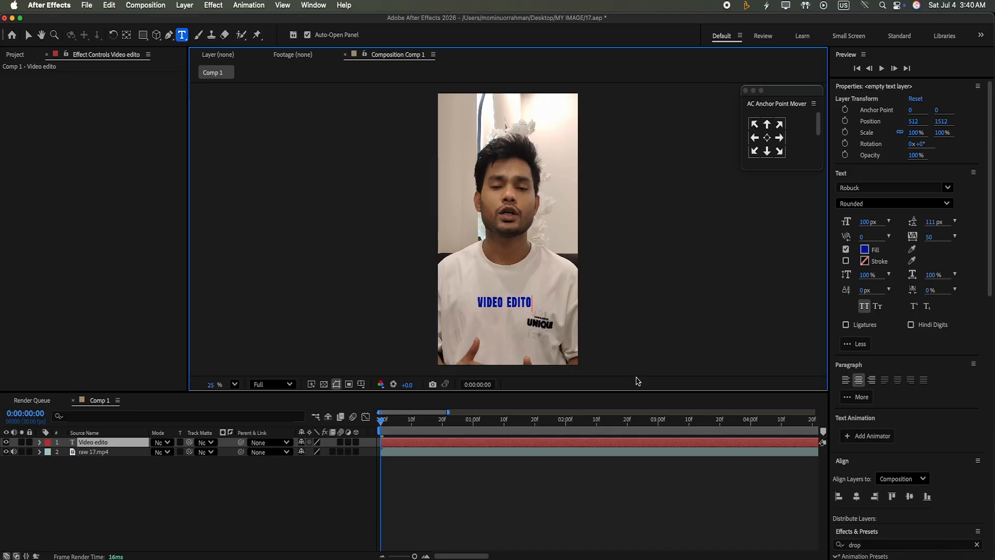
Step: Complete the title text as "VIDEO EDITONG" and centre the text layer's anchor point
type("NG")
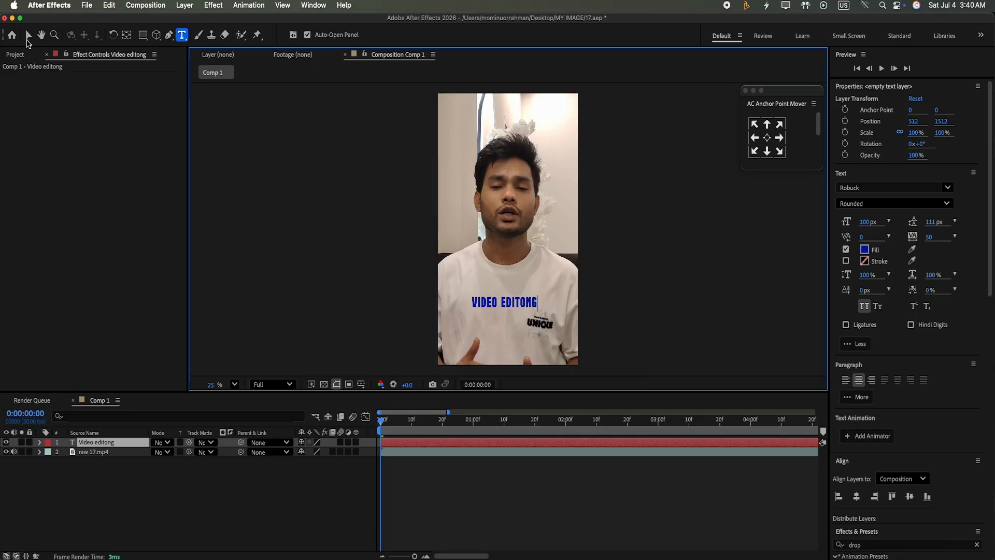
left_click(28, 37)
left_click(764, 137)
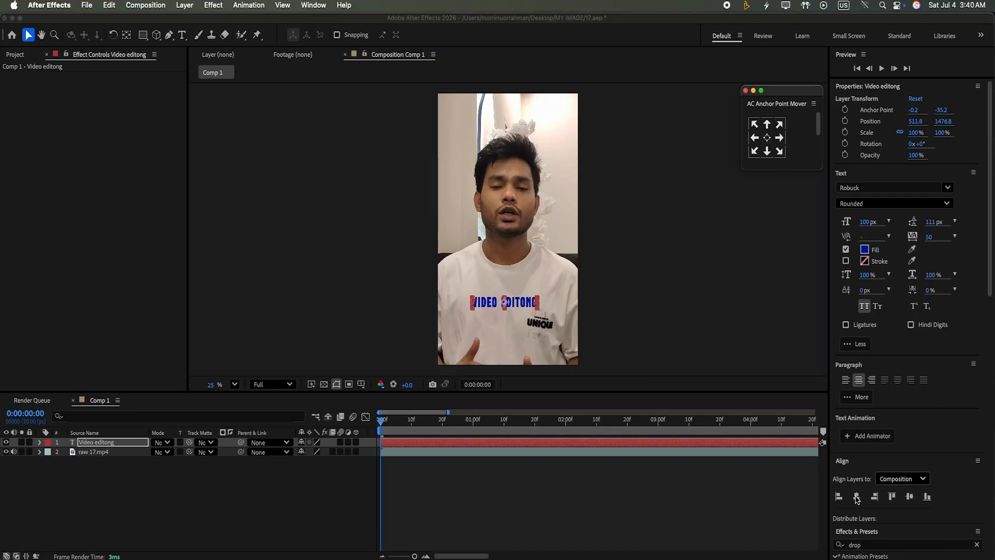
Step: Centre the title horizontally at position 540, 1248.8 over the shirt and scale it to 187%
left_click_drag(934, 60, 933, 3)
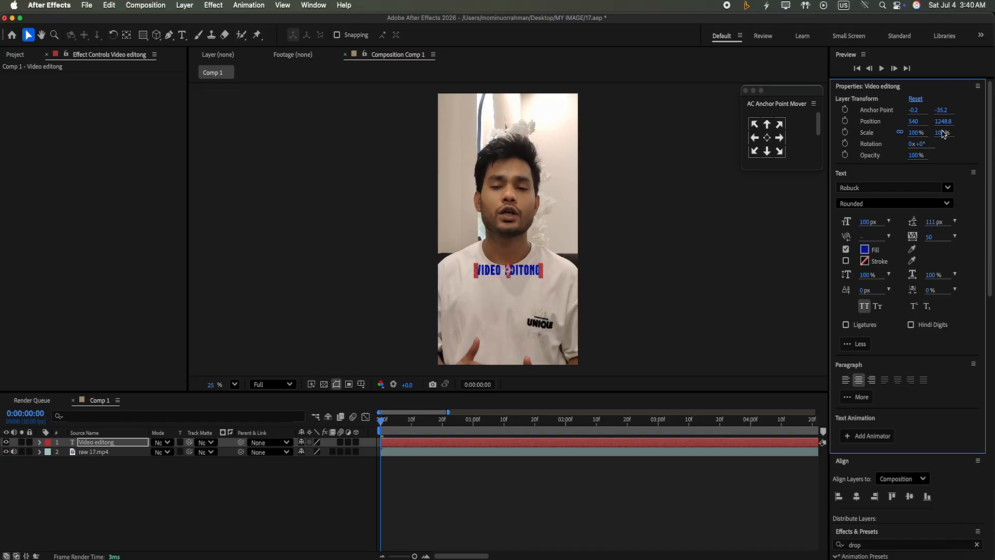
mouse_move(942, 133)
left_mouse_down()
mouse_move(935, 61)
mouse_move(951, 122)
left_mouse_up()
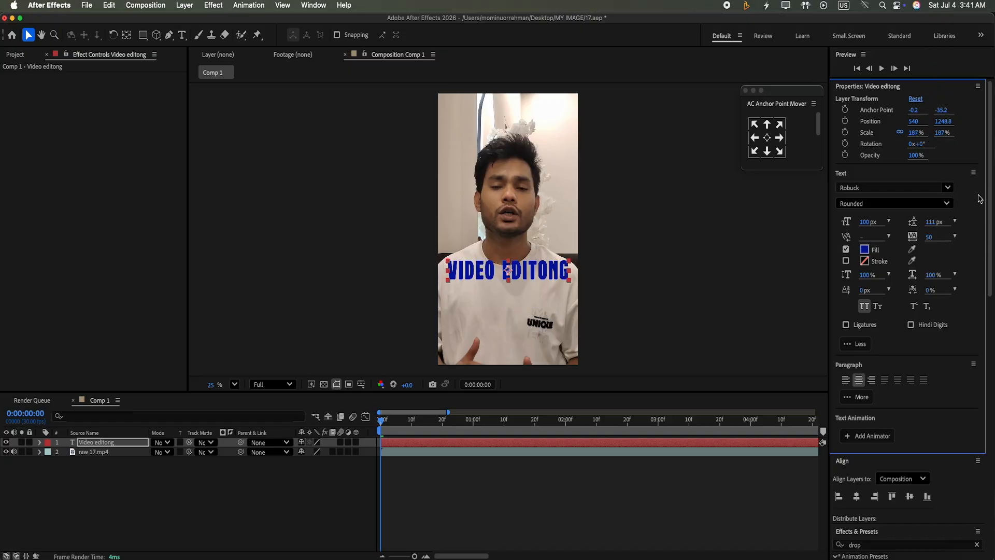
Step: Find the 4-Color Gradient effect and apply it to the title's text layer
scroll(979, 199, "down", 5)
left_click(976, 297)
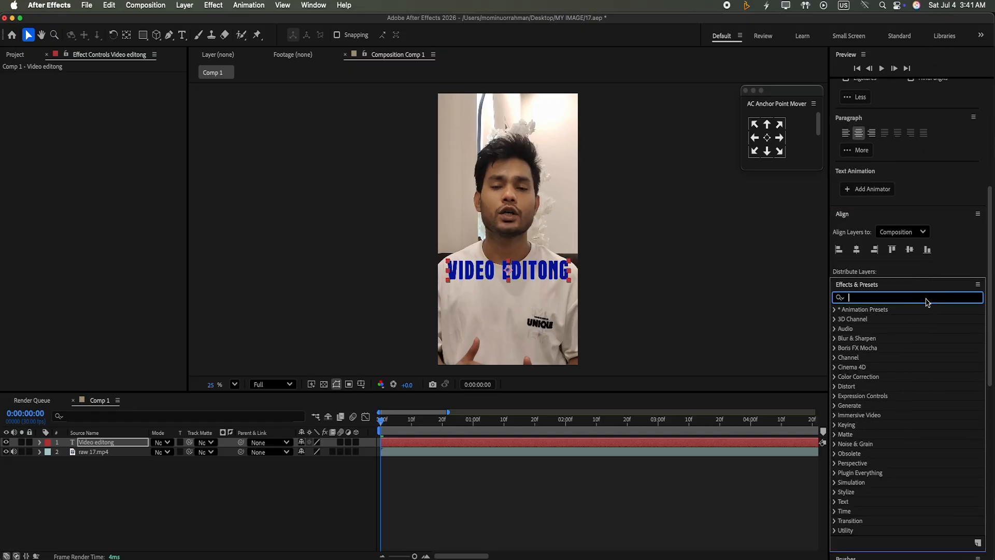
type("4")
left_click_drag(888, 377, 615, 447)
Step: Change Color 1 of the 4-Color Gradient to a golden yellow
left_click(106, 105)
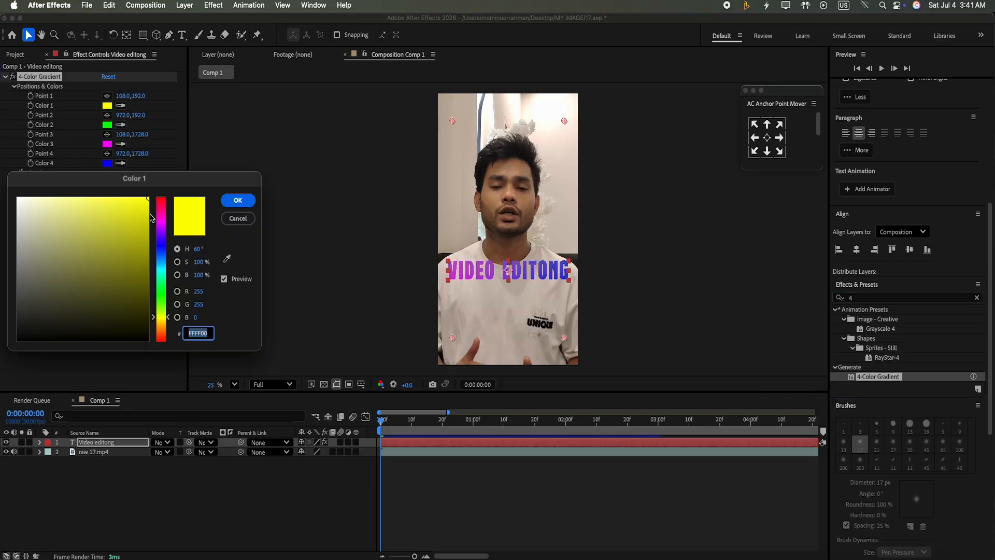
left_click_drag(164, 308, 160, 325)
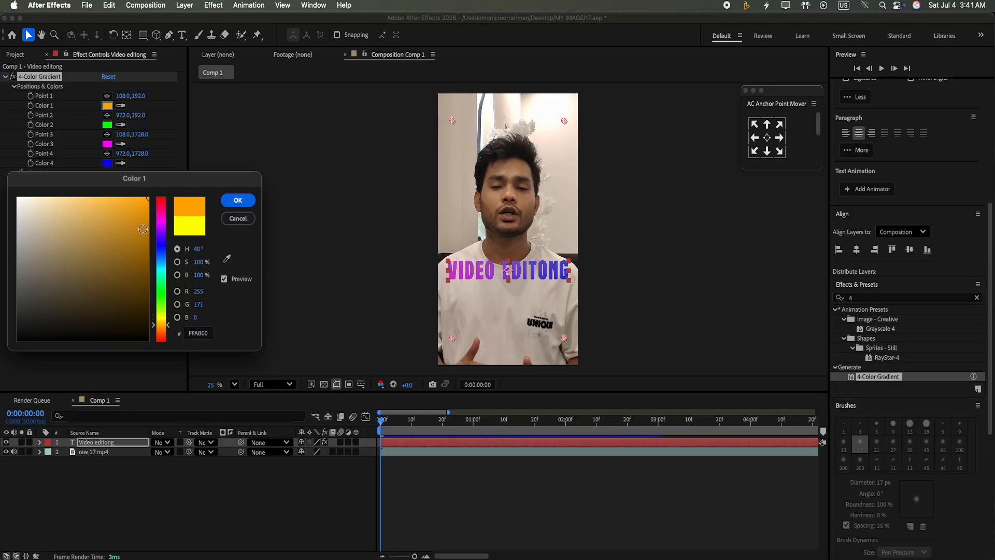
left_click(126, 204)
left_click(123, 202)
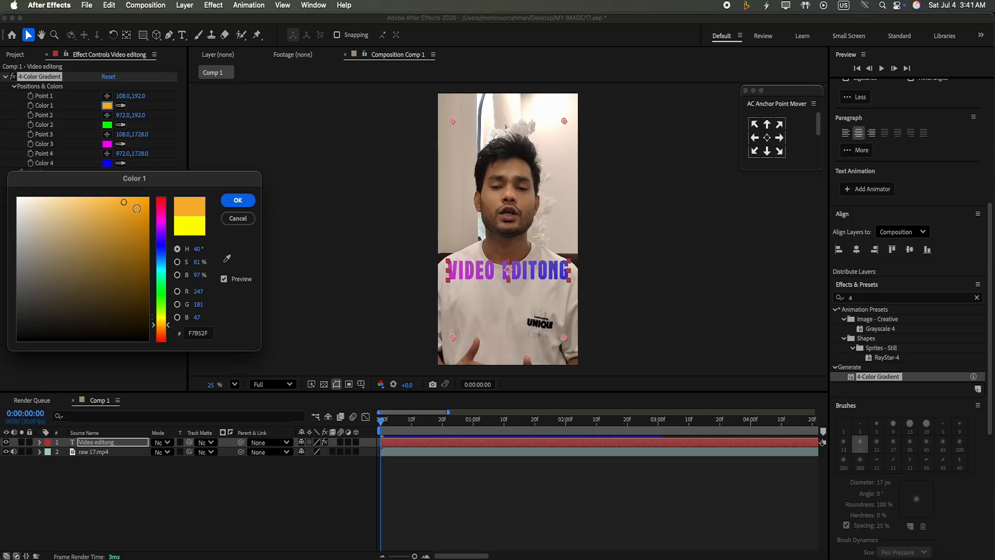
left_click(170, 320)
left_click(137, 207)
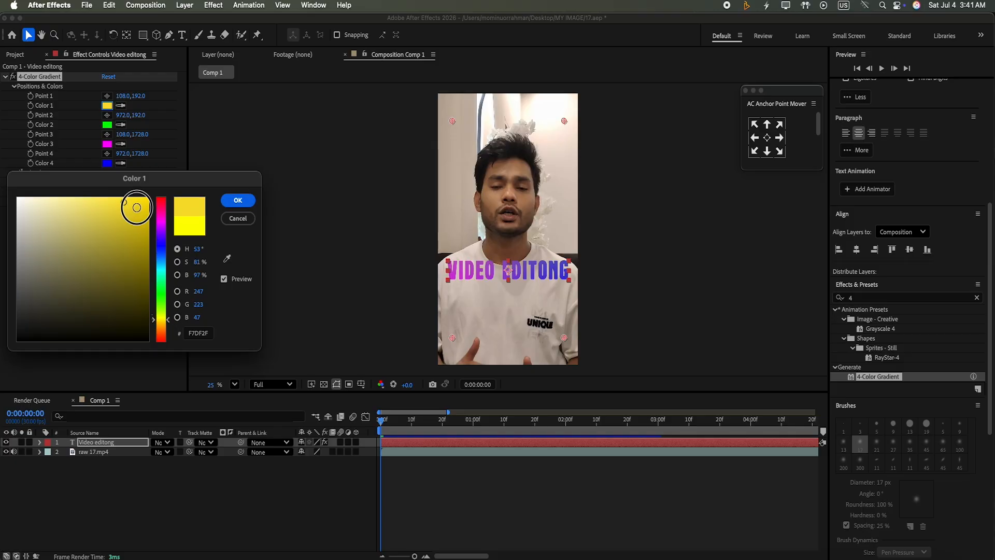
left_click(238, 201)
Step: Change Color 2 of the 4-Color Gradient to orange F2A209
left_click(113, 126)
left_click_drag(171, 286, 164, 325)
left_click_drag(147, 221, 144, 203)
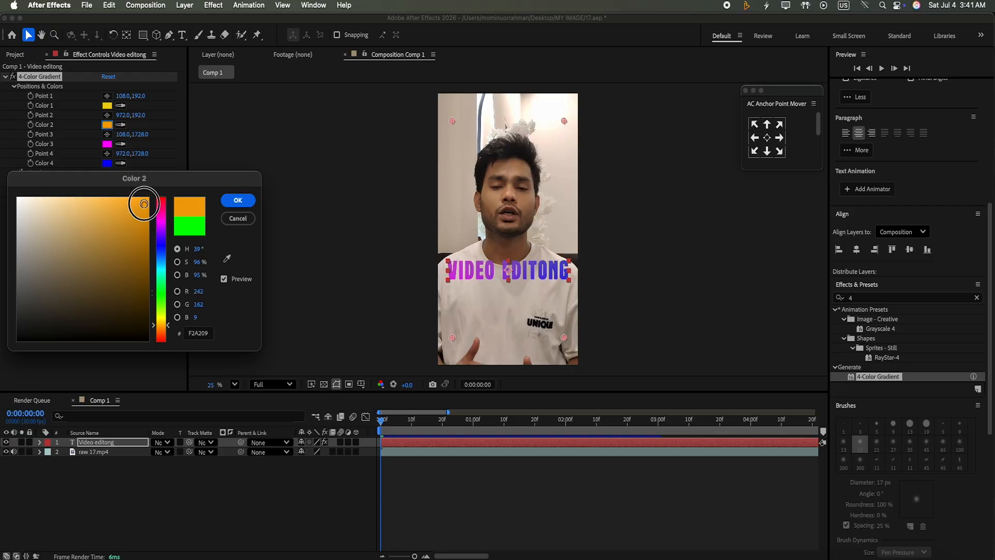
left_click(238, 200)
Step: Sample Color 2's orange for Color 3 and Color 1's yellow for Color 4 of the gradient
left_click(113, 126)
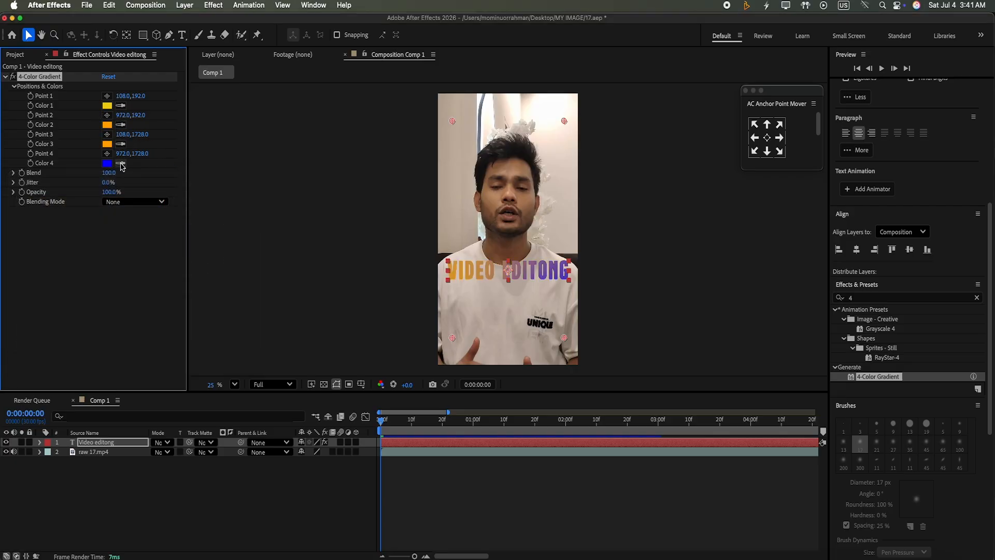
left_click(107, 105)
Step: Move gradient Point 1 to about 56, 812 and Point 2 to about 976, 876, above the title
left_click_drag(451, 121, 444, 202)
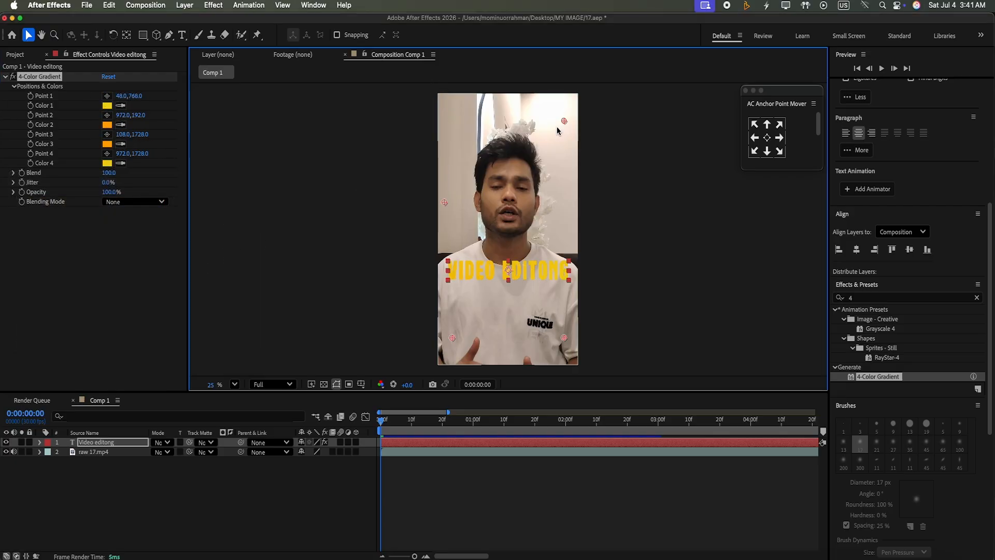
left_click_drag(564, 120, 564, 218)
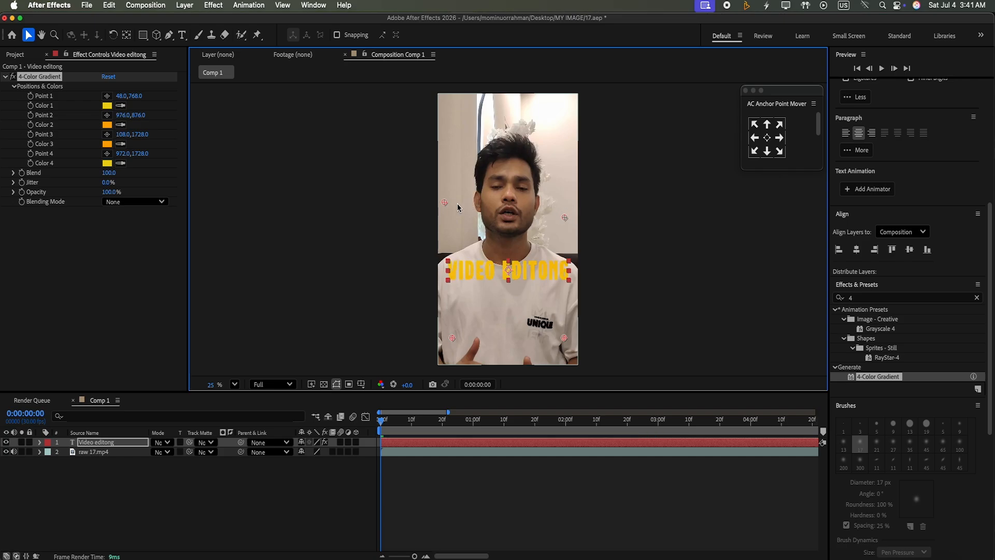
left_click_drag(444, 202, 445, 208)
left_click(249, 500)
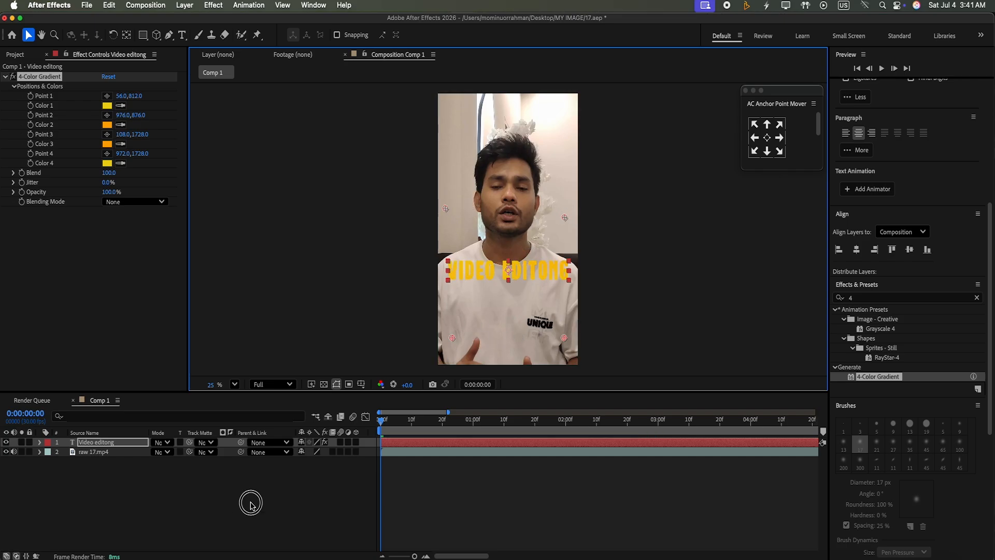
Step: Find the Drop Shadow effect and apply it to the title's text layer
left_click(435, 442)
left_click_drag(989, 283, 990, 163)
left_click(979, 197)
left_click(951, 197)
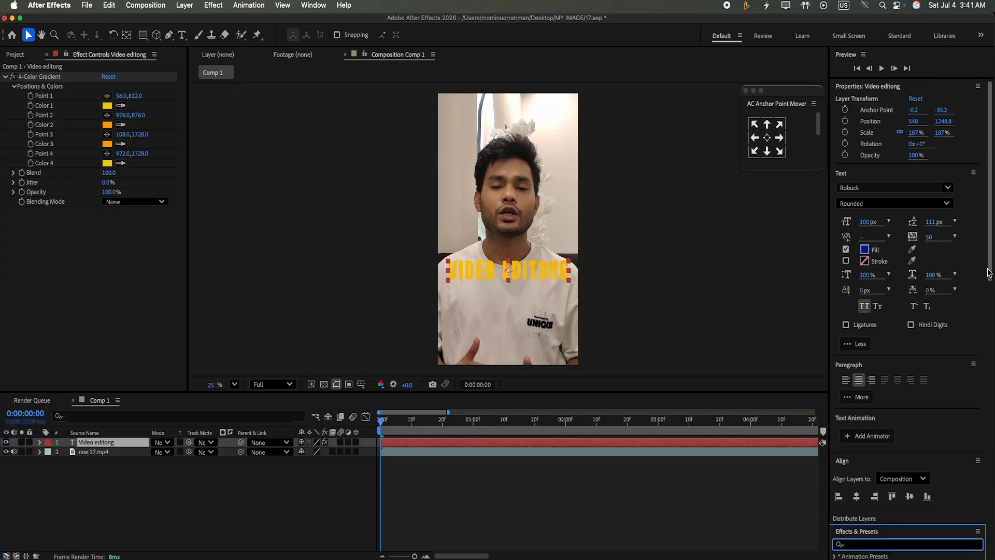
scroll(886, 298, "down", 5)
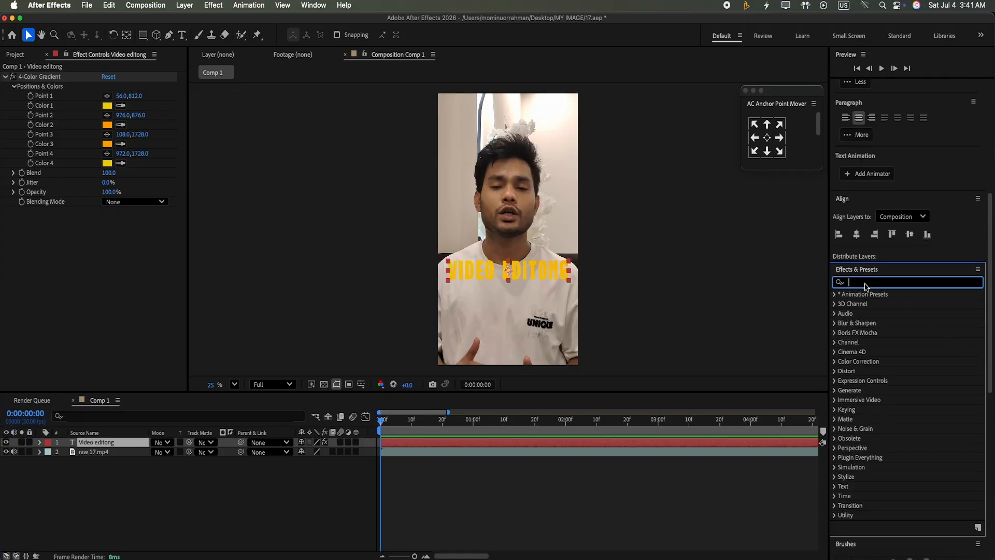
type("drop")
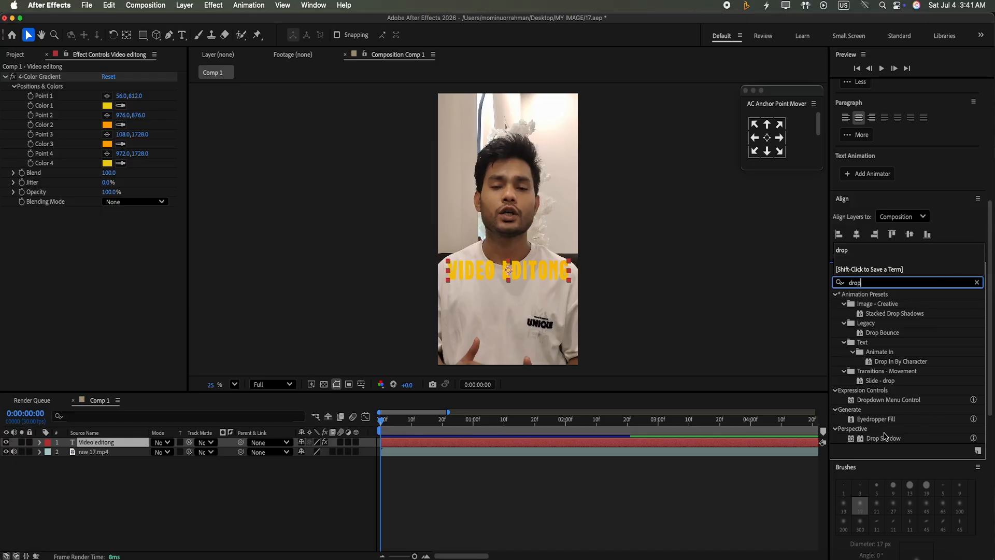
left_click_drag(885, 437, 644, 441)
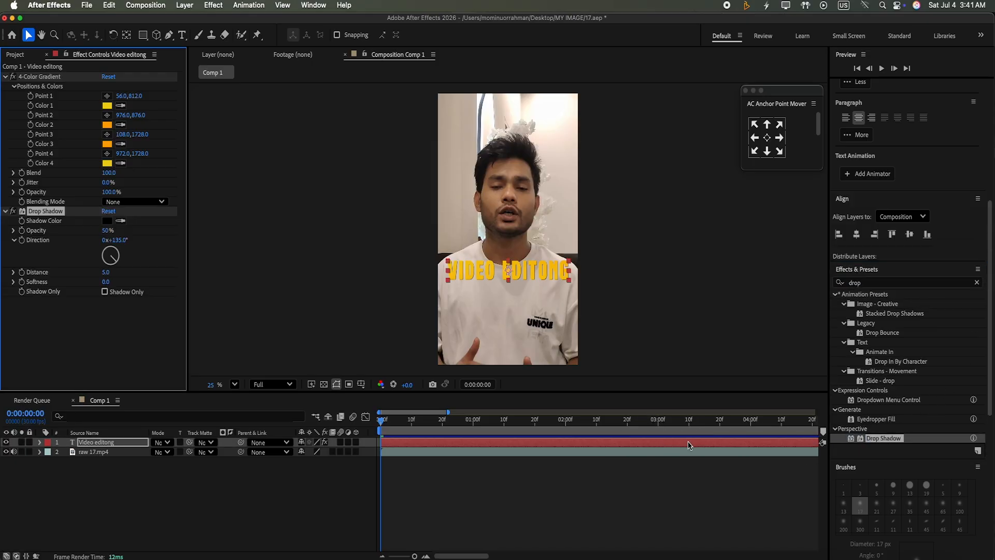
Step: Set the Drop Shadow's opacity to 70%, distance to 10 and softness to 35
left_click(106, 230)
type("70")
left_click(164, 239)
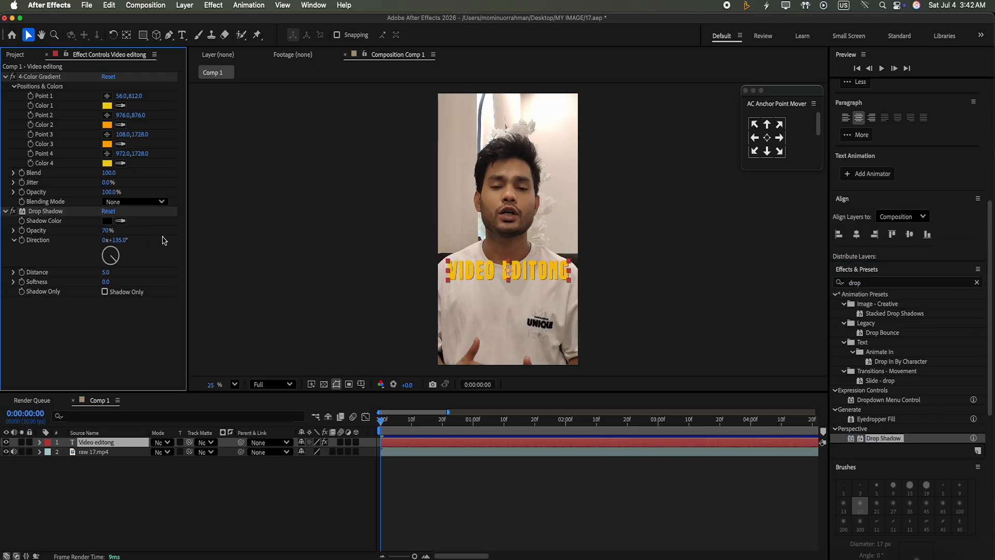
left_click(107, 272)
type("10")
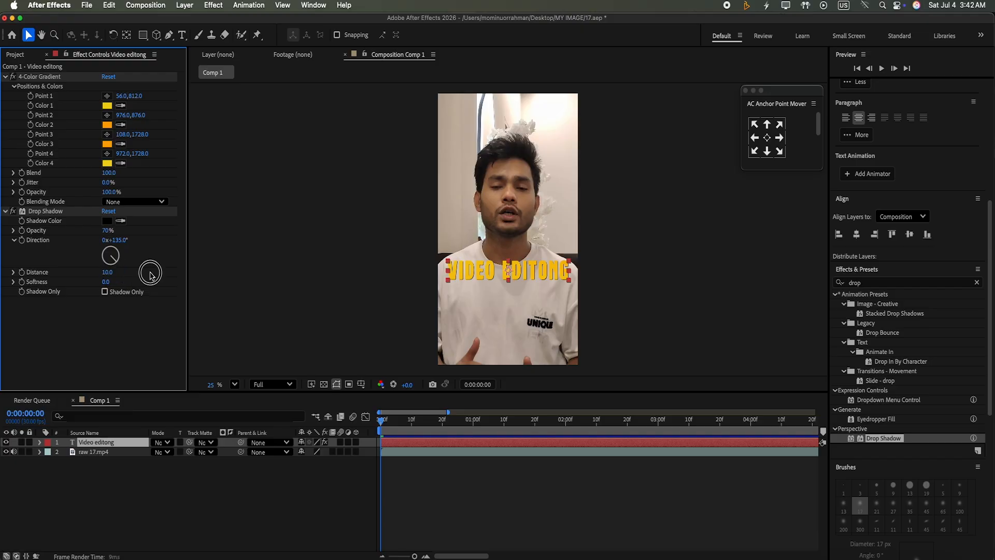
left_click(110, 283)
type("35")
key("Return")
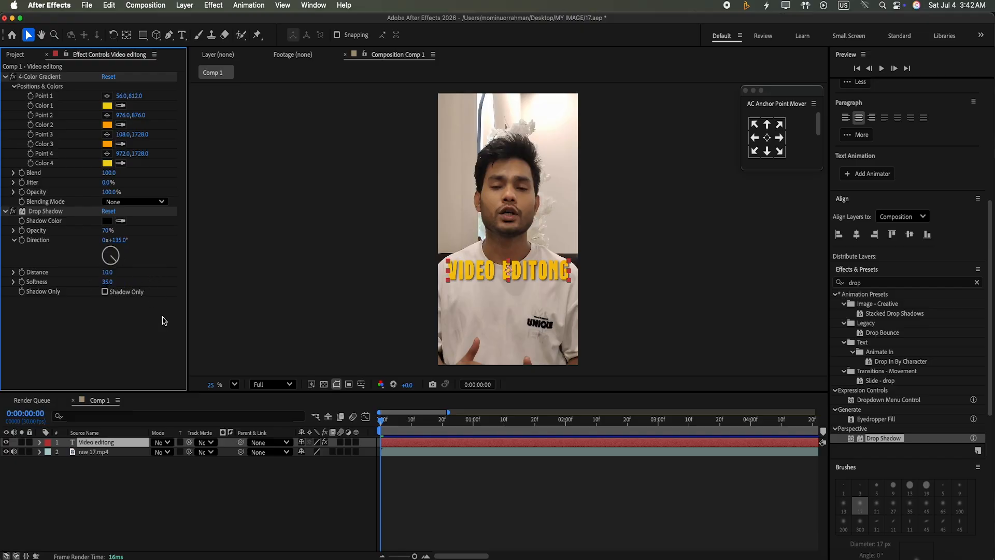
Step: Find the CC Light Sweep effect and apply it to the title, undoing any accidental move of the video layer
left_click(369, 442)
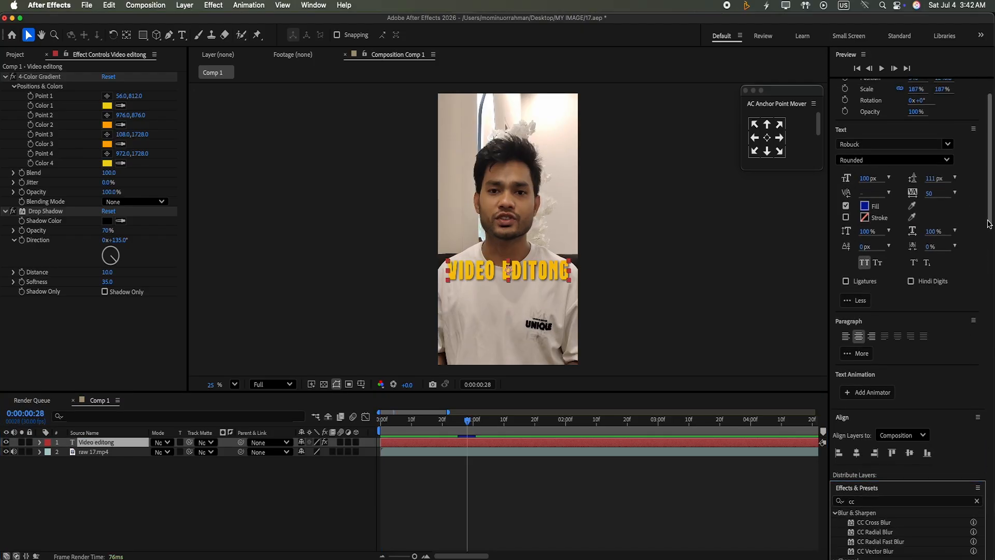
left_click_drag(990, 221, 989, 335)
left_click(872, 111)
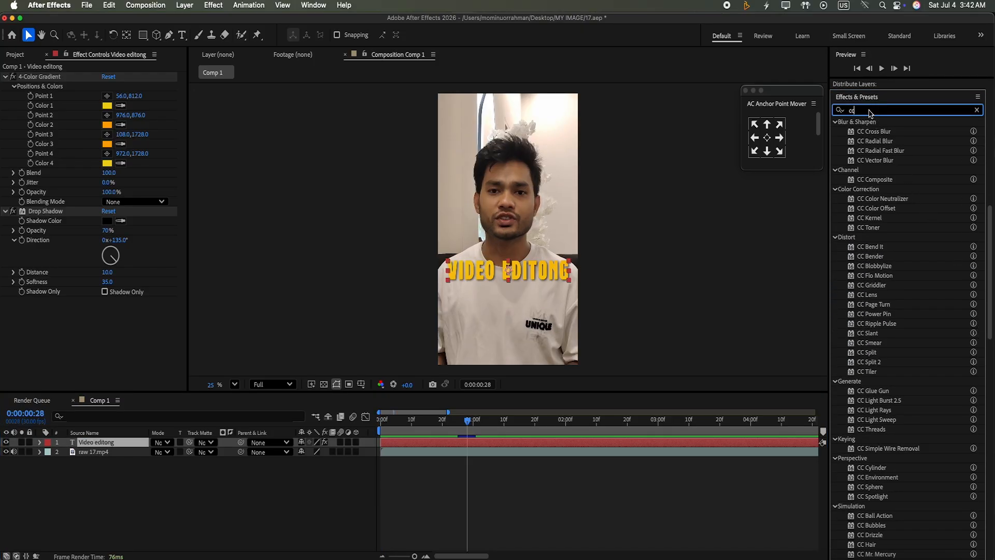
type("li")
left_click_drag(876, 150, 577, 443)
left_click_drag(507, 168, 482, 173)
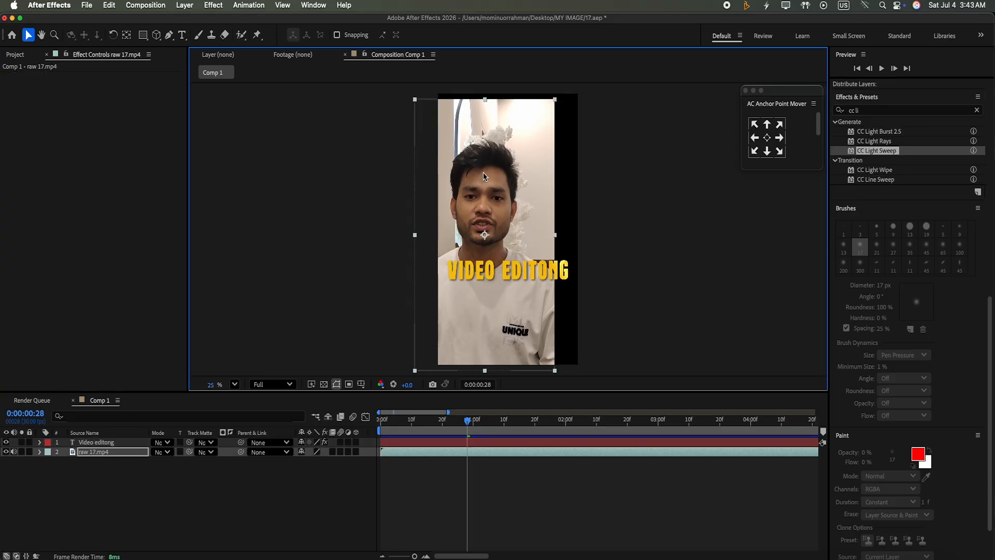
key("super+z")
Step: Place the title's CC Light Sweep center at about 344, 876 and set its width to 102
left_click(448, 442)
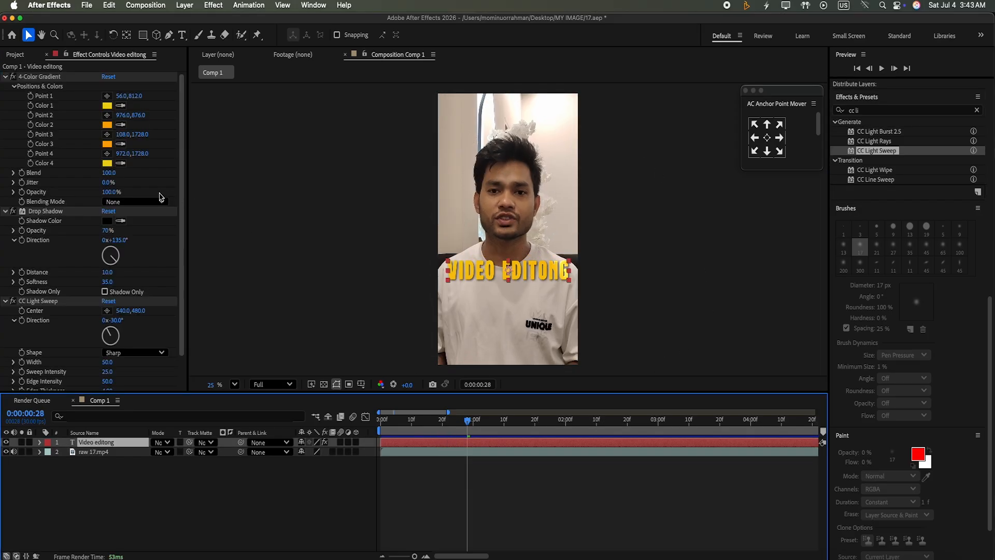
left_click(107, 311)
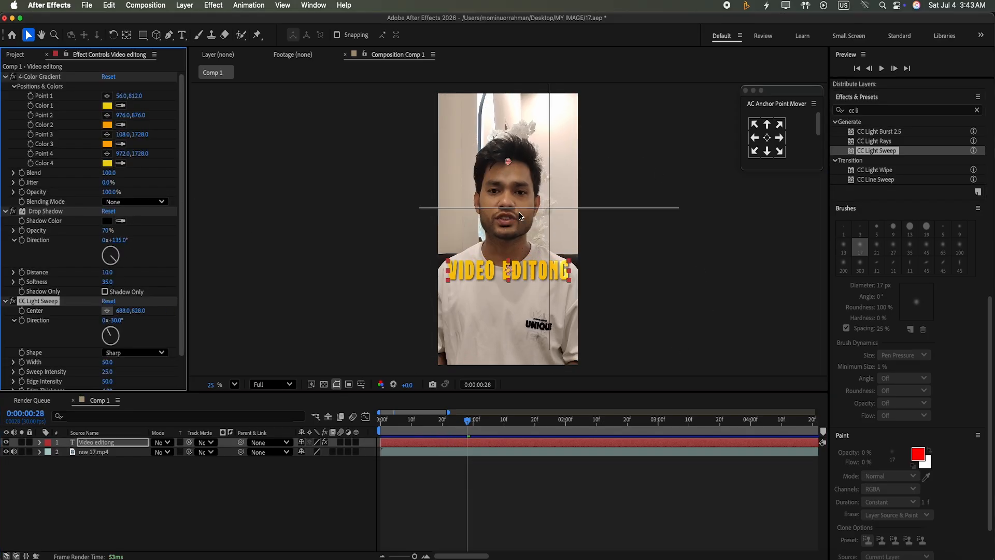
left_click(483, 217)
left_click_drag(107, 363, 97, 323)
left_click(224, 508)
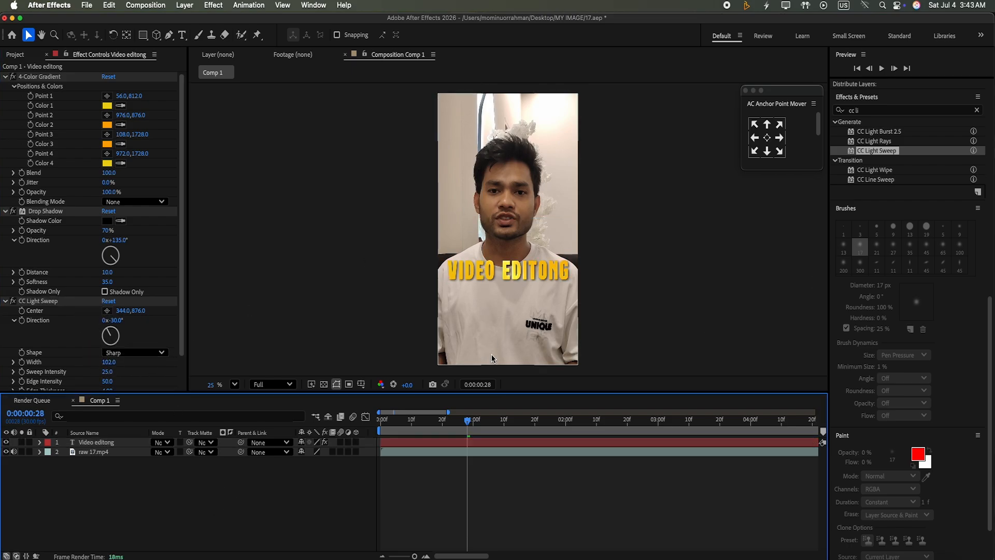
Step: Return to the composition's first frame and preview the title from there
key("Home")
left_click(881, 69)
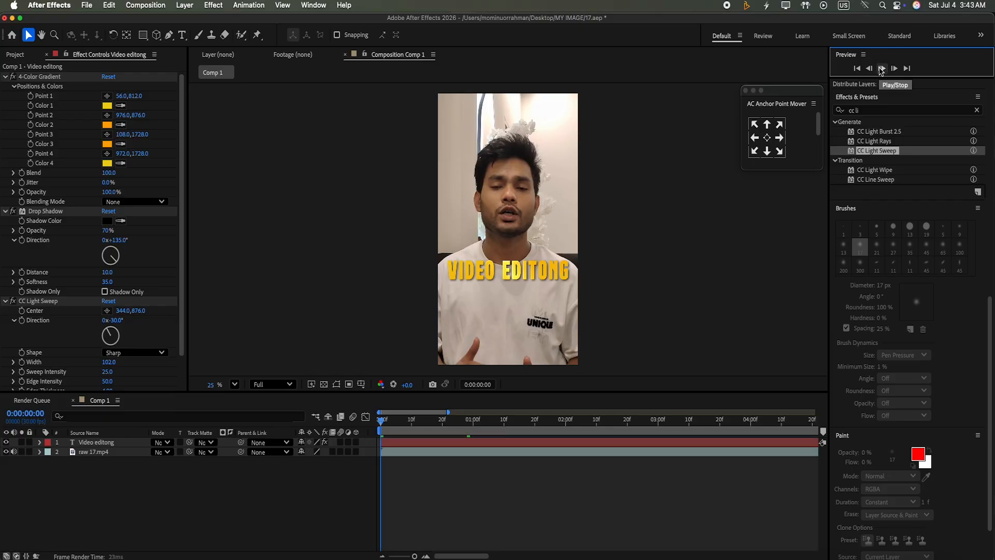
Step: Expand the title layer's properties and add a Position text animator
left_click(393, 455)
left_click(389, 443)
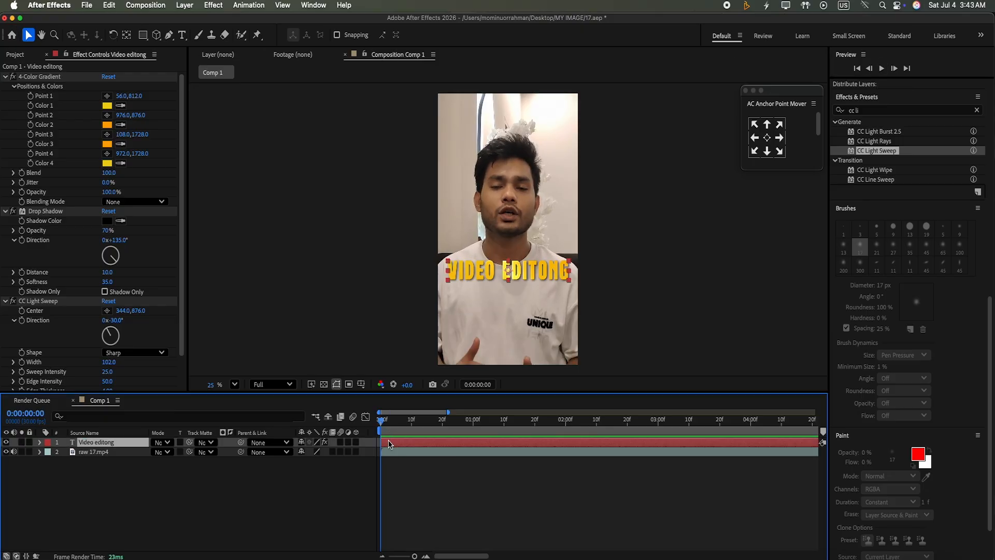
right_click(387, 444)
left_click(75, 443)
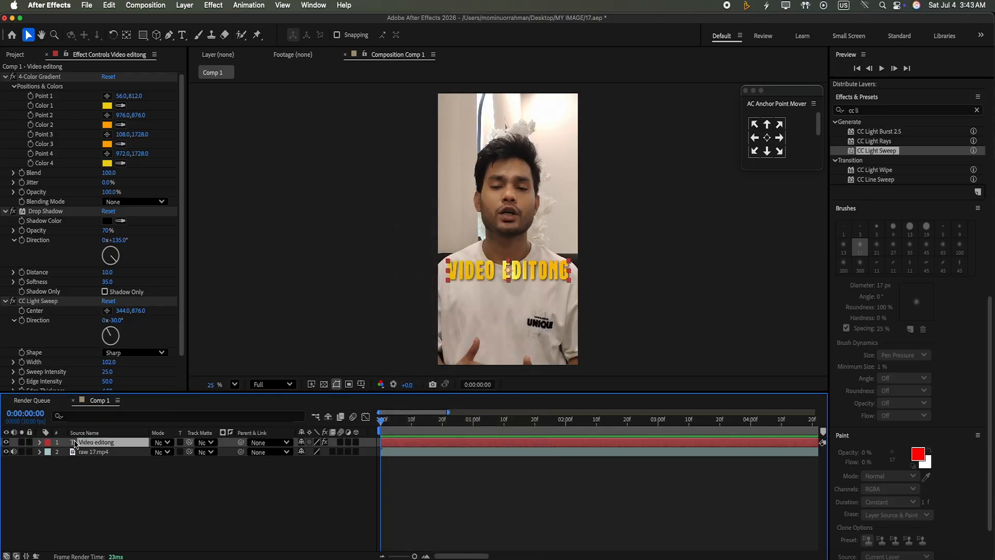
left_click(38, 442)
left_click(373, 431)
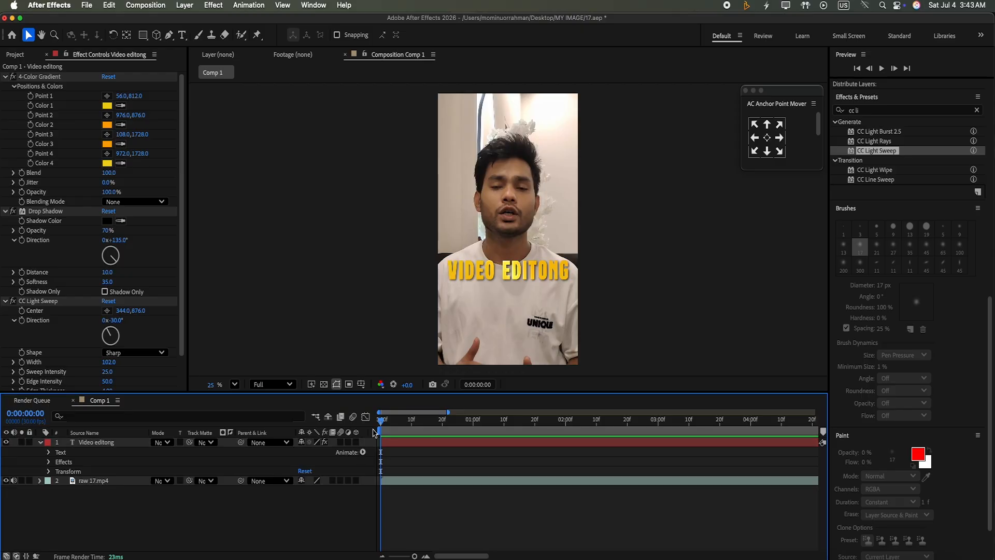
left_click(363, 453)
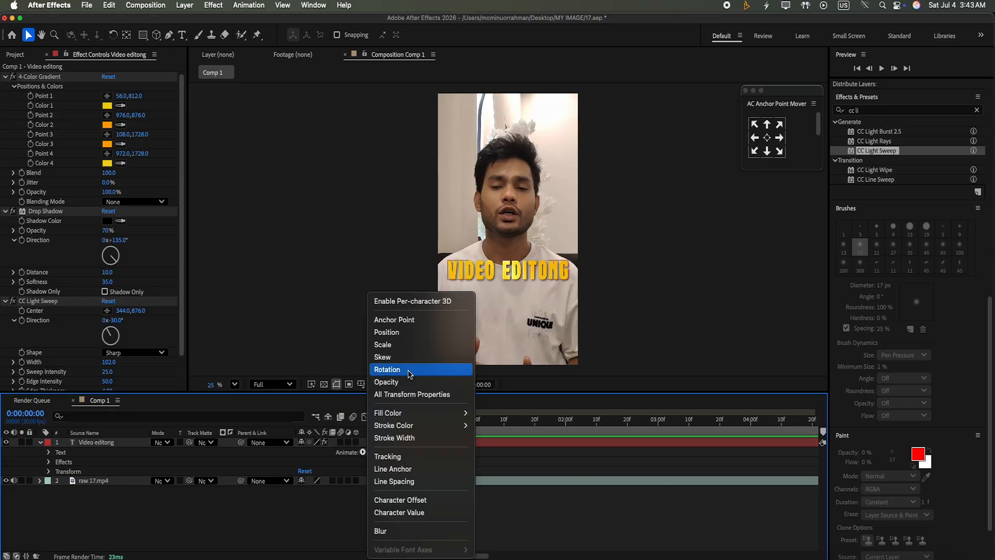
left_click(386, 332)
Step: Add a Blur property to the title's text animator and set the animator's position to 0, -93
left_click(362, 491)
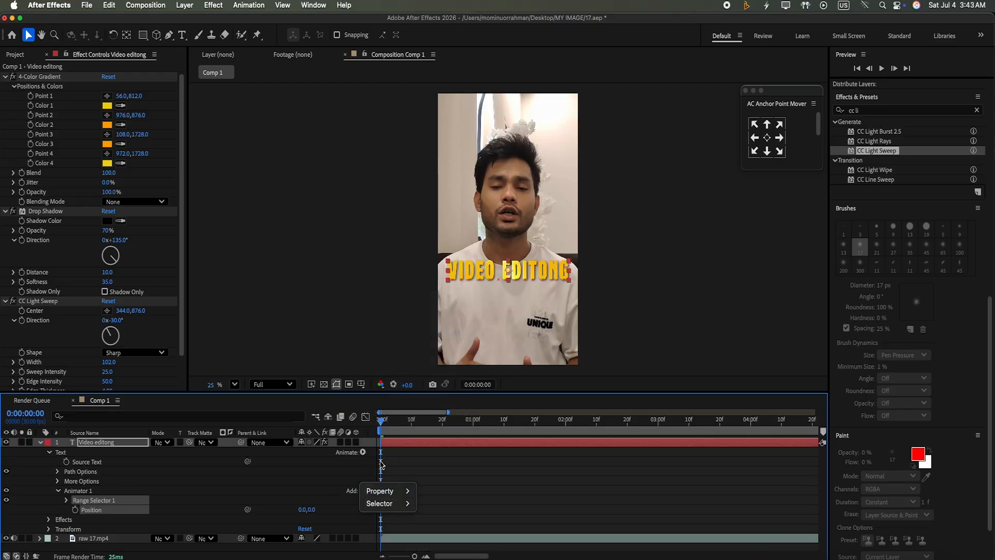
mouse_move(380, 490)
left_click(432, 529)
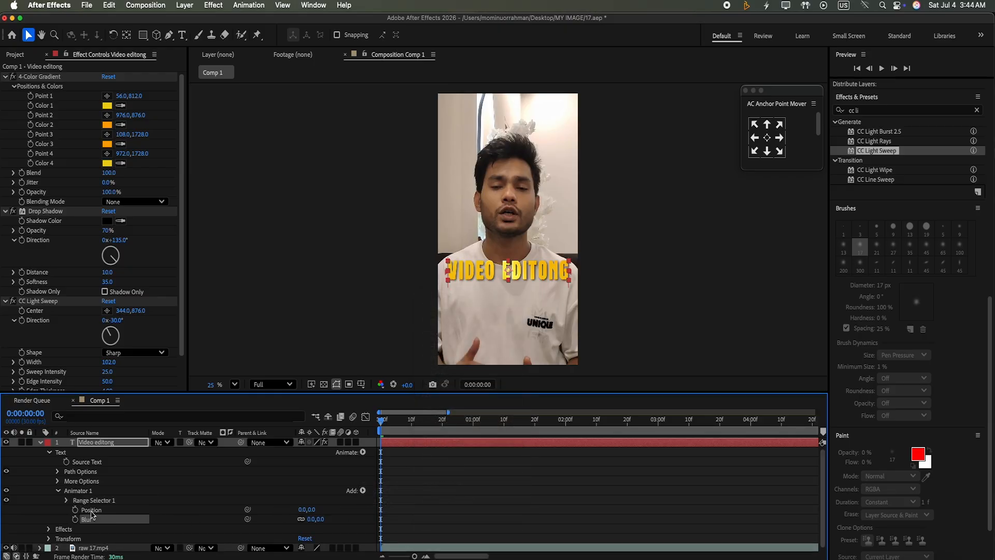
left_click_drag(312, 512, 316, 456)
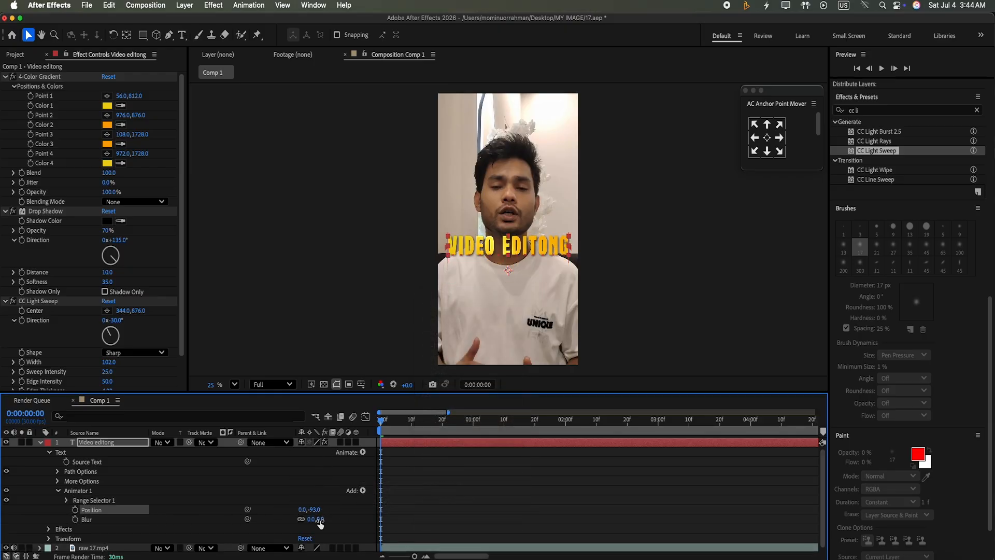
Step: Set the text animator's blur to 159 and keyframe its position, blur and range selector offset at the first frame
left_click_drag(320, 522, 324, 473)
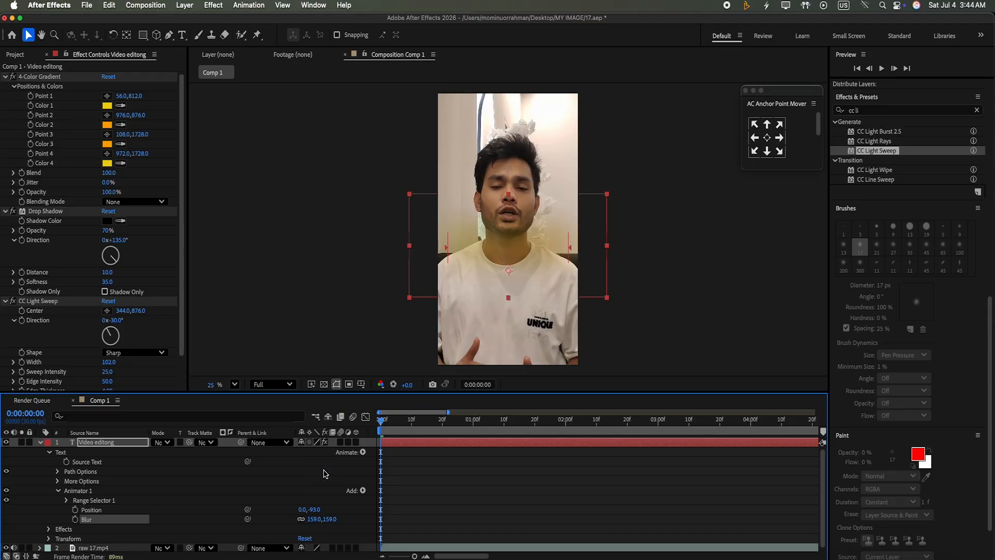
left_click(75, 509)
left_click(75, 519)
left_click(66, 500)
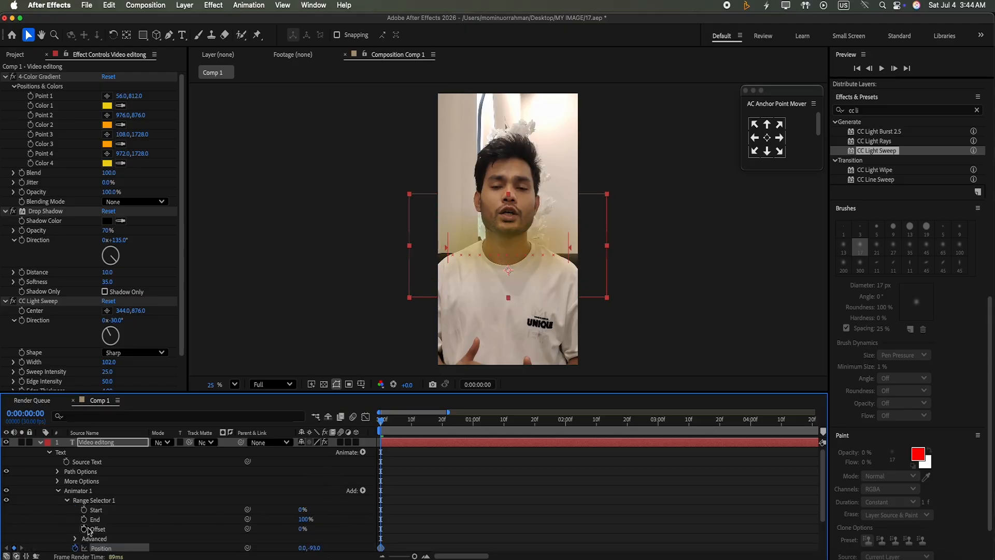
left_click(86, 528)
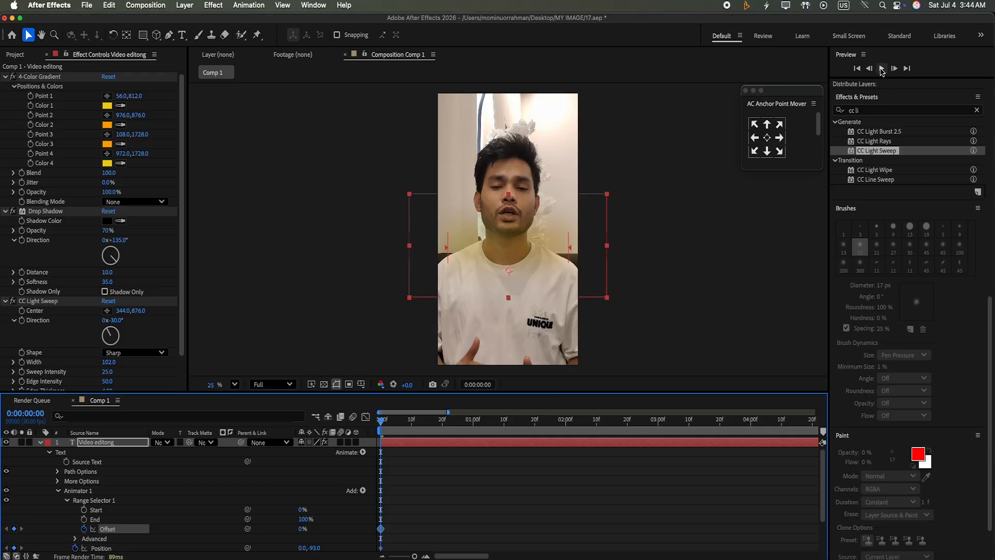
Step: Set the range selector's offset to 100% at frame 16, after previewing the start of the composition
left_click(882, 68)
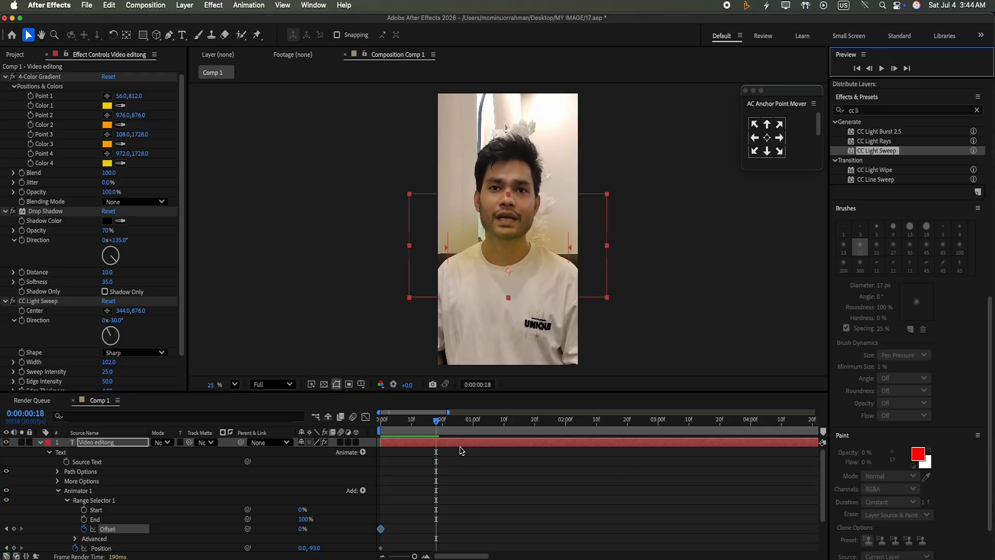
left_click(430, 420)
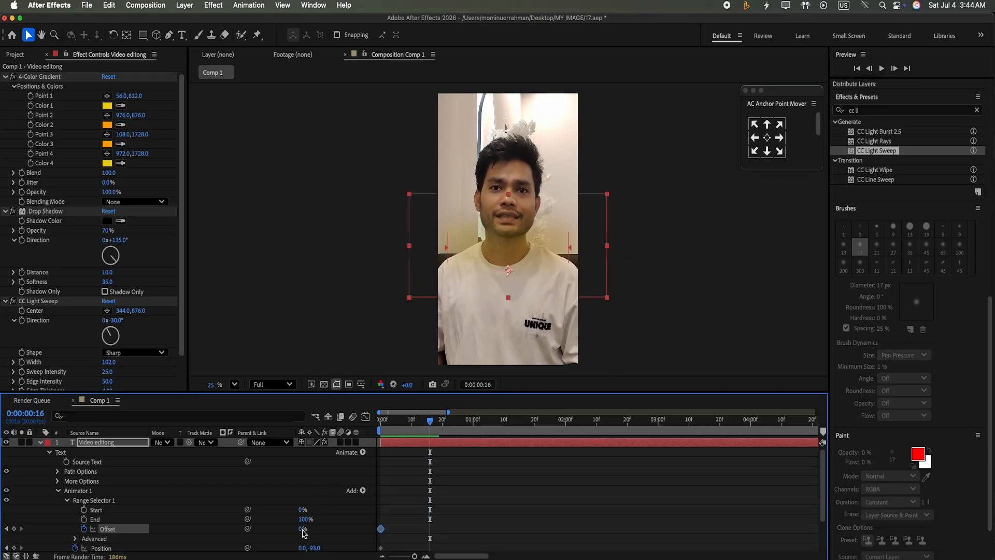
left_click_drag(304, 533, 295, 382)
Step: In the range selector's advanced options, base the animation on Words and choose a different shape
scroll(826, 486, "down", 3)
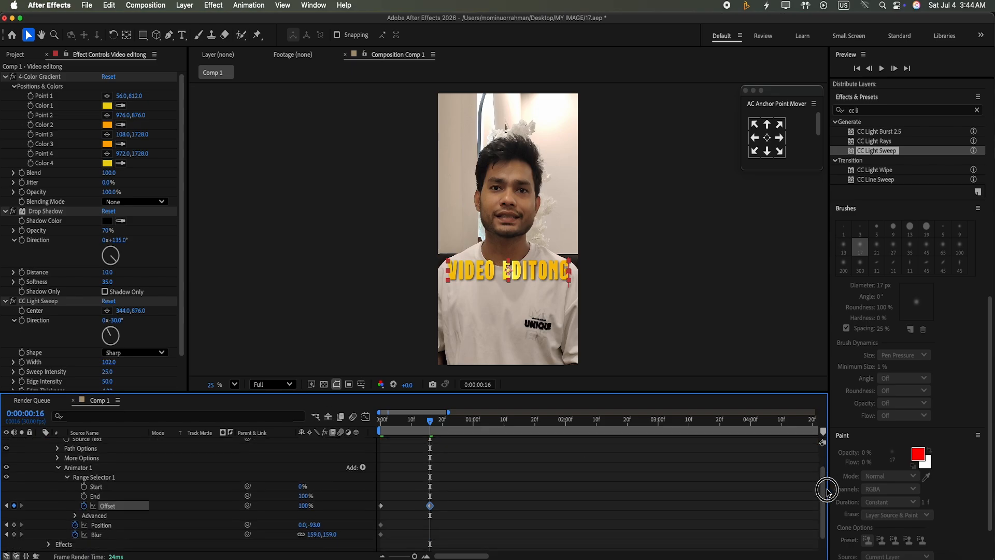
left_click(75, 498)
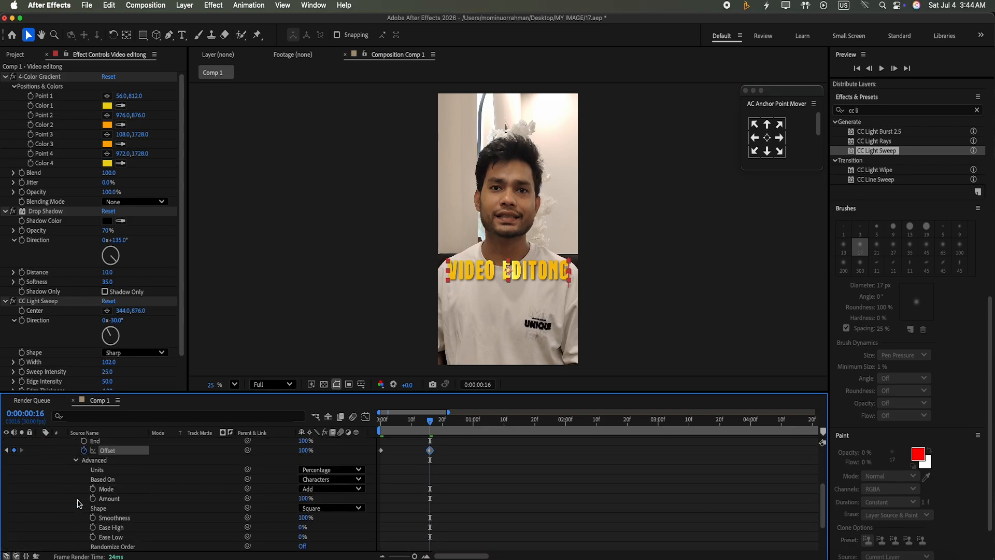
left_click(358, 481)
left_click(343, 516)
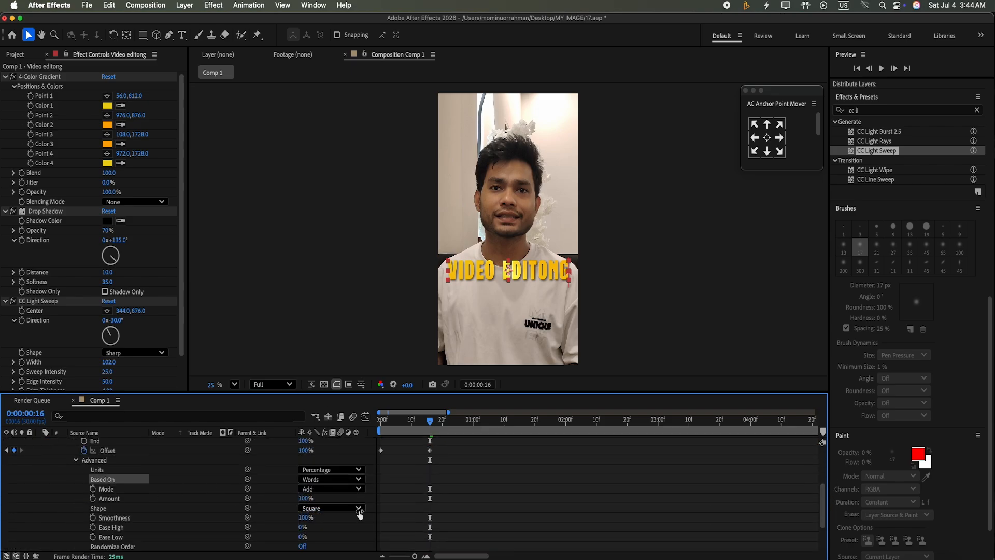
left_click(351, 521)
Step: Reshape the offset keyframes' speed graph to peak near the start with a long ease into the last keyframe, and preview it
left_click_drag(430, 421, 349, 444)
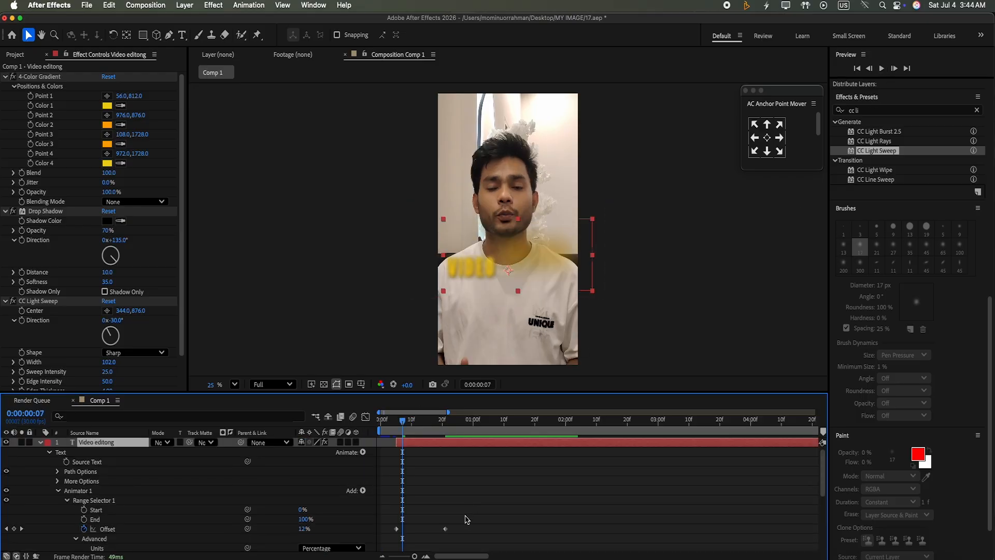
left_click_drag(459, 520, 392, 540)
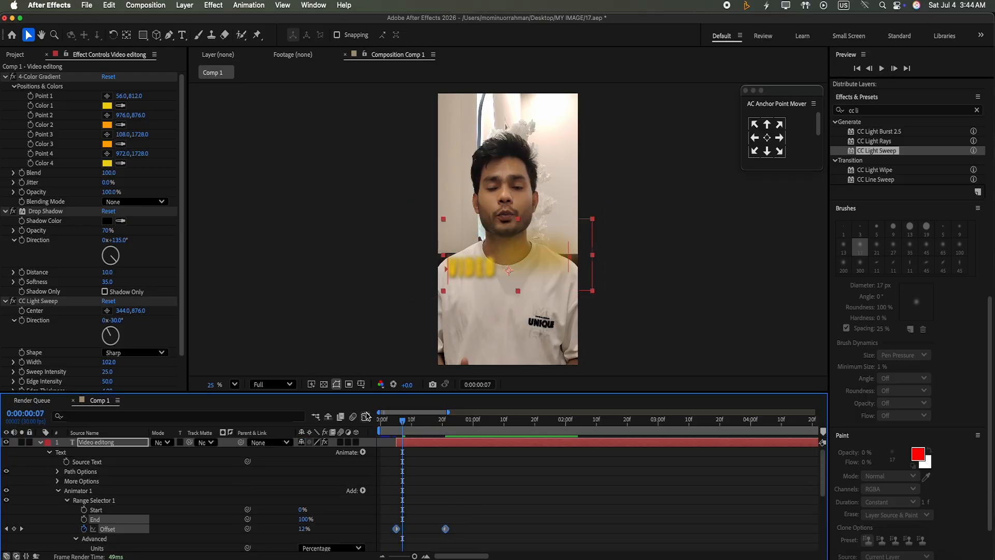
left_click(366, 417)
left_click_drag(446, 441, 429, 526)
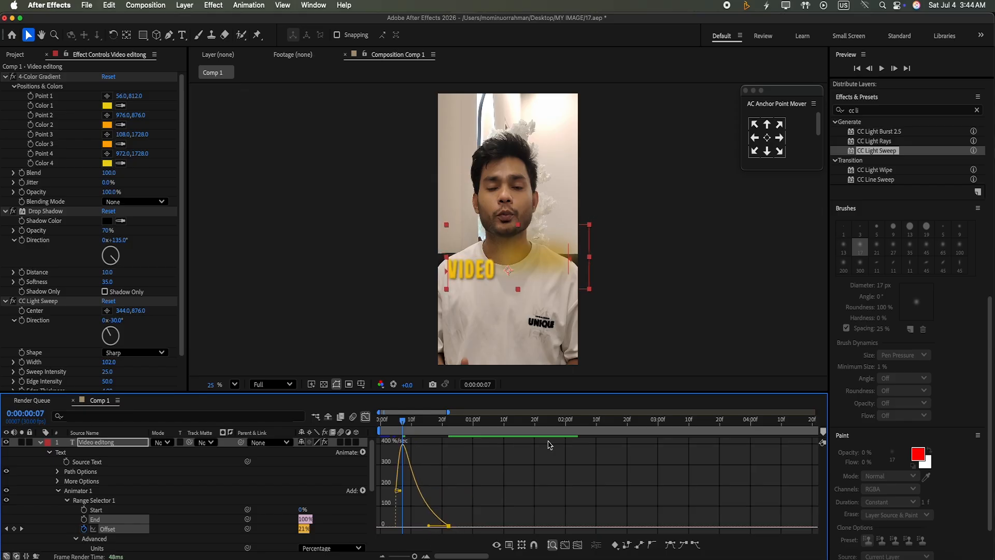
left_click(882, 69)
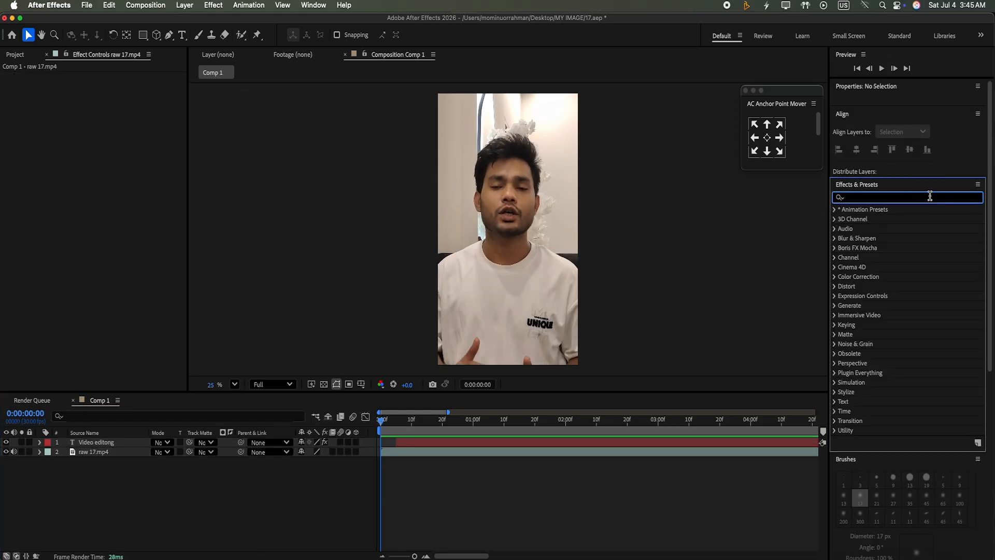
Step: Apply Gaussian Blur (Legacy) to the raw 17.mp4 layer and set its blurriness to 60 at the first frame
type("blur")
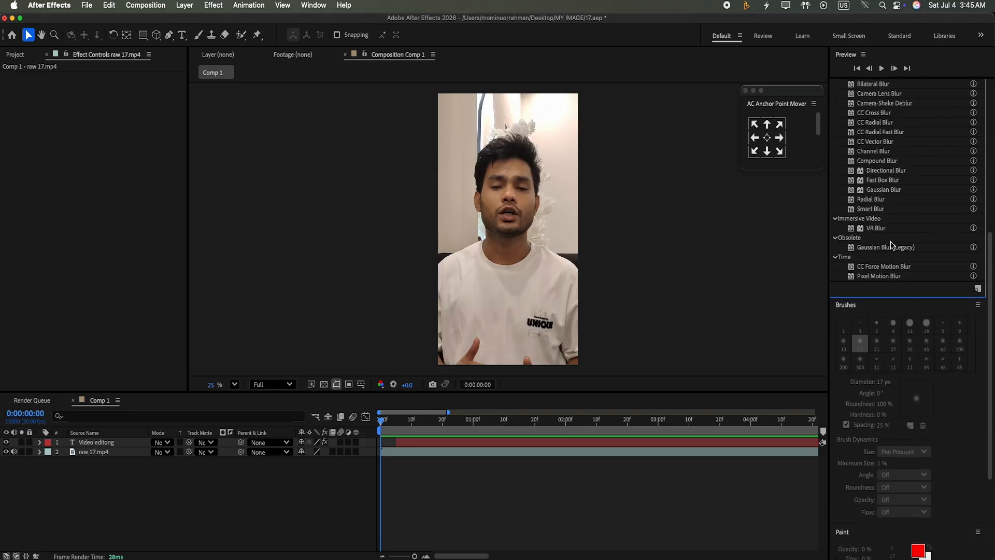
mouse_move(886, 247)
left_mouse_down()
mouse_move(539, 426)
mouse_move(429, 459)
left_mouse_up()
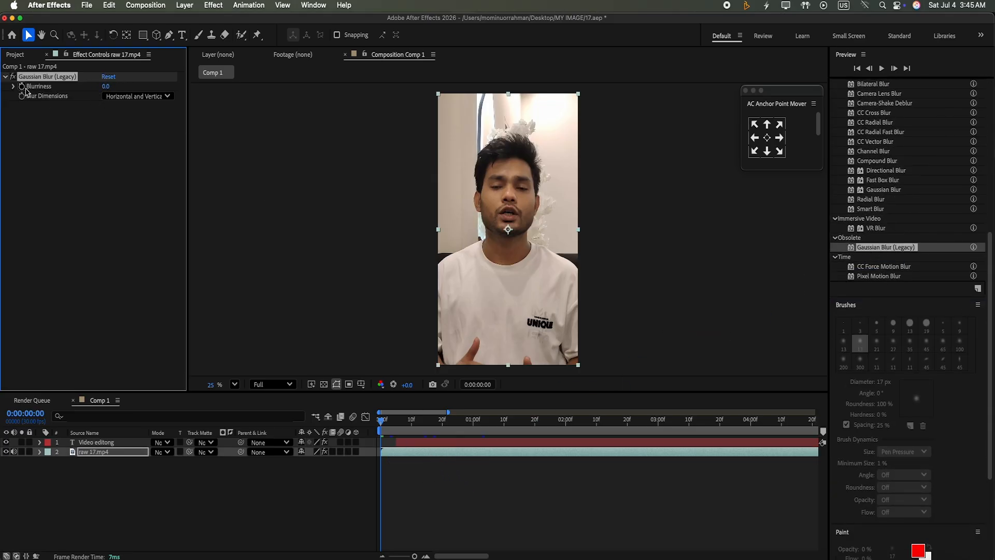
left_click(106, 86)
type("60")
key("Return")
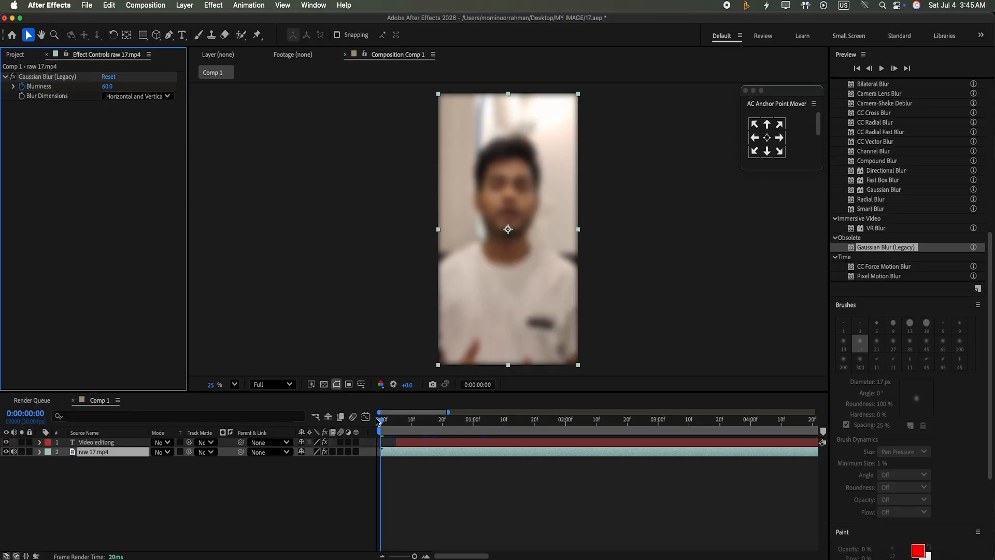
Step: Set the video's Gaussian blurriness to 0 at frame 5 and preview the blur-in from the first frame
left_click_drag(377, 422, 396, 421)
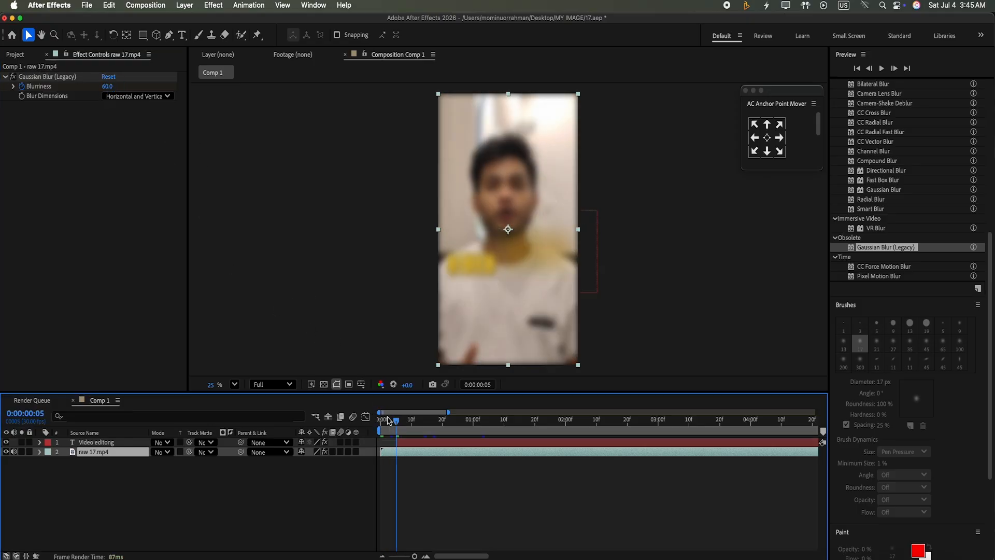
left_click(111, 87)
type("0")
key("Return")
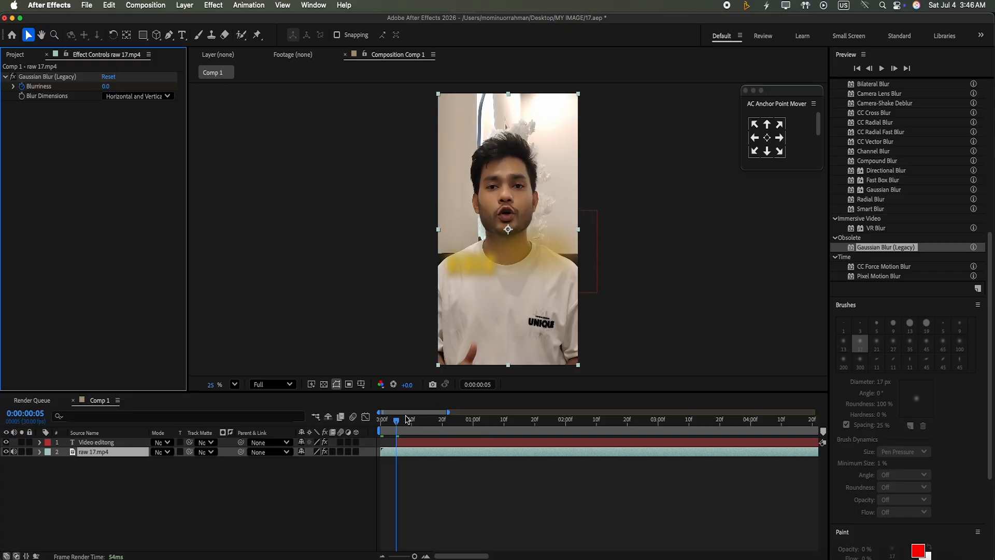
left_click_drag(407, 420, 381, 419)
left_click(885, 71)
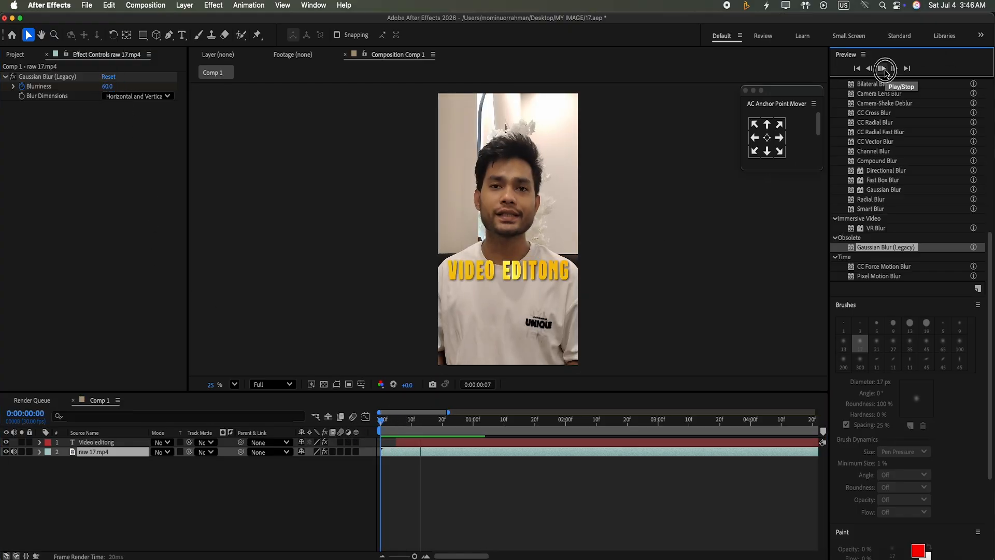
left_click_drag(446, 421, 381, 435)
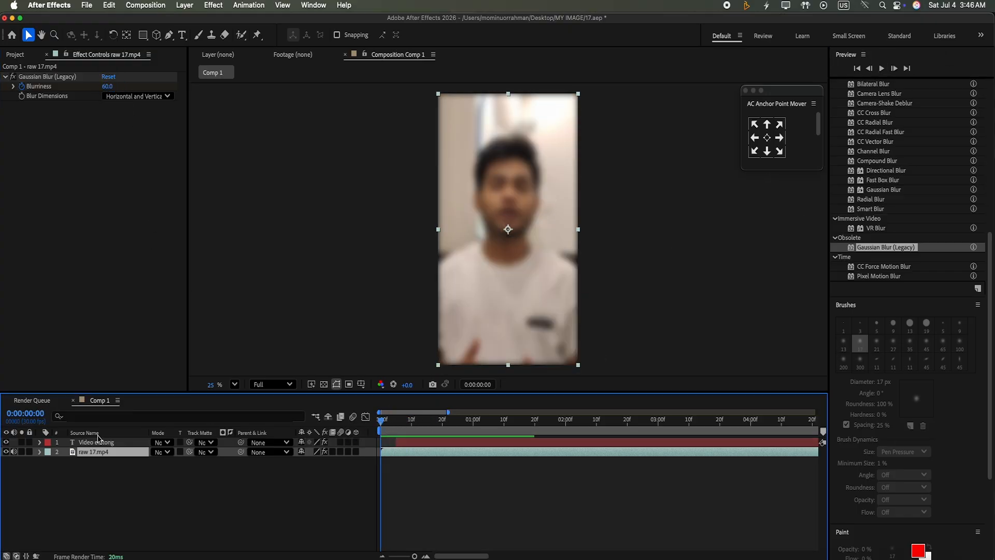
Step: Reshape the blurriness keyframes' speed graph for a fast start and a gradual ease to the end, and preview it
left_click(39, 451)
left_click(48, 461)
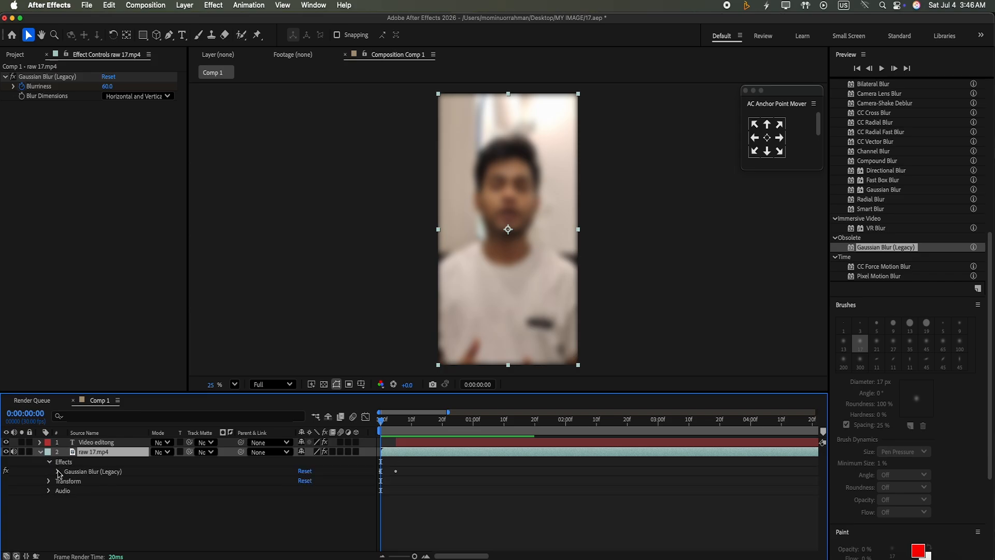
left_click(58, 471)
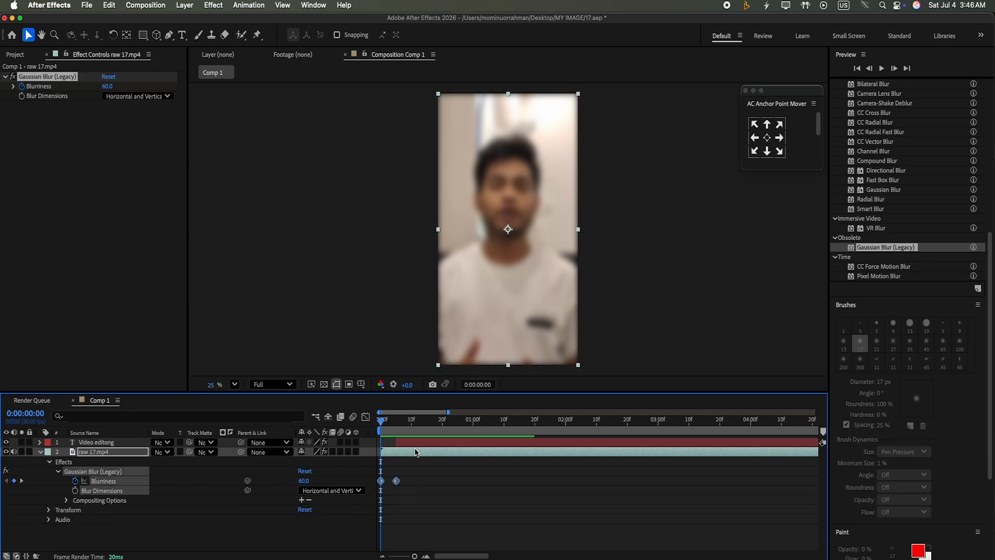
left_click(366, 419)
left_click_drag(402, 526, 392, 446)
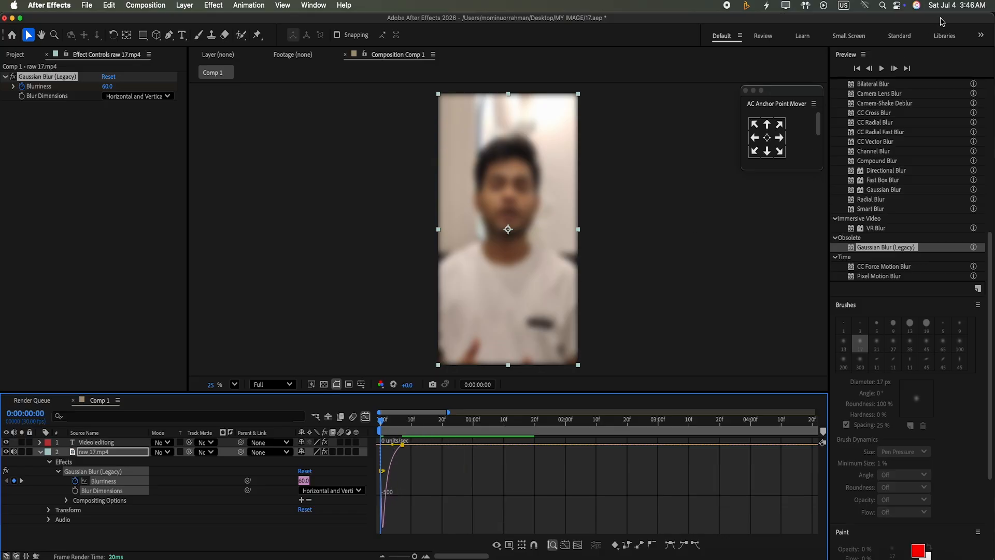
left_click(881, 68)
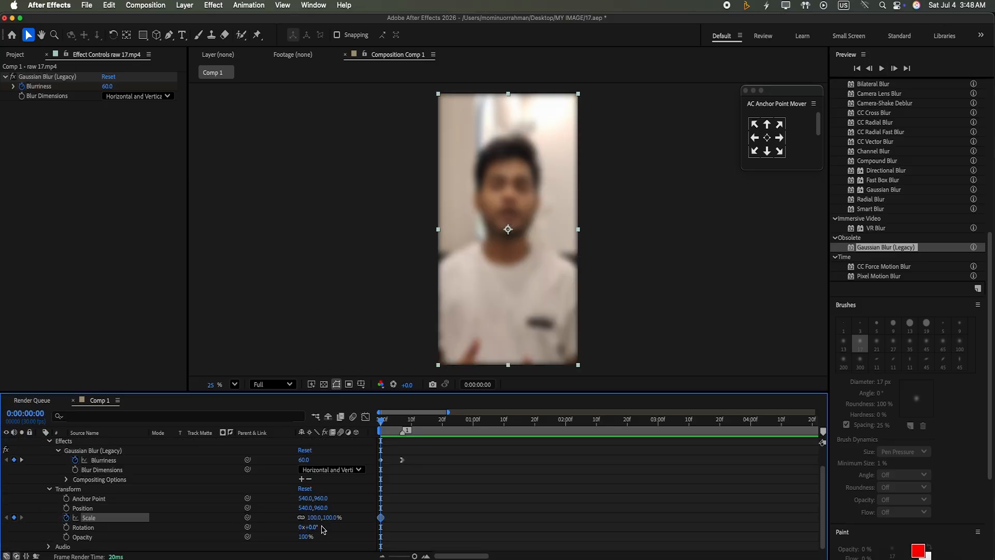
Step: Animate the video layer's scale from 180% at the first frame to 100% at frame 7
left_click_drag(322, 472, 324, 468)
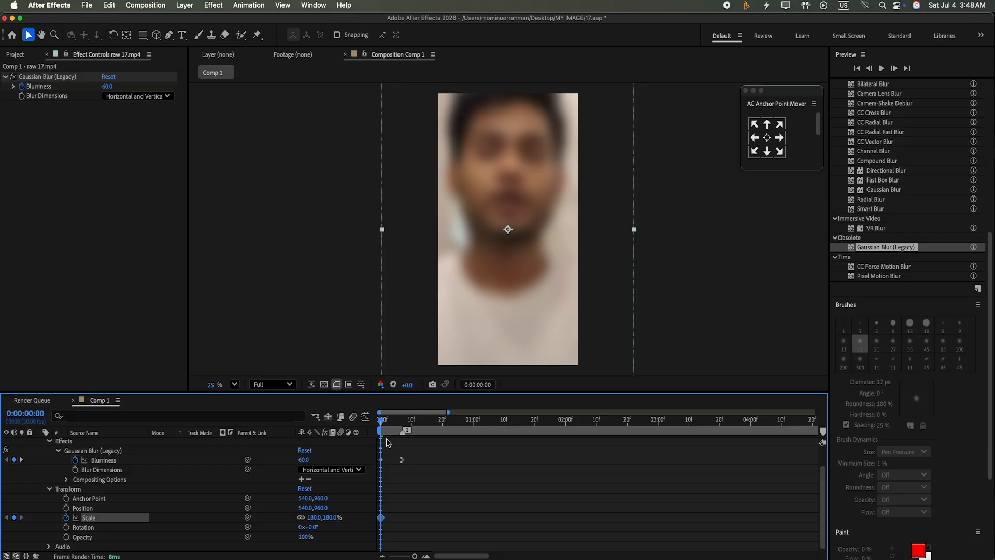
left_click_drag(384, 424, 403, 431)
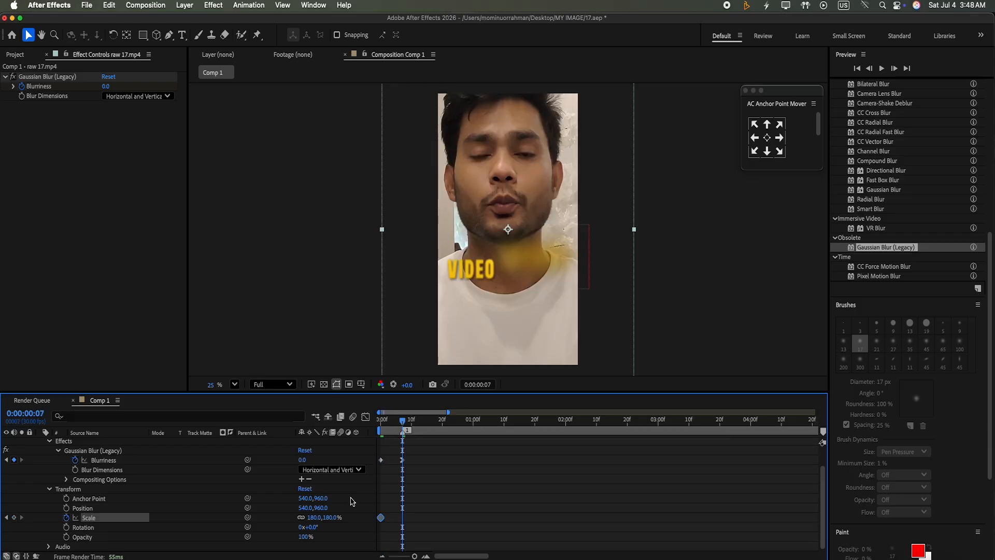
left_click(328, 518)
type("100")
key("Return")
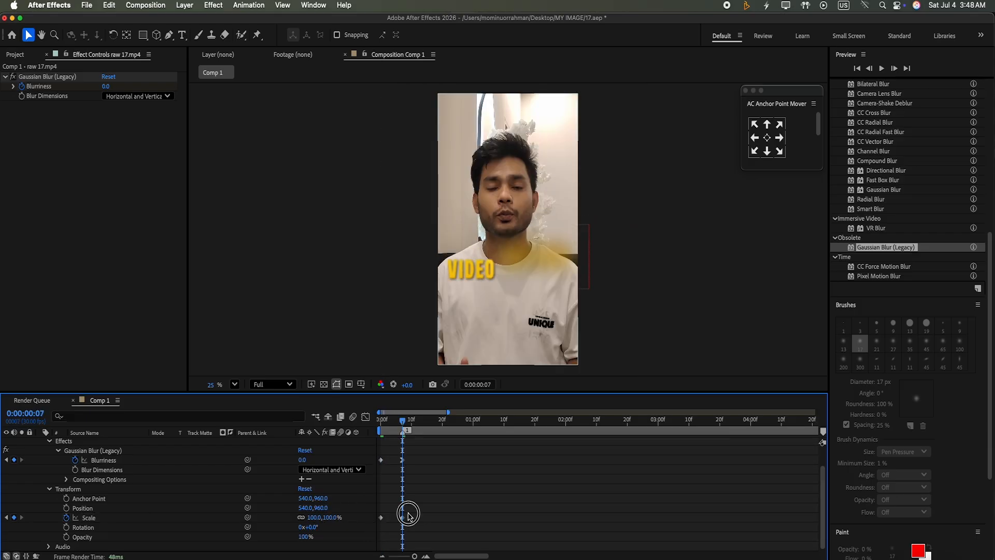
Step: Reshape the scale keyframes' speed graph for a fast start and a gradual ease to the end, and preview the zoom
left_click(365, 417)
left_click_drag(401, 527, 381, 421)
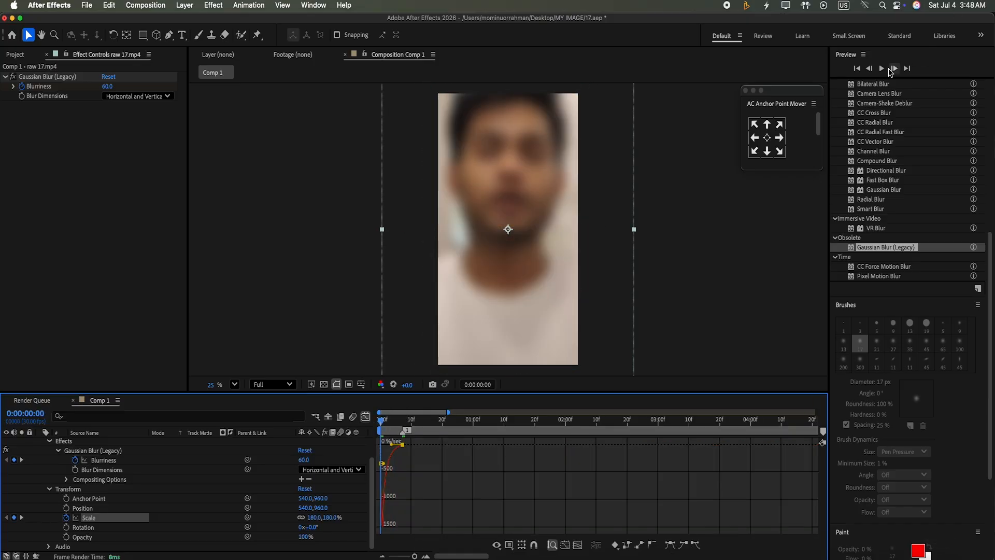
left_click(883, 69)
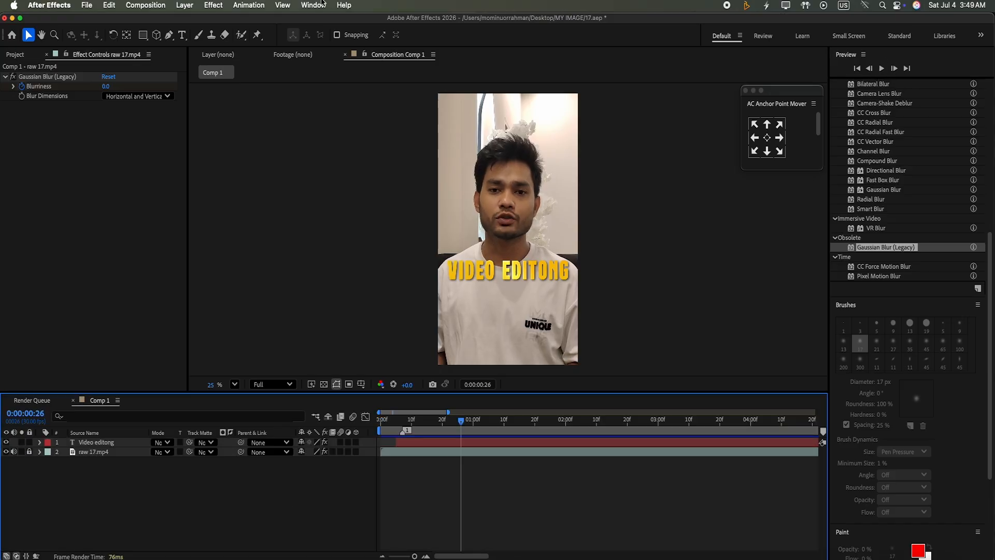
Step: Draw a blue rectangle about 658 × 113 px beneath the "VIDEO EDITONG" title
left_click(142, 35)
left_click_drag(454, 302, 540, 317)
left_click(28, 35)
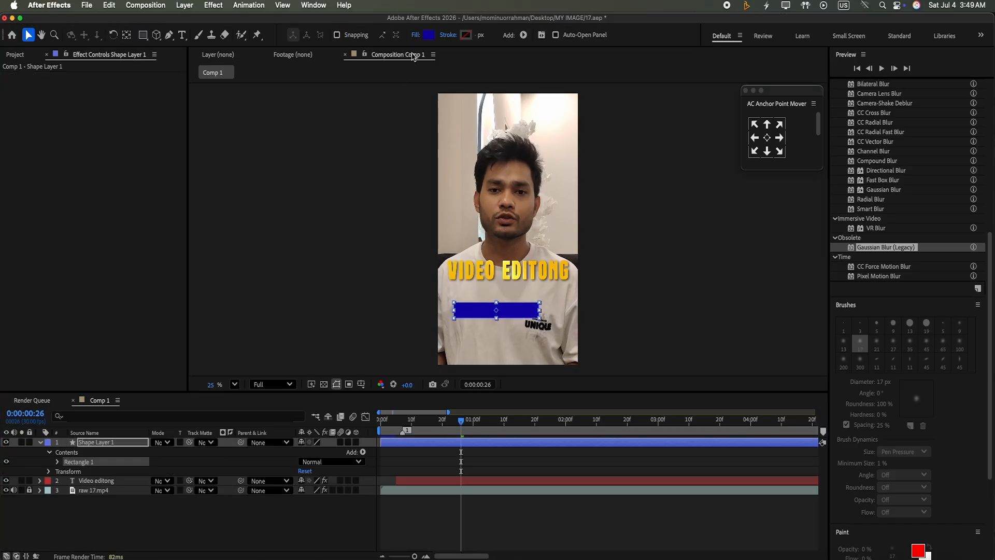
Step: Center the rectangle's anchor point and align the shape layer to the middle of the composition
left_click(769, 138)
left_click_drag(989, 285, 988, 128)
left_click(901, 131)
left_click(888, 166)
left_click(910, 150)
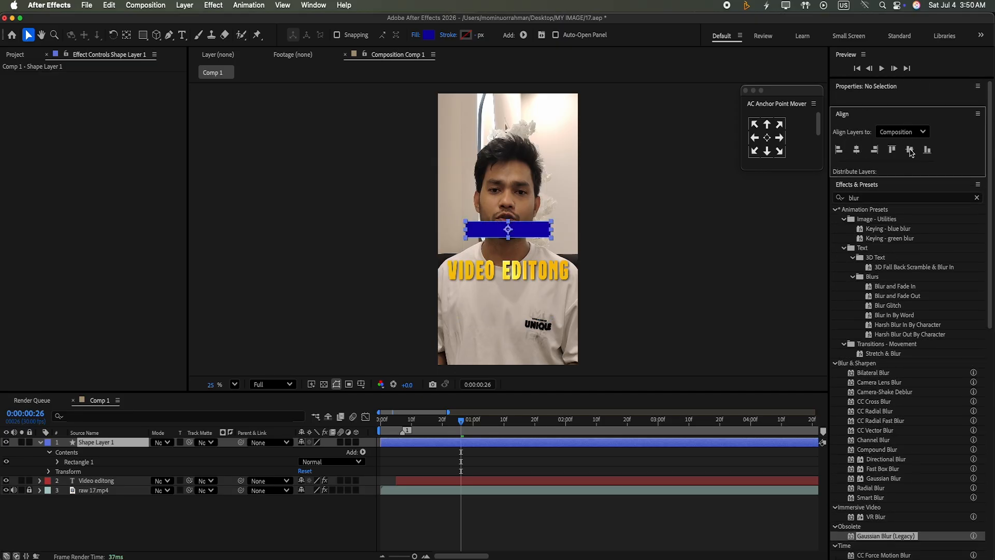
Step: Move the shape layer down below the title, setting its vertical position to 1446
left_click(855, 89)
left_click(866, 90)
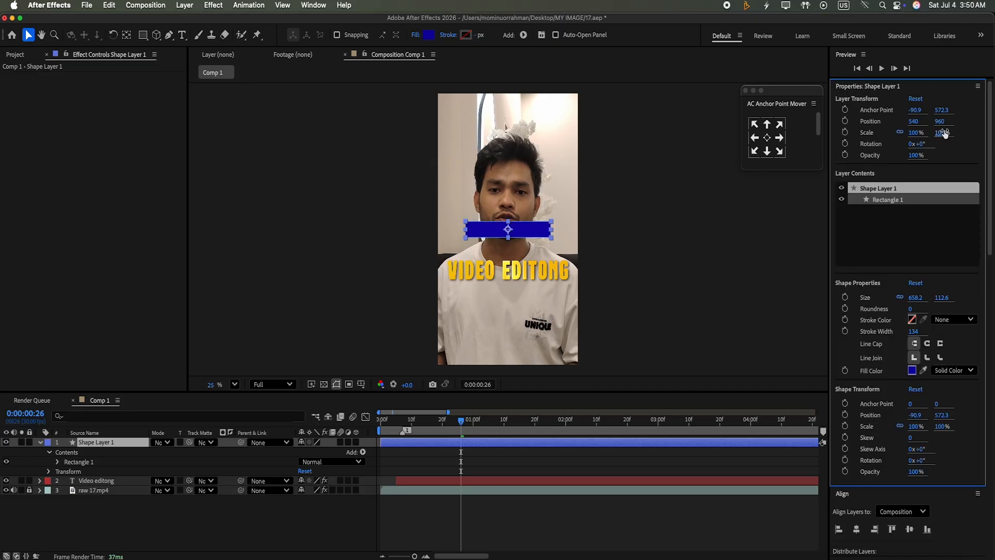
left_click_drag(942, 122, 962, 378)
Step: Set the rectangle path's roundness to 30 and collapse the shape layer's properties
left_click(57, 462)
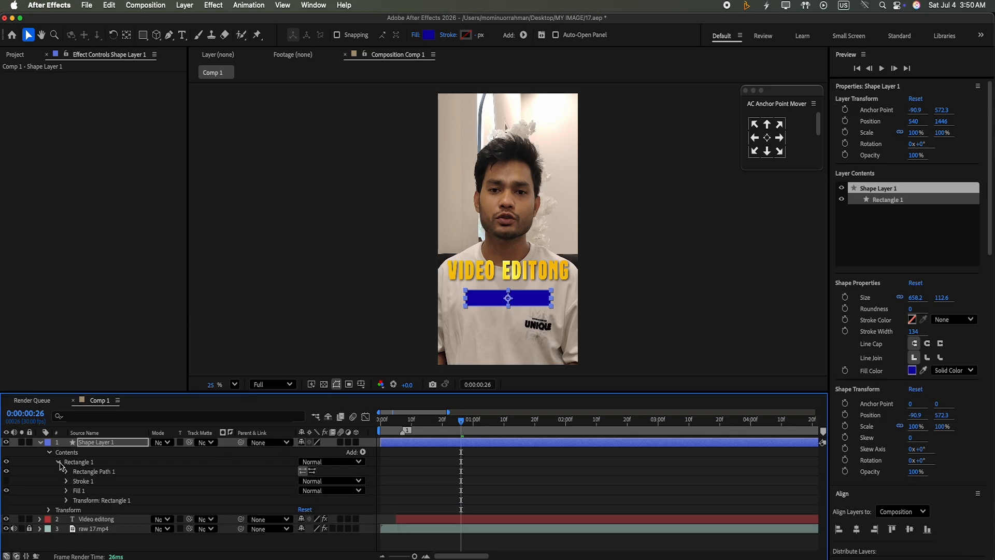
left_click(67, 471)
left_click_drag(303, 501, 360, 495)
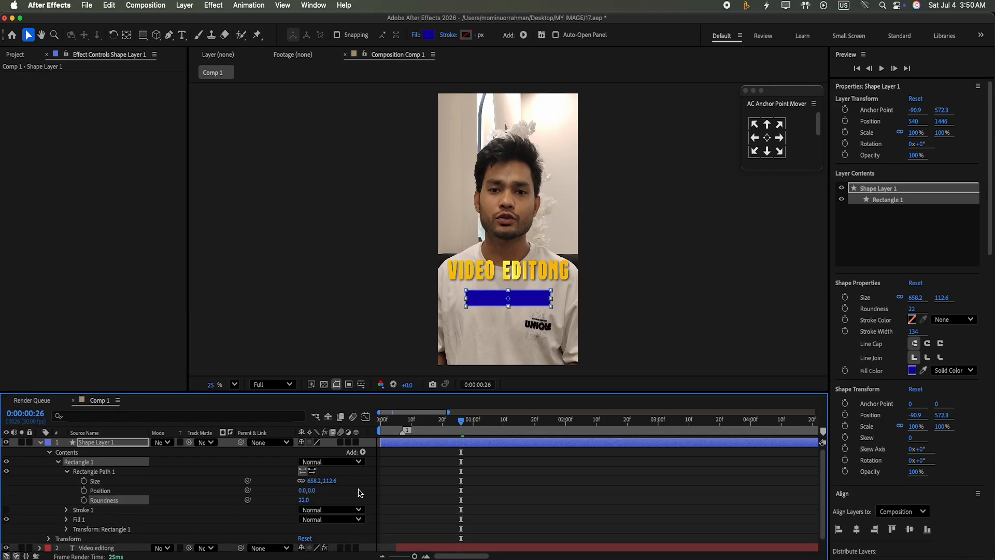
left_click(791, 243)
left_click(310, 500)
type("3")
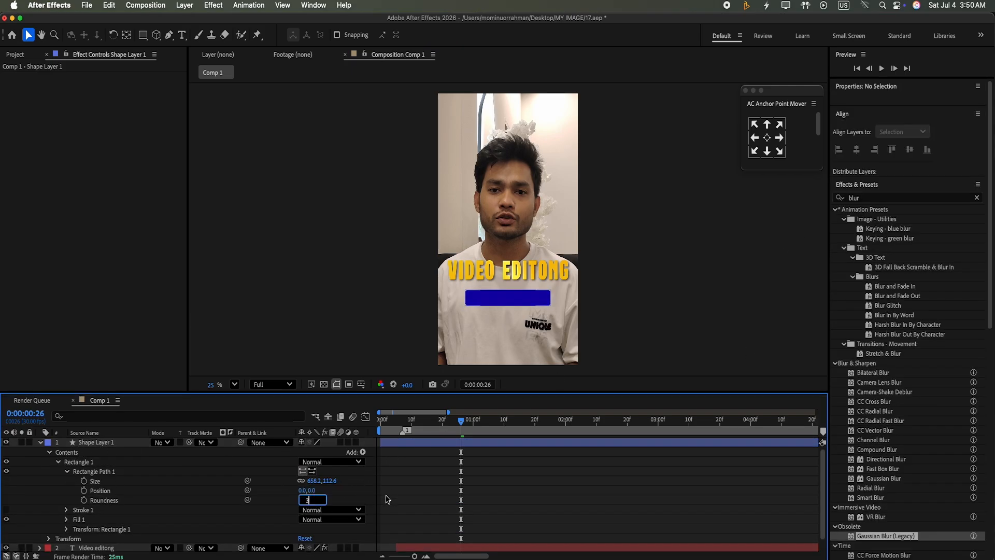
type("0")
key("Return")
left_click(39, 442)
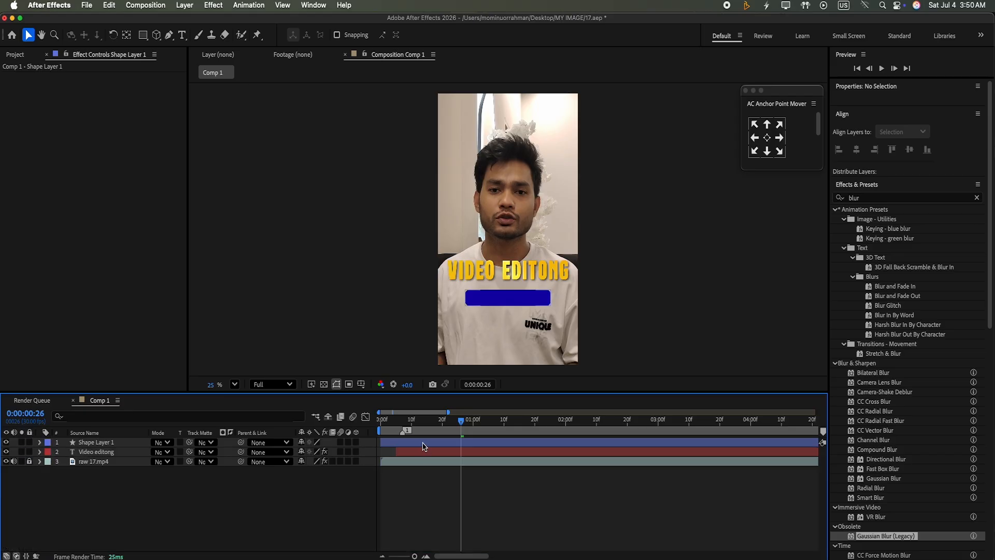
left_click(424, 443)
left_click(434, 36)
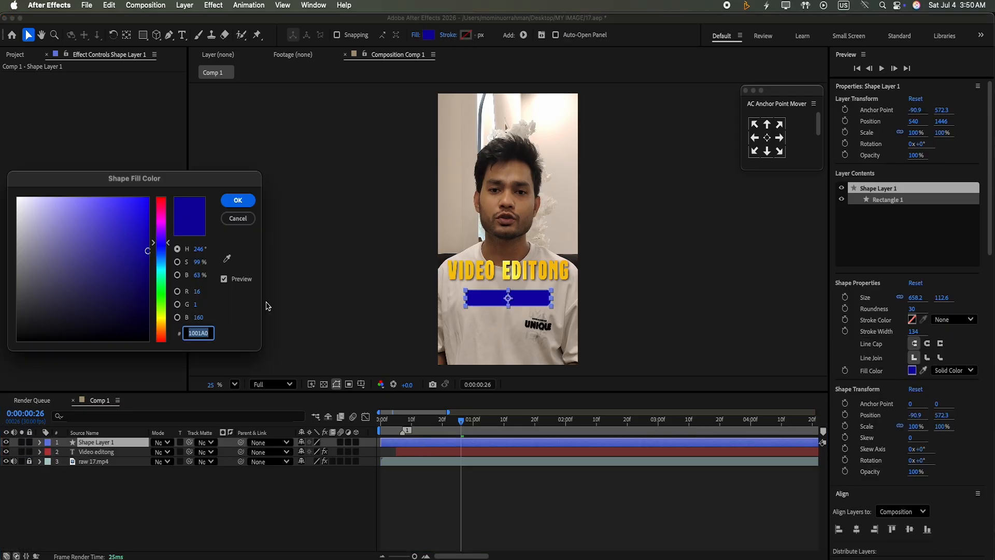
left_click(237, 199)
left_click_drag(990, 194, 990, 298)
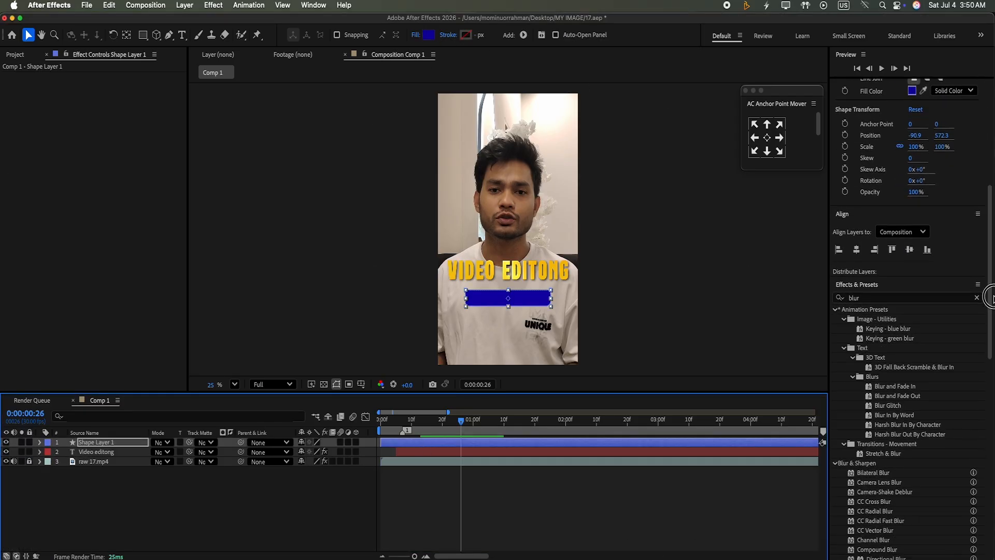
Step: Copy the title layer's 4-Color Gradient effect onto the blue bar
left_click(437, 454)
left_click(520, 298)
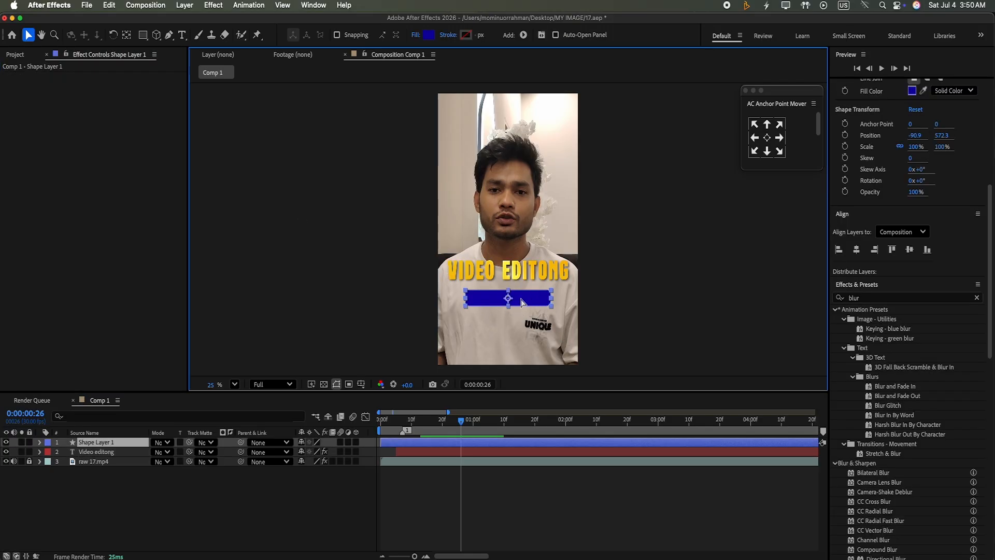
key("cmd+v")
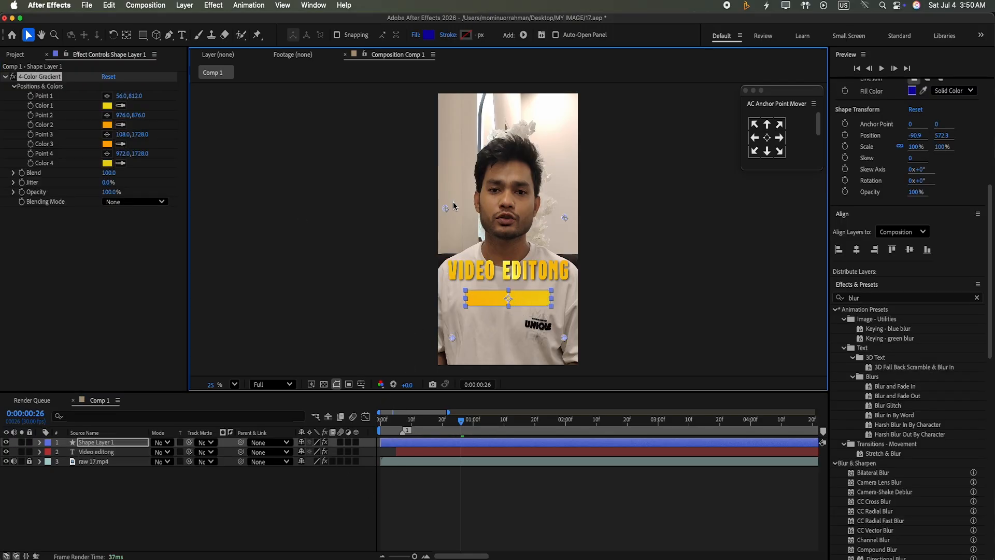
Step: Reposition the bar's upper gradient points, moving Point 1 to 116, 952 and Point 2 to 964, 928
left_click_drag(445, 208, 452, 226)
left_click_drag(565, 217, 563, 225)
left_click_drag(451, 227, 451, 229)
left_click(300, 507)
Step: Stretch the gradient bar slightly in height by unlinking its scale and setting the vertical scale to 108%
left_click(508, 300)
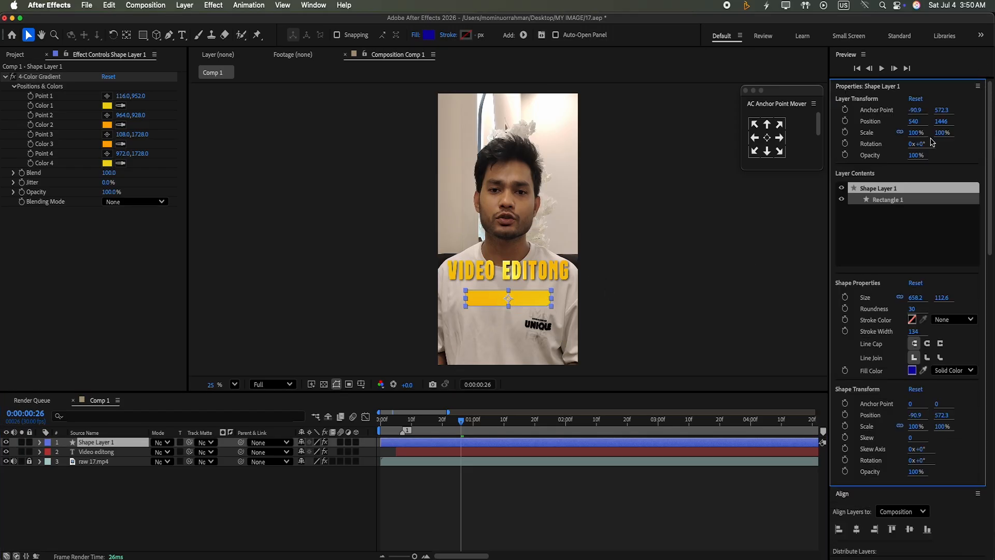
left_click_drag(945, 132, 944, 123)
left_click(272, 501)
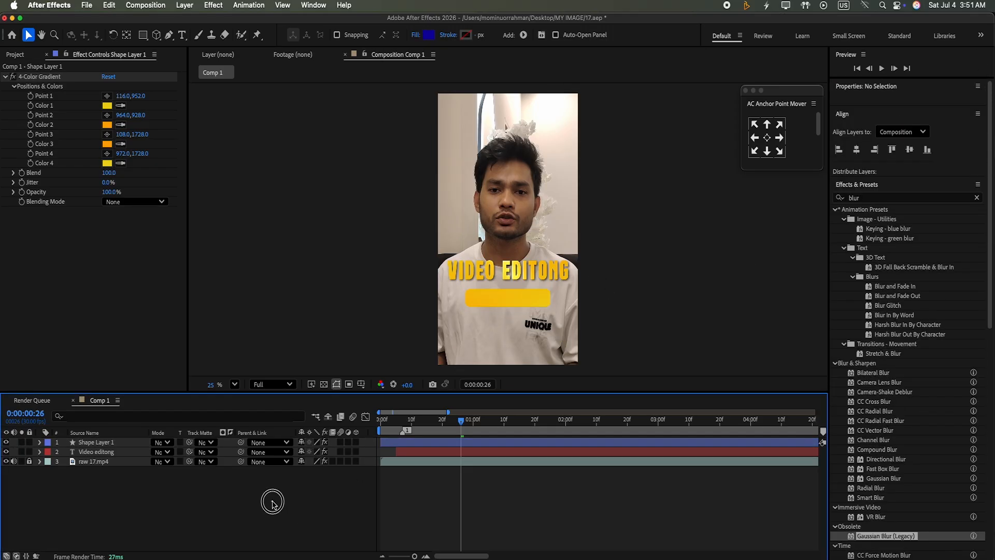
Step: Duplicate the gradient bar and move the copy below it to a vertical position of 1596
left_click(500, 300)
key("super+d")
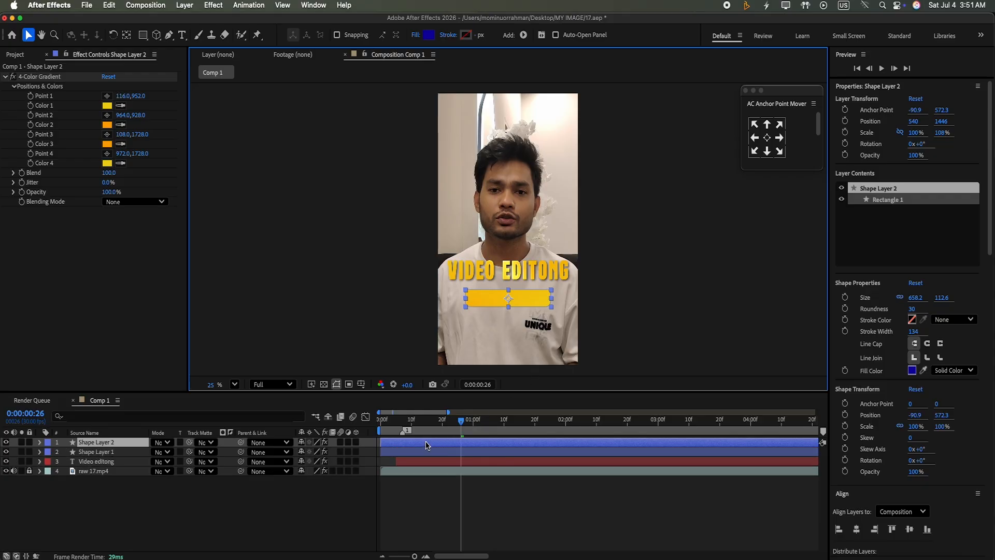
left_click_drag(942, 122, 954, 196)
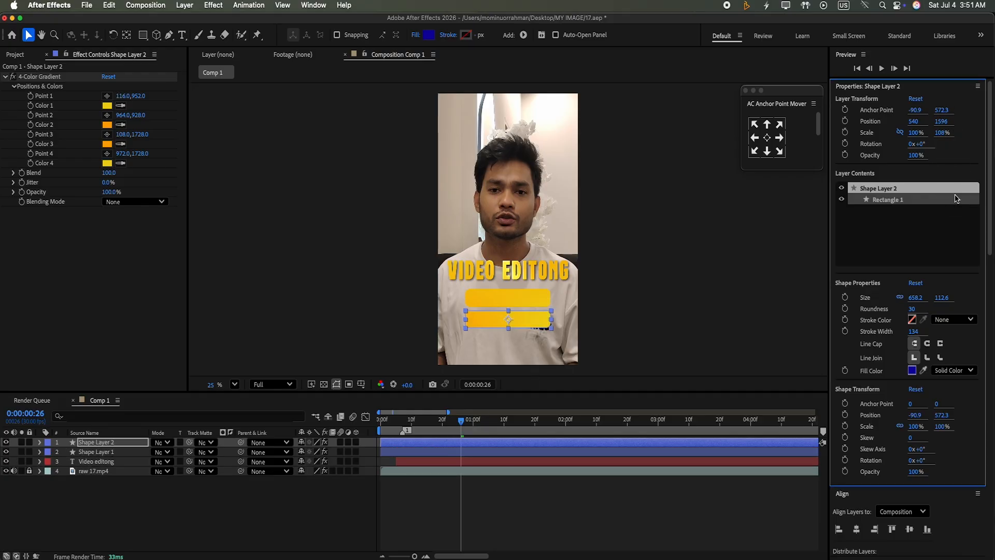
Step: Anchor the duplicated bar at its left edge and set its horizontal scale to 50%
left_click_drag(922, 134, 947, 198)
key("super+z")
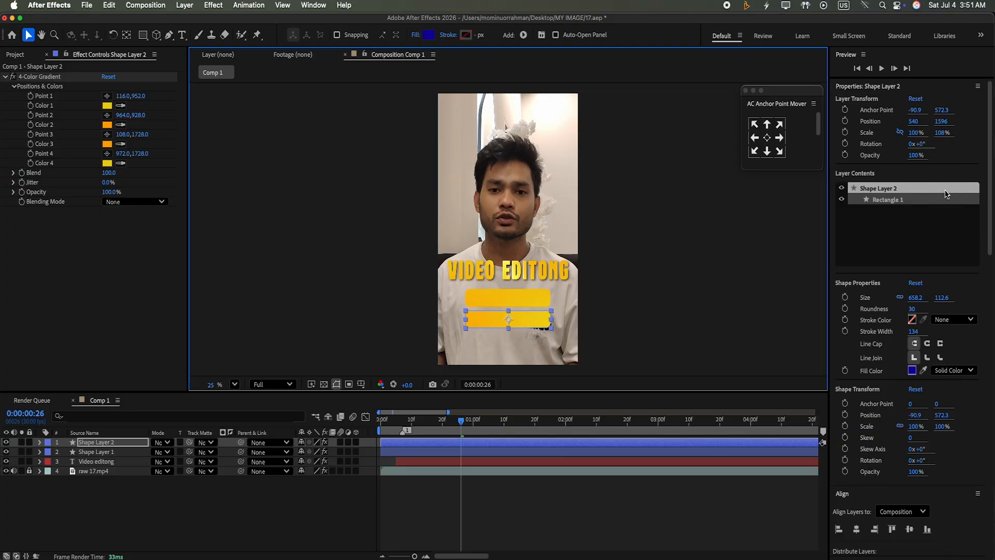
left_click(754, 137)
left_click_drag(914, 132, 916, 164)
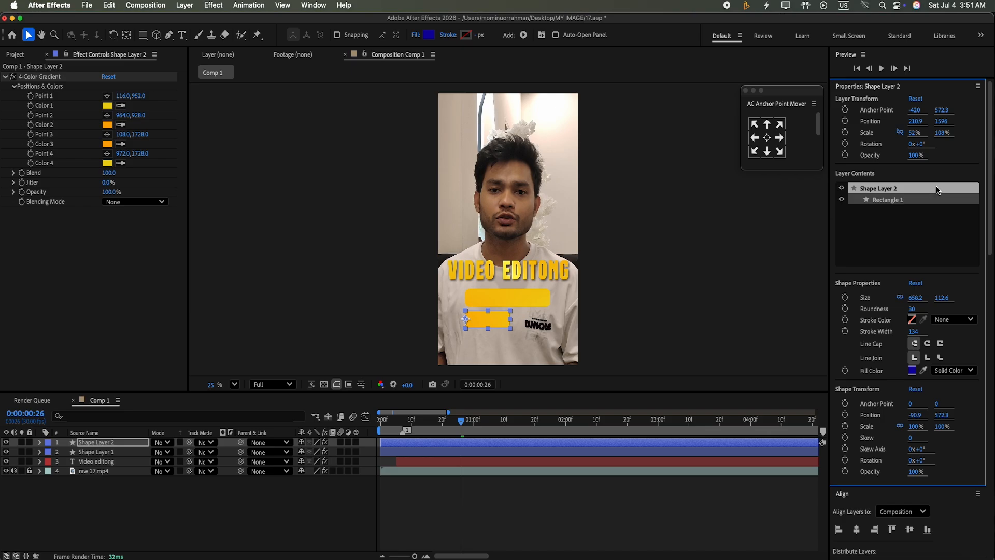
left_click(916, 132)
type("50")
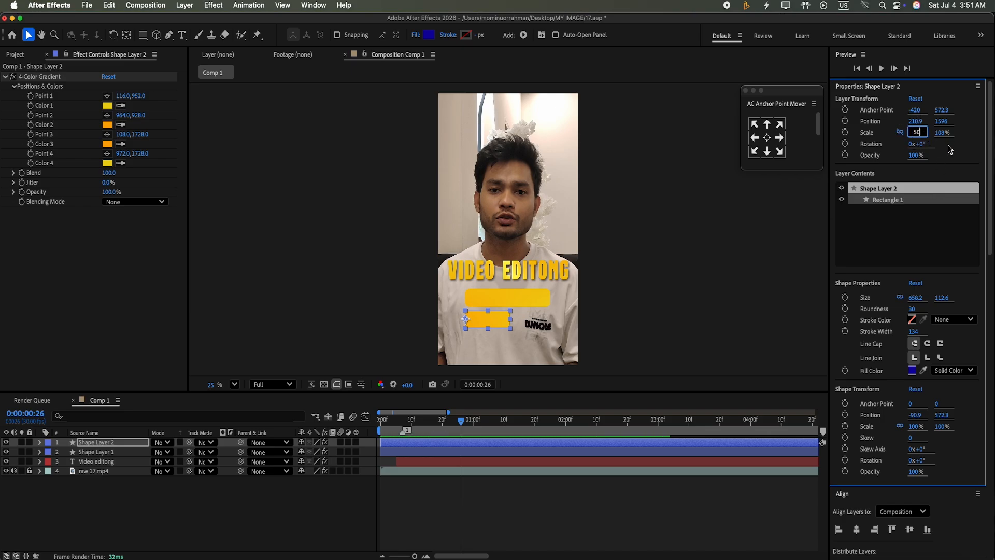
left_click(948, 147)
Step: Duplicate the half-width bar, placing the copy below it at vertical position 1758 with a horizontal scale of 70%
key("super+d")
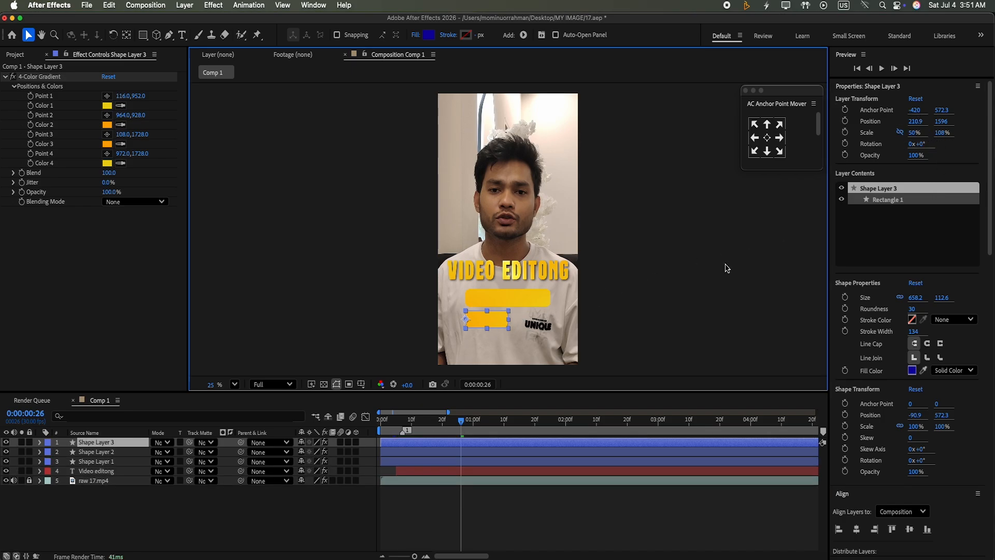
left_click_drag(941, 125, 955, 204)
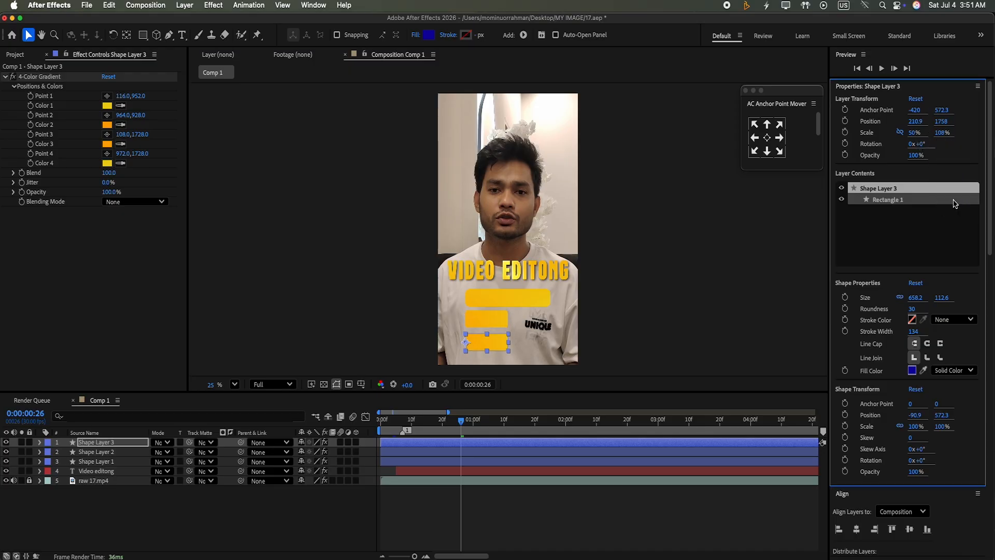
left_click(914, 133)
type("70")
key("Return")
Step: Duplicate the lowest bar, place the copy beside its right end and shrink its horizontal scale to 20%
key("ctrl+d")
left_click_drag(507, 346, 575, 345)
left_click(926, 134)
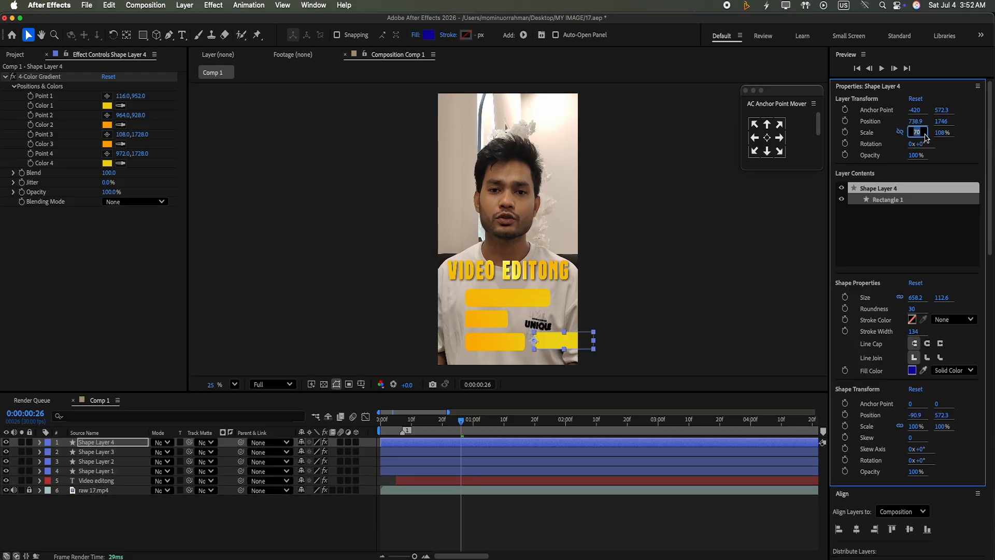
key("Return")
left_click_drag(548, 342, 545, 342)
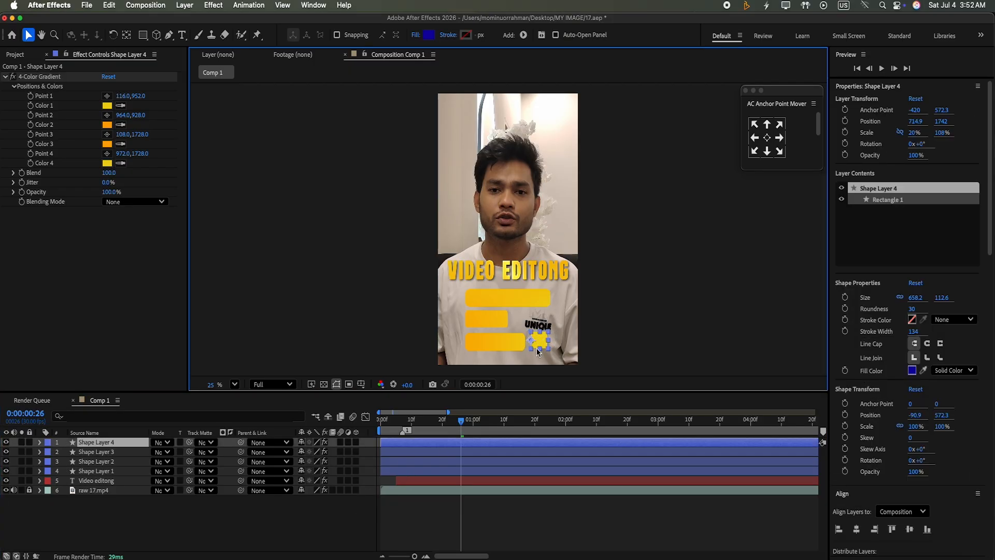
Step: Align the small square and the lowest bar with each other along their vertical centers
left_click(438, 454, "shift")
left_click(927, 323)
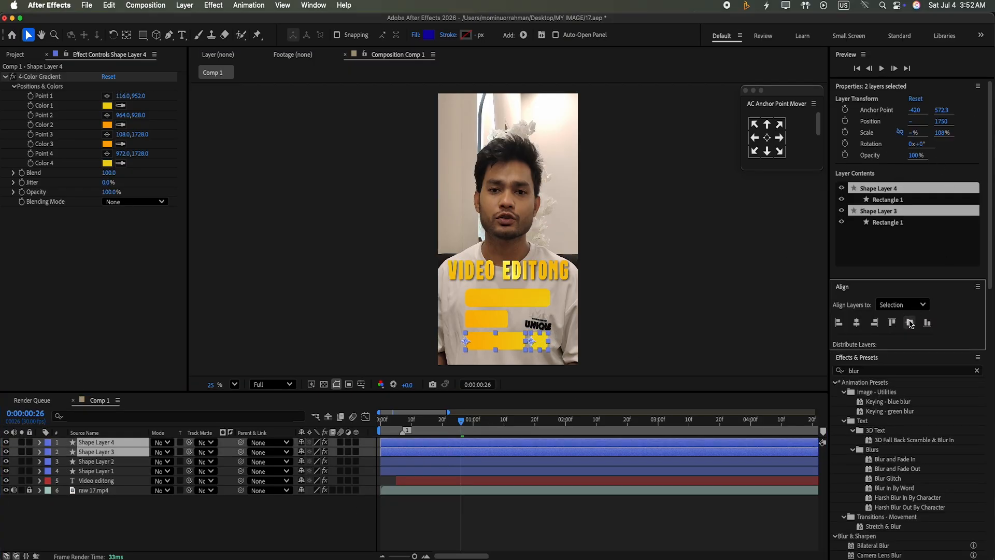
left_click(368, 509)
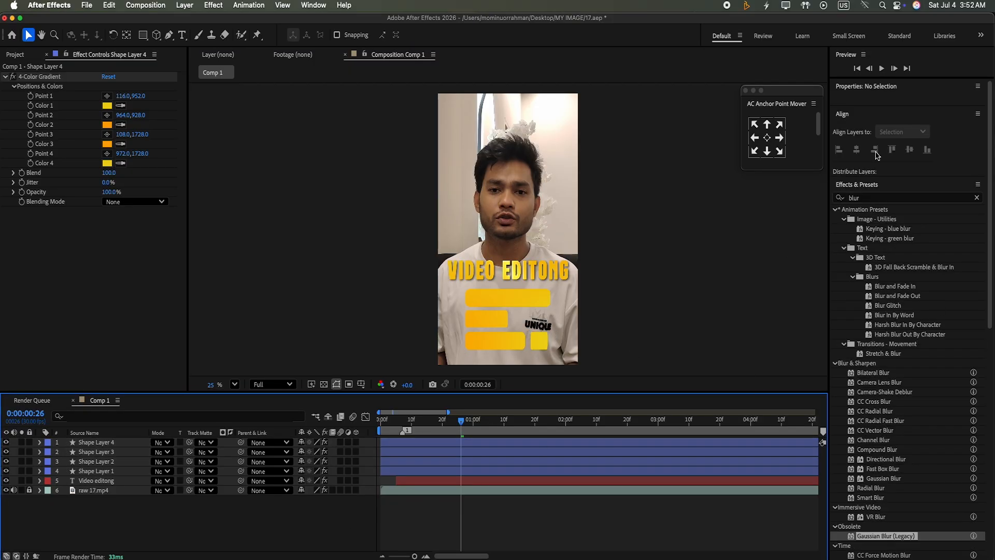
Step: Parent Shape Layers 2, 3 and 4 to Shape Layer 1
left_click(548, 343)
left_click(406, 471)
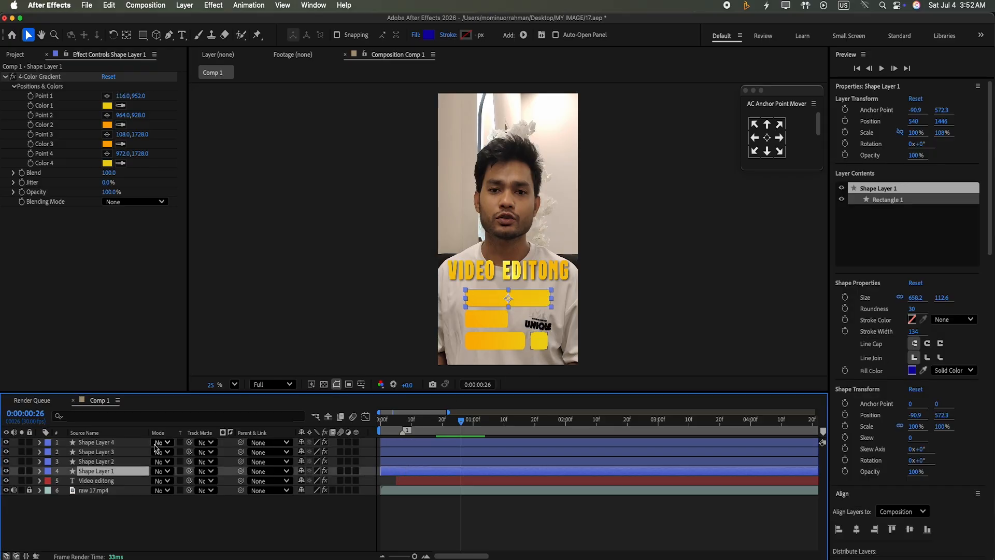
left_click(121, 443, "shift")
left_click(136, 533)
left_click(135, 442)
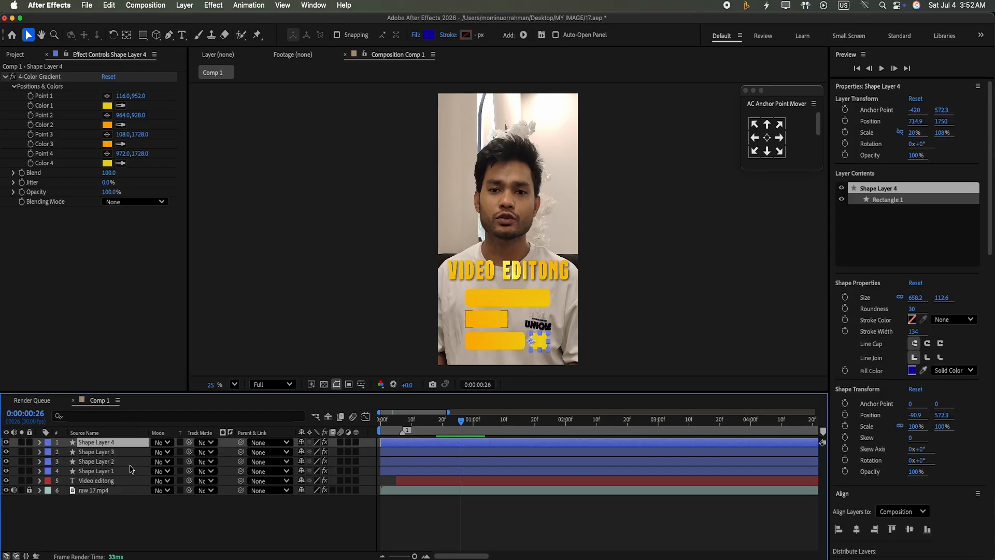
left_click(131, 461, "shift")
left_click_drag(315, 451, 119, 471)
left_click(187, 536)
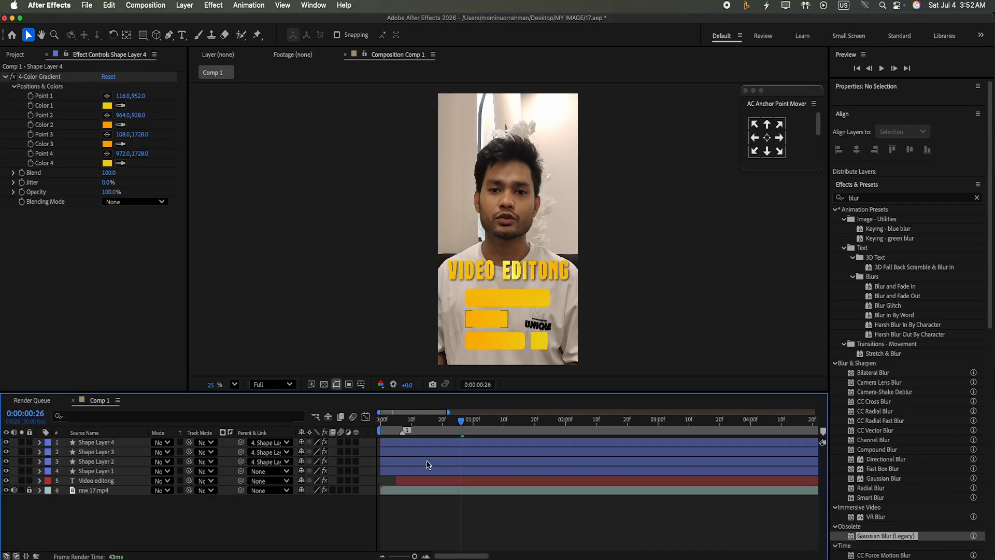
Step: Recolor the half-width bar's 4-Color Gradient with off-white for Colors 1 and 4 and light cream for Colors 2 and 3
left_click(493, 322)
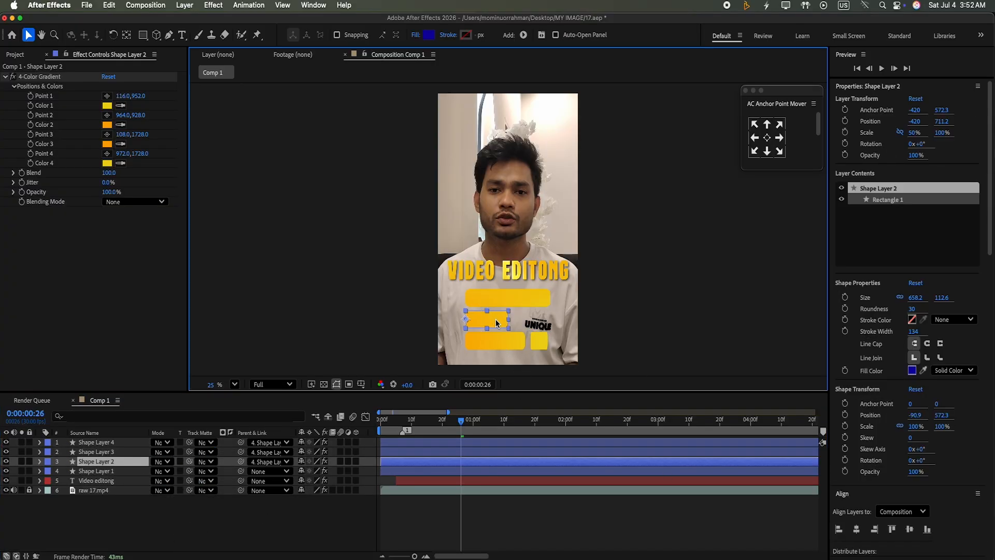
left_click(107, 105)
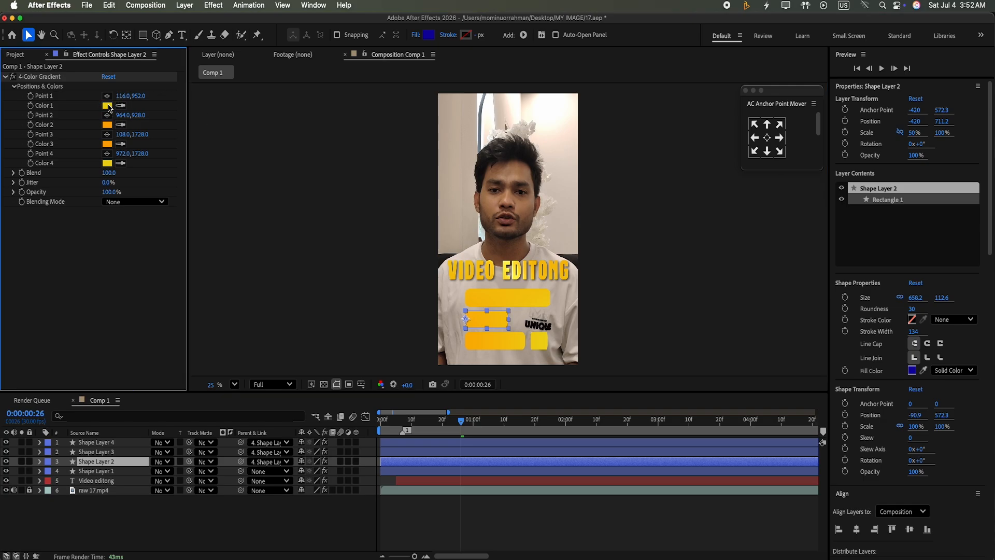
left_click(24, 199)
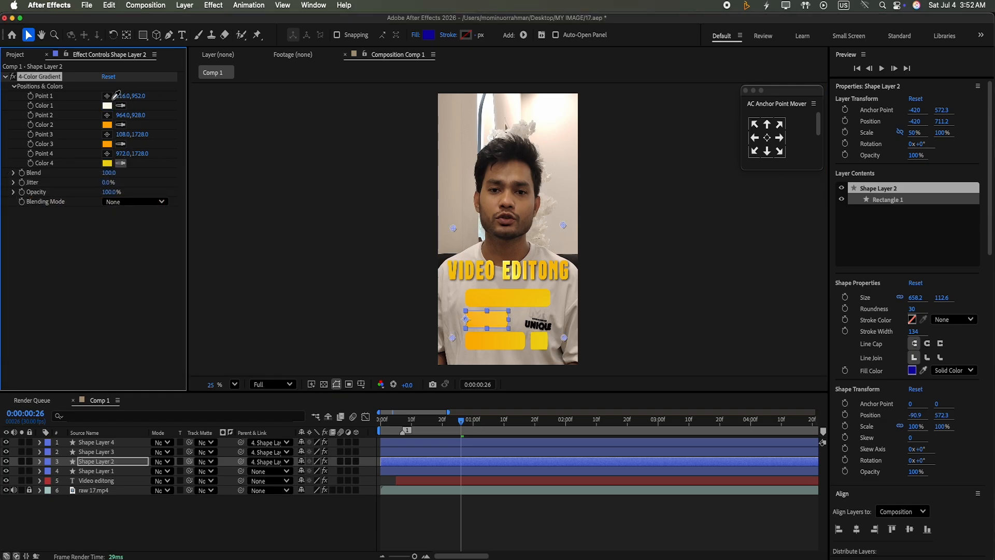
left_click(107, 124)
left_click(39, 208)
left_click(237, 200)
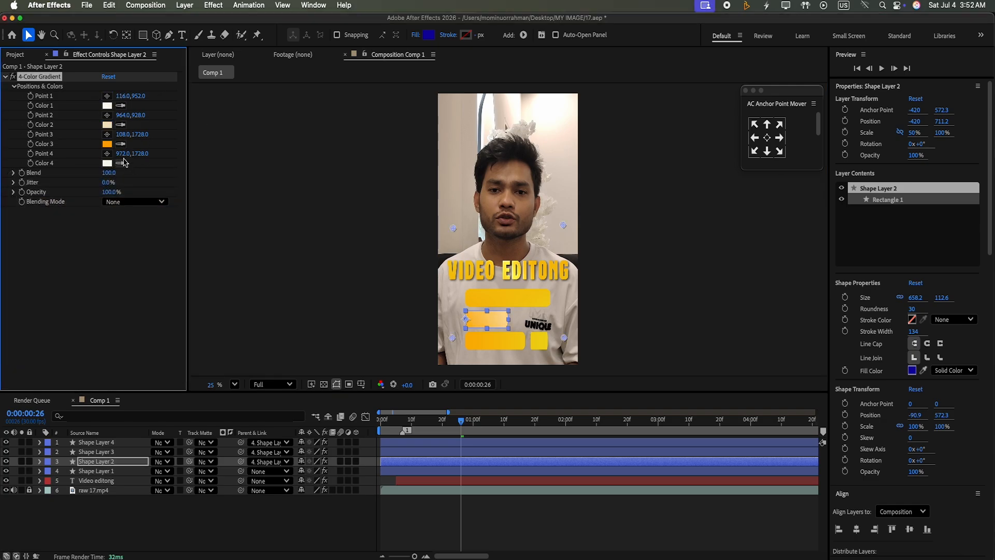
left_click(271, 515)
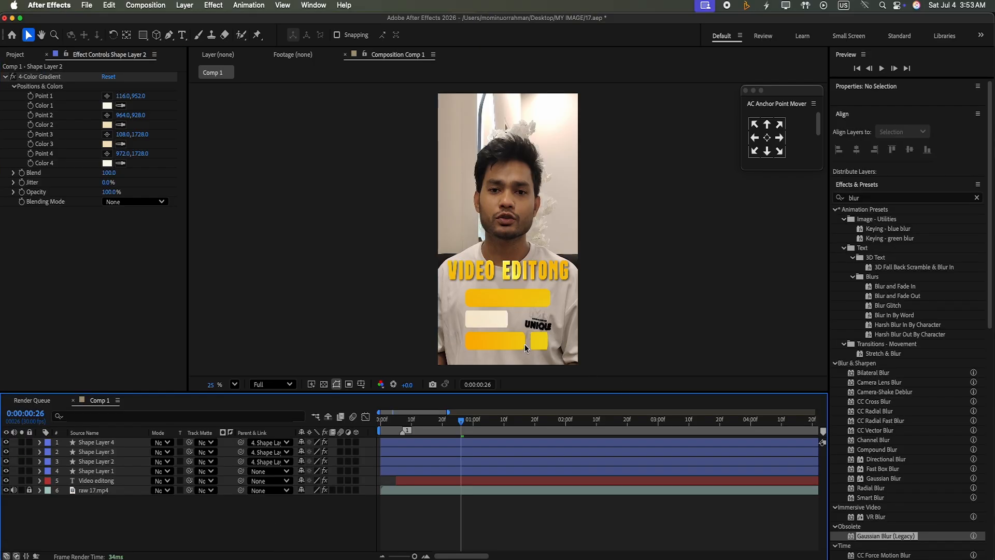
Step: Replace the small square's yellow 4-Color Gradient with a copy of the cream gradient from the half-width bar
left_click(539, 343)
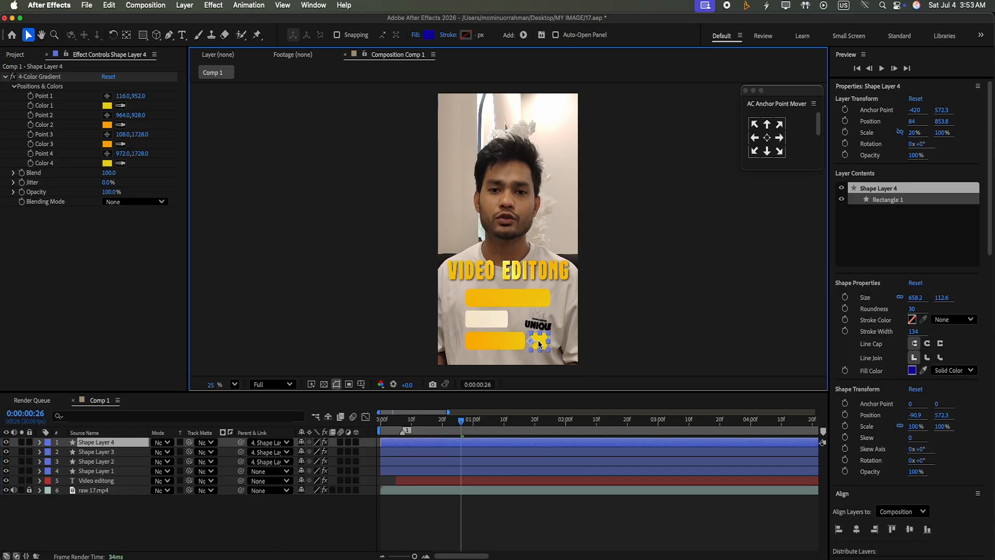
left_click(434, 461)
left_click(58, 77)
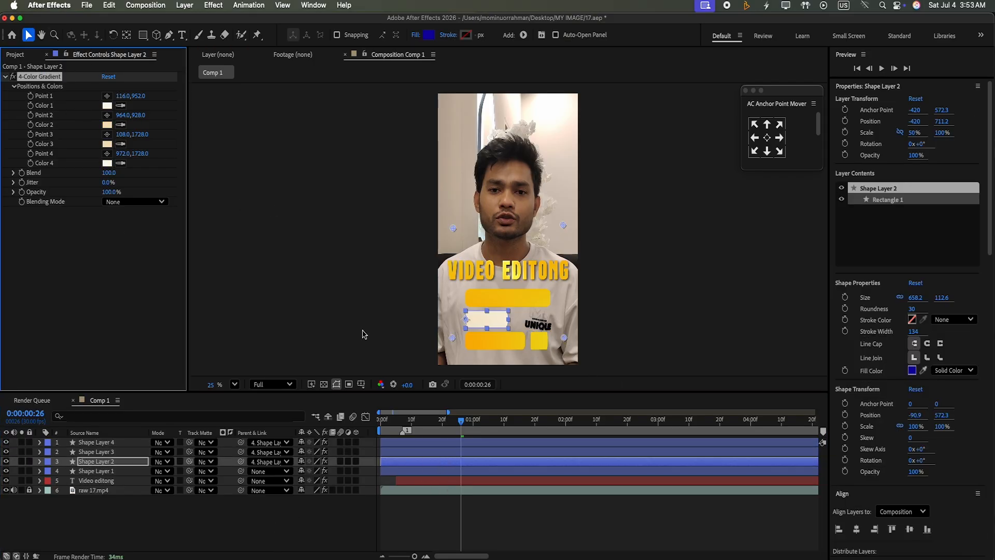
left_click(538, 341)
left_click(84, 78)
key("Delete")
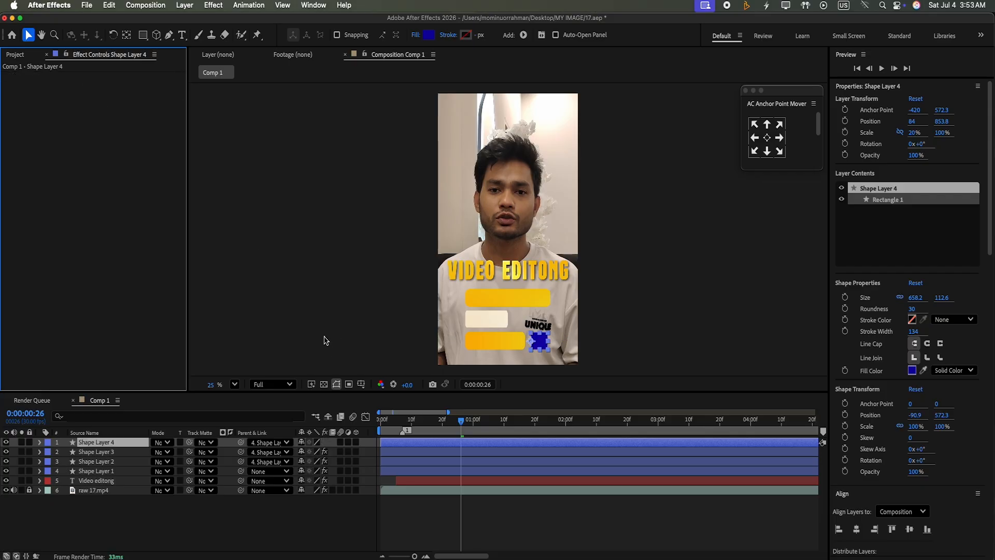
key("super+v")
left_click(309, 519)
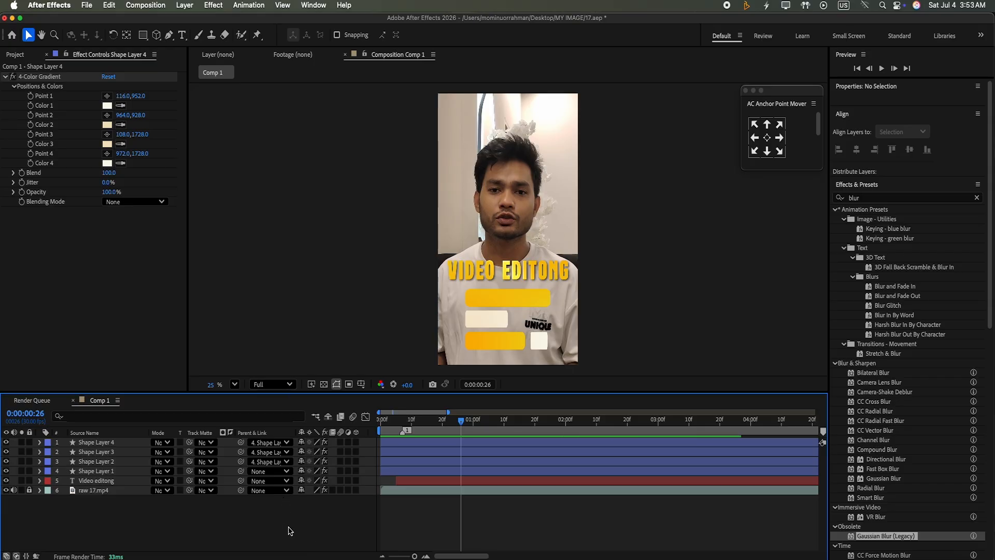
Step: Draw a straight vertical line through the middle of the bars with the Pen tool and remove its fill
left_click(169, 35)
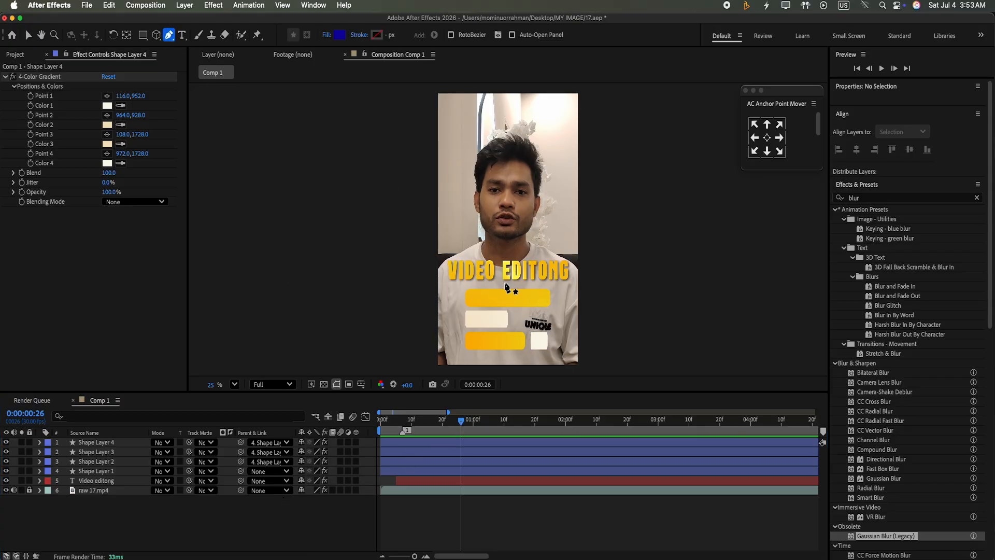
left_click(506, 287)
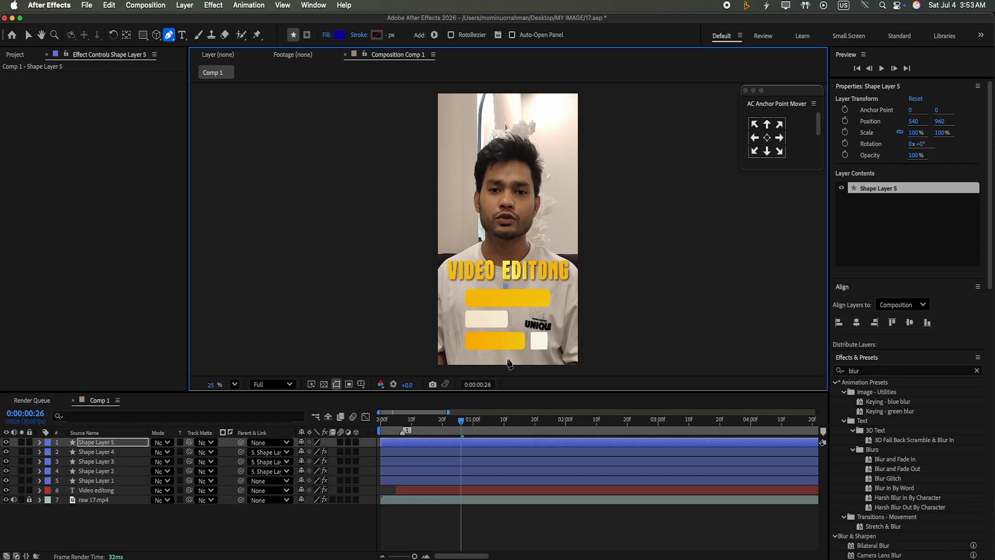
left_click(506, 359)
left_click(327, 35)
left_click(443, 262)
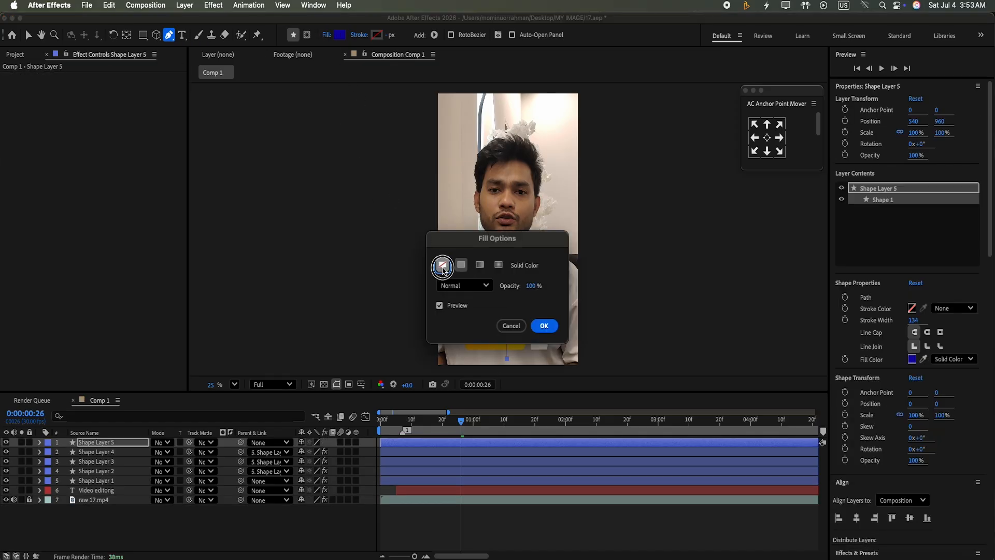
left_click(542, 325)
Step: Give the vertical line a white 71 px stroke and center its anchor point
left_click(768, 137)
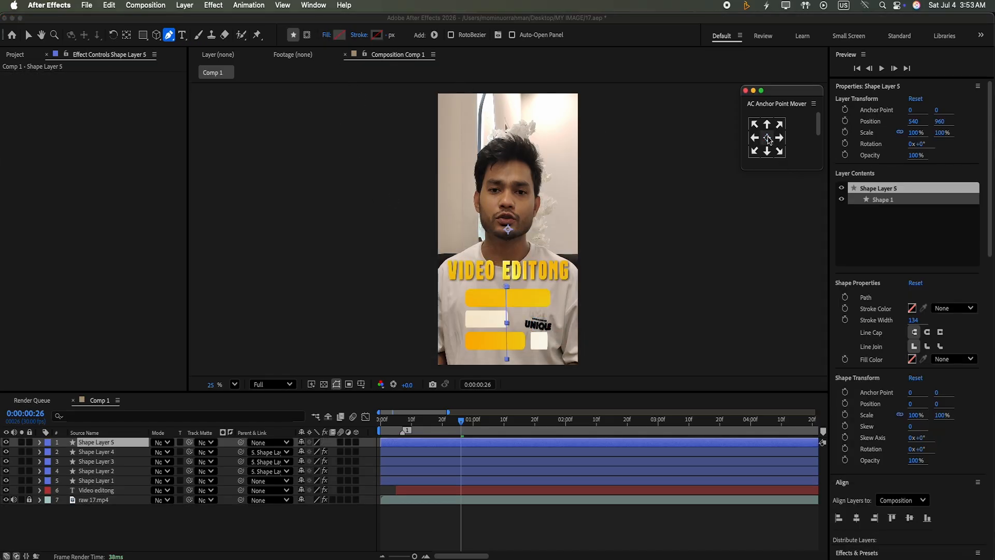
left_click(388, 33)
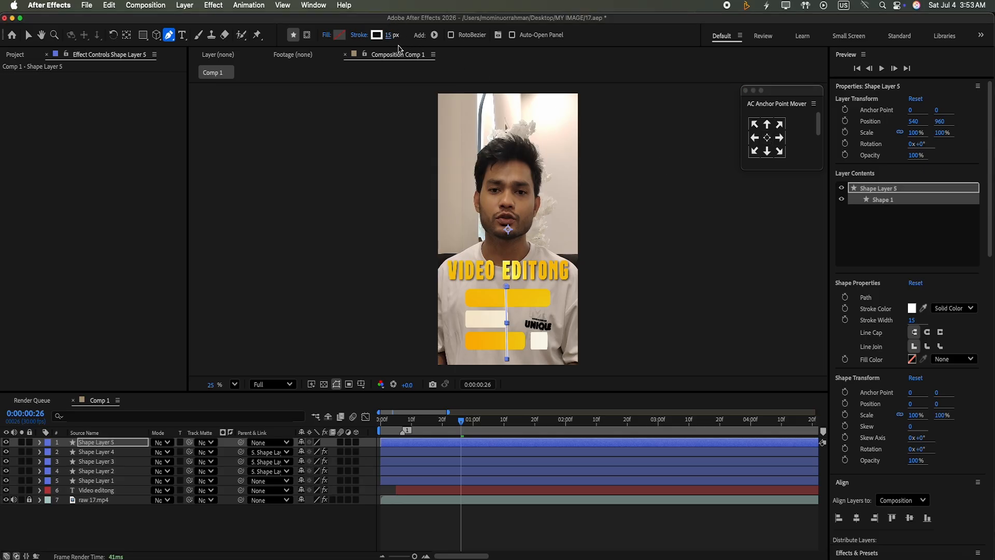
left_click_drag(387, 35, 386, 7)
left_click(767, 137)
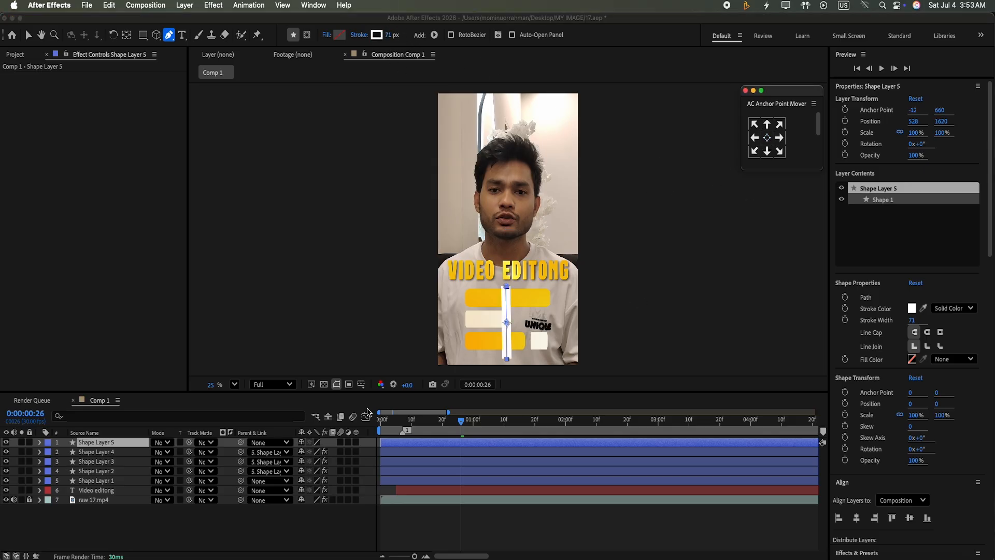
Step: Set the vertical line's stroke to Round Join and Round Cap
left_click(40, 442)
left_click(50, 452)
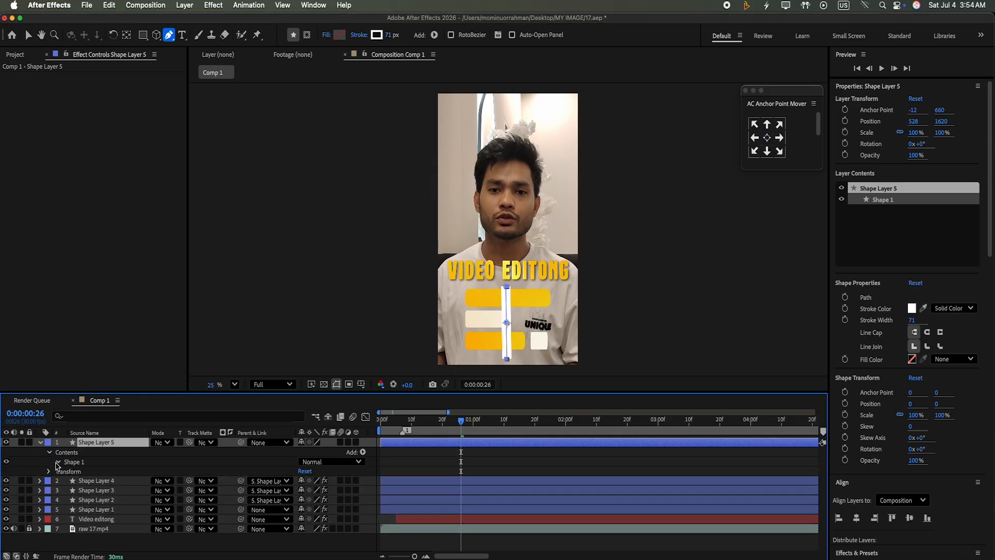
left_click(58, 461)
left_click(68, 482)
left_click(358, 508)
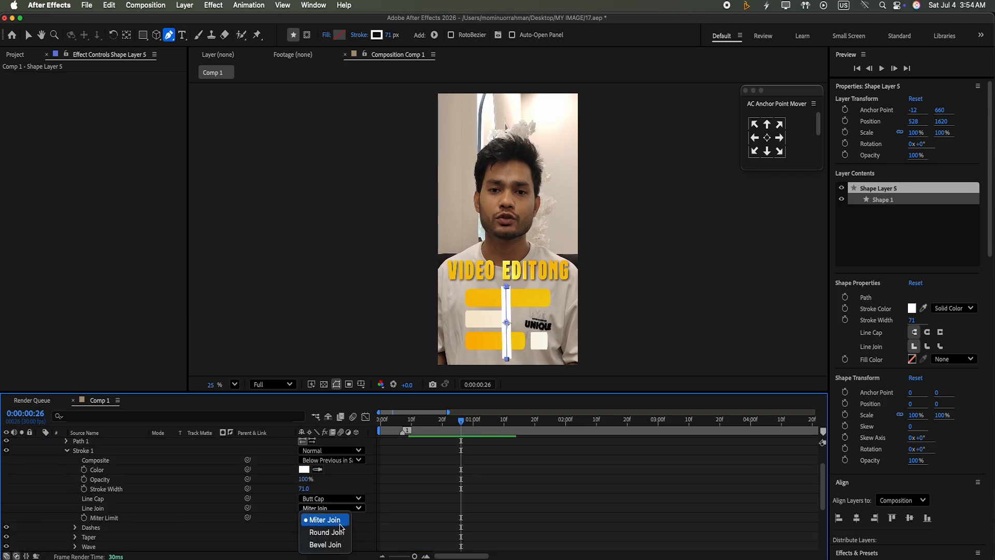
left_click(357, 524)
left_click(358, 499)
left_click(348, 524)
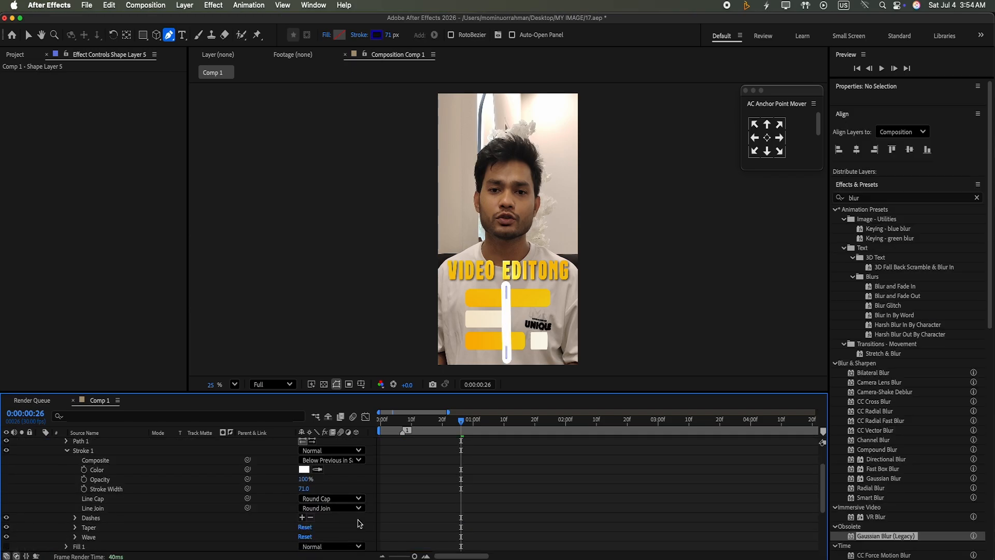
left_click_drag(823, 482, 830, 378)
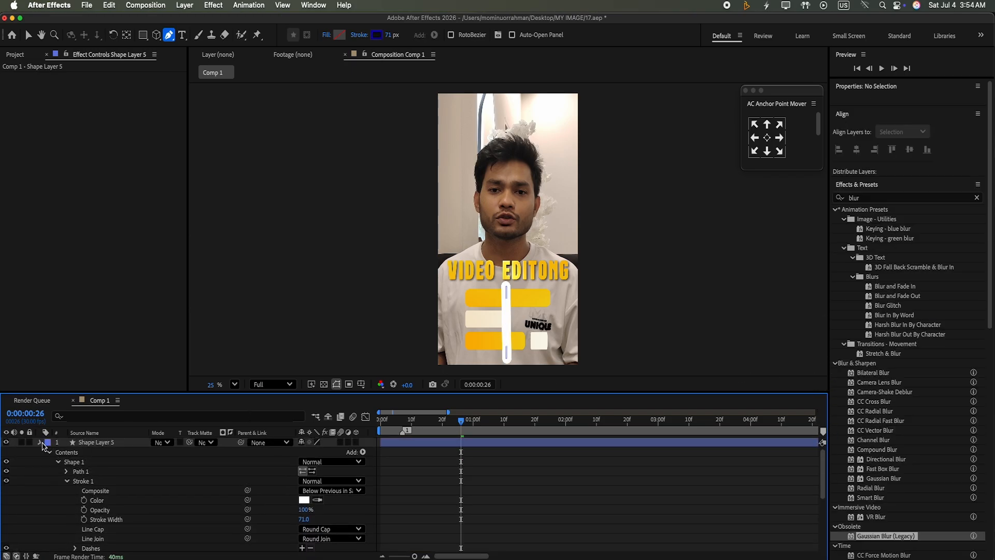
left_click(41, 443)
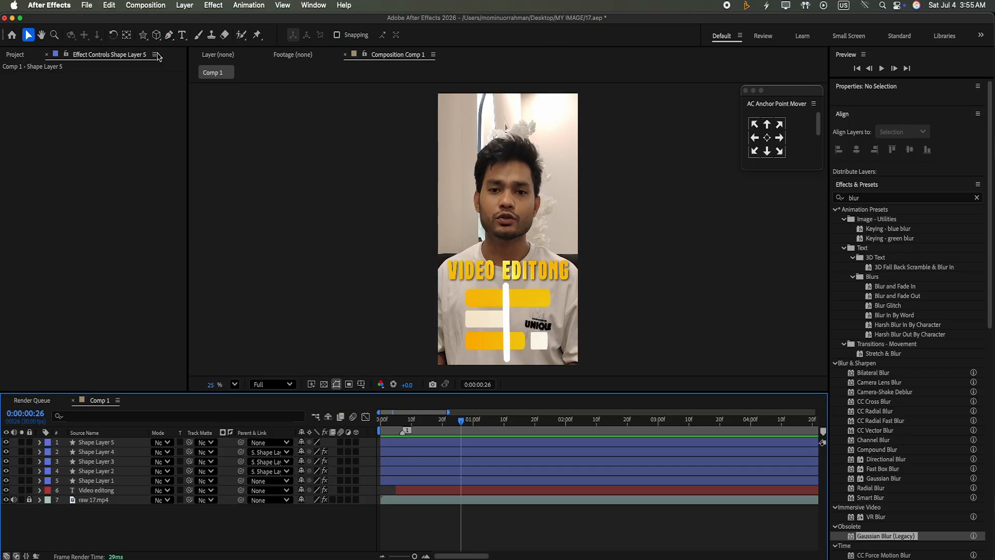
Step: Draw a white star beside the face with the Star tool and set its Points to 3
left_click(144, 35)
left_click_drag(453, 223, 487, 237)
left_click(57, 462)
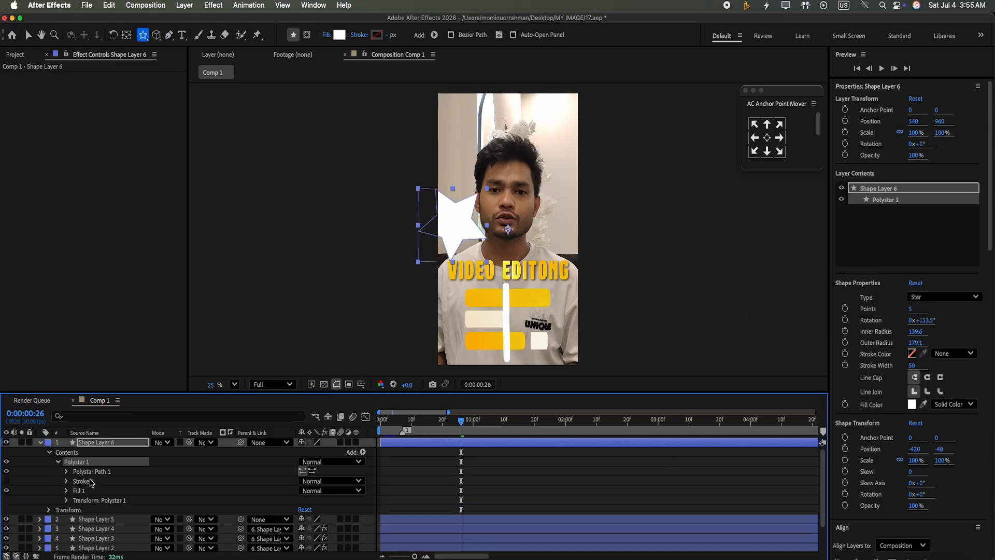
left_click(66, 472)
left_click(307, 489)
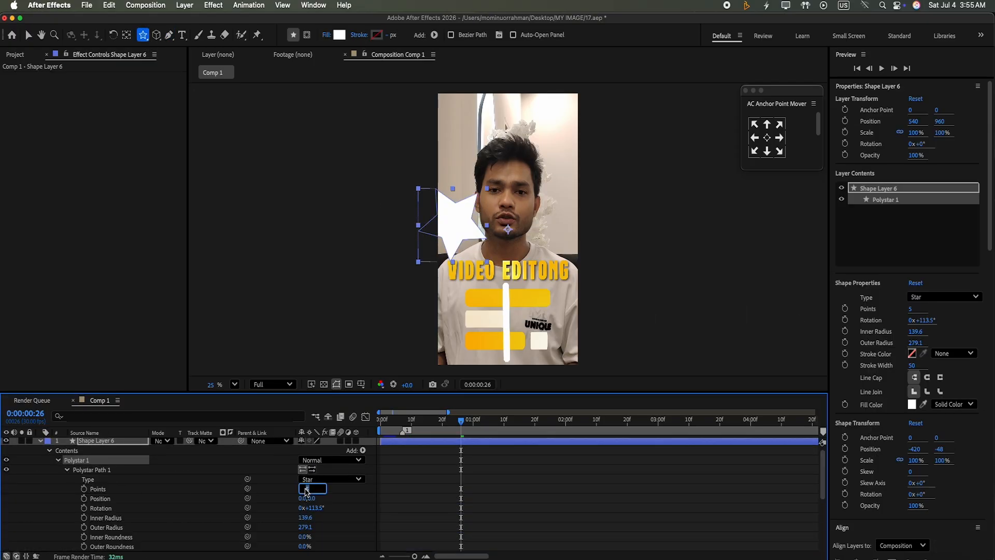
type("3")
key("Return")
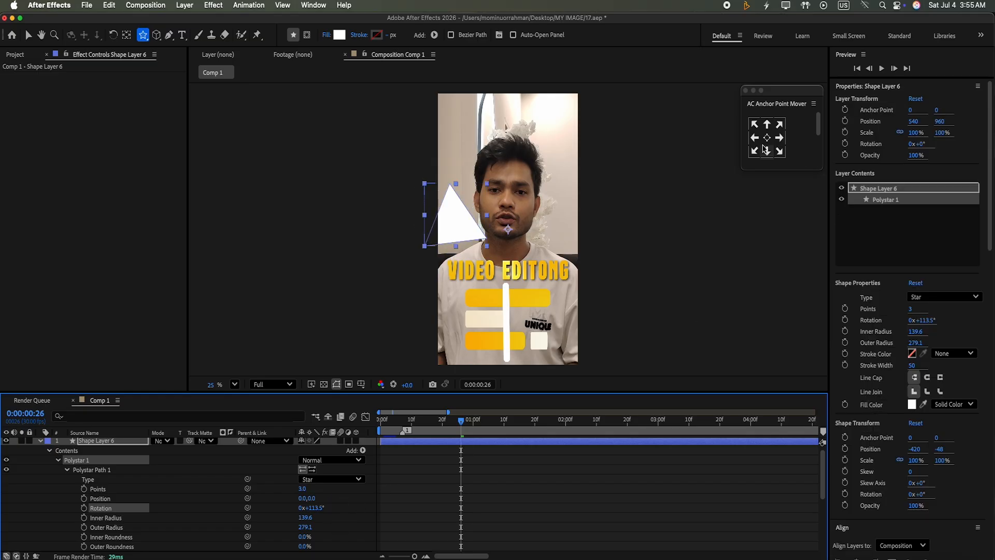
Step: Center the triangle's anchor point and move the triangle over the title above the vertical line
left_click(766, 138)
key("v")
left_click(468, 223)
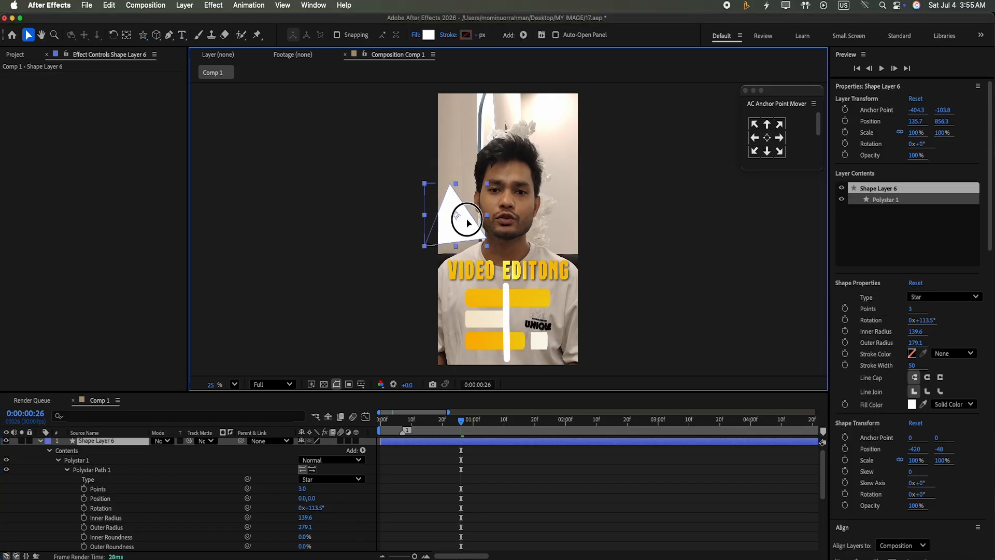
left_click_drag(468, 223, 511, 249)
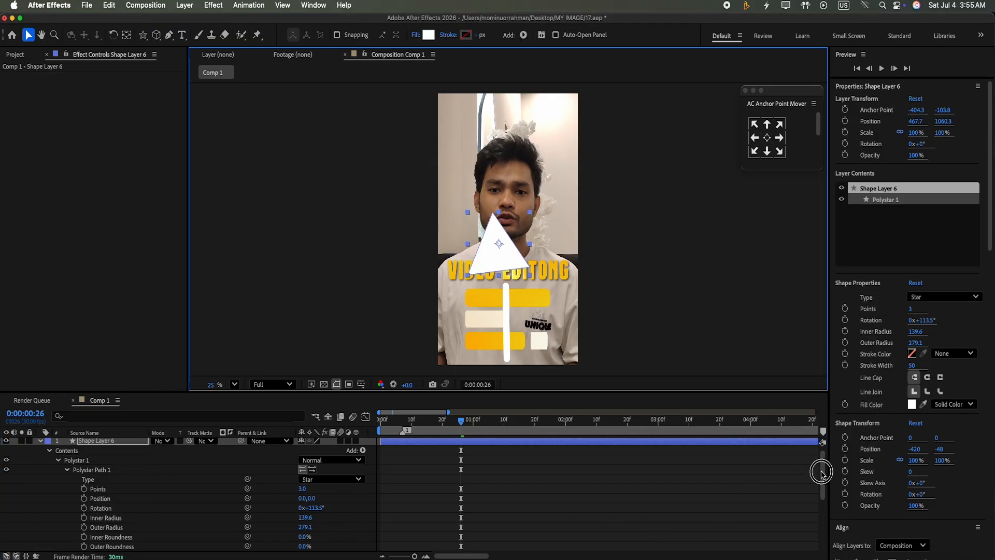
Step: Set the triangle's Inner Radius to 650
left_click_drag(821, 473, 821, 491)
left_click(305, 479)
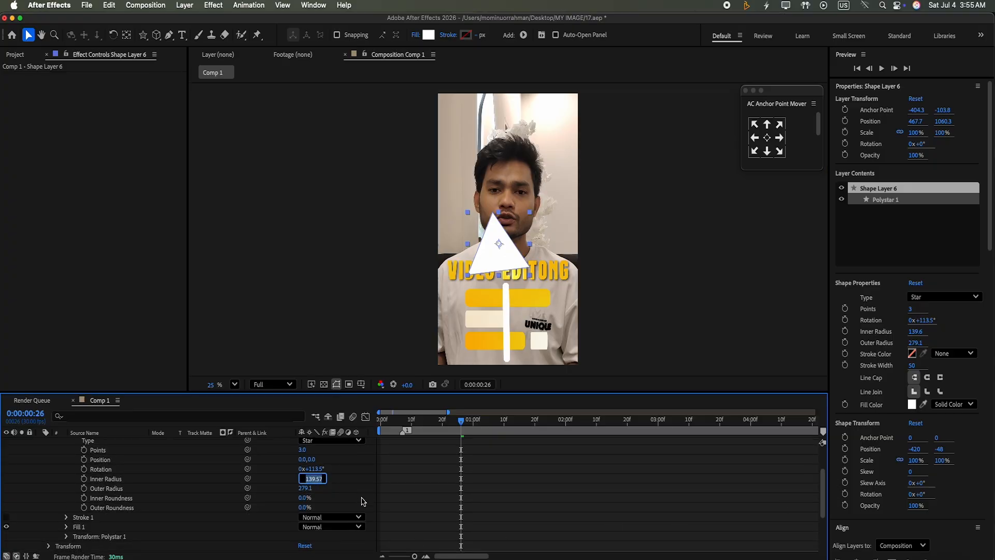
key("BackSpace")
type("650")
left_click(348, 502)
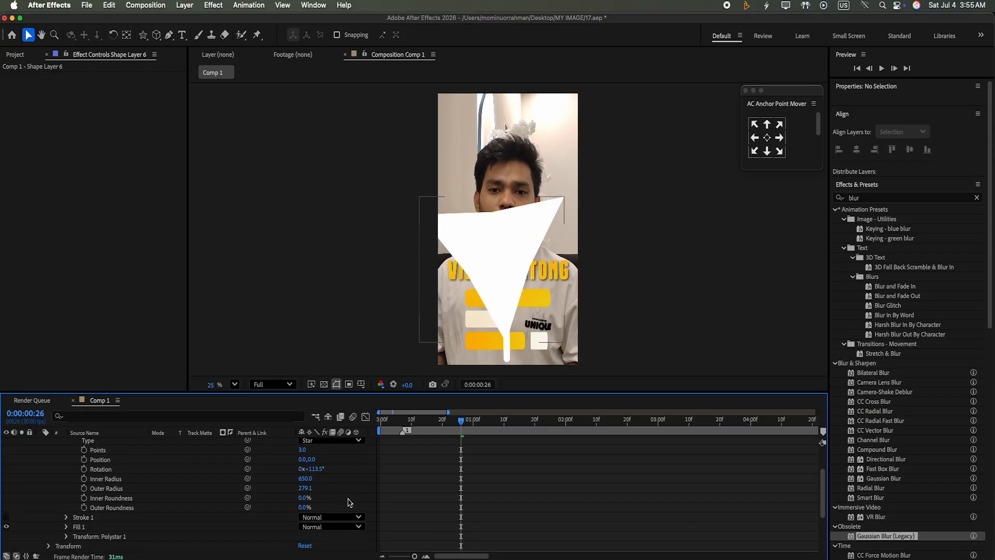
Step: Set the triangle's Inner Roundness to 8% and Outer Roundness to 10%
left_click(302, 496)
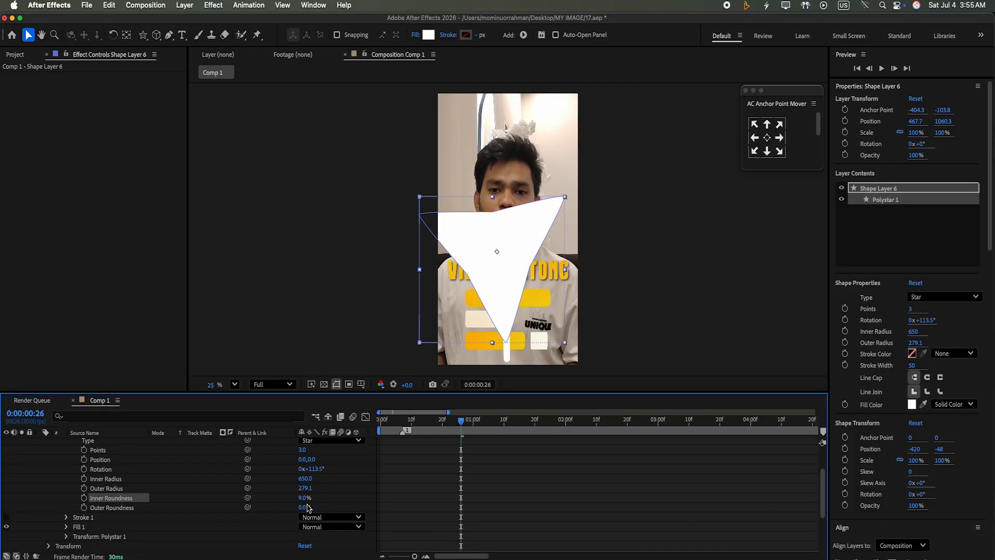
left_click_drag(308, 508, 312, 502)
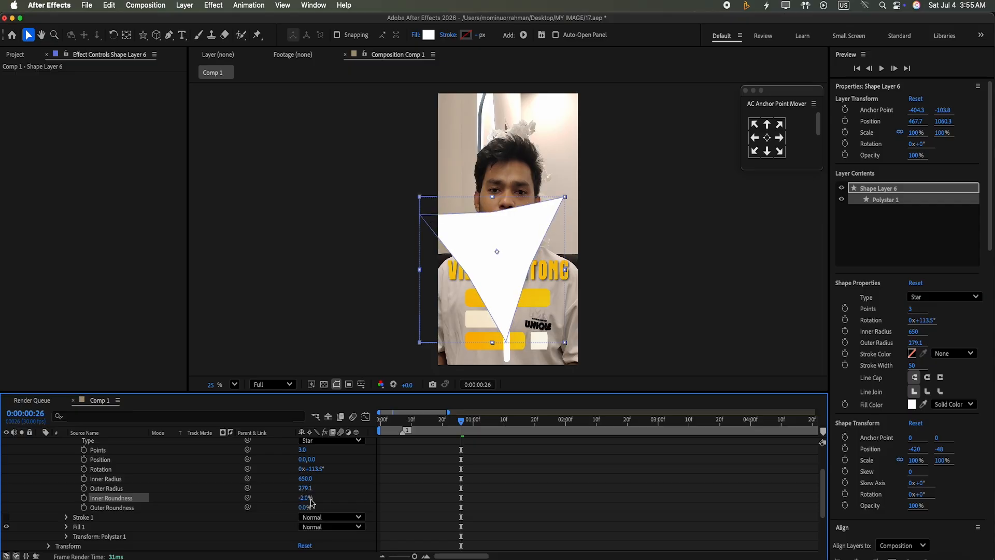
left_click(306, 498)
type("8")
left_click(314, 508)
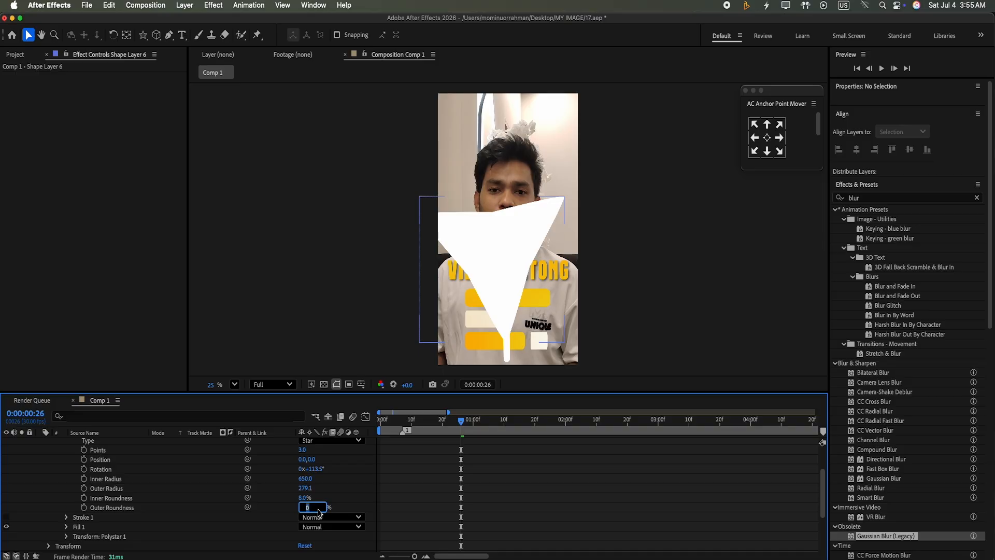
key("Return")
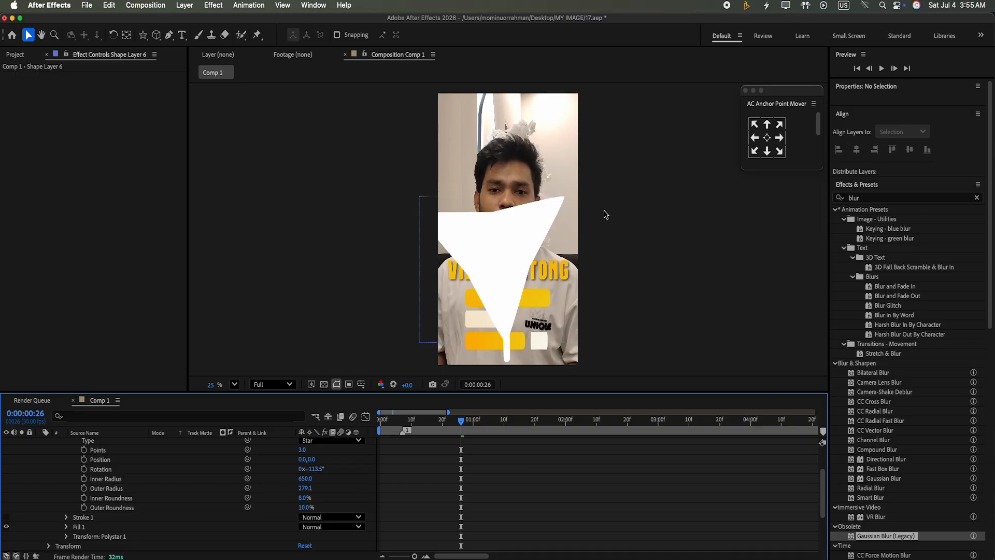
Step: Scale the triangle to 23%, rotate it 65°, and place it on the vertical line's upper end as an arrowhead
left_click(532, 251)
left_click_drag(939, 139, 940, 170)
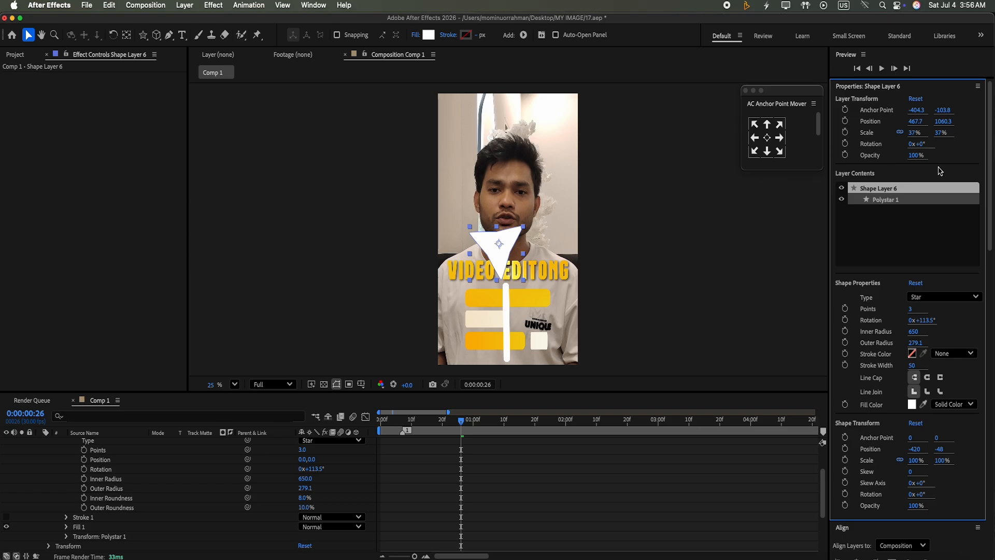
left_click_drag(942, 136, 944, 148)
left_click_drag(502, 249, 505, 272)
left_click_drag(924, 145, 902, 80)
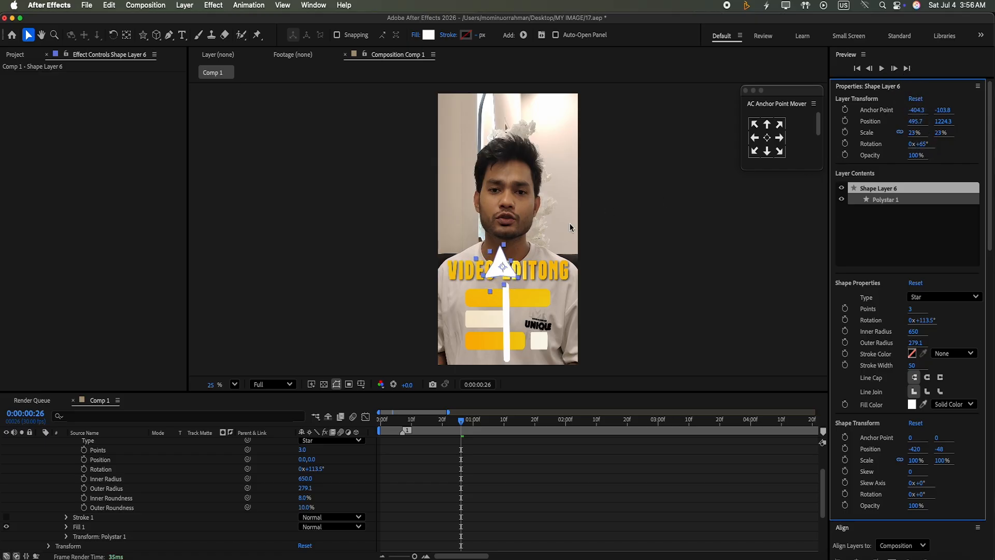
left_click_drag(498, 256, 504, 269)
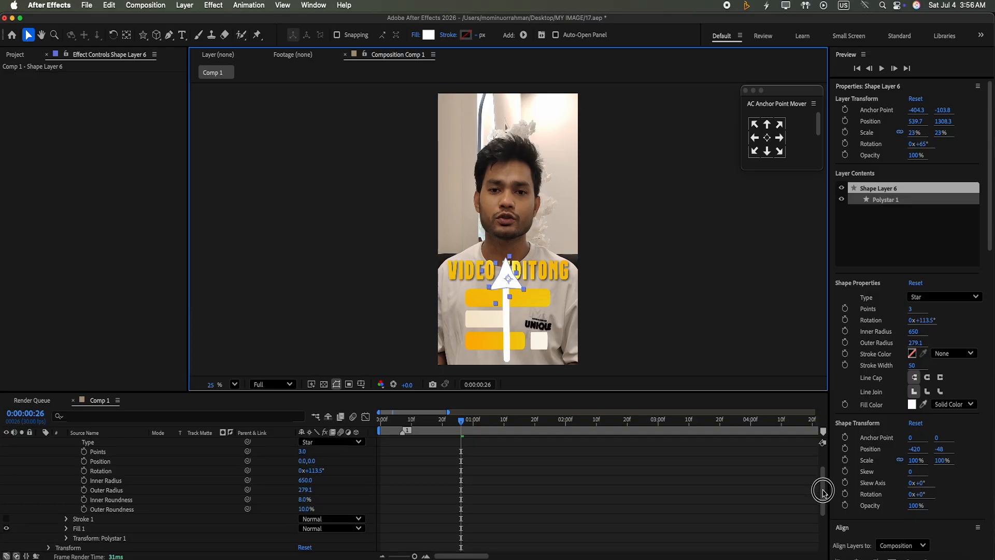
left_click_drag(821, 489, 824, 399)
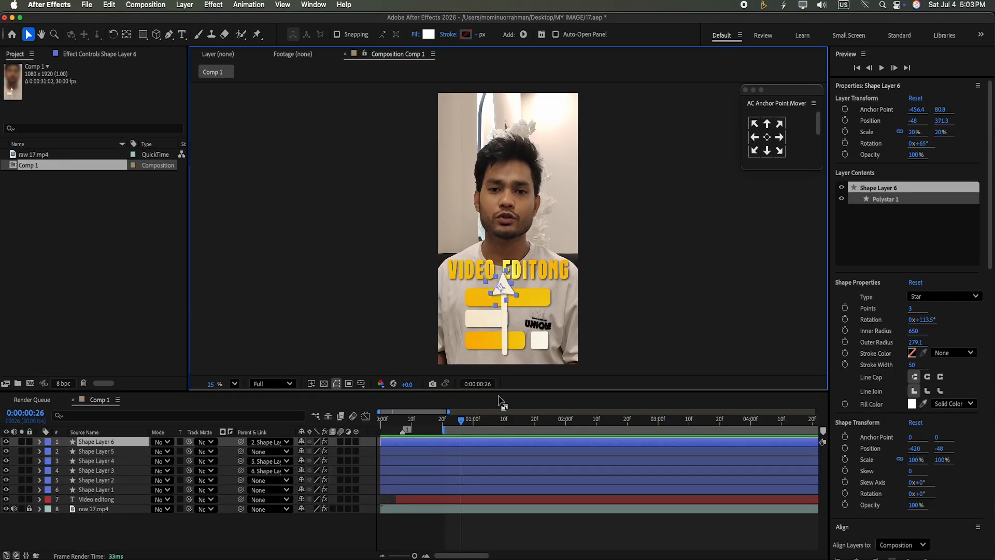
Step: Keyframe the vertical line's Position at 0:00:00:10, and at 0:00:00:25 move it sideways over the small square to about 756, 1608
left_click(422, 449)
left_click_drag(460, 423, 412, 422)
left_click(21, 451)
left_click(39, 451)
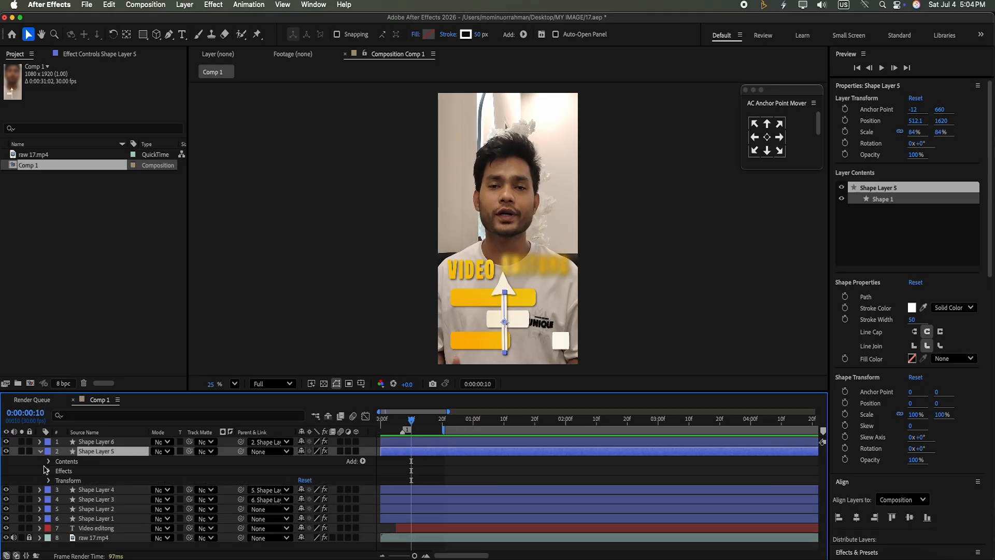
left_click(49, 481)
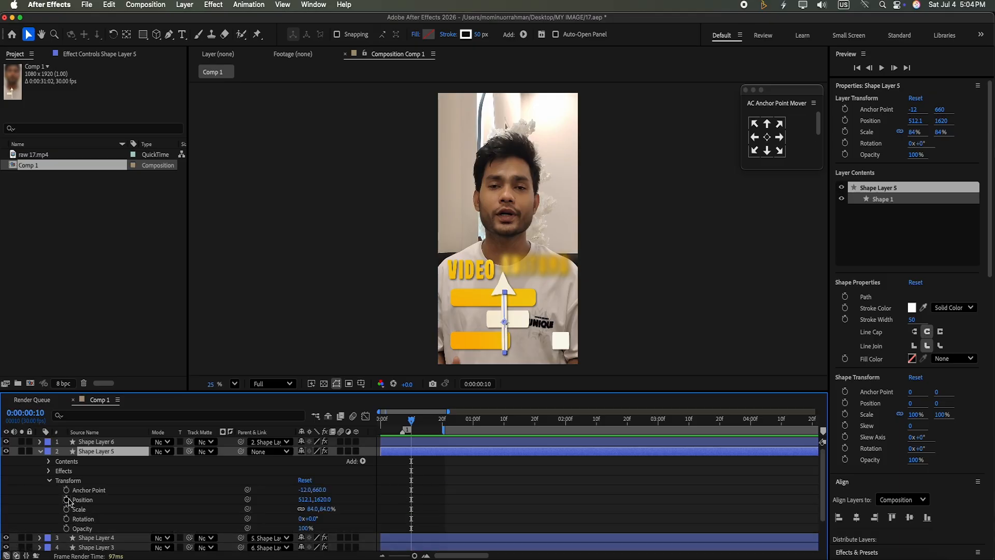
left_click(67, 500)
left_click_drag(412, 423, 459, 423)
left_click_drag(505, 321, 537, 320)
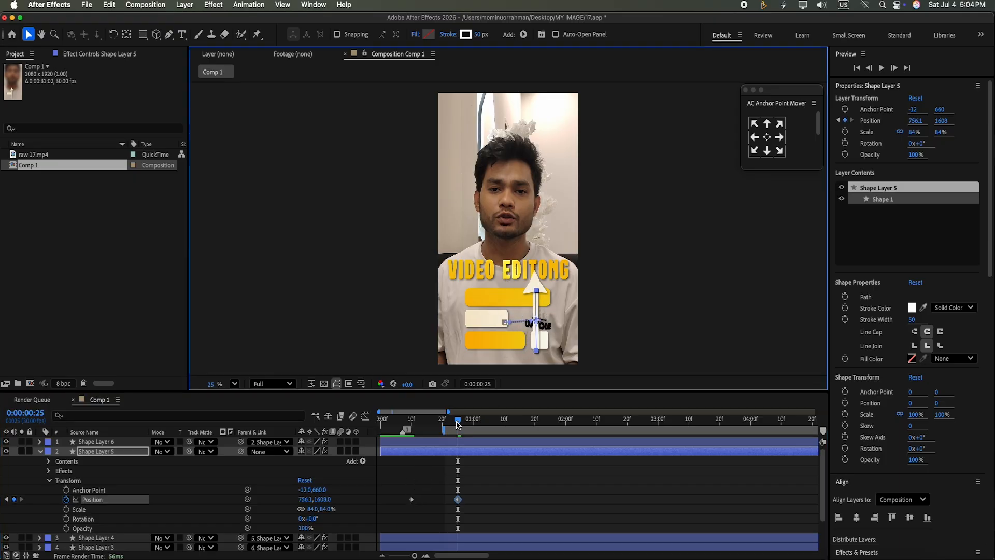
Step: Split the arrowhead and vertical line layers at 0:00:00:09 and delete their earlier parts
left_click_drag(457, 424, 403, 425)
left_click(404, 425)
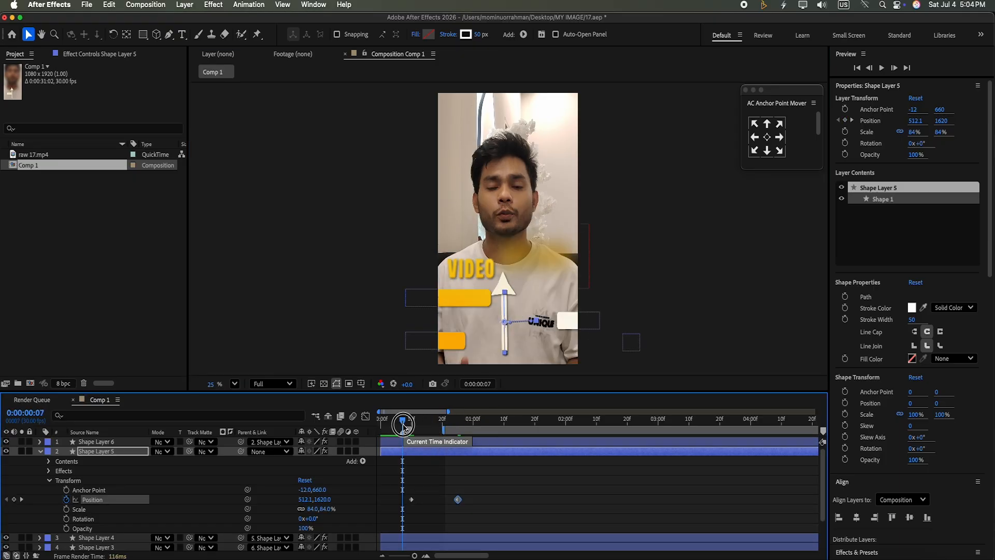
left_click_drag(404, 425, 409, 425)
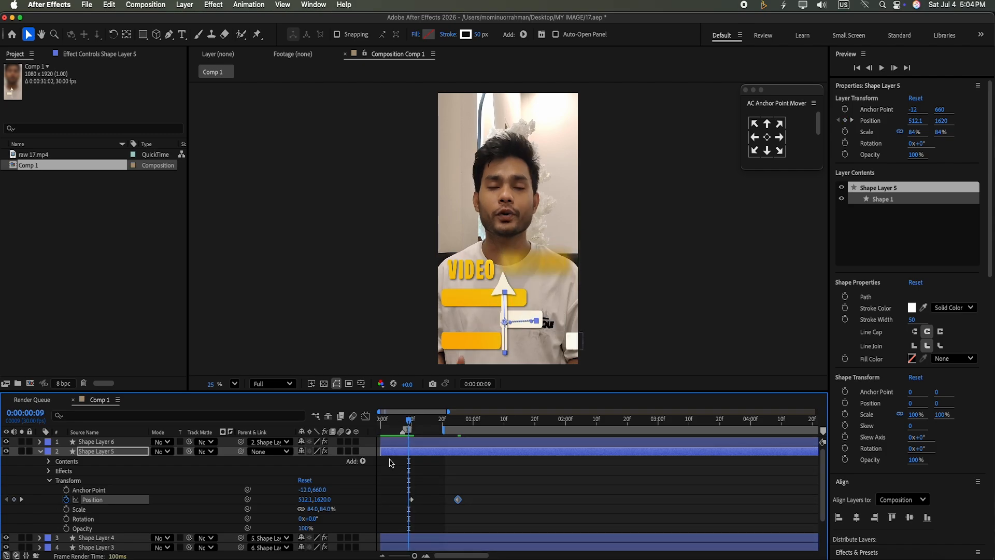
left_click(396, 451)
left_click(396, 445, "shift")
key("super+shift+d")
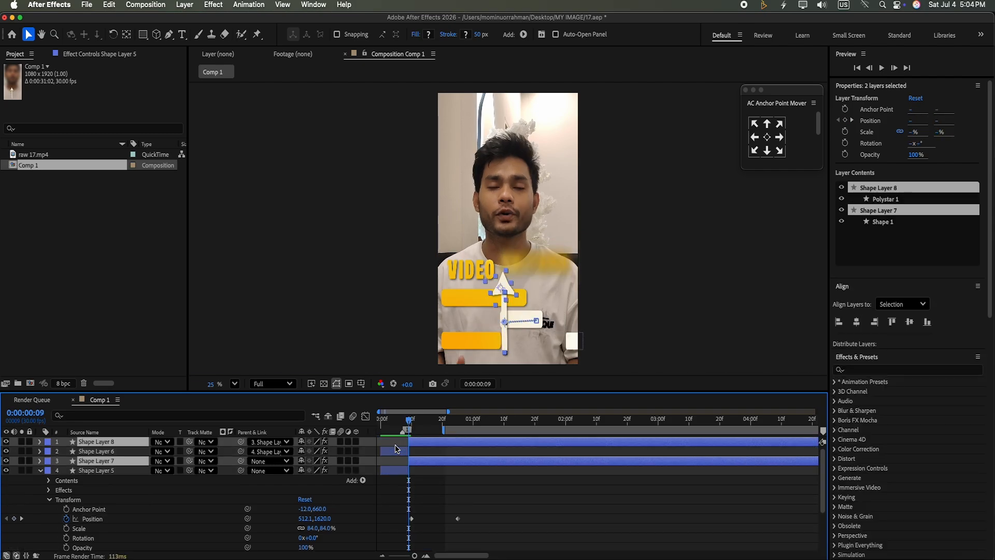
left_click(394, 454)
key("Delete")
left_click(394, 457)
key("Delete")
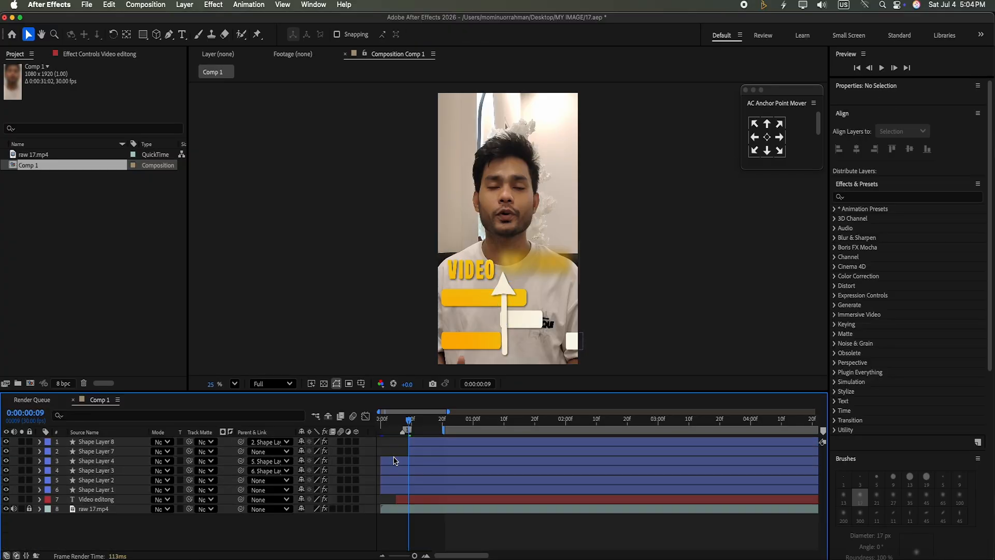
Step: Play the composition from the start to check the arrow's movement across the bars
key("Home")
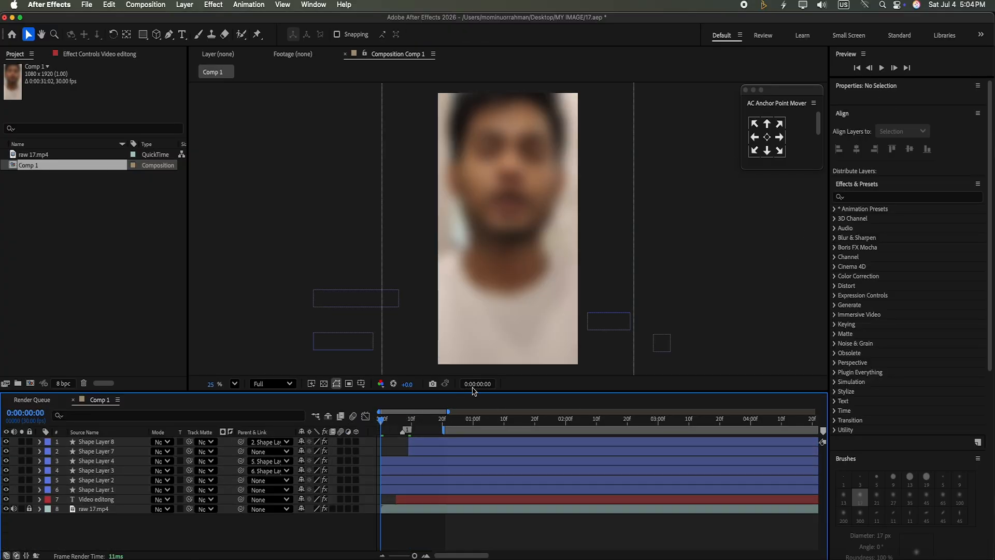
left_click(881, 68)
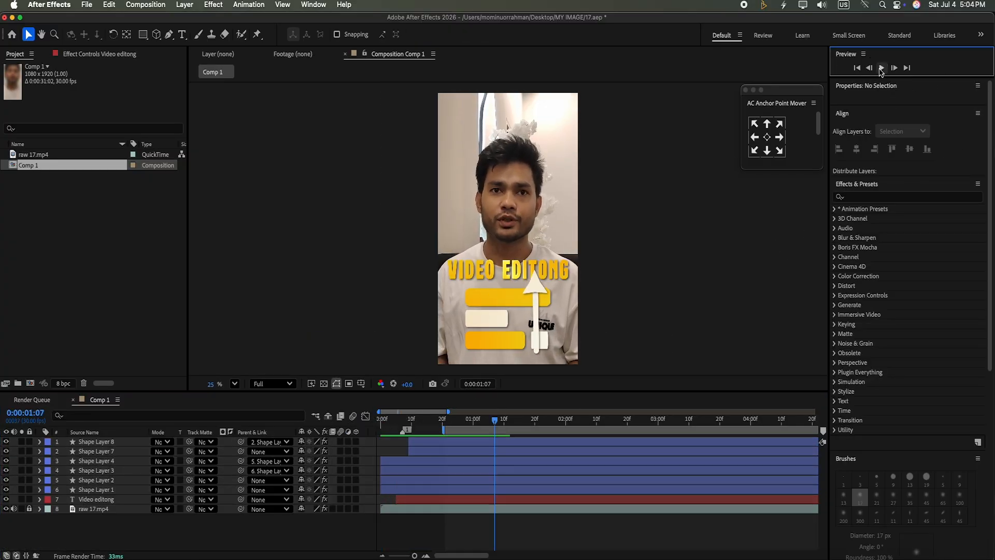
left_click_drag(496, 427, 404, 429)
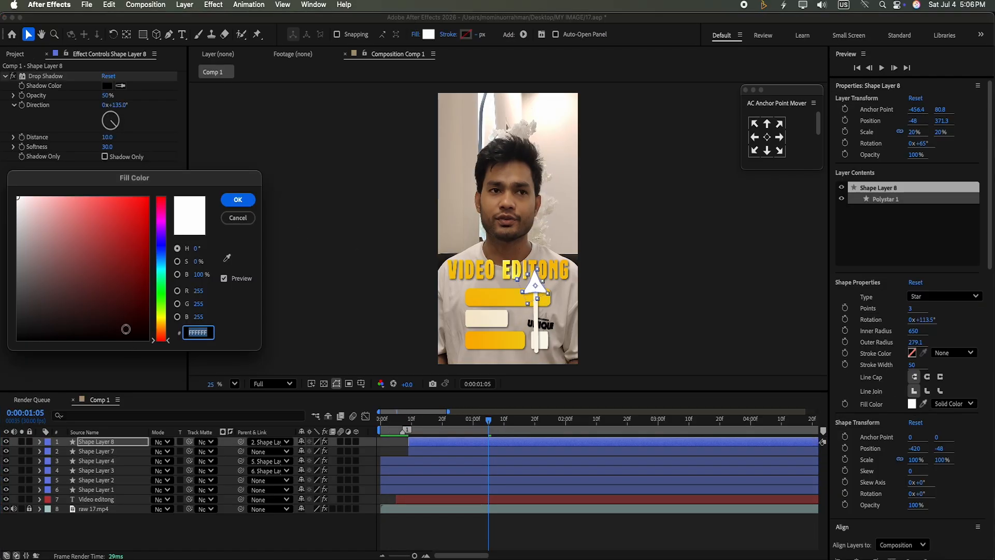
Step: Recolor the arrowhead's fill and the vertical line's stroke black, removing the line's 4-Color Gradient effect
left_click(125, 331)
left_click(238, 200)
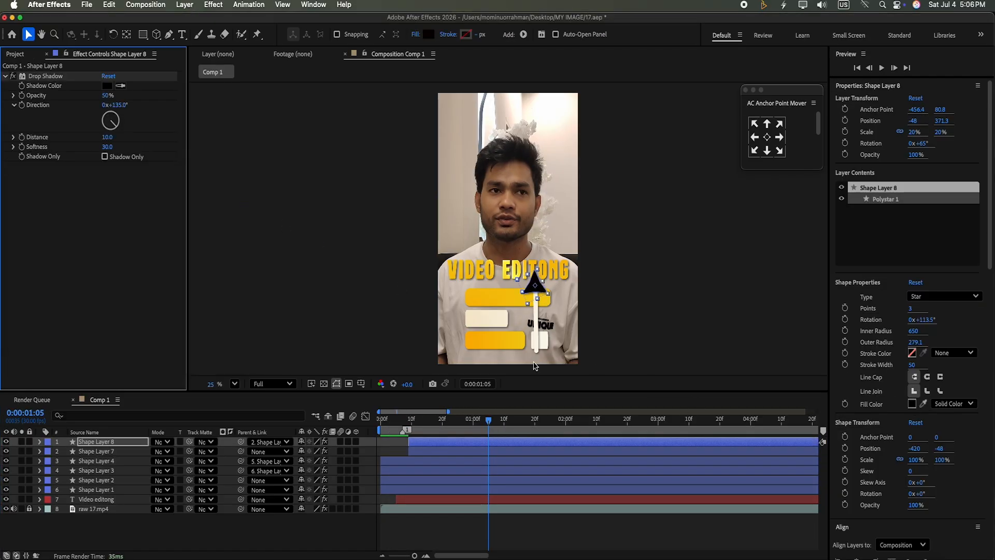
left_click(540, 328)
left_click(913, 307)
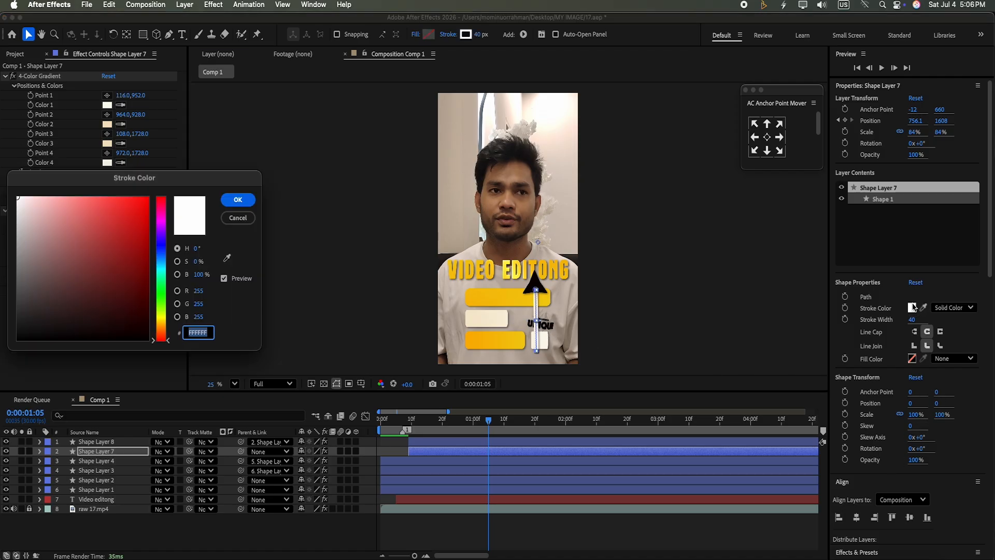
left_click(49, 337)
left_click(238, 199)
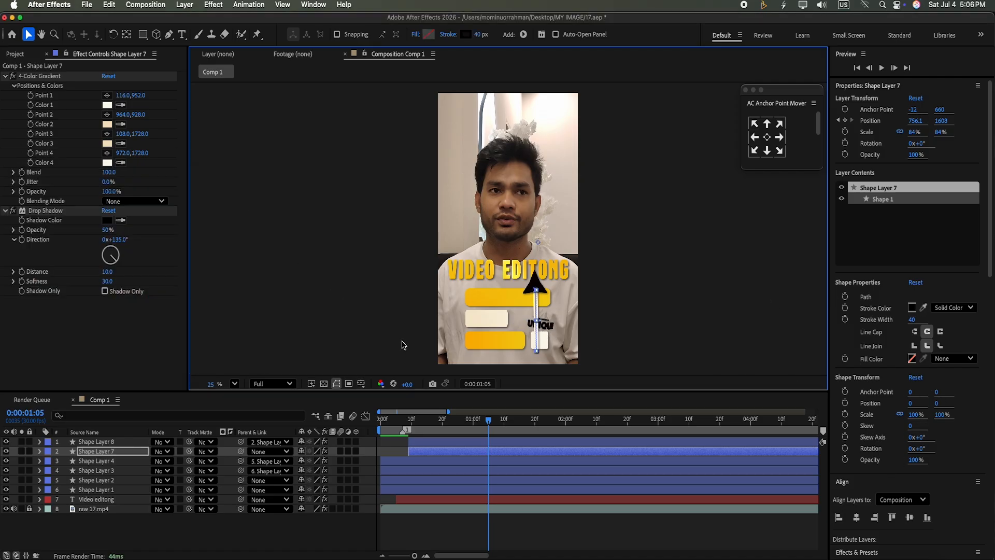
left_click(57, 76)
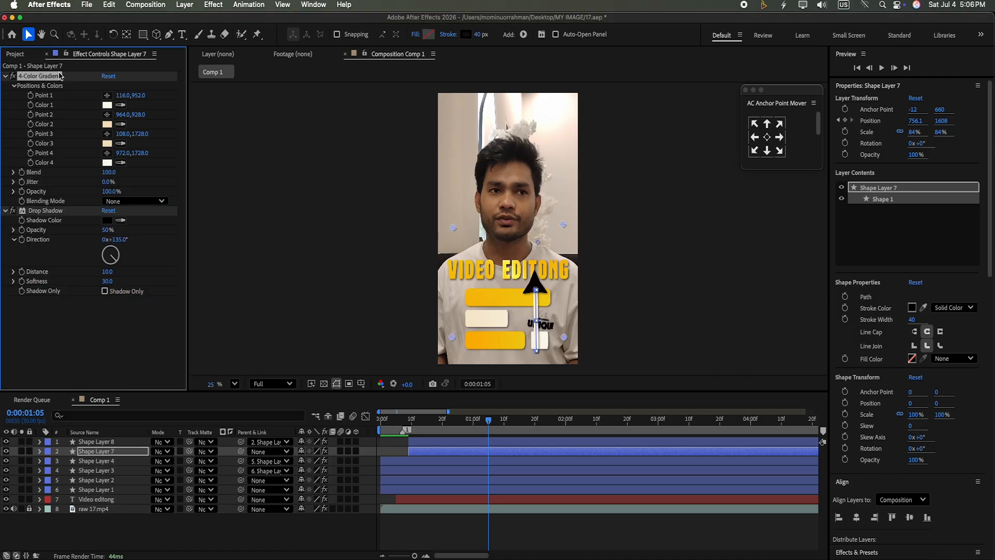
key("Delete")
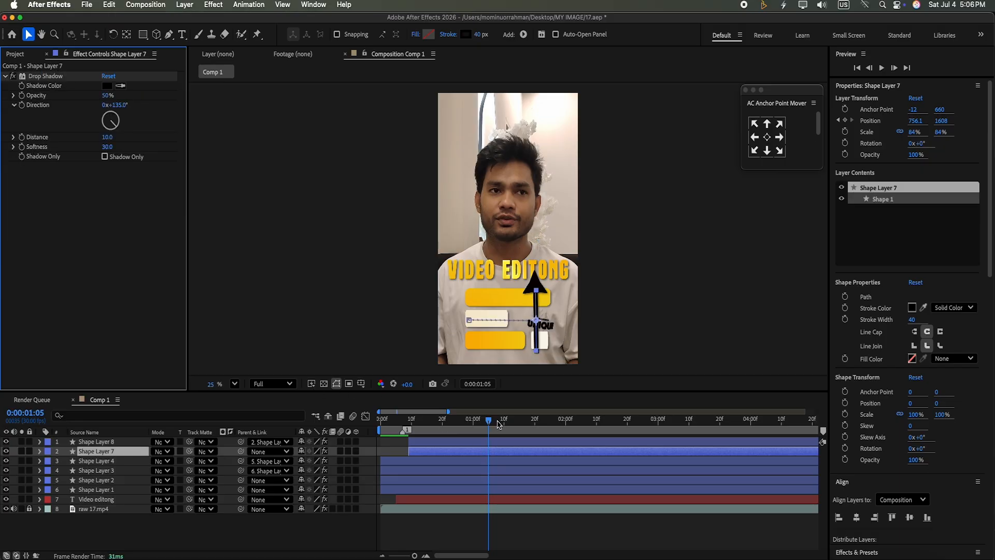
Step: Play the composition from the start, with all layers deselected, to review the black arrow's animation across the bars
left_click_drag(488, 421, 264, 412)
left_click(882, 68)
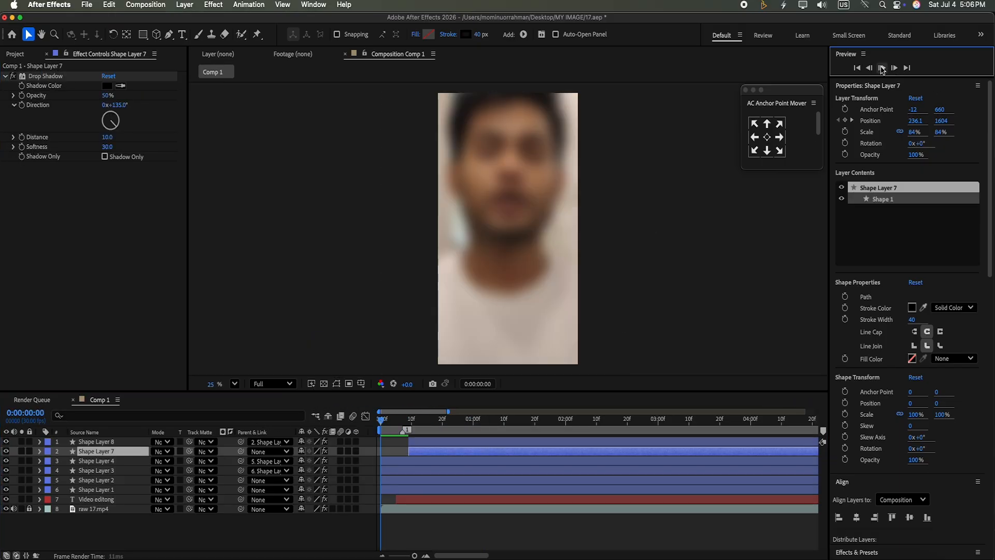
left_click(882, 69)
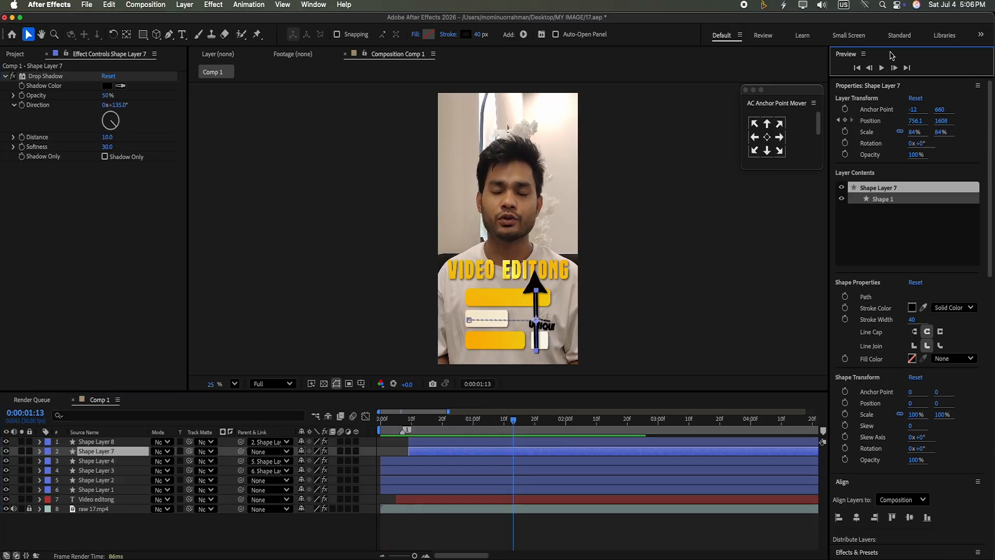
left_click(367, 520)
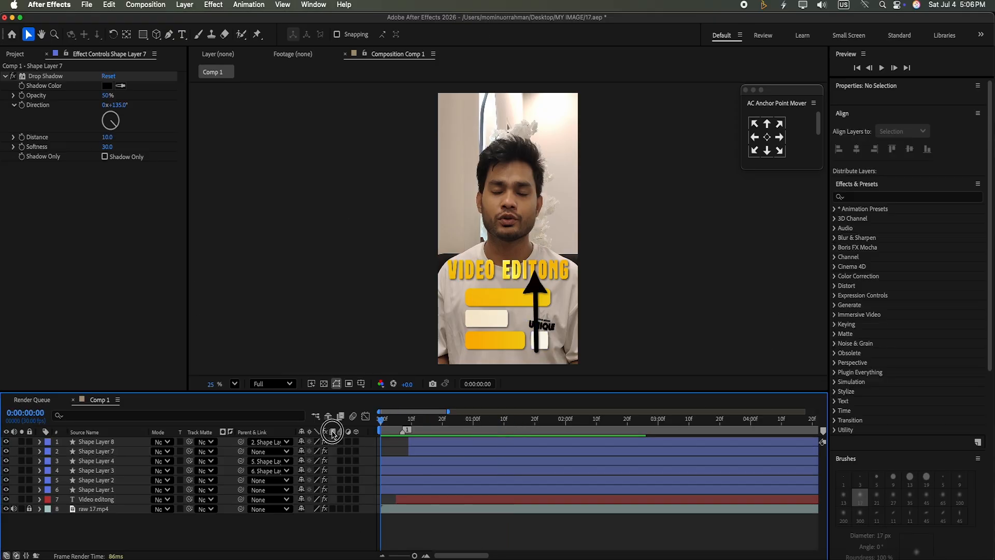
left_click(882, 68)
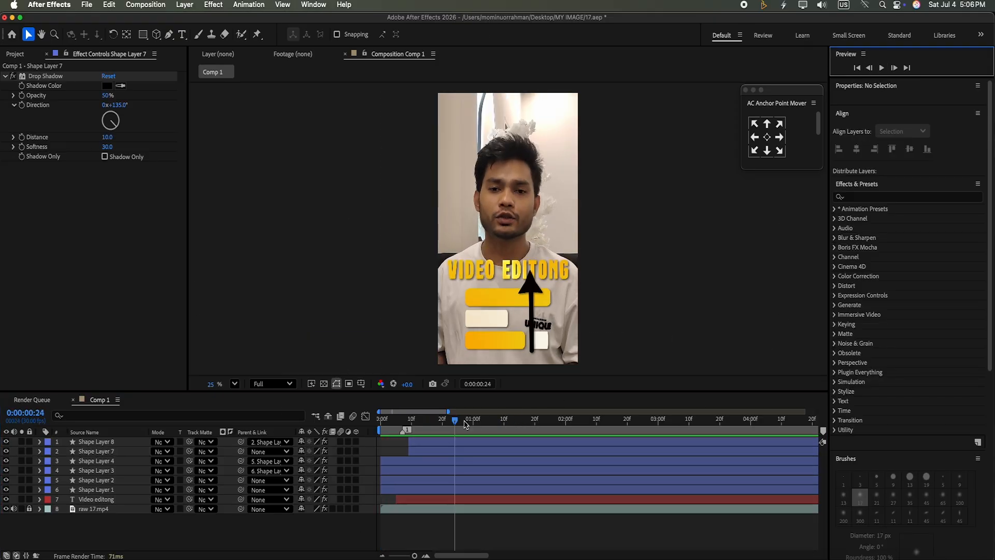
Step: Trim the "Video editong" title and all the shape layers to end at 0:00:00:26
left_click_drag(465, 424, 453, 490)
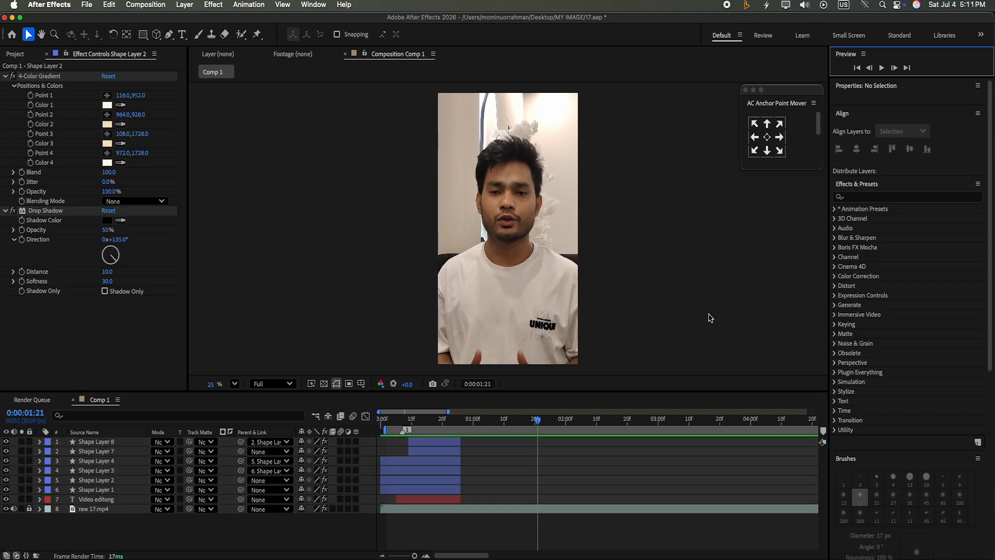
Step: Duplicate the "Video editong" text layer, start the copy at 0:00:00:26 where the original ends, and move it to the top of the layer stack
left_click(535, 421)
left_click(431, 481)
left_click(432, 498)
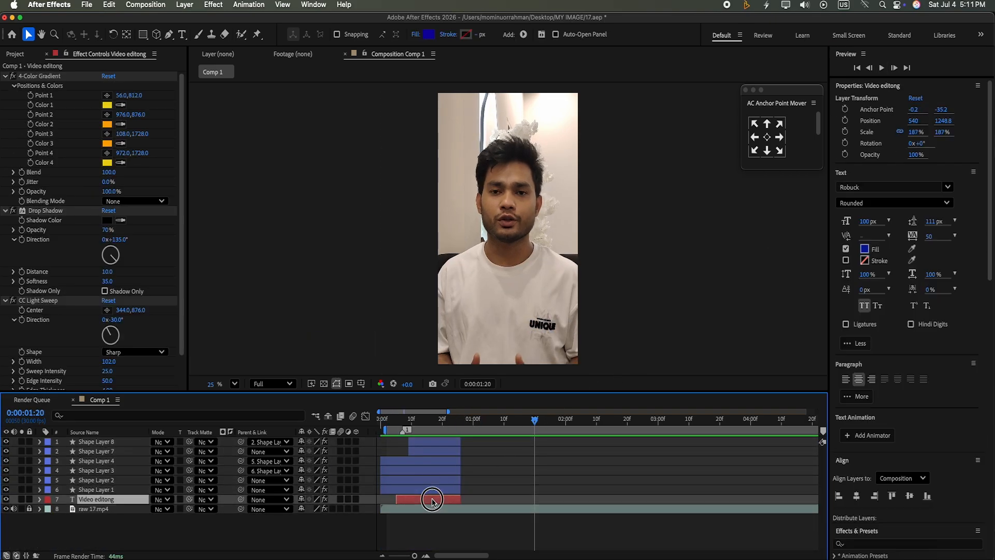
key("super+d")
left_click_drag(432, 499, 496, 498)
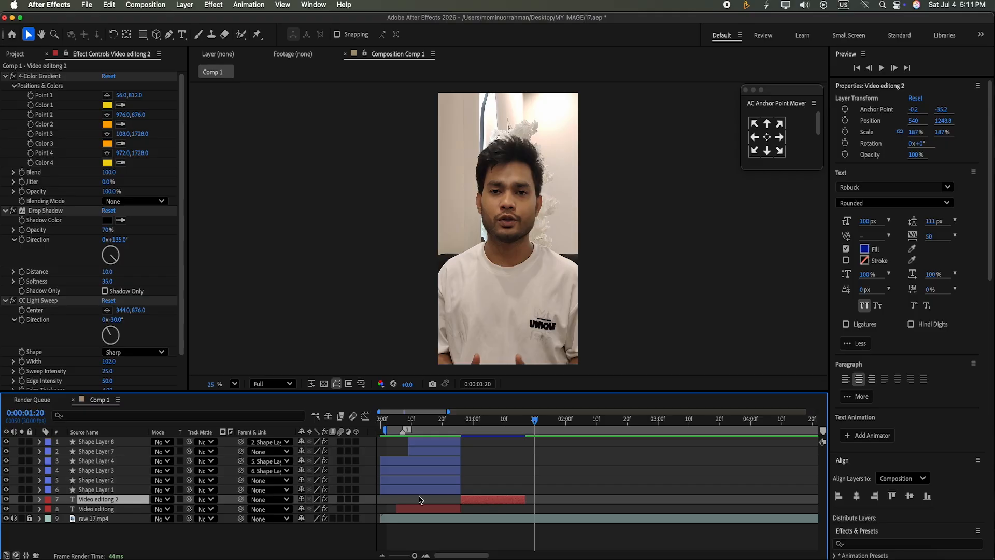
left_click_drag(140, 447, 156, 440)
key("Home")
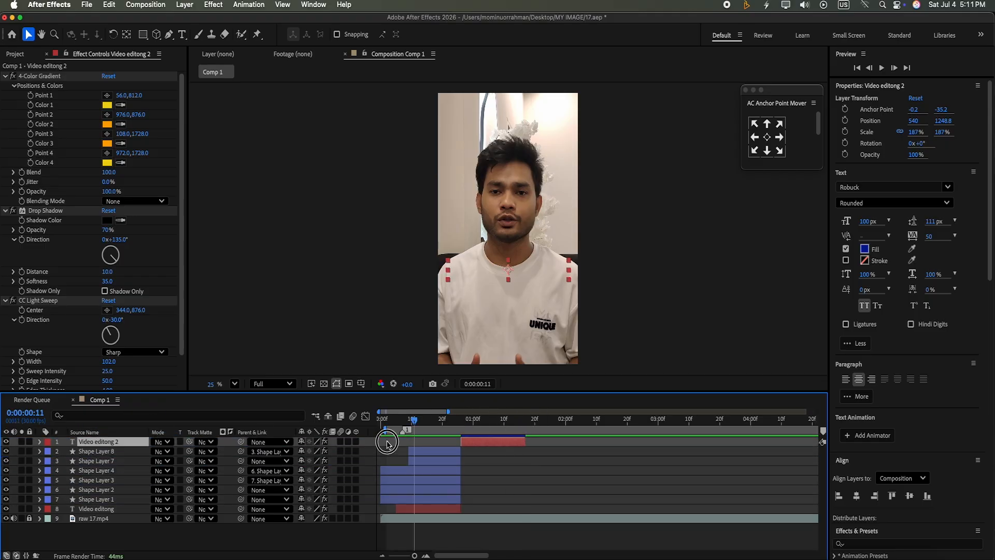
left_click(881, 68)
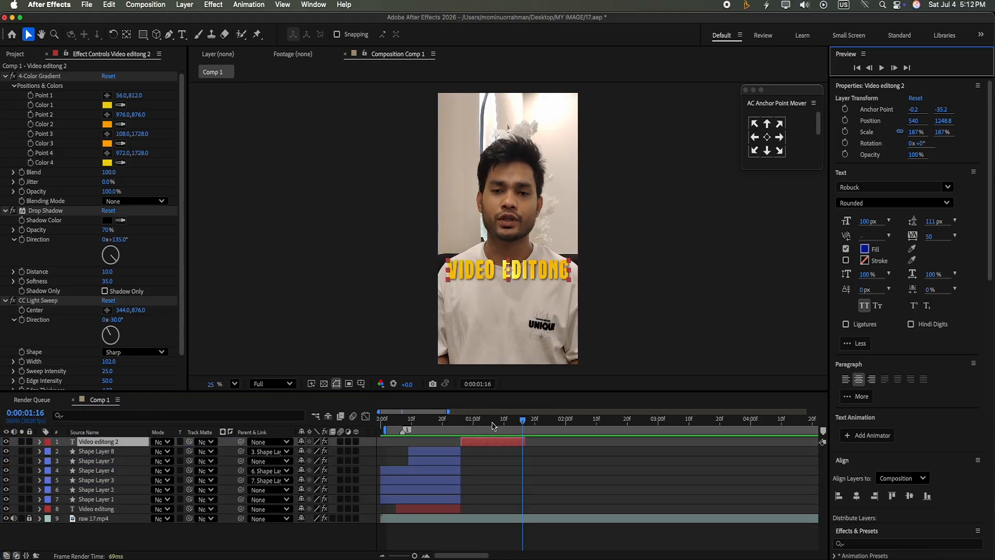
Step: Replace the duplicated title's text with "is borading"
left_click(512, 445)
left_click(182, 35)
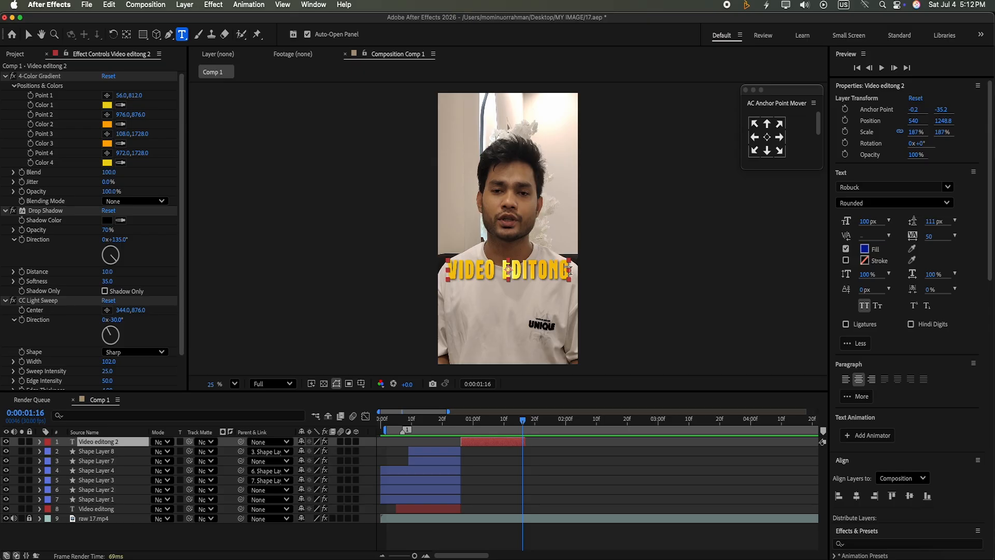
left_click(570, 271)
key("BackSpace")
key("BackSpace")
key("BackSpace")
key("BackSpace")
key("BackSpace")
key("BackSpace")
key("BackSpace")
key("BackSpace")
key("BackSpace")
key("BackSpace")
key("BackSpace")
key("BackSpace")
key("BackSpace")
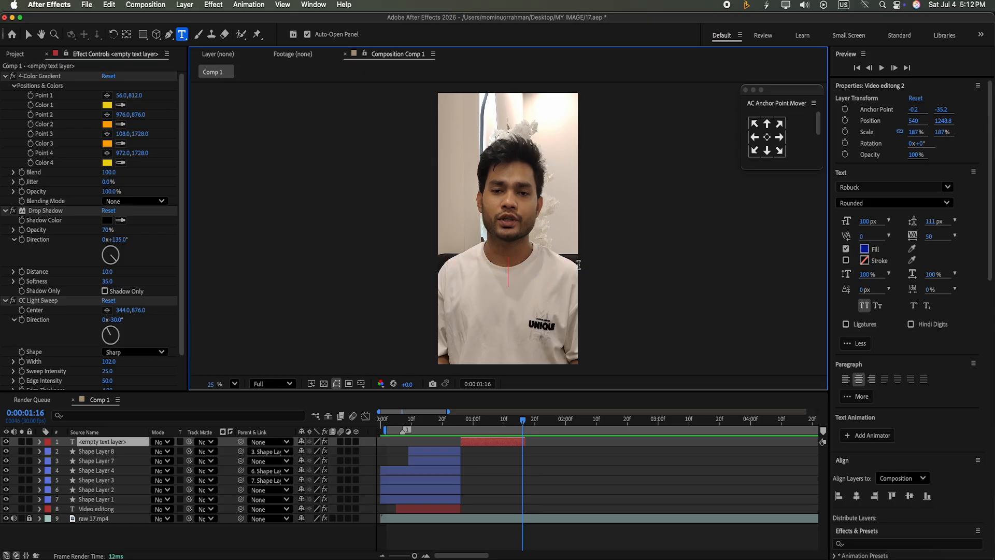
type("is b")
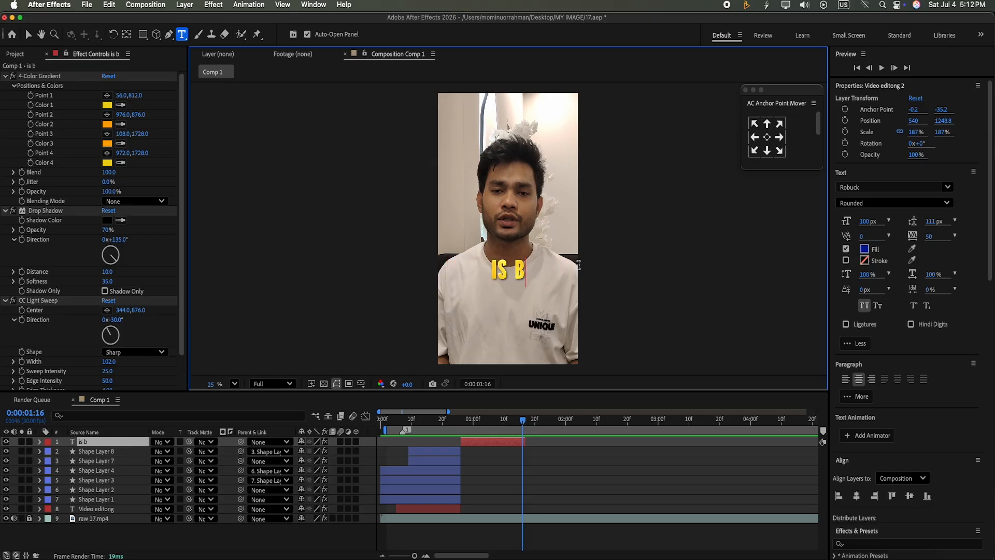
type("orading")
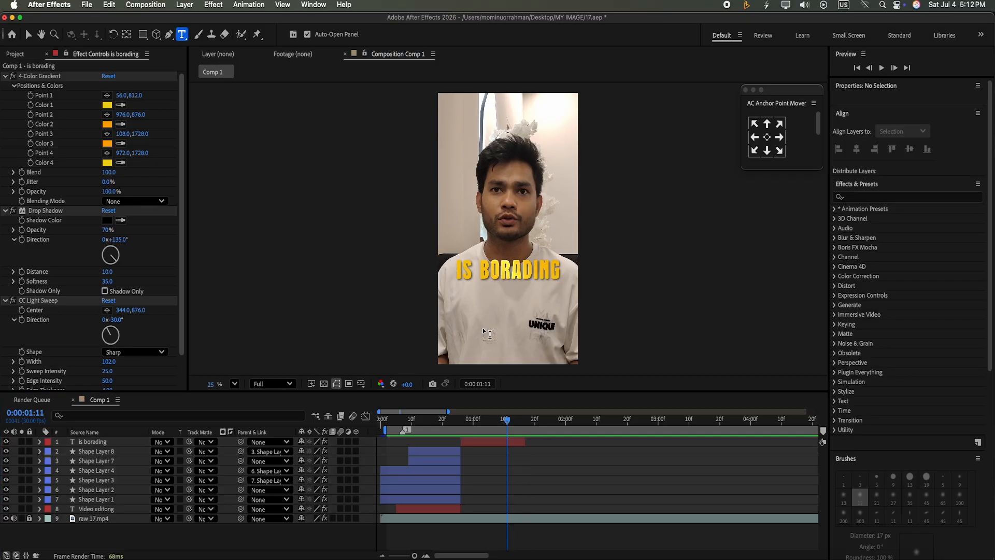
left_click(486, 330)
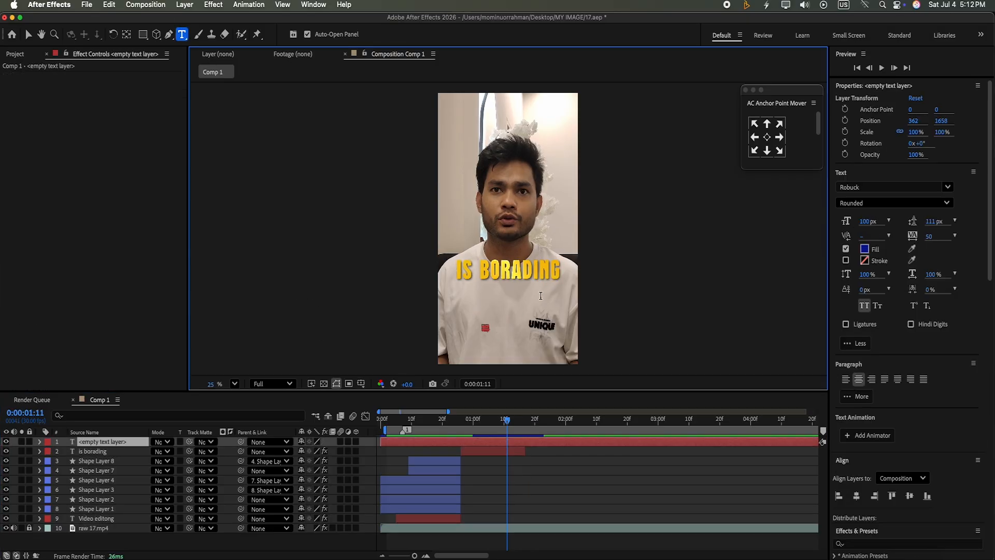
left_click(474, 443)
key("Delete")
Step: Add a separate text layer reading "!" on the shirt below the "is borading" title
left_click(486, 331)
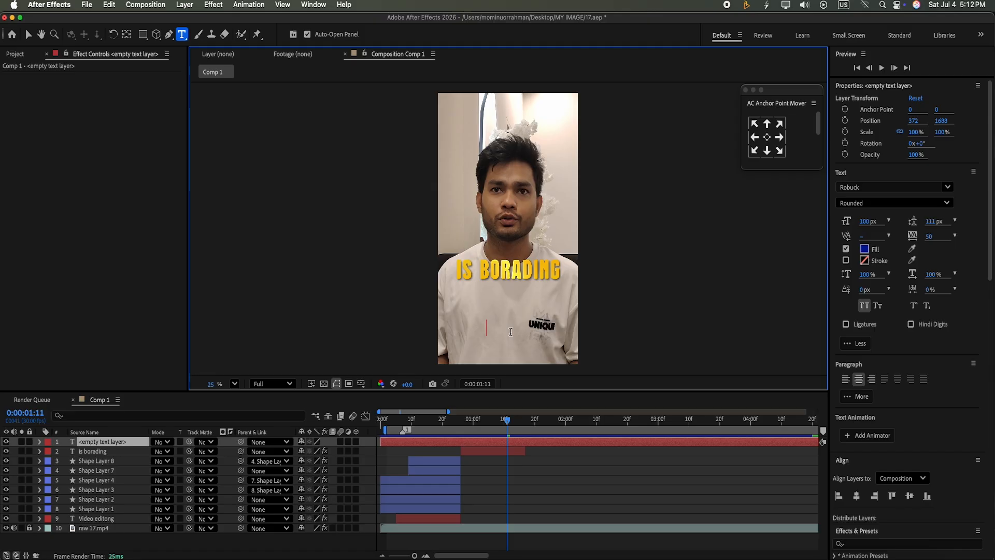
type("!")
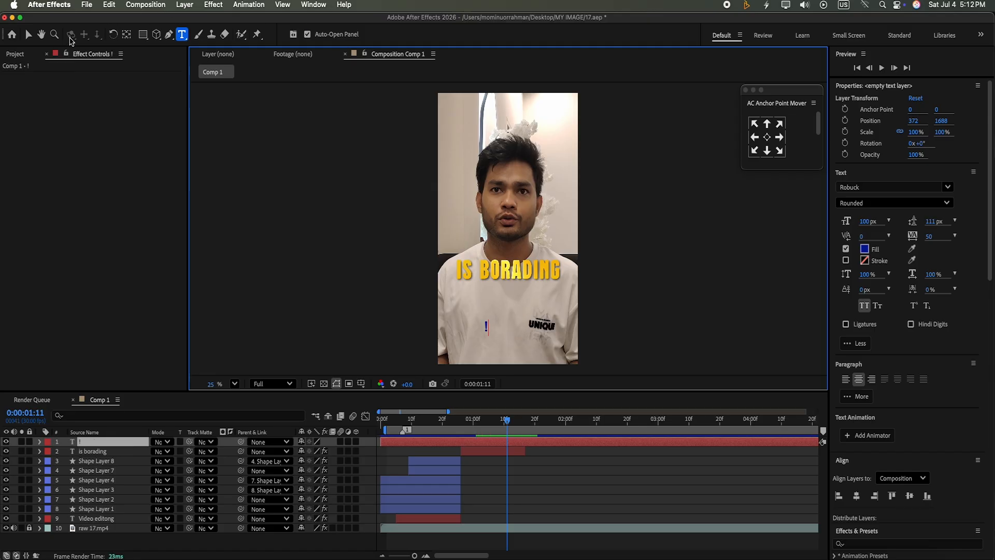
left_click(28, 35)
Step: Centre the exclamation mark's anchor point and enlarge the layer to about 426%
left_click_drag(941, 132, 943, 21)
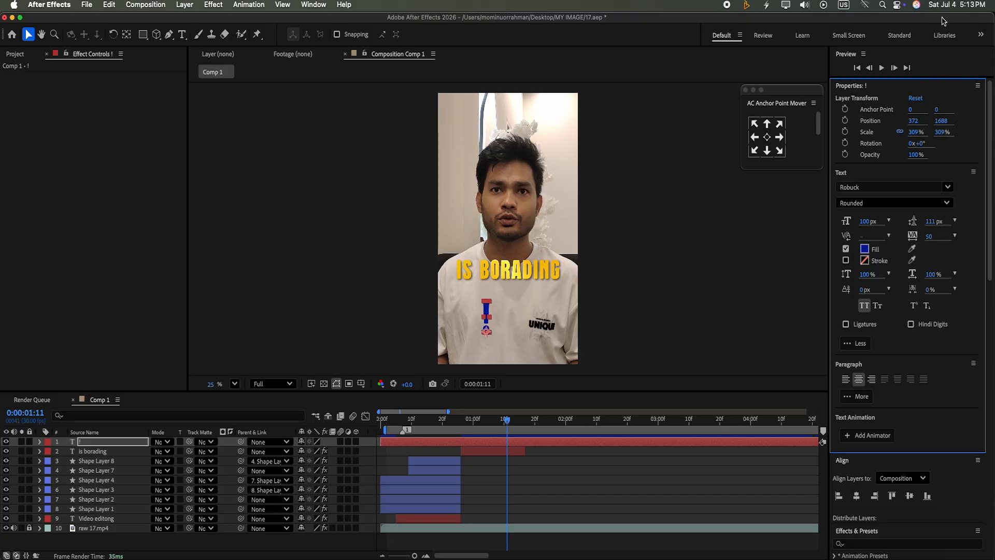
left_click(767, 138)
left_click_drag(943, 133, 935, 64)
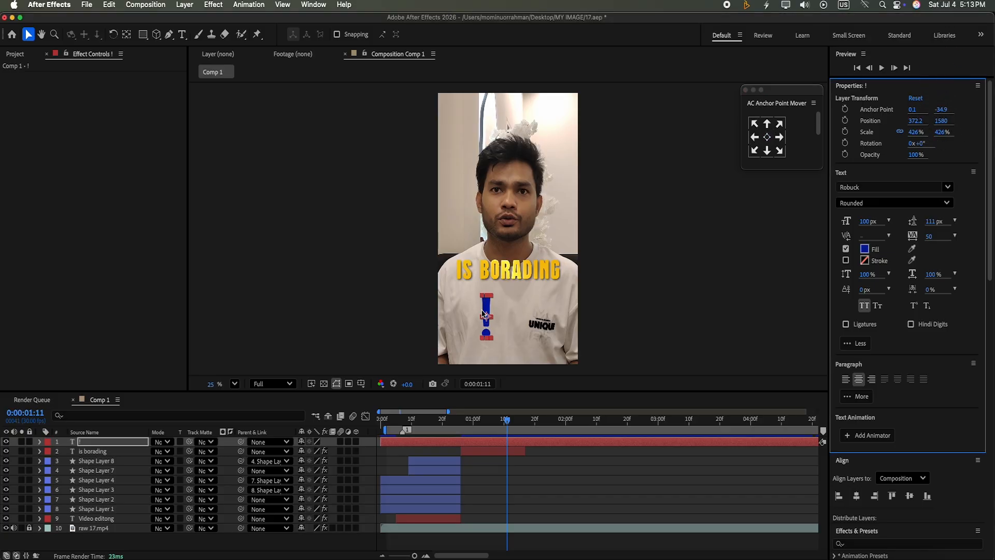
Step: Scale the exclamation mark to 411% and move it to about 784, 1492, under the end of the title
left_click_drag(485, 307, 521, 297)
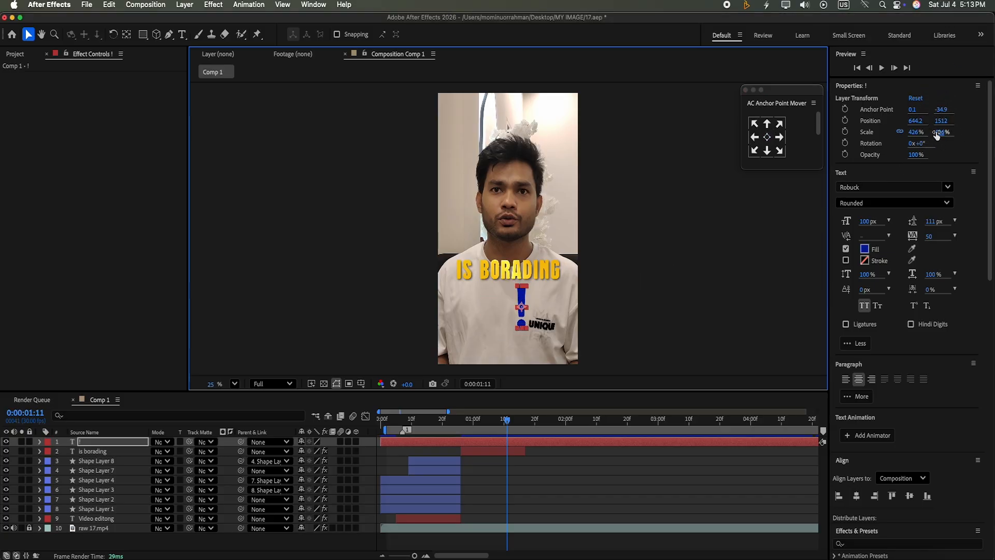
left_click_drag(937, 135, 937, 144)
left_click(375, 462)
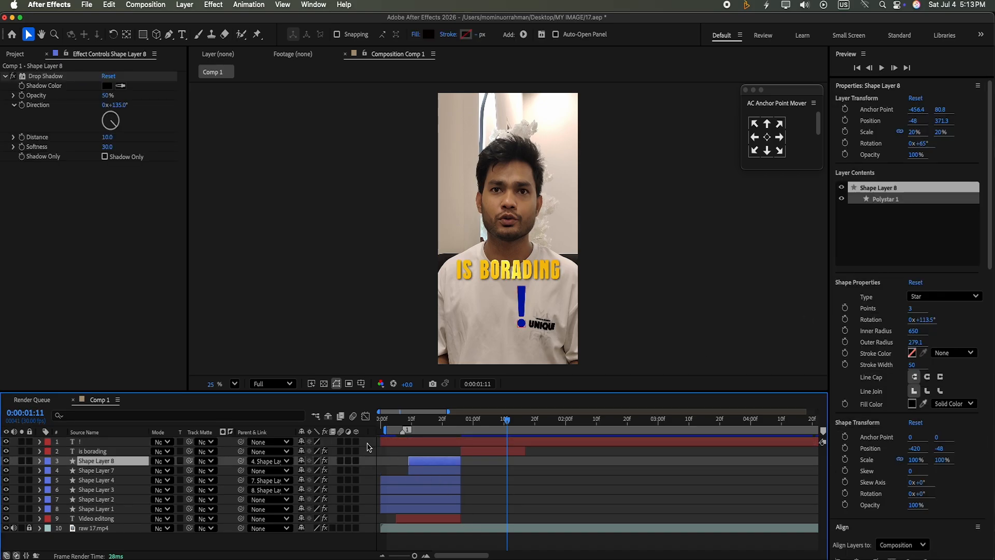
left_click(368, 447)
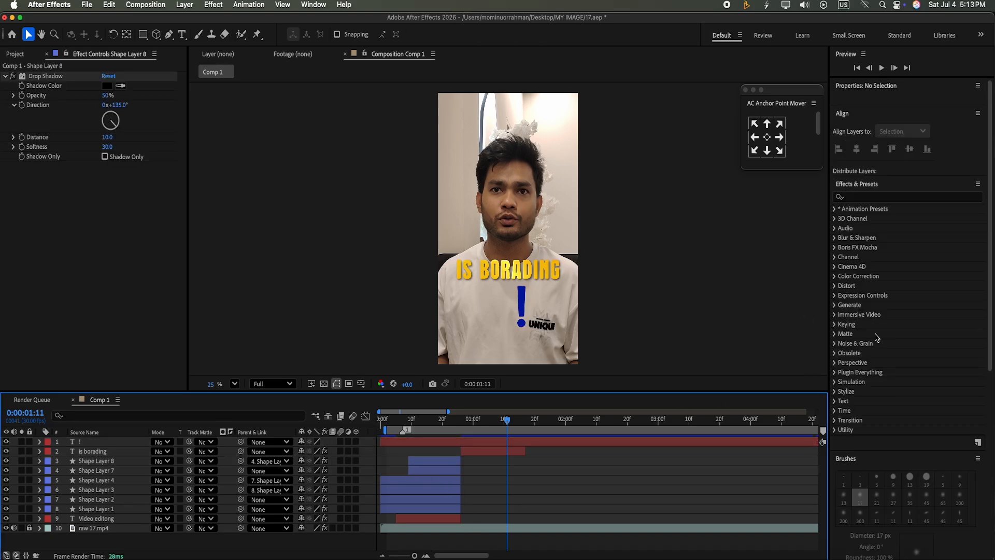
left_click(522, 300)
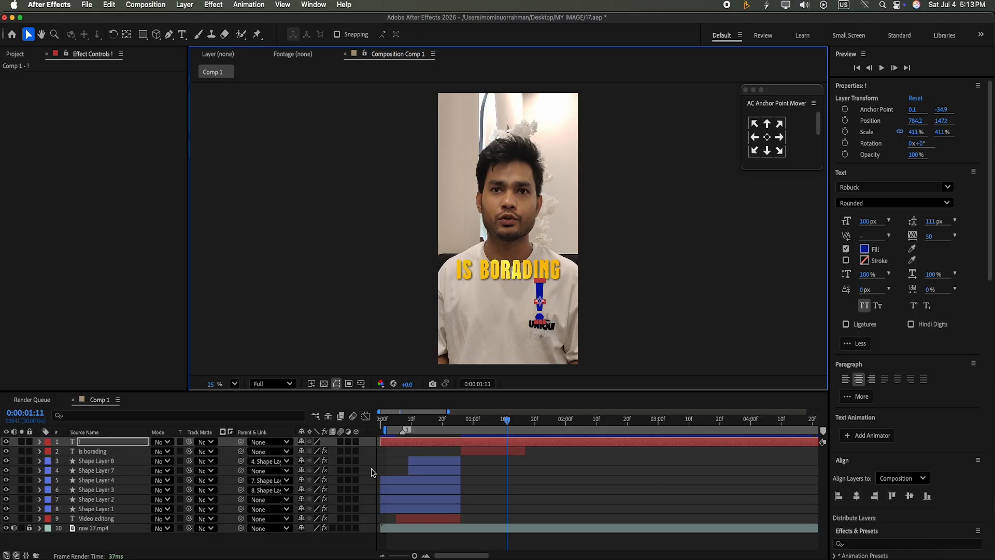
left_click(371, 470)
left_click(539, 300)
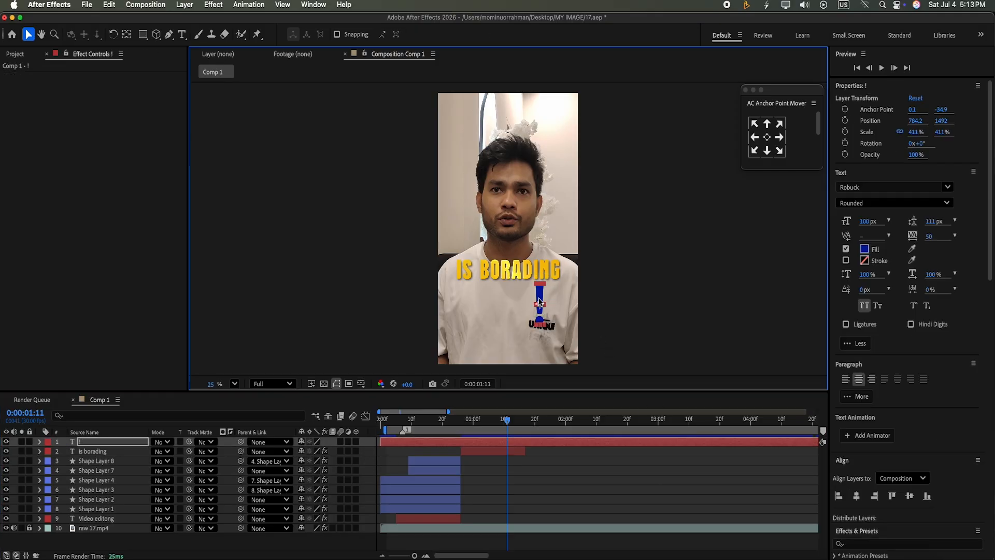
Step: Recolor the exclamation mark's fill with the yellow sampled from the "is borading" title
left_click(873, 250)
left_click(227, 258)
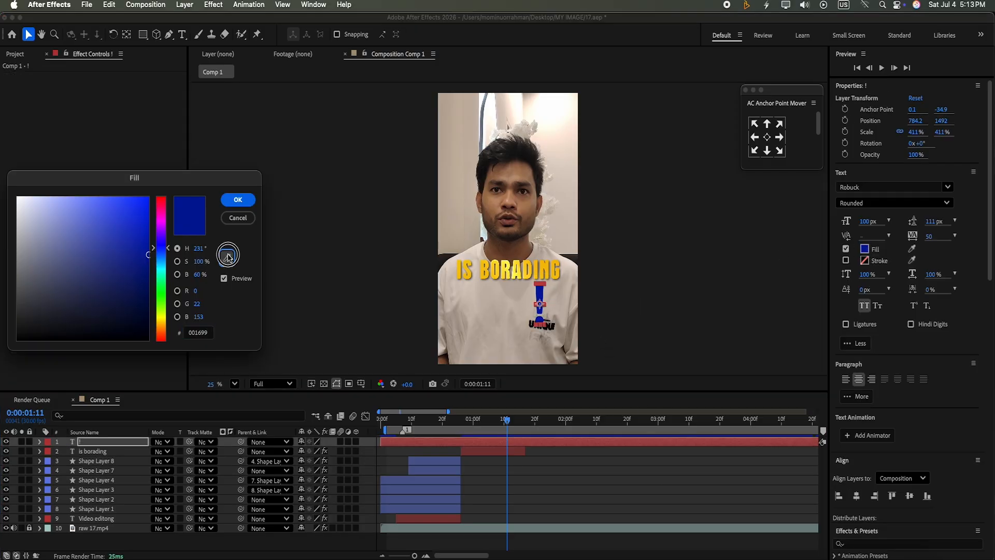
left_click(508, 267)
left_click(236, 200)
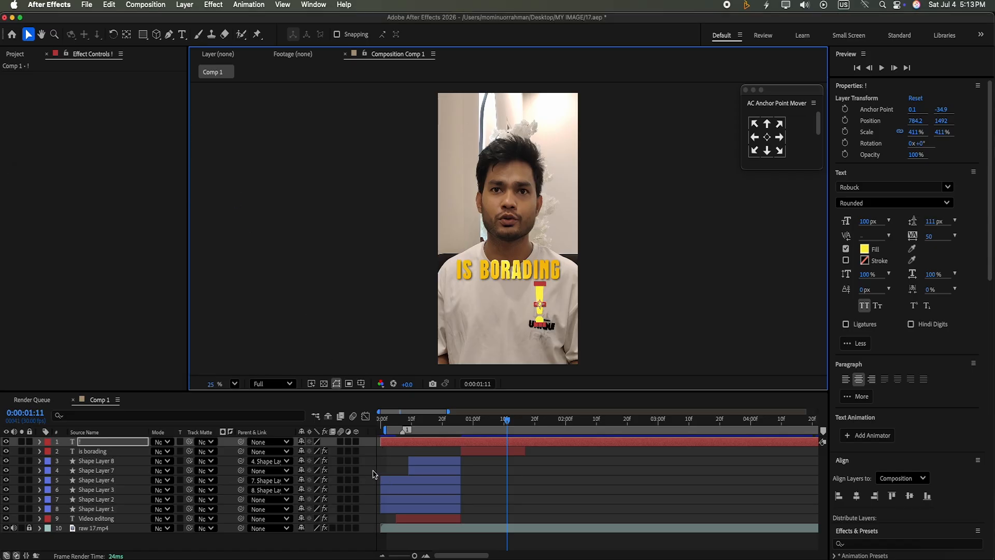
left_click(373, 473)
Step: Copy the Drop Shadow effect from the "is borading" layer onto the exclamation mark layer
left_click(466, 451)
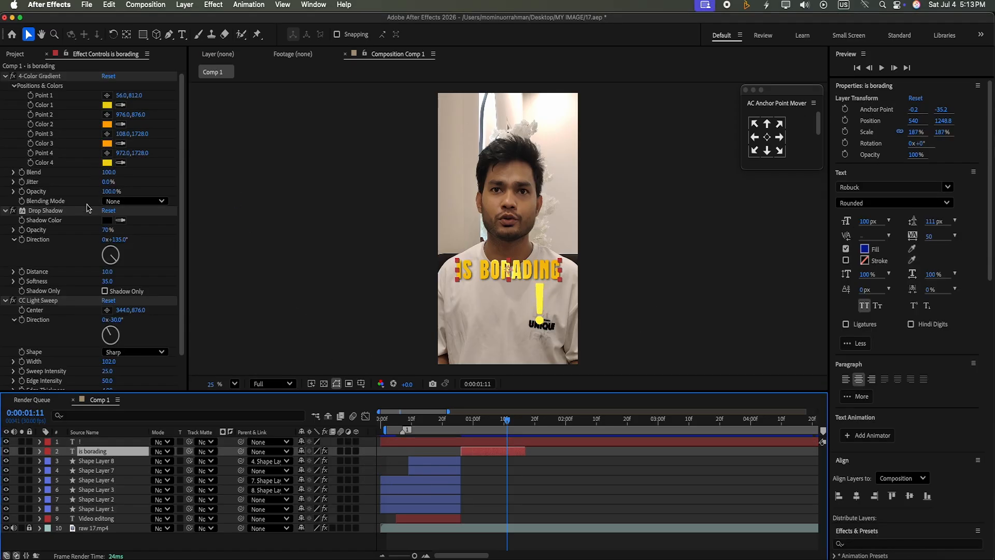
left_click(86, 210)
left_click(482, 443)
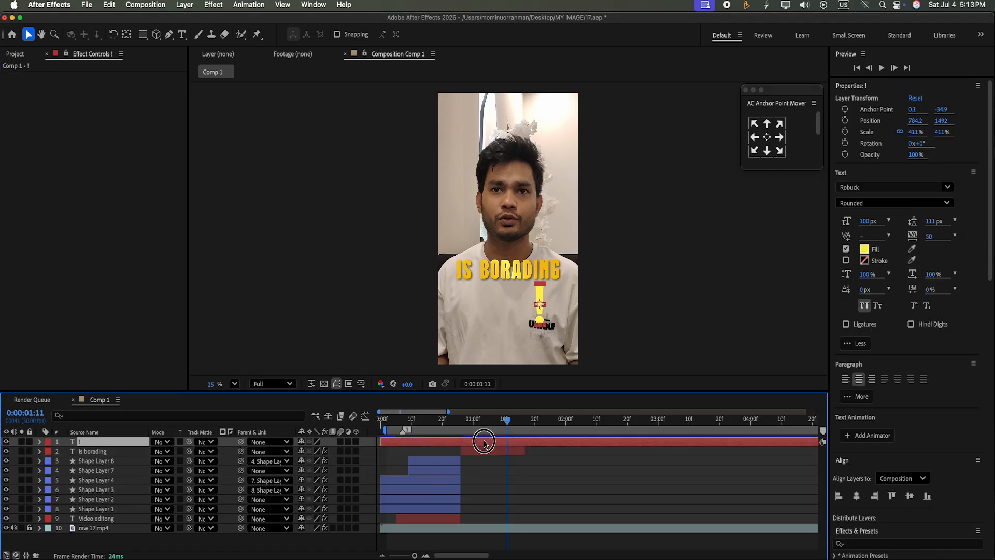
key("ctrl+v")
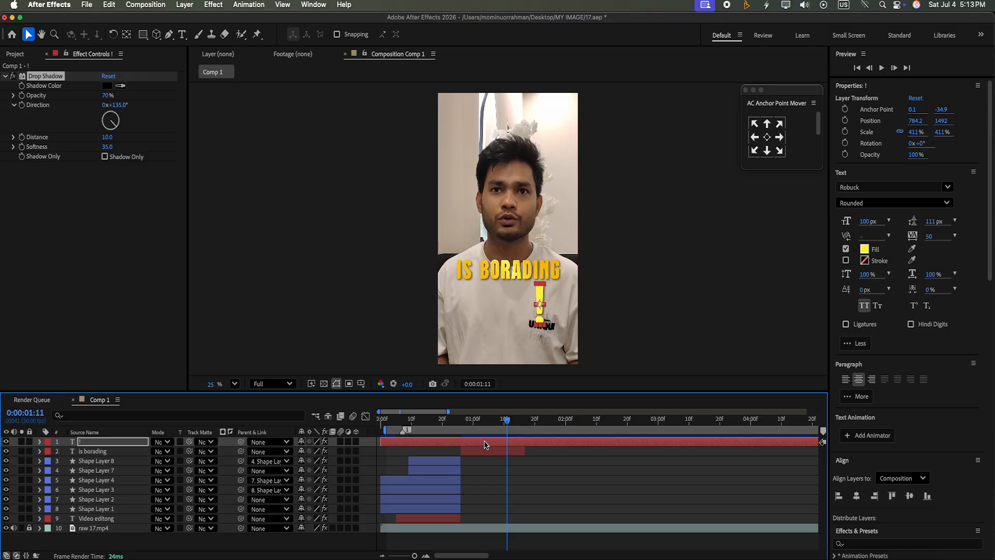
left_click(375, 476)
Step: Split the exclamation mark layer at the "is borading" layer's end and at 0:00:00:26, deleting the parts outside that range
left_click_drag(512, 418, 459, 445)
left_click(529, 439)
key("super+shift+d")
key("Delete")
left_click(459, 445)
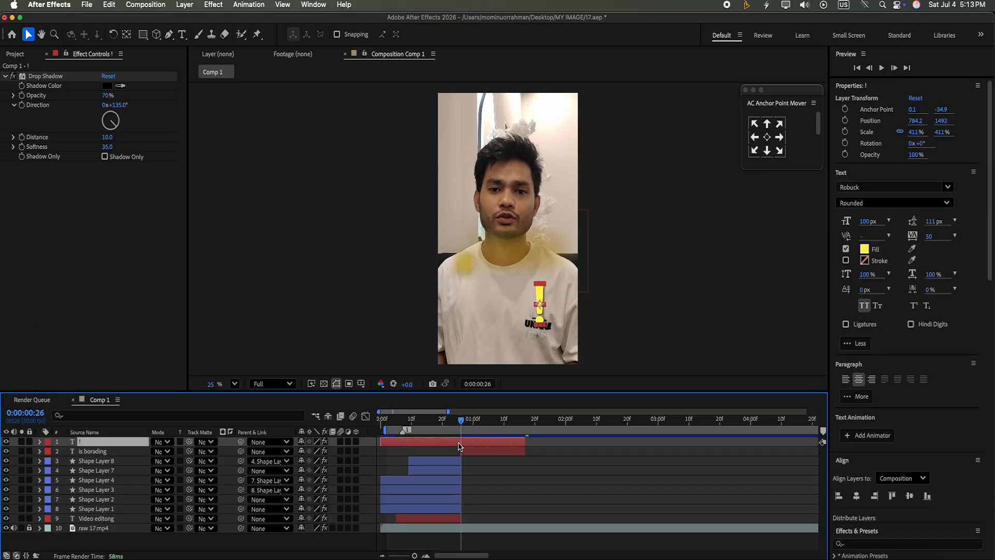
key("super+shift+d")
left_click(447, 450)
key("Delete")
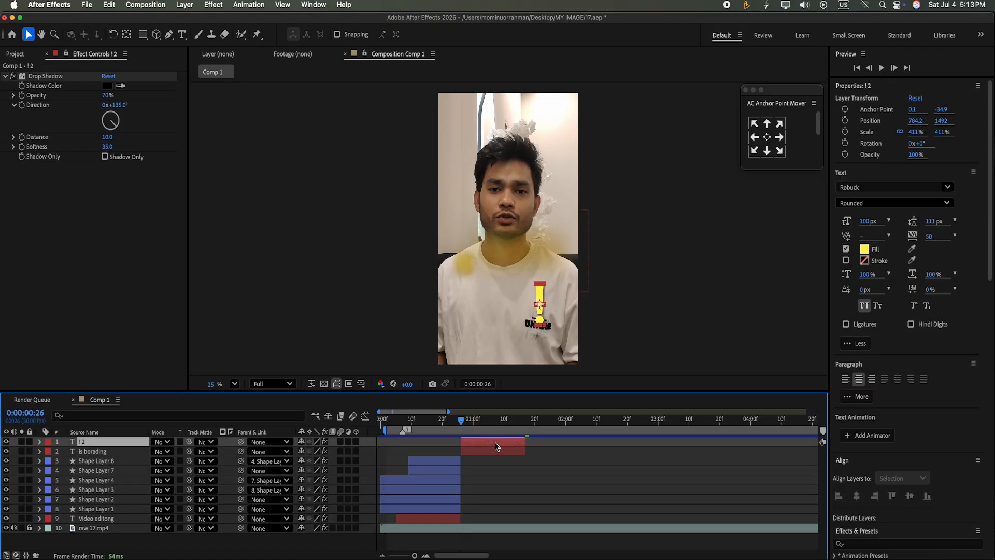
Step: Add ignore-2.png as the top layer, shrink the emoji and place it under the title beside the exclamation mark
left_click(492, 420)
left_click(632, 449)
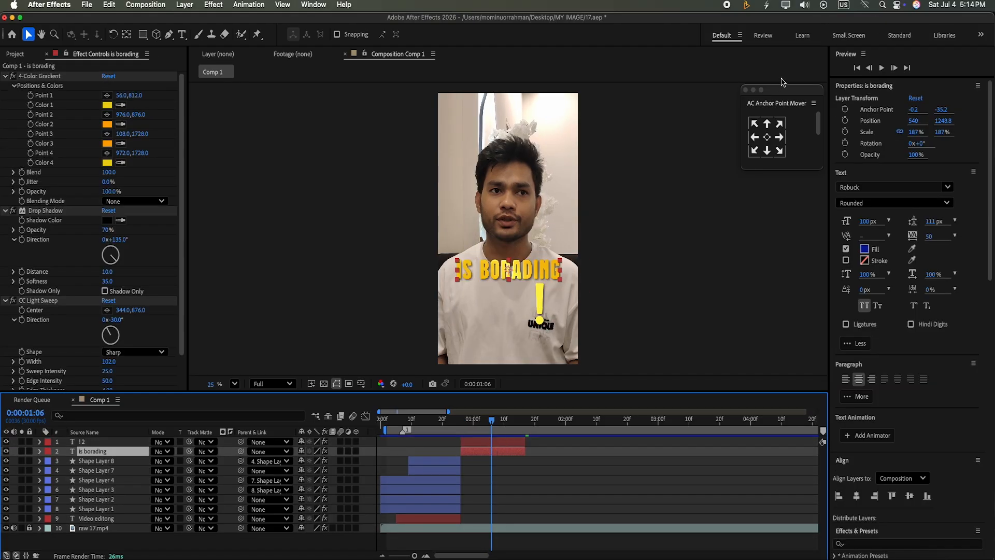
left_click_drag(34, 164, 364, 437)
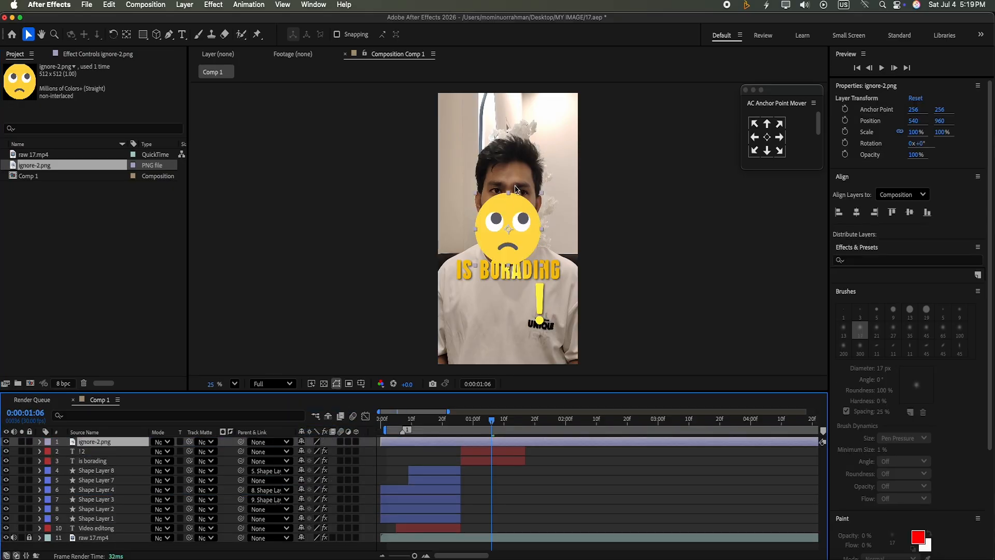
left_click_drag(515, 197, 501, 270)
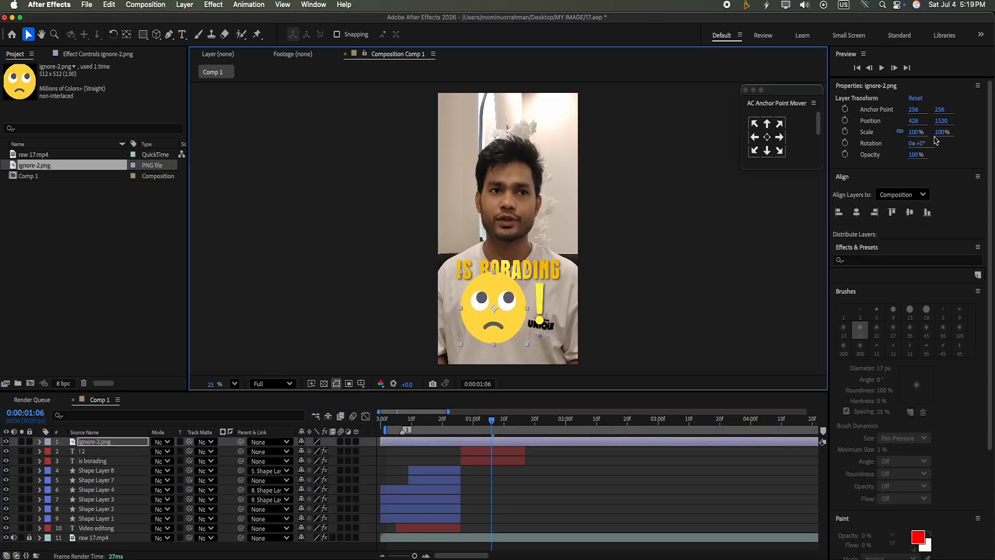
left_click_drag(942, 133, 944, 170)
mouse_move(499, 310)
left_mouse_down()
mouse_move(505, 301)
mouse_move(501, 308)
left_mouse_up()
Step: Scale the exclamation mark to 367% and move it closer to the emoji, to about 708, 1520
left_click(537, 301)
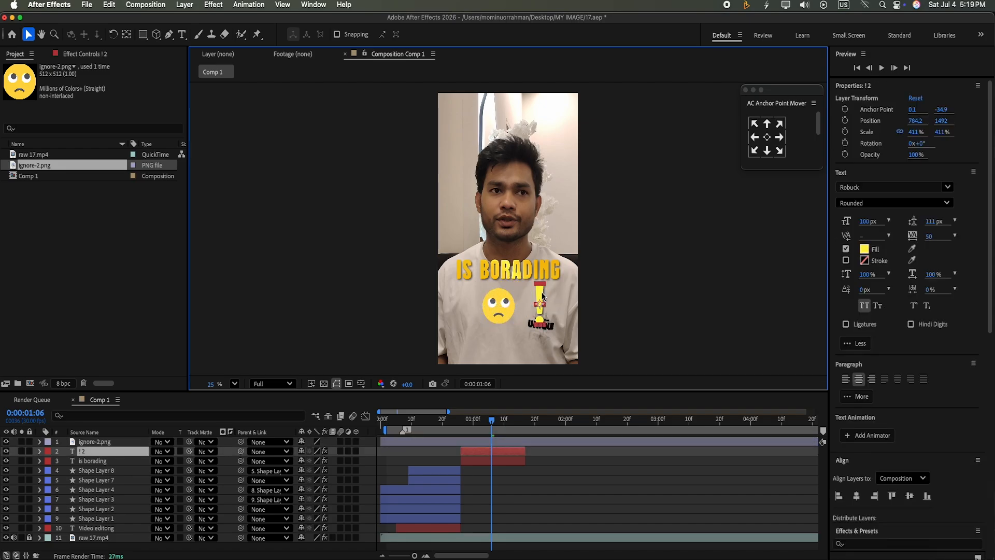
left_click_drag(941, 132, 943, 167)
left_click_drag(523, 301, 530, 300)
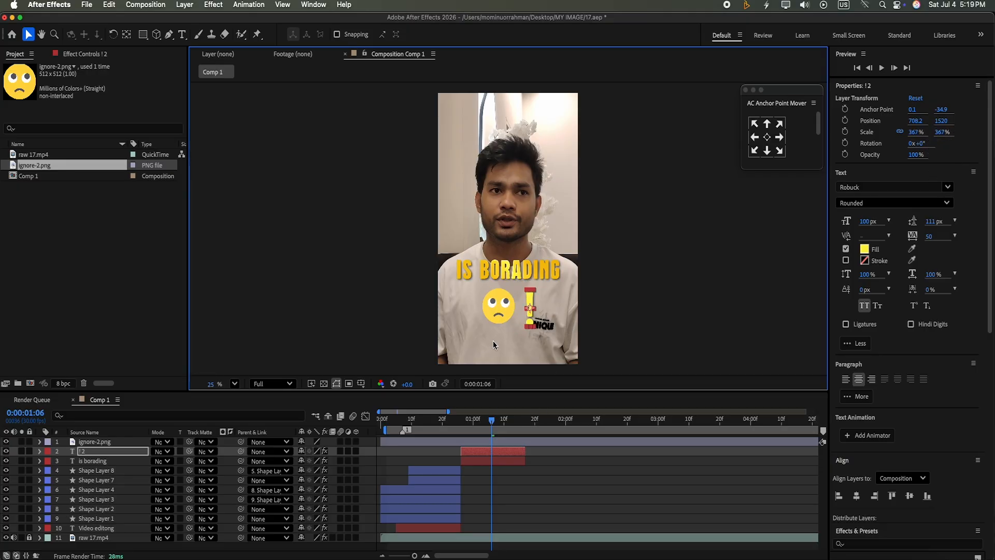
Step: Copy the exclamation mark layer's Drop Shadow effect onto the ignore-2.png emoji layer
left_click(498, 307)
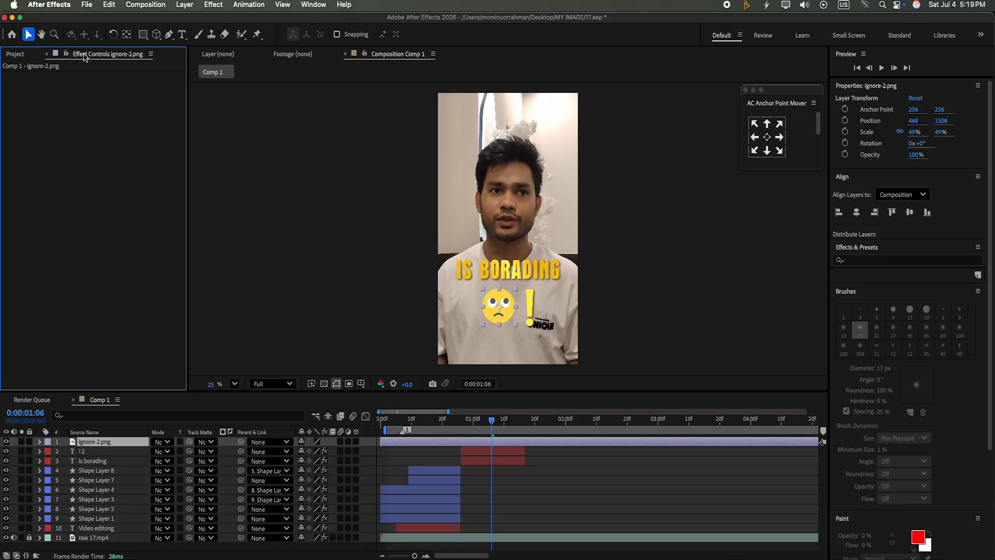
left_click(484, 454)
left_click(71, 77)
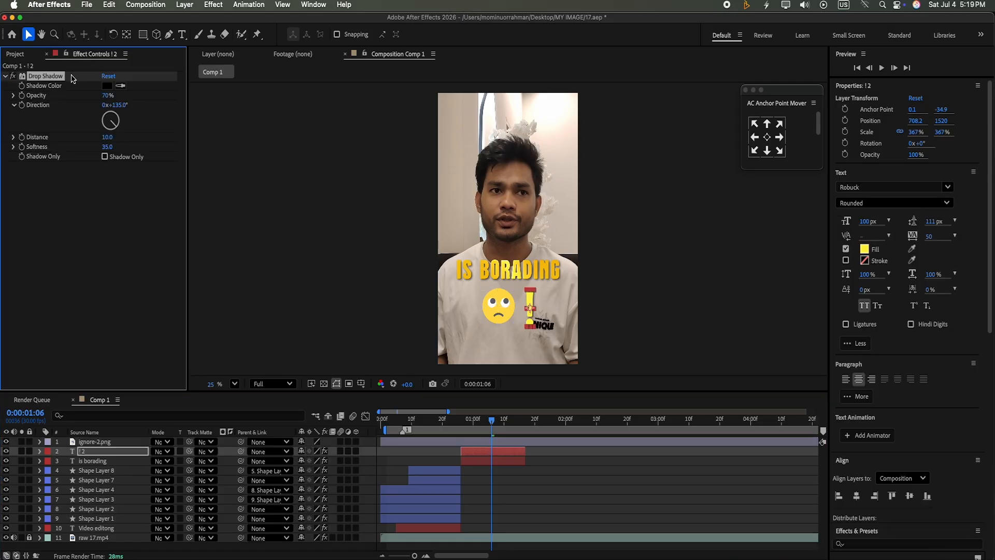
left_click(469, 443)
key("ctrl+v")
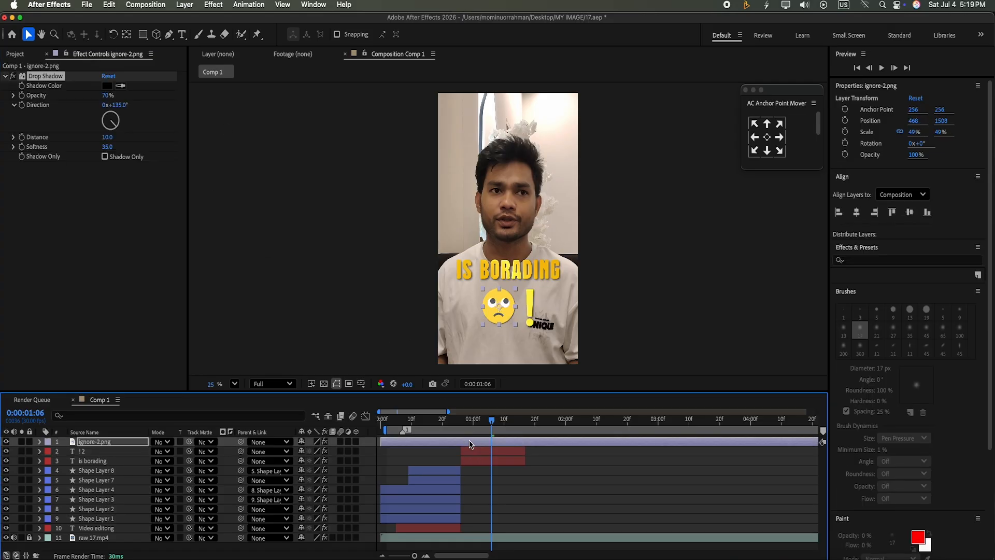
Step: Split the emoji layer at 0:00:00:26 and where the exclamation mark layer ends, deleting the parts outside that range
key("super+shift+Left")
left_click(469, 443)
key("super+shift+d")
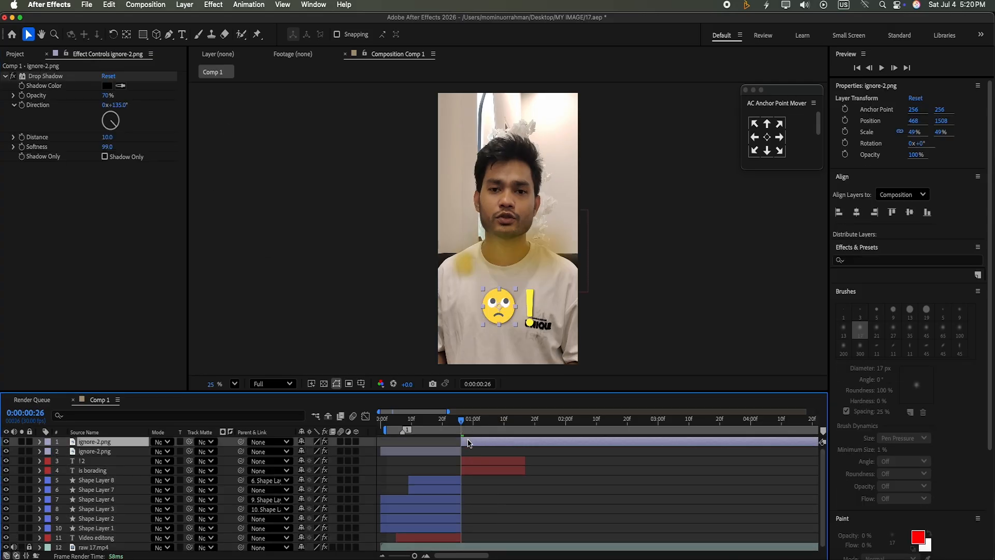
left_click(437, 451)
key("Delete")
left_click_drag(461, 446, 504, 429)
left_click(527, 444)
key("super+shift+d")
key("Delete")
left_click(492, 442)
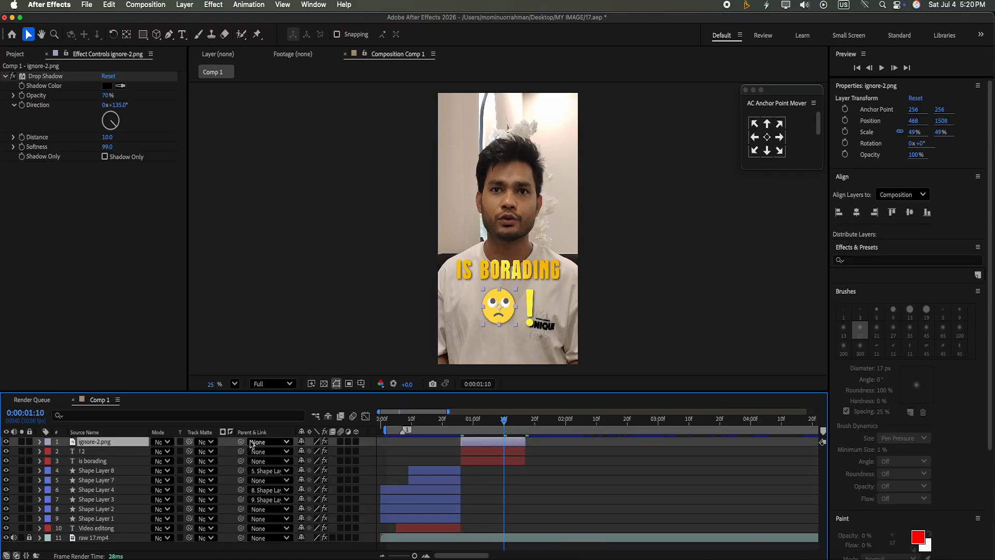
Step: Parent the emoji layer to the exclamation mark layer and preview the title section from 0:00:00:21
left_click_drag(241, 442, 115, 452)
left_click_drag(503, 421, 444, 451)
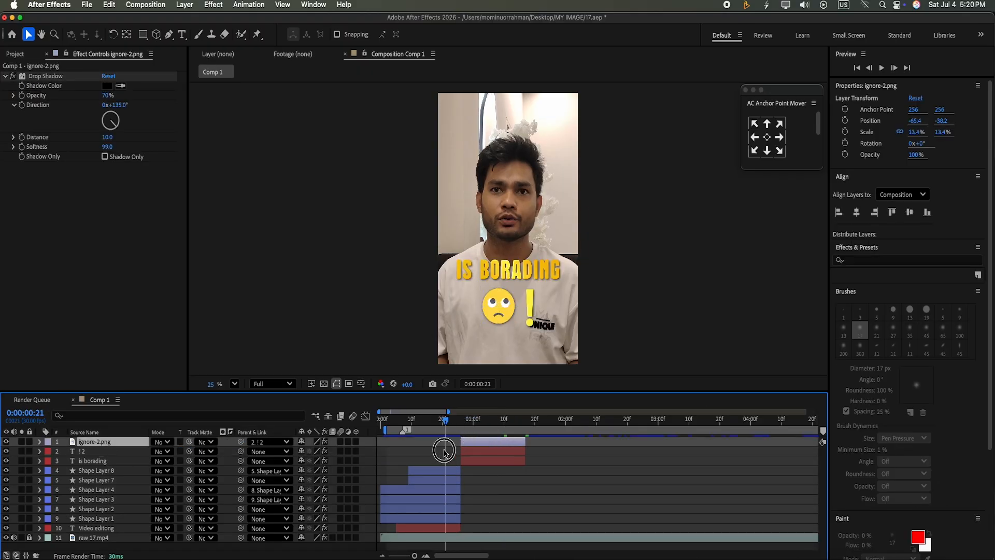
left_click(881, 67)
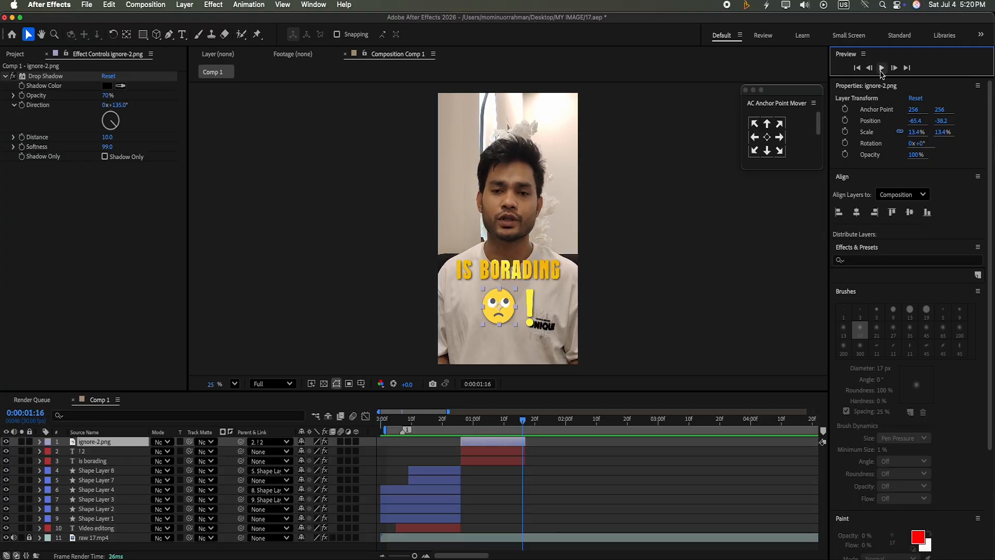
Step: Try to animate the emoji by adding a Scale keyframe at 0:00:00:26 and moving it lower at 0:00:01:05
left_click_drag(524, 425, 460, 422)
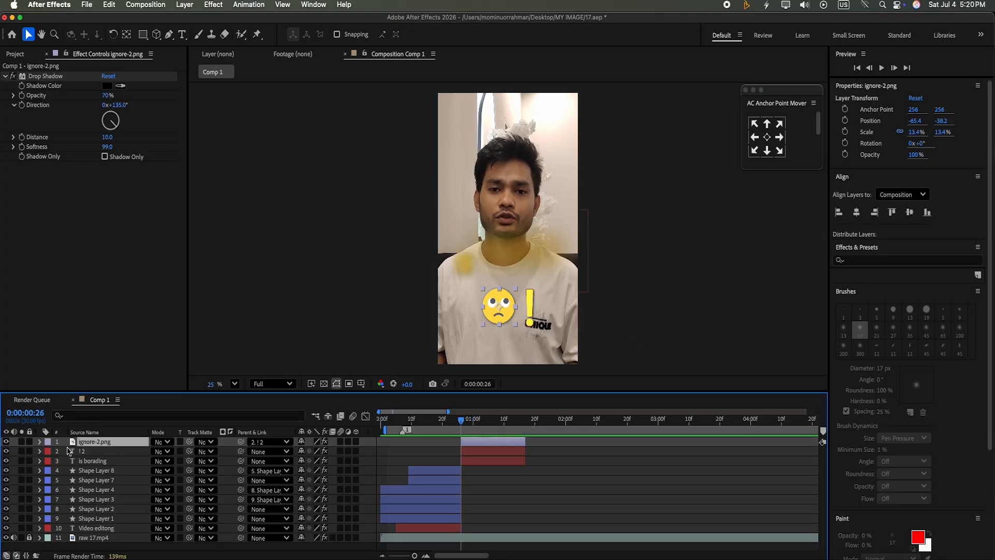
left_click(40, 442)
left_click(49, 461)
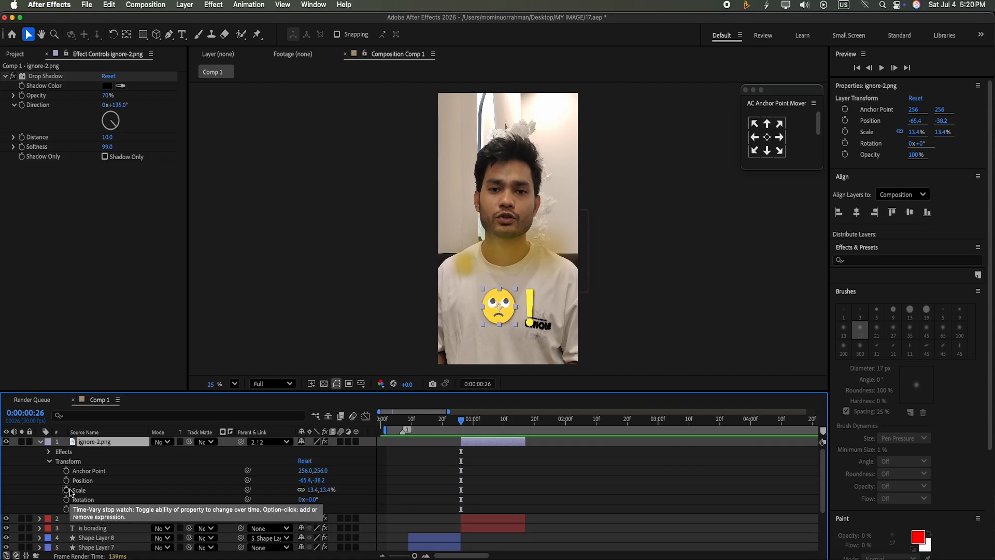
left_click(67, 489)
left_click_drag(461, 421, 488, 423)
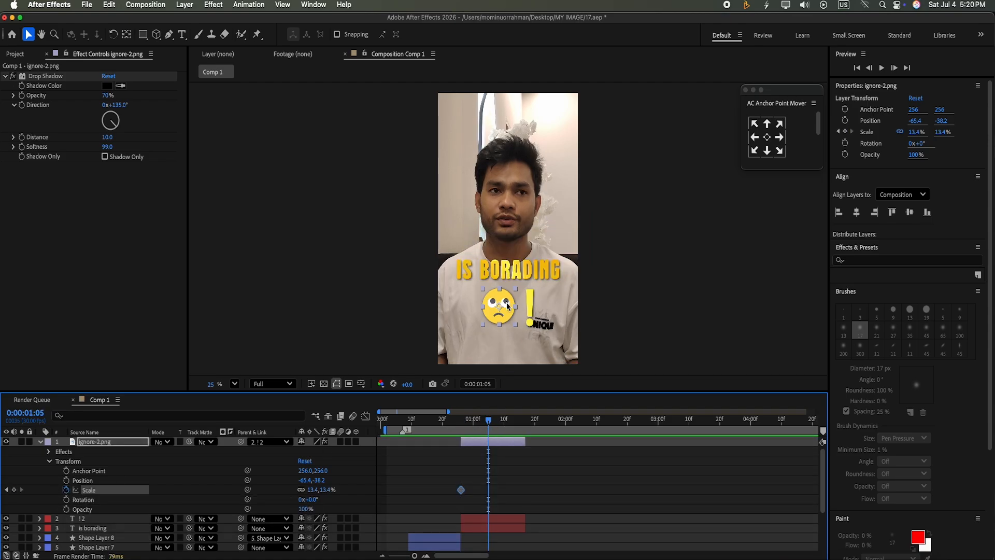
left_click_drag(504, 310, 500, 344)
Step: Undo the emoji's move, Scale keyframe and parenting, and collapse its layer properties
key("super+z")
key("super+z")
key("super+z")
key("super+z")
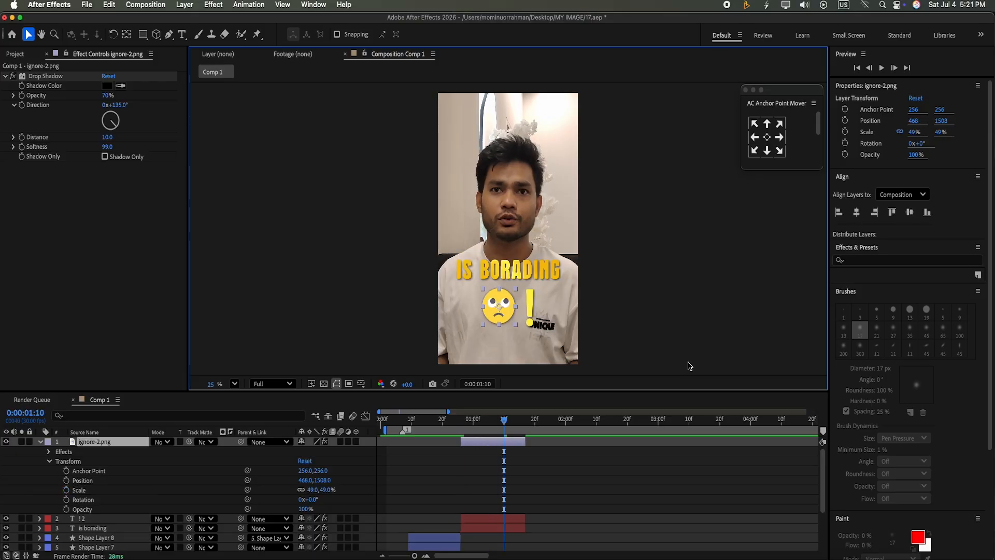
key("super+shift+z")
left_click(41, 442)
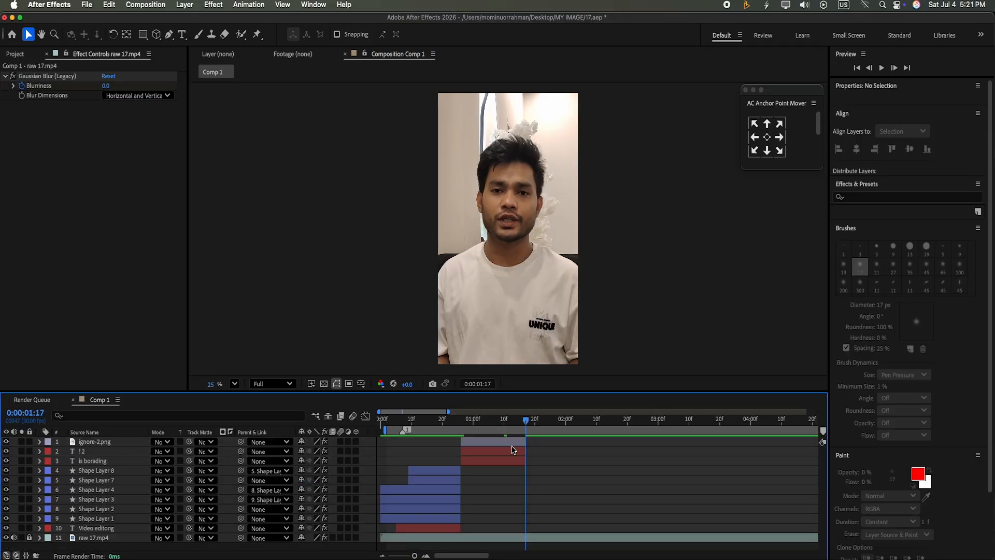
Step: Parent the emoji layer to the exclamation mark layer and keyframe the mark's Position to start from 708.2, 1700 at 0:00:00:26
left_click_drag(241, 441, 89, 452)
left_click_drag(527, 420, 507, 435)
left_click(39, 452)
left_click(50, 480)
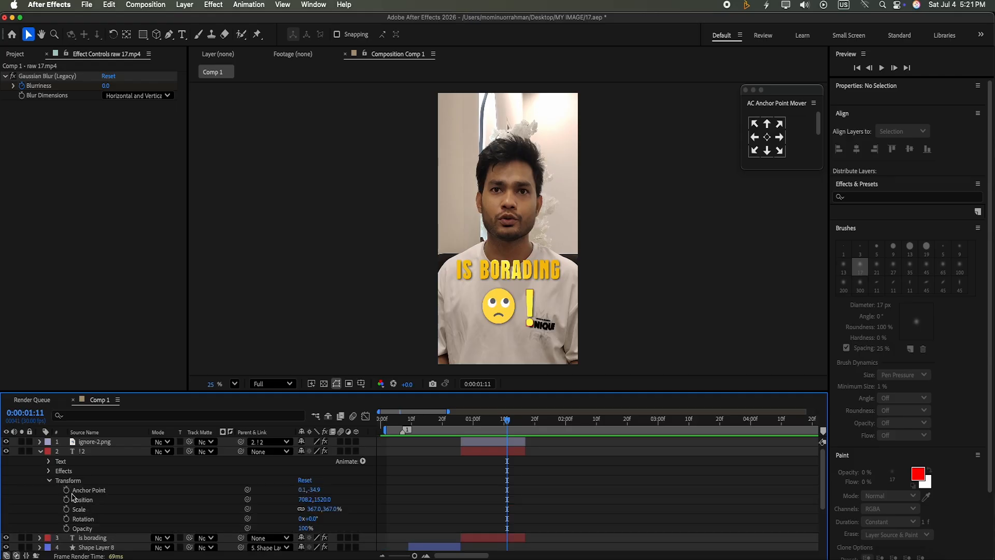
left_click(67, 499)
left_click_drag(507, 418, 460, 445)
left_click_drag(324, 501, 333, 555)
Step: Bring the end Position keyframe earlier, shape the speed graph into a fast start easing out by 0:00:01:06, and preview the motion
left_click_drag(507, 501, 485, 501)
left_click_drag(461, 423, 484, 424)
left_click_drag(517, 482, 441, 519)
key("shift+F3")
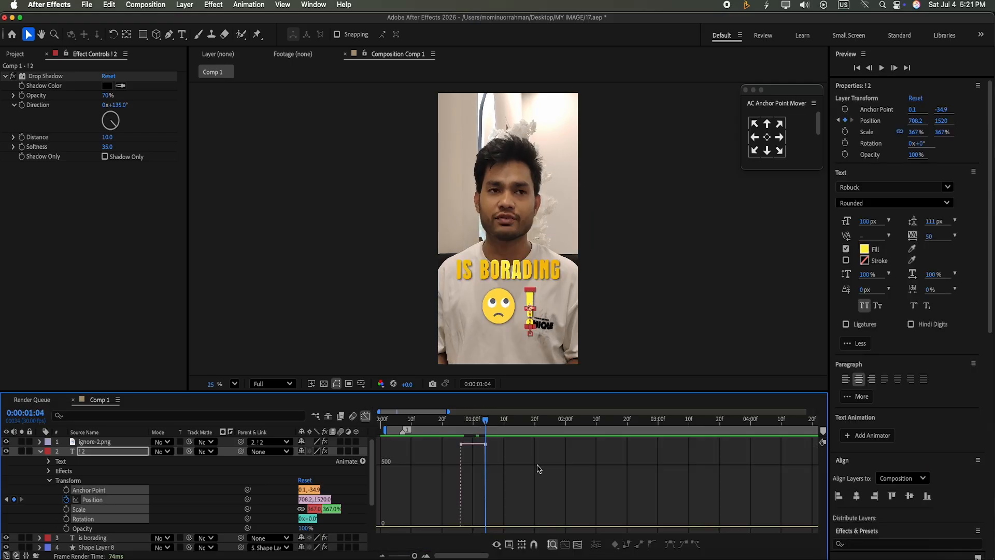
left_click_drag(487, 440, 475, 527)
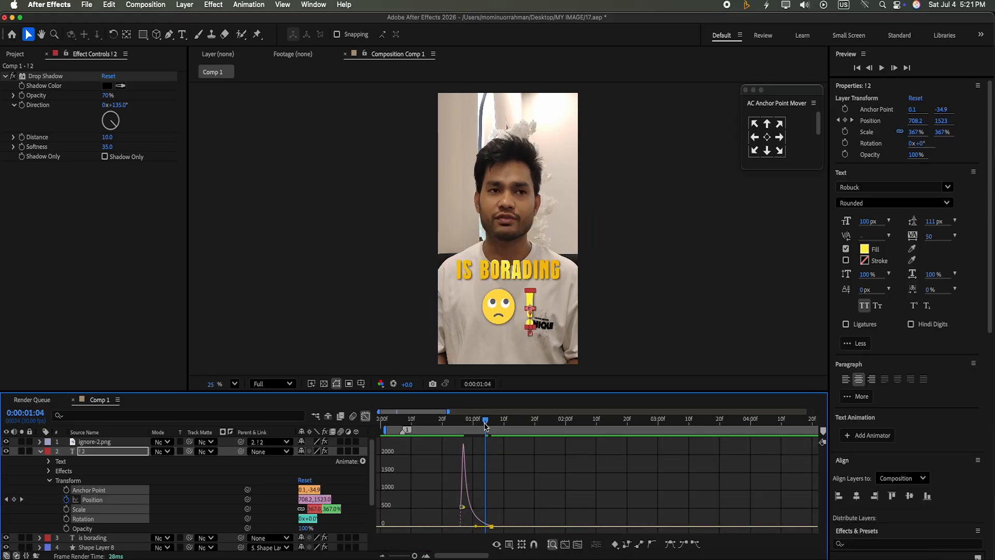
left_click(881, 68)
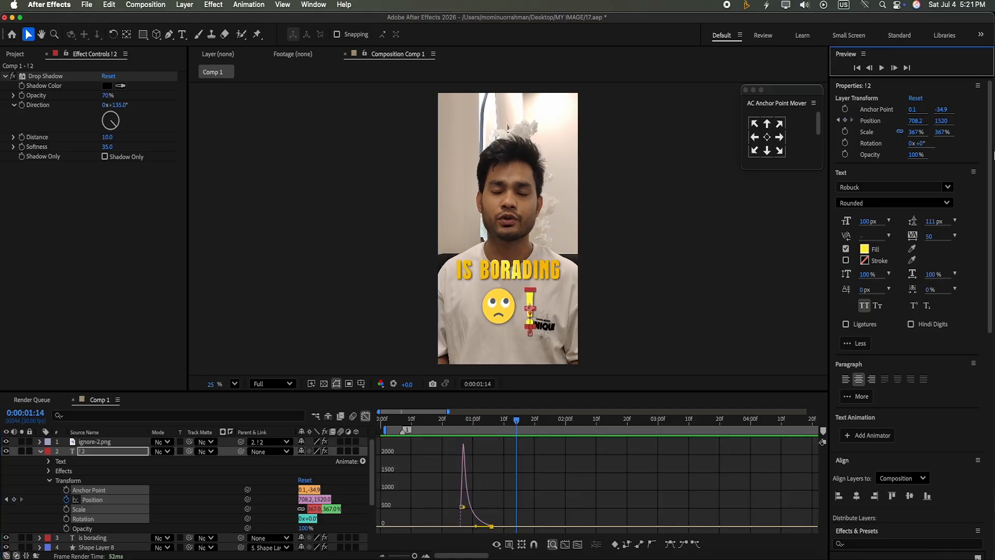
left_click(40, 451)
key("shift+F3")
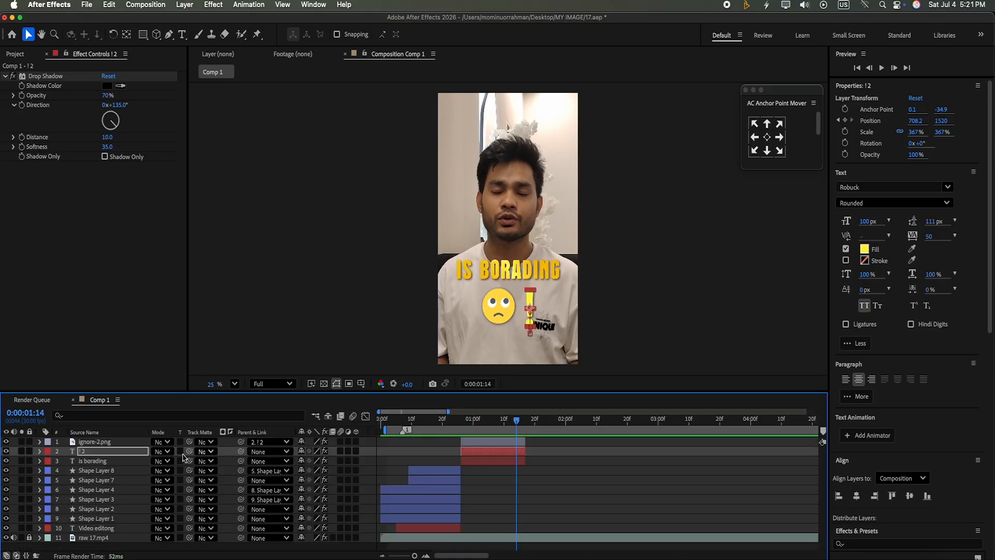
Step: Return to 0:00:00:26 and examine the properties and effects of the exclamation mark, "is borading" and emoji layers
left_click(39, 452)
left_click_drag(517, 420, 460, 438)
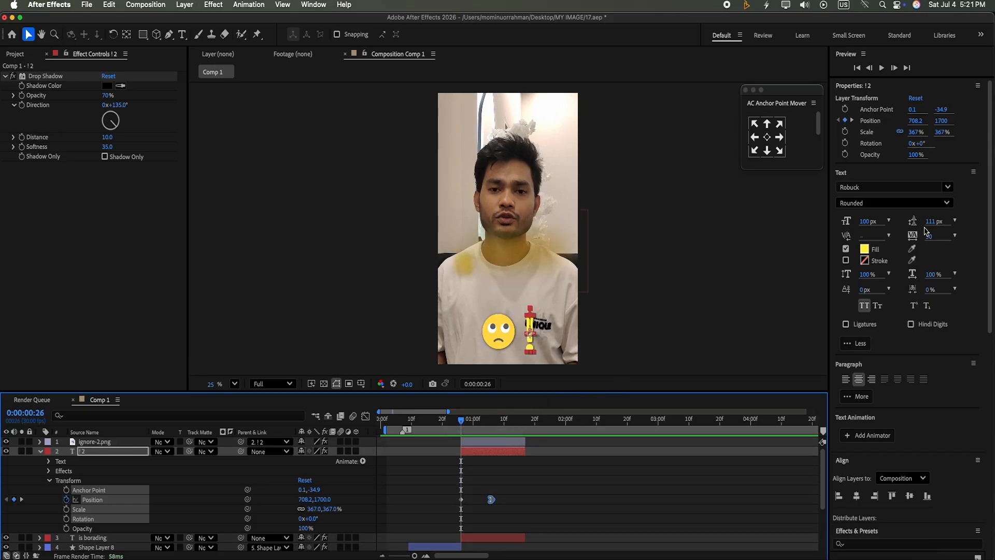
scroll(992, 228, "down", 5)
left_click(876, 301)
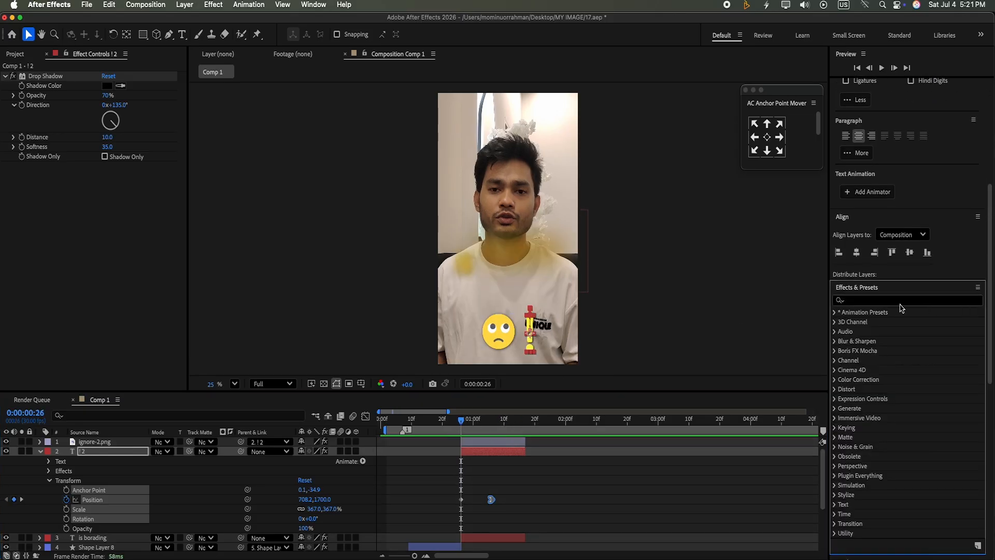
left_click(40, 451)
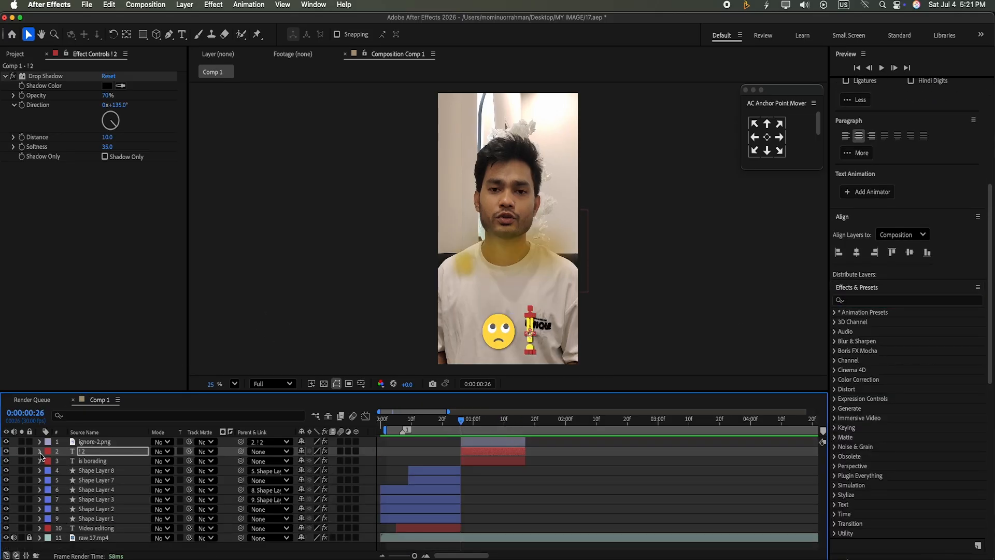
left_click(40, 460)
left_click(49, 480)
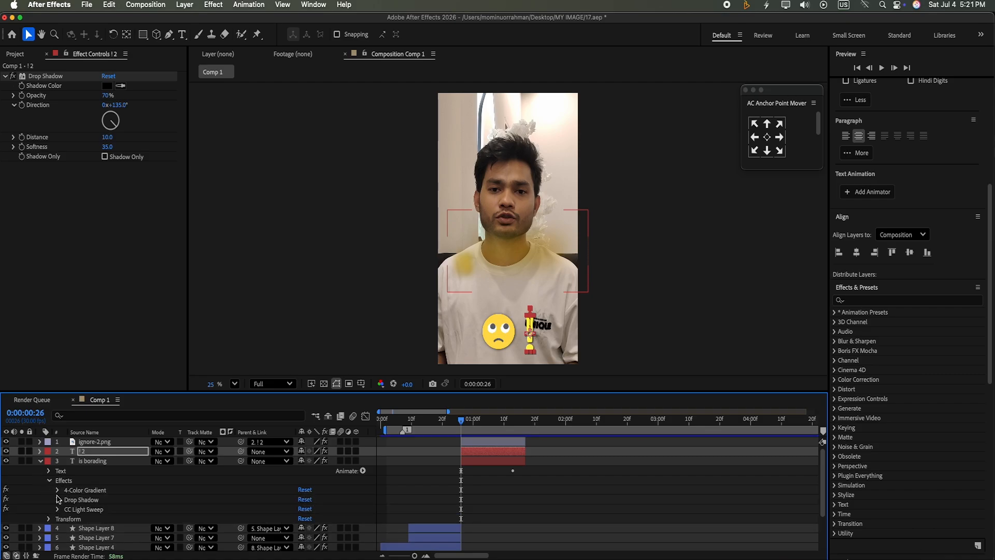
left_click(49, 480)
left_click(40, 461)
left_click(40, 450)
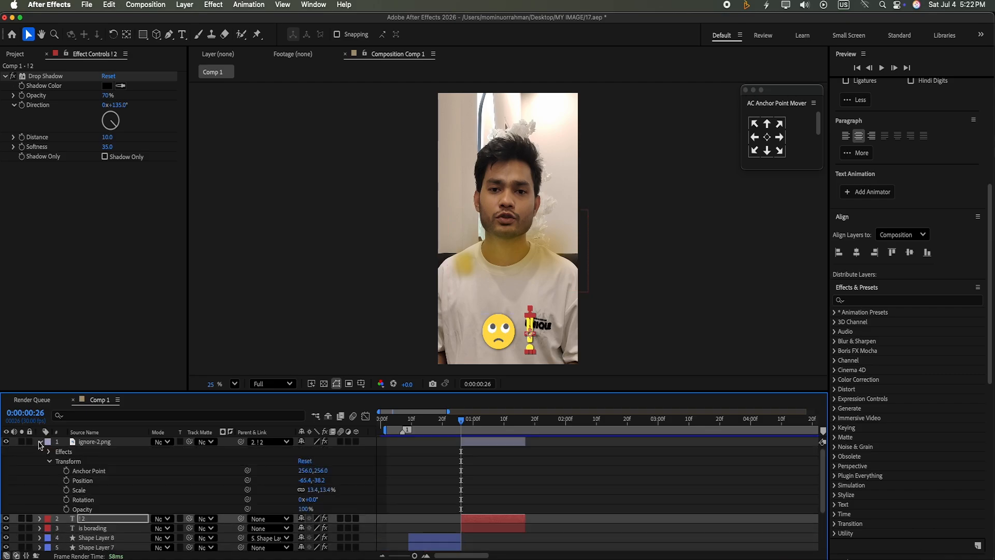
left_click(39, 451)
Step: Search the effects for "blur" and apply Gaussian Blur (Legacy) to the exclamation mark layer
left_click(853, 302)
type("blur")
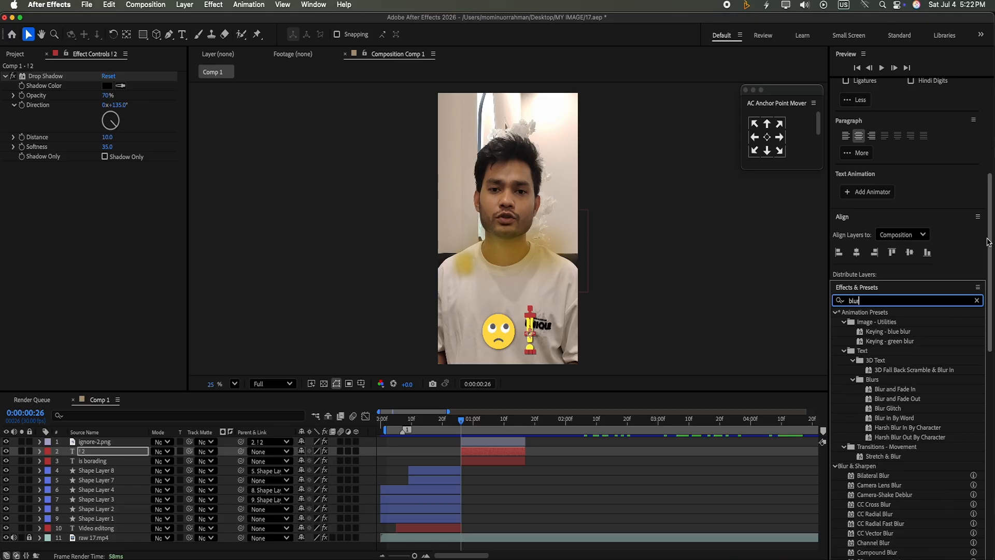
scroll(907, 311, "down", 10)
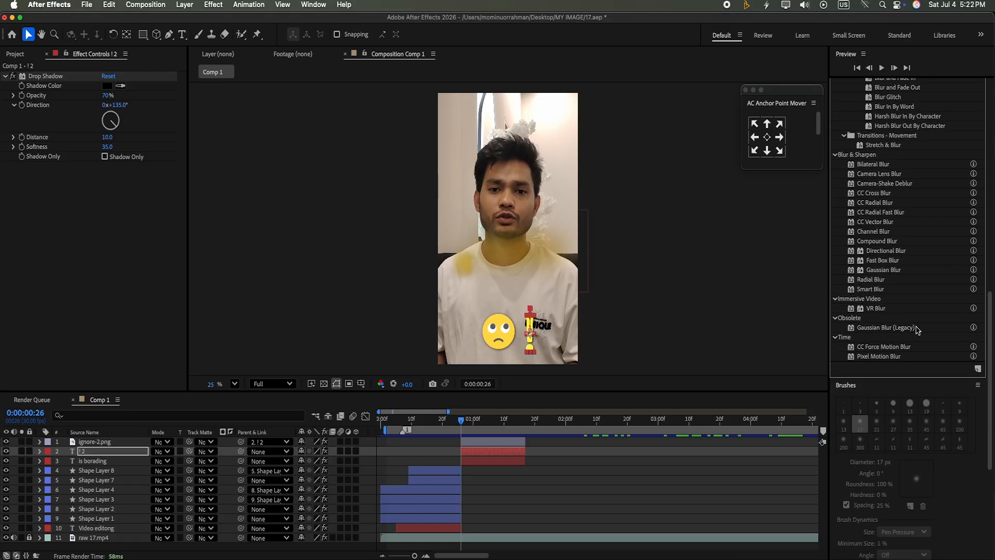
left_click_drag(886, 327, 507, 452)
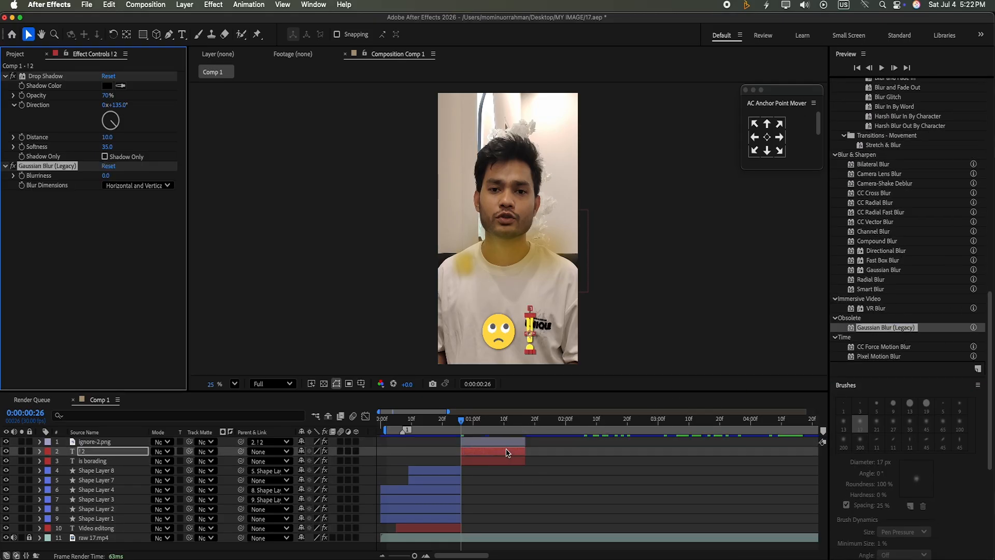
Step: Add a Blurriness keyframe of 30 at 0:00:00:26 to the exclamation mark's Gaussian Blur (Legacy)
left_click(40, 451)
left_click(49, 481)
left_click(48, 470)
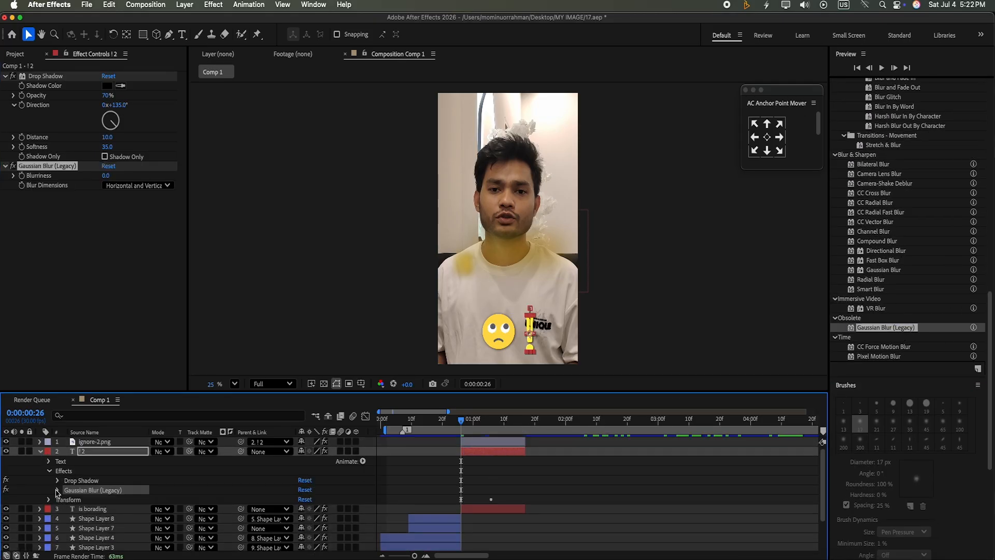
left_click(58, 490)
left_click(75, 499)
left_click(305, 500)
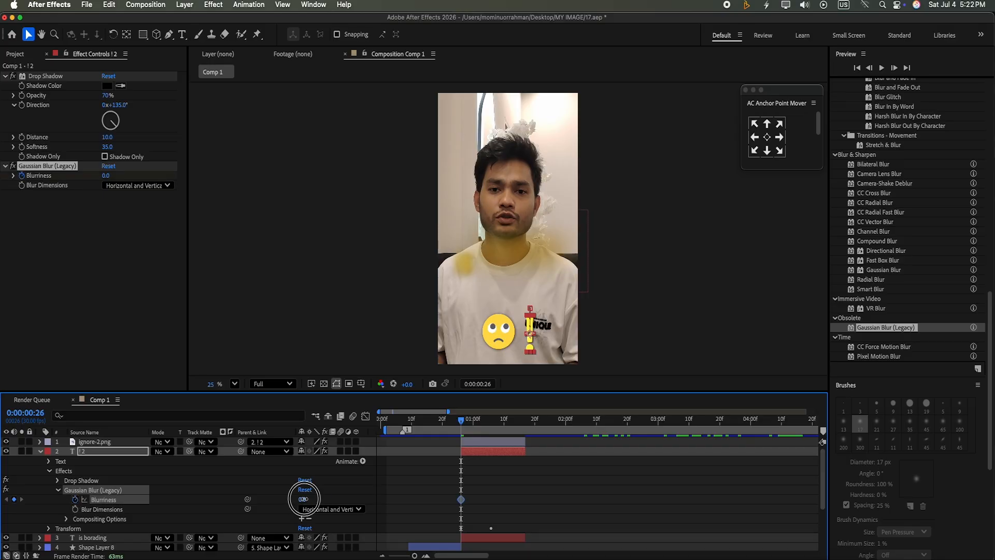
type("30")
key("Return")
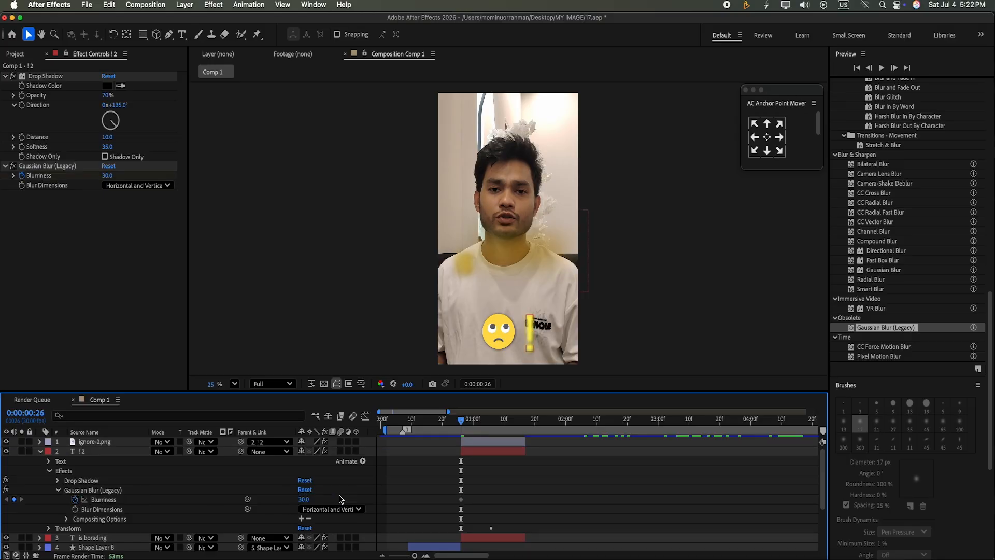
Step: Raise the Blurriness keyframe at 0:00:00:26 to 50, and then to 70
left_click(302, 500)
type("50")
key("Return")
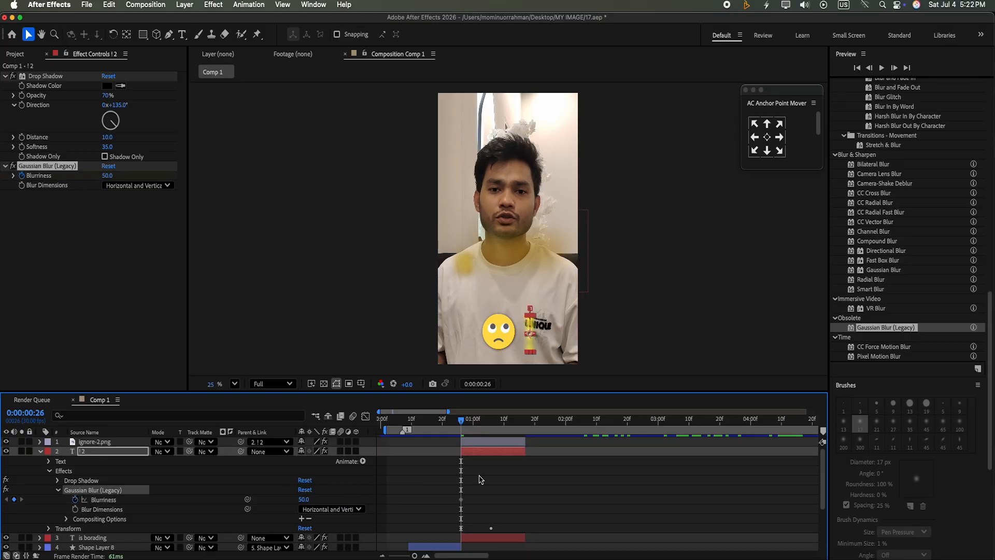
left_click_drag(306, 501, 315, 500)
left_click(305, 501)
type("7")
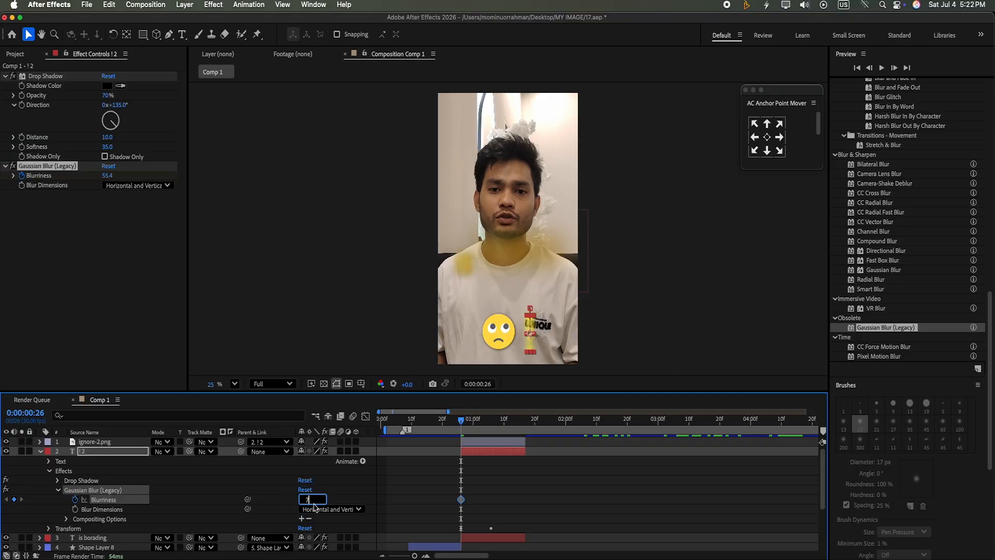
type("0")
left_click(442, 445)
Step: Add a second Blurriness keyframe of 0 at 0:00:01:06 on the exclamation mark layer
left_click_drag(461, 423, 491, 423)
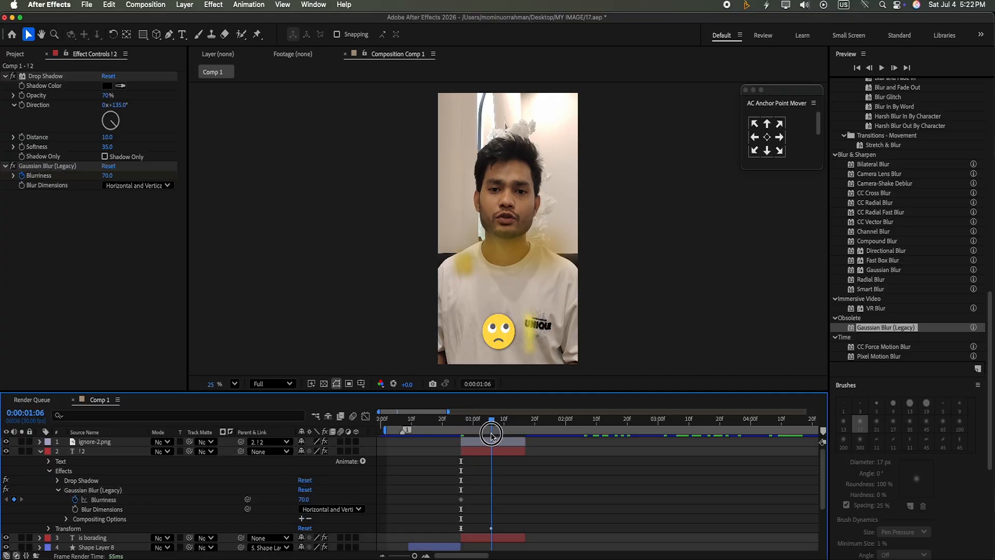
left_click(310, 500)
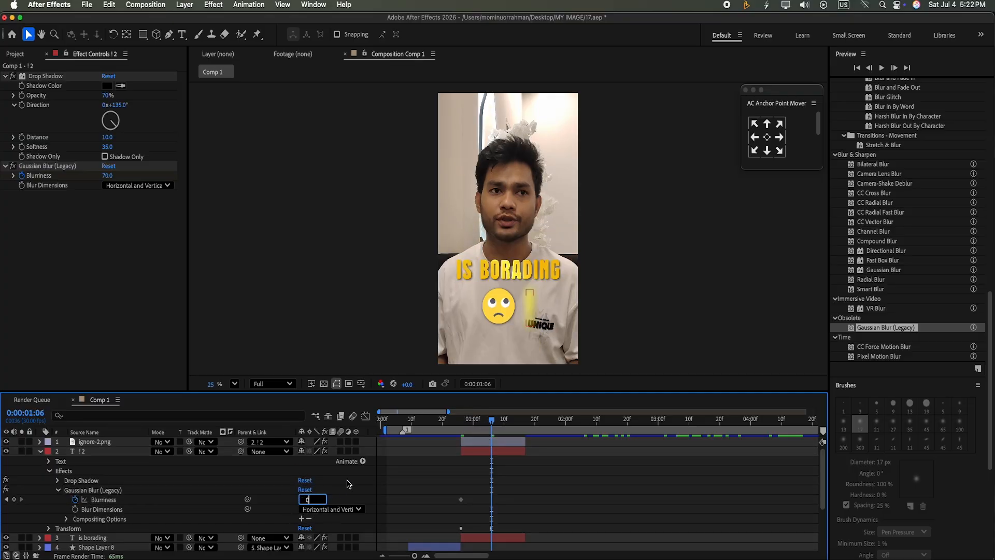
type("0")
key("Return")
Step: Shape the Blurriness speed graph into a fast start with a gradual ease-out, and preview the composition from the beginning
key("shift+F3")
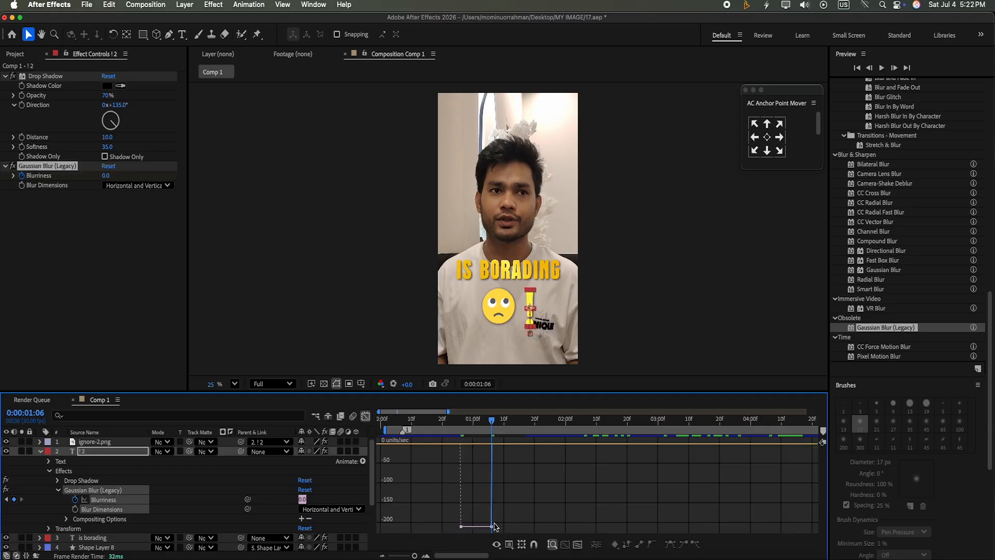
left_click_drag(494, 526, 474, 445)
key("Home")
left_click(883, 69)
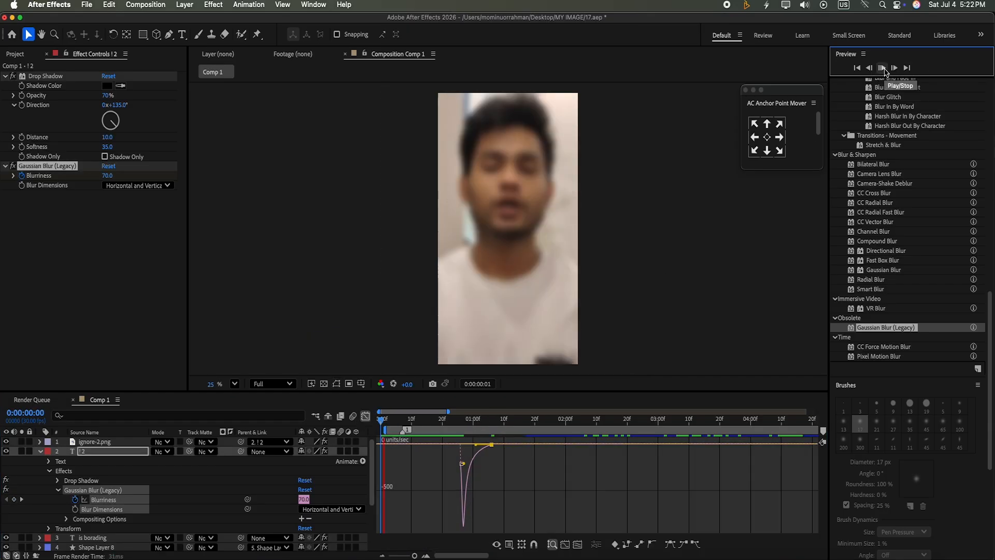
Step: Copy the exclamation mark's animated Gaussian Blur (Legacy) onto the ignore-2.png layer at 0:00:00:26 and preview the composition from the start
left_click(365, 417)
left_click_drag(500, 475, 442, 531)
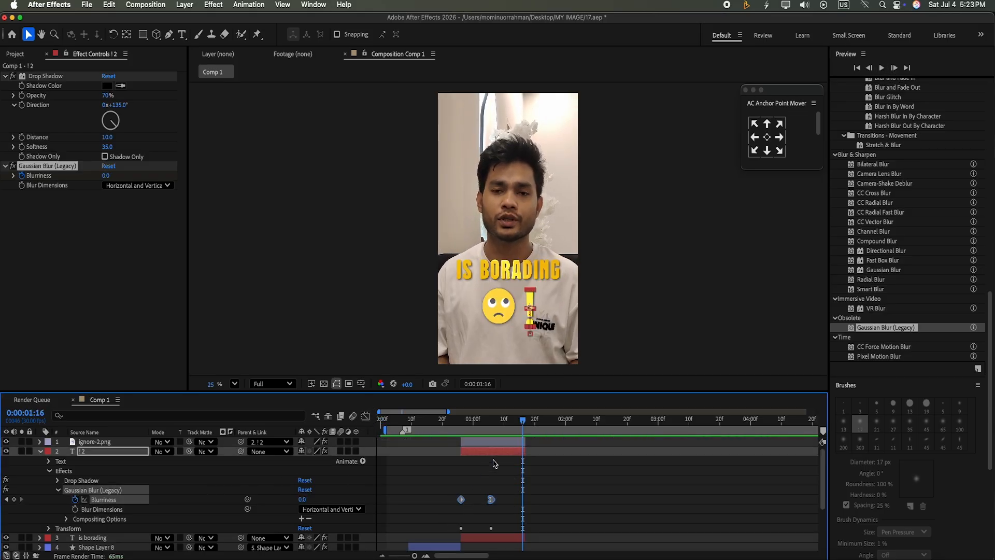
left_click_drag(523, 421, 459, 464)
left_click(487, 443)
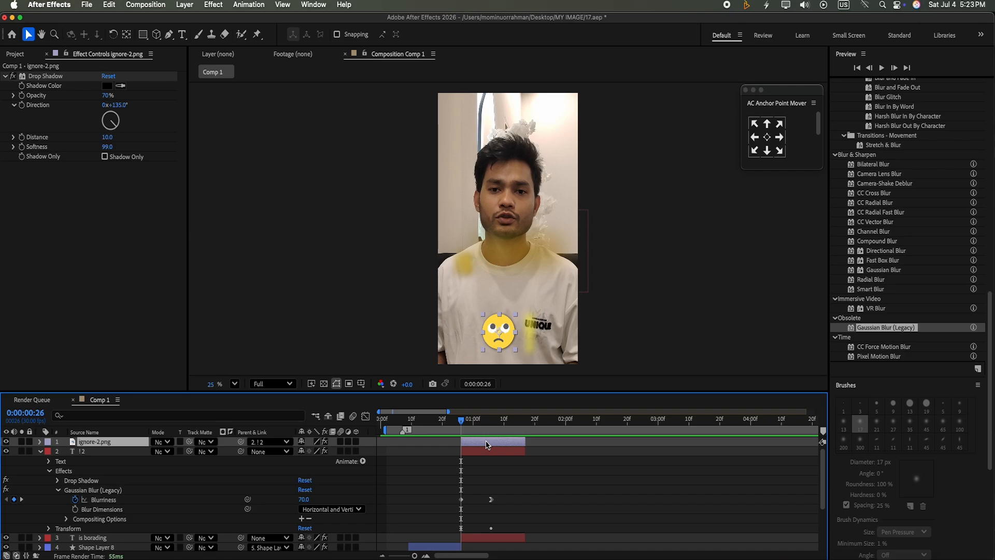
key("super+v")
left_click(40, 451)
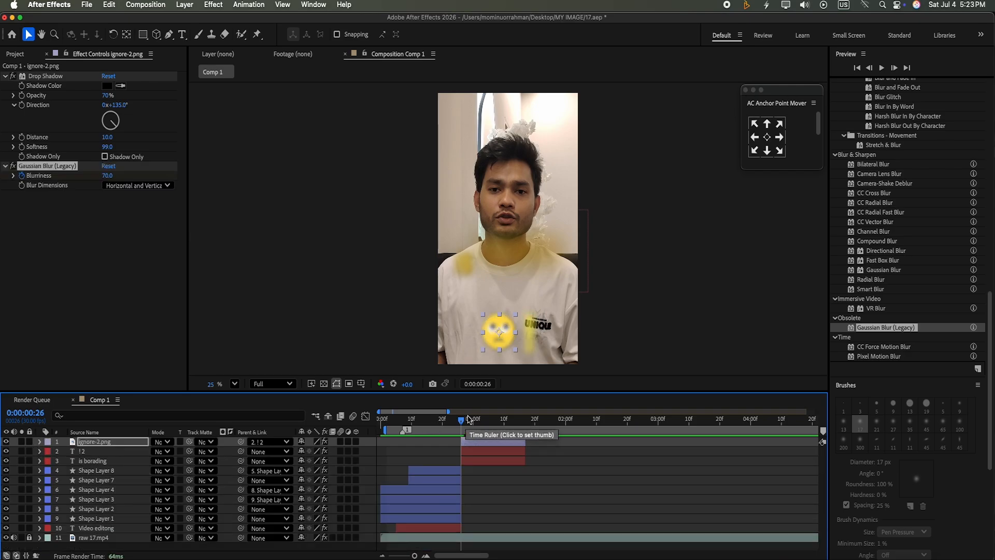
left_click_drag(463, 419, 378, 420)
left_click(882, 68)
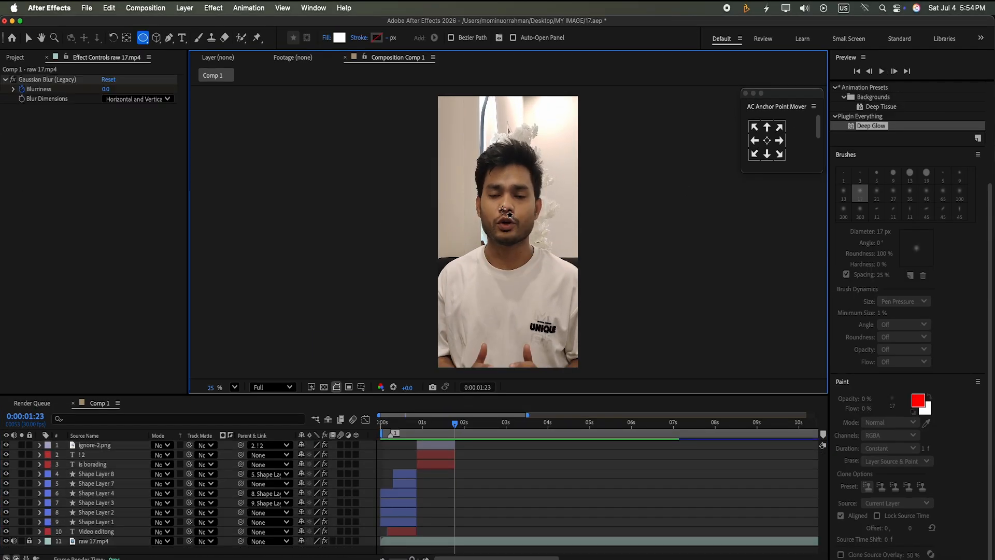
Step: Draw a white circle about 560 px wide, centre its anchor point, and align it to the composition's horizontal and vertical centre
left_click_drag(503, 209, 574, 288)
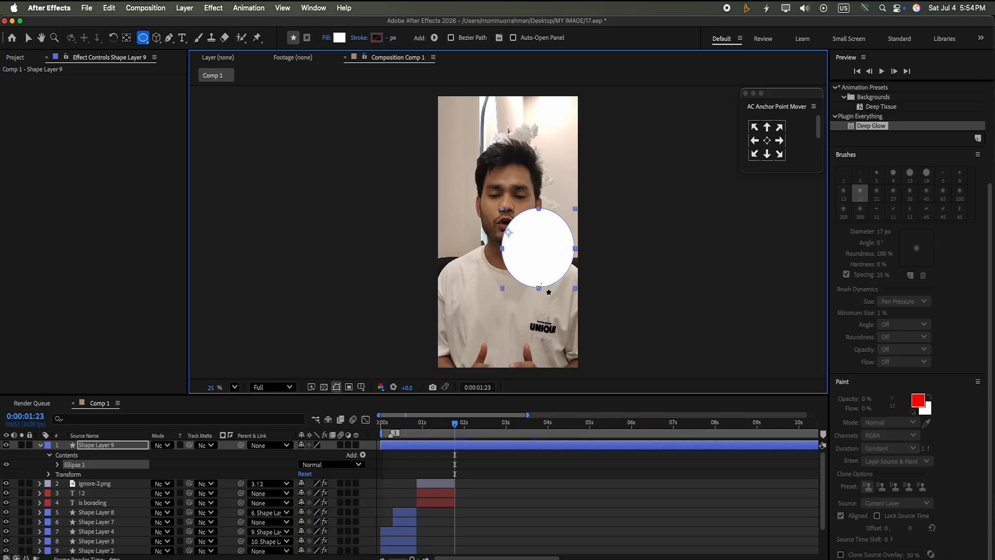
left_click(767, 140)
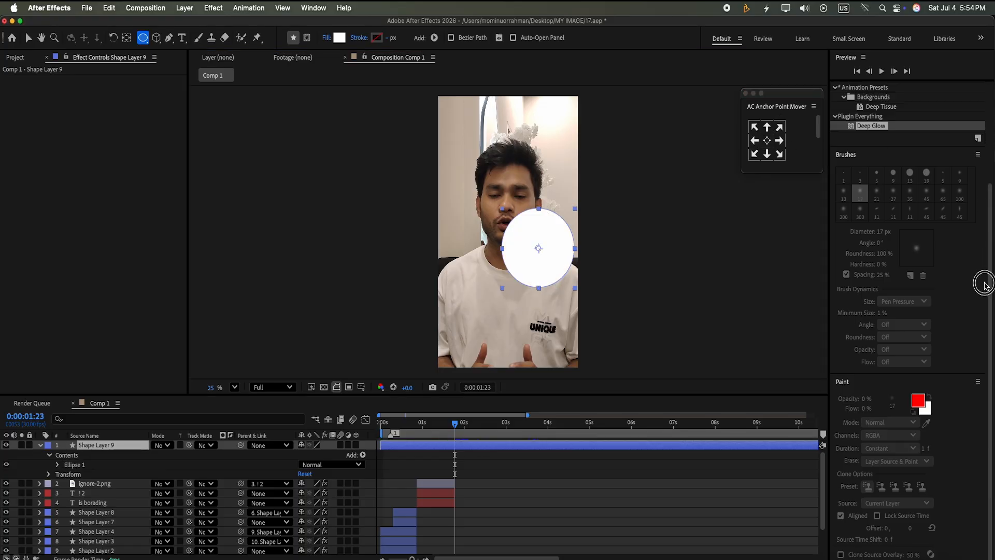
left_click_drag(979, 277, 982, 24)
left_click(856, 152)
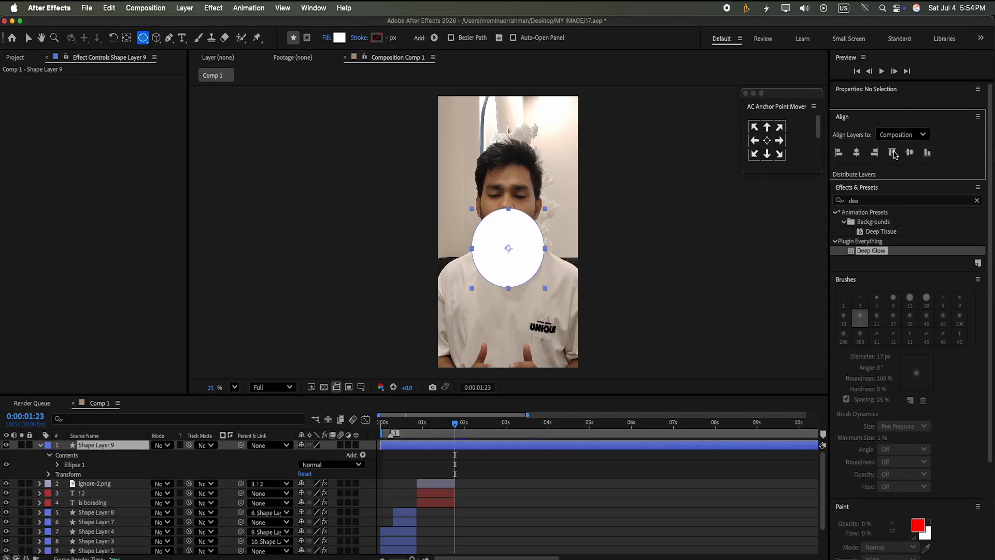
left_click(910, 151)
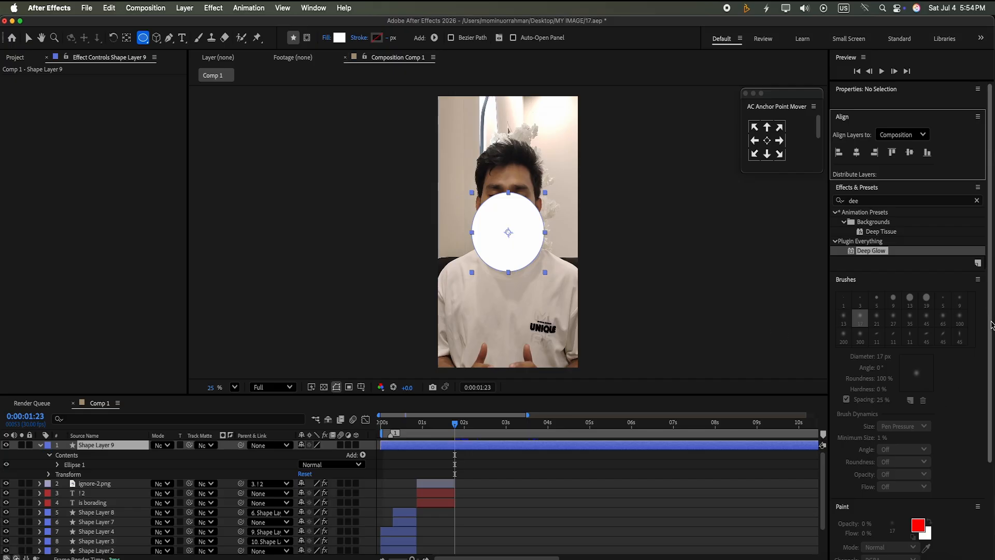
Step: Search the effects for "dee" and apply Deep Glow to the white circle's layer
left_click(977, 200)
left_click(907, 199)
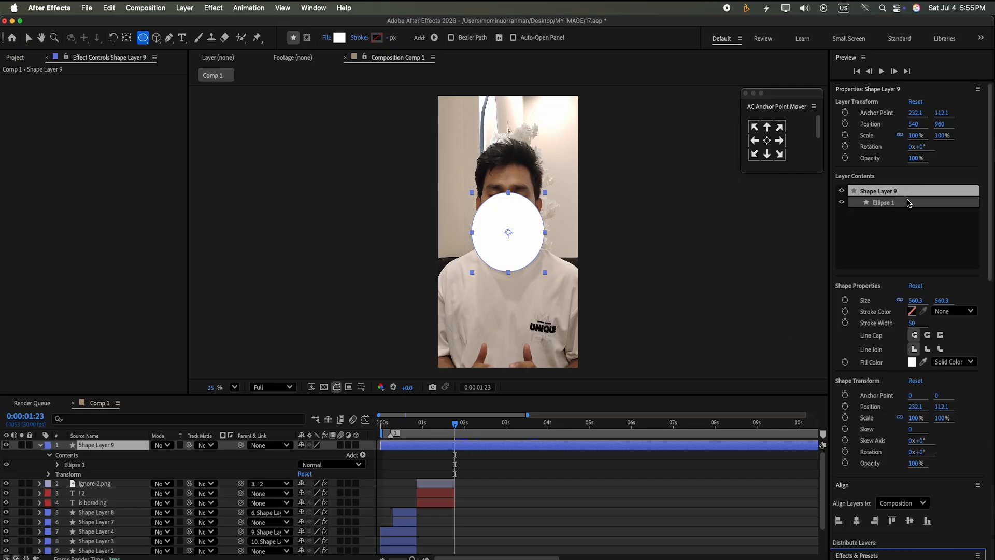
left_click_drag(989, 249, 990, 346)
left_click(894, 338)
left_click(881, 337)
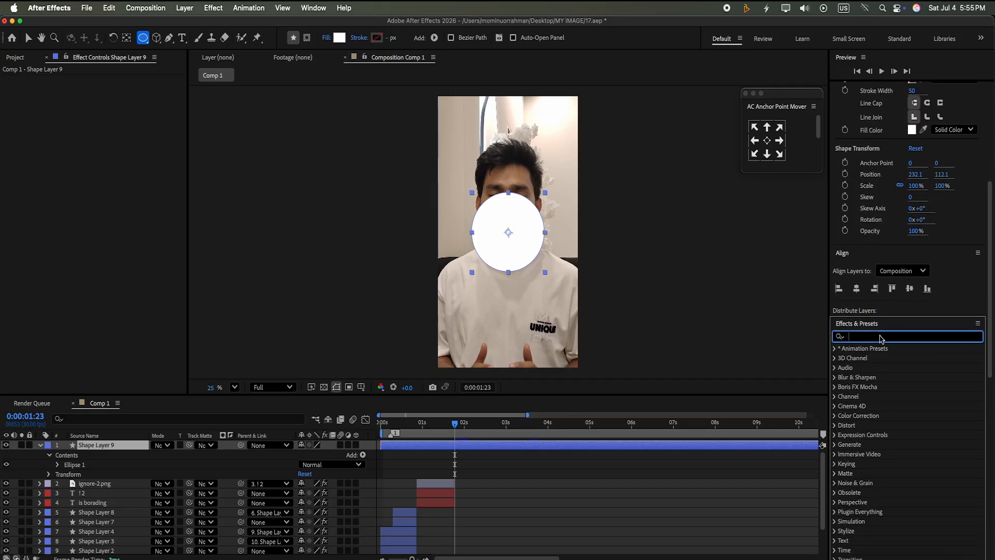
type("dee")
left_click_drag(863, 387, 501, 449)
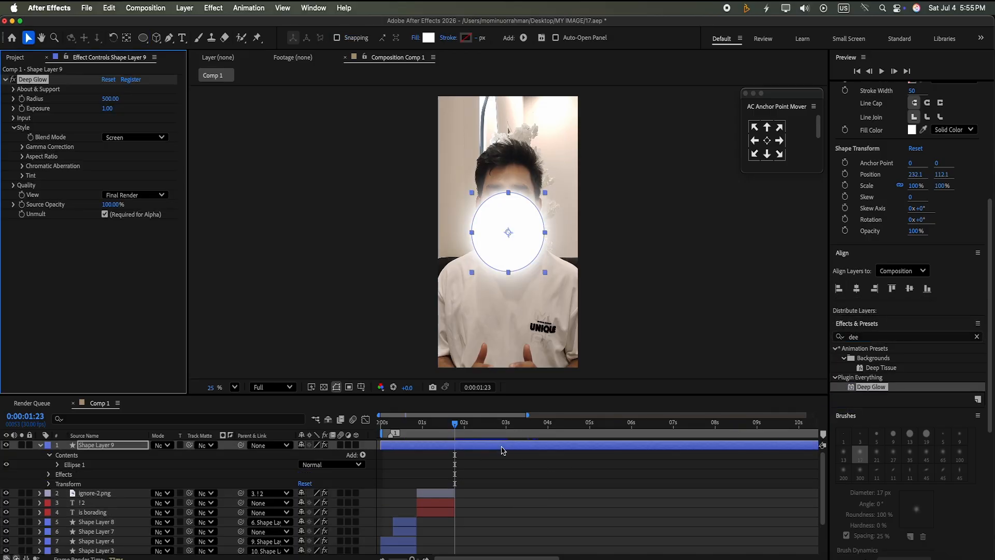
Step: Split the circle layer at 0:00:01:23 and delete the earlier part
key("super+shift+d")
left_click(427, 458)
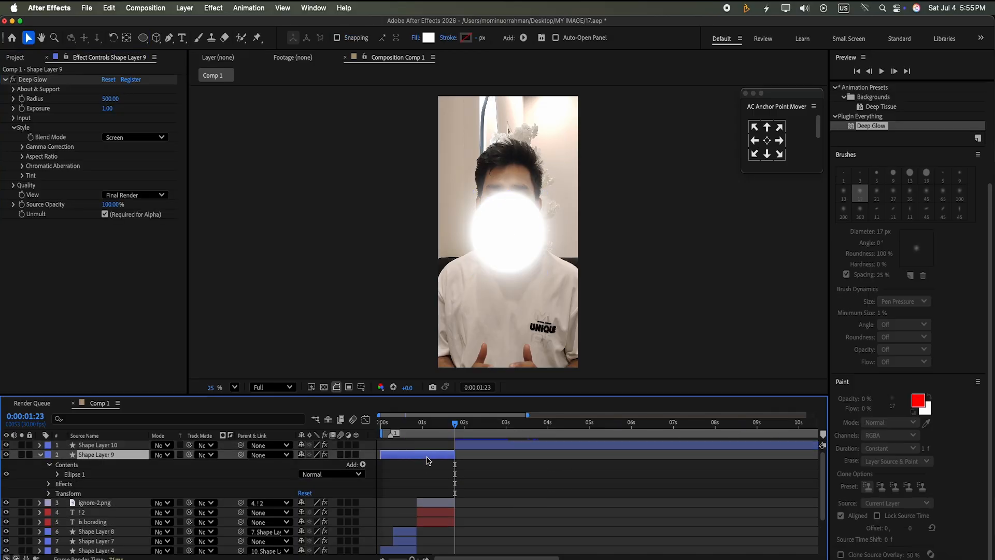
key("Delete")
Step: Set the circle's Deep Glow Radius to 1500 and Exposure to 6
left_click(115, 98)
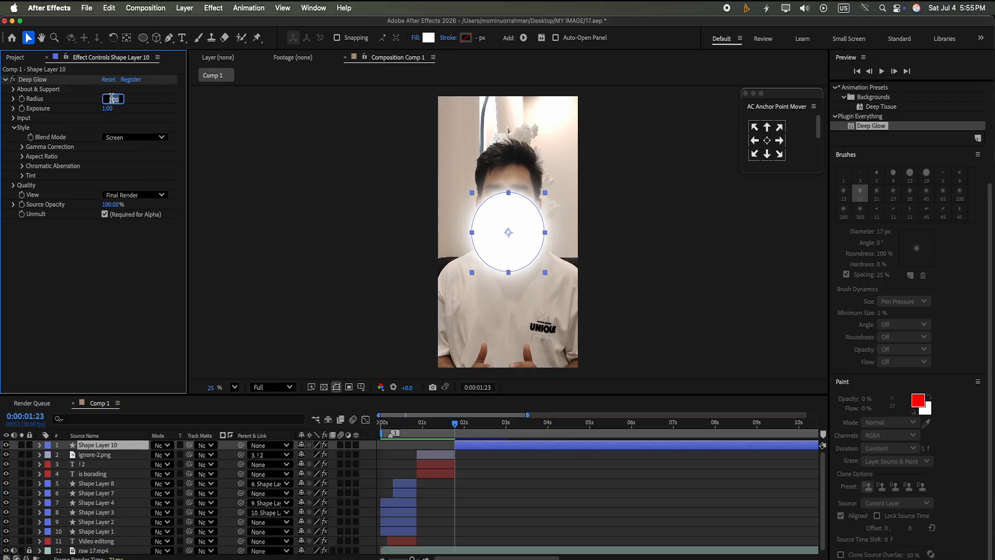
type("1500")
key("Return")
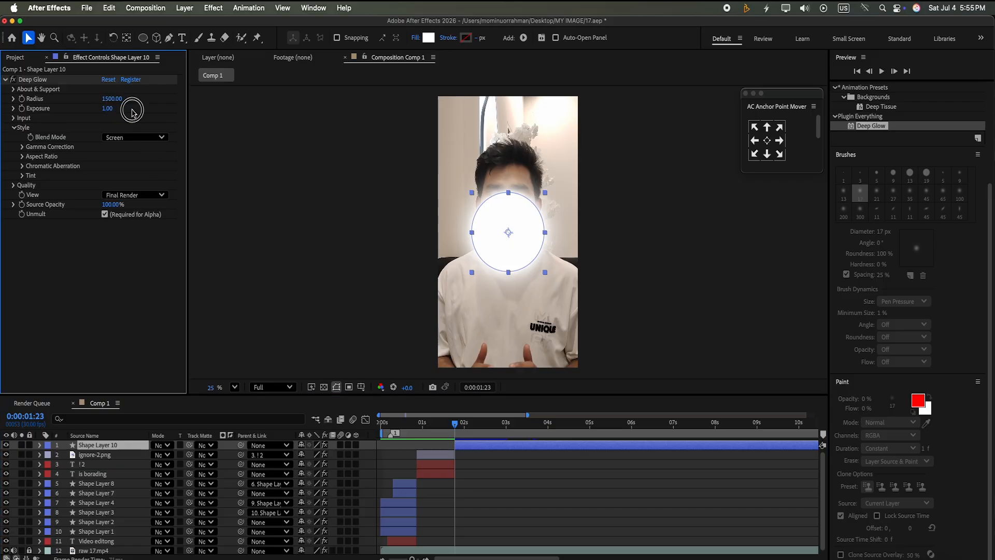
left_click(108, 109)
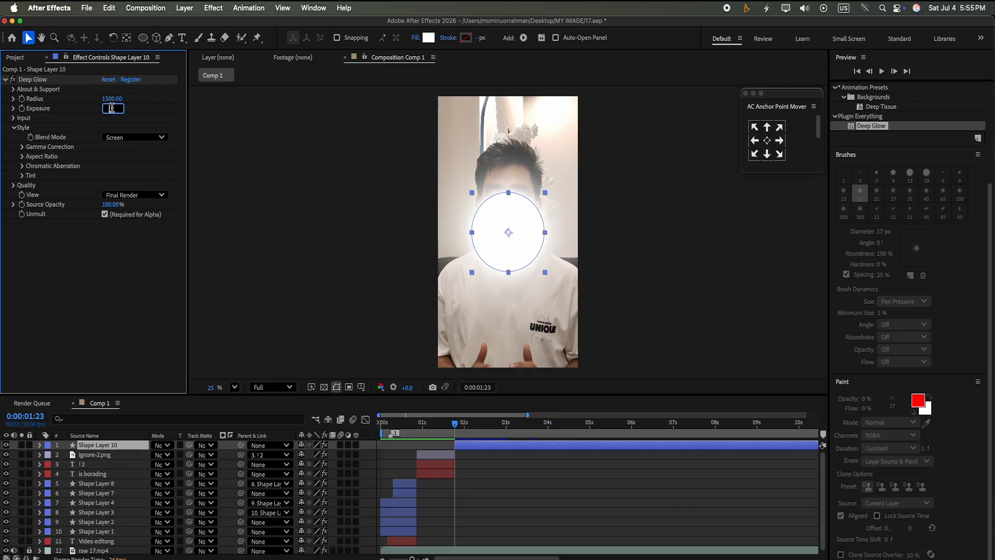
key("Return")
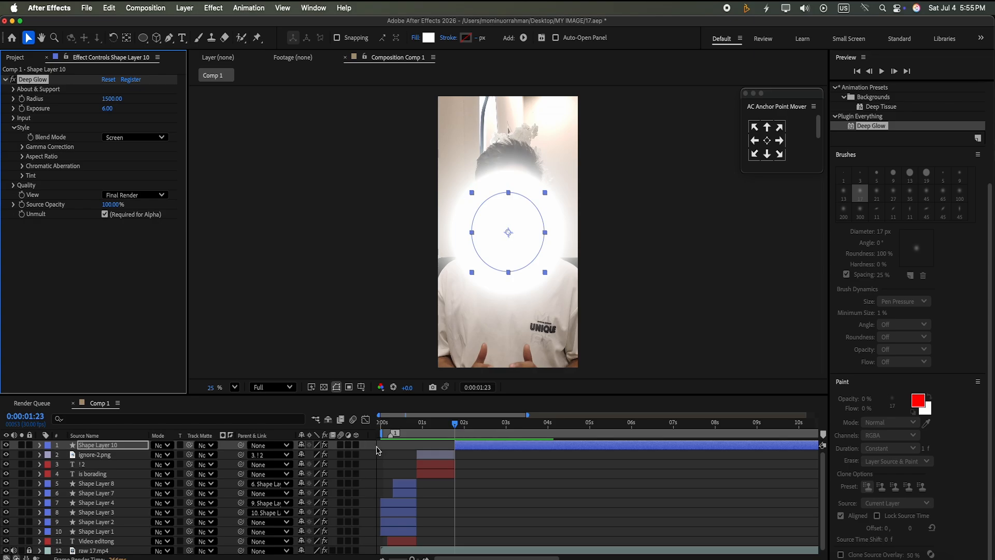
Step: Keyframe the circle at 0:00:01:23 with Scale 5% and Position about 1120, -88, just outside the frame's upper-right corner
left_click(40, 445)
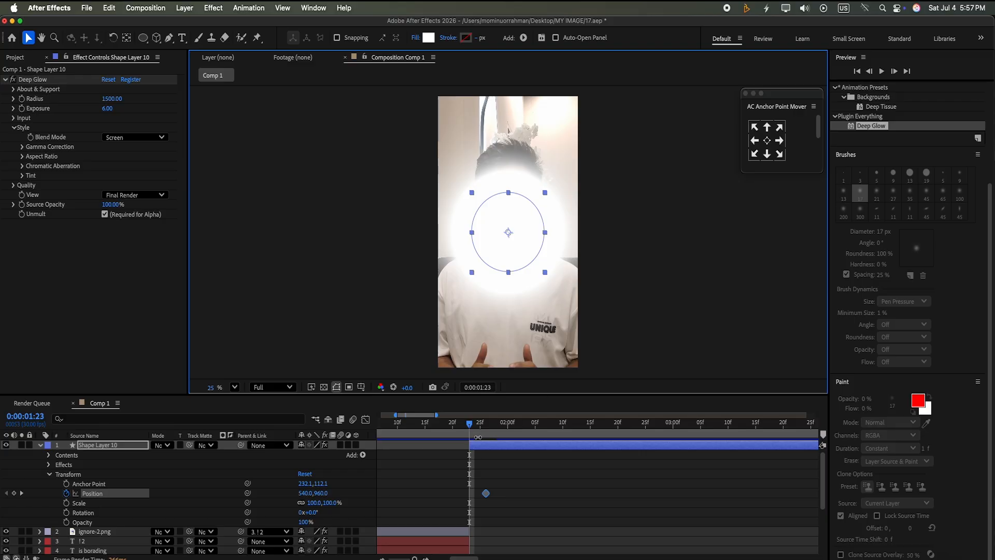
left_click(316, 504)
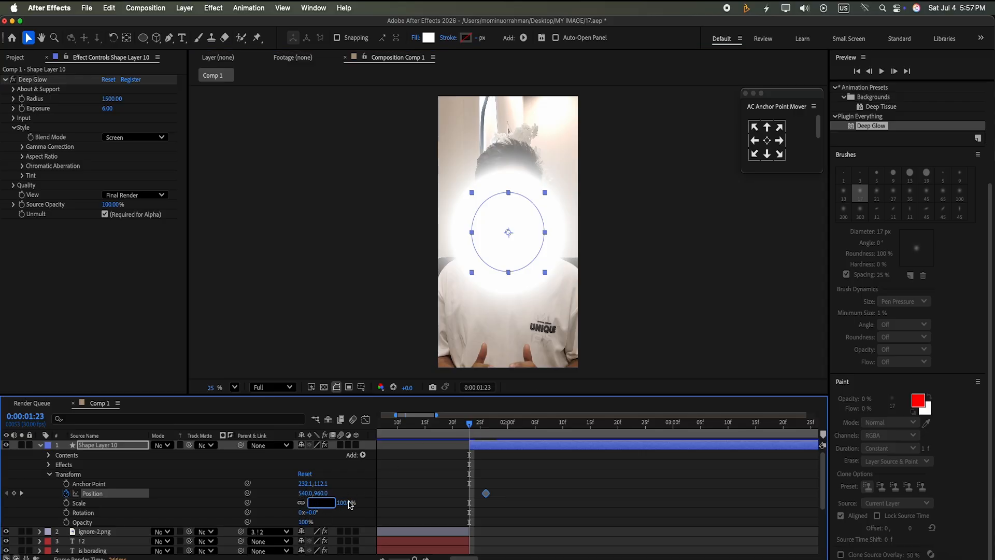
type("5")
key("Return")
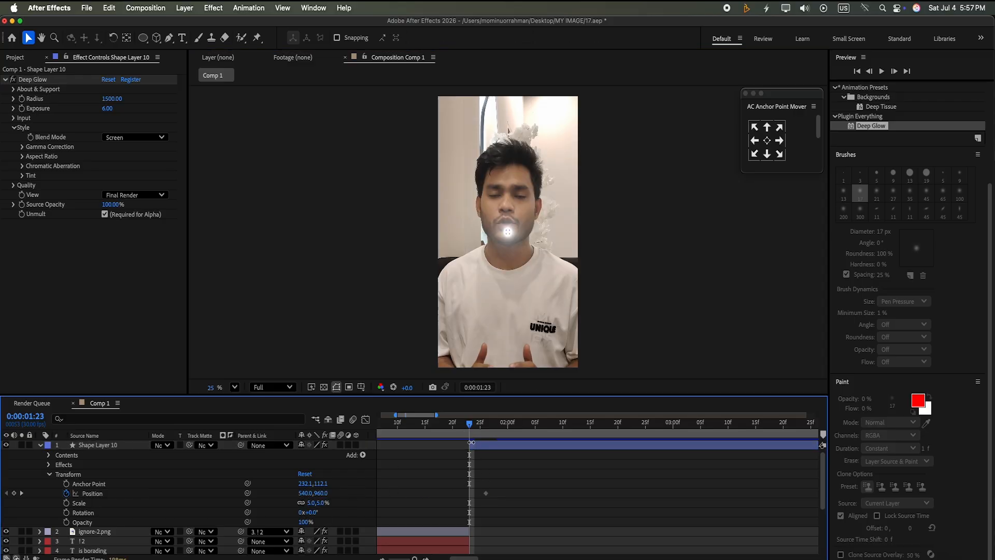
left_click(67, 503)
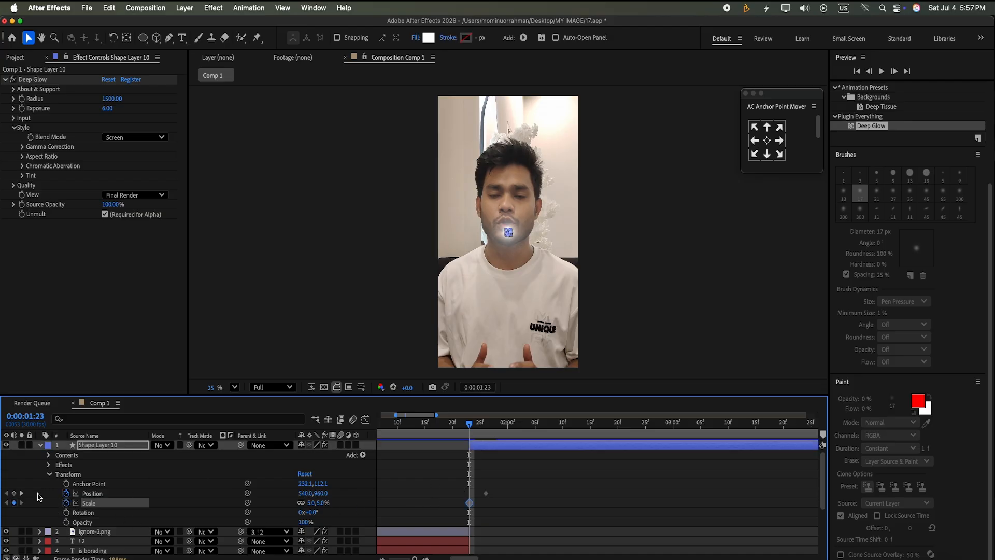
left_click(97, 494)
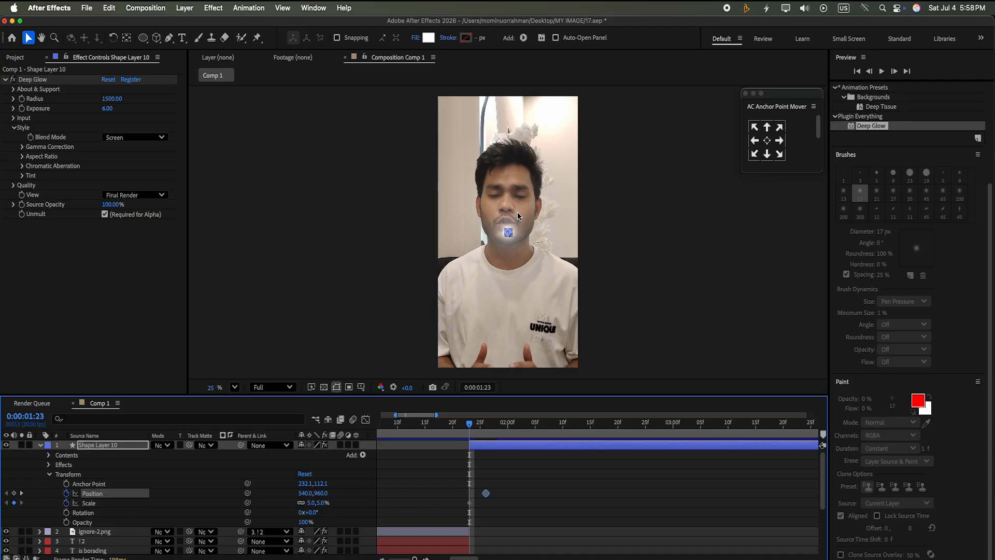
left_click_drag(508, 232, 586, 83)
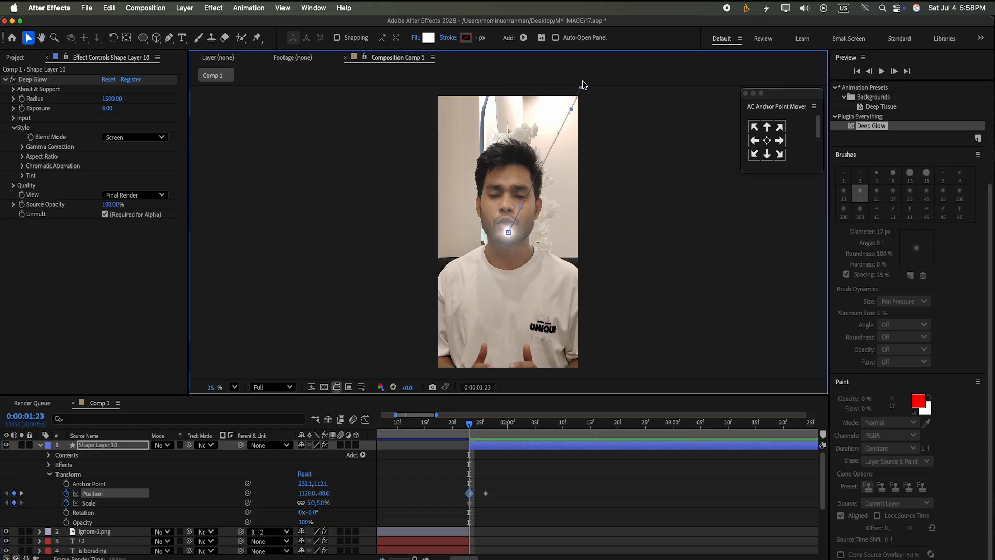
Step: Shape the circle's Position speed graph into a smooth central peak ending at 0:00:01:28, and preview the movement
left_click_drag(492, 490, 468, 496)
left_click(495, 487)
left_click(365, 419)
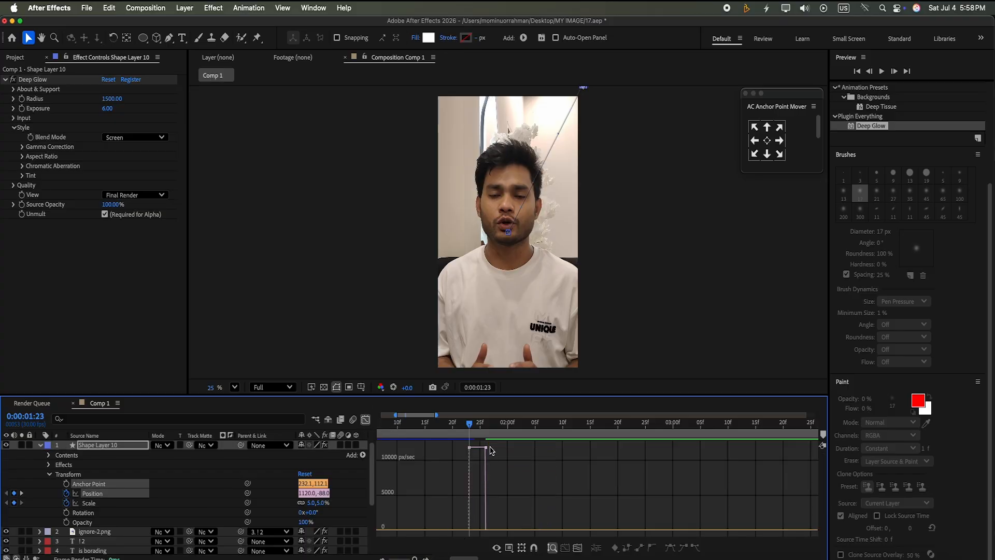
left_click_drag(485, 447, 480, 529)
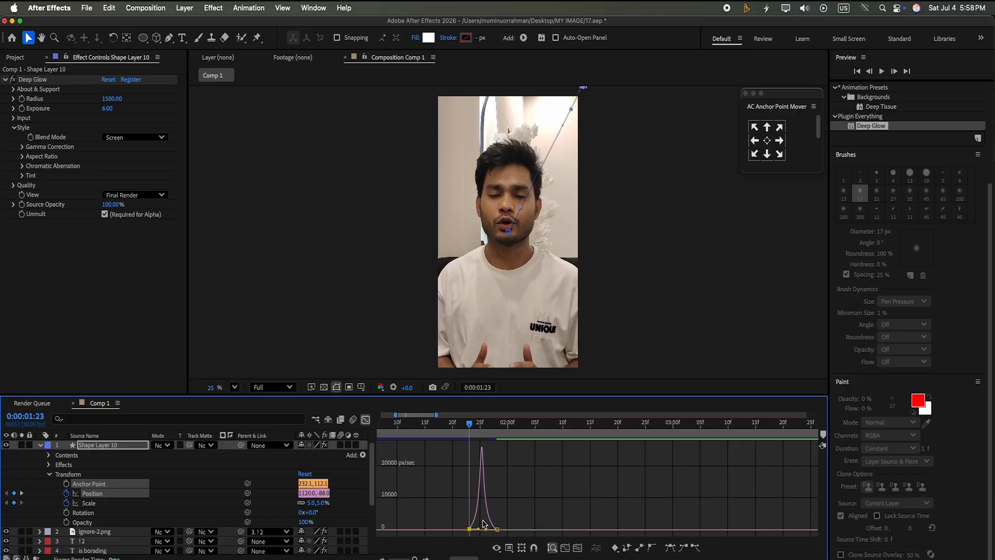
left_click(881, 71)
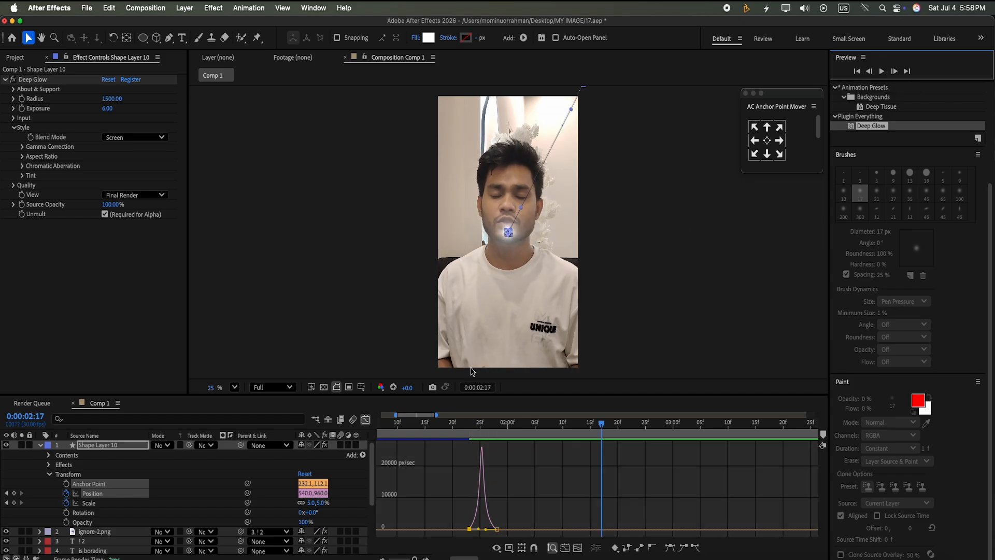
left_click(371, 421)
left_click(370, 420)
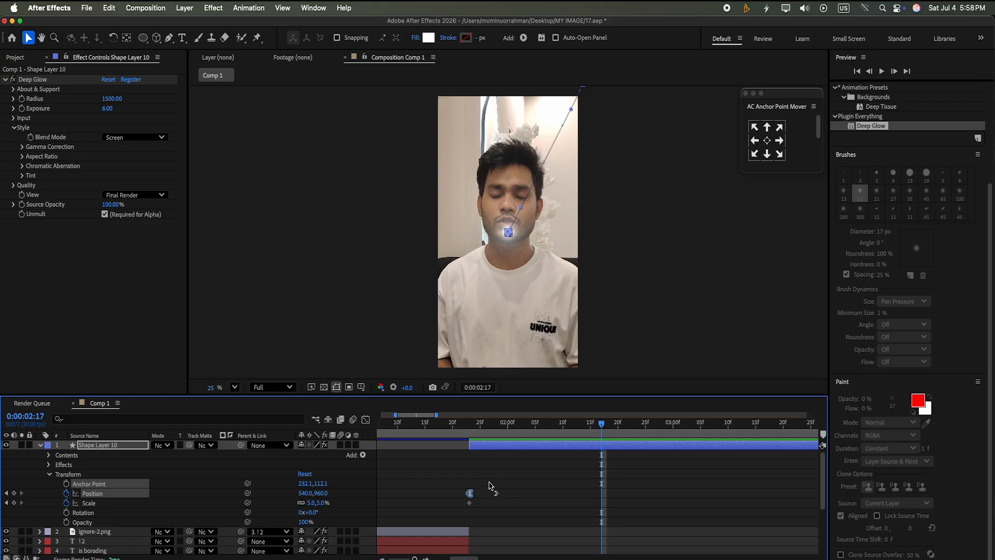
Step: Add a second Scale keyframe of 150% to the circle at 0:00:01:28
left_click_drag(601, 425, 496, 476)
left_click(535, 482)
left_click(314, 503)
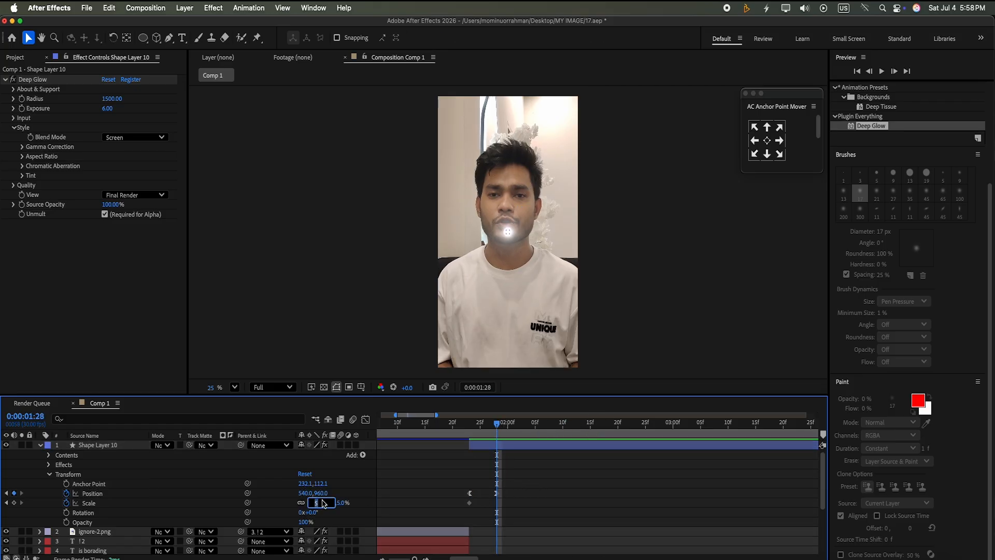
type("150")
key("Return")
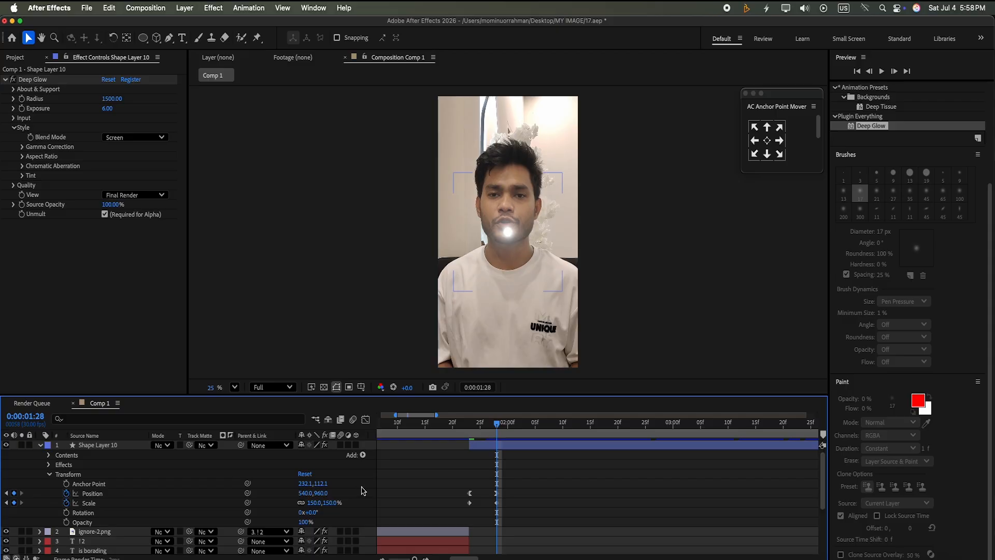
Step: Reduce the Scale keyframe at 0:00:01:28 to 15% and preview the circle's animation from 0:00:01:23
left_click(315, 503)
type("1")
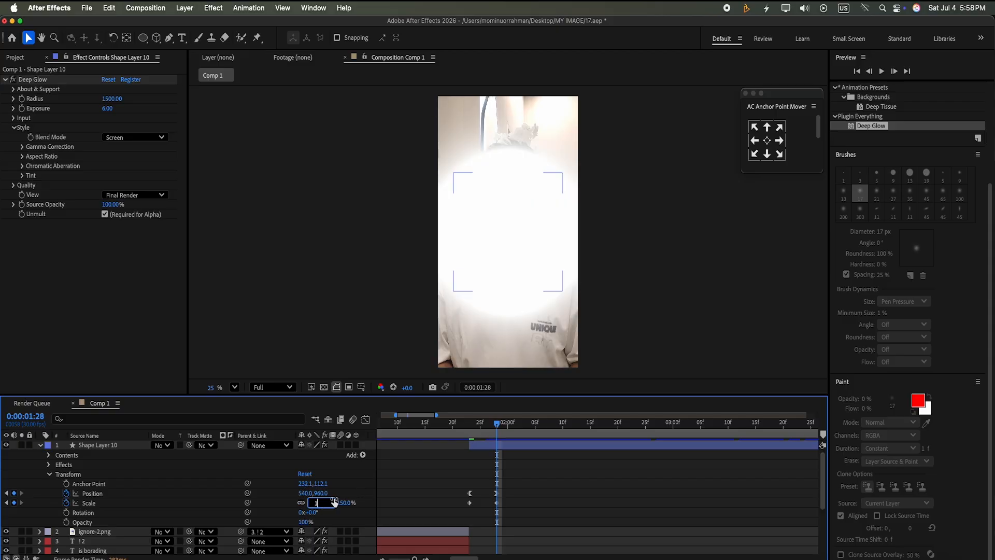
type("5")
key("Return")
left_click(475, 439)
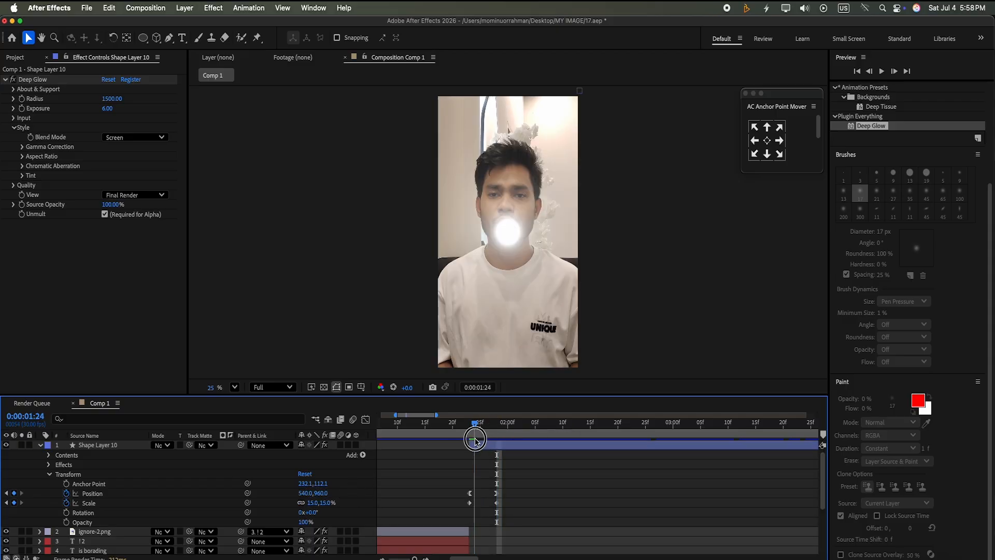
left_click_drag(475, 439, 469, 439)
left_click(881, 72)
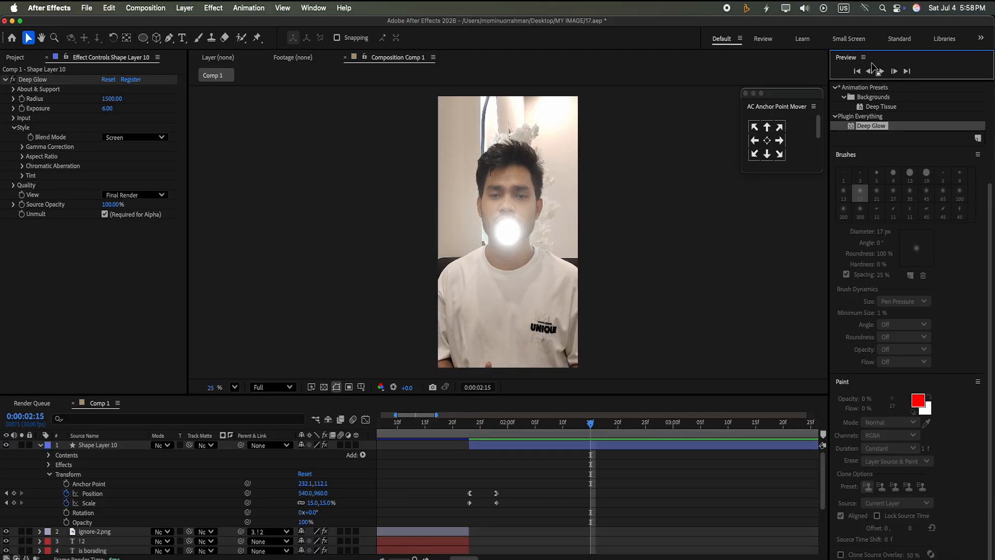
Step: Move the circle's ending Position and Scale keyframes to 0:00:02:00 and preview the animation from 0:00:01:23
left_click_drag(591, 425, 507, 498)
left_click(532, 496)
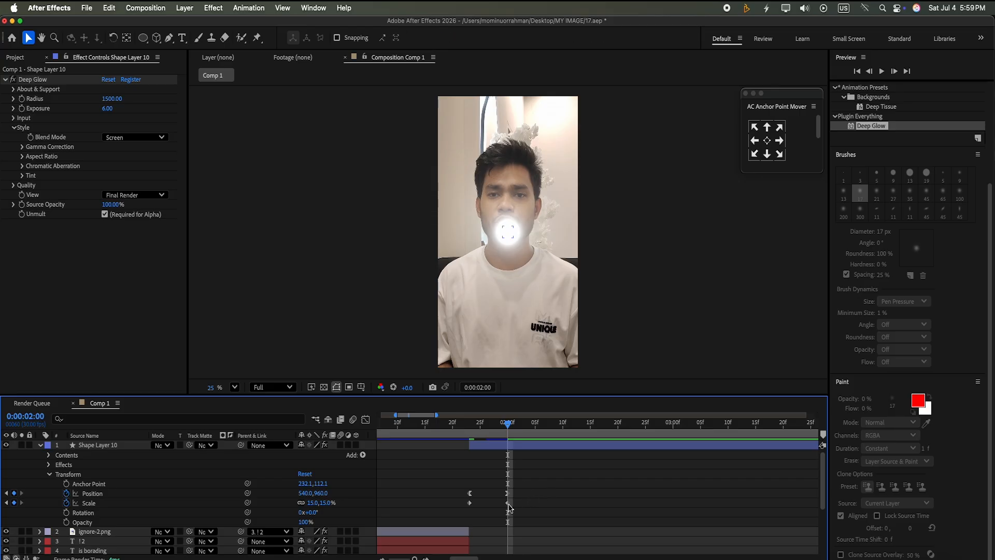
left_click(508, 502)
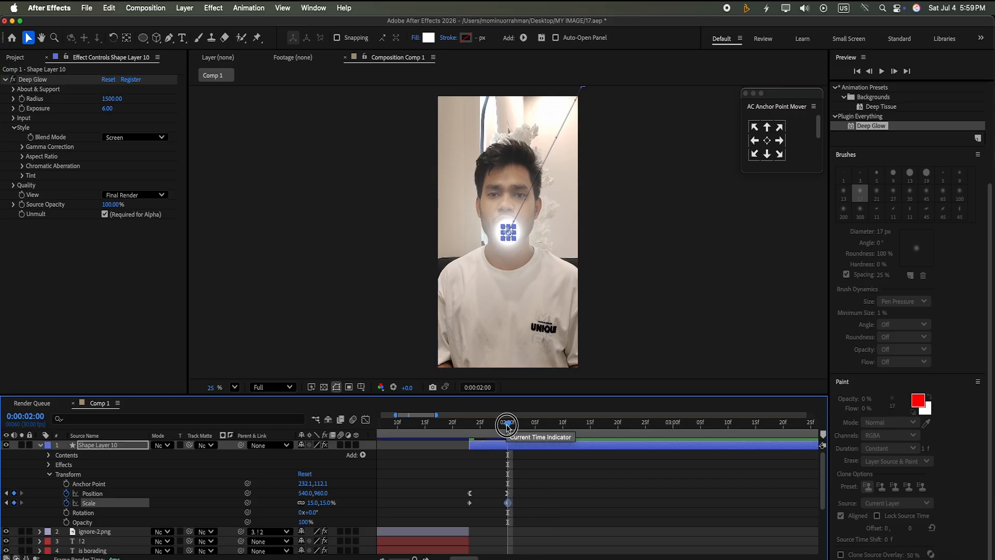
left_click_drag(507, 423, 470, 424)
left_click(881, 71)
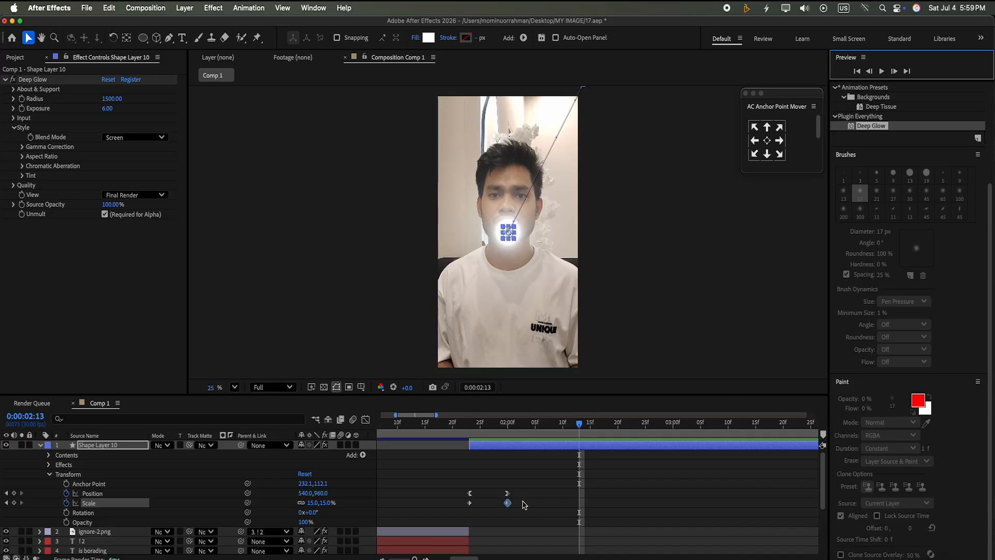
Step: Add a Scale keyframe at 0:00:02:05 that enlarges the glowing circle until it covers the whole frame
left_click_drag(579, 420, 534, 423)
left_click(470, 494)
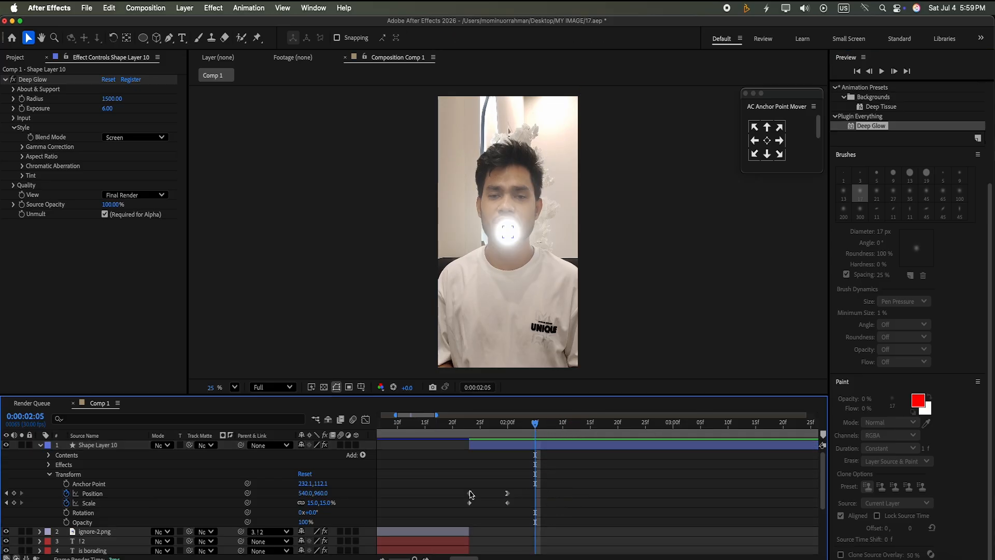
left_click_drag(325, 504, 337, 281)
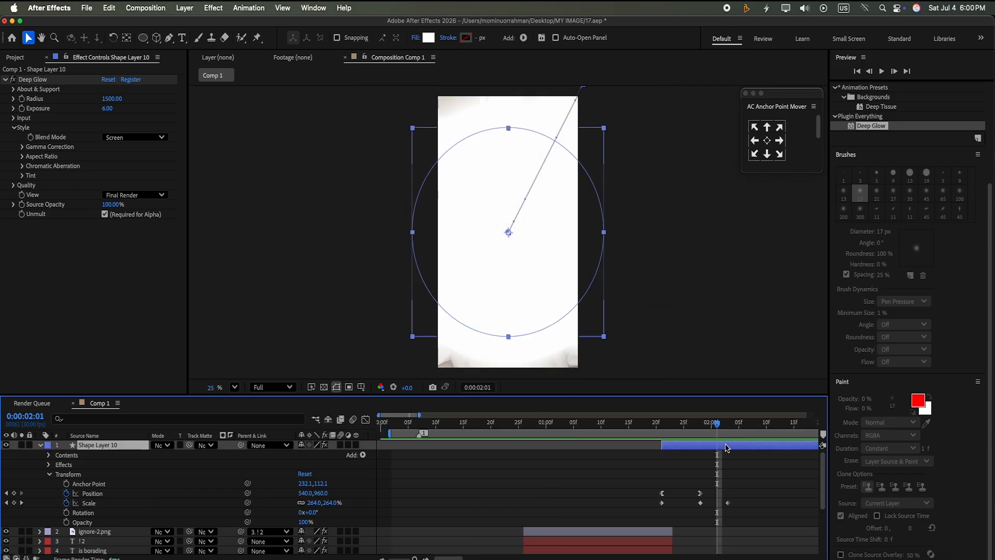
Step: Split the circle layer at 0:00:02:01, delete the part after the cut and collapse the layer's properties
key("super+shift+d")
key("Delete")
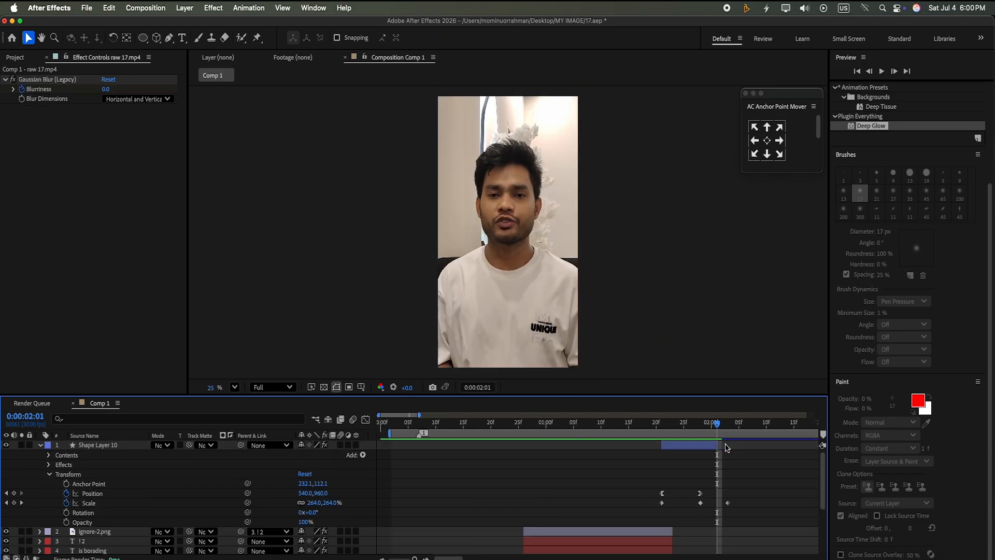
left_click(40, 445)
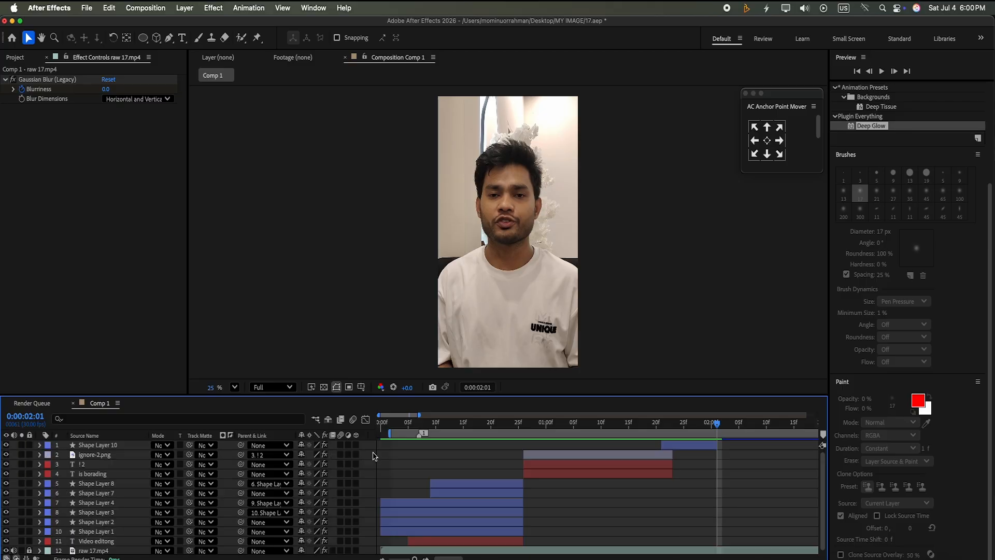
Step: Create a 1080 × 1920 px pale blue solid, split it at 0:00:02:01 and delete the part before the cut
right_click(373, 411)
mouse_move(436, 416)
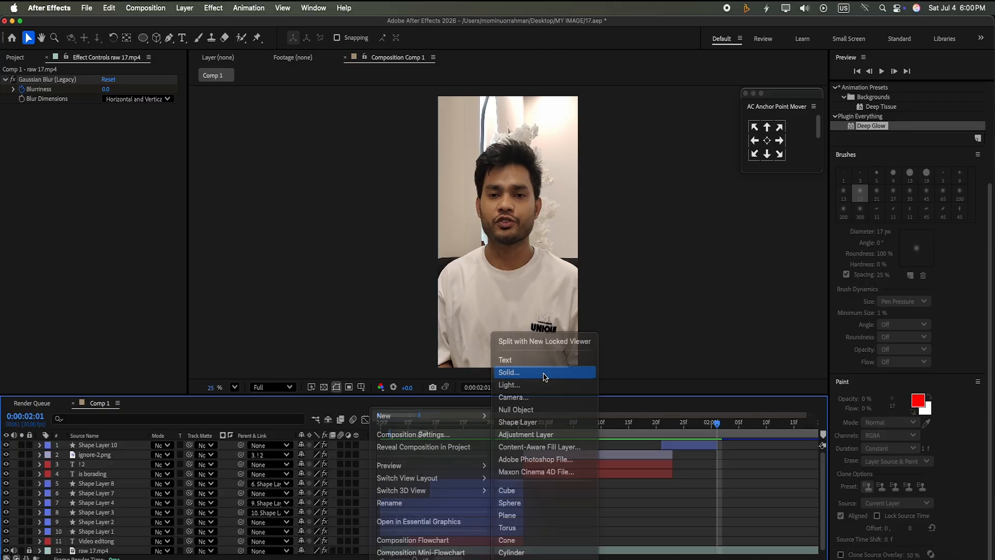
left_click(544, 373)
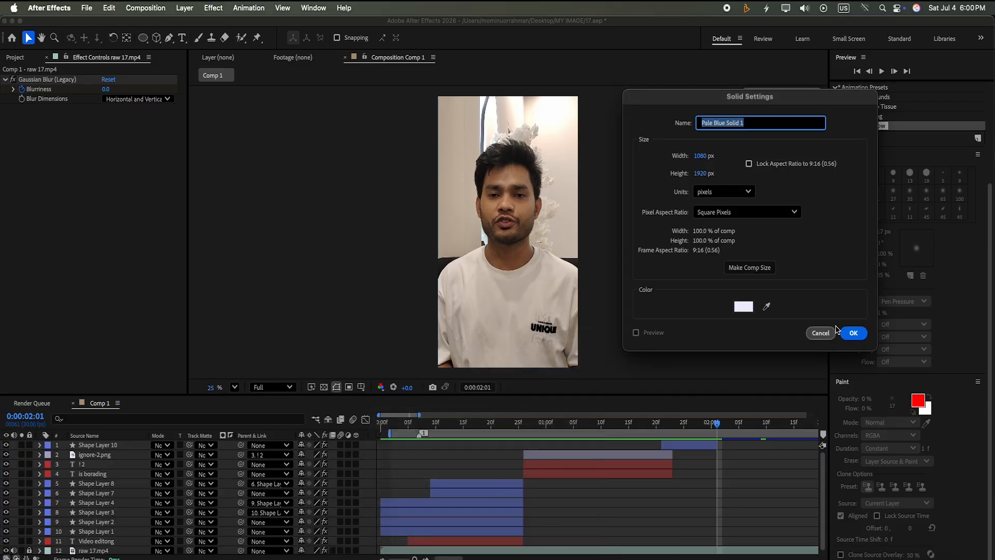
left_click(853, 333)
key("super+shift+d")
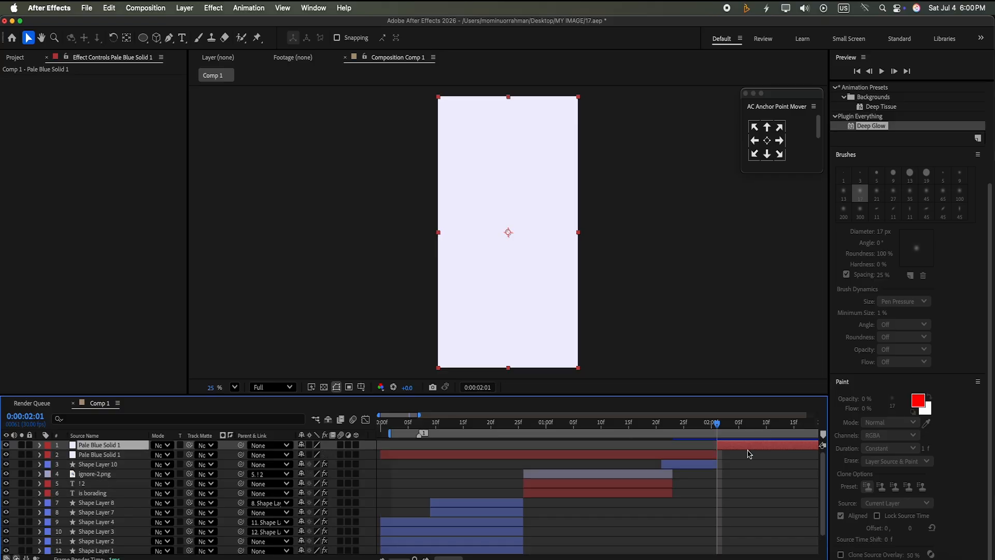
left_click(673, 454)
key("Delete")
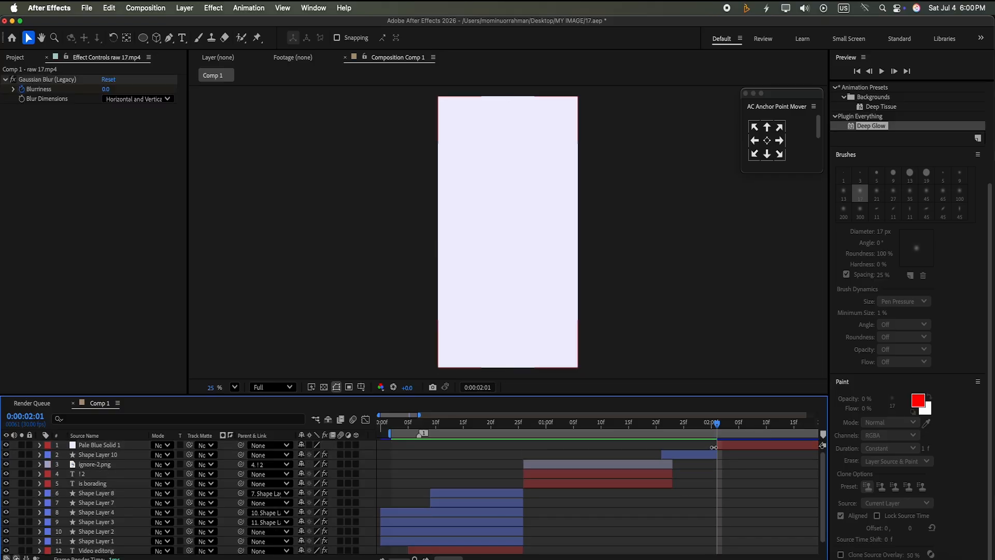
Step: Place the pale blue solid below Shape Layer 10 and move its start to 0:00:01:29
left_click_drag(158, 444, 163, 457)
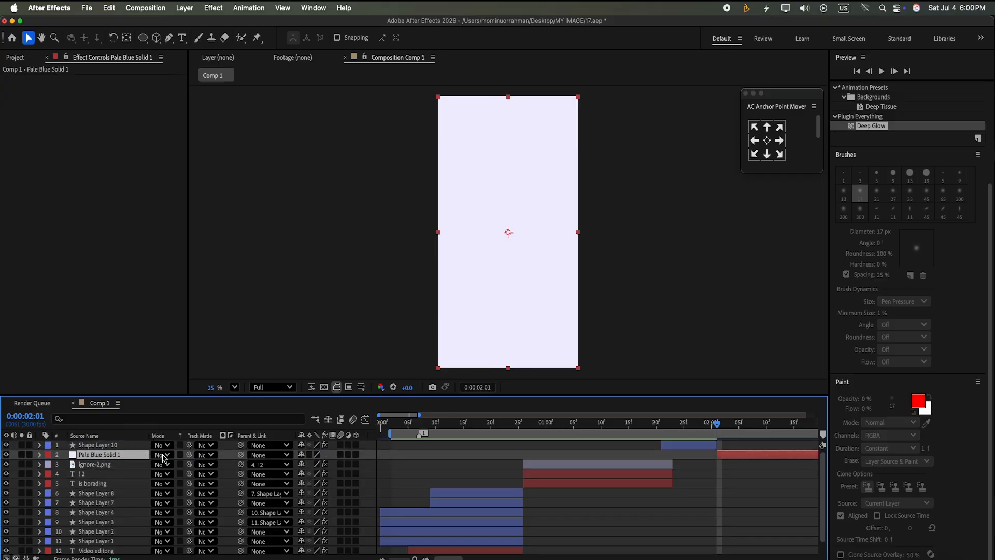
left_click_drag(720, 455, 711, 431)
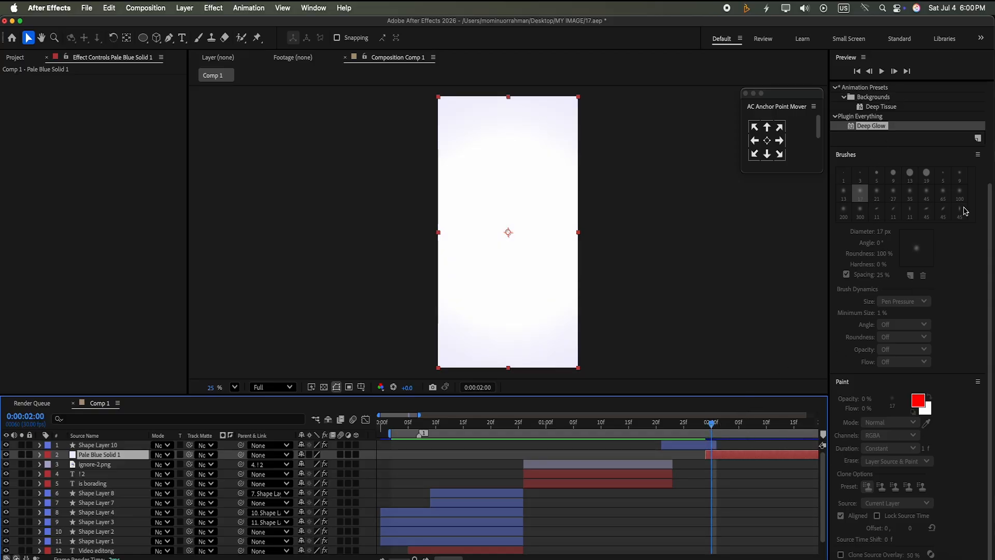
Step: Copy the 4-Color Gradient effect from the "is borading" title onto the pale blue solid
scroll(948, 187, "up", 5)
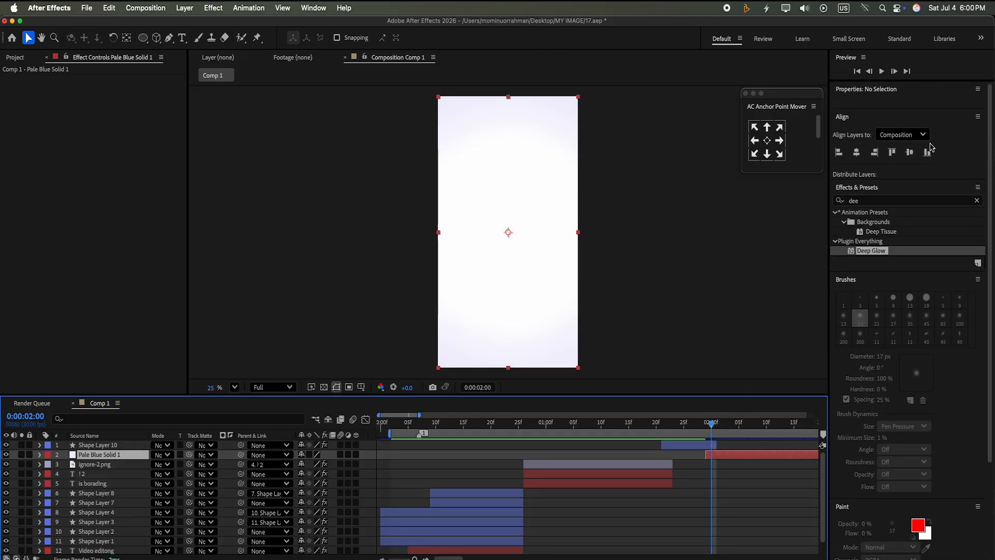
left_click(977, 201)
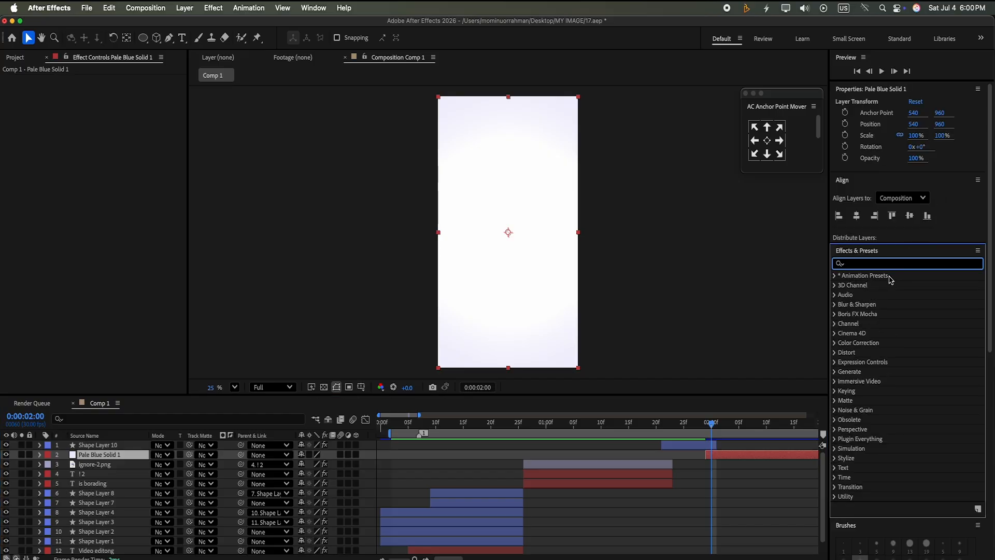
left_click(556, 483)
left_click_drag(709, 422, 590, 422)
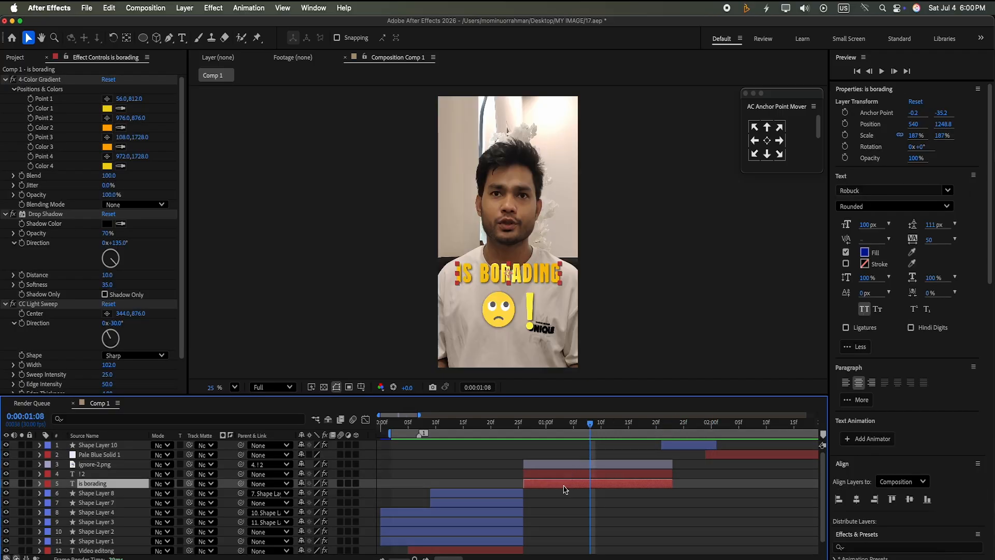
left_click(75, 80)
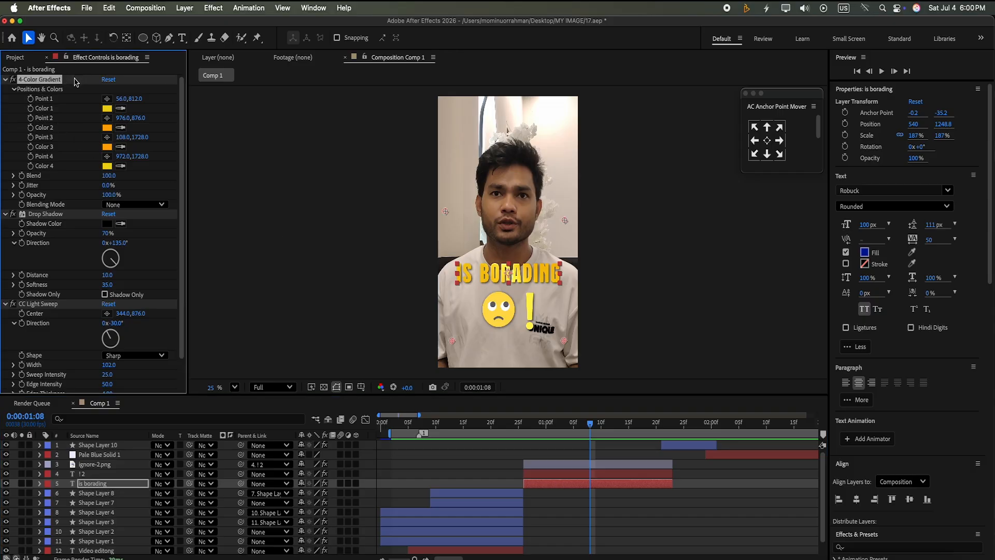
left_click_drag(594, 421, 716, 422)
left_click(736, 454)
key("super+v")
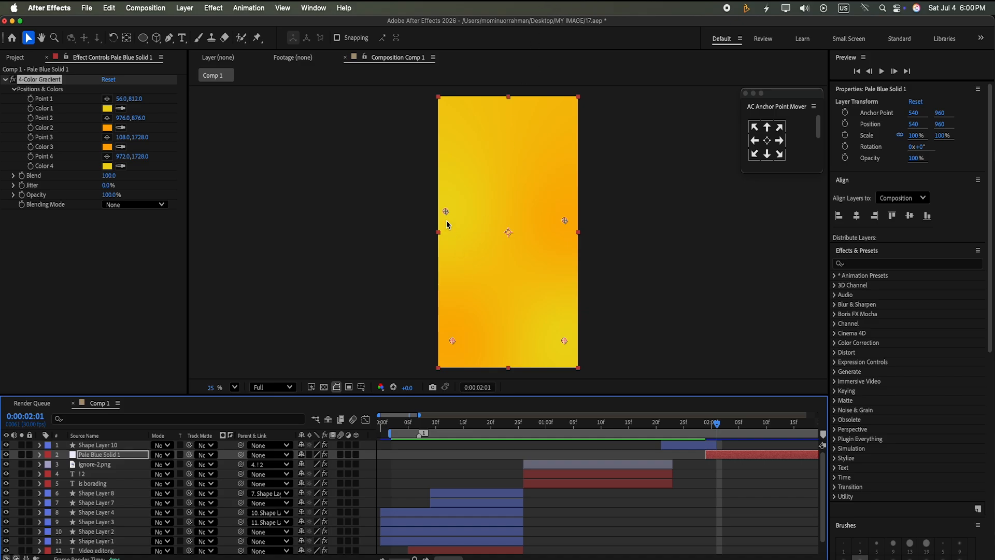
Step: Spread the gradient's four points outside the frame: about -68,-108, 1496,-236, -648,2156 and 1224,2036
left_click_drag(445, 211, 430, 86)
left_click_drag(564, 222, 597, 92)
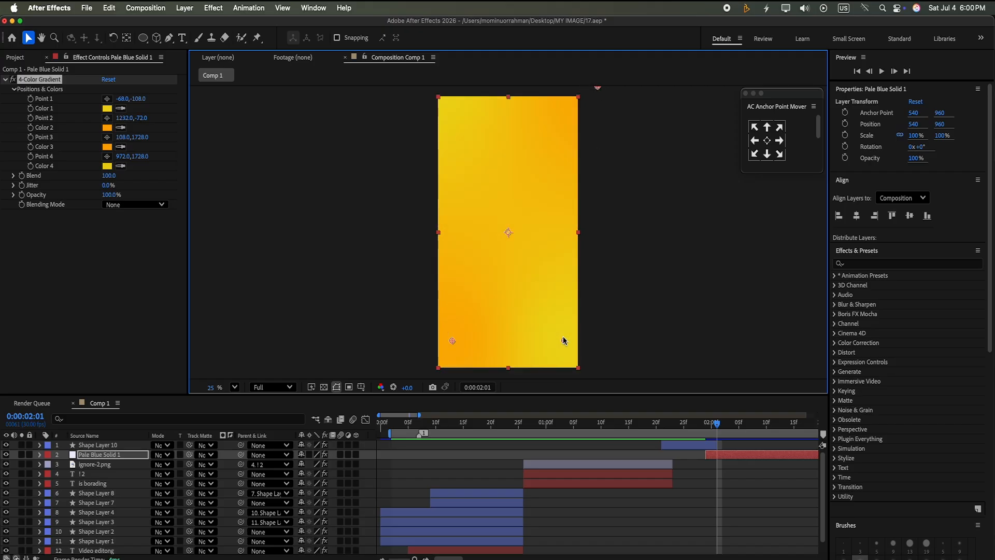
left_click_drag(564, 341, 597, 384)
left_click_drag(454, 344, 355, 402)
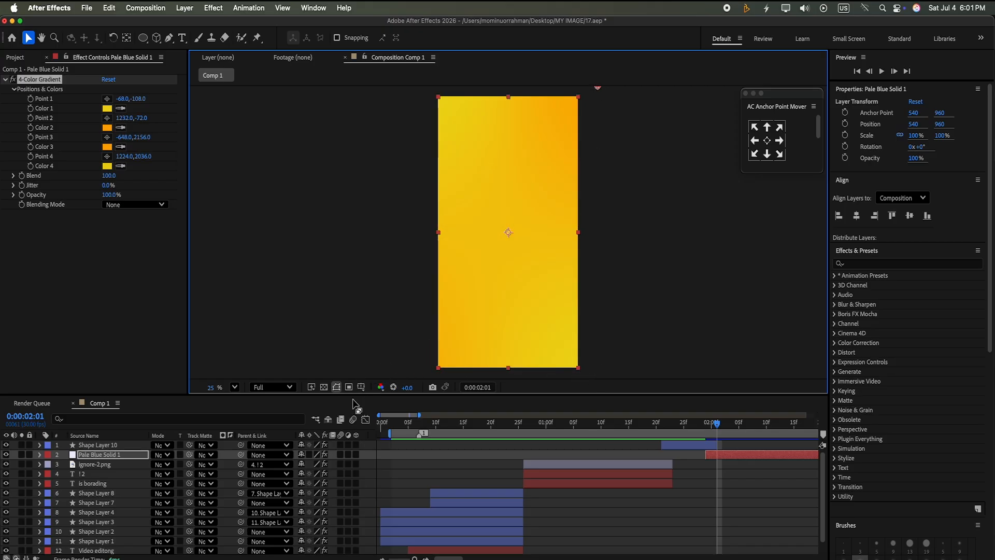
left_click_drag(597, 87, 631, 65)
Step: Preview the composition from the beginning, then replay the circle's transition into the gradient background
left_click(724, 442)
key("Home")
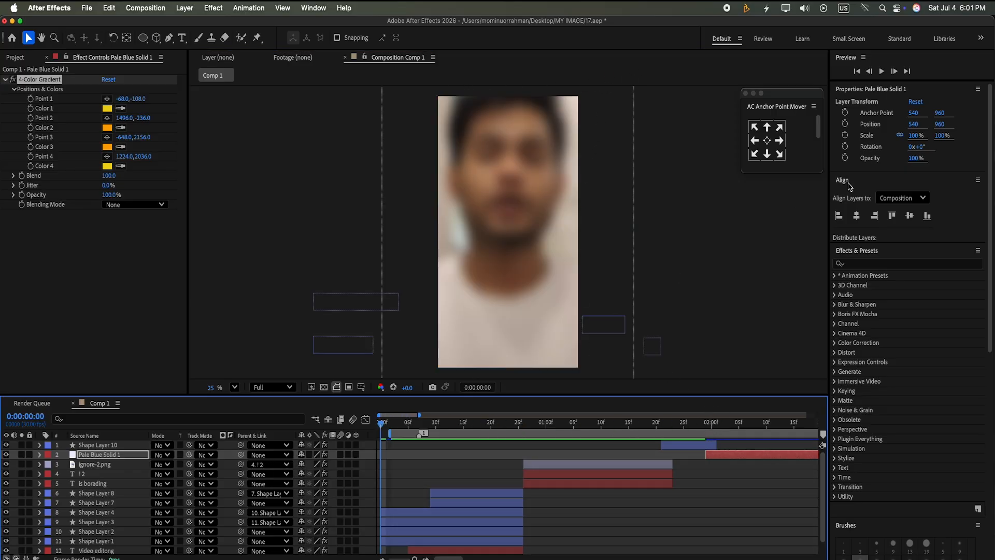
left_click(881, 71)
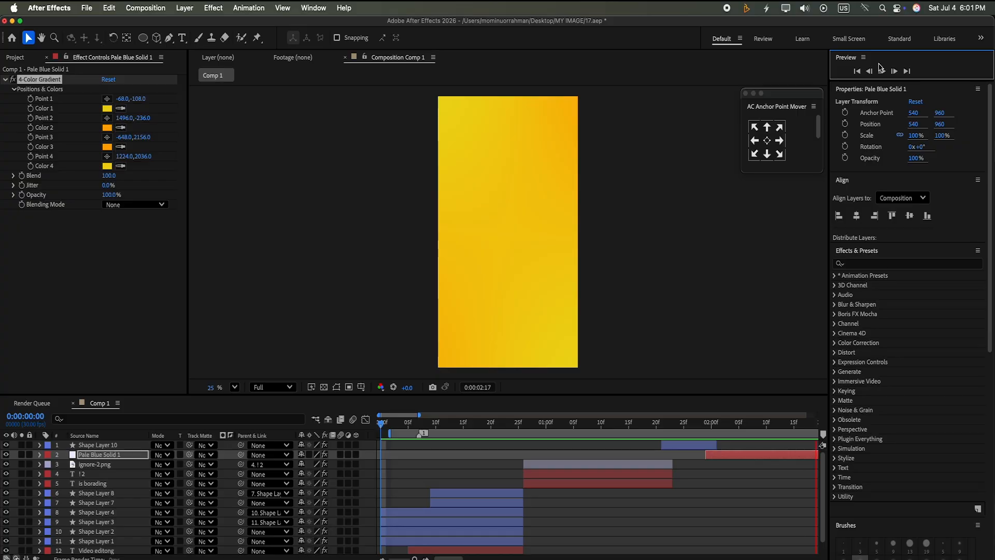
left_click(881, 71)
left_click_drag(414, 558, 411, 558)
left_click_drag(547, 420, 456, 444)
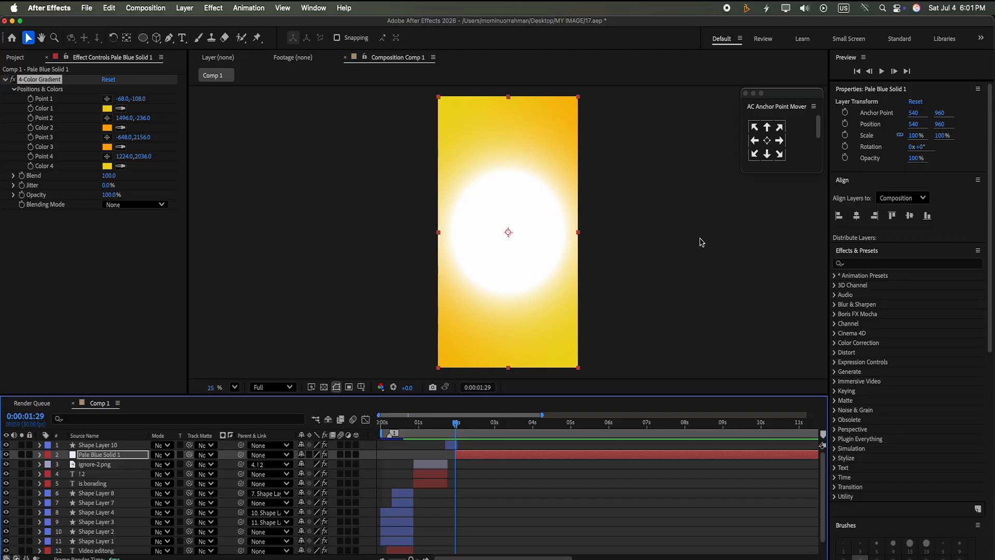
left_click(881, 72)
left_click_drag(479, 421, 441, 431)
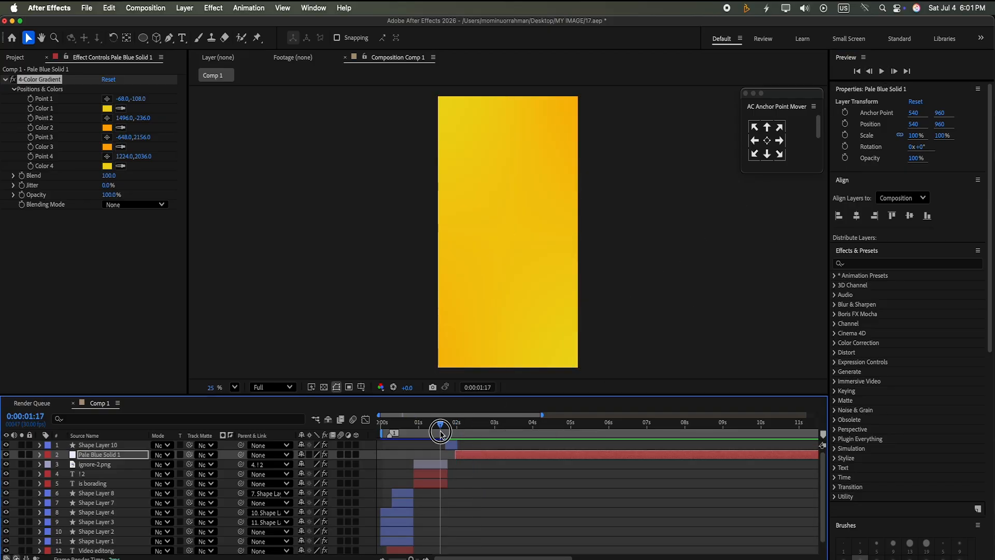
left_click(881, 72)
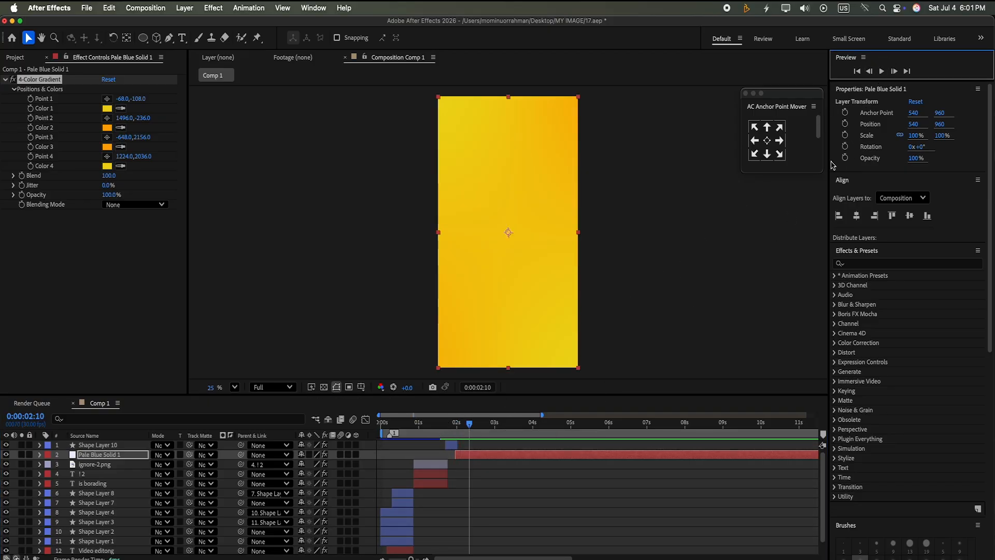
Step: Move the start of the gradient solid slightly later and replay the transition from the circle
left_click_drag(462, 456, 445, 424)
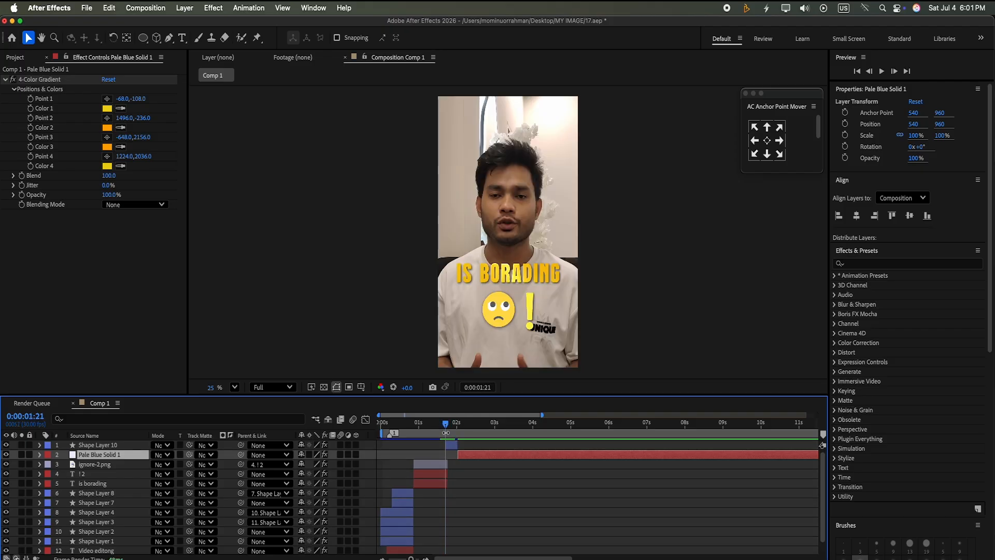
left_click(881, 71)
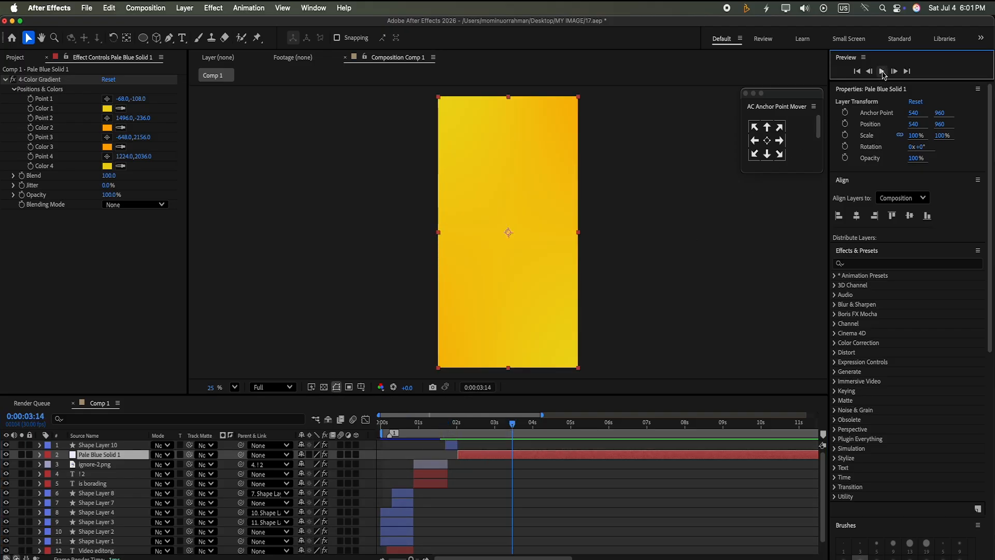
left_click(881, 72)
left_click(882, 72)
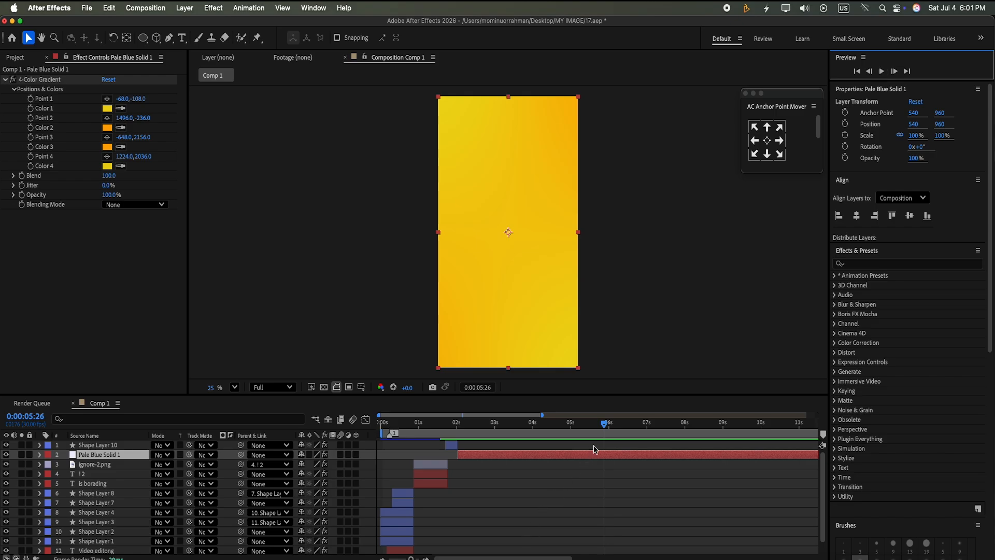
left_click_drag(608, 422, 441, 422)
left_click(882, 71)
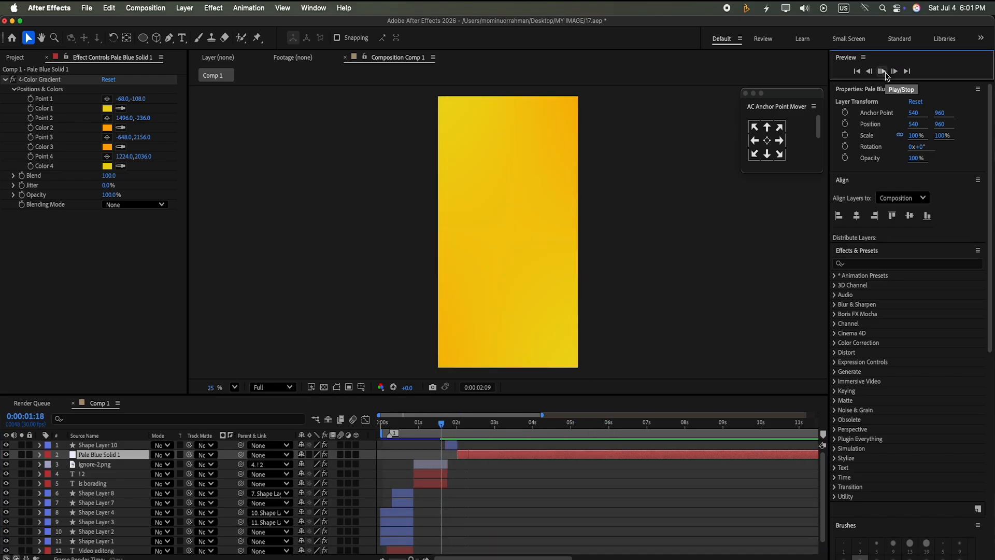
left_click(884, 73)
Step: Duplicate the "is borading" title layer and move the copy to the top of the layer stack
left_click_drag(483, 425, 426, 423)
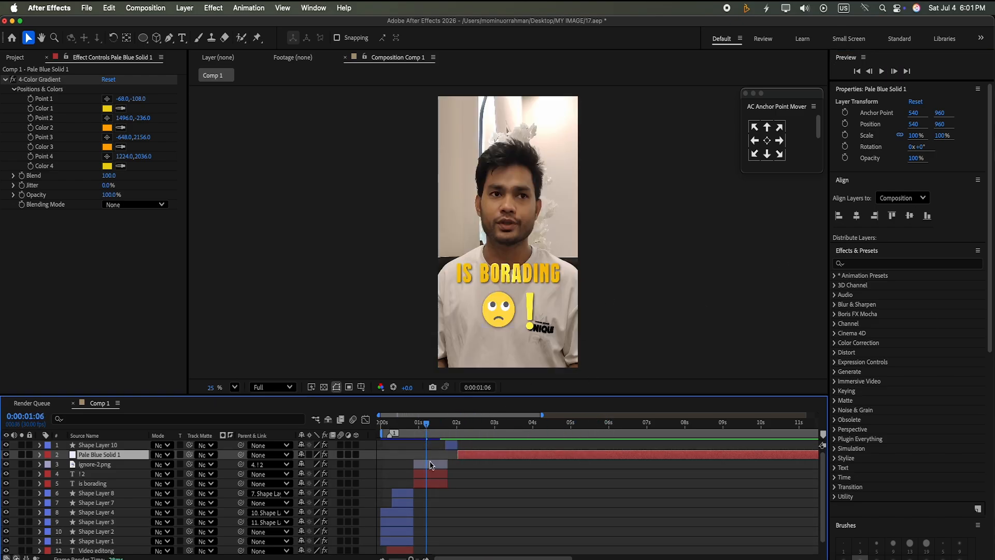
left_click(430, 465)
left_click(432, 474)
left_click(427, 483)
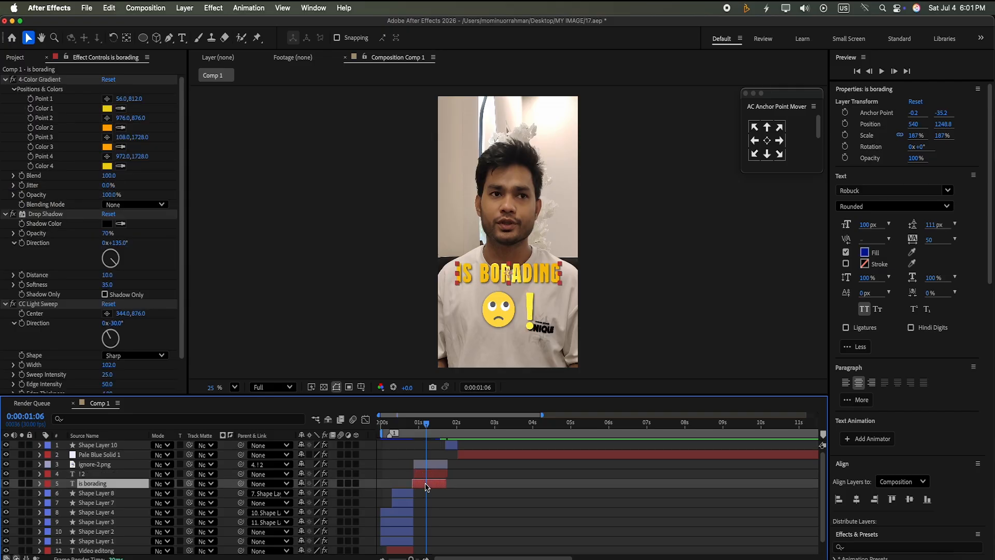
key("ctrl+d")
left_click_drag(143, 487, 145, 440)
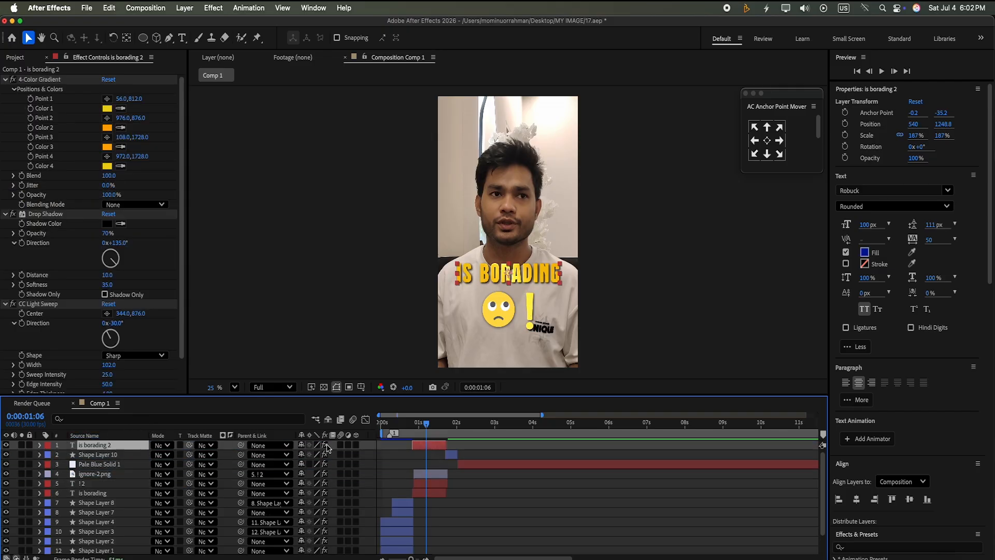
Step: Shift the copied title in time so it begins with the gradient background, and preview up to 0:00:02:15
left_click_drag(426, 448, 467, 454)
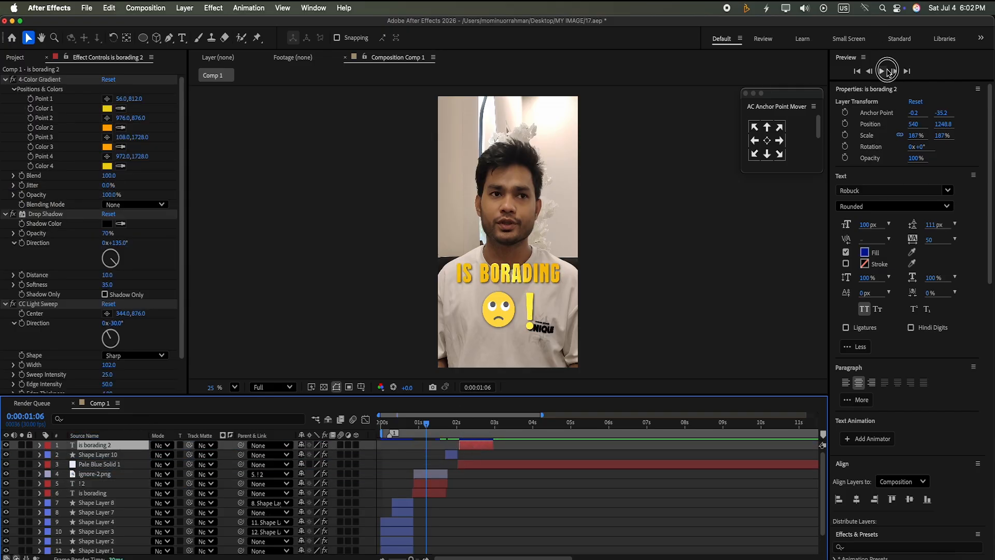
left_click(889, 71)
left_click(889, 71)
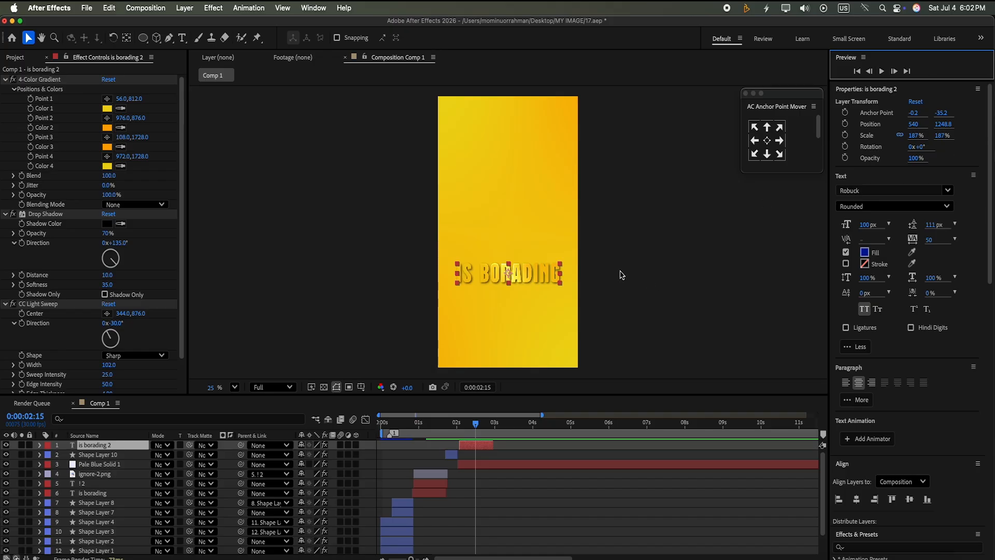
Step: Replace the text of the copied "is borading" title over the gradient with "this is the"
left_click(182, 38)
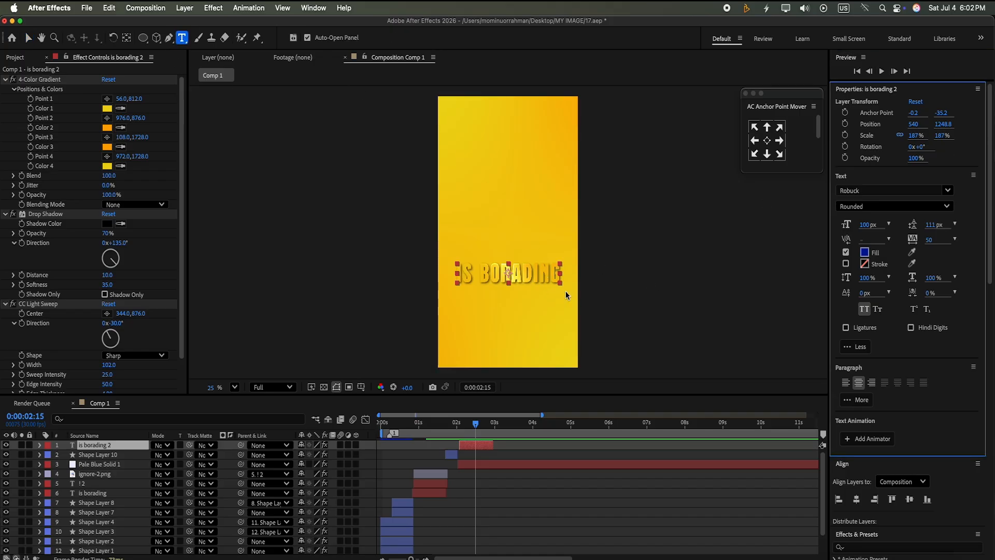
left_click(556, 271)
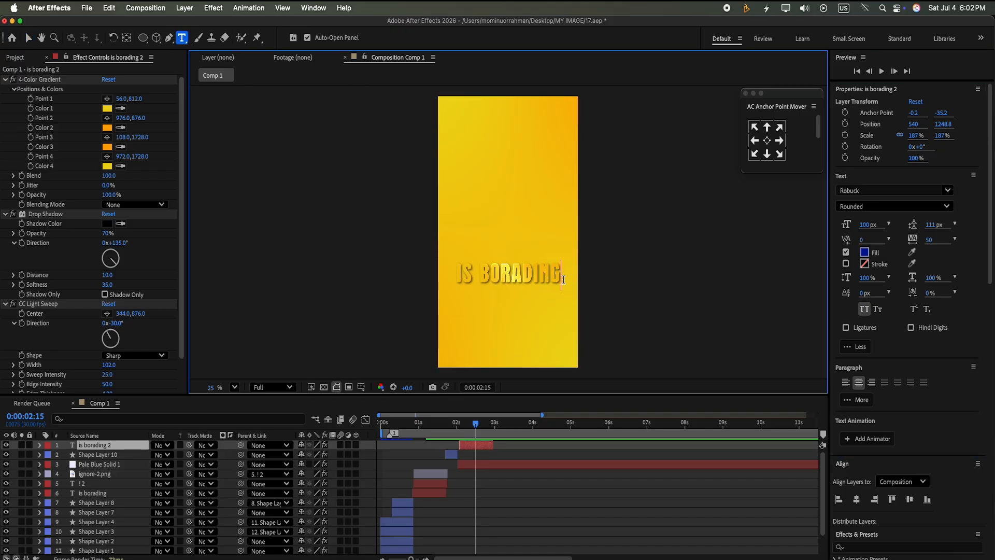
key("BackSpace")
key("BackSpace")
key("BackSpace")
key("BackSpace")
key("BackSpace")
key("BackSpace")
key("BackSpace")
key("BackSpace")
key("BackSpace")
key("BackSpace")
key("BackSpace")
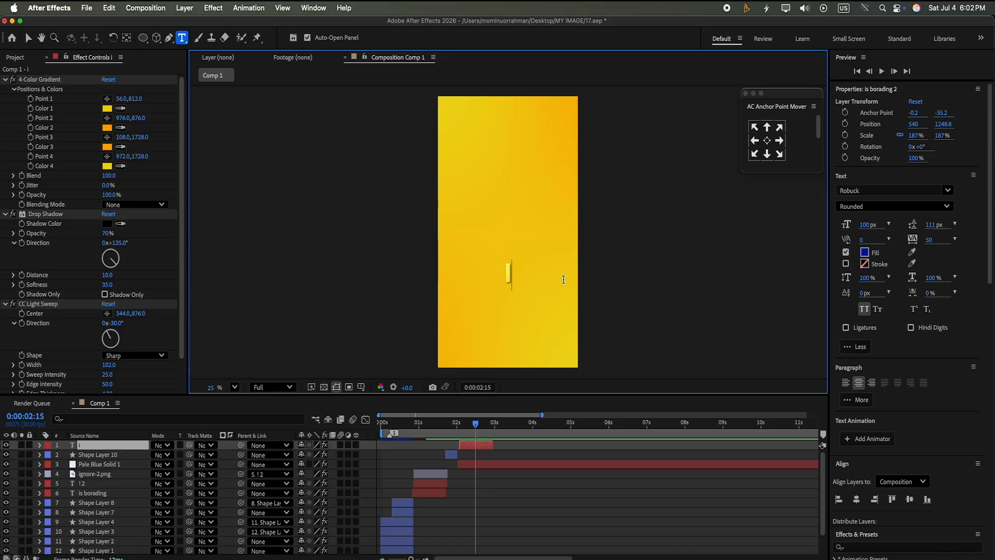
type("this ")
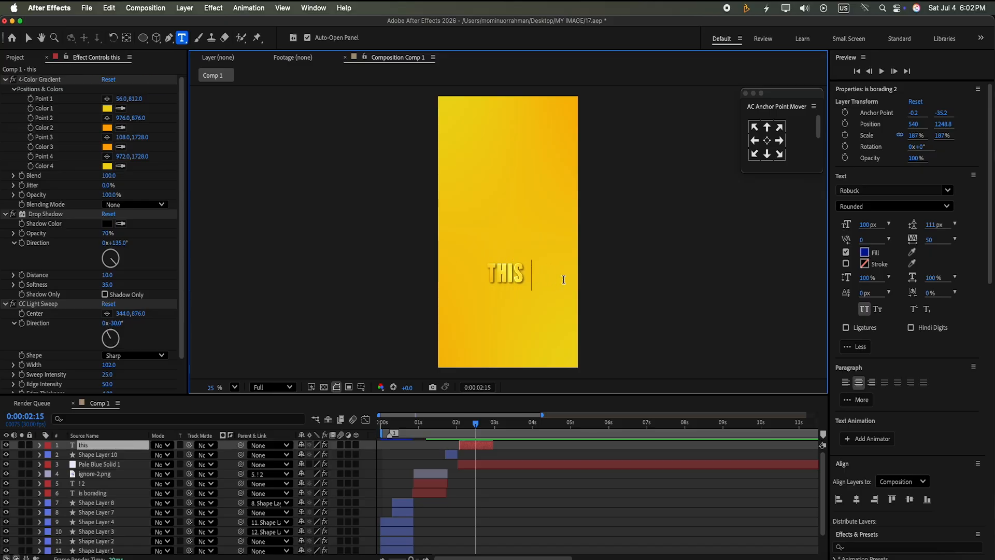
type("is the")
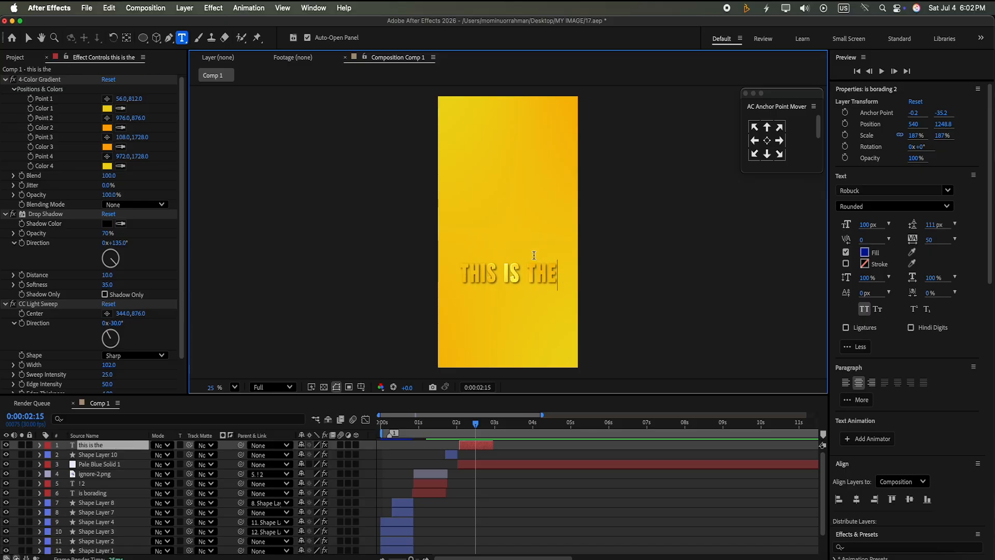
Step: Set all four colors of the title's 4-Color Gradient effect to white, sampling the first one for the rest
left_click(107, 109)
left_click(12, 197)
left_click(240, 202)
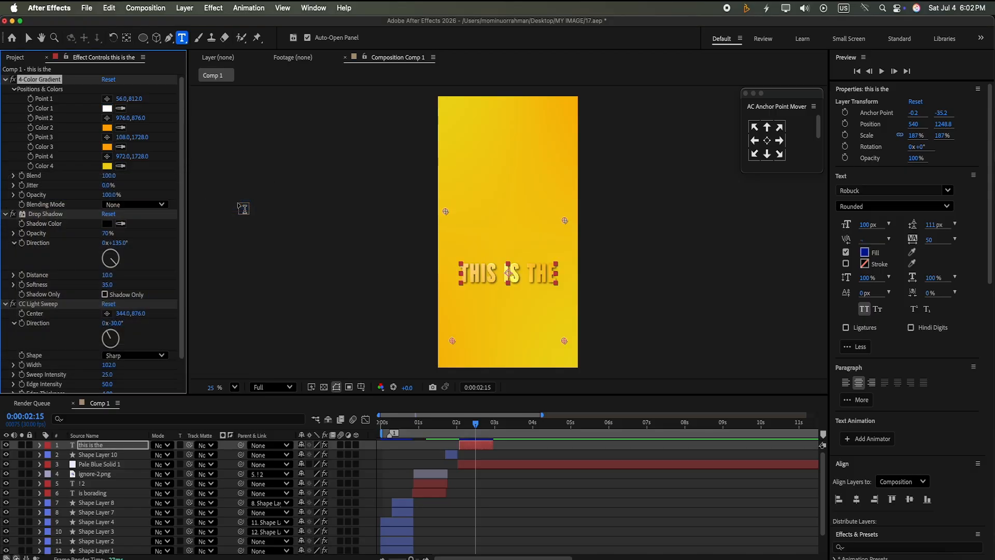
left_click(122, 128)
left_click(107, 108)
left_click(122, 147)
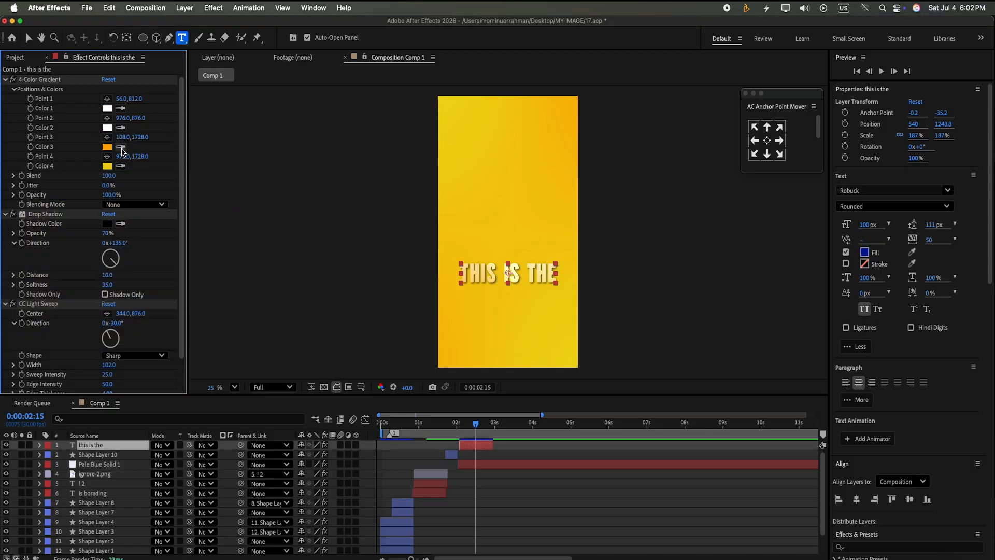
left_click(121, 147)
left_click(108, 109)
left_click(121, 166)
left_click(106, 109)
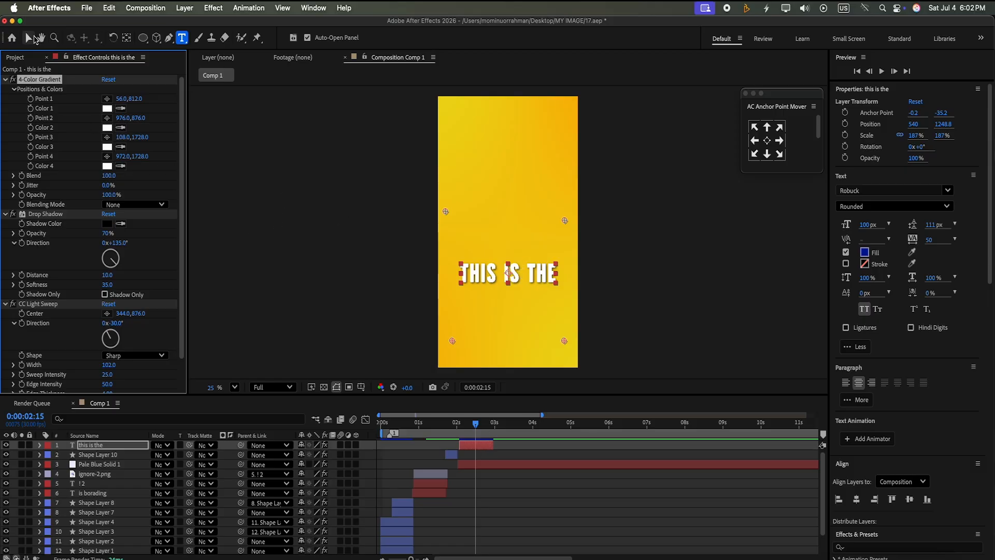
Step: Move the "this is the" title to the upper part of the frame and give its text a white fill with All Caps off
left_click(28, 38)
left_click_drag(511, 282, 514, 186)
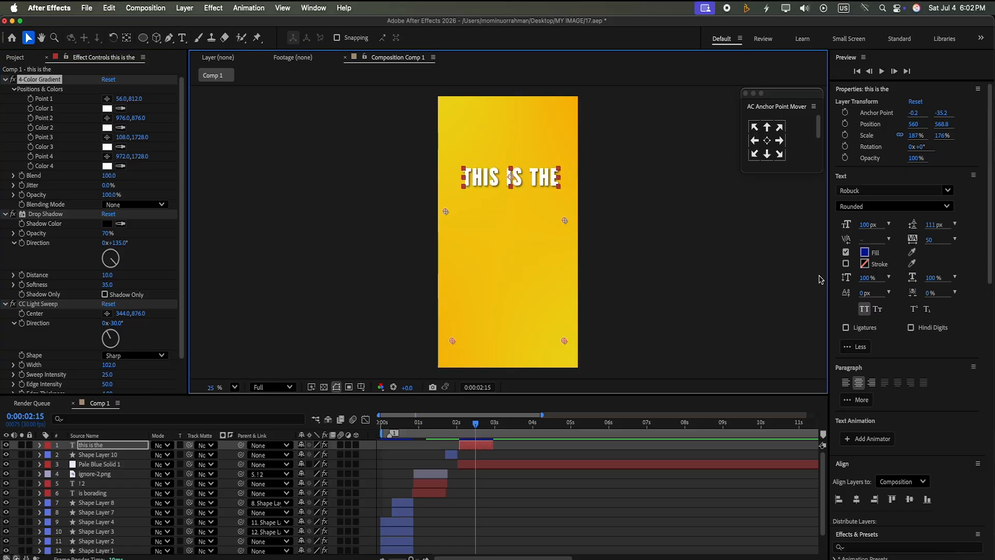
left_click(864, 252)
left_click_drag(66, 205, 18, 204)
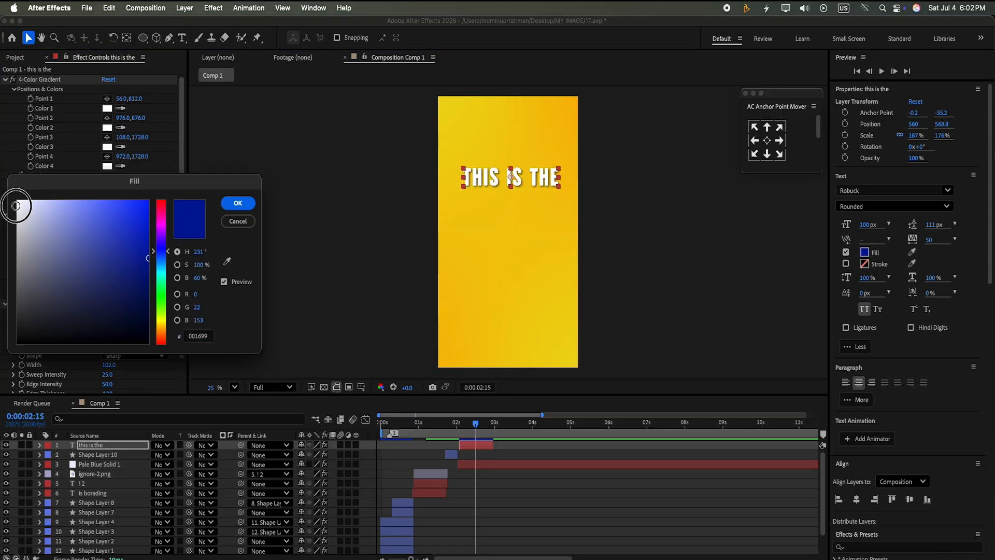
left_click(231, 205)
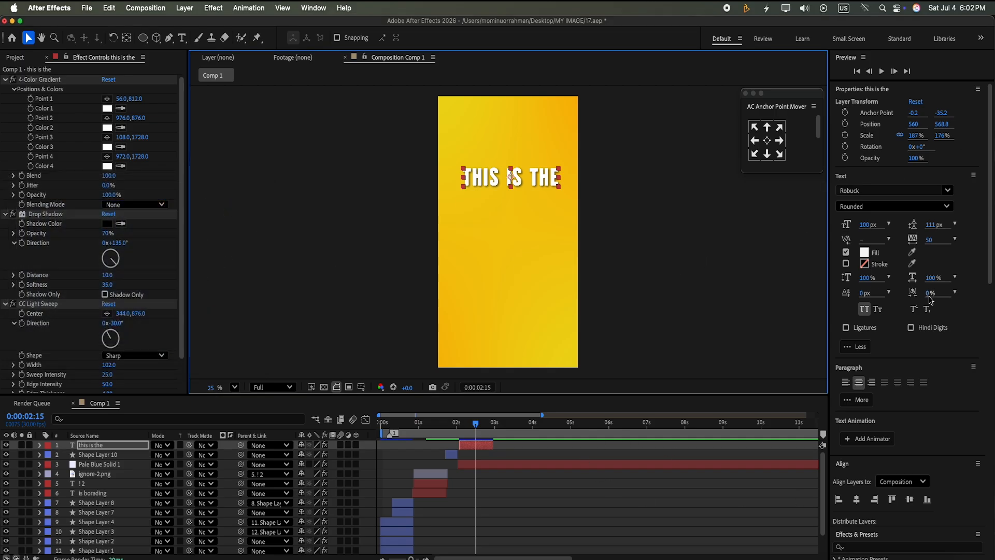
left_click(864, 309)
Step: Try the Regular font style on the "this is the" title and return it to Rounded
left_click(947, 205)
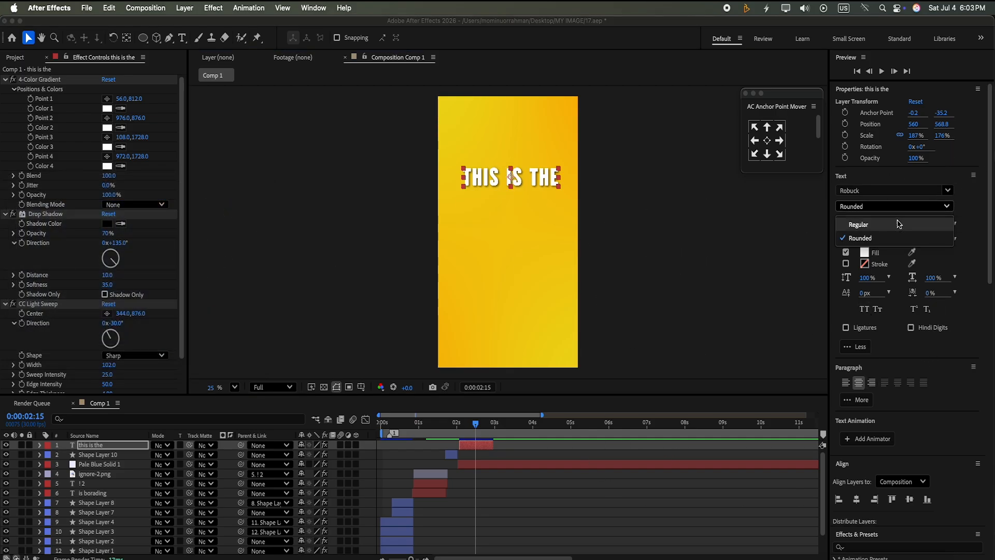
left_click(899, 224)
left_click(522, 184)
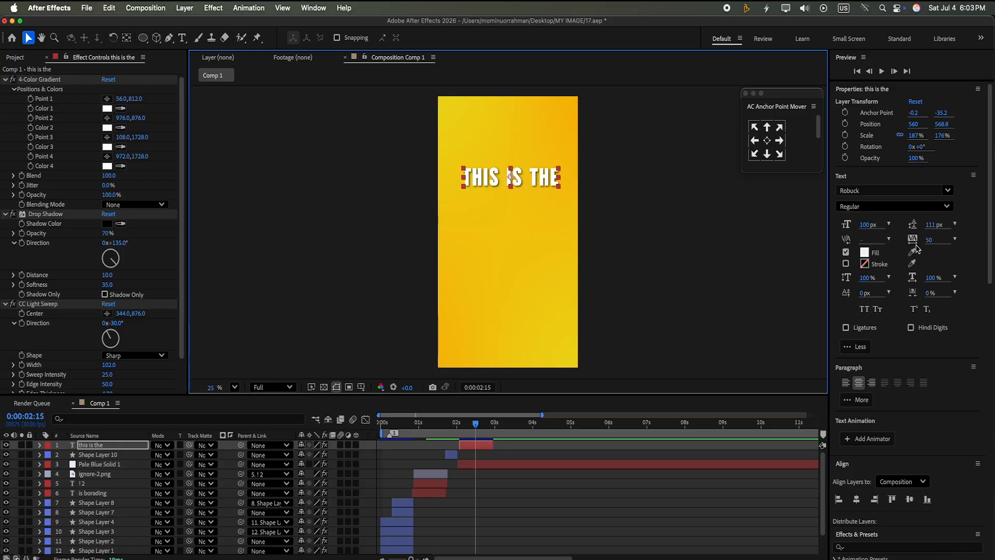
left_click(949, 205)
left_click(916, 235)
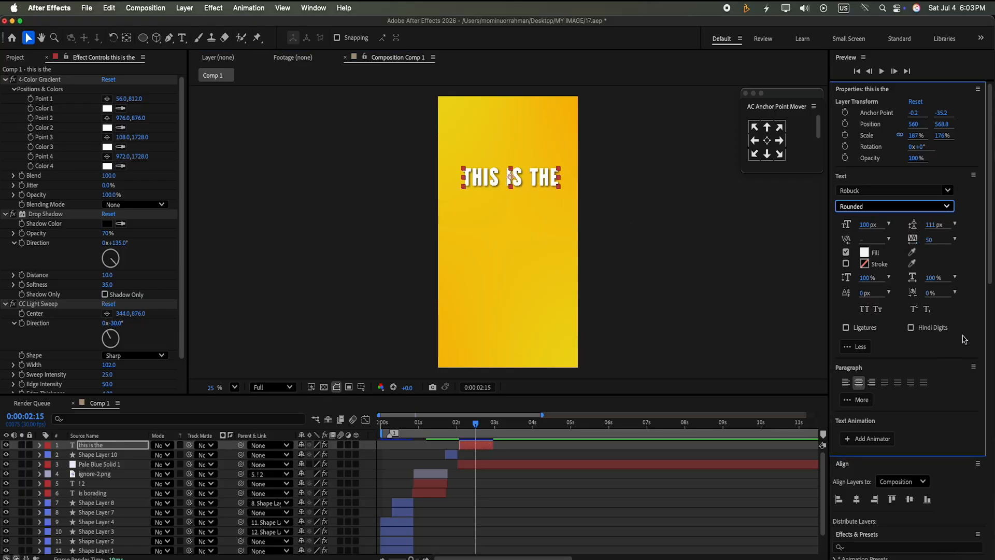
Step: Preview the title's entrance up to 0:00:02:22 and reduce its scale to 106.3% by 100%
left_click_drag(478, 426, 449, 424)
left_click(881, 71)
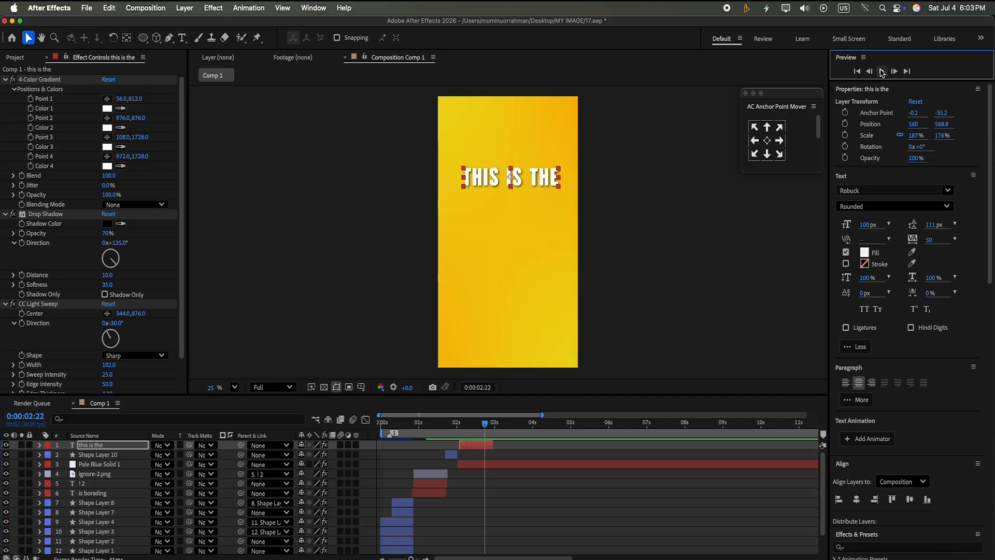
left_click_drag(944, 137, 941, 136)
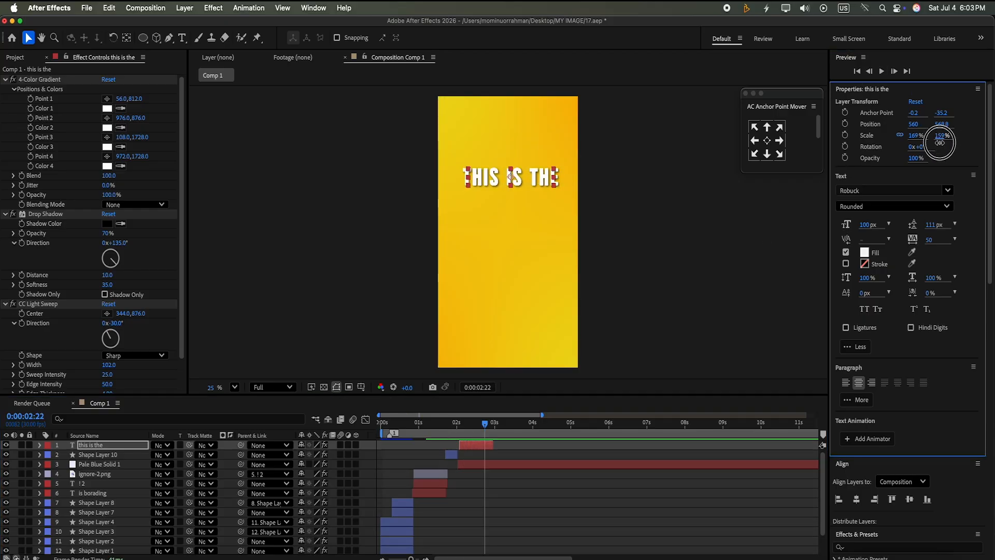
left_click(941, 136)
type("100")
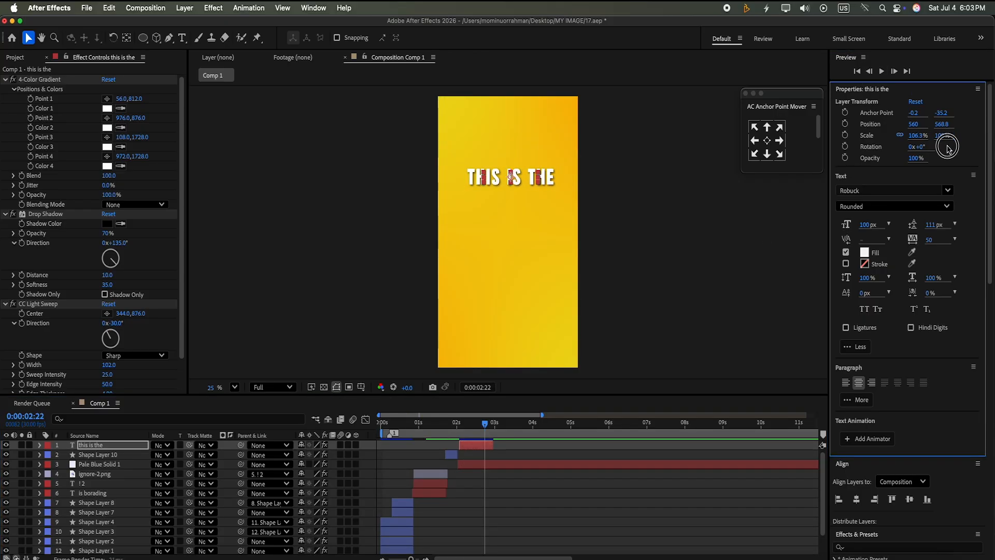
key("Return")
Step: Raise the "this is the" title to a Y position of 380.8 and replay its entrance
mouse_move(943, 128)
left_mouse_down()
mouse_move(934, 47)
mouse_move(942, 125)
left_mouse_up()
left_click(882, 71)
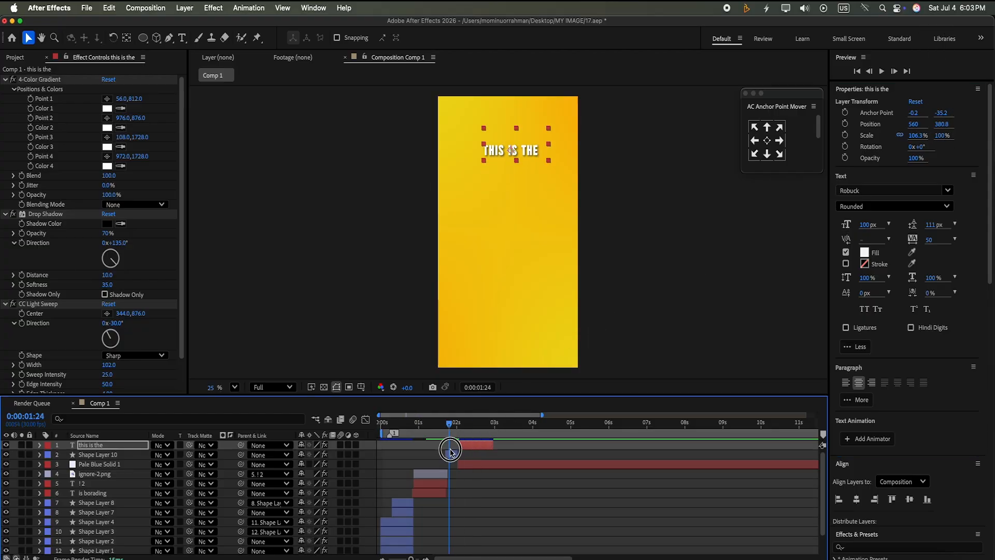
left_click(883, 72)
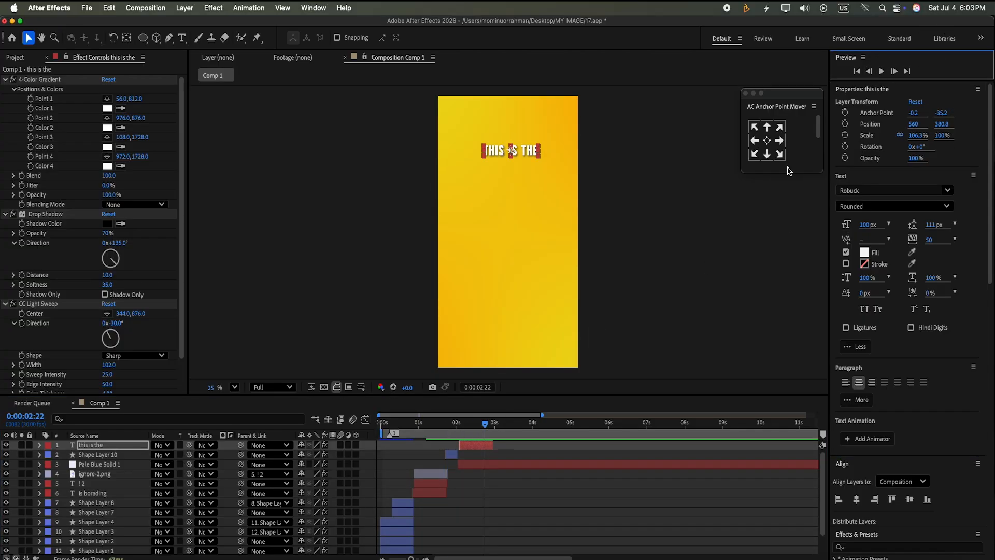
Step: Duplicate the "this is the" title, starting the copy slightly later and placing it beneath the original at Y position 523.8
key("super+d")
mouse_move(130, 443)
left_mouse_down()
mouse_move(155, 460)
mouse_move(134, 434)
left_mouse_up()
left_click(481, 444)
mouse_move(481, 444)
left_mouse_down()
mouse_move(546, 449)
mouse_move(499, 447)
left_mouse_up()
left_click_drag(942, 124, 935, 211)
Step: Replace the text of the lower duplicated title with "reson"
left_click(182, 38)
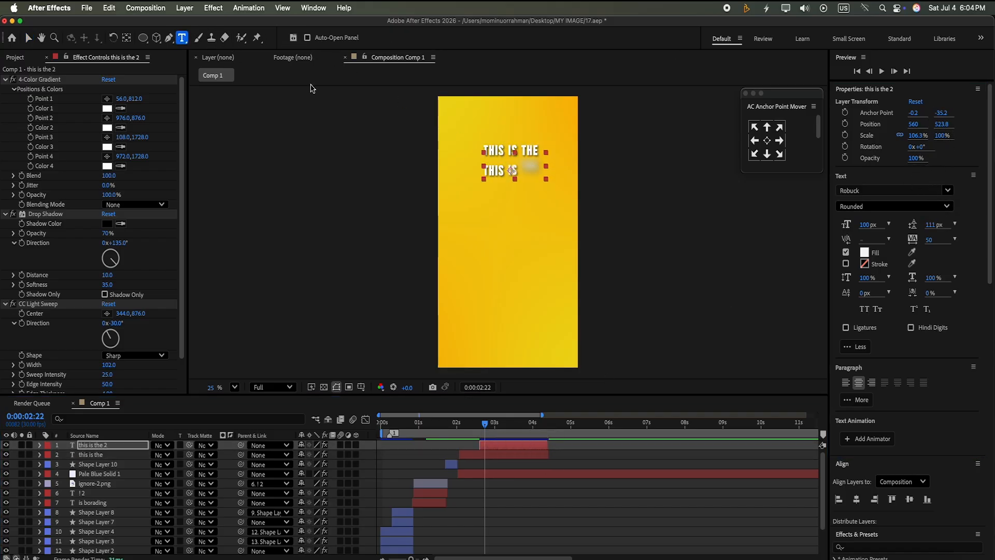
left_click(540, 161)
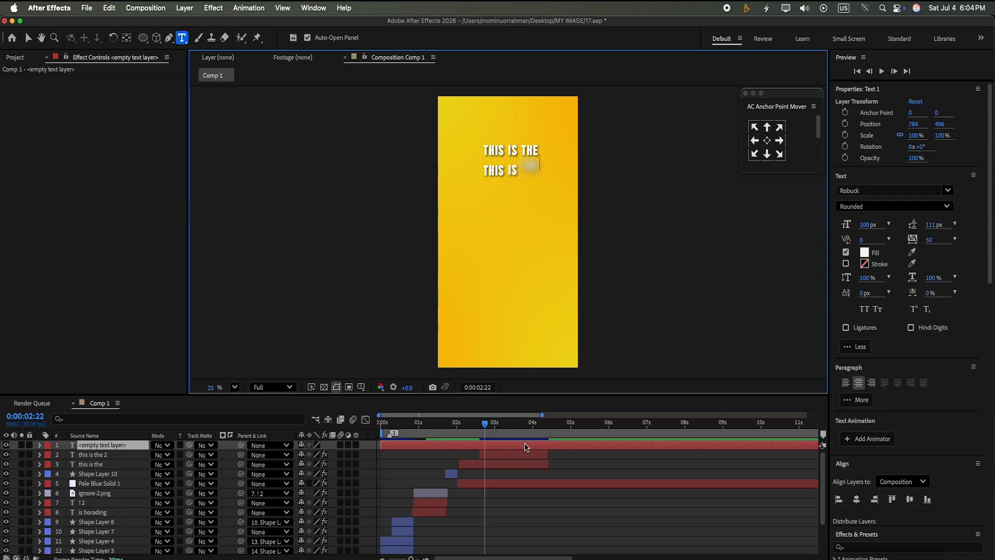
left_click(525, 446)
left_click_drag(484, 427, 540, 425)
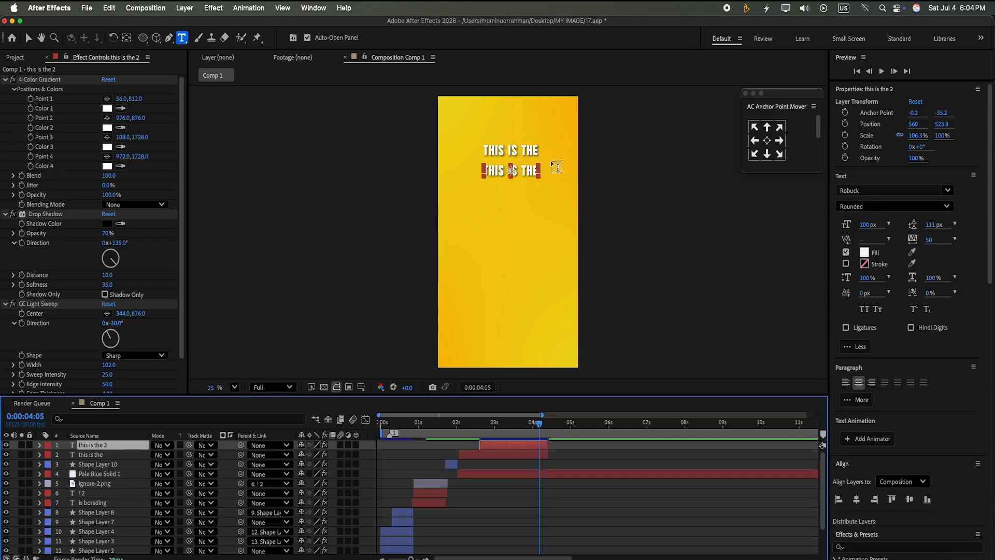
left_click(534, 171)
key("BackSpace")
key("BackSpace")
key("BackSpace")
key("BackSpace")
key("BackSpace")
key("BackSpace")
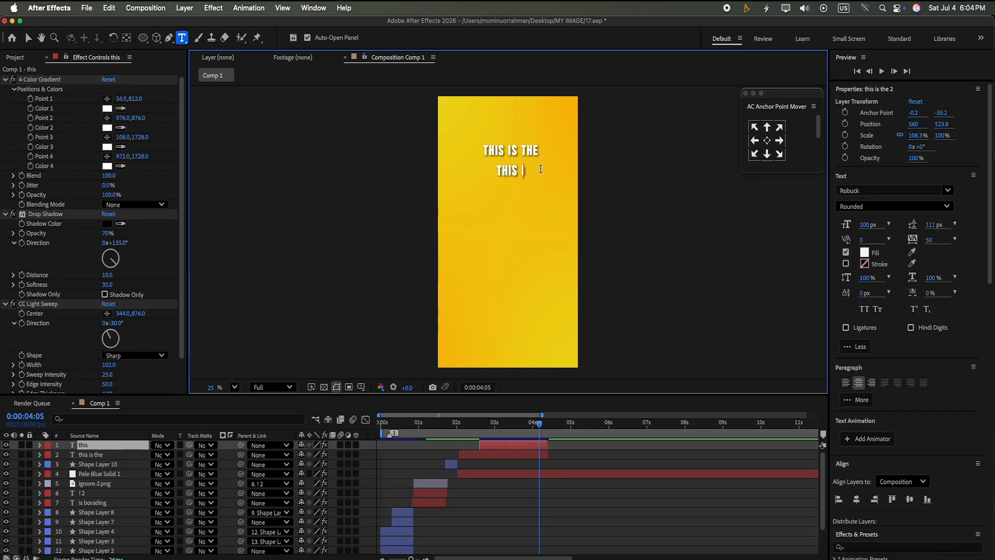
key("BackSpace")
type("reson")
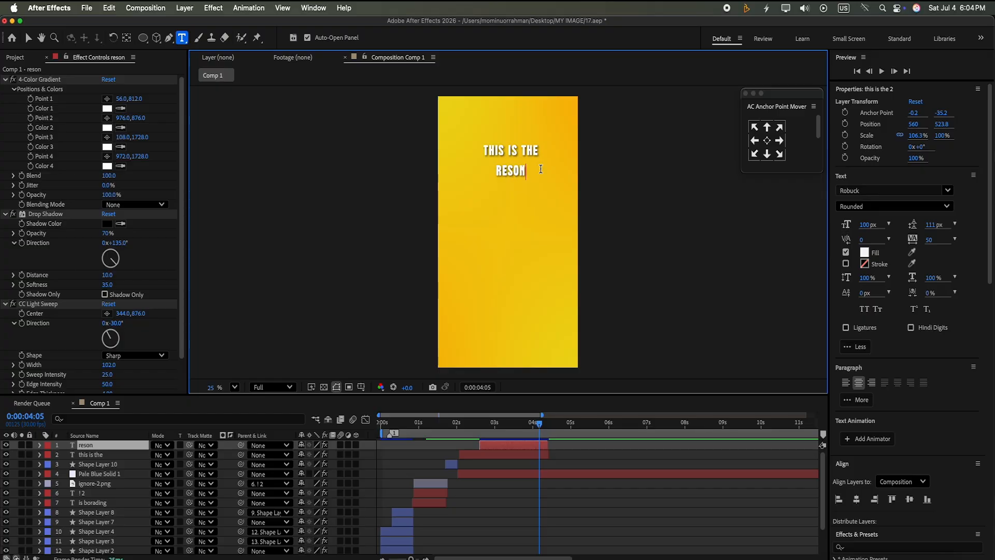
Step: Enlarge the "reson" title to 346.4% by 326% at Y position 590.8 and preview up to 0:00:02:22
left_click(28, 38)
left_click_drag(942, 135, 940, 19)
left_click_drag(942, 136, 944, 189)
left_click_drag(942, 136, 946, 108)
key("space")
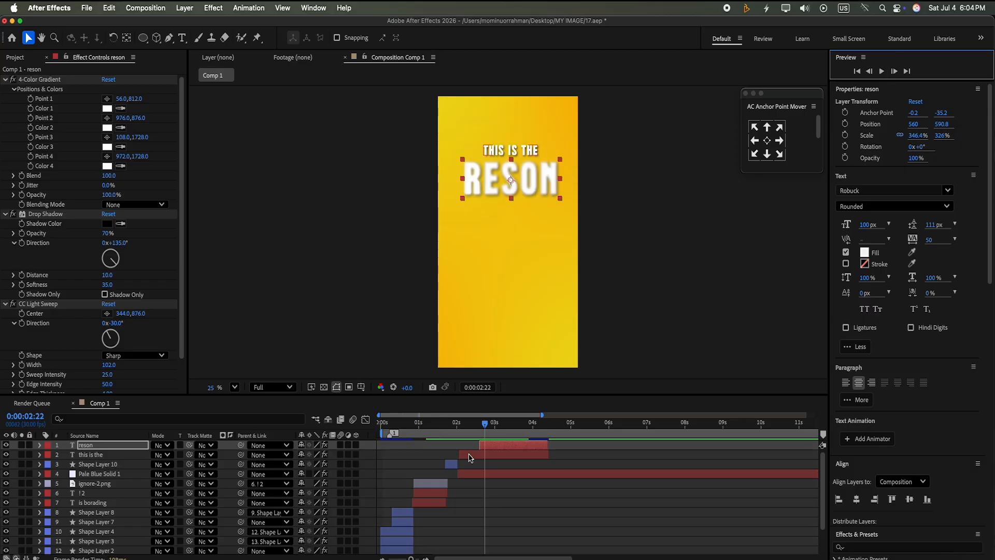
Step: Shift the "reson" title slightly earlier in time and preview the title sequence from 0:00:01:08
left_click_drag(493, 445, 428, 451)
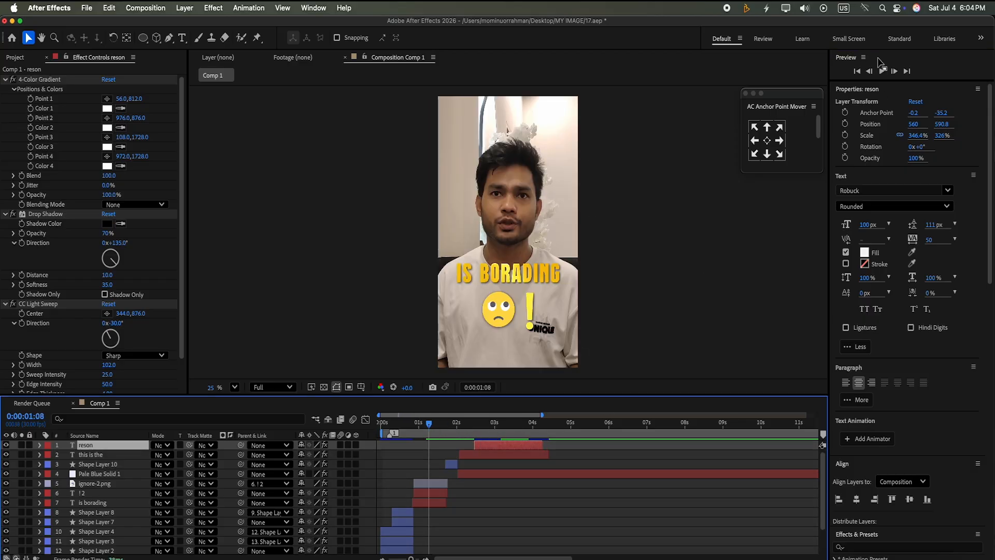
left_click(881, 72)
left_click(882, 71)
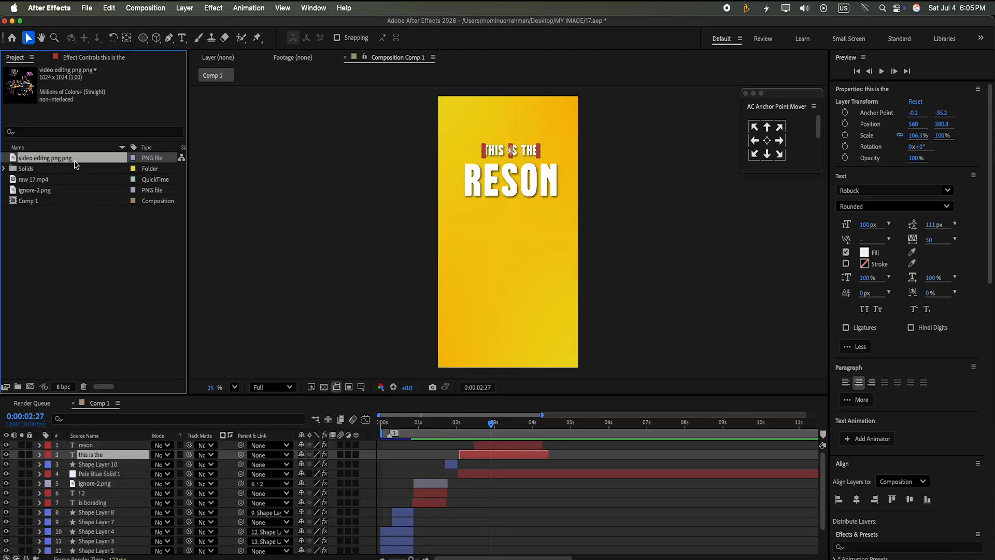
Step: Add video editng png.png directly beneath the "reson" layer, positioned at 536, 1256 in the frame and scaled to 78%
left_click_drag(75, 161, 131, 455)
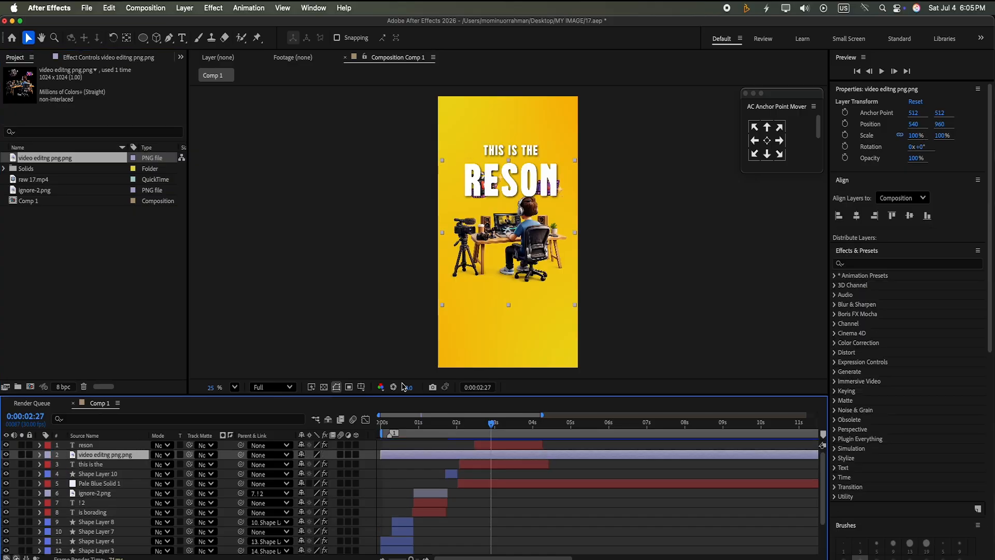
left_click_drag(525, 243, 525, 286)
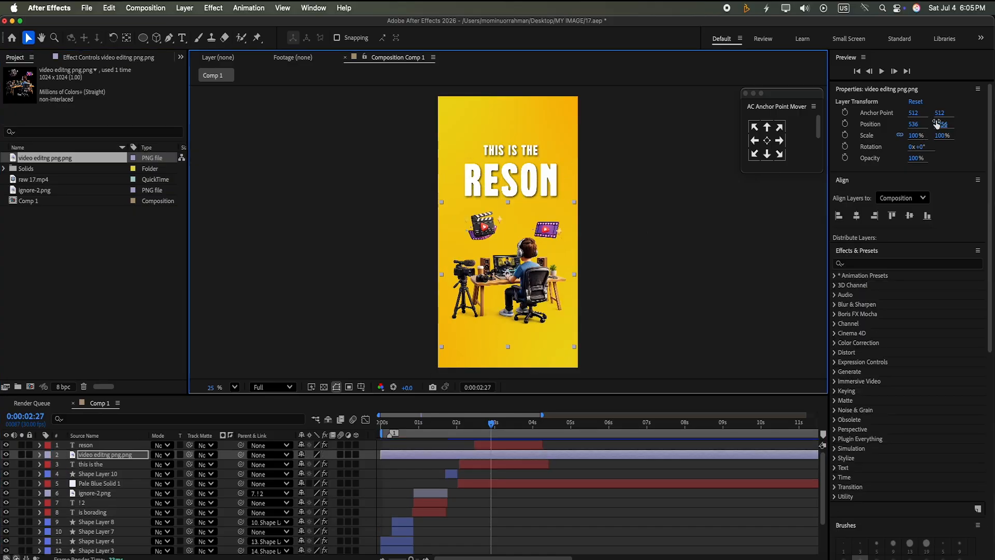
left_click_drag(944, 136, 931, 137)
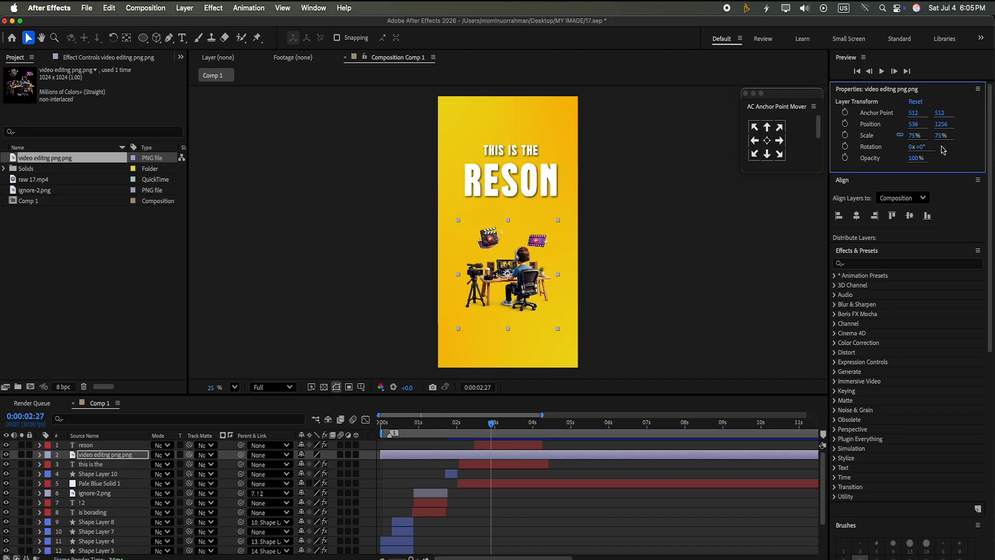
left_click_drag(941, 136, 944, 136)
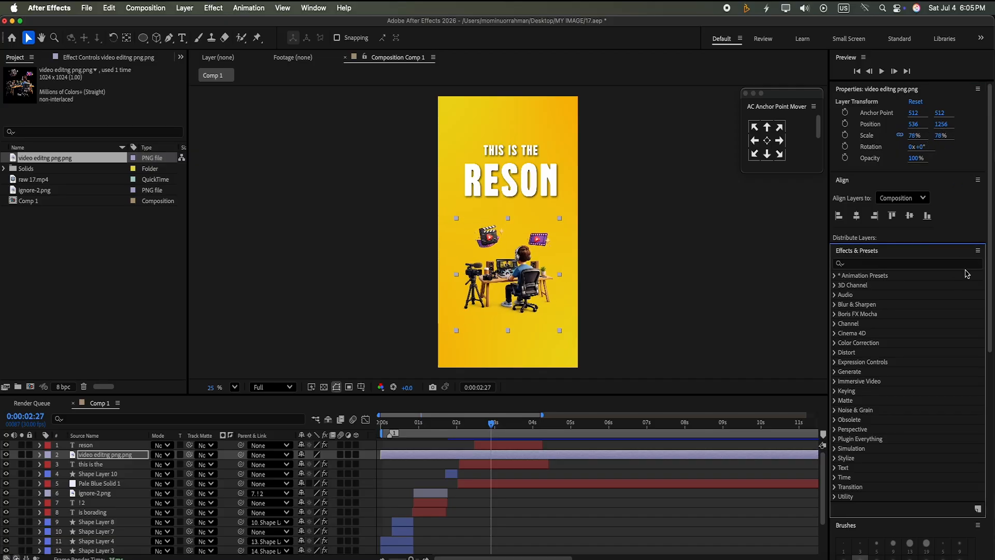
Step: Apply a Drop Shadow to the video editing image with 63% opacity, distance 16 and softness 78
left_click(911, 265)
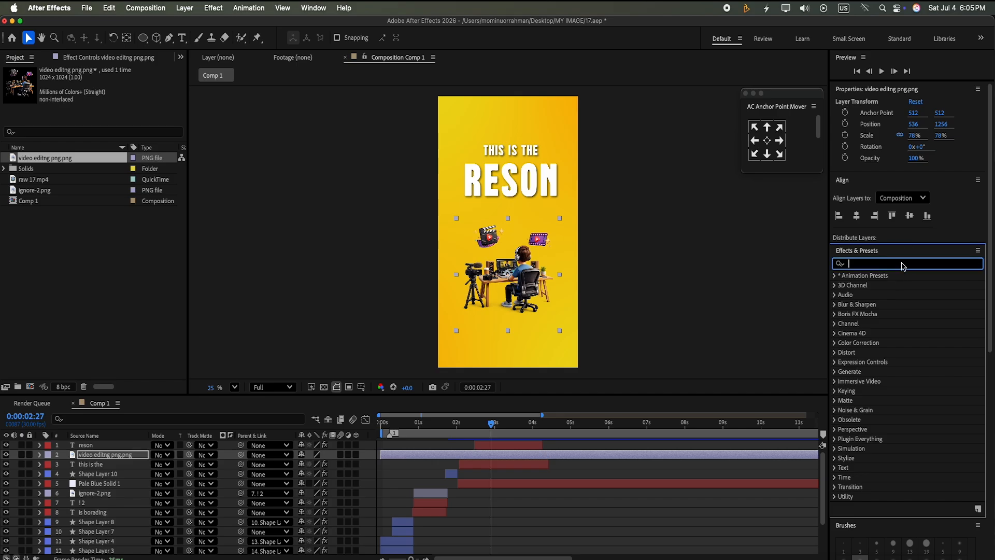
type("drop")
left_click(876, 420)
left_click_drag(869, 430, 587, 461)
left_click_drag(107, 152, 98, 70)
left_click(81, 236)
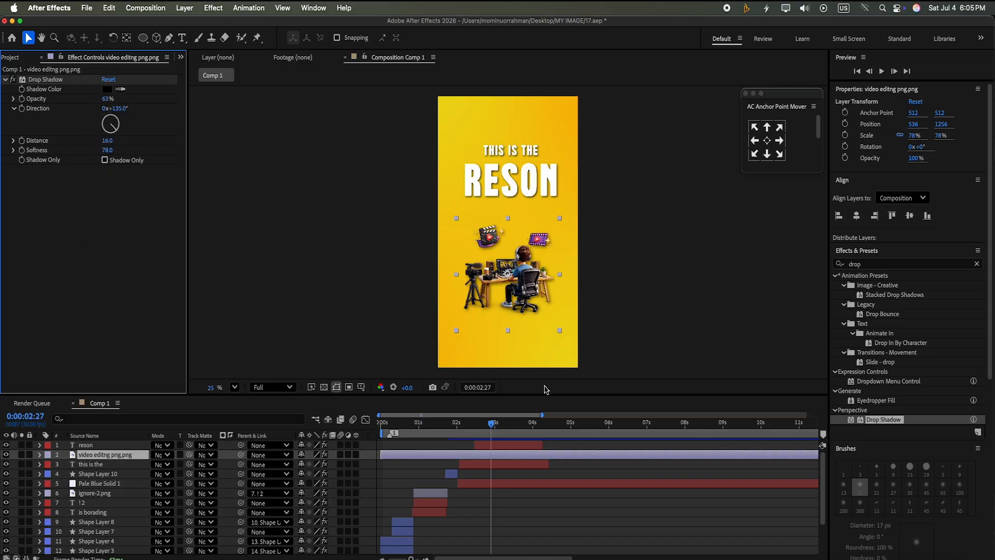
Step: Split the video editing image layer at 0:00:02:27 and delete its earlier part
left_click(463, 437)
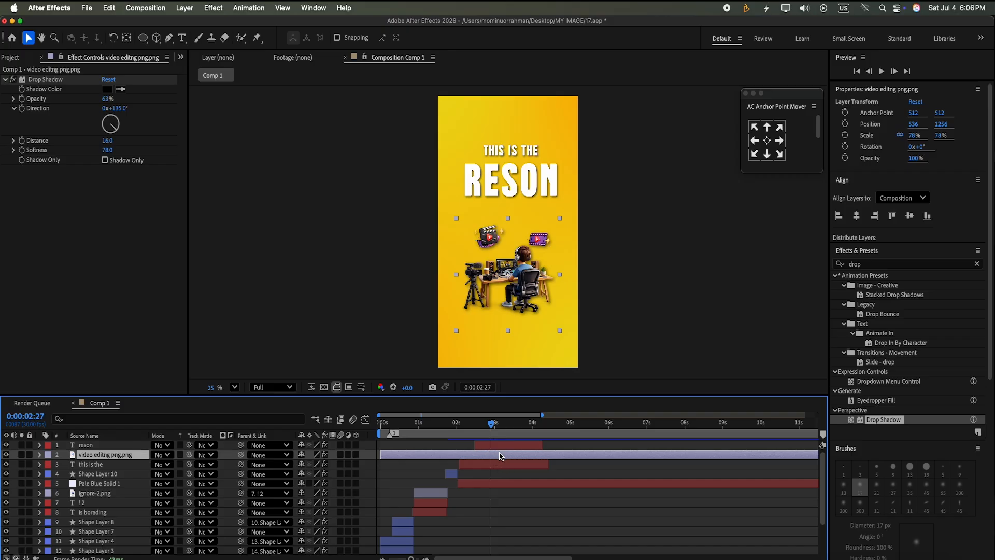
key("super+shift+d")
left_click(450, 465)
key("Delete")
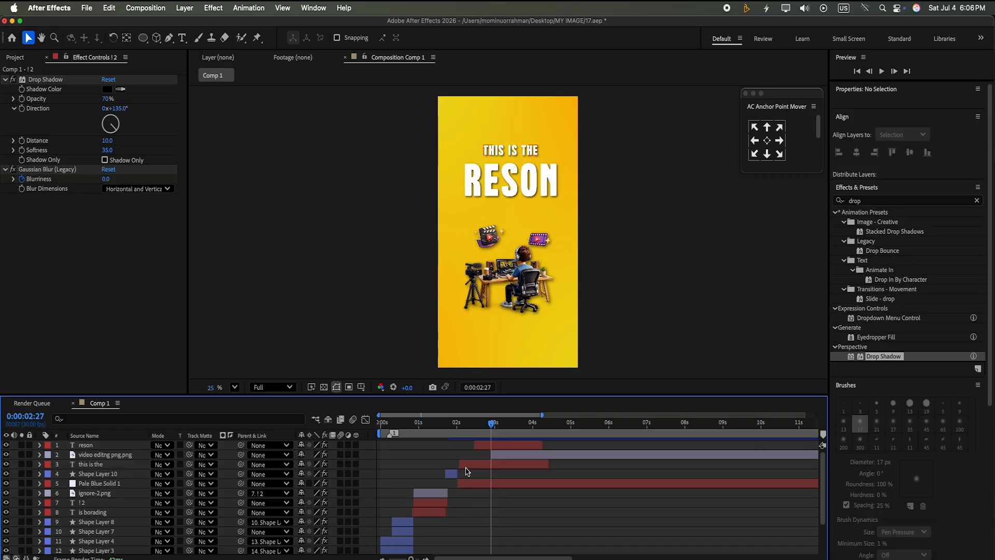
Step: Move the video editing image layer above the "reson" layer and preview its entrance from shortly before it starts
left_click(81, 454)
left_click_drag(136, 456, 168, 449)
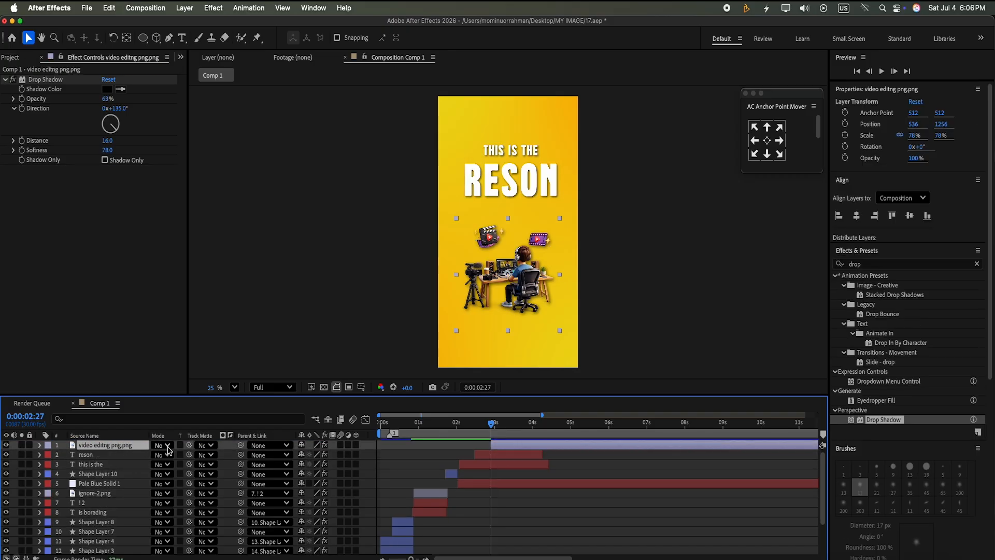
left_click_drag(494, 425, 440, 423)
left_click(881, 71)
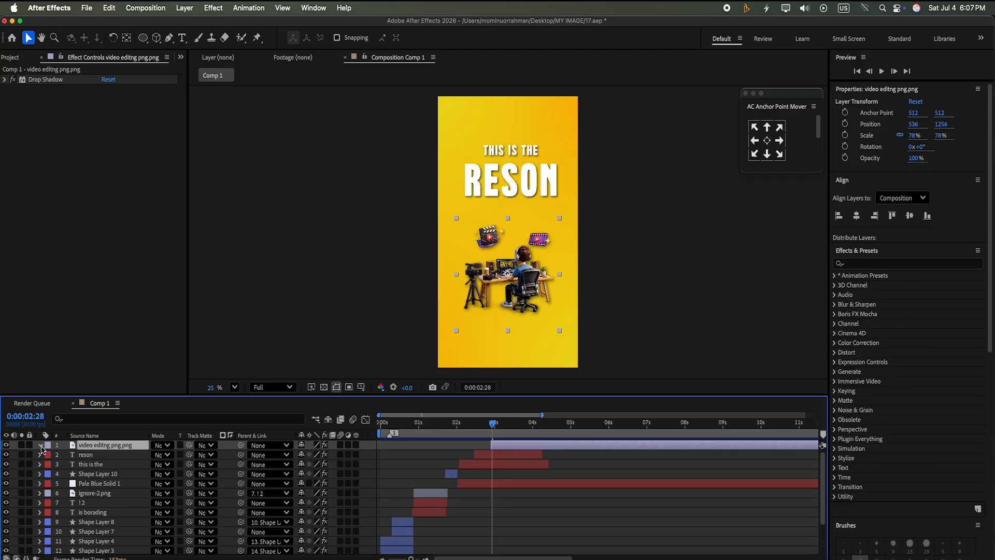
Step: Animate the video editing image's Position from 548, 1464 at 0:00:02:28 up to 536, 1256, and preview the movement
left_click(41, 445)
left_click(49, 465)
left_click(66, 484)
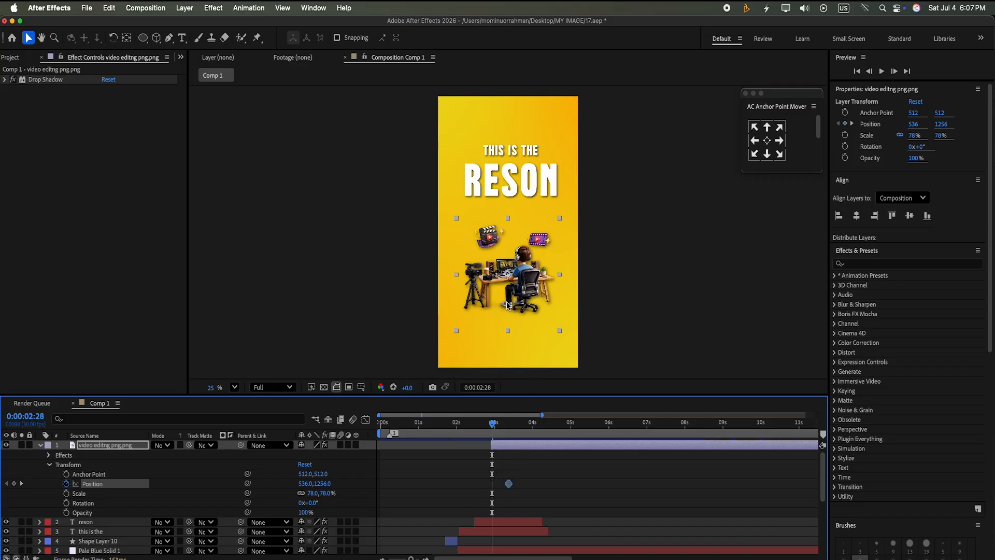
left_click_drag(507, 301, 508, 329)
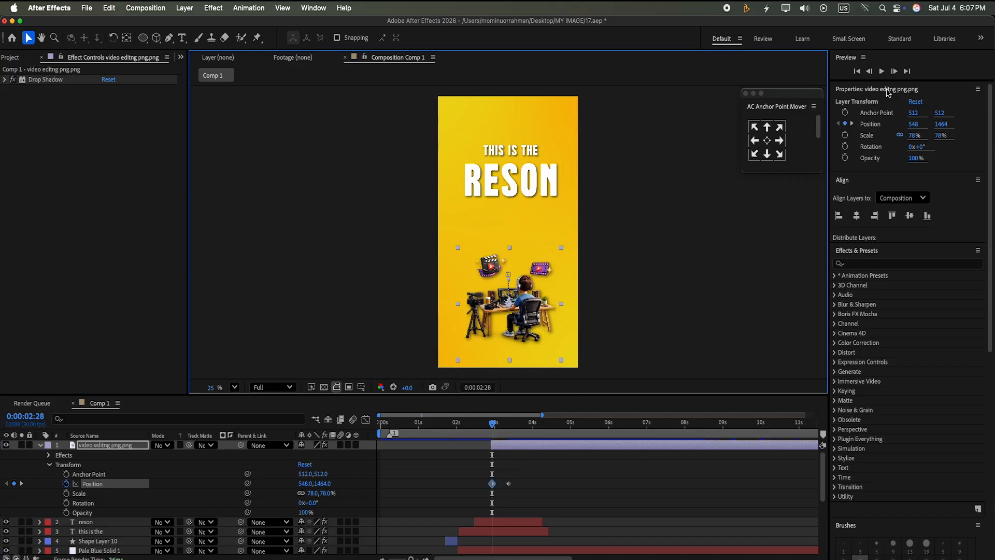
left_click(881, 71)
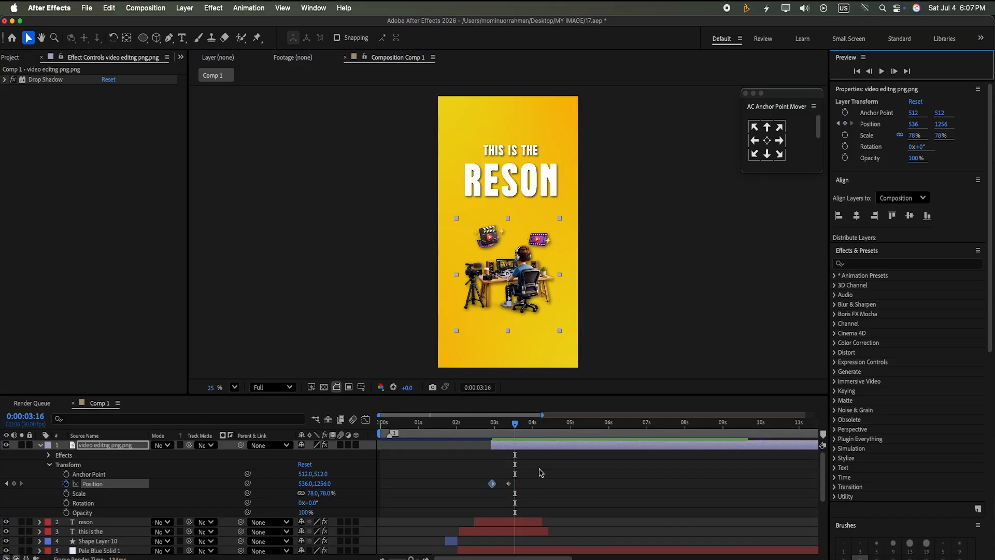
Step: Reshape the Position speed graph to start fast and ease out, ending at 0:00:03:15, and preview the motion from 0:00:02:21
left_click_drag(538, 474, 474, 486)
left_click(366, 419)
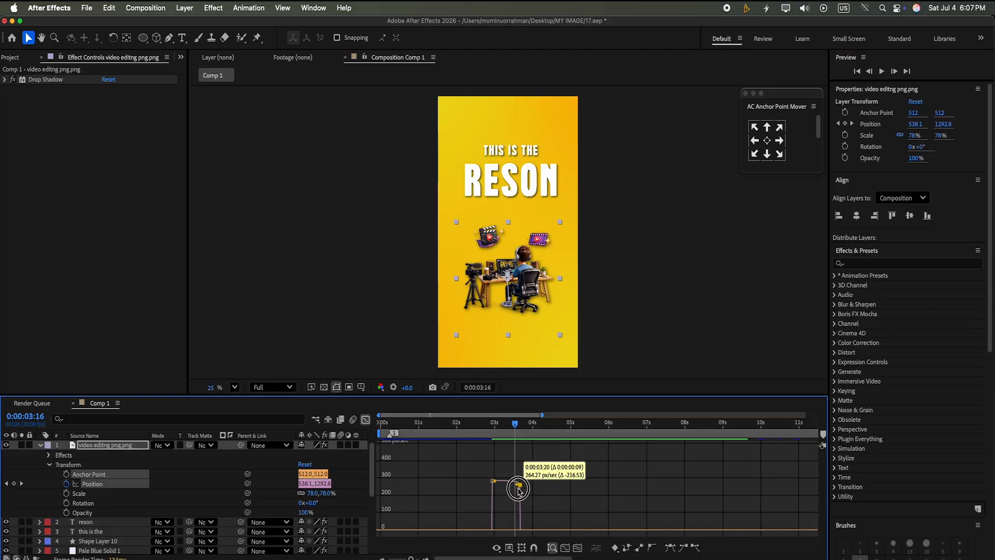
left_click_drag(511, 525, 503, 526)
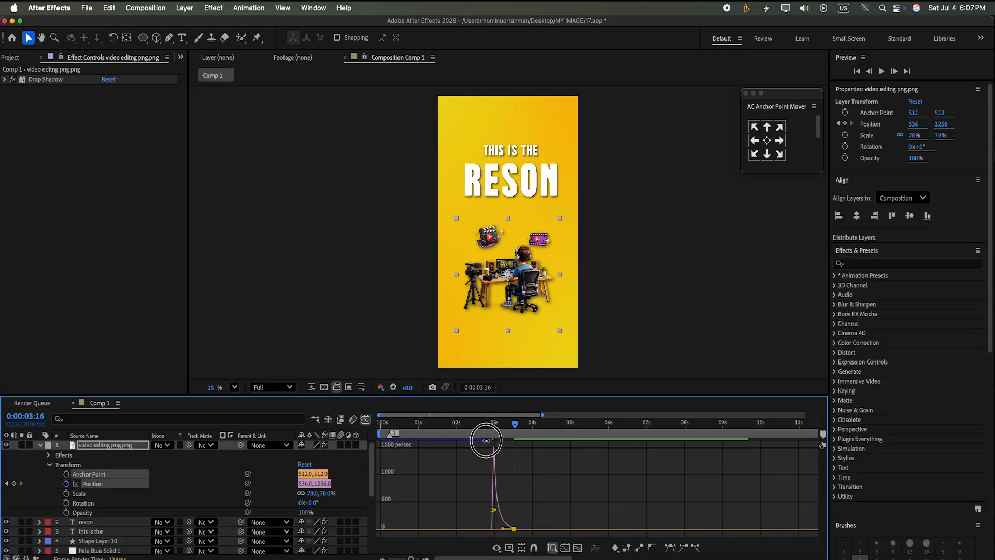
left_click_drag(518, 424, 483, 437)
left_click(884, 72)
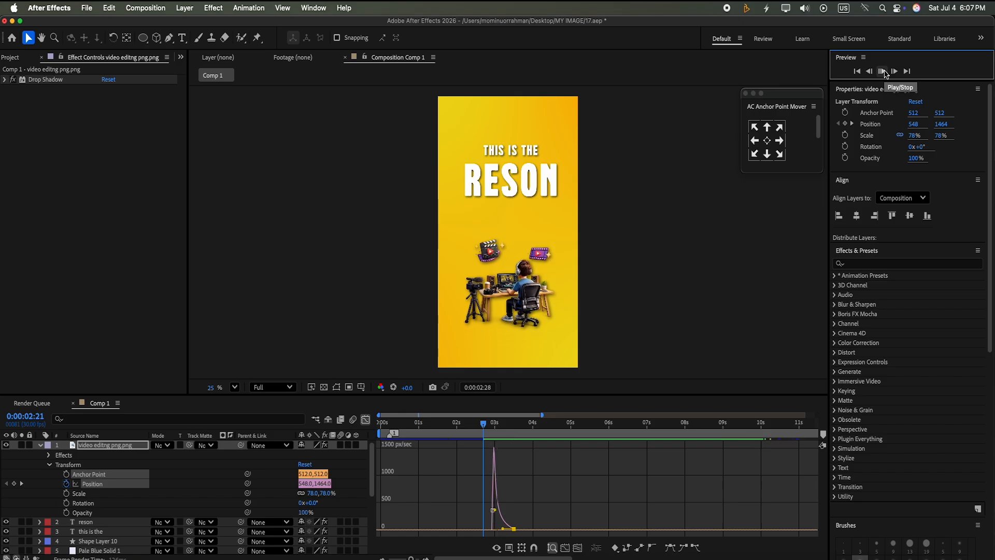
left_click(366, 419)
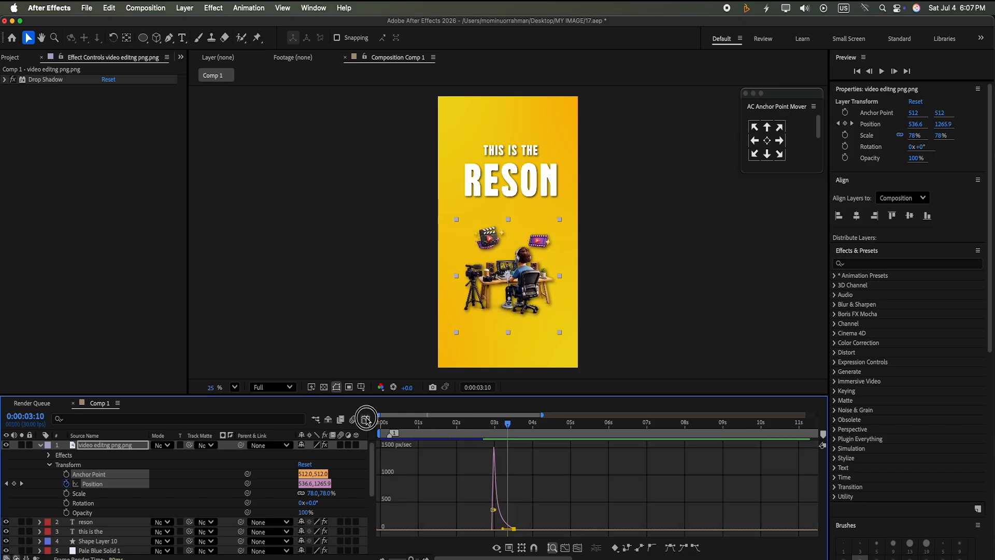
Step: Apply Gaussian Blur (Legacy) to the video editing image and set its Blurriness to 120 at 0:00:02:28
left_click_drag(506, 423, 491, 449)
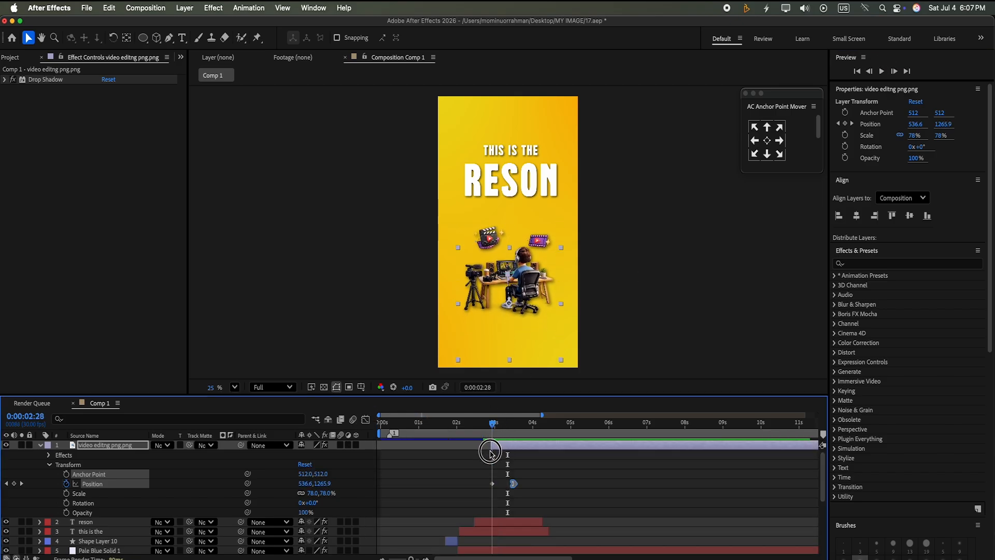
left_click(513, 442)
left_click(913, 265)
type("blur")
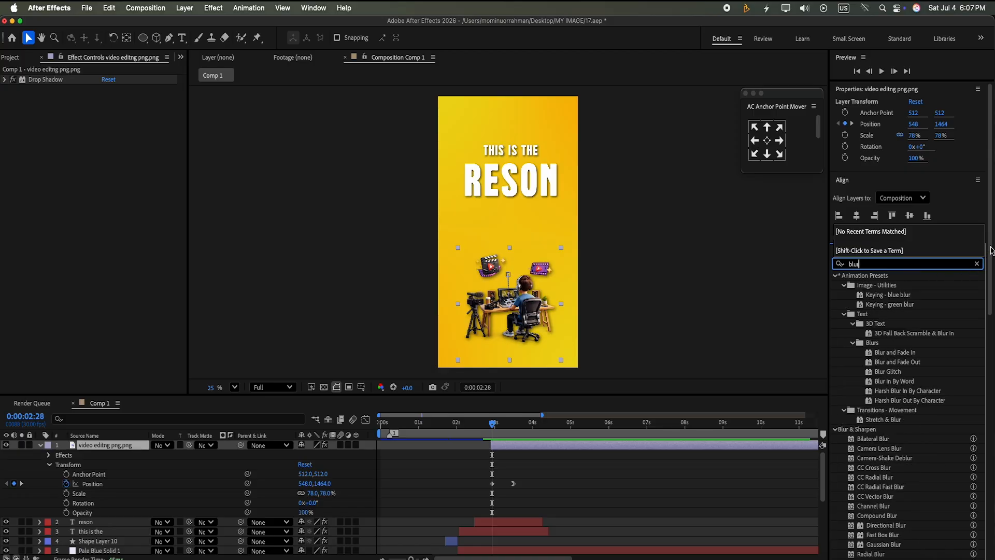
left_click_drag(991, 251, 990, 329)
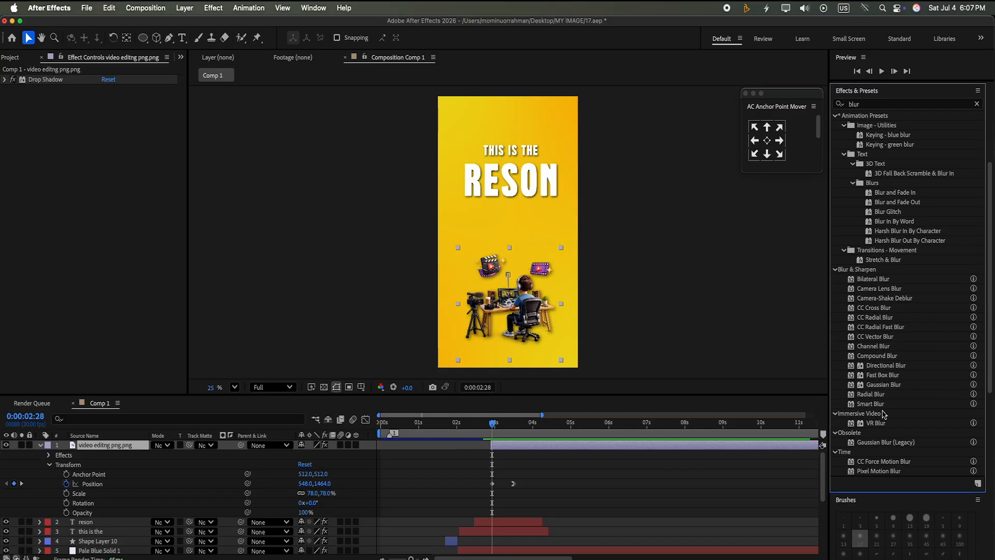
left_click_drag(877, 443, 210, 142)
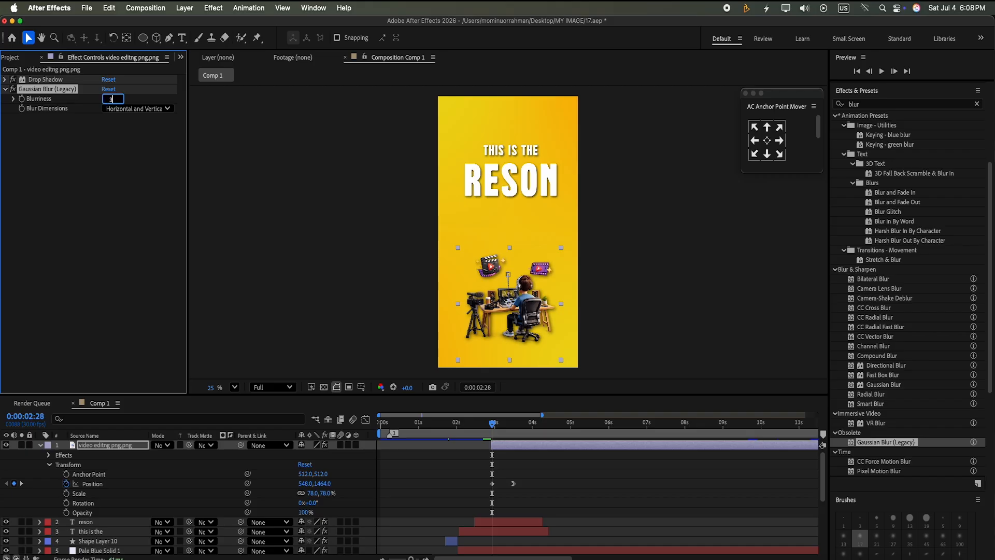
type("120")
key("Return")
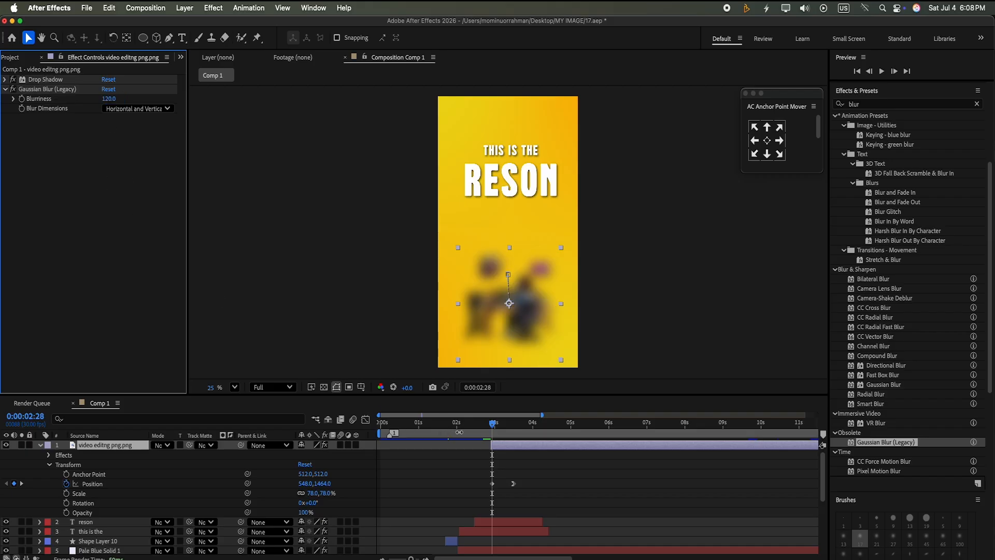
Step: Keyframe the image's Blurriness at 120 on 0:00:02:28 and at 0 on 0:00:03:15
left_click(22, 98)
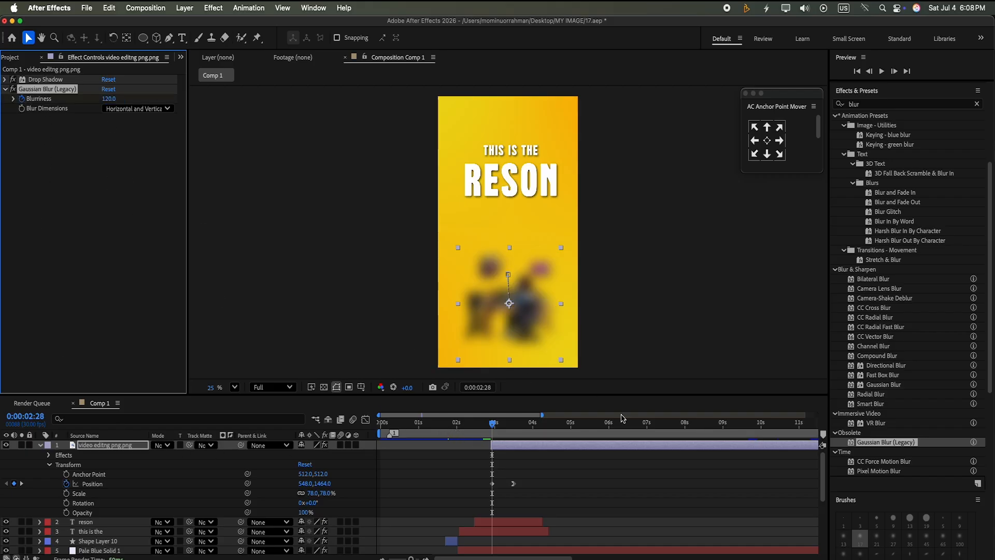
left_click_drag(491, 426, 511, 431)
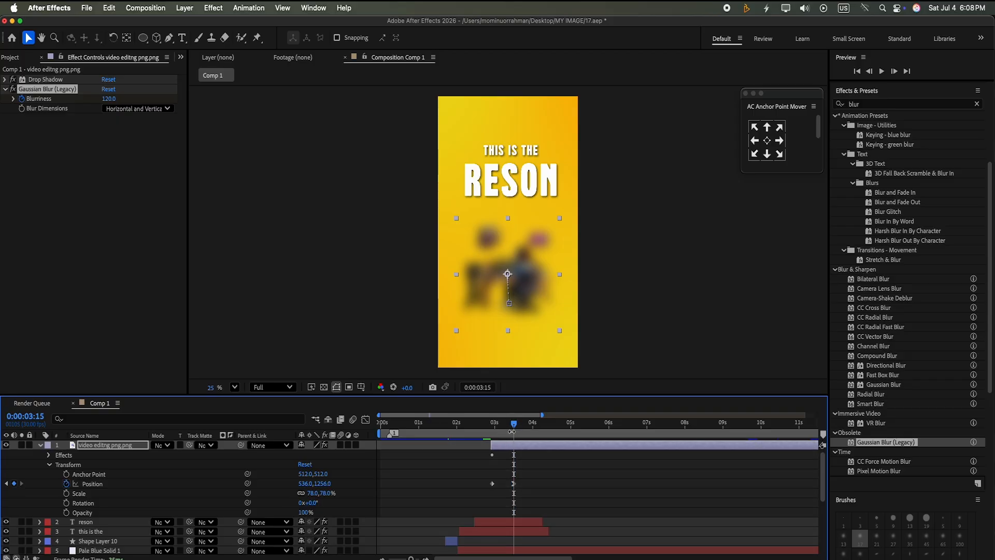
left_click(109, 98)
type("0")
key("Return")
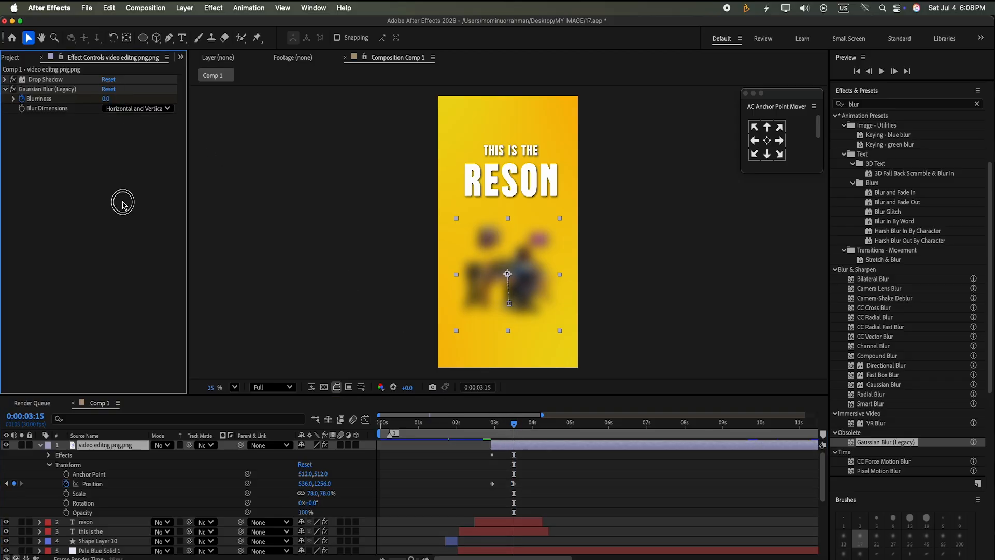
Step: Reshape the Blurriness speed graph so the blur clears quickly and eases out, and preview the composition from the beginning
left_click(49, 454)
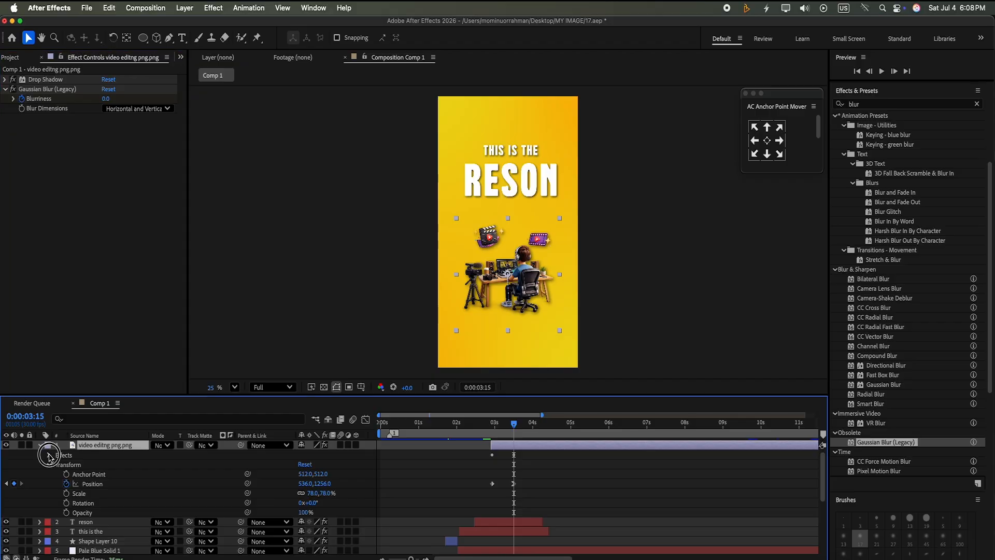
left_click(58, 474)
left_click(509, 491)
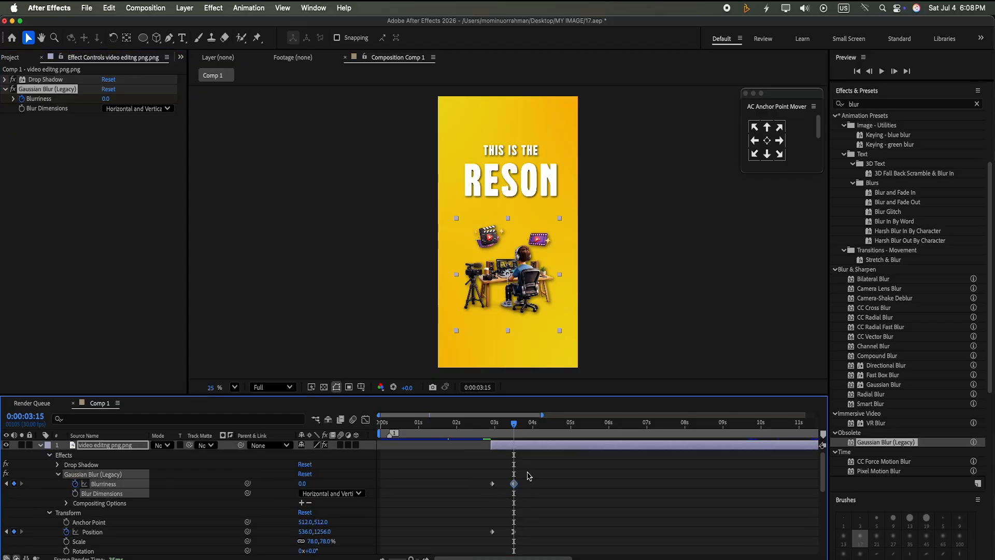
left_click(366, 420)
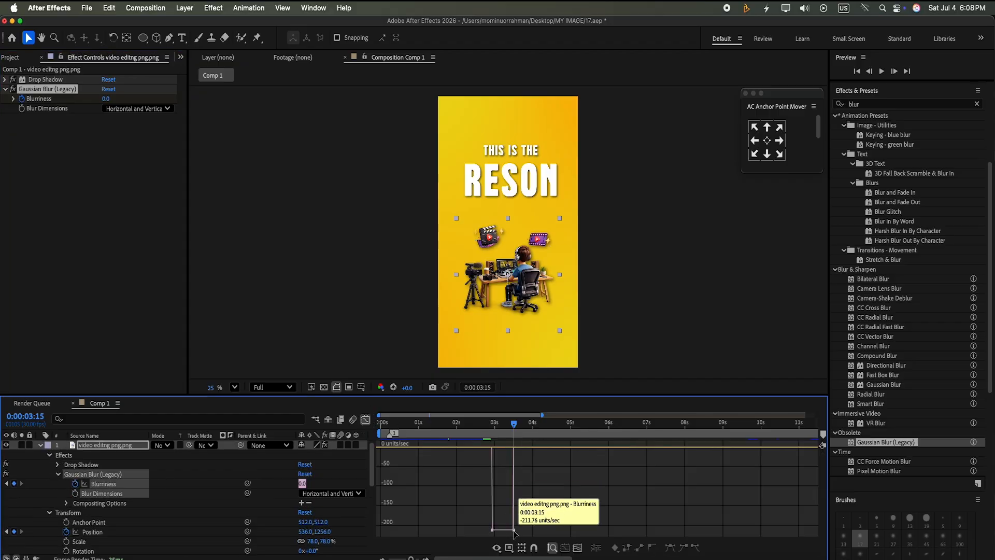
left_click_drag(513, 529, 204, 451)
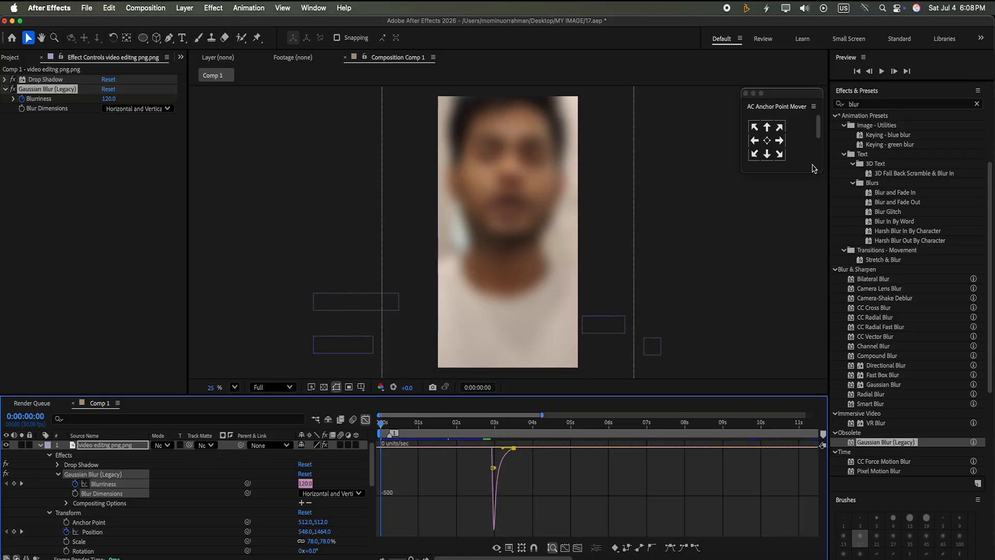
left_click(882, 72)
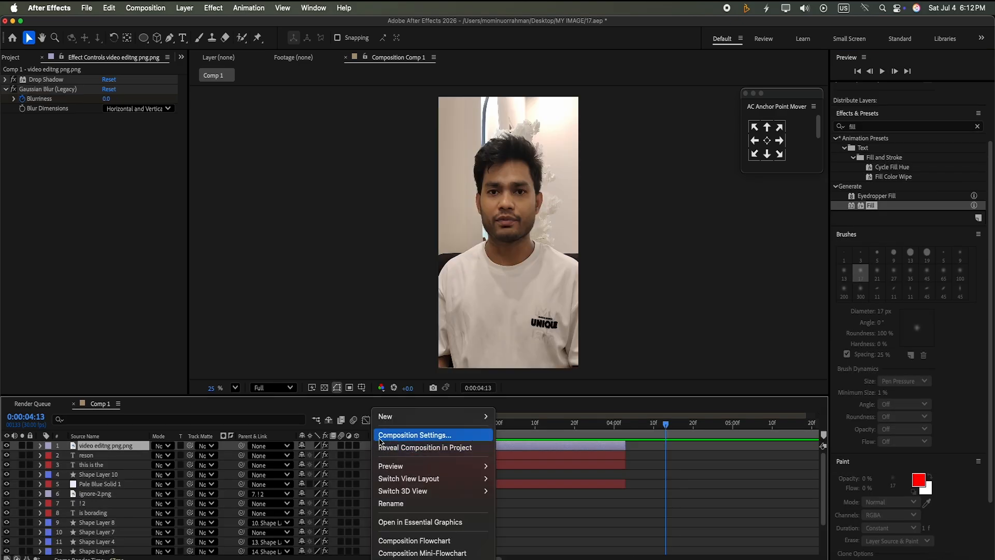
Step: Create a full-frame pale blue solid on top of the layer stack and split it at 0:00:04:08
mouse_move(392, 420)
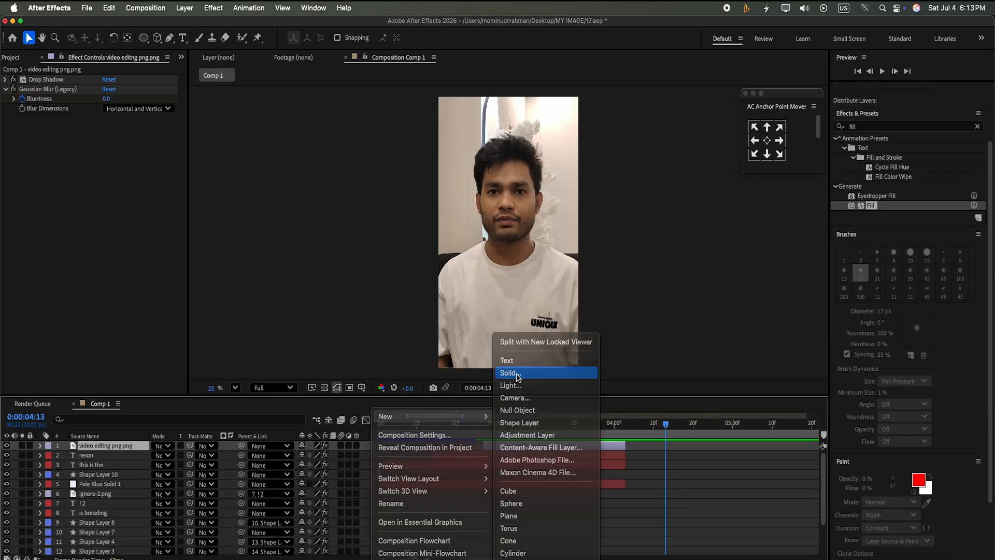
left_click(512, 373)
left_click(853, 334)
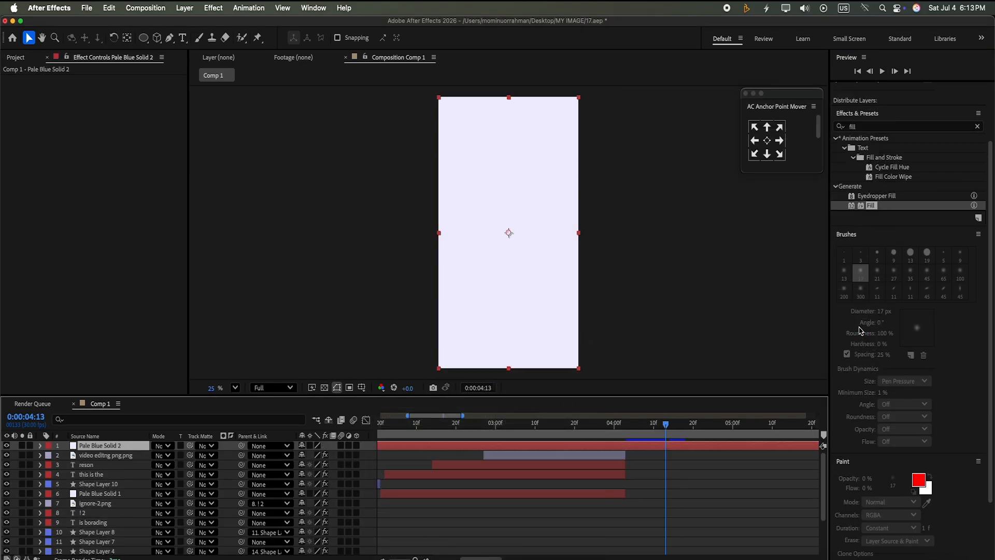
left_click_drag(667, 425, 647, 438)
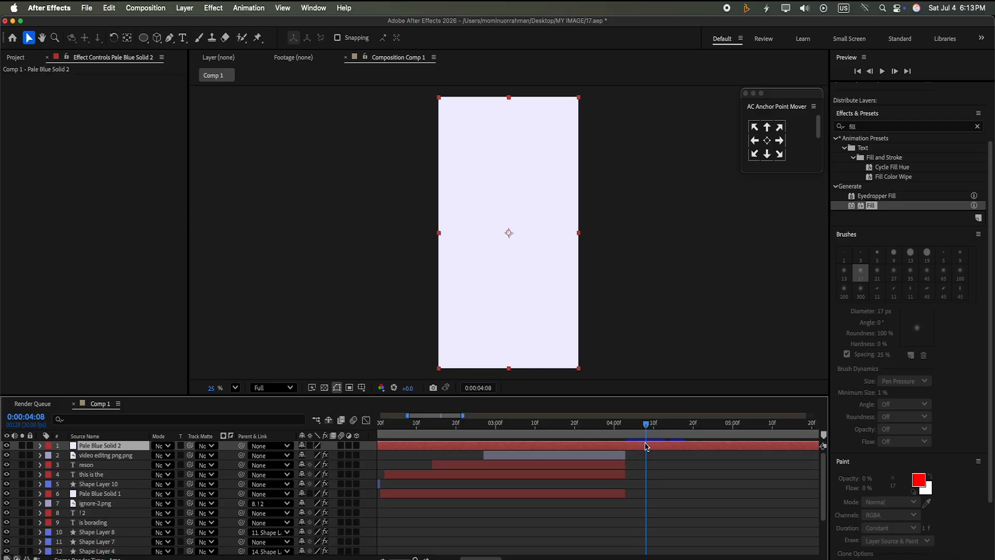
key("super+shift+d")
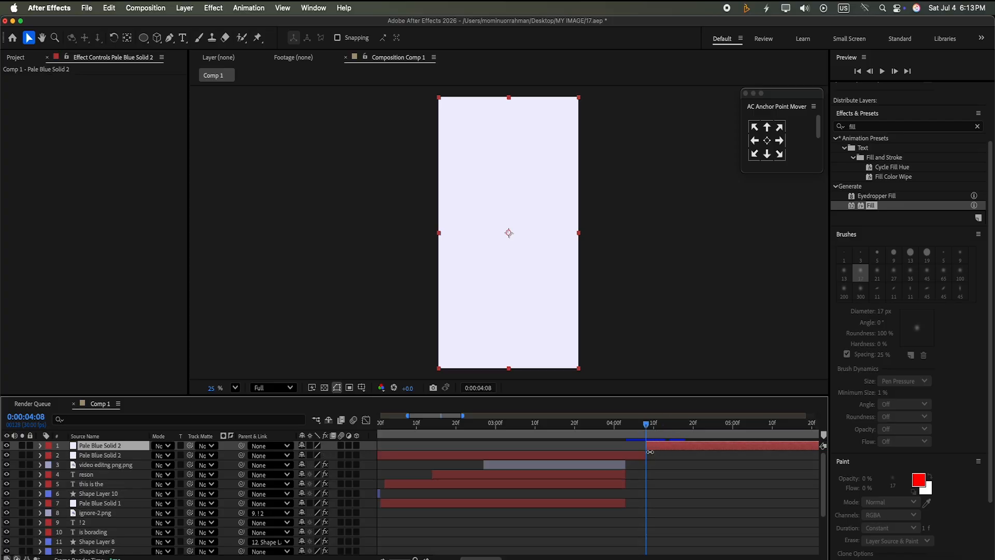
Step: Trim Pale Blue Solid 2 to the span from 0:00:03:25 to 0:00:04:08 by splitting it and deleting the outer pieces
key("Delete")
left_click_drag(647, 424, 594, 439)
left_click(587, 447)
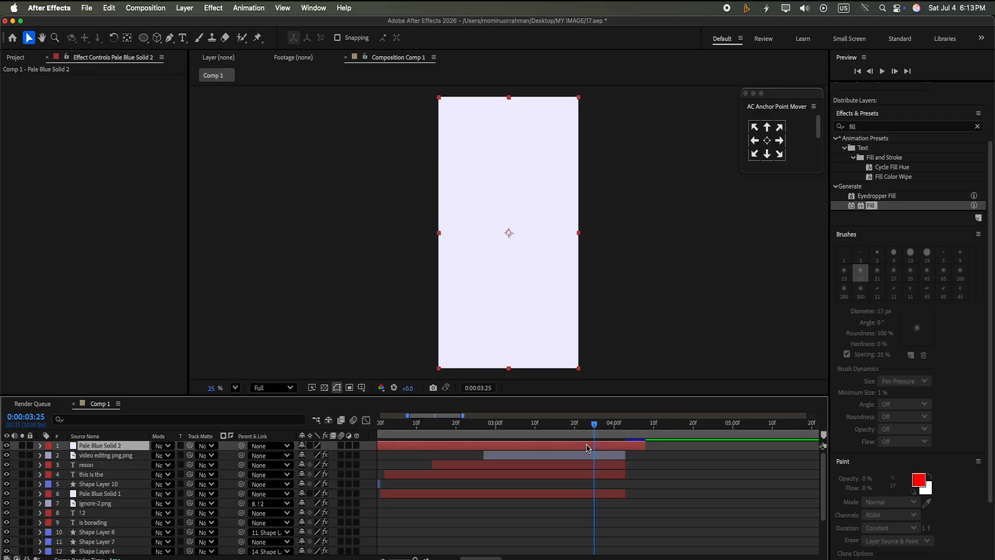
key("super+shift+d")
left_click(532, 453)
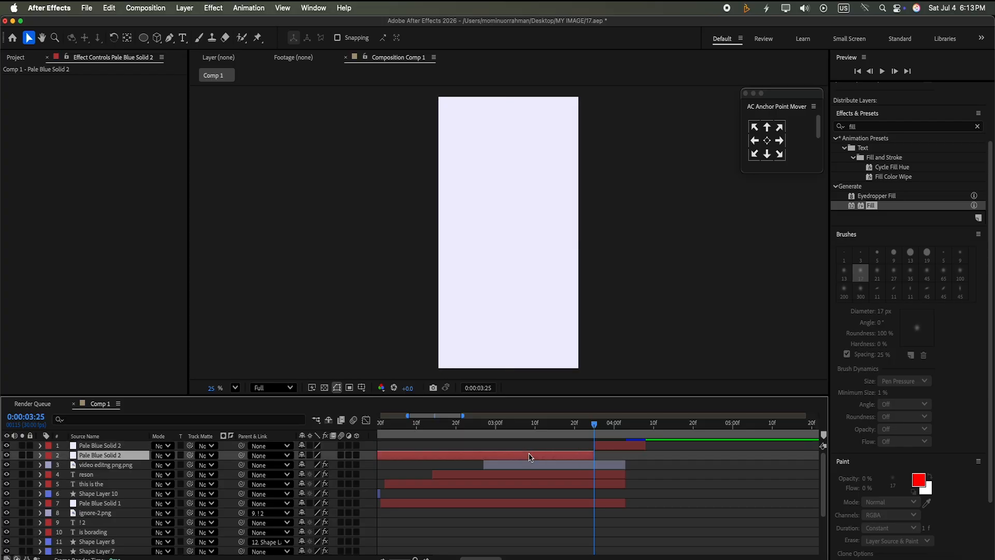
key("Delete")
Step: Set the blending mode of Pale Blue Solid 2 to Vivid Light and preview the composition from its start
left_click(604, 445)
left_click_drag(597, 430, 622, 426)
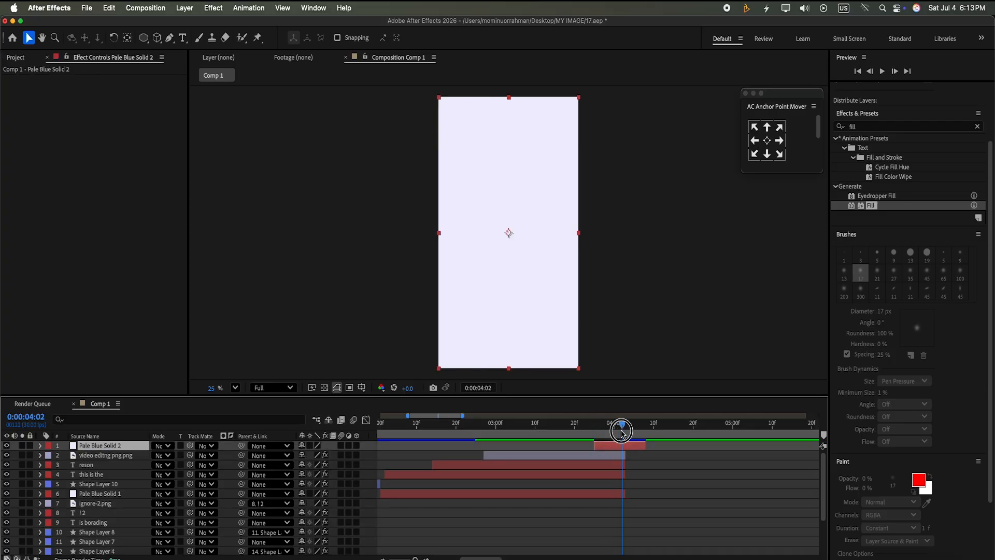
left_click(163, 446)
left_click(190, 314)
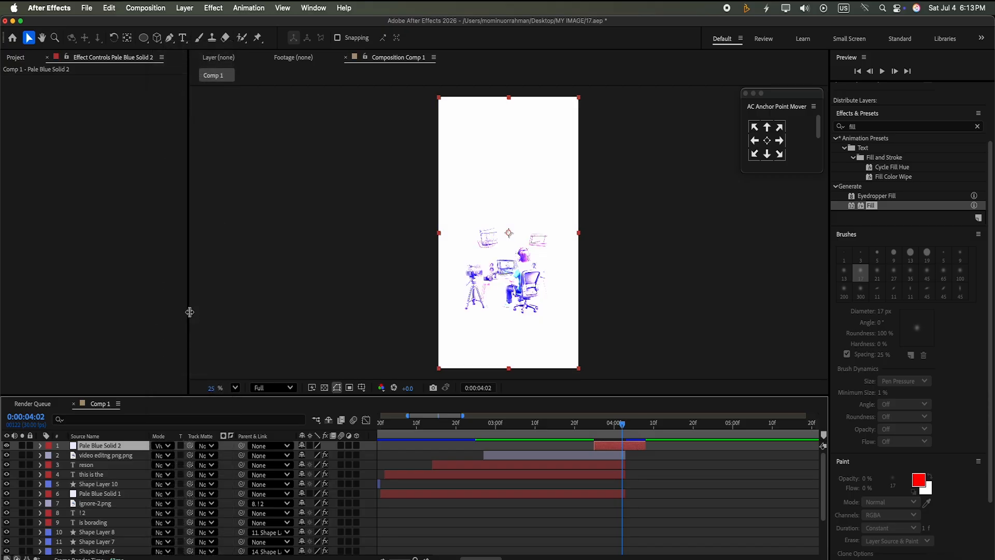
key("Home")
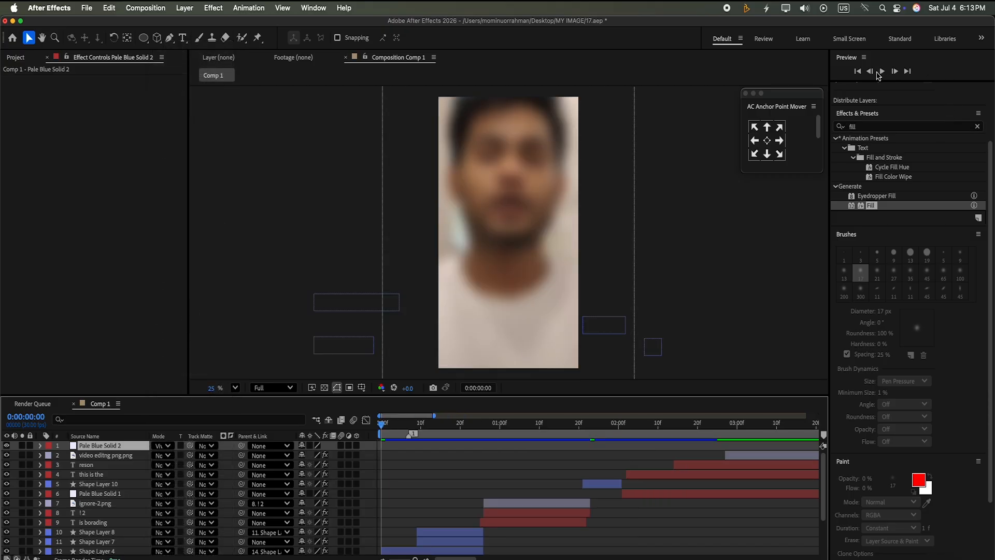
left_click(880, 72)
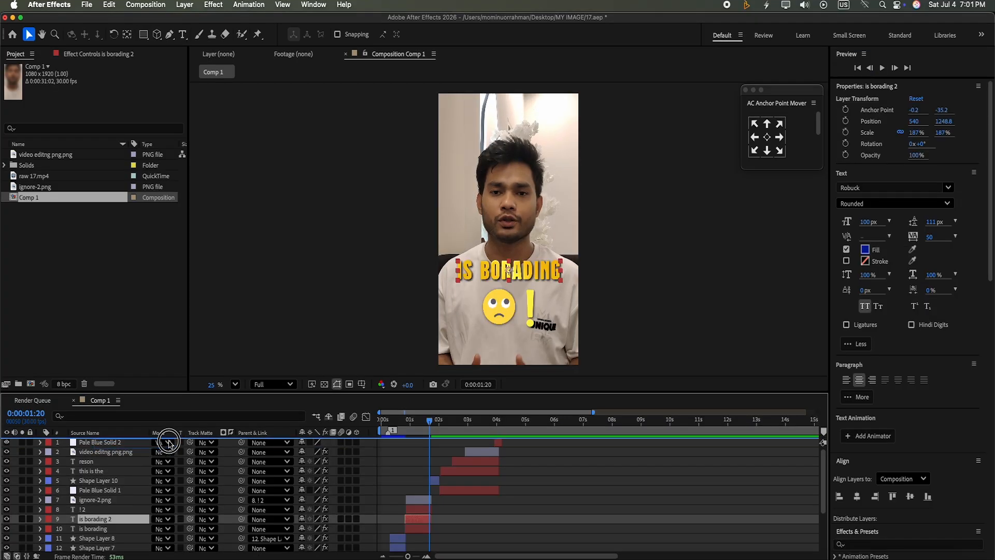
Step: Place the "is borading 2" text layer below Pale Blue Solid 2, shift it to start at about 4:04, and preview it
left_click_drag(169, 442, 122, 452)
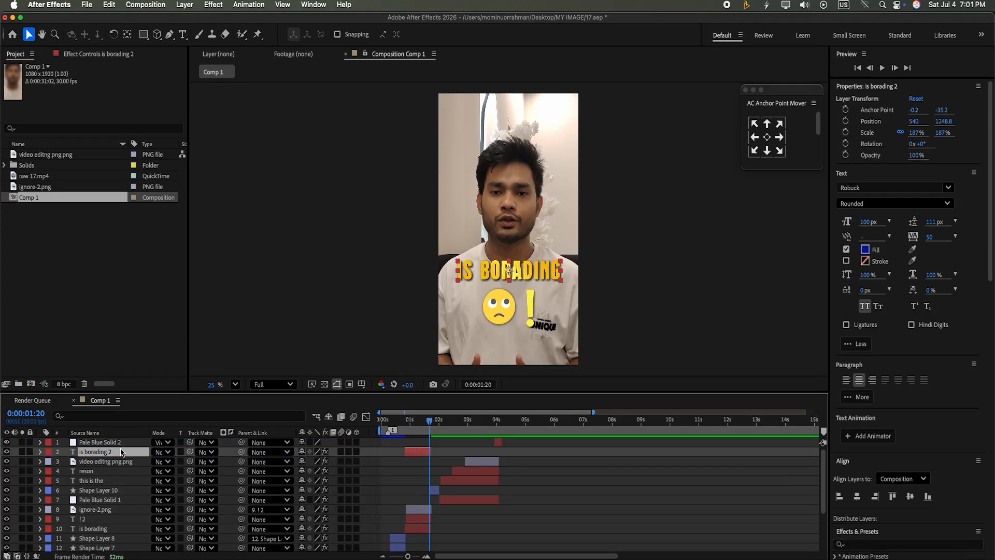
left_click_drag(415, 456, 510, 459)
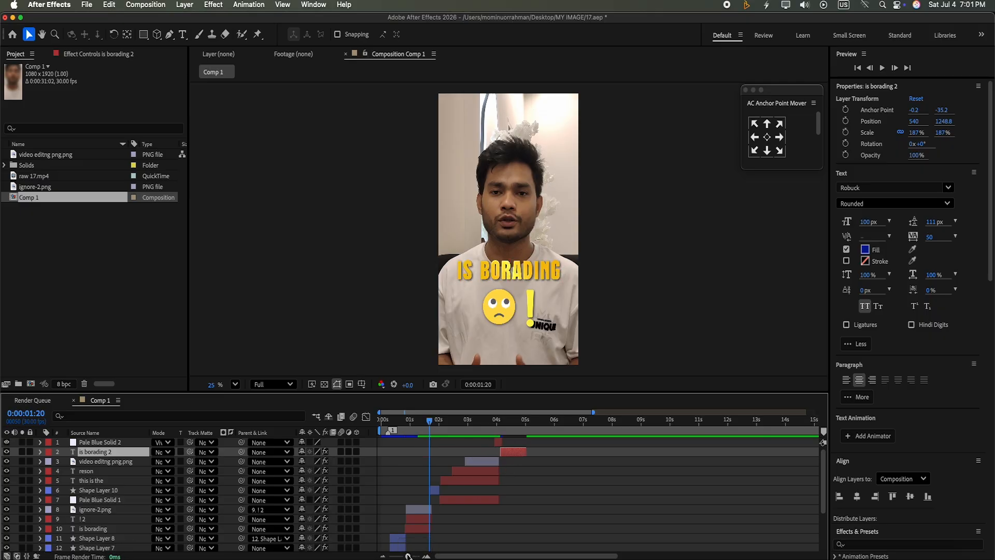
left_click_drag(408, 556, 492, 556)
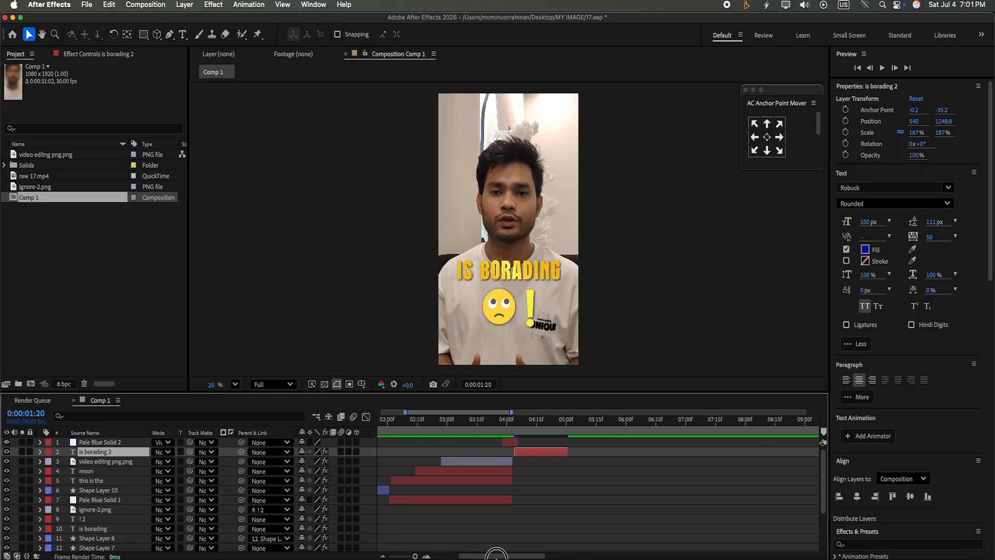
left_click(883, 68)
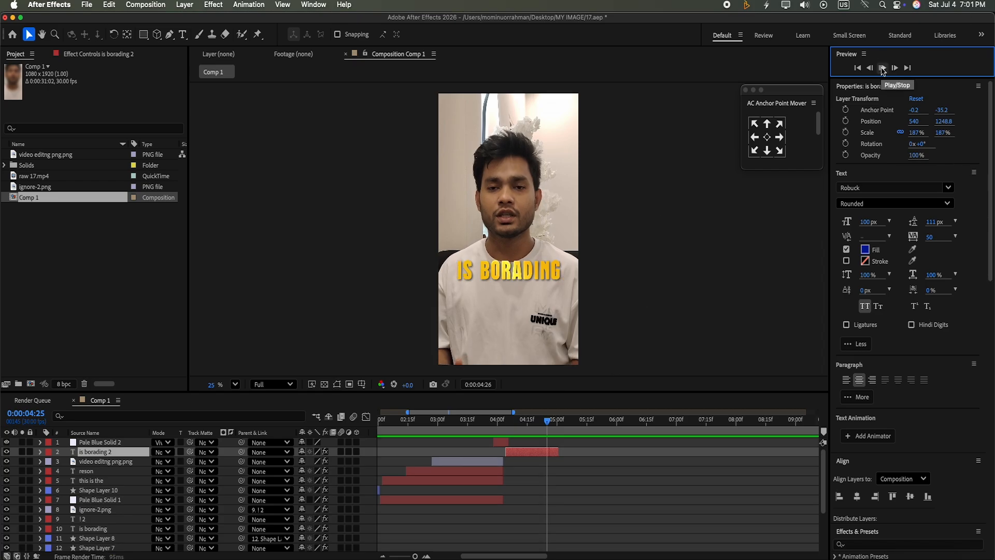
Step: Extend the end of the "is borading 2" layer to about 5:10, shift the layer one frame earlier, and preview the section
left_click(581, 422)
left_click_drag(557, 452, 495, 422)
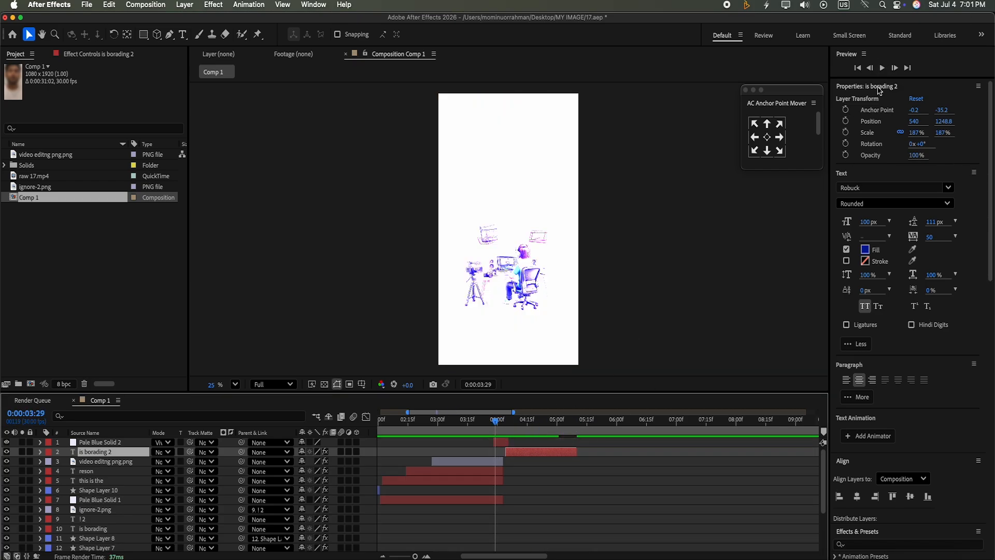
left_click(882, 68)
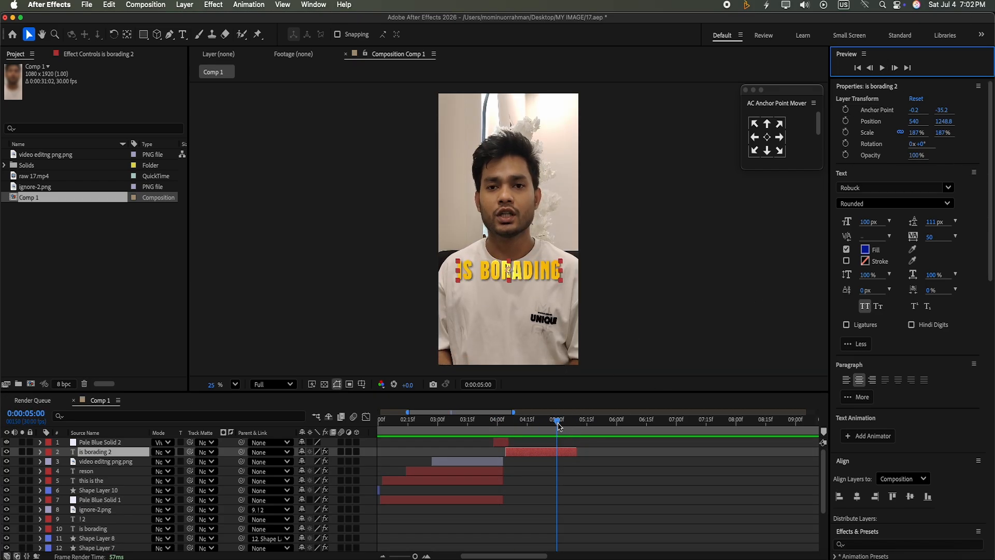
left_click_drag(558, 423, 517, 455)
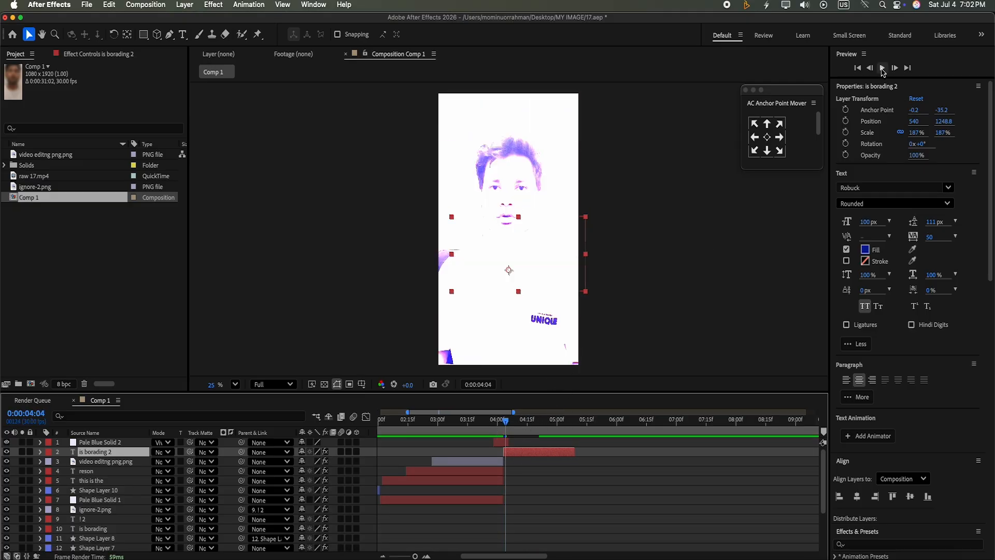
left_click(882, 69)
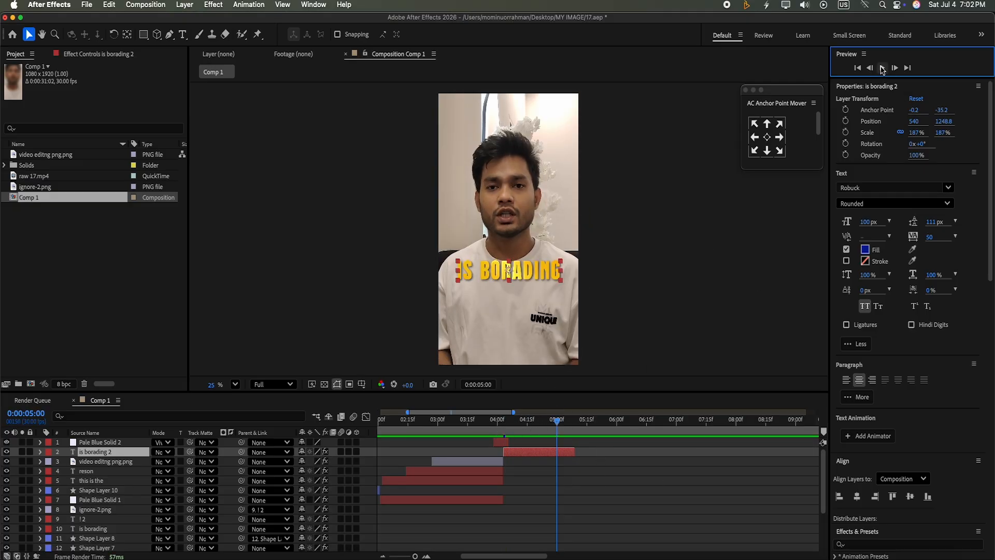
Step: Extend the end of the "is borading 2" layer to about 5:15 and preview that section to check the speech timing
left_click(594, 431)
left_click_drag(576, 451, 505, 470)
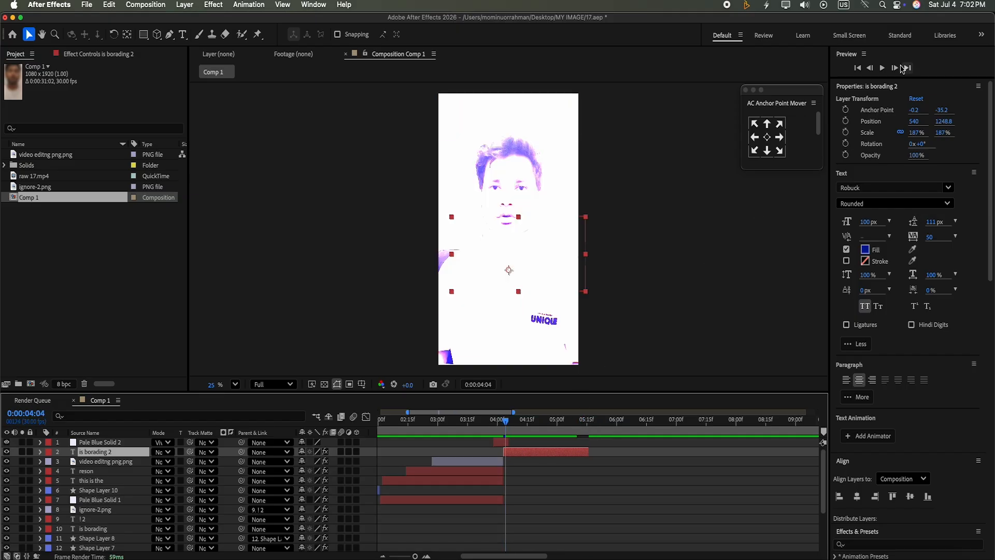
left_click(882, 69)
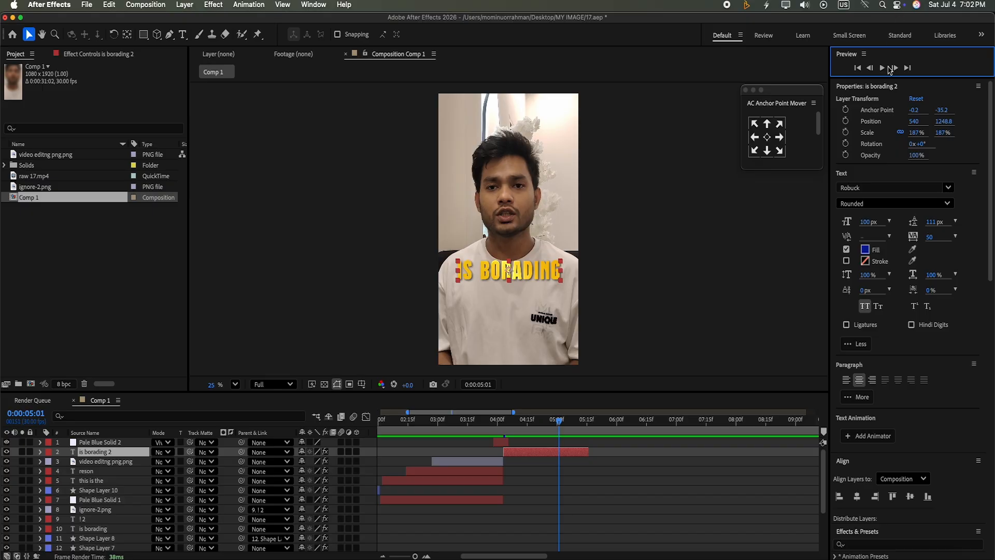
left_click_drag(618, 422, 528, 422)
left_click(882, 69)
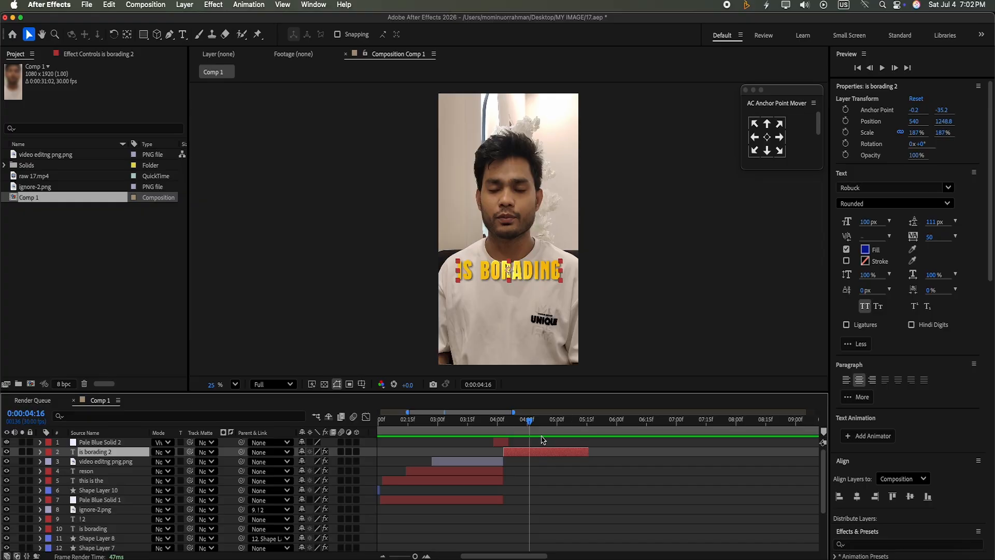
Step: Replace the text of the "is borading 2" layer with "used too"
key("ctrl+t")
left_click(555, 270)
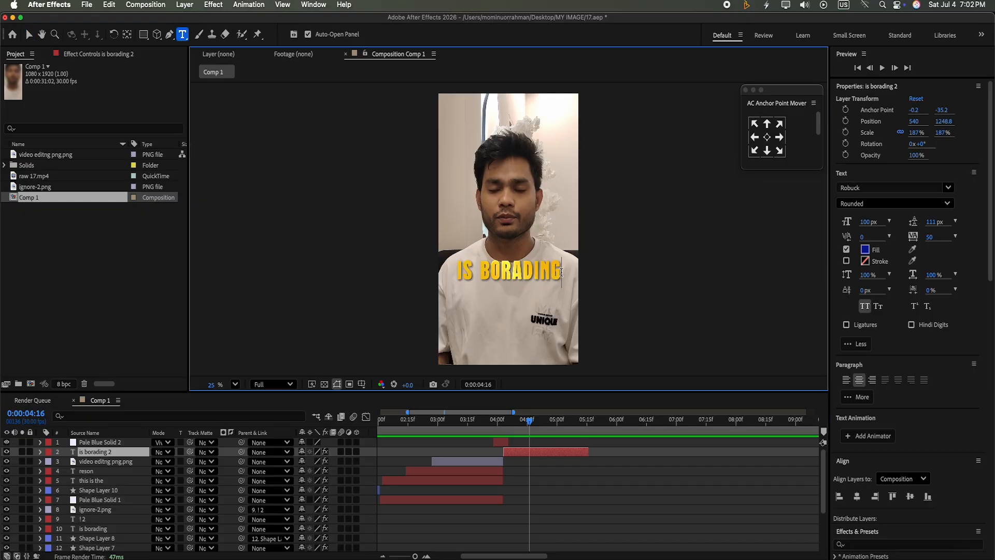
key("BackSpace")
key("BackSpace")
key("BackSpace")
key("BackSpace")
key("BackSpace")
key("BackSpace")
key("BackSpace")
key("BackSpace")
key("BackSpace")
key("BackSpace")
key("BackSpace")
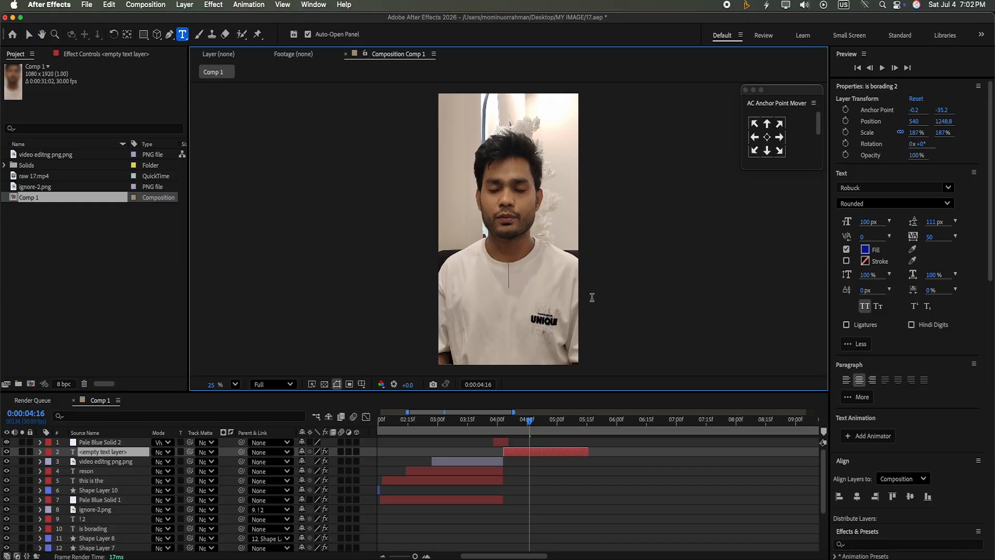
type("used too")
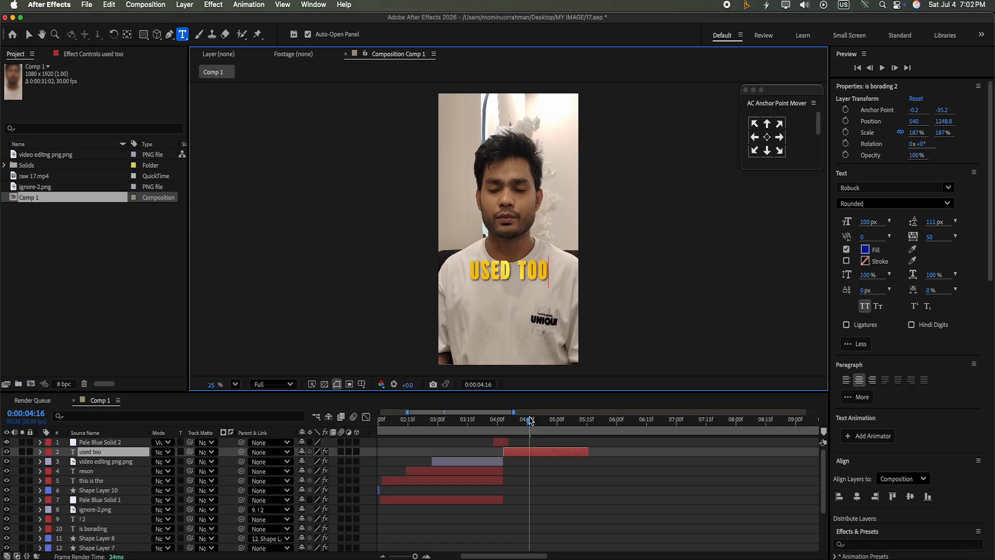
Step: Preview the "used too" text from about 4:03, split its layer at 4:26, and place the second part at the top of the stack
left_click_drag(529, 420, 502, 421)
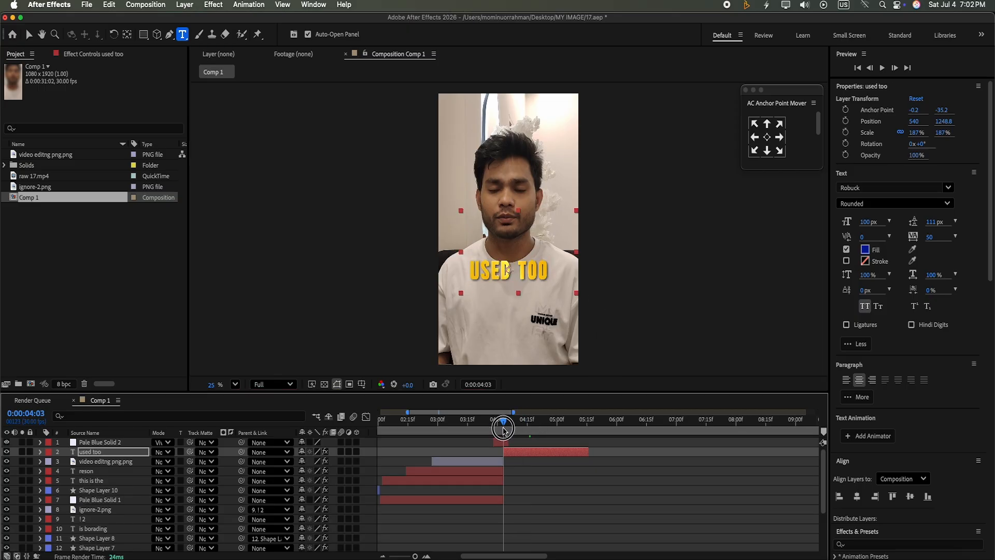
left_click(884, 68)
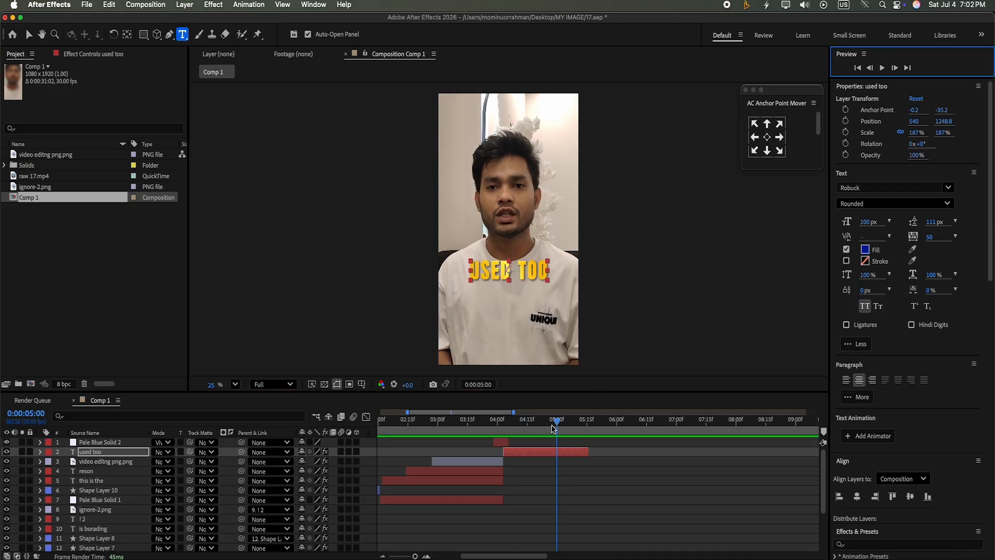
left_click(554, 455)
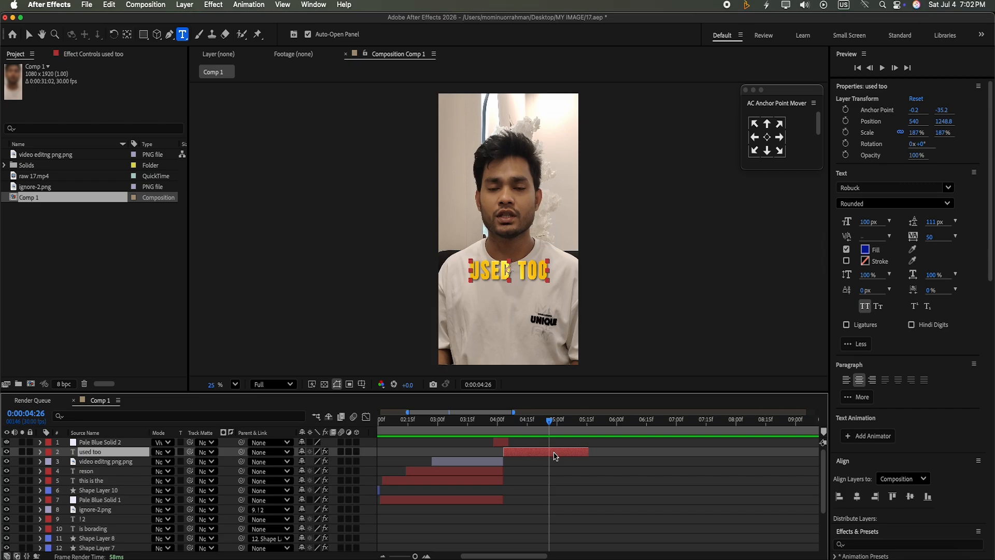
key("super+shift+d")
left_click_drag(126, 453, 131, 438)
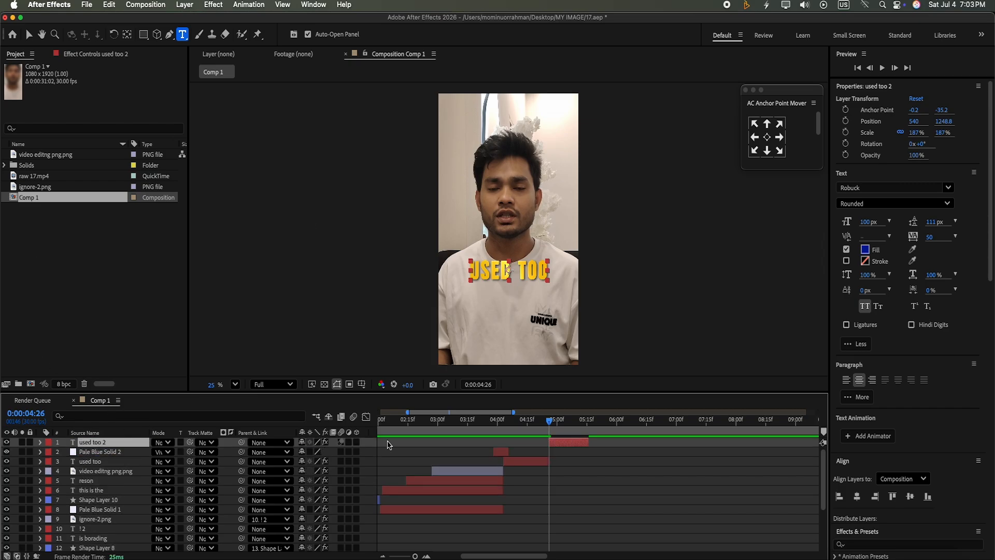
Step: Preview the split text, trim "used too" to end at 4:21, and shift "used too 2" to start there
left_click_drag(548, 461, 502, 441)
left_click(881, 68)
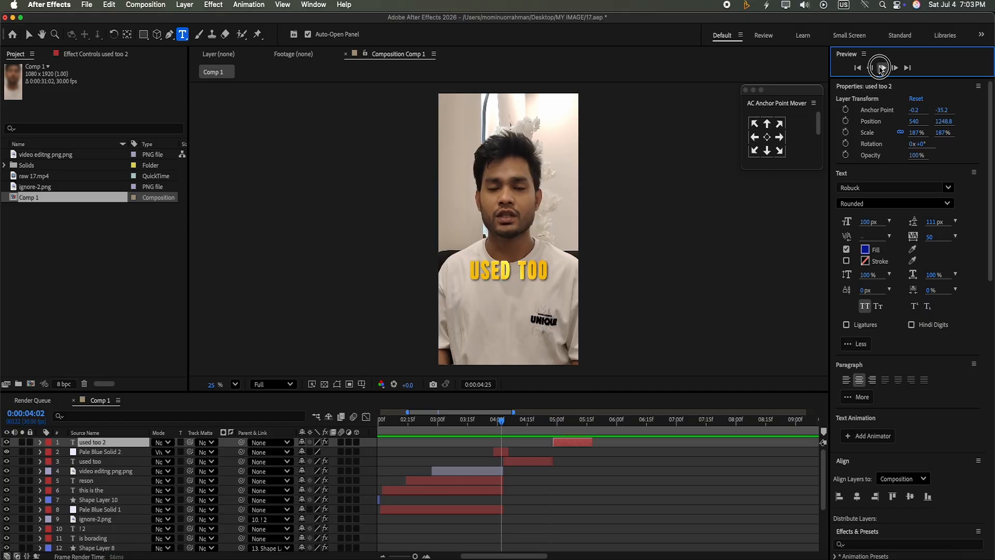
left_click(539, 434)
mouse_move(552, 461)
left_mouse_down()
mouse_move(539, 461)
mouse_move(553, 445)
left_mouse_up()
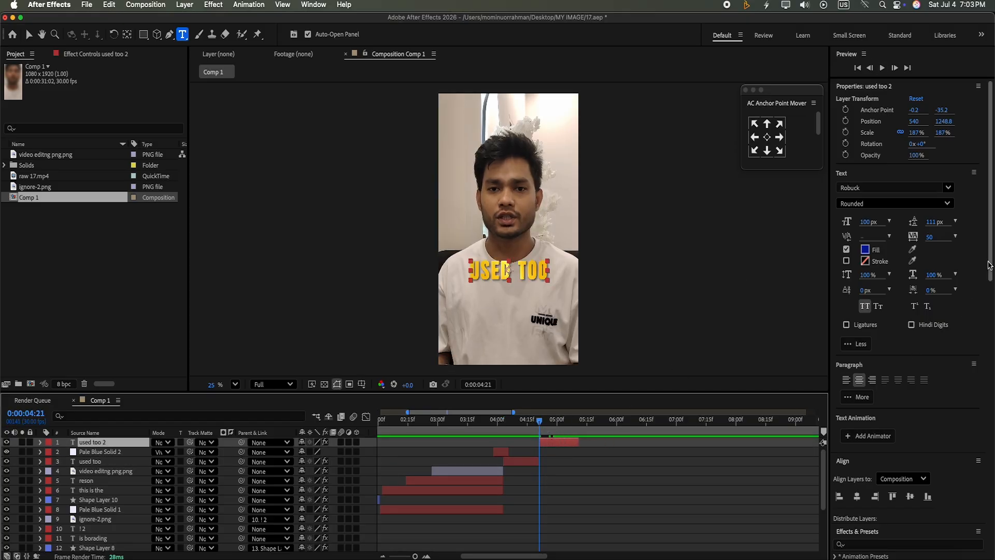
Step: Find the Shatter effect and apply it to the "used too 2" layer
left_click_drag(990, 263, 991, 378)
left_click(904, 274)
type("shatt")
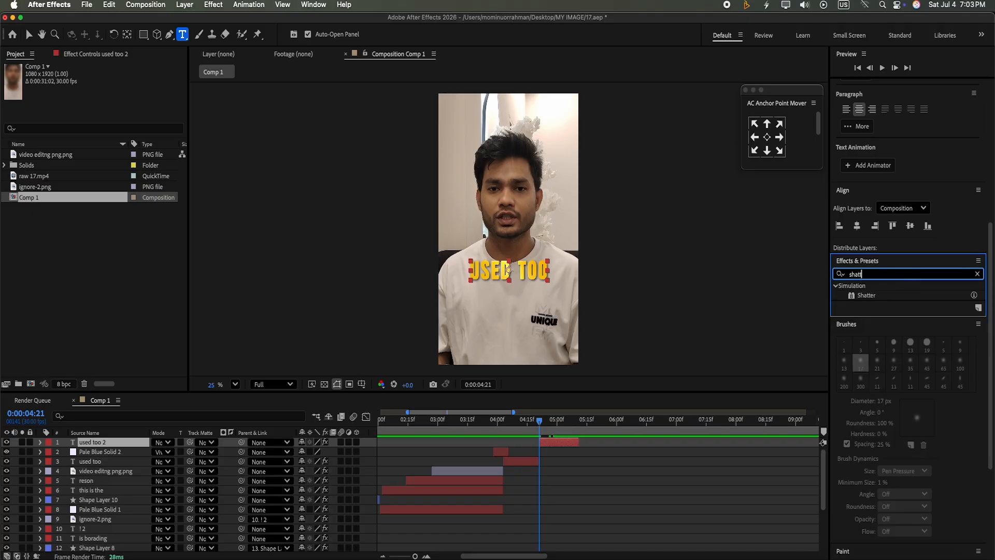
left_click(870, 296)
left_click_drag(870, 297, 564, 447)
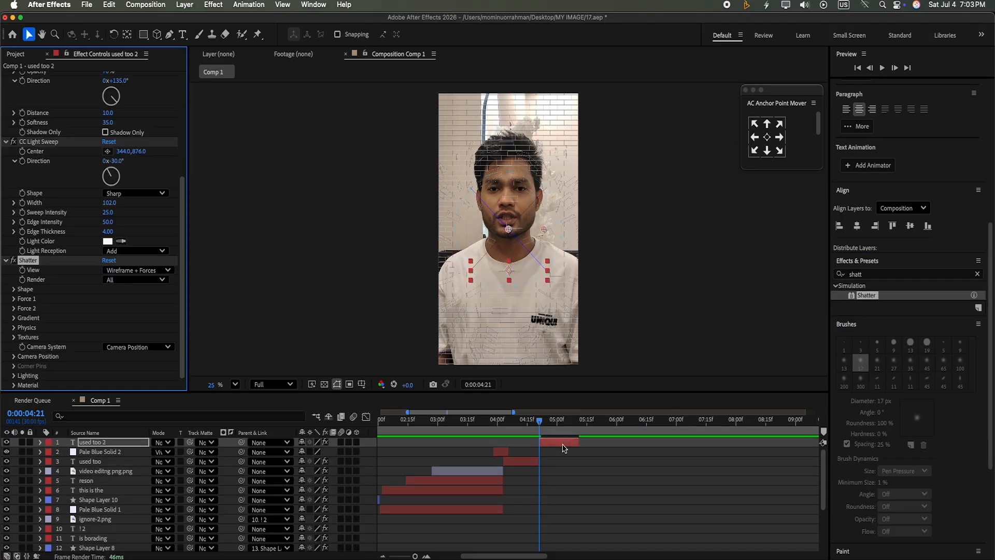
Step: Set the Shatter effect's View to Rendered and check its Render options
left_click(166, 273)
left_click(86, 287)
left_click(161, 280)
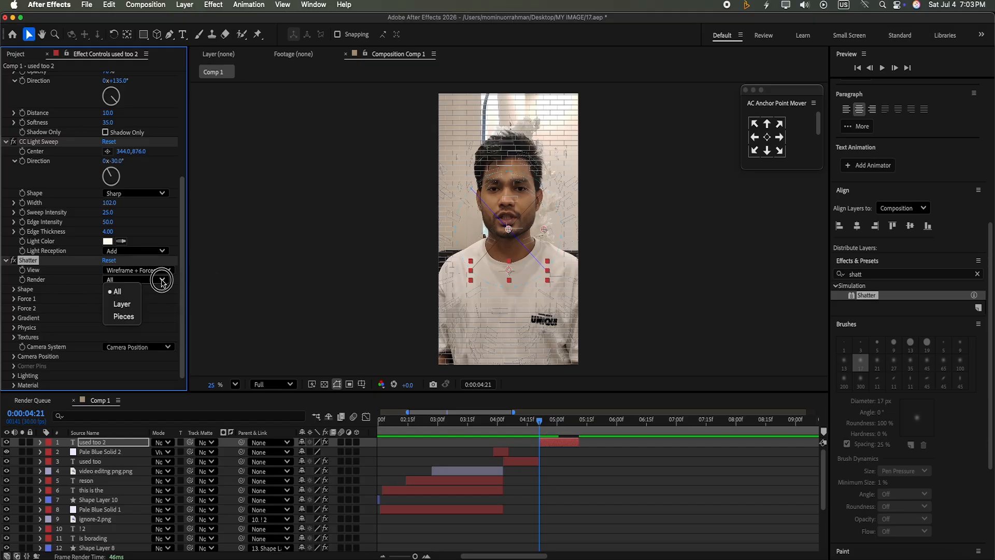
left_click(139, 316)
left_click(167, 272)
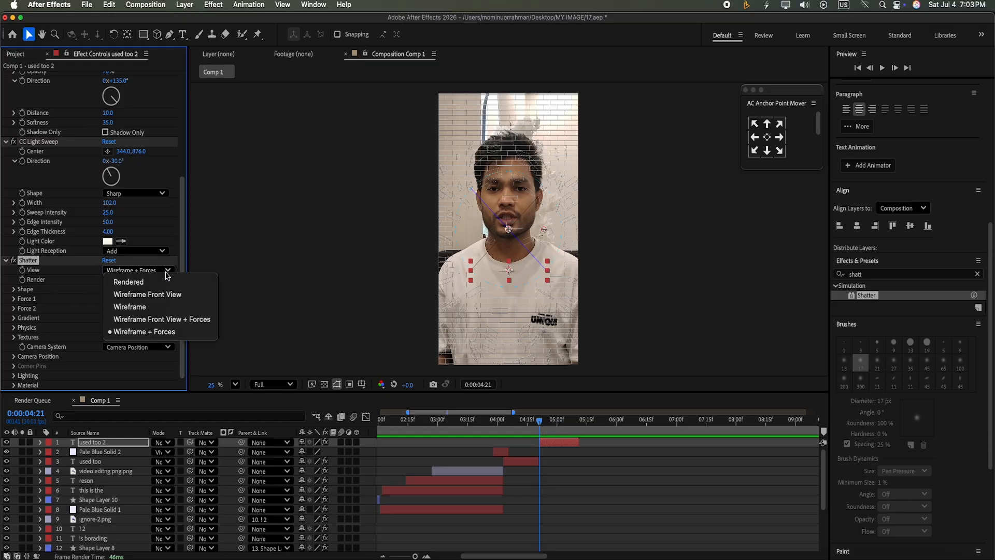
left_click(129, 281)
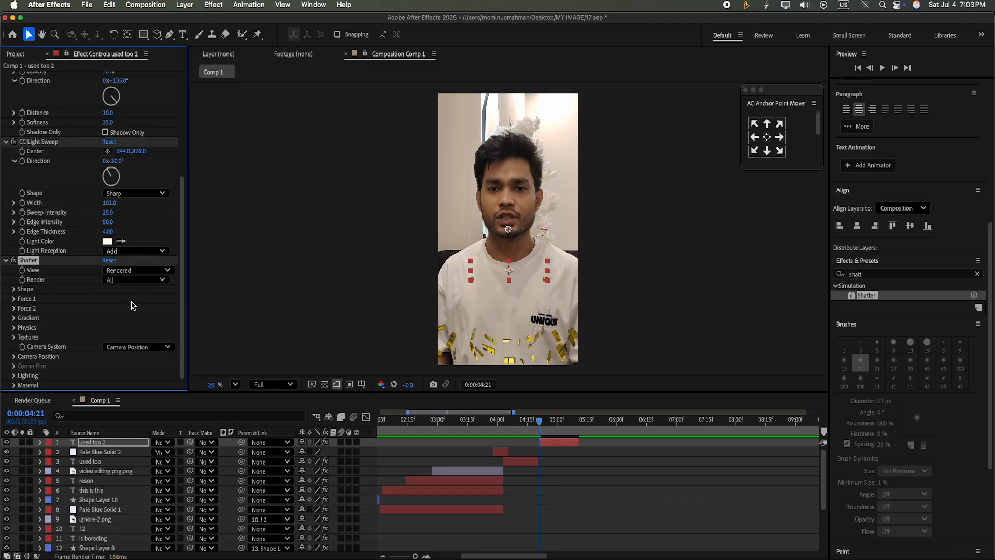
left_click(154, 279)
left_click(173, 304)
Step: Adjust the Repetitions of Shatter's Bricks pattern, trying 5.50 before raising the value for smaller pieces
left_click(14, 289)
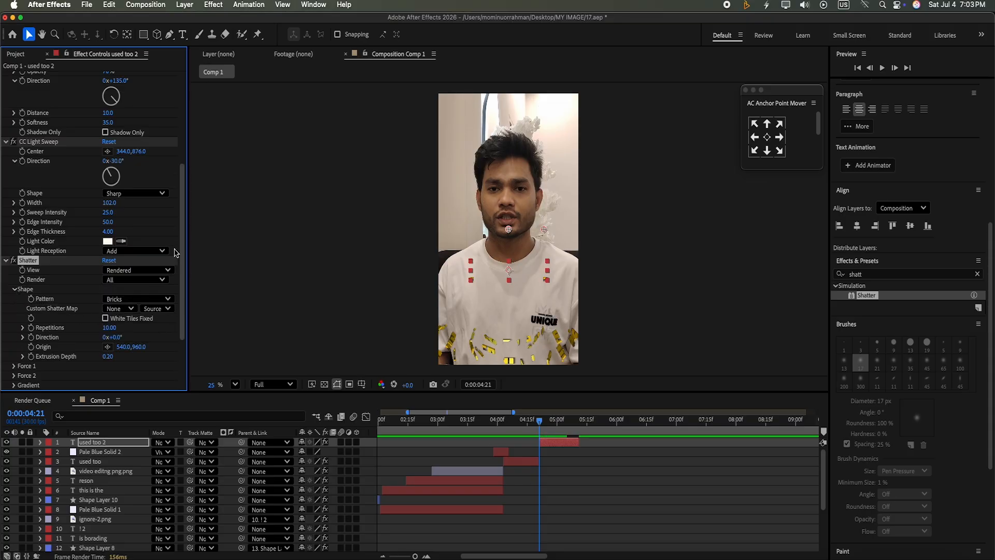
scroll(175, 252, "down", 3)
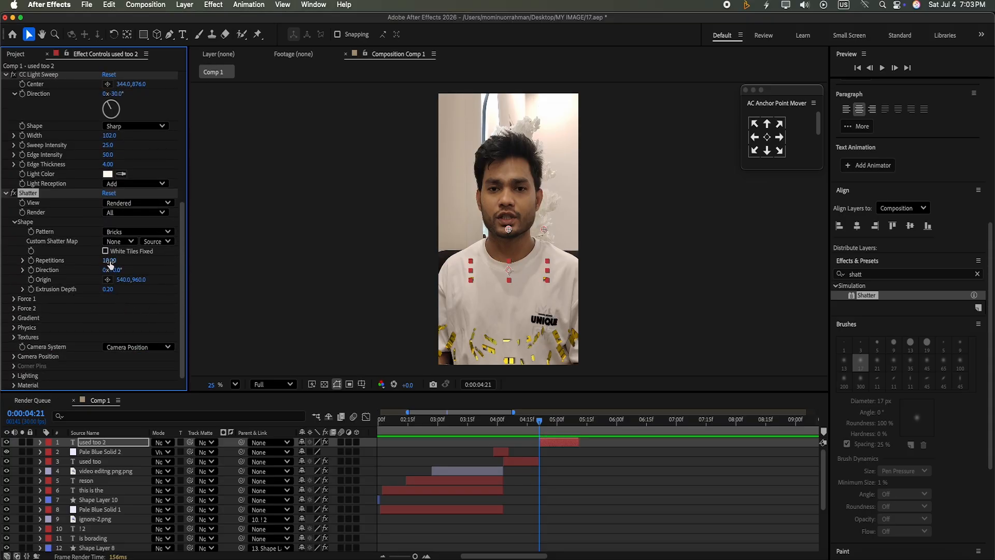
left_click_drag(110, 263, 112, 283)
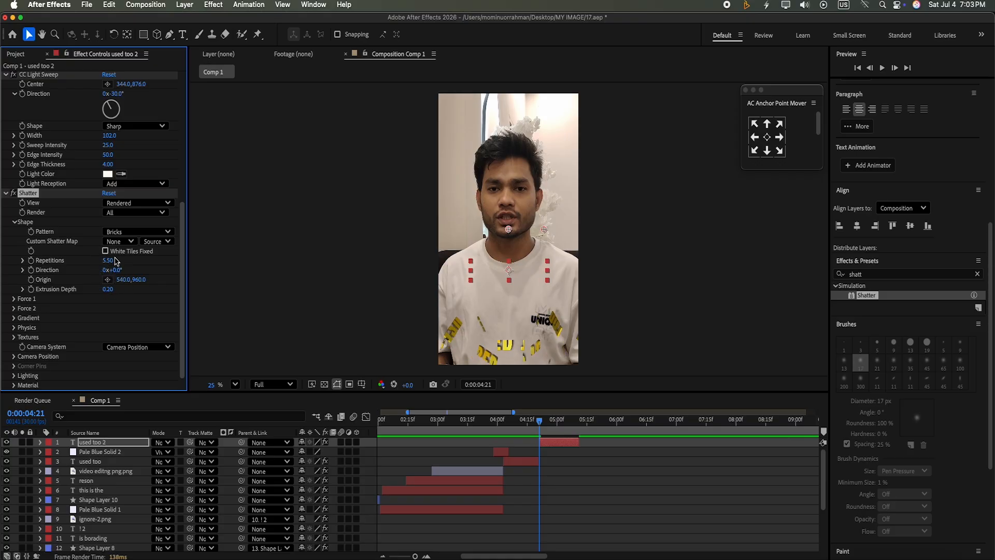
left_click(115, 260)
key("Return")
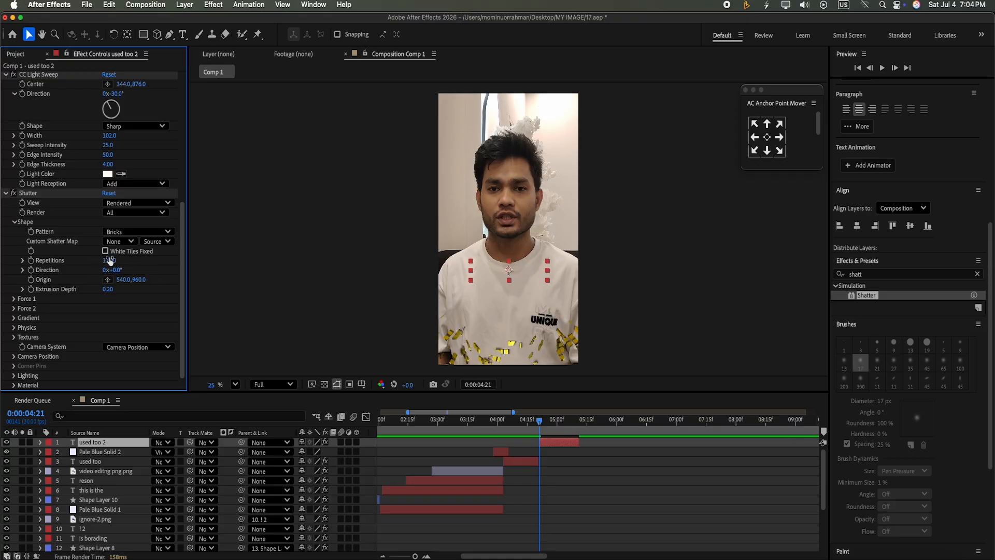
key("1")
key("5")
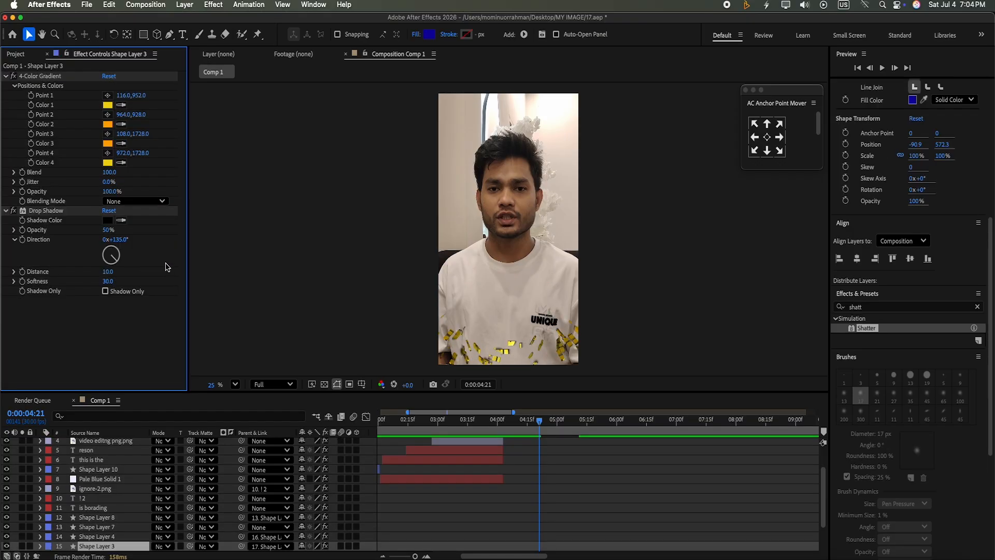
key("super+z")
Step: Set Shatter's Repetitions to 15 and its Extrusion Depth to 1 on the "used too 2" layer
left_click_drag(183, 248, 183, 366)
left_click(113, 261)
type("1")
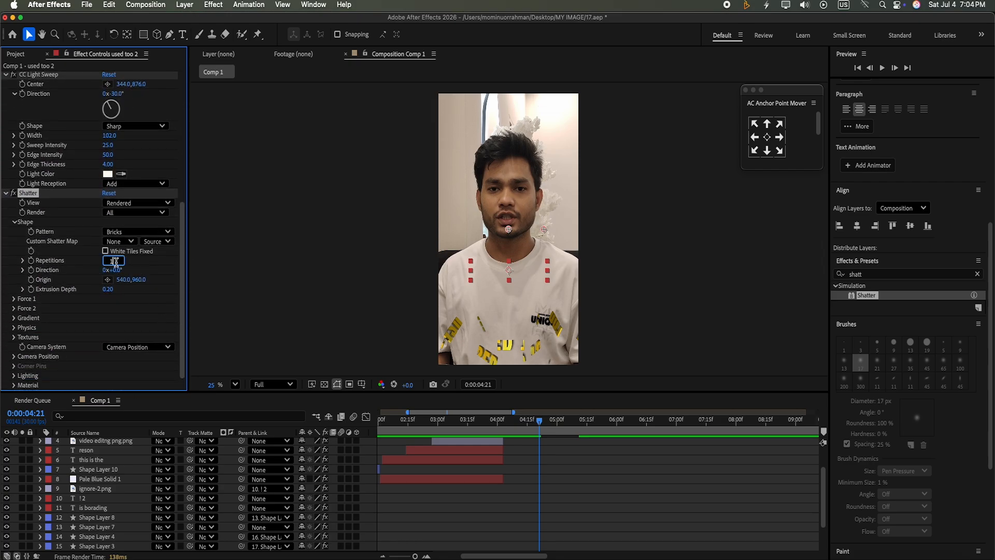
type("5")
key("Return")
left_click(108, 290)
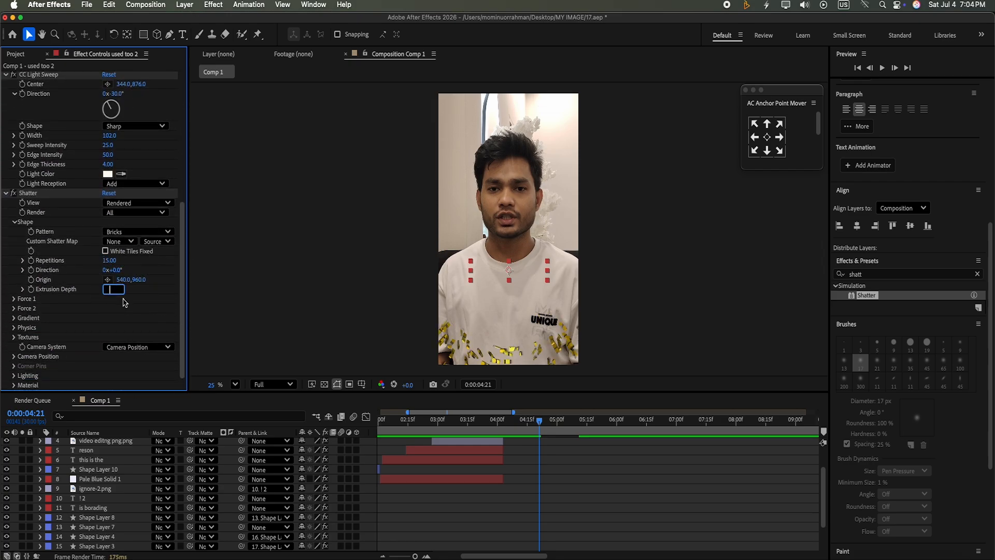
type("1")
key("Return")
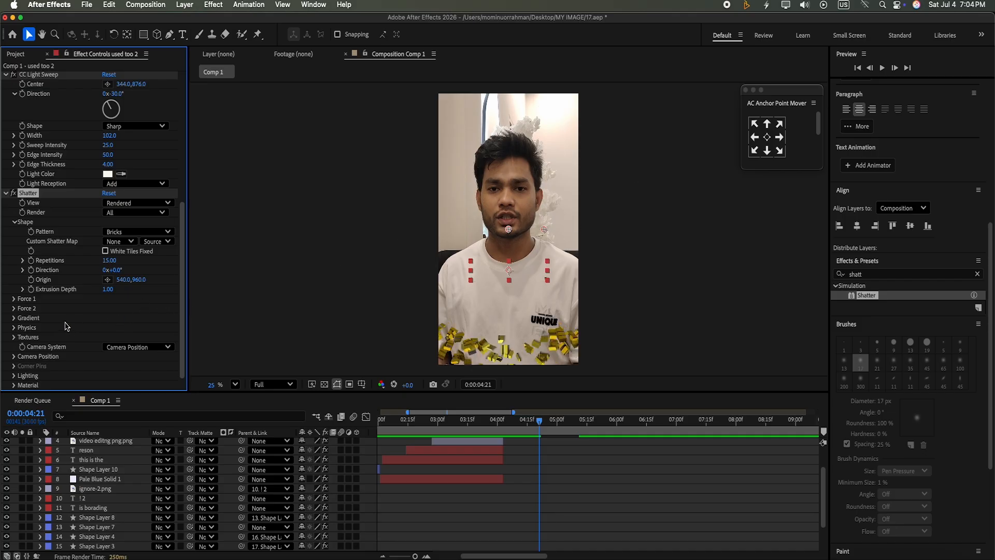
Step: Set the Shatter Threshold in Shatter's Gradient settings to 29%
left_click(14, 319)
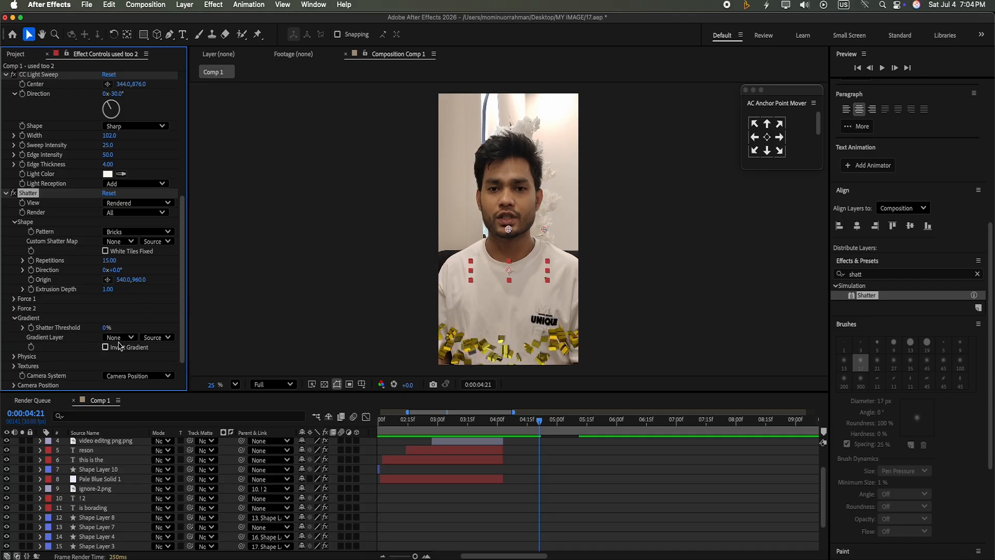
left_click_drag(106, 327, 107, 317)
left_click(108, 328)
left_click(160, 301)
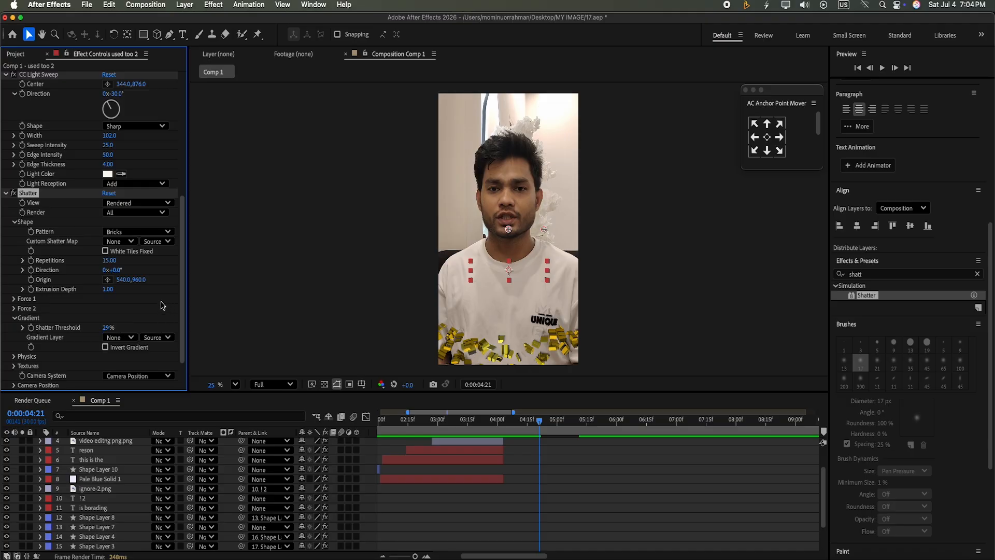
left_click(23, 328)
left_click(22, 328)
left_click(16, 318)
Step: Reduce the Gravity in Shatter's Physics settings, trying 1 before settling on 0.15
left_click(14, 328)
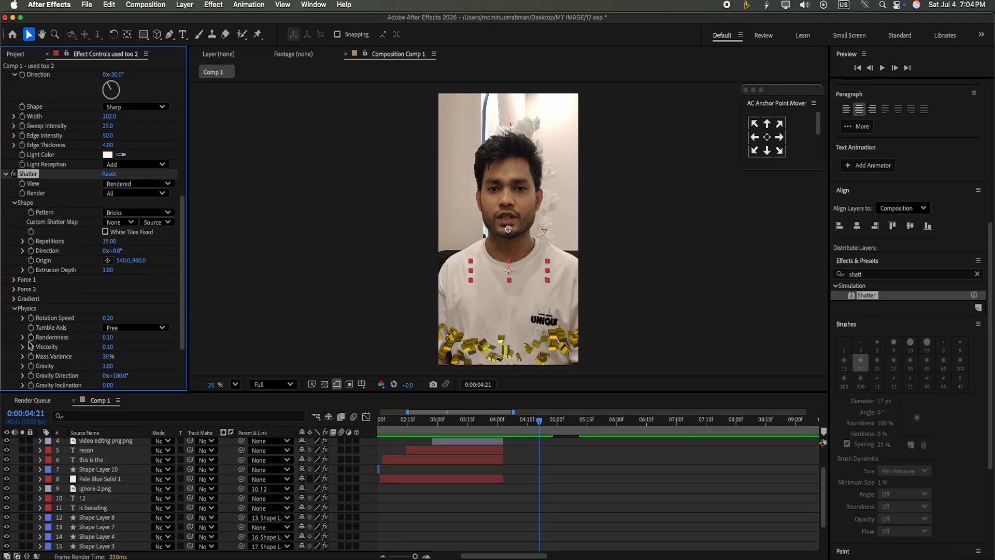
scroll(171, 334, "down", 3)
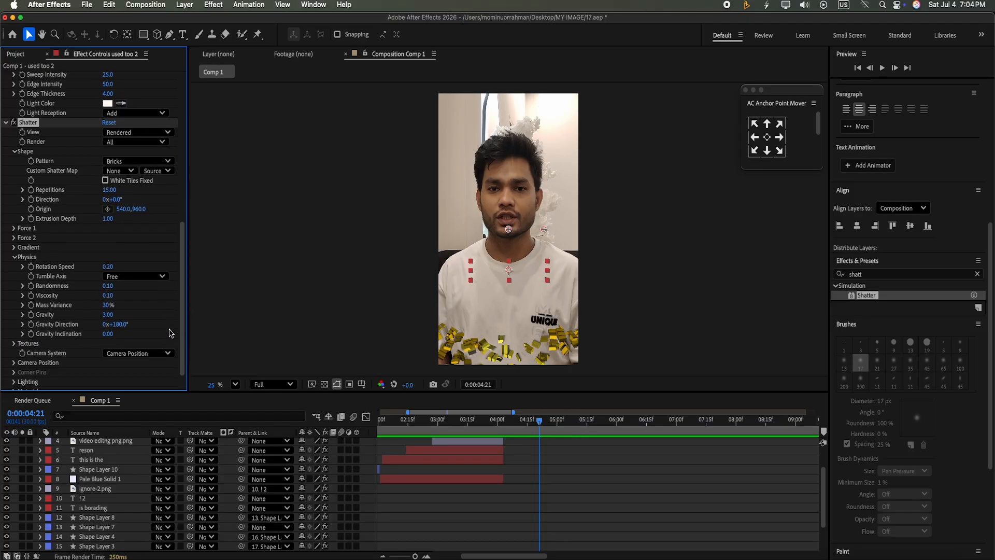
left_click(109, 317)
type("2")
key("Return")
left_click(108, 314)
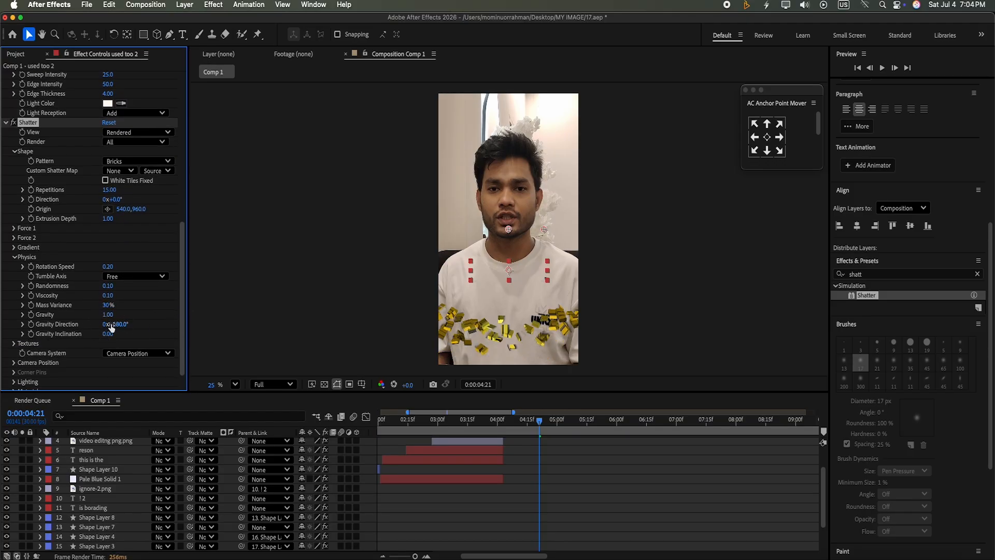
type("0.1")
key("Return")
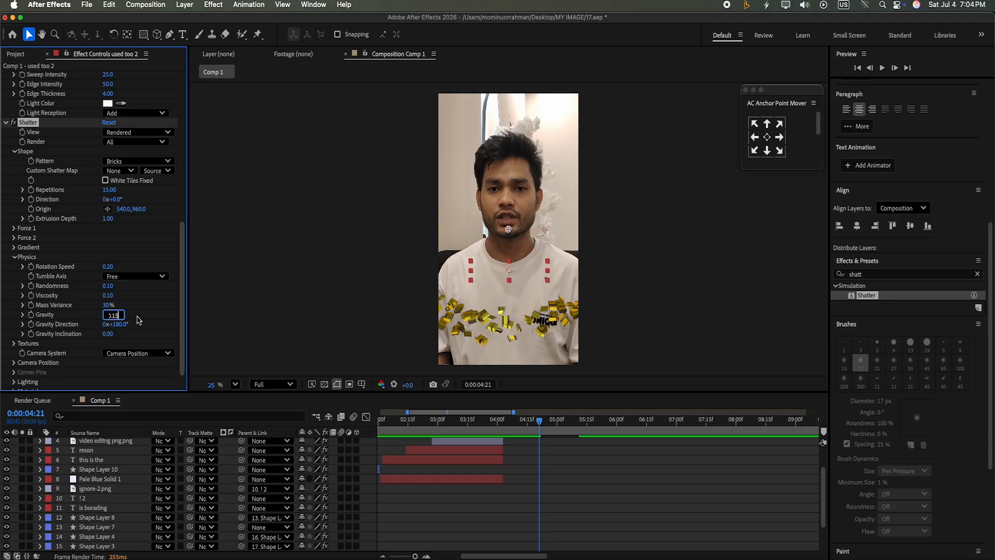
key("Return")
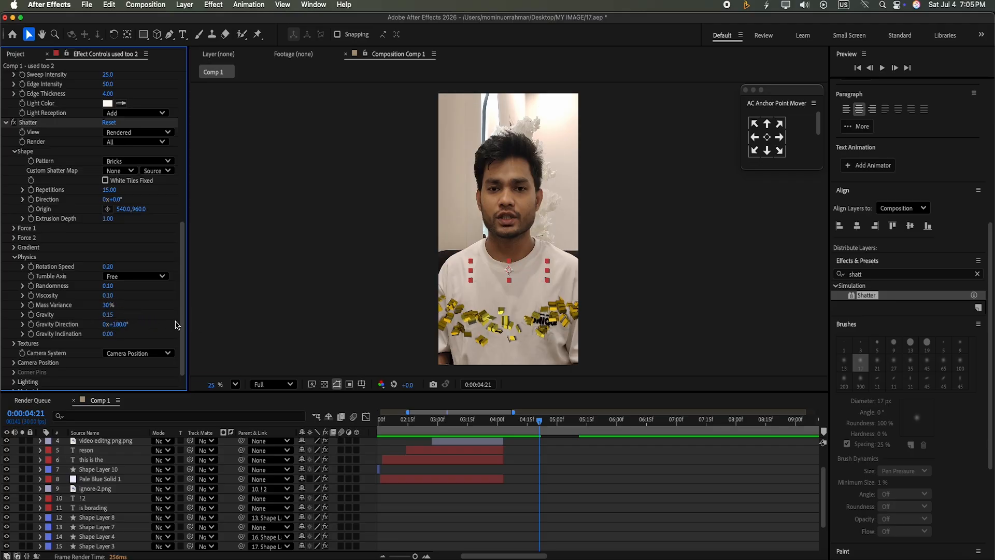
Step: Raise the Randomness in Shatter's Physics settings to 0.24
mouse_move(176, 325)
left_mouse_down()
mouse_move(187, 240)
mouse_move(178, 317)
left_mouse_up()
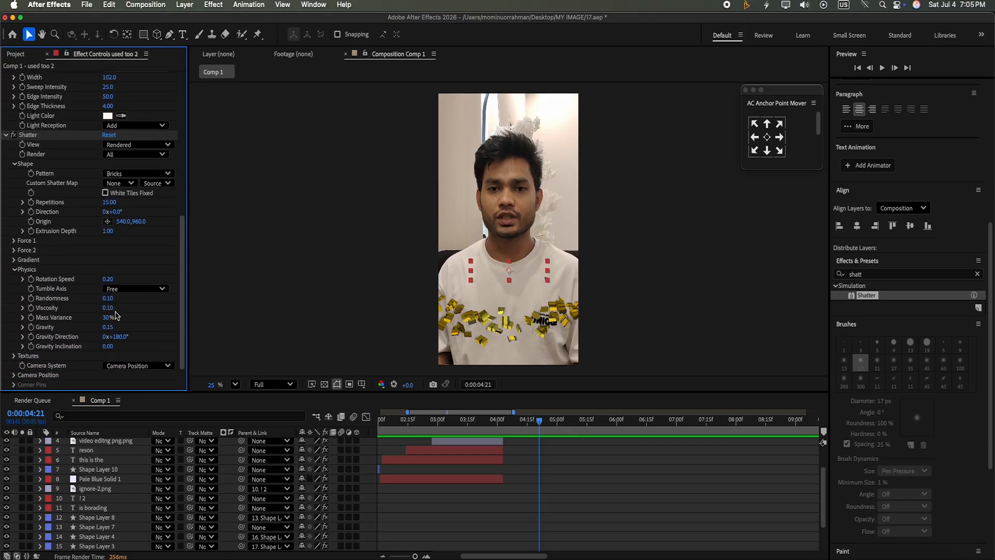
left_click_drag(110, 297, 109, 291)
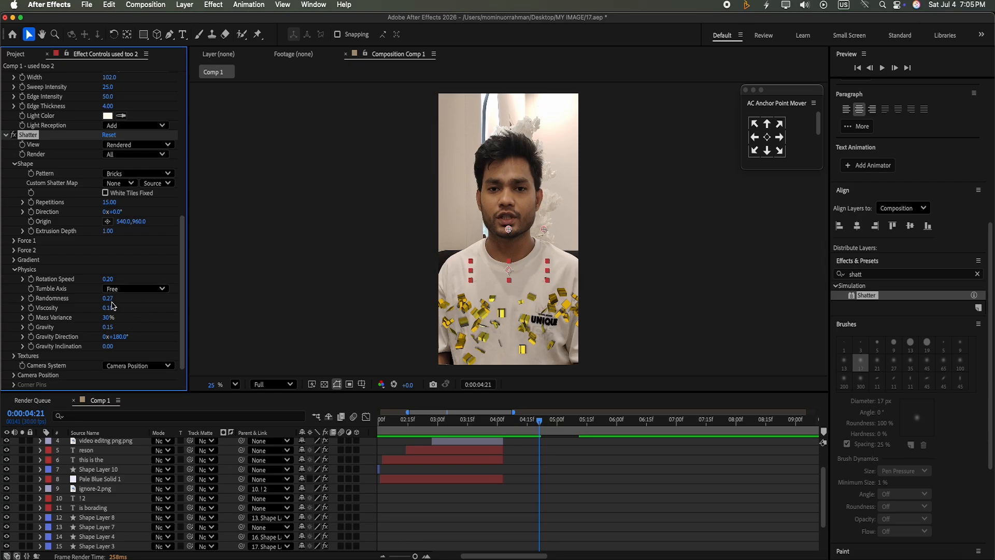
left_click(110, 298)
key("Return")
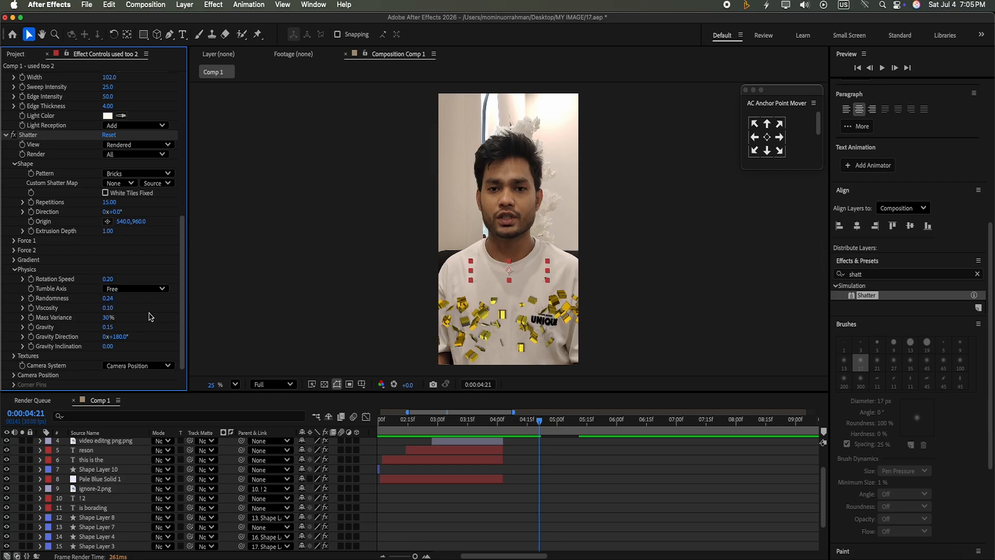
left_click(15, 269)
Step: Set Shatter's Force 1 Radius to 0.54 and Strength to 5.60, and Force 2 Depth to 0.19 and Radius to 0.08
left_click(14, 299)
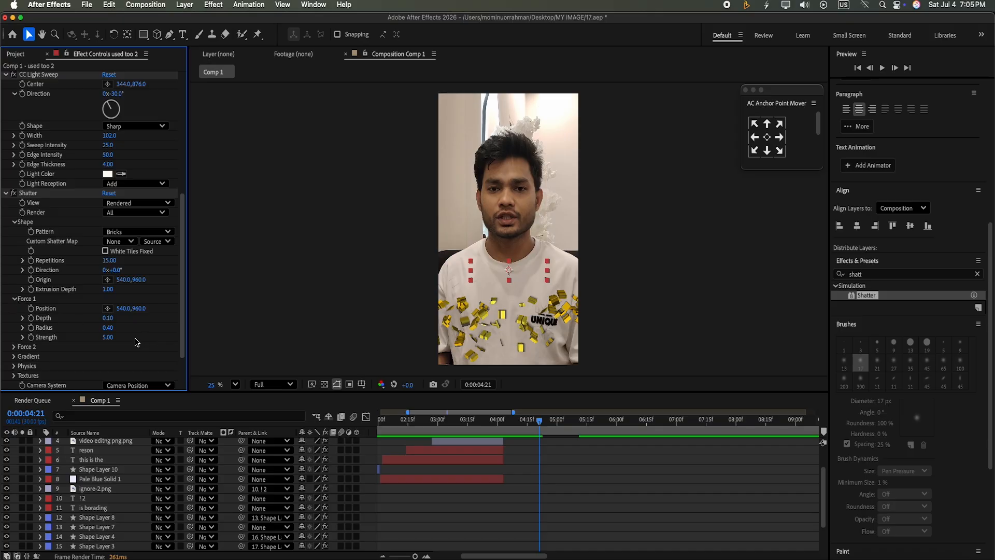
mouse_move(107, 327)
left_mouse_down()
mouse_move(104, 317)
mouse_move(110, 339)
mouse_move(106, 317)
left_mouse_up()
left_click(14, 347)
scroll(109, 319, "down", 2)
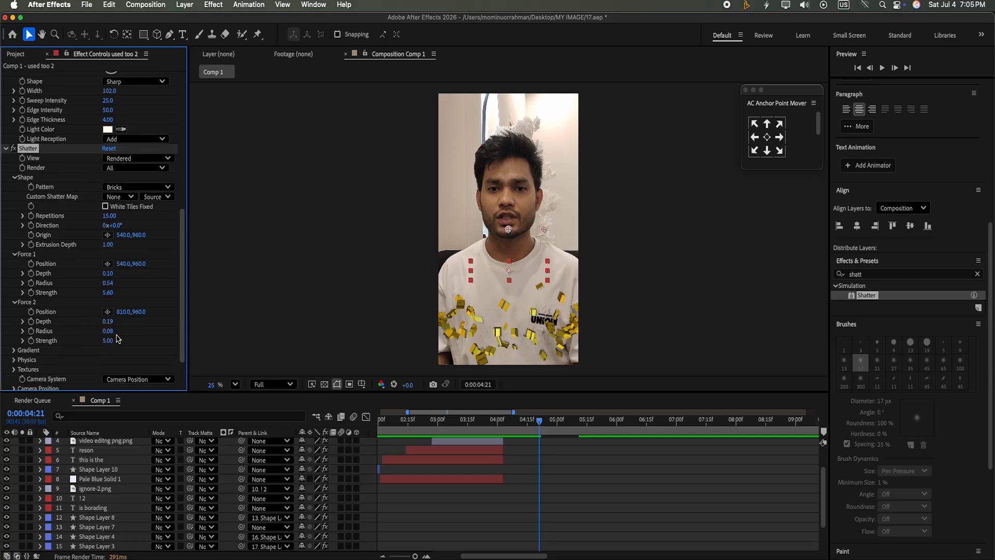
Step: Preview the shattering text from 4:18
left_click_drag(823, 480, 830, 448)
left_click_drag(539, 425, 533, 434)
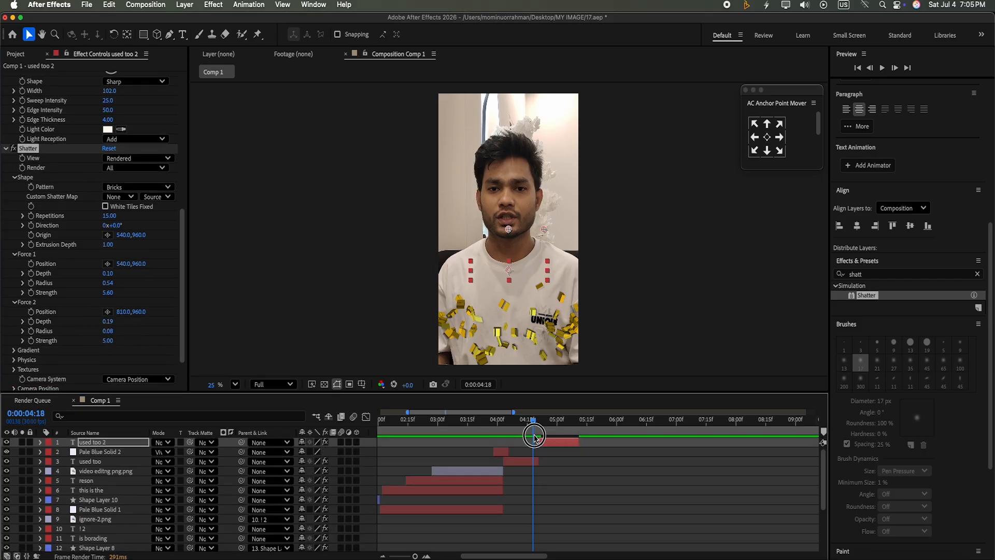
left_click(881, 68)
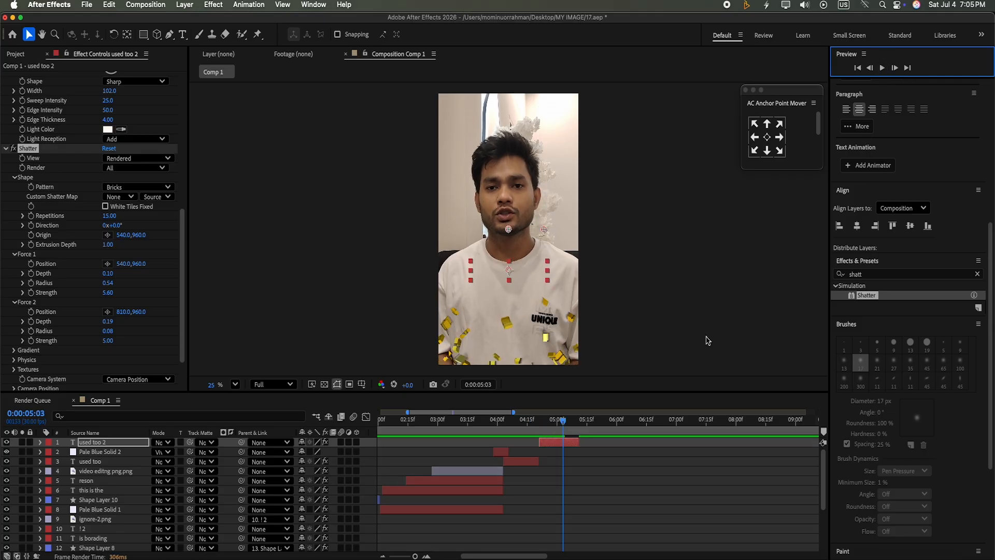
Step: Reposition Shatter's force centres onto the text, Force 1 at about 536, 1312 and Force 2 at about 556, 1308
left_click(555, 444)
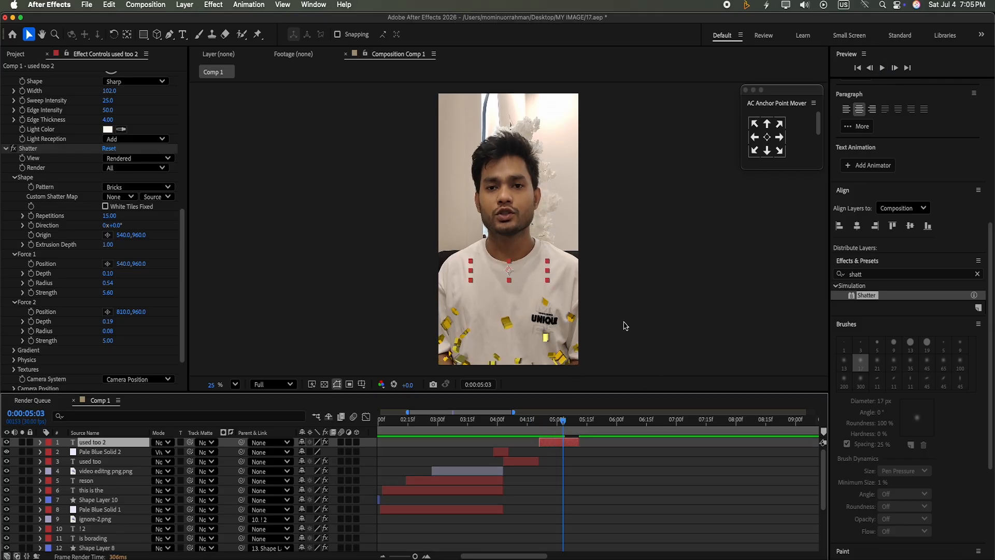
scroll(167, 282, "down", 3)
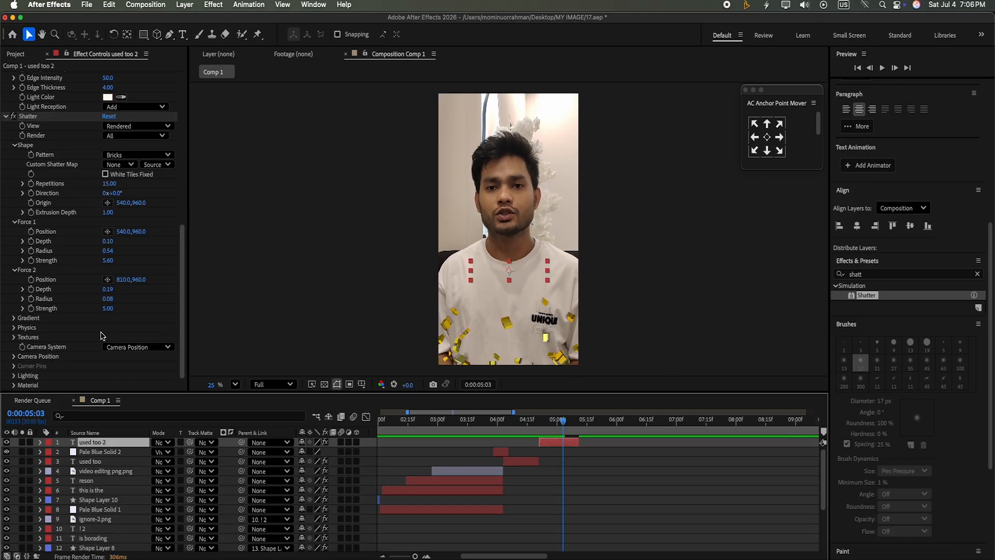
left_click(107, 231)
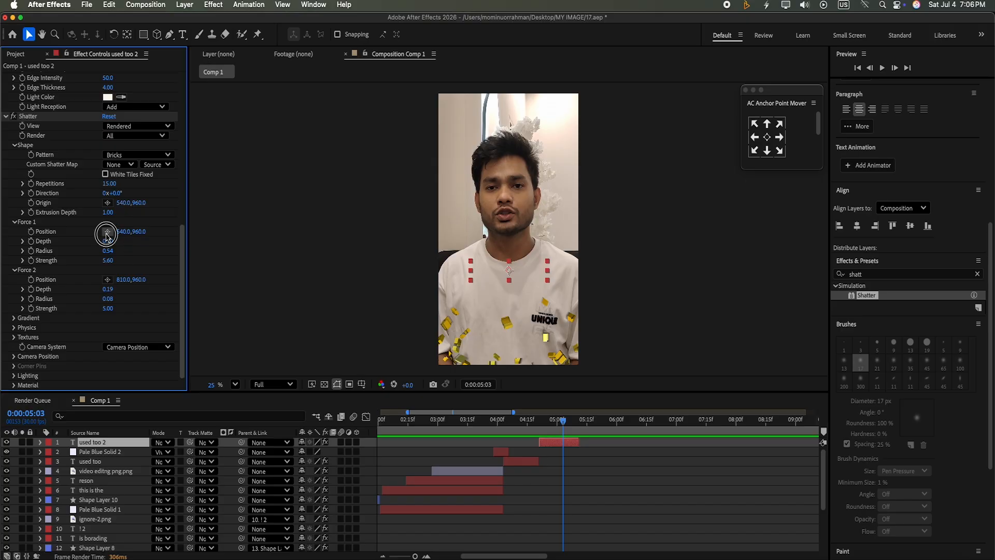
left_click(500, 317)
left_click_drag(499, 317, 510, 274)
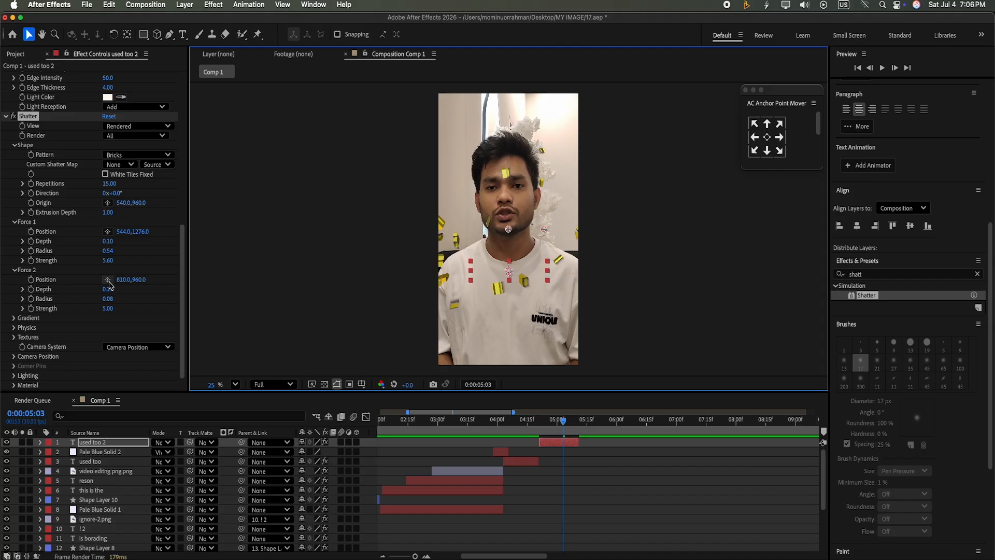
left_click(107, 280)
left_click(511, 278)
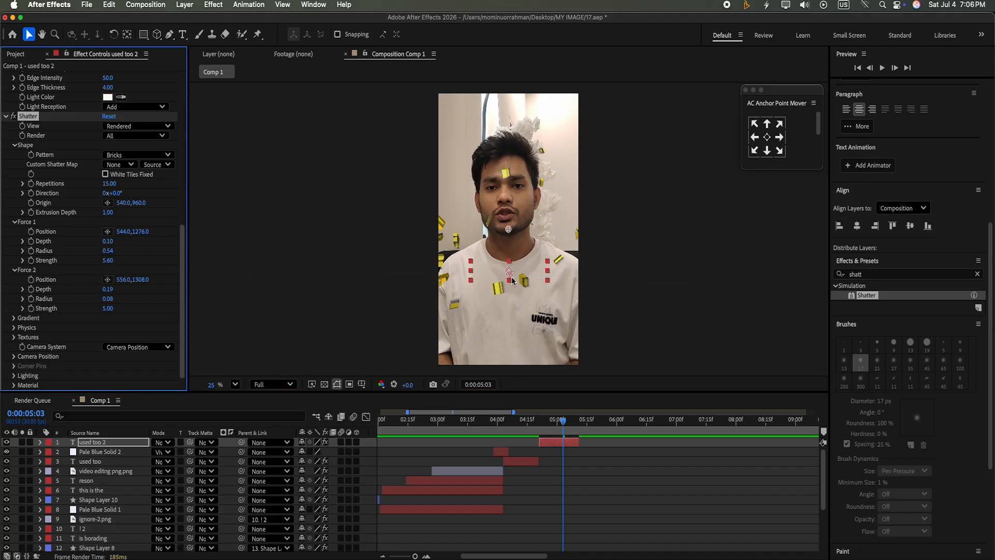
left_click_drag(512, 281, 512, 284)
Step: Play the composition from 3:13 and again from the start to review the shatter animation
left_click_drag(563, 420, 472, 421)
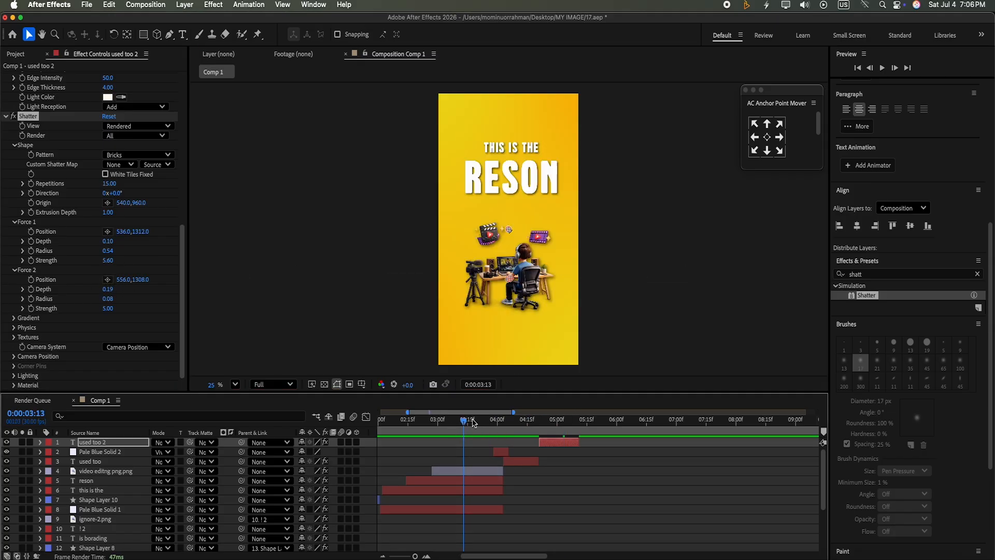
left_click(882, 68)
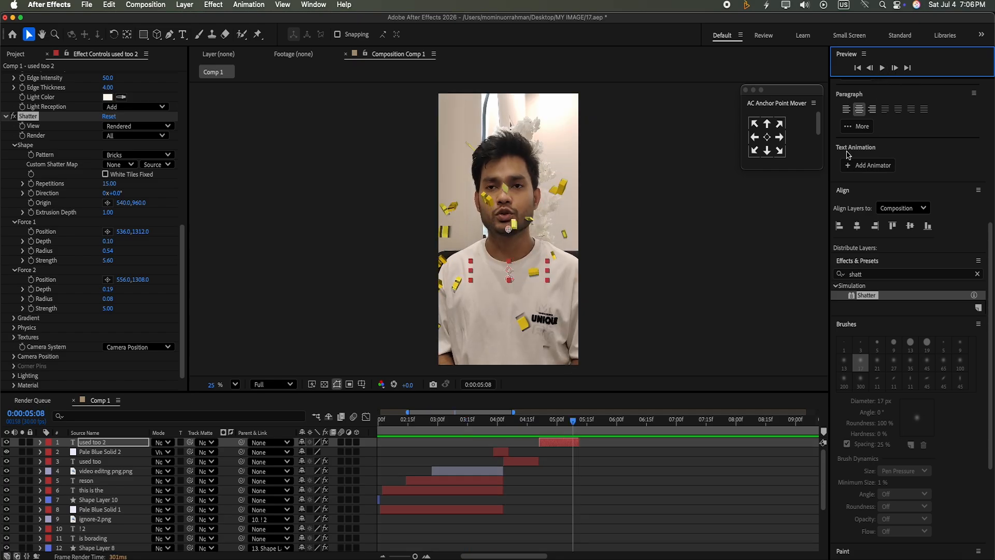
left_click_drag(568, 422, 381, 455)
left_click(882, 67)
left_click(882, 67)
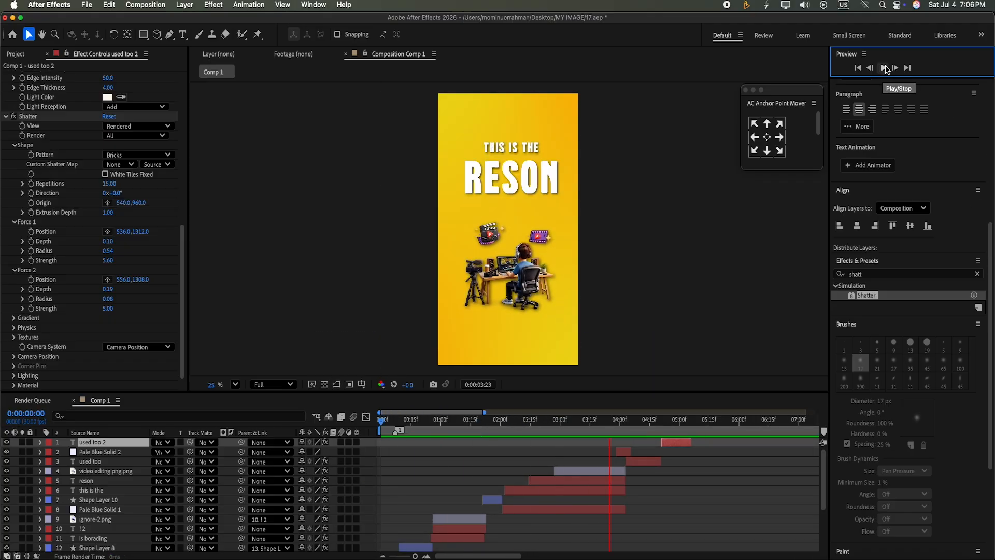
left_click(883, 68)
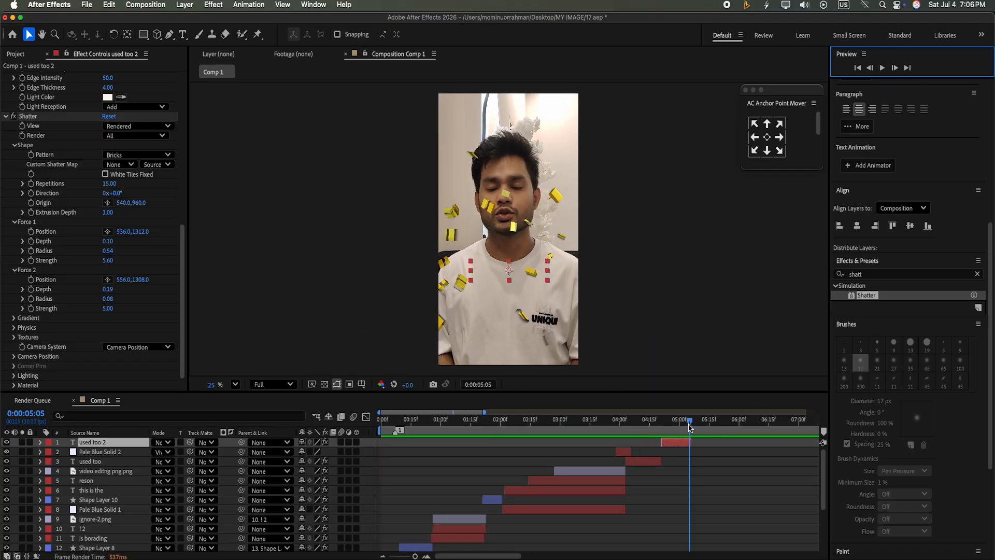
Step: Shorten the end of the "used too 2" layer to about 4:29 and preview from 4:06
left_click_drag(689, 423, 676, 446)
left_click(631, 423)
left_click(882, 71)
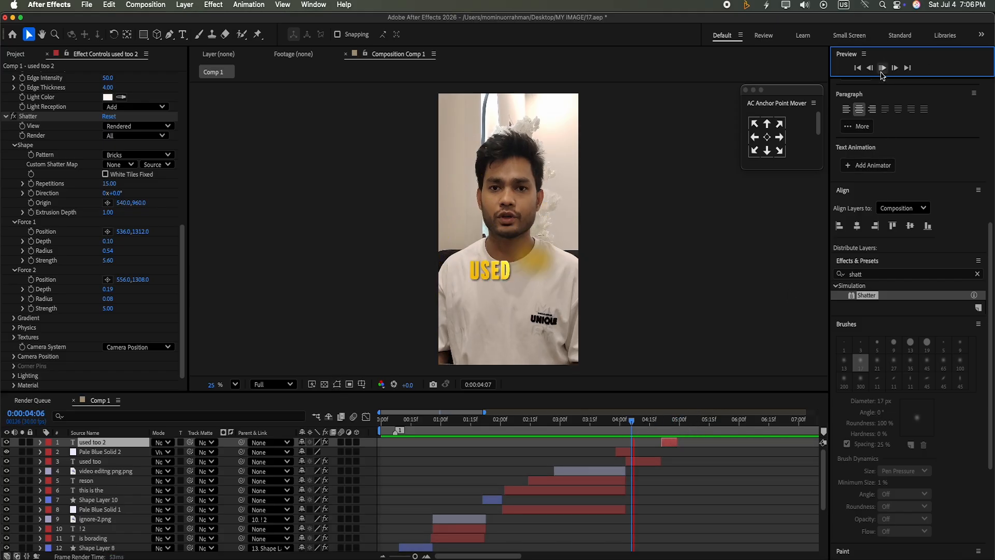
Step: Draw a white square about 579 px wide over the speaker's chest and centre its anchor point
key("q")
left_click_drag(489, 244, 562, 325)
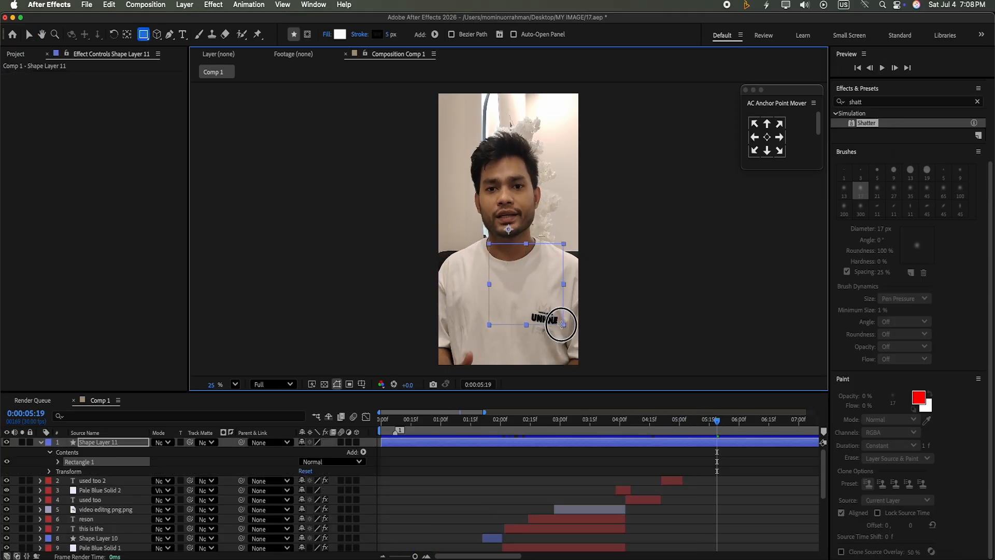
left_click(767, 137)
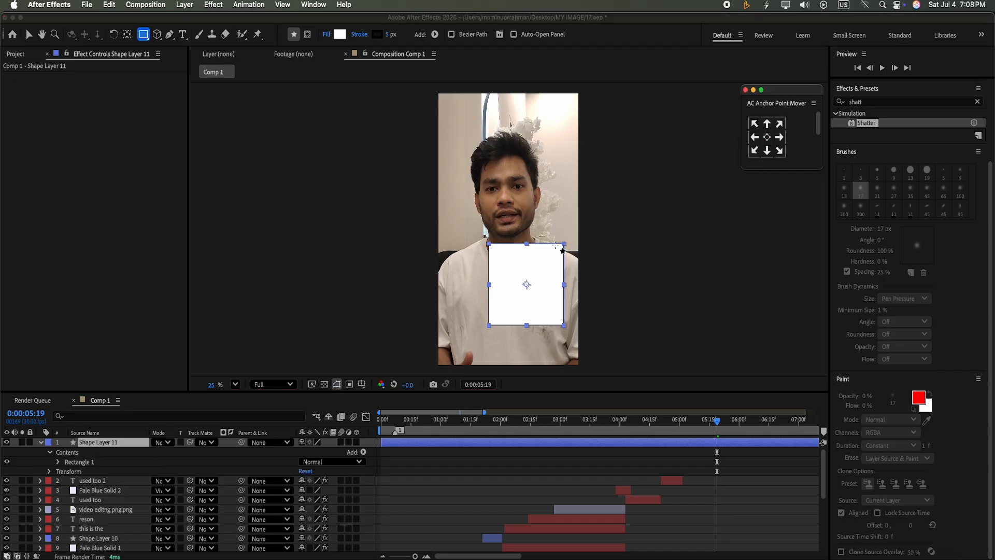
left_click(41, 443)
Step: Split the square's shape layer at 4:29 and delete the part before the split
left_click_drag(719, 422, 677, 423)
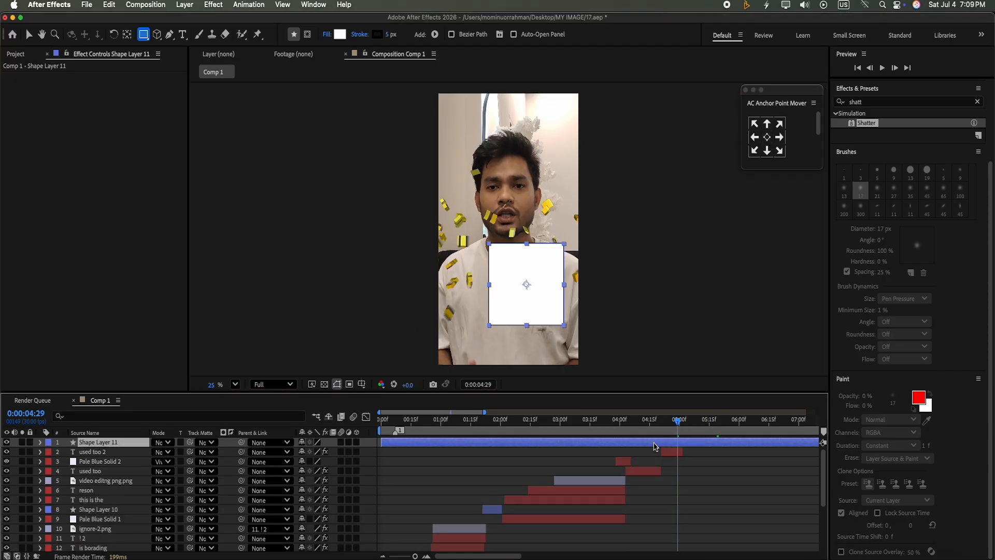
key("super+shift+d")
left_click(615, 452)
key("Delete")
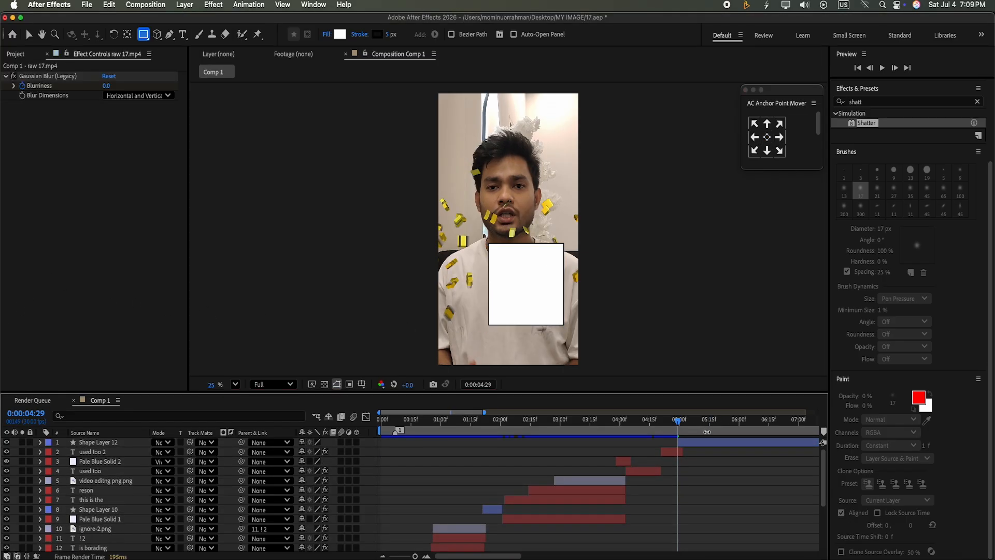
Step: Centre the remaining square in the composition, and lower it to a vertical position of 1436
left_click(697, 444)
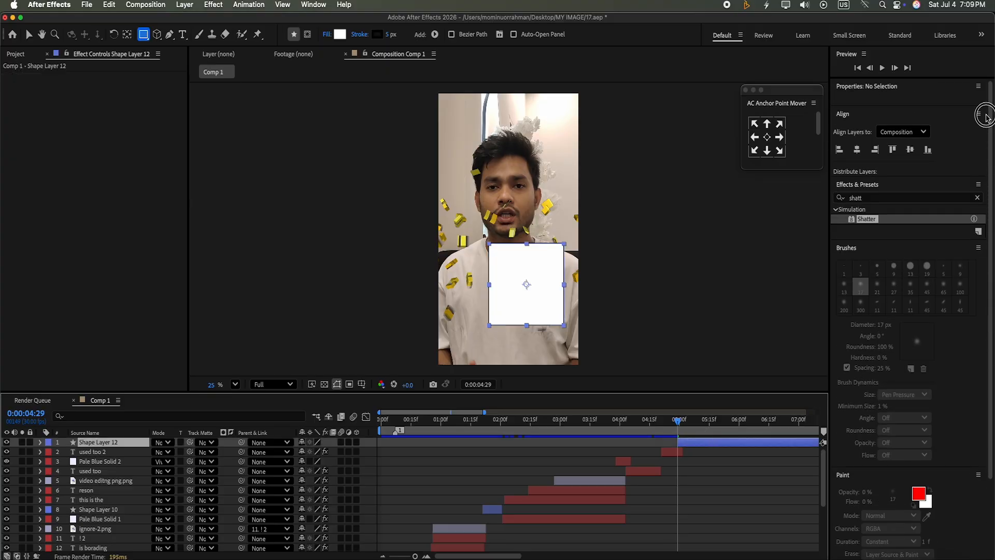
scroll(881, 197, "up", 5)
left_click(855, 150)
left_click(910, 150)
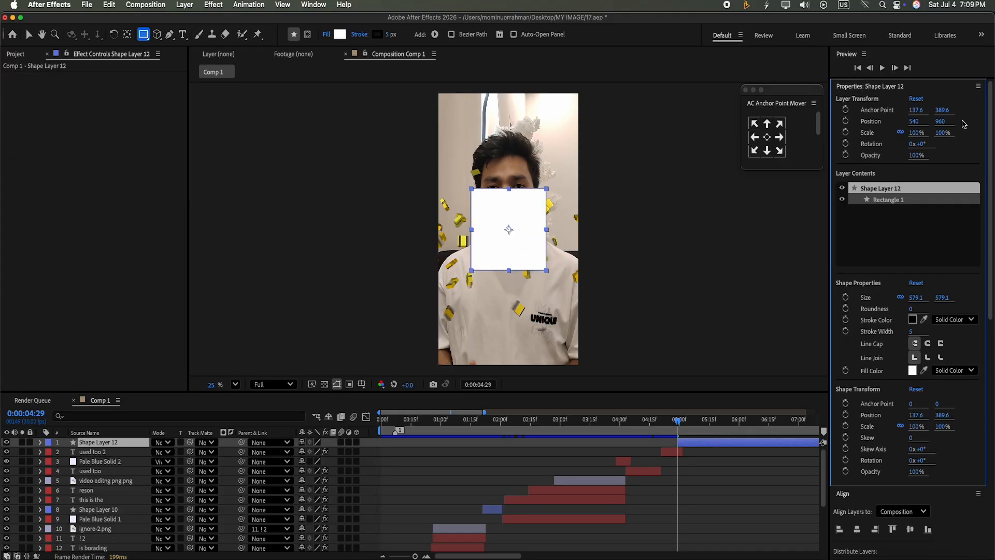
left_click(949, 201)
left_click_drag(949, 201, 942, 393)
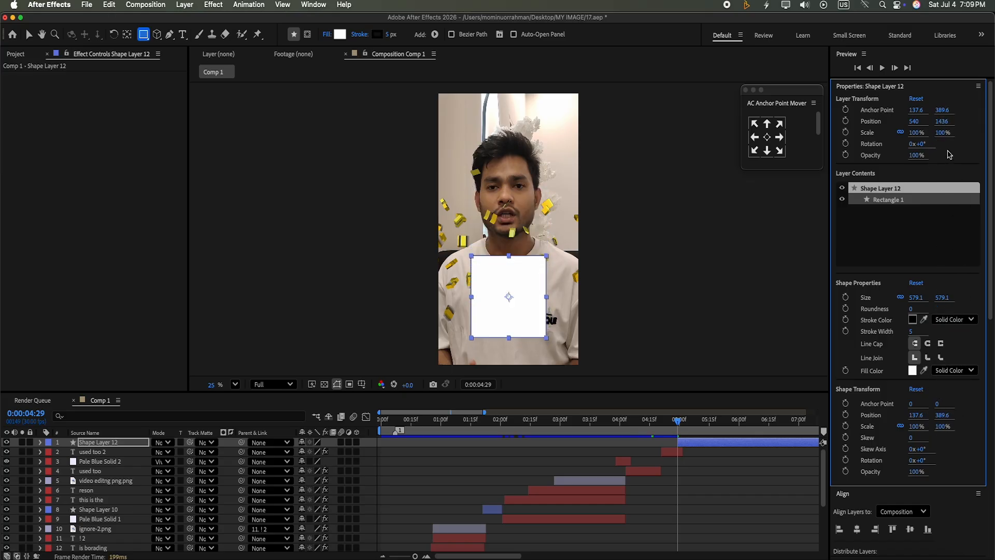
Step: Scale the white square to 86% and remove its stroke
left_click_drag(939, 128, 916, 174)
left_click(366, 496)
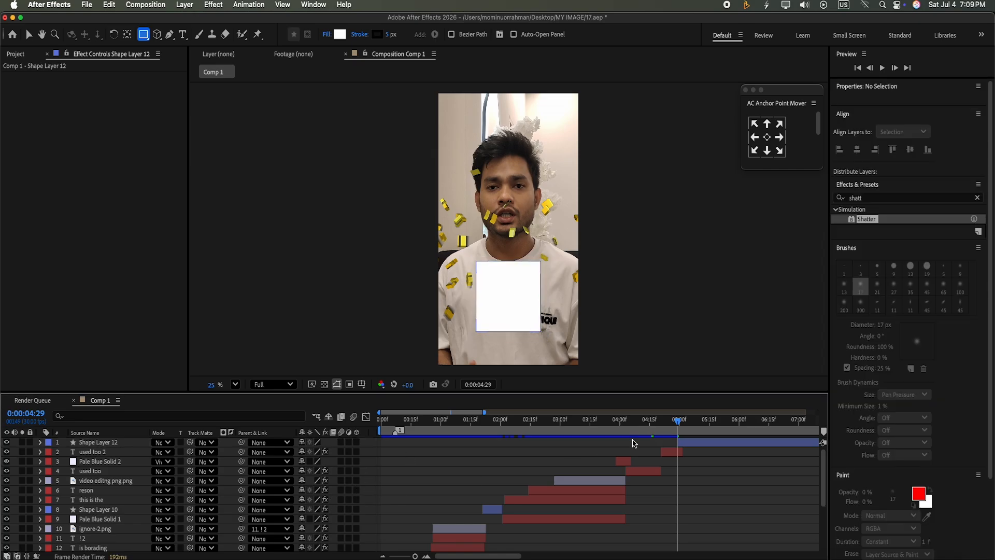
left_click(704, 443)
left_click(365, 39)
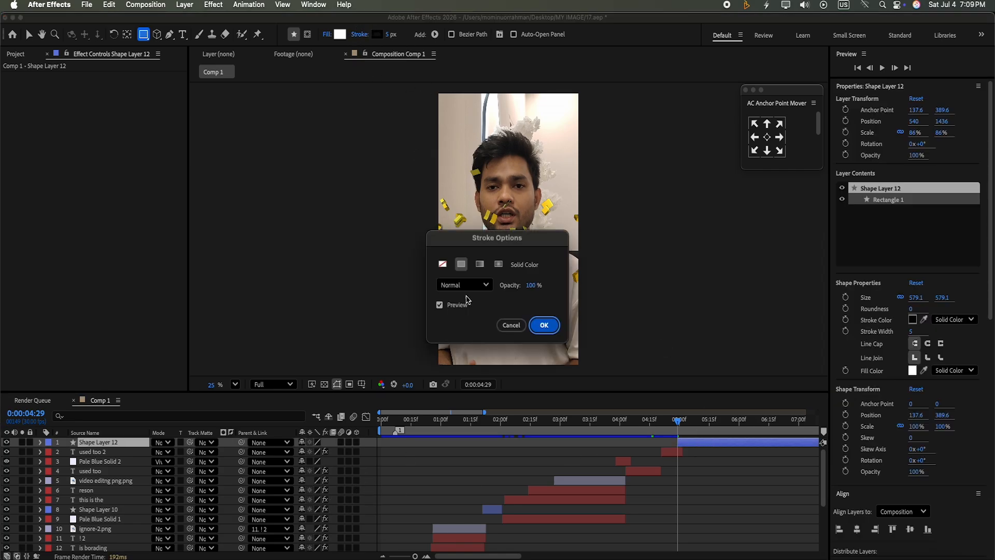
left_click(444, 263)
left_click(543, 325)
Step: Duplicate the square's layer, then remove the duplicate's fill and give it a 5 px stroke
key("super+d")
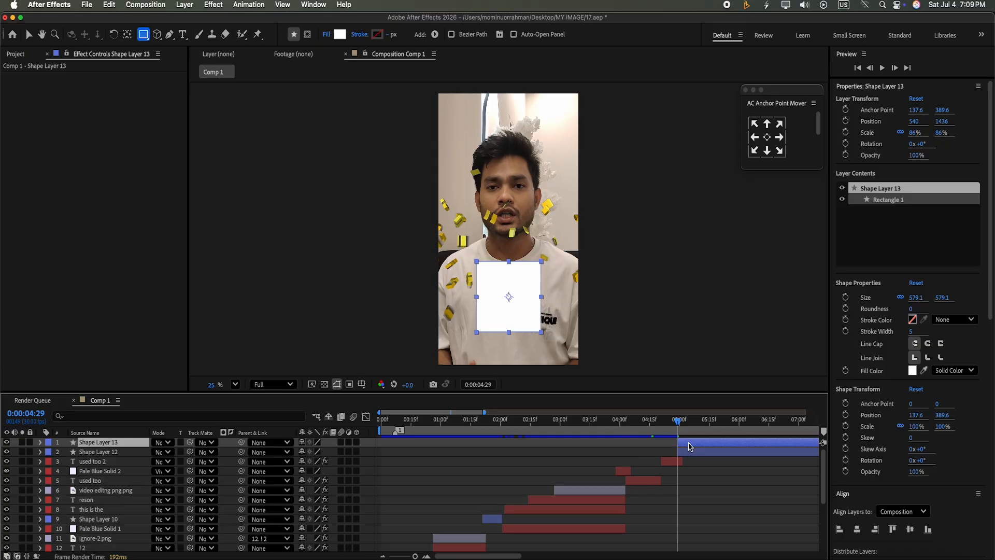
left_click(327, 35)
left_click(444, 283)
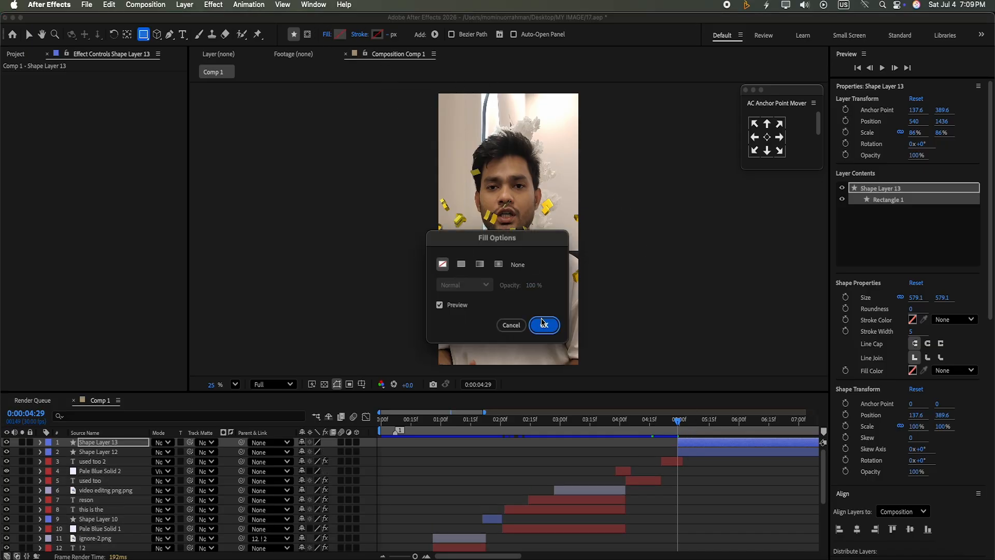
left_click(544, 325)
left_click(391, 35)
type("5")
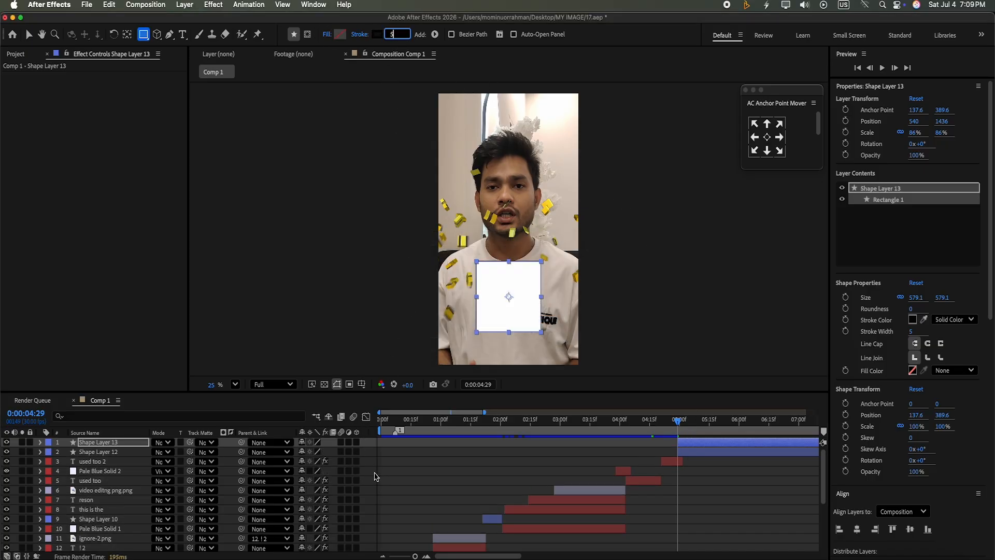
left_click(377, 476)
Step: Colour the duplicate square's stroke white (FFFFFF) and scale that outline to 98%
left_click(377, 34)
left_click_drag(34, 221, 6, 165)
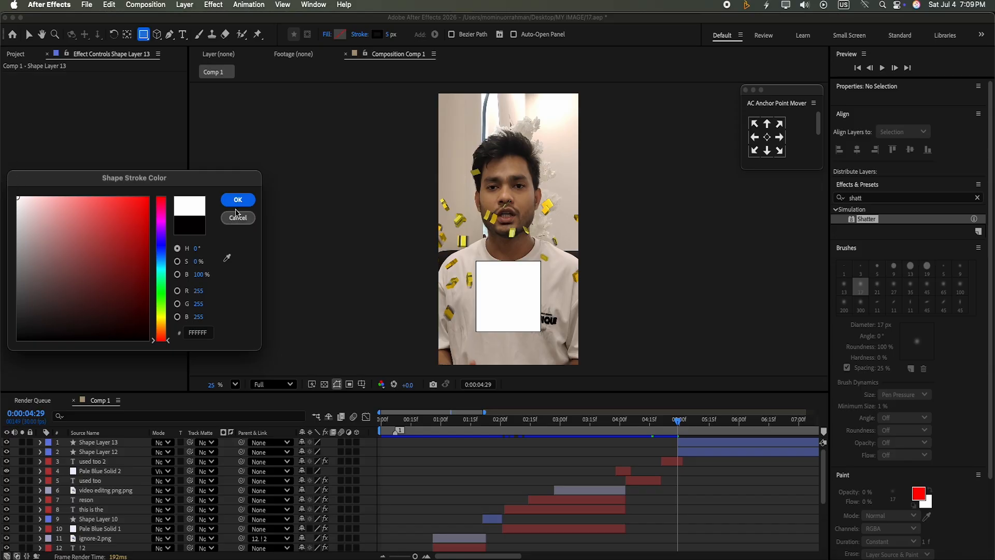
left_click(238, 200)
left_click(709, 444)
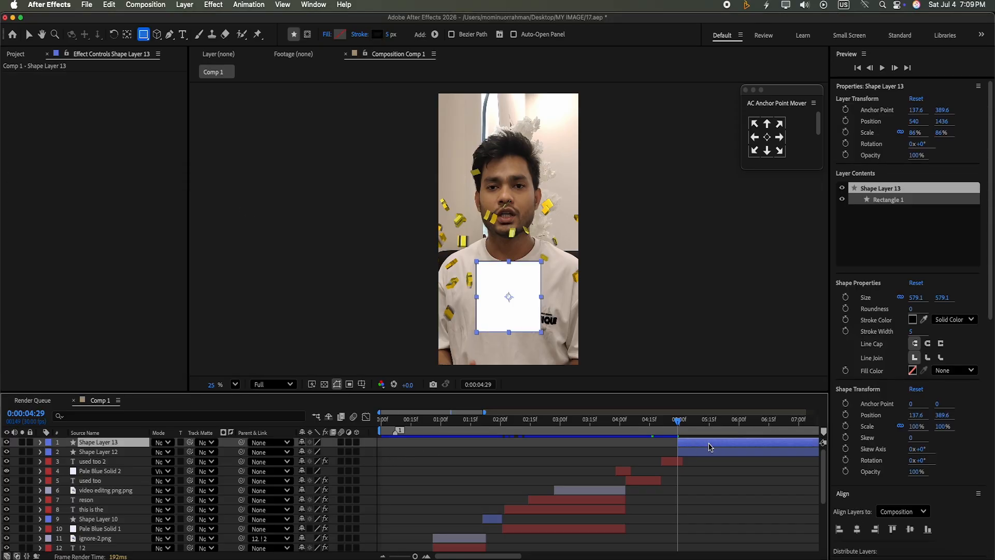
left_click(377, 35)
left_click_drag(27, 228, 7, 171)
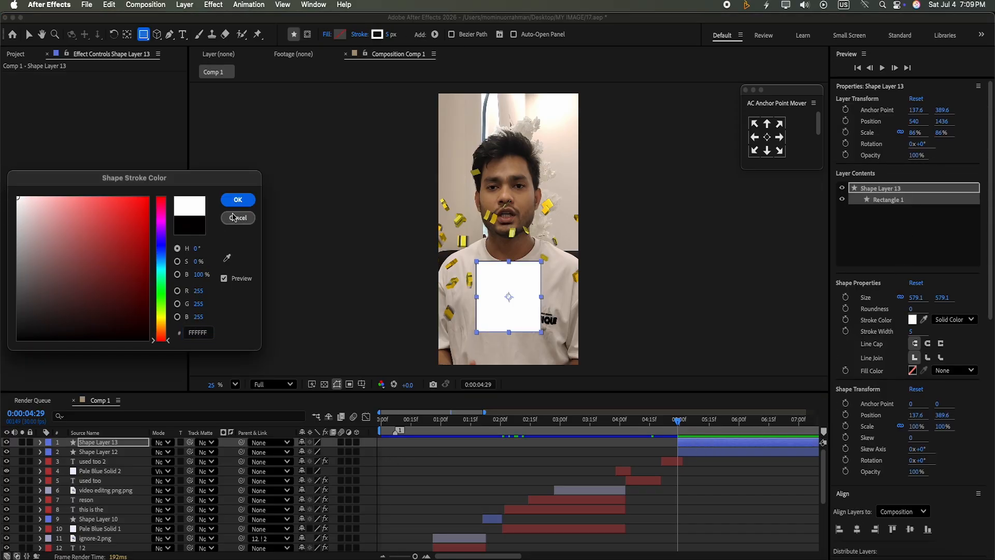
left_click(238, 200)
left_click_drag(940, 133, 939, 123)
left_click(477, 450)
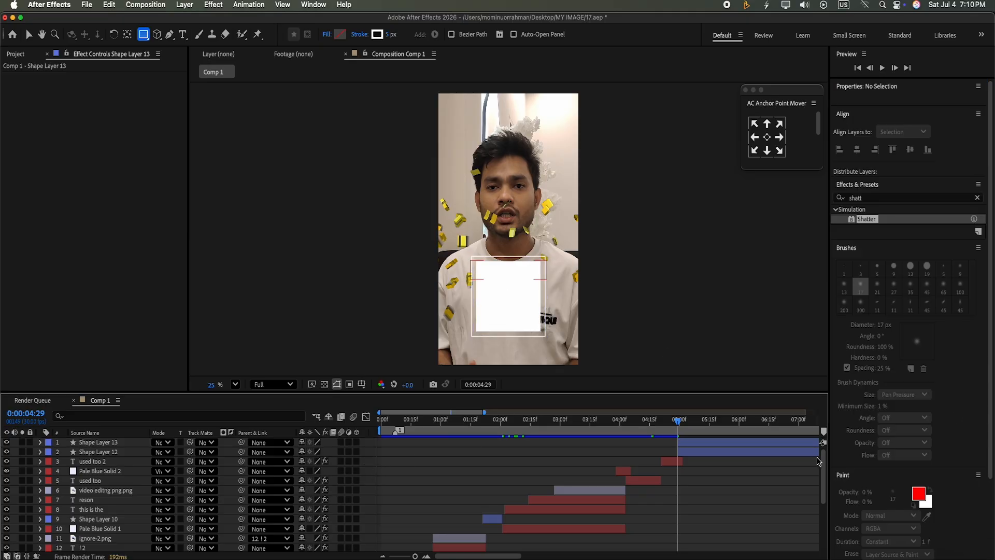
Step: Round the corners of the filled white square on Shape Layer 12 with a roundness of 30
left_click(682, 452)
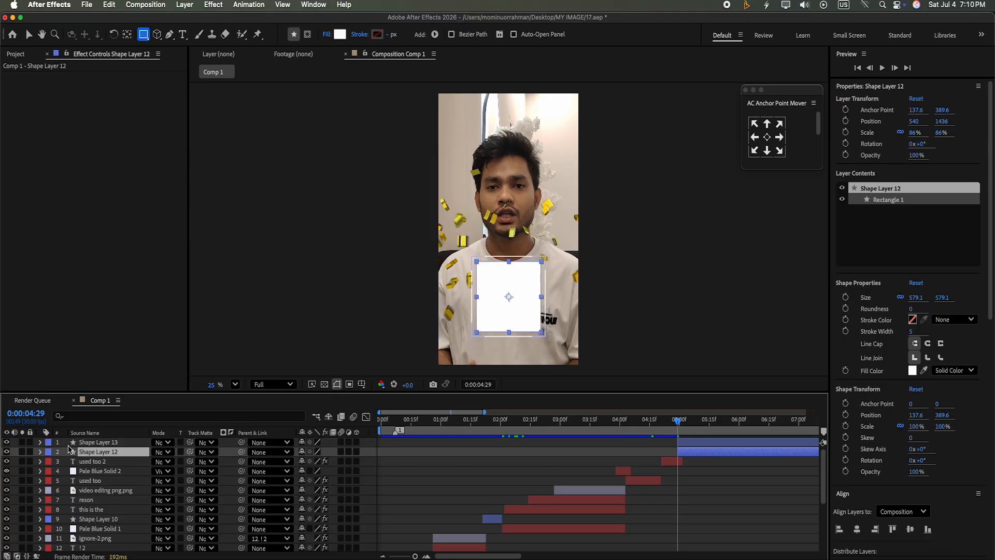
left_click(40, 452)
left_click(49, 461)
left_click(59, 471)
left_click(68, 481)
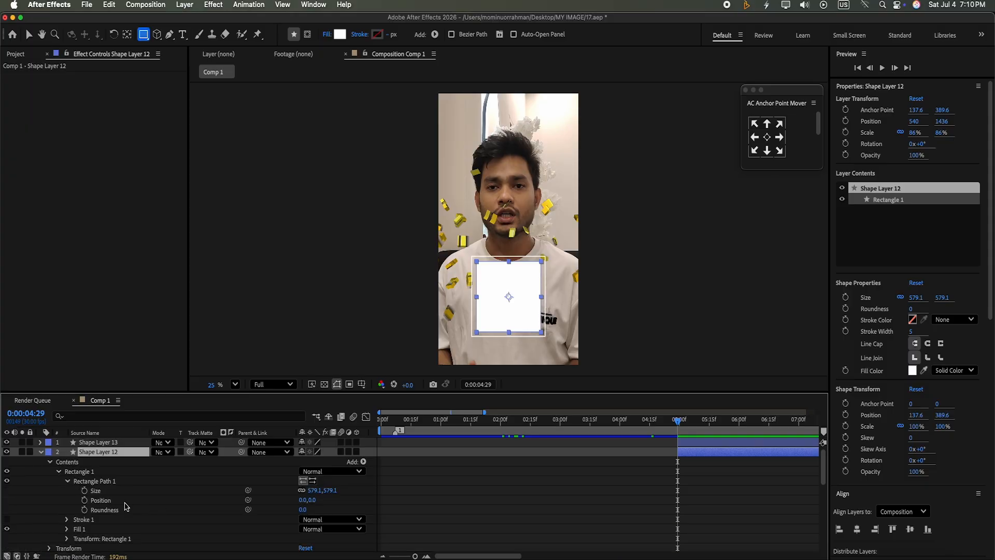
left_click(302, 509)
type("30")
left_click(365, 511)
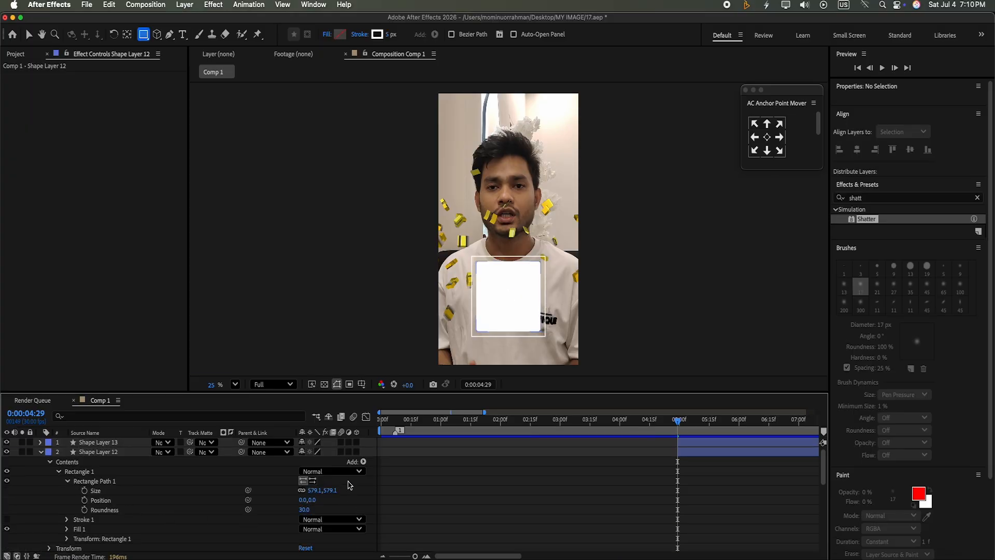
Step: Round the corners of the outlined square on Shape Layer 13 with a roundness of 30
left_click(39, 451)
left_click(40, 442)
left_click(49, 451)
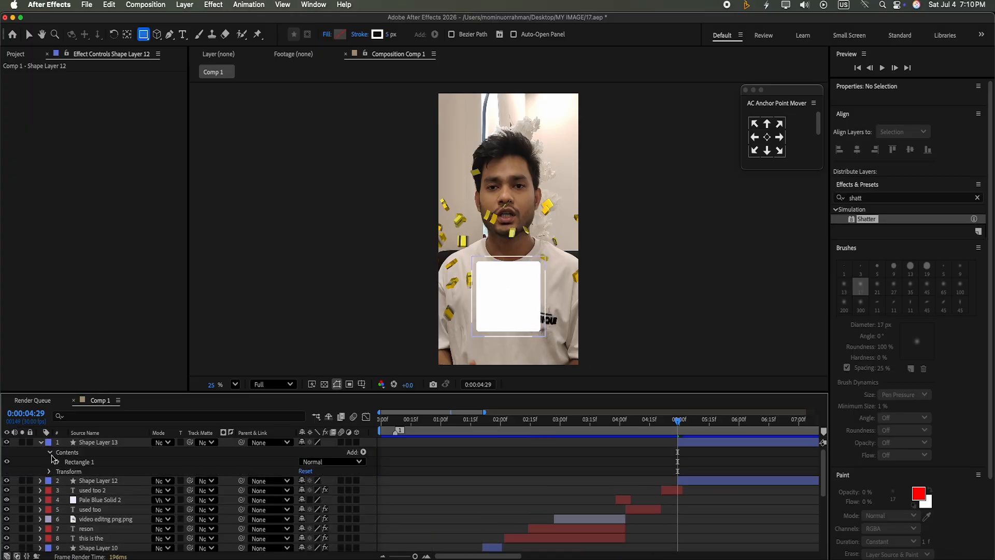
left_click(59, 462)
left_click(67, 471)
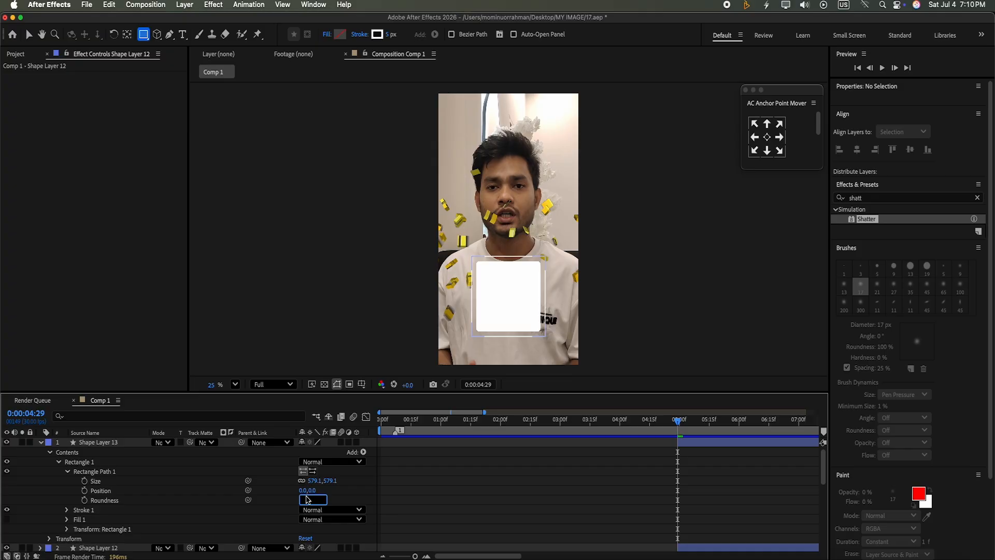
left_click(37, 460)
left_click(40, 442)
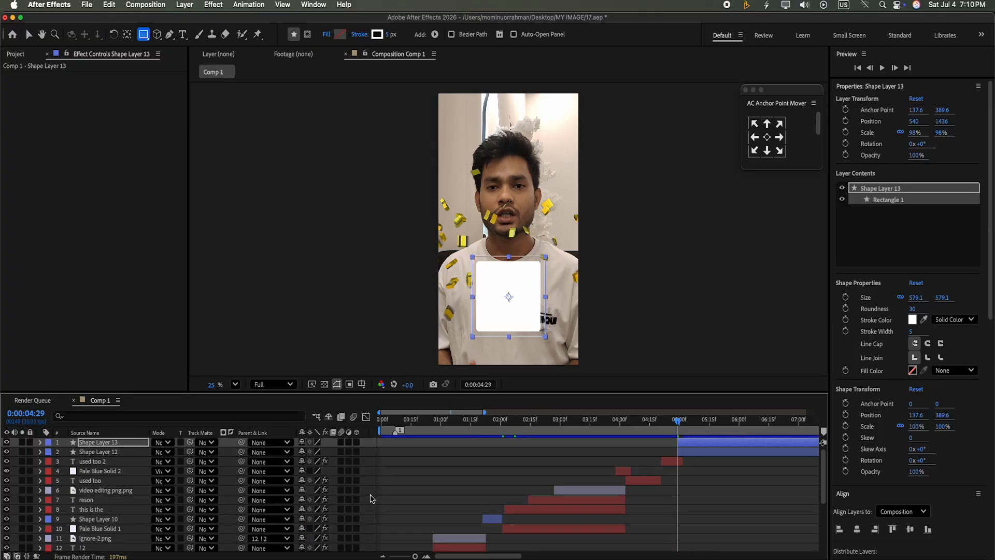
Step: Parent the outlined square's layer to the filled square's layer, Shape Layer 12
key("F2")
left_click(699, 449)
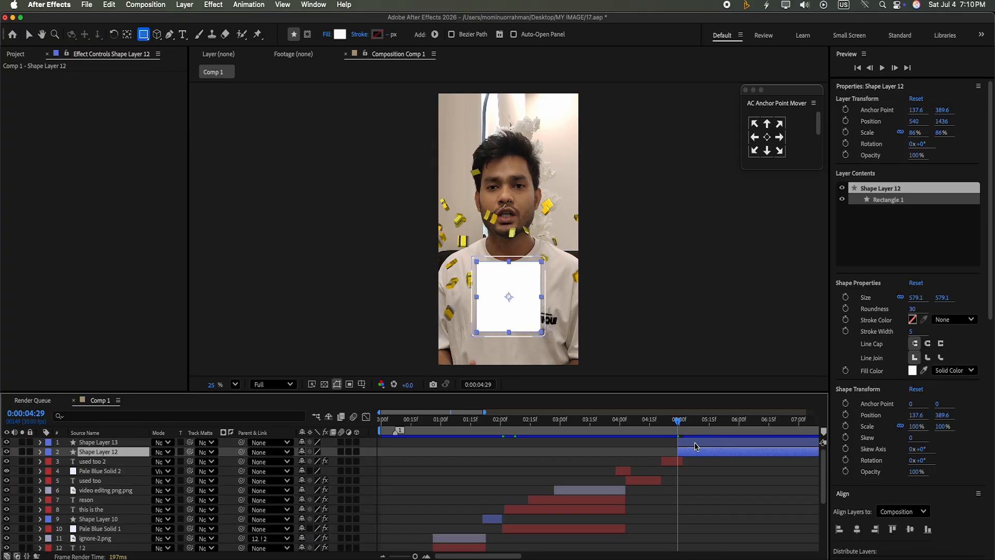
left_click(694, 444, "shift")
left_click(368, 452)
left_click_drag(242, 443, 109, 453)
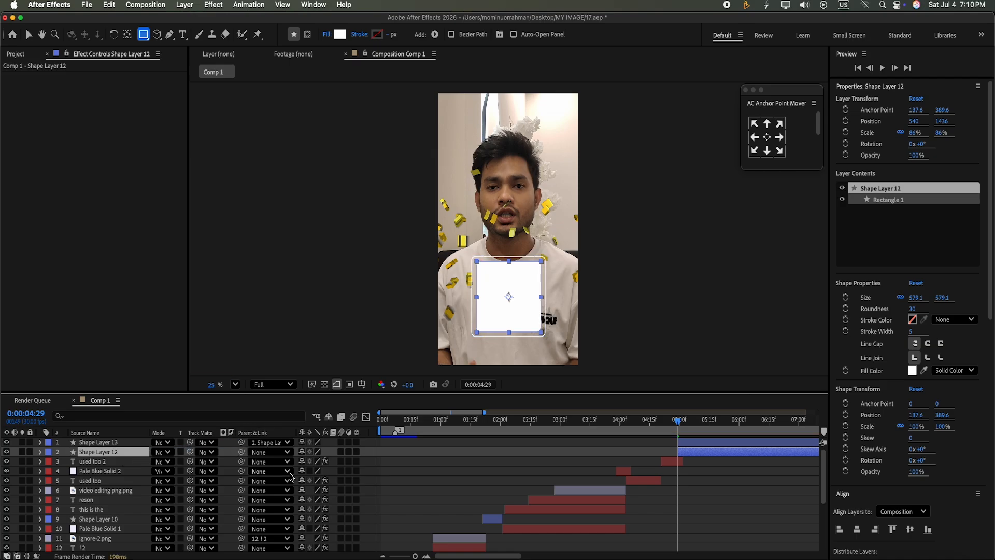
left_click(400, 464)
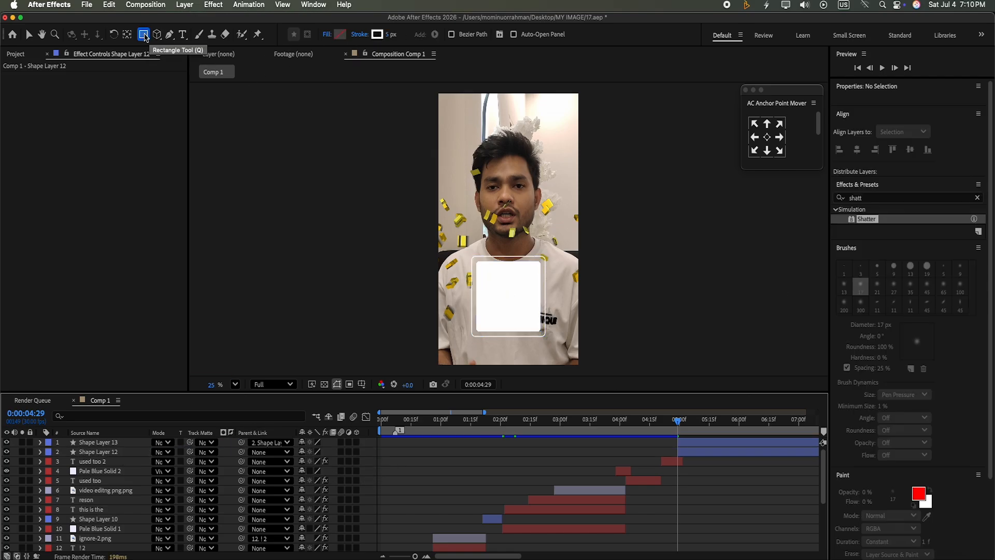
Step: Draw a five-pointed star with an outer radius of about 317 over the speaker's face, with a centred anchor point and no stroke
left_click_drag(146, 38, 218, 83)
left_click_drag(506, 187, 532, 231)
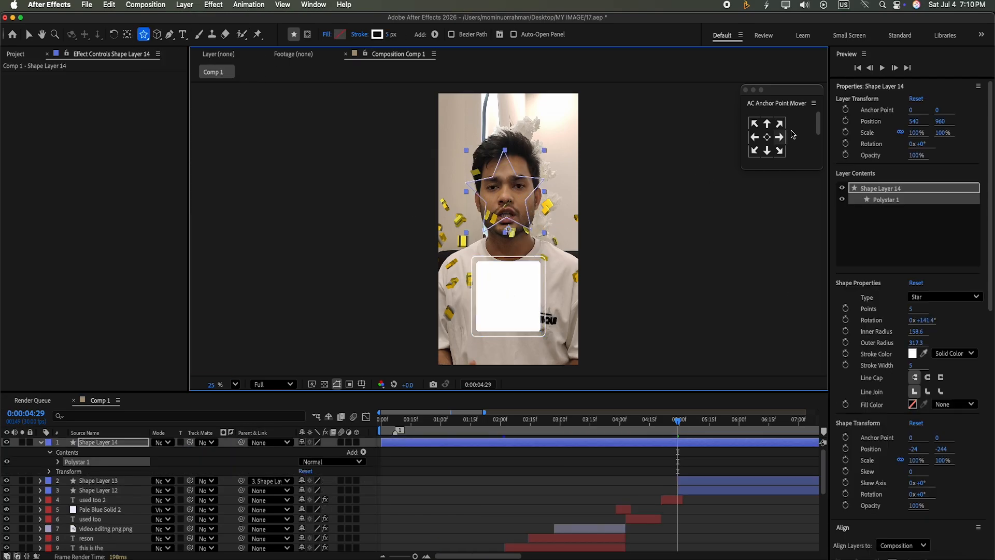
left_click(767, 136)
left_click(359, 34)
left_click(442, 264)
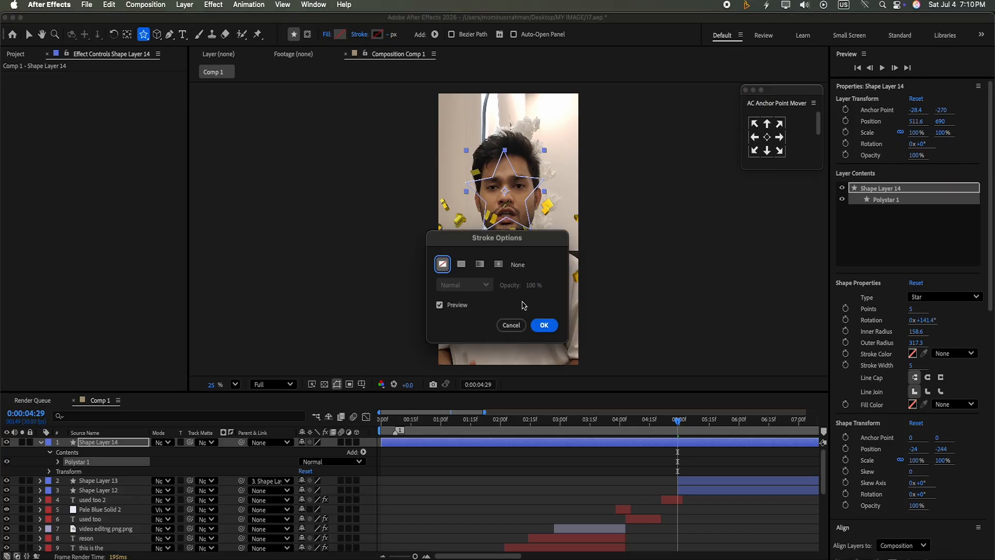
key("Return")
Step: Split the star's layer at 4:29 and delete the part before the split
left_click(668, 445)
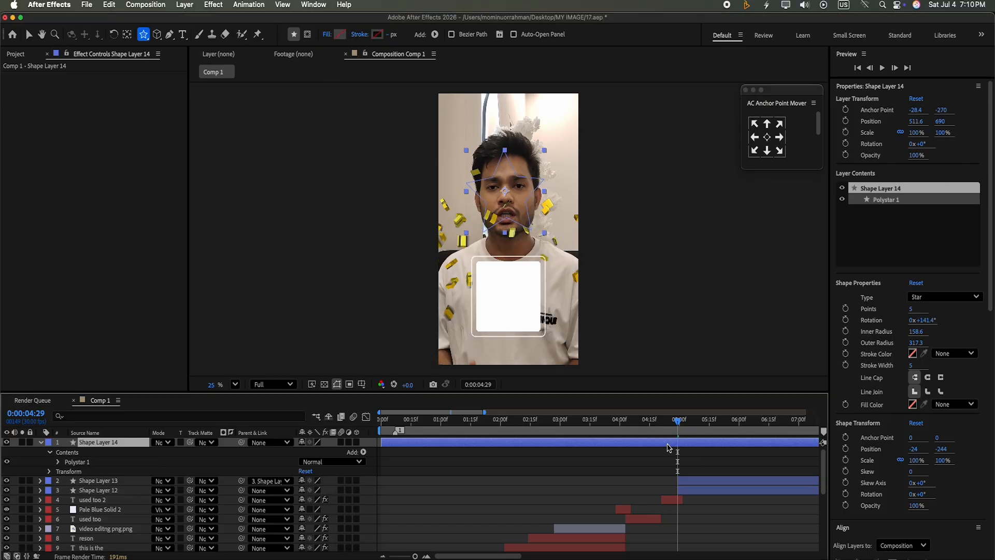
key("super+shift+d")
left_click(620, 456)
key("Delete")
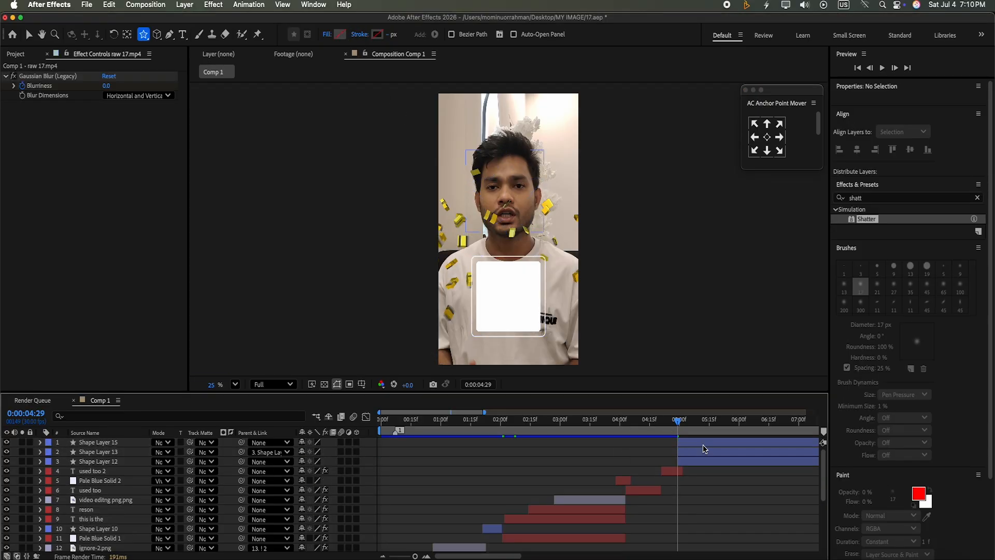
Step: Fill the star with the light pink FCB6B6
left_click(343, 36)
left_click(107, 214)
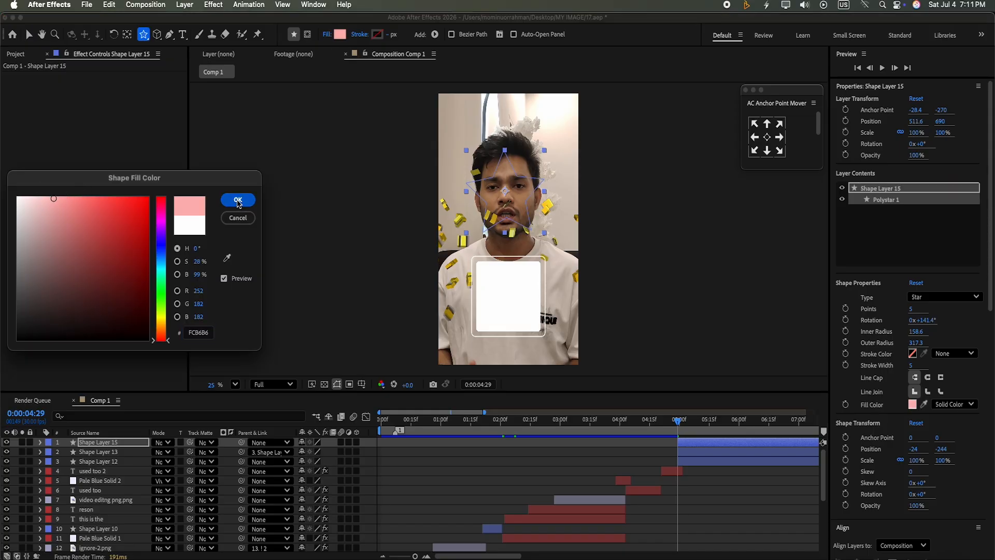
left_click(238, 200)
Step: Try to transfer the gradient of the Pale Blue Solid 1 background to the star by copying the solid, and undo the paste
left_click_drag(679, 421, 578, 421)
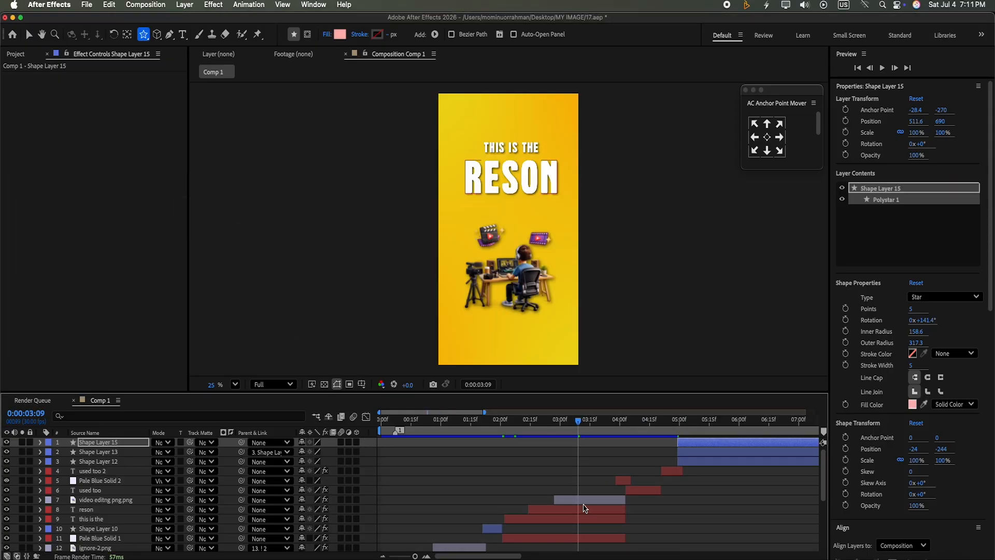
left_click(581, 519)
left_click(584, 539)
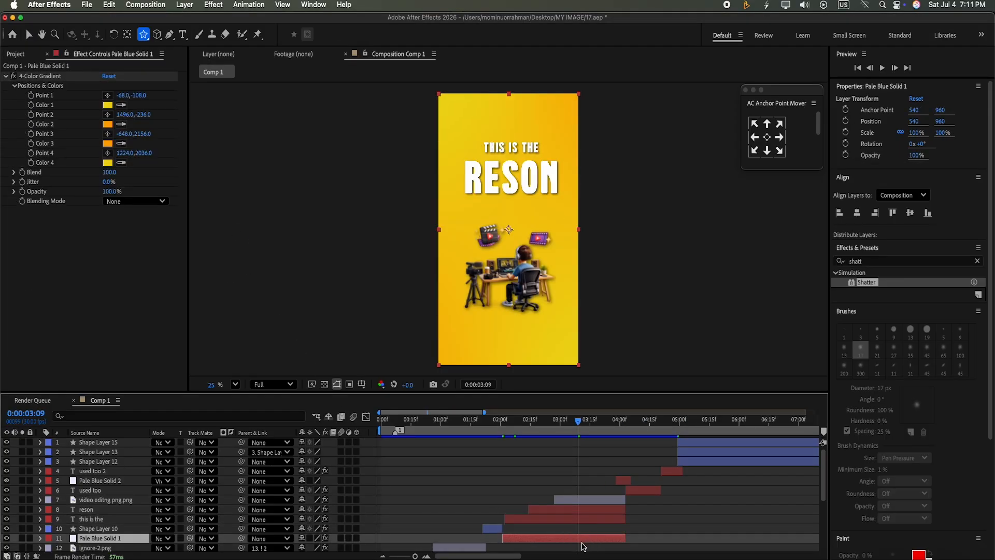
left_click(672, 443)
left_click_drag(581, 427, 691, 424)
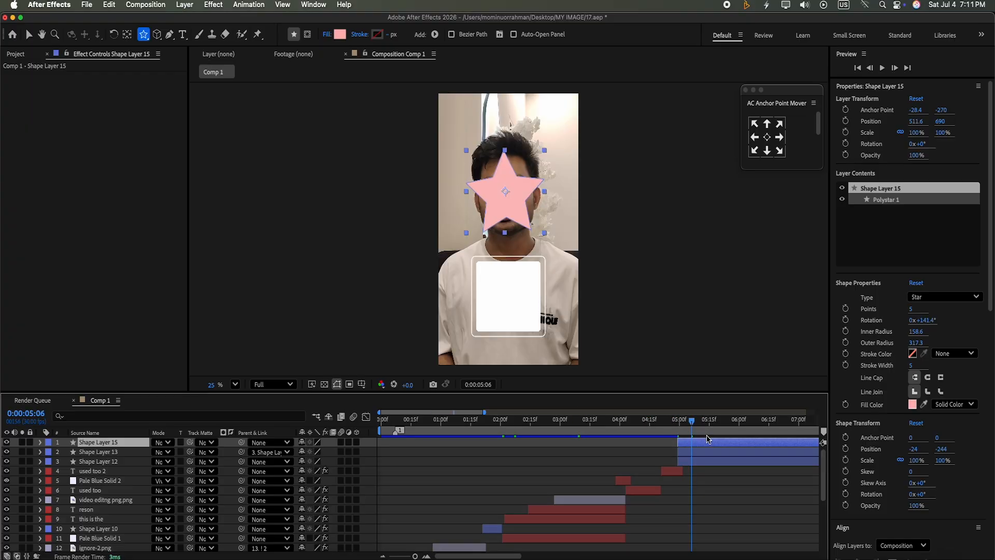
key("cmd+v")
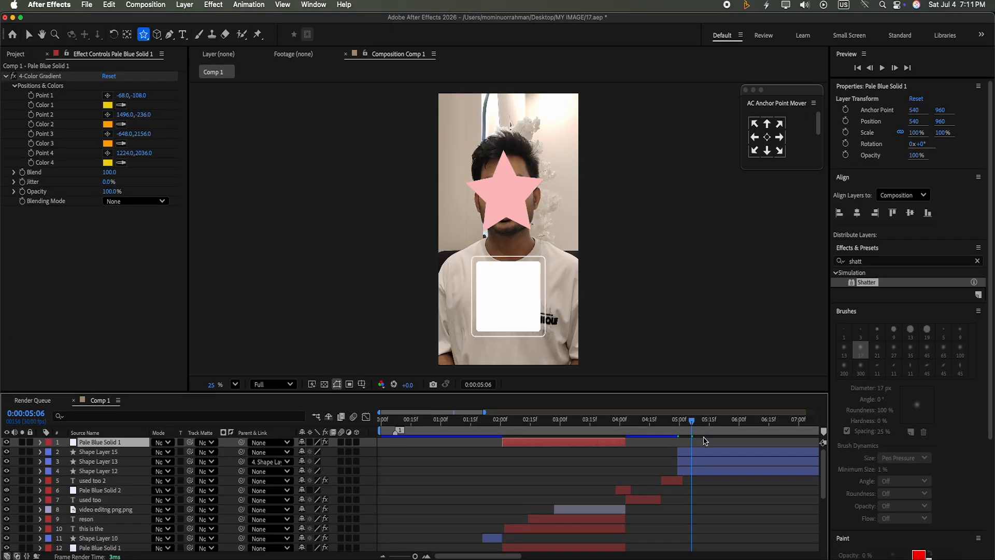
key("super+z")
Step: Copy the 4-Color Gradient effect from Pale Blue Solid 1 and paste it onto the star's layer
left_click(586, 518)
left_click(591, 536)
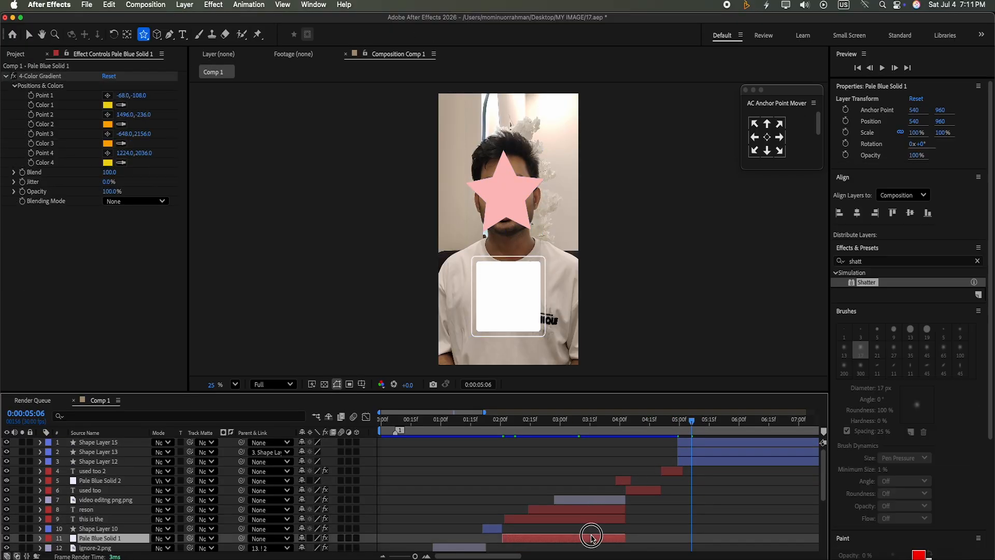
left_click(58, 76)
left_click(726, 441)
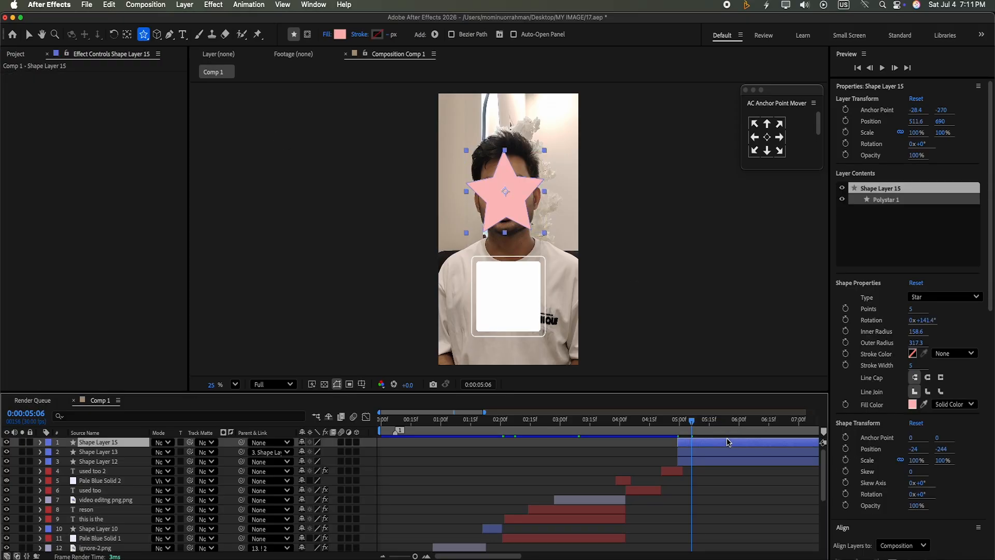
key("super+v")
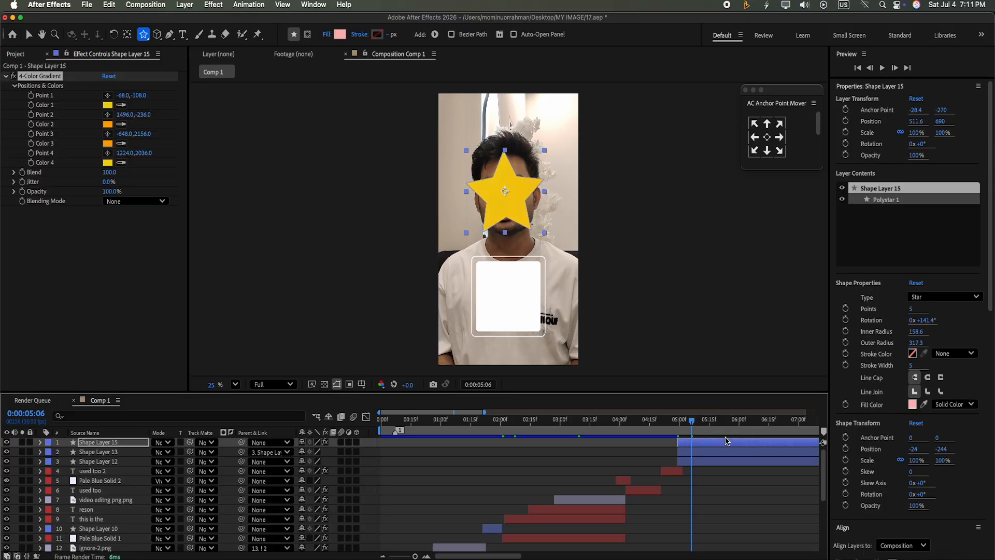
Step: Reduce the star to four points in its polystar path settings
left_click(41, 441)
left_click(50, 450)
left_click(59, 460)
left_click(67, 470)
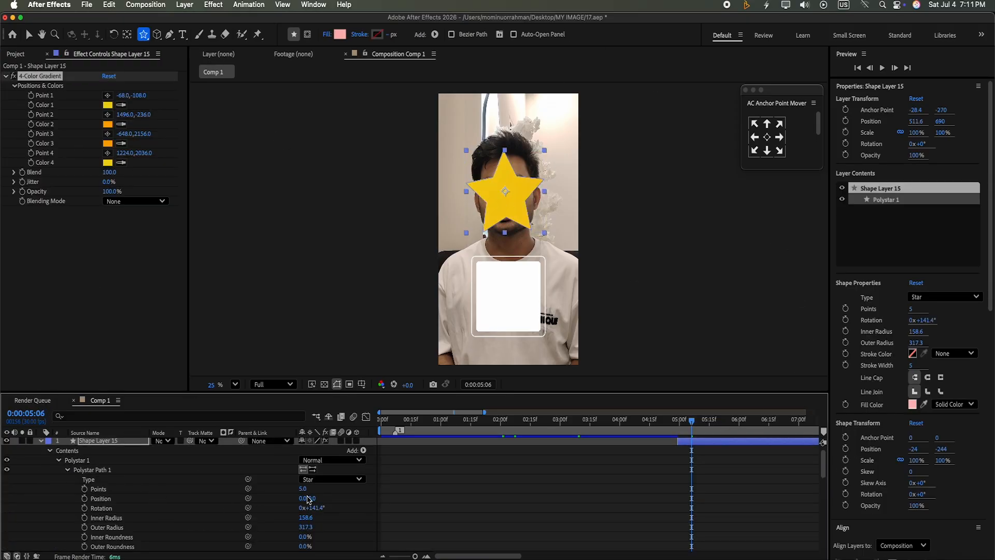
left_click(304, 488)
type("4")
left_click(342, 498)
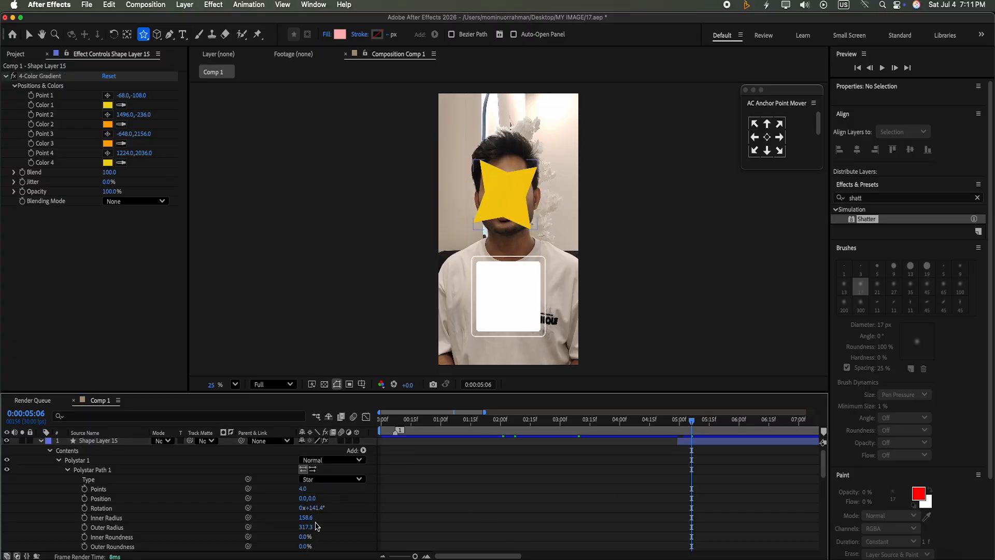
Step: Set the four-pointed star's inner radius to 197.6, inner roundness to 223%, and outer radius to 373.3
left_click_drag(309, 524, 294, 466)
mouse_move(310, 523)
left_mouse_down()
mouse_move(323, 554)
mouse_move(298, 507)
left_mouse_up()
left_click_drag(306, 541, 295, 484)
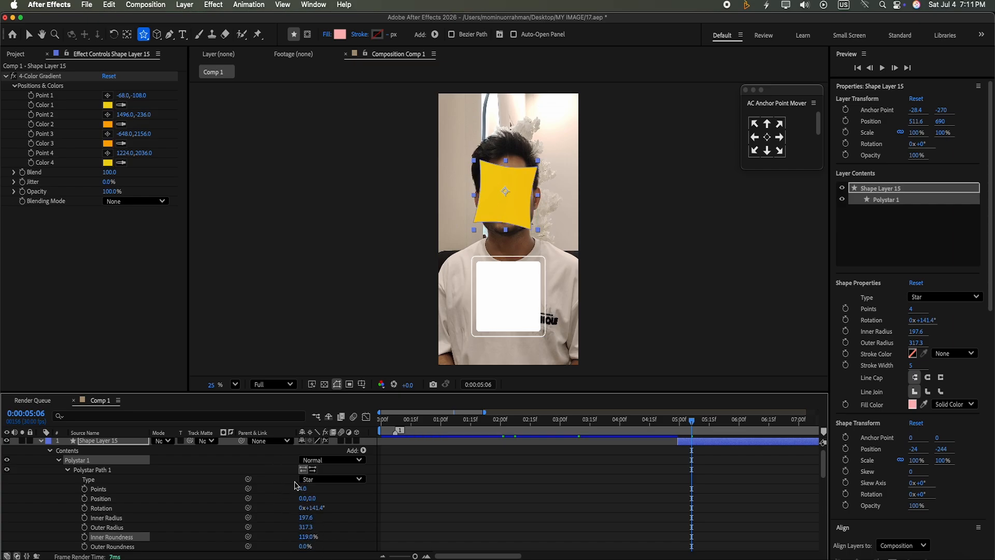
left_click_drag(306, 537, 300, 490)
left_click(336, 510)
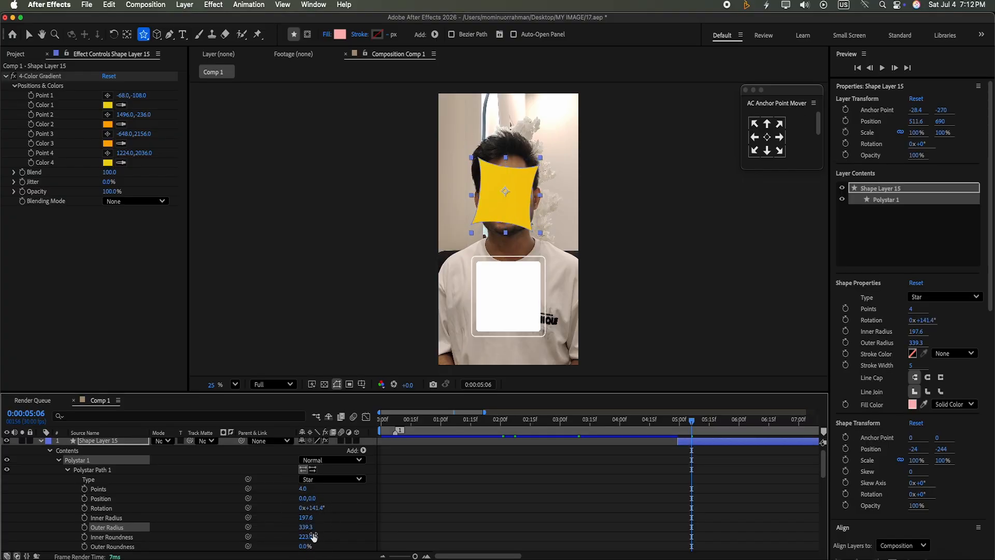
mouse_move(307, 527)
left_mouse_down()
mouse_move(308, 519)
mouse_move(325, 528)
left_mouse_up()
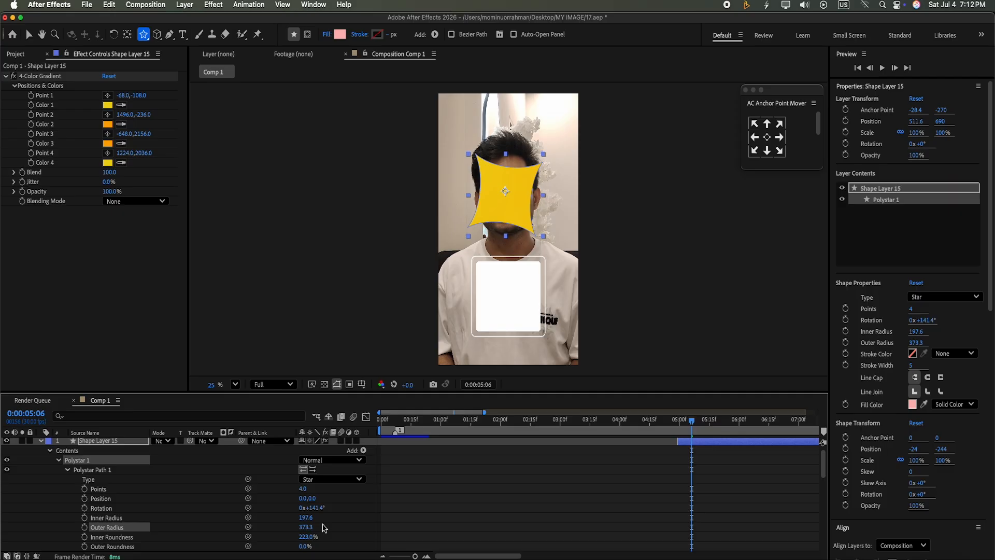
Step: Scale the star to 36%, rotate it to 13°, and move it into the left half of the white square
left_click_drag(822, 470, 824, 426)
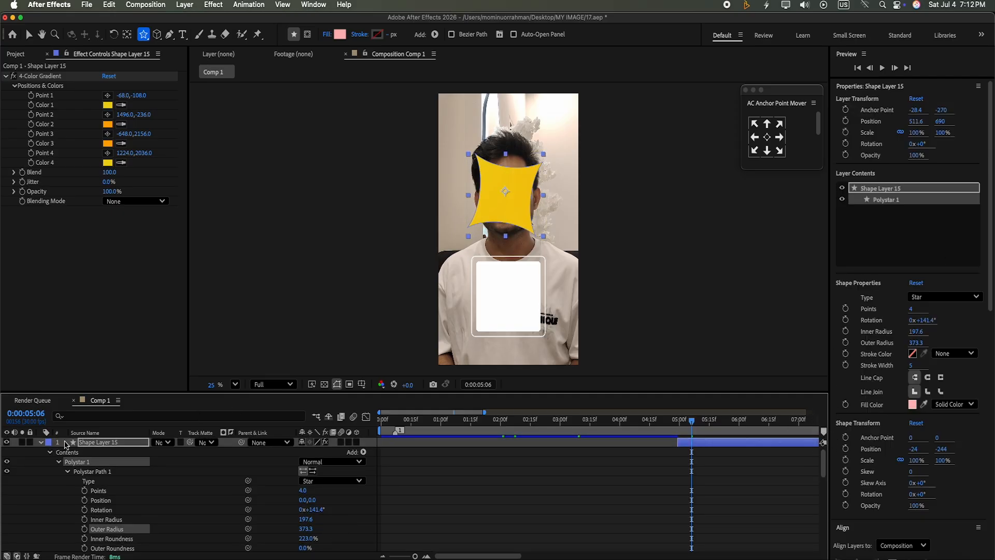
left_click(41, 442)
left_click(723, 441)
left_click_drag(939, 138, 921, 138)
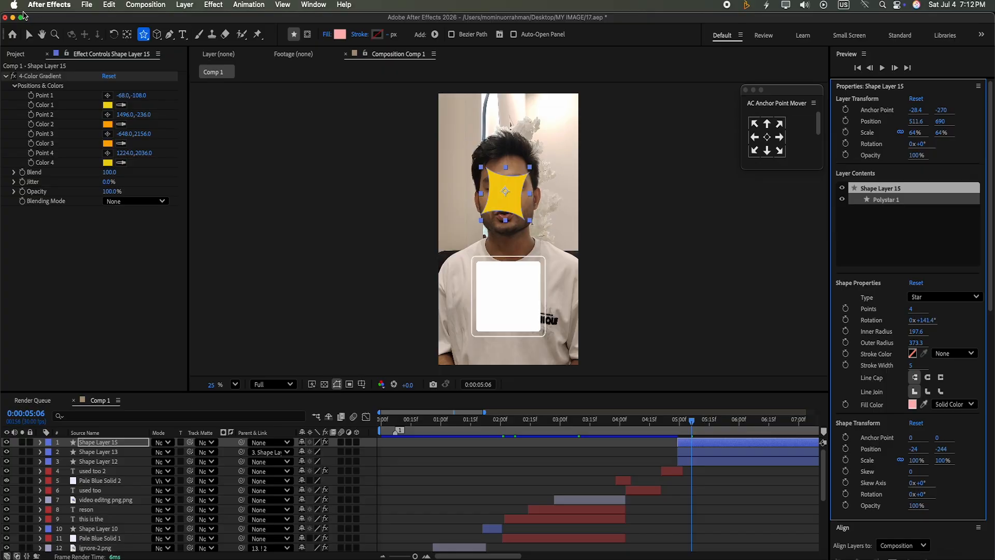
left_click(29, 34)
left_click_drag(506, 192, 496, 278)
left_click_drag(944, 135, 626, 244)
left_click_drag(924, 145, 922, 131)
left_click_drag(497, 283, 498, 296)
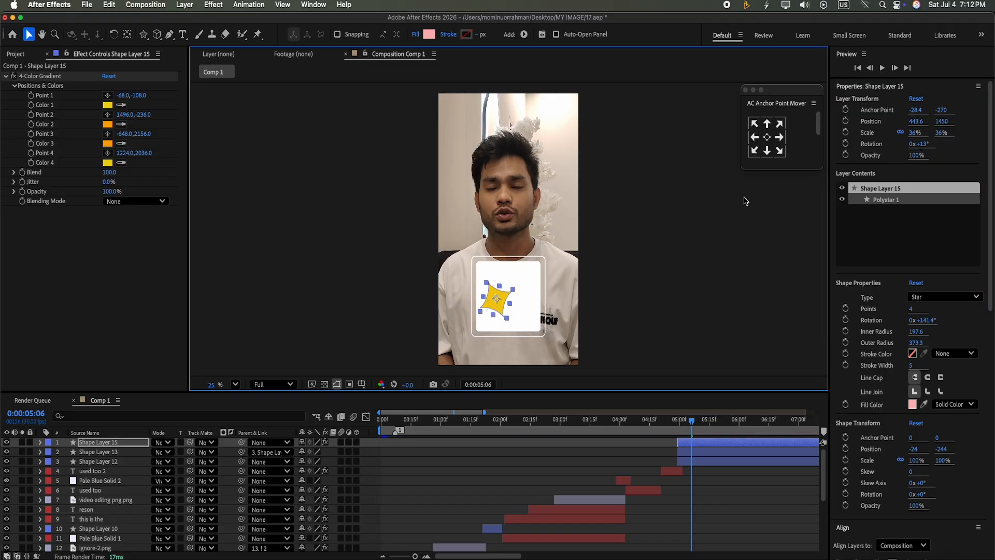
Step: Try narrowing the star with unlinked scale from several edge and corner anchor points, including a 31% width, and undo each attempt
left_click(901, 132)
left_click_drag(915, 130, 913, 125)
key("super+z")
left_click(755, 125)
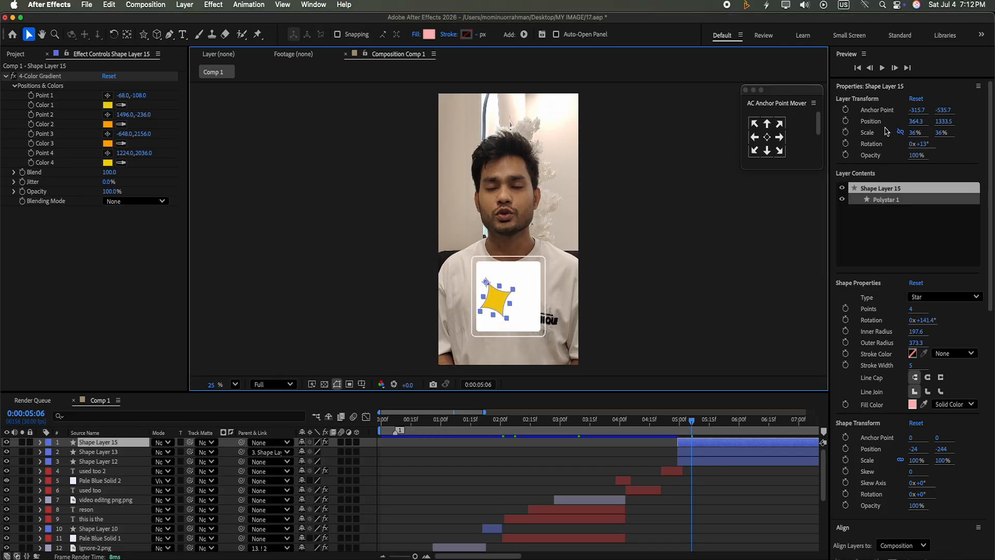
left_click(779, 137)
key("super+z")
left_click(783, 137)
left_click_drag(915, 133, 914, 124)
key("super+z")
left_click(779, 139)
left_click(782, 152)
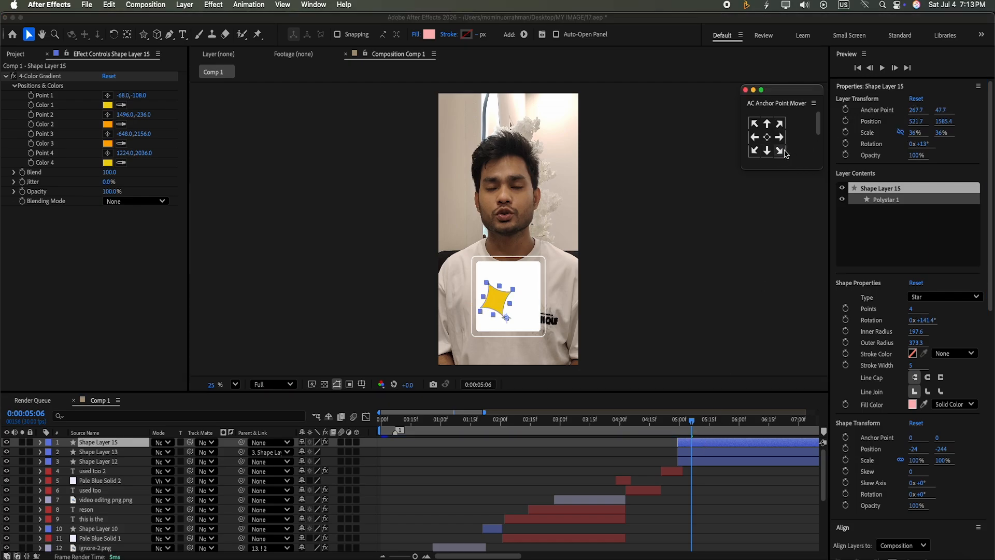
left_click_drag(917, 135, 914, 134)
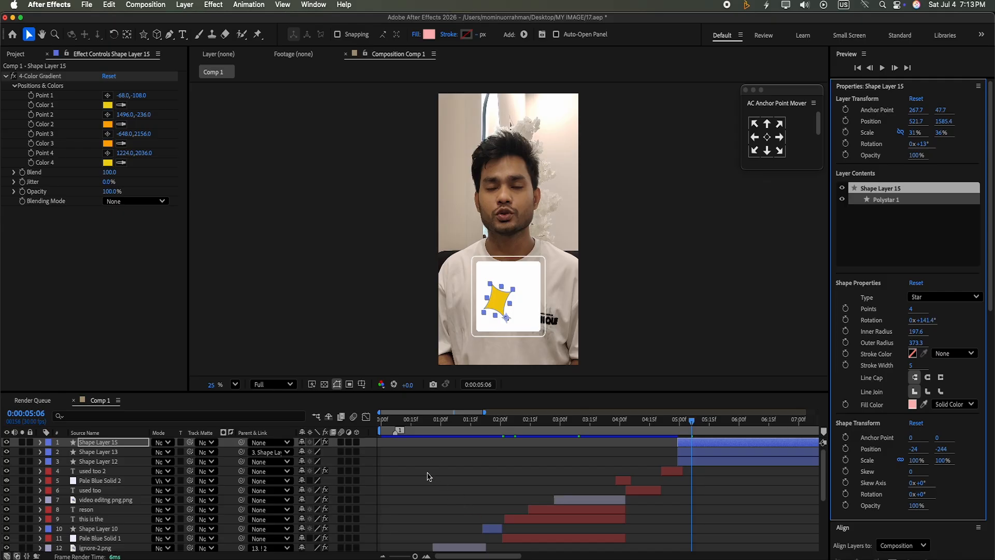
key("super+z")
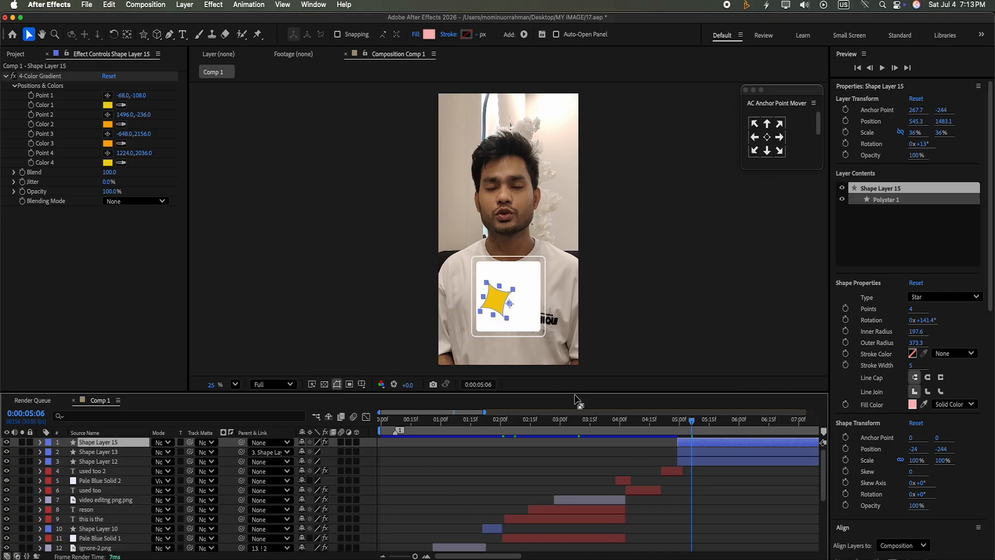
Step: Try stretching the star's height to 46% from a centred anchor point, and undo the stretch
left_click(769, 138)
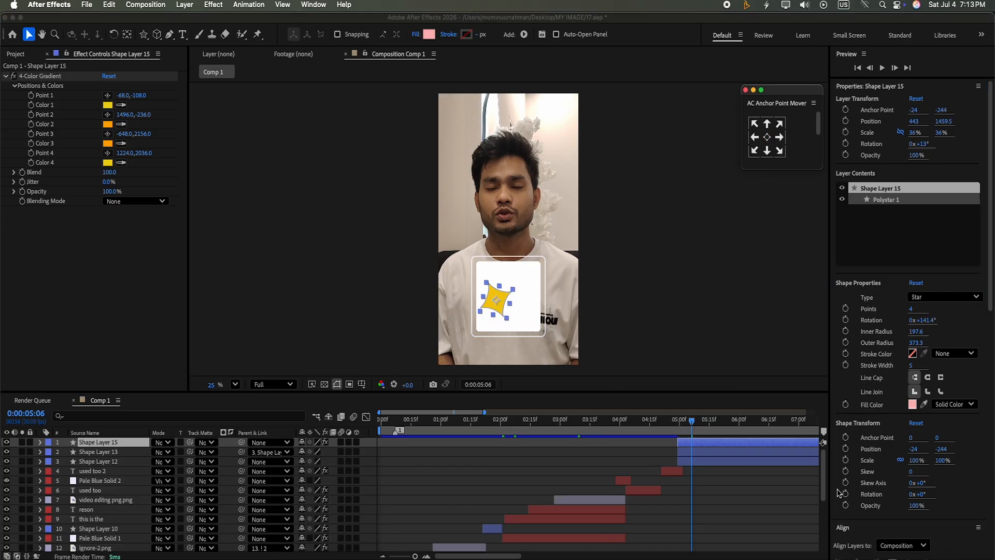
left_click_drag(941, 132, 939, 124)
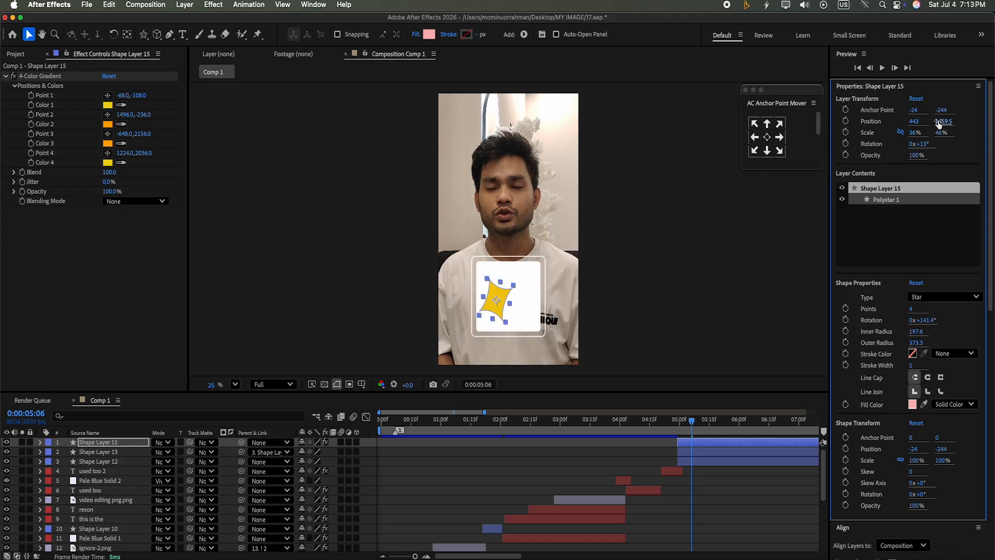
key("super+z")
Step: Centre the star's anchor point, relink its scale at 43%, and shift the star slightly down and left
left_click(767, 137)
left_click(900, 133)
left_click_drag(914, 132, 911, 121)
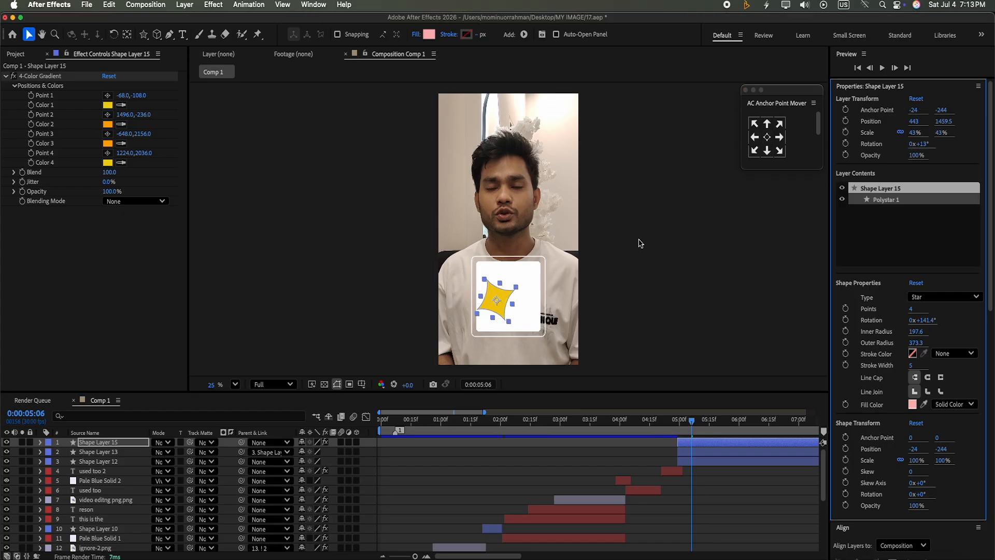
left_click(768, 145)
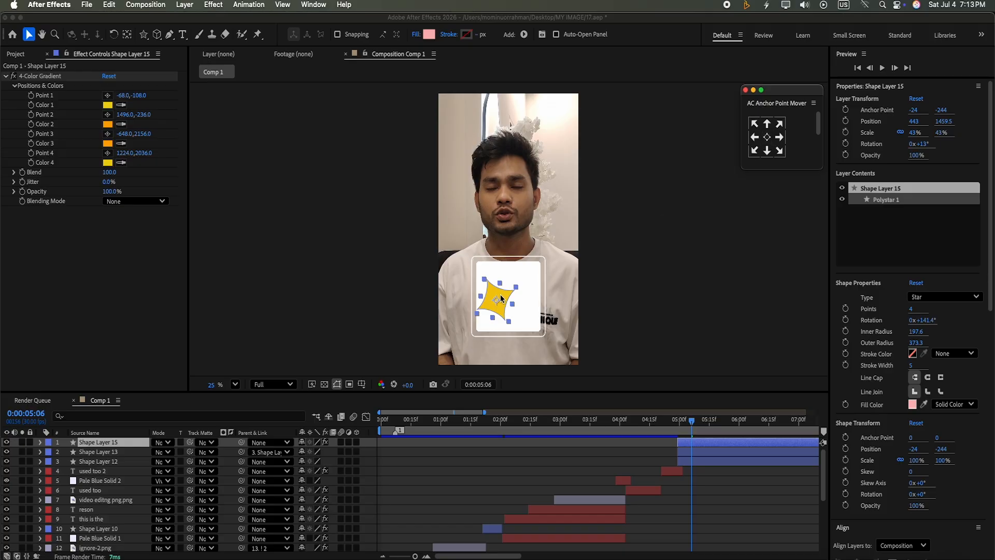
left_click_drag(500, 297, 498, 302)
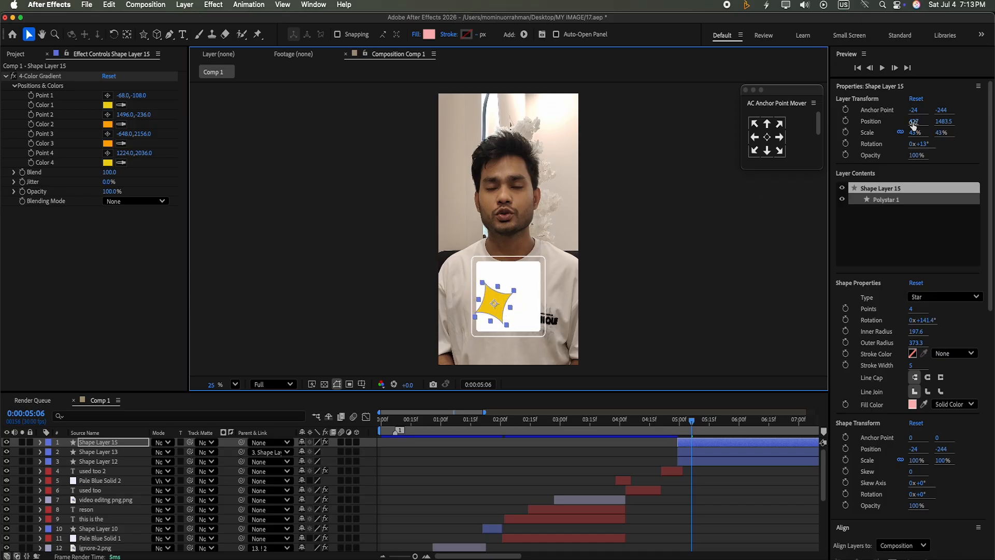
Step: Rotate the star to 31°, reduce its scale to 37%, and position it at about 443, 1483.5
left_click_drag(923, 144, 917, 124)
left_click_drag(490, 299, 495, 298)
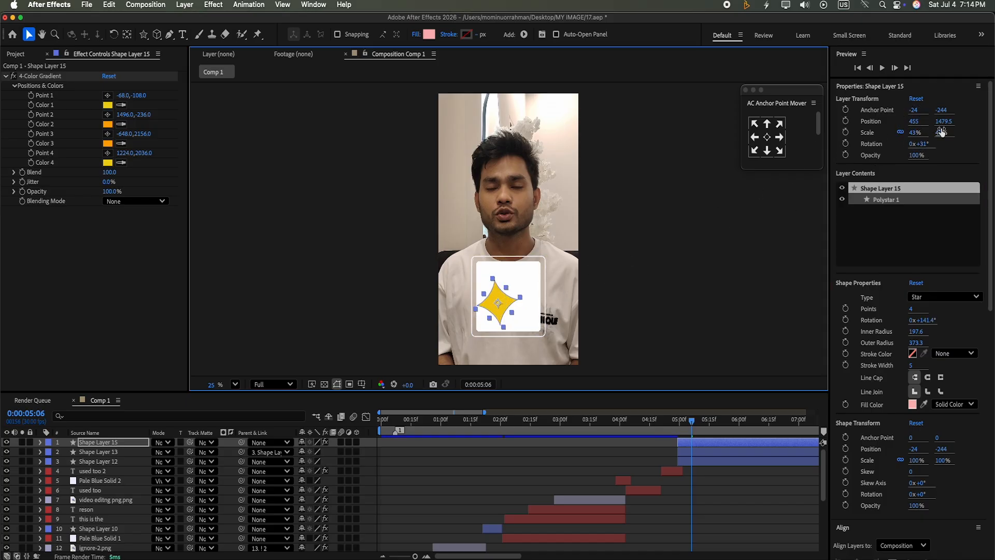
left_click_drag(942, 132, 939, 137)
left_click_drag(507, 303, 506, 305)
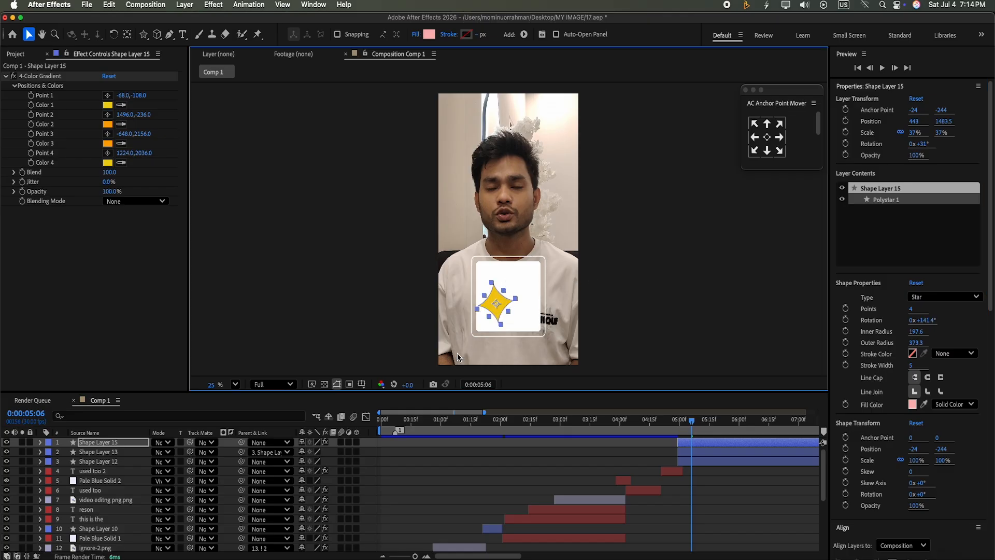
Step: Add a Bevel and Emboss layer style to the star and set its style to Emboss
right_click(716, 443)
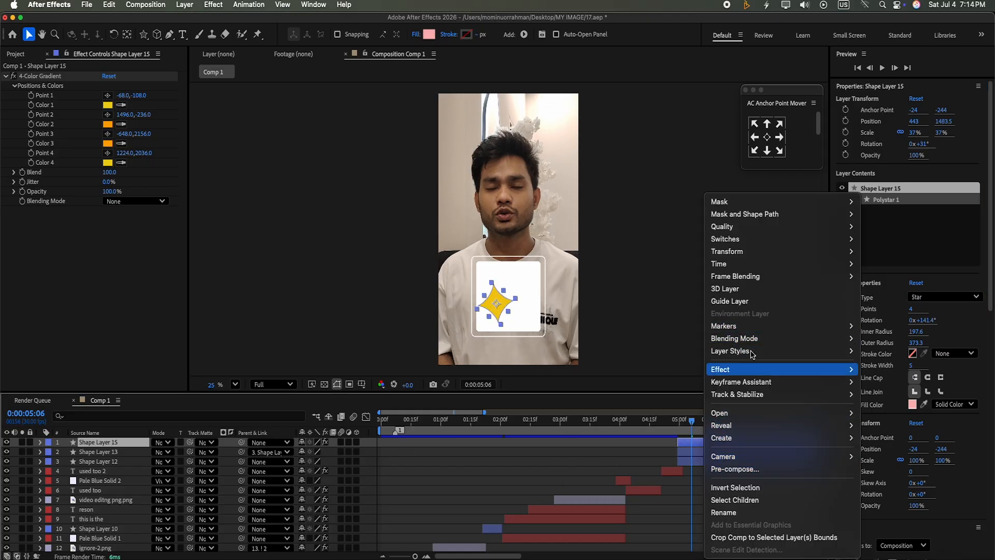
mouse_move(756, 357)
left_click(895, 444)
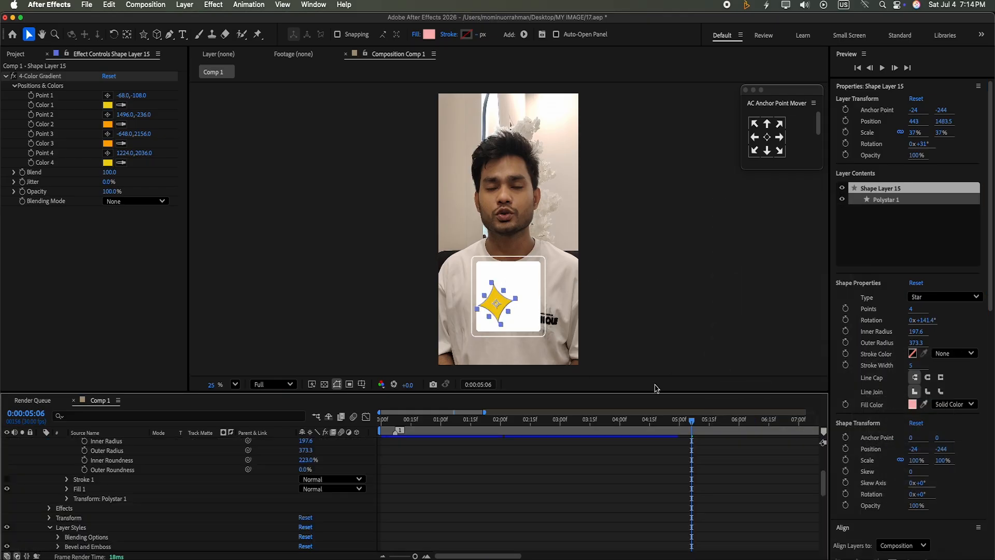
left_click_drag(824, 479, 824, 491)
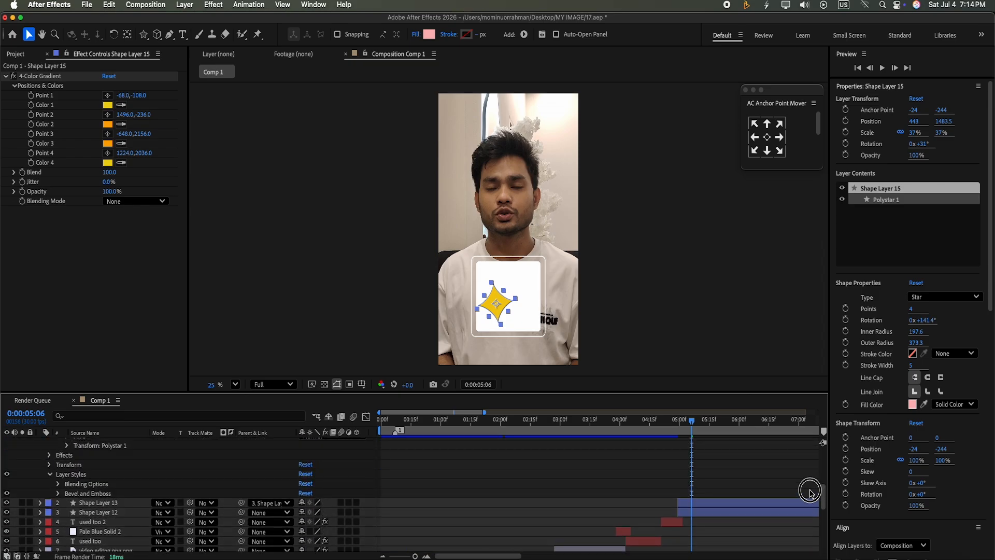
left_click(58, 493)
left_click(358, 452)
left_click(310, 486)
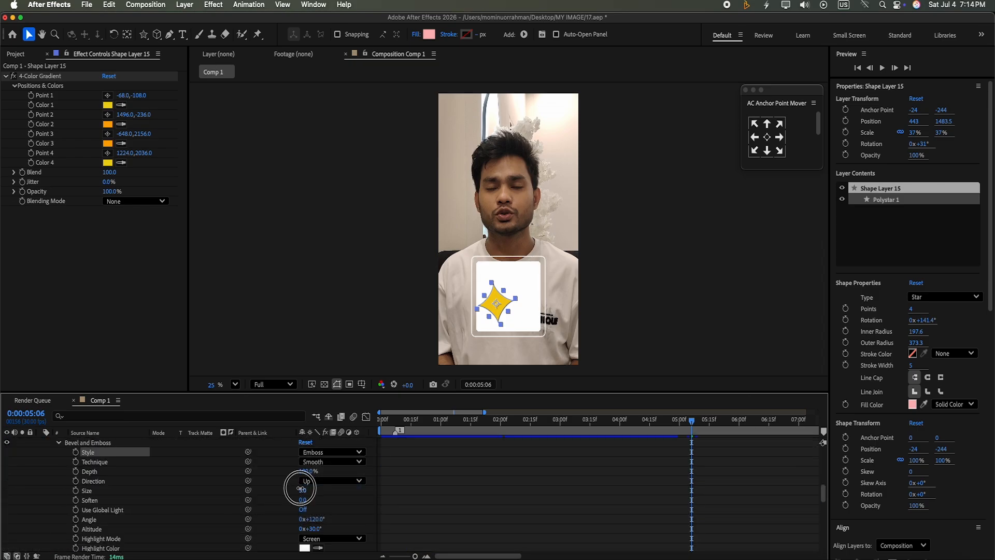
Step: Set the star's Bevel and Emboss technique to Chisel Hard and its size to 15
left_click(303, 491)
type("10")
left_click(352, 505)
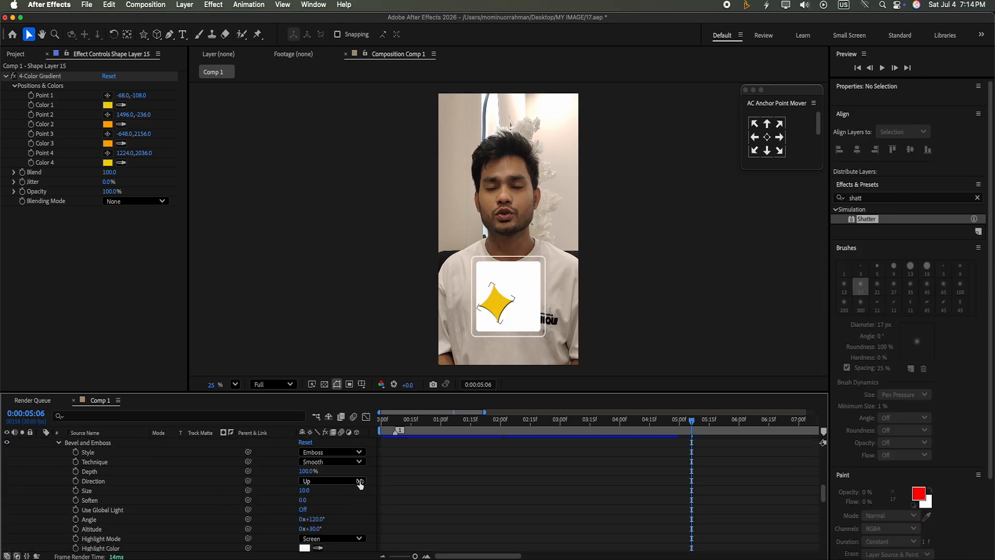
left_click(360, 461)
left_click(328, 485)
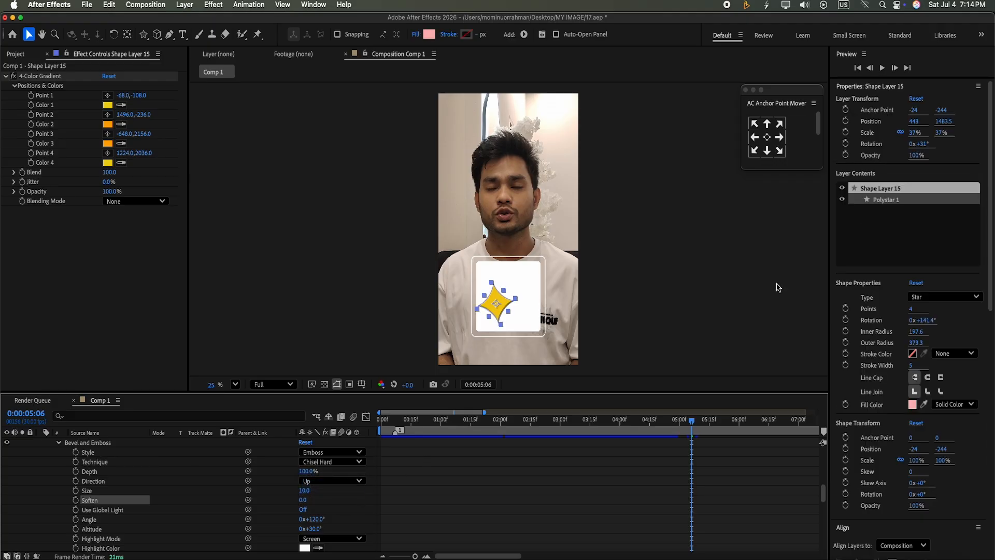
left_click(385, 501)
left_click(304, 490)
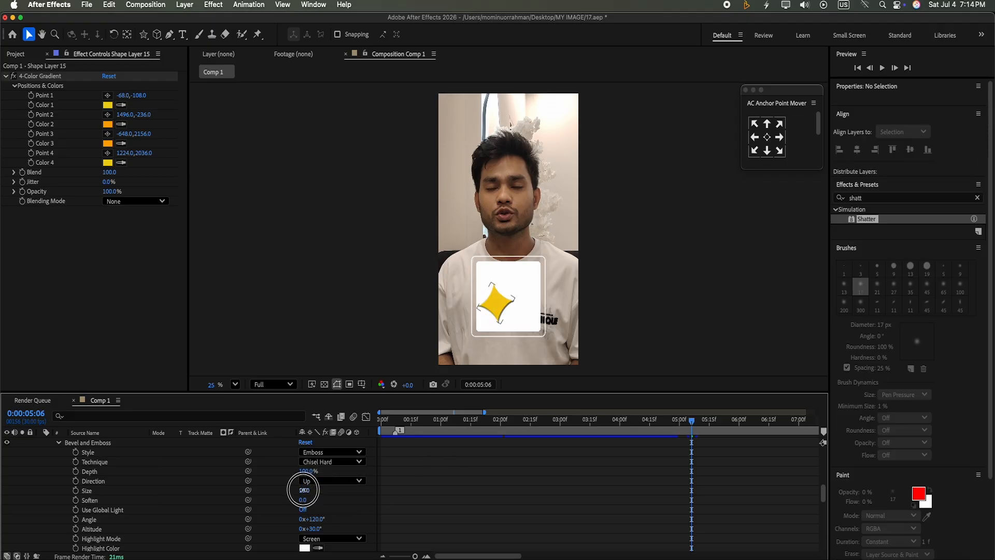
type("15")
left_click(376, 485)
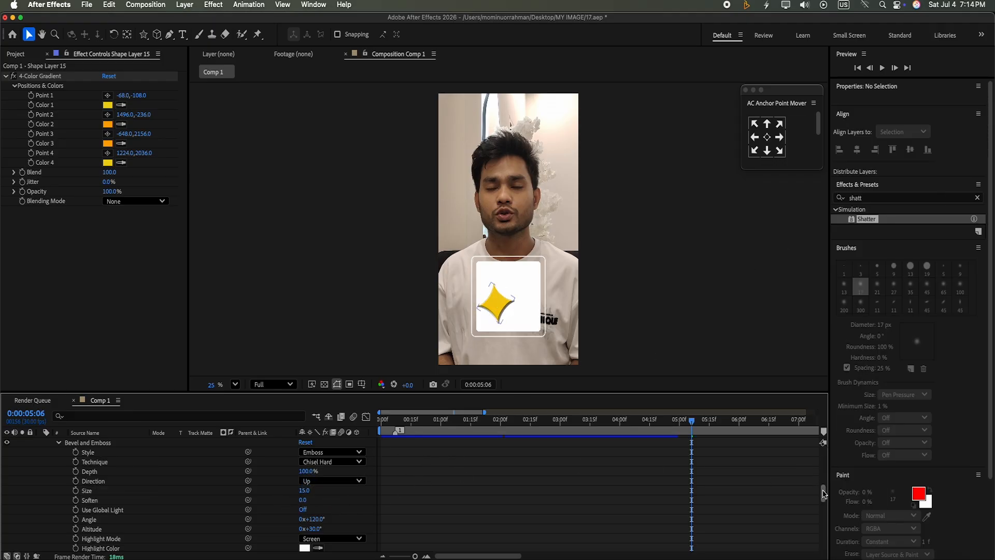
left_click_drag(824, 493, 825, 417)
left_click(42, 443)
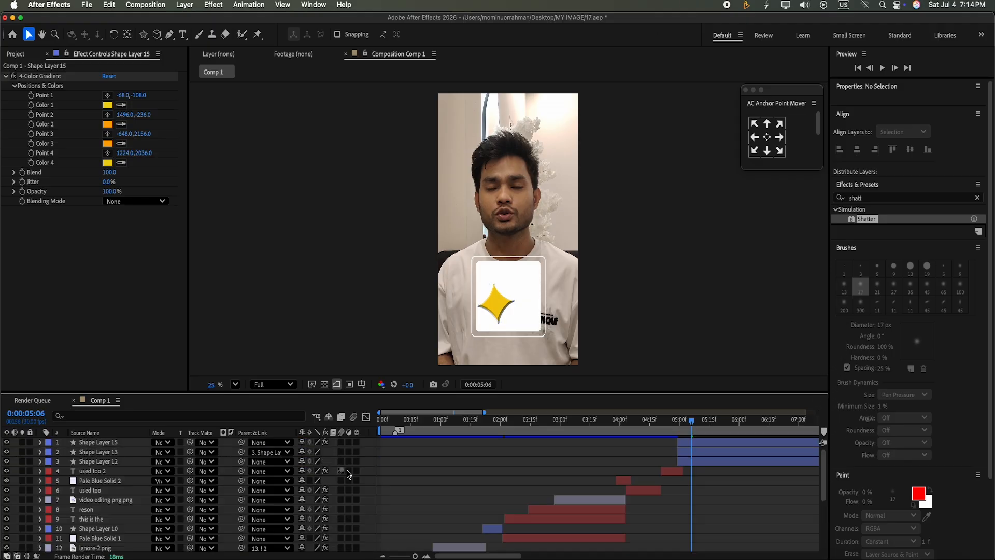
Step: Duplicate the star, move the copy to the white square's upper-right area at about 635, 1311.5, and scale it to 30%
left_click(721, 444)
key("ctrl+d")
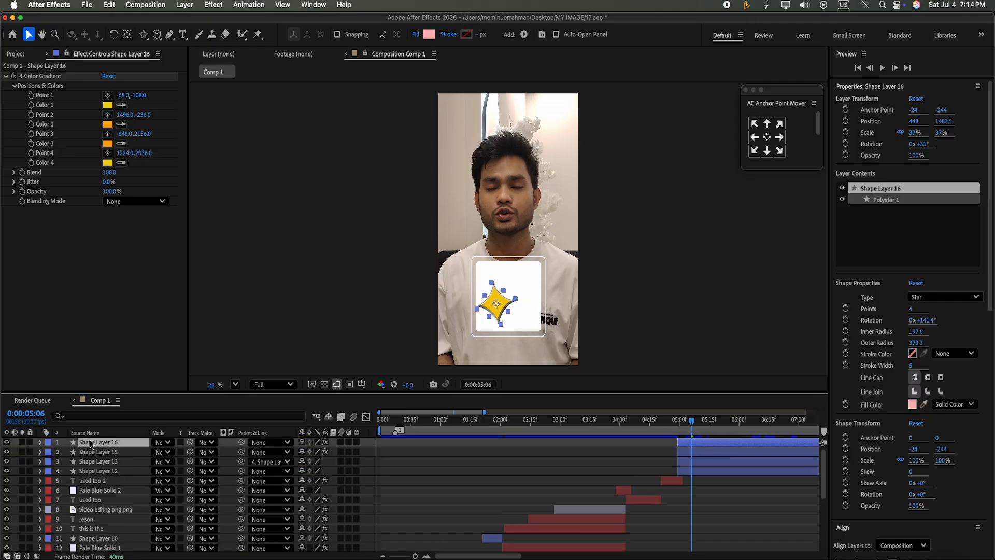
left_click_drag(490, 304, 528, 285)
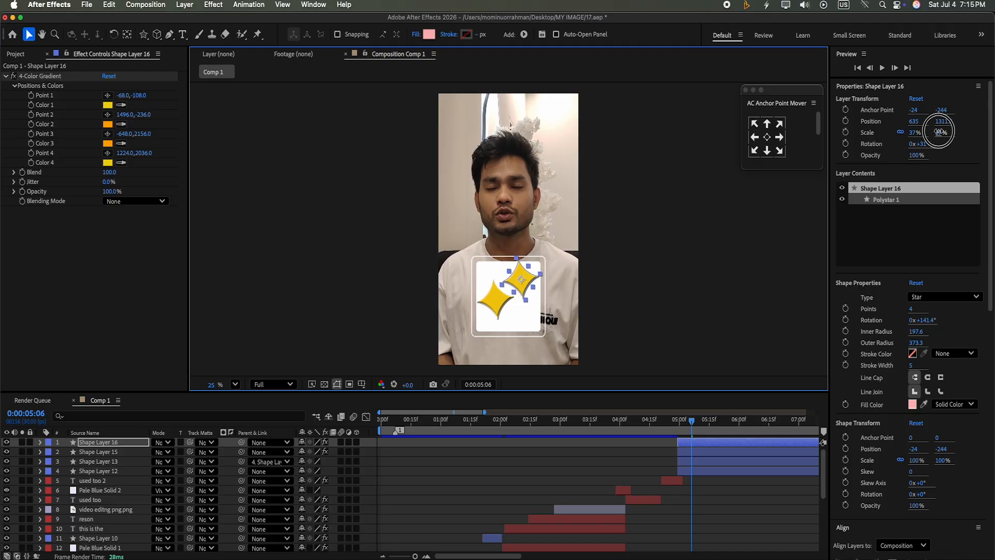
left_click(941, 133)
type("30")
key("Return")
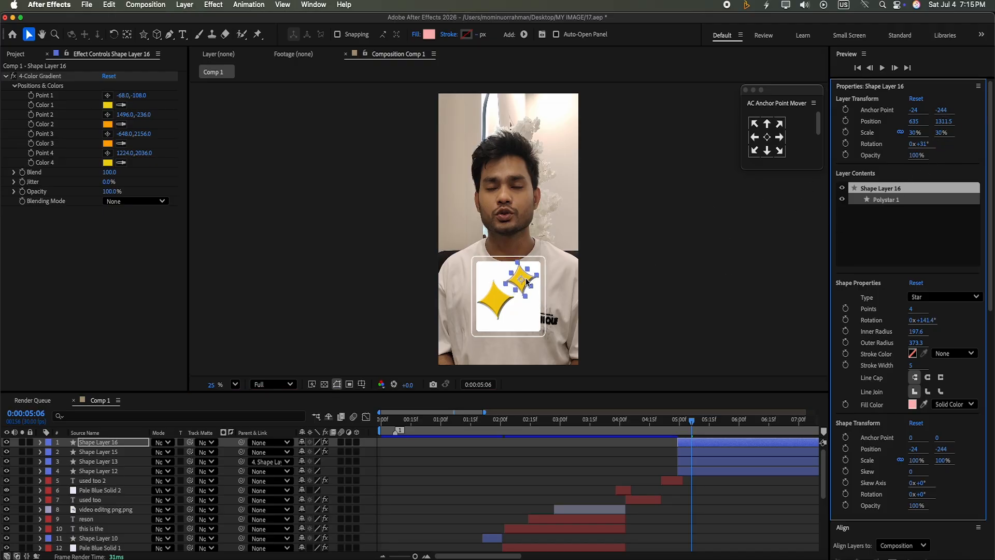
Step: Duplicate the smaller star and place the copy in the white square's lower-right area at about 607, 1555.5
key("super+d")
left_click_drag(526, 281, 519, 314)
left_click(375, 469)
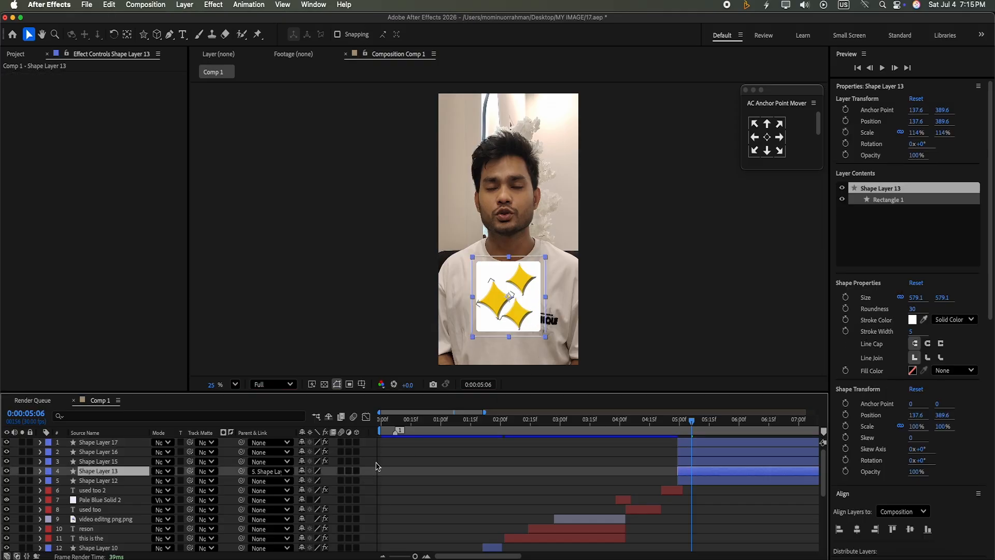
left_click(688, 443)
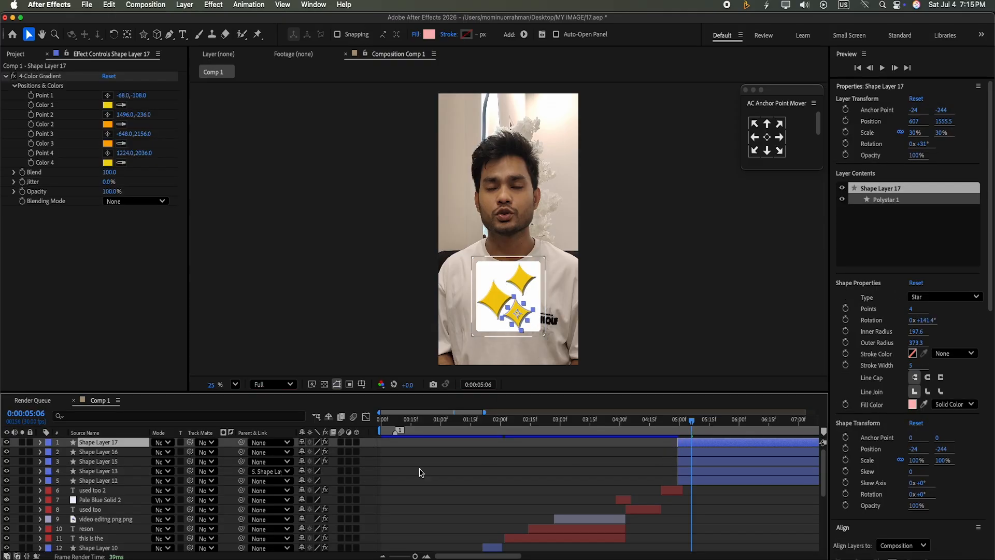
left_click(373, 464)
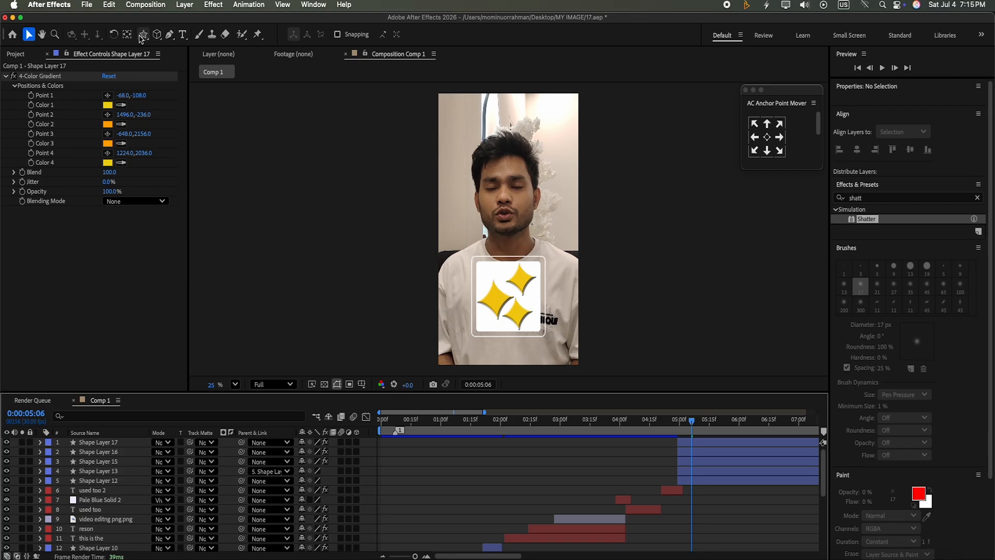
Step: Draw a circle about 77 px across in the white square's upper-left corner and centre its anchor point
left_click_drag(143, 34, 171, 61)
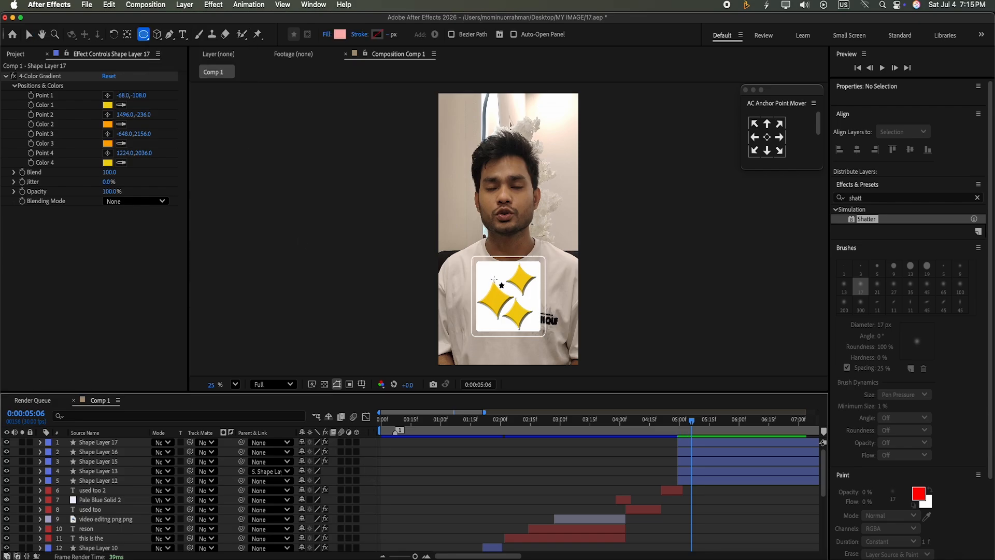
left_click_drag(484, 269, 496, 281)
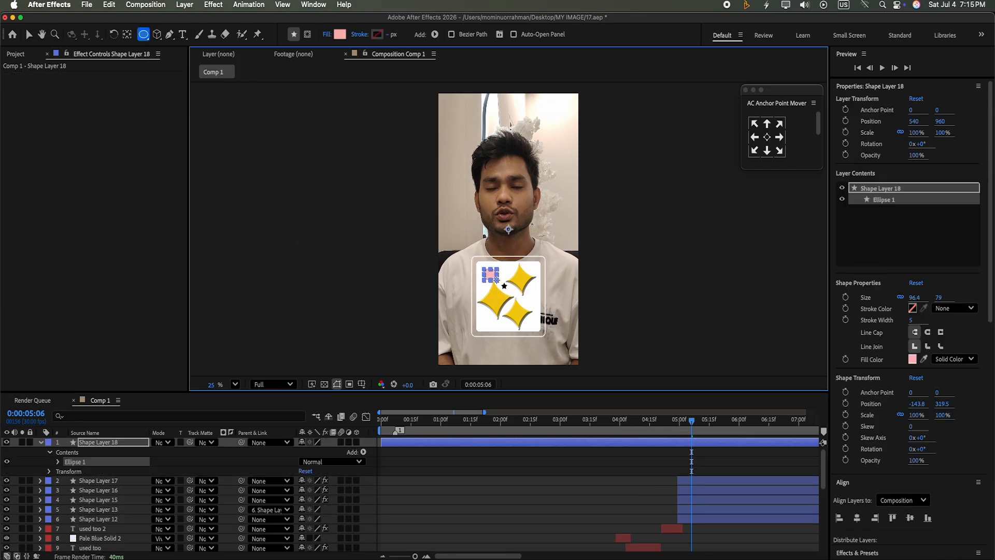
key("super+z")
key("super+z")
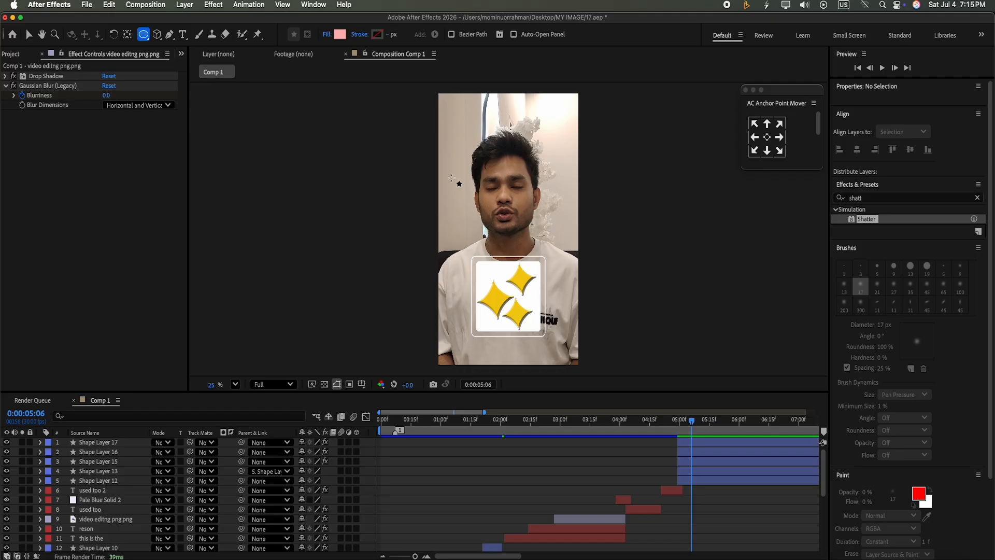
left_click_drag(482, 271, 491, 281)
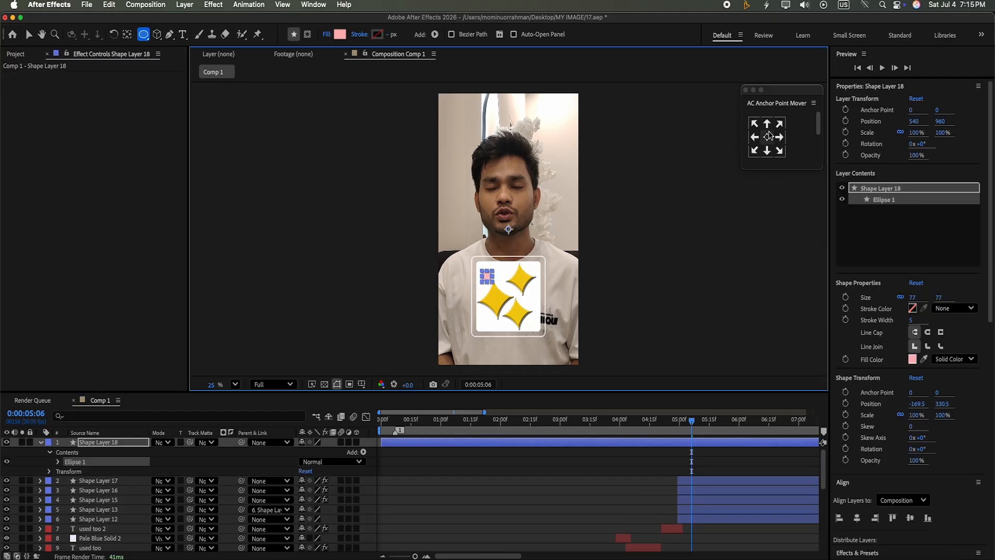
left_click(768, 137)
Step: Paste the copied 4-Color Gradient effect onto the small circle's layer
left_click(28, 34)
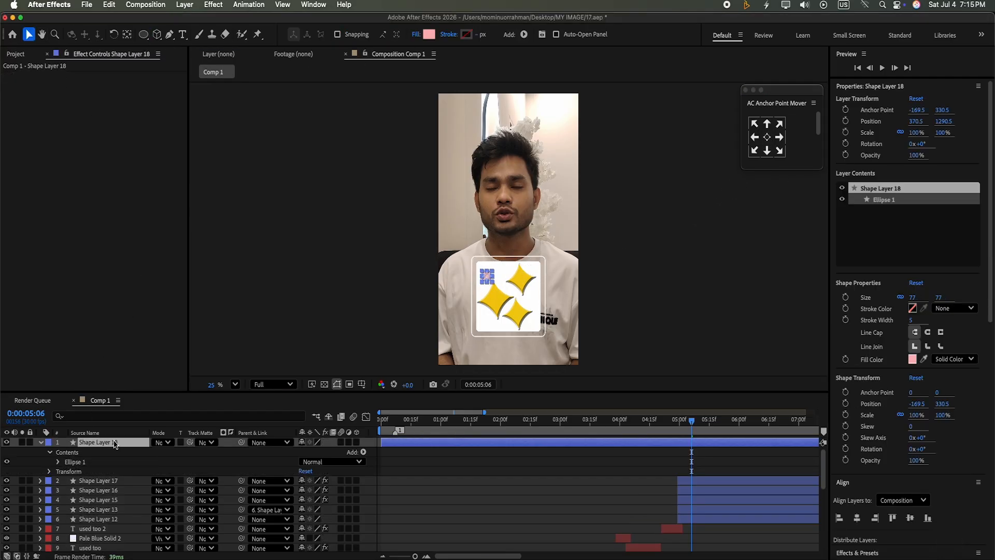
key("super+v")
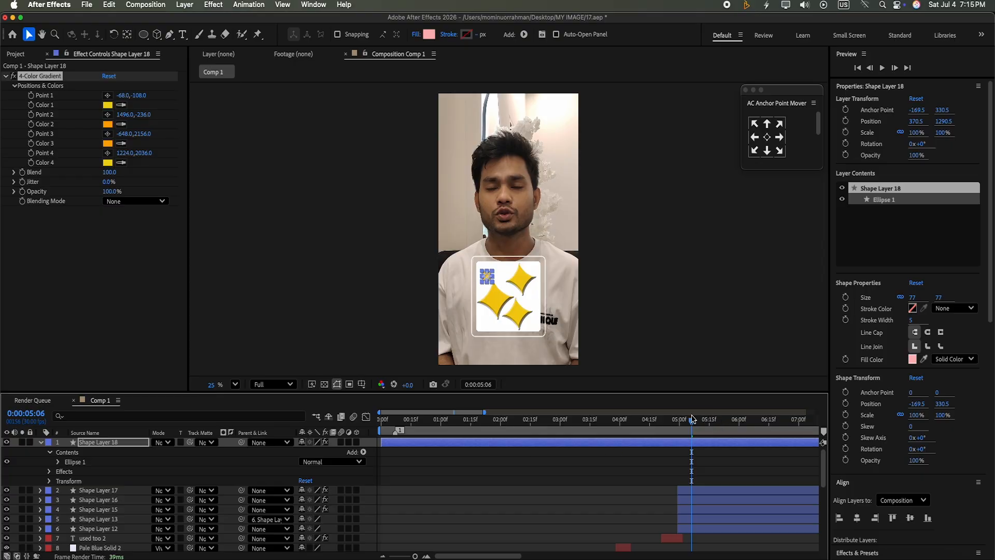
Step: Start the small circle's layer at 0:00:04:29 and copy the lower-right star's layer styles onto it
left_click_drag(692, 419, 678, 419)
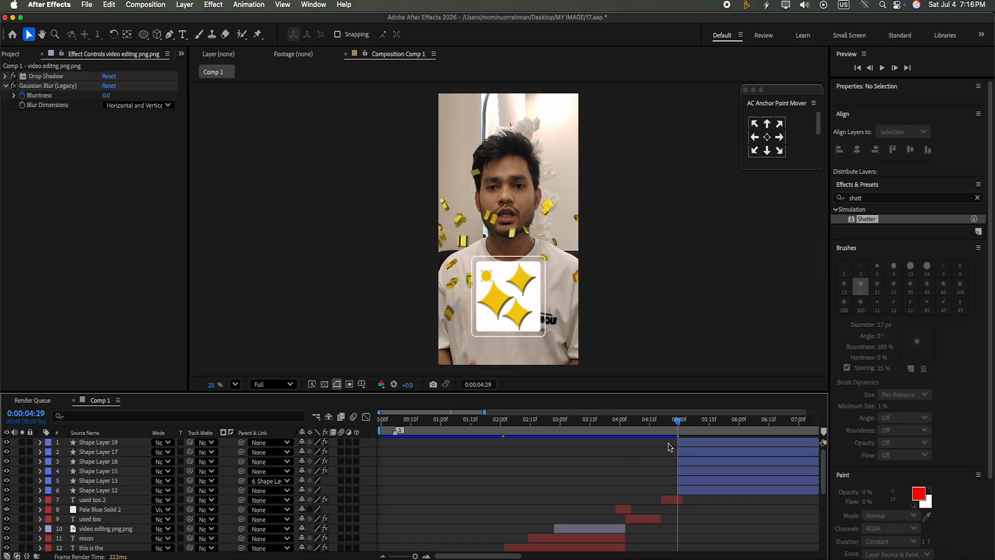
left_click(488, 278)
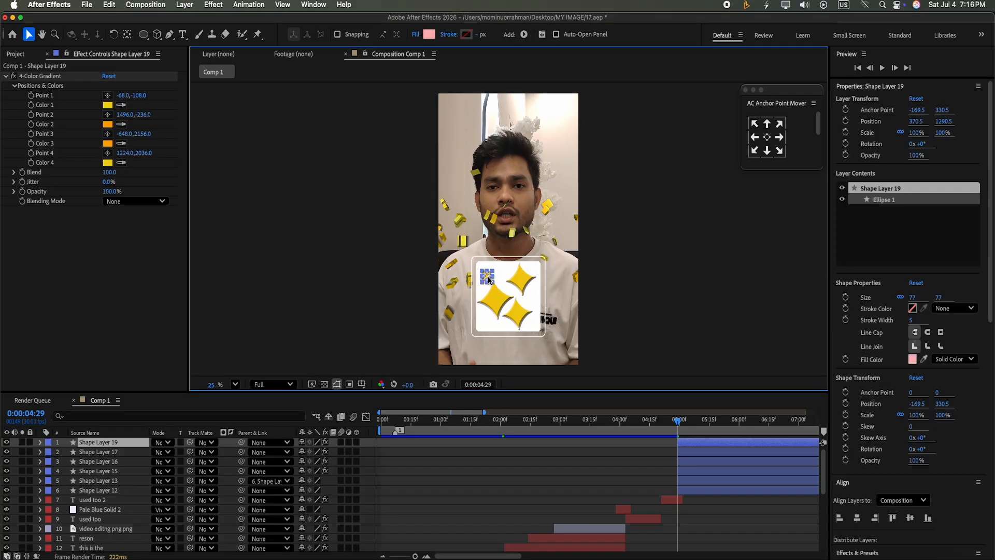
left_click(40, 442)
left_click(50, 470)
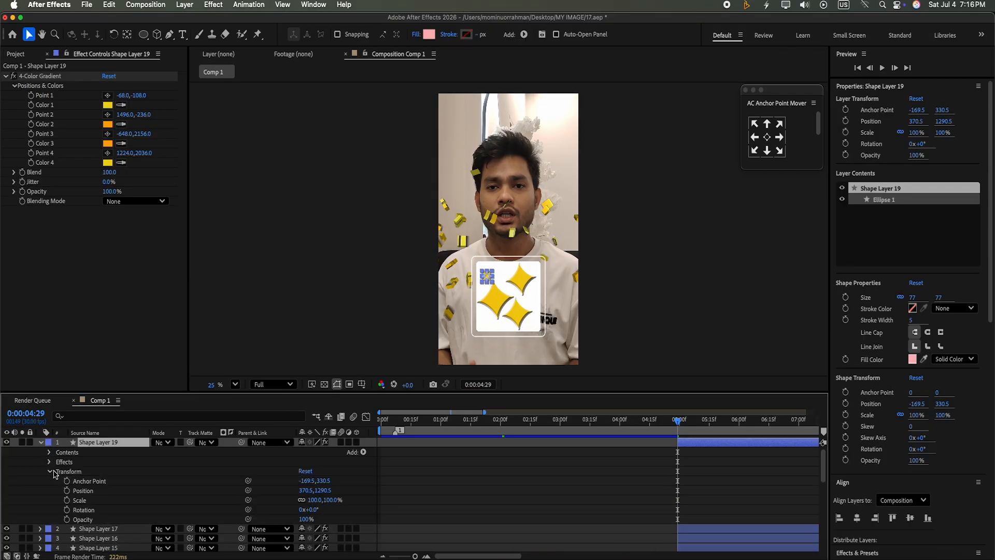
left_click(50, 470)
left_click(50, 462)
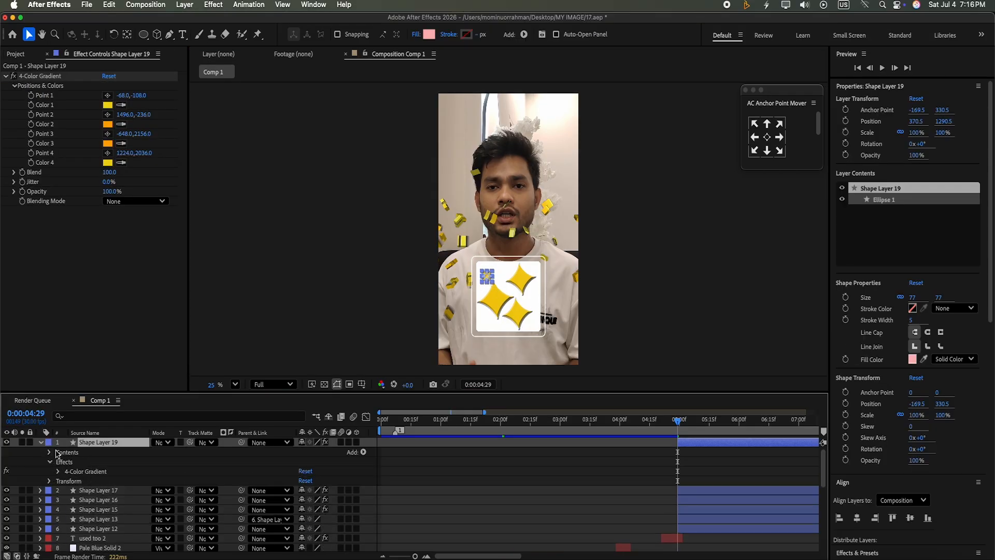
left_click(40, 442)
left_click(115, 451)
left_click(40, 451)
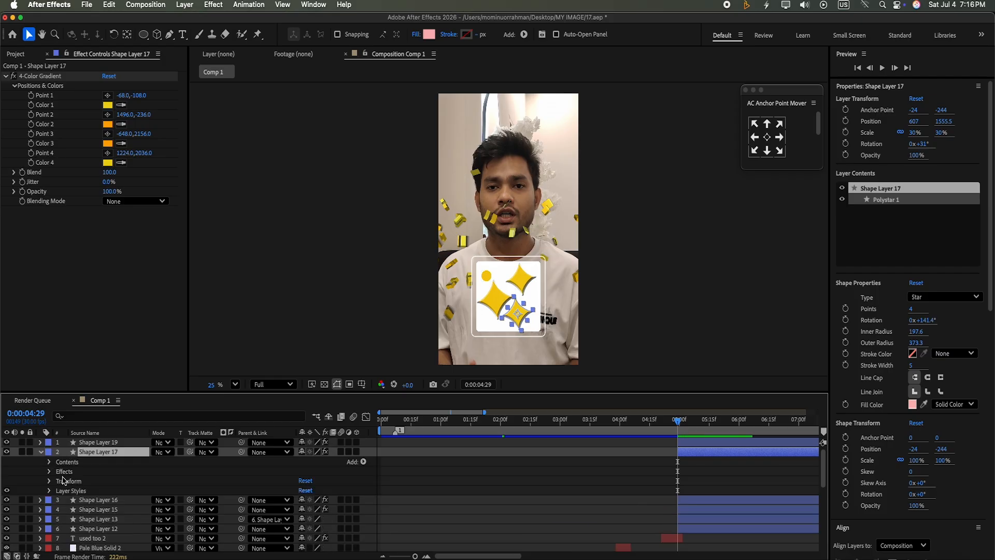
left_click(715, 444)
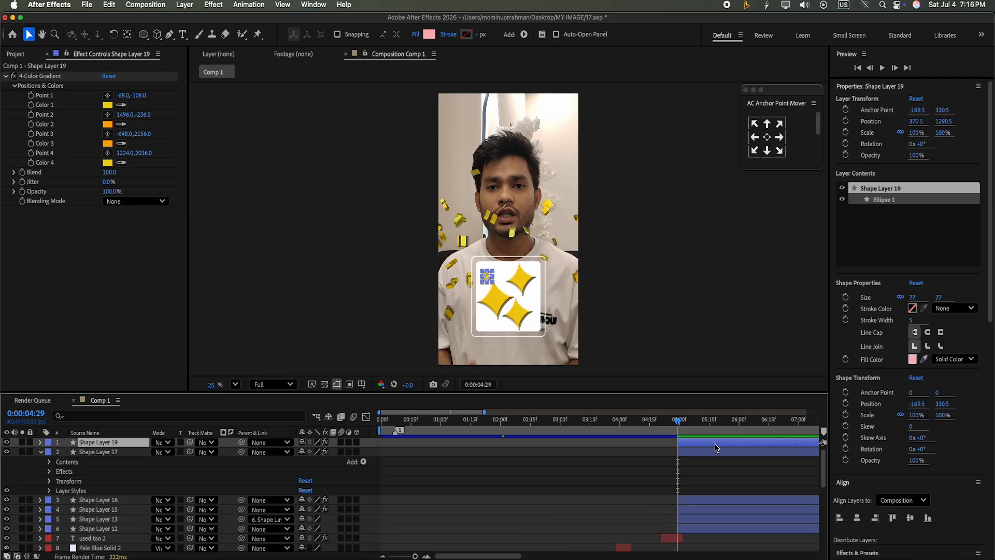
key("super+v")
left_click(354, 552)
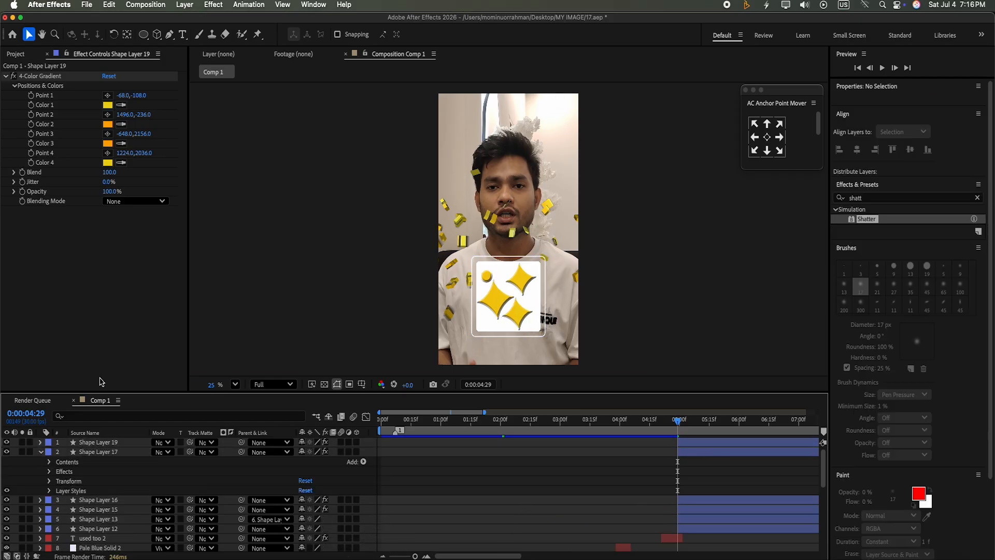
left_click(40, 452)
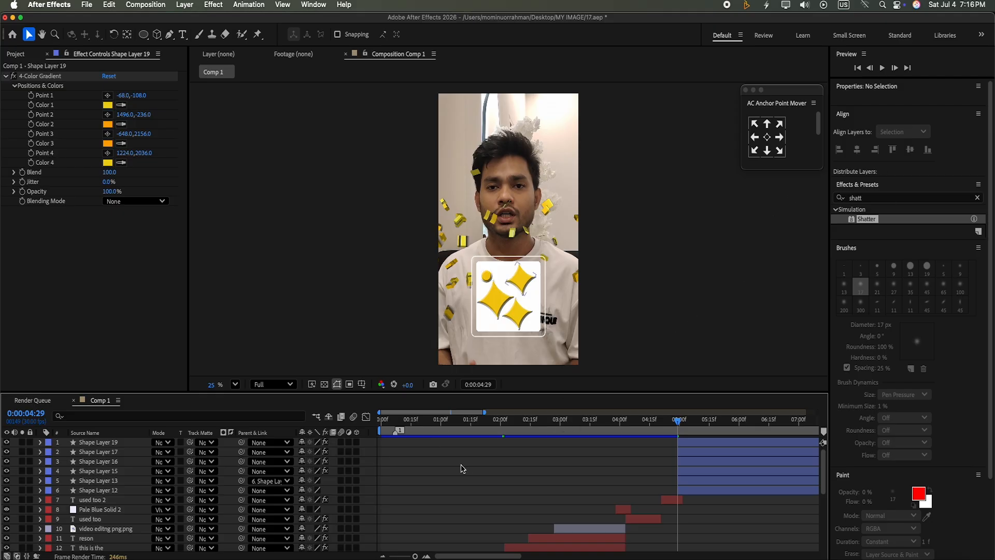
Step: Duplicate the beveled circle twice, placing one copy near the white square's right edge and one in its lower-left corner at about 362.5, 1578.5
left_click(487, 278)
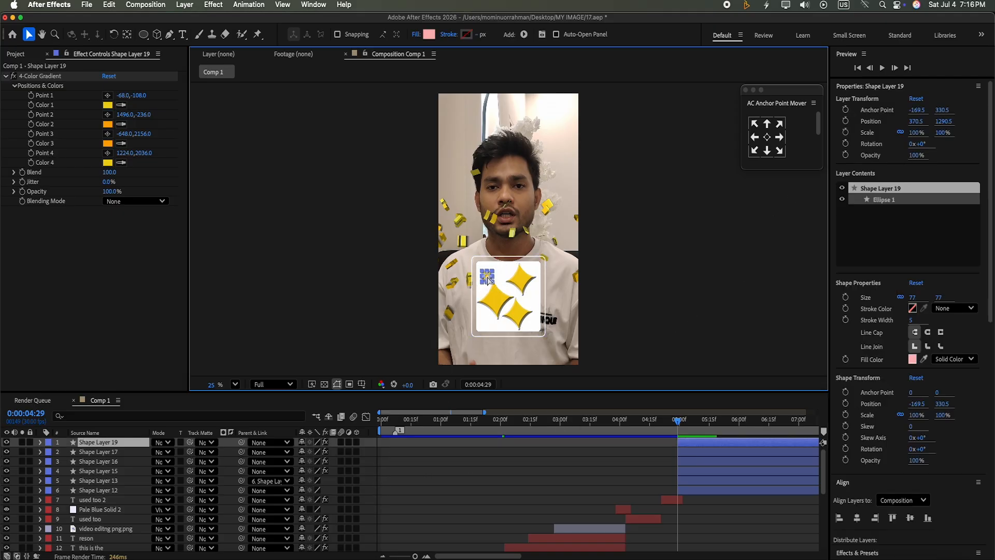
key("super+d")
left_click_drag(488, 277, 485, 317)
key("super+d")
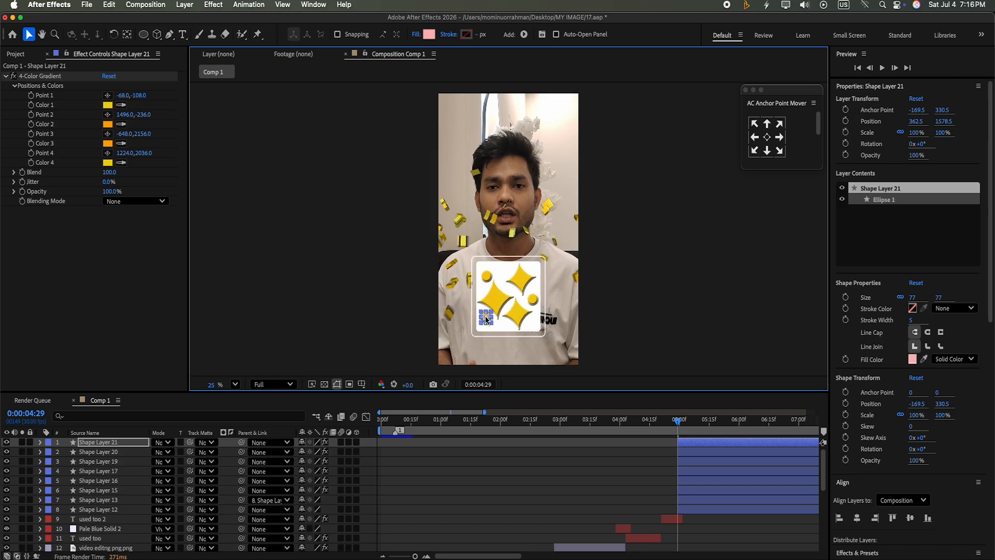
left_click(383, 476)
left_click(490, 479)
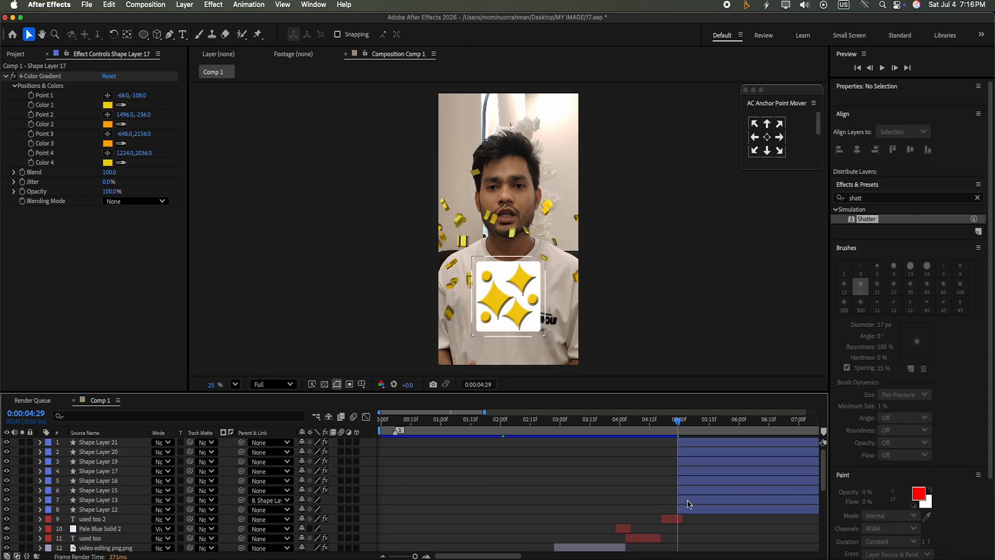
Step: Parent the three star layers and three circle layers to the white square's layer, Shape Layer 12
left_click(687, 501)
left_click(697, 490)
left_click(690, 442, "shift")
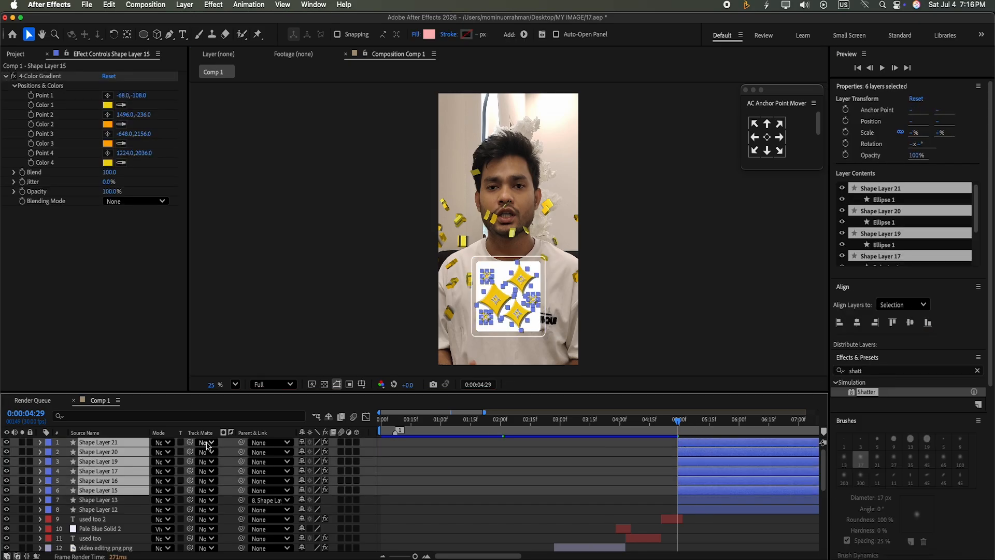
left_click_drag(241, 442, 98, 509)
Step: Move Shape Layers 12 through 21 below the "used too 2" text layer in the layer stack
left_click(688, 510)
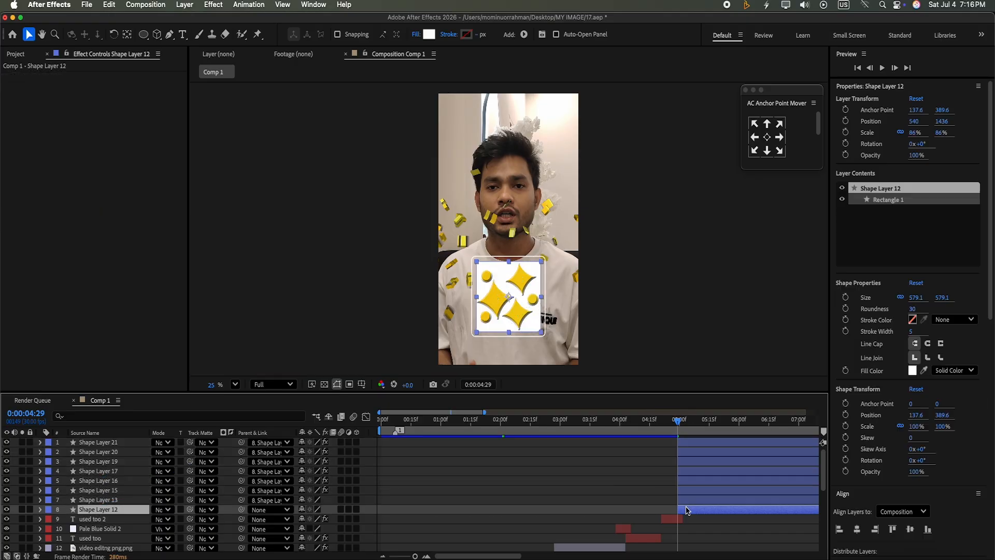
left_click(688, 442, "shift")
left_click_drag(138, 477, 135, 525)
Step: Turn on scale keyframing for the white square's layer, Shape Layer 12, at 0:00:04:29
left_click(684, 519)
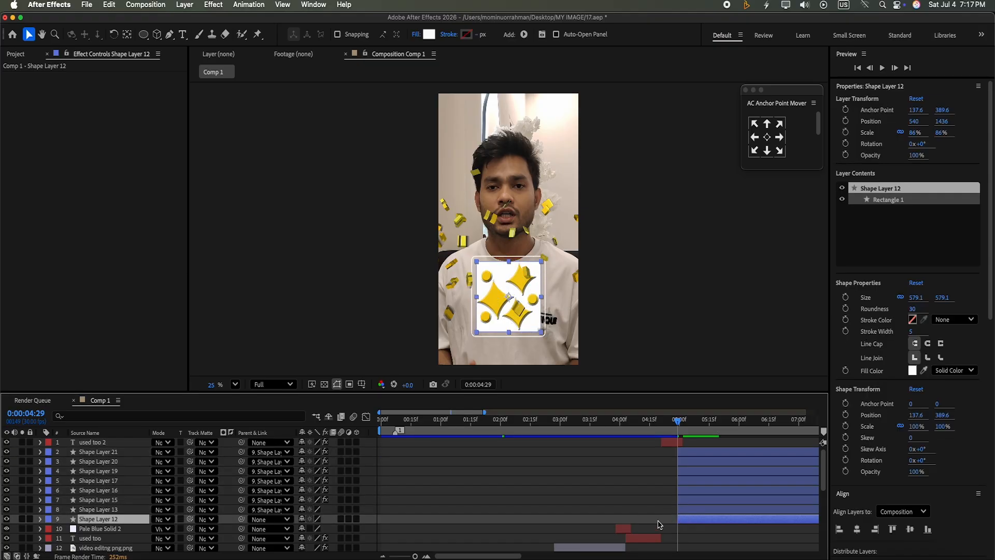
left_click(39, 519)
scroll(324, 532, "up", 5)
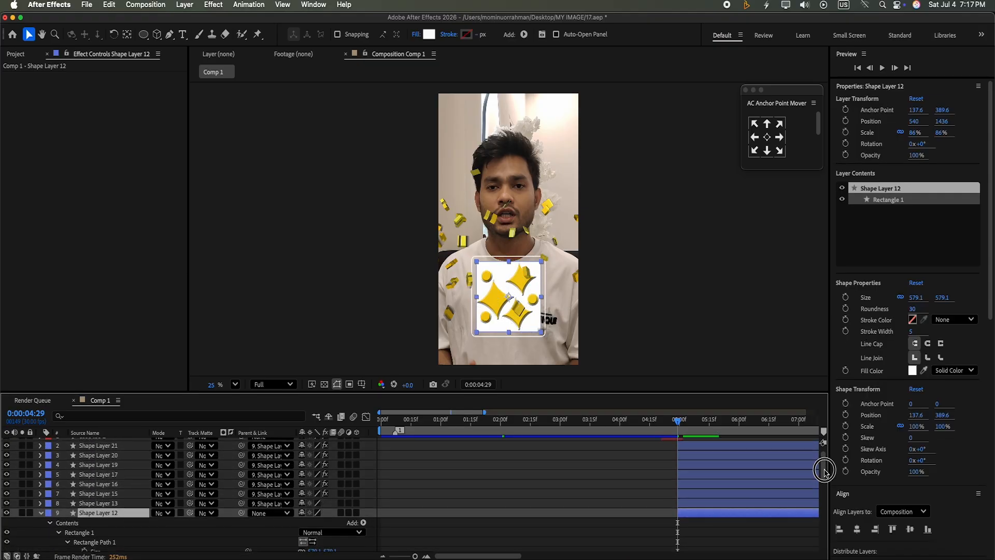
left_click_drag(821, 461, 823, 477)
left_click(57, 472)
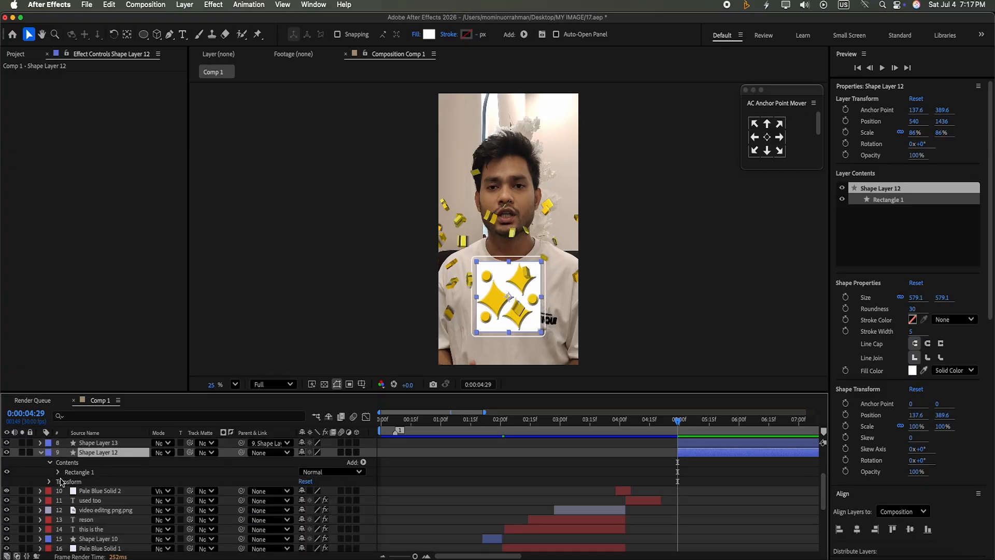
left_click(49, 481)
left_click(67, 510)
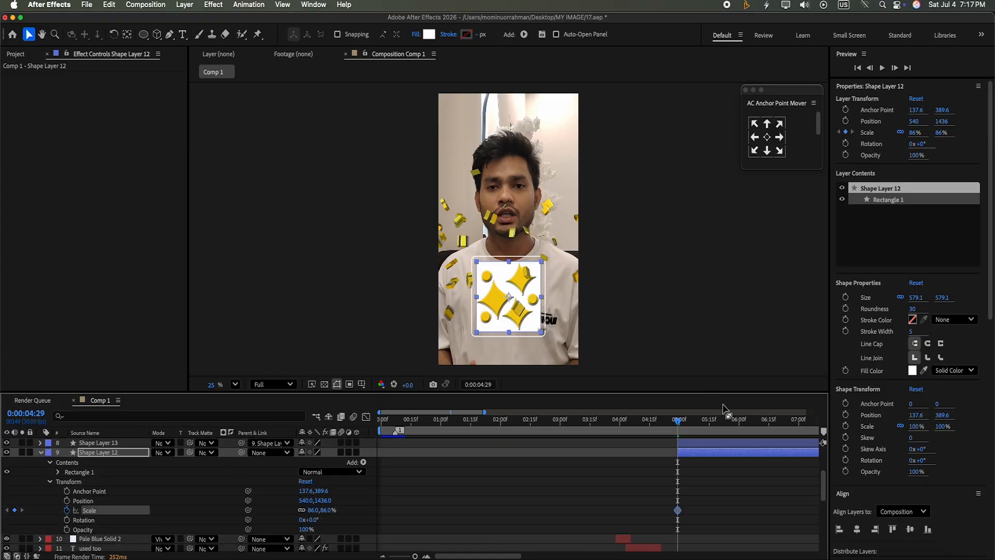
Step: Add a second scale keyframe of 86% to the white square's layer at 0:00:05:12
left_click_drag(677, 419, 707, 420)
left_click_drag(824, 481, 824, 450)
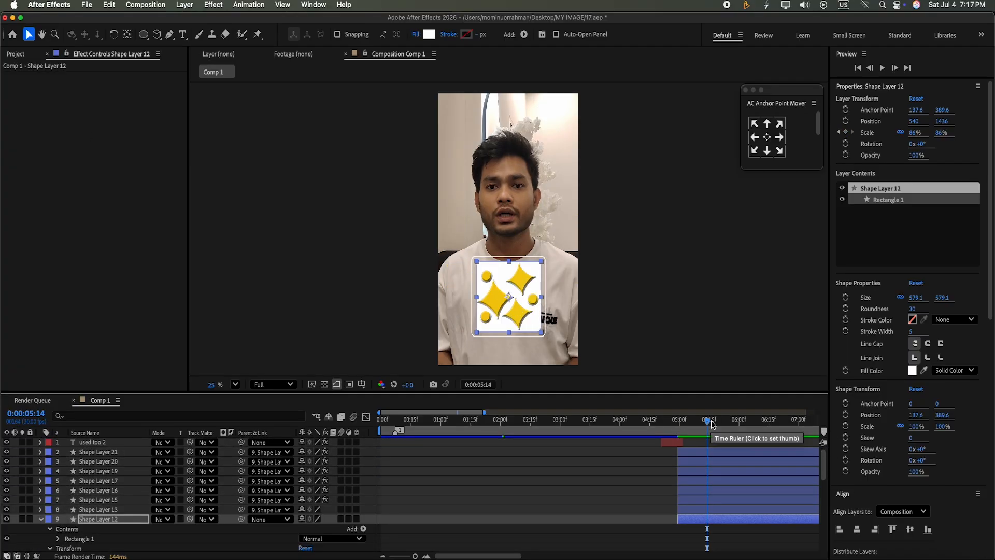
left_click_drag(708, 421, 703, 421)
left_click_drag(824, 466, 825, 486)
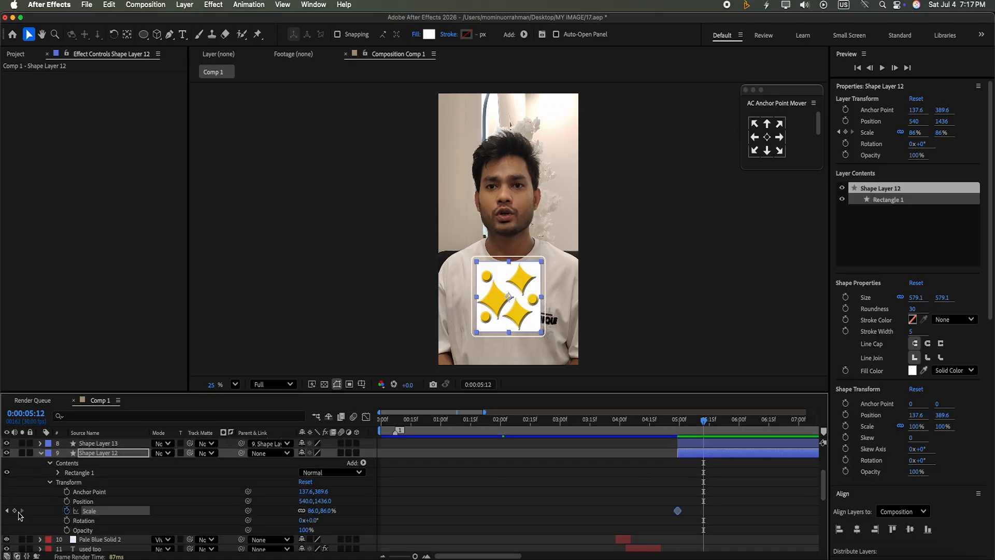
left_click(16, 510)
Step: Set the white square's scale to 0% at the first keyframe, 0:00:04:29
left_click_drag(704, 421, 678, 456)
left_click(323, 512)
type("0")
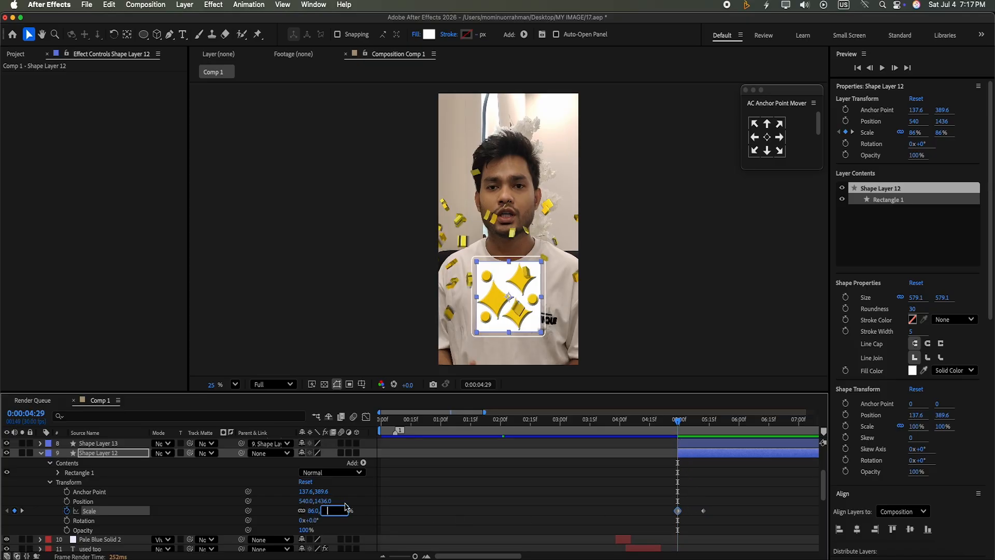
left_click(474, 503)
Step: Shape the white square's scale speed curve into a fast start with a slow finish and preview the animation
left_click_drag(733, 495, 695, 526)
key("shift+F3")
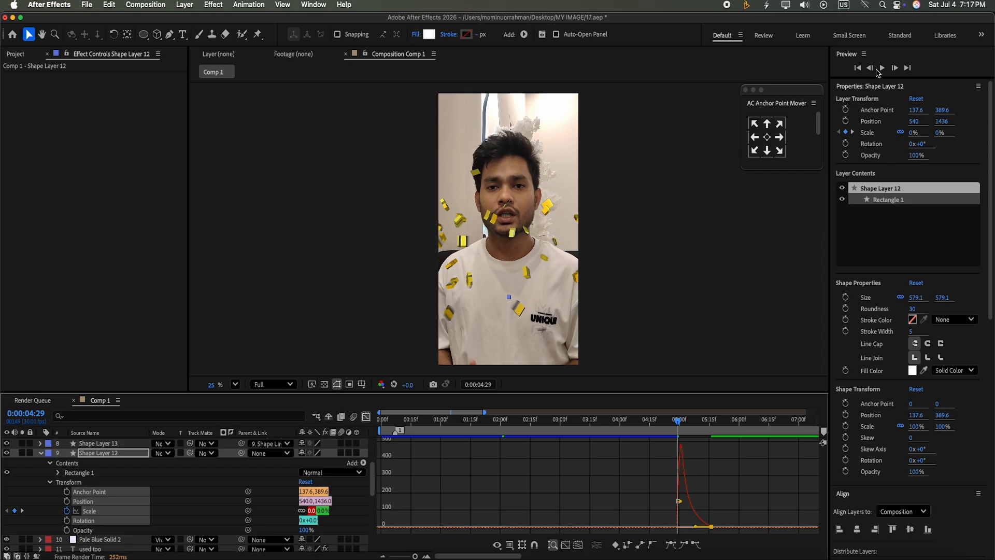
left_click(881, 67)
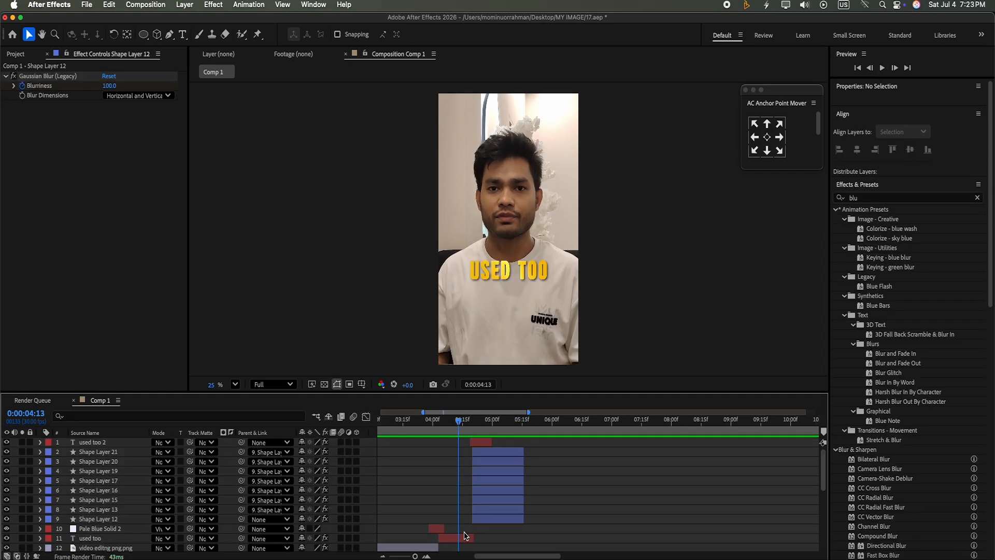
Step: Duplicate the "used too" caption layer, move the copy to the top of the stack, and start it where the shape layers end
left_click(464, 536)
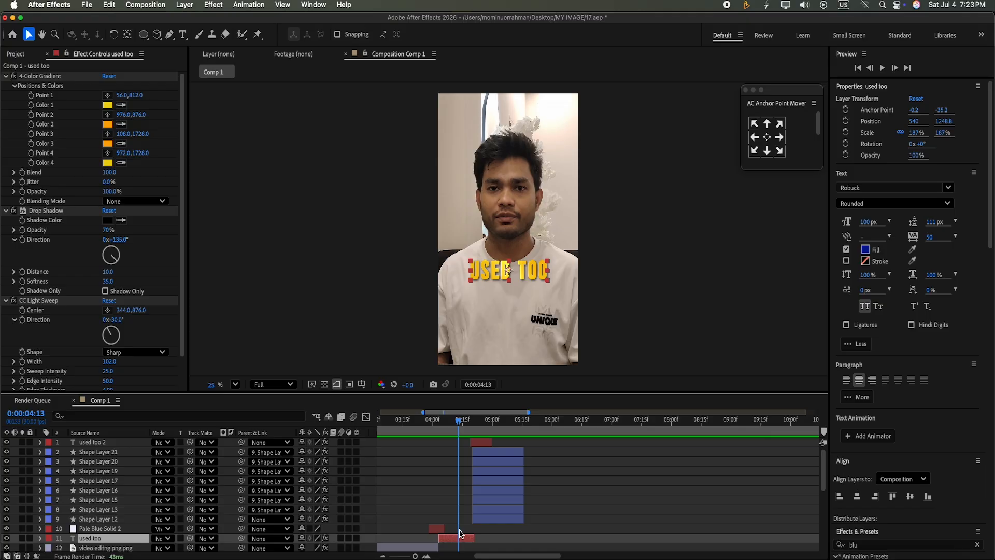
key("ctrl+d")
left_click_drag(125, 538, 136, 442)
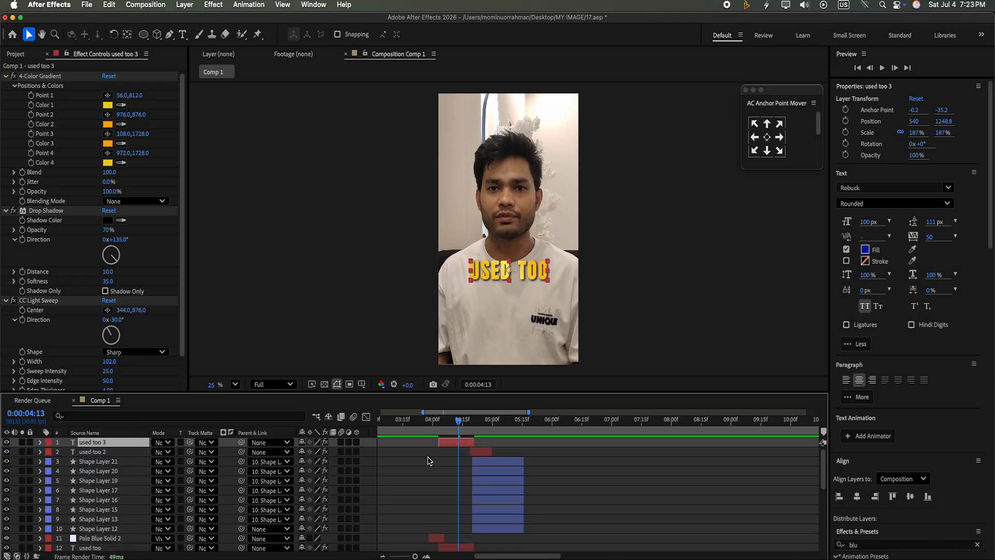
left_click_drag(449, 447, 534, 445)
Step: Replace the duplicated caption's text with "thinking"
left_click_drag(472, 424, 522, 437)
key("BackSpace")
key("BackSpace")
key("BackSpace")
key("BackSpace")
key("BackSpace")
key("BackSpace")
key("BackSpace")
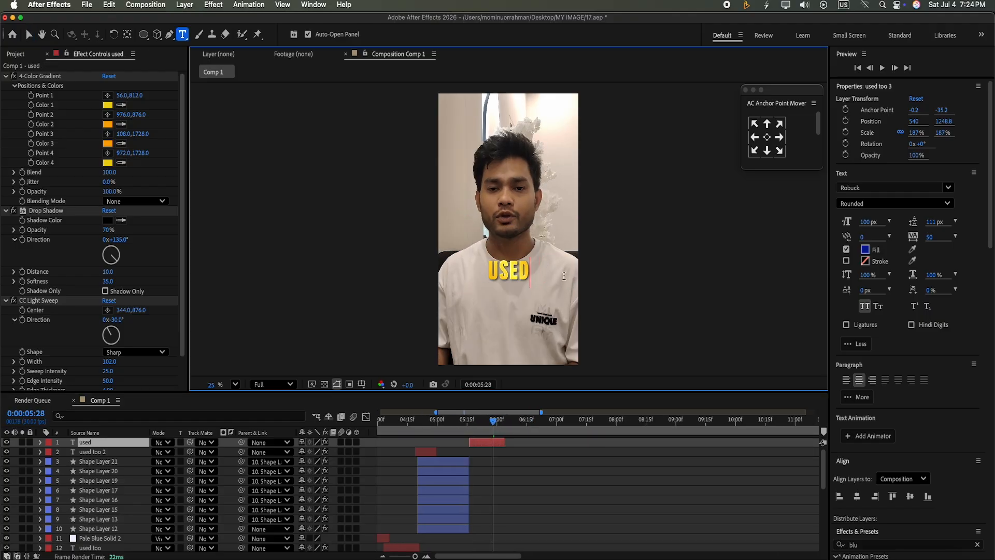
key("BackSpace")
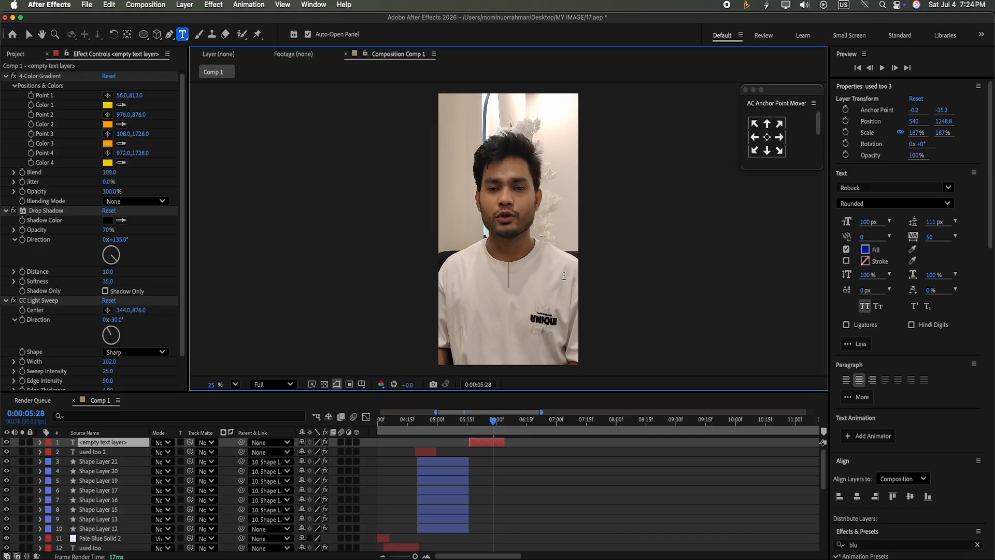
type("thinkin")
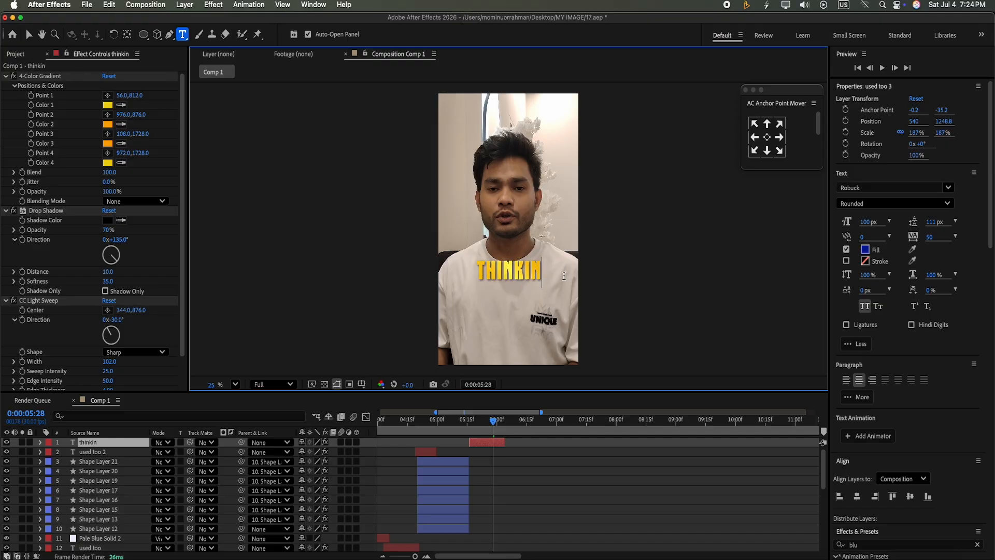
type("g")
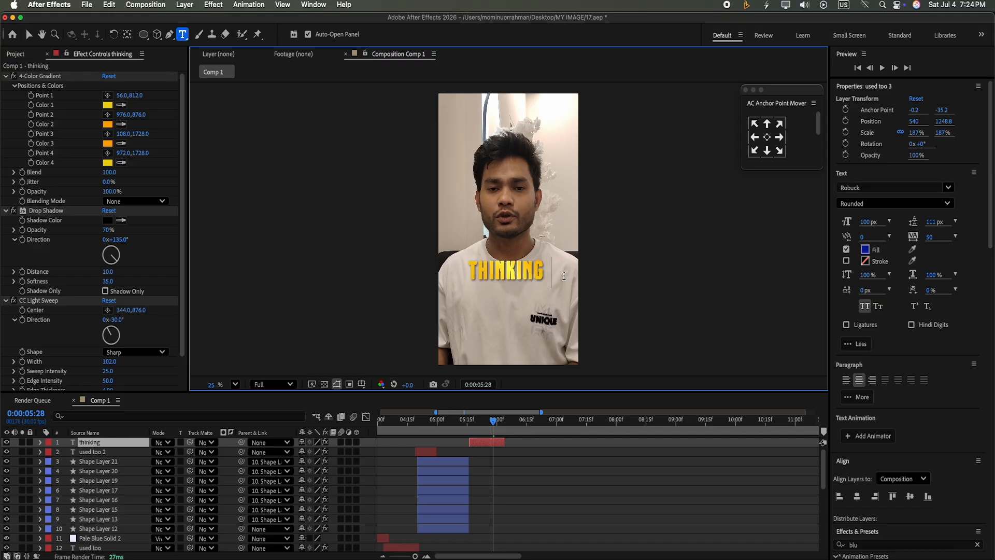
Step: Play back the "thinking" caption from about 0:00:05:14 and extend its layer's end to about 0:00:06:20
left_click_drag(494, 419, 465, 420)
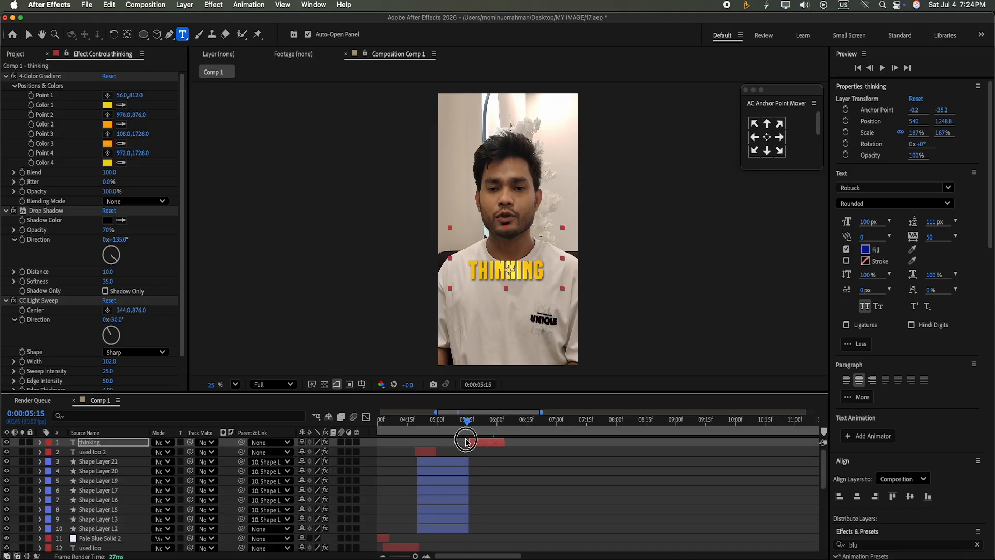
left_click(882, 68)
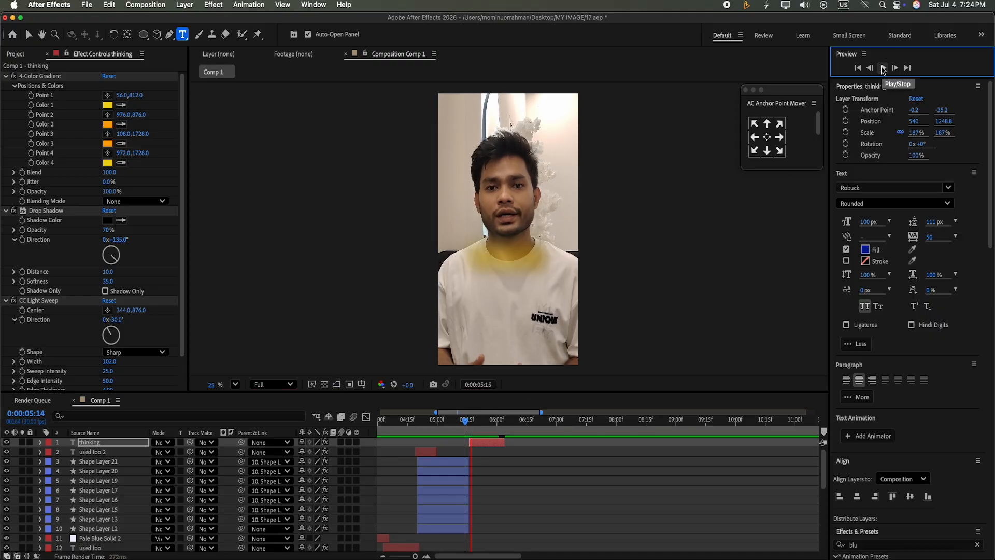
left_click(881, 68)
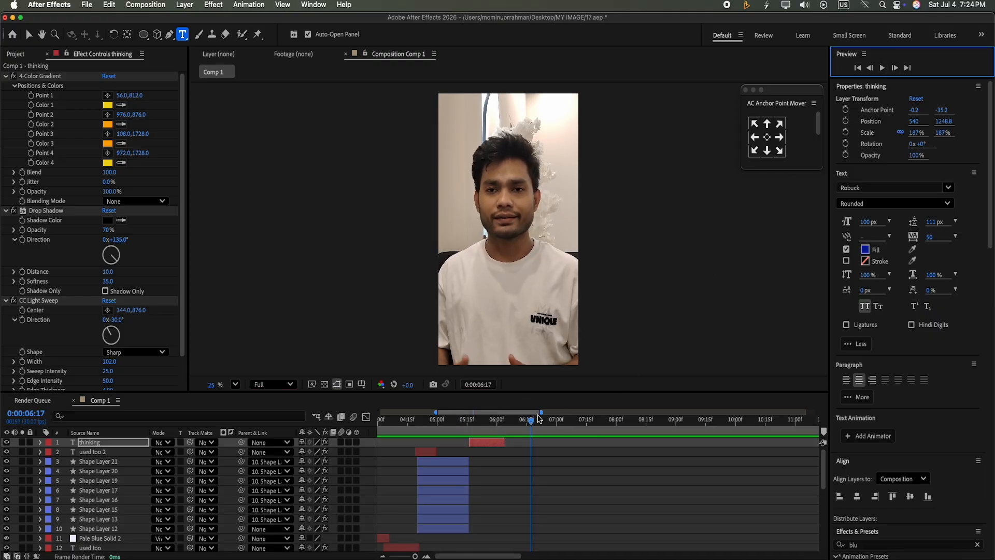
left_click_drag(532, 421, 536, 442)
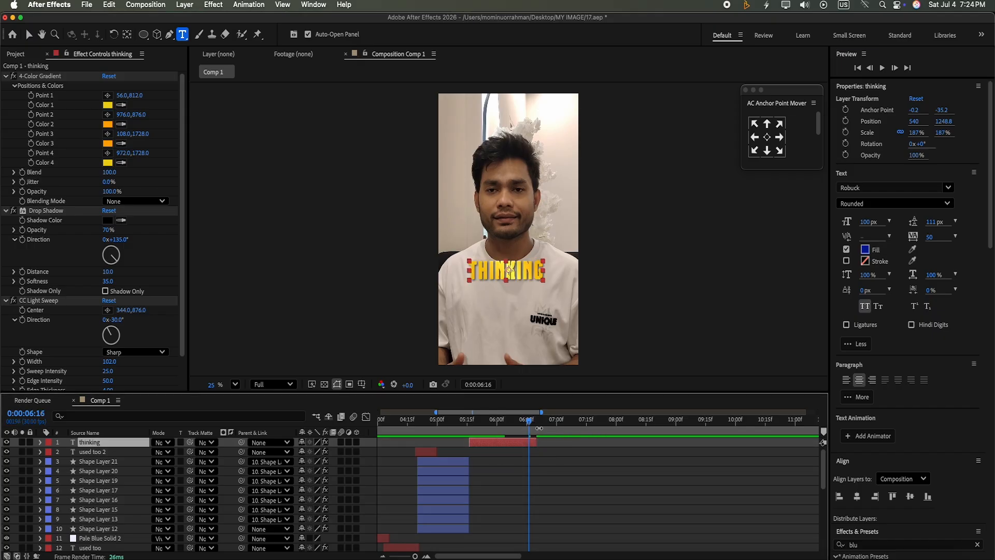
Step: Extend the caption's text to "thinking more" and return the current time to 0:00:05:16
left_click(543, 270)
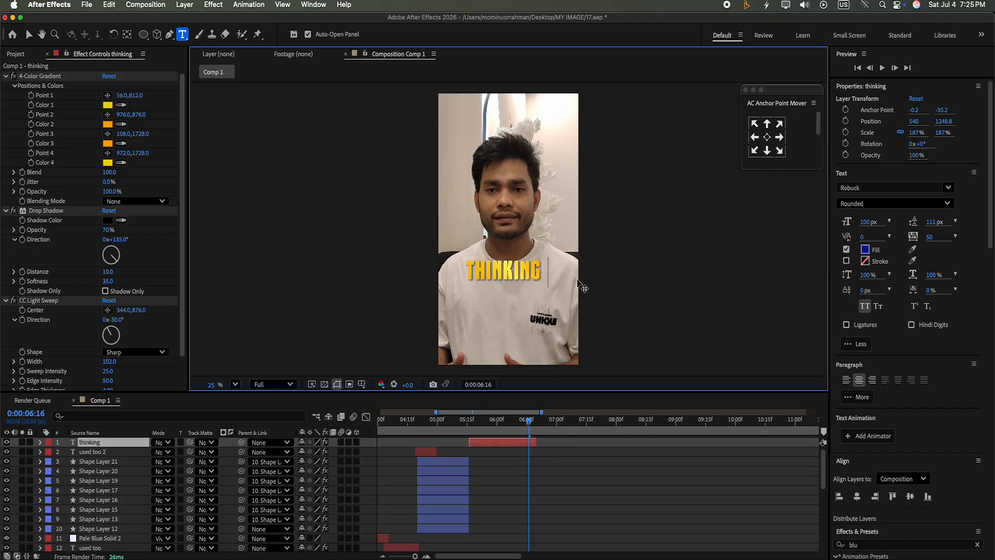
type("more")
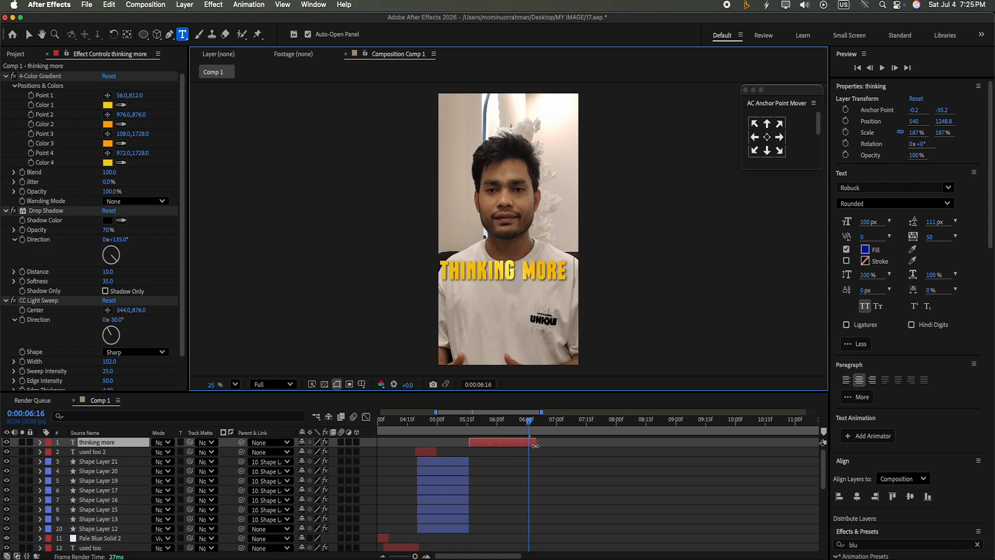
left_click_drag(529, 423, 469, 422)
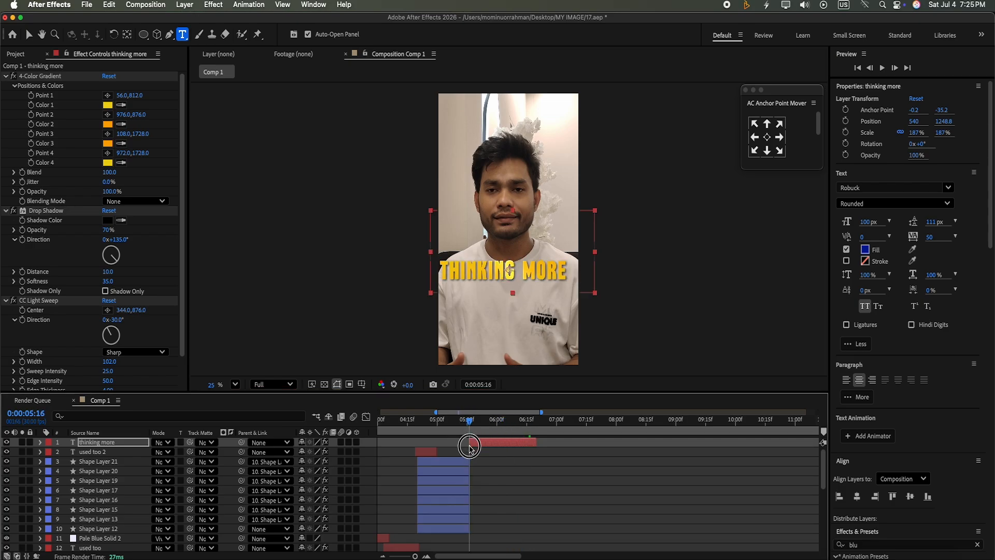
Step: Draw a pink rectangle about 858 by 183 px below the "thinking more" caption and center its anchor point
left_click(883, 68)
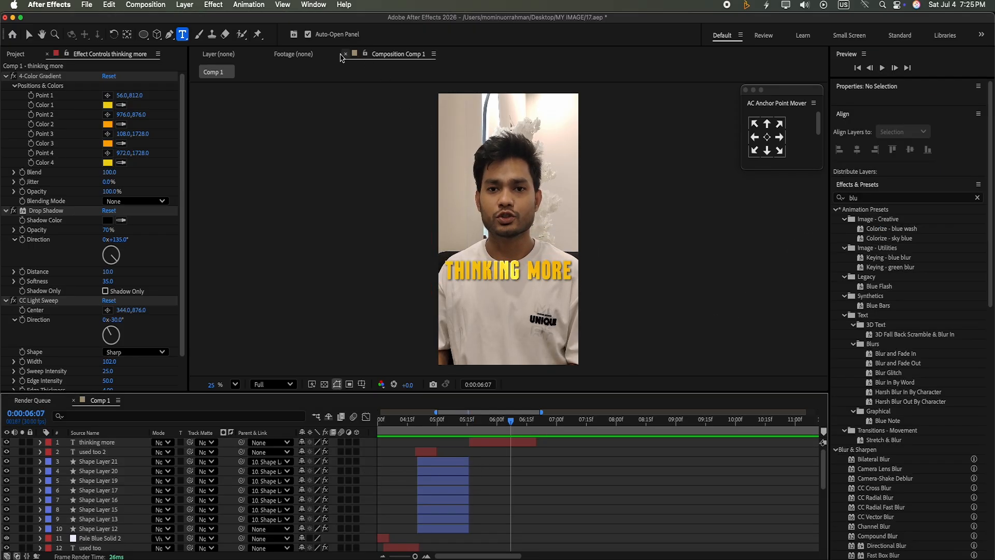
left_click_drag(144, 34, 197, 36)
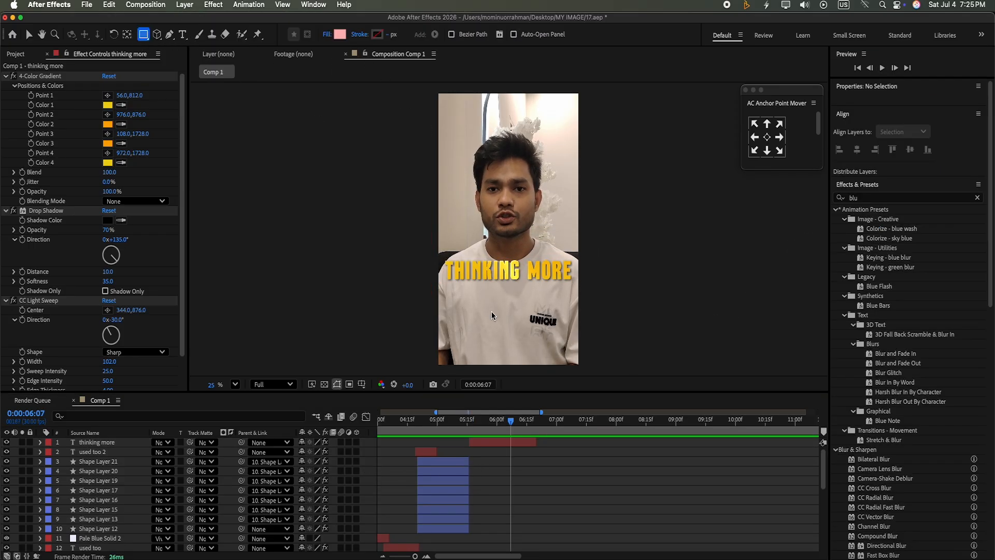
mouse_move(449, 300)
left_mouse_down()
mouse_move(574, 327)
mouse_move(561, 325)
left_mouse_up()
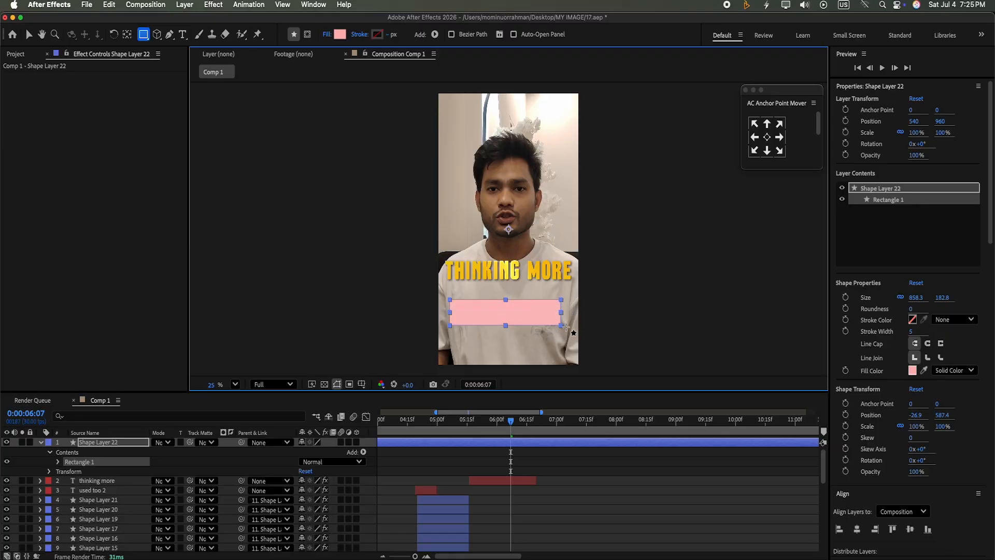
left_click(770, 139)
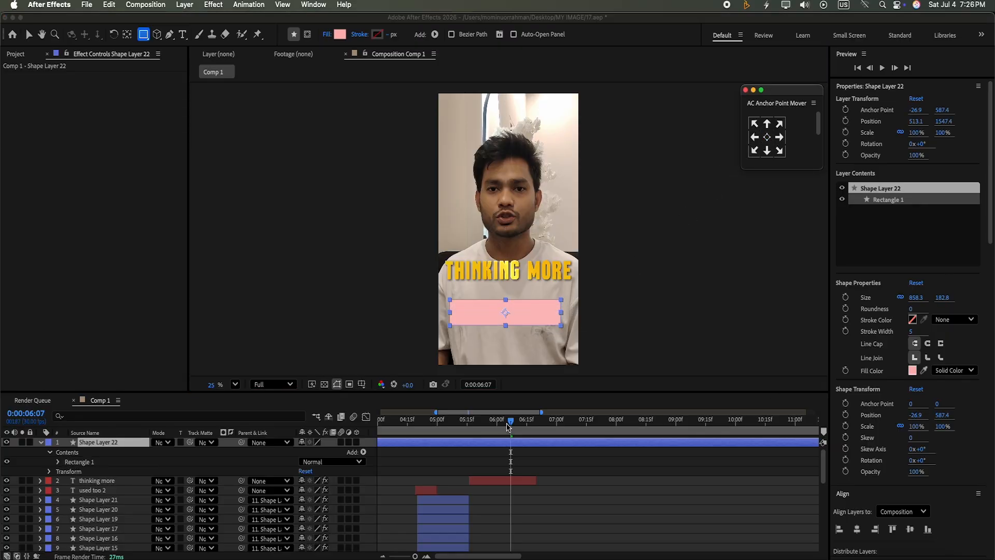
Step: Split the rectangle layer at 0:00:05:28, delete its earlier part, and place the remaining layer beneath the "thinking more" layer
left_click_drag(510, 427, 495, 432)
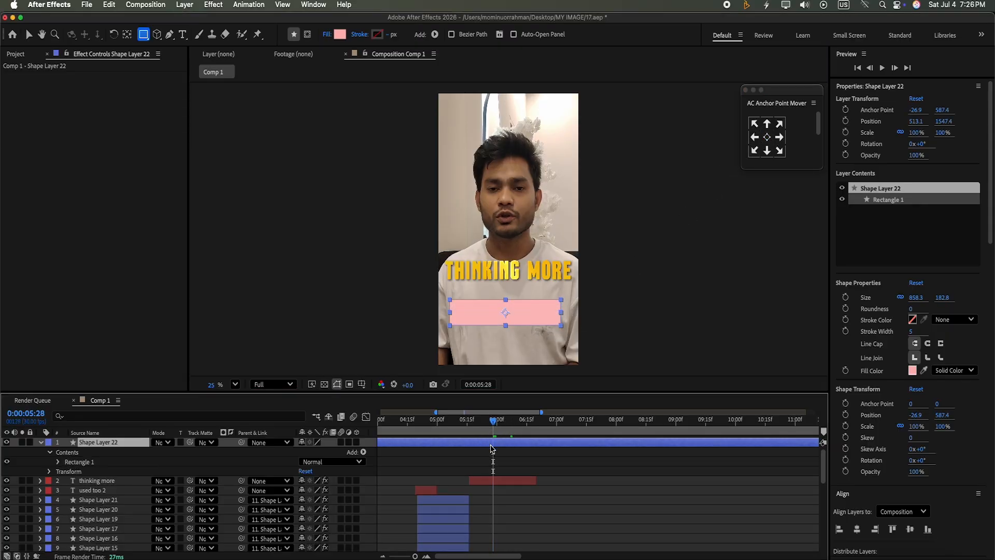
key("super+shift+d")
left_click(478, 452)
key("Delete")
left_click(521, 444)
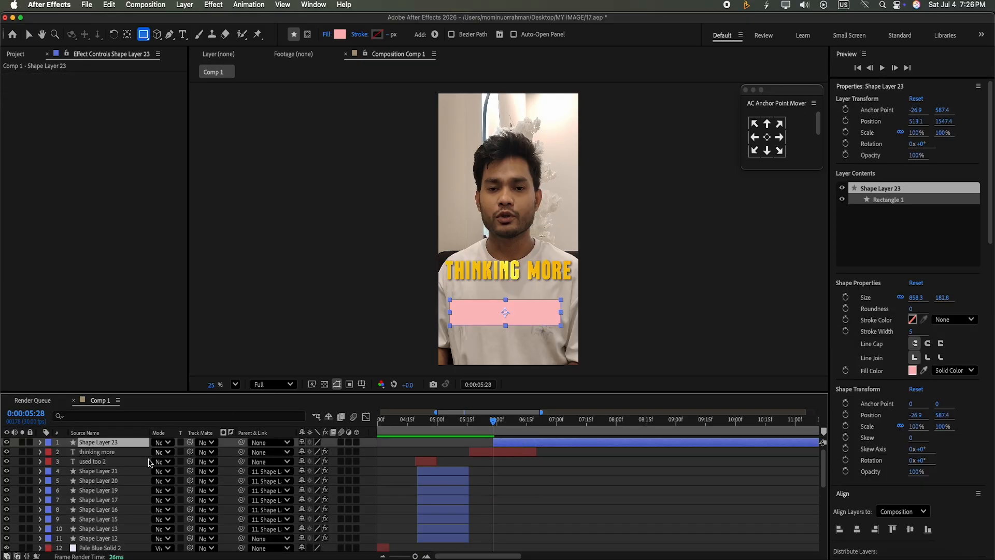
left_click_drag(135, 443, 134, 457)
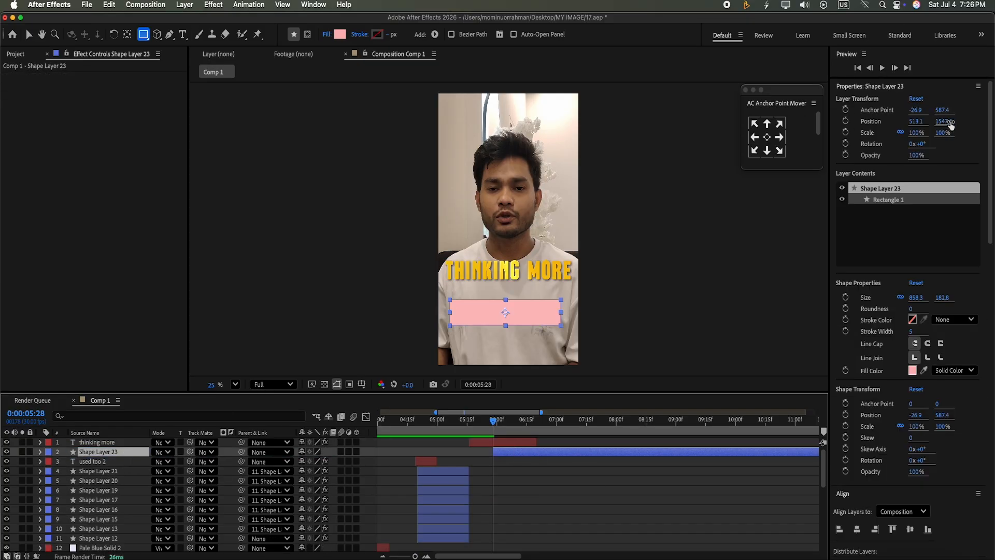
Step: Set the rectangle's vertical position to 1500.4 and its corner roundness to 60
left_click_drag(951, 124, 268, 395)
left_click(41, 452)
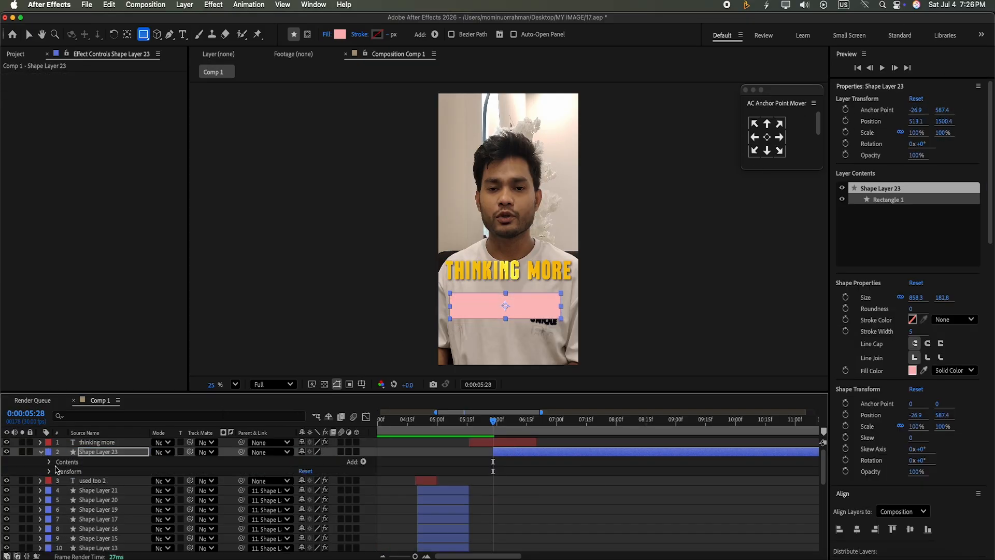
left_click(49, 462)
left_click(59, 471)
left_click(67, 481)
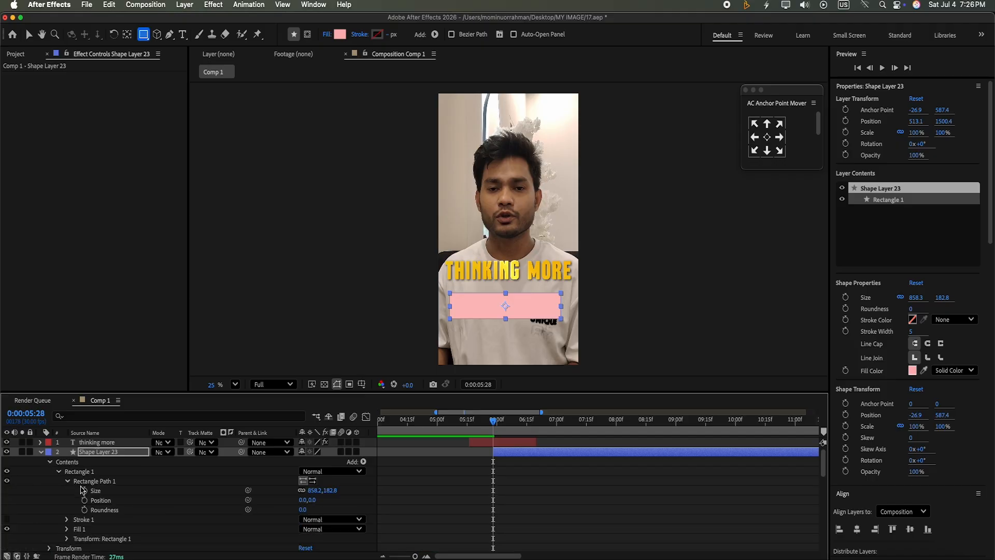
left_click(303, 510)
type("35")
key("Return")
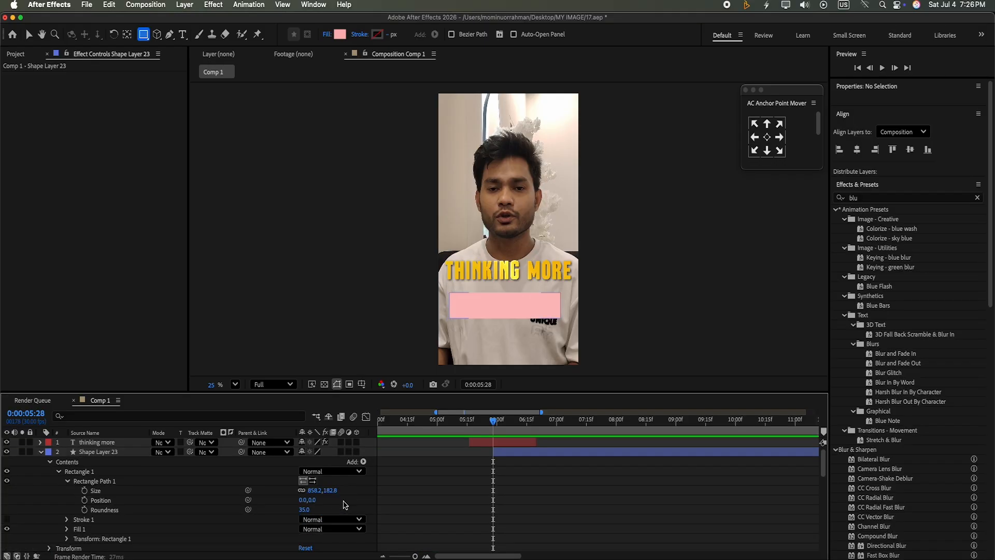
left_click_drag(305, 510, 303, 505)
left_click(304, 510)
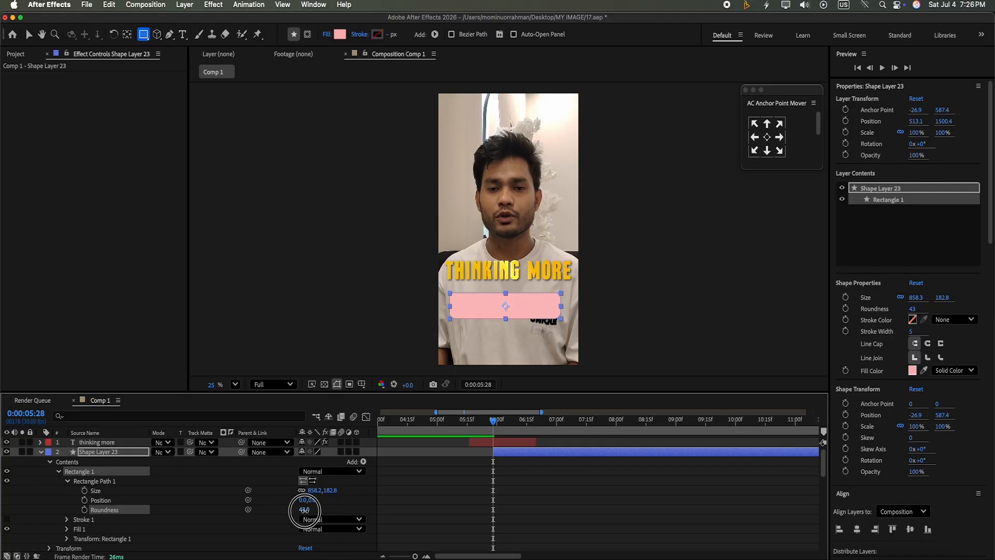
key("BackSpace")
type("60")
key("Return")
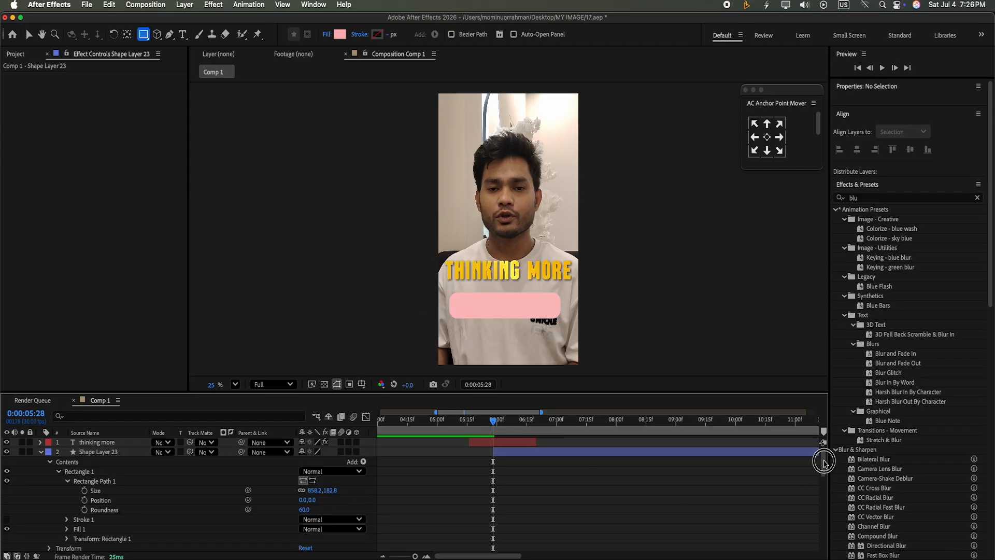
left_click(41, 452)
Step: Remove the rounded rectangle's fill and give it a white stroke 15 px wide
left_click(515, 452)
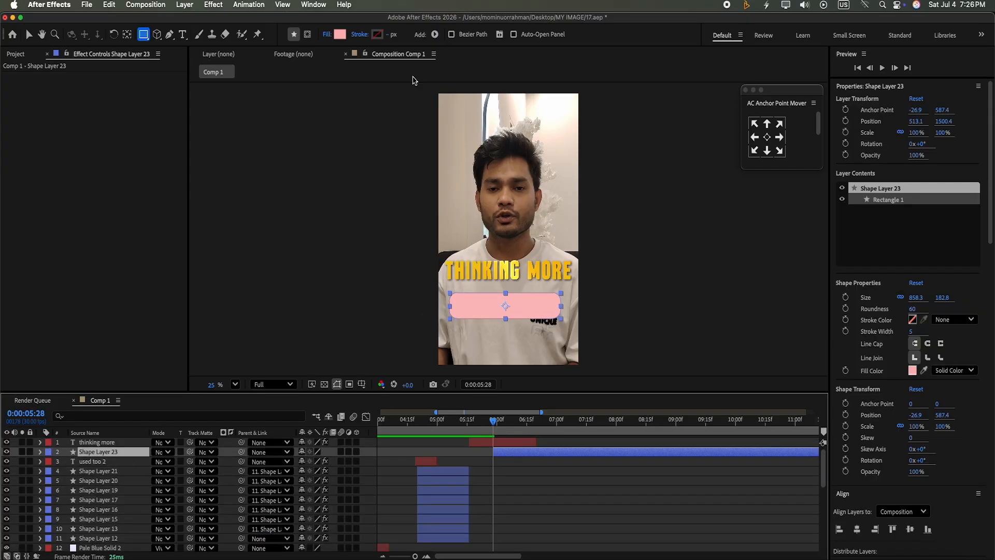
left_click(328, 34)
left_click(444, 285)
left_click(545, 325)
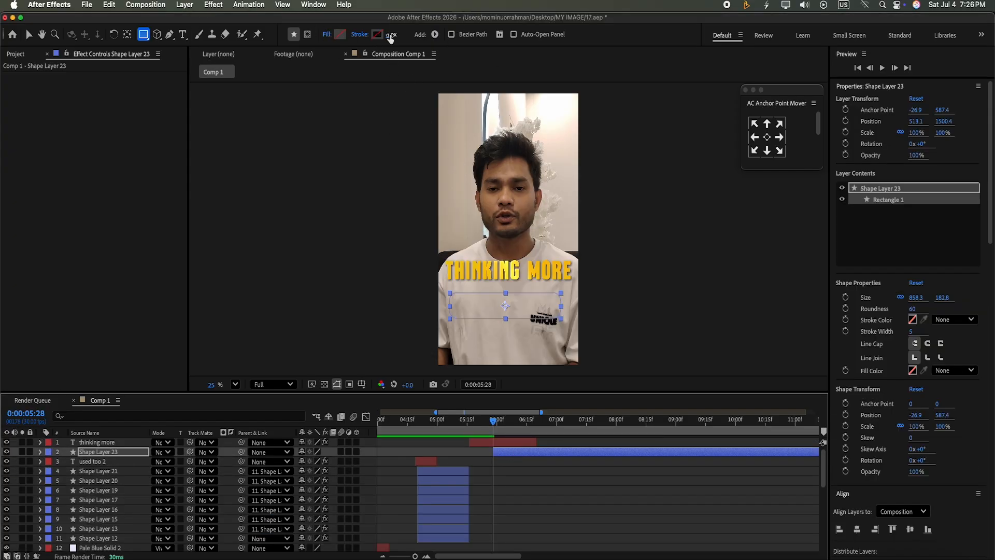
left_click(390, 35)
type("5")
key("Return")
left_click(633, 358)
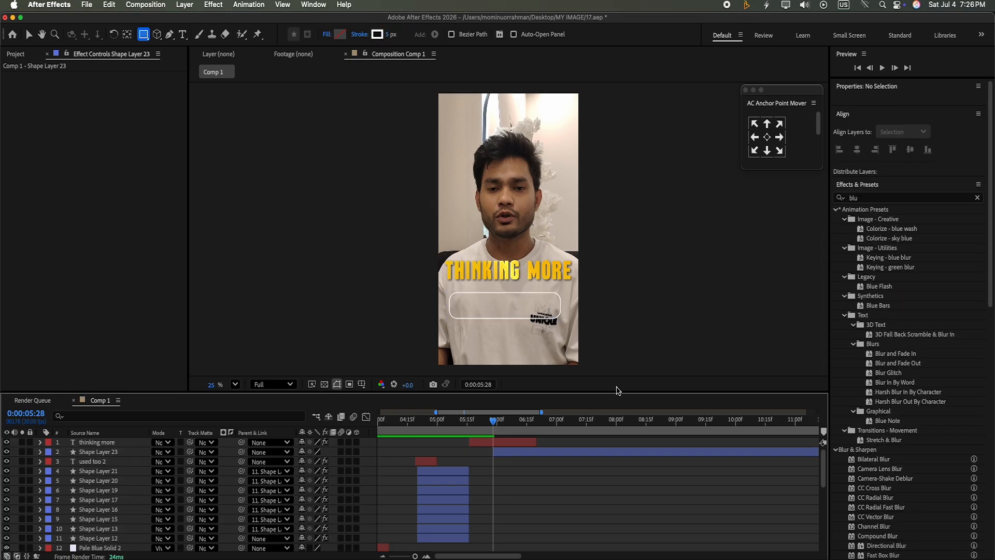
left_click(510, 451)
left_click(393, 36)
type("15")
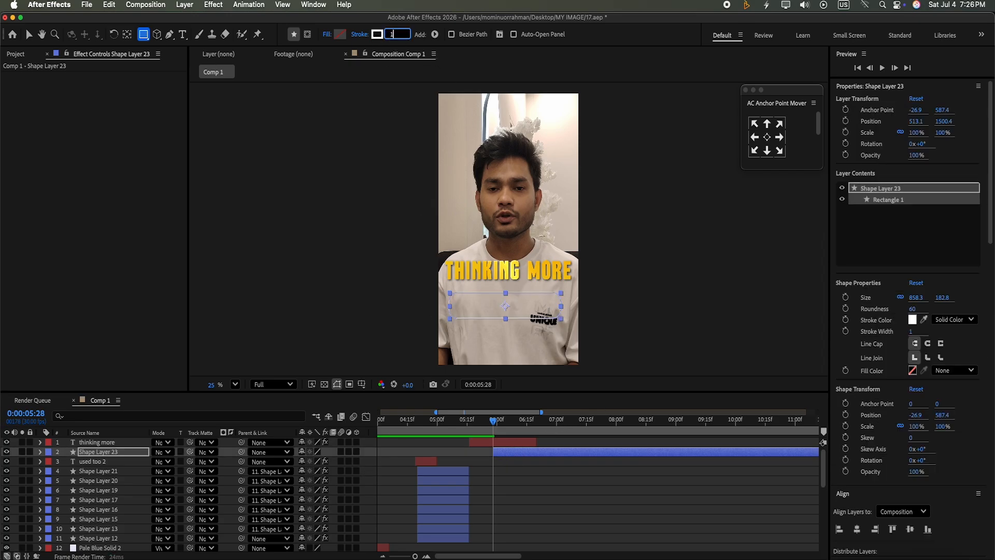
left_click(374, 470)
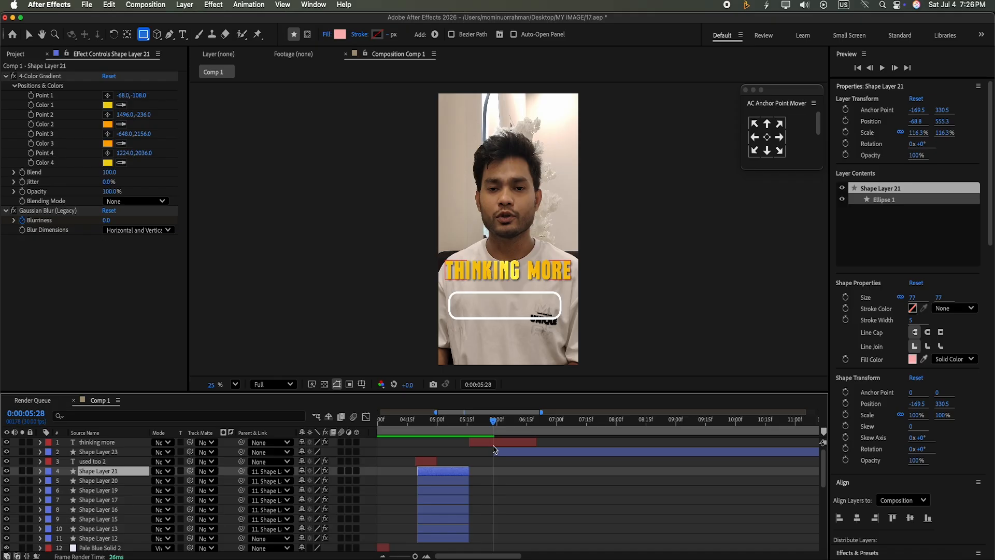
Step: Center the outlined rectangle horizontally in the composition
left_click(535, 452)
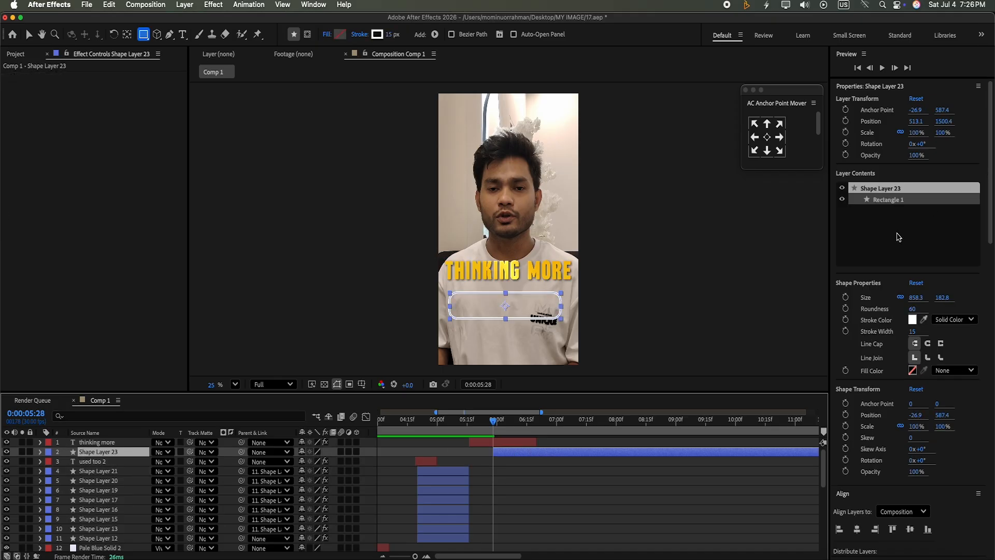
left_click(371, 461)
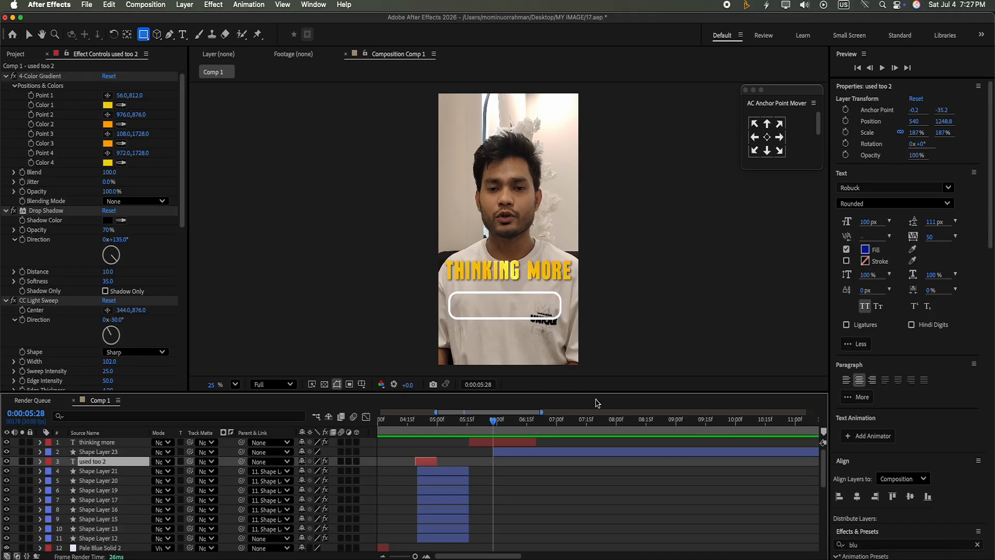
left_click(529, 452)
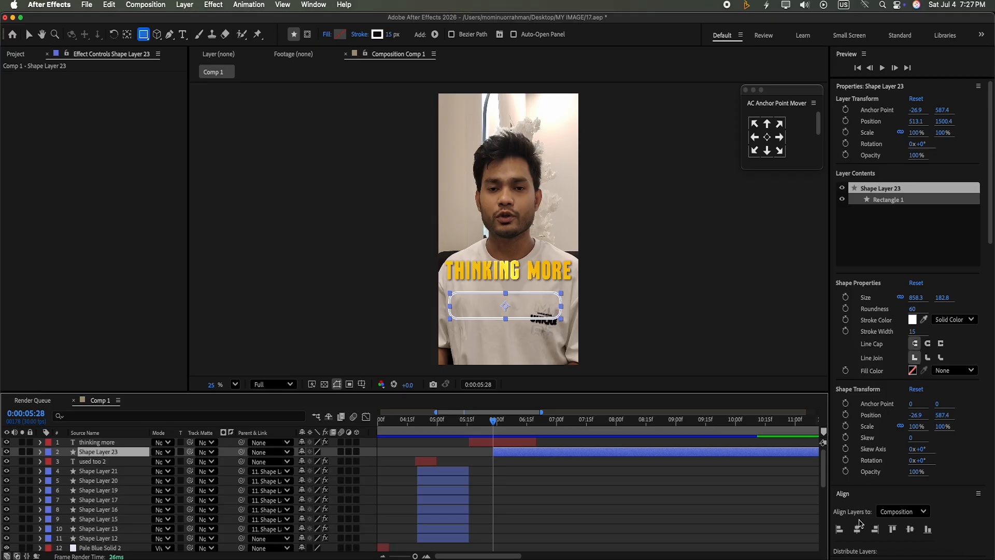
left_click(856, 528)
left_click(368, 491)
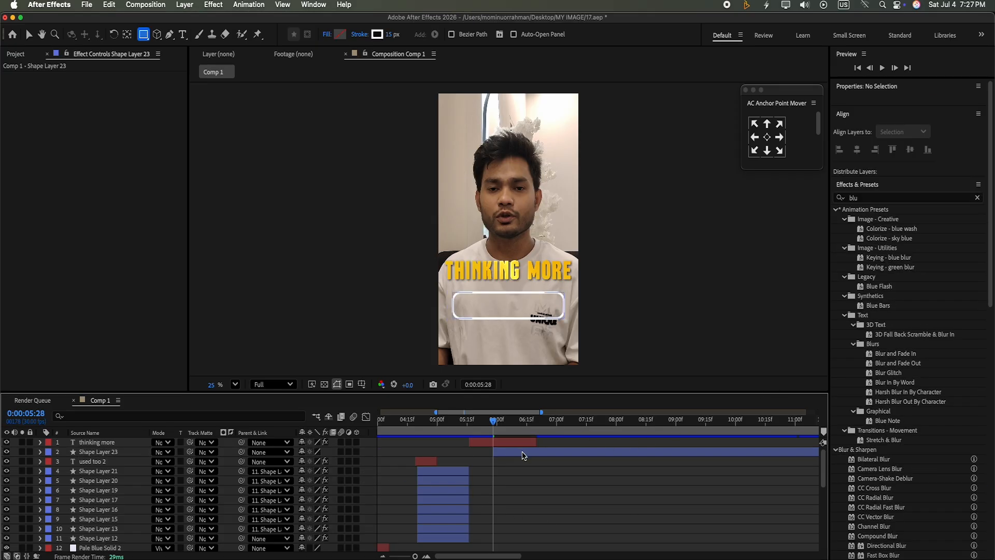
Step: Apply the Drop Shadow effect to the outlined rectangle and set its softness to 83
scroll(974, 261, "down", 10)
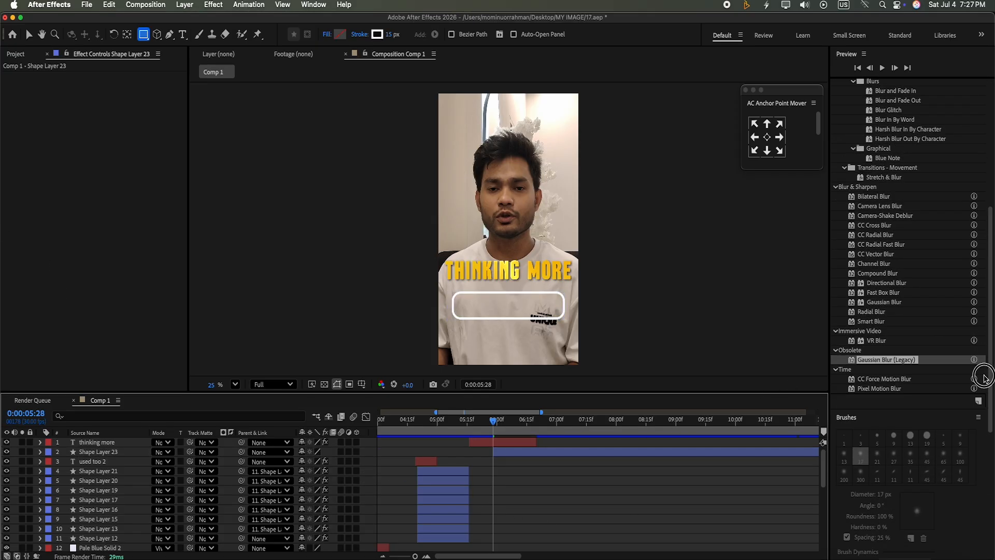
scroll(981, 363, "up", 10)
left_click(977, 198)
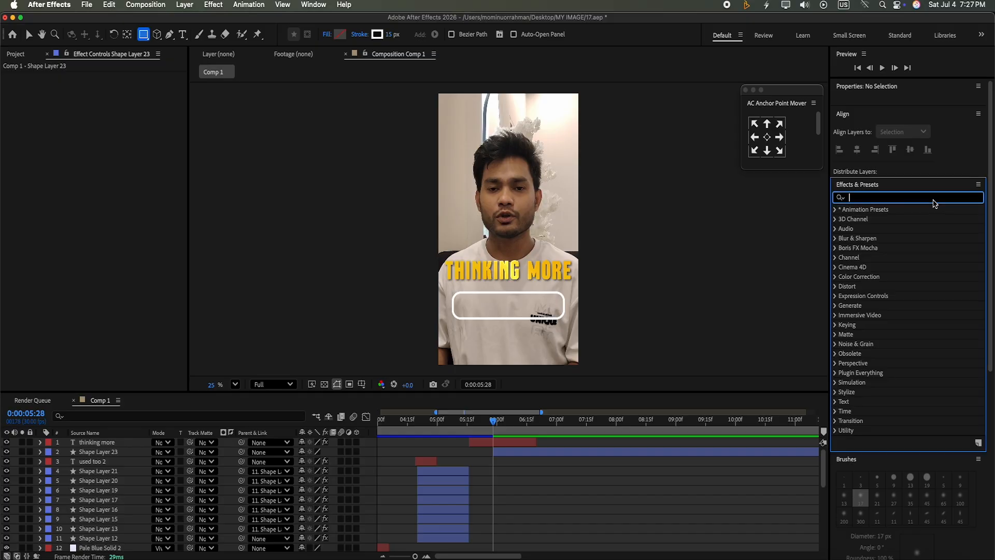
type("drop")
left_click_drag(884, 272, 633, 452)
left_click_drag(105, 147, 103, 120)
left_click(128, 239)
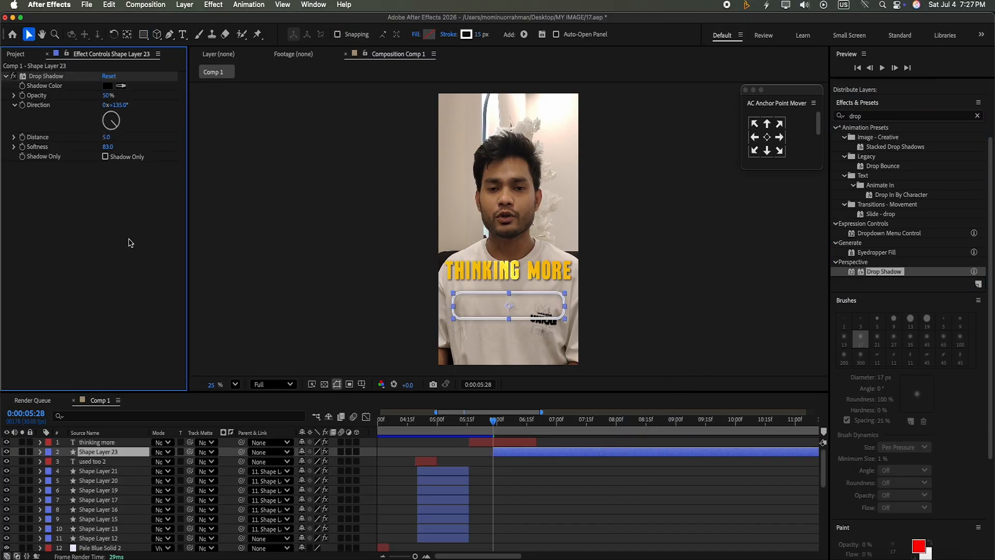
left_click(371, 476)
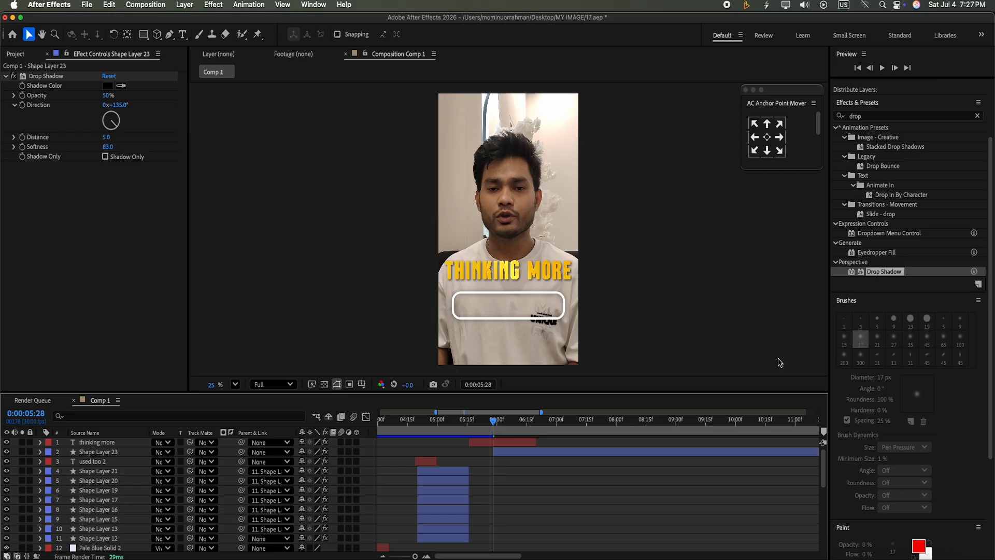
Step: Play back the composition from 0:00:05:04 to check the caption and rounded outline timing
left_click_drag(493, 420, 445, 421)
left_click(882, 68)
key("space")
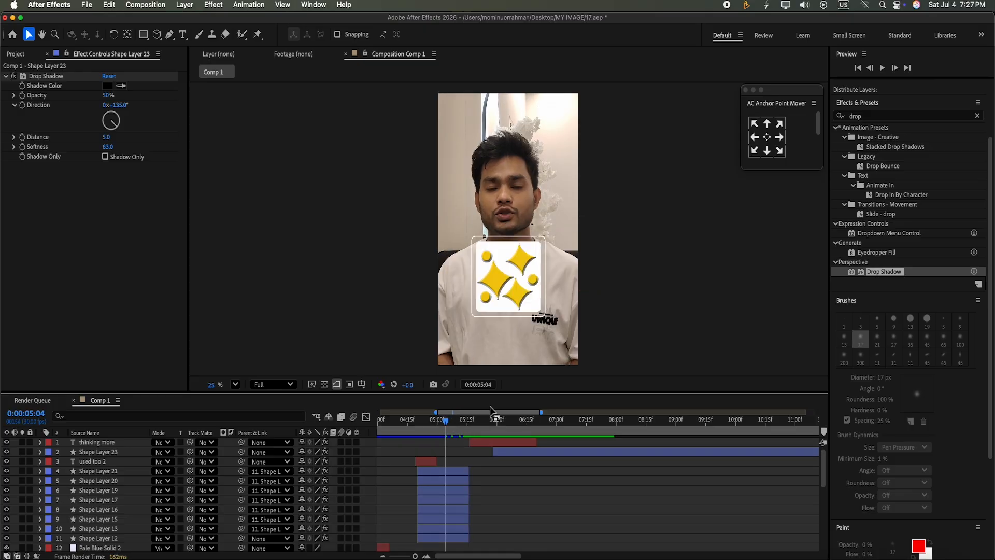
left_click(882, 68)
key("space")
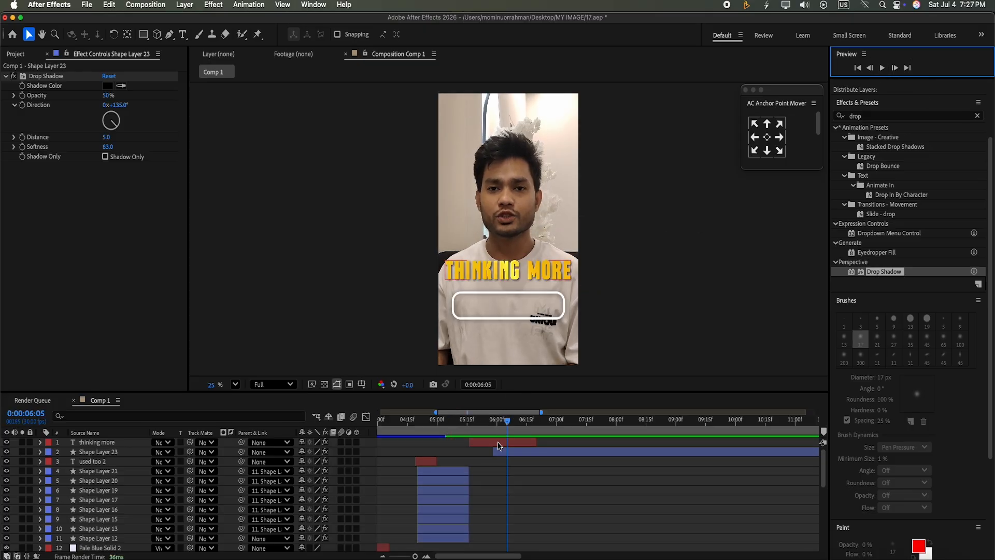
left_click(497, 455)
left_click(369, 447)
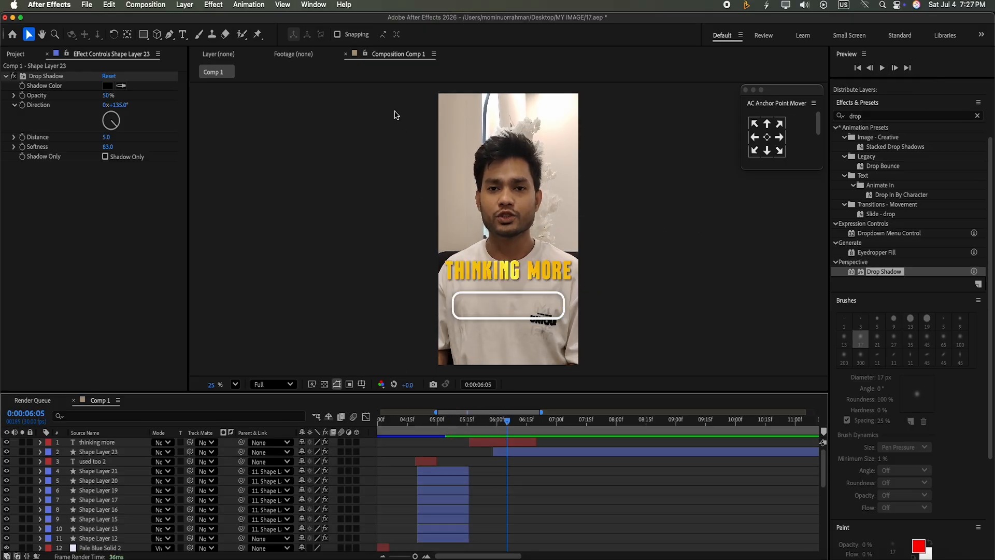
Step: Draw a horizontal line inside the rounded outline with the Pen tool and trim its layer to start at 0:00:05:28
left_click(169, 34)
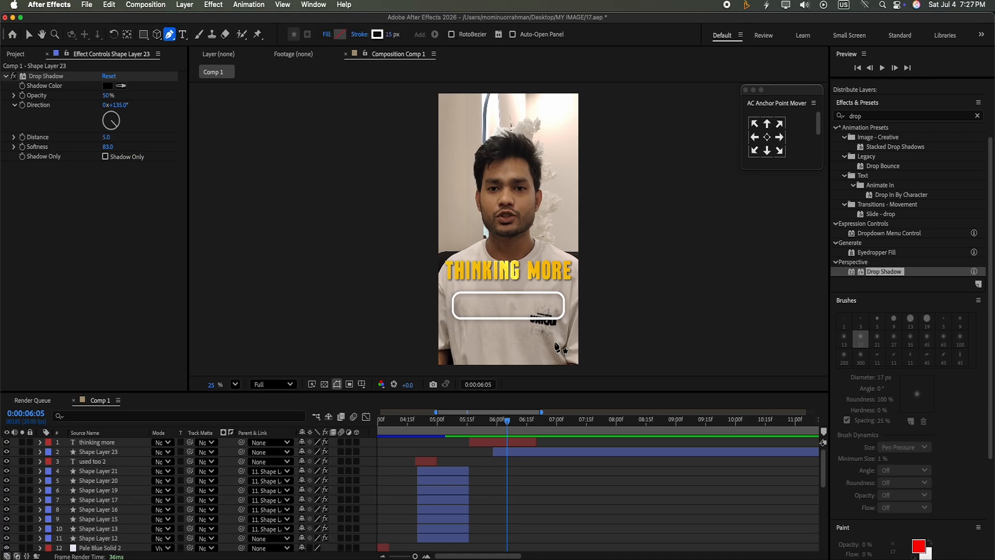
left_click(463, 306)
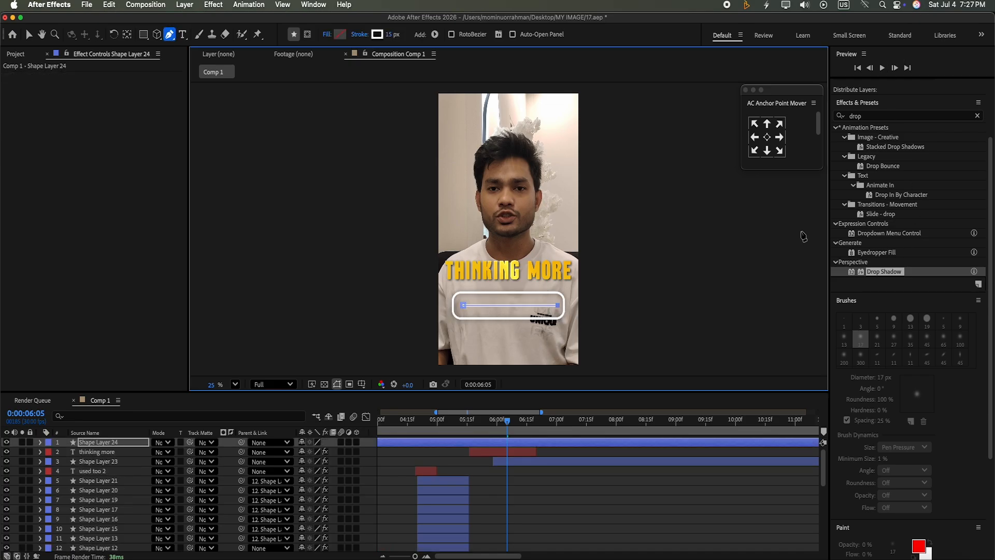
left_click_drag(509, 423, 493, 424)
left_click(500, 445)
key("super+shift+d")
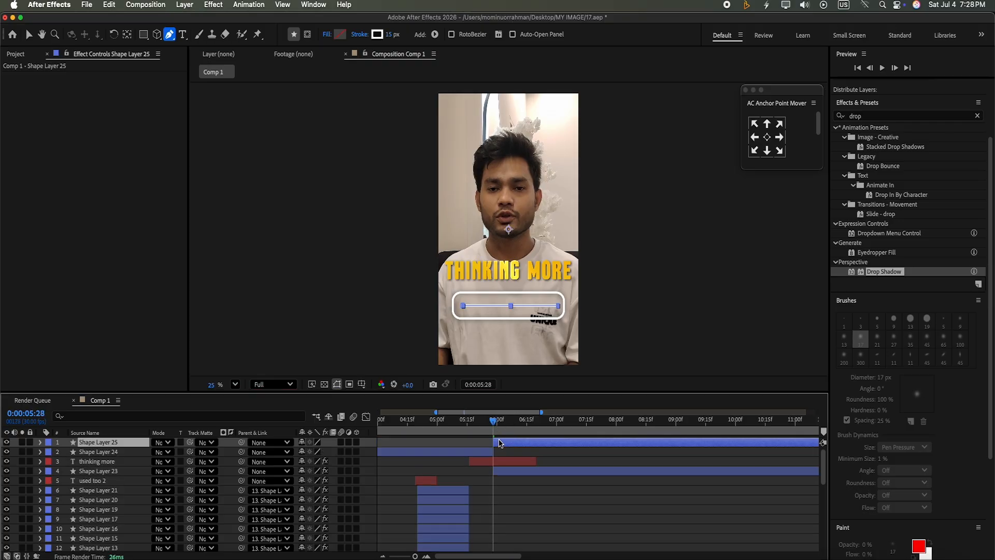
left_click(449, 452)
key("Delete")
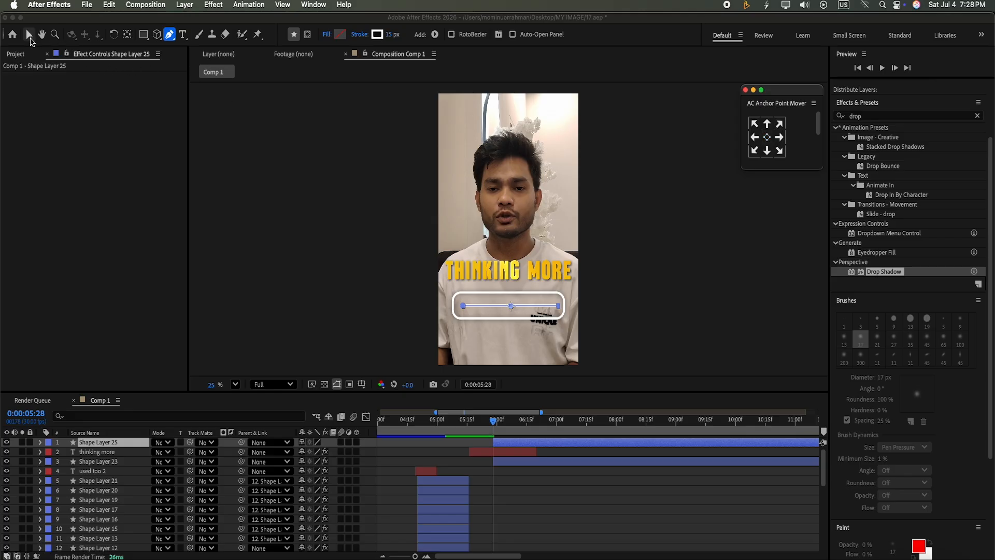
Step: Center the anchor point of the horizontal line and set its stroke width to 90 px
left_click(29, 38)
mouse_move(478, 36)
left_mouse_down()
mouse_move(479, 2)
mouse_move(483, 18)
mouse_move(614, 115)
left_mouse_up()
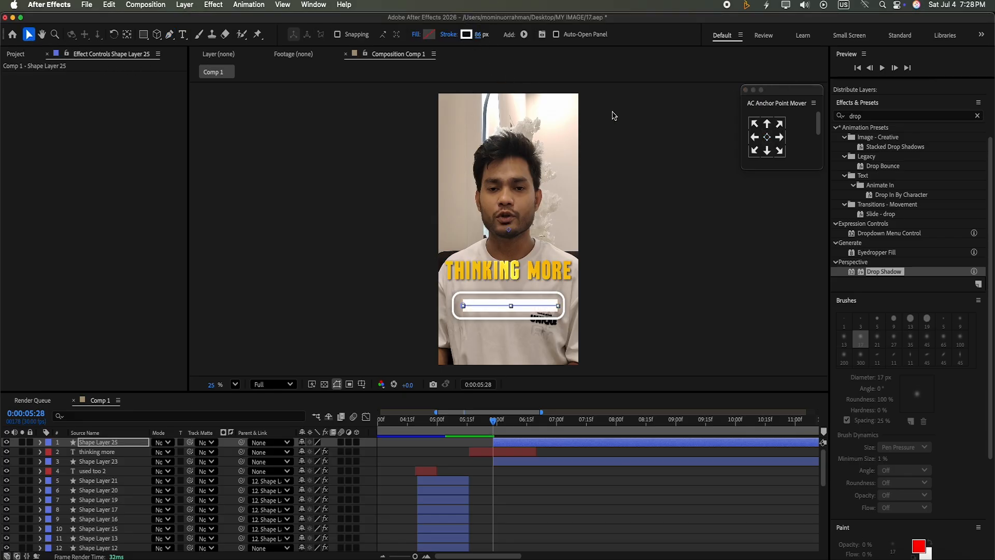
left_click(767, 138)
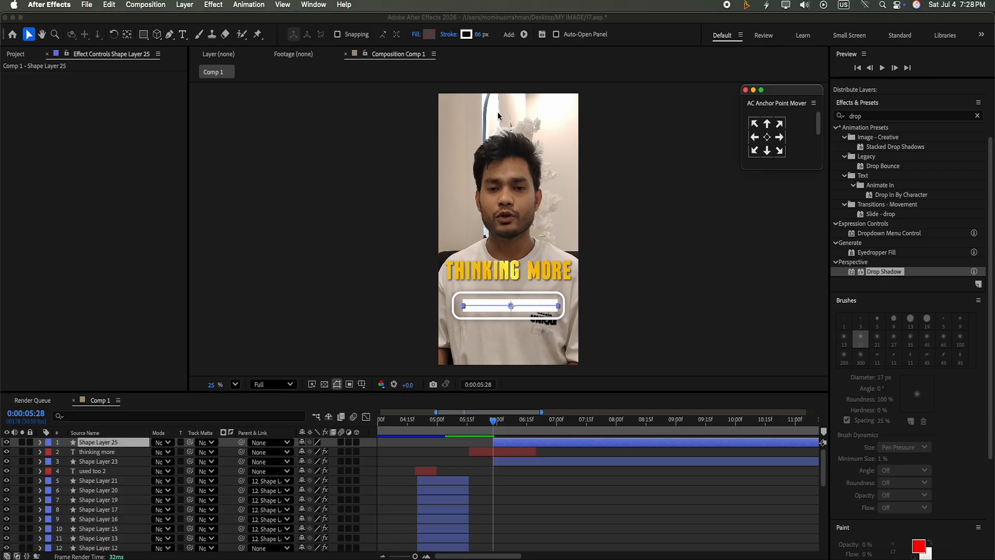
left_click(481, 34)
type("90")
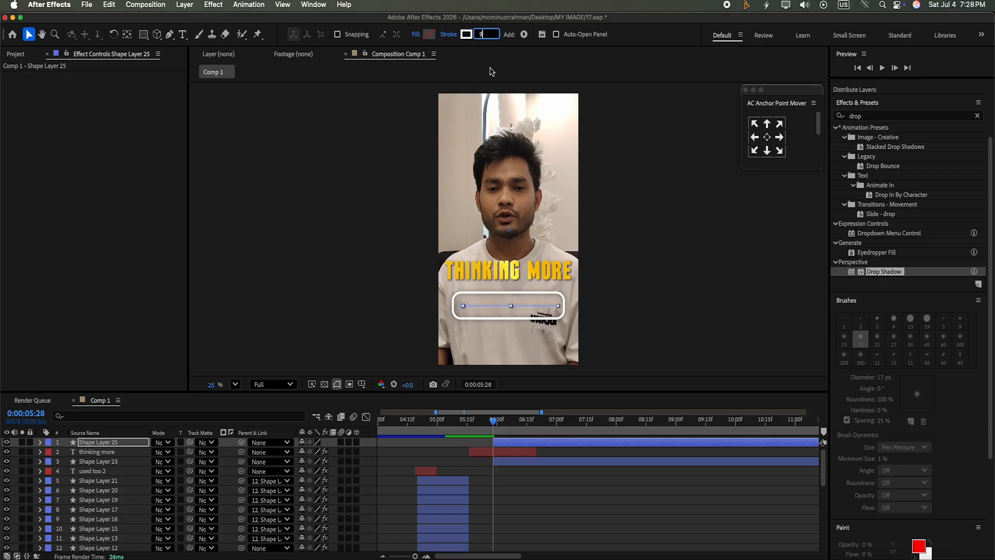
Step: Copy the 4-Color Gradient, Drop Shadow and CC Light Sweep effects from the "thinking more" caption to the bar
left_click(521, 455)
left_click(66, 78)
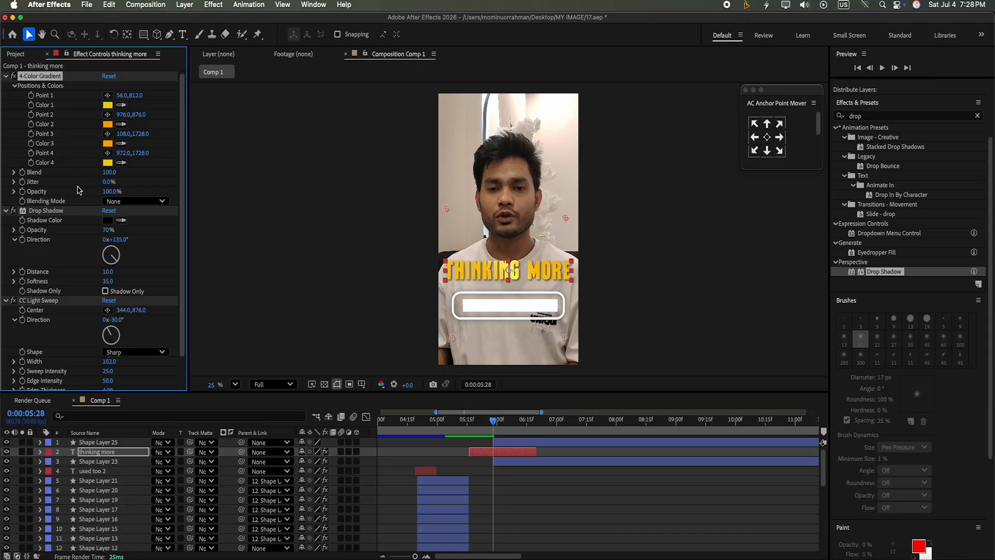
left_click(58, 210, "shift")
left_click(57, 301, "shift")
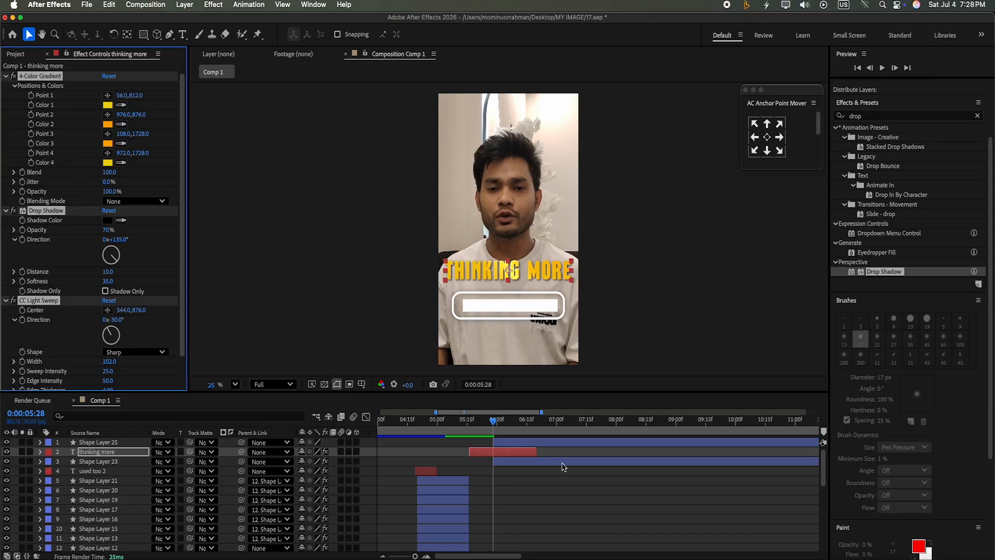
left_click(544, 445)
key("cmd+v")
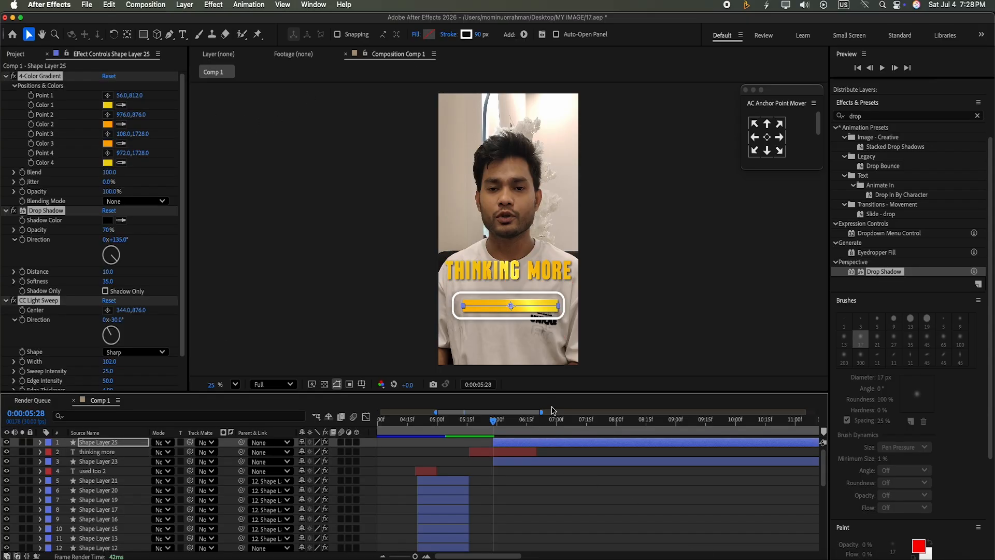
Step: Reposition the bar's CC Light Sweep center to 380, 1352, just above the bar
left_click(107, 310)
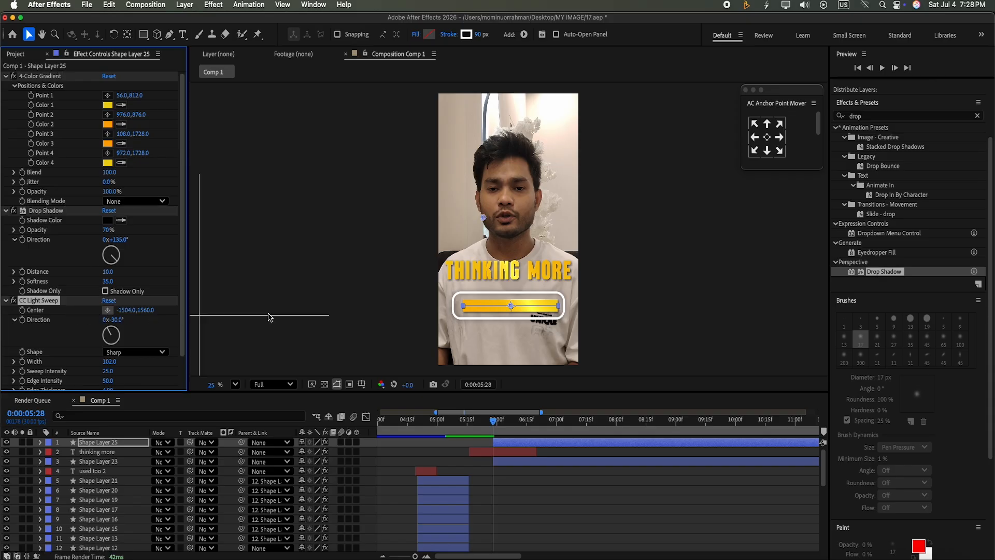
left_click(488, 285)
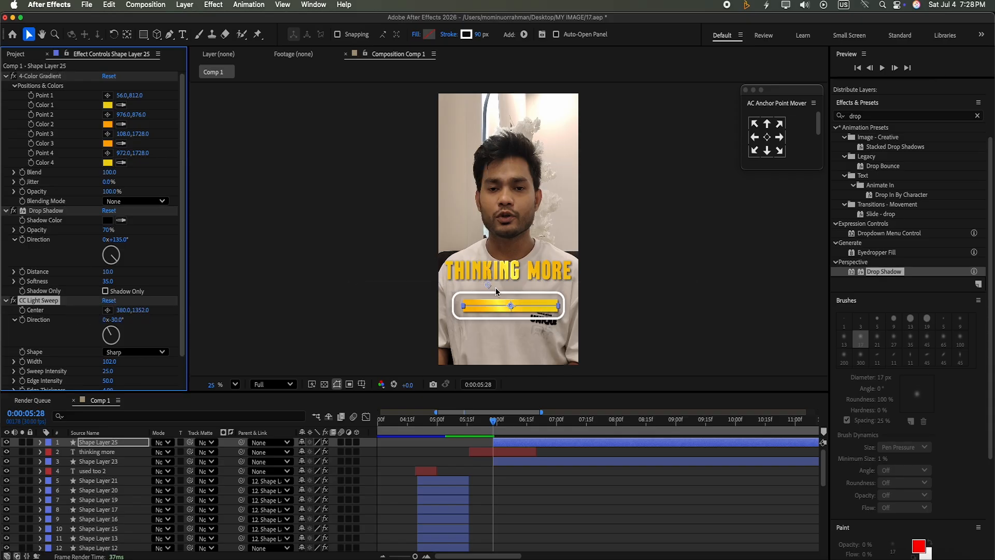
left_click(381, 491)
left_click(504, 444)
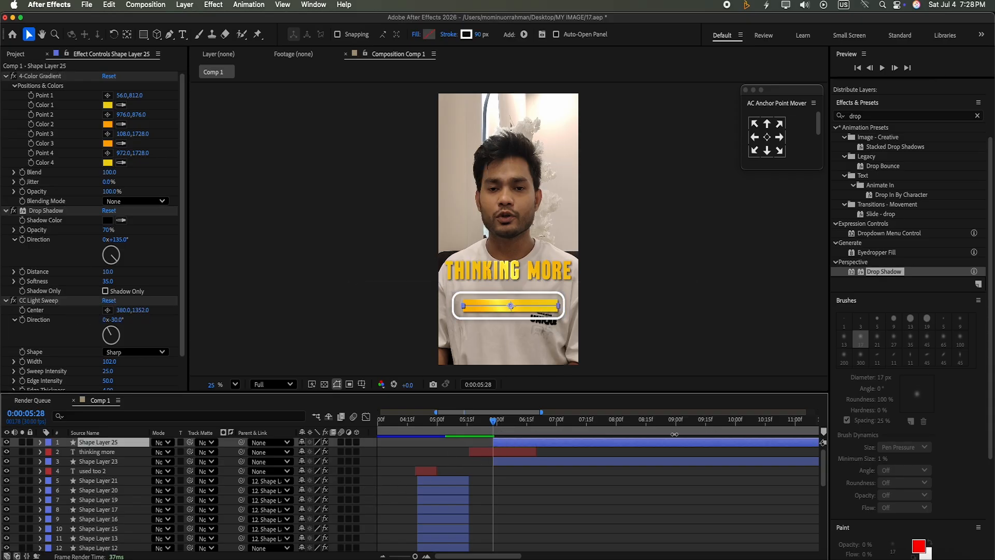
Step: Paste the copied gradient, shadow and light sweep effects onto the outlined rectangle
left_click(540, 462)
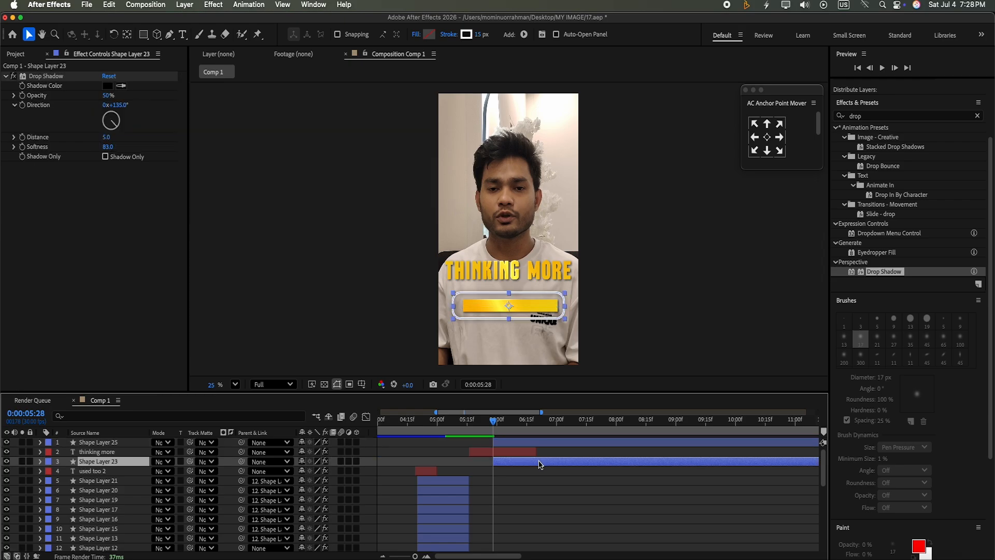
key("super+v")
left_click(378, 500)
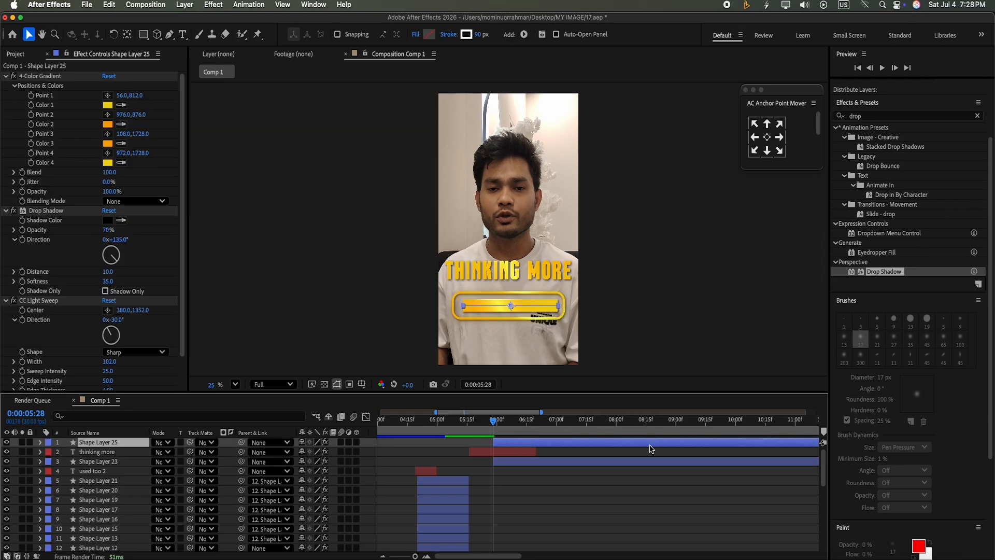
Step: Add a dash pattern to the horizontal bar's stroke
left_click(41, 442)
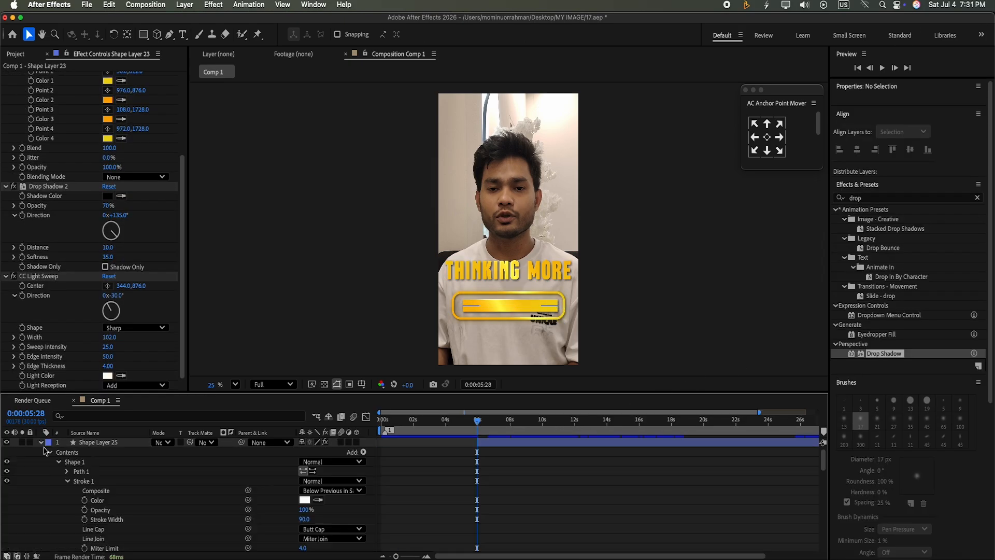
left_click_drag(823, 457, 814, 483)
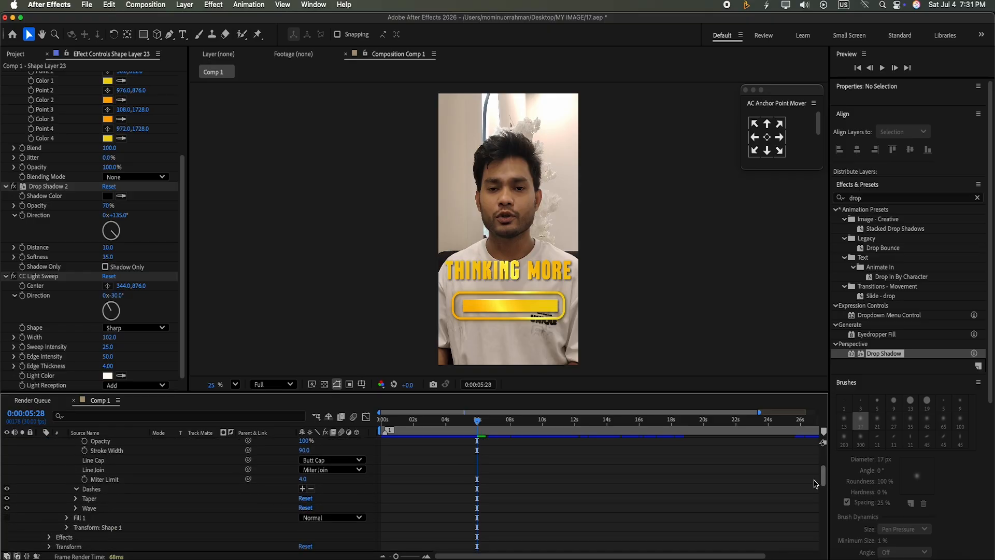
left_click(302, 488)
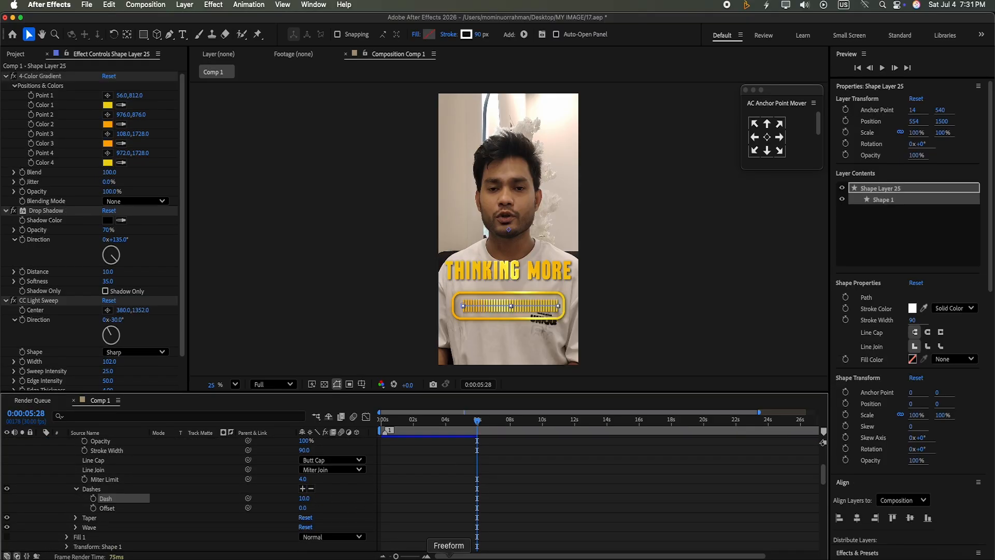
Step: Set the bar's X position to 546 and increase its stroke's dash length
left_click(768, 138)
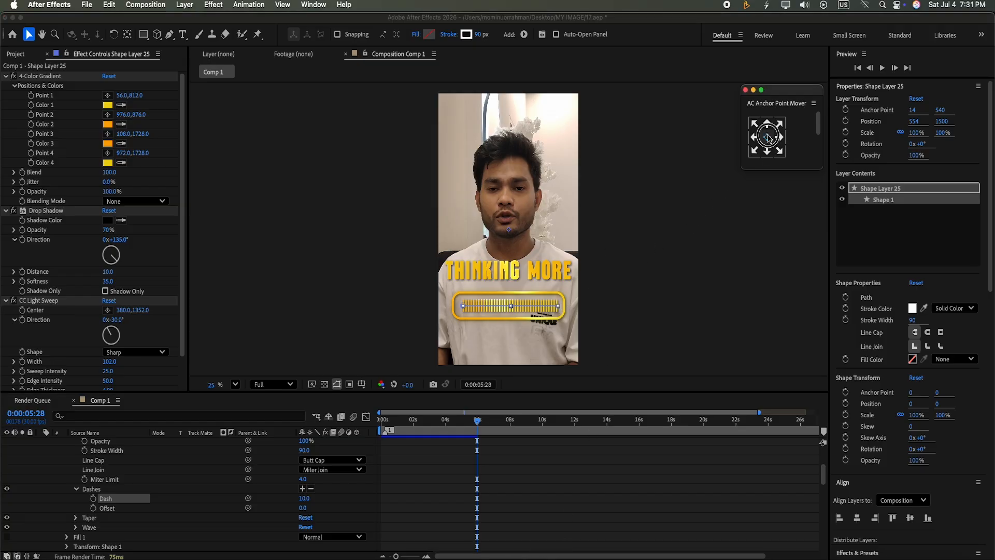
left_click_drag(914, 121, 916, 130)
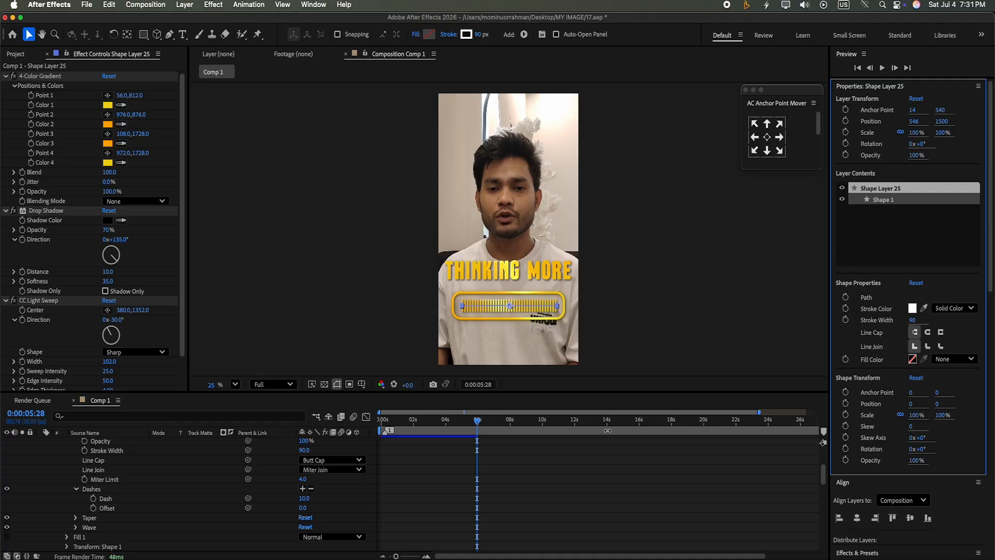
left_click_drag(305, 502, 311, 501)
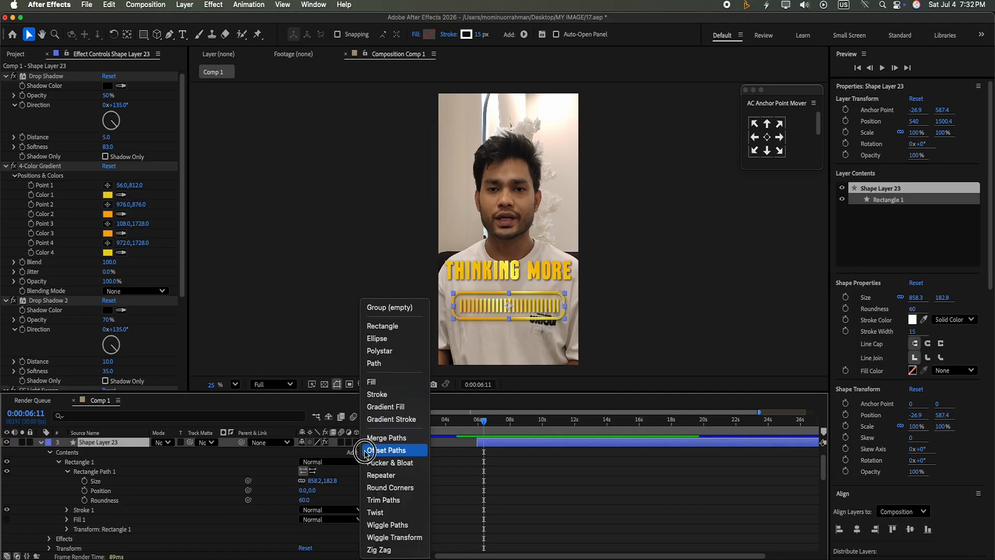
Step: Add Trim Paths to the outlined rectangle and keyframe its End value at 100%
left_click(385, 500)
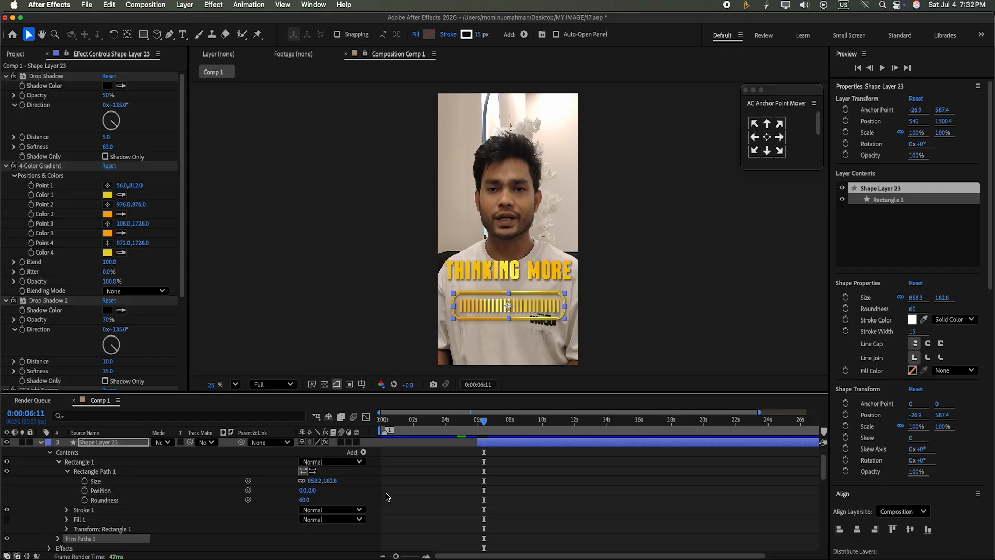
mouse_move(820, 476)
left_mouse_down()
mouse_move(822, 489)
mouse_move(823, 458)
left_mouse_up()
left_click(59, 466)
left_click(76, 486)
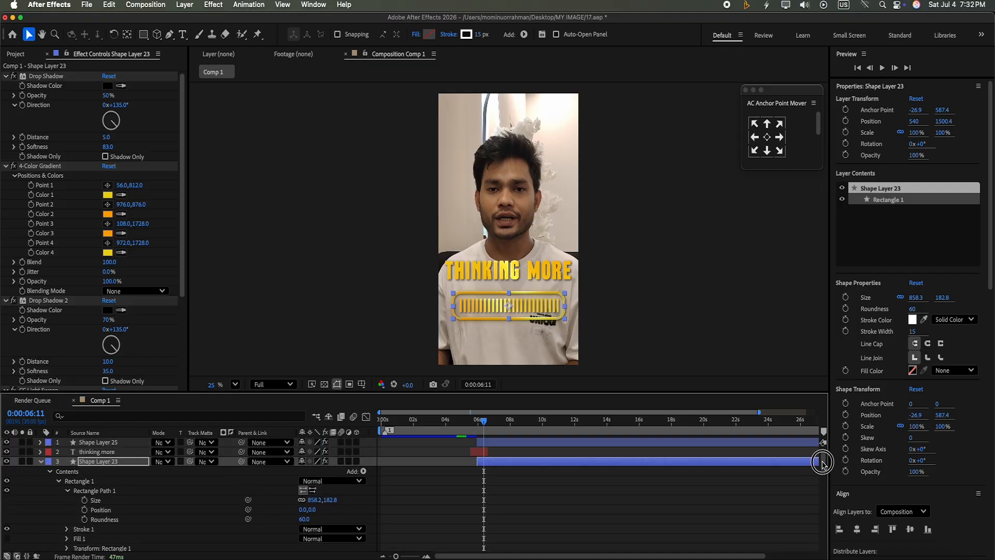
Step: Shift the outlined rectangle's layer to start at 0:00:05:18
left_click_drag(479, 423, 472, 424)
mouse_move(827, 466)
left_mouse_down()
mouse_move(826, 478)
mouse_move(824, 456)
left_mouse_up()
left_click(467, 422)
left_click(471, 423)
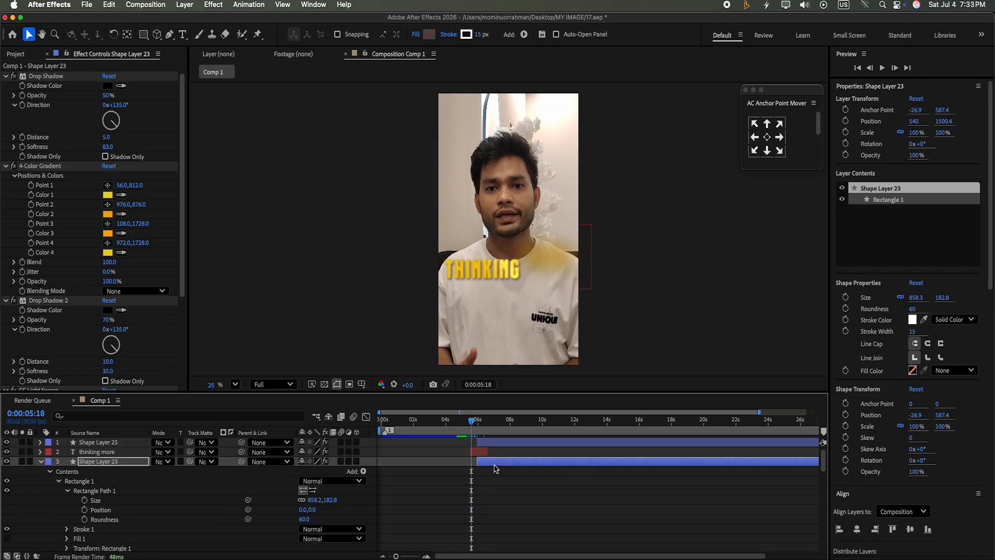
left_click_drag(491, 464, 486, 465)
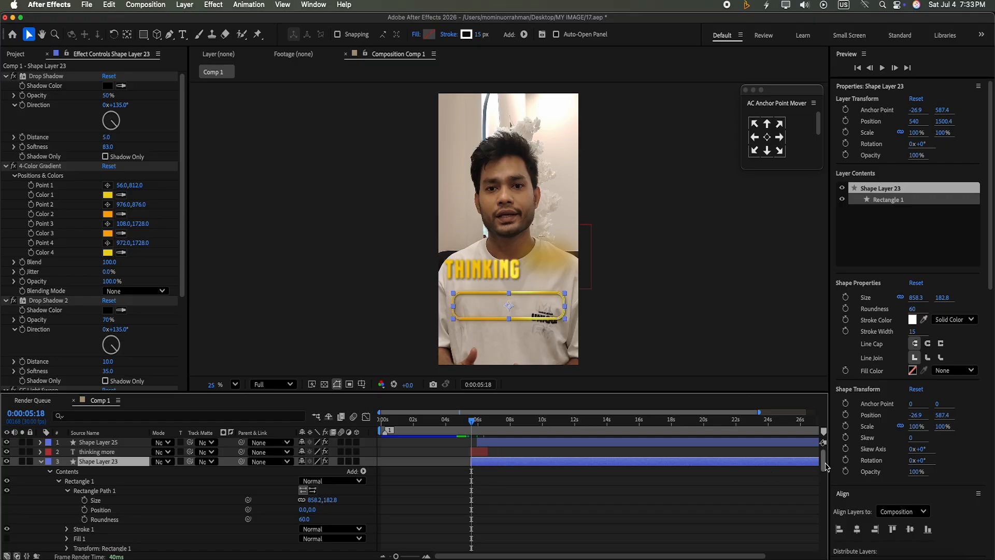
Step: Move the Trim Paths End keyframe later, keyframe End at 0% at 0:00:05:18, and preview the outline animation
left_click_drag(823, 453, 825, 471)
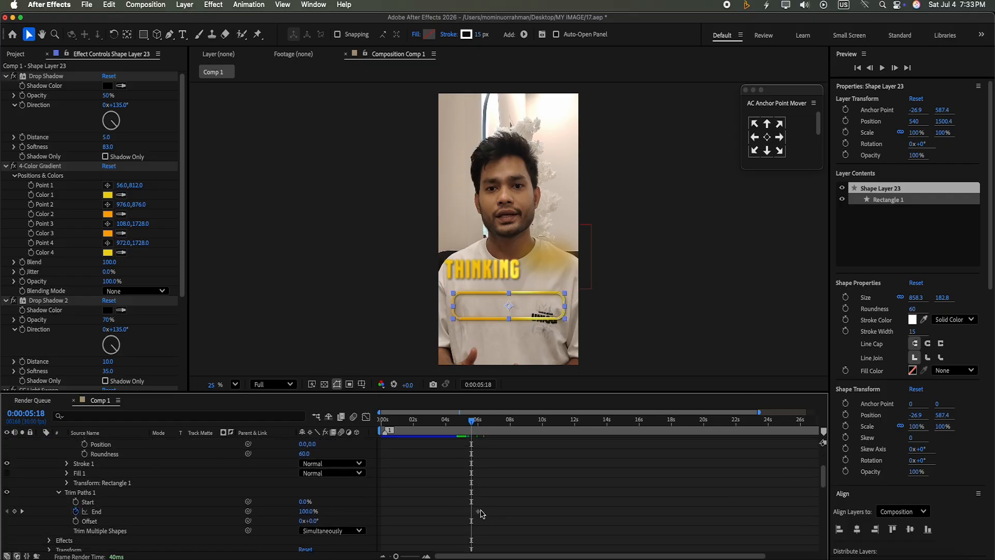
left_click_drag(480, 513, 489, 513)
mouse_move(309, 511)
left_mouse_down()
mouse_move(311, 533)
mouse_move(300, 537)
left_mouse_up()
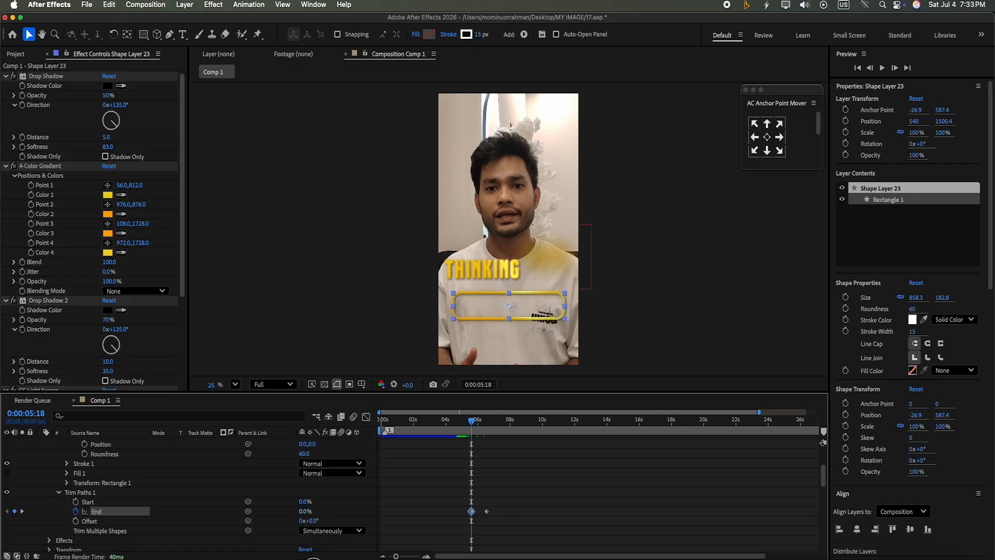
left_click(884, 67)
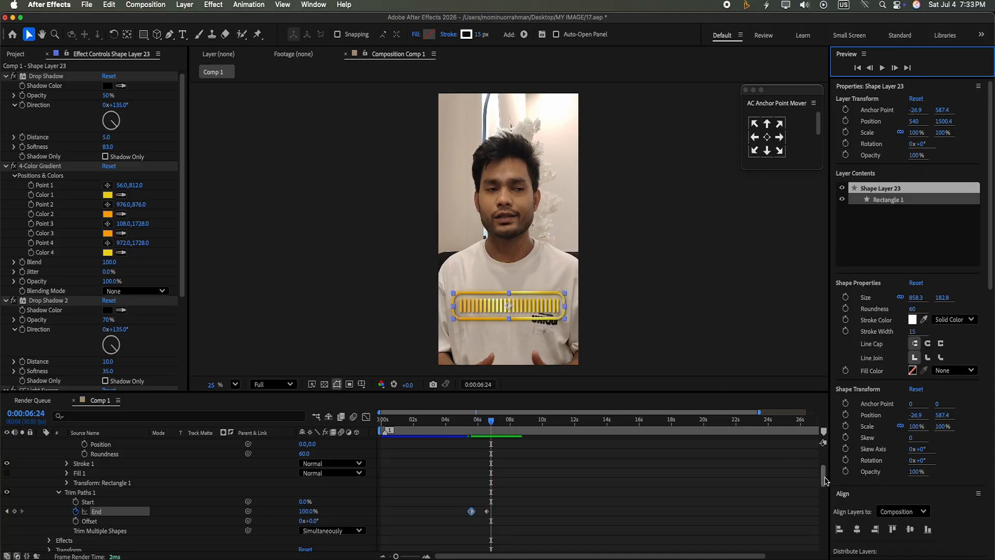
Step: Reshape the speed graph of the Trim Paths End keyframes to start fast and ease out, and preview from 0:00:05:13
left_click_drag(825, 481, 827, 458)
left_click_drag(495, 420, 485, 419)
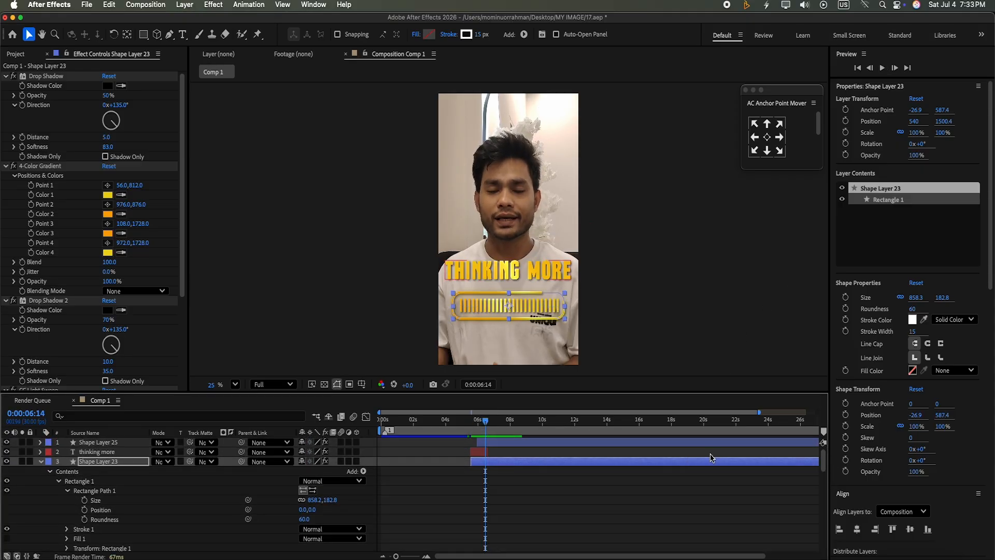
left_click_drag(828, 459, 827, 473)
left_click_drag(486, 525, 485, 525)
left_click_drag(495, 533, 464, 517)
left_click(366, 417)
left_click_drag(484, 444, 468, 528)
left_click_drag(486, 420, 469, 420)
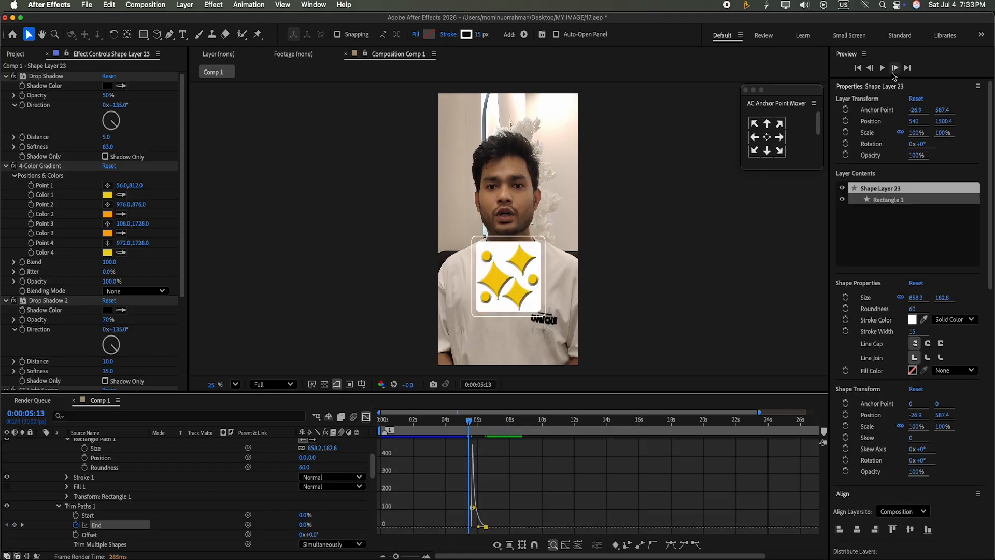
left_click(882, 67)
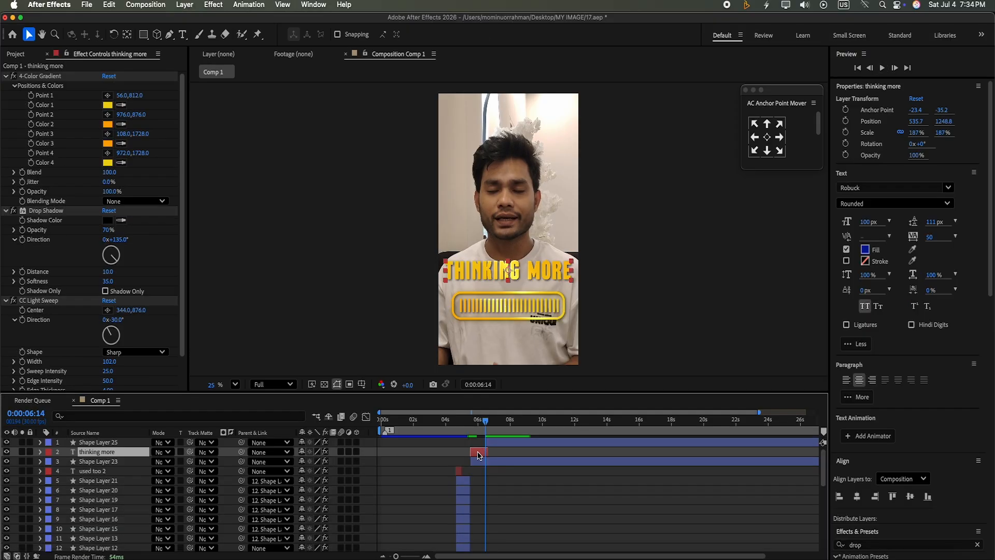
Step: Duplicate the "thinking more" caption, place the copy directly after the original in time, and preview from 0:00:05:12
key("cmd+d")
left_click_drag(478, 455, 497, 459)
left_click_drag(485, 420, 468, 442)
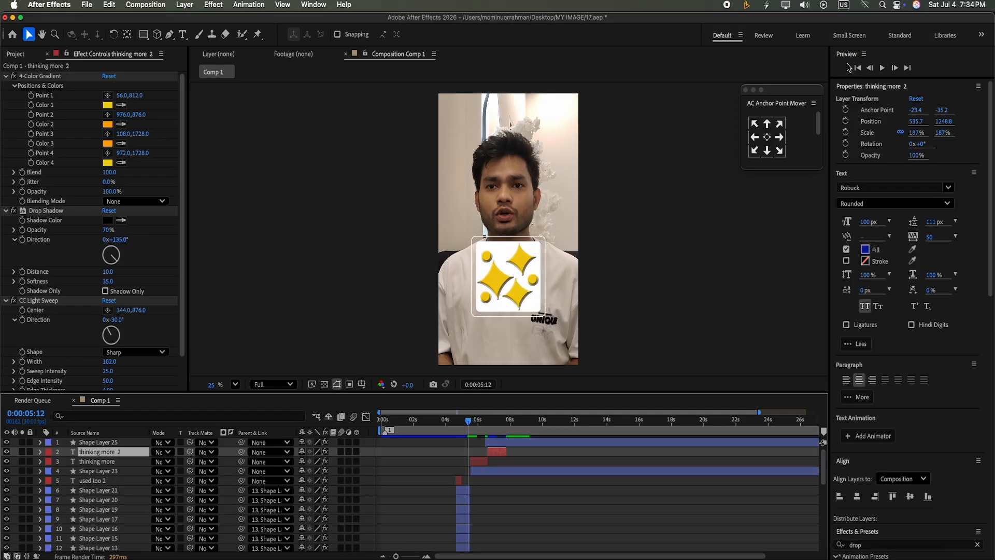
left_click(883, 68)
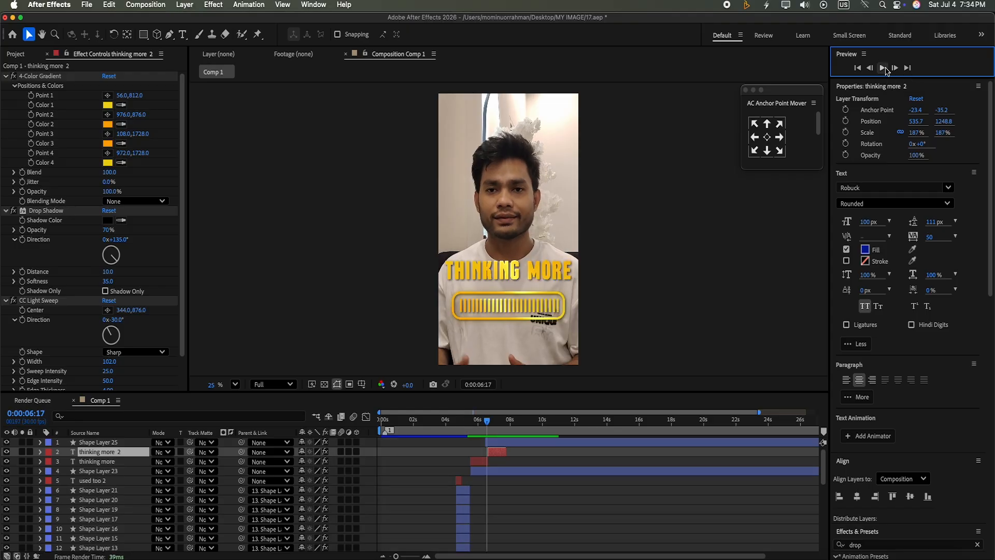
left_click(884, 68)
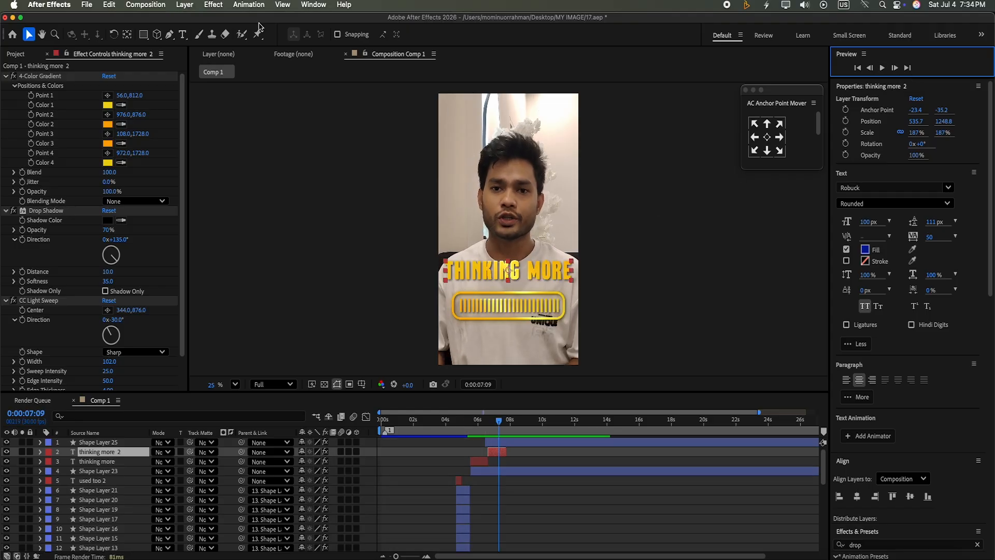
Step: Replace the duplicated caption's text with "better edit"
left_click(189, 35)
left_click(571, 271)
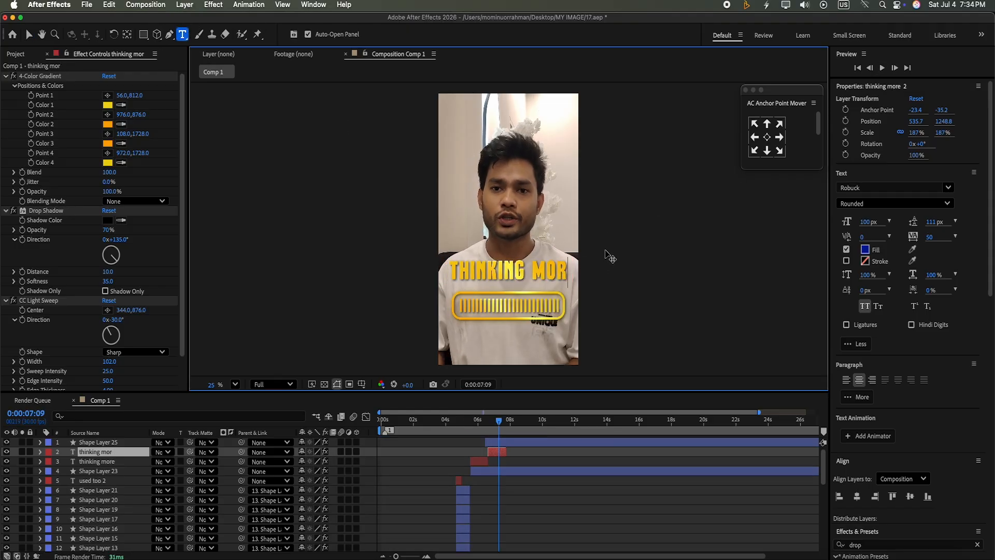
key("BackSpace")
key("BackSpace")
key("BackSpace")
key("BackSpace")
key("BackSpace")
key("BackSpace")
key("BackSpace")
key("BackSpace")
key("BackSpace")
key("BackSpace")
key("BackSpace")
key("BackSpace")
key("BackSpace")
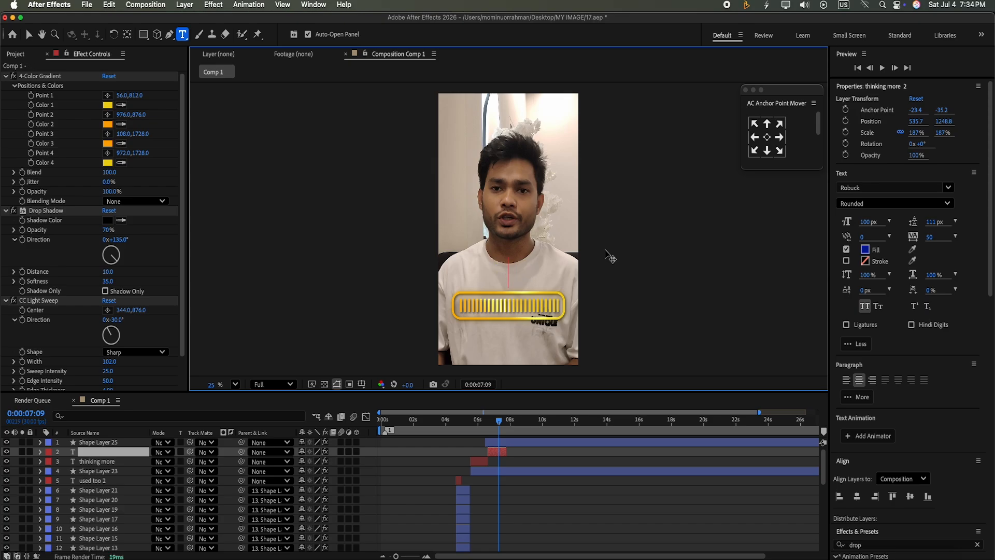
type("better edit")
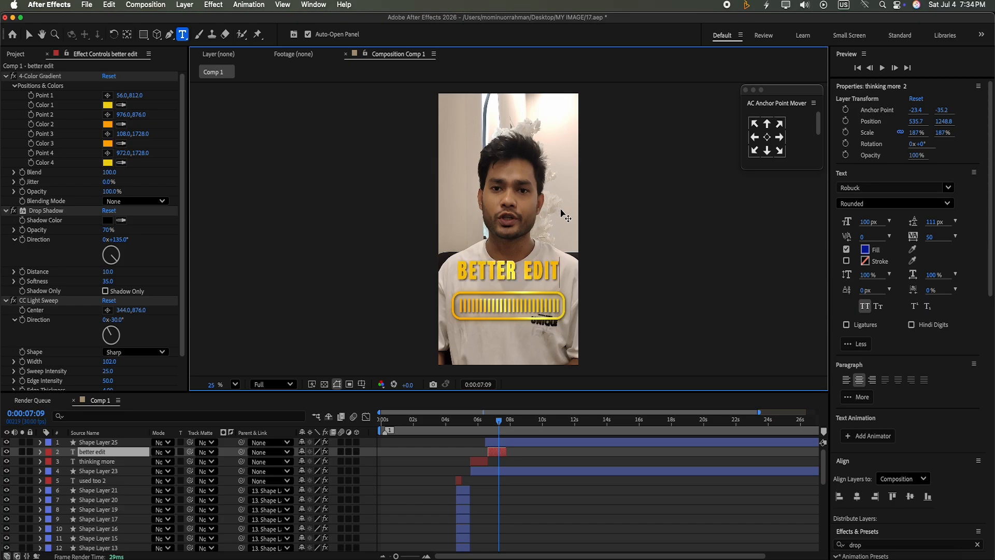
Step: Preview the captions from 0:00:05:16, and add Trim Paths to the dashed progress bar layer, Shape Layer 25
left_click_drag(499, 424, 470, 423)
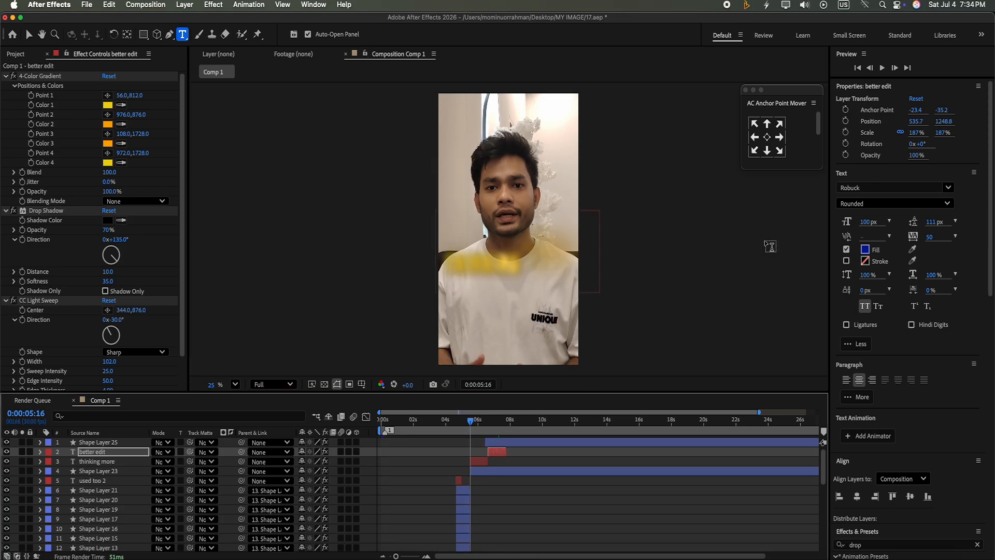
left_click(883, 68)
left_click(99, 442)
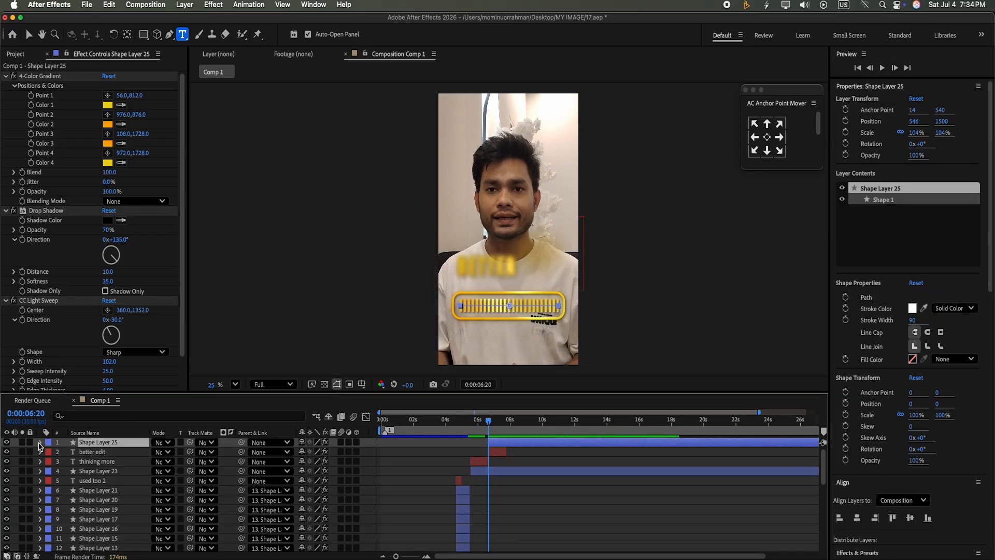
left_click(41, 442)
left_click(364, 452)
left_click(384, 499)
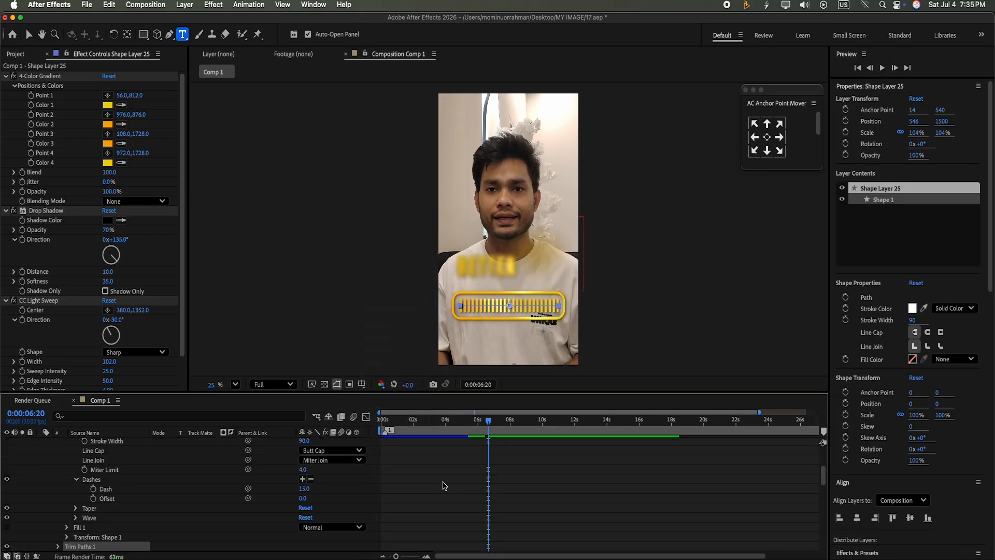
Step: Keyframe the dashed bar's Trim Paths End at 0% at 0:00:06:20
mouse_move(824, 479)
left_mouse_down()
mouse_move(822, 470)
mouse_move(823, 492)
left_mouse_up()
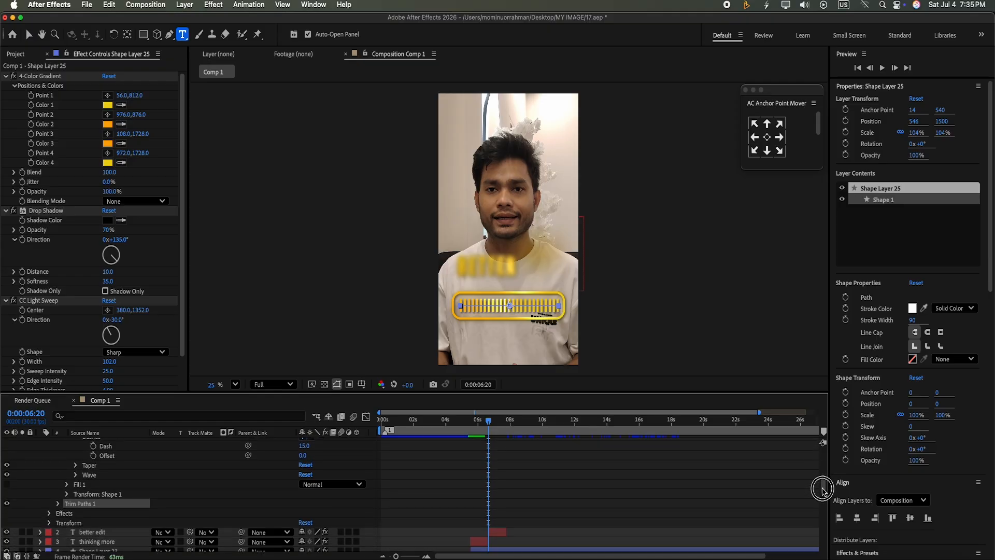
left_click(58, 504)
left_click(76, 523)
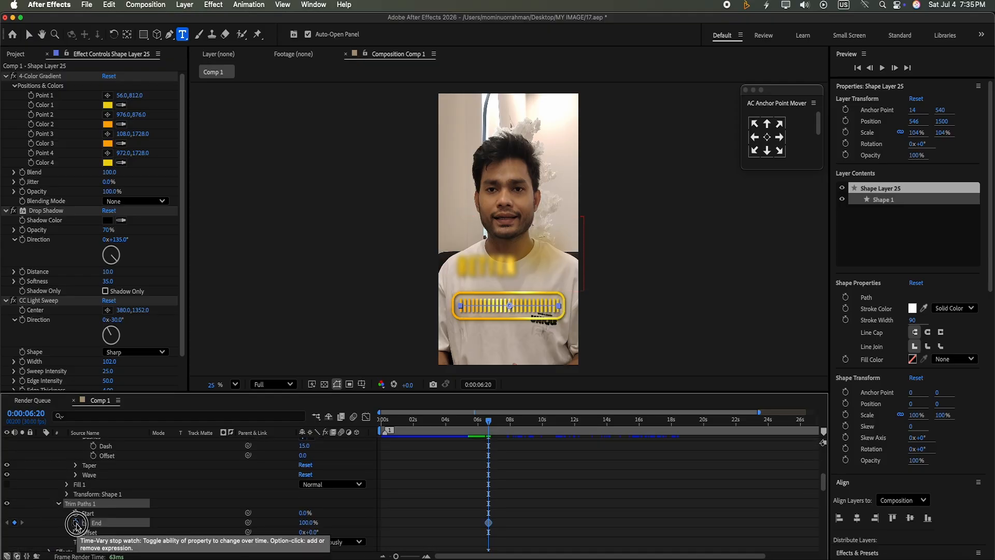
left_click(308, 523)
type("0")
left_click(351, 515)
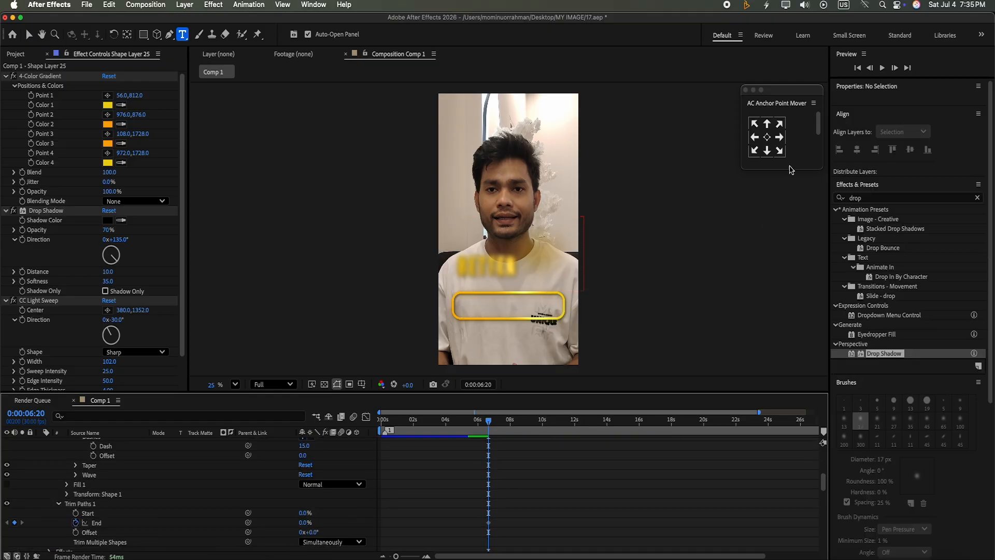
Step: Keyframe the dashed bar's Trim Paths End at 100% at 0:00:07:27, and preview the fill from 0:00:06:21
left_click(881, 68)
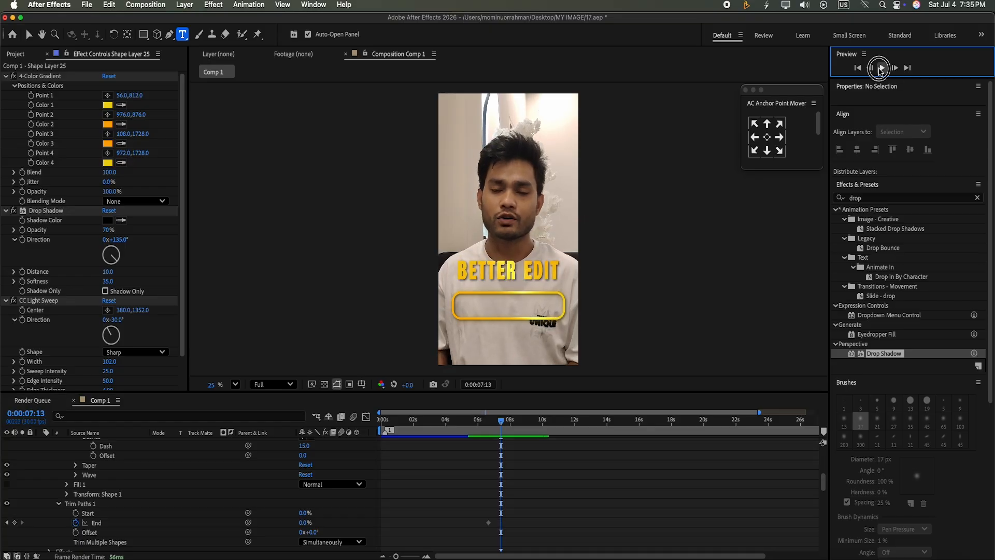
left_click(509, 420)
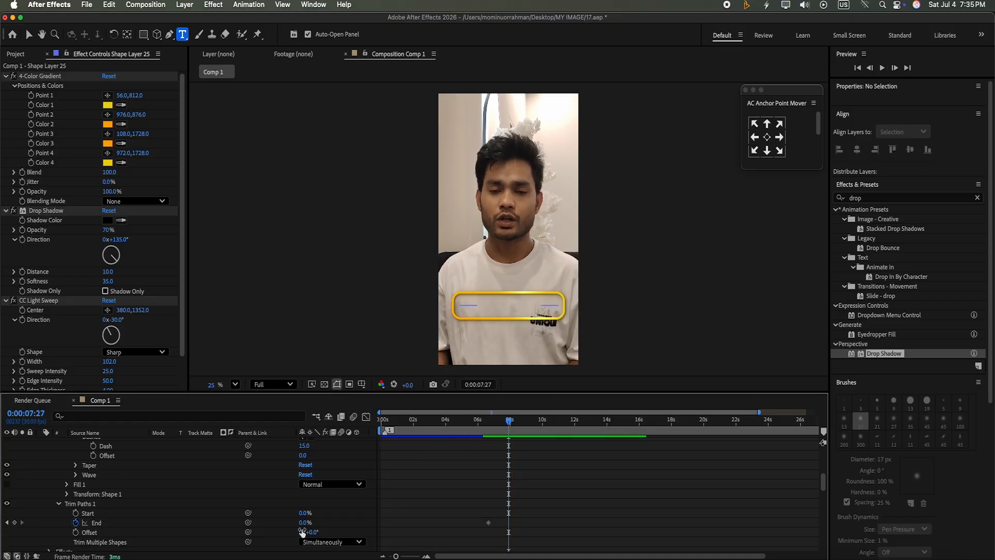
left_click_drag(303, 523, 293, 454)
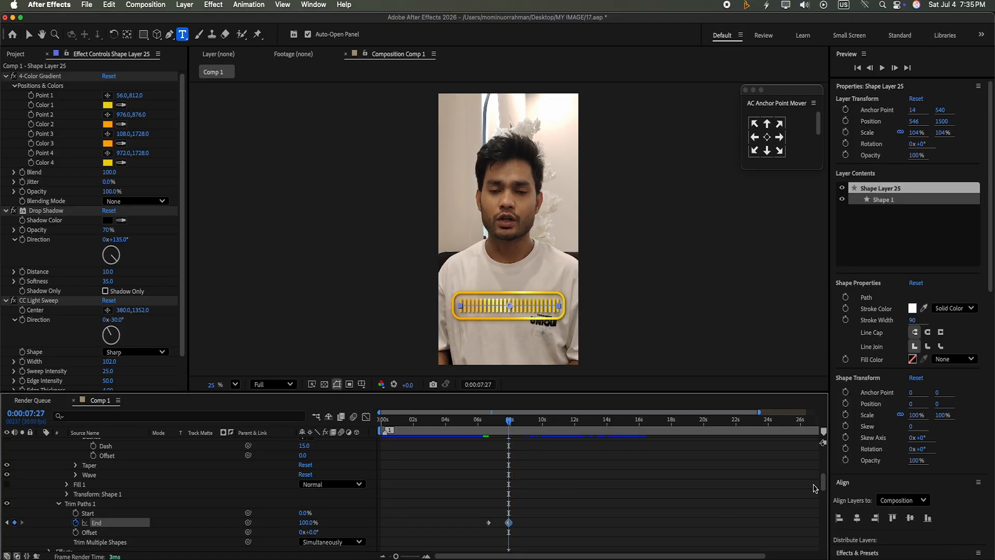
left_click_drag(823, 487, 823, 484)
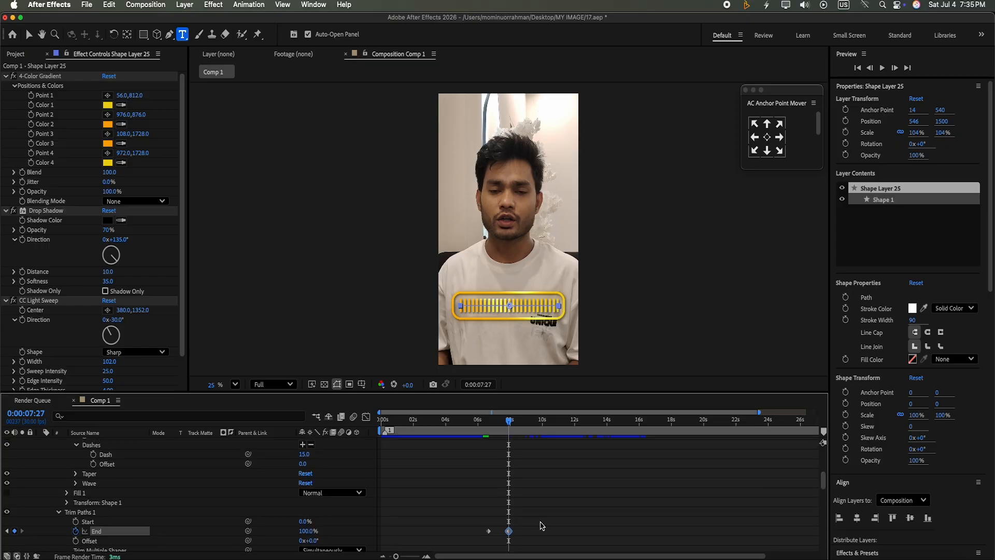
left_click_drag(507, 425, 489, 426)
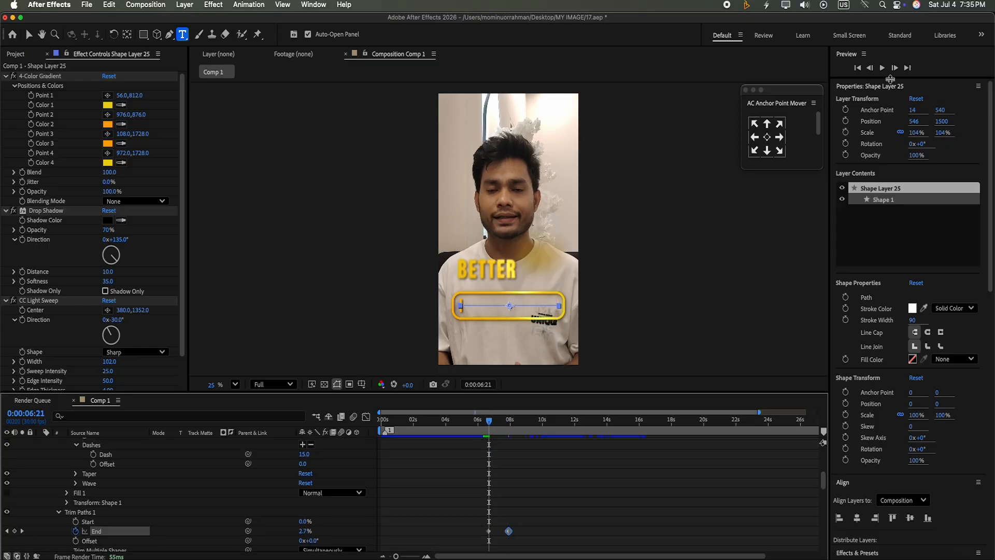
left_click(882, 68)
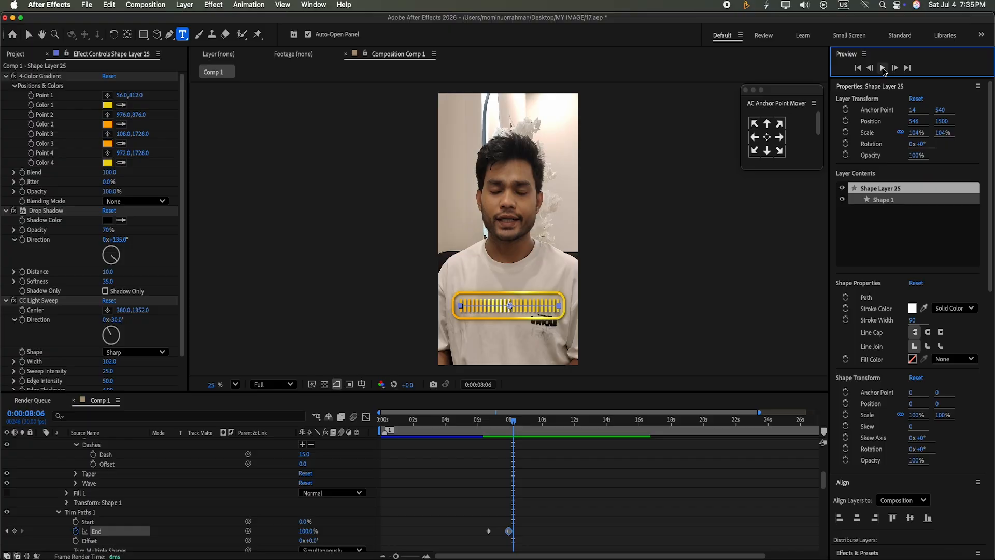
Step: Move the dashed bar's 100% End keyframe to 0:00:07:22, in line with the end of the "better edit" caption
left_click_drag(514, 421, 505, 427)
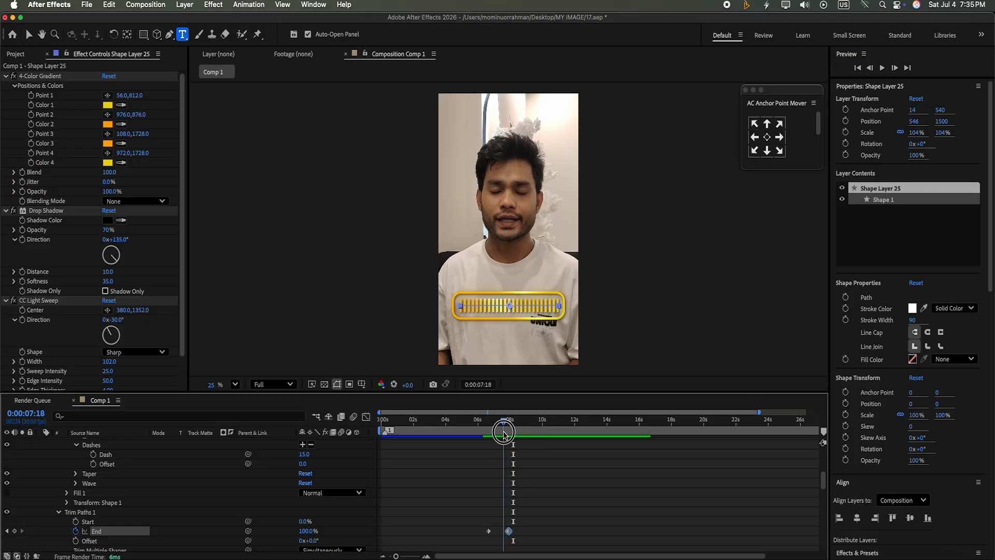
left_click(508, 532)
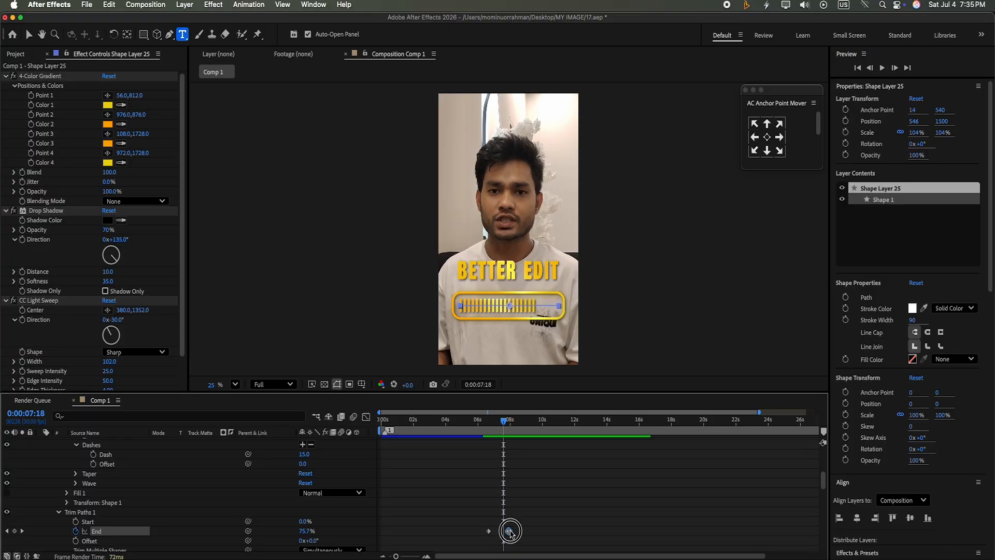
left_click_drag(508, 533, 503, 531)
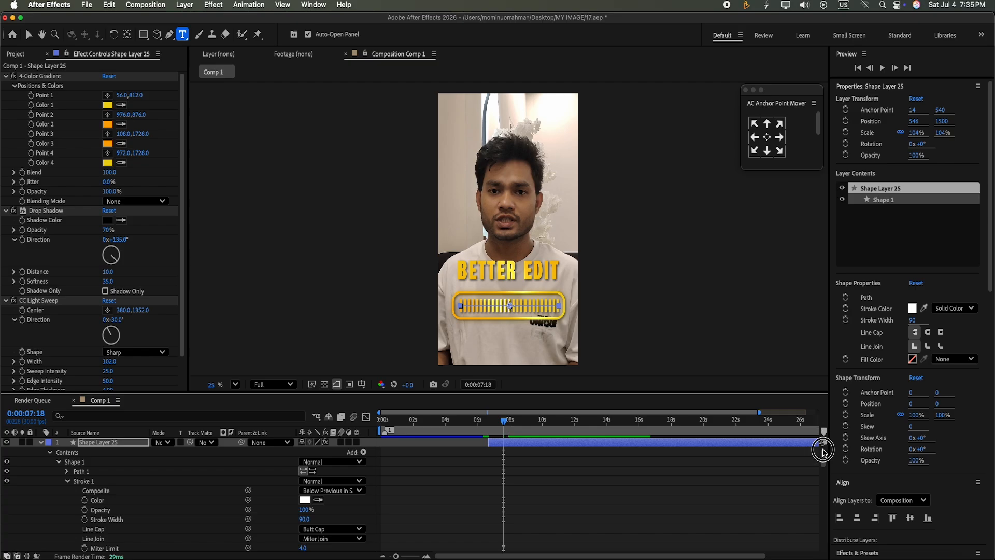
scroll(823, 445, "down", 10)
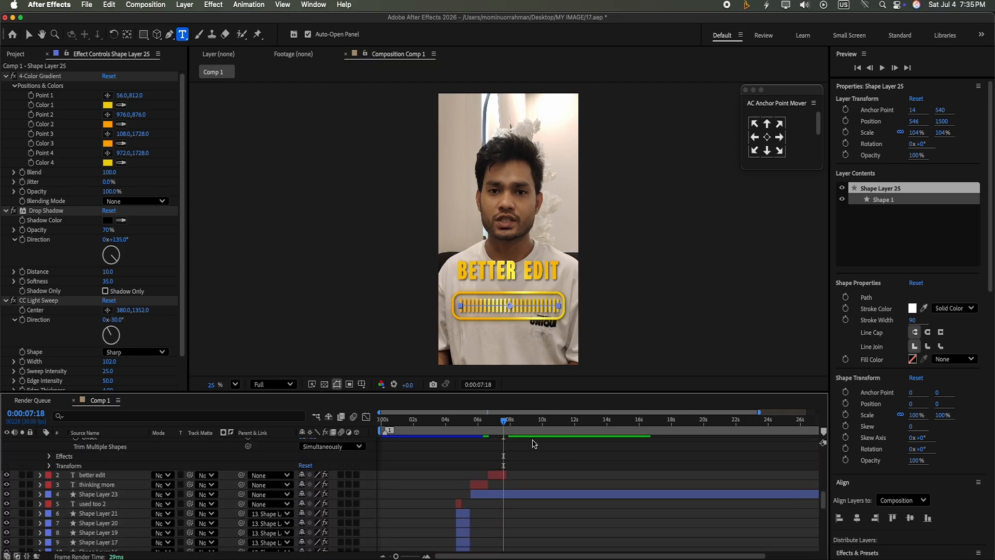
left_click_drag(507, 426, 508, 426)
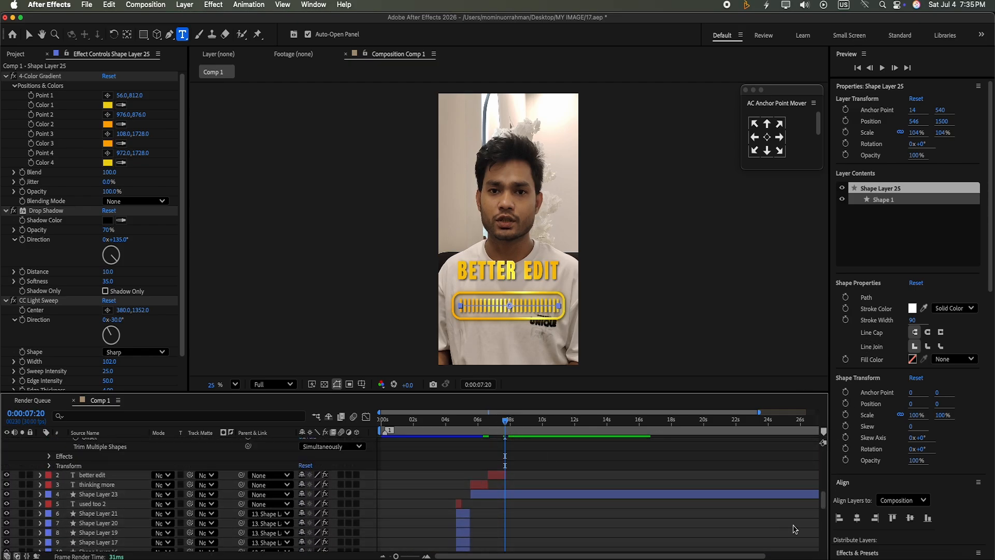
left_click_drag(823, 502, 822, 477)
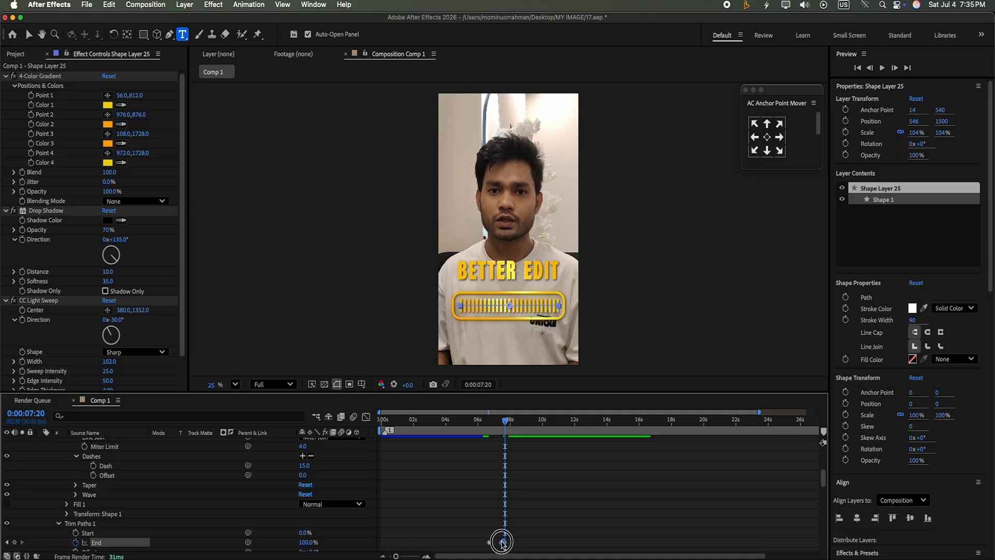
left_click_drag(502, 542, 504, 542)
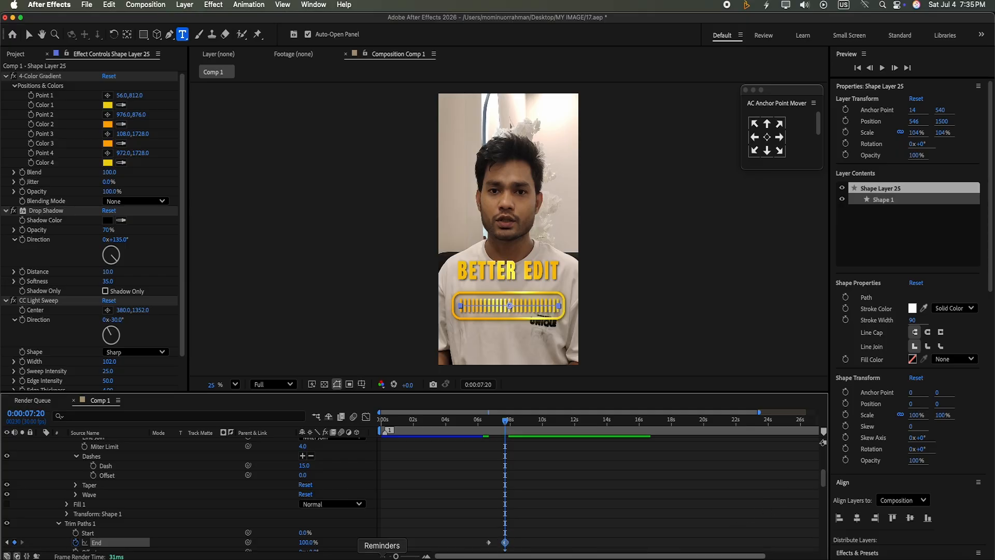
left_click_drag(396, 556, 405, 556)
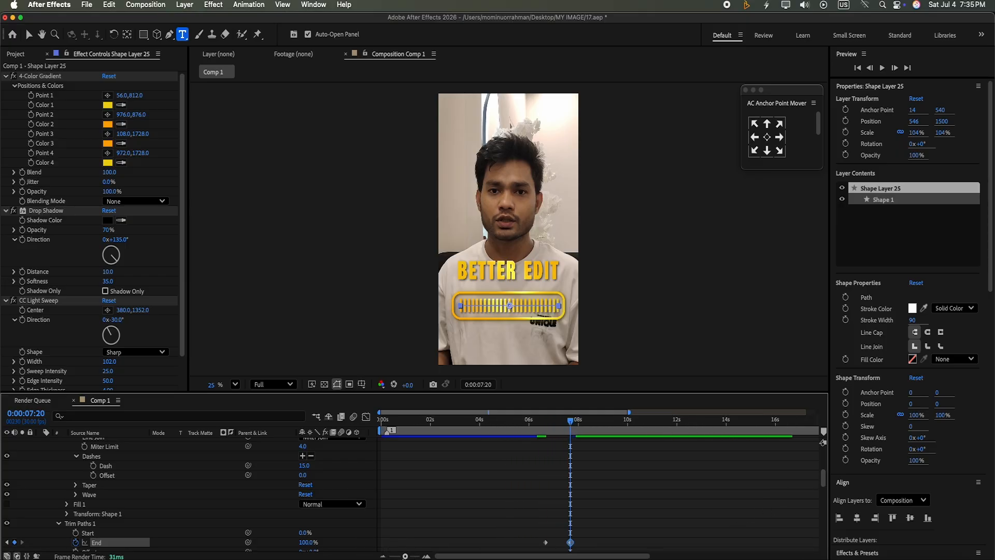
scroll(825, 477, "down", 5)
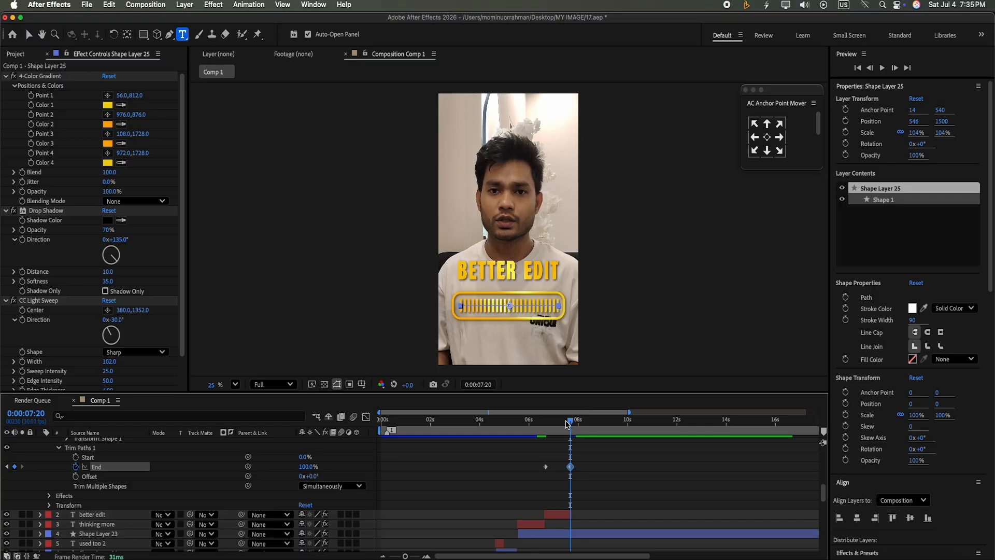
left_click_drag(567, 421, 571, 423)
left_click_drag(570, 467, 571, 469)
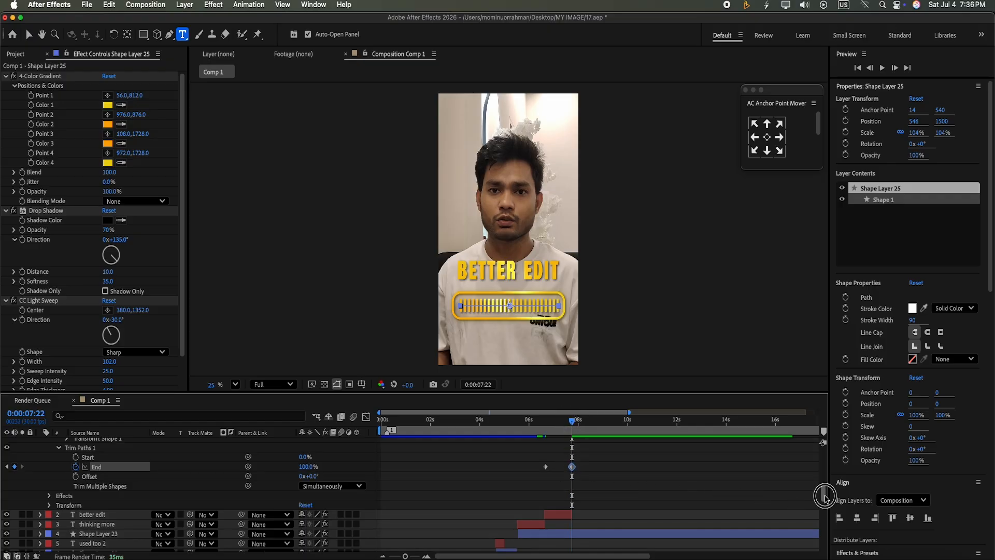
Step: Reshape the speed graph of the dashed bar's End keyframes to start fast and ease out, and preview from 0:00:06:22
left_click_drag(826, 497, 824, 487)
left_click_drag(623, 495, 527, 528)
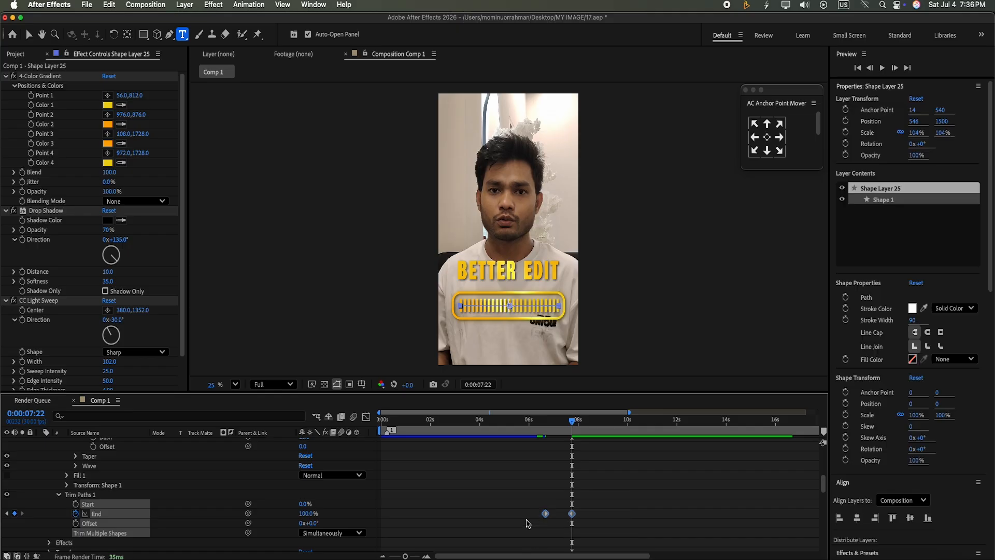
left_click(367, 417)
left_click_drag(570, 445, 559, 526)
left_click_drag(572, 421, 546, 420)
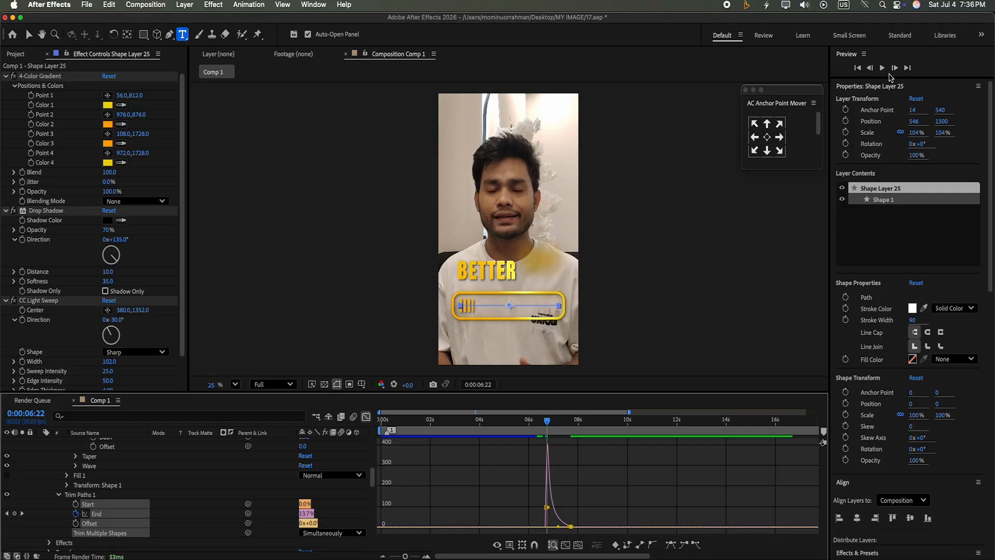
left_click(882, 68)
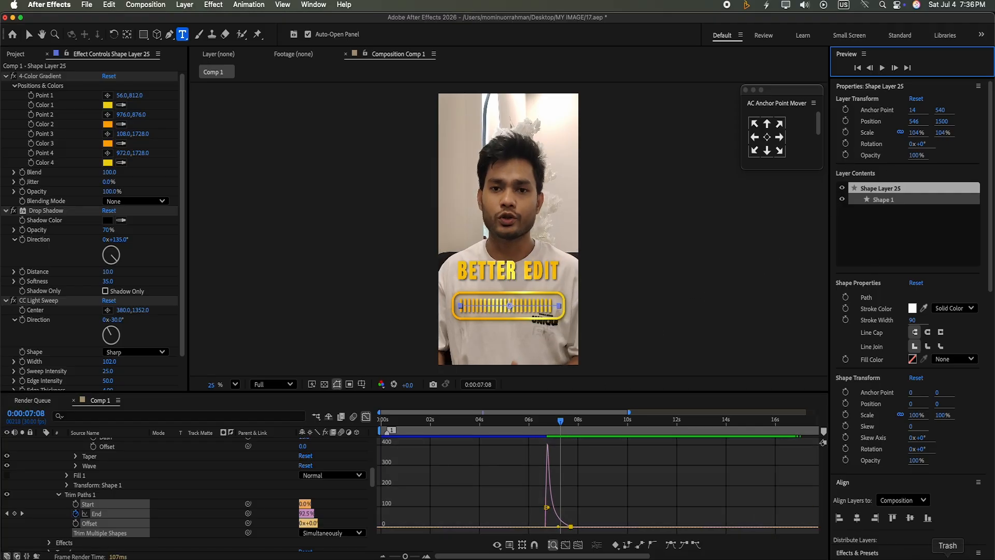
Step: Leave the speed graph, collapse Shape Layer 25, and preview the sequence from just before the "used too 2" caption
left_click(369, 417)
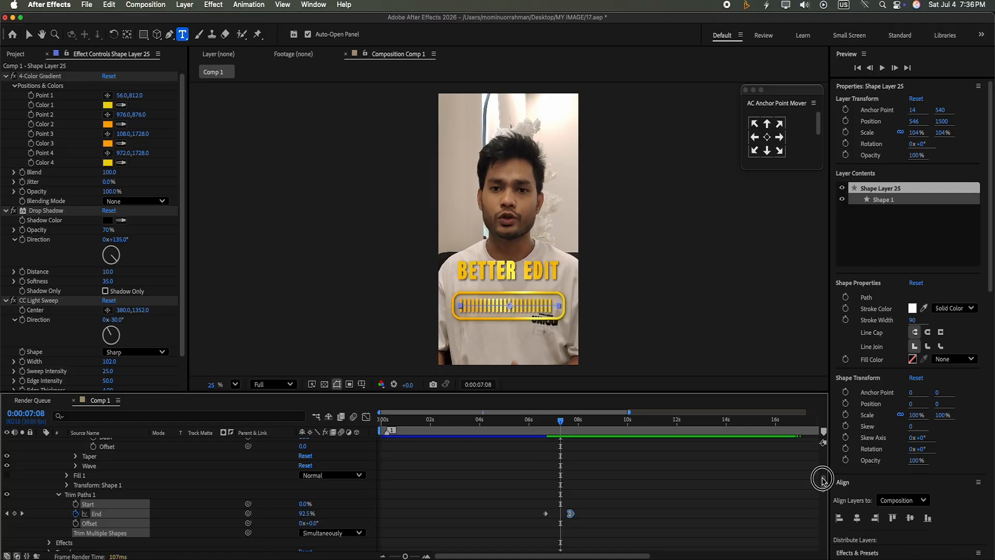
left_click_drag(822, 478, 824, 447)
left_click(41, 442)
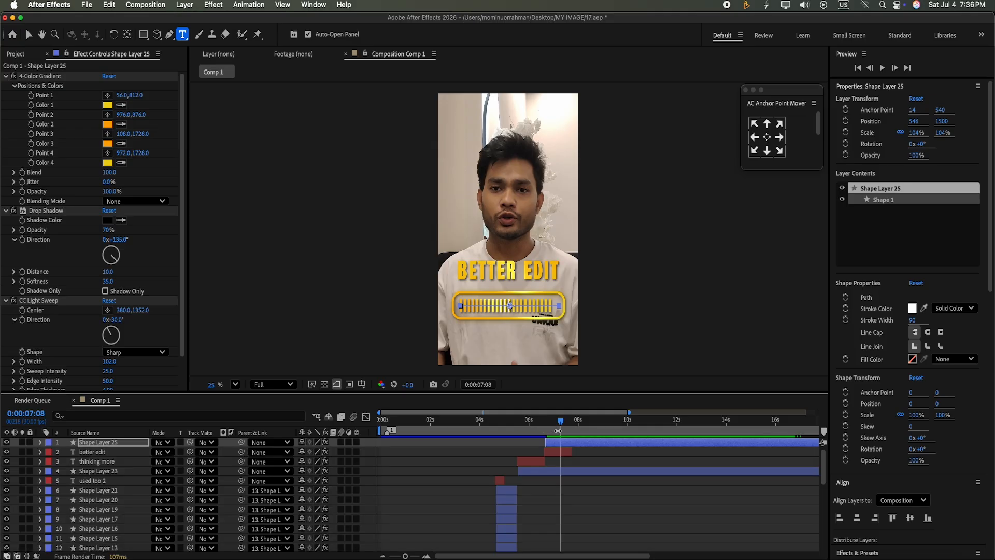
left_click_drag(560, 423, 493, 425)
left_click(883, 70)
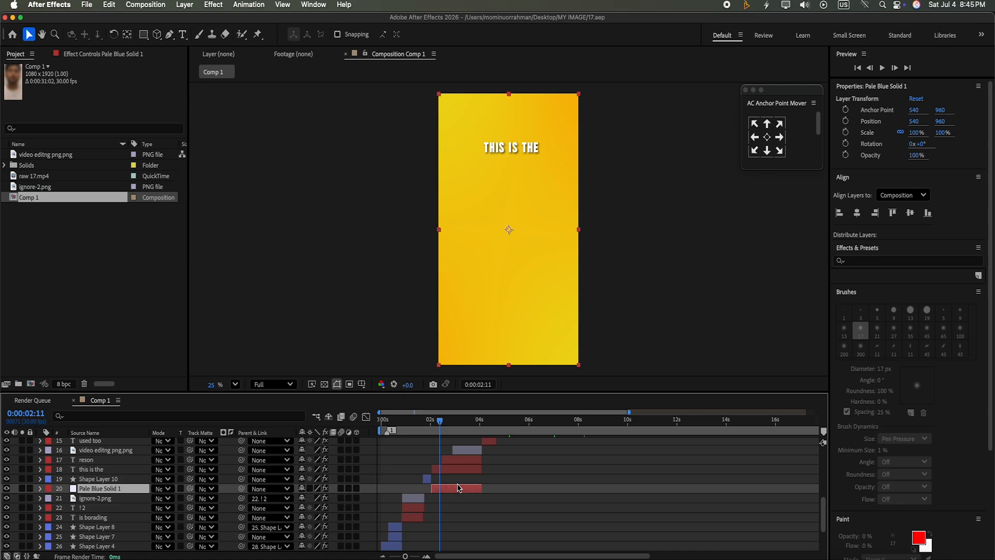
Step: Duplicate Pale Blue Solid 1, put the copy above all layers, and start it directly after the "better edit" caption
key("super+d")
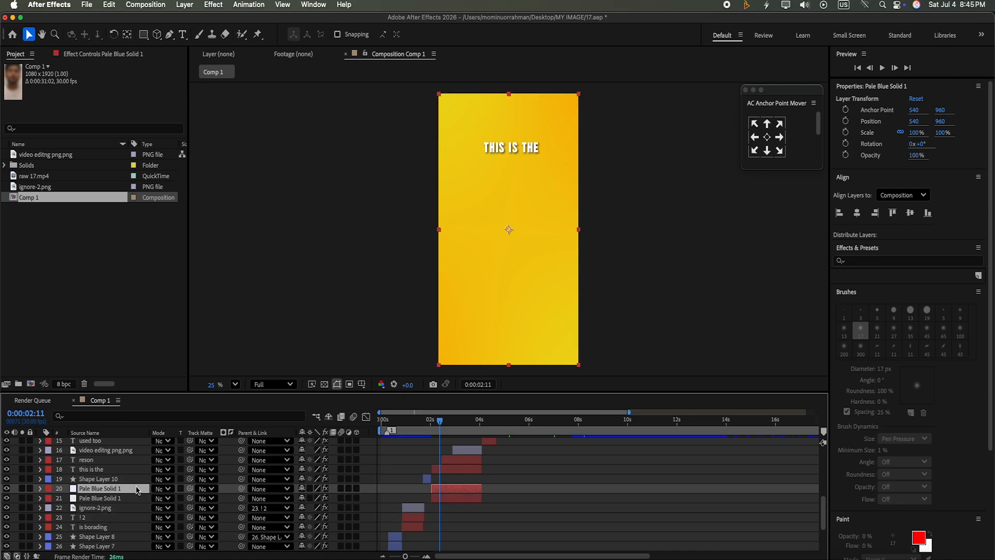
key("super+shift+bracketright")
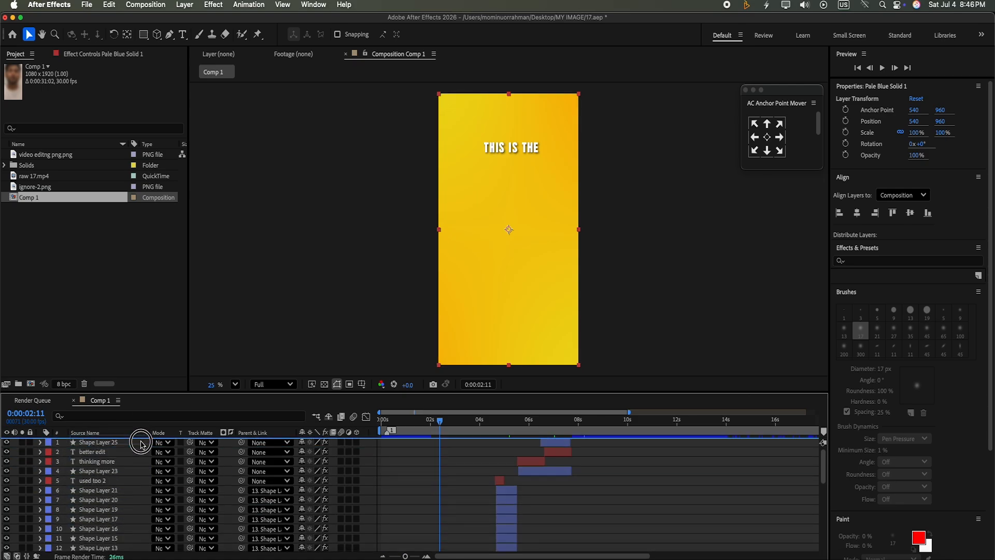
left_click_drag(457, 443, 565, 445)
Step: Preview the duplicated yellow gradient background's timing from 0:00:07:08 and again from 0:00:07:16
left_click(538, 421)
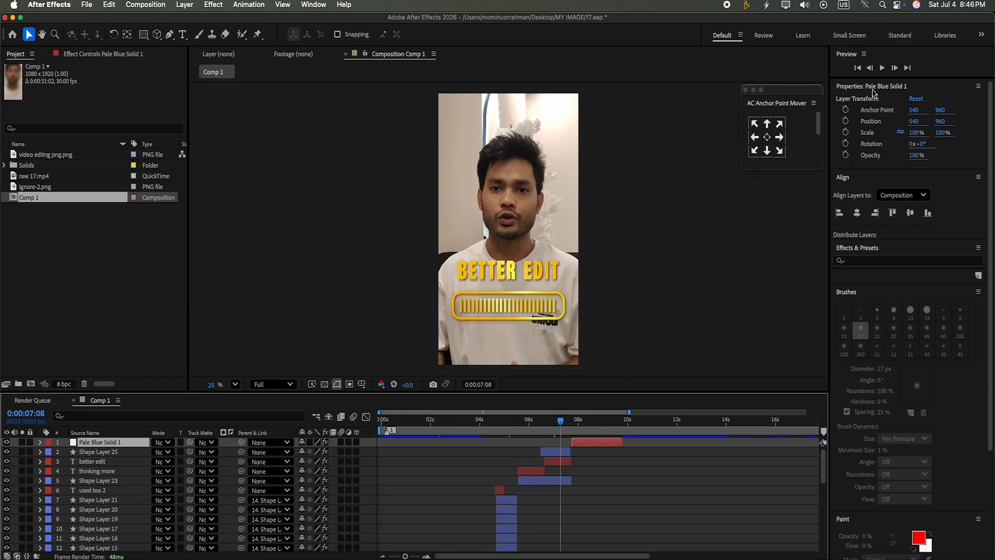
left_click(883, 69)
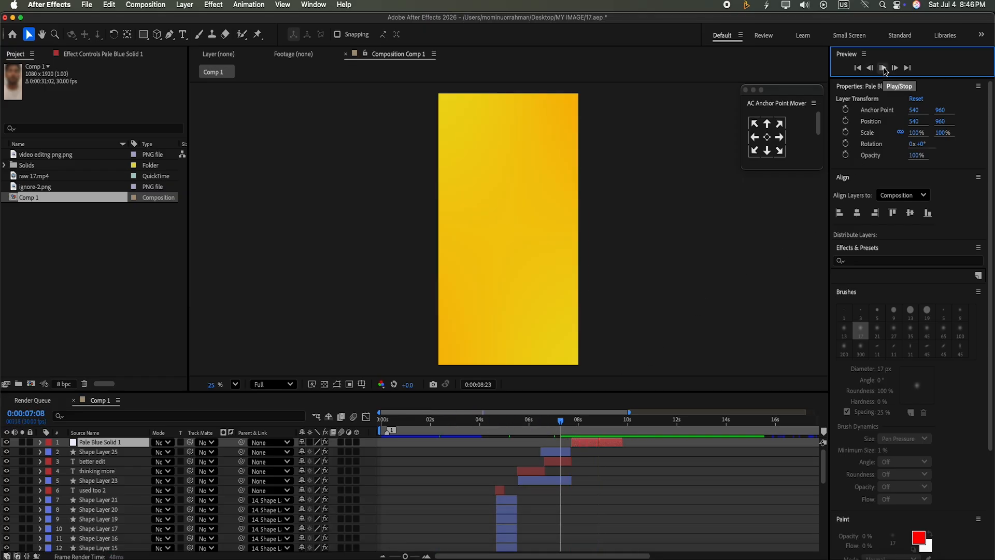
key("space")
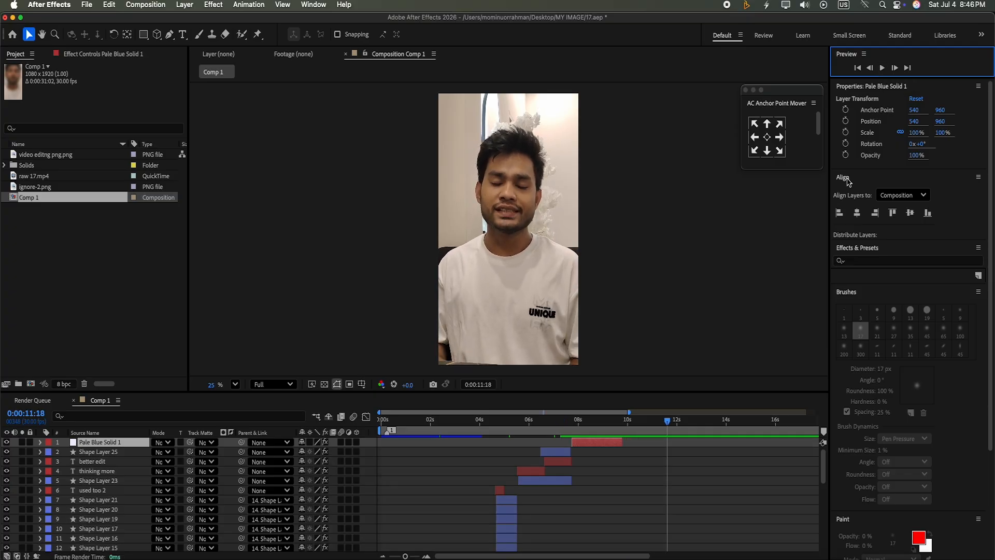
left_click_drag(670, 423, 566, 423)
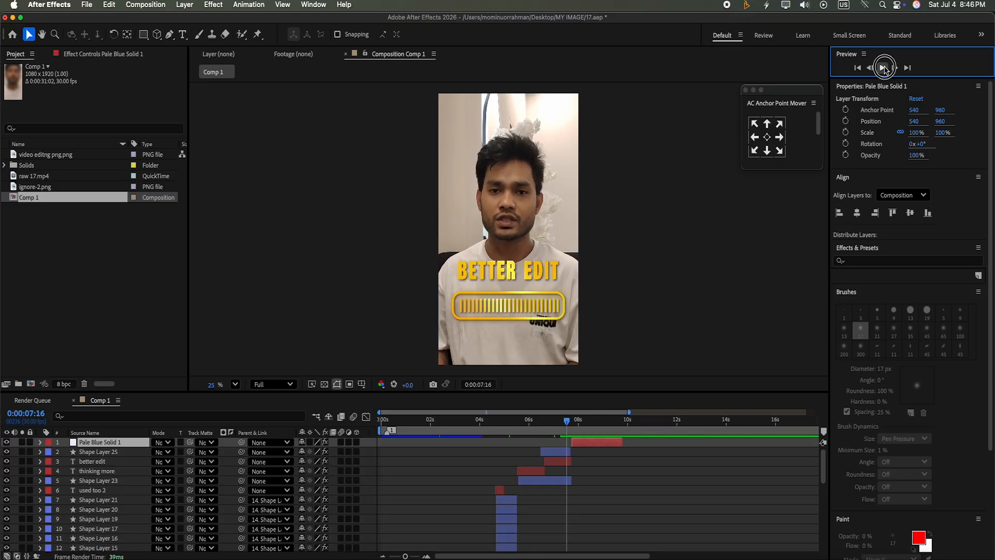
left_click(883, 69)
left_click(883, 69)
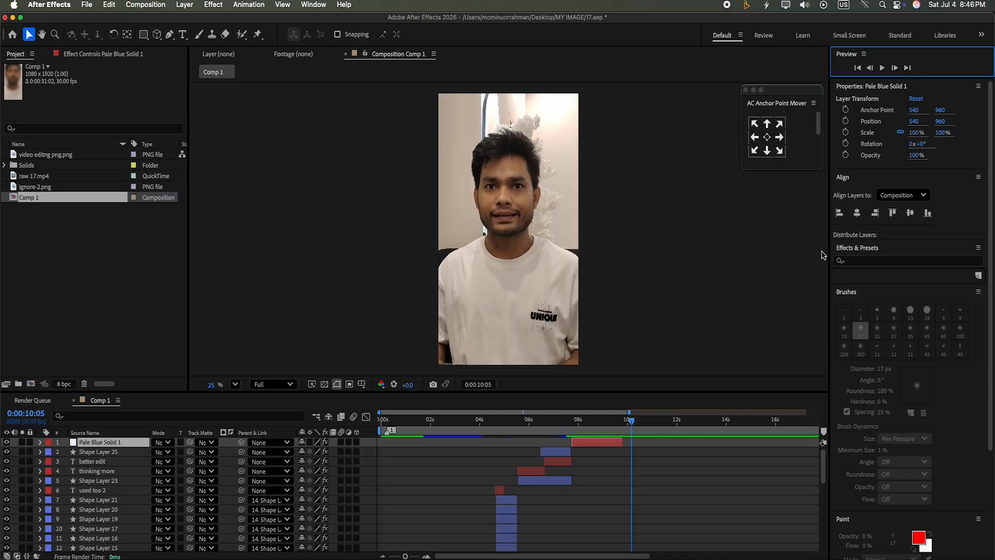
Step: Import video editor.png and place it above all layers in Comp 1
mouse_move(632, 421)
left_mouse_down()
mouse_move(631, 445)
mouse_move(628, 416)
mouse_move(614, 420)
left_mouse_up()
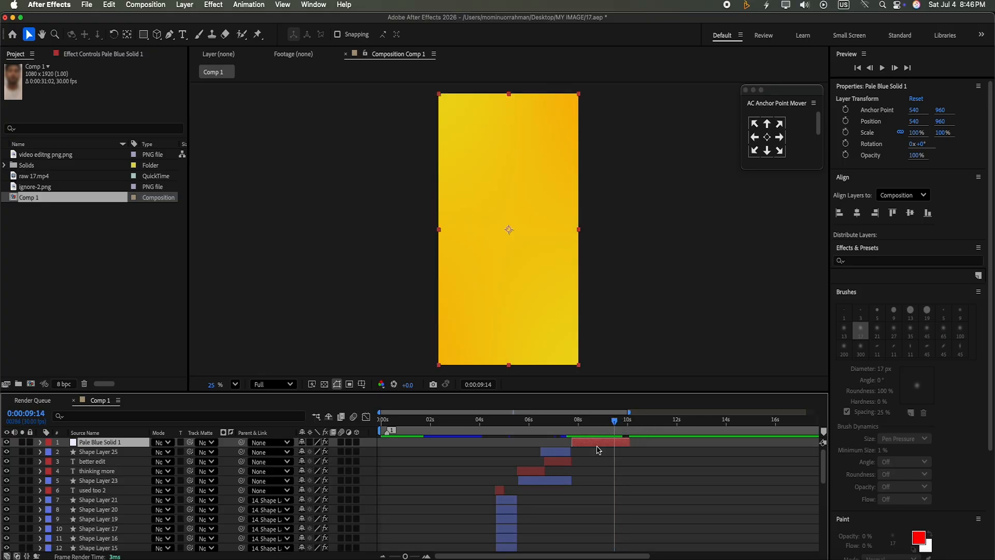
double_click(164, 249)
left_click_drag(98, 155, 166, 444)
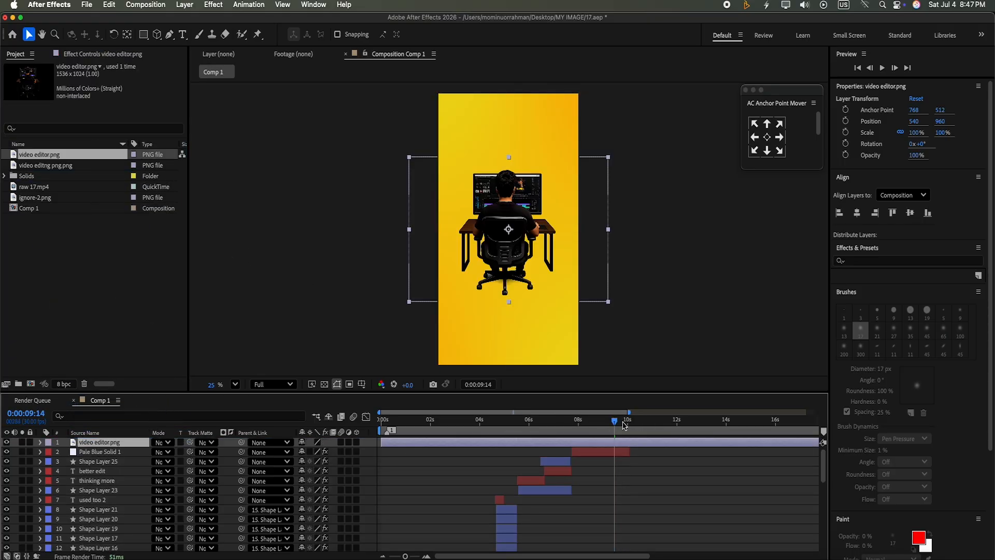
Step: Trim the video editor.png layer to run from 0:00:07:22 to 0:00:10:02, matching the yellow gradient background
left_click_drag(615, 426, 572, 429)
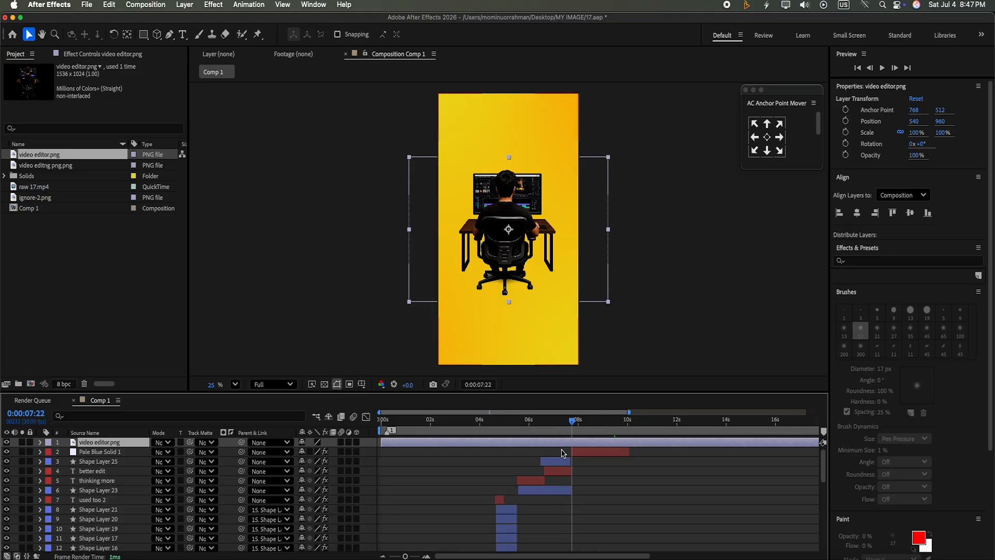
key("super+shift+d")
left_click(512, 443)
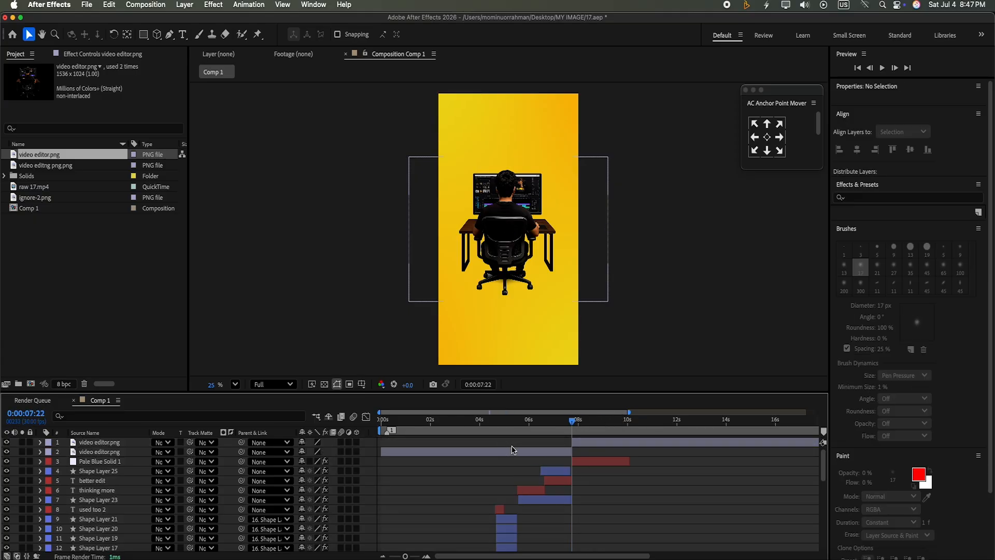
left_click(513, 452)
key("Delete")
left_click_drag(573, 423, 633, 450)
left_click(636, 444)
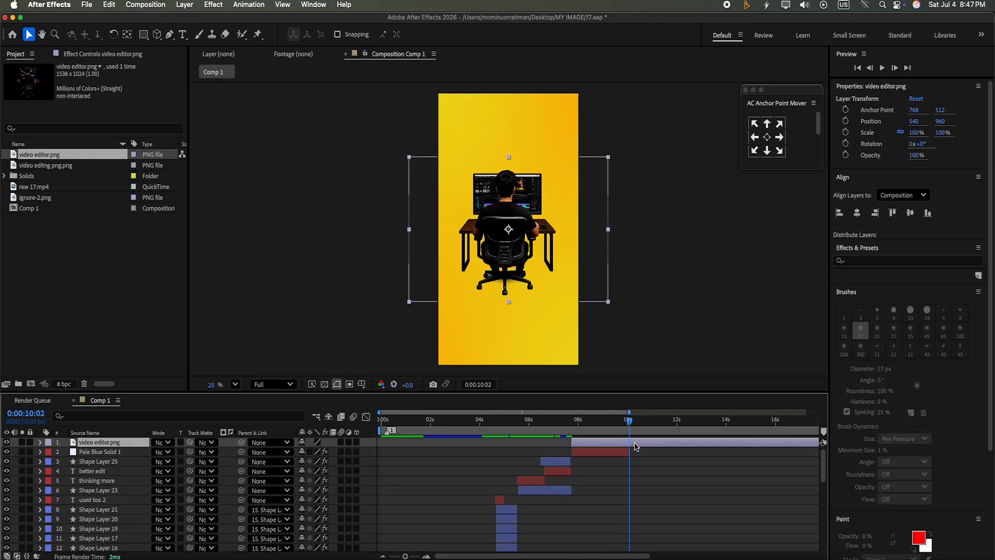
key("super+shift+d")
key("Delete")
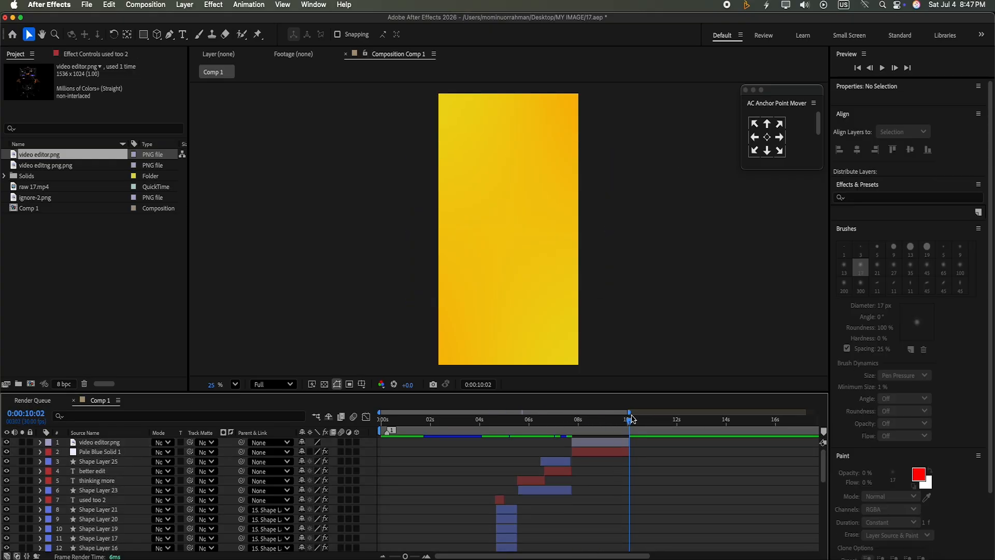
Step: Scale the editor image to 80% and reposition it near the frame's centre at about 492, 1016
left_click_drag(631, 419, 621, 420)
left_click(604, 445)
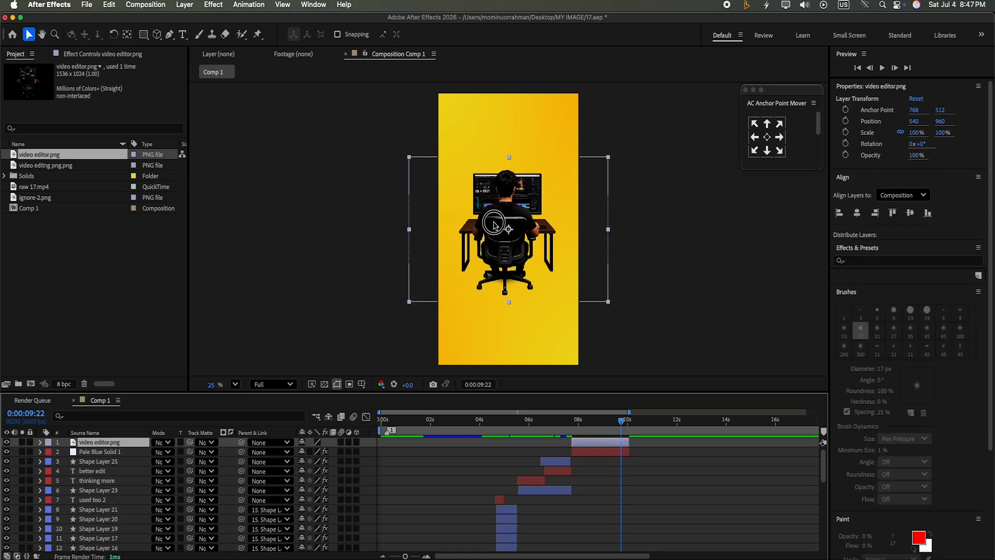
left_click_drag(495, 228, 495, 239)
left_click_drag(944, 134, 943, 142)
left_click_drag(510, 244, 504, 242)
Step: Duplicate the editor image twice and move the topmost copy to the frame's lower-right corner at about 928, 1728
key("super+d")
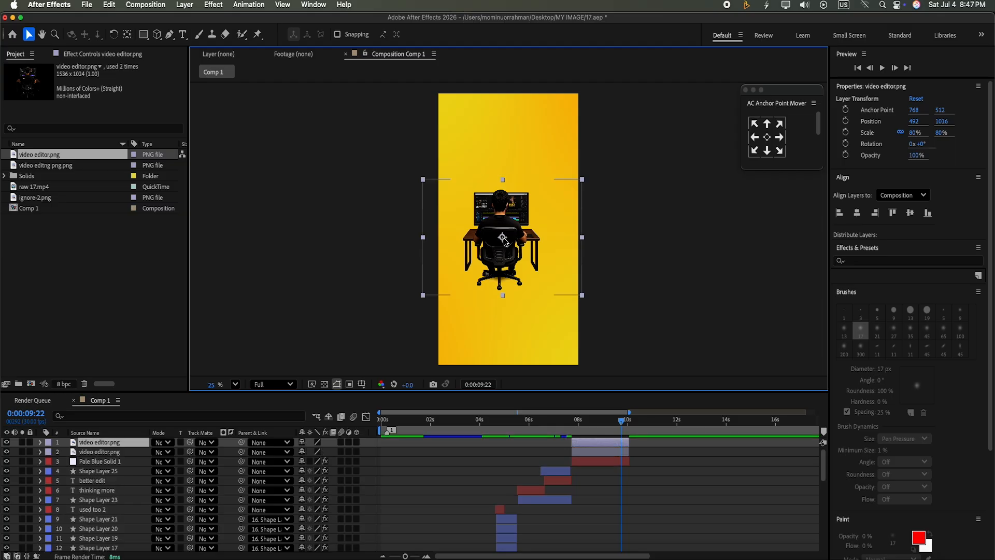
key("super+s")
key("super+d")
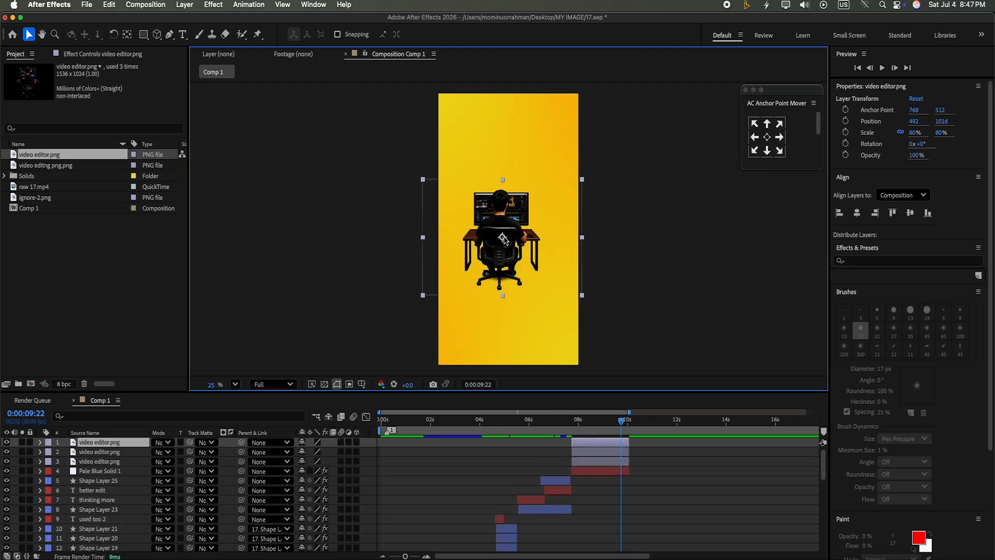
left_click_drag(504, 241, 560, 326)
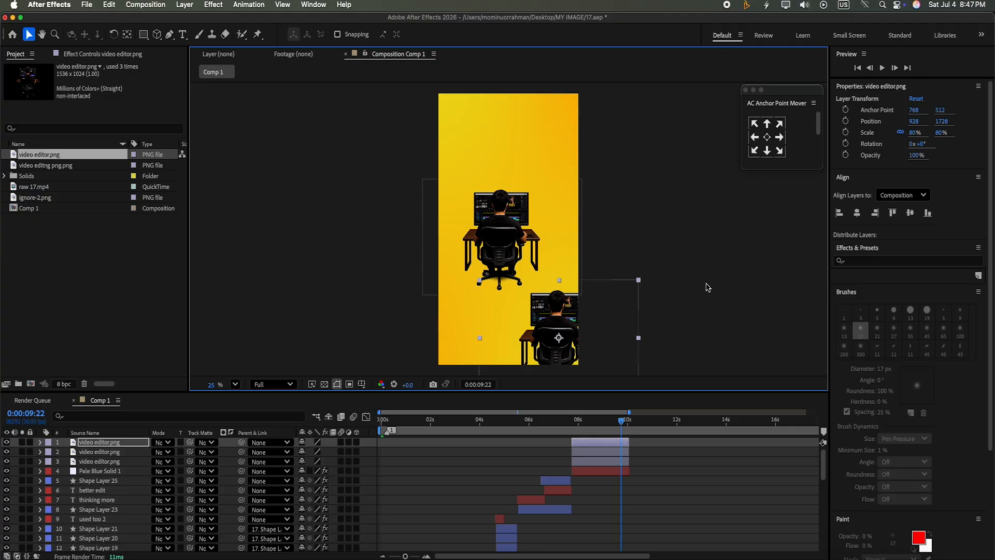
Step: Find the blur effects and apply Gaussian Blur (Legacy) to the lower-right copy of the editor image
left_click(916, 261)
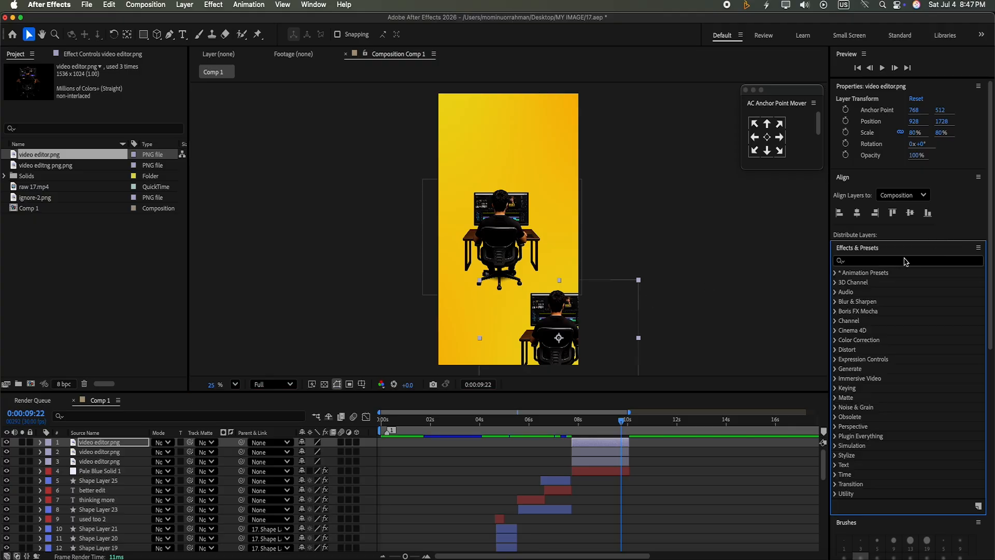
left_click(906, 257)
scroll(906, 257, "down", 5)
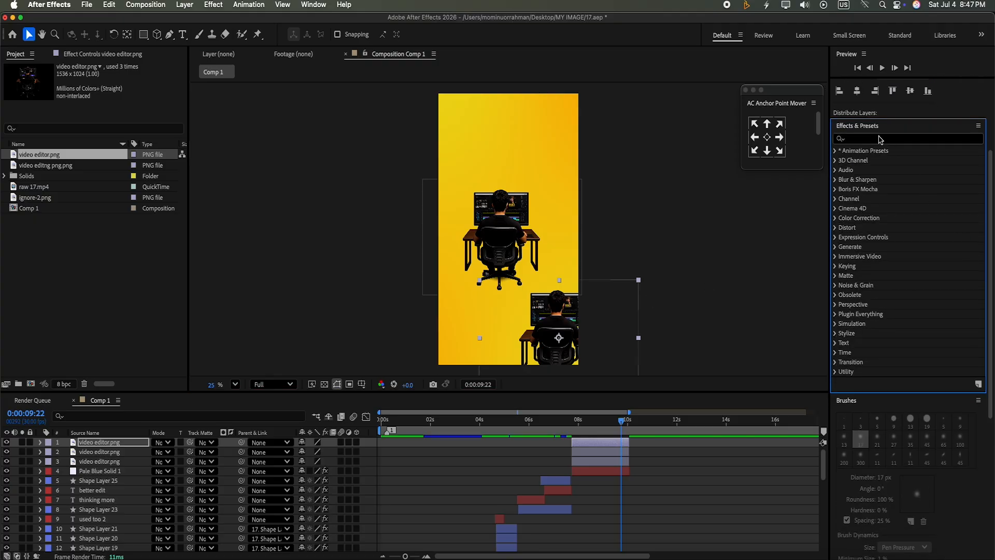
type("blur")
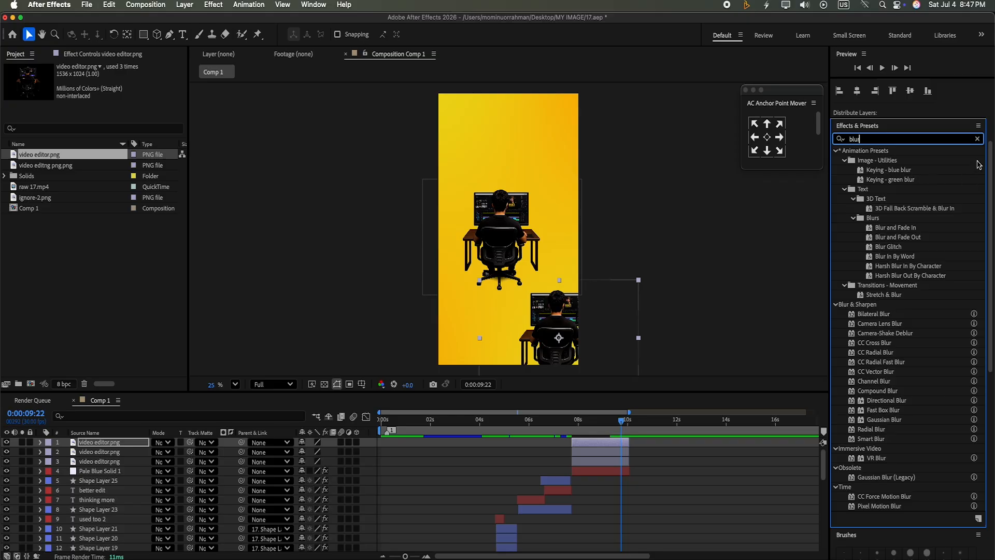
scroll(987, 217, "down", 5)
scroll(989, 218, "down", 3)
left_click_drag(886, 319, 623, 426)
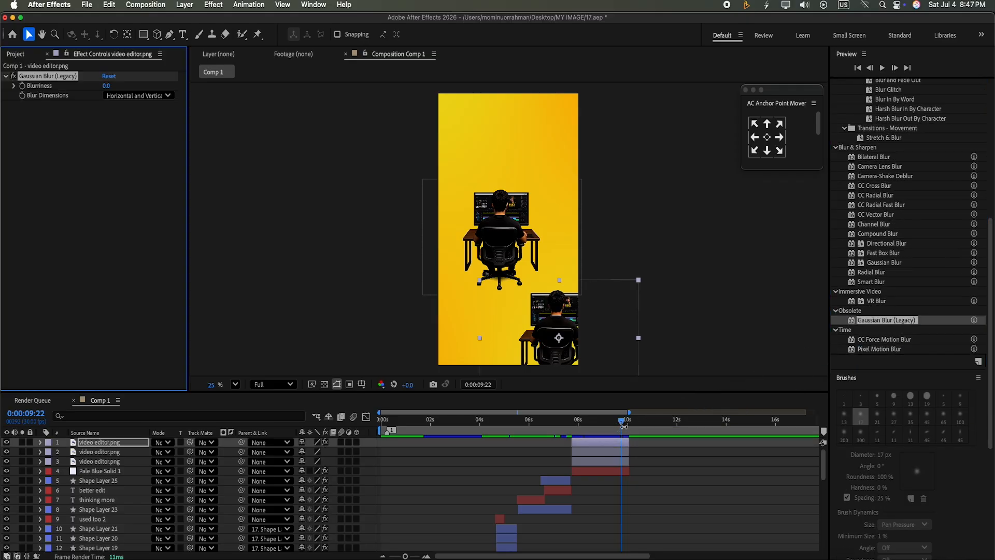
Step: Set the lower-right copy's Gaussian Blur blurriness to 50
left_click_drag(107, 85, 102, 66)
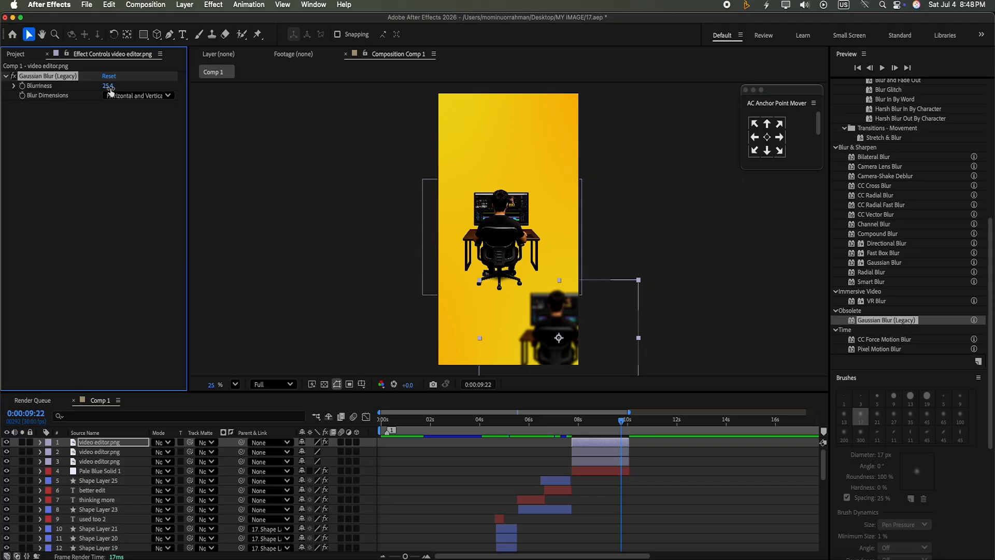
left_click(108, 87)
type("50")
key("Return")
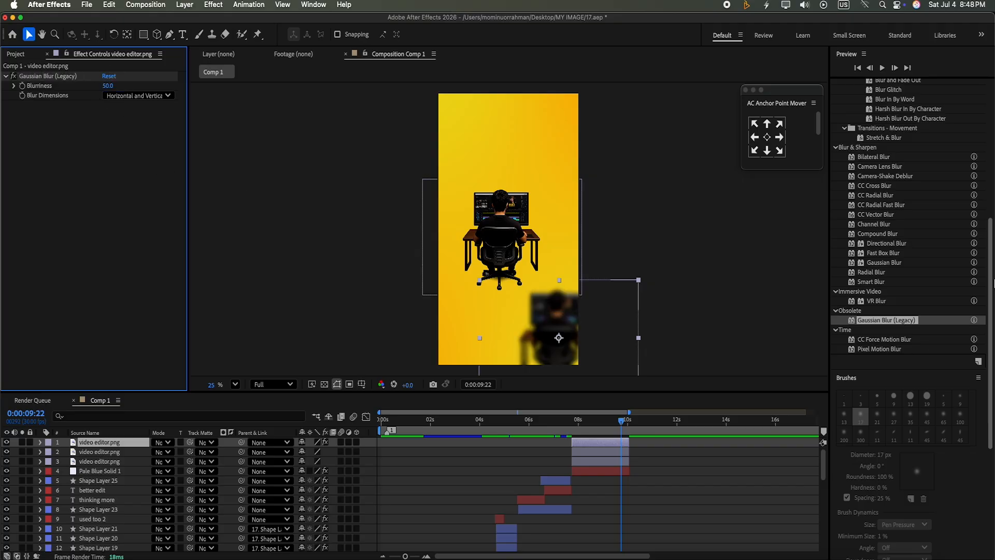
Step: Rotate the blurred copy to 37° and reposition it partly off the frame's lower-right corner at about 876, 1880
scroll(915, 153, "up", 5)
left_click_drag(568, 308, 567, 317)
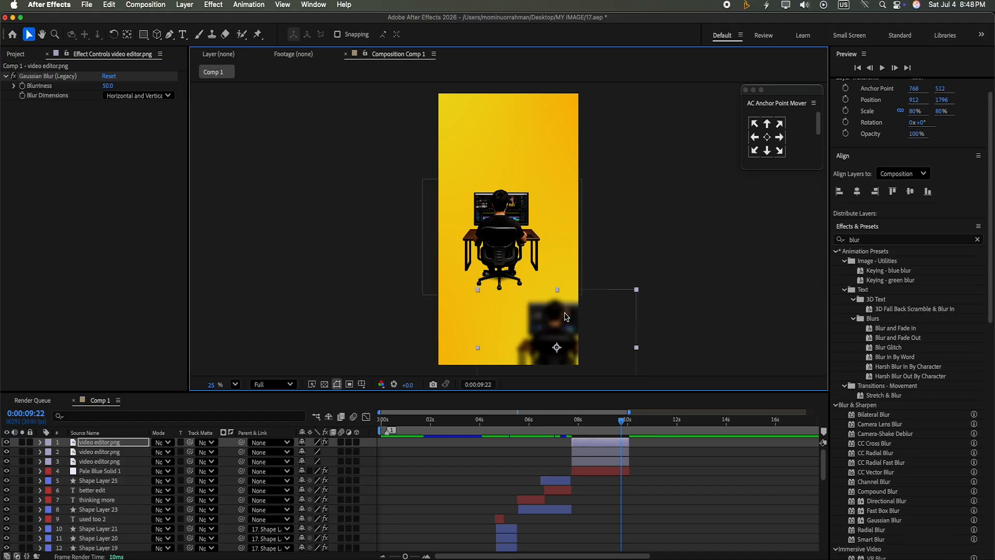
scroll(989, 127, "up", 1)
left_click_drag(922, 144, 917, 115)
left_click_drag(564, 332, 559, 344)
Step: Delete the extra sharp copy of the editor image and duplicate the blurred copy
left_click(598, 452)
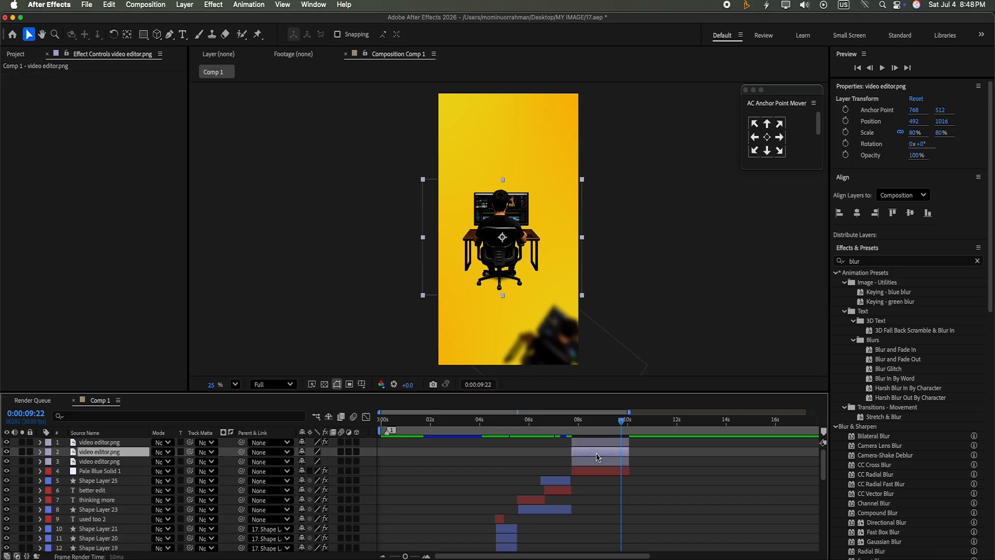
key("Delete")
left_click(600, 443)
key("ctrl+d")
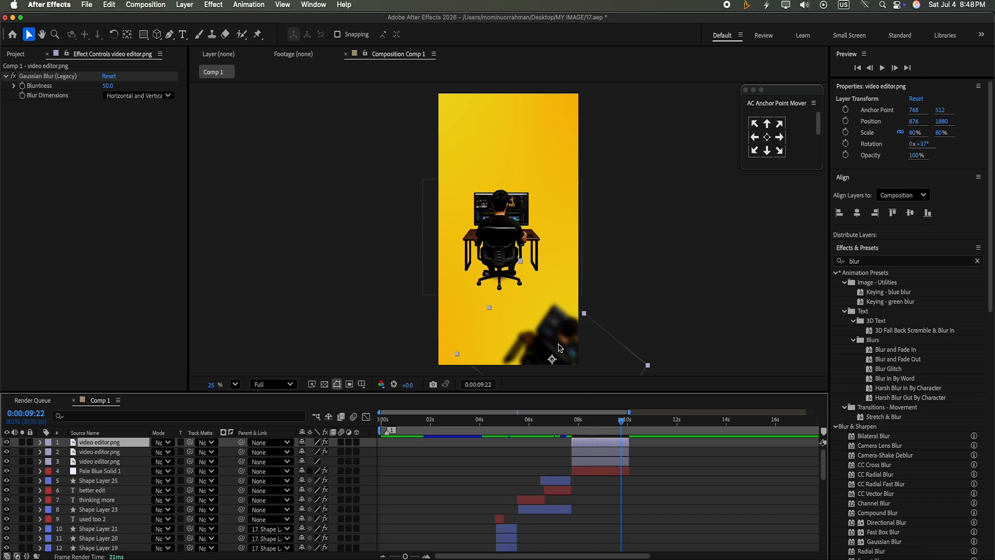
Step: Move the new blurred copy to the frame's upper-left corner at about 112, 72 and rotate it to 208°
left_click_drag(559, 346, 457, 102)
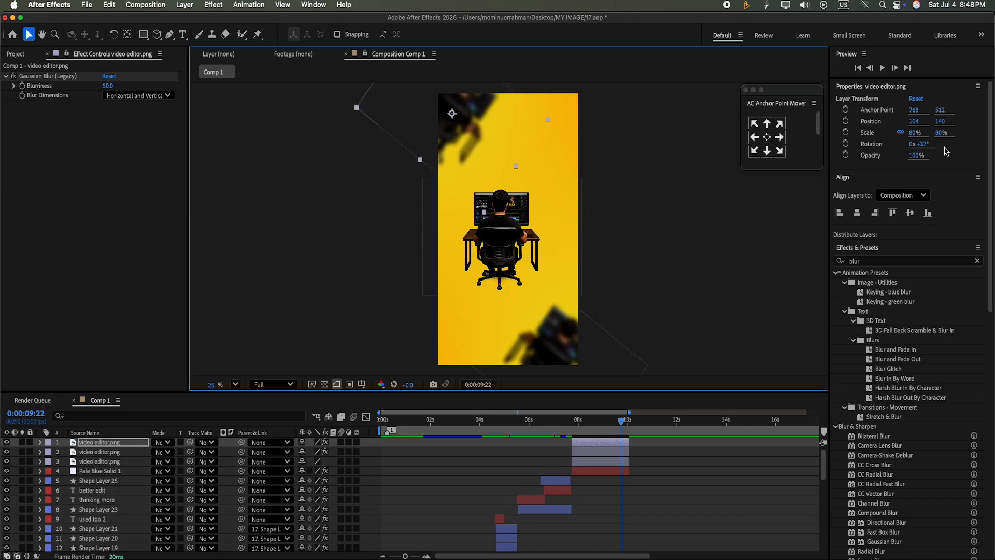
left_click_drag(924, 144, 908, 39)
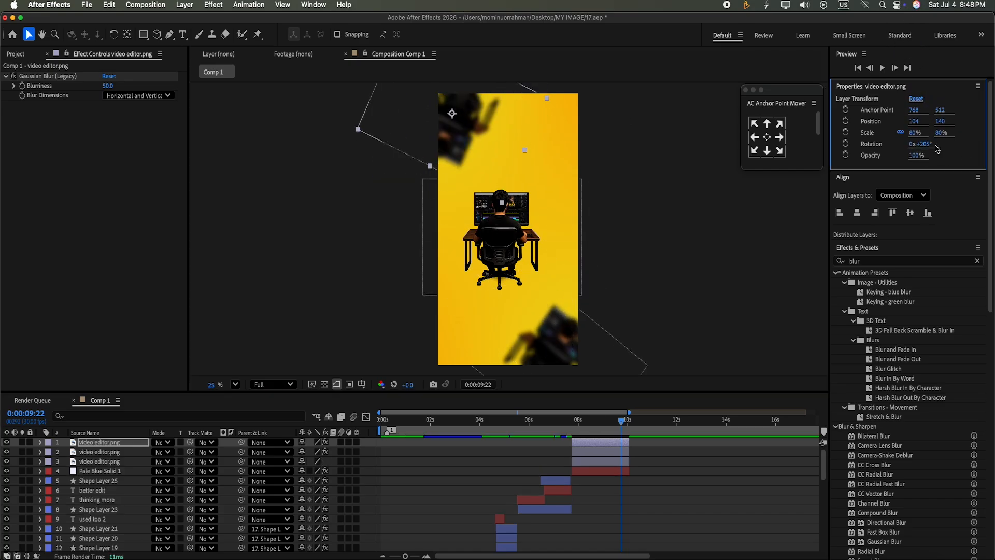
left_click_drag(927, 144, 928, 144)
mouse_move(466, 123)
left_mouse_down()
mouse_move(457, 105)
mouse_move(466, 113)
left_mouse_up()
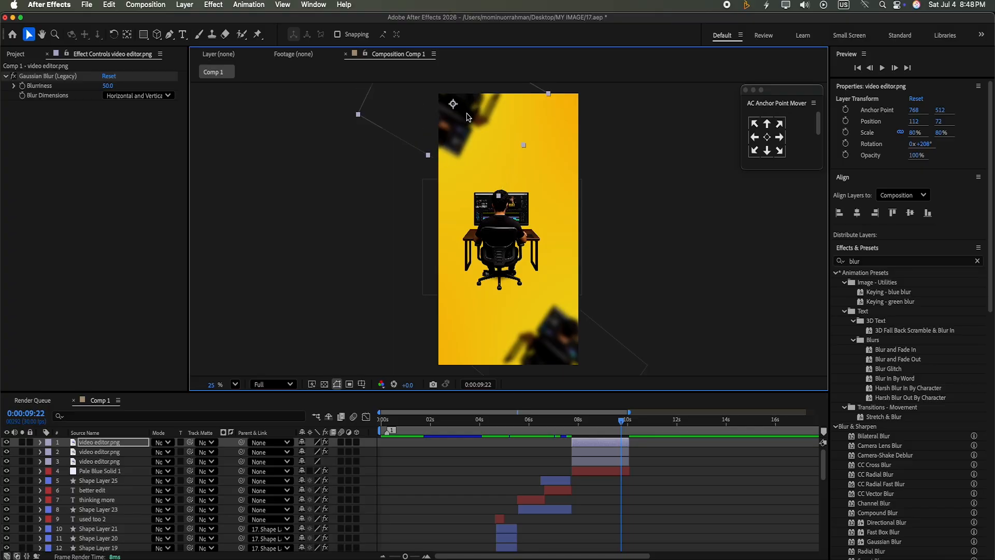
Step: Set the opacity of the blurred editor copy in the frame's lower-right corner to 75%
left_click(556, 336)
left_click_drag(917, 156, 917, 176)
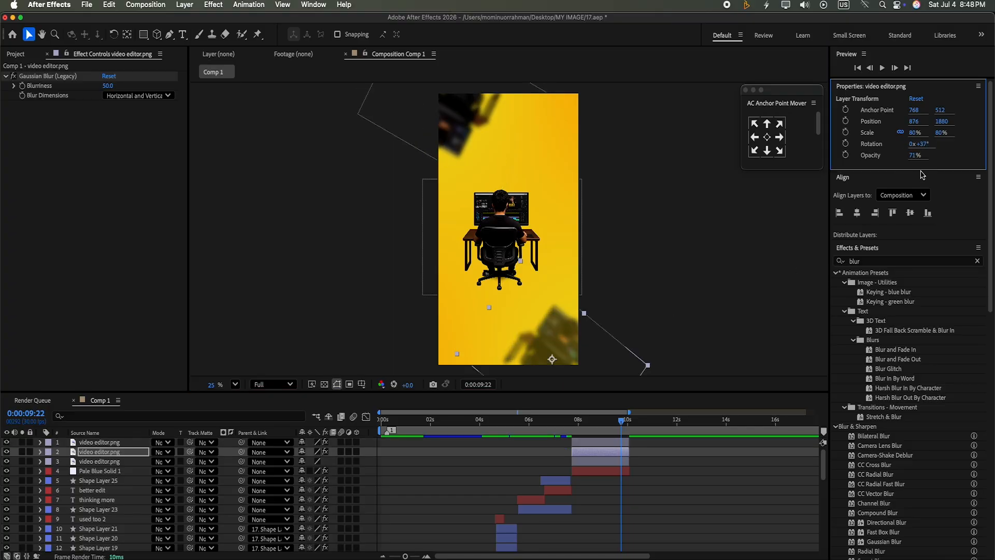
left_click(915, 161)
type("75")
key("Return")
Step: Lower the opacity of the blurred copy in the frame's upper-left corner, and select the sharp editor image in the centre
left_click(447, 115)
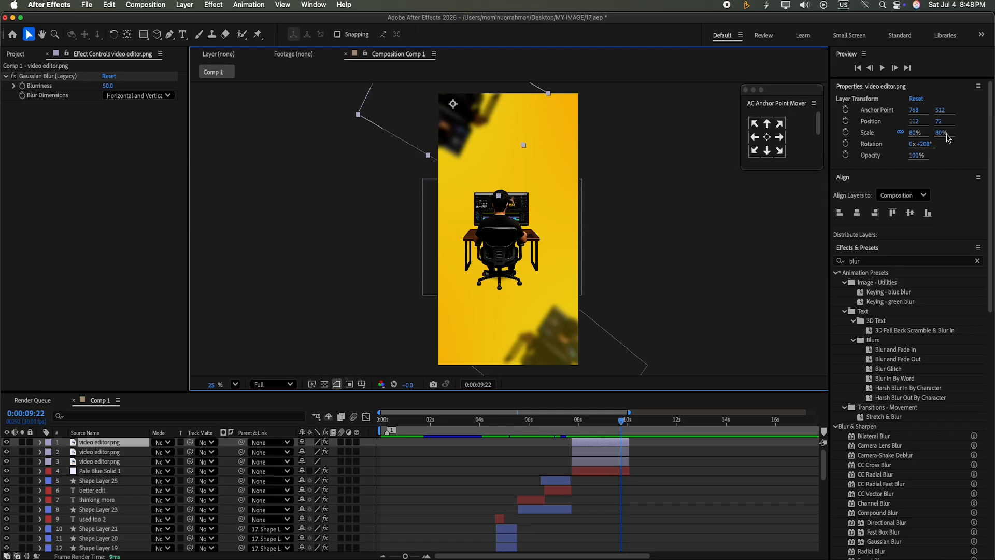
left_click(587, 450)
left_click(589, 443)
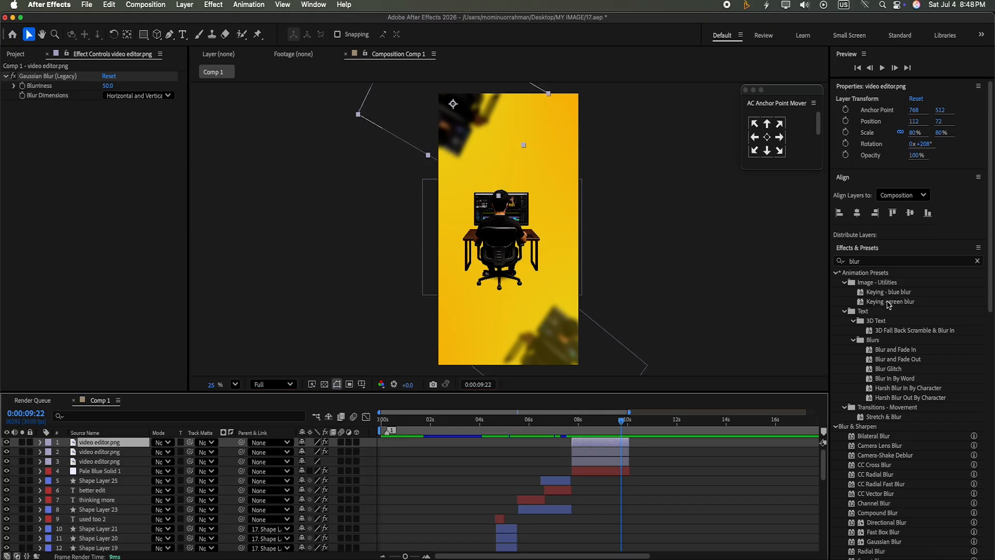
left_click(915, 157)
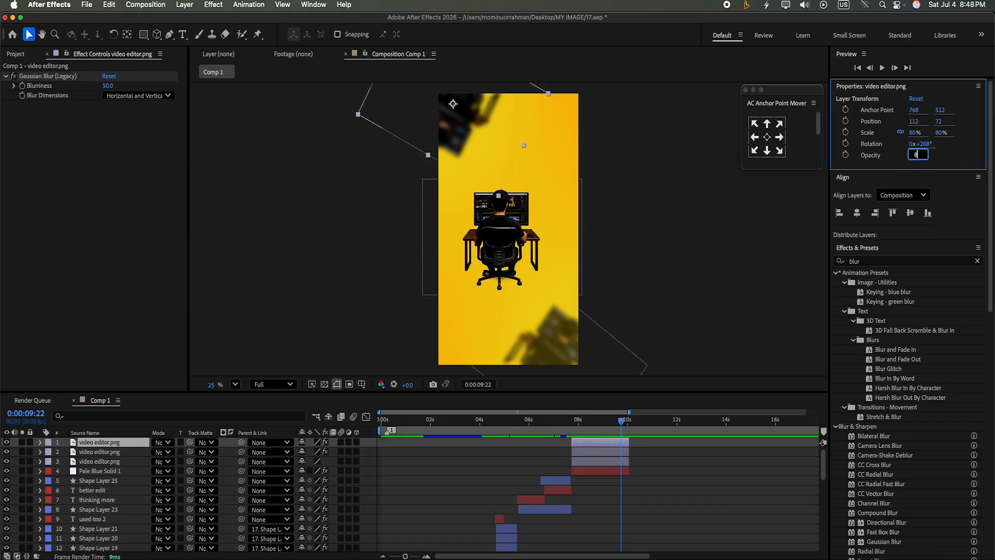
key("Return")
left_click(373, 496)
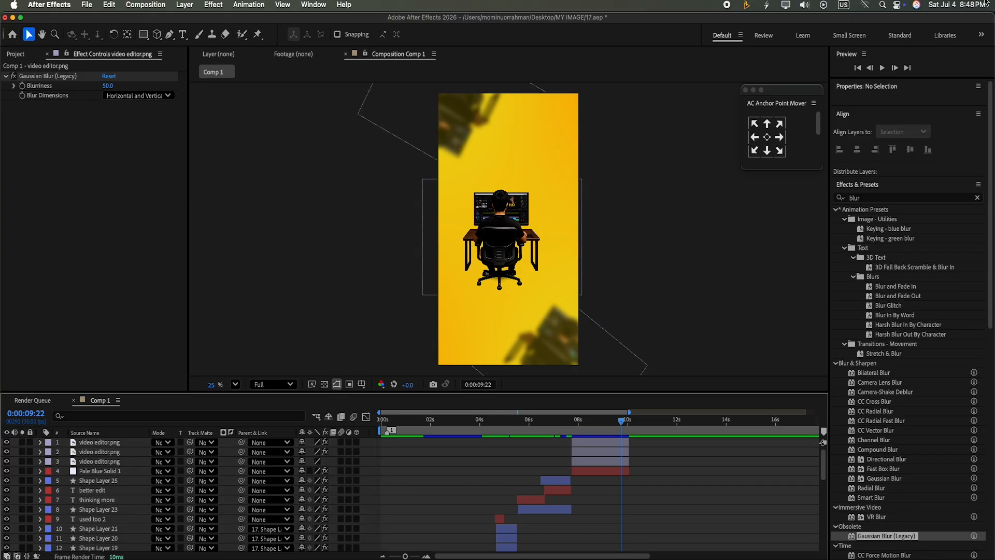
left_click(508, 243)
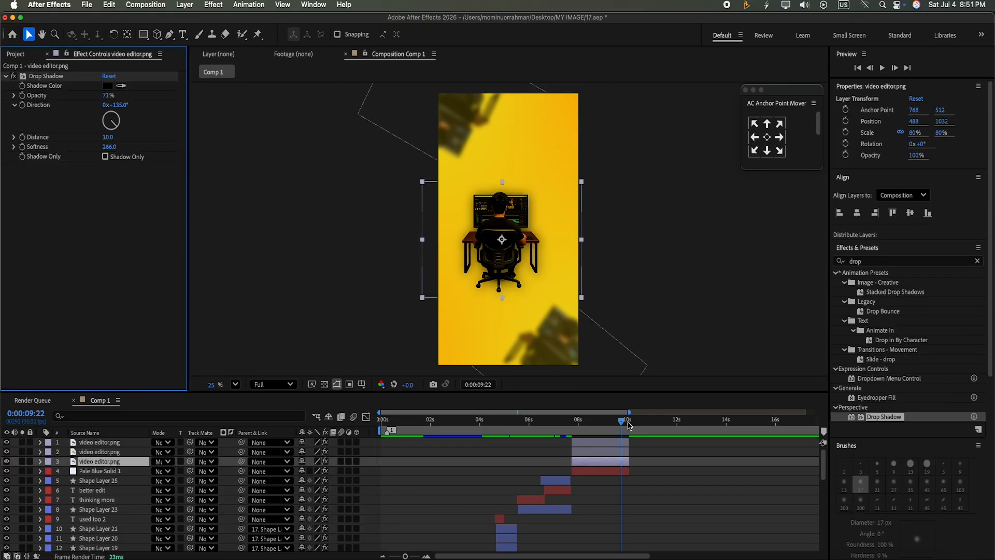
Step: Create a null object centred in the composition with its anchor point at its own centre, and place it above all layers
right_click(373, 451)
mouse_move(456, 412)
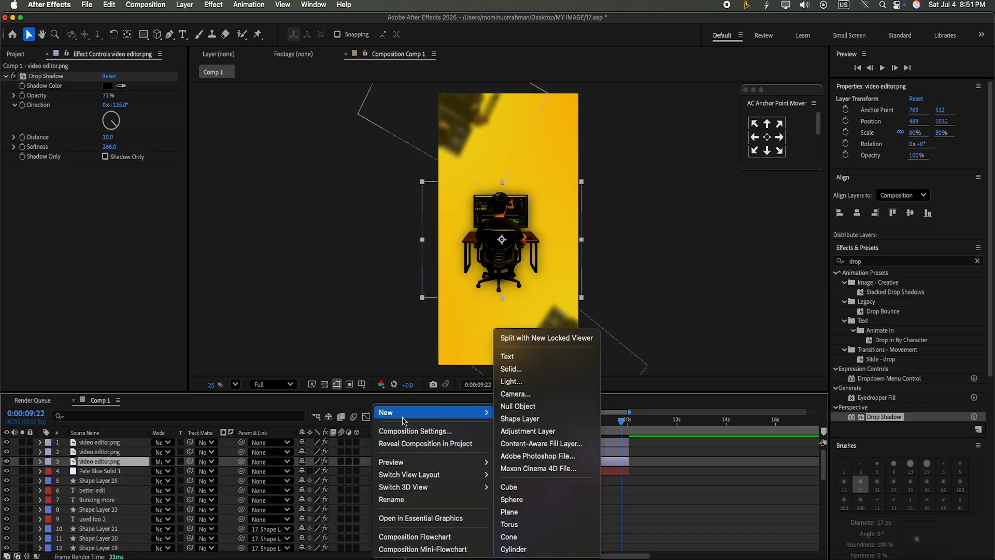
left_click(539, 406)
left_click(767, 137)
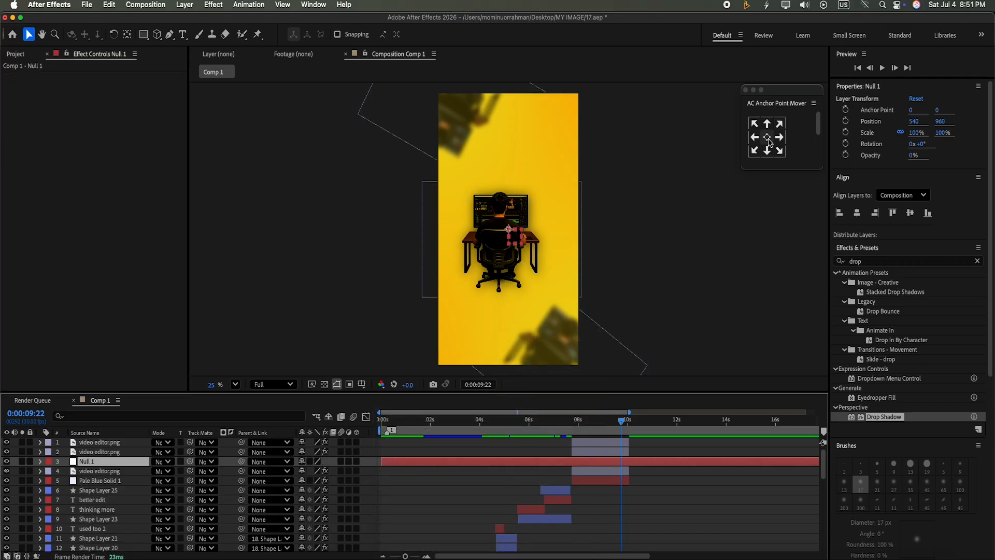
left_click(856, 212)
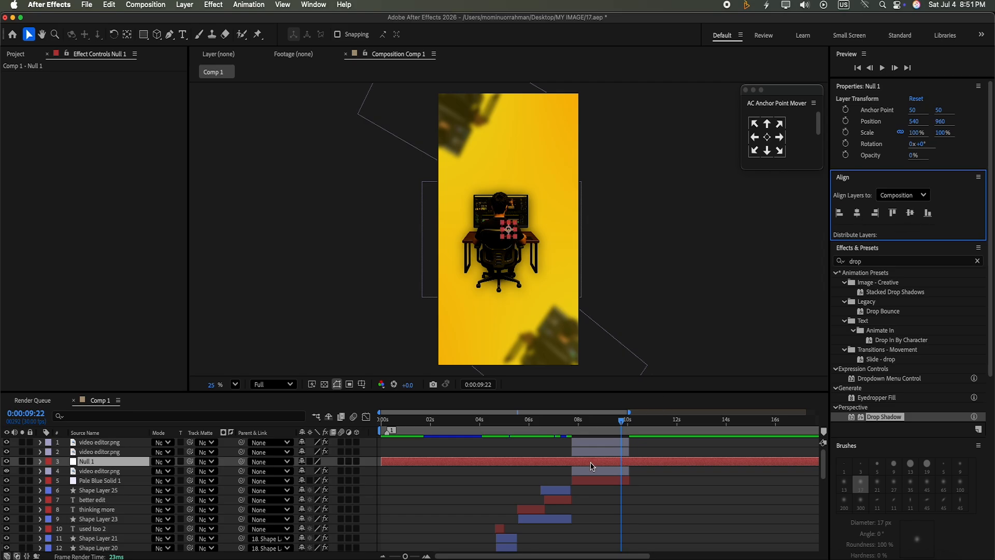
left_click_drag(134, 466, 134, 438)
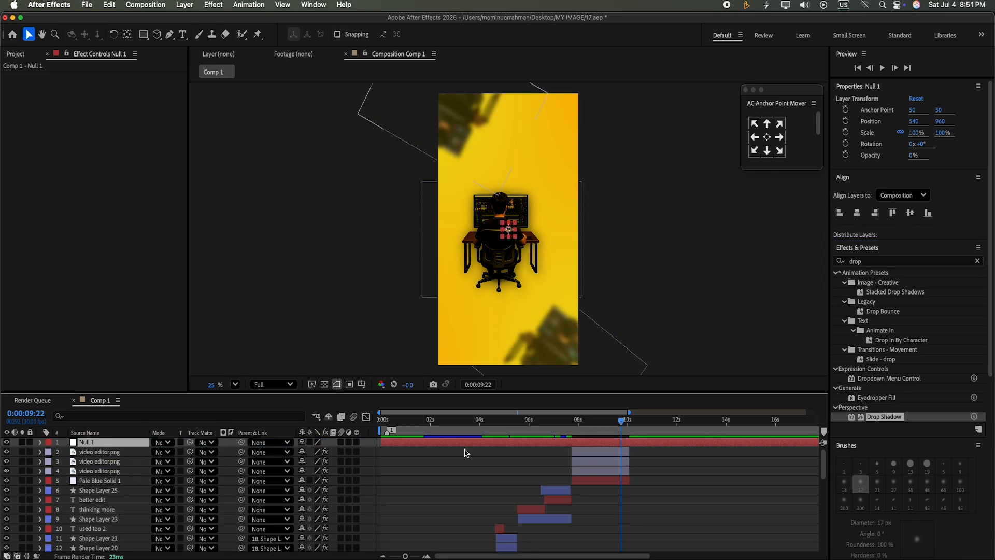
Step: Trim the null layer to the yellow section so it runs from 0:00:07:22 to 0:00:10:02
left_click_drag(621, 425, 629, 423)
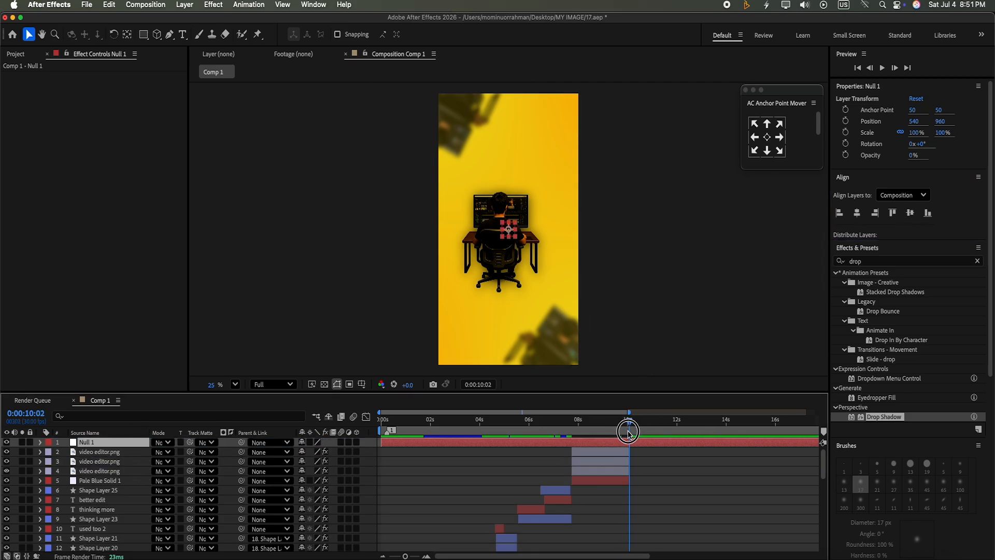
left_click(638, 448)
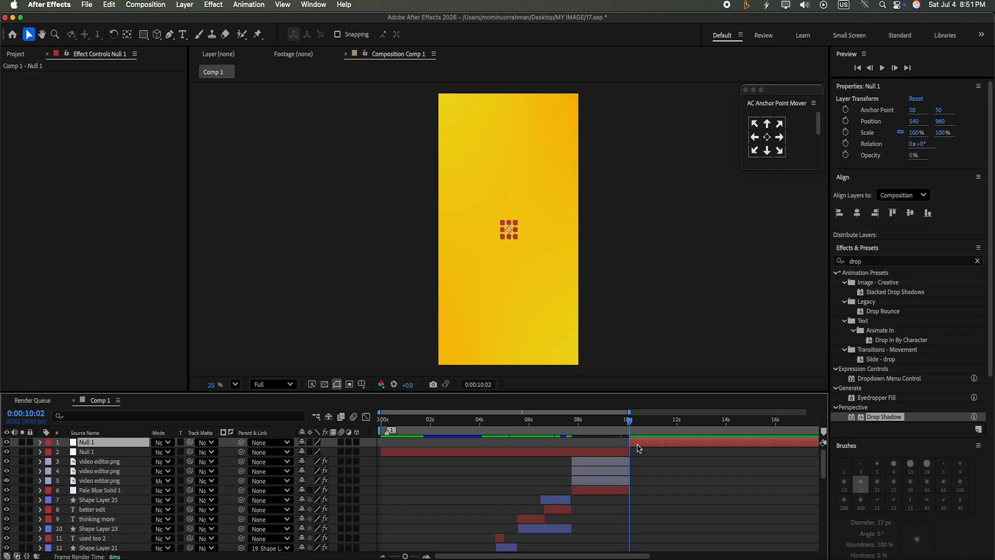
left_click_drag(629, 421, 576, 451)
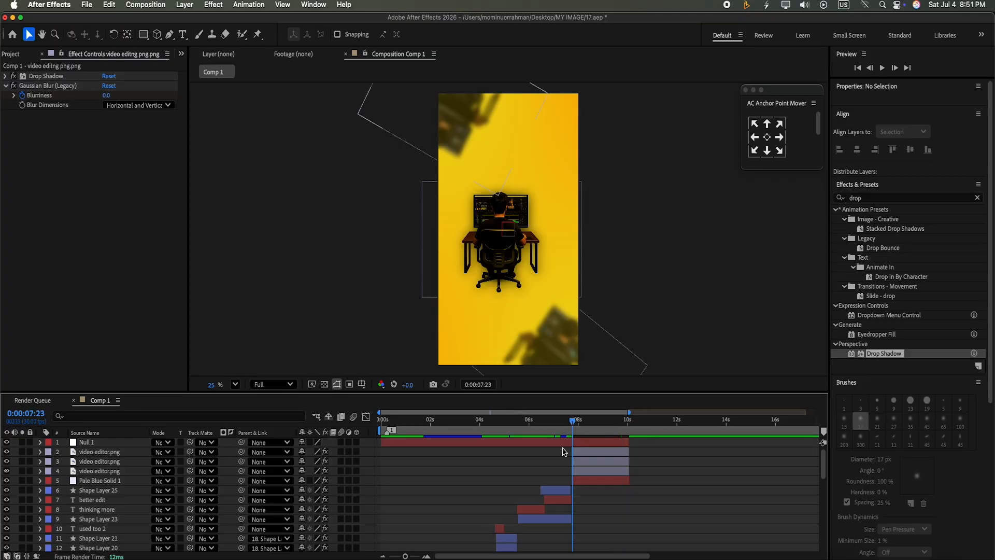
left_click(564, 446)
left_click(574, 422)
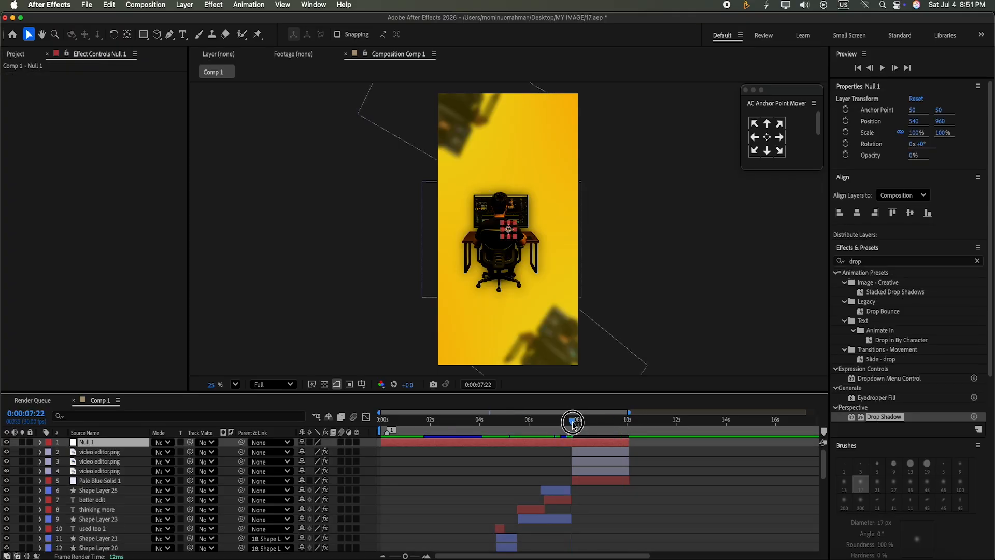
key("ctrl+shift+d")
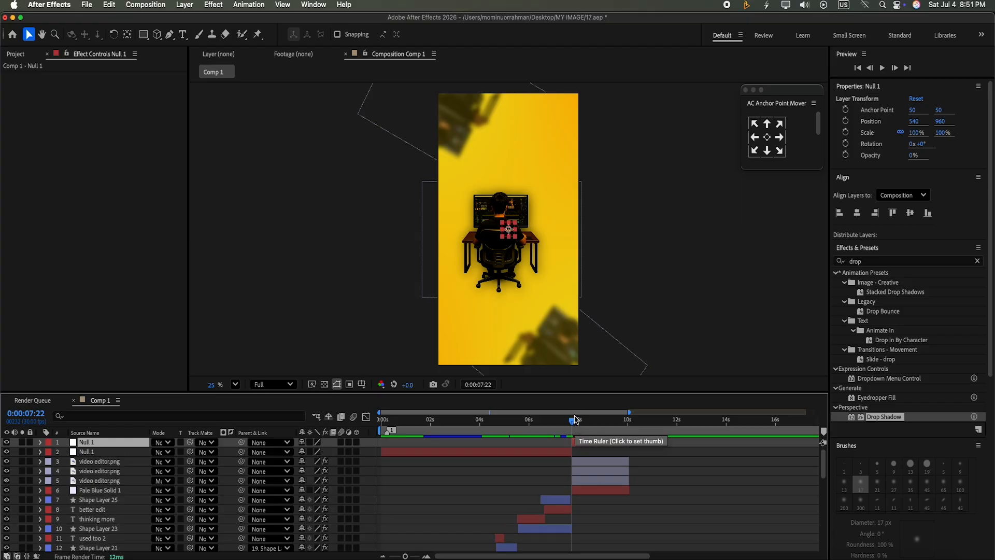
left_click(544, 453)
key("Delete")
Step: Parent the yellow Pale Blue Solid 1 background layer to Null 1
left_click(576, 423)
left_click(593, 474)
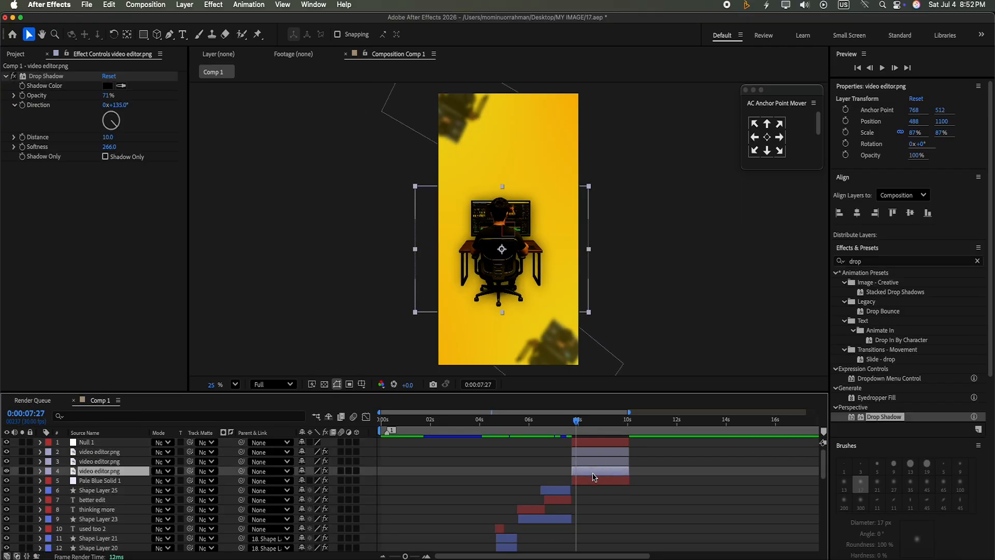
left_click(585, 452, "shift")
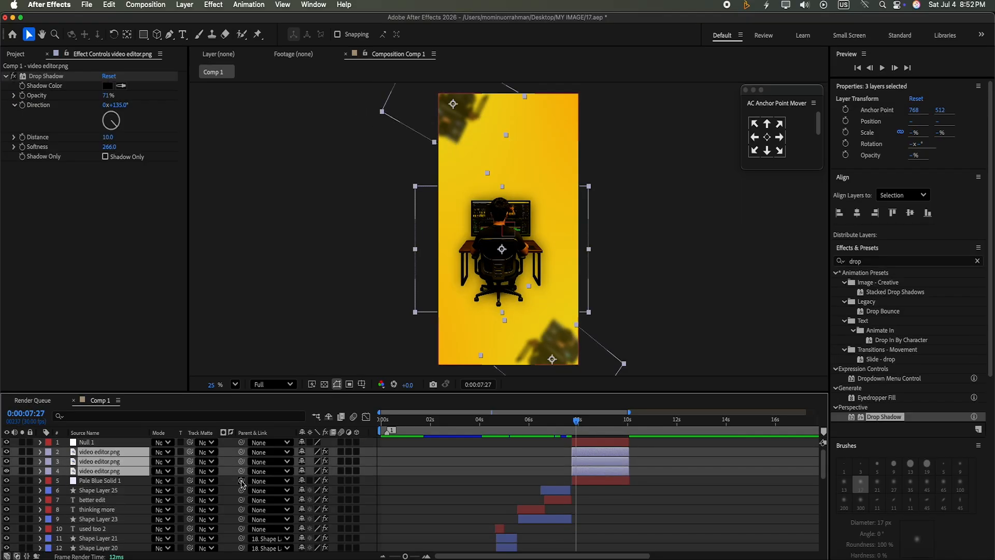
left_click_drag(241, 481, 137, 444)
left_click(386, 475)
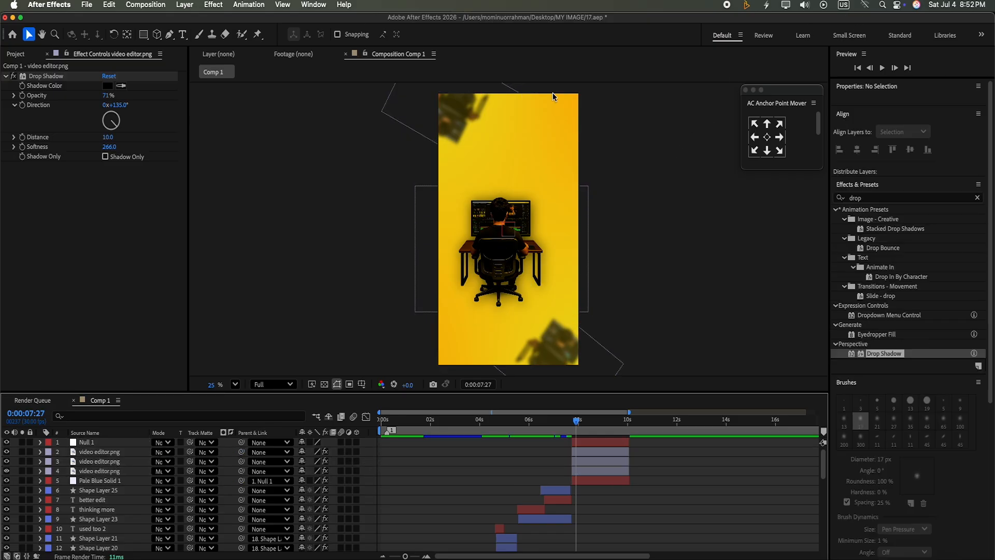
Step: Duplicate the "better edit" text layer and place the copy above all other layers
left_click_drag(576, 419, 547, 420)
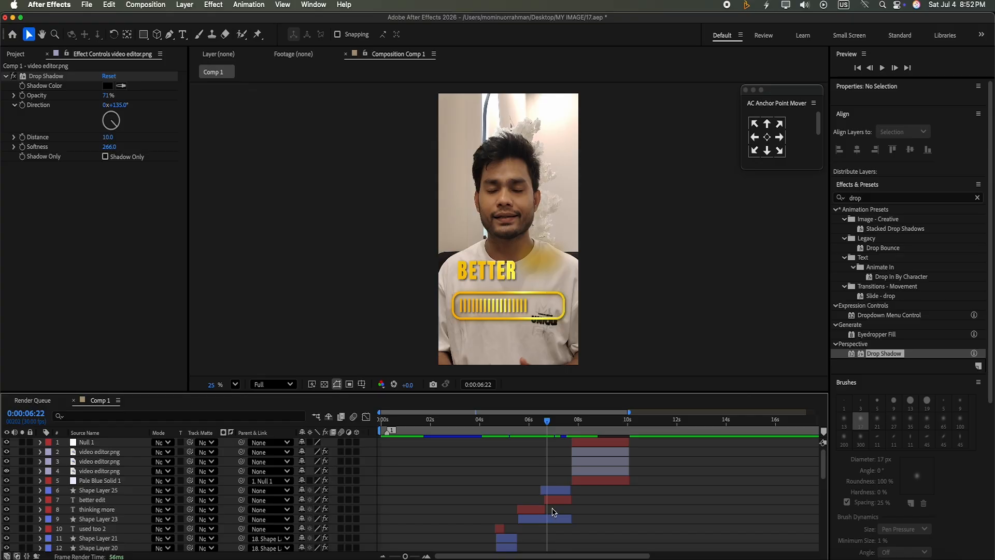
left_click(555, 502)
key("super+d")
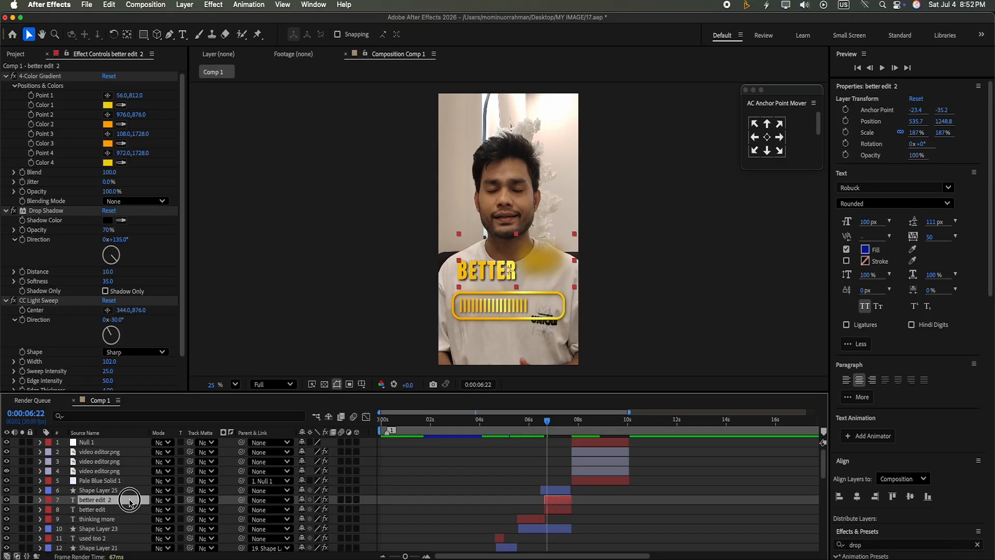
left_click_drag(127, 500, 152, 442)
Step: Shift the copied text layer to start with the yellow section and extend its end to about 0:00:09:00
left_click_drag(549, 442, 568, 427)
left_click(882, 68)
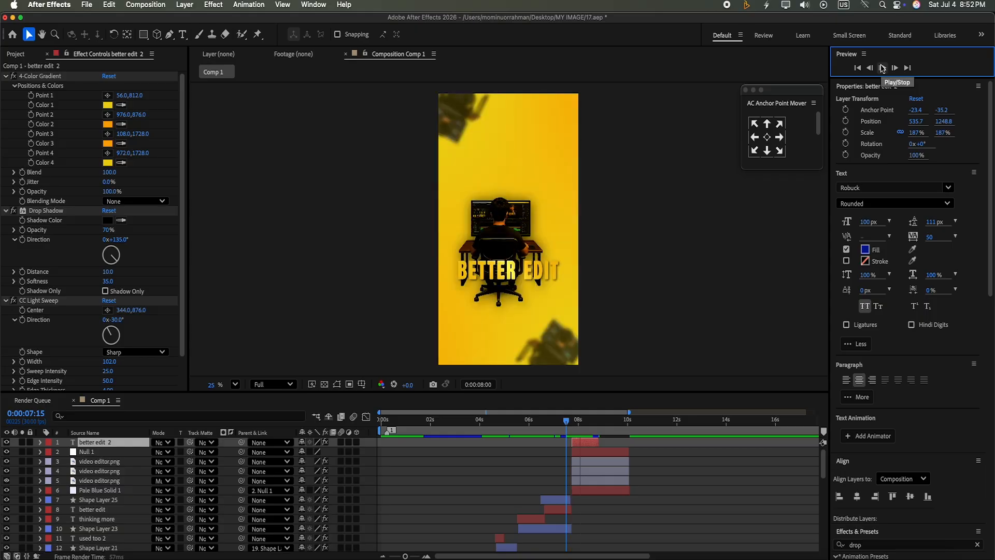
left_click_drag(599, 442, 605, 441)
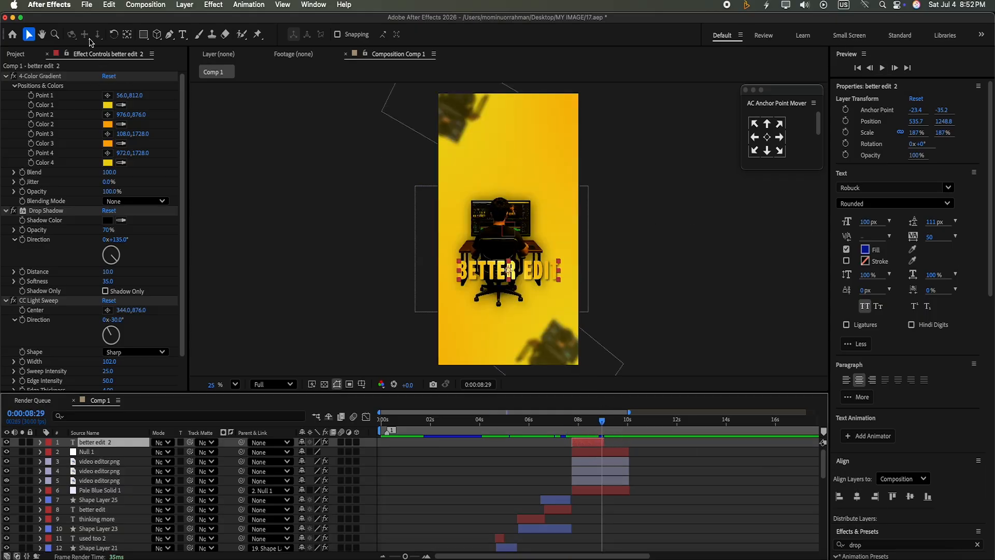
Step: Move the copied text above the editor image to about 532, 593 and change its four gradient colours to off-white tones such as E8E1D5
left_click_drag(508, 273, 508, 184)
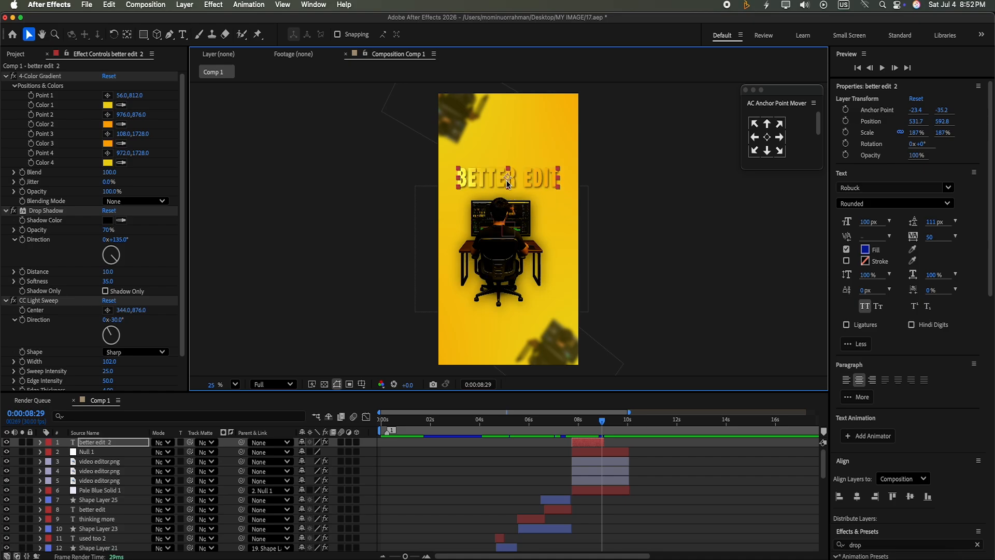
left_click(108, 105)
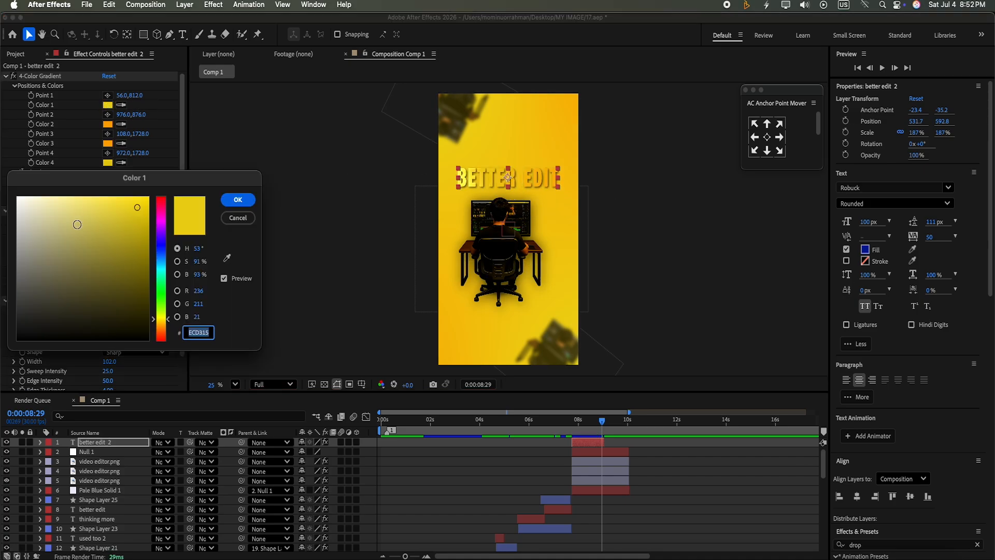
left_click(31, 195)
left_click(238, 198)
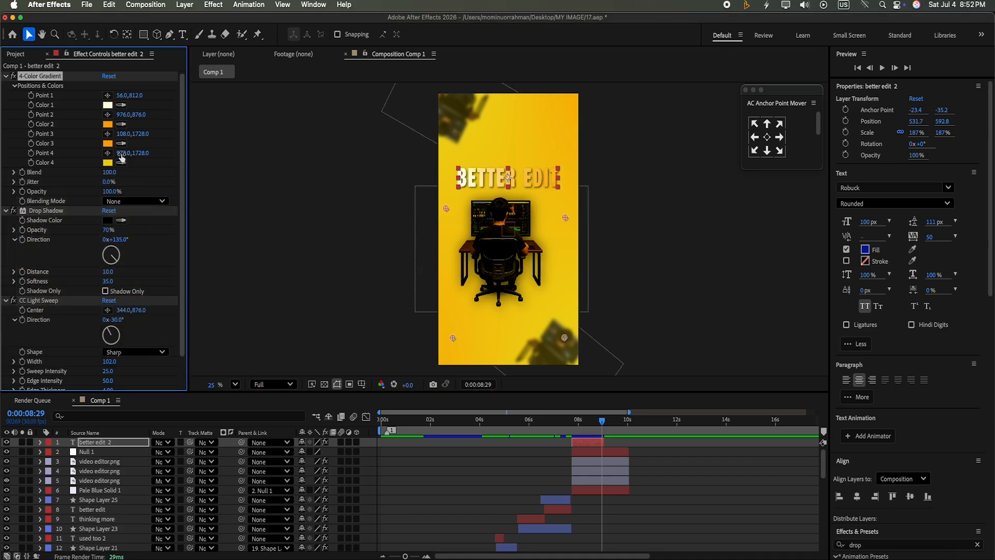
left_click(108, 126)
left_click(28, 206)
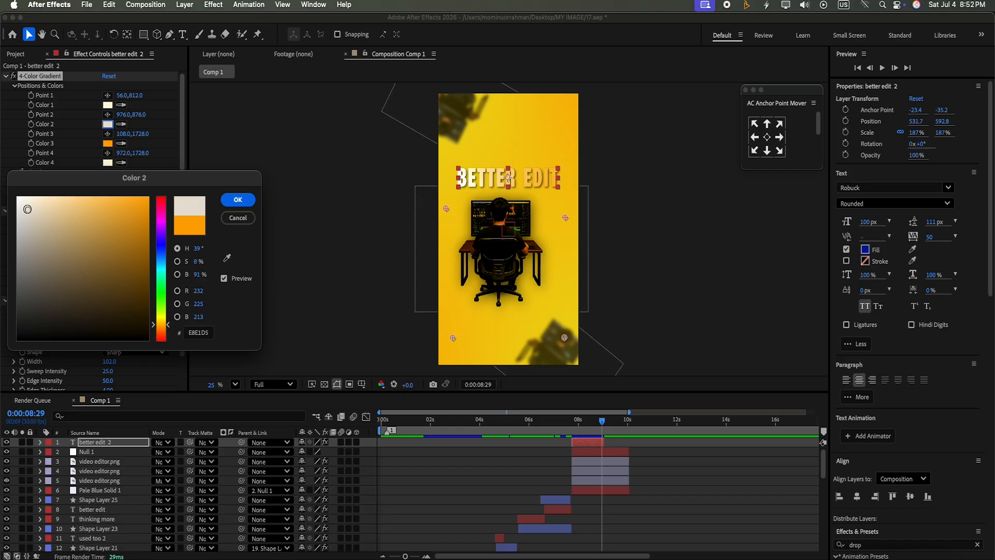
left_click(236, 199)
left_click(108, 124)
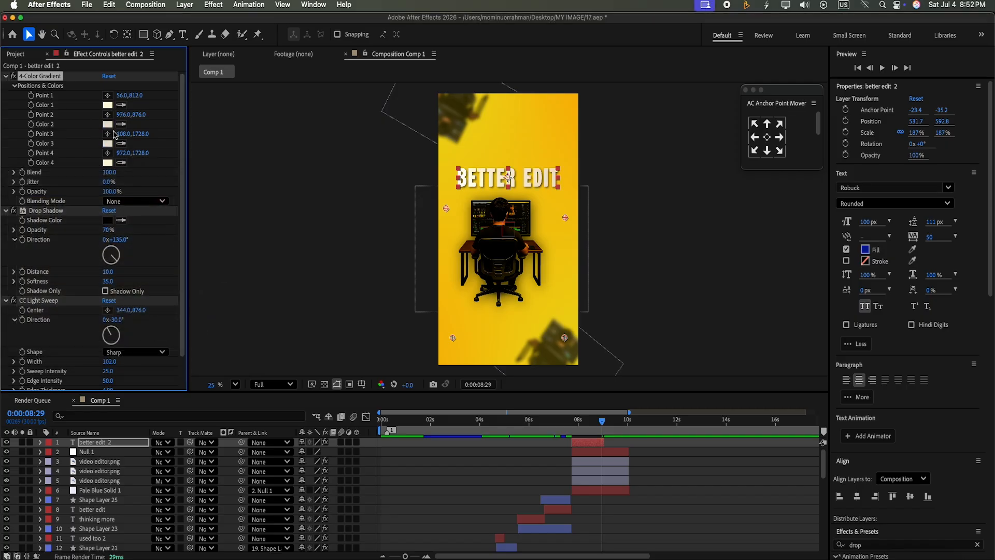
left_click(372, 461)
Step: Replace the copied layer's wording with "professional editopr"
left_click(586, 443)
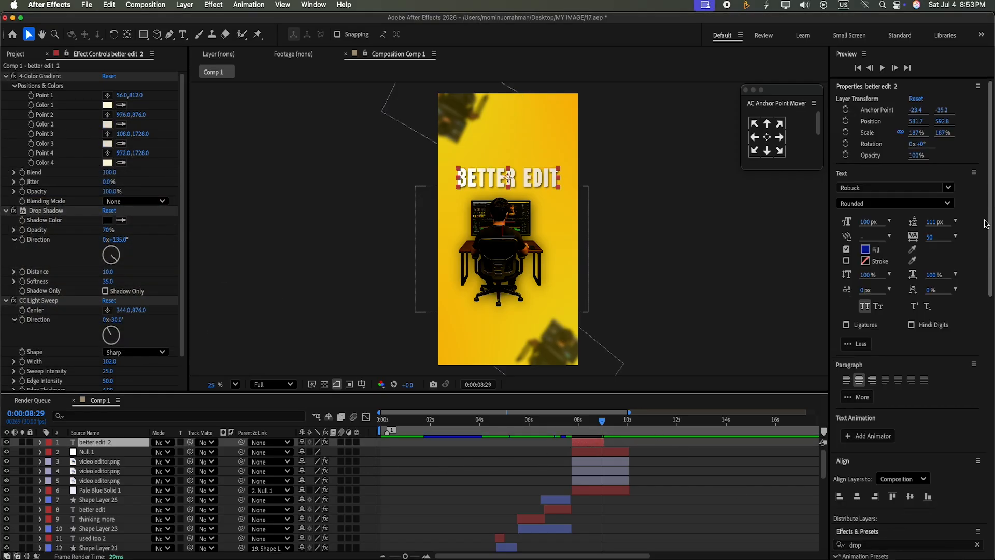
left_click(182, 35)
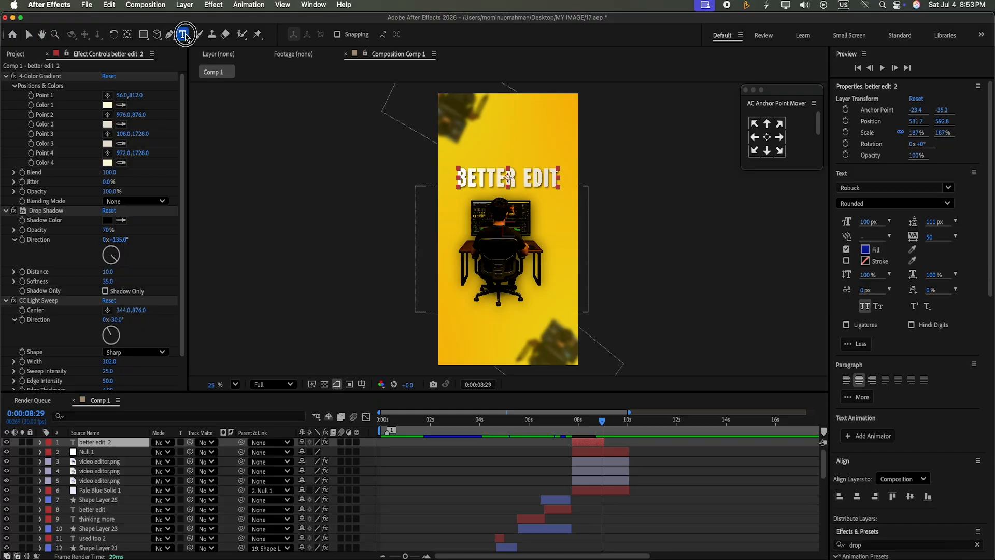
left_click(556, 177)
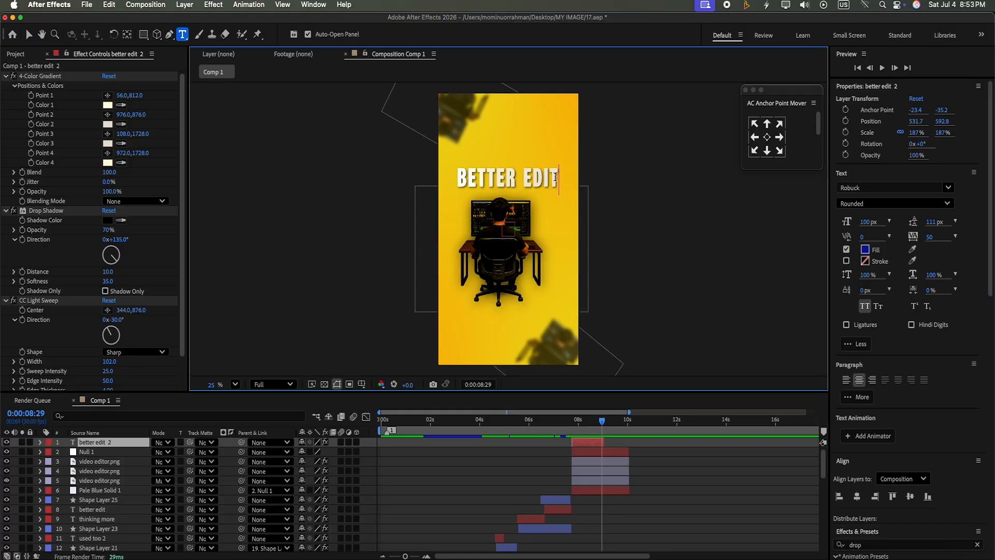
key("BackSpace")
key("BackSpace")
key("BackSpace")
key("BackSpace")
key("BackSpace")
key("BackSpace")
key("BackSpace")
key("BackSpace")
key("BackSpace")
key("BackSpace")
key("BackSpace")
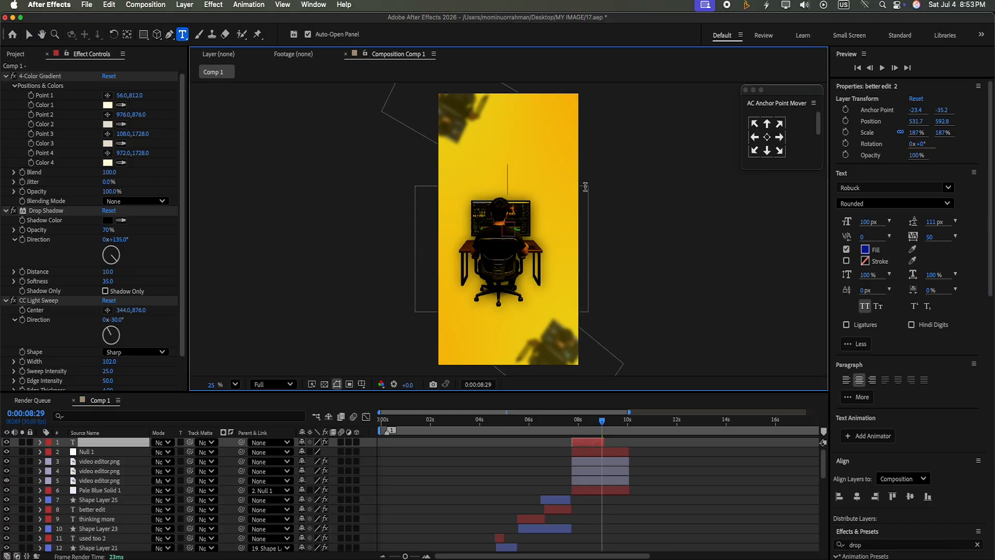
type("profess")
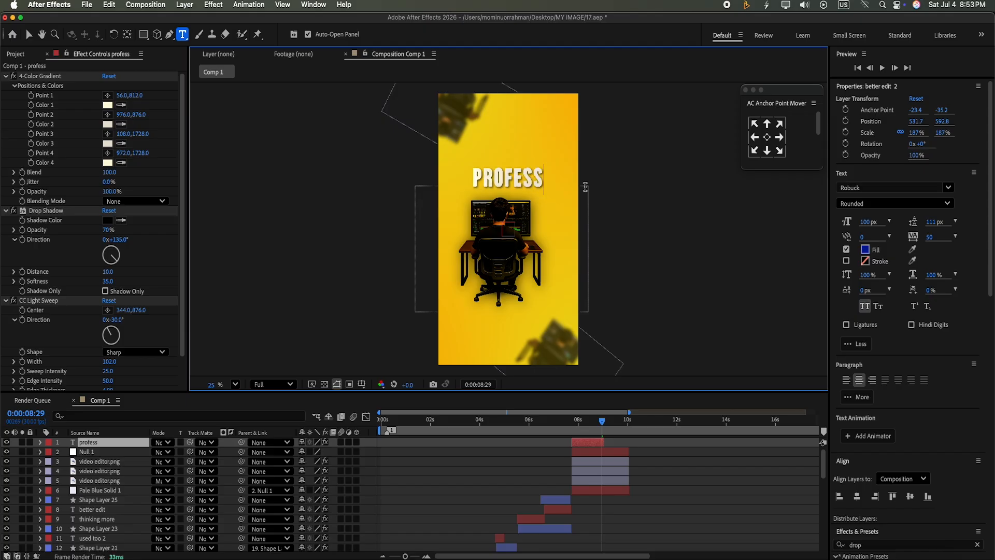
type("ional edit")
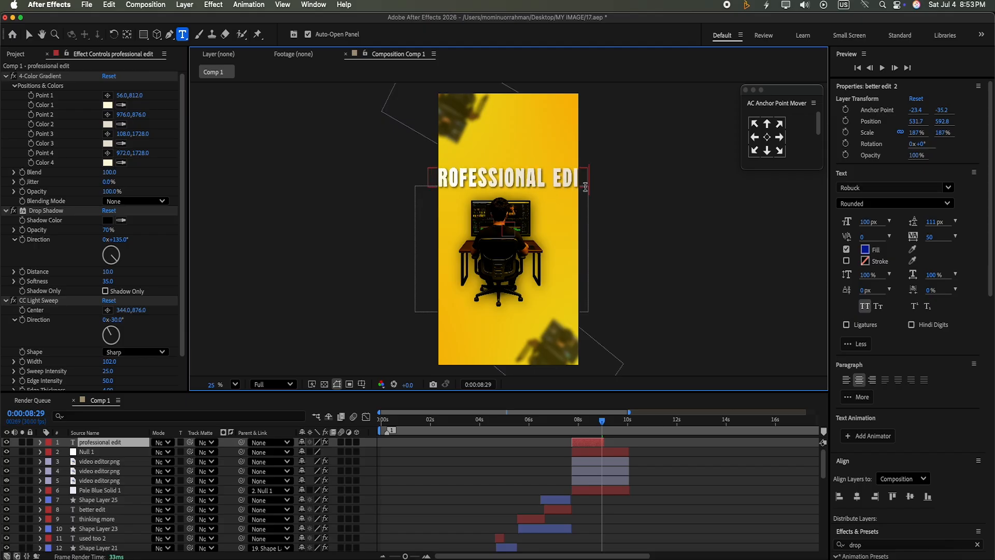
type("opr")
left_click(29, 34)
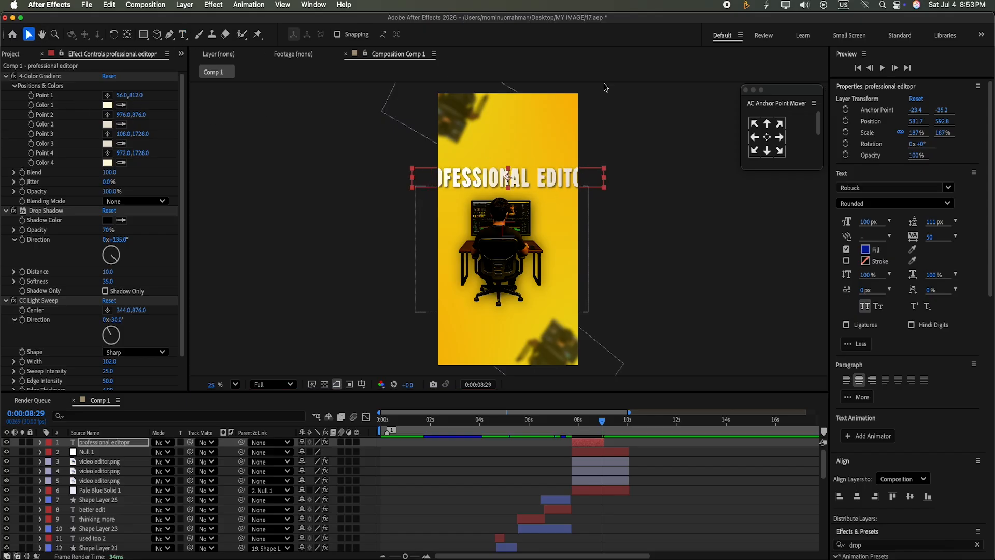
Step: Scale the new caption down to 101% and set its vertical position to 613.8, just above the editor image
mouse_move(946, 135)
left_mouse_down()
mouse_move(943, 162)
mouse_move(943, 138)
left_mouse_up()
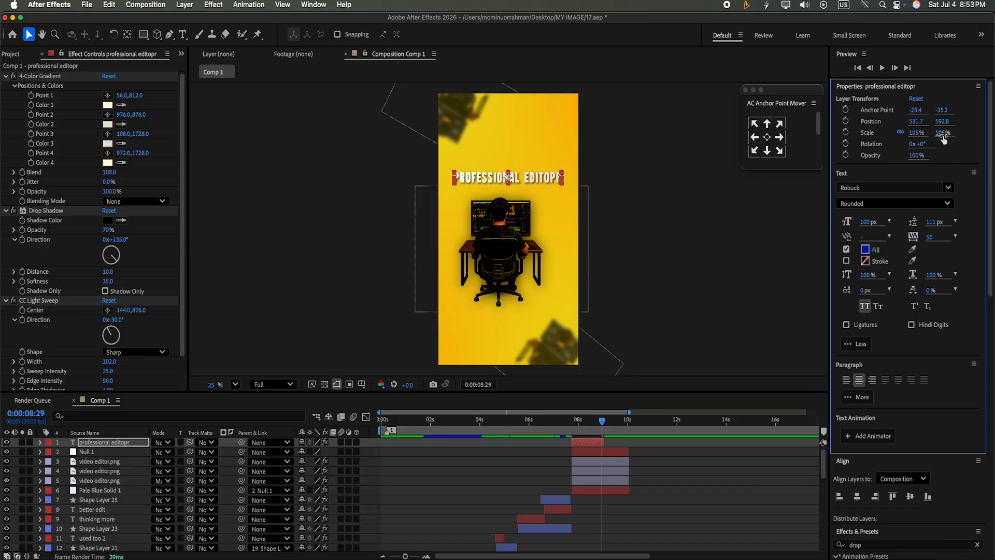
left_click(528, 177)
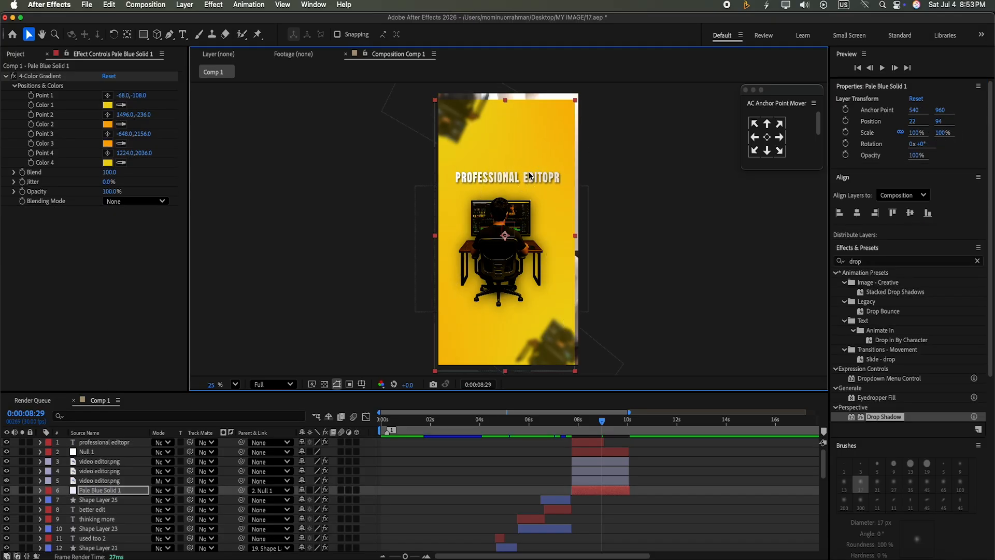
left_click_drag(528, 177, 531, 172)
left_click(587, 442)
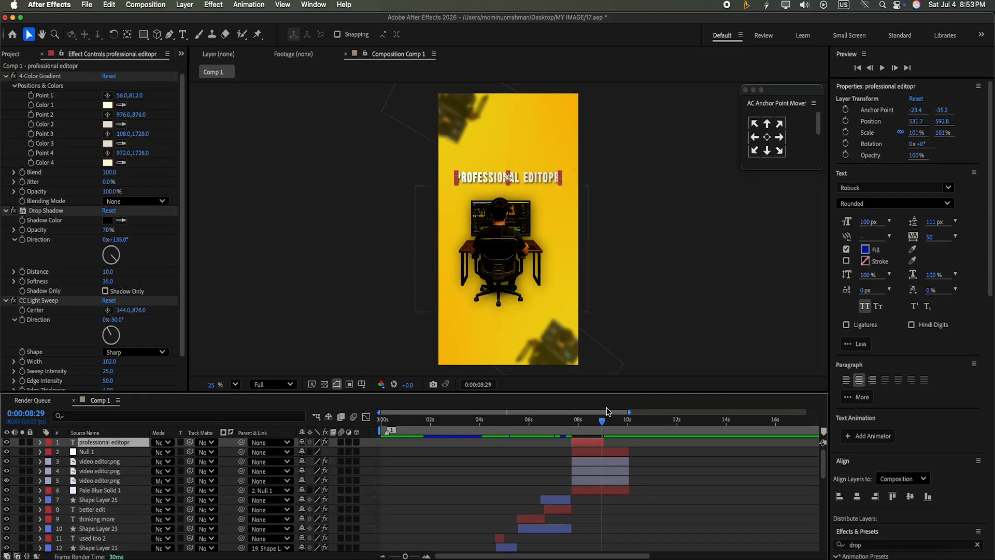
left_click_drag(942, 121, 939, 156)
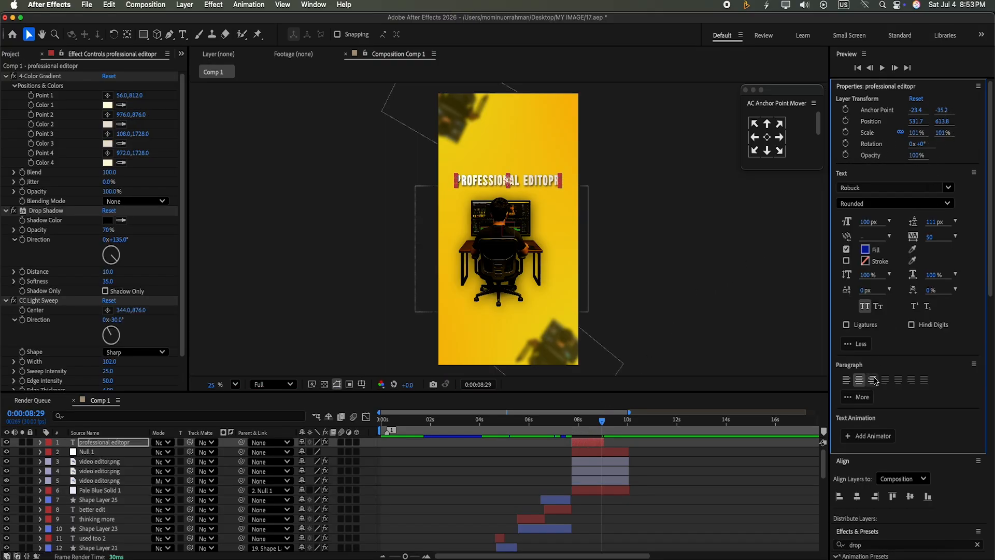
Step: Center the "professional editopr" title horizontally in the composition and move its layer directly below Null 1
left_click(856, 496)
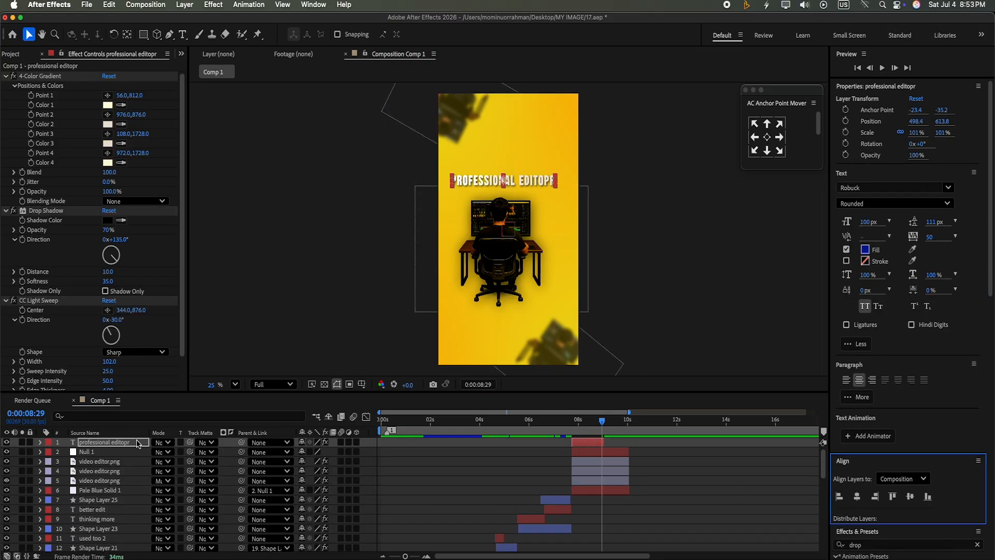
left_click_drag(138, 444, 244, 456)
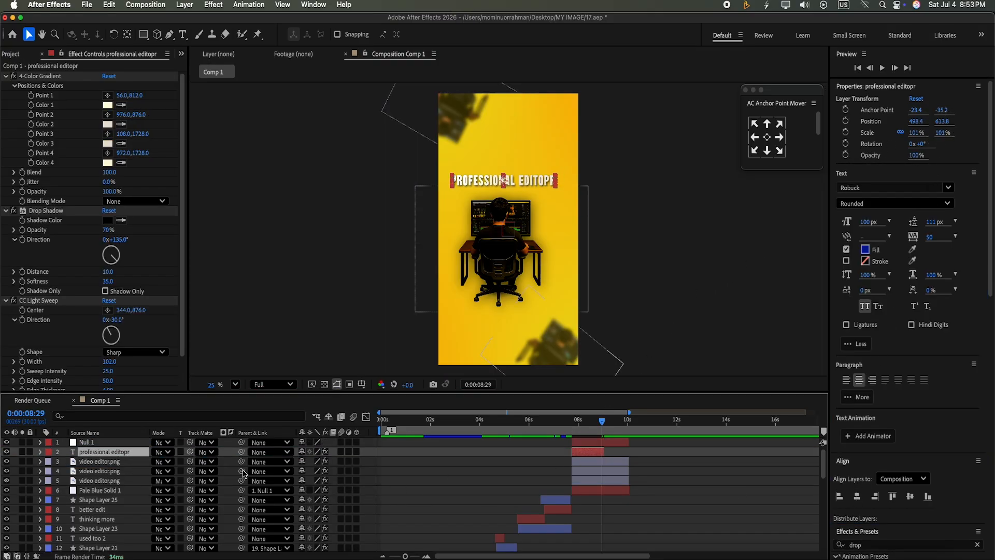
Step: Parent the "professional editopr" title and the three video editor.png layers to Null 1
left_click(586, 462)
left_click(583, 488, "shift")
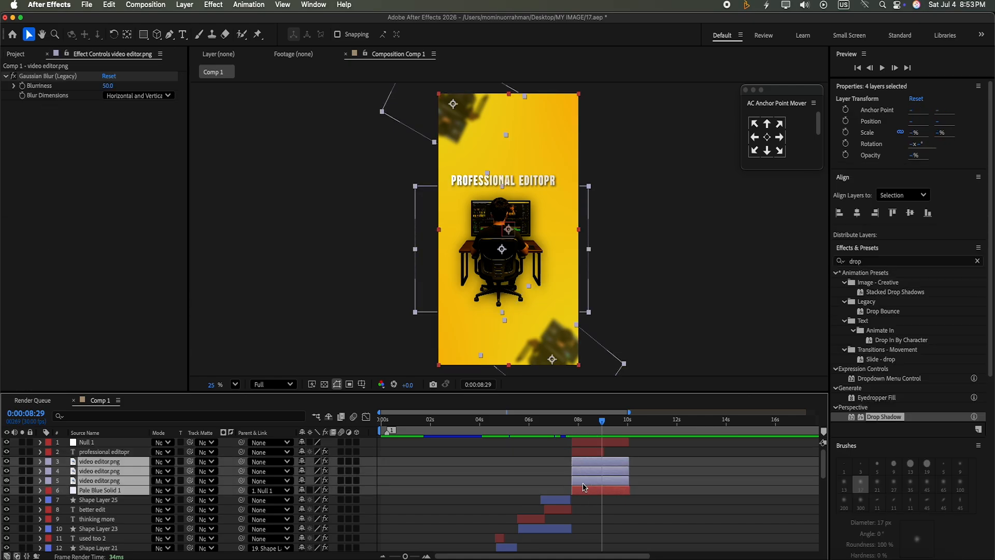
left_click(596, 480)
left_click(574, 453, "shift")
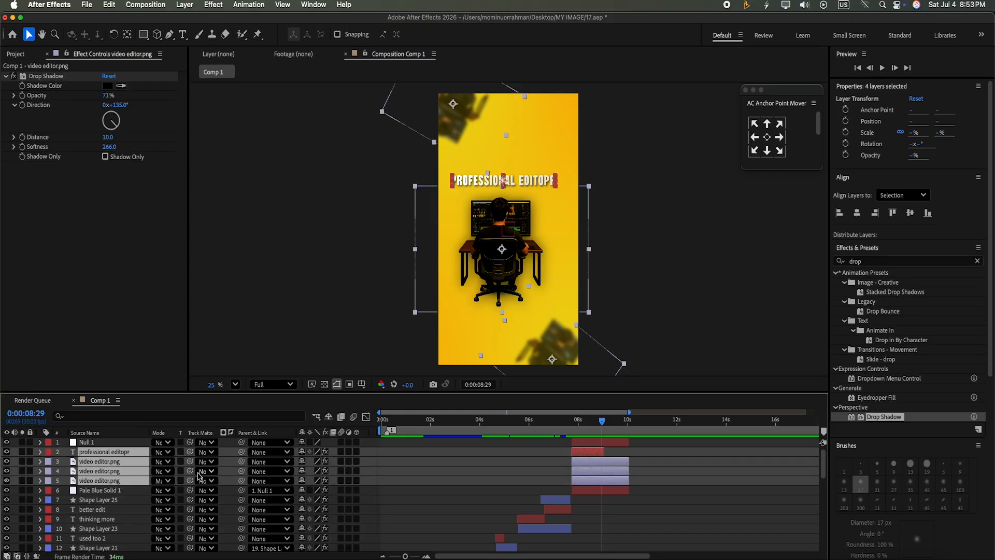
left_click_drag(190, 484, 93, 442)
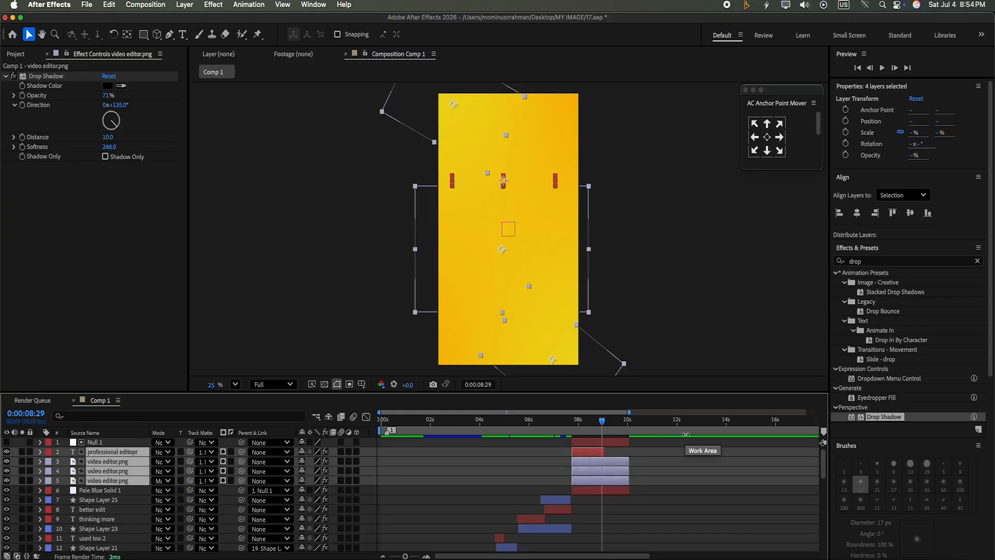
key("super+z")
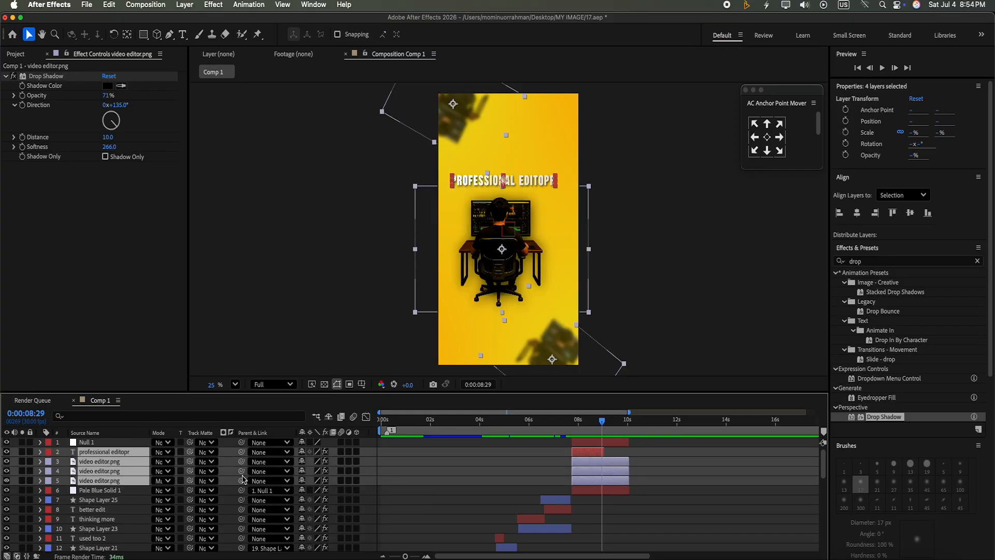
left_click_drag(242, 481, 134, 447)
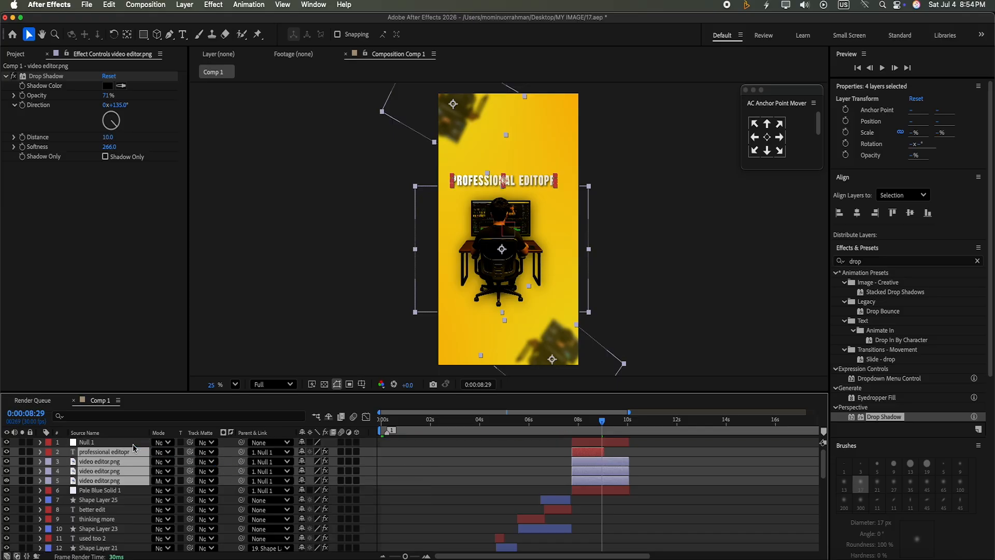
left_click(365, 472)
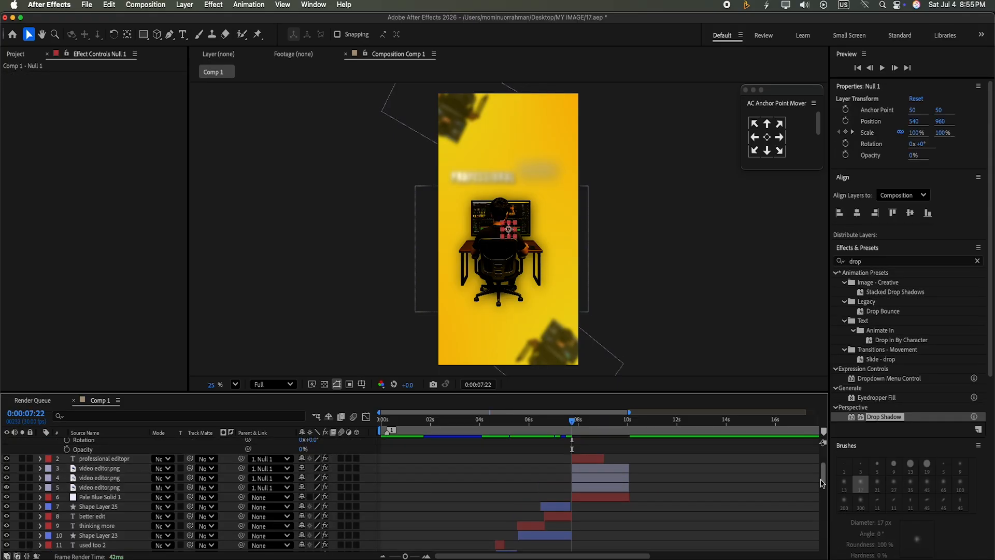
Step: Keyframe Null 1's scale at 161% at 0:00:07:22, shift its X position to 596, and preview the animation
left_click_drag(824, 475, 826, 412)
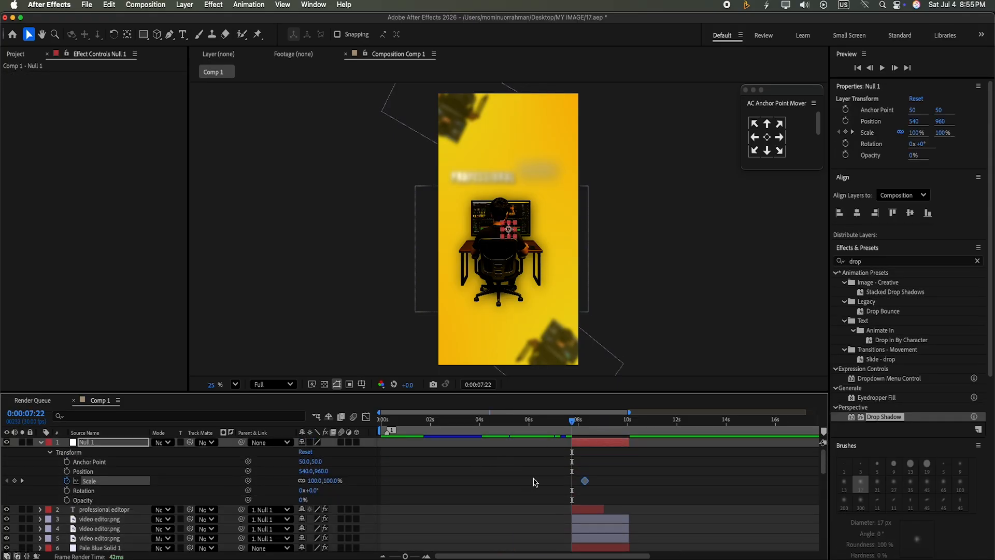
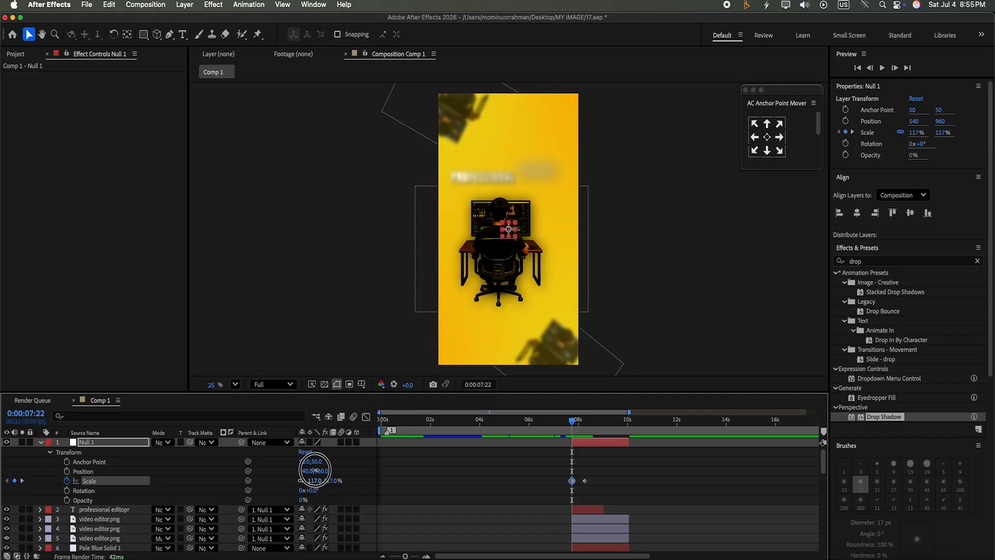
left_click_drag(317, 481, 623, 403)
mouse_move(306, 473)
left_mouse_down()
mouse_move(294, 439)
mouse_move(306, 473)
left_mouse_up()
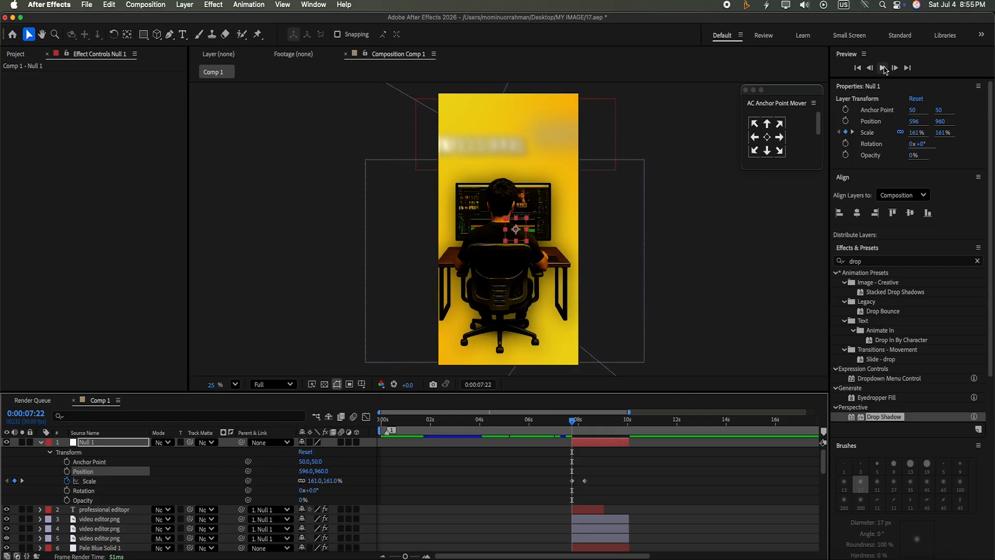
left_click(883, 68)
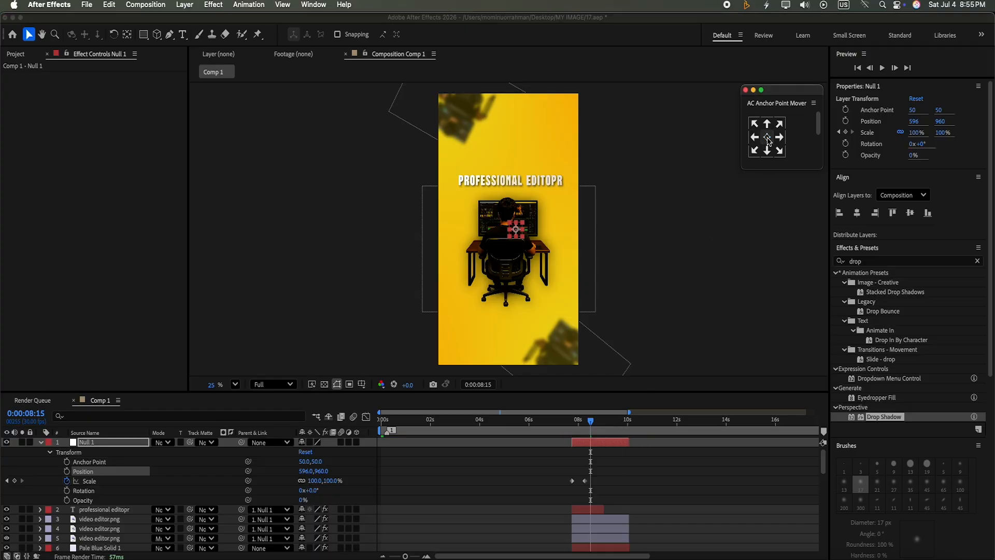
Step: Align Null 1, the central video editor.png image and the title horizontally to the composition, and preview from 0:00:07:22
left_click(859, 214)
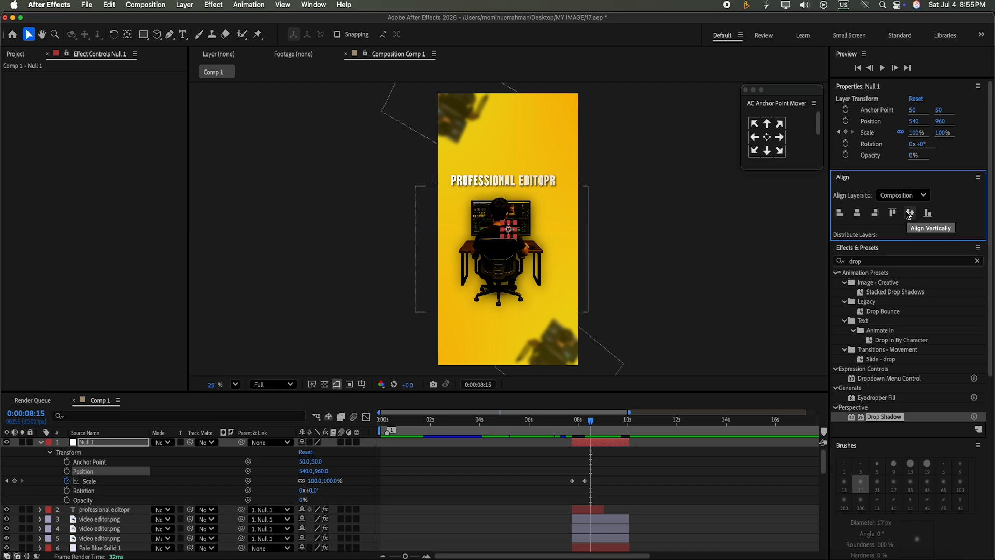
left_click(500, 272)
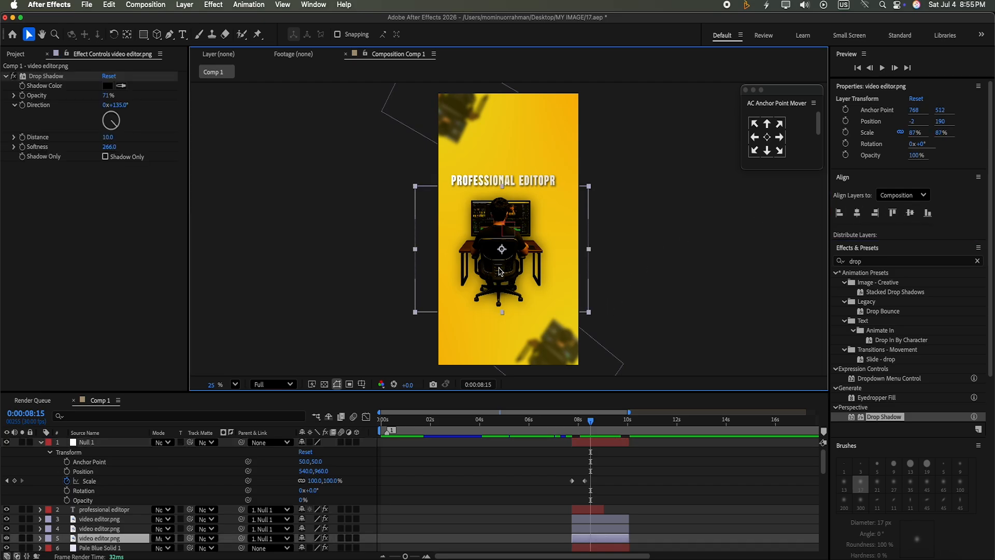
left_click(857, 212)
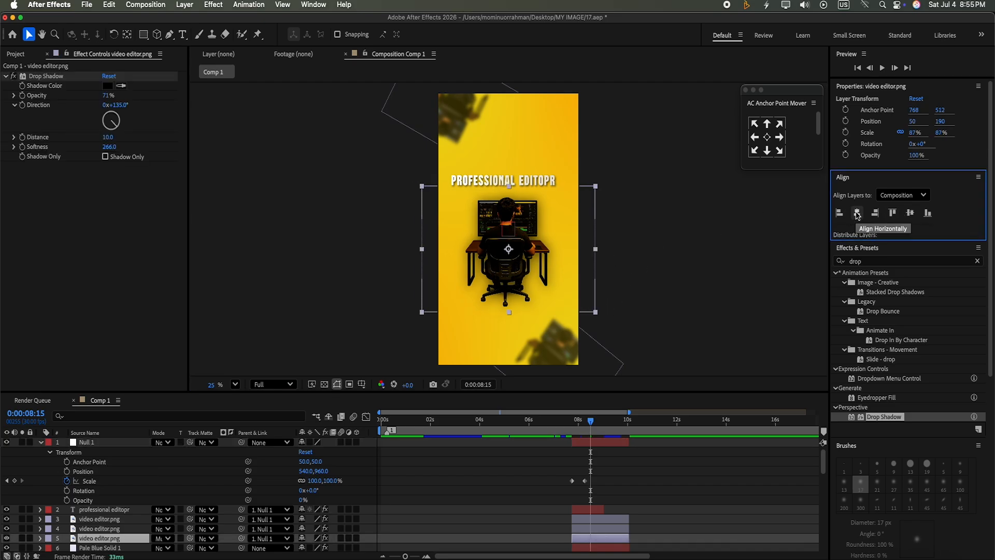
left_click(595, 509)
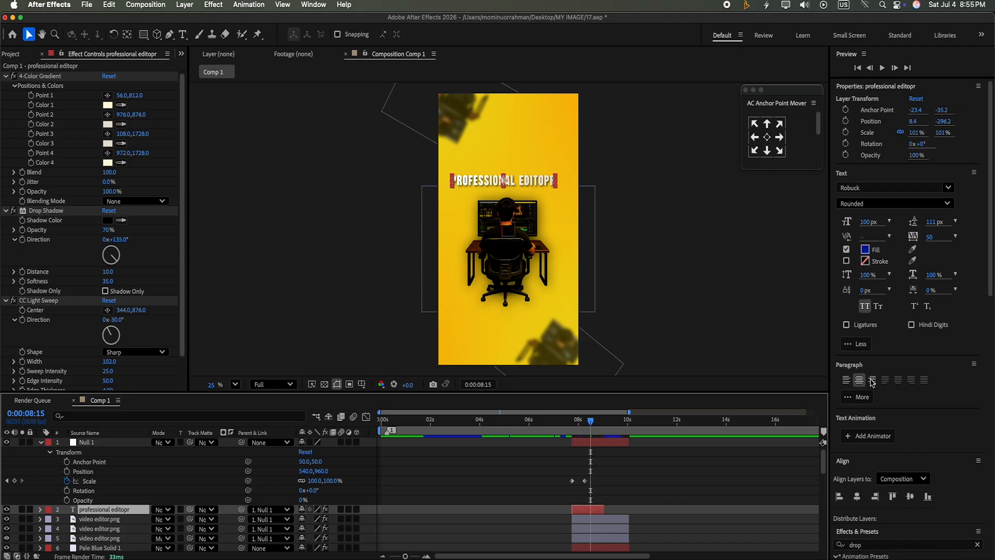
left_click(856, 497)
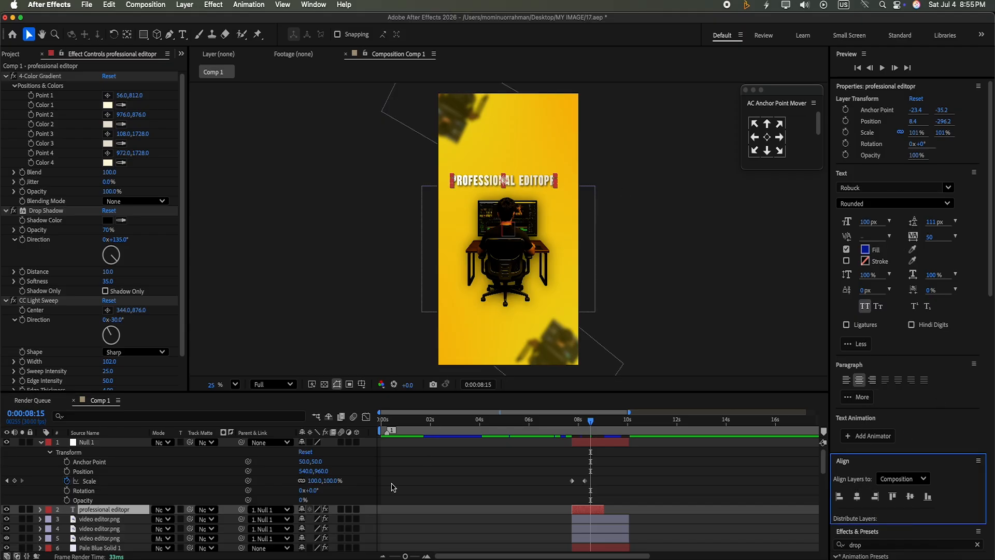
left_click_drag(590, 421, 572, 420)
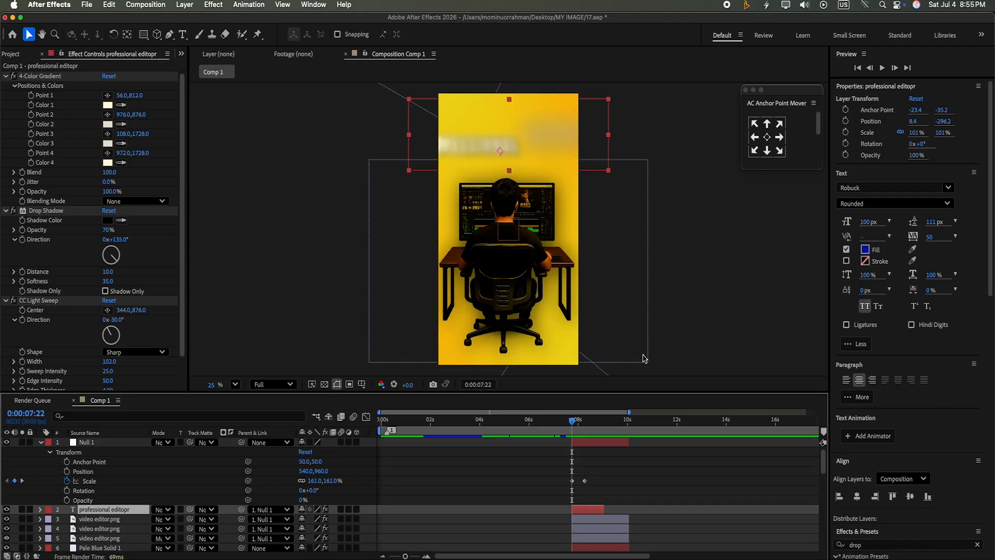
left_click(881, 72)
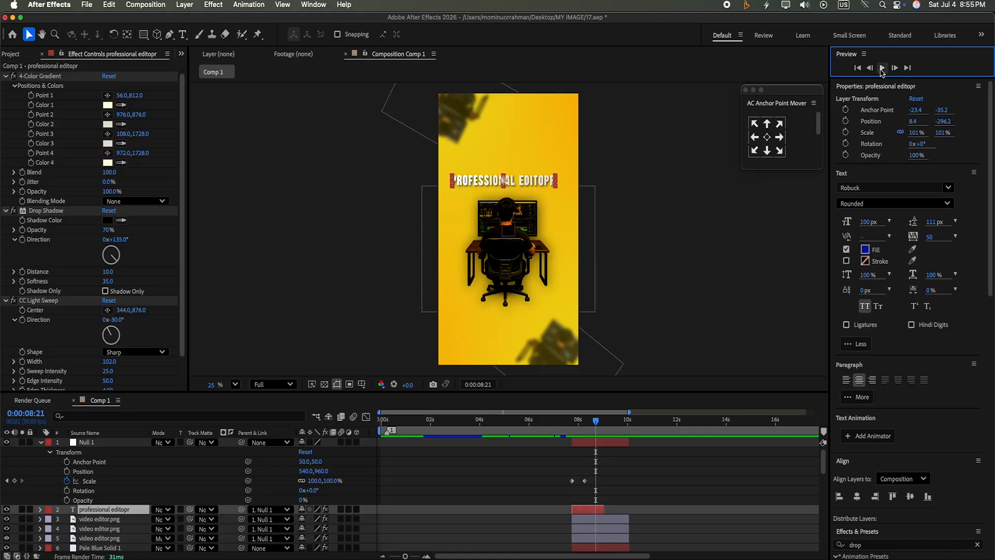
Step: Move Null 1's second scale keyframe to about 0:00:08:15 and set both scale keyframes' incoming and outgoing influence to 65%
left_click_drag(586, 481, 592, 482)
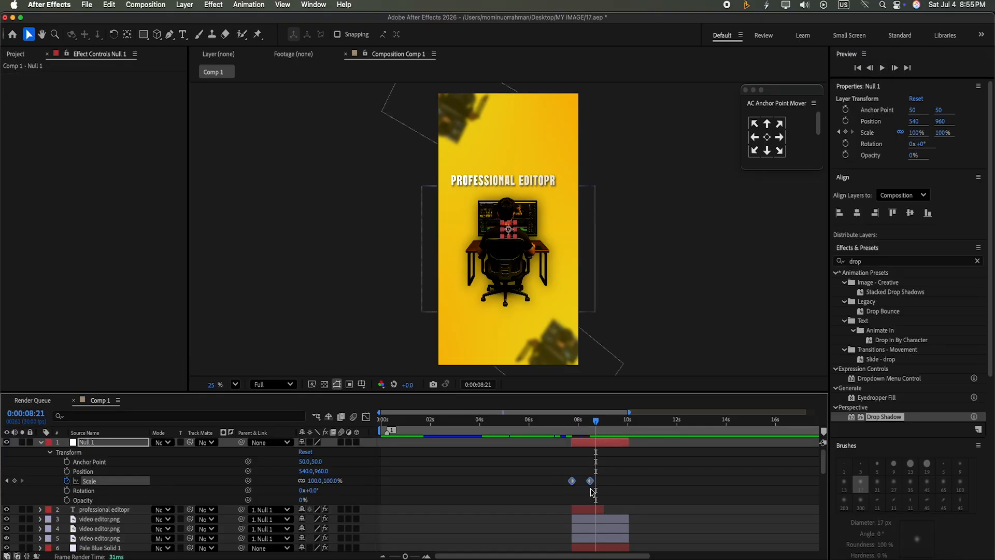
key("super+shift+k")
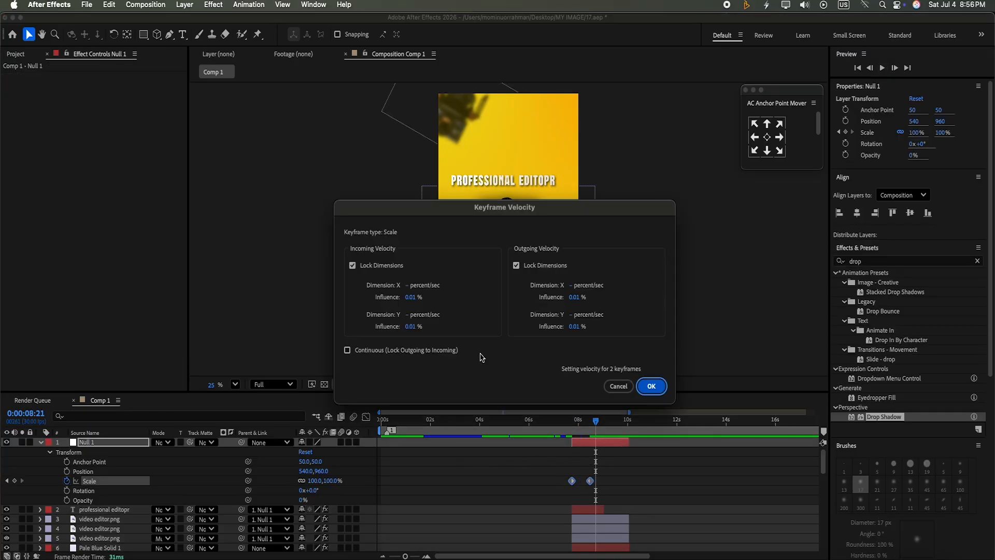
left_click(412, 299)
type("65")
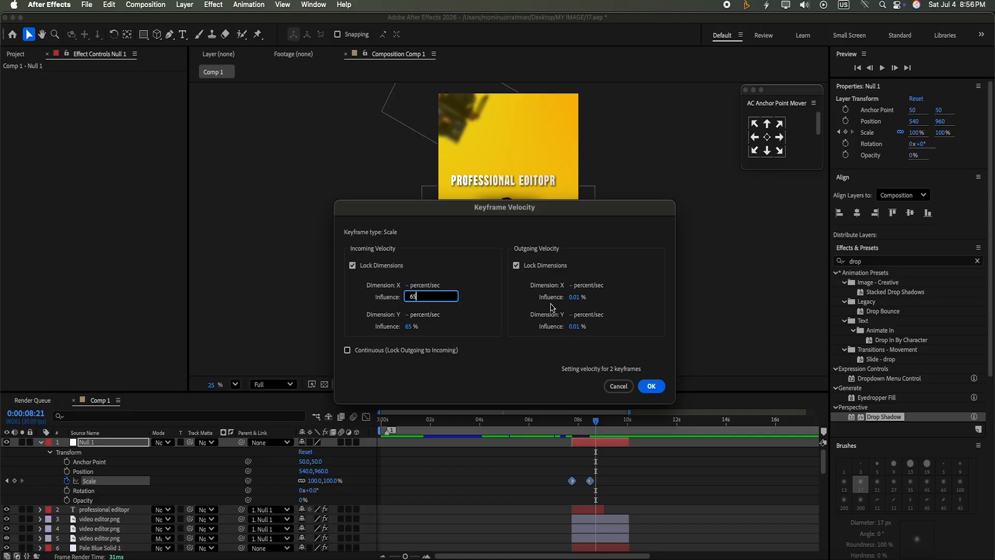
left_click(574, 297)
type("65")
left_click(651, 386)
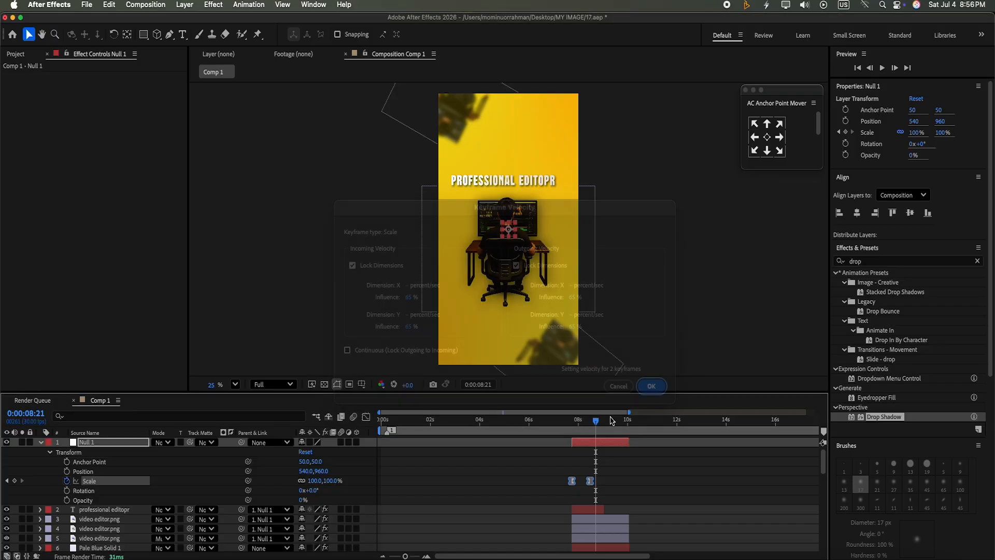
Step: Play back Null 1's eased zoom twice, starting just before its first scale keyframe
left_click_drag(596, 420, 562, 421)
left_click(882, 68)
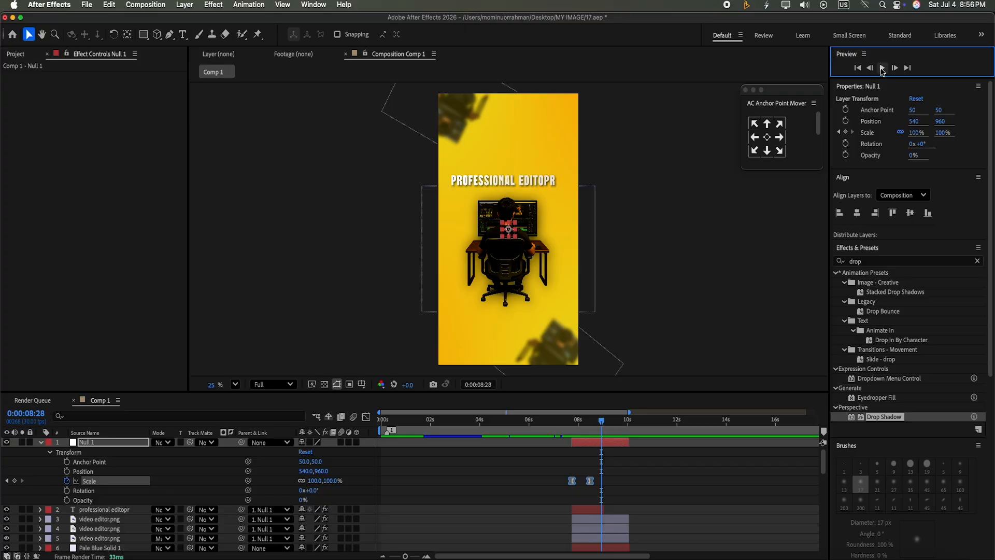
left_click_drag(601, 422, 571, 435)
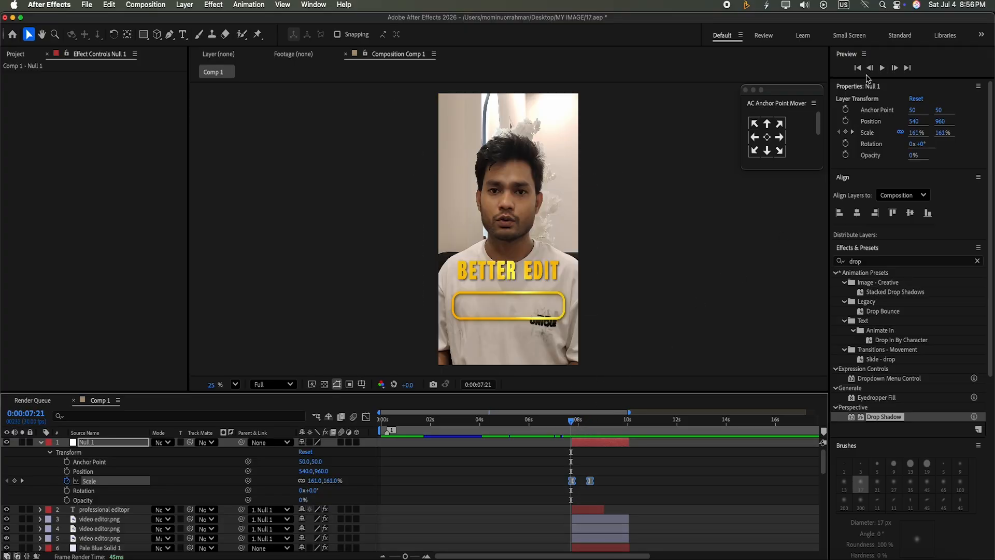
left_click(881, 69)
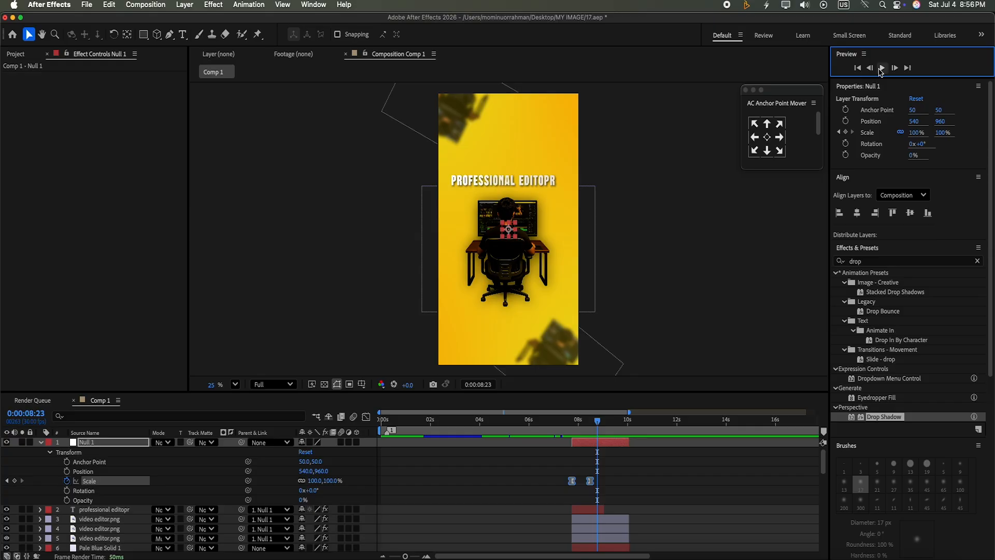
Step: Extend the end of the "professional editopr" title layer to match the image layers, at about 10 s
left_click(659, 487)
left_click_drag(597, 421, 599, 428)
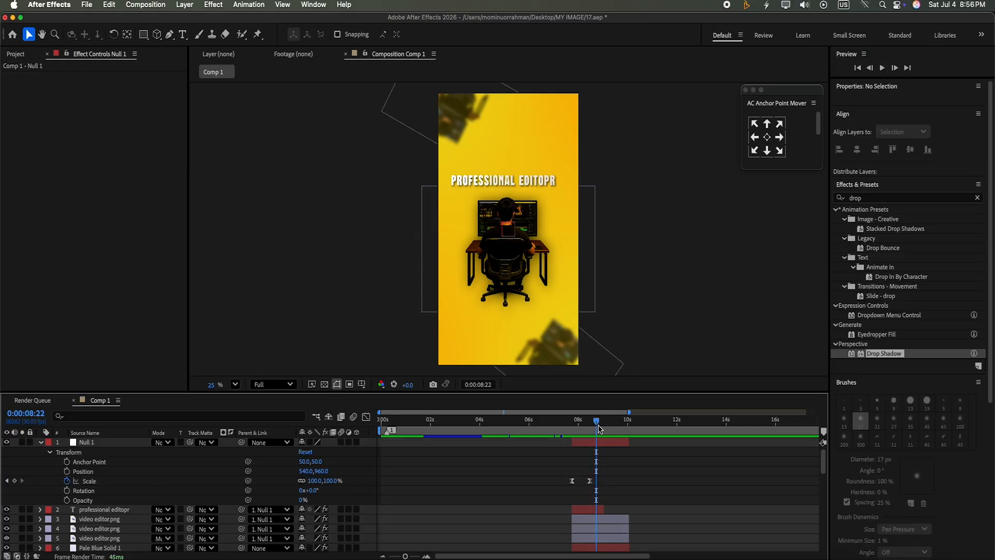
left_click(602, 505)
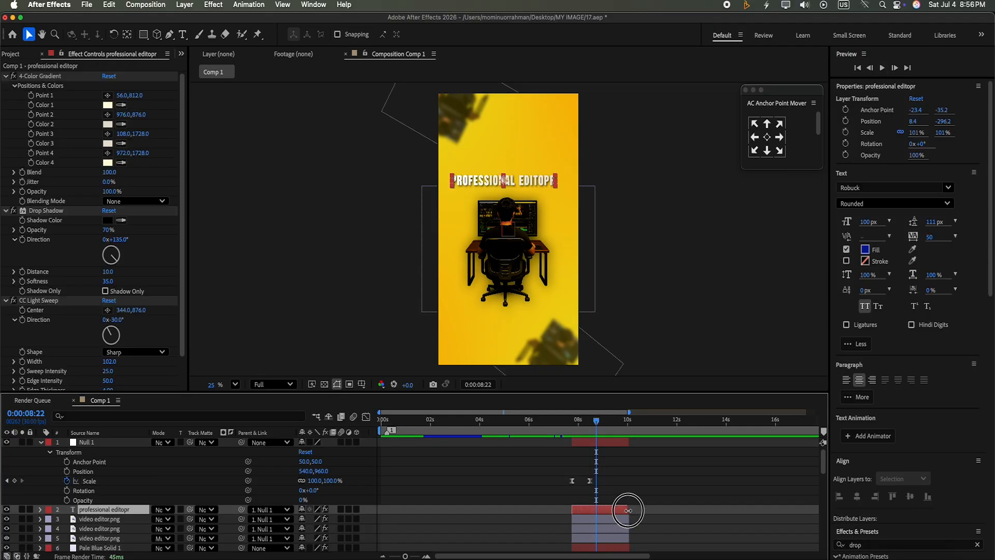
Step: Keyframe Null 1's position at 0:00:08:20, and slide it left to X -376 at 0:00:09:09
left_click_drag(594, 423, 593, 423)
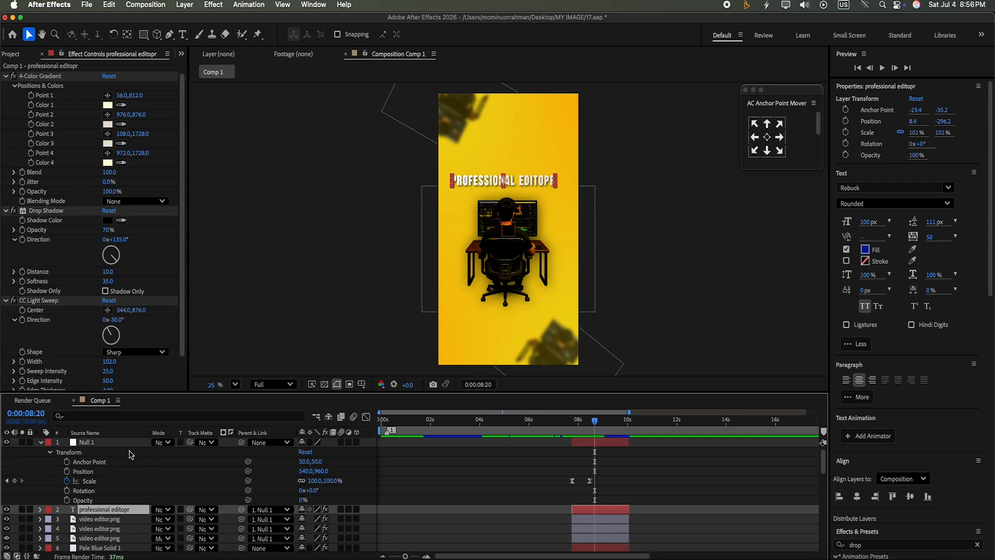
left_click(67, 471)
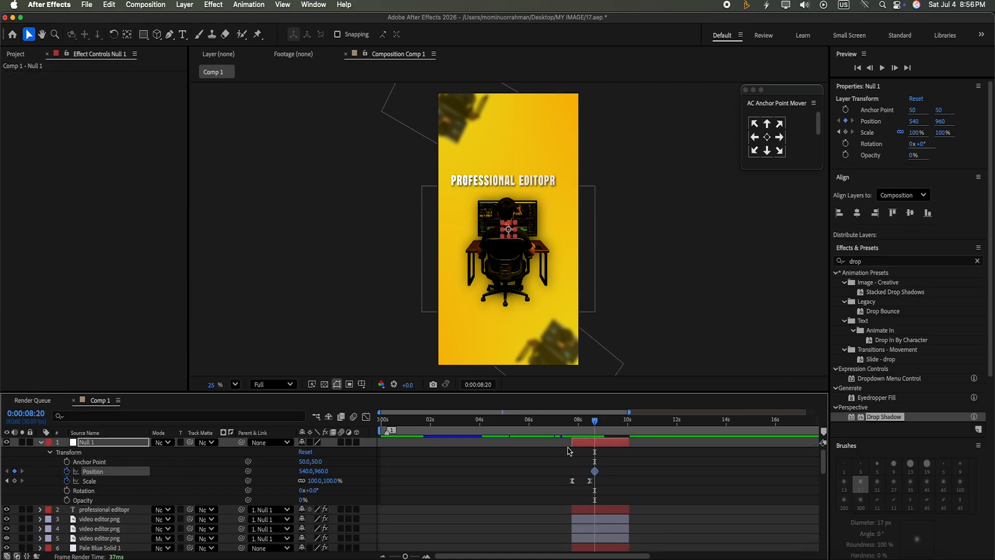
left_click_drag(596, 421, 613, 431)
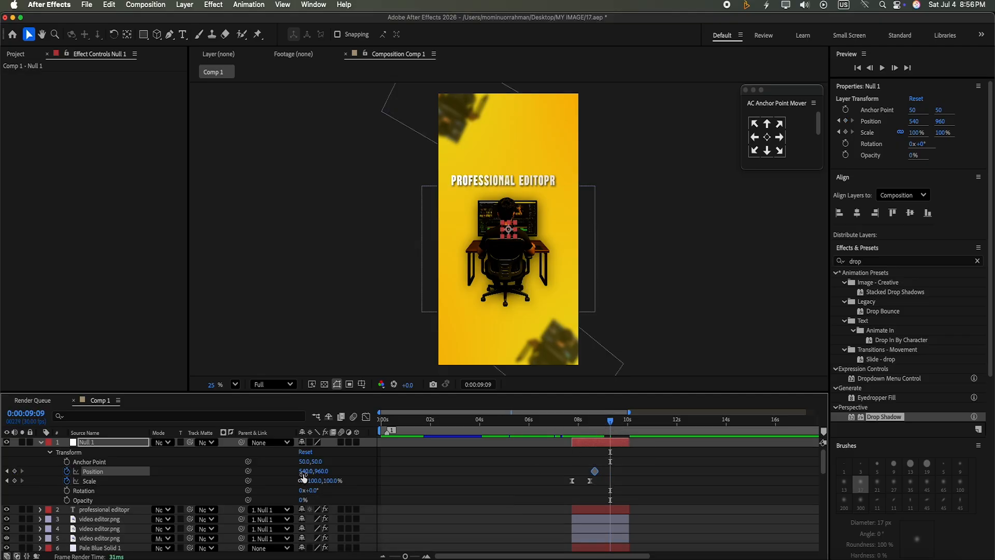
left_click_drag(304, 471, 283, 475)
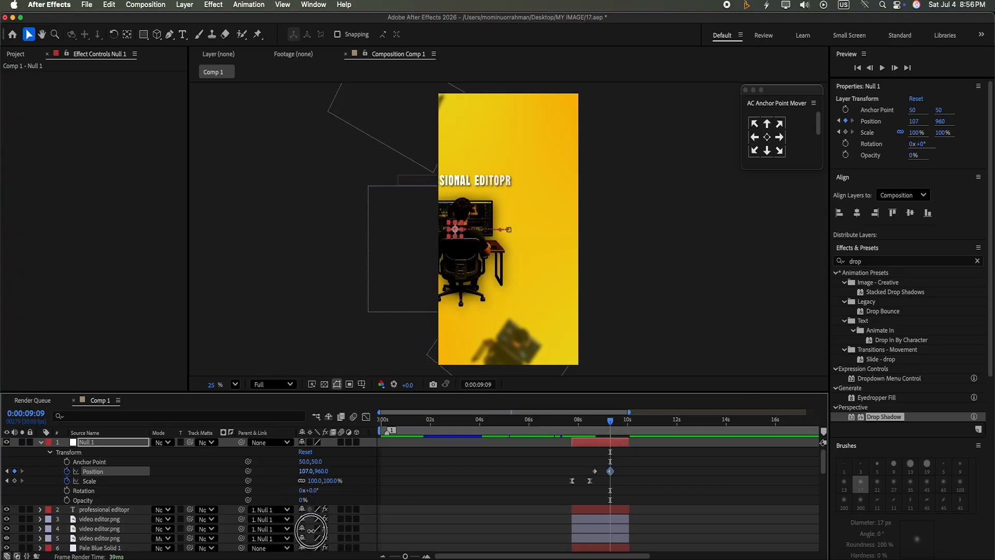
left_click_drag(311, 530, 310, 558)
left_click_drag(306, 474, 313, 521)
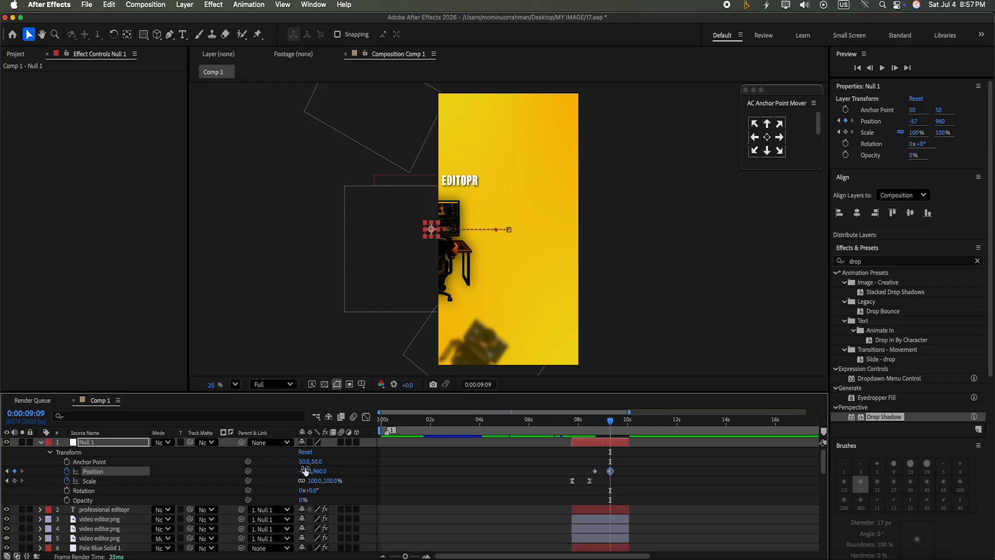
left_click_drag(306, 471, 305, 511)
left_click_drag(307, 474, 316, 528)
left_click_drag(311, 471, 313, 513)
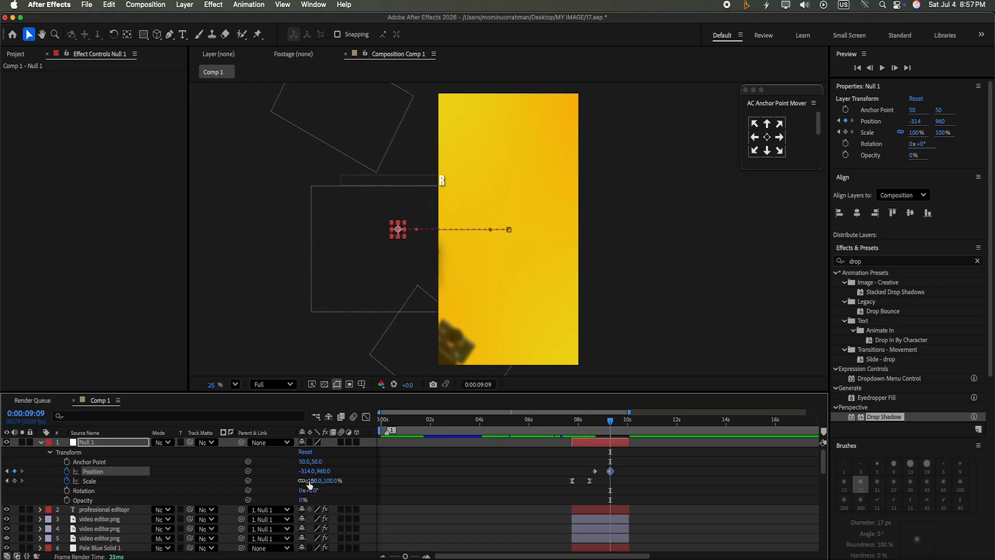
left_click_drag(309, 471, 311, 504)
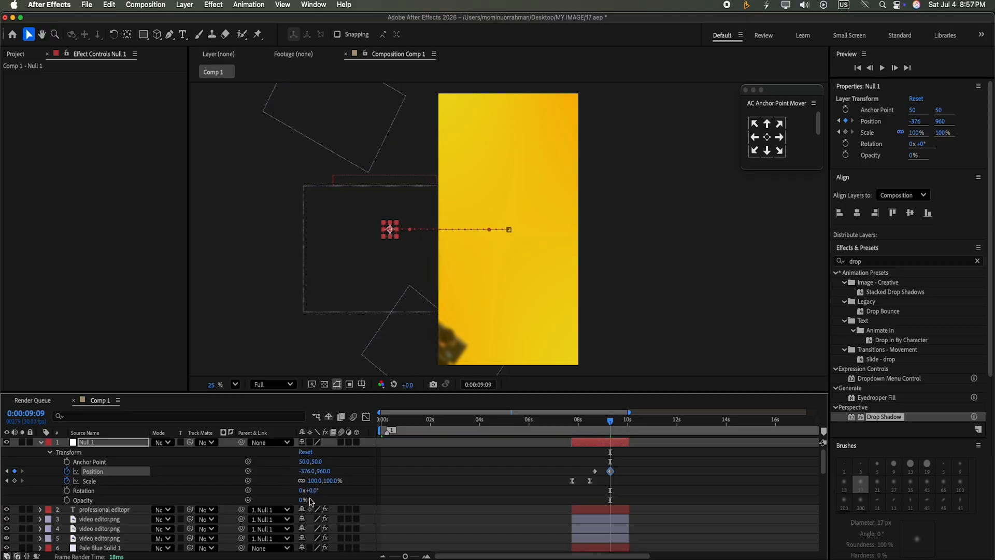
Step: Preview Null 1's slide-out from 0:00:07:20, and set its X position to -120 at 0:00:09:09
left_click_drag(611, 421, 570, 450)
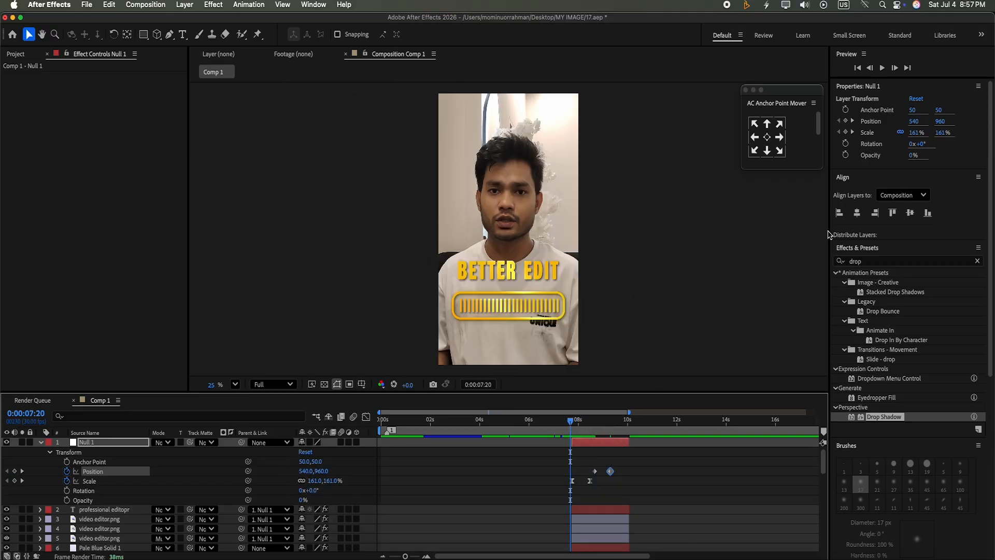
left_click(883, 68)
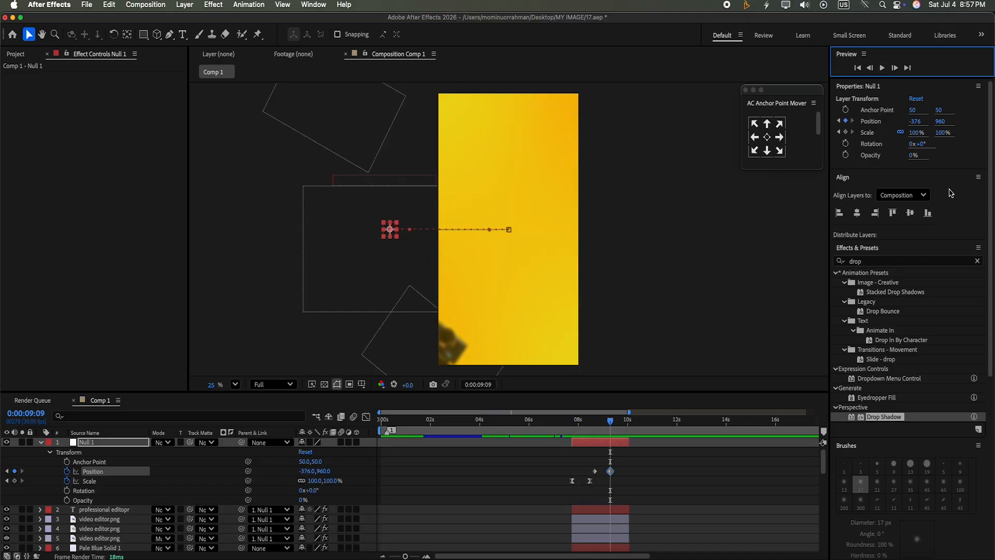
left_click(724, 490)
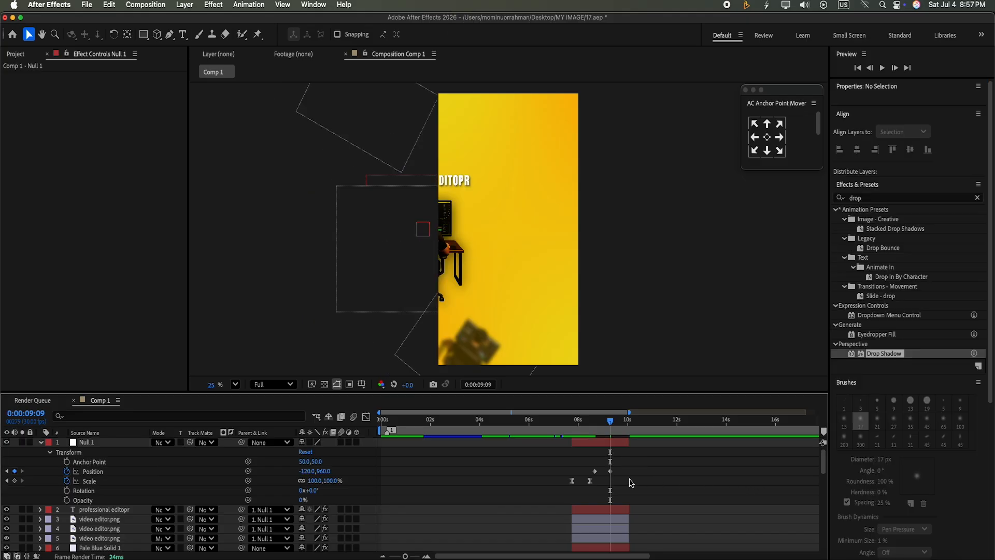
Step: Set the incoming and outgoing influence of both Null 1 position keyframes to 65%
left_click_drag(630, 482, 590, 465)
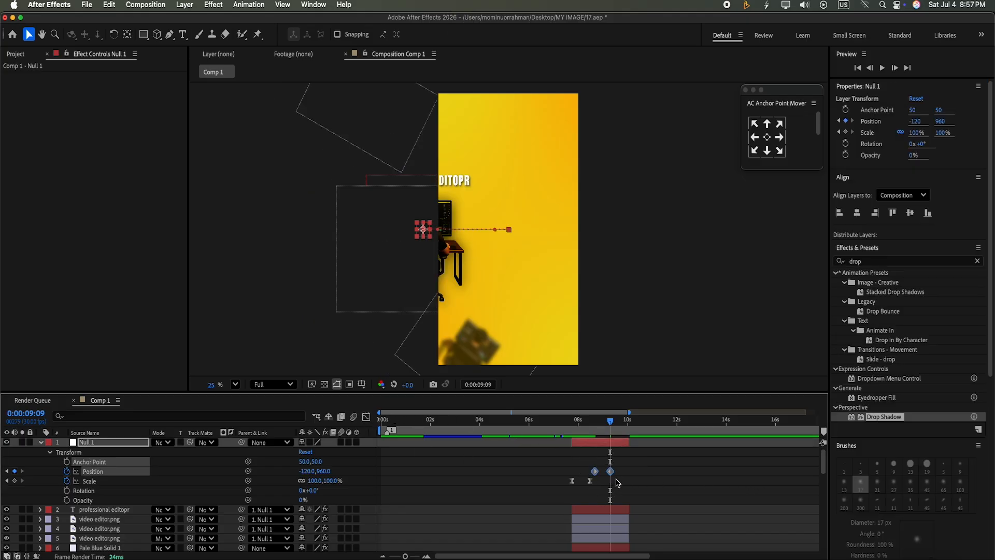
double_click(610, 471)
left_click(414, 276)
key("BackSpace")
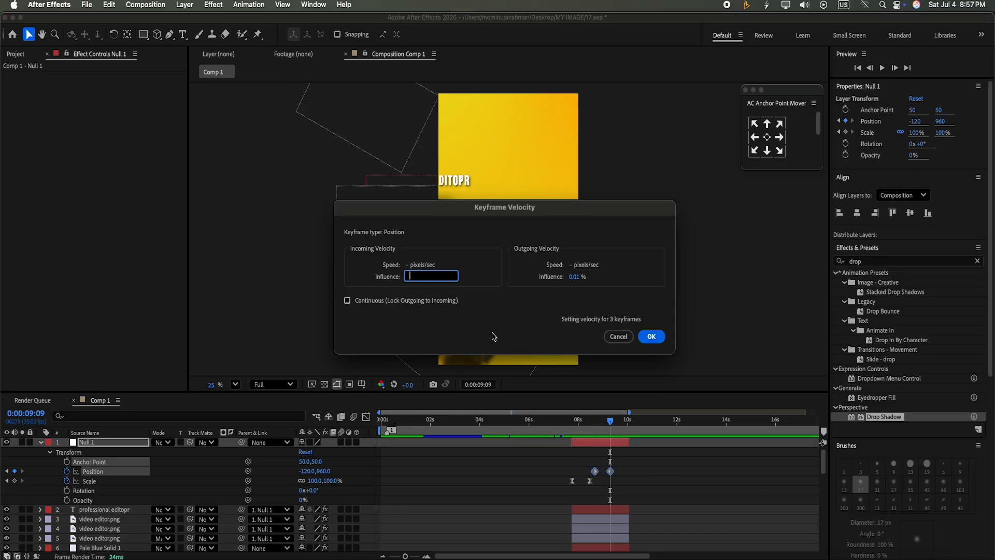
type("65")
left_click(581, 276)
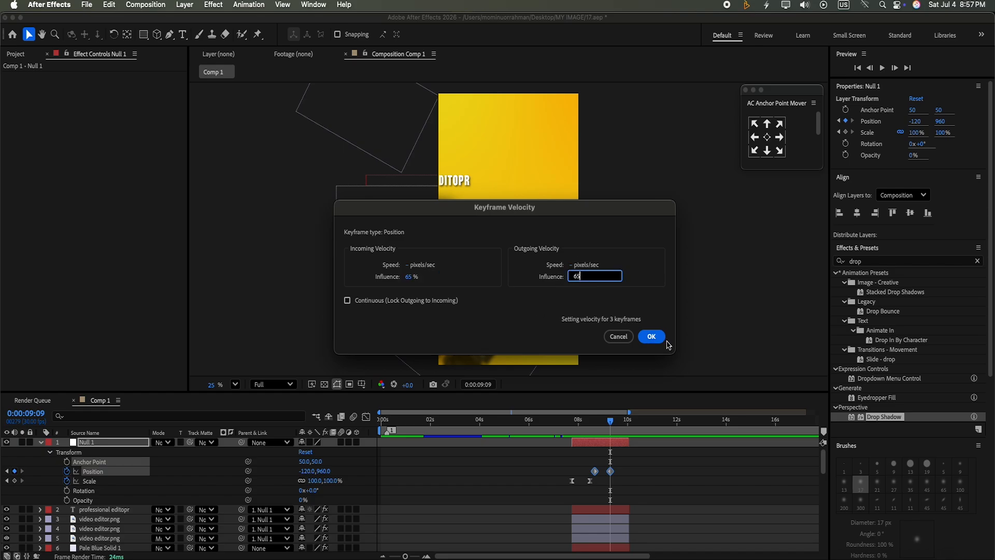
type("65")
left_click(653, 337)
Step: Play back Null 1's eased slide to the left
key("space")
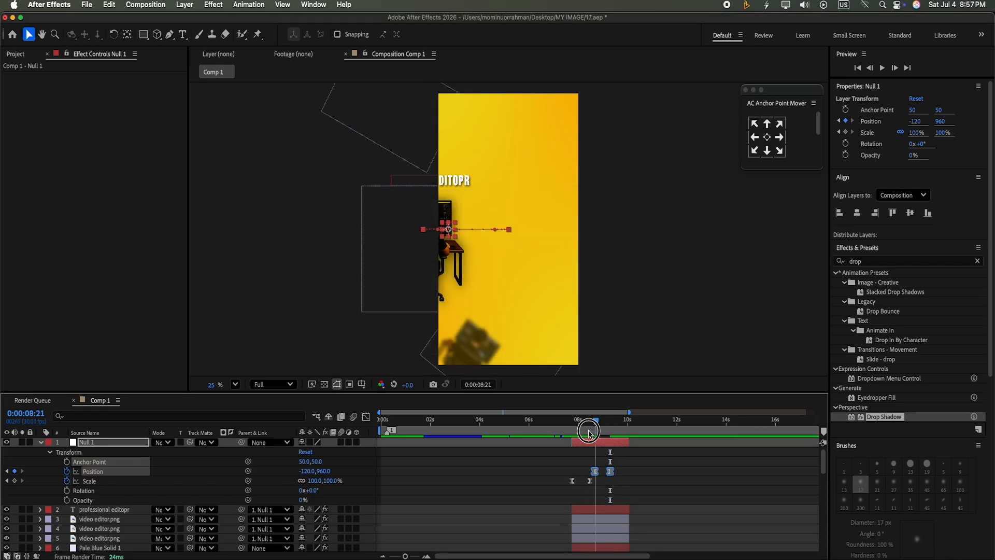
left_click(882, 68)
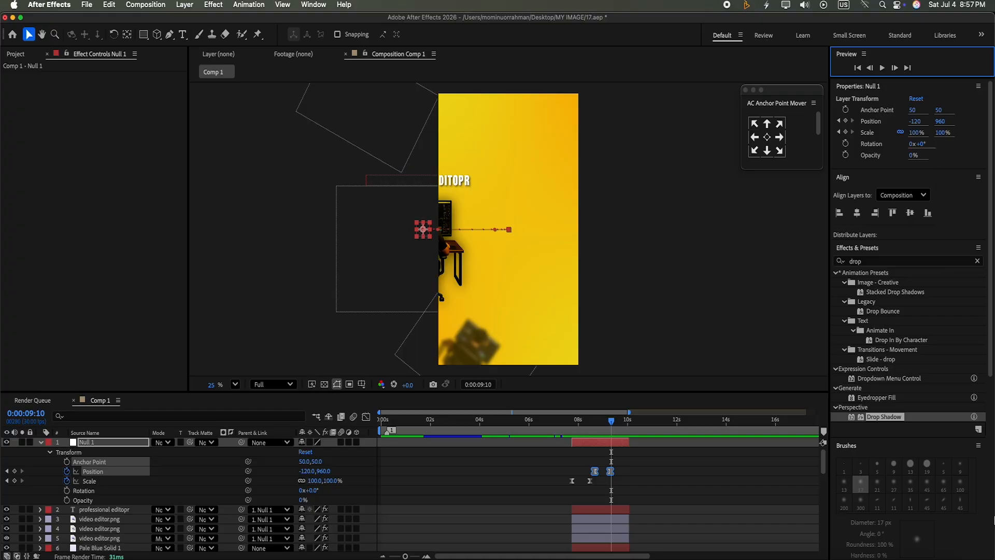
left_click(397, 528)
key("space")
key("space")
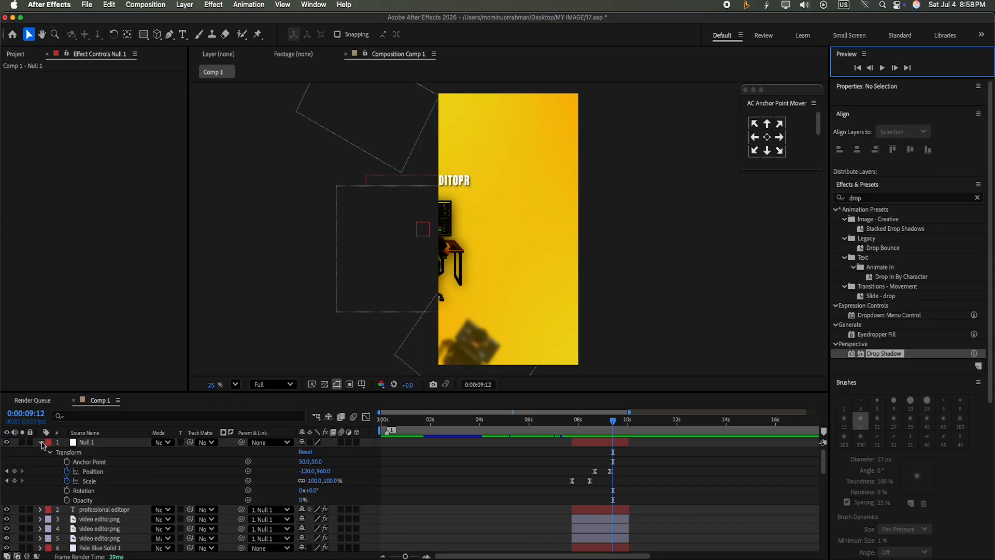
Step: Collapse Null 1's properties, duplicate the "professional editopr" title and place the copy lower and to the right, at about 768.4, -76.2
left_click(41, 442)
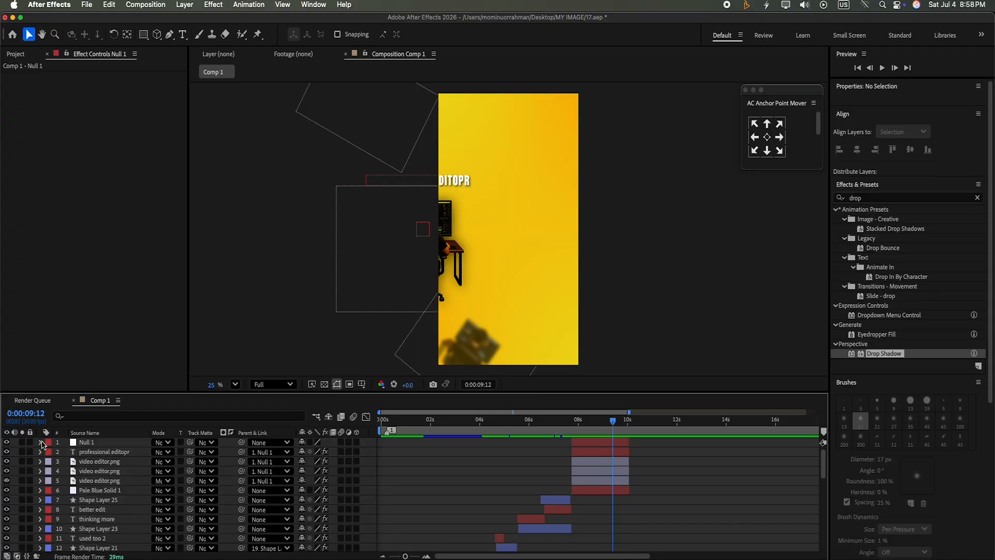
left_click(123, 455)
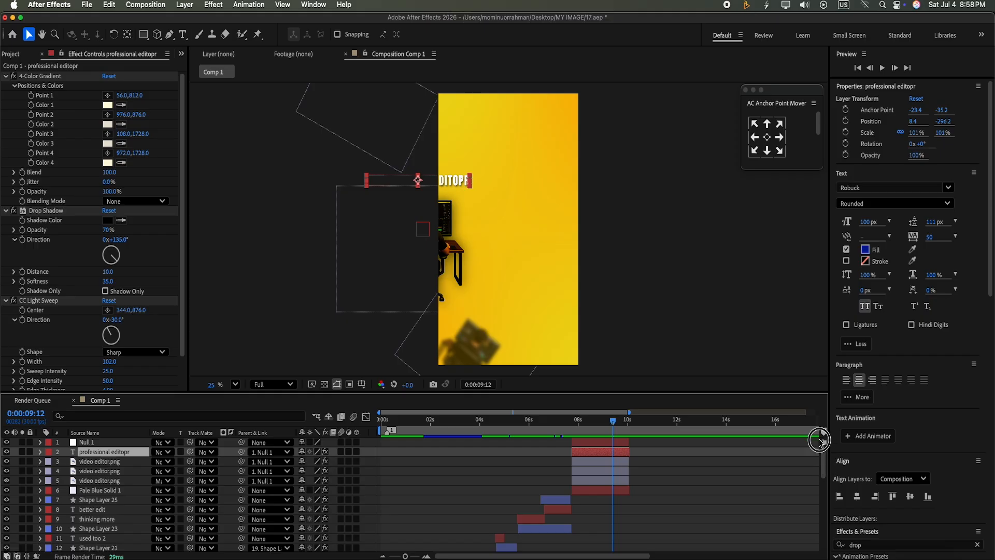
key("super+d")
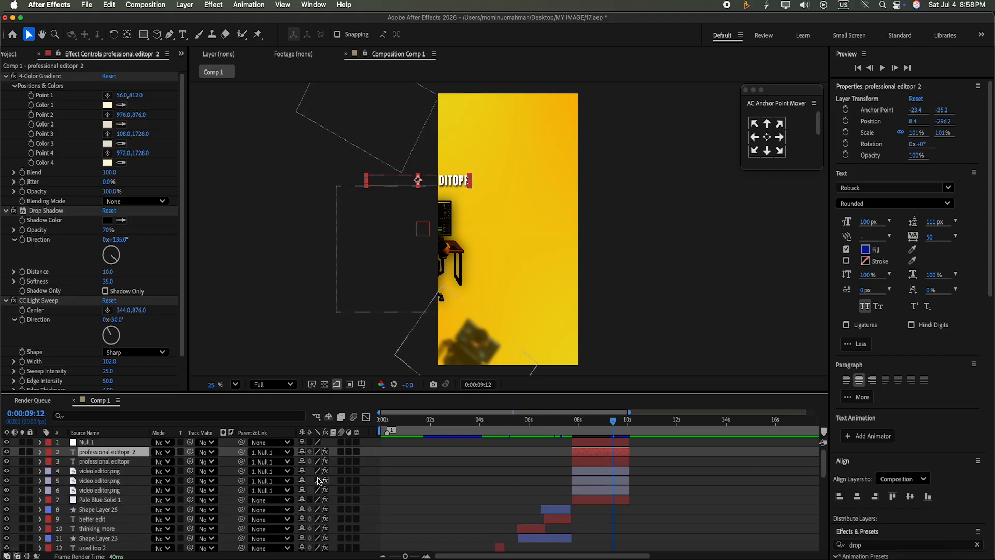
left_click_drag(461, 186, 558, 216)
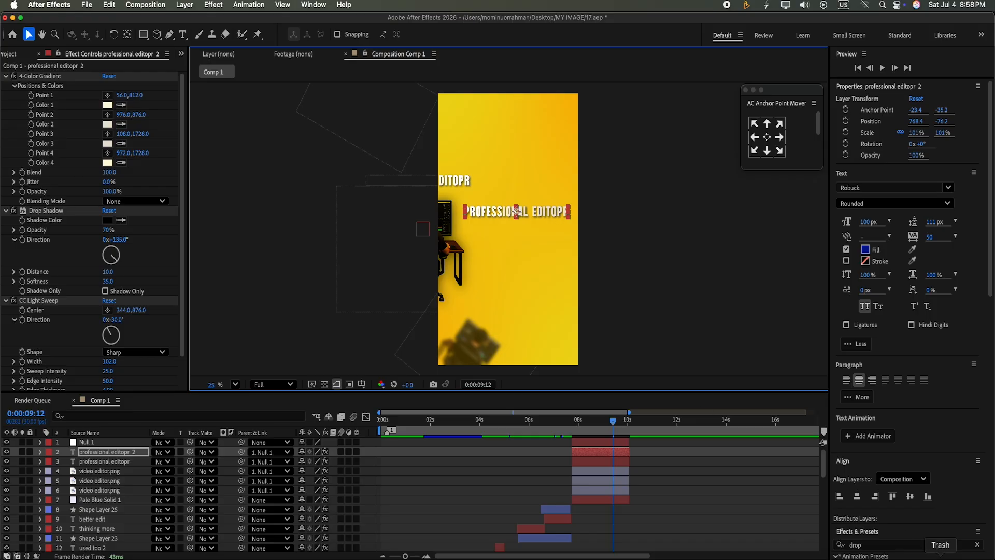
Step: Replace the duplicated title's text with "keep it simple"
left_click(183, 34)
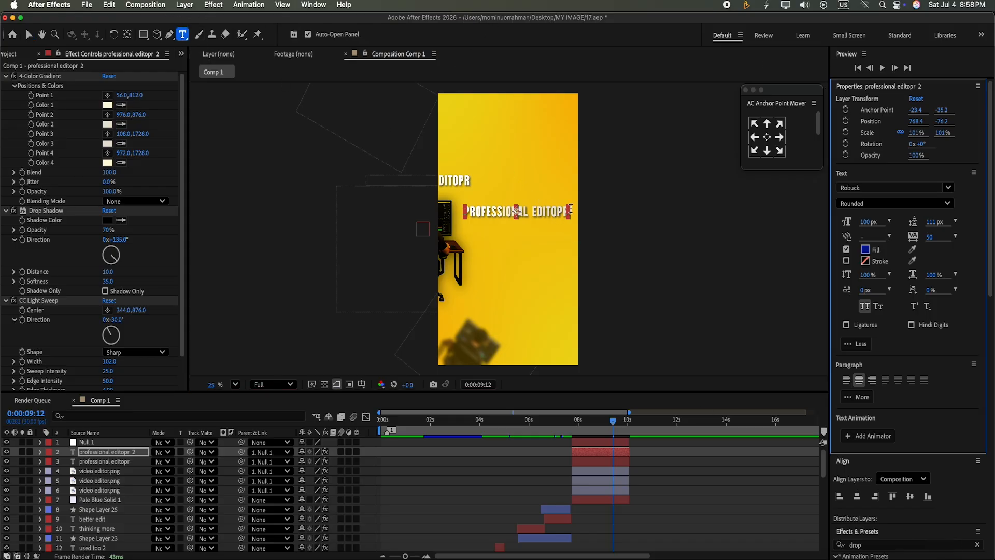
left_click(570, 210)
key("BackSpace")
key("BackSpace")
key("BackSpace")
key("BackSpace")
key("BackSpace")
key("BackSpace")
key("BackSpace")
key("BackSpace")
key("BackSpace")
key("BackSpace")
key("BackSpace")
key("BackSpace")
key("BackSpace")
key("BackSpace")
key("BackSpace")
key("BackSpace")
key("BackSpace")
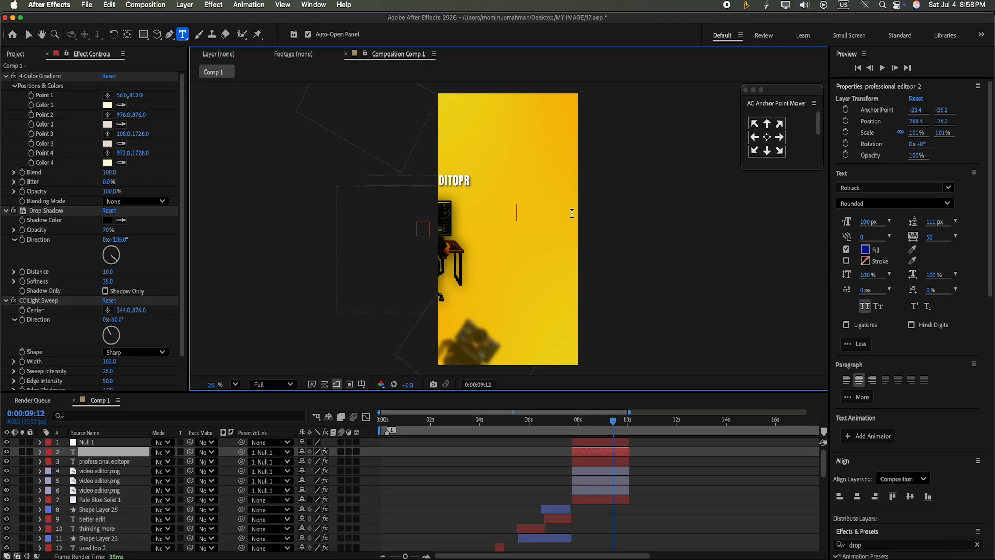
type("keep it ")
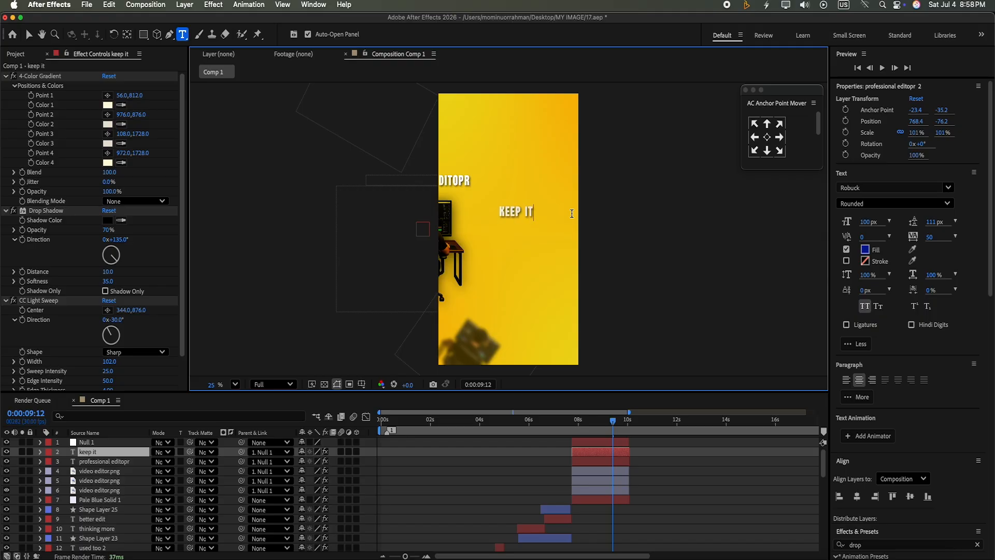
type("simple")
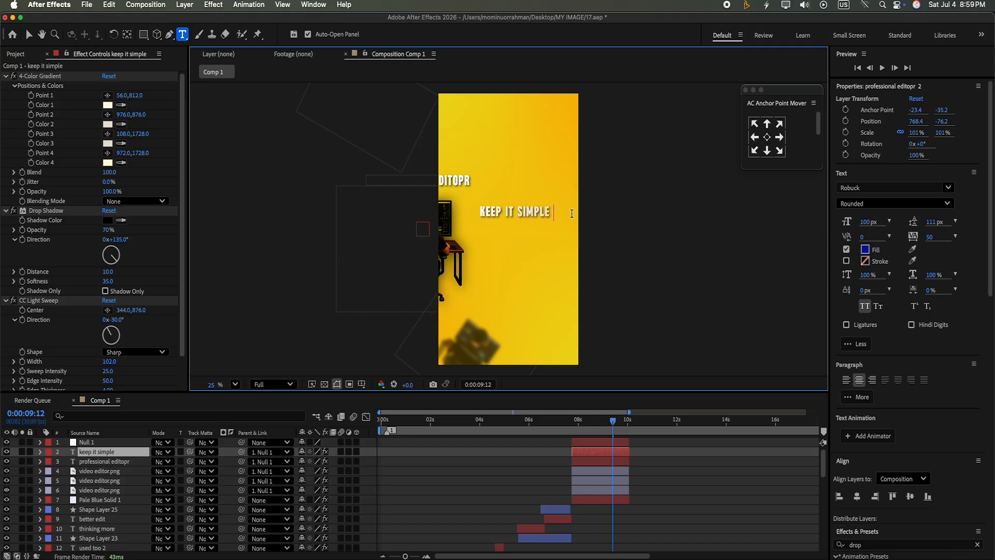
Step: Play back the yellow scene from 0:00:07:13 and the footage after 0:00:10:06 to check when the "keep it simple" text should appear
left_click_drag(612, 421, 564, 434)
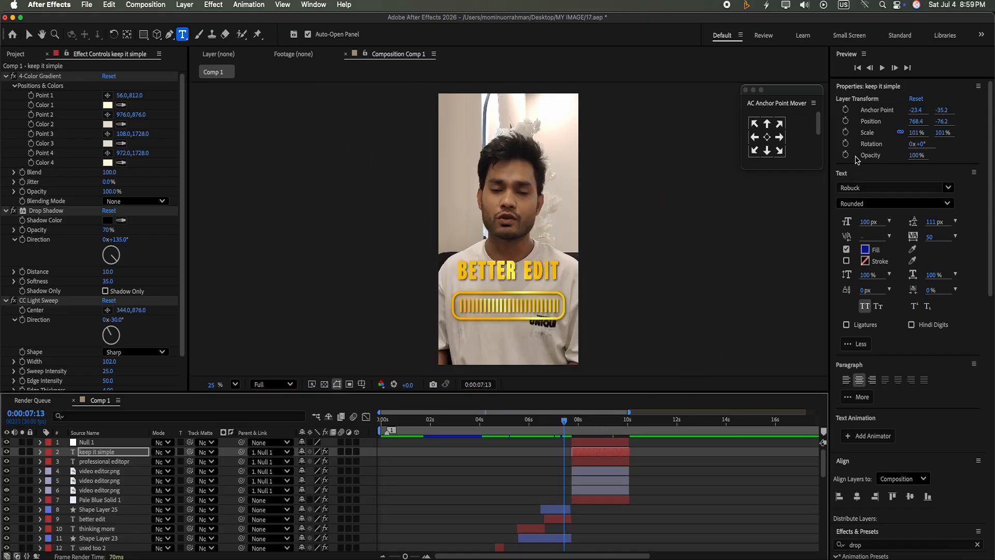
left_click(883, 69)
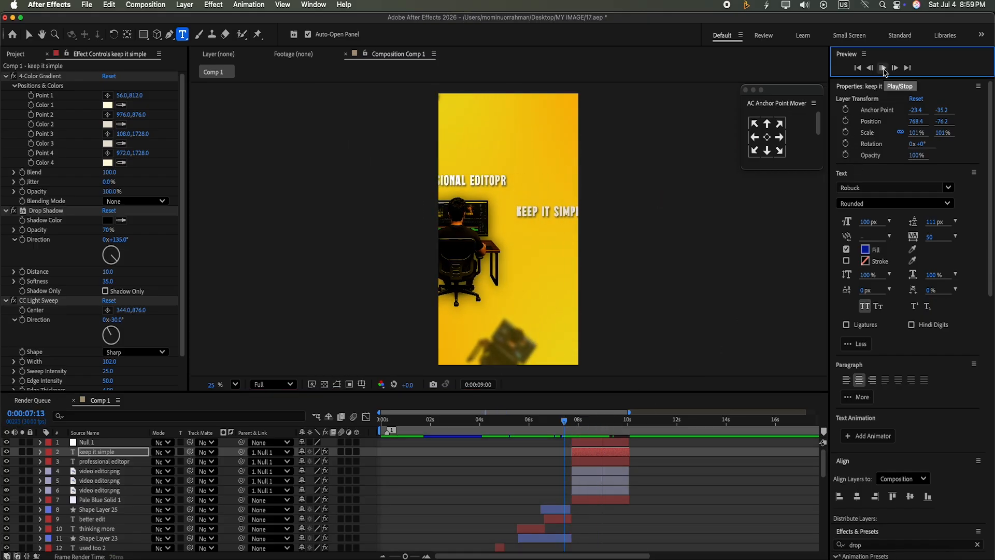
left_click(883, 69)
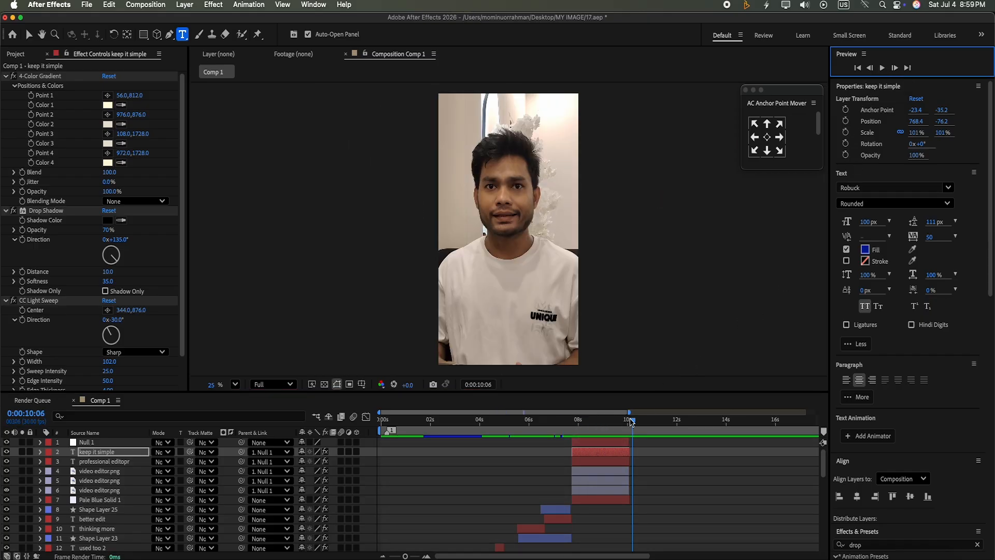
left_click(883, 69)
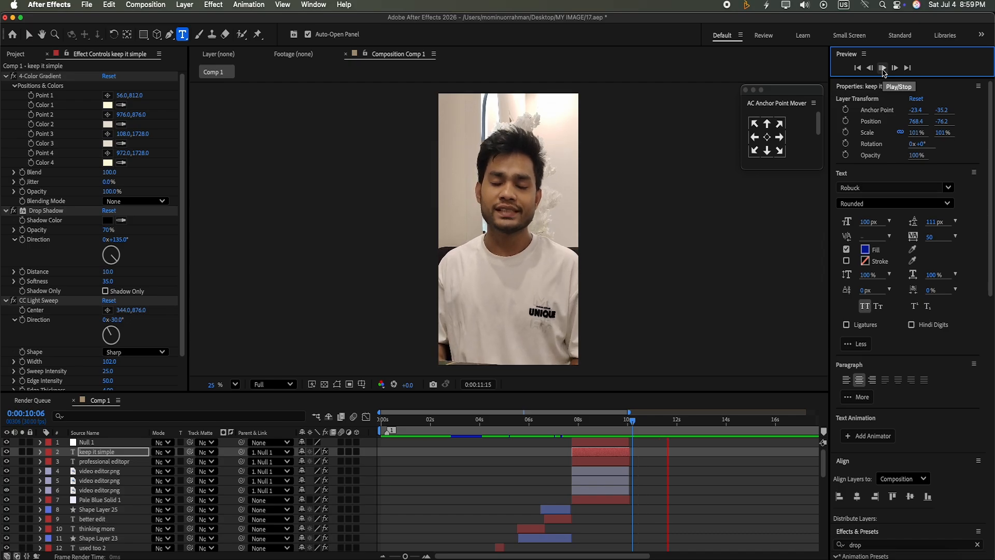
left_click_drag(680, 413, 572, 438)
left_click(882, 69)
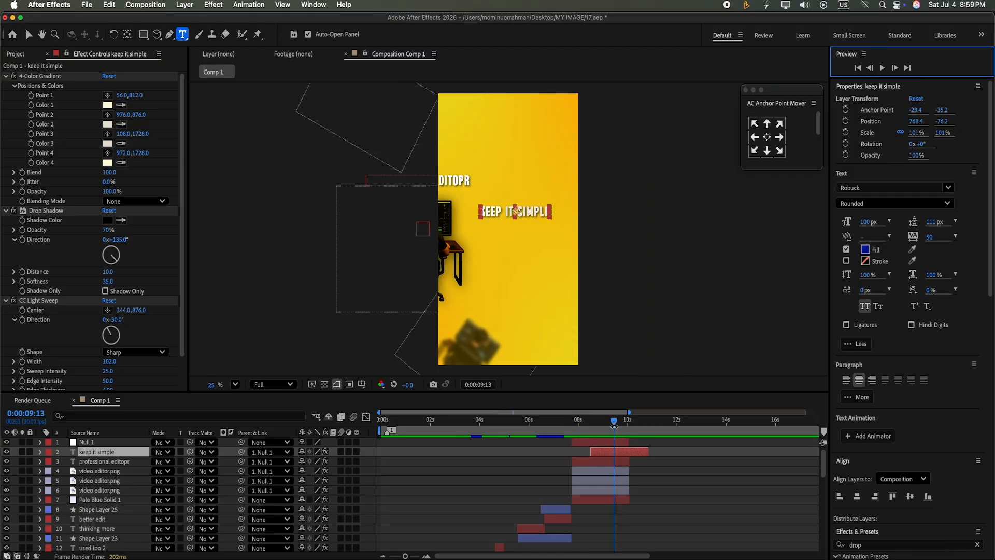
Step: Fit the "keep it simple" layer to run from about 9.2 s to 10 s, and preview the scene from 0:00:07:24
left_click_drag(614, 426, 573, 424)
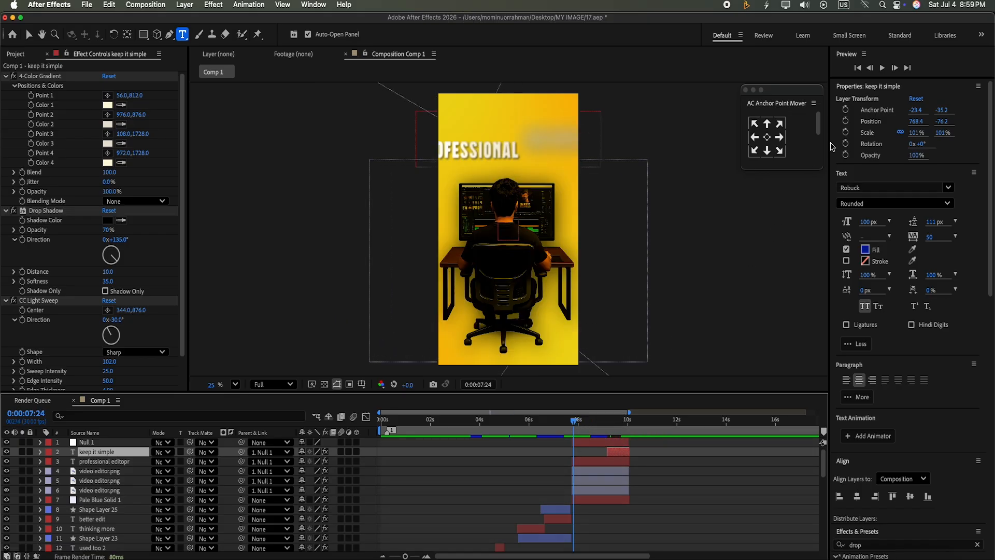
left_click(881, 68)
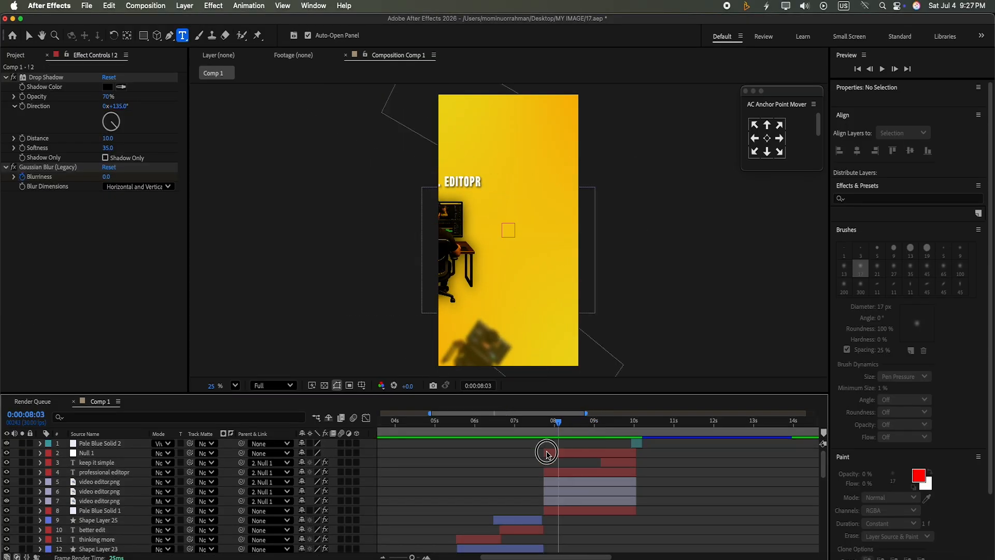
Step: Duplicate the "better edit" title layer and move the copy up the layer stack to directly above Null 1
left_click_drag(547, 453, 531, 468)
left_click(518, 519)
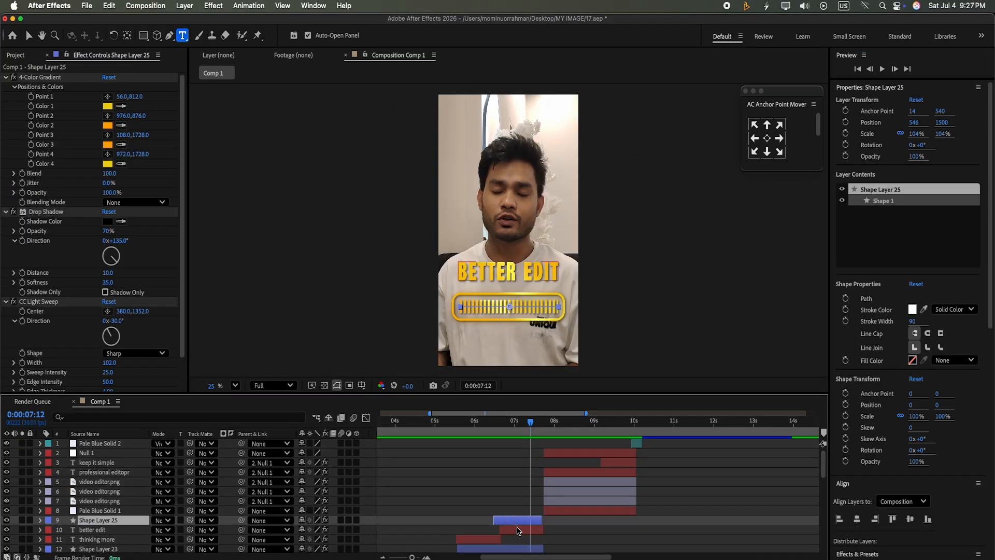
left_click(518, 530)
key("super+d")
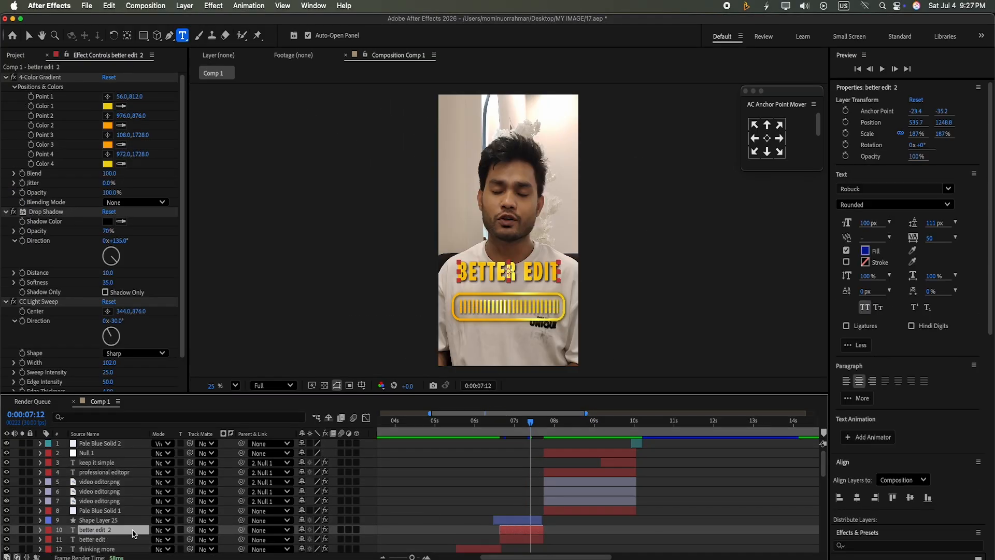
left_click_drag(135, 531, 176, 448)
Step: Shift the "better edit" copy in time to start at about 10 s where the yellow scene ends, and view it at 0:00:10:17
left_click_drag(521, 453, 657, 454)
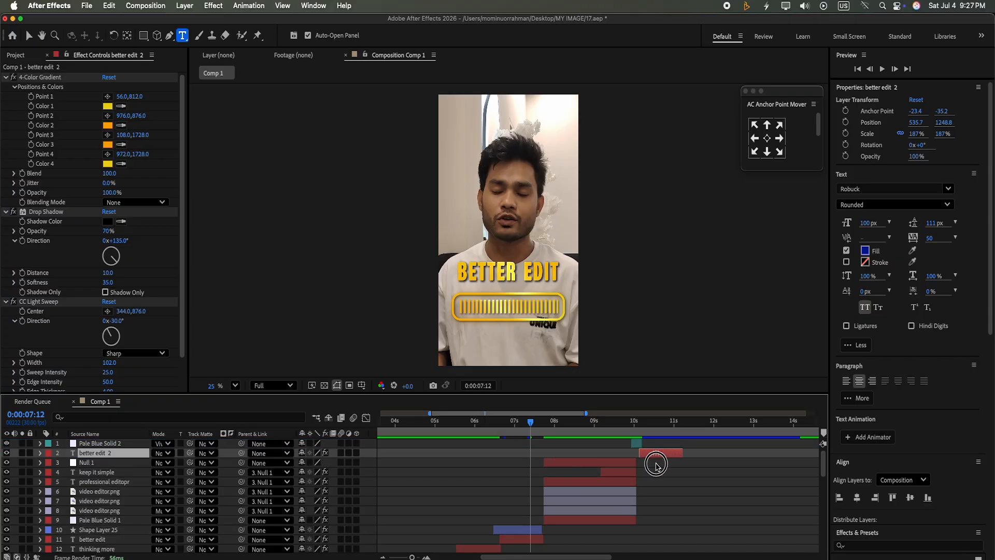
left_click(657, 420)
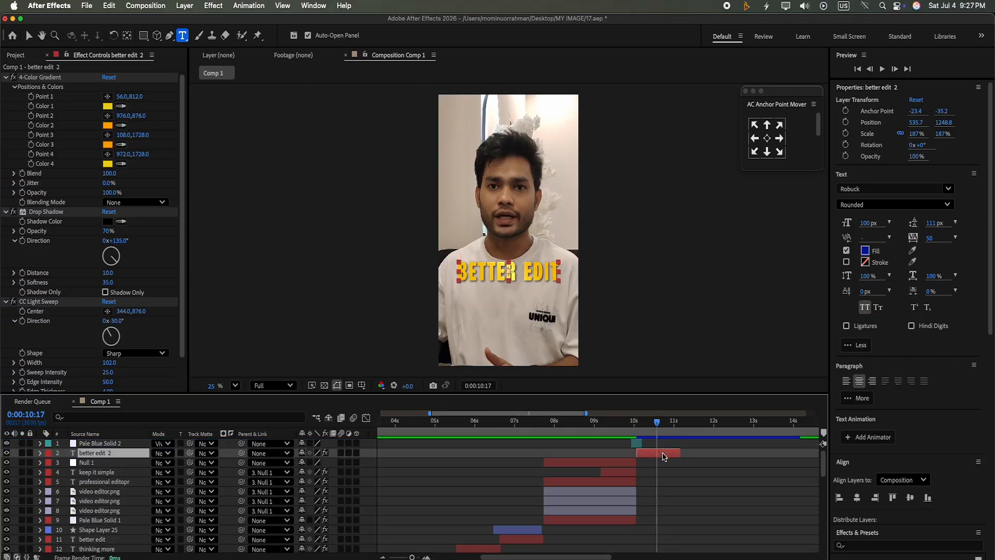
Step: Replace the text of the copied "better edit" title with "focus on"
left_click(553, 266)
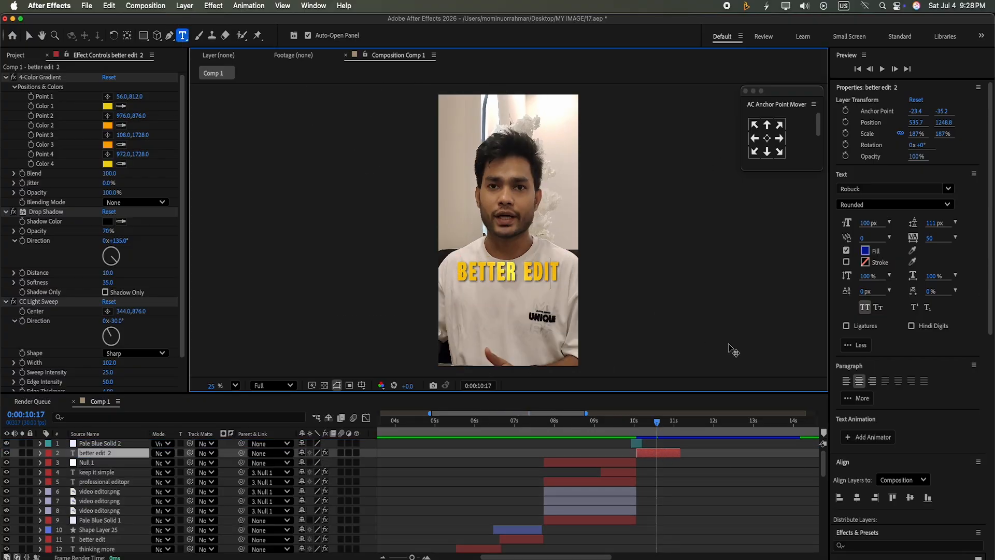
key("BackSpace")
key("BackSpace")
key("BackSpace")
key("BackSpace")
key("BackSpace")
key("BackSpace")
key("BackSpace")
key("BackSpace")
key("BackSpace")
key("BackSpace")
key("BackSpace")
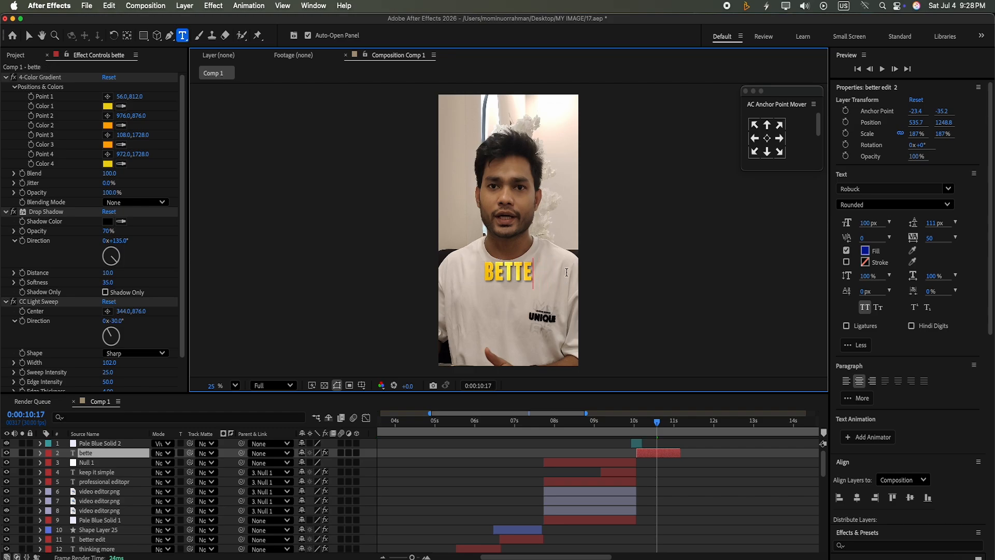
type("focus on")
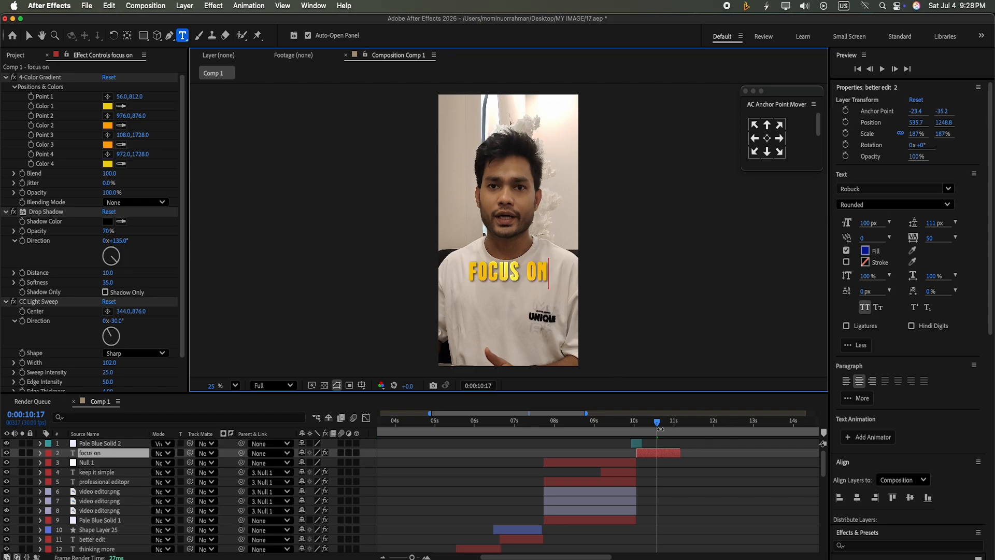
Step: Preview the "focus on" title from 0:00:09:27 and trim its layer to end at about 11 s
left_click_drag(658, 423, 630, 423)
left_click(884, 70)
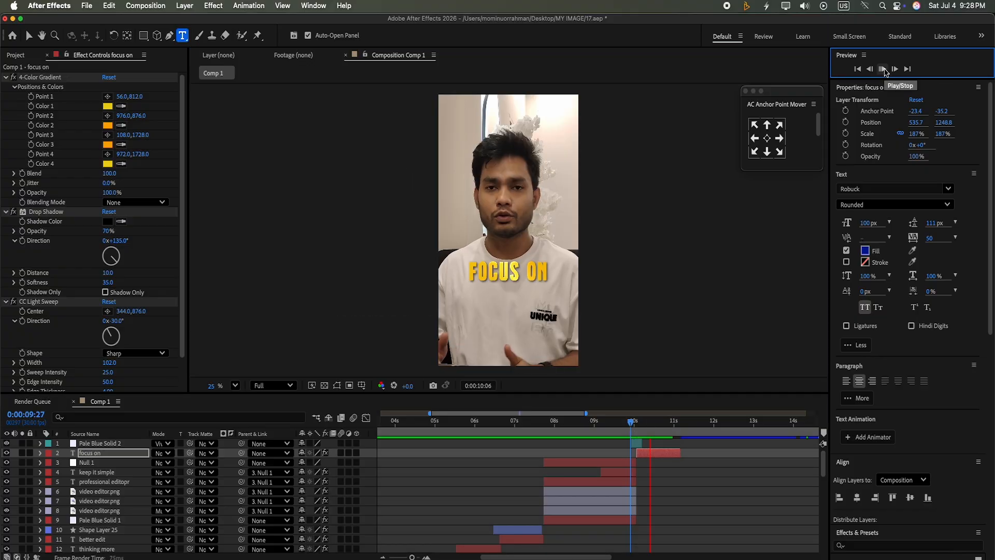
left_click(884, 70)
left_click(884, 70)
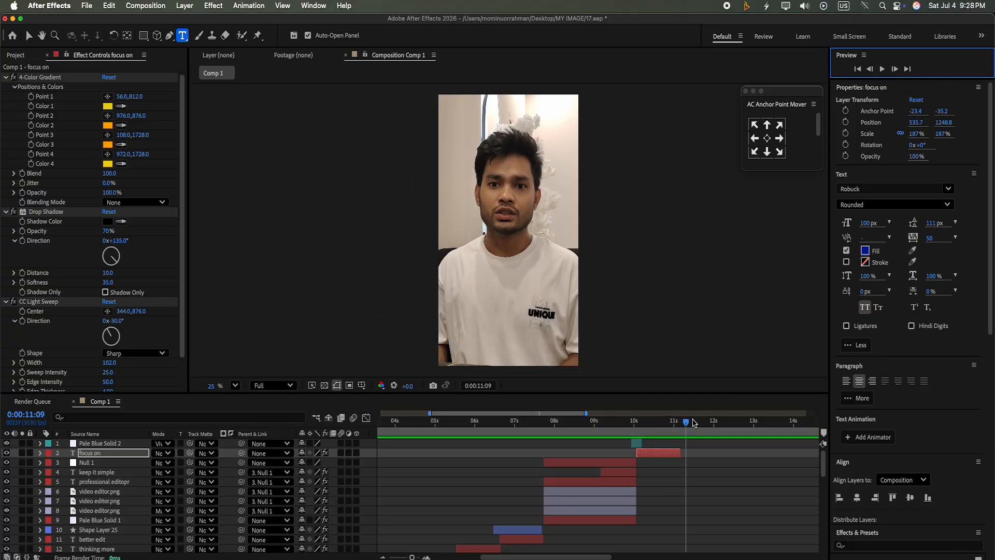
left_click_drag(686, 424, 675, 455)
Step: Duplicate Shape Layer 12 and Shape Layer 13 of the white icon box near 0:00:05:08 and move the copies to the top of the layer stack
left_click_drag(674, 423, 473, 480)
left_click_drag(824, 465, 824, 508)
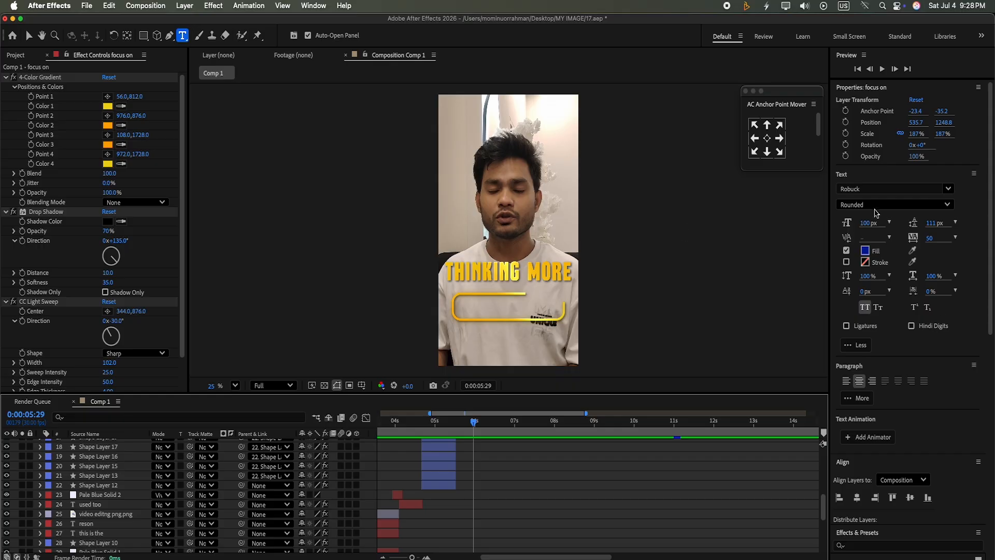
left_click_drag(478, 425, 446, 426)
left_click(438, 485)
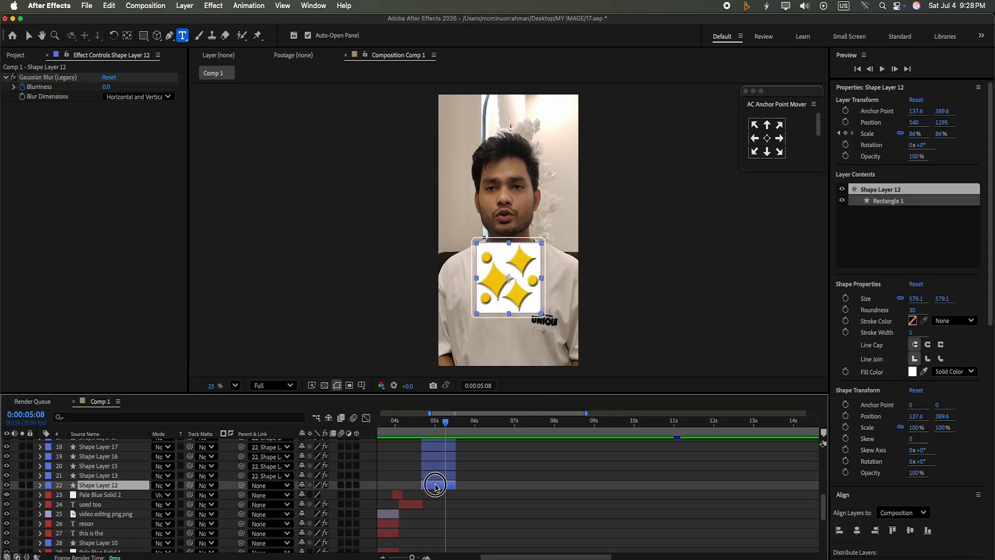
left_click(443, 478, "shift")
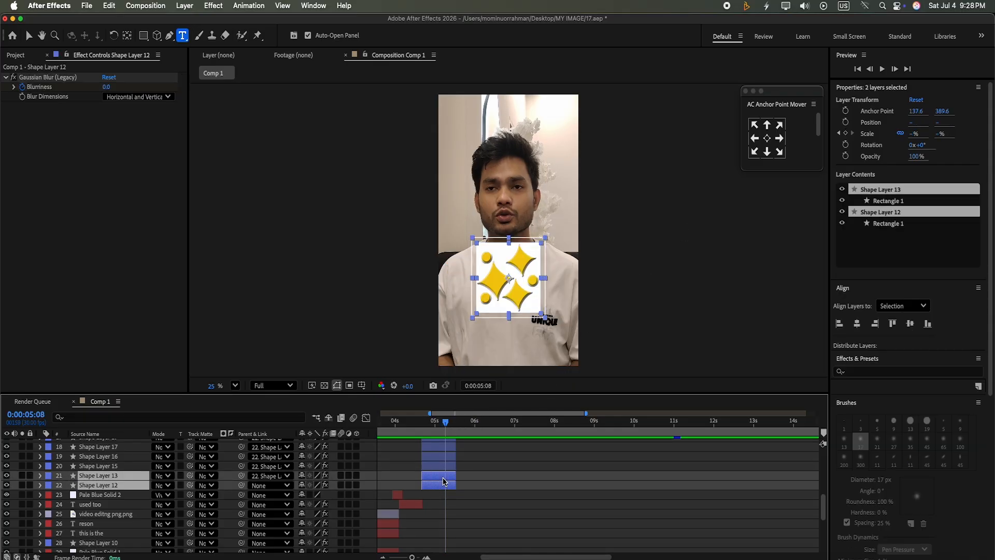
key("super+d")
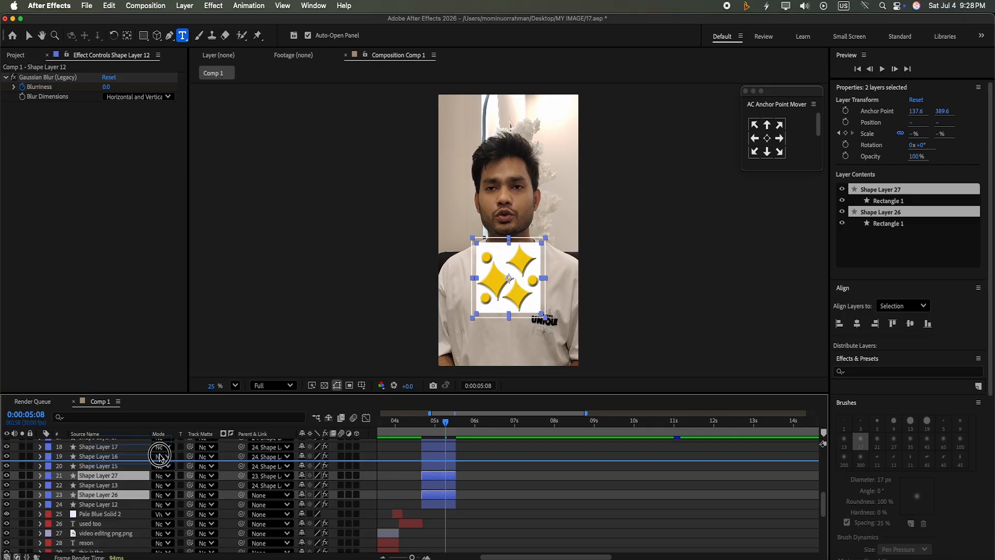
left_click_drag(170, 433, 145, 439)
Step: Label the two copied shape layers Dark Green and shift them in time to start at about 11 s, where "focus on" ends
left_click(46, 449)
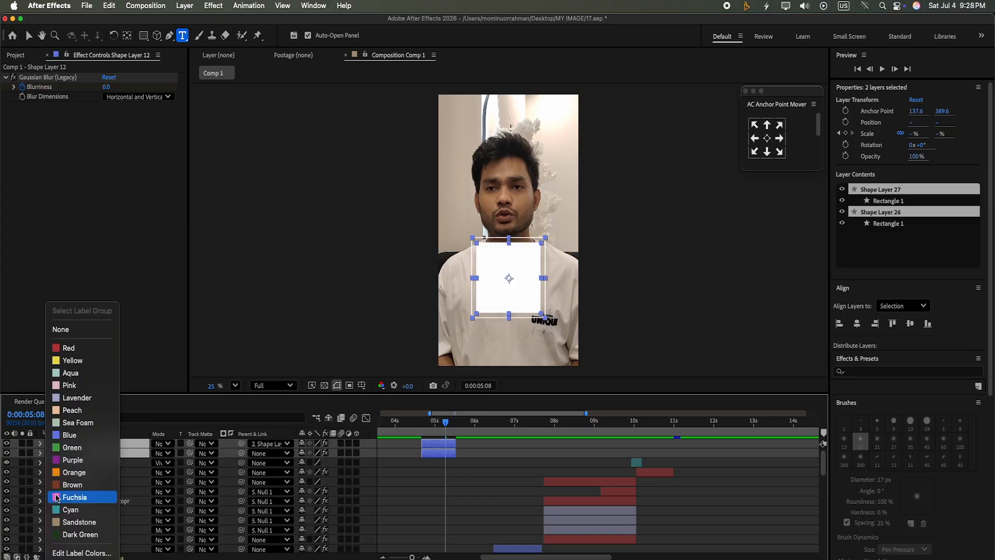
left_click(77, 536)
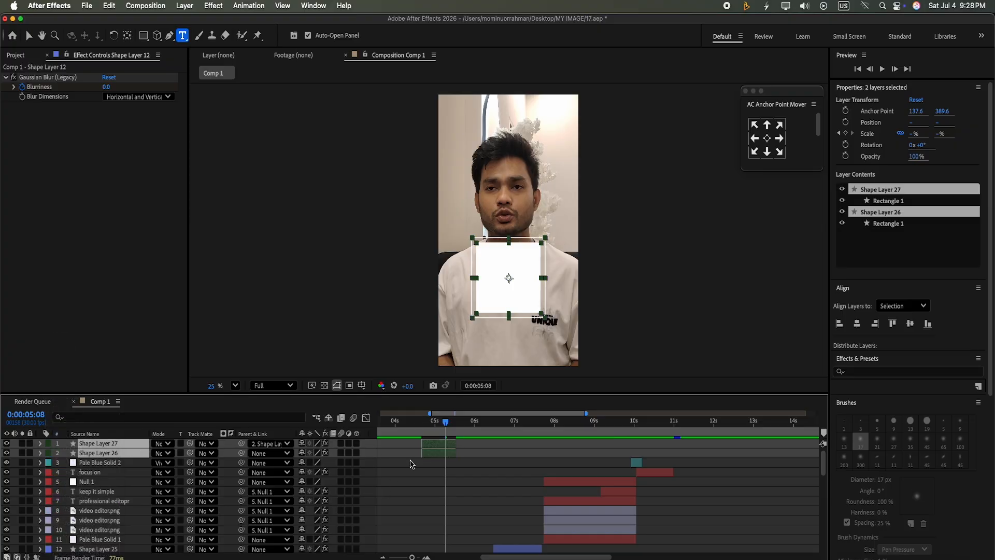
left_click_drag(428, 448, 680, 474)
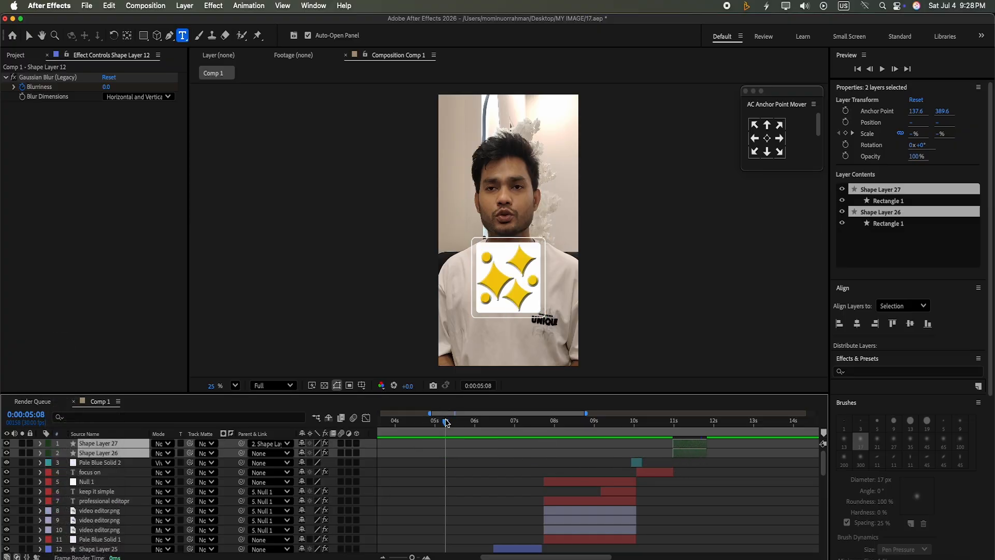
left_click_drag(446, 423, 675, 447)
left_click_drag(412, 557, 696, 411)
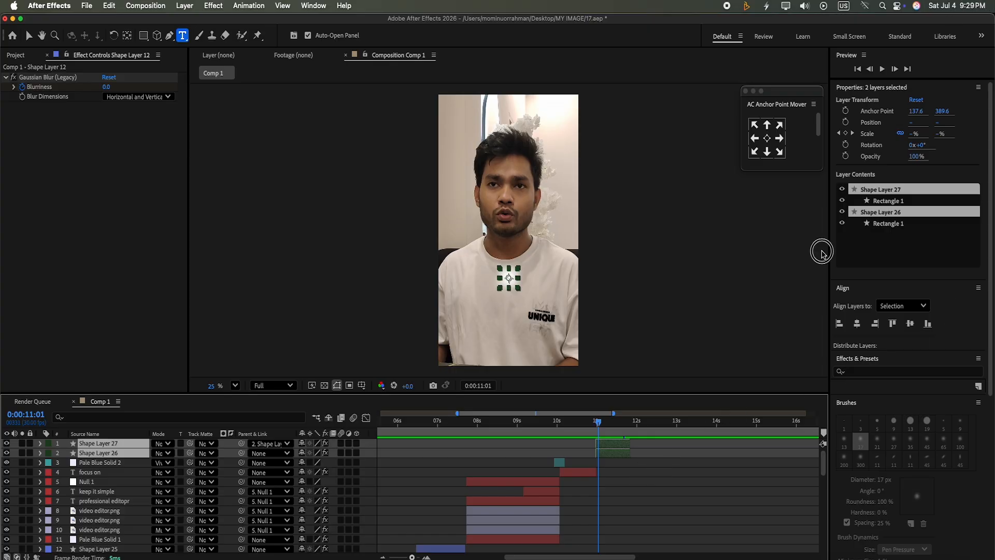
left_click(691, 474)
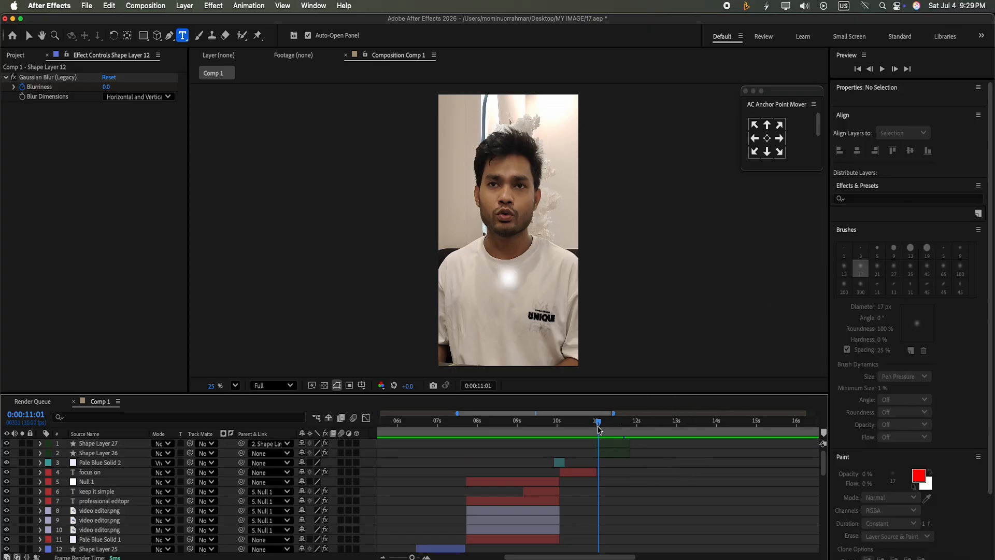
Step: Delete the effects from Shape Layer 26 and Shape Layer 27, viewing the box at 0:00:11:14
left_click_drag(598, 429, 615, 429)
left_click(612, 454)
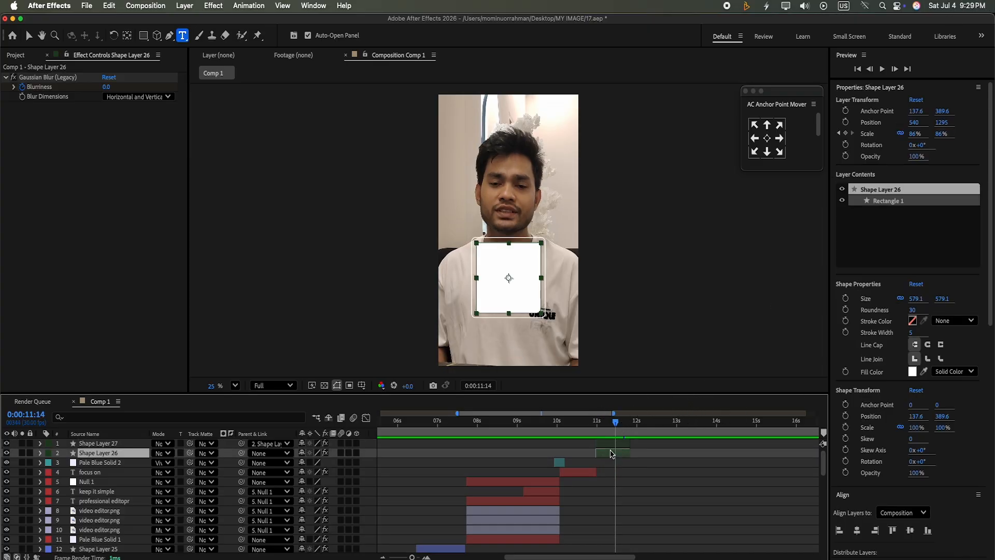
left_click(41, 453)
left_click(62, 473)
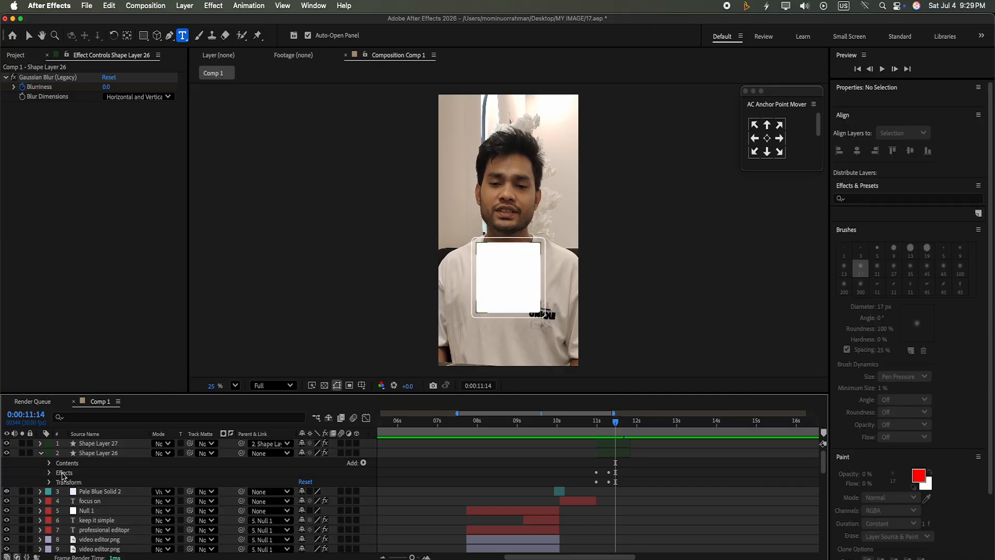
key("Delete")
left_click(40, 453)
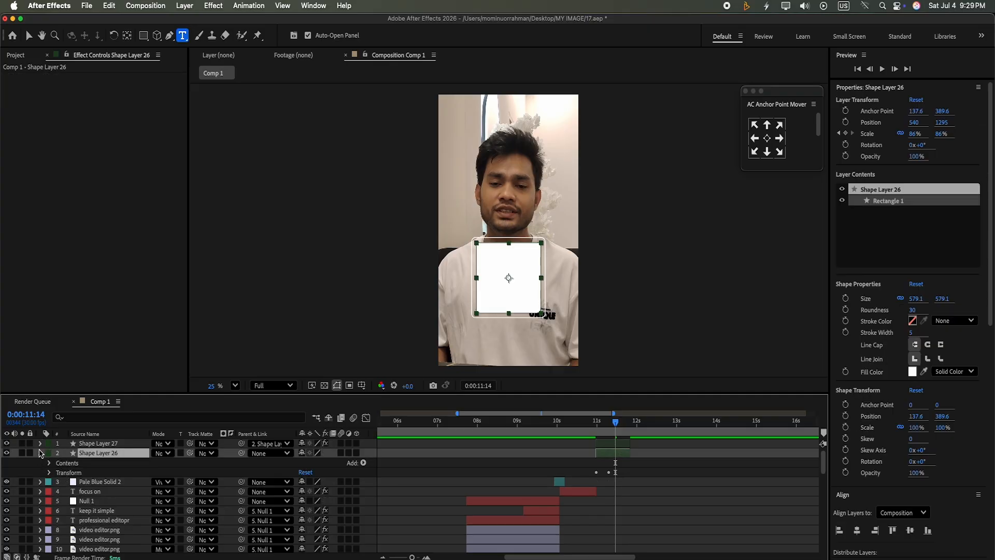
left_click(40, 444)
left_click(58, 463)
key("Delete")
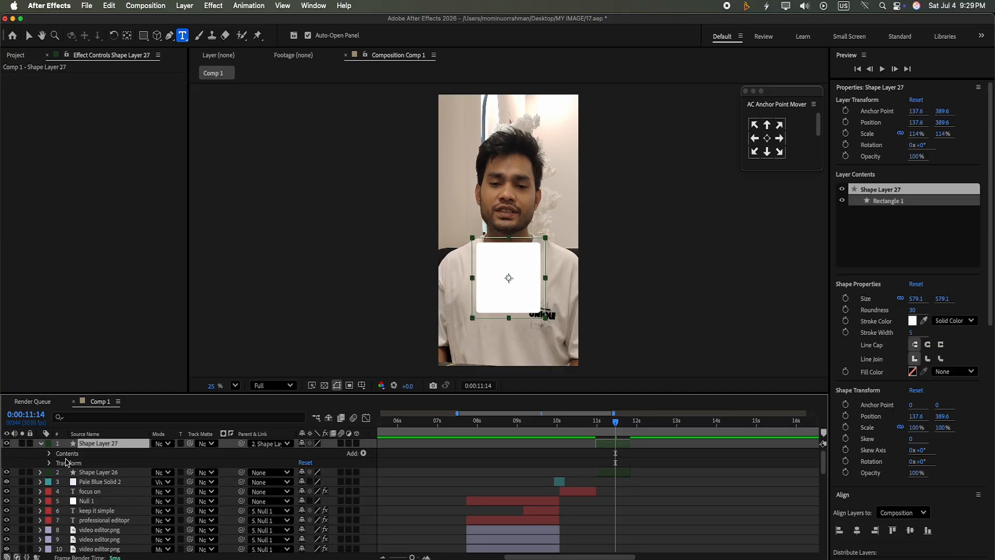
left_click(40, 444)
left_click(618, 457)
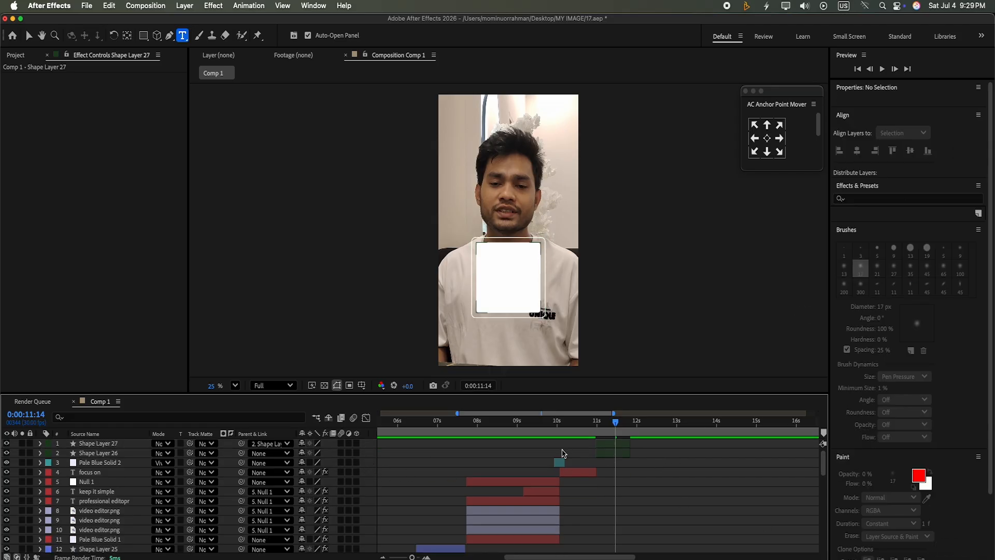
Step: Add a Bevel and Emboss layer style to Shape Layer 26 with size 15 and the Emboss style
right_click(132, 453)
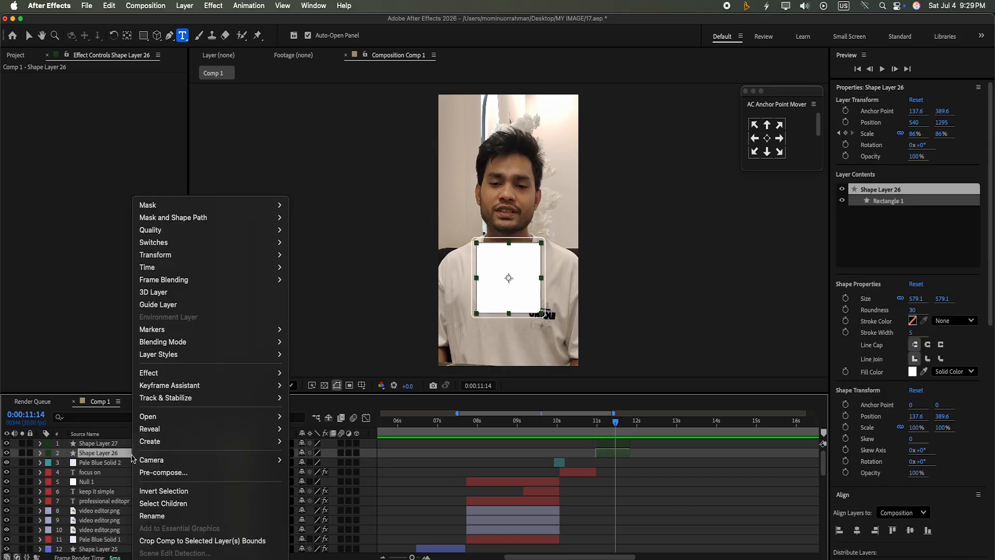
mouse_move(186, 355)
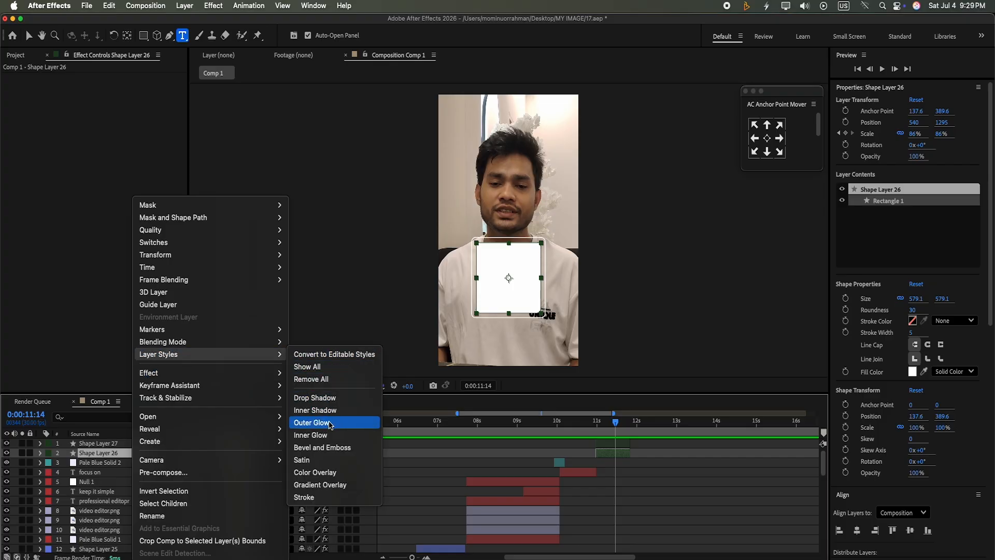
left_click(322, 447)
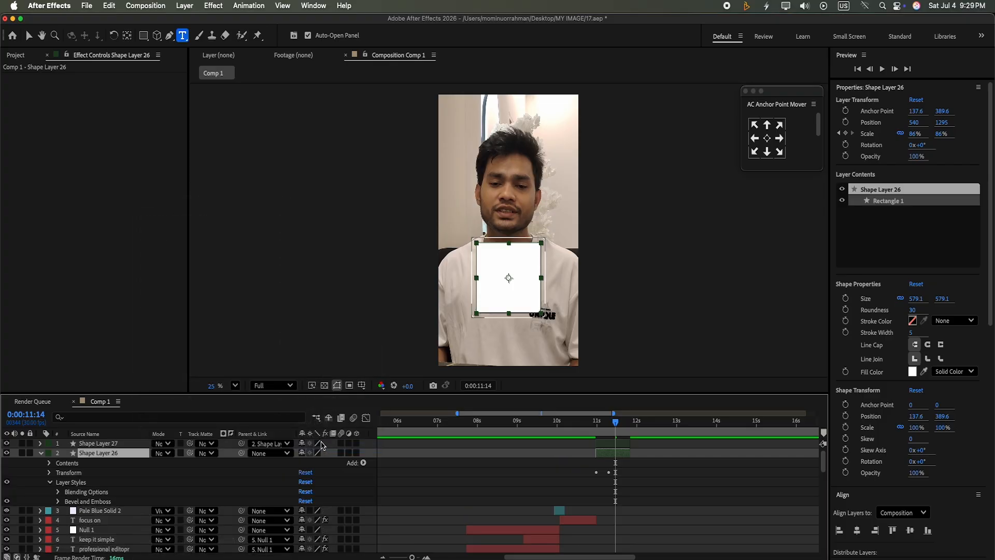
left_click(59, 502)
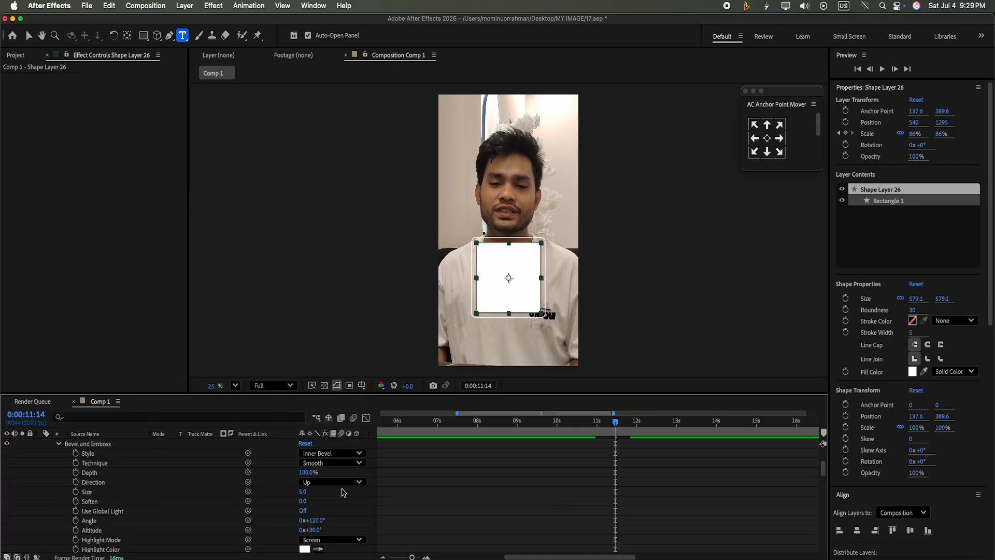
left_click(307, 492)
key("Return")
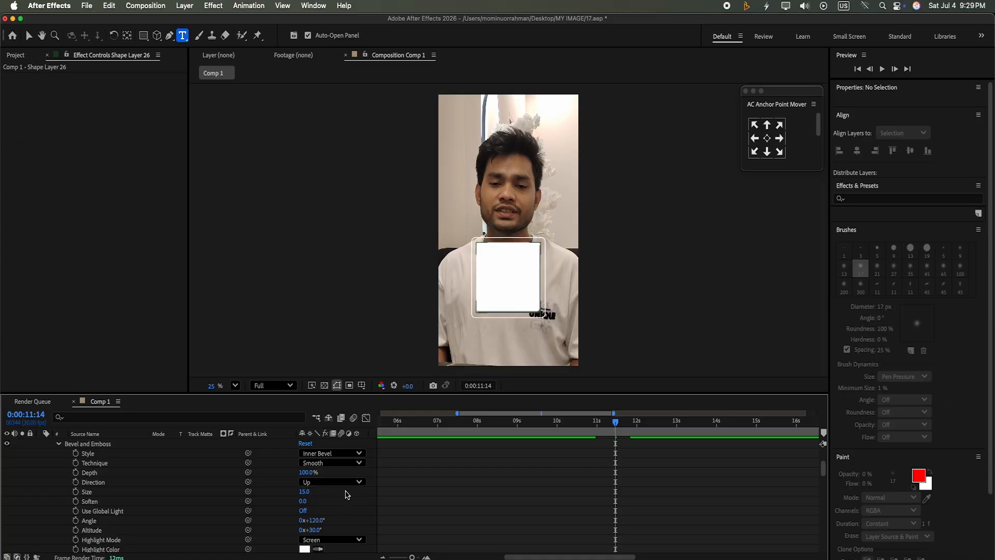
left_click(360, 453)
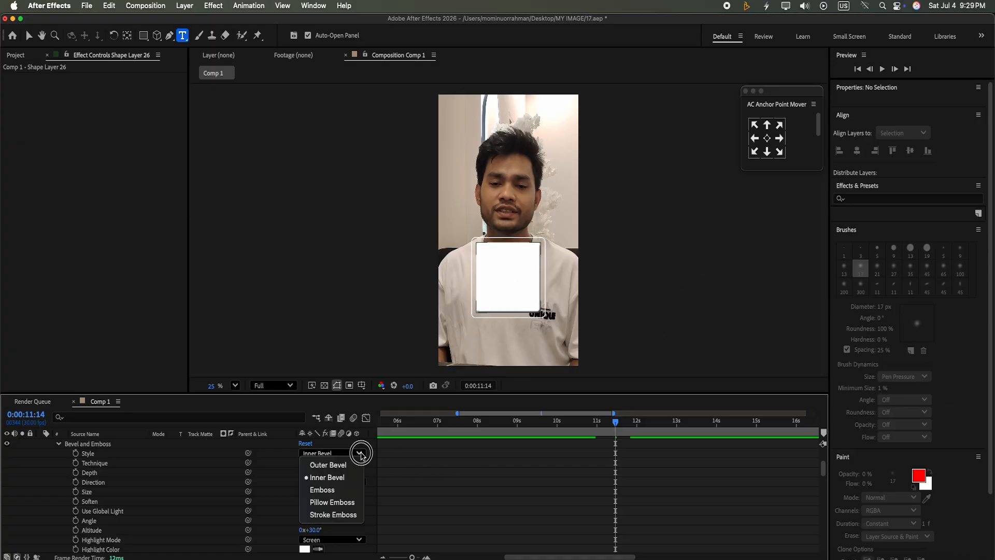
left_click(351, 489)
left_click(359, 498)
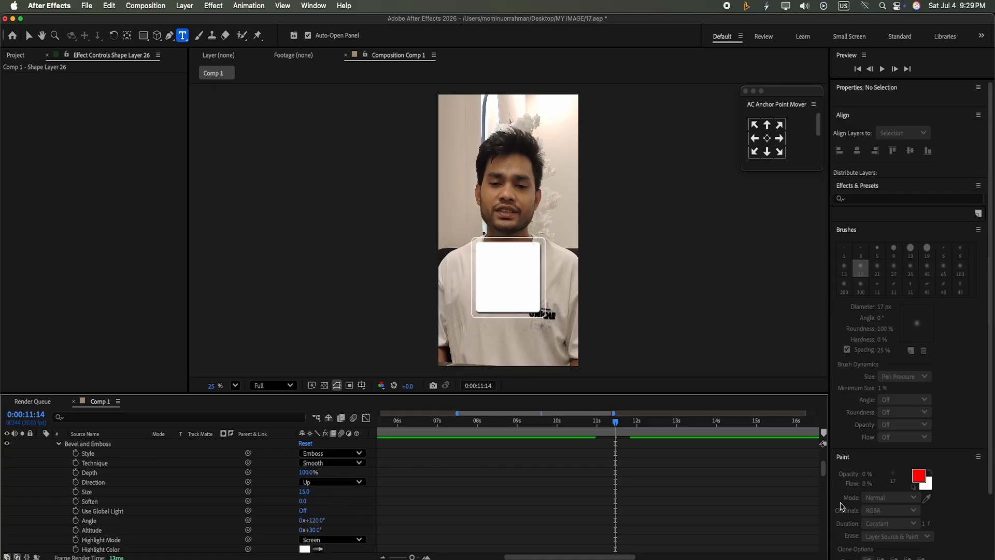
Step: Copy the layer styles of Shape Layer 26 onto Shape Layer 27 and collapse the layer properties
left_click_drag(824, 474, 822, 469)
left_click(58, 474)
left_click(72, 458)
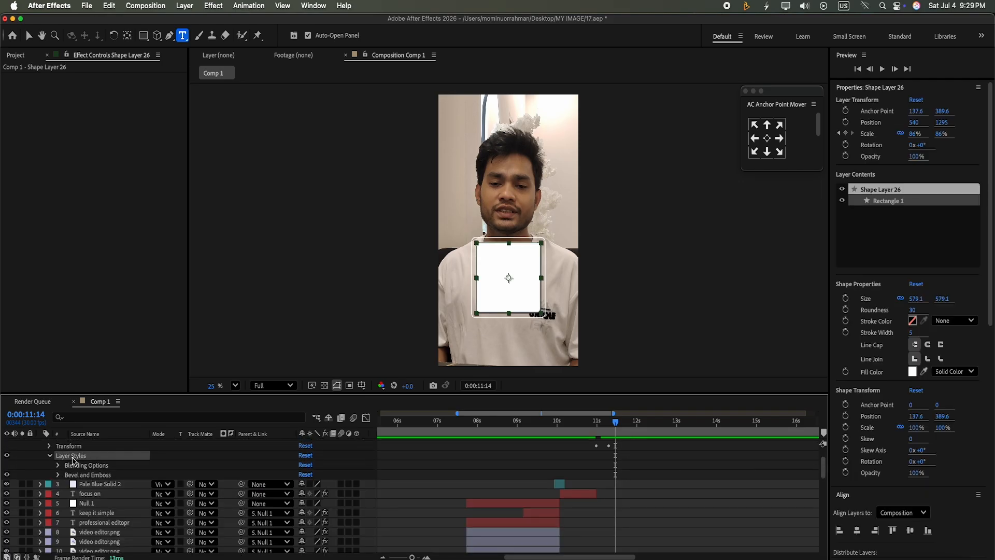
scroll(824, 470, "up", 3)
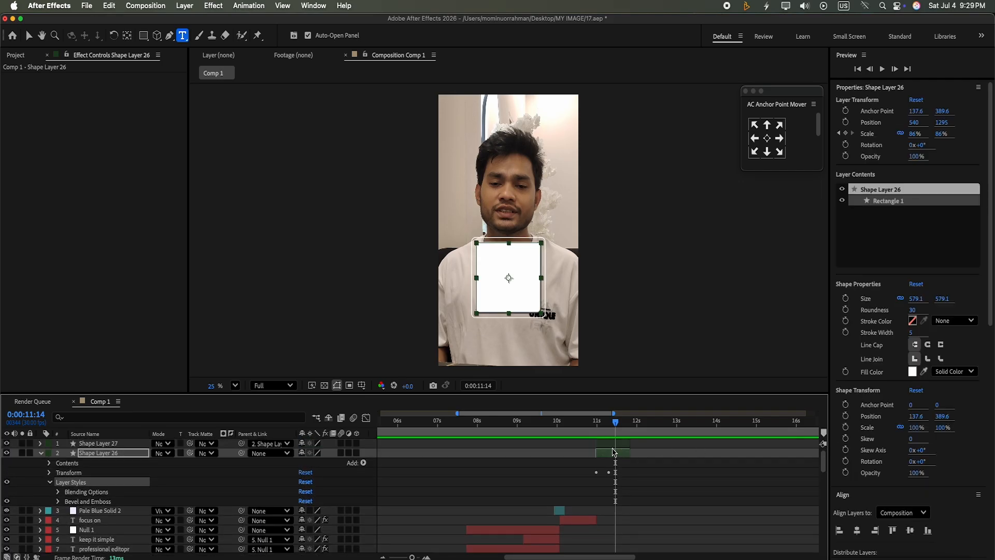
left_click(611, 444)
key("super+v")
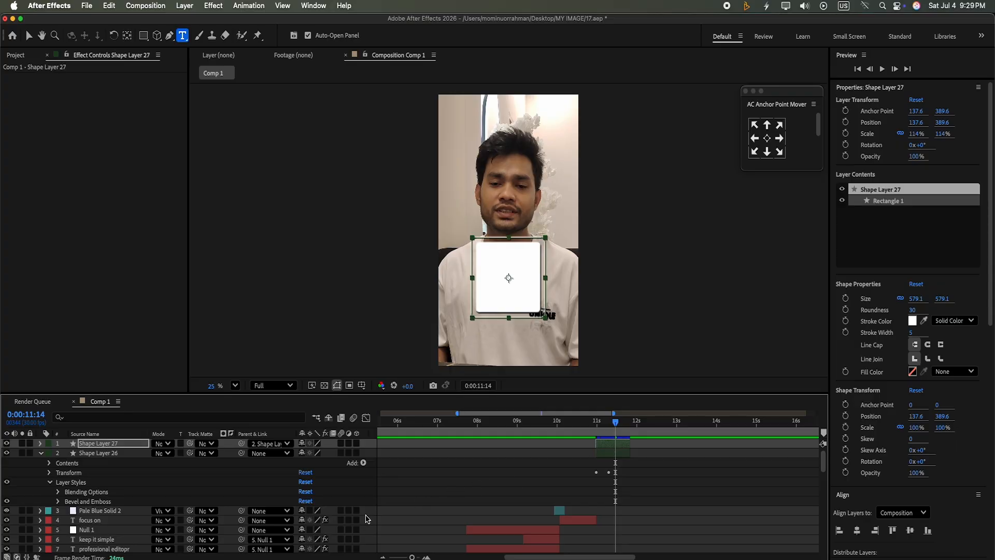
left_click(636, 501)
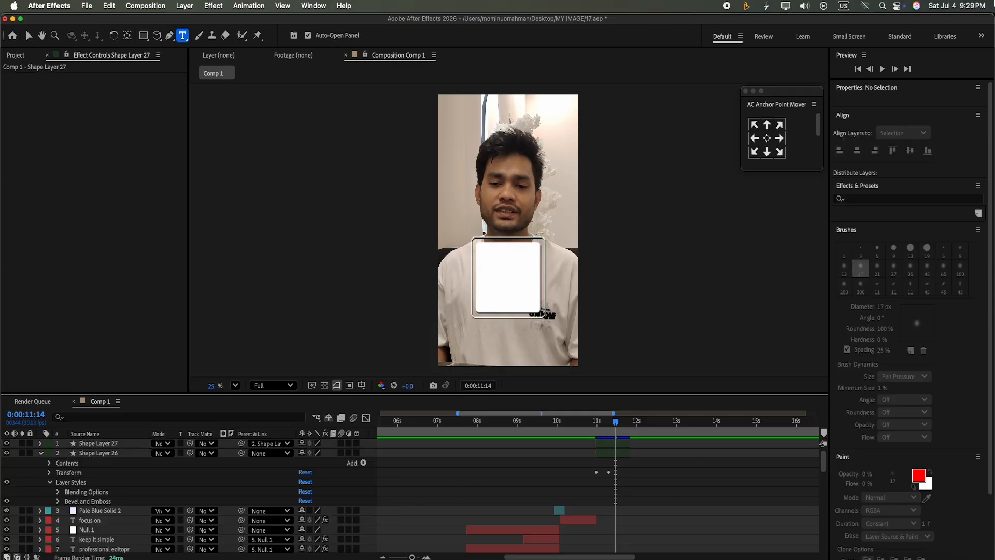
left_click(40, 453)
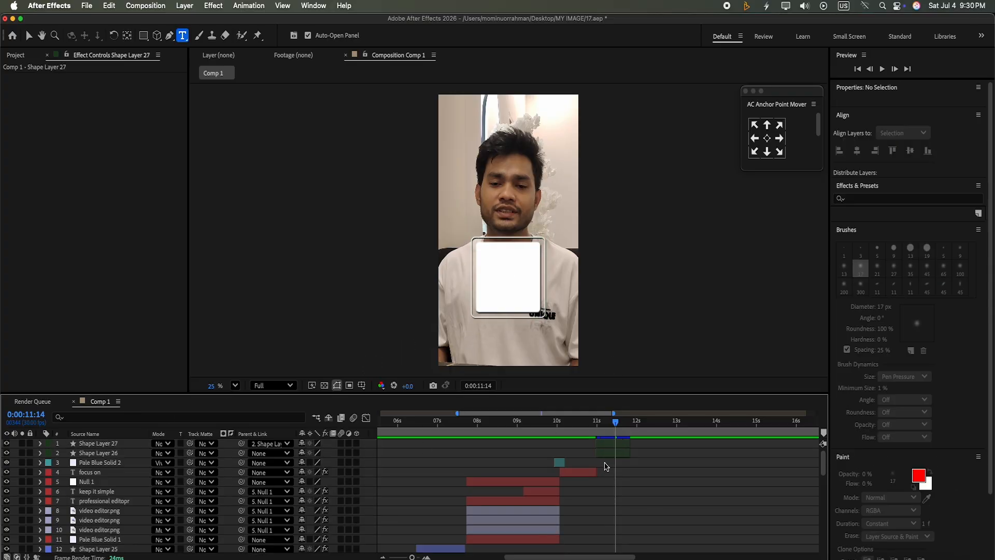
left_click_drag(628, 414, 534, 456)
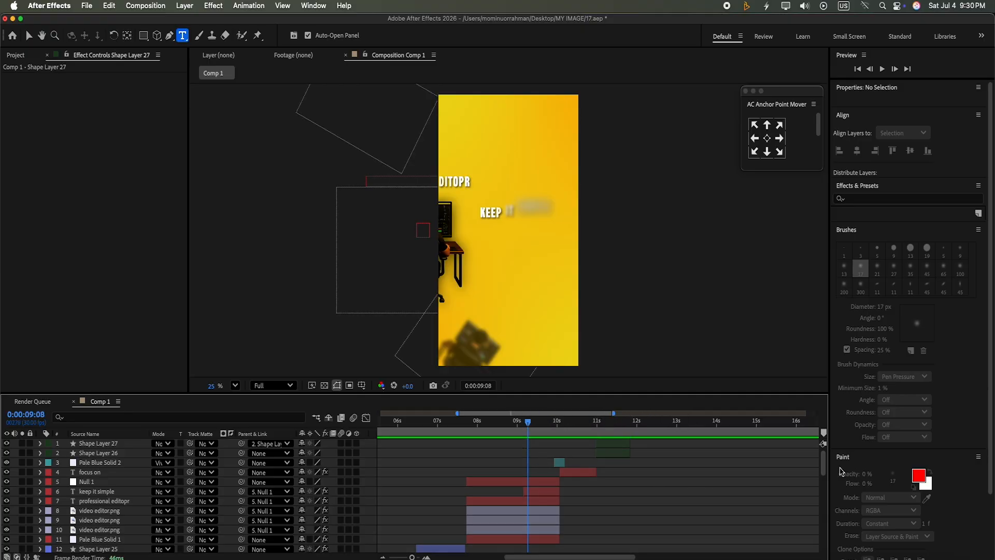
left_click_drag(822, 469, 822, 482)
left_click(527, 499)
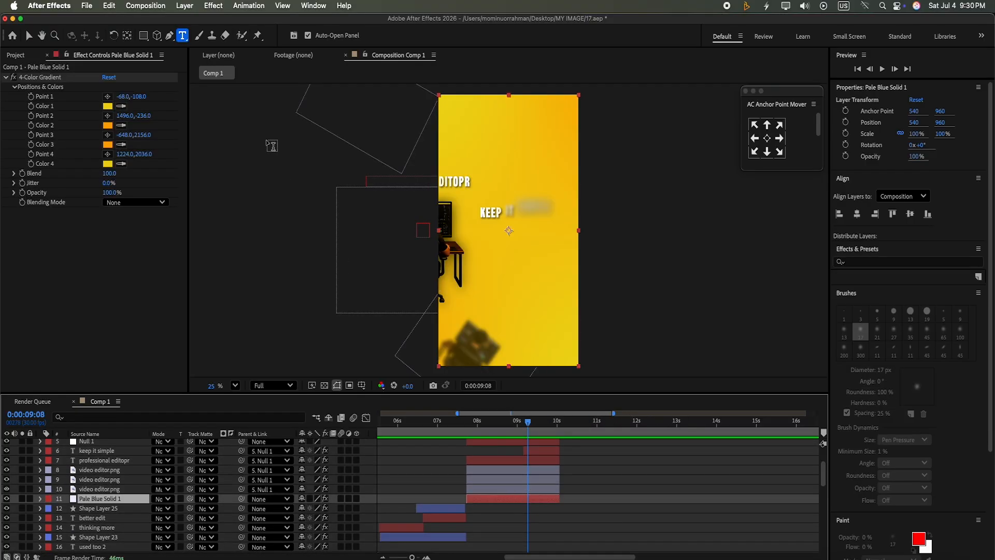
left_click(82, 77)
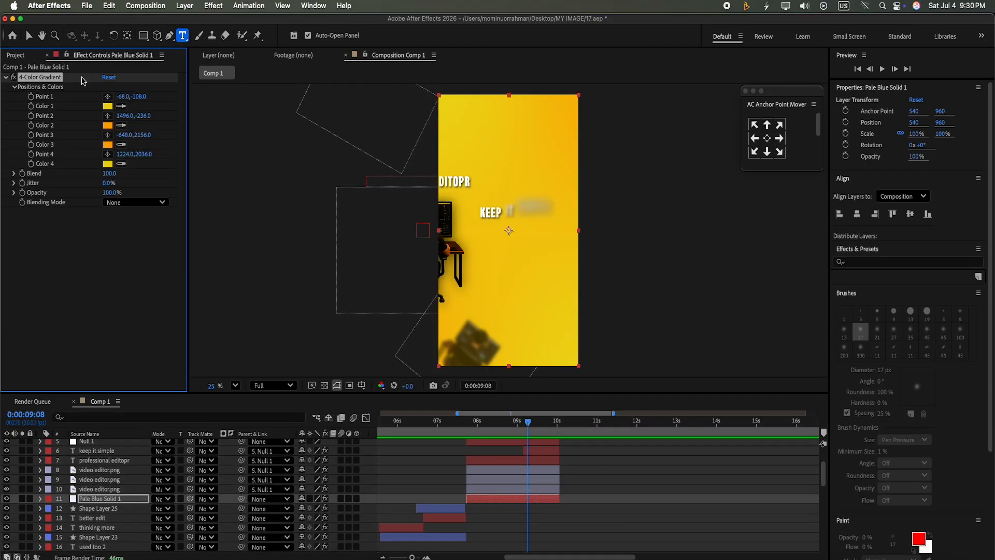
Step: Copy the 4-Color Gradient, Drop Shadow and CC Light Sweep effects of the "better edit" text layer
left_click_drag(528, 422, 427, 455)
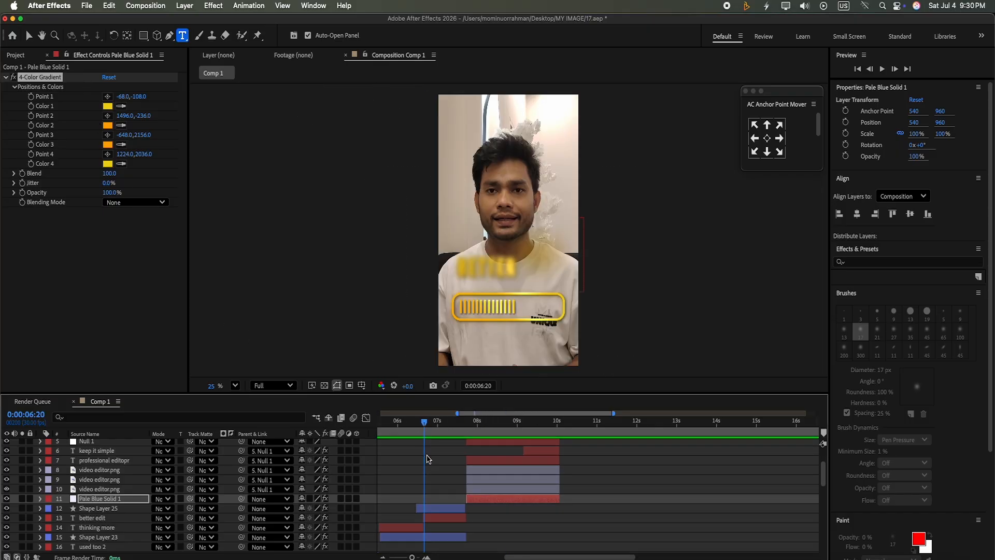
left_click(435, 518)
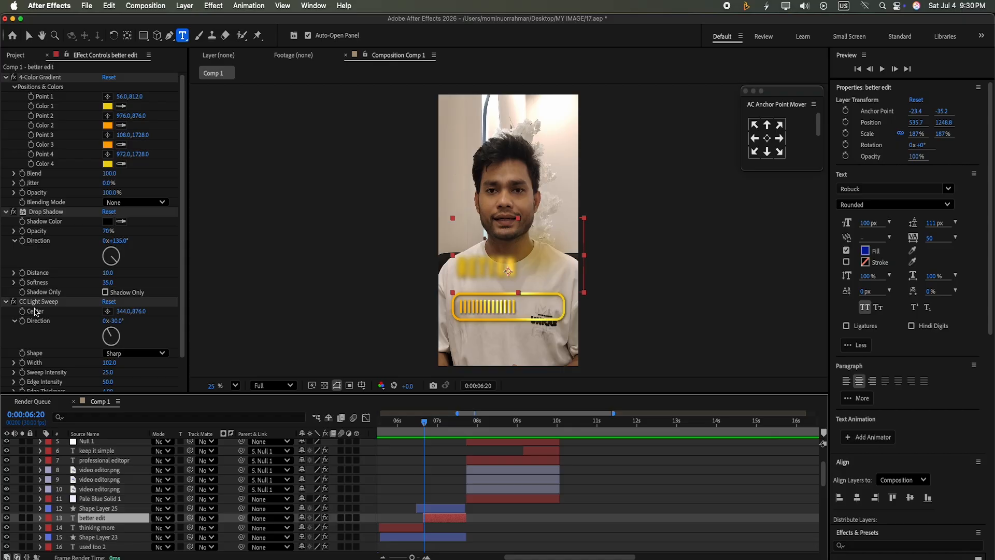
left_click(42, 83)
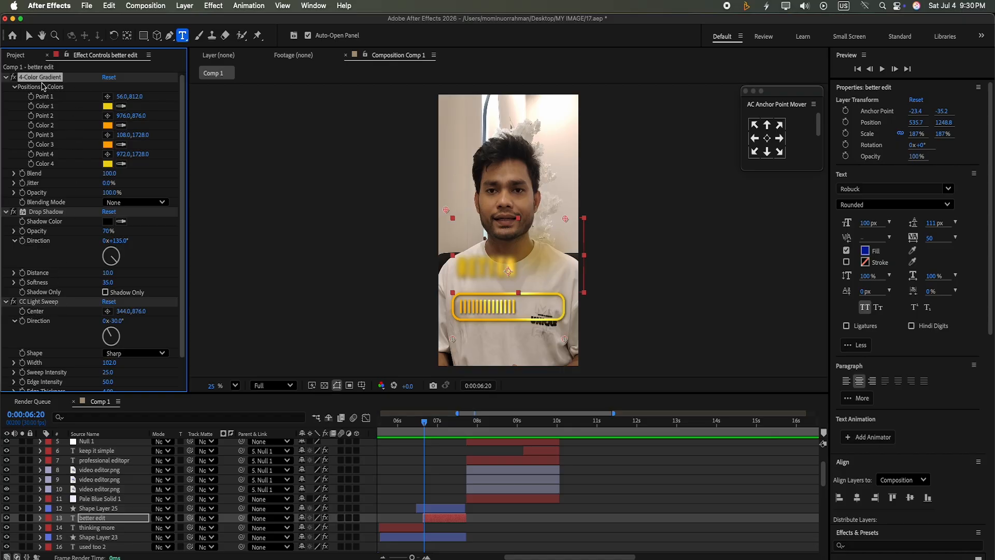
left_click(45, 212, "shift")
left_click(48, 302, "shift")
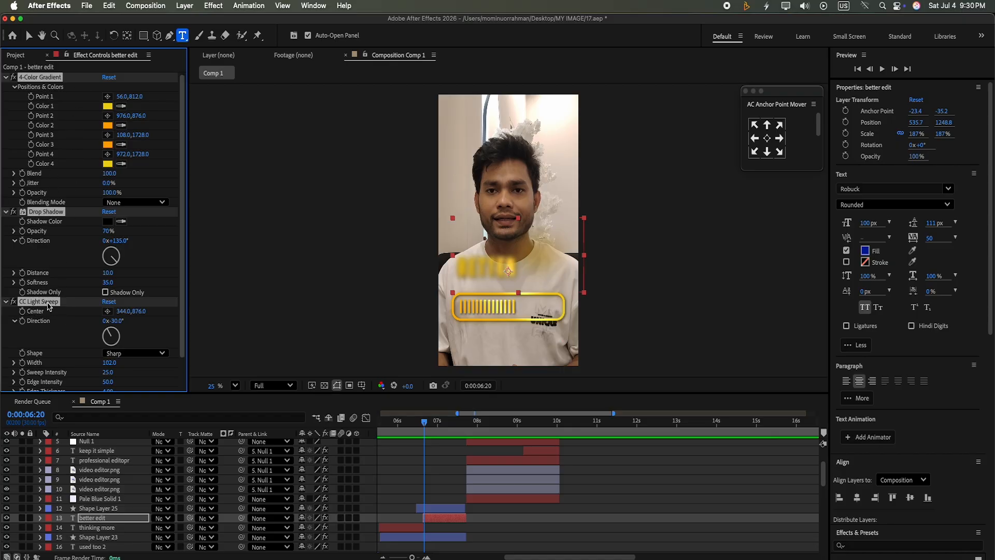
Step: Paste the copied effects onto Shape Layer 26 and Shape Layer 27 at 0:00:11:14
left_click_drag(424, 424, 615, 420)
scroll(822, 481, "up", 3)
left_click(612, 454)
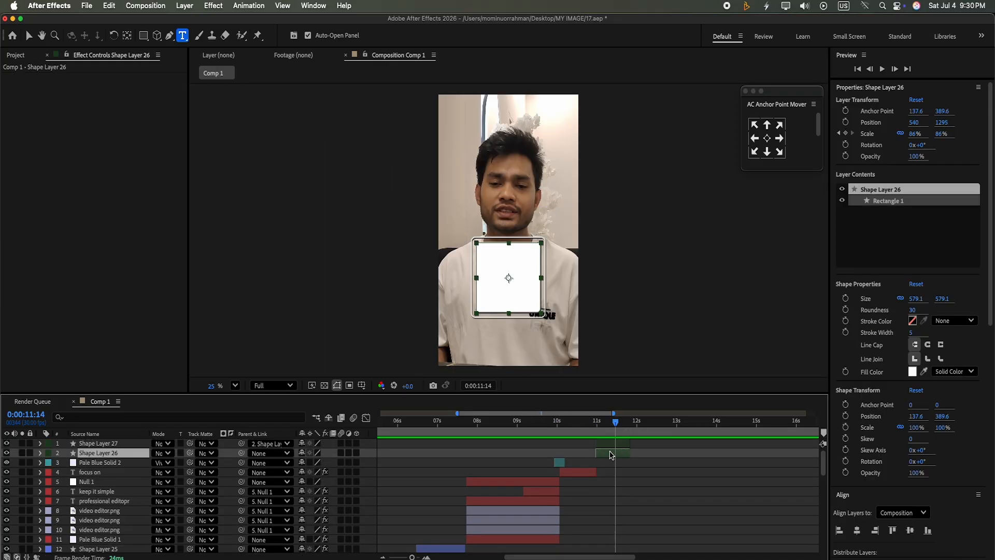
left_click(608, 445, "shift")
key("super+v")
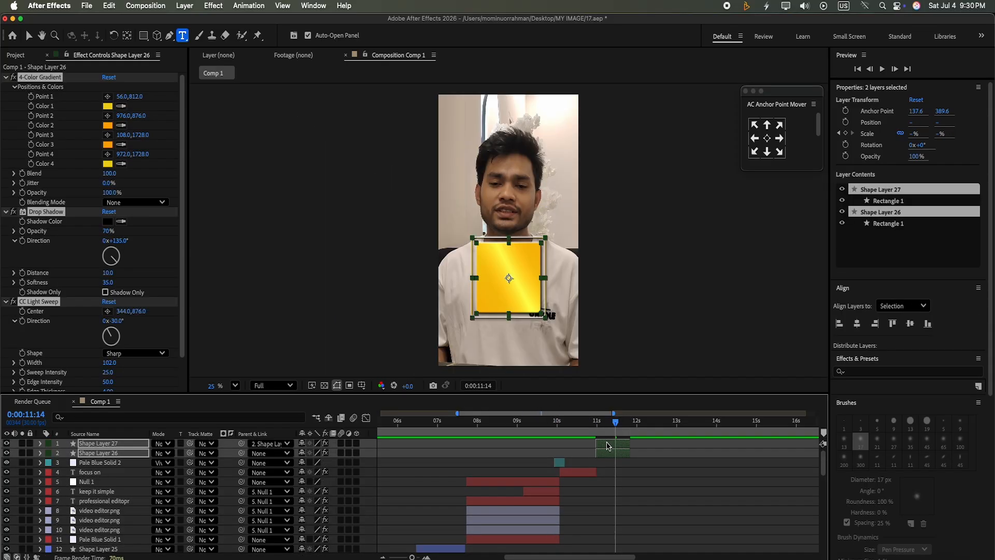
Step: Set the CC Light Sweep on Shape Layer 26 to width 171 and sweep intensity 17
left_click(369, 476)
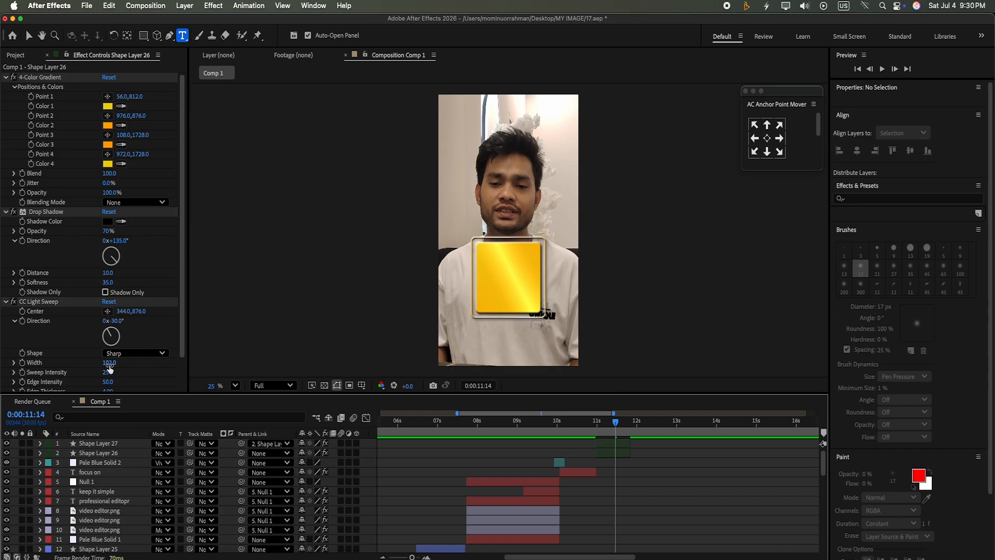
mouse_move(110, 363)
left_mouse_down()
mouse_move(118, 366)
mouse_move(106, 352)
mouse_move(110, 371)
left_mouse_up()
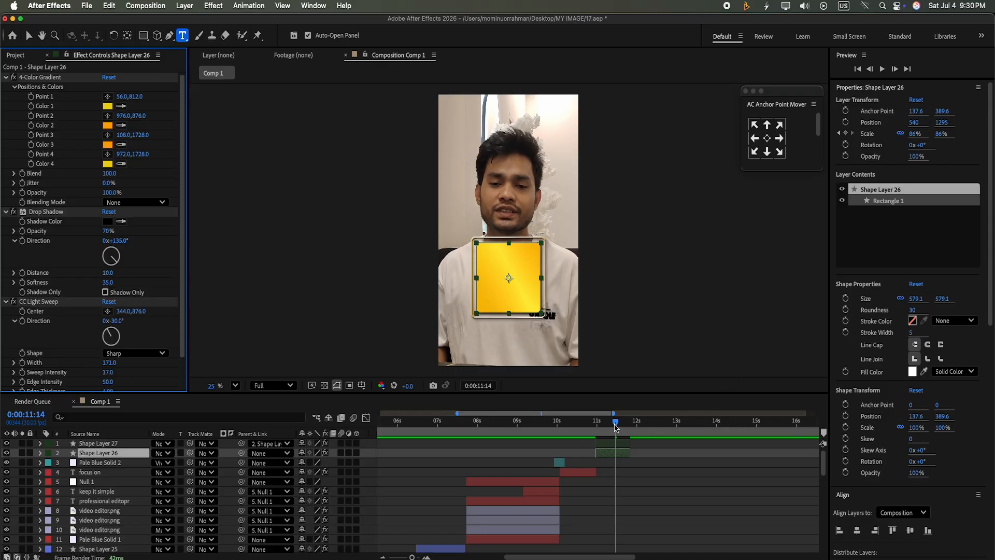
mouse_move(616, 426)
left_mouse_down()
mouse_move(591, 426)
mouse_move(602, 426)
left_mouse_up()
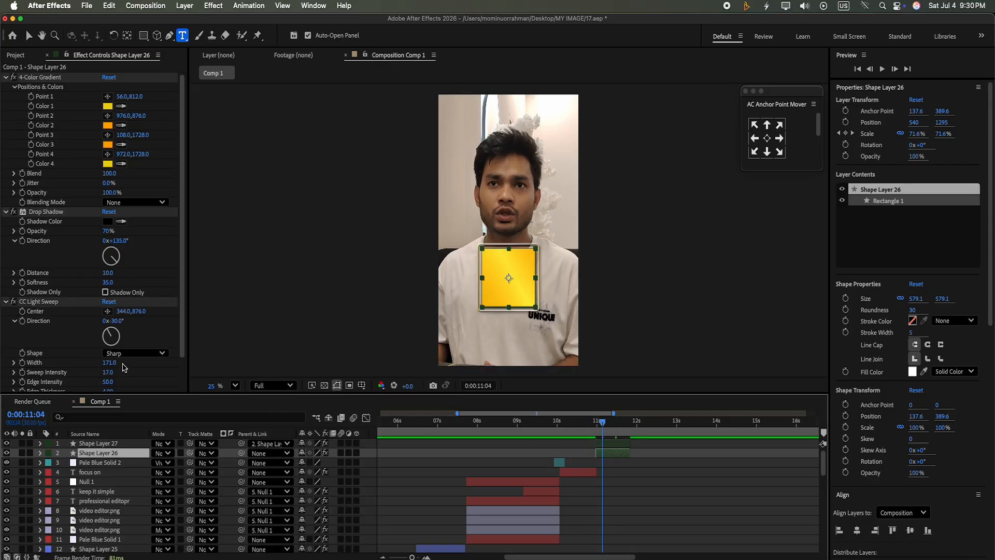
Step: Move the CC Light Sweep center on Shape Layer 26 to 272, 996 and turn its direction to 134°
left_click_drag(111, 333, 107, 337)
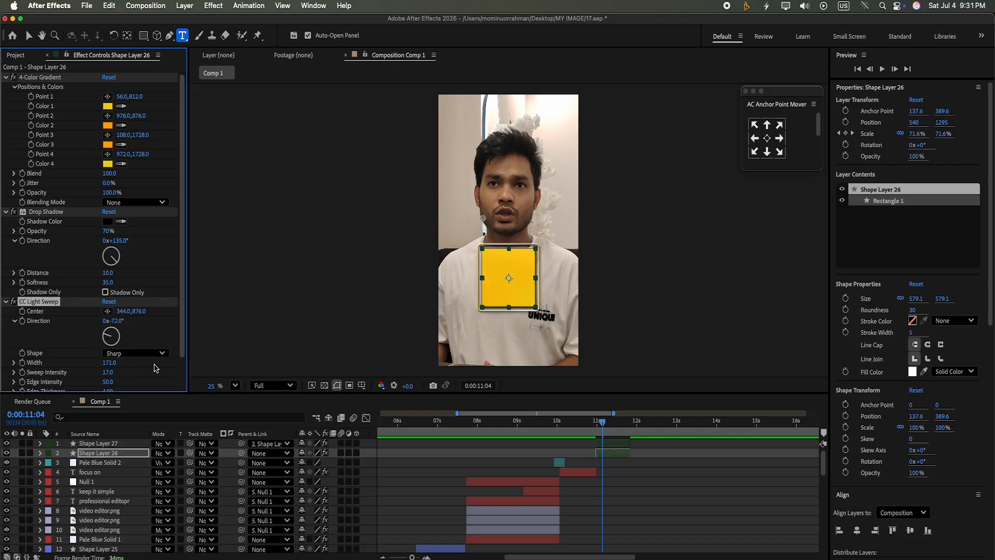
key("super+z")
left_click(108, 311)
left_click(474, 235)
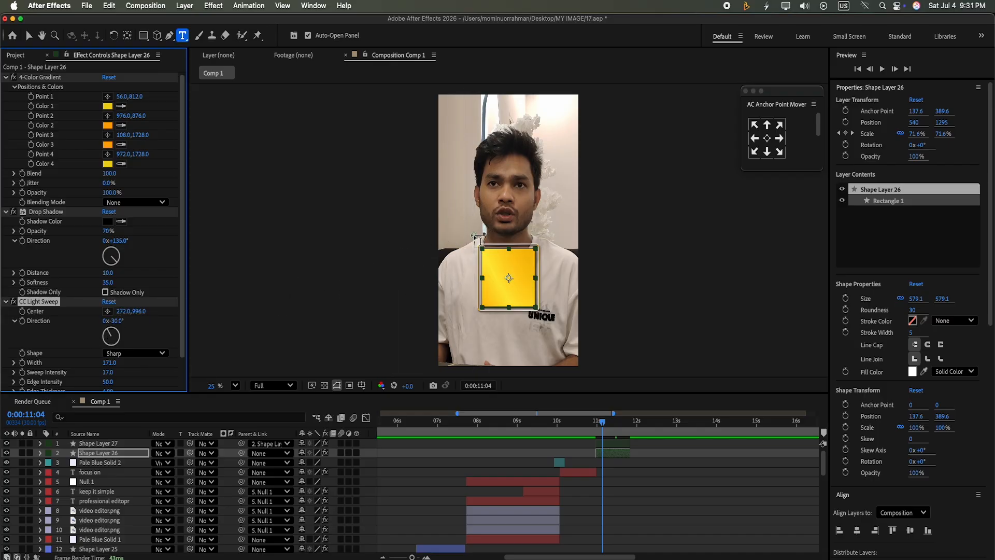
left_click_drag(109, 329, 119, 345)
left_click(112, 327)
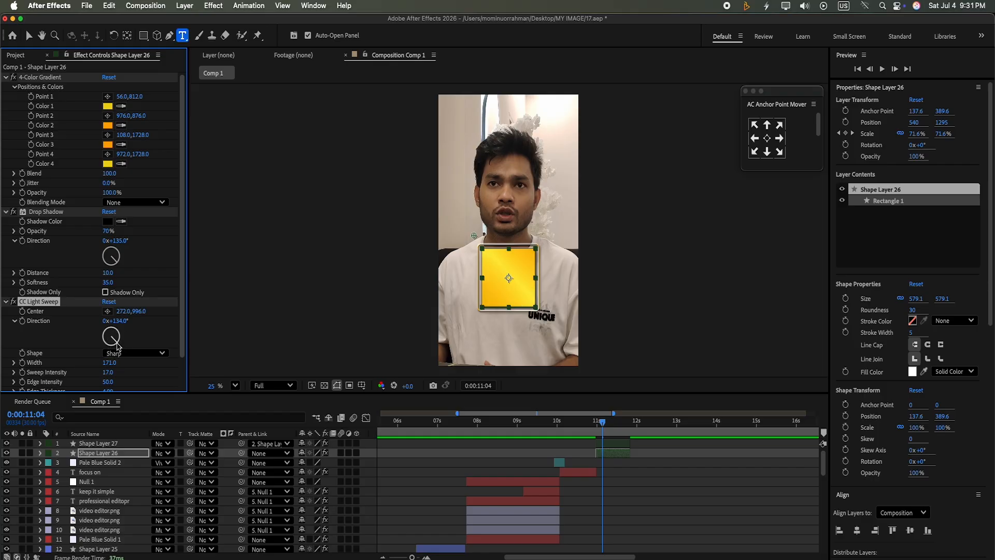
Step: Play the preview from 0:00:10:04 to check the transition from "focus on" to the yellow box
left_click(739, 491)
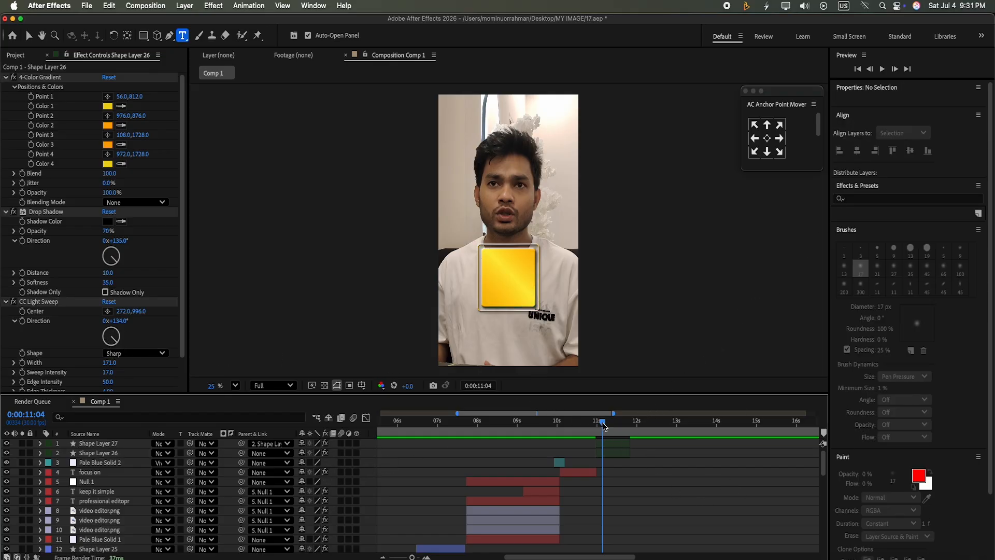
left_click_drag(603, 426, 562, 423)
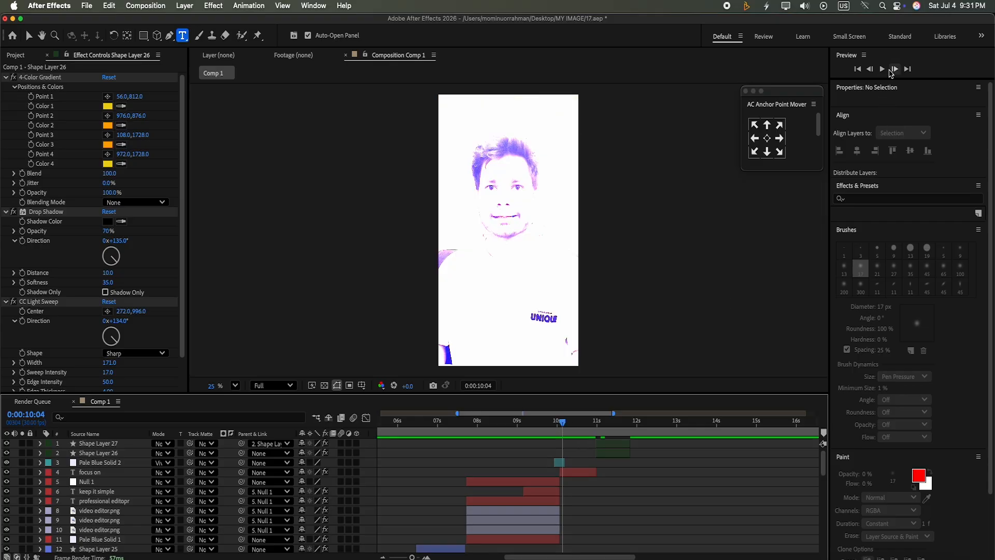
left_click(883, 68)
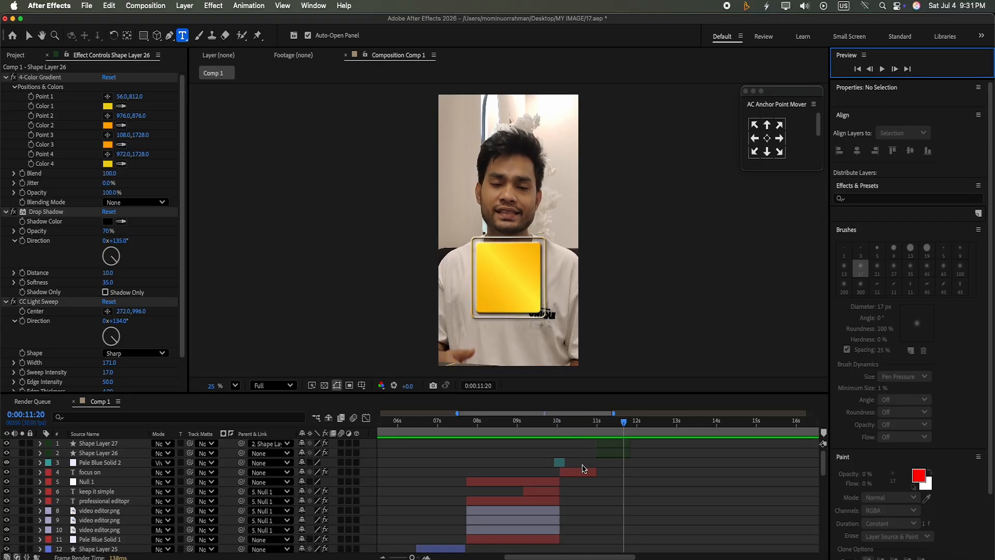
Step: Delete both Scale keyframes of Shape Layer 26 and collapse its properties
left_click(605, 453)
left_click(40, 453)
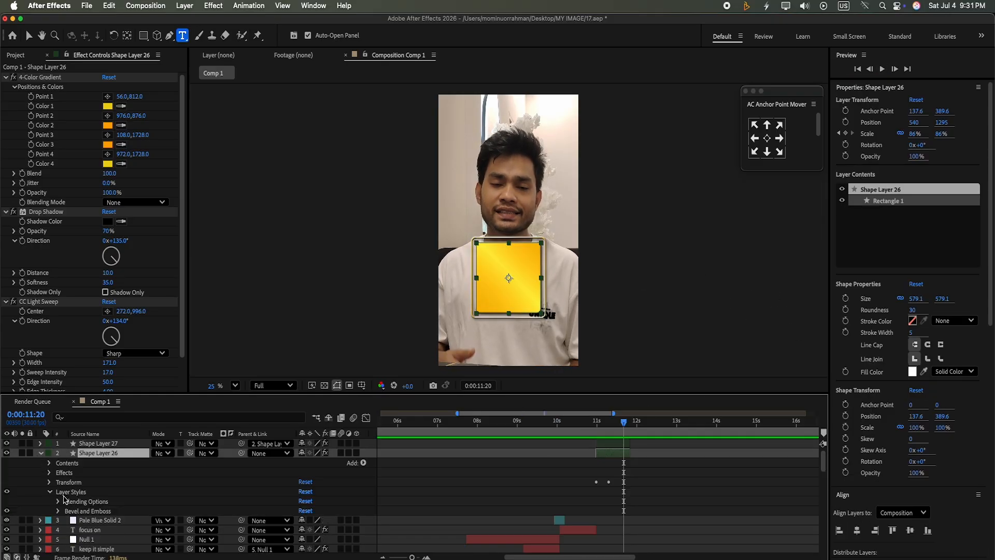
left_click(49, 483)
left_click_drag(653, 489, 565, 525)
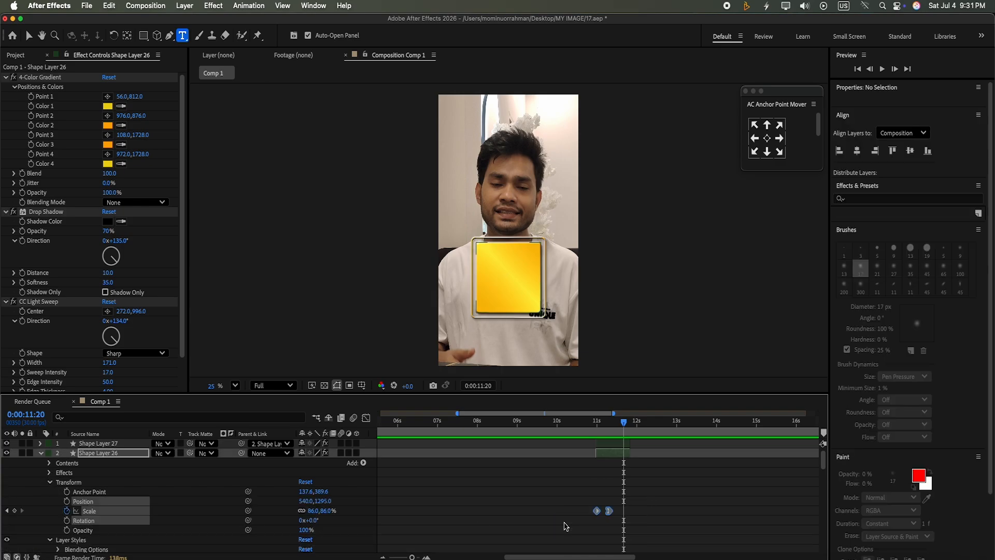
key("Delete")
left_click(40, 453)
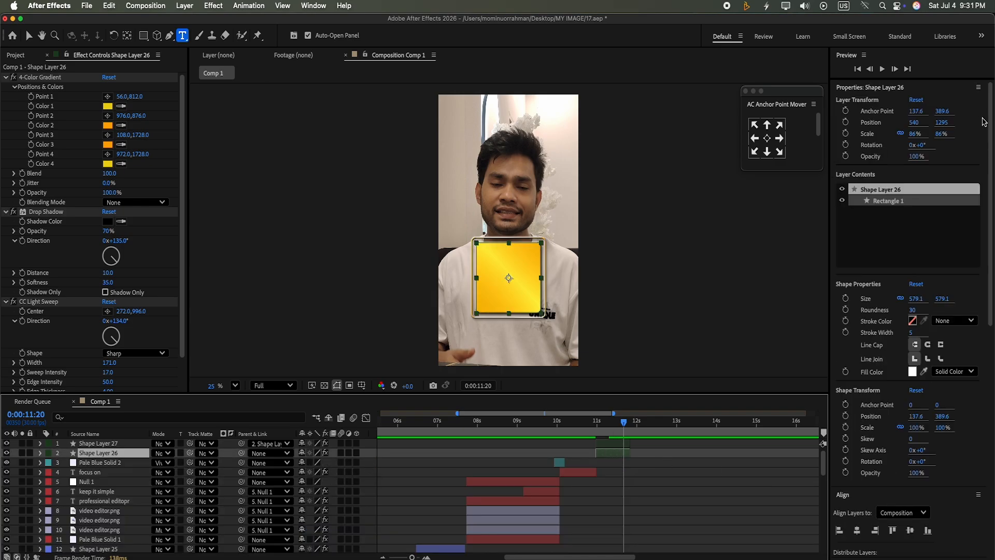
Step: Set the scale of Shape Layer 26 to 50% and its rotation to 45°
left_click(941, 134)
type("50")
key("Return")
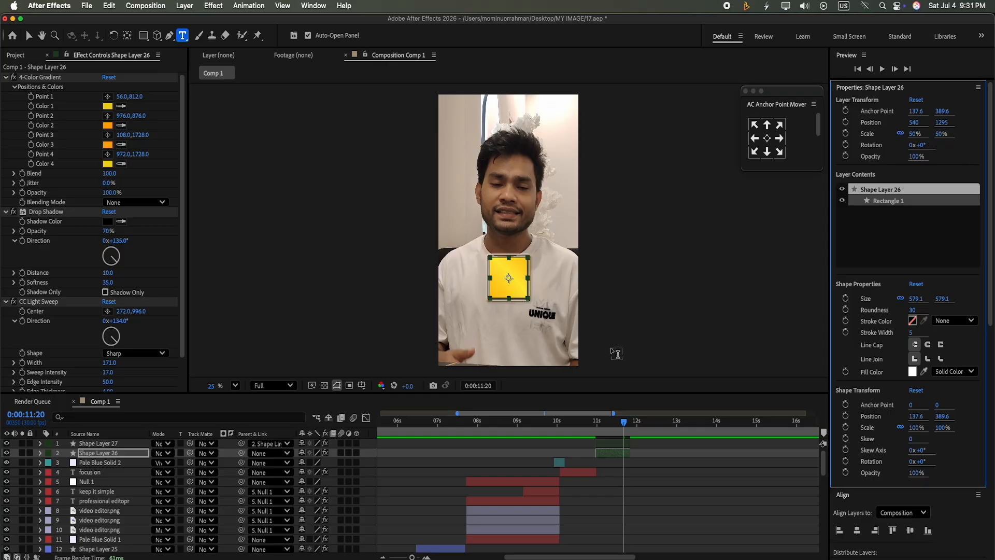
left_click(492, 449)
left_click(608, 456)
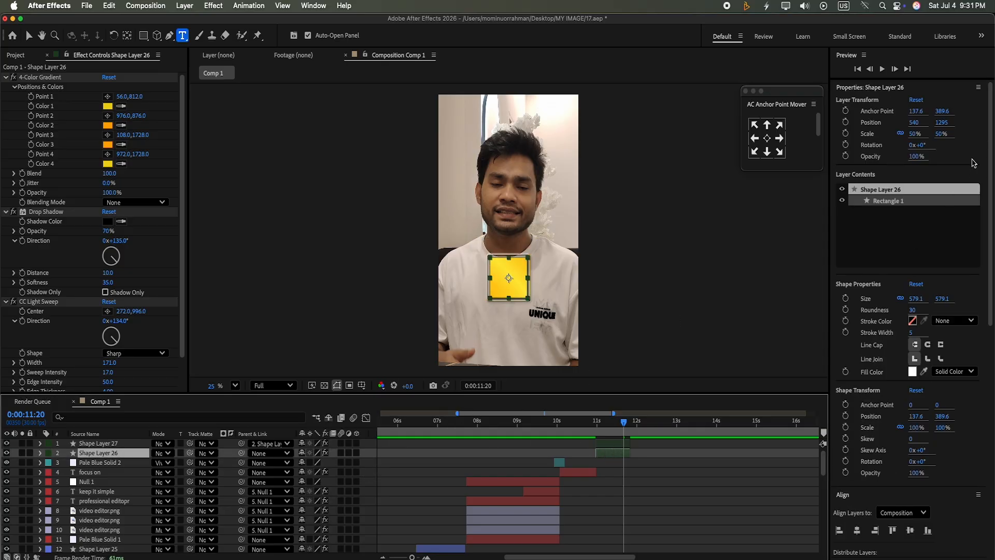
left_click(921, 147)
type("45")
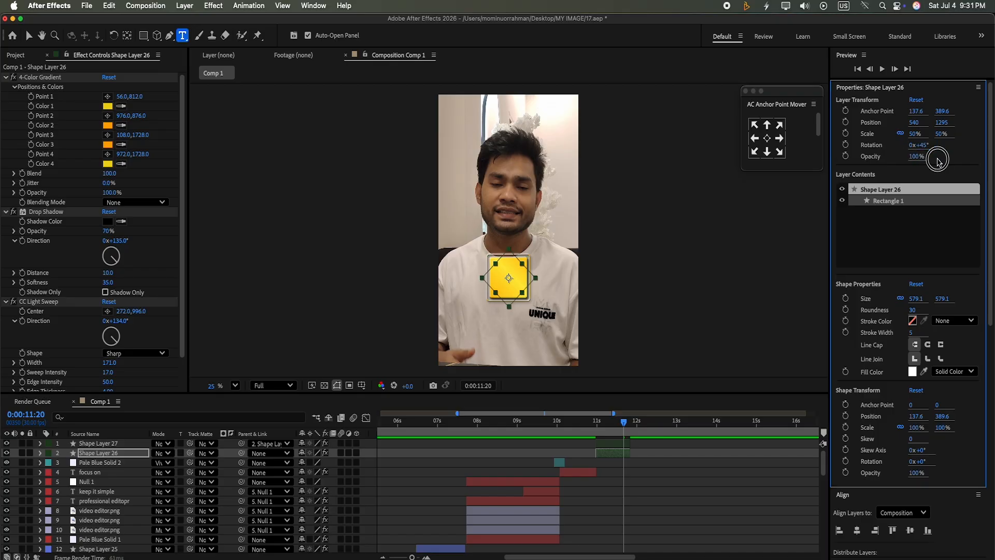
key("Return")
left_click(382, 481)
left_click(606, 455)
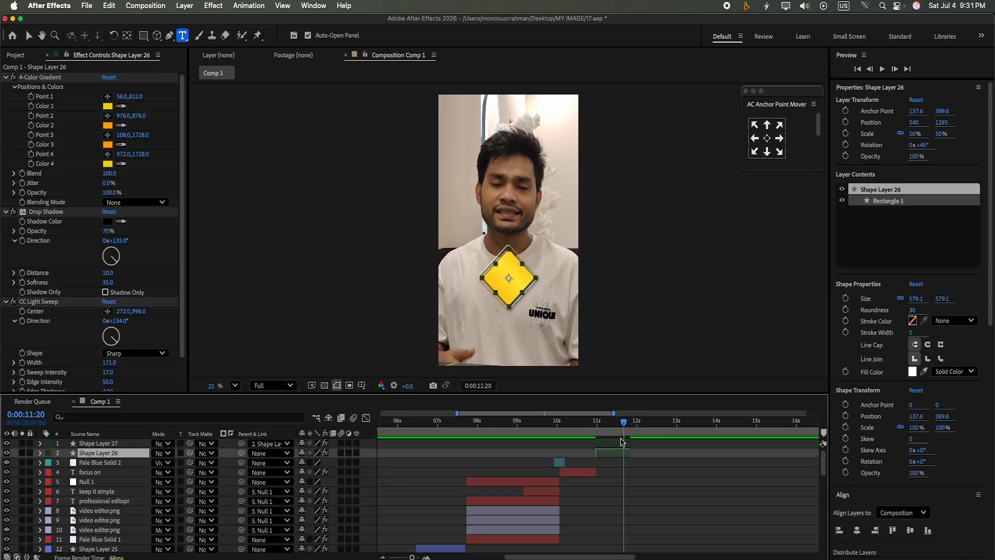
Step: Add Position and Opacity keyframes to Shape Layer 26 at 0:00:10:29, where the layer starts
left_click_drag(624, 425, 596, 422)
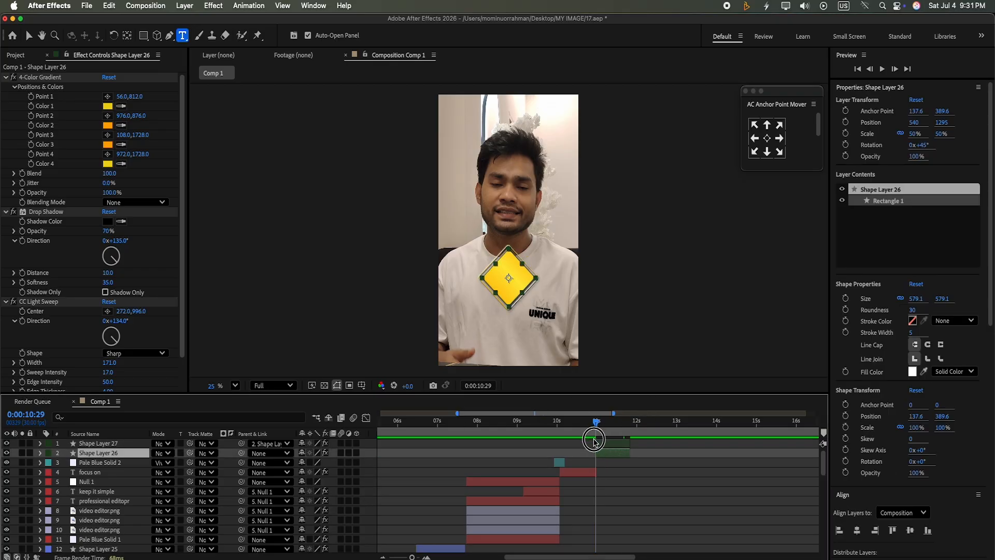
left_click(374, 478)
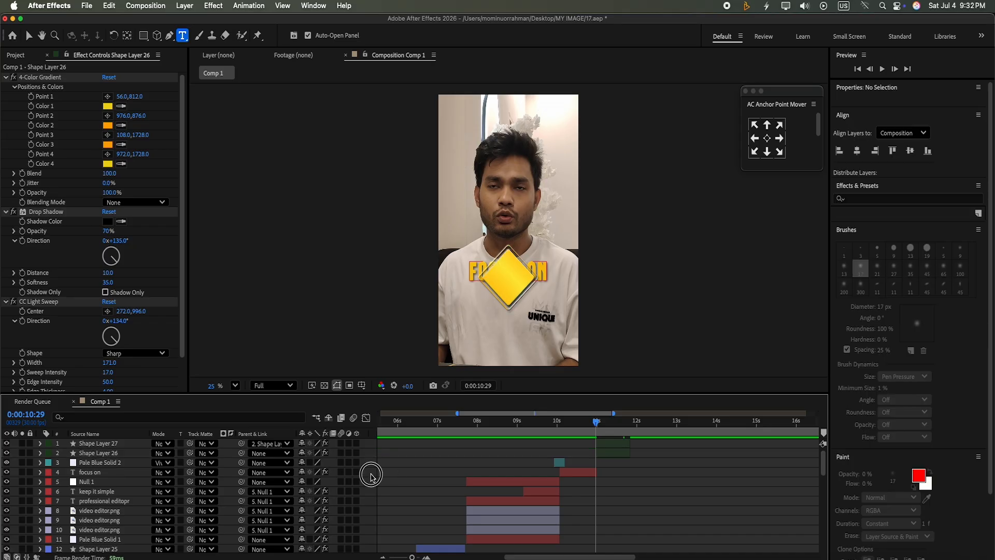
left_click(602, 456)
left_click(39, 452)
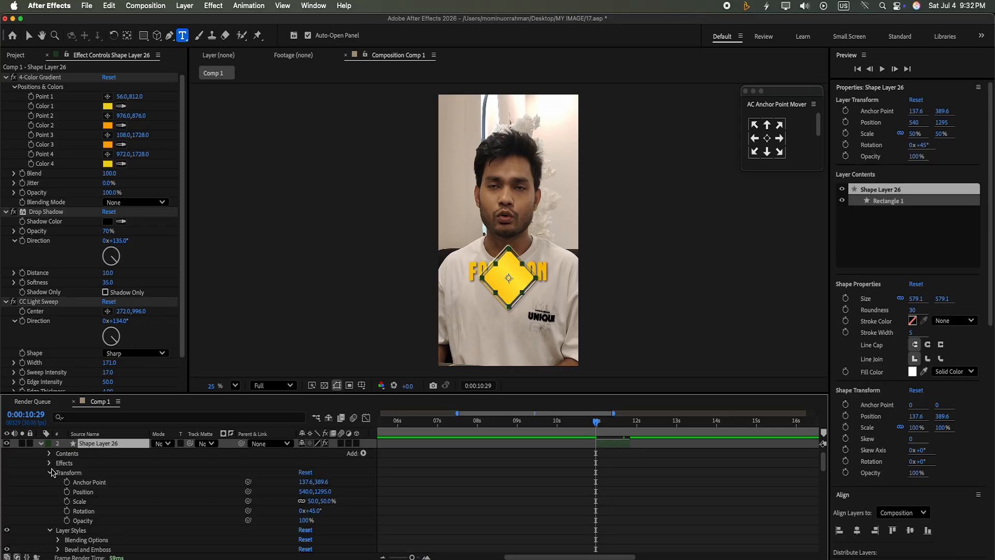
left_click(51, 473)
left_click(50, 472)
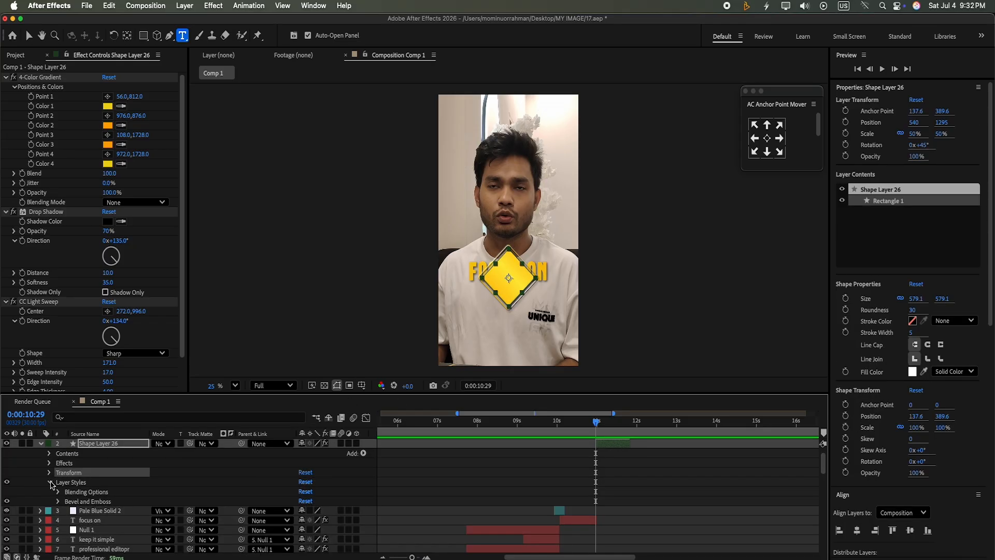
left_click(51, 483)
left_click(50, 472)
left_click(67, 491)
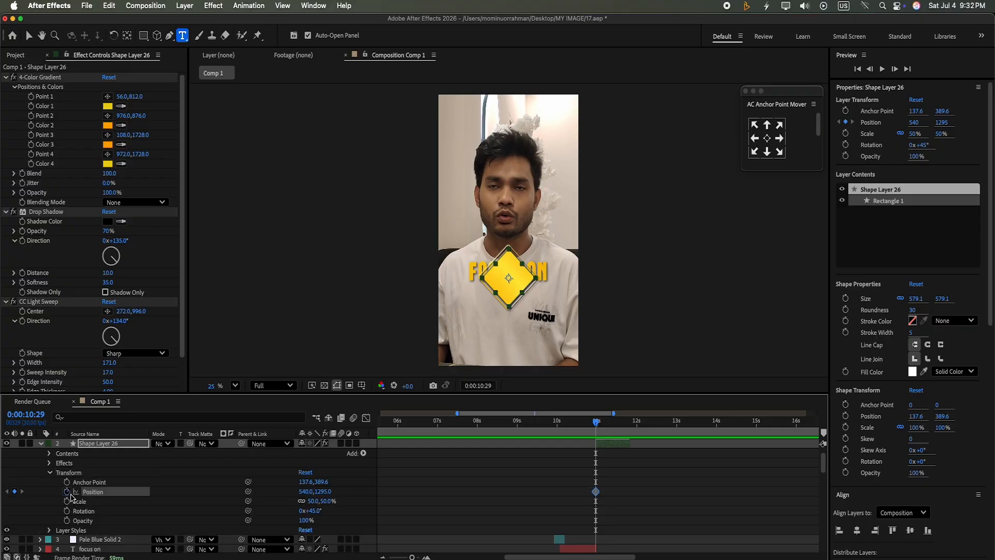
left_click(67, 520)
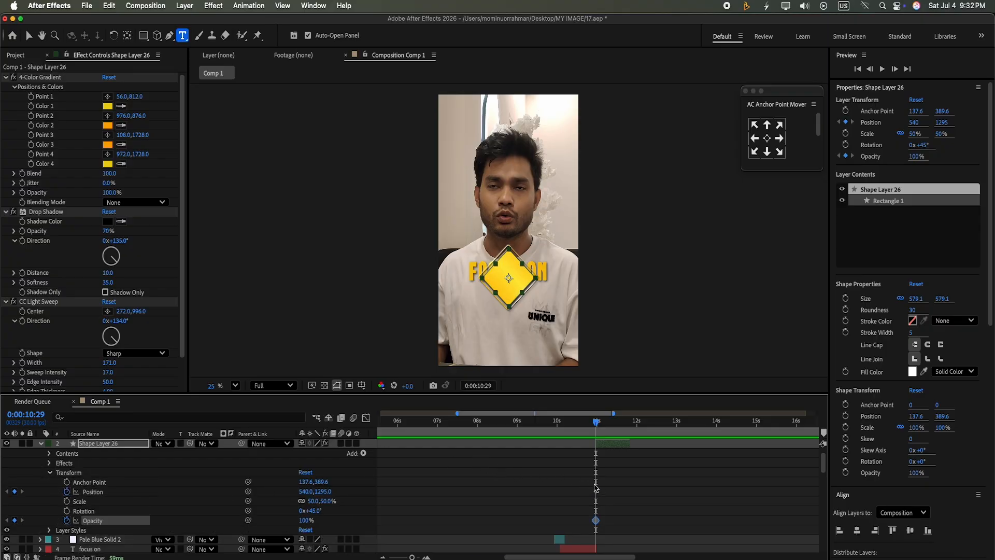
Step: Shift the Position and Opacity keyframes of Shape Layer 26 to about 0:00:11:11 on the enlarged timeline
left_click_drag(588, 462, 602, 523)
left_click(607, 499)
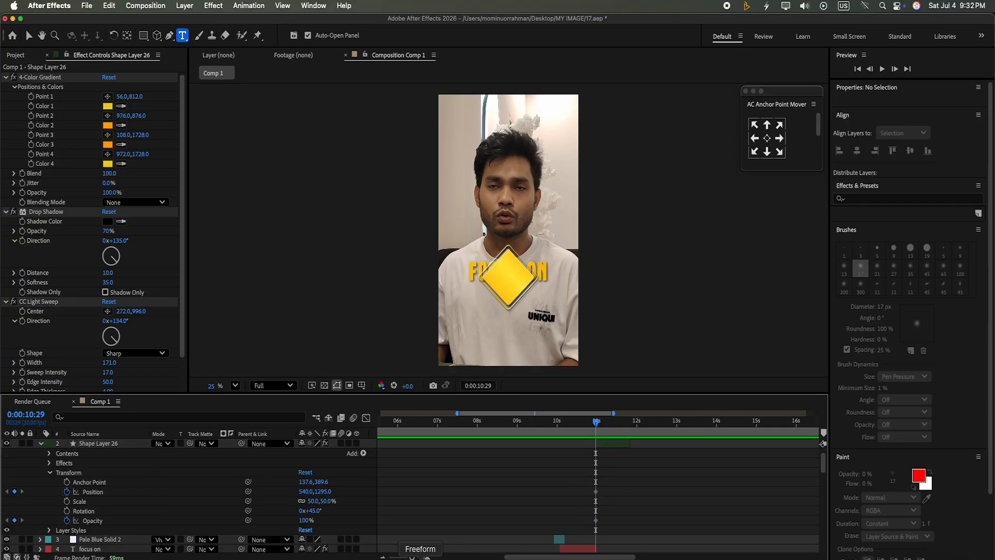
left_click_drag(412, 557, 416, 557)
left_click_drag(586, 481, 652, 496)
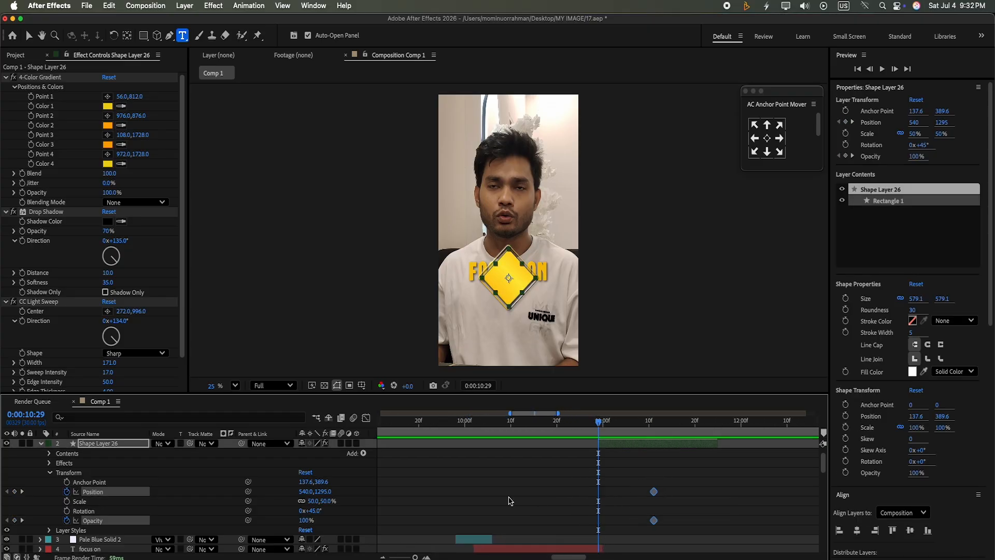
Step: Keyframe the opacity of Shape Layer 26 at 0% at 0:00:10:29
left_click(200, 497)
left_click(304, 521)
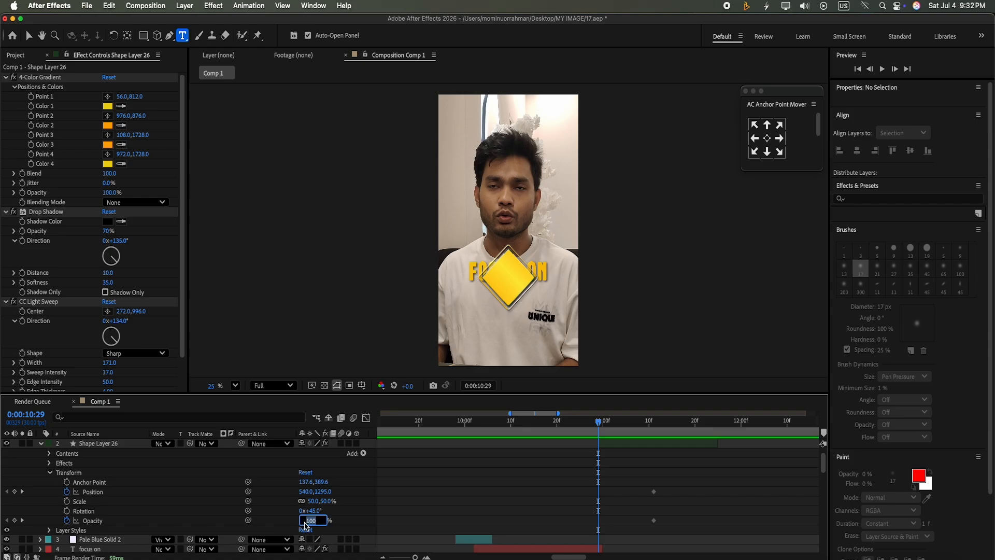
type("0")
key("Return")
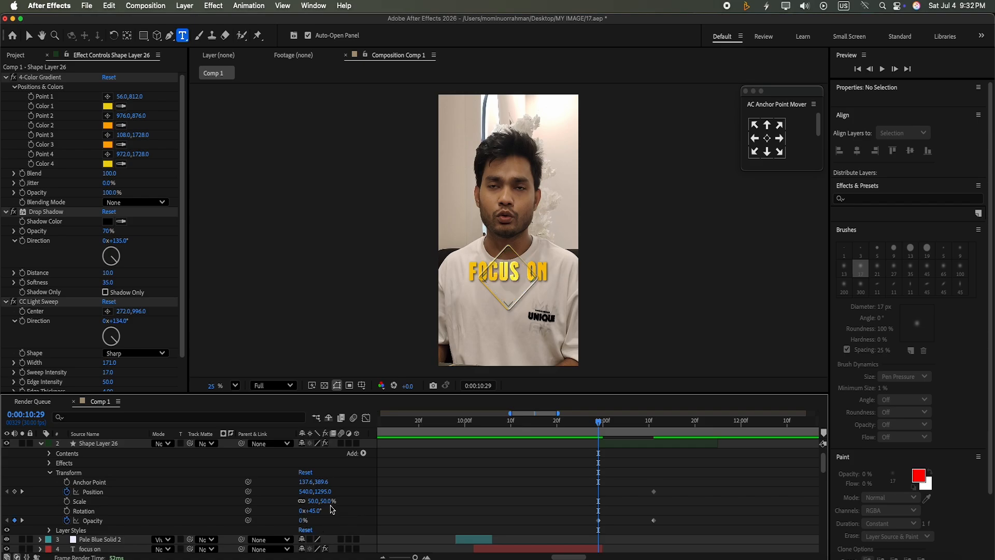
Step: Keyframe the position of Shape Layer 26 at 540, 1601 at 0:00:10:29 and look at its curve in the Graph Editor
left_click_drag(321, 490, 321, 540)
left_click_drag(577, 481, 669, 510)
left_click(366, 418)
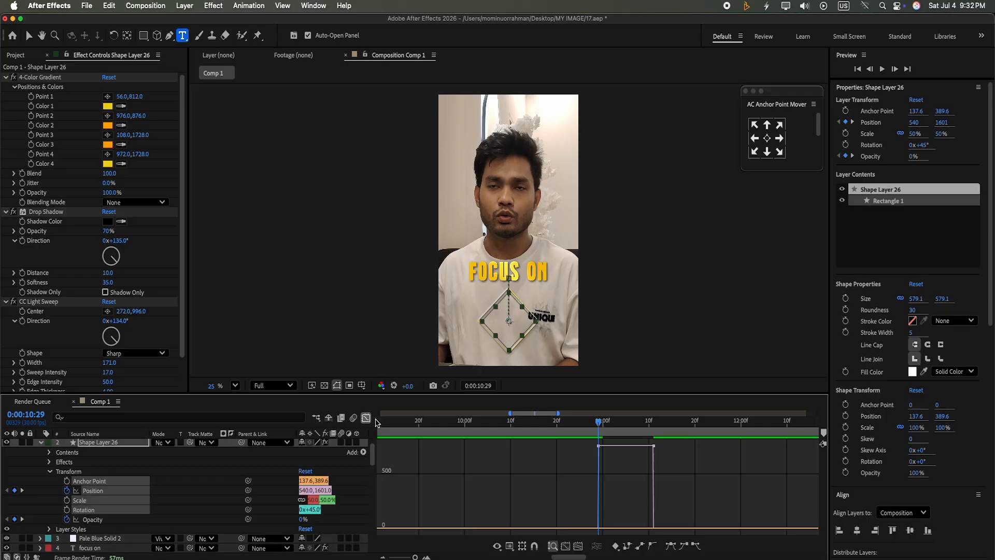
left_click(366, 418)
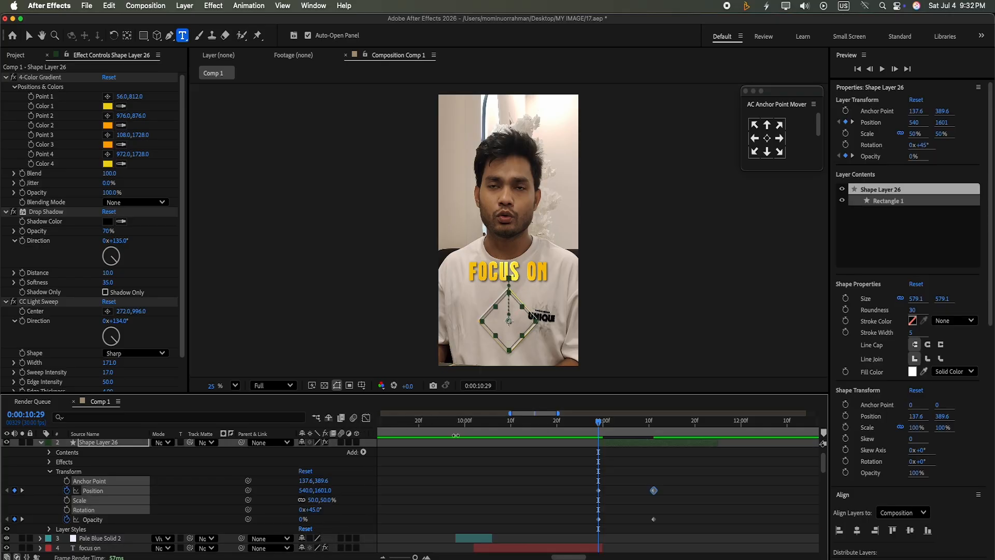
Step: Set the incoming and outgoing velocity influence of Shape Layer 26's Opacity keyframes to 65%
left_click_drag(570, 481, 686, 557)
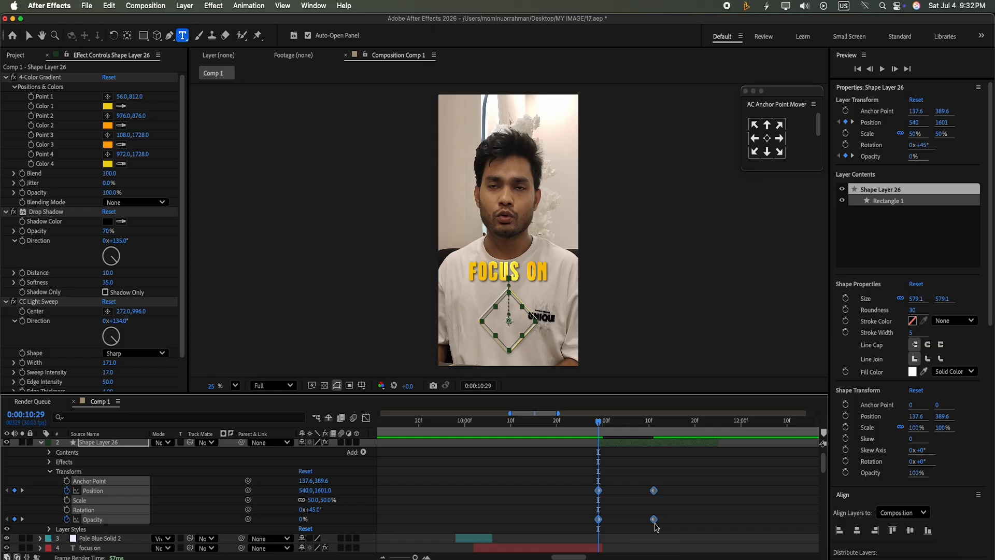
key("super+shift+k")
left_click(410, 279)
type("65")
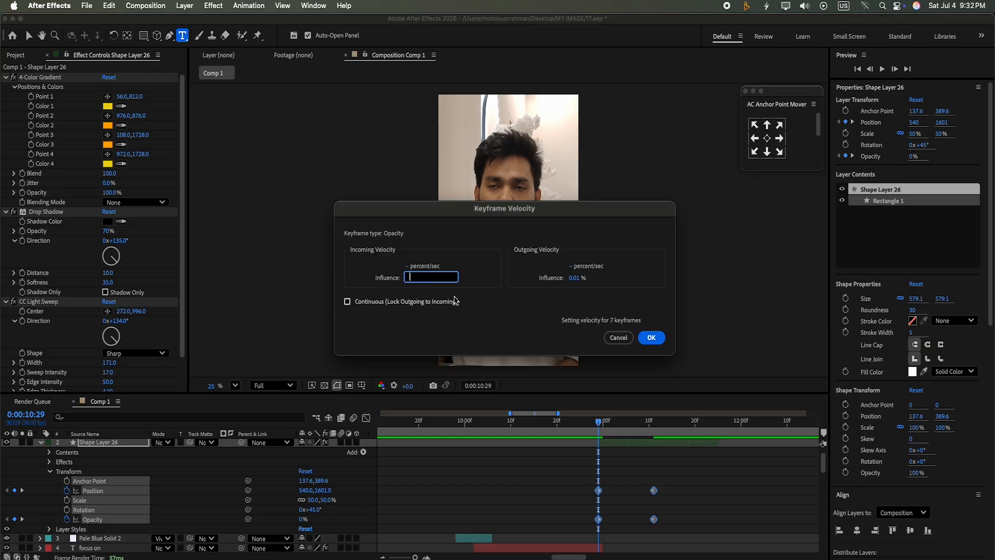
left_click(577, 278)
type("65")
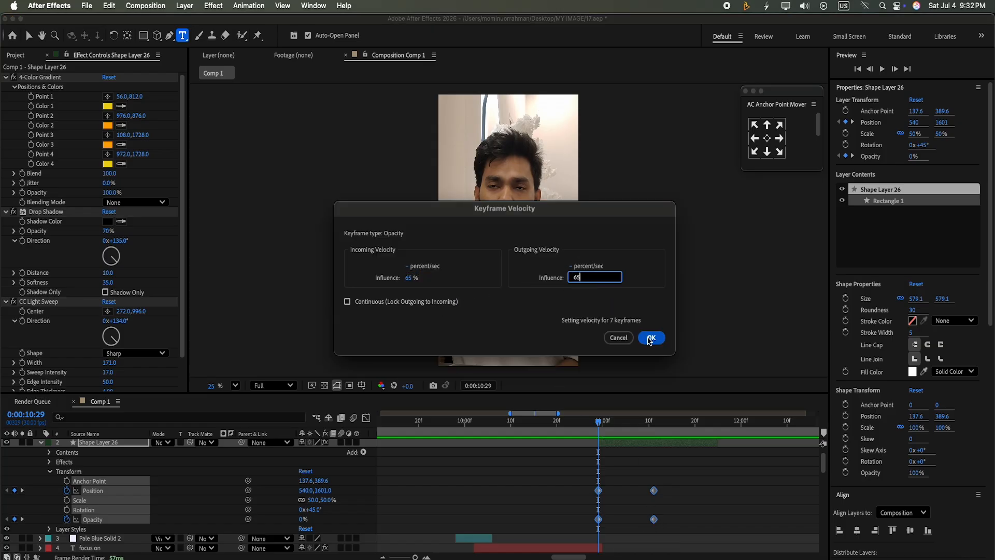
left_click(650, 338)
Step: Set the incoming and outgoing velocity influence of Shape Layer 26's Position keyframes to 65%
left_click_drag(692, 480, 580, 504)
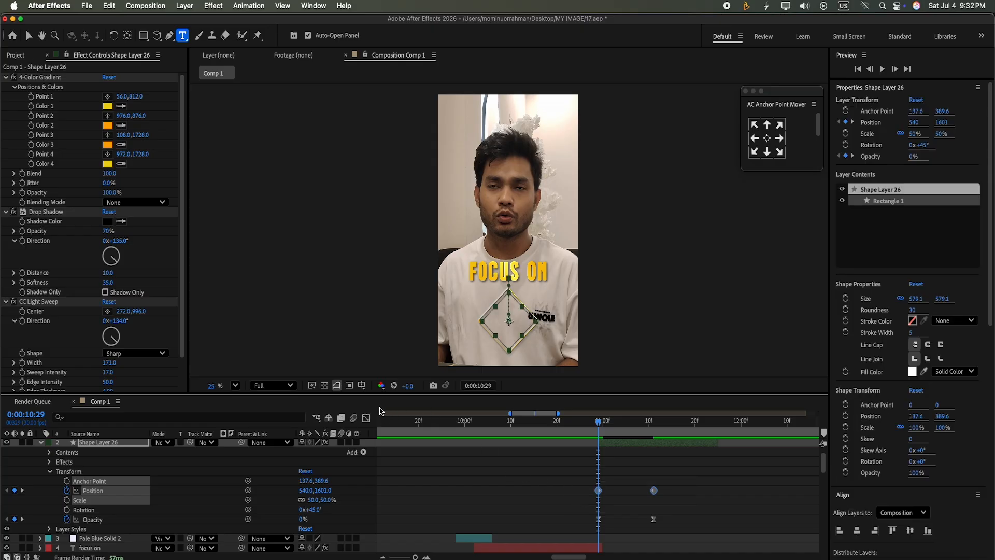
key("super+shift+k")
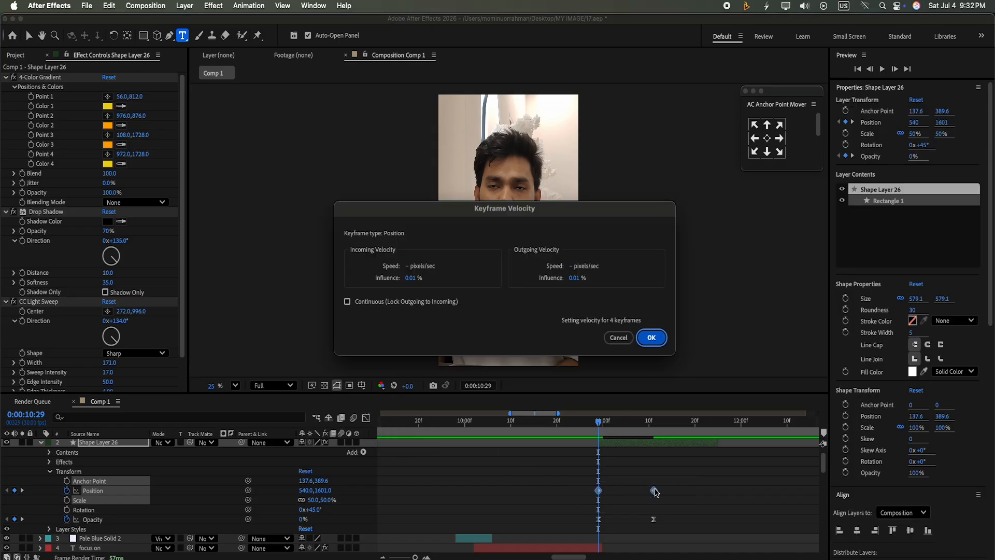
left_click(421, 277)
type("65")
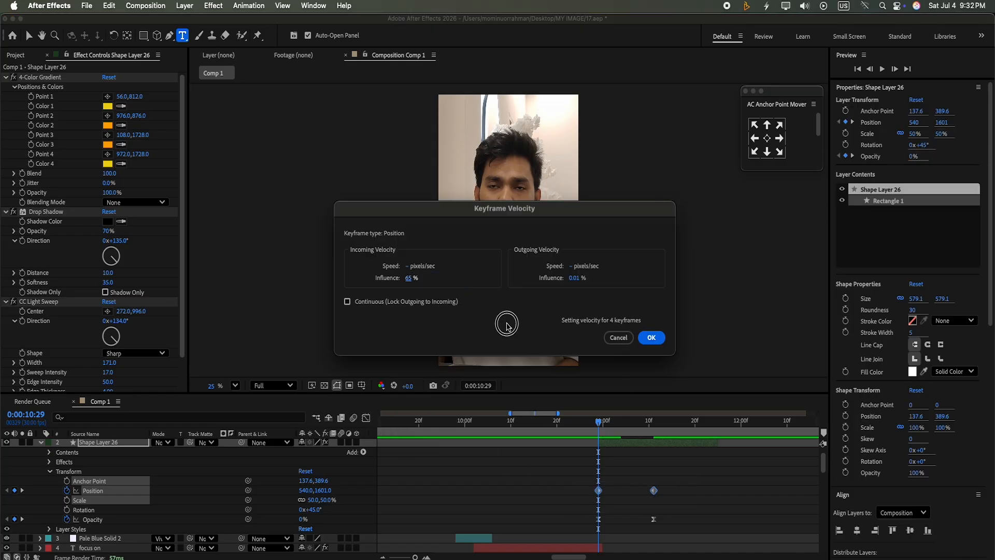
left_click(577, 277)
type("65")
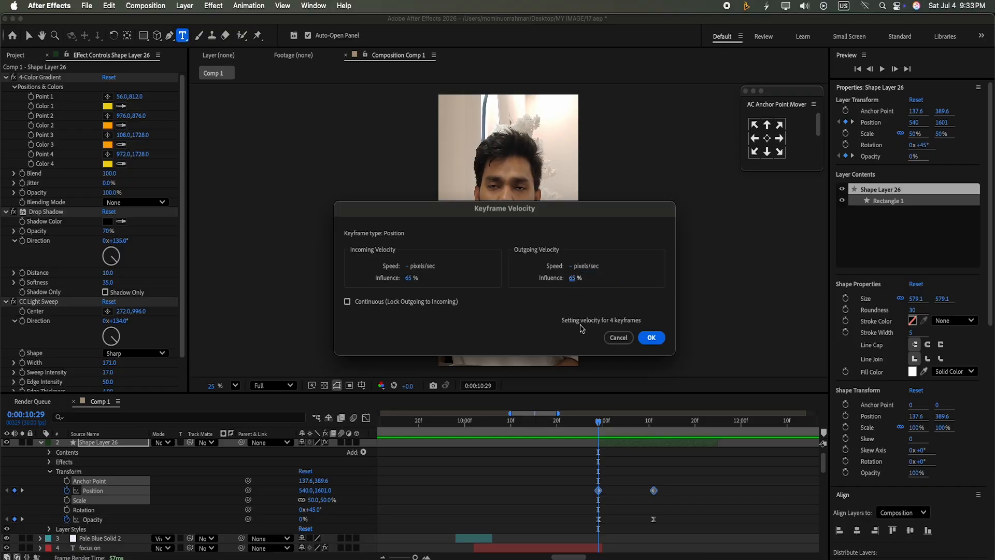
left_click(652, 337)
Step: Preview the diamond's entrance animation several times from about 0:00:10:29
left_click(882, 70)
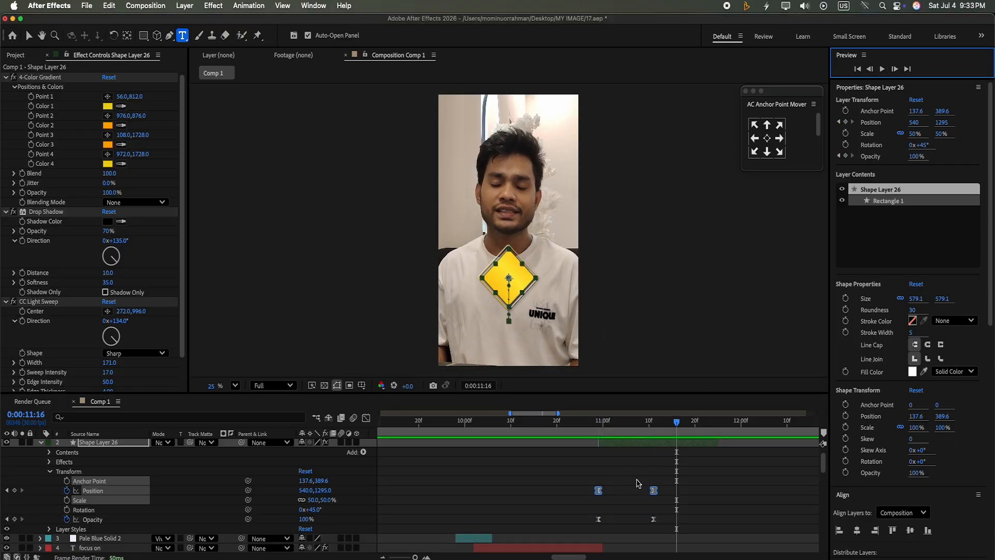
left_click_drag(582, 514, 672, 534)
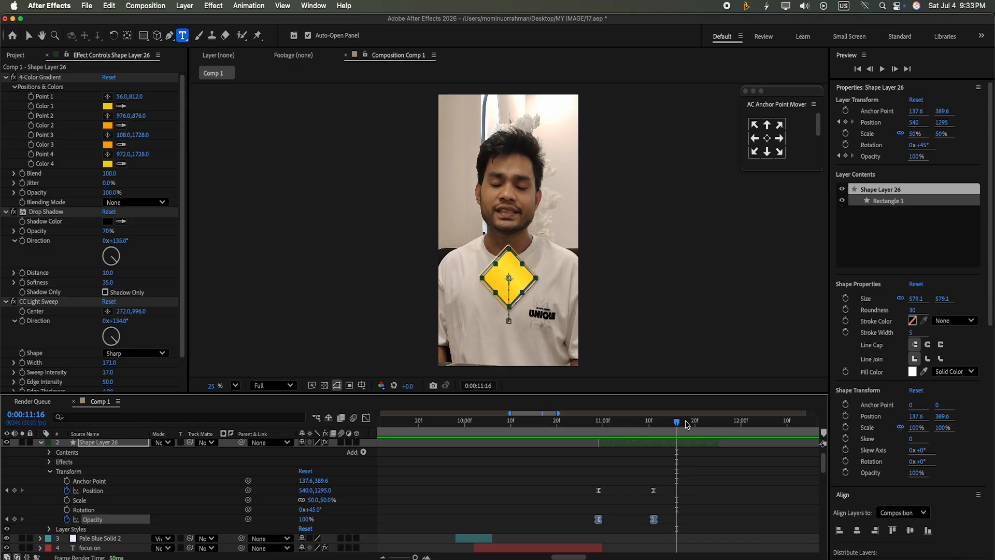
left_click_drag(687, 424, 596, 455)
left_click_drag(824, 466, 825, 423)
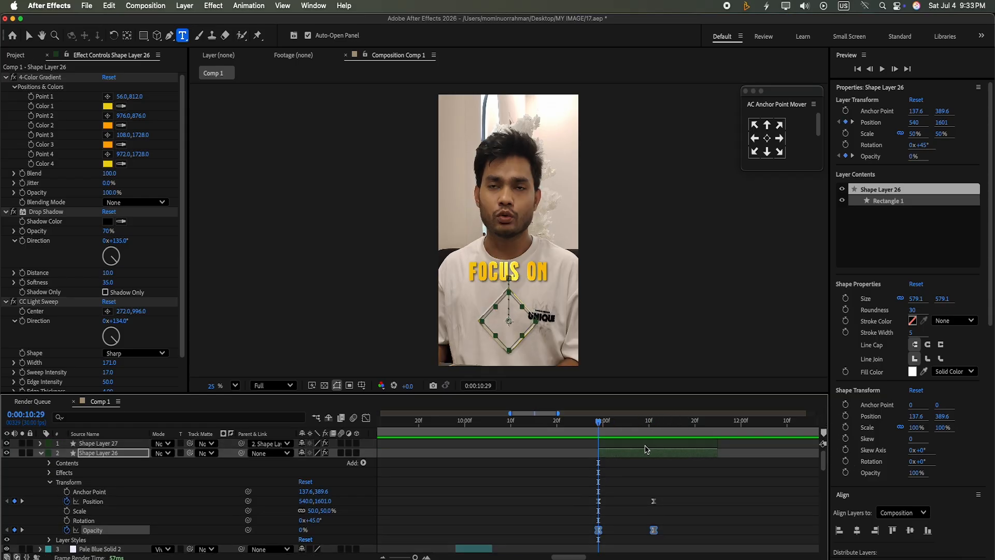
left_click(631, 444)
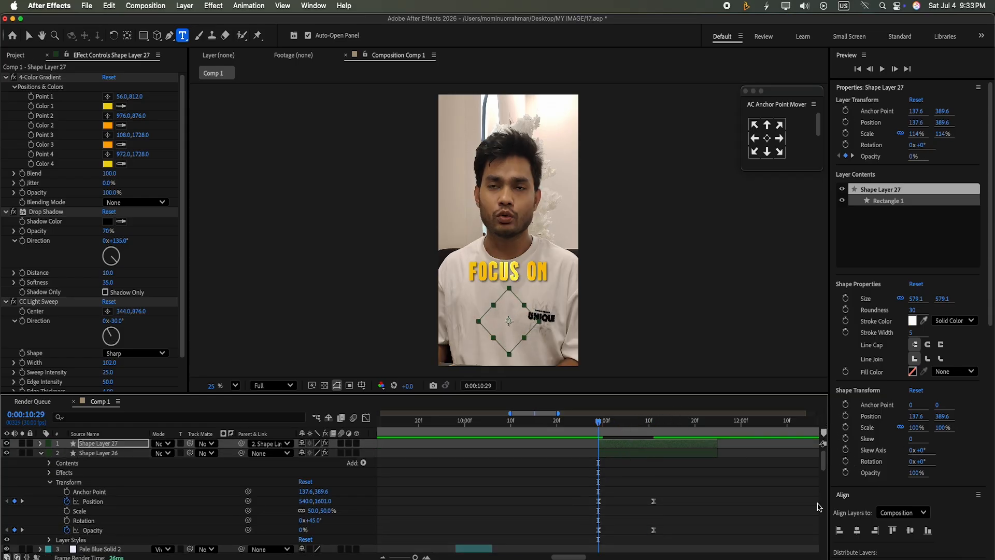
left_click(745, 499)
left_click(881, 69)
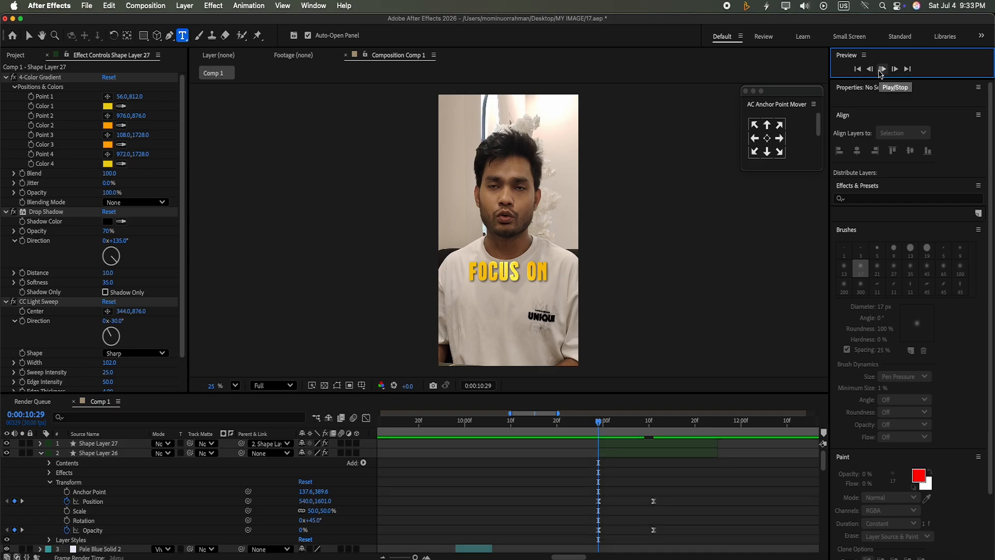
left_click(41, 452)
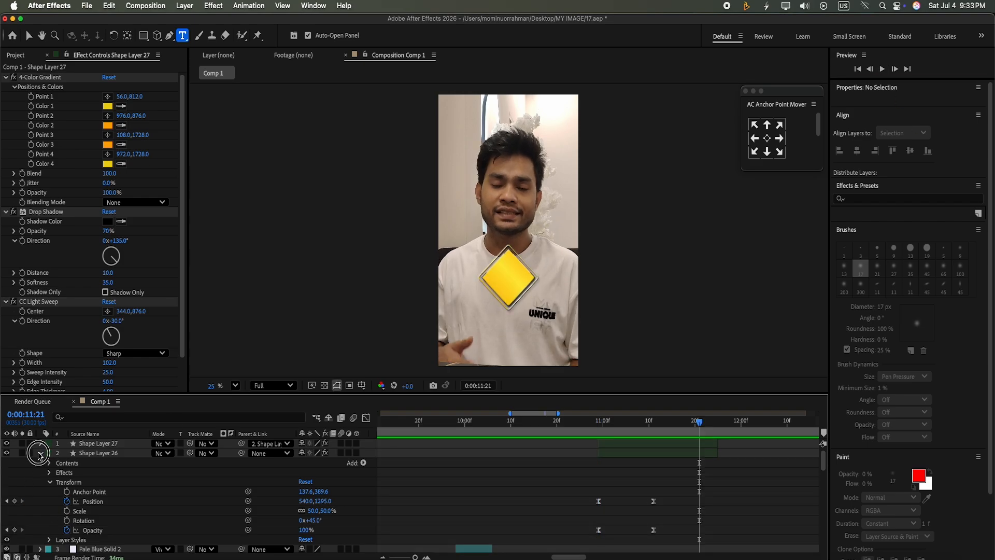
left_click_drag(659, 441, 593, 428)
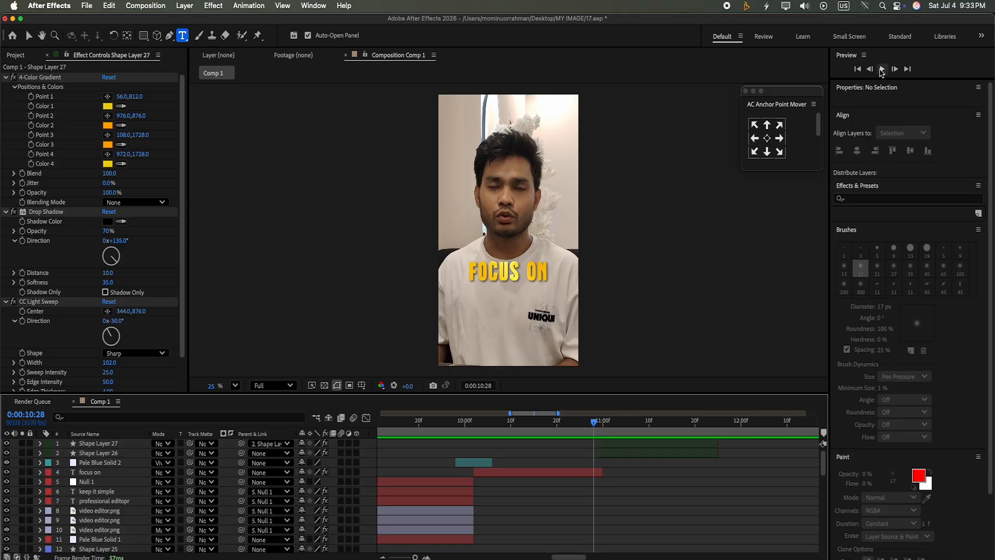
left_click(881, 69)
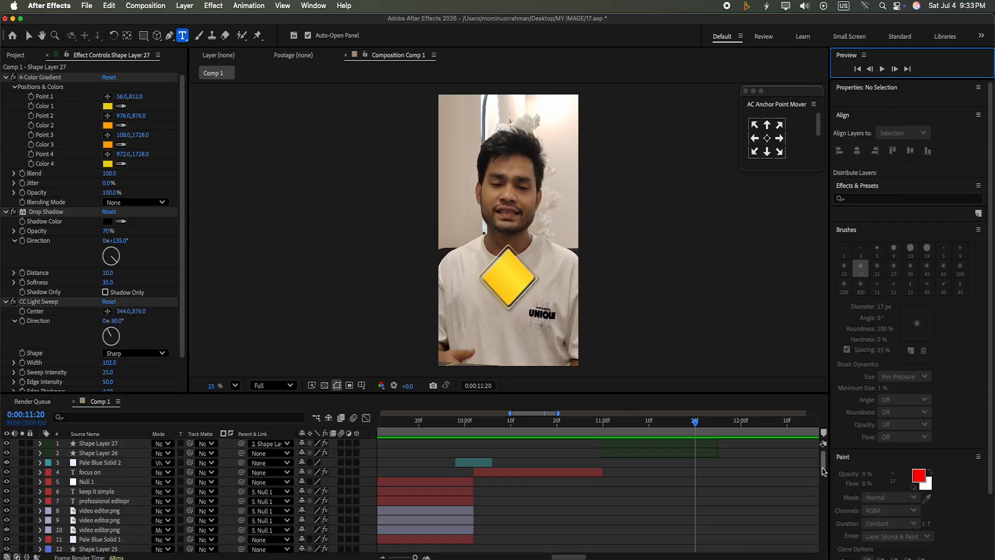
left_click_drag(695, 421, 599, 422)
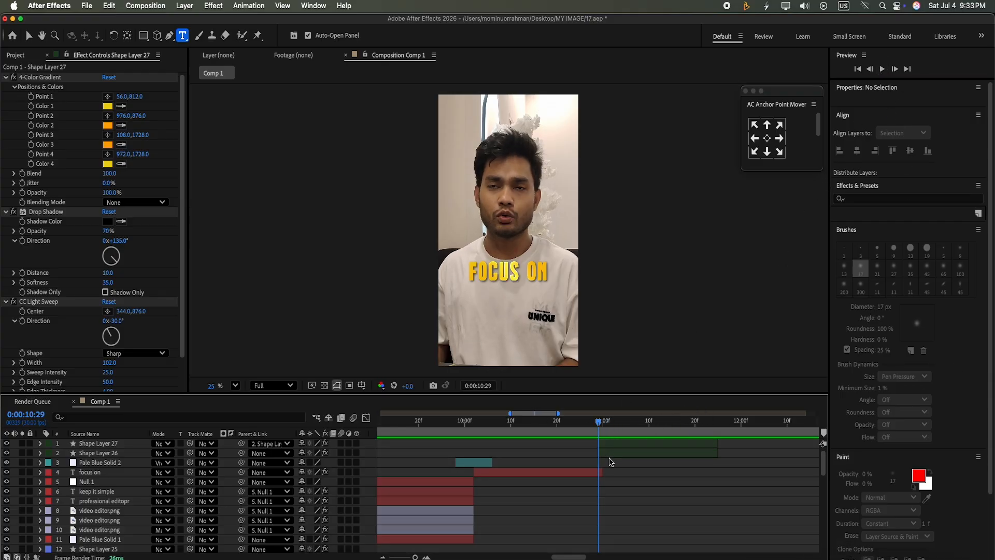
Step: Add a Rotation keyframe to Shape Layer 26 at 0:00:10:29
left_click(612, 453)
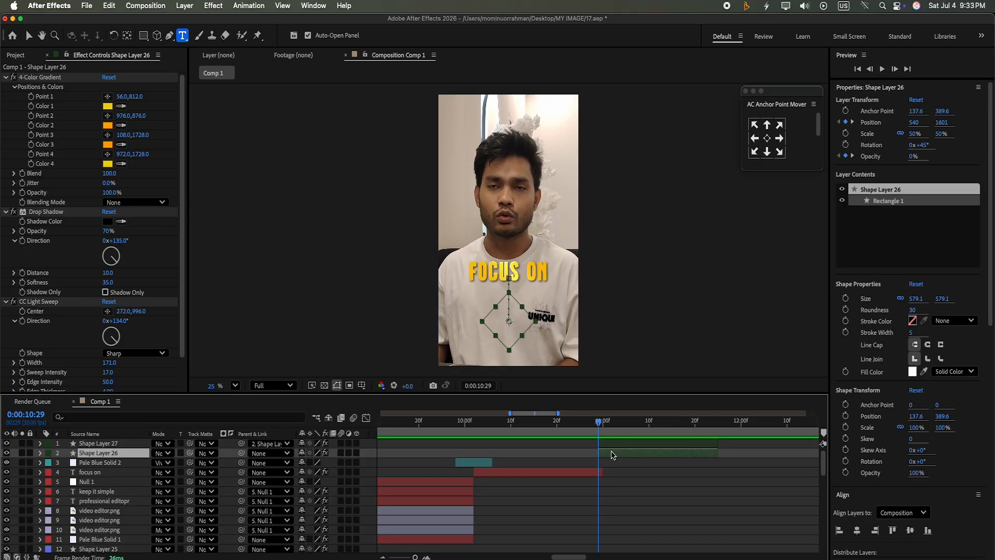
left_click(40, 453)
left_click(67, 520)
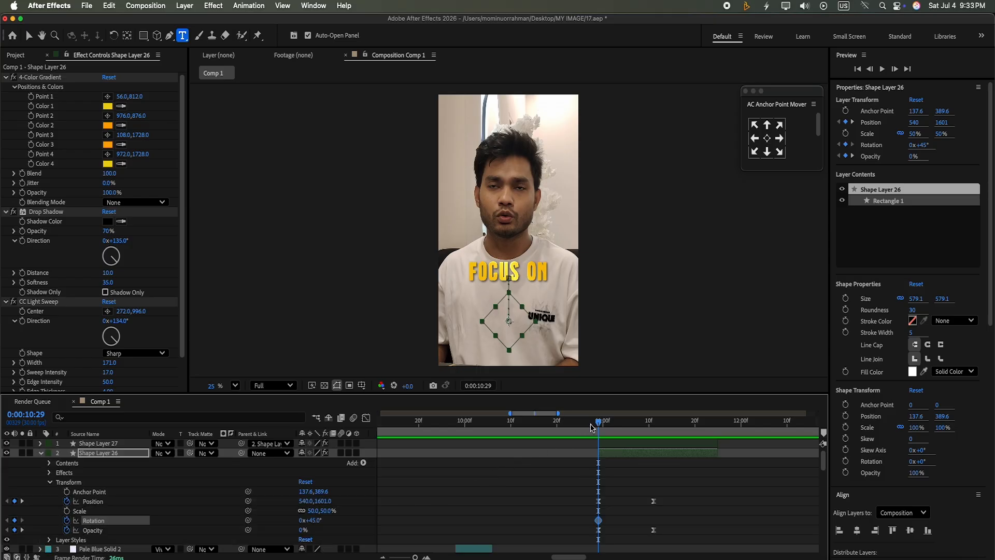
Step: Keyframe the rotation of Shape Layer 26 at 0x+225° at 0:00:11:11
left_click_drag(600, 421, 654, 421)
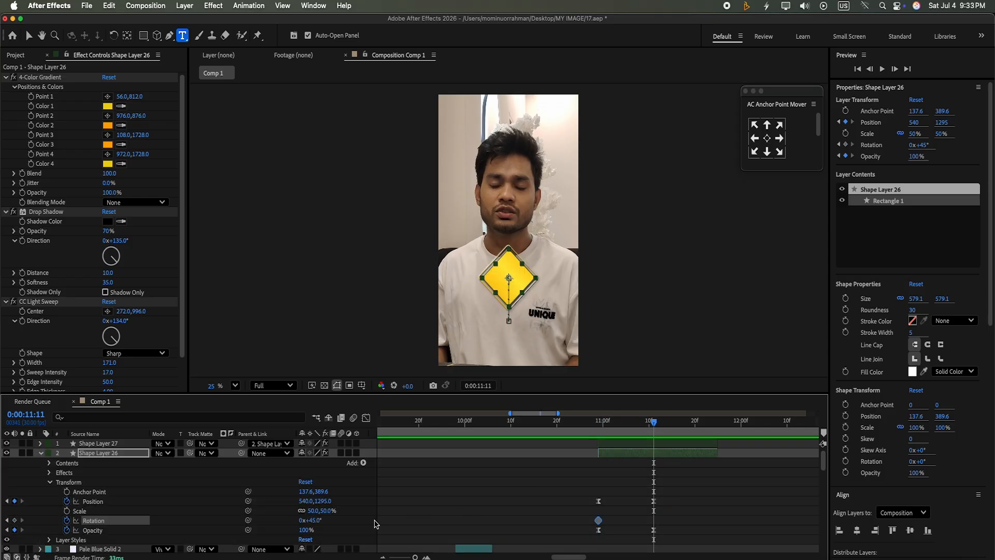
left_click(300, 522)
left_click(350, 533)
left_click_drag(313, 521, 43, 556)
left_click(314, 519)
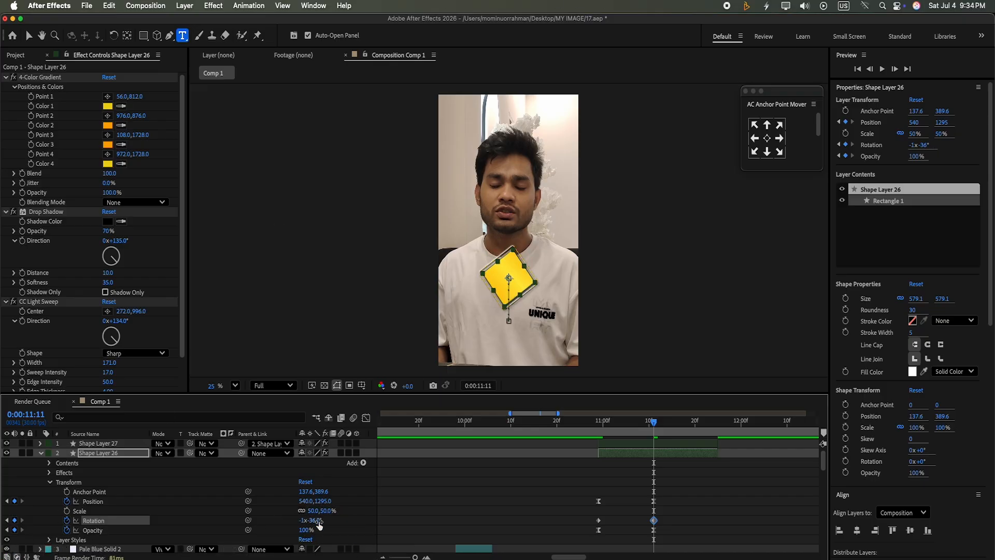
left_click(300, 520)
type("0")
left_click(342, 537)
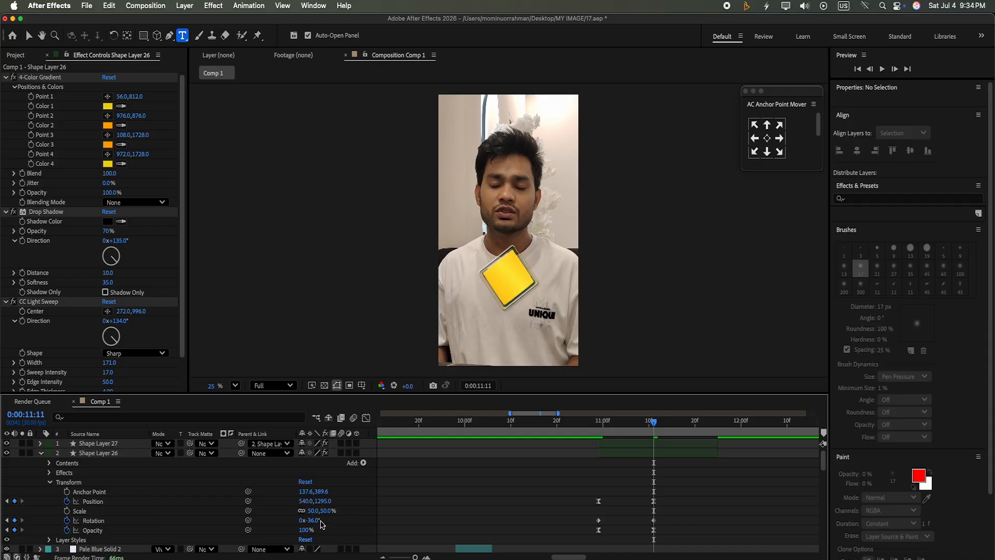
left_click(317, 521)
type("225")
key("Return")
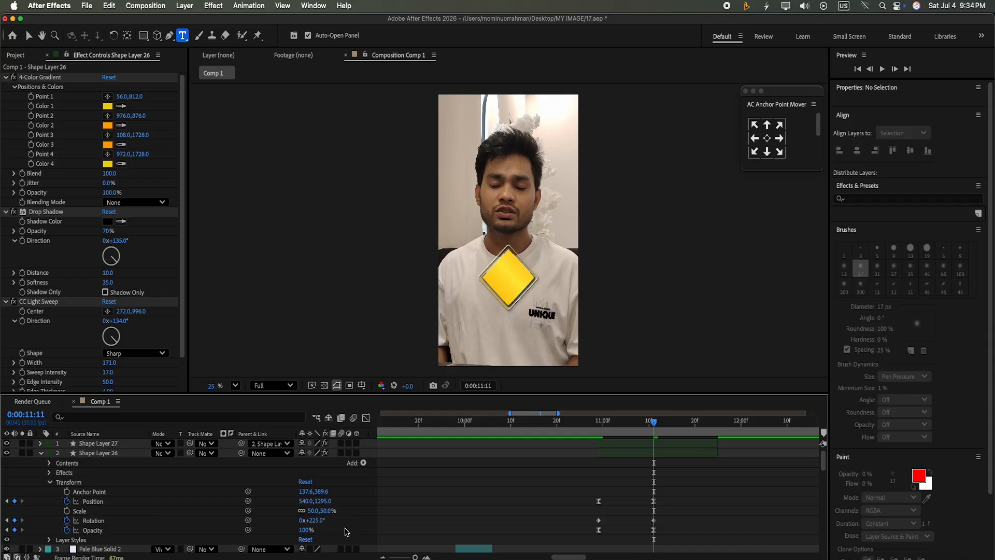
Step: Set the incoming and outgoing velocity influence of Shape Layer 26's Rotation keyframes to 65%
left_click_drag(589, 510, 666, 532)
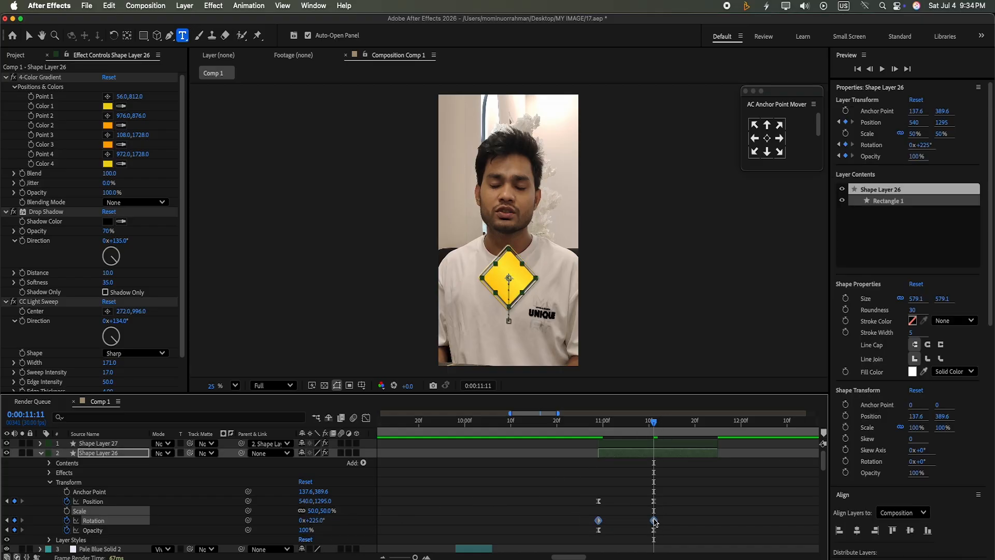
key("super+shift+k")
left_click(410, 278)
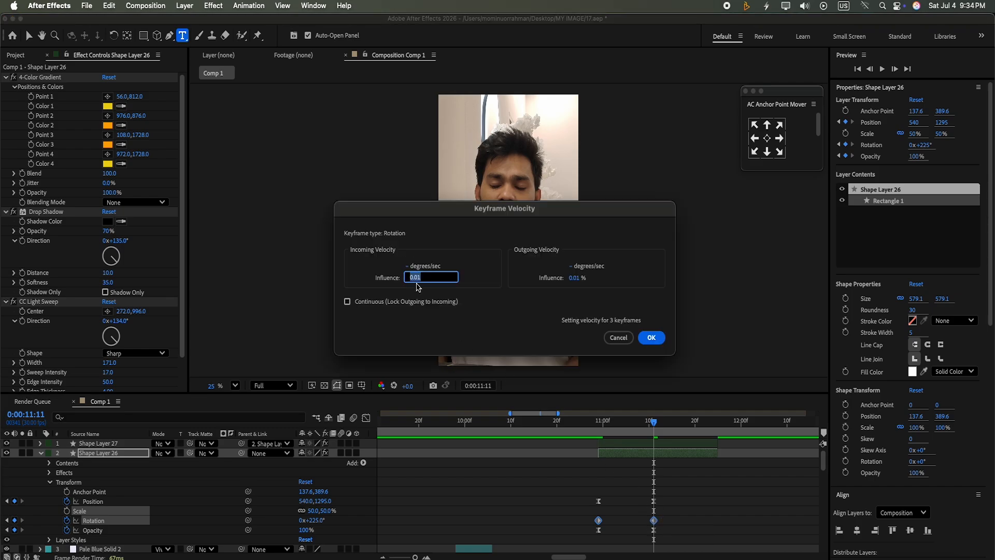
type("65")
left_click(573, 307)
left_click(574, 278)
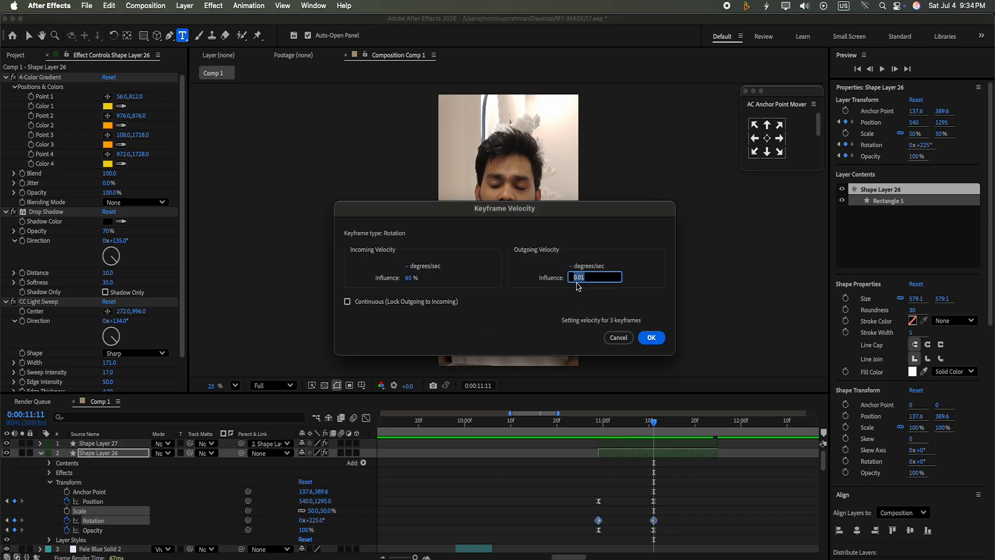
type("65")
left_click(651, 337)
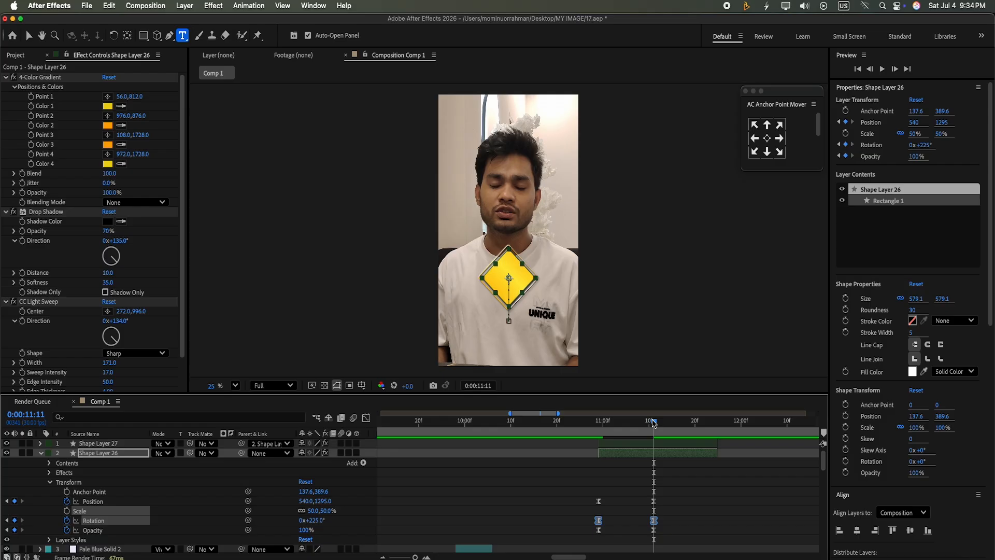
Step: Preview the rotating diamond entrance from its start and collapse the properties of Shape Layer 26
left_click_drag(653, 421, 596, 445)
left_click(882, 70)
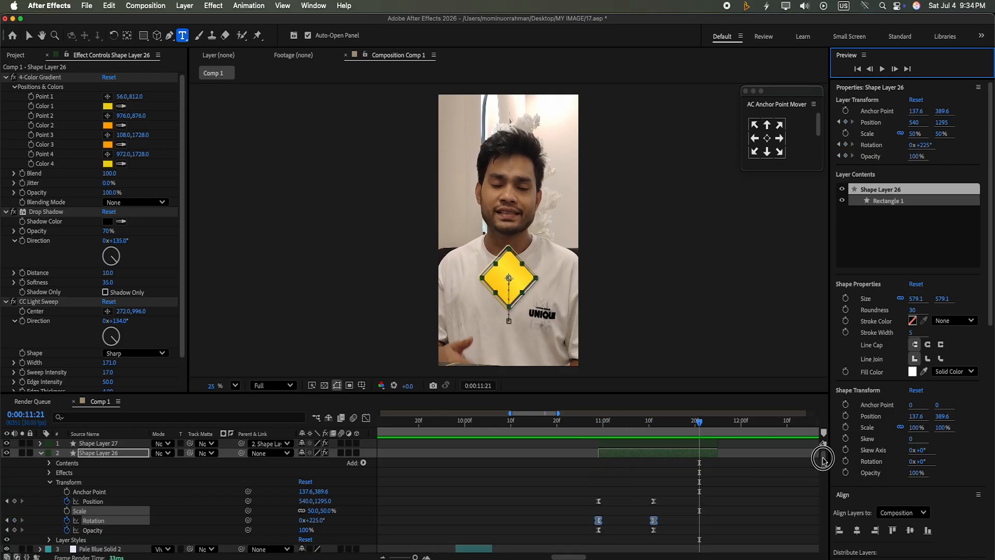
left_click(40, 452)
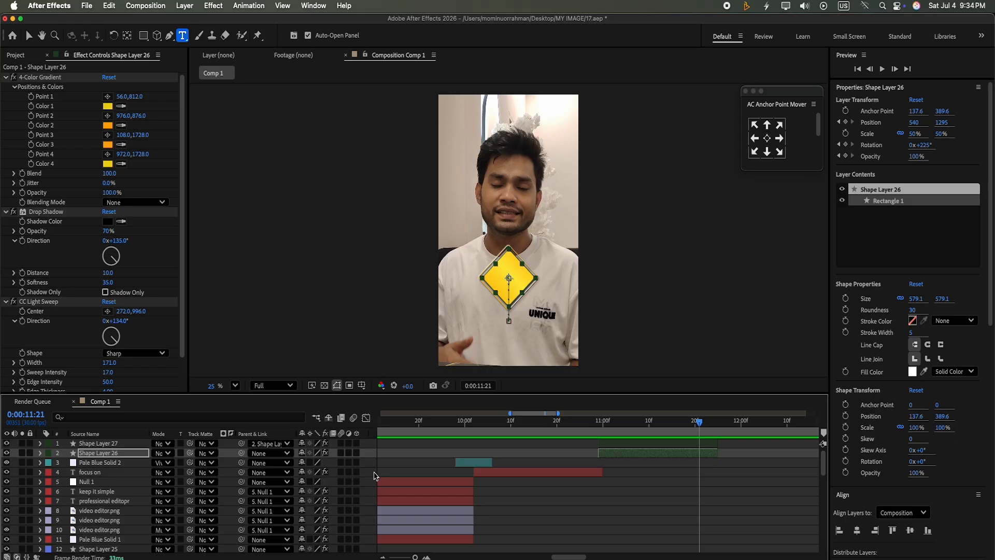
left_click(674, 469)
Step: Add a text layer reading "1" over the diamond at 0:00:11:11 and scale it up to about 272%
left_click_drag(717, 413, 653, 420)
left_click(631, 443)
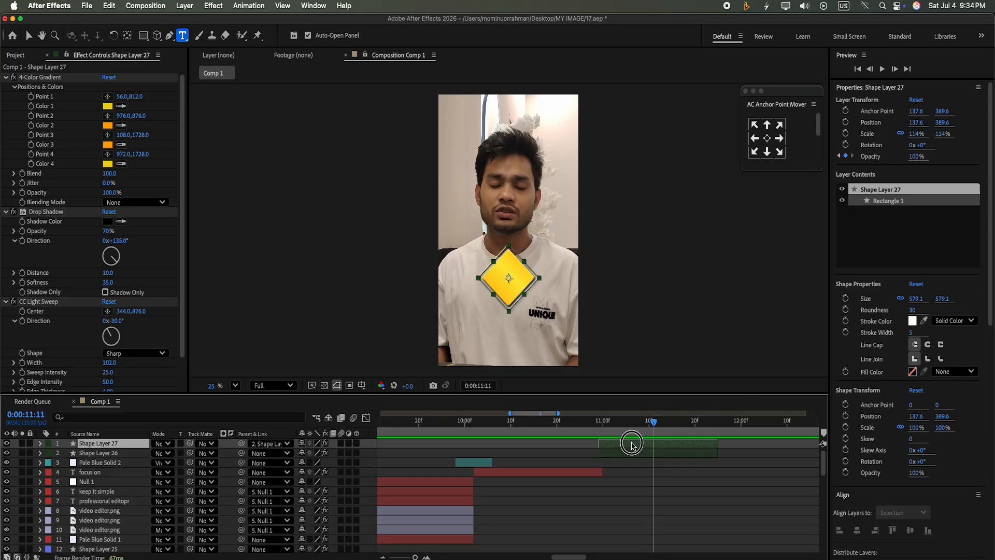
left_click(367, 457)
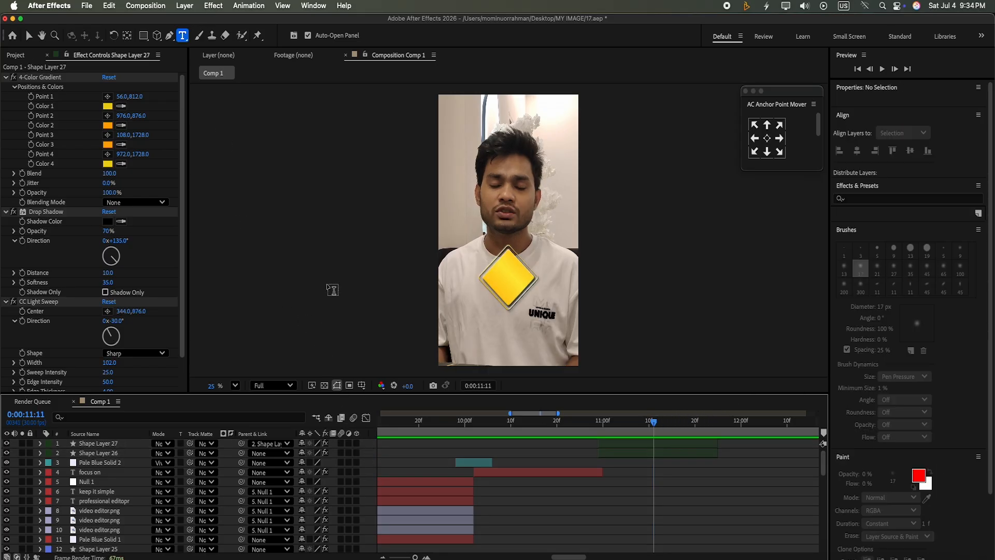
left_click(183, 36)
left_click(518, 283)
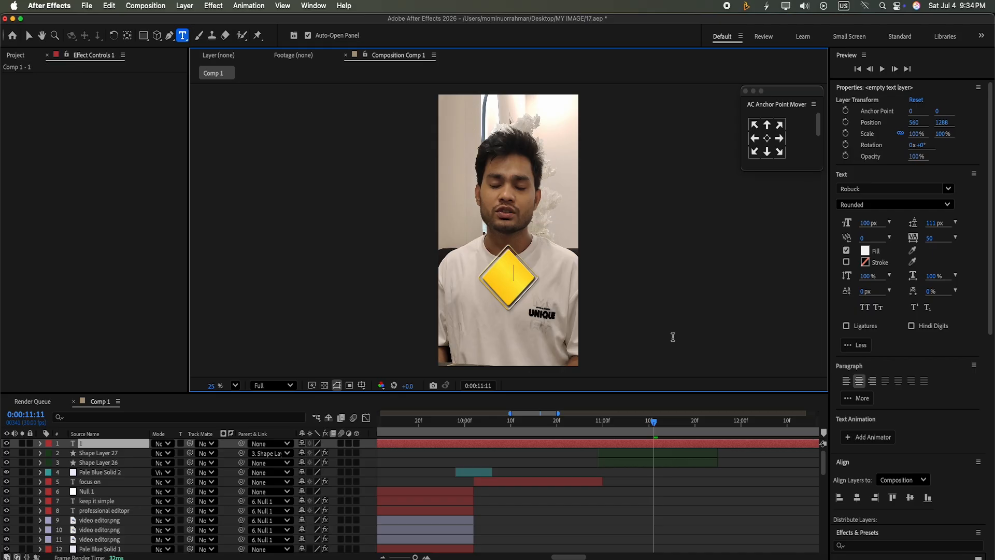
left_click(29, 36)
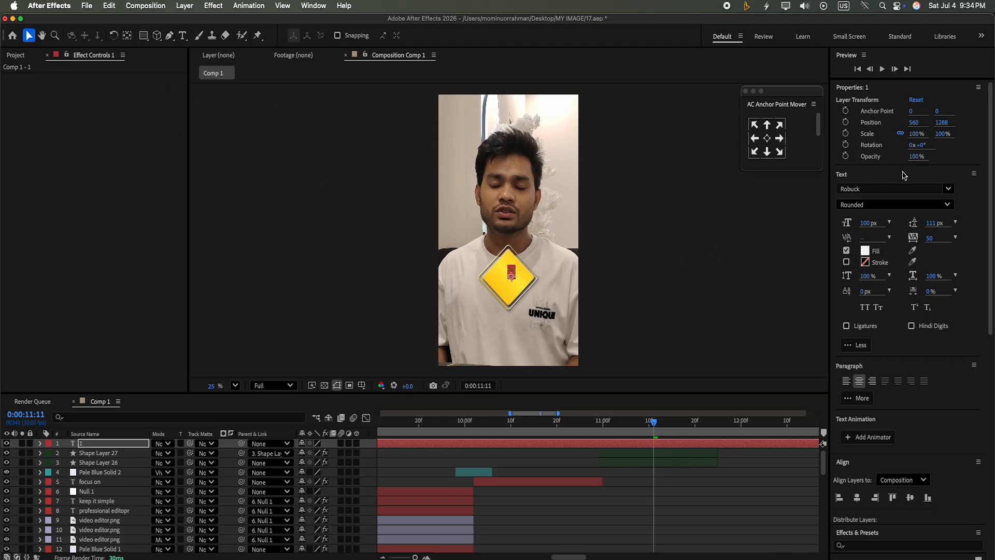
left_click_drag(947, 135, 925, 20)
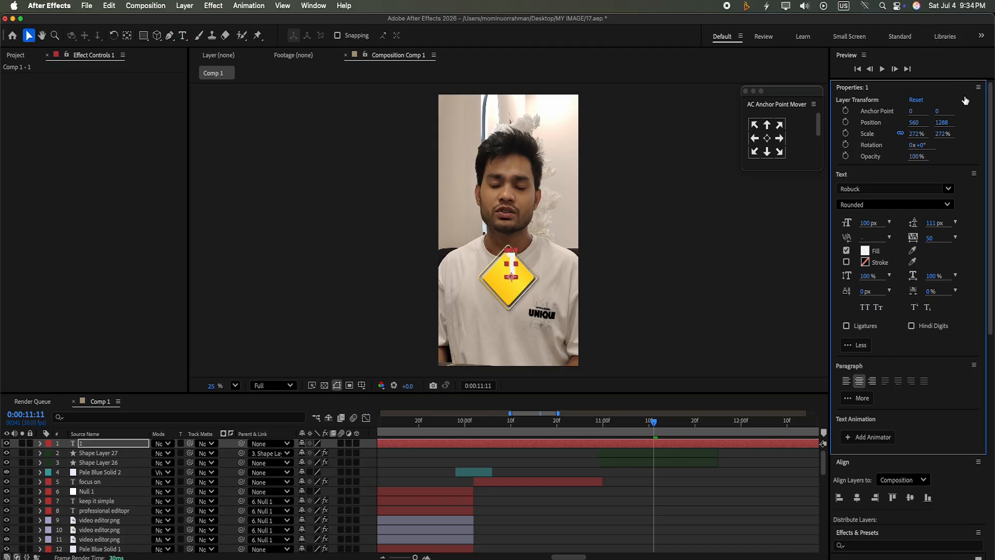
Step: Centre the "1" text layer's anchor point, scale it to 342% and place it inside the diamond at 521.5, 1272.1
left_click(767, 137)
left_click_drag(942, 135, 938, 70)
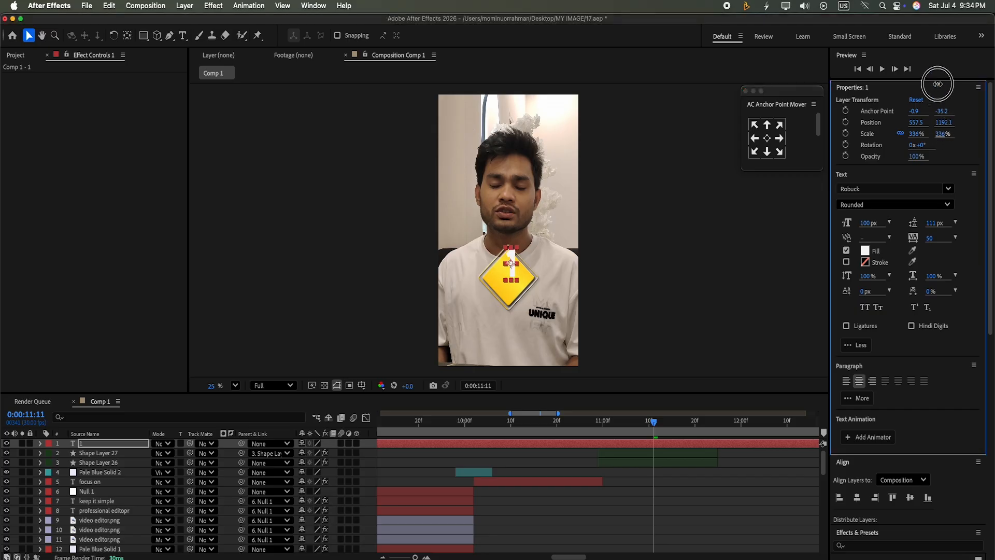
left_click_drag(511, 260, 507, 270)
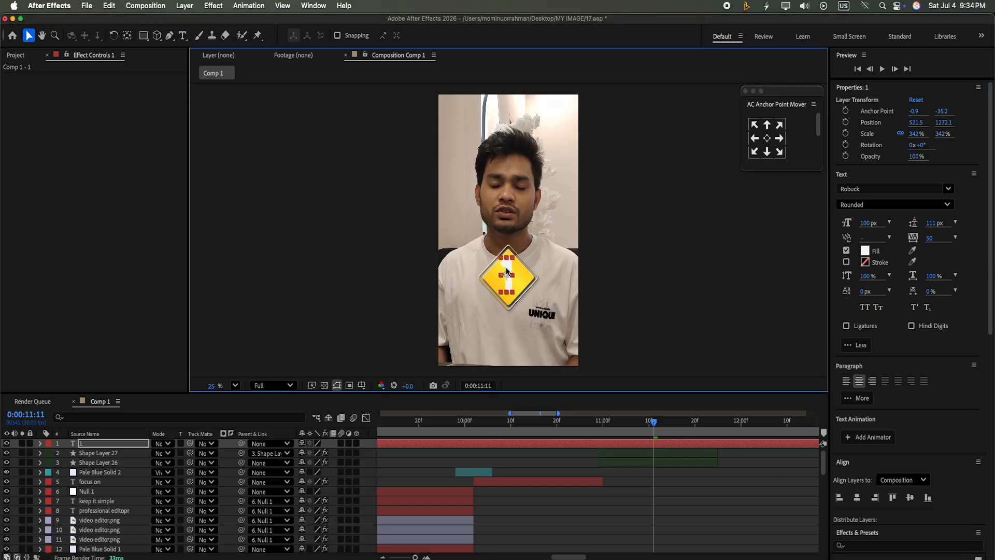
Step: Split the "1" text layer at 0:00:10:29 and delete the portion before that time
left_click_drag(655, 423, 599, 438)
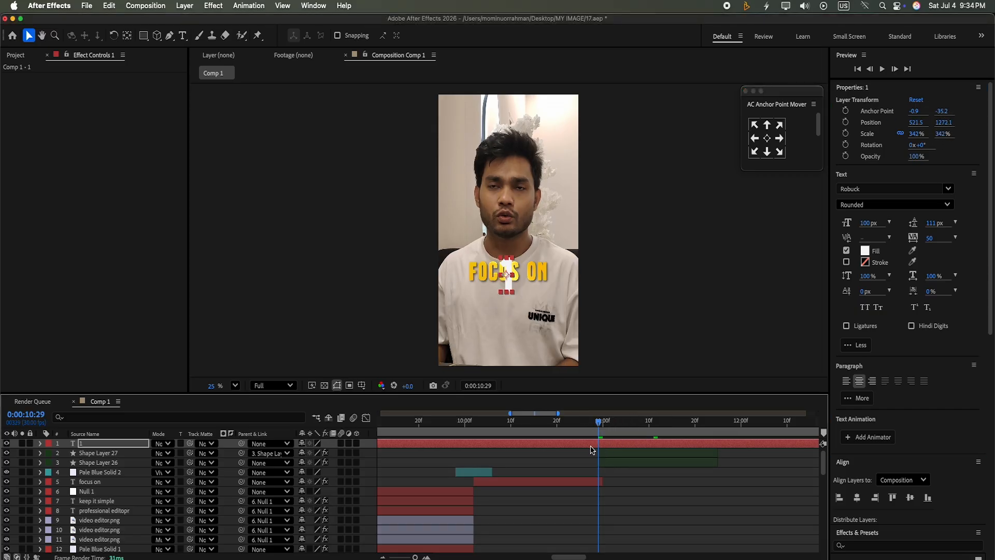
key("super+shift+d")
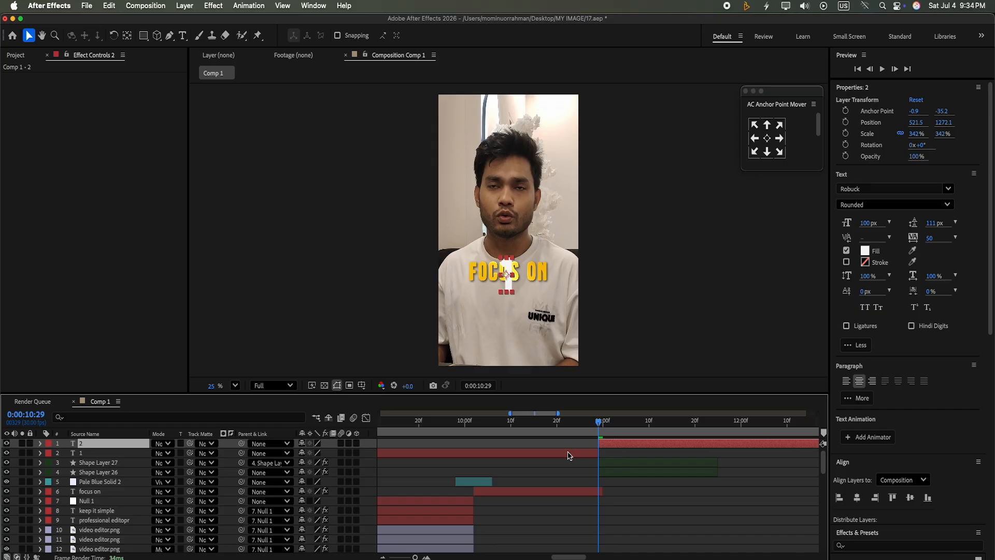
left_click(570, 456)
key("Delete")
Step: Parent the remaining number text layer to Shape Layer 26 at 0:00:11:14
left_click_drag(599, 422, 665, 449)
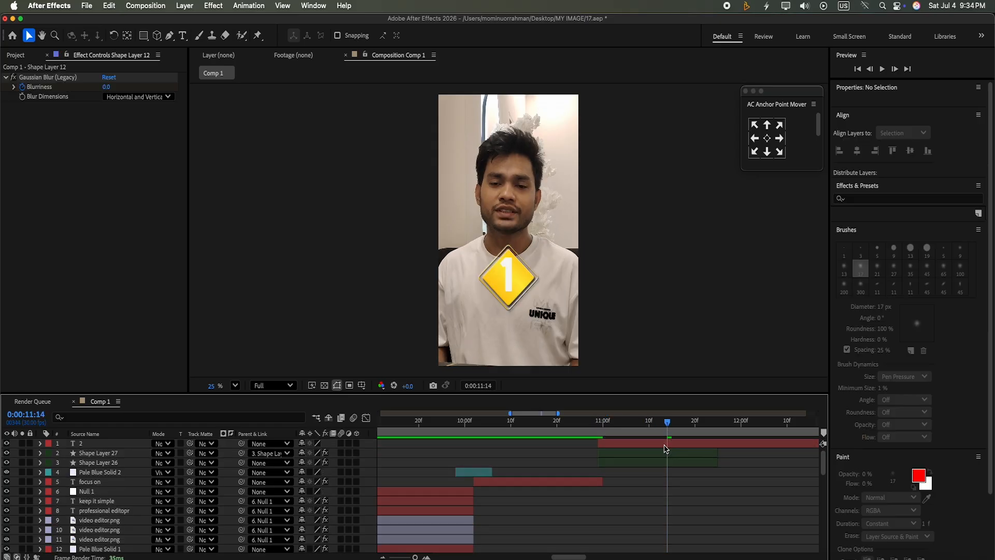
left_click_drag(241, 444, 104, 462)
left_click(622, 444)
Step: Copy Shape Layer 26's two Opacity keyframes onto the number text layer at 0:00:10:29
left_click_drag(669, 423, 599, 450)
left_click(622, 462)
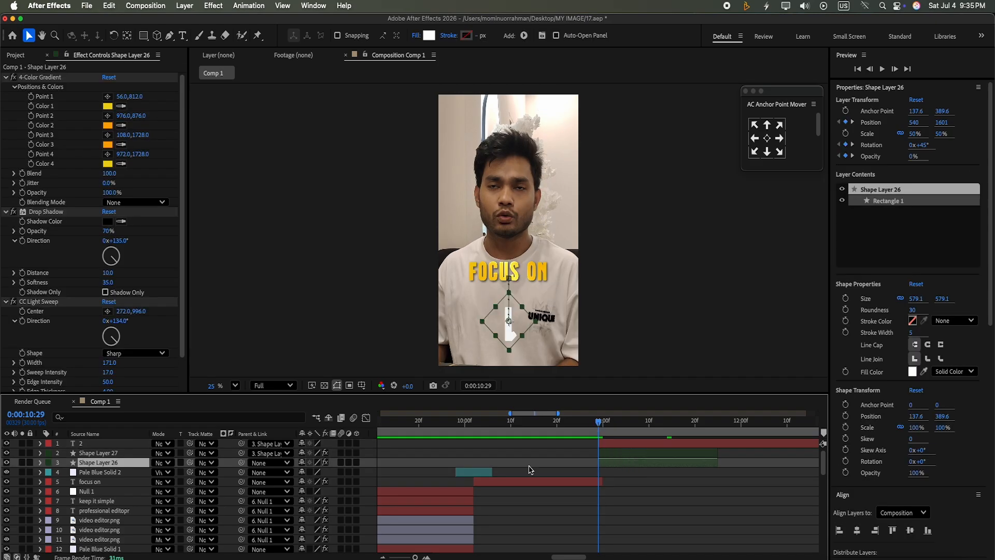
left_click(40, 462)
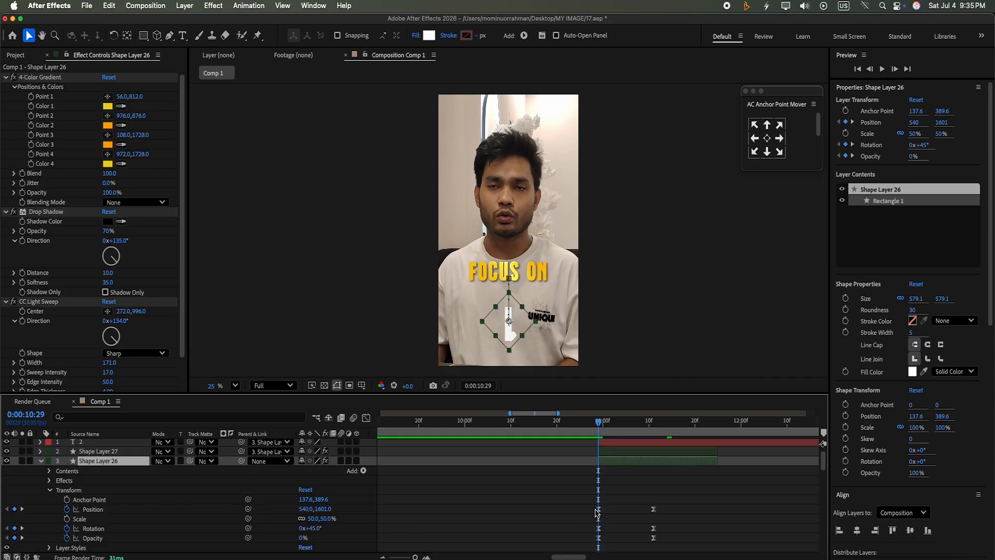
left_click_drag(583, 534, 676, 549)
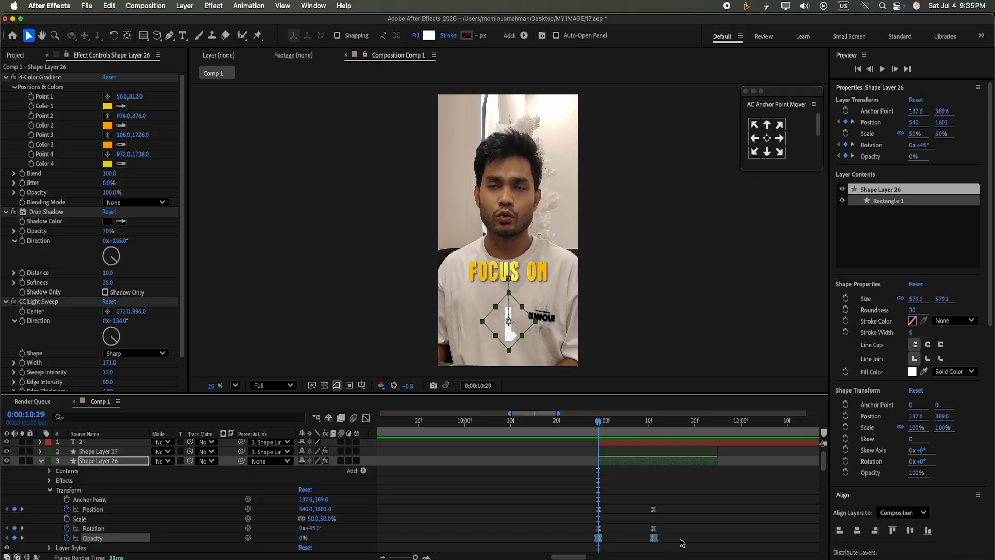
left_click(611, 444)
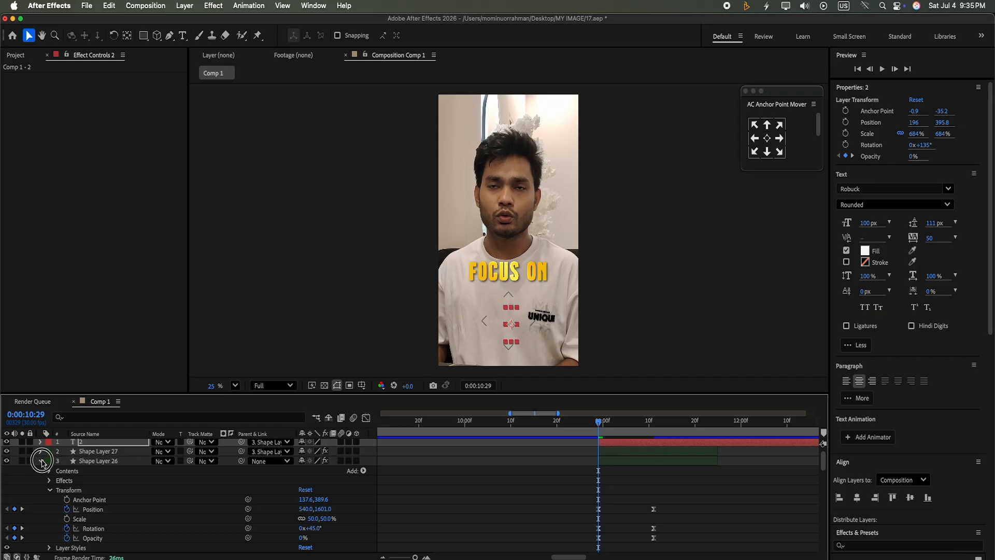
left_click(40, 461)
Step: Preview the numbered diamond entrance from 0:00:10:28 and trim the number text layer to end at 0:00:11:25
left_click_drag(596, 426, 594, 425)
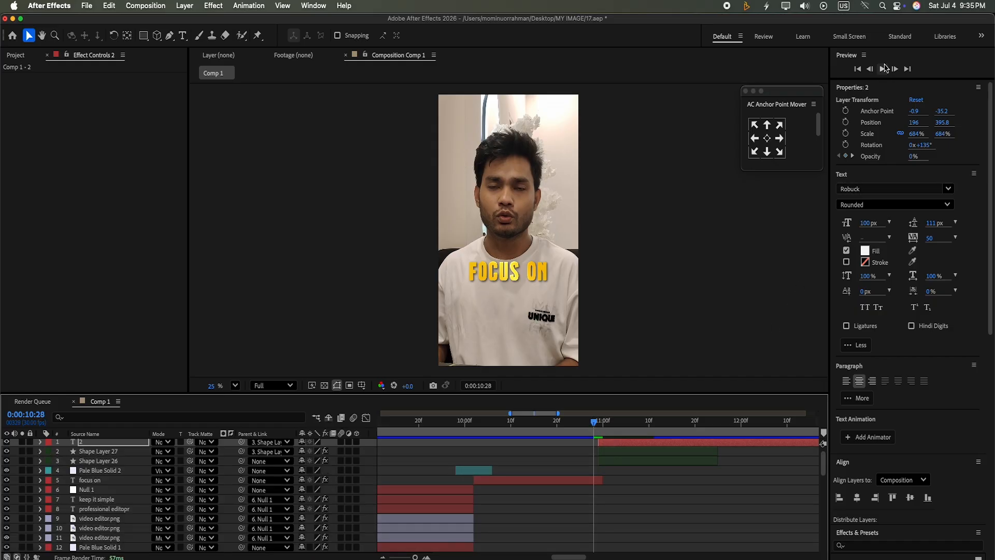
left_click(882, 69)
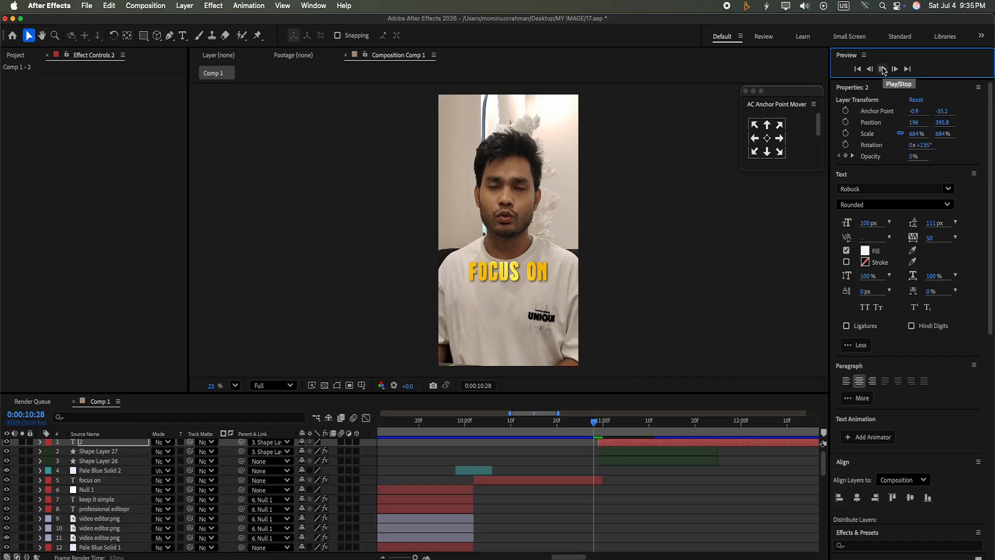
left_click_drag(714, 425, 719, 428)
left_click(724, 444)
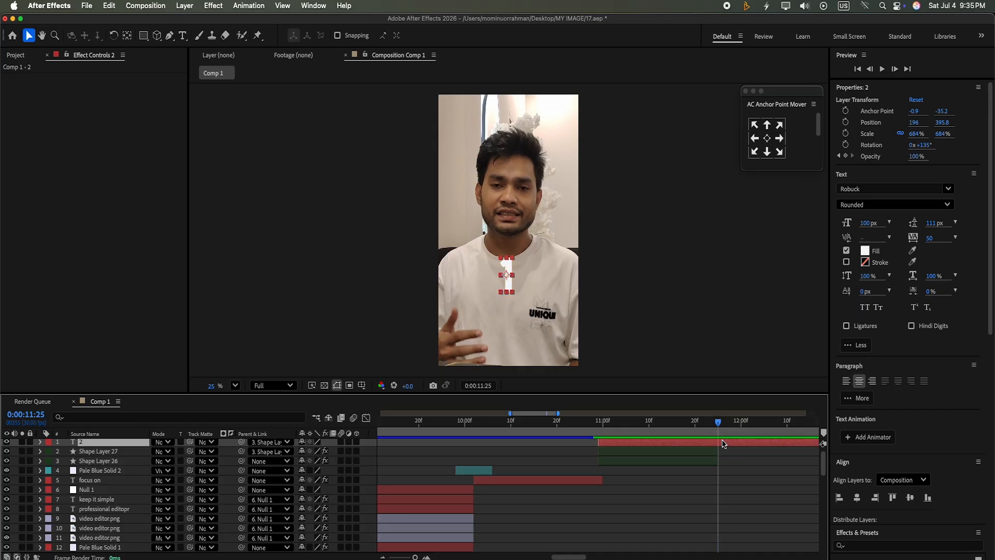
key("super+shift+d")
key("Delete")
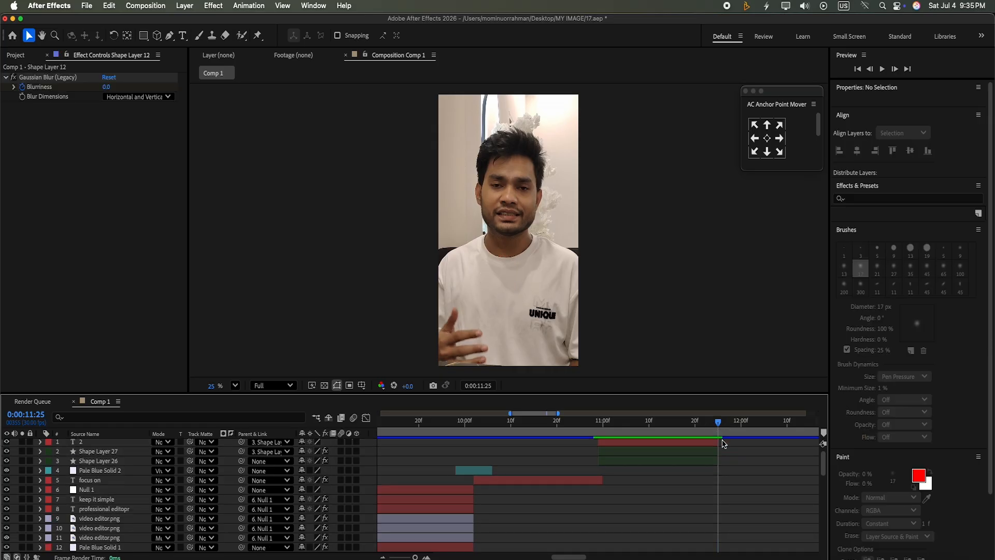
Step: Duplicate the "focus on" text layer, place the copy below the number layer and shift it to end at 0:00:11:25
left_click(507, 483)
key("super+d")
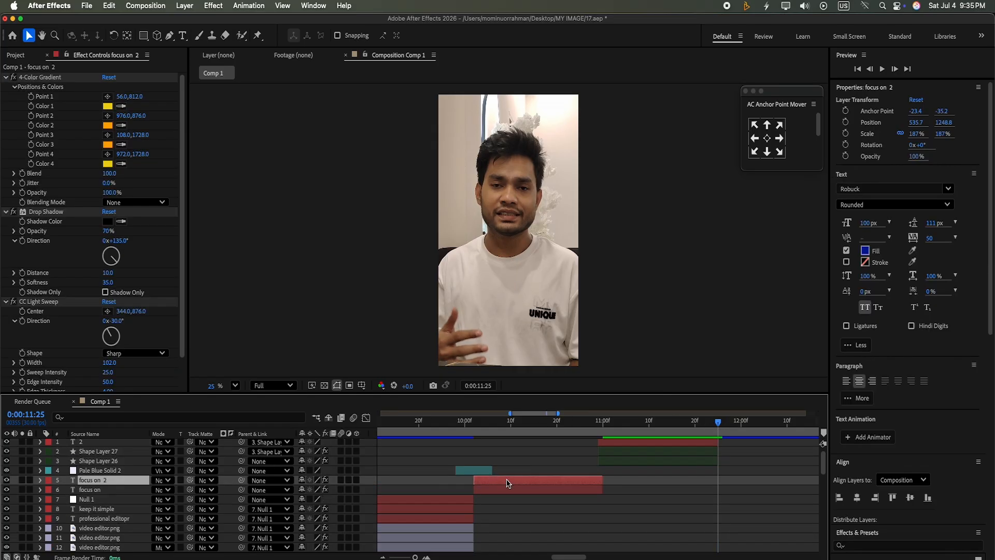
left_click_drag(127, 481, 135, 452)
left_click_drag(529, 452, 718, 456)
Step: Move the duplicated "focus on" text below the diamond to Y position 1650.8 and set its scale to 150%
left_click(667, 424)
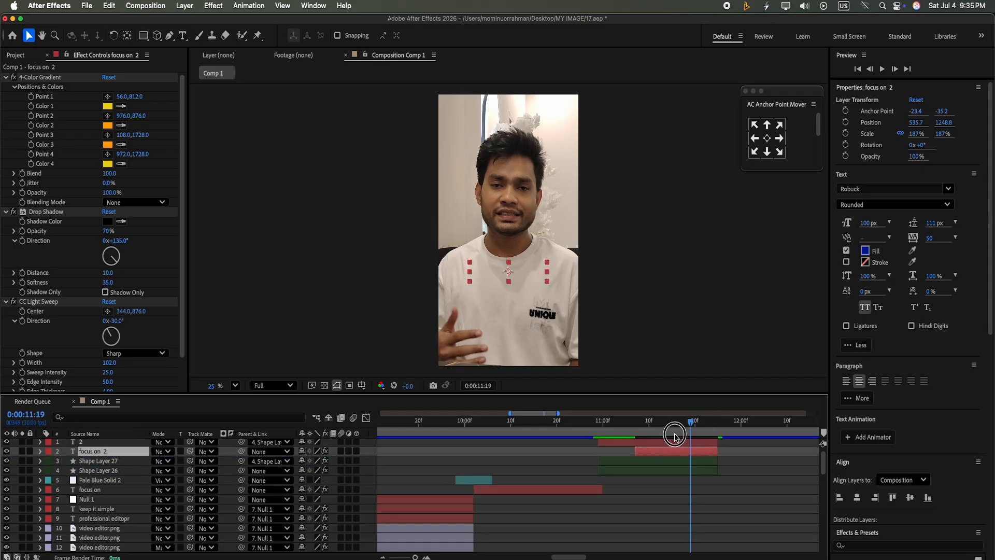
left_click_drag(942, 123, 945, 352)
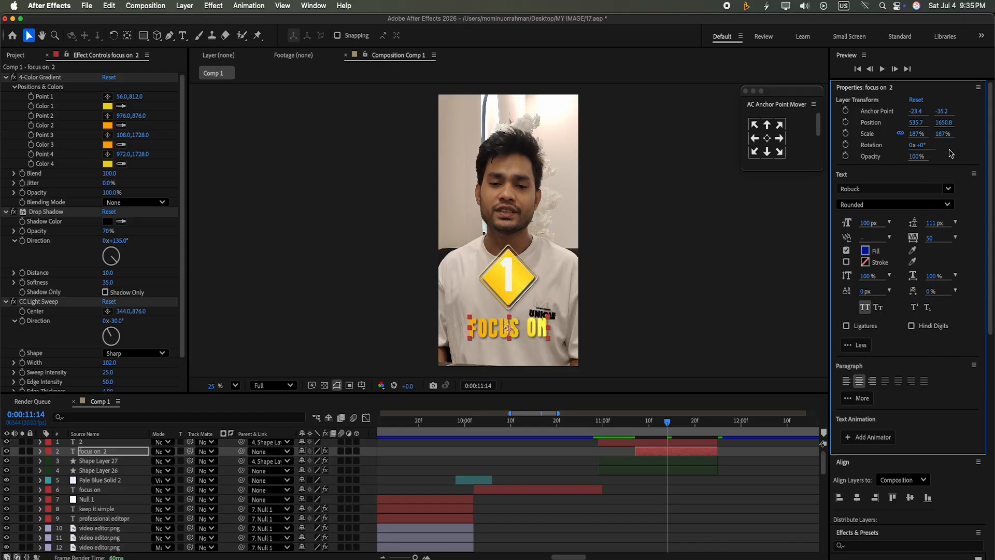
left_click(943, 134)
key("Return")
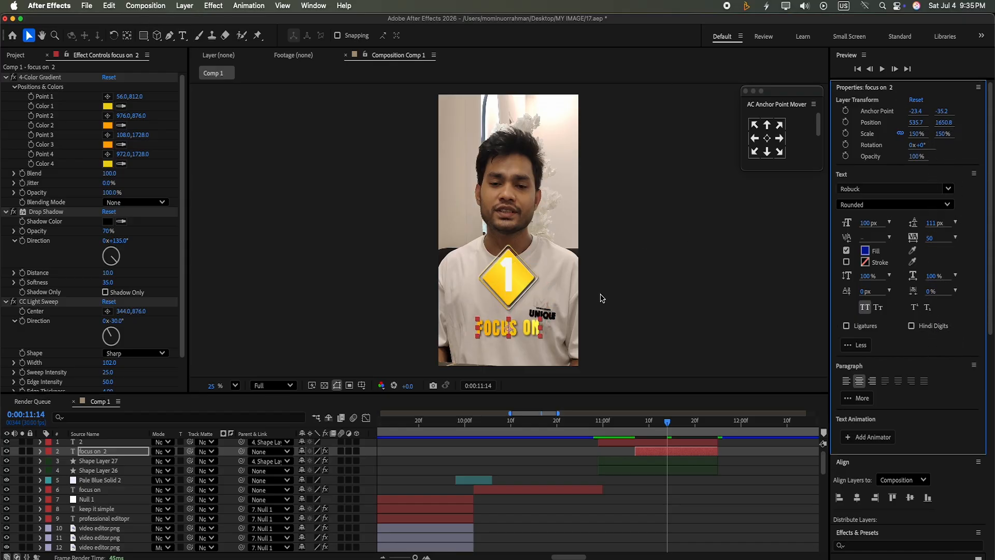
Step: Replace the duplicated text beneath the diamond with "smooth cuts"
key("super+t")
left_click(541, 337)
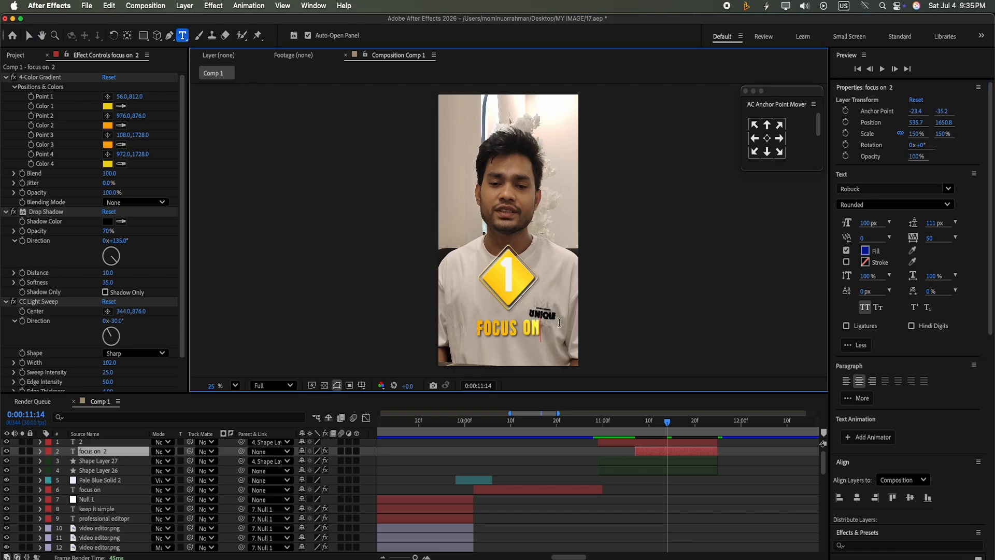
key("BackSpace")
key("BackSpace")
key("BackSpace")
key("BackSpace")
key("BackSpace")
key("BackSpace")
key("BackSpace")
key("BackSpace")
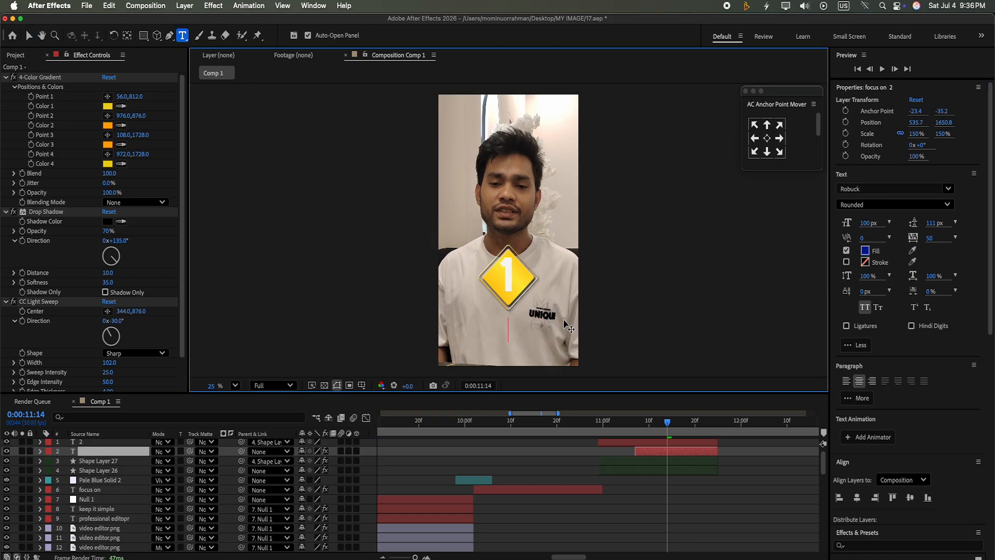
type("smooth cuts")
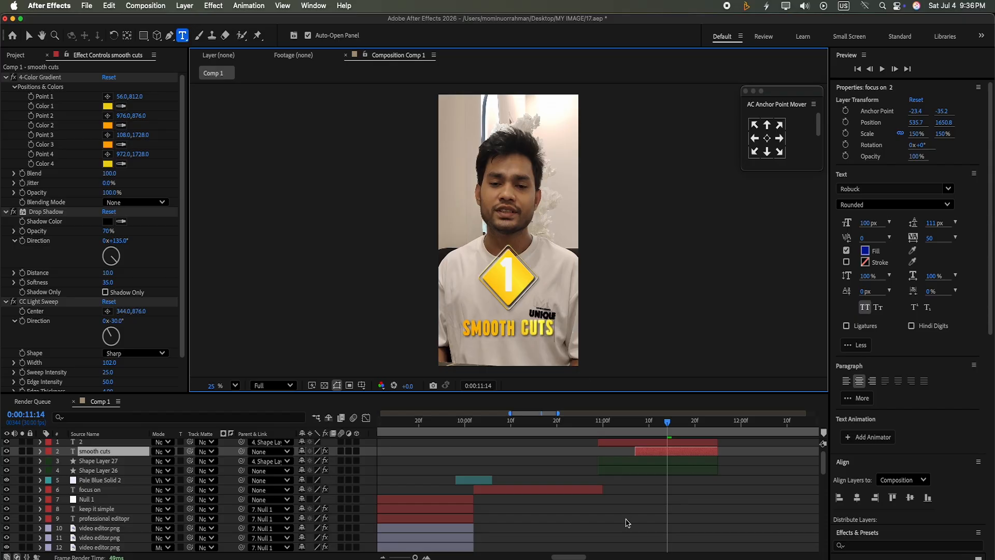
Step: Preview the scene from 0:00:10:27 and label its four layers, from the number text to Shape Layer 26, Dark Green
left_click_drag(667, 422, 589, 422)
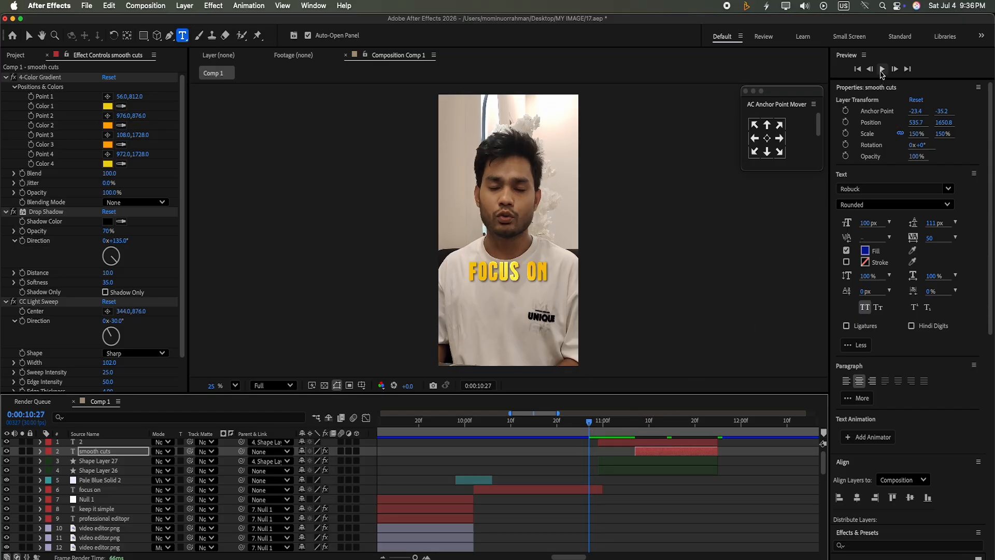
left_click(881, 71)
left_click(671, 470)
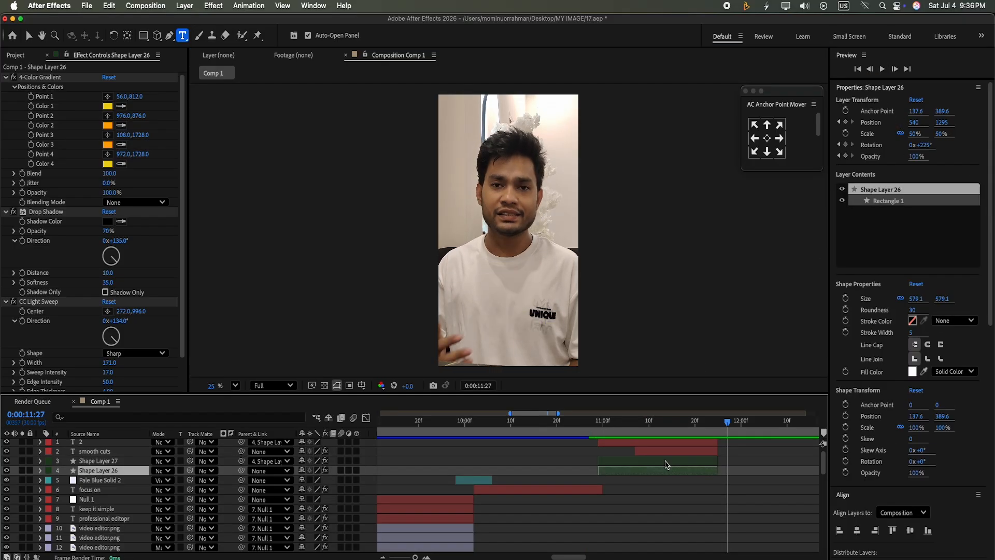
left_click(655, 443, "shift")
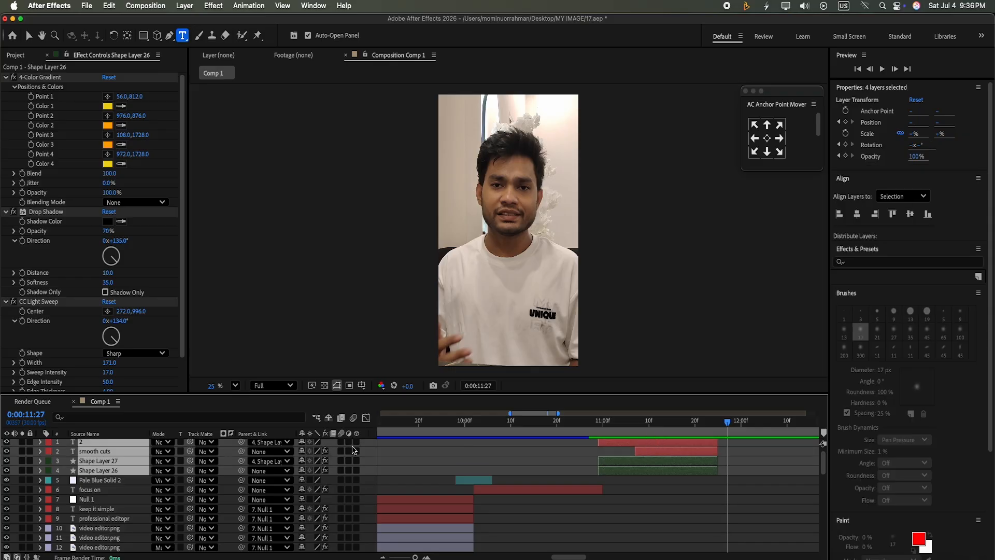
left_click(48, 445)
left_click(73, 534)
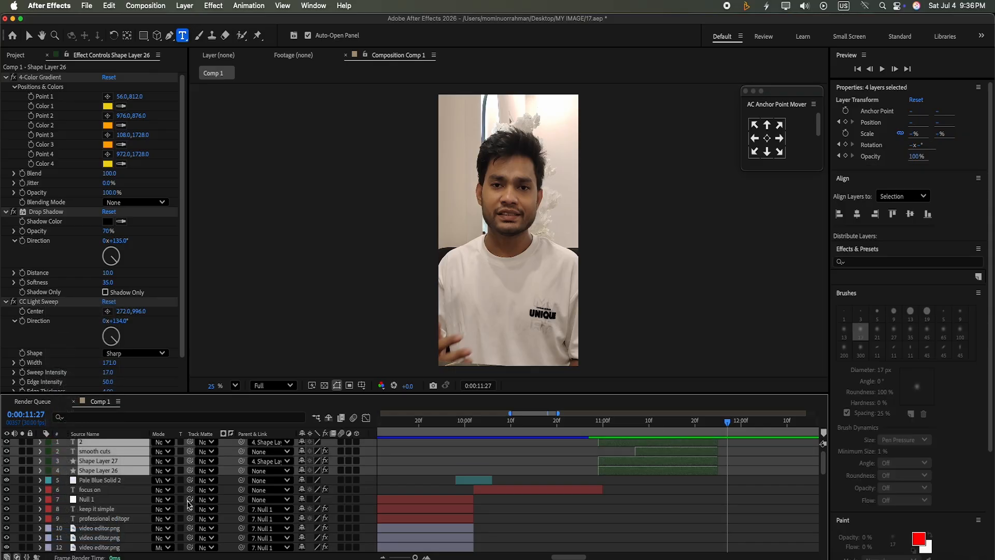
Step: Duplicate the four scene layers, label the copies Peach and move them together to the top of the layer stack
key("super+d")
left_click(48, 485)
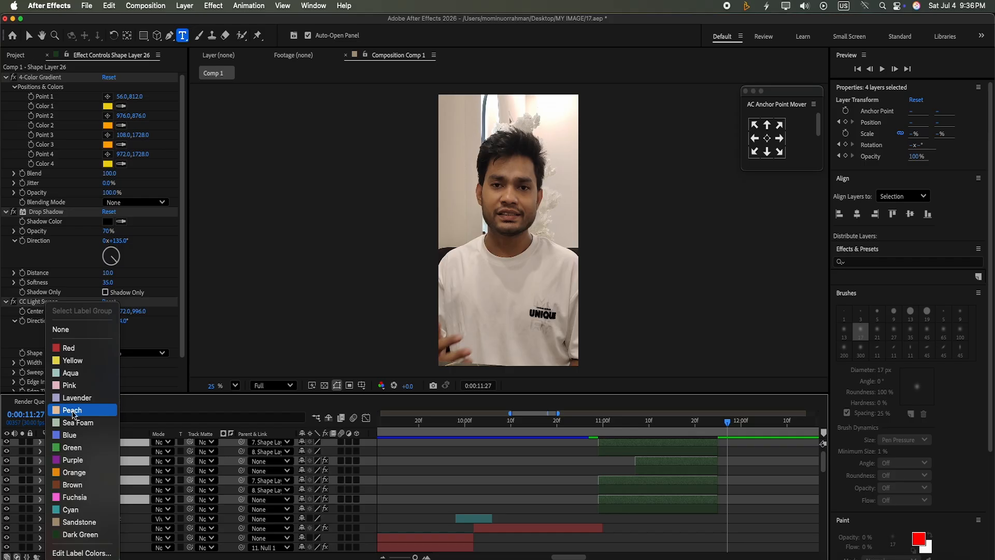
left_click(73, 410)
left_click_drag(138, 501, 144, 441)
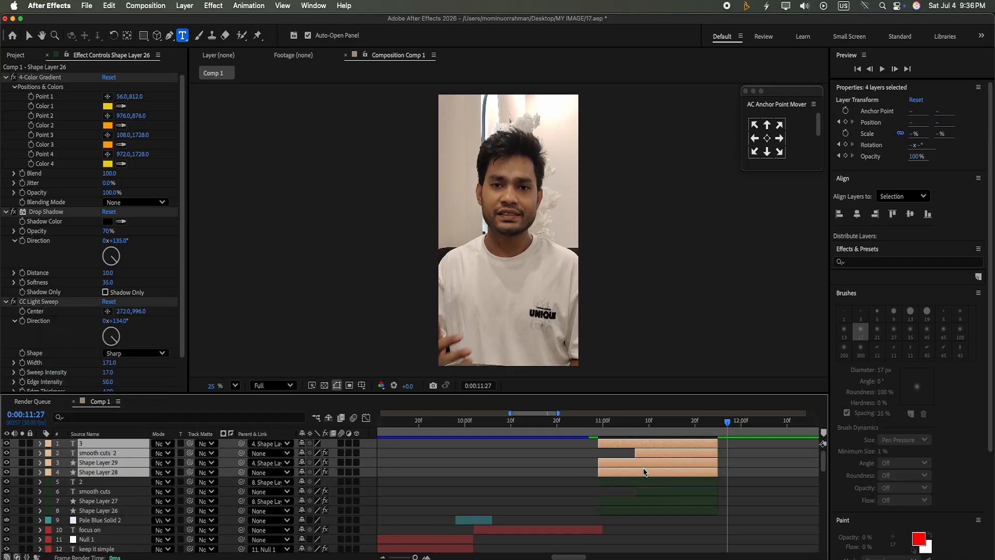
Step: Shift the four Peach layers to start at 0:00:11:25 and preview the duplicated scene from there
left_click_drag(624, 471, 744, 472)
left_click_drag(558, 558, 576, 558)
left_click_drag(535, 422, 523, 422)
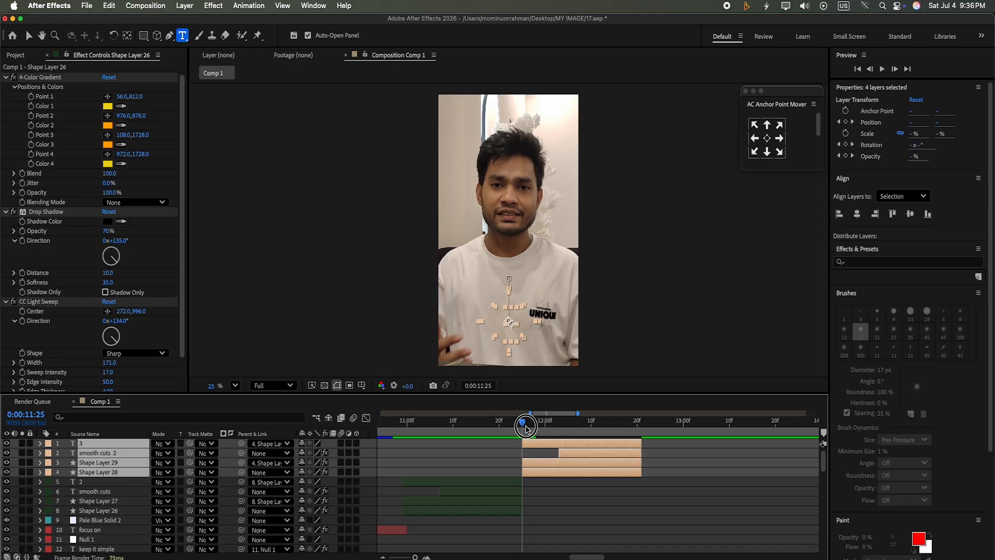
left_click(882, 69)
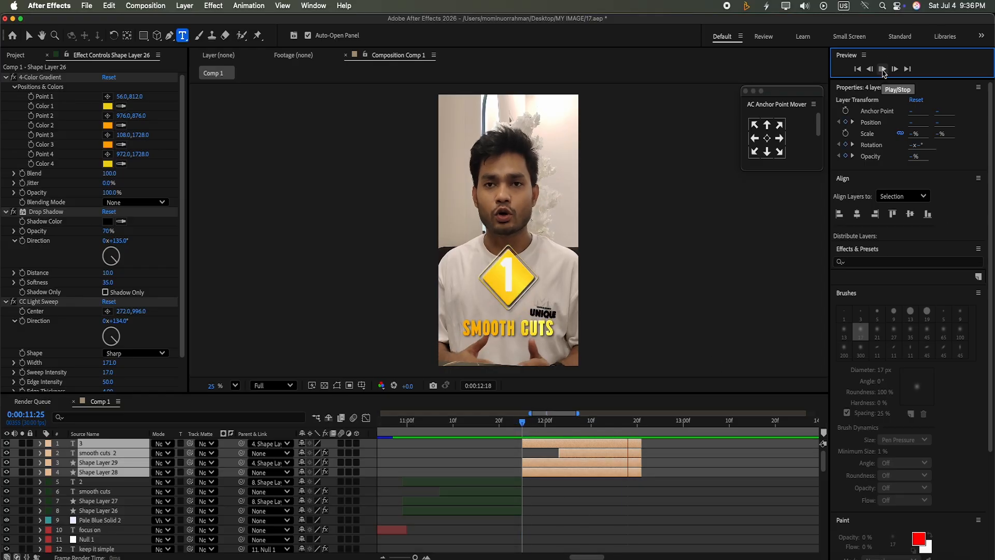
left_click(882, 71)
left_click(636, 500)
Step: Reveal Shape Layer 28's transform properties and delete its first Position keyframe
left_click_drag(666, 421, 582, 421)
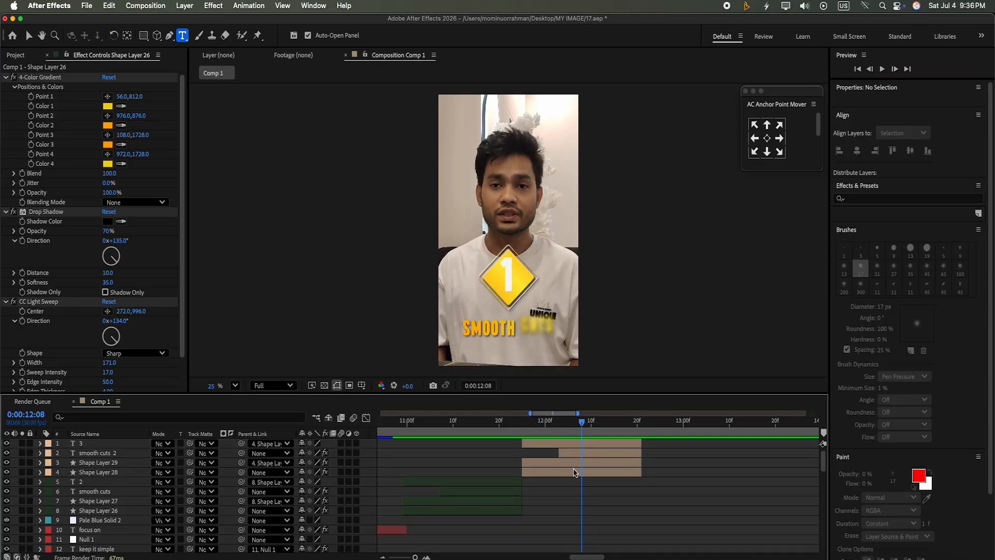
left_click(545, 472)
left_click(41, 472)
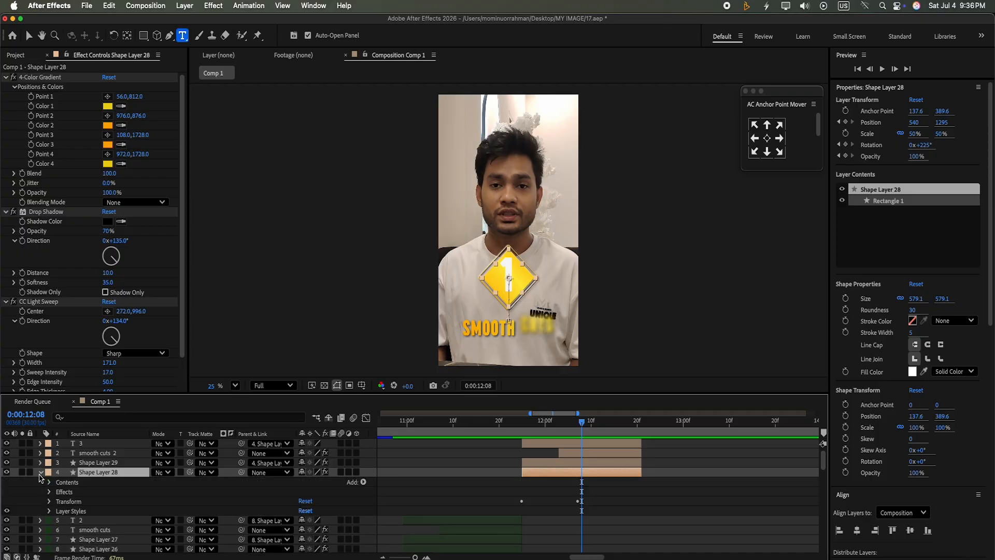
left_click(50, 502)
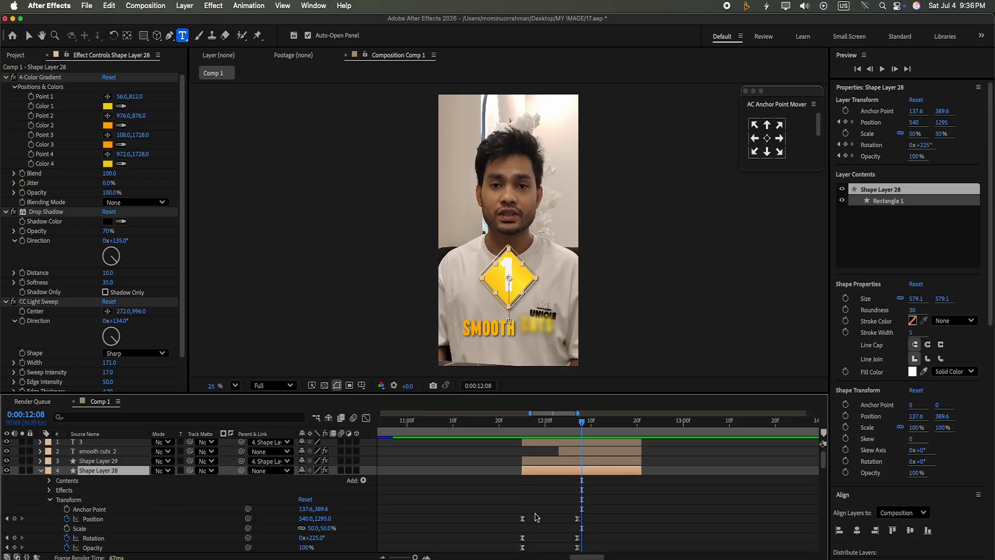
left_click(802, 459)
scroll(822, 466, "down", 3)
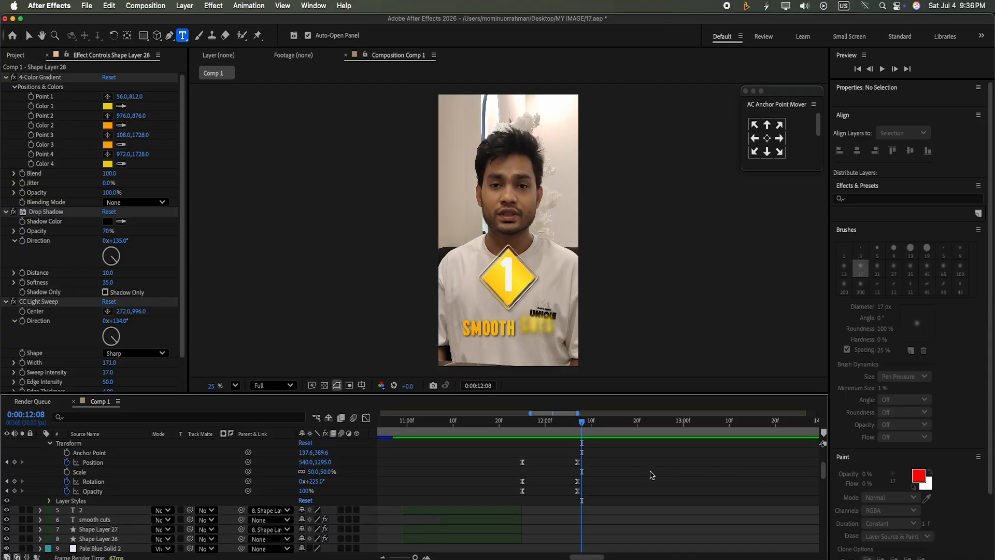
left_click(522, 462)
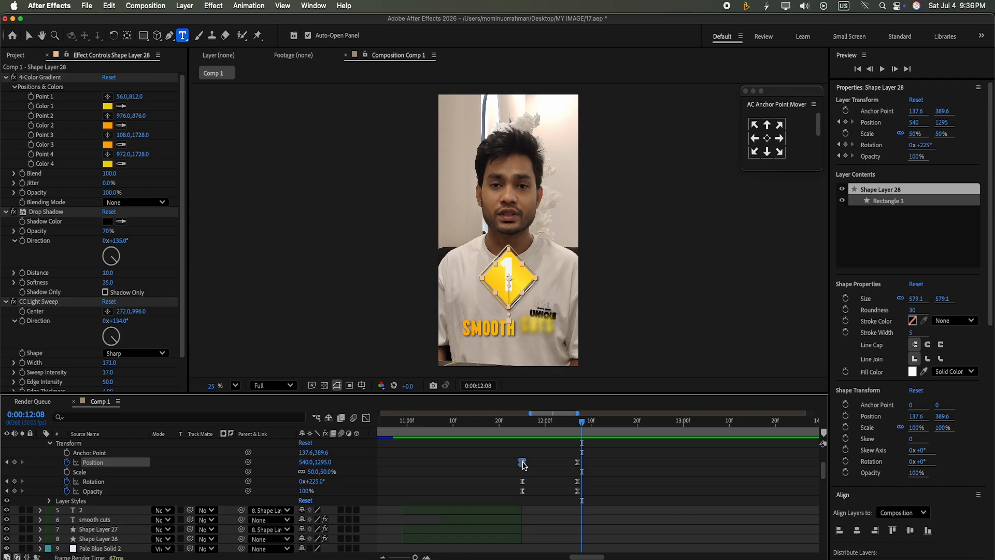
key("Delete")
Step: Keyframe Shape Layer 28's position at 0:00:11:25 beyond the frame's right edge, at about 1356, 1287
left_click_drag(594, 424, 523, 453)
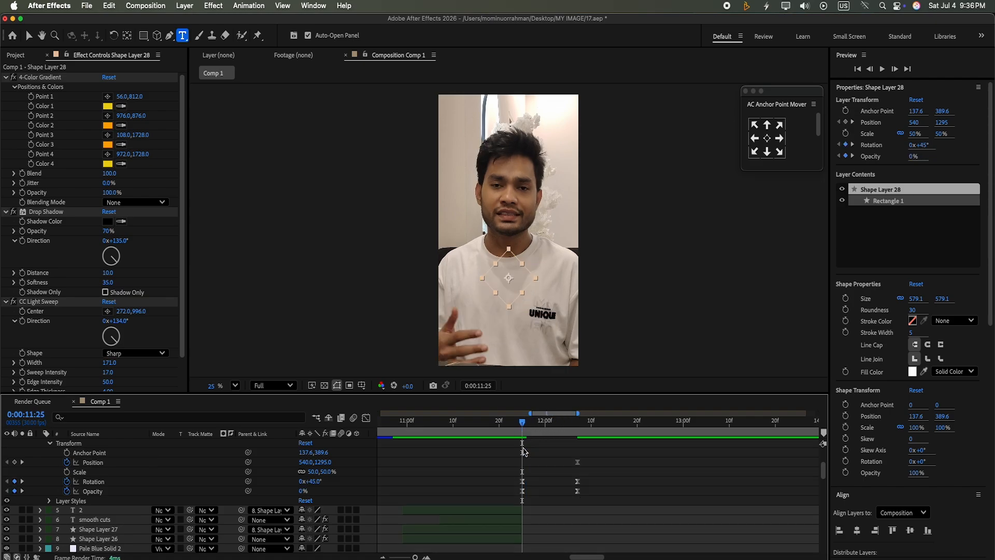
left_click(29, 35)
left_click_drag(505, 282, 611, 282)
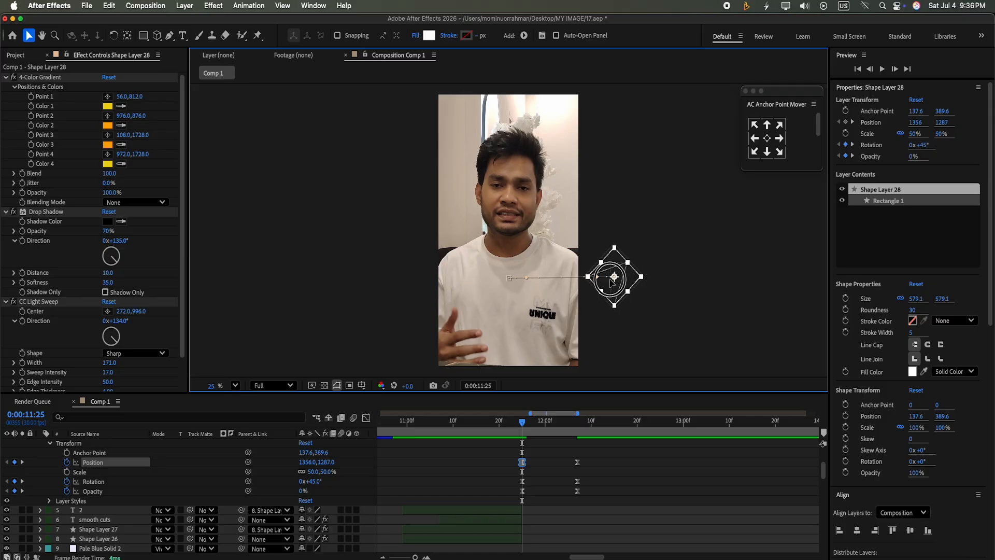
Step: Preview Shape Layer 28's new entrance from beyond the frame's right edge and collapse the layer's properties
left_click(882, 70)
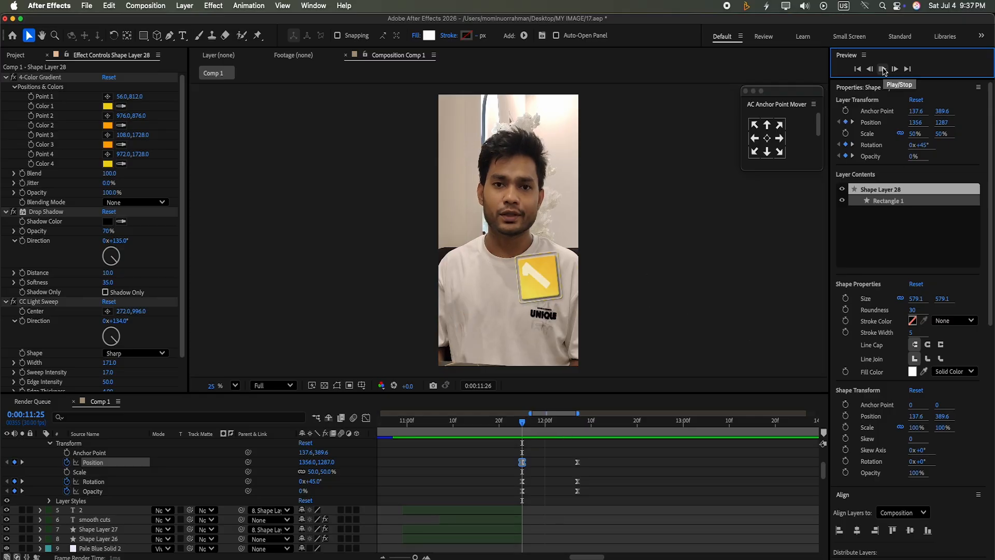
left_click_drag(823, 468, 821, 450)
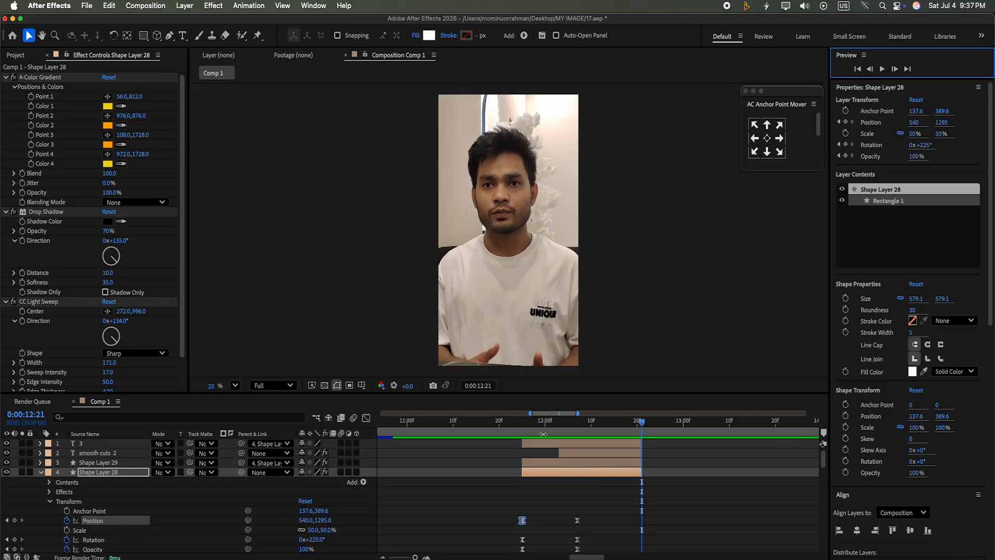
left_click(538, 443)
left_click(39, 473)
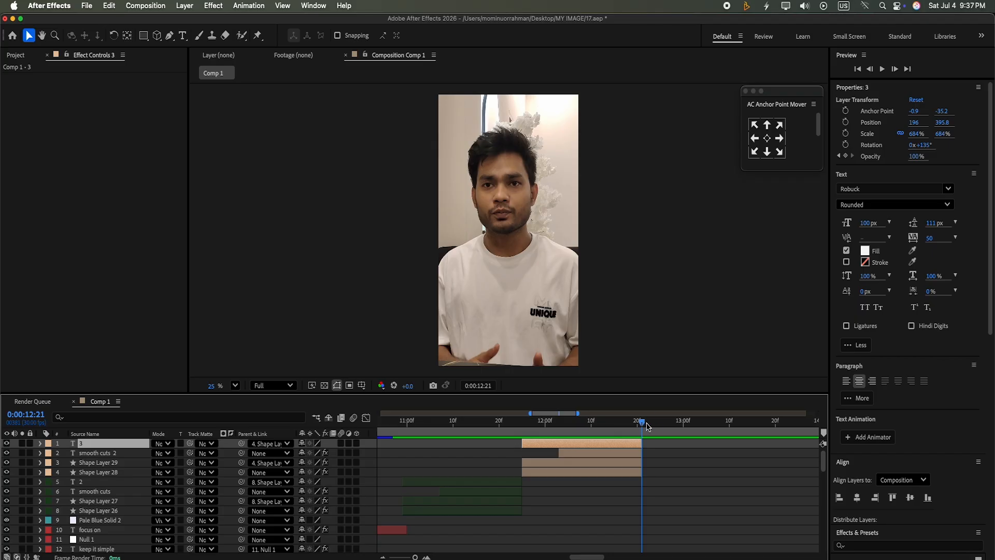
Step: Change the number in the Peach scene's diamond to 2 and nudge it to the diamond's centre, at about 173.4, 418.4
left_click_drag(647, 426, 618, 434)
left_click(183, 37)
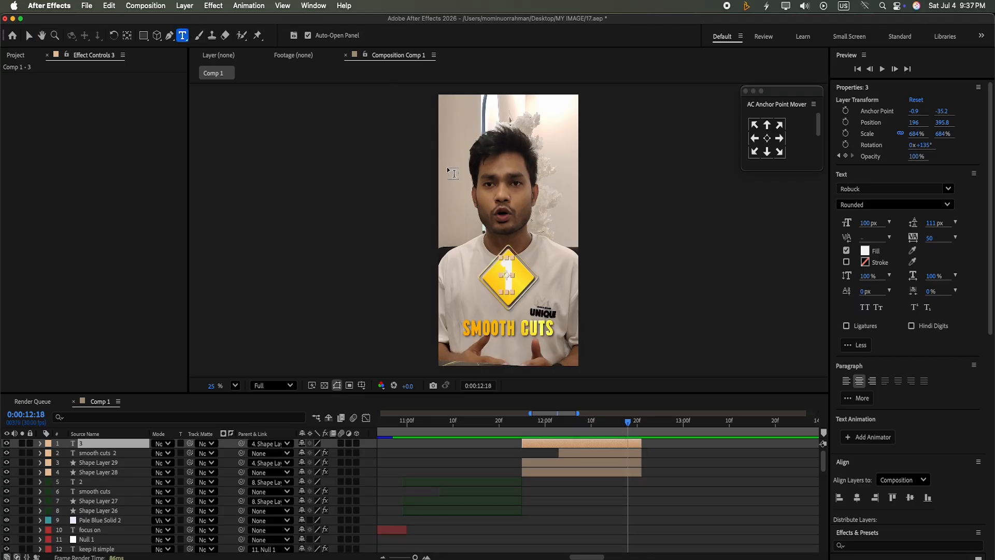
double_click(514, 268)
type("2")
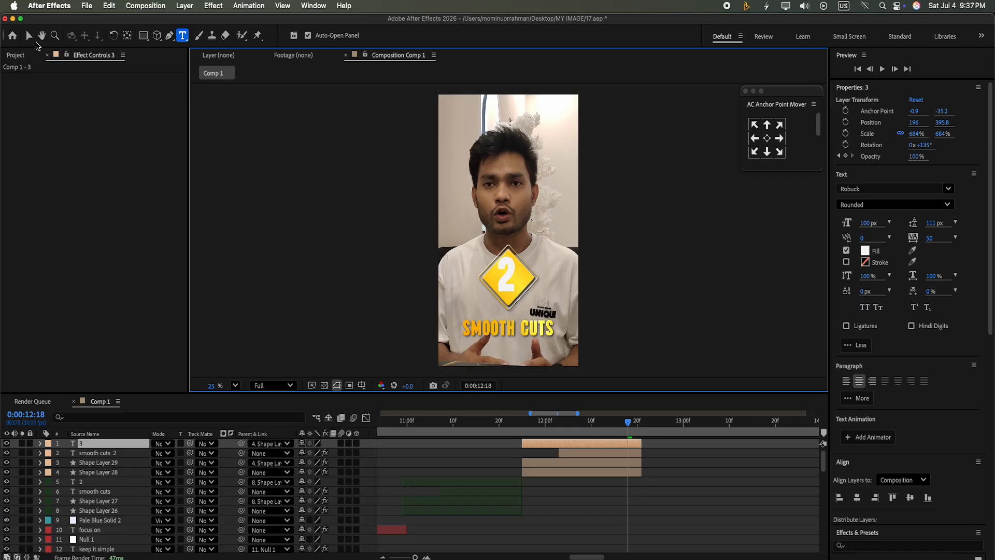
left_click(28, 36)
left_click_drag(512, 282, 506, 282)
Step: Preview the Peach scene and extend its four layers to end at 0:00:13:10
left_click_drag(631, 416, 521, 421)
left_click(882, 69)
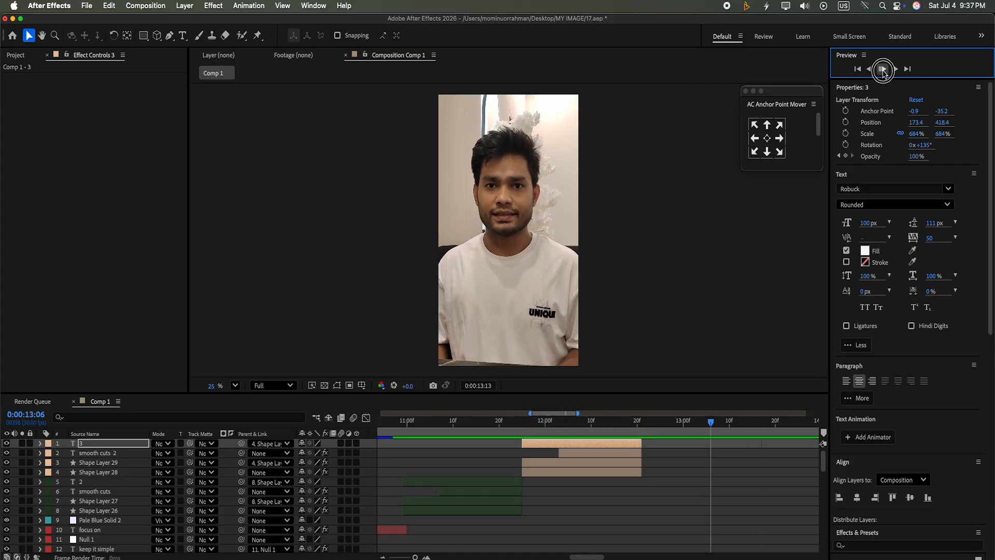
left_click_drag(777, 423, 731, 432)
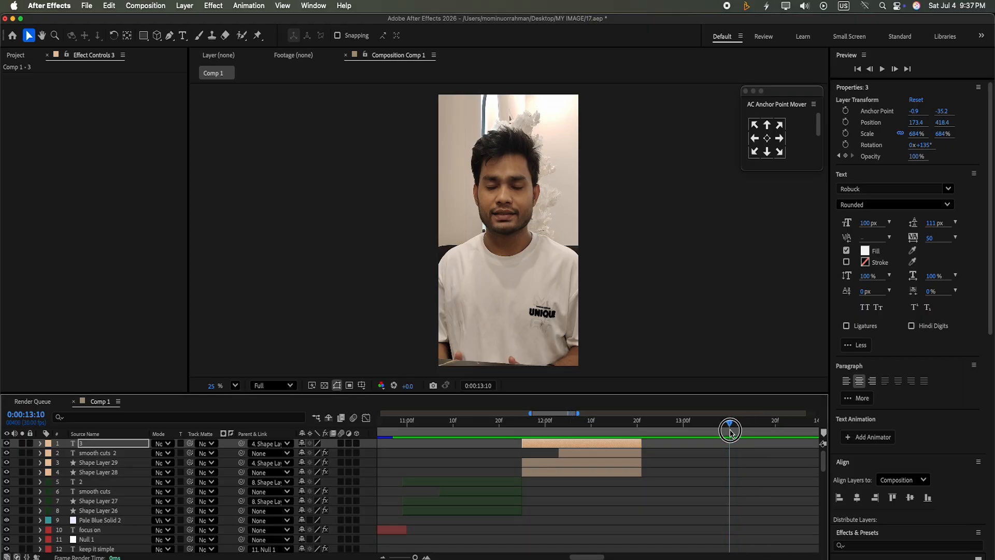
left_click(613, 475, "shift")
mouse_move(641, 444)
left_mouse_down()
mouse_move(729, 443)
mouse_move(651, 423)
left_mouse_up()
Step: Replace the Peach scene's caption with "clean transition" and preview the scene from 0:00:11:24
left_click(612, 492)
left_click(611, 475)
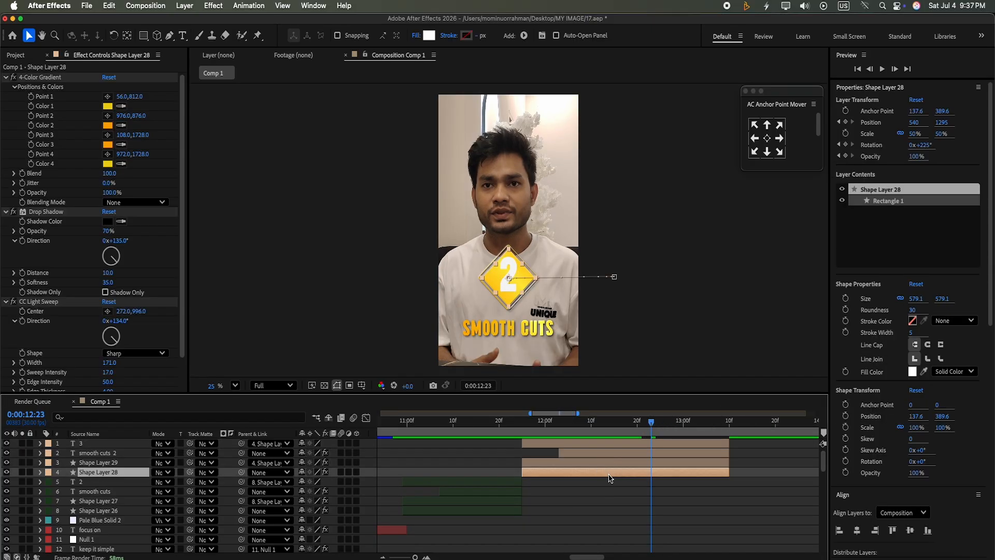
left_click(607, 470, "shift")
left_click(608, 453)
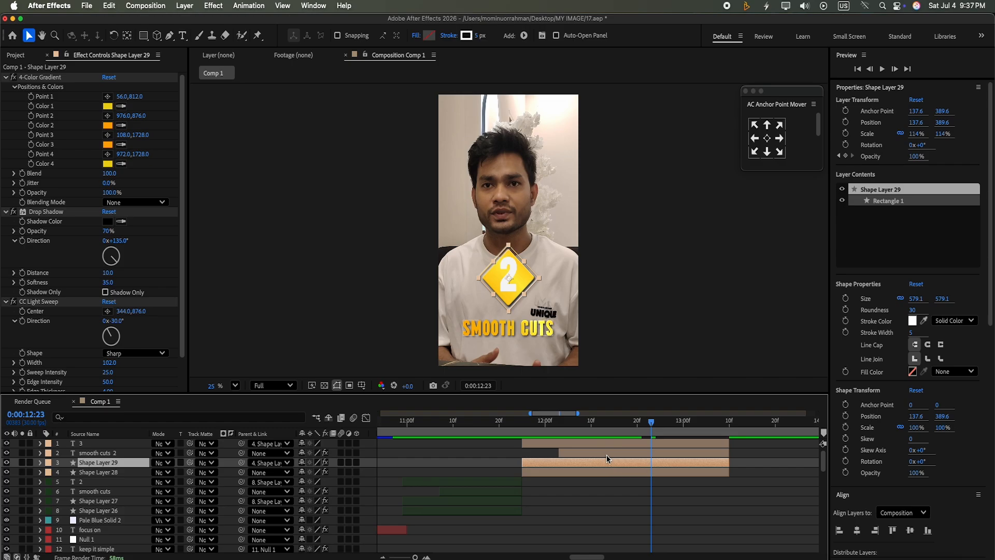
left_click(183, 36)
left_click(553, 325)
key("BackSpace")
key("BackSpace")
key("BackSpace")
key("BackSpace")
key("BackSpace")
key("BackSpace")
key("BackSpace")
key("BackSpace")
key("BackSpace")
key("BackSpace")
key("BackSpace")
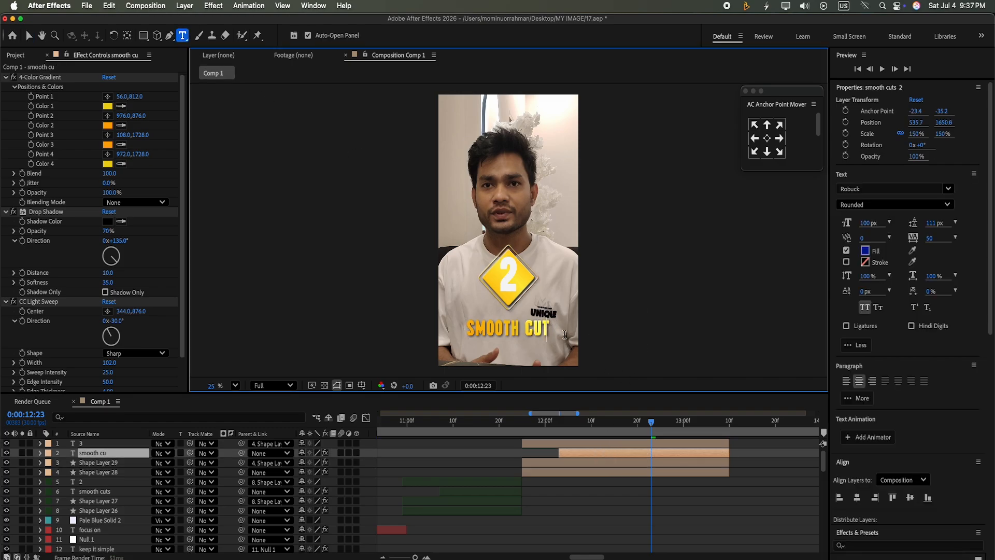
type("c")
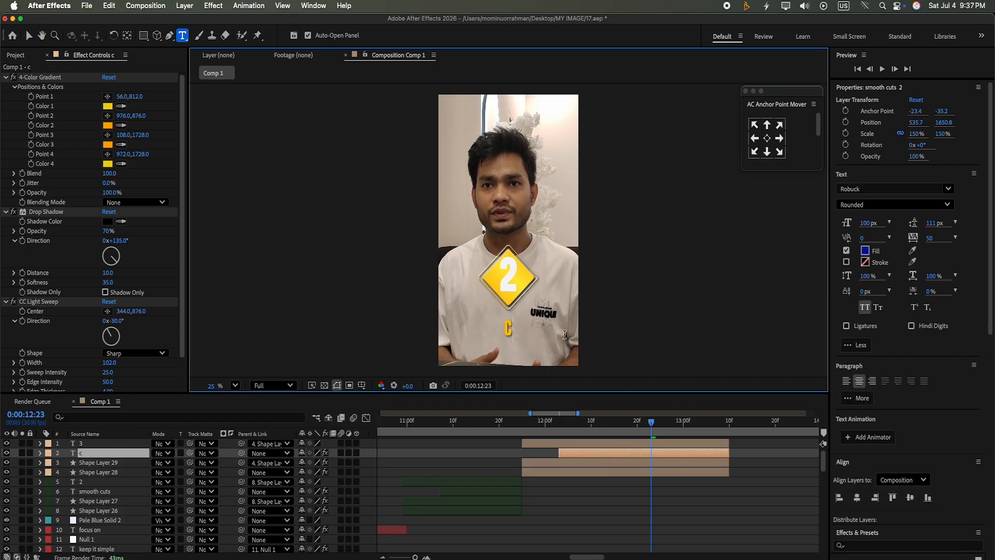
type("lean trans")
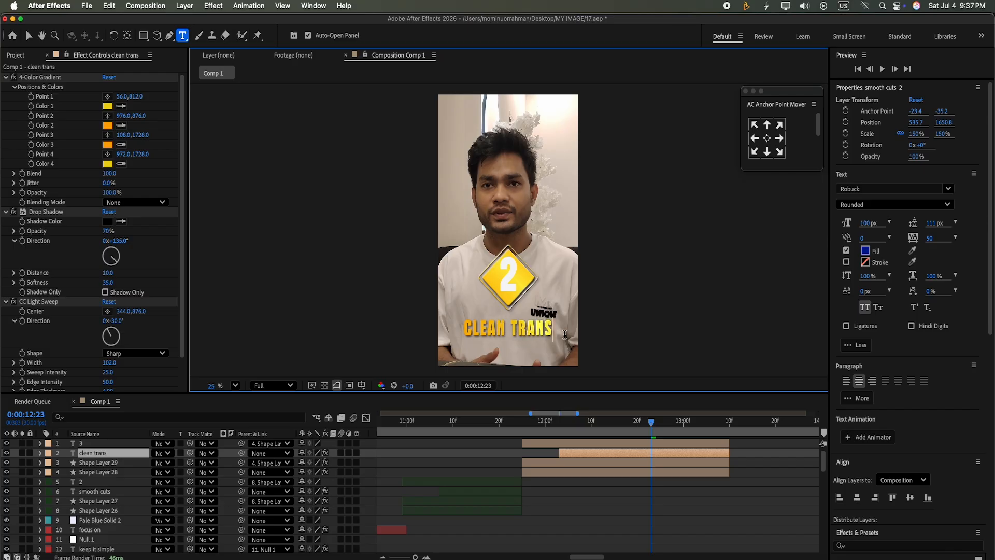
type("itiiiiii")
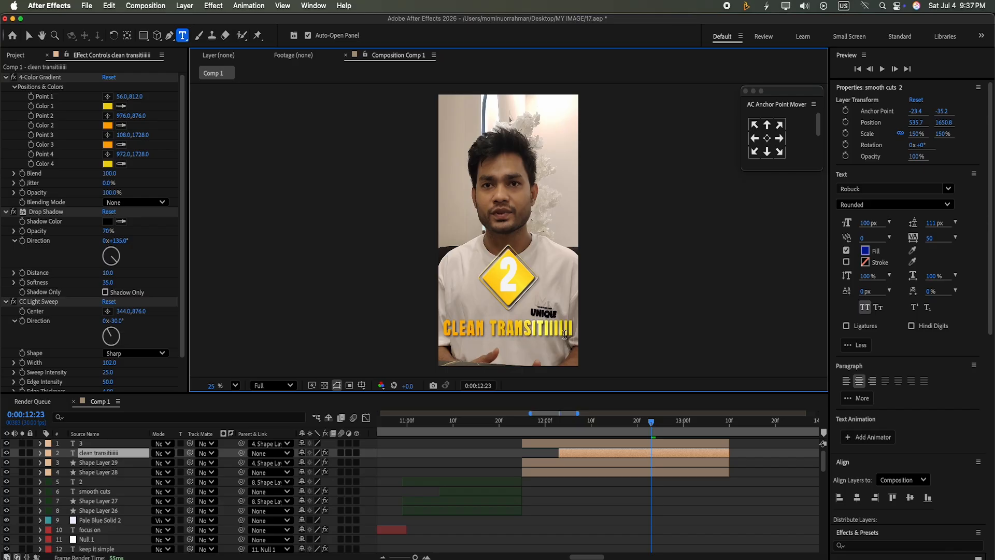
key("BackSpace")
key("BackSpace")
key("BackSpace")
key("BackSpace")
key("BackSpace")
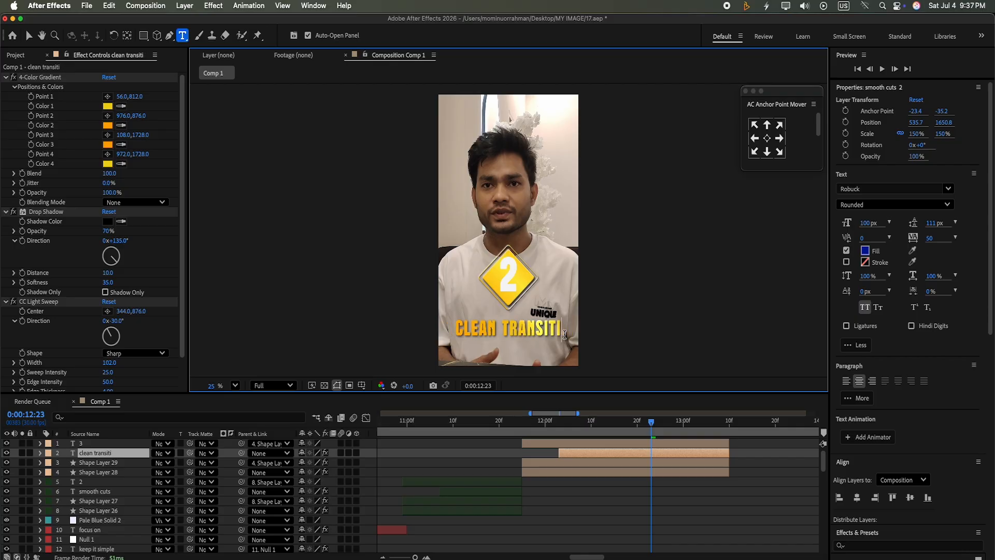
type("on")
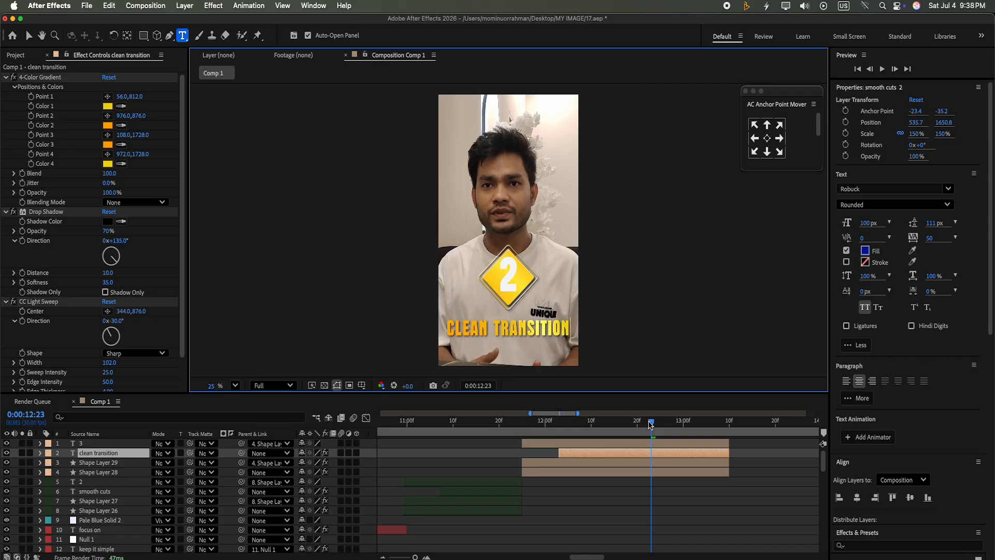
left_click_drag(650, 423, 516, 455)
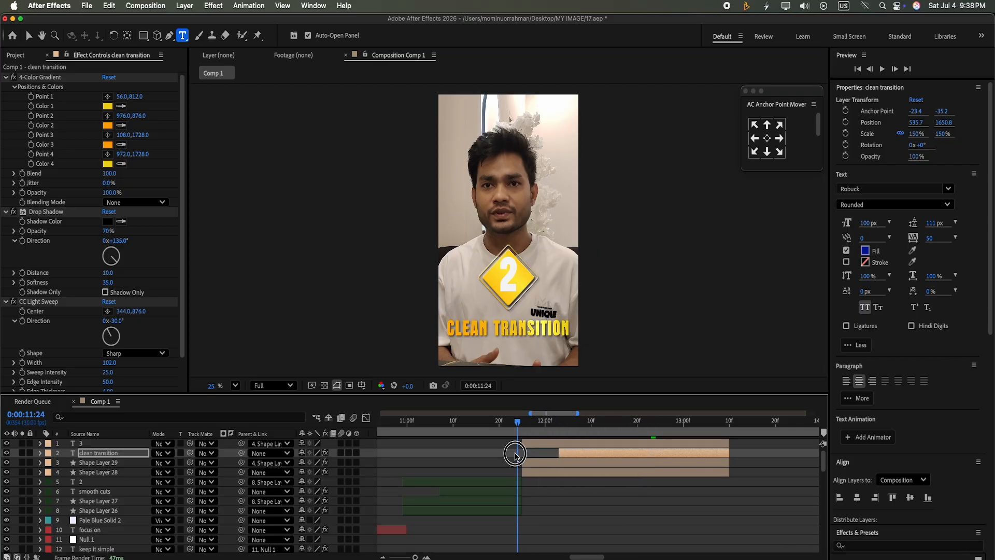
left_click(884, 71)
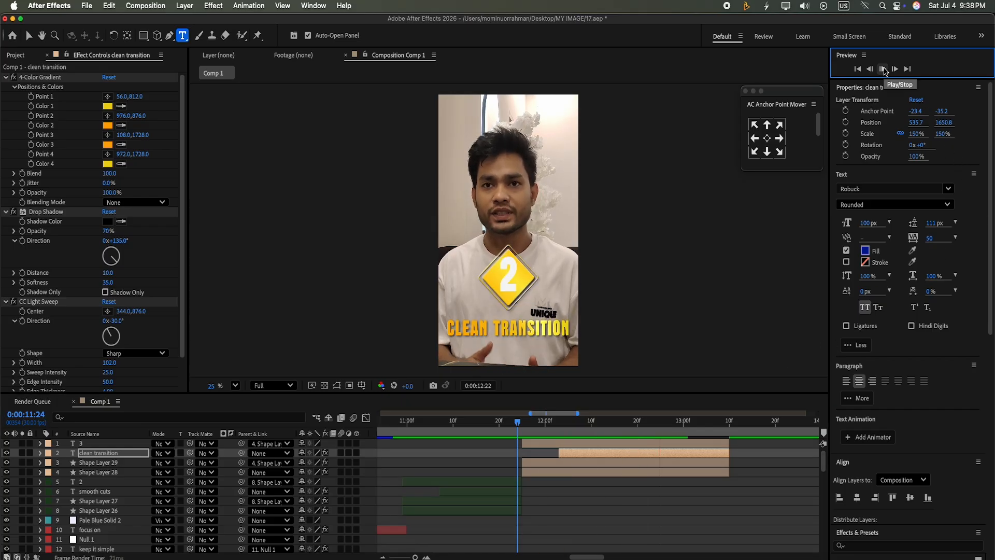
Step: Duplicate the four Peach layers, label the copies Lavender and move them together to the top of the layer stack
left_click_drag(580, 485, 580, 445)
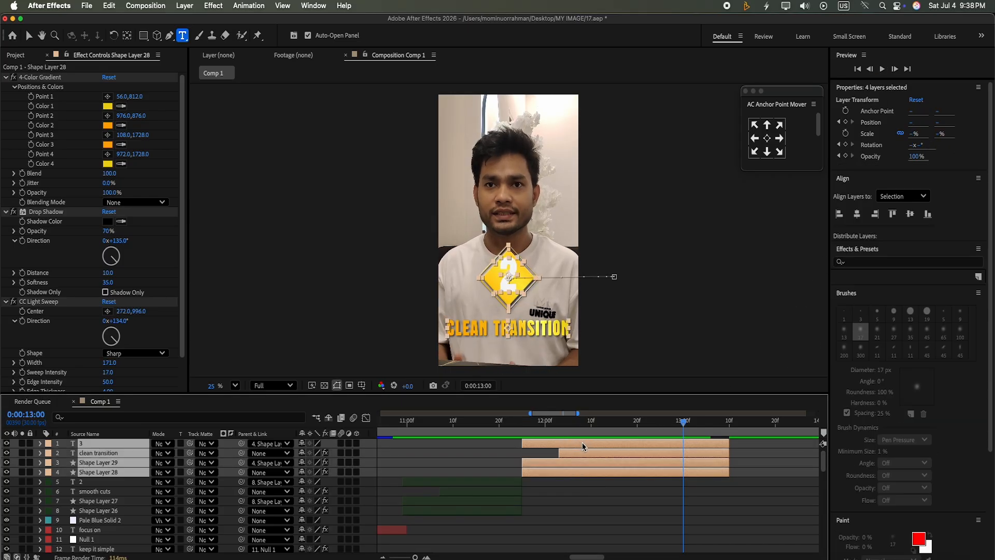
key("super+d")
key("super+shift+a")
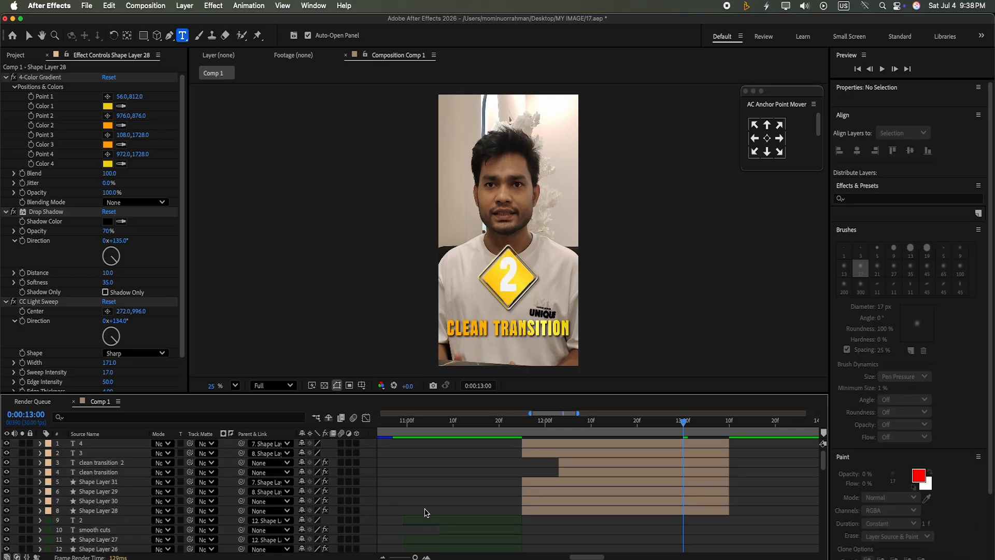
key("super+z")
key("super+d")
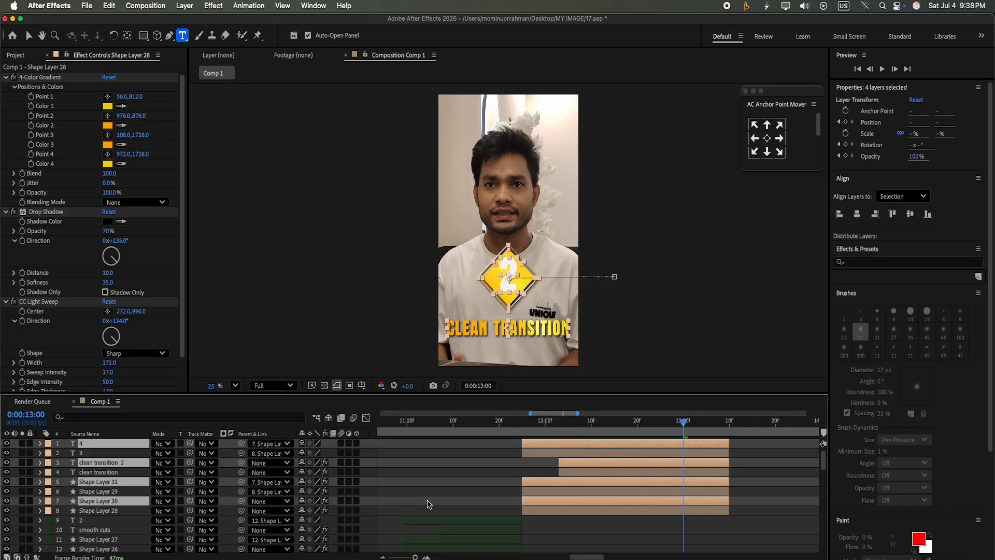
left_click(48, 448)
left_click(78, 397)
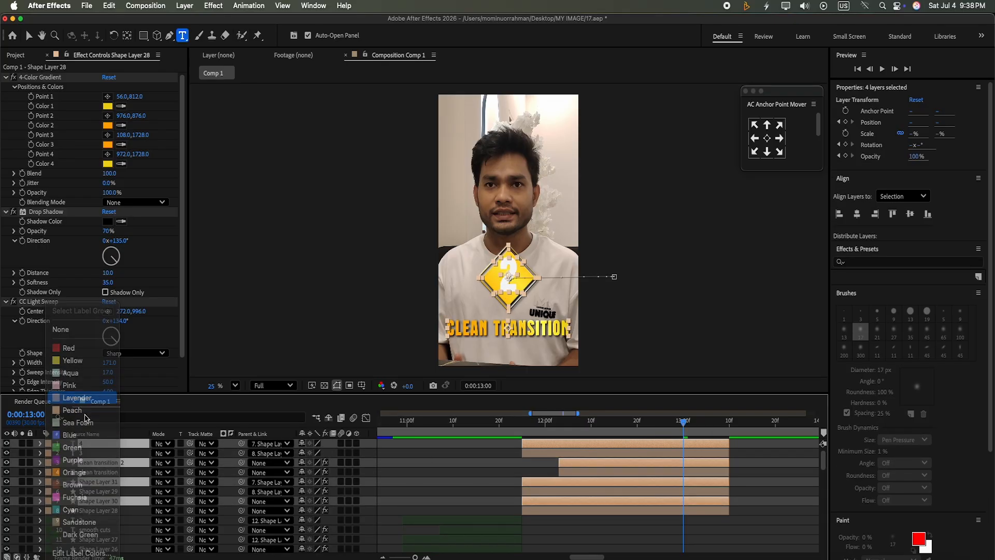
left_click_drag(122, 500, 124, 455)
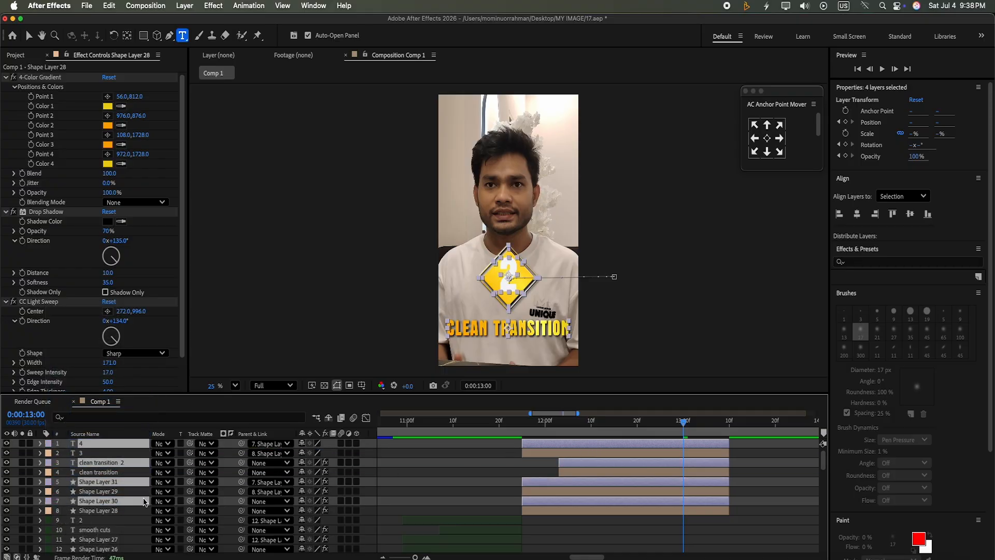
left_click_drag(143, 500, 143, 442)
Step: Shift the four Lavender layers to start at 0:00:13:10 and preview the duplicated scene
left_click_drag(731, 466, 790, 465)
left_click(608, 474)
left_click(596, 446, "shift")
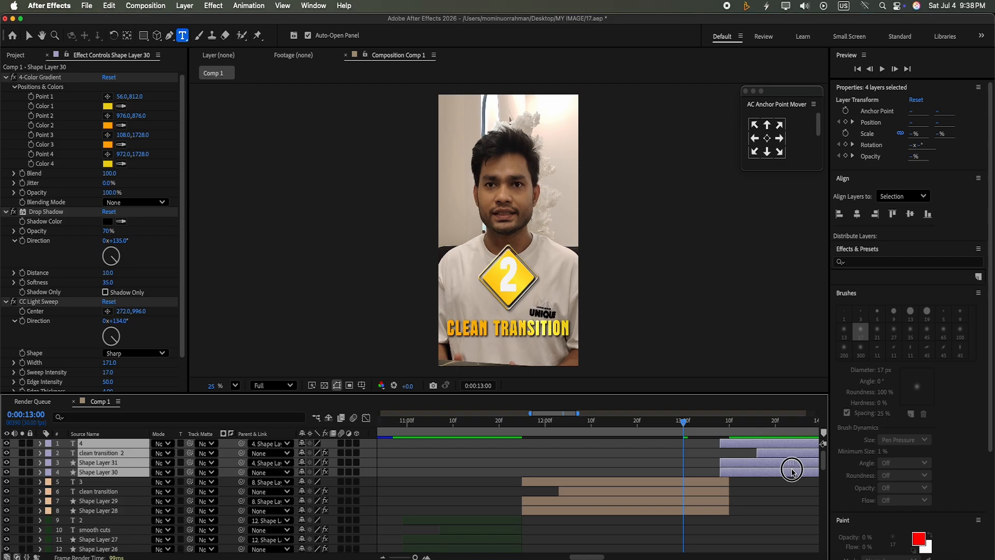
left_click_drag(572, 558, 590, 557)
left_click(883, 69)
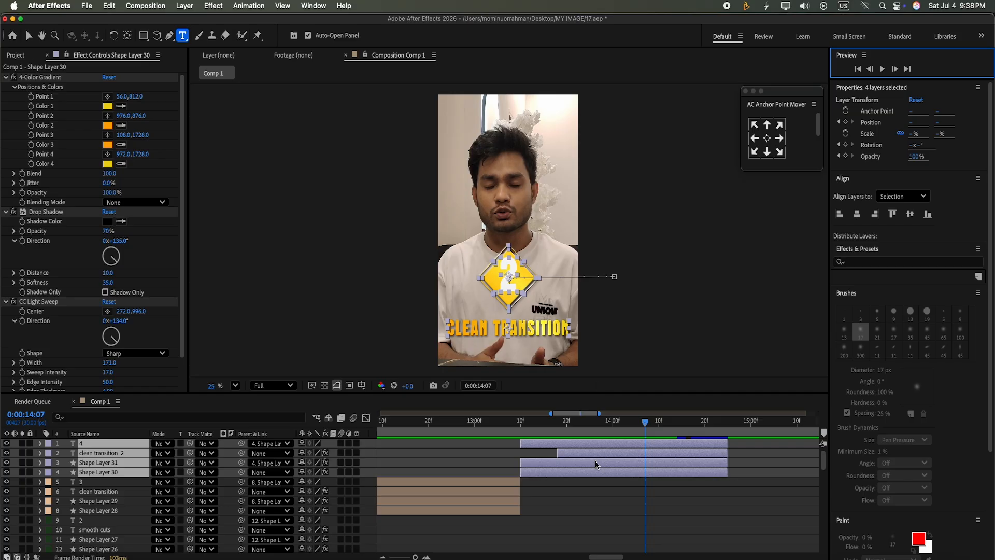
Step: Reveal Shape Layer 30's transform properties and delete its first Position keyframe
left_click(471, 474)
left_click(536, 471)
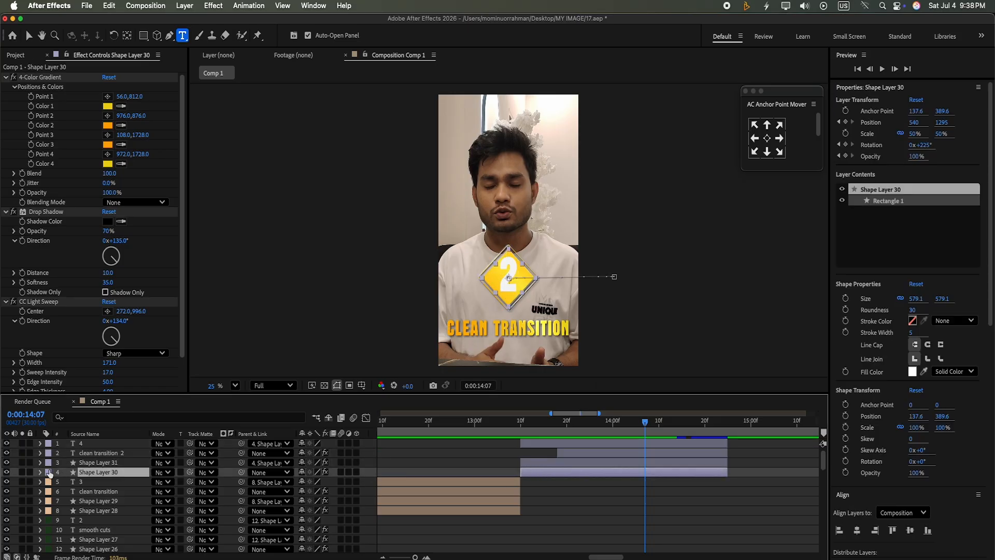
left_click(34, 473)
left_click(40, 472)
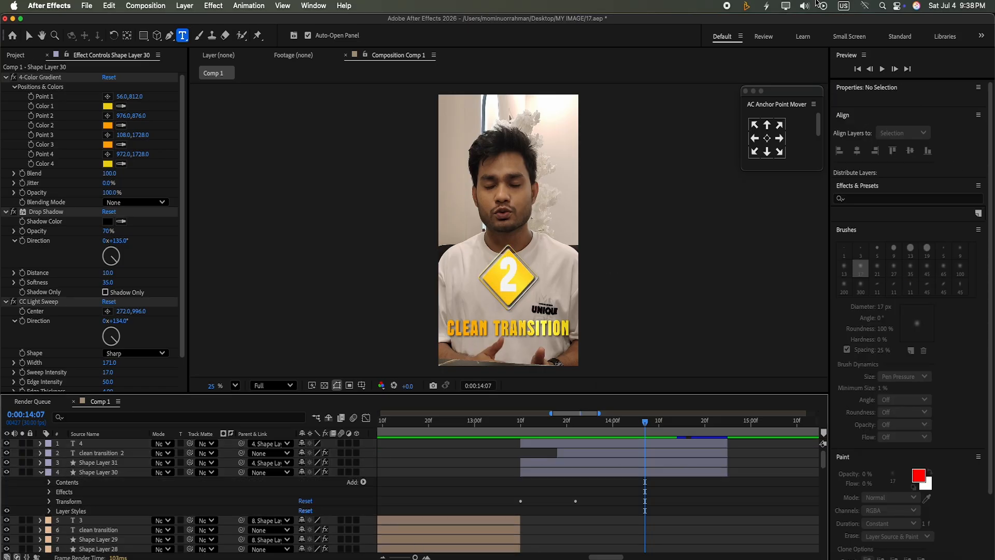
left_click(49, 501)
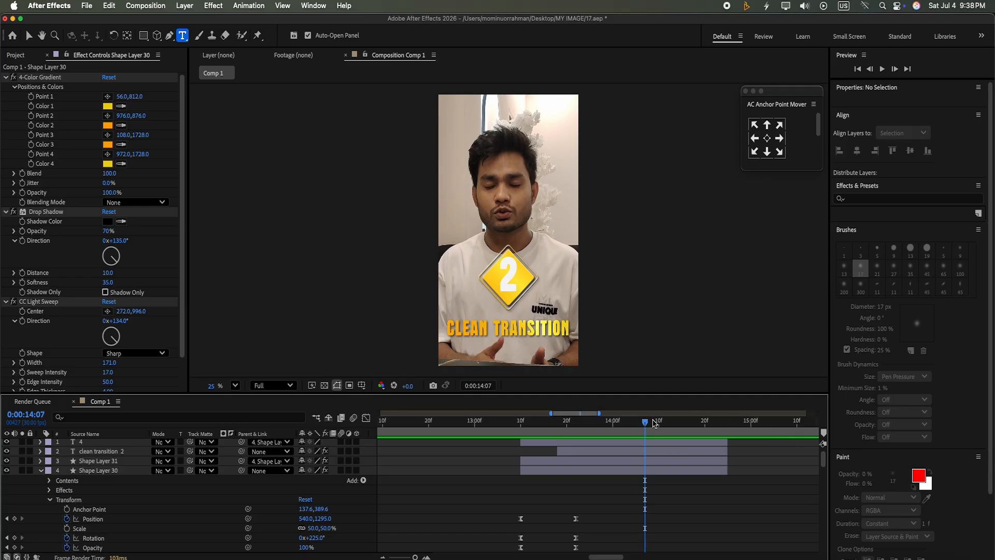
left_click_drag(654, 424, 597, 460)
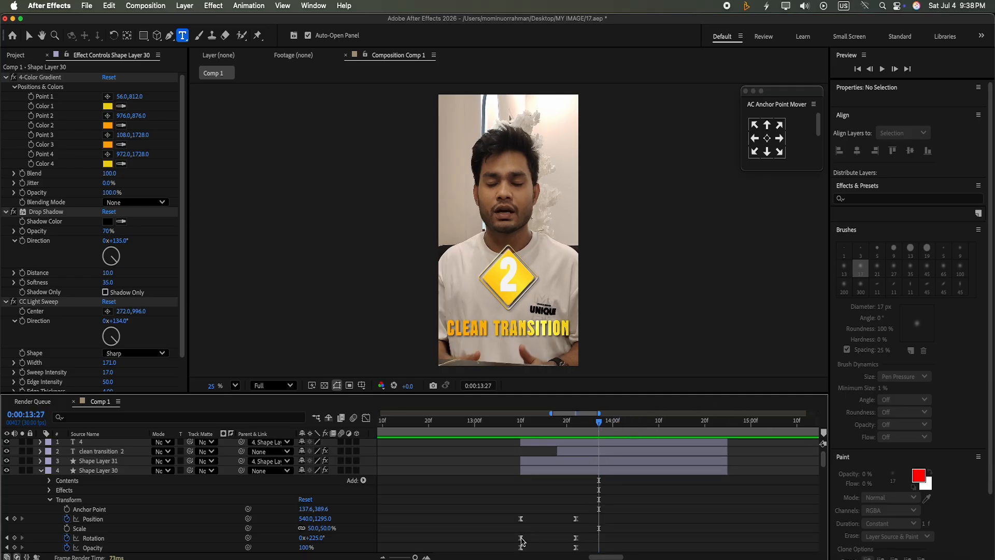
left_click(521, 538)
left_click(527, 537)
left_click(522, 518)
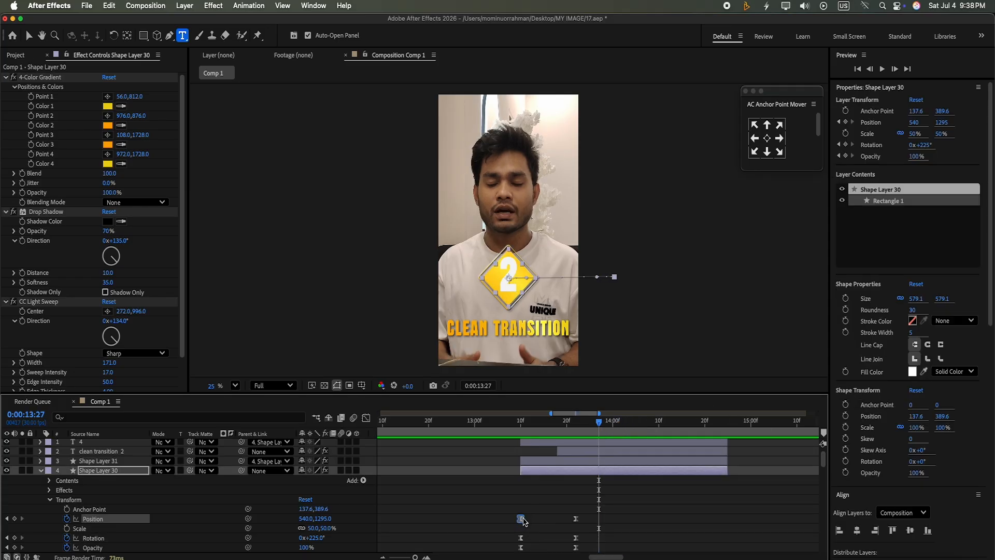
key("Delete")
Step: Keyframe Shape Layer 30's position at 0:00:13:10 beyond the frame's left edge, at about -272, 1291, and preview the entrance
left_click_drag(600, 422, 523, 460)
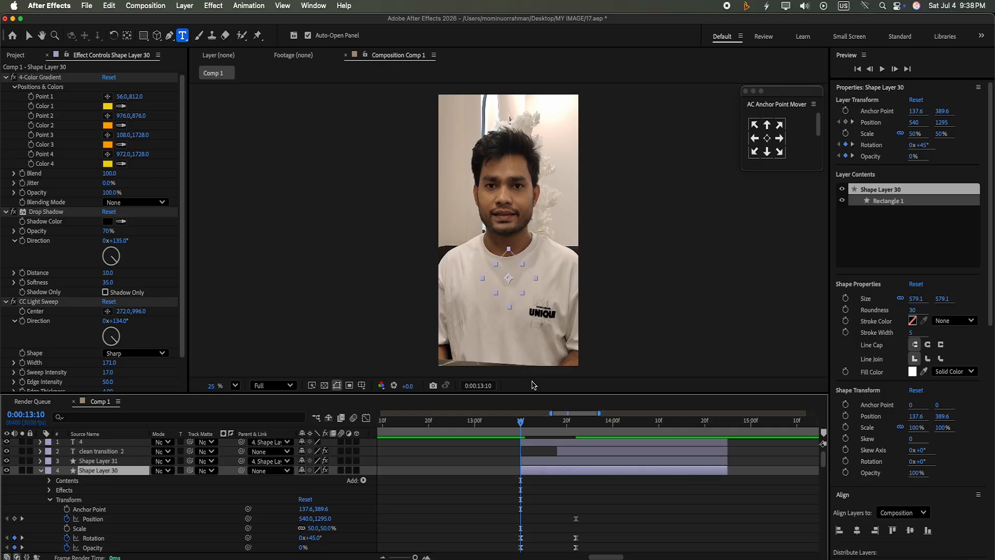
left_click(28, 36)
left_click_drag(512, 279, 407, 280)
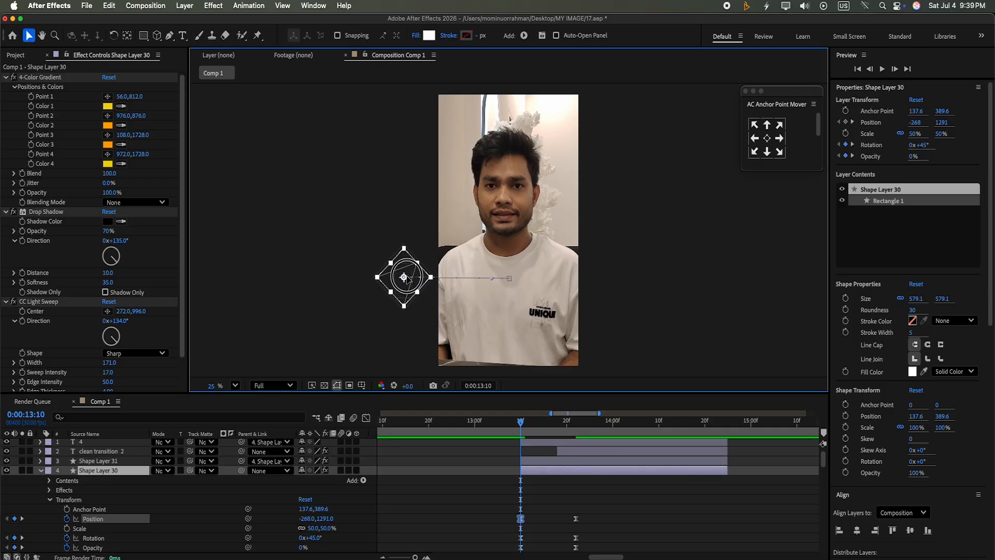
left_click(883, 69)
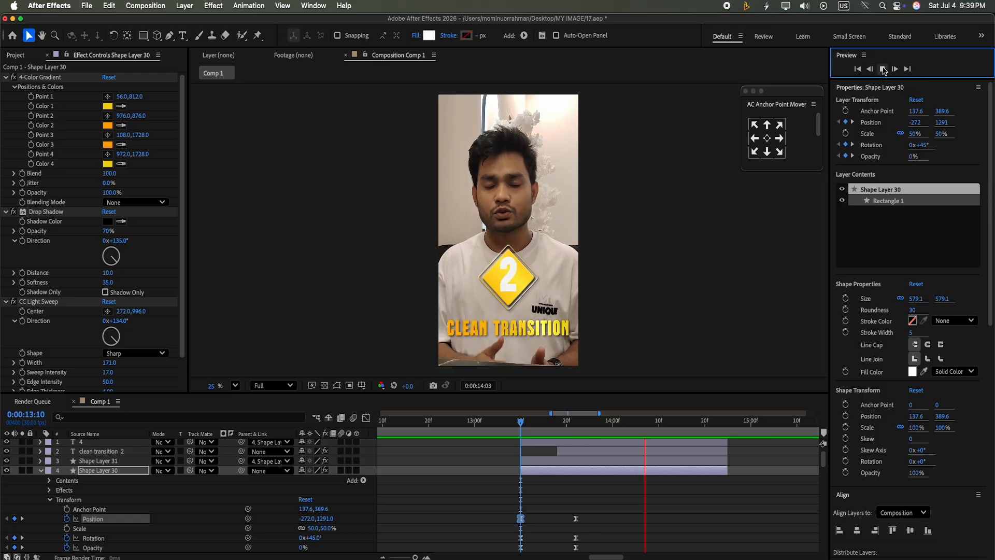
key("space")
left_click(40, 471)
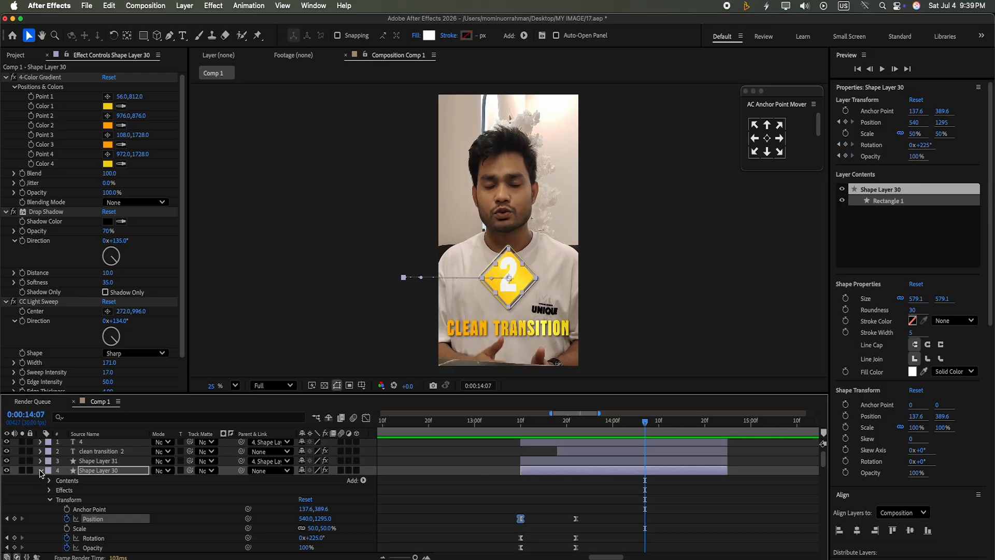
Step: Replace the Lavender caption "clean transition" with "perfect timing"
left_click(574, 451)
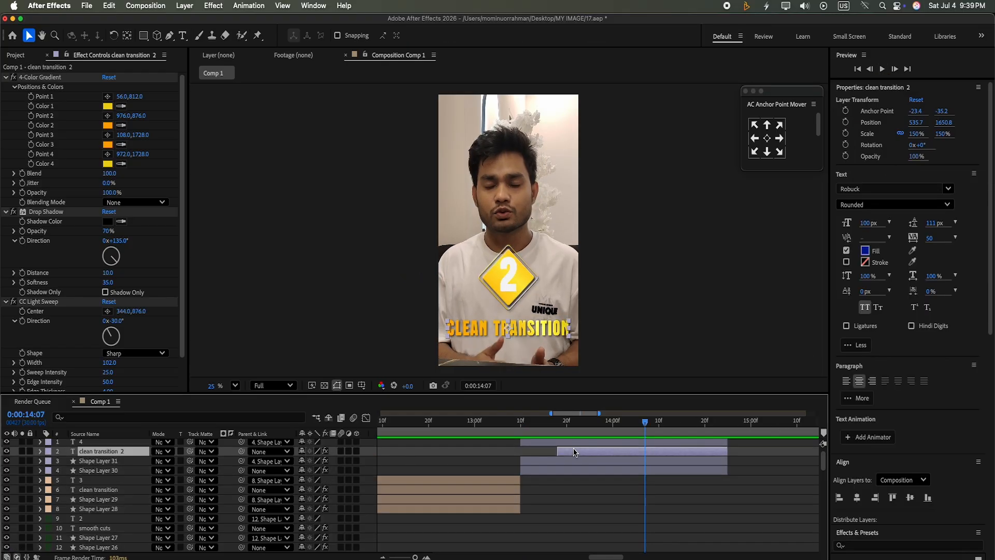
left_click(183, 35)
left_click(569, 327)
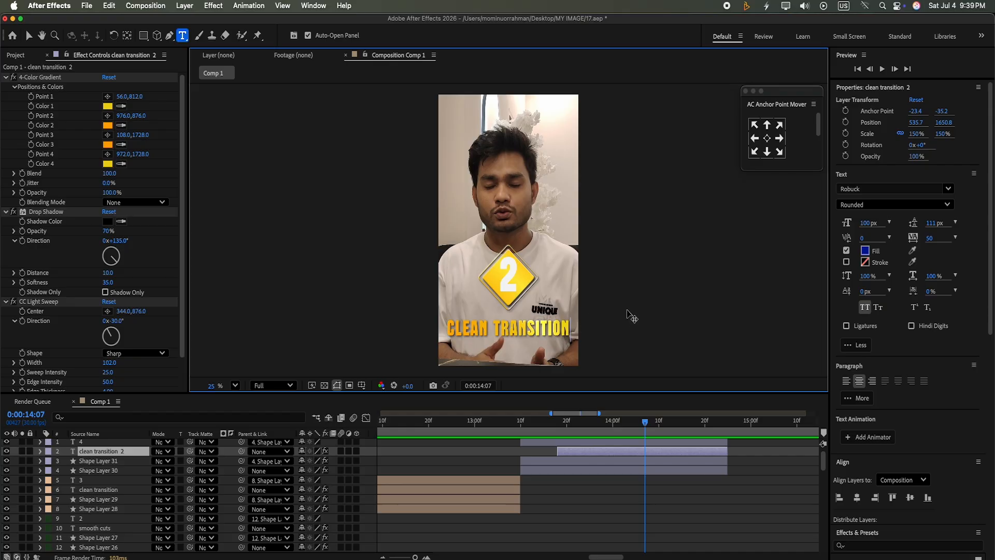
key("BackSpace")
key("BackSpace")
key("BackSpace")
key("BackSpace")
key("BackSpace")
key("BackSpace")
key("BackSpace")
key("BackSpace")
key("BackSpace")
key("BackSpace")
key("BackSpace")
key("BackSpace")
key("BackSpace")
key("BackSpace")
key("BackSpace")
key("BackSpace")
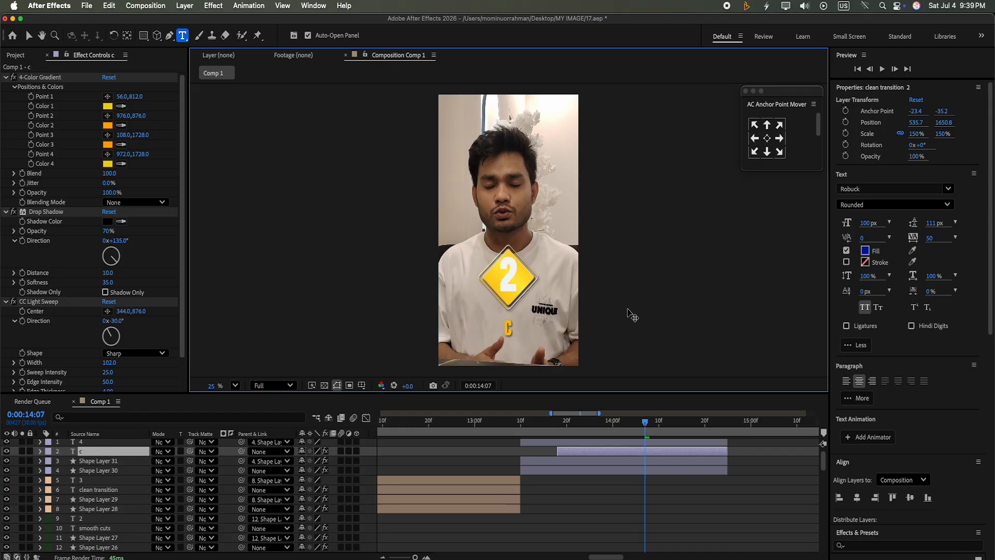
type("perfect timig")
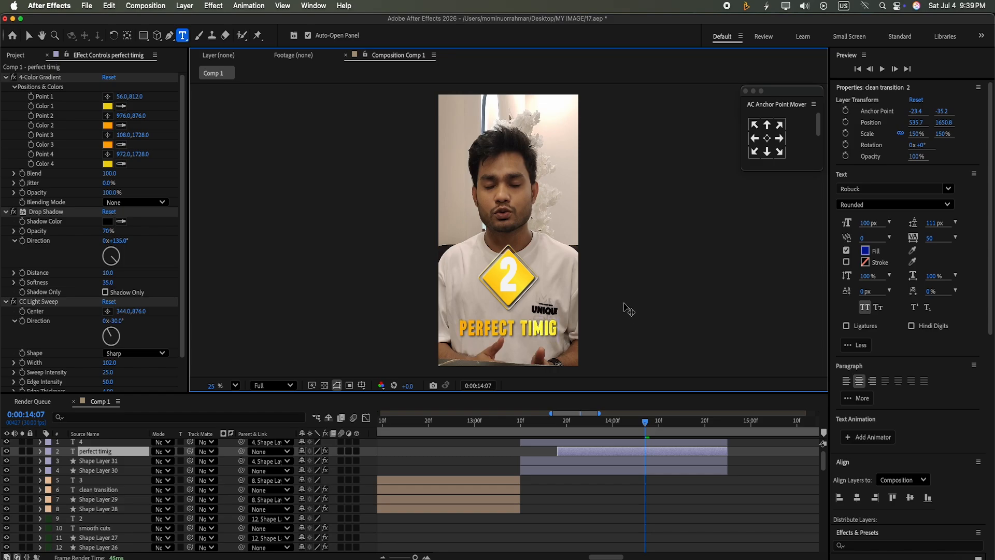
key("BackSpace")
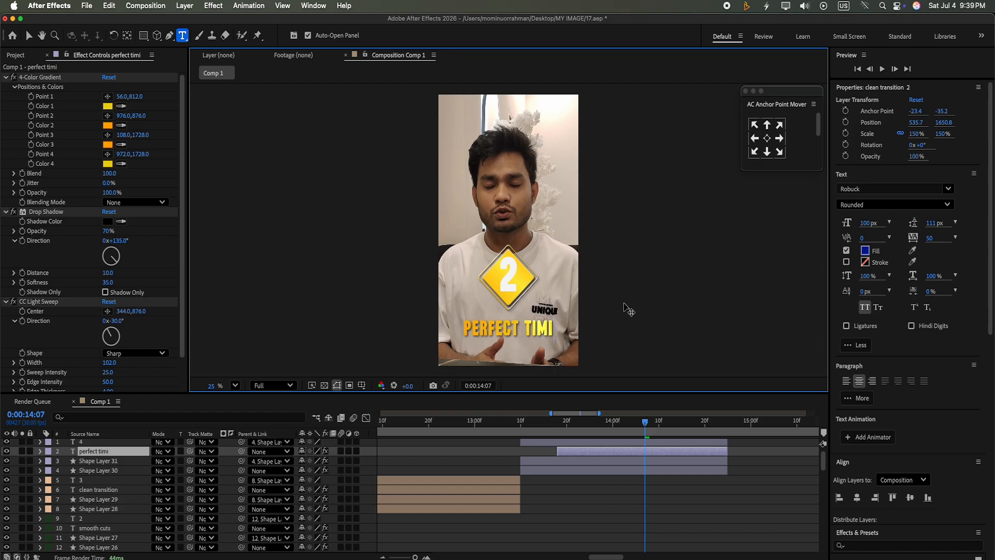
type("ng")
Step: Change the number in the Lavender scene's diamond to 3 and recentre it inside the diamond
left_click(610, 445)
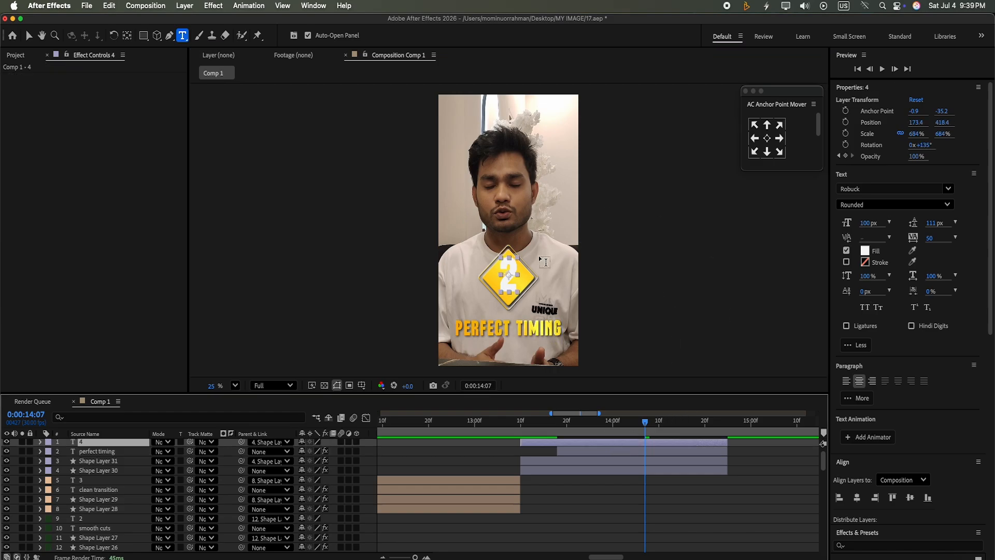
left_click(512, 273)
key("BackSpace")
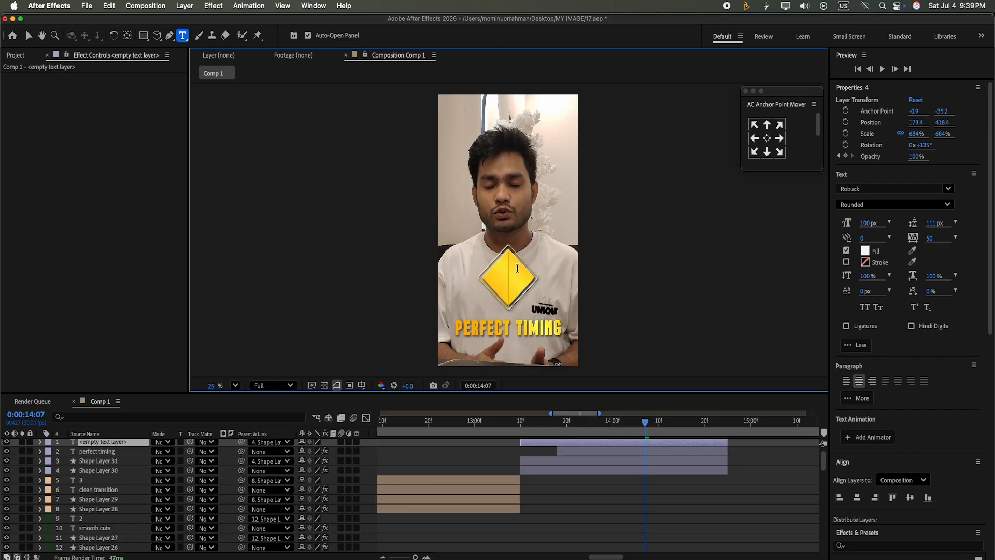
type("3")
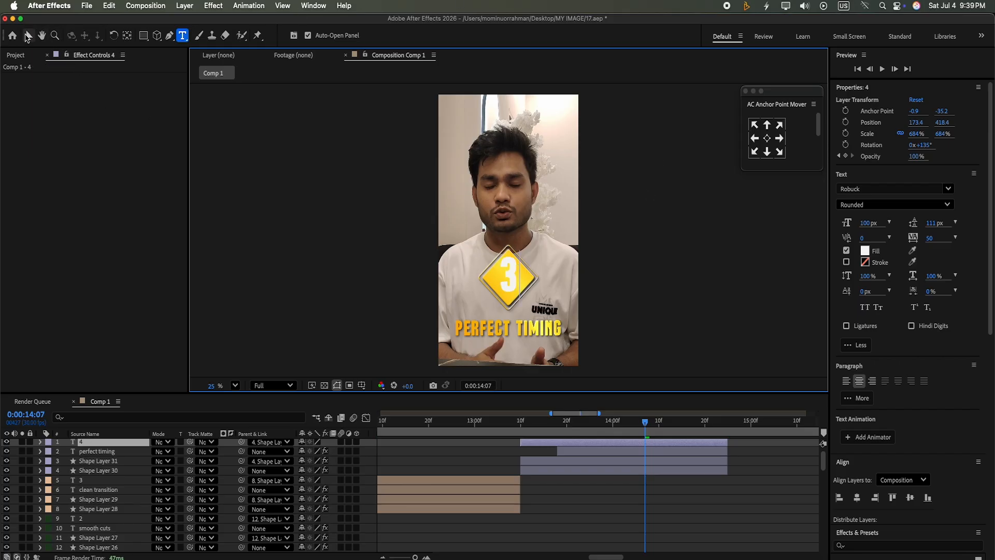
left_click(29, 35)
left_click_drag(506, 265, 506, 274)
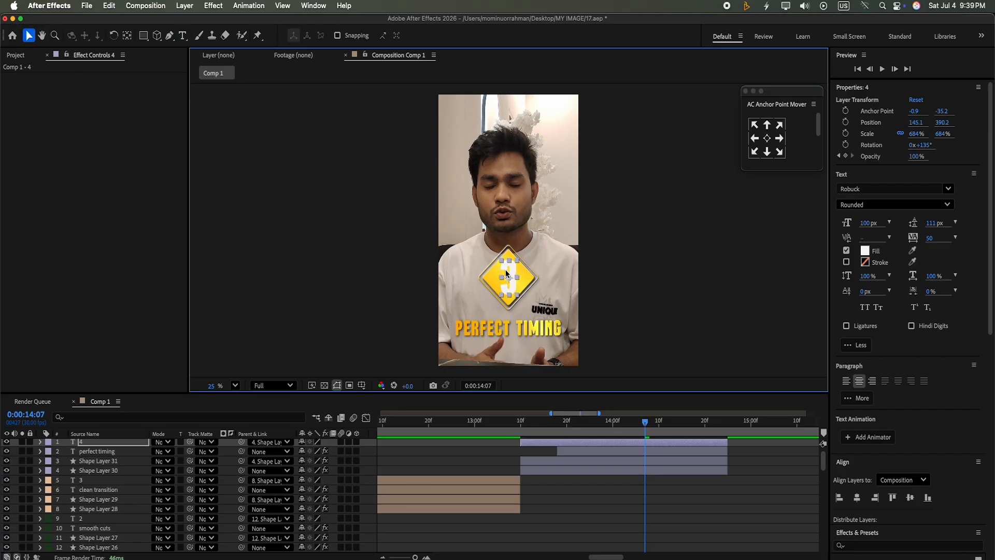
Step: Preview the scene from 0:00:13:10, split its four Lavender layers at 0:00:14:21 and delete the leftover pieces
left_click_drag(650, 424, 521, 422)
left_click(882, 69)
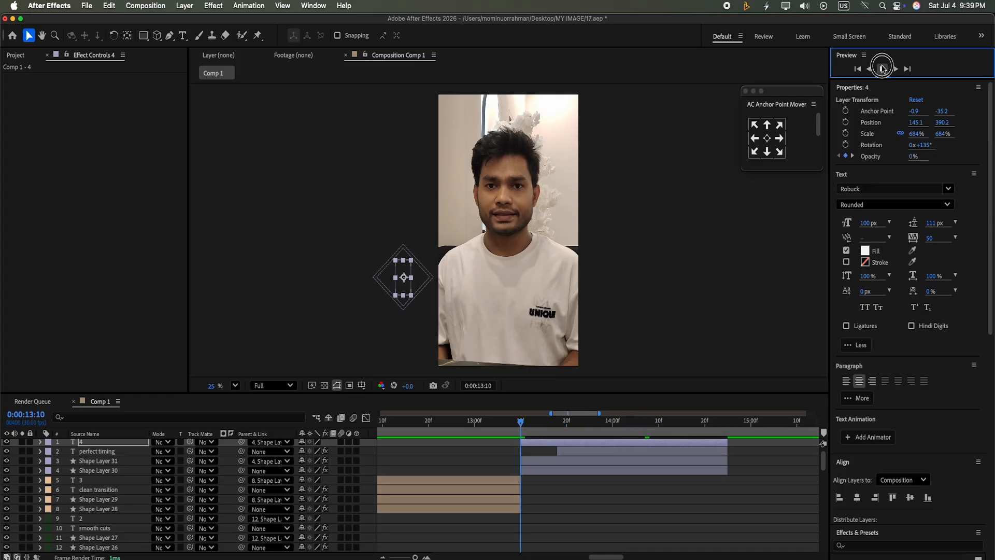
left_click(883, 69)
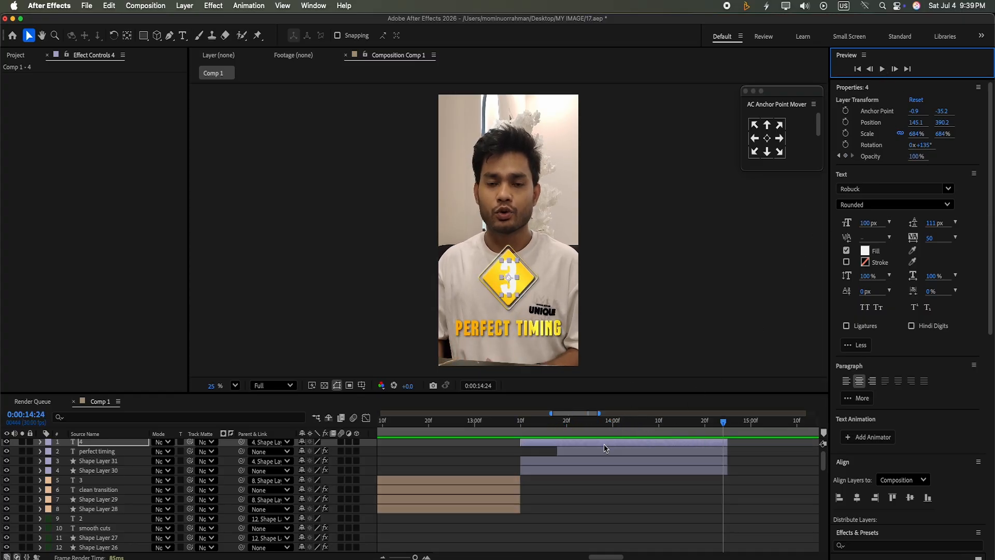
left_click_drag(724, 421, 709, 422)
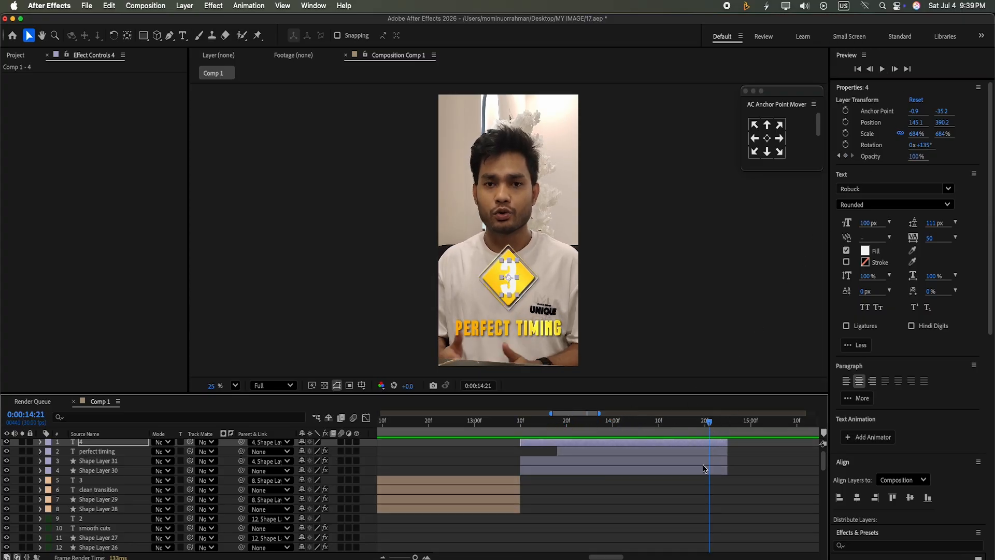
left_click(703, 469)
left_click(694, 442, "shift")
key("super+shift+d")
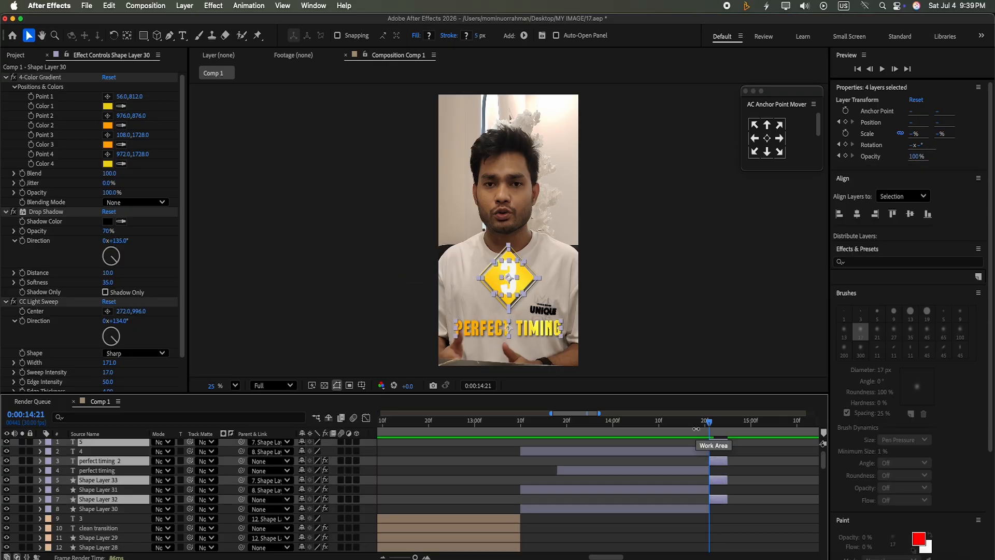
key("Delete")
Step: Delay the "perfect timing" caption to start at about 0:00:13:22 and play the composition from the beginning
left_click_drag(708, 423, 664, 445)
left_click(639, 453)
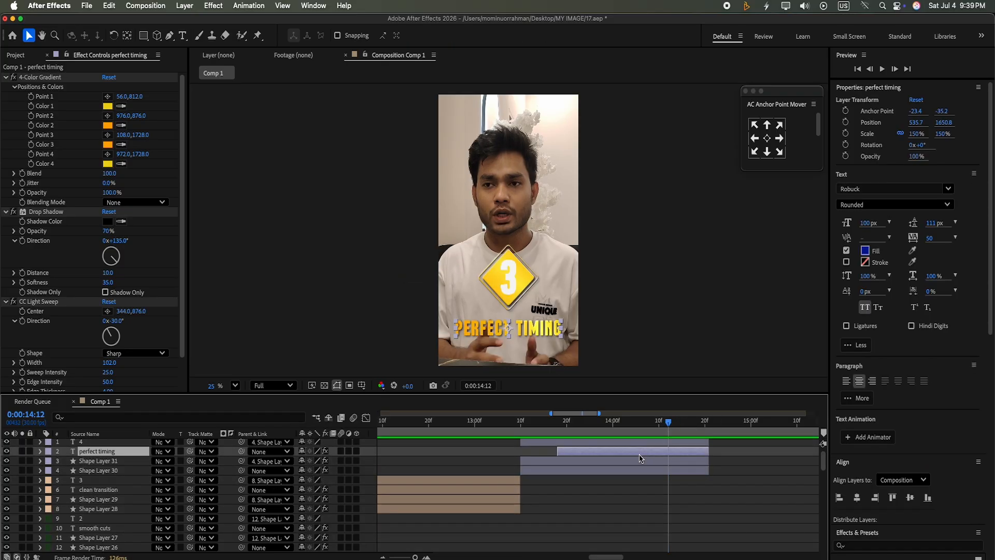
left_click(612, 443)
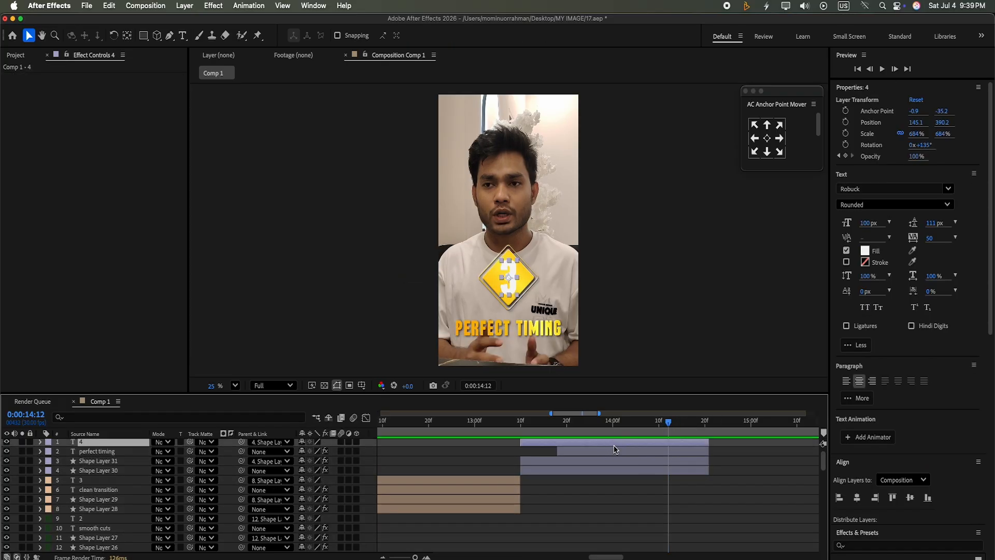
left_click(580, 452)
left_click_drag(614, 449, 633, 451)
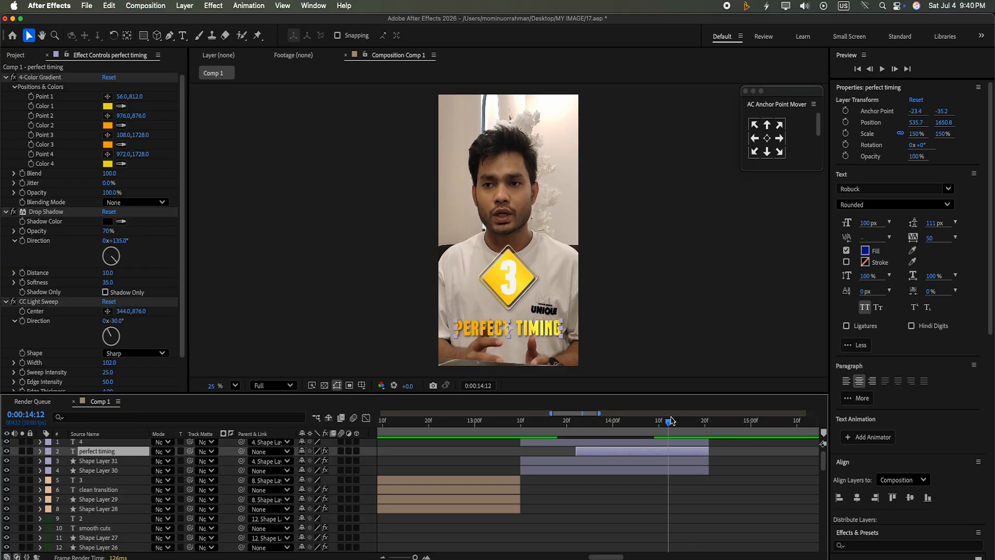
key("Home")
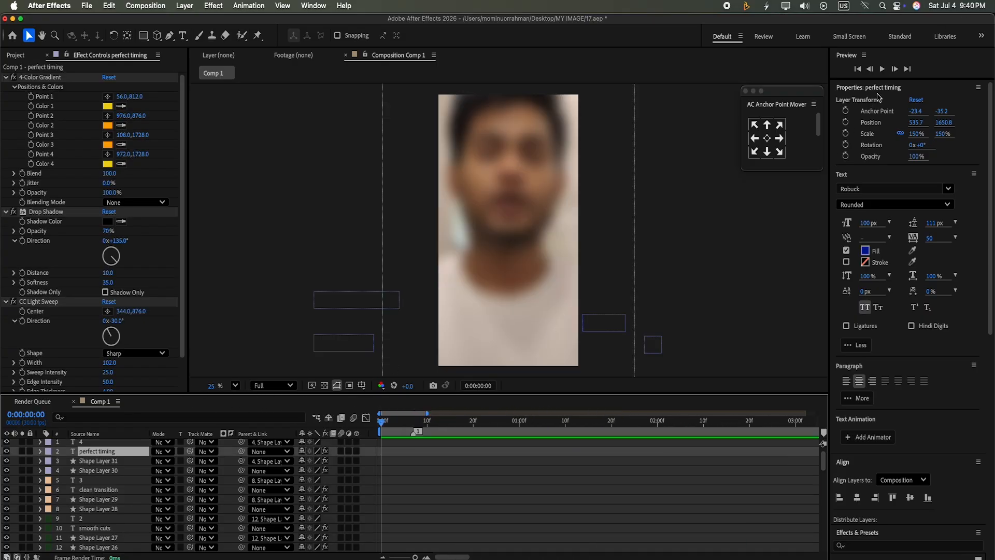
left_click(882, 69)
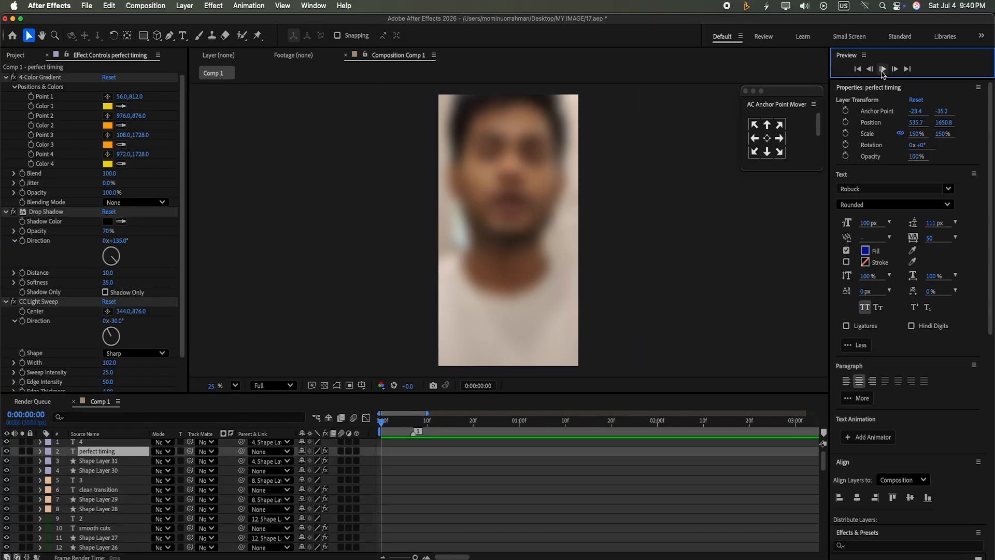
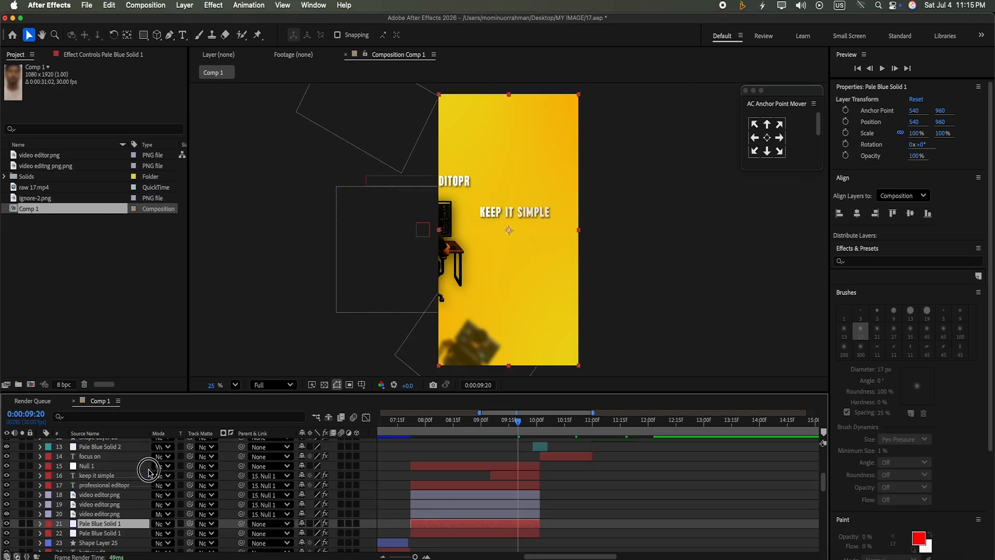
Step: Move the selected Pale Blue Solid 1 layer to the top of the layer stack and label it Orange
key("super+shift+bracketright")
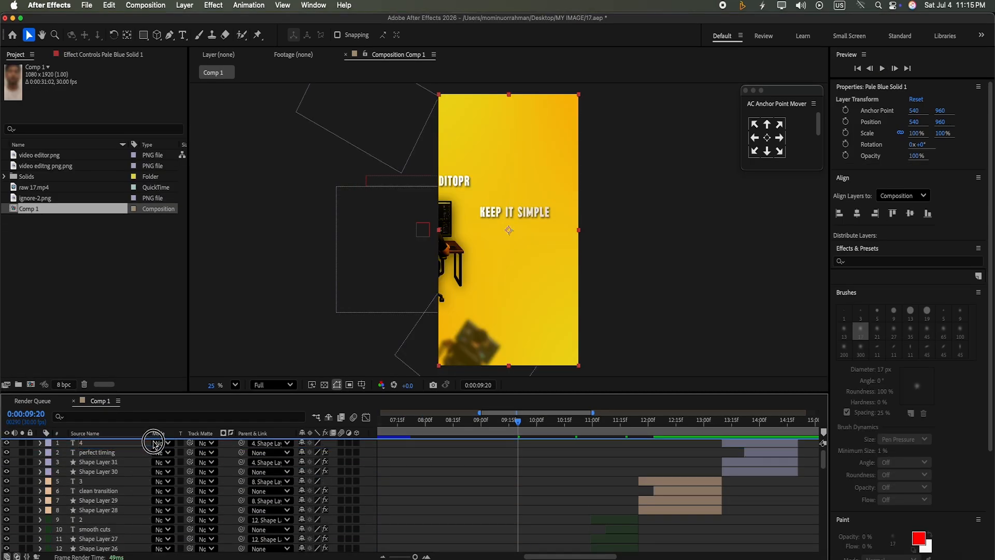
left_click(54, 442)
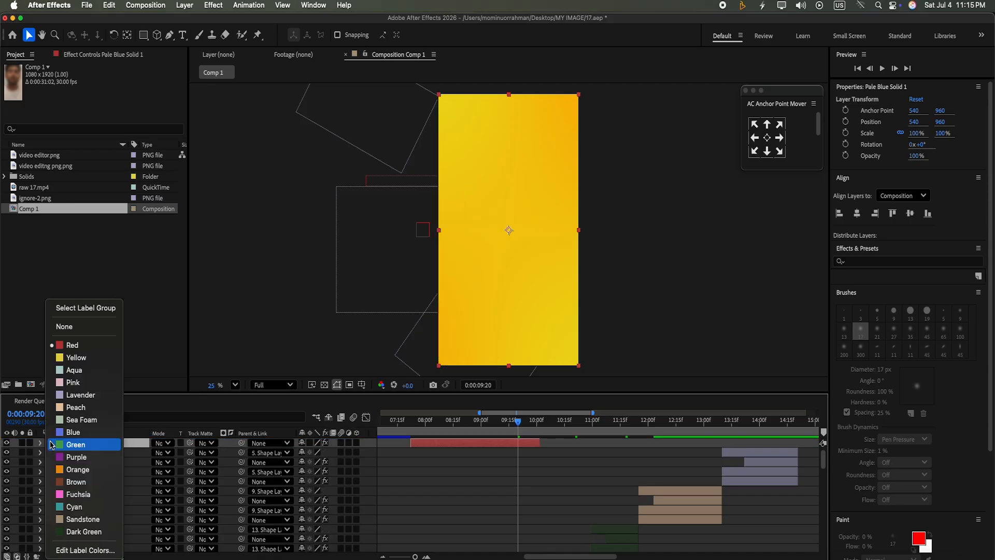
left_click(86, 469)
Step: Shift the Orange Pale Blue Solid 1 layer to start where the Lavender layers end, at about 0:00:14:21
left_click_drag(465, 446, 790, 447)
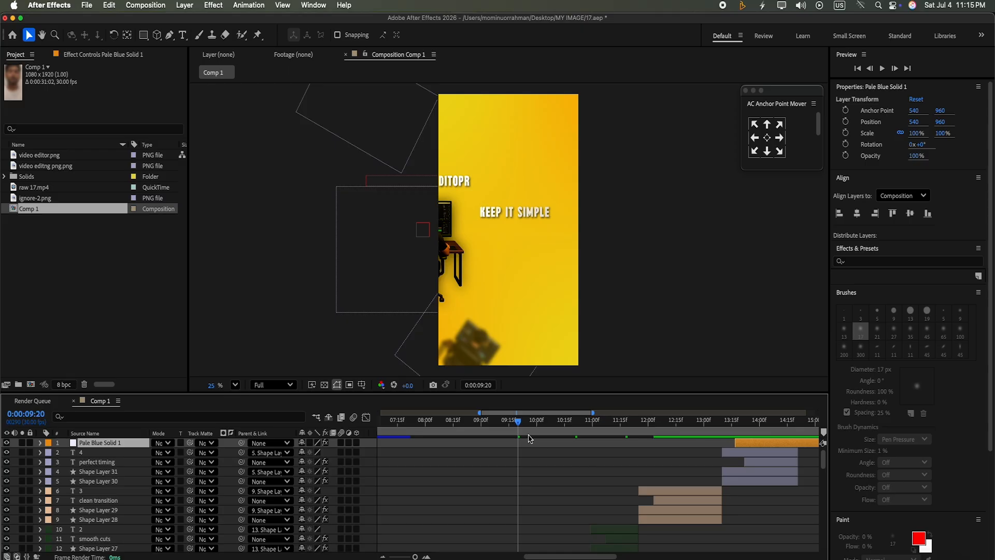
left_click_drag(518, 423, 759, 441)
left_click_drag(533, 556, 572, 556)
left_click_drag(588, 447, 652, 451)
left_click_drag(592, 422, 645, 422)
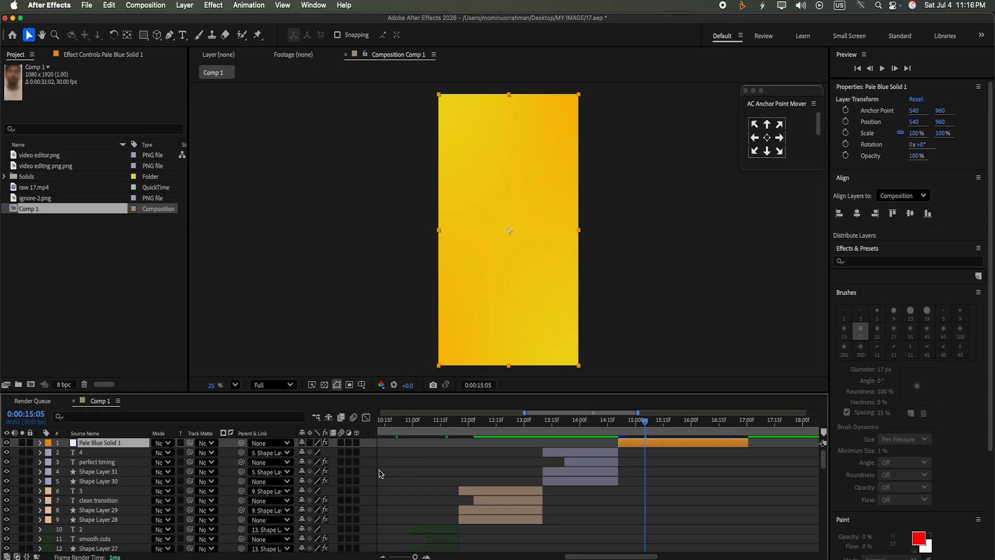
Step: Preview from the start of the Orange solid and trim its end to about 0:00:15:17
left_click(381, 473)
left_click_drag(646, 422, 619, 422)
left_click(883, 70)
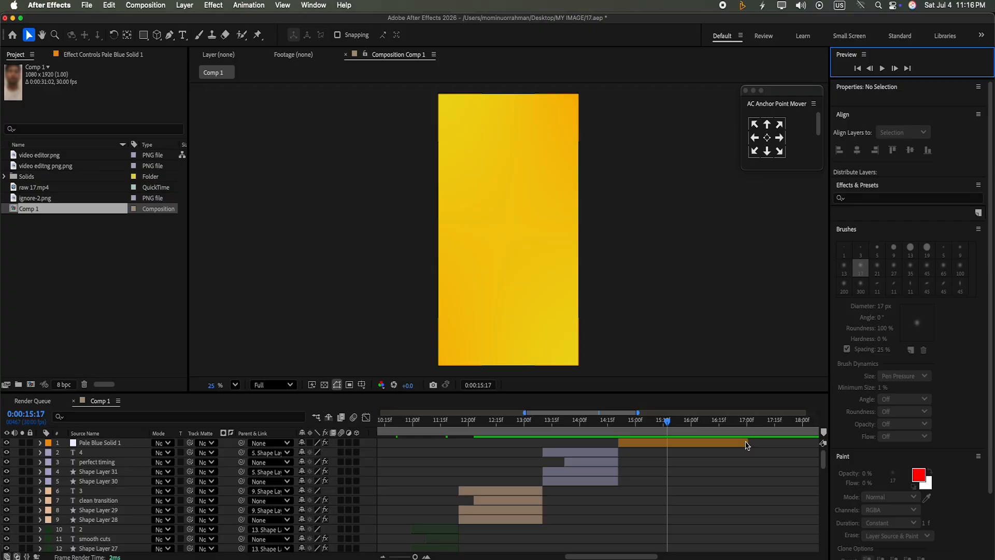
left_click_drag(747, 442, 670, 452)
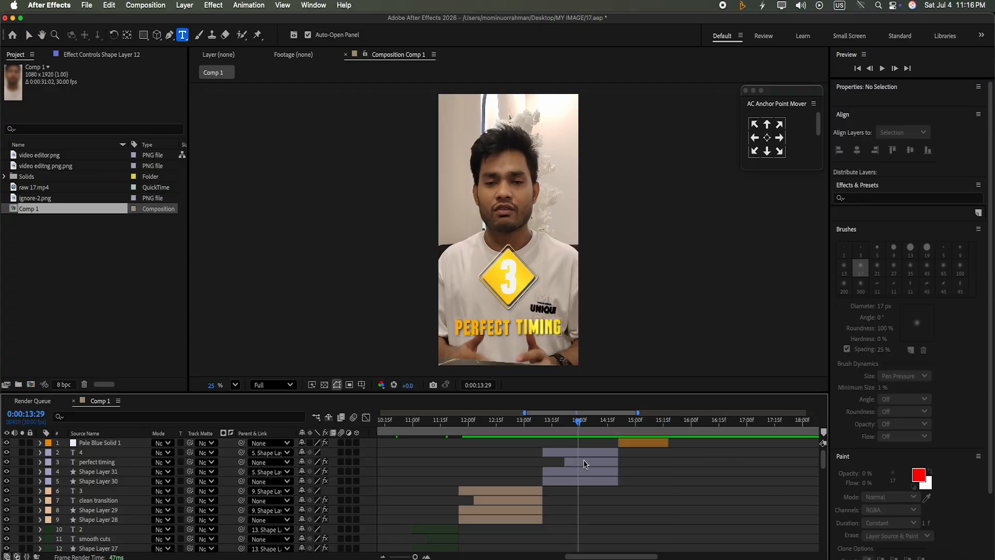
Step: Duplicate the "perfect timing" caption, place the copy above the Orange solid and shift it to the solid's time span
left_click(585, 463)
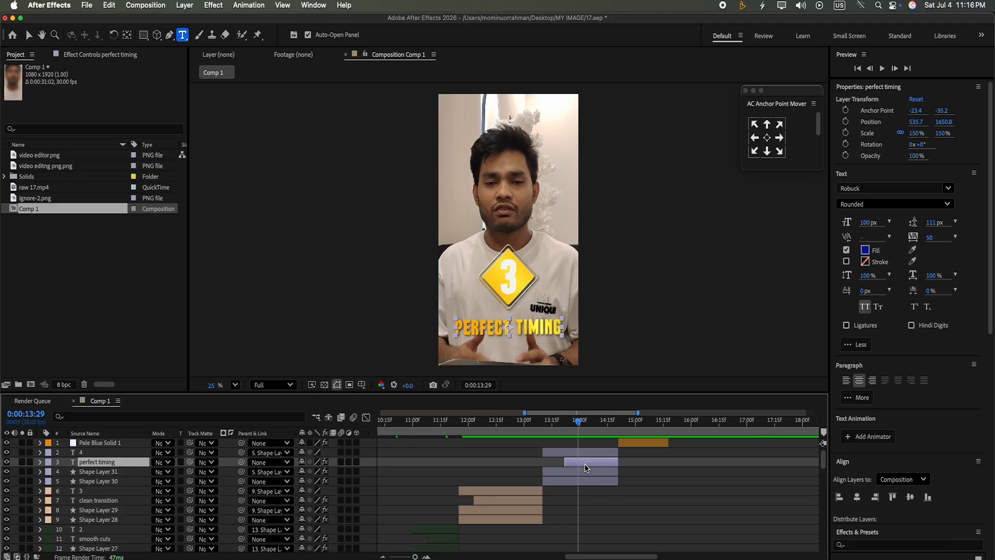
key("super+d")
left_click_drag(155, 462, 151, 441)
left_click_drag(570, 449, 622, 451)
Step: At 0:00:15:05, move the copied caption up to about 567.7, 1054.8, near the middle of the frame
left_click(645, 423)
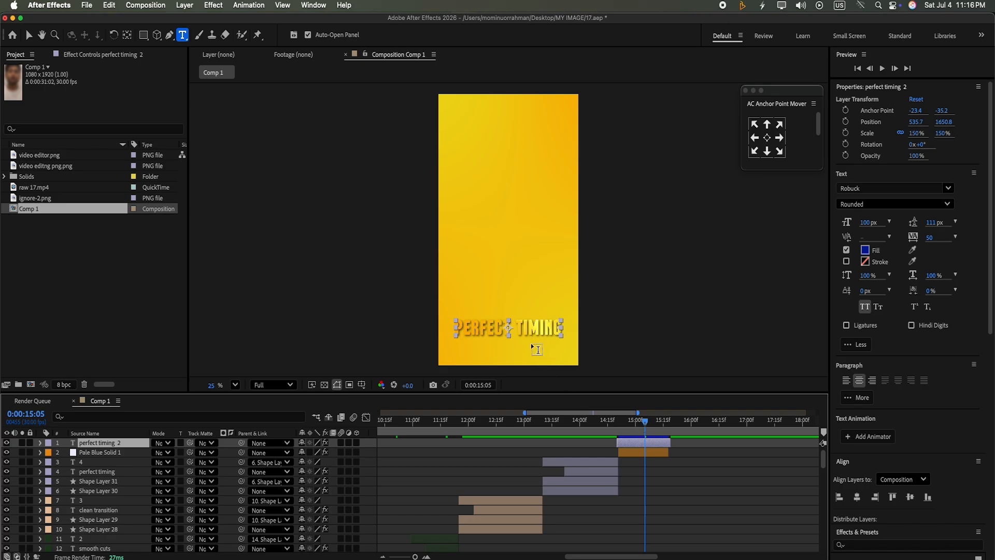
key("v")
left_click_drag(484, 329, 487, 244)
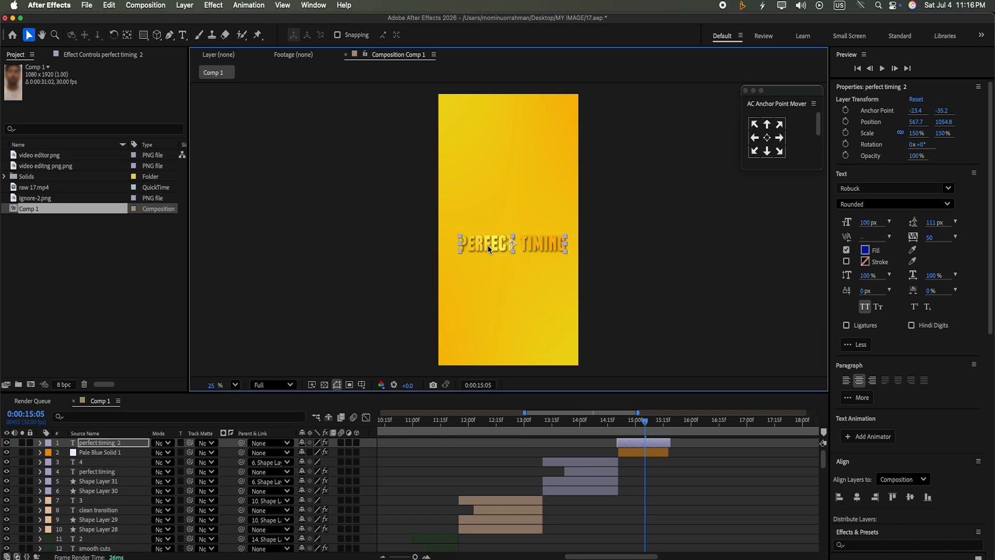
Step: Replace the copied caption's text with "a simple edit"
key("super+t")
left_click(563, 240)
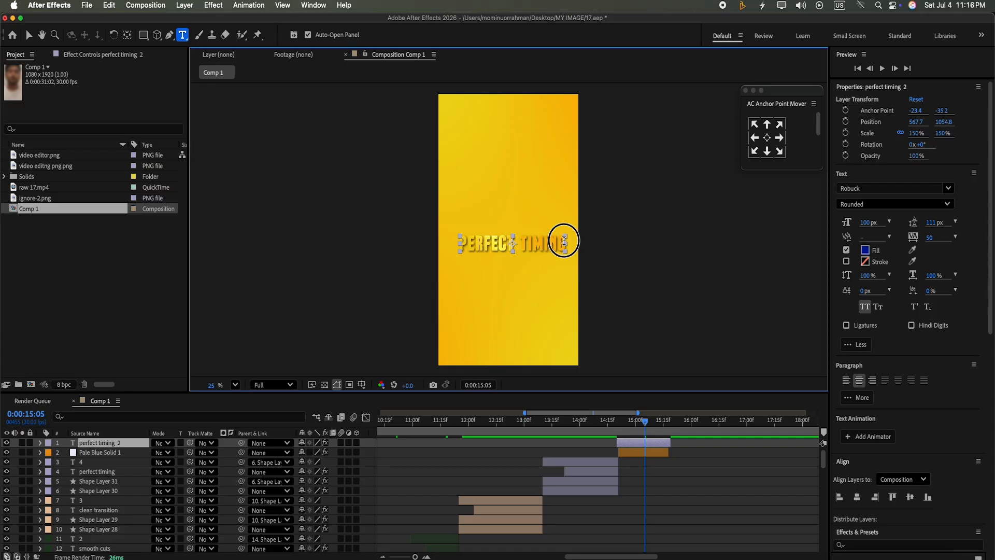
key("BackSpace")
key("BackSpace")
key("BackSpace")
key("BackSpace")
key("BackSpace")
key("BackSpace")
key("BackSpace")
key("BackSpace")
key("BackSpace")
key("BackSpace")
key("BackSpace")
key("BackSpace")
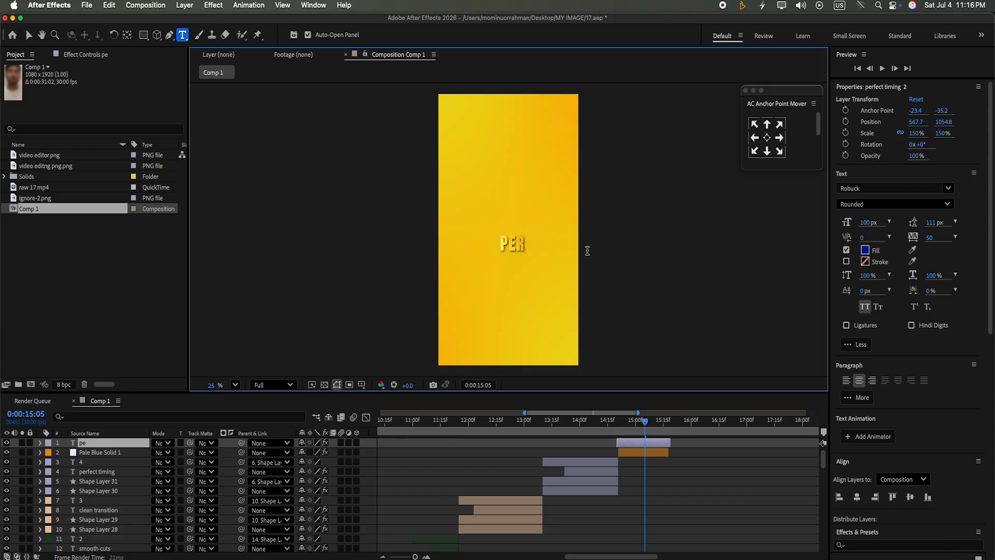
key("BackSpace")
key("BackSpace")
type("a simple edit")
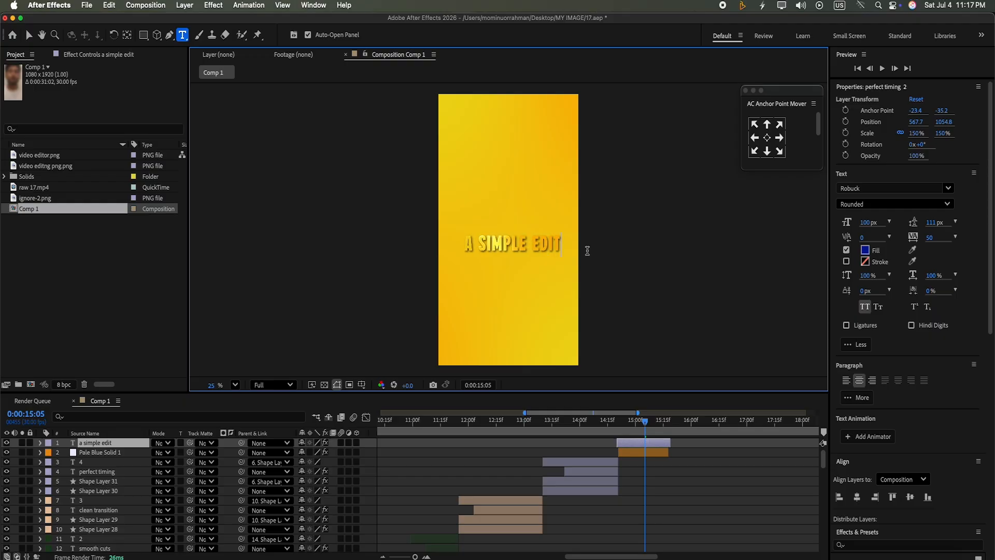
Step: Delete the 4-Color Gradient and CC Light Sweep effects from the "a simple edit" caption, keeping its Drop Shadow
left_click(107, 55)
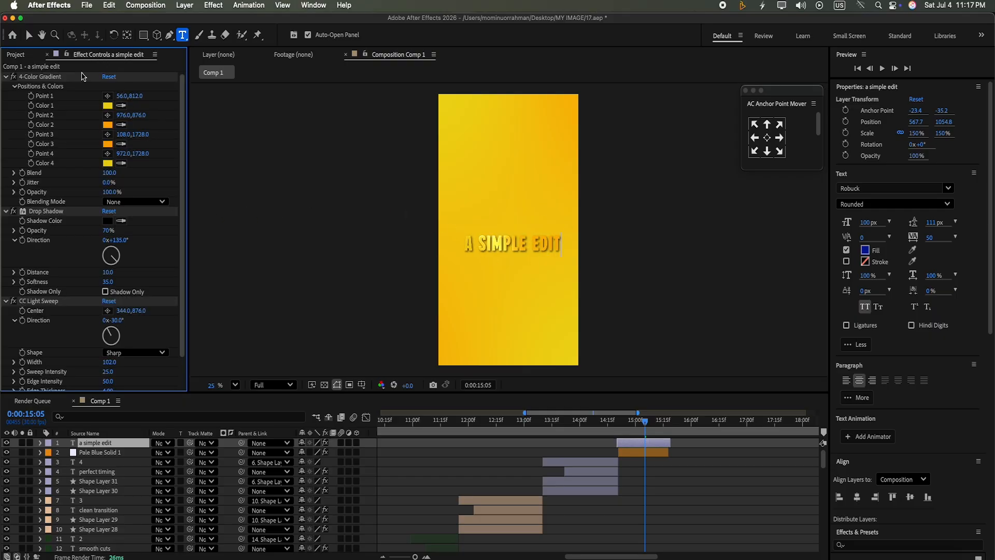
left_click(79, 77)
key("Delete")
left_click(77, 78)
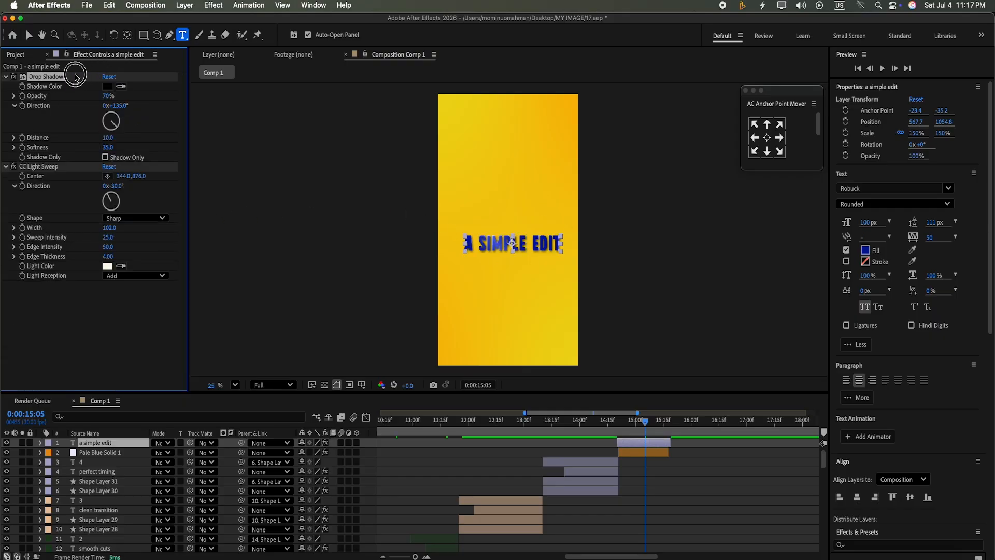
key("Delete")
key("super+z")
left_click(61, 163)
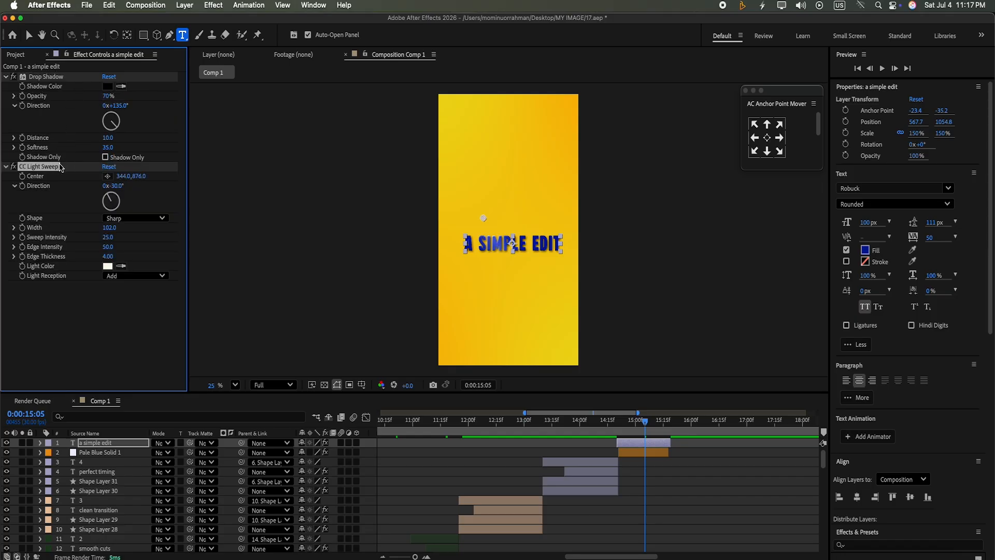
key("Delete")
left_click(734, 401)
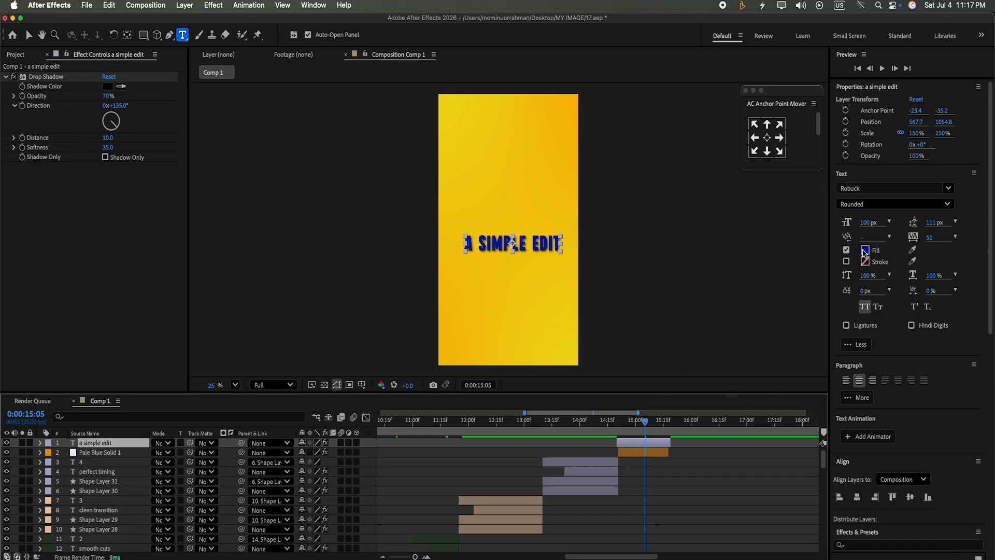
Step: Change the fill color of the "a simple edit" caption to white
left_click(864, 251)
left_click_drag(63, 218, 3, 171)
left_click(238, 200)
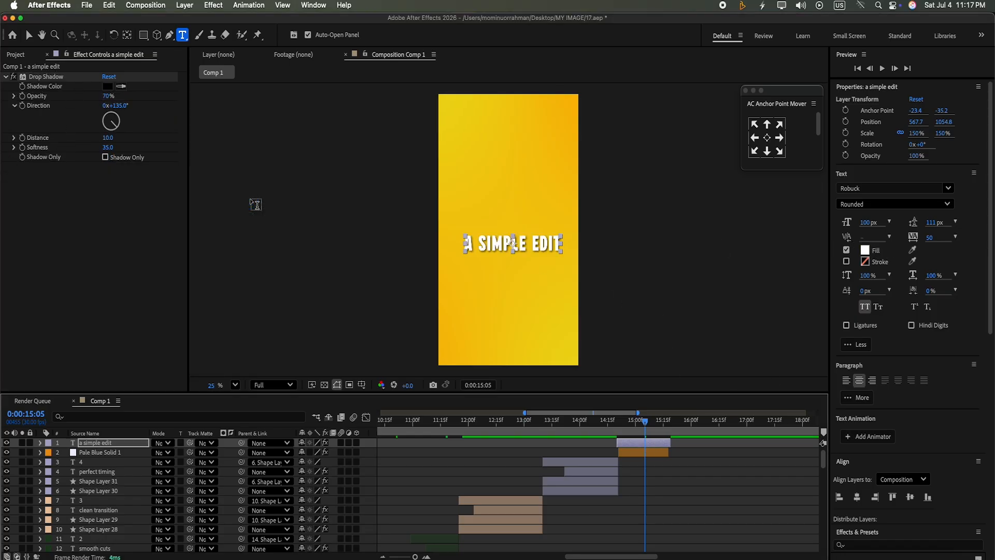
left_click(419, 464)
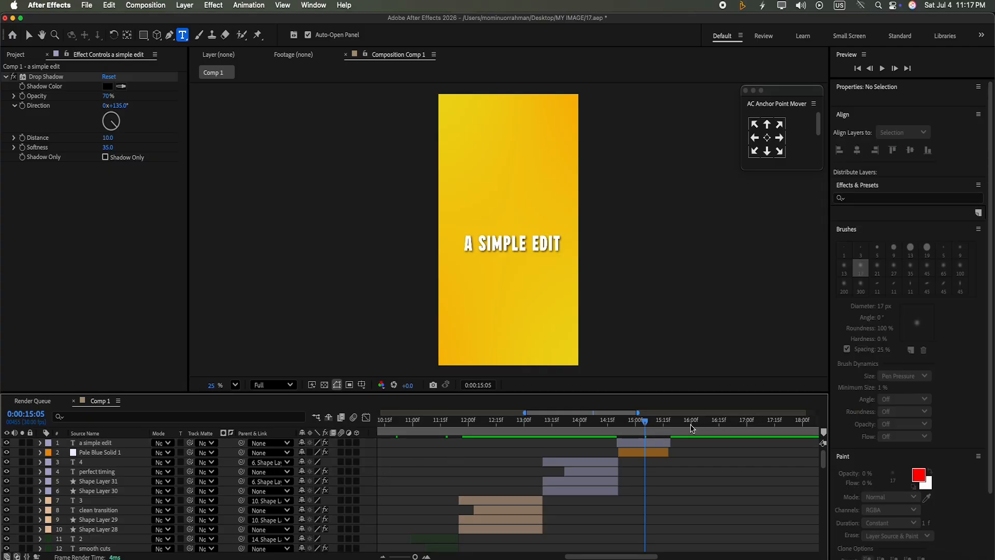
Step: Line up the start of the "a simple edit" caption with the orange solid and preview from 0:00:14:18
left_click(627, 445)
left_click_drag(646, 423, 613, 436)
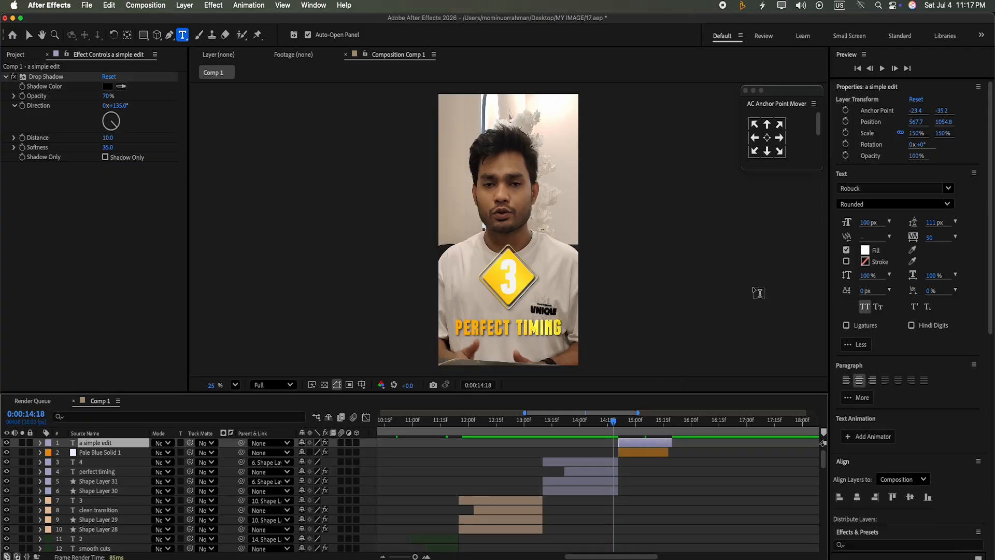
left_click(881, 70)
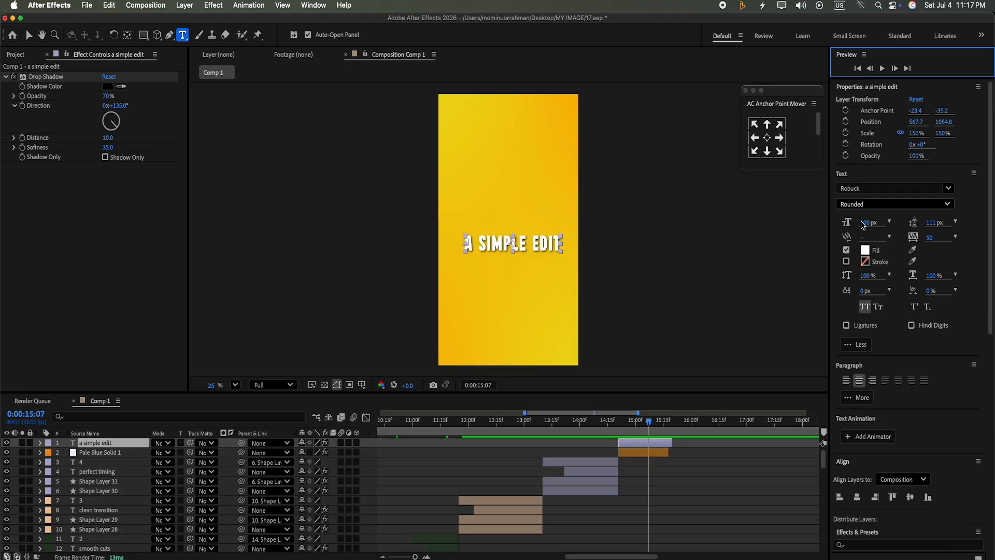
Step: Find the Venetian Blinds transition effect and apply it to the "a simple edit" caption
scroll(990, 280, "down", 5)
left_click(900, 302)
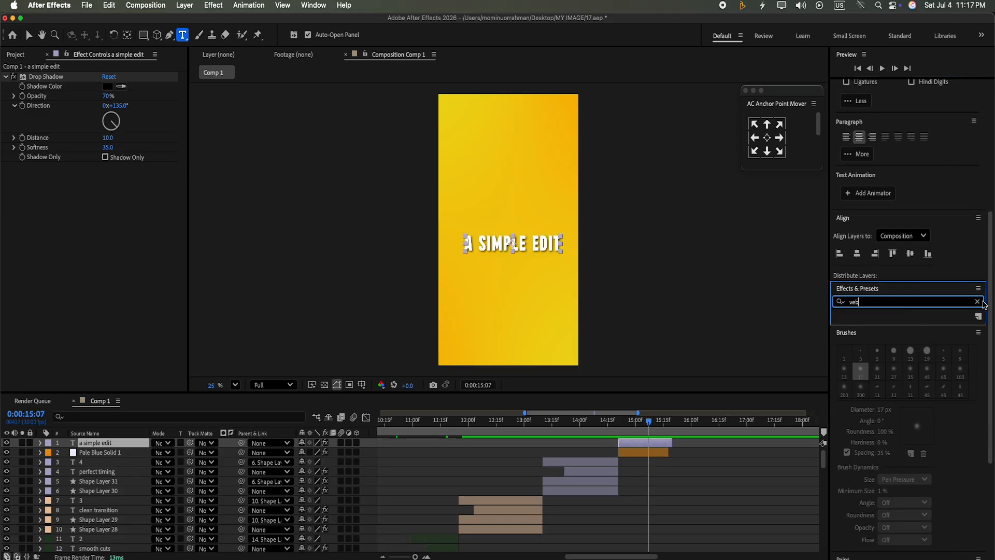
left_click(977, 301)
left_click(890, 305)
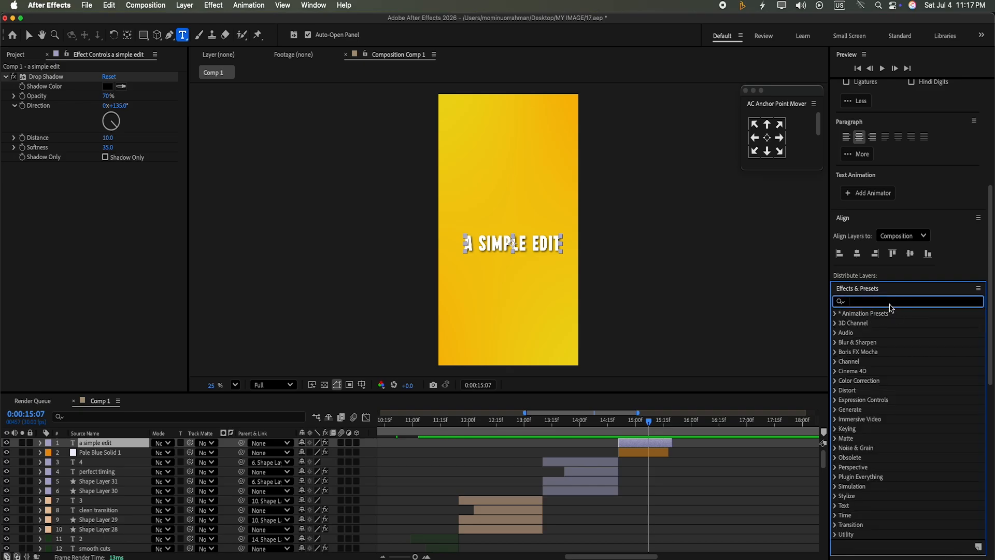
type("ven")
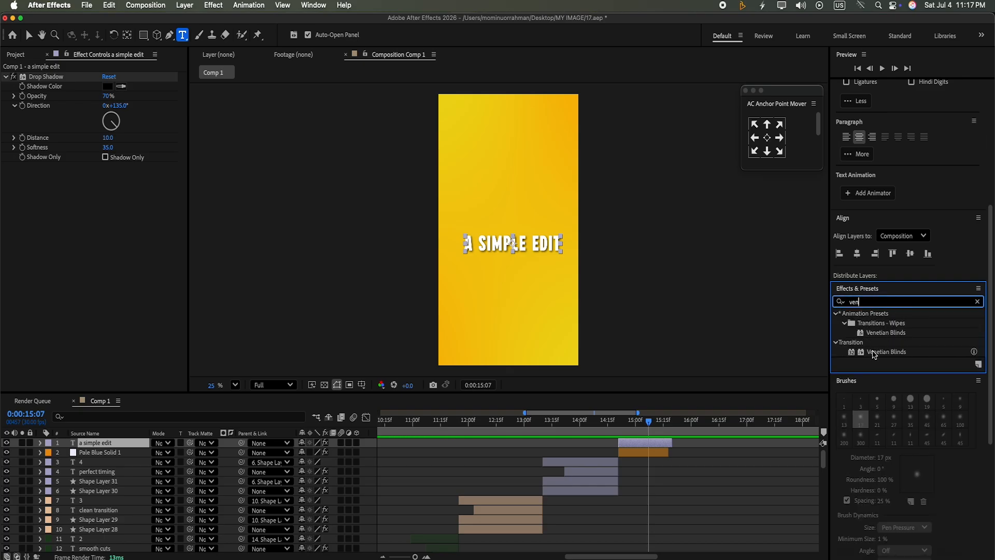
left_click_drag(874, 354, 644, 446)
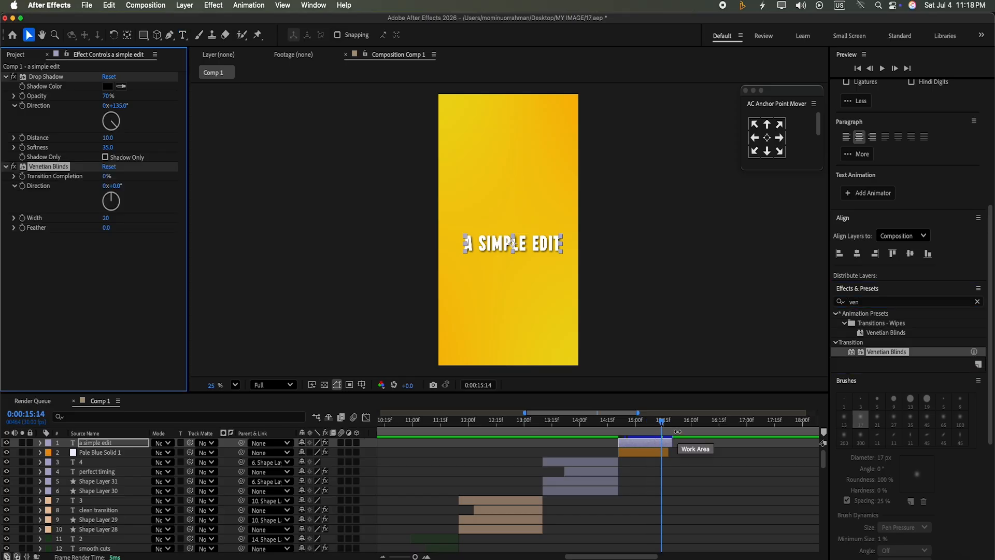
Step: Set the Venetian Blinds Transition Completion to 40% and its Width to 12 on the caption
left_click_drag(105, 176, 106, 164)
left_click(110, 184)
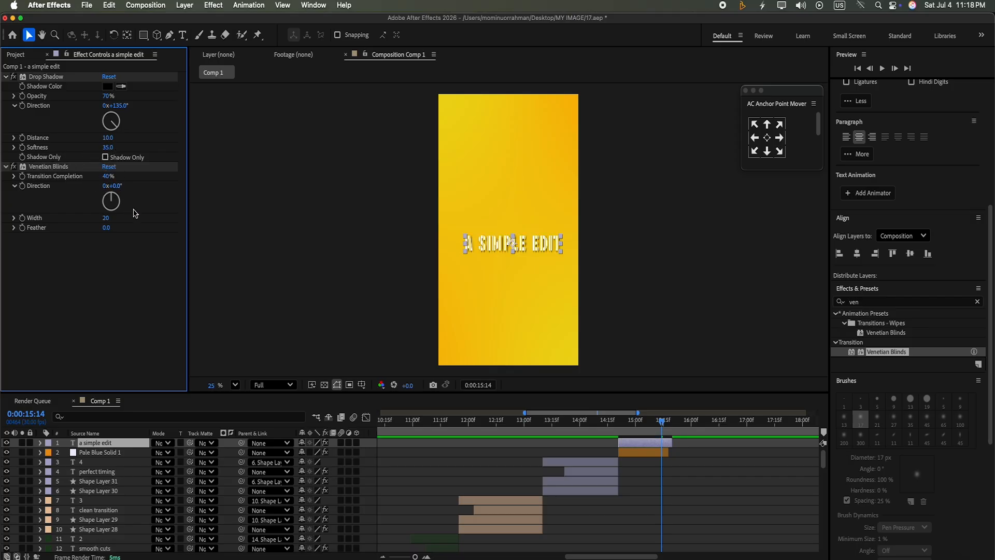
left_click(132, 239)
mouse_move(105, 219)
left_mouse_down()
mouse_move(104, 203)
mouse_move(124, 249)
mouse_move(114, 228)
left_mouse_up()
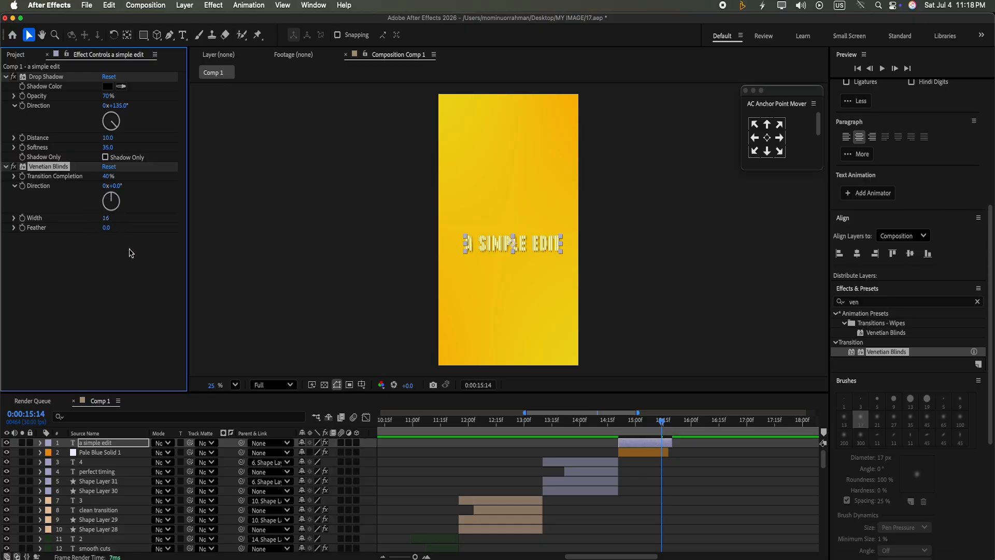
left_click(106, 218)
type("12")
key("Return")
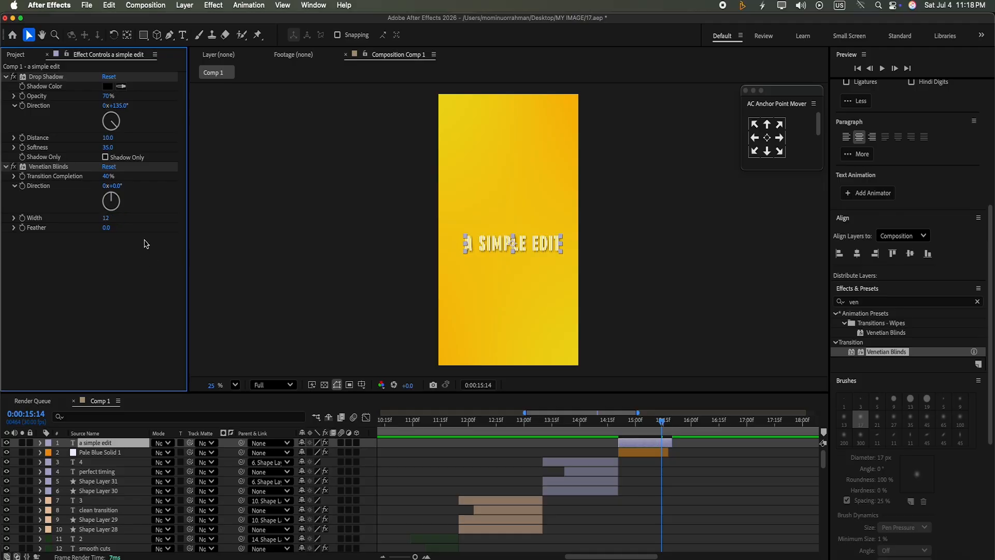
left_click_drag(107, 179, 105, 163)
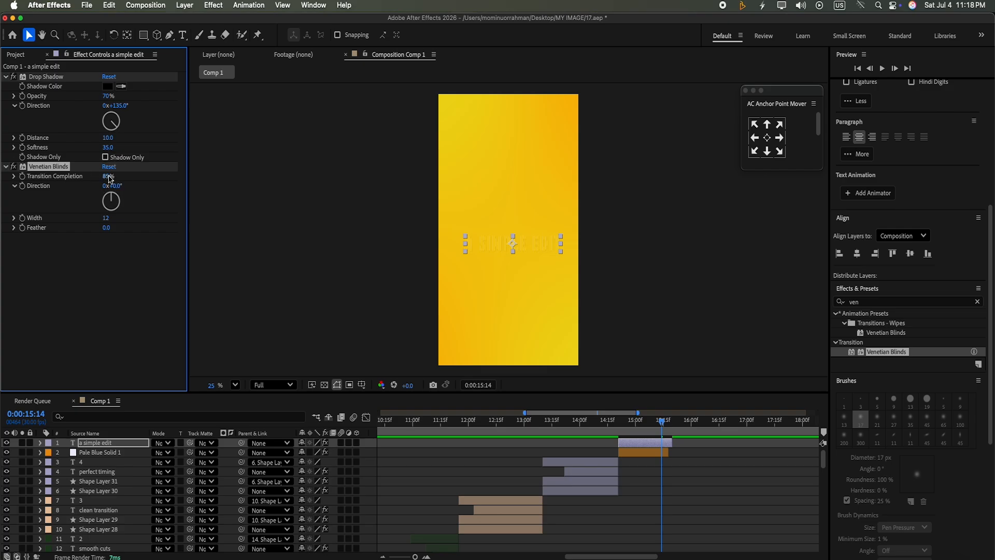
left_click(146, 221)
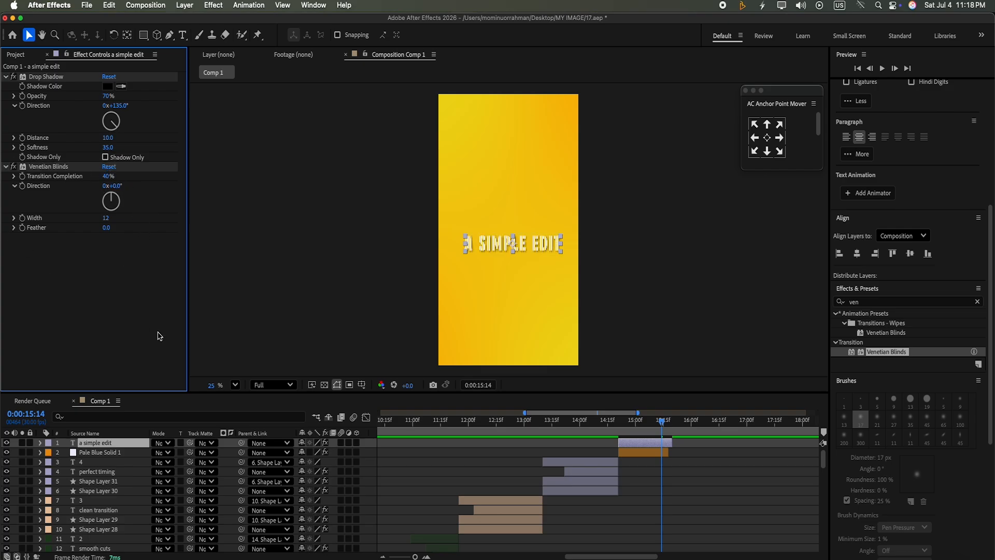
Step: Preview the scene from 0:00:14:20 and trim the caption and its yellow gradient solid to end at 0:00:15:12
left_click(382, 467)
scroll(446, 461, "left", 5)
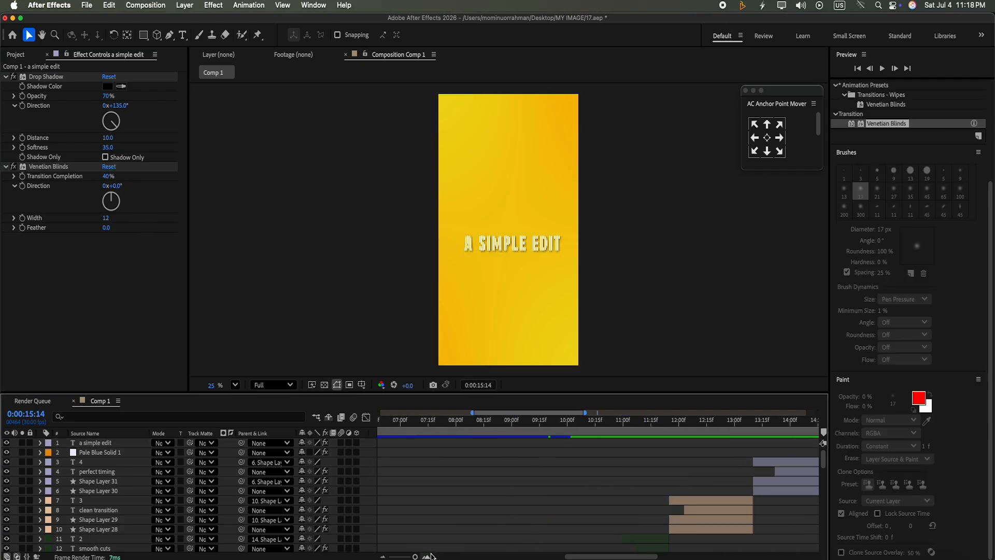
left_click_drag(413, 556, 413, 555)
left_click_drag(557, 556, 604, 557)
left_click(665, 444)
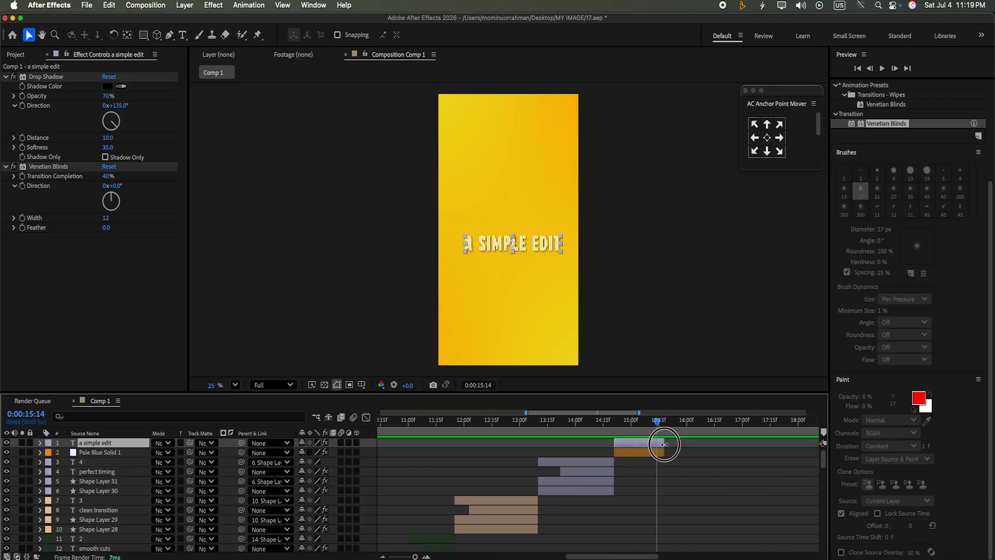
left_click_drag(657, 422, 615, 438)
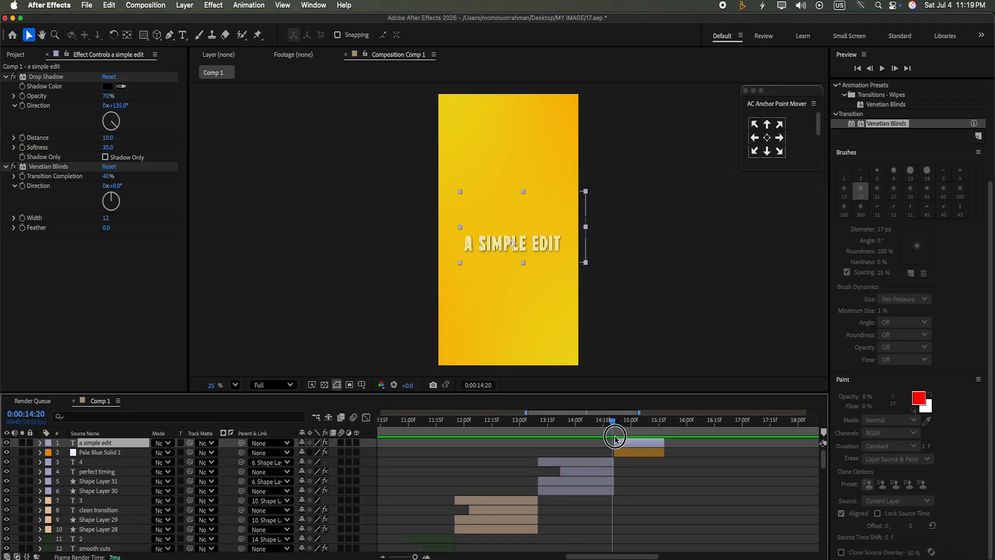
left_click(883, 68)
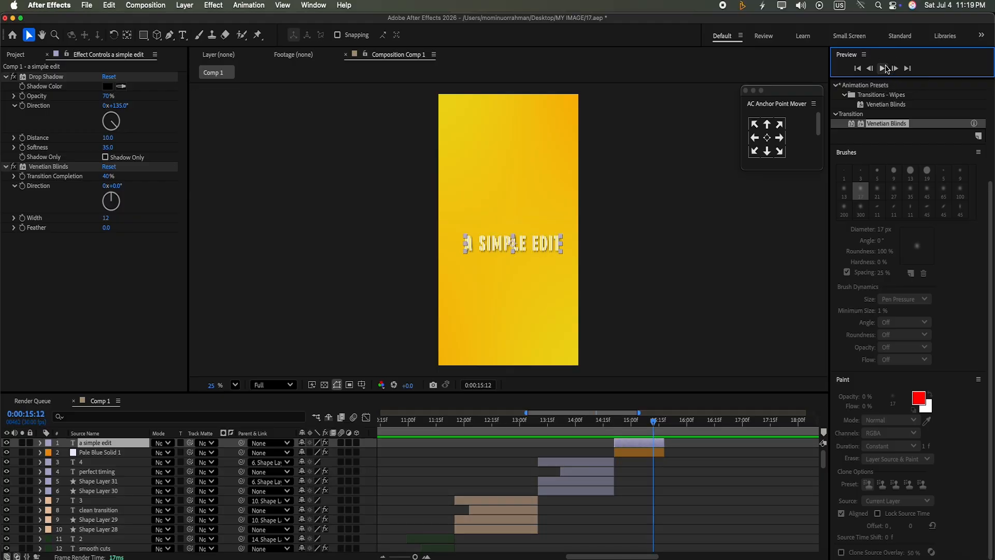
mouse_move(664, 441)
left_mouse_down()
mouse_move(652, 449)
mouse_move(658, 456)
left_mouse_up()
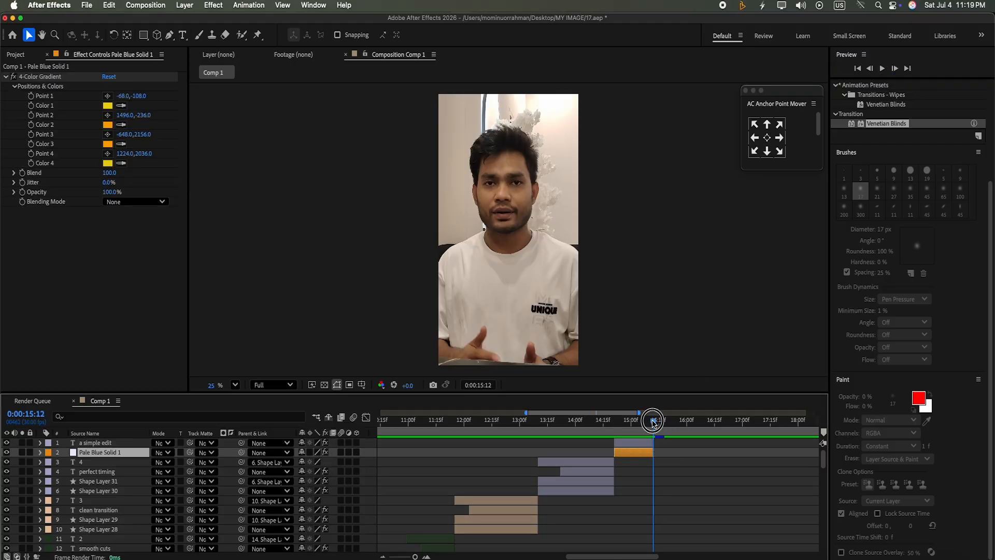
left_click_drag(652, 421, 643, 421)
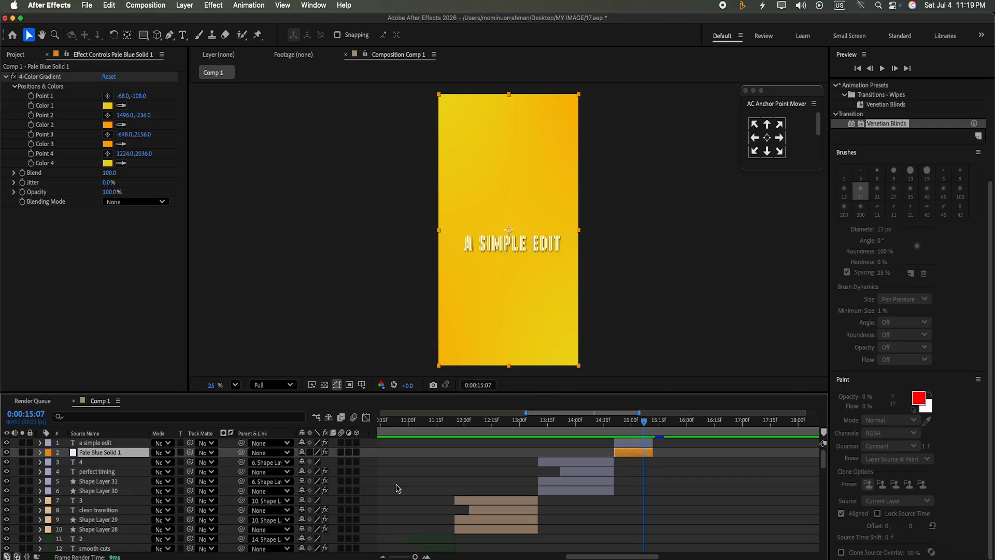
Step: Duplicate the yellow gradient solid, start the copy where the original ends at 0:00:15:12, and place it above the caption in the layer stack
left_click(372, 484)
left_click(630, 453)
key("cmd+d")
left_click_drag(630, 456, 666, 460)
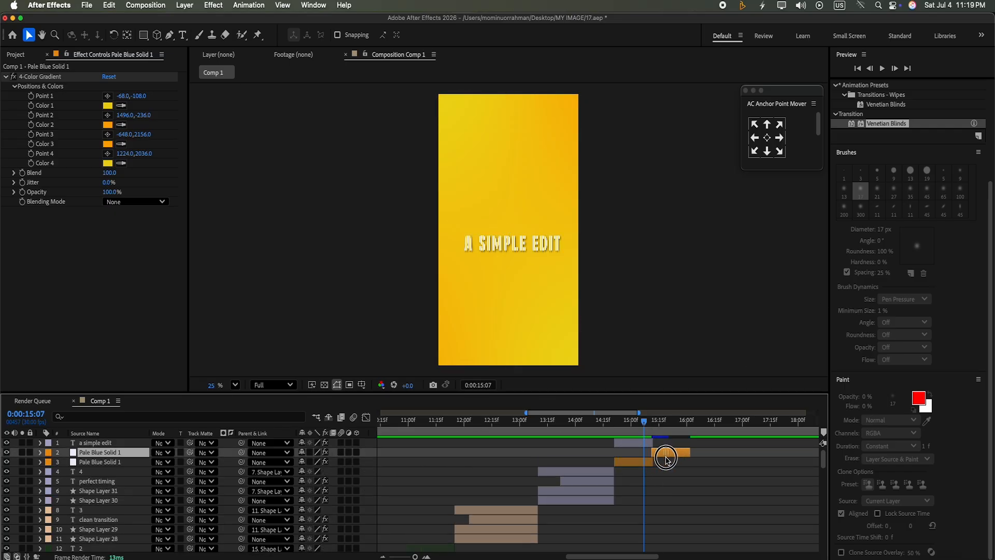
left_click_drag(129, 453, 139, 445)
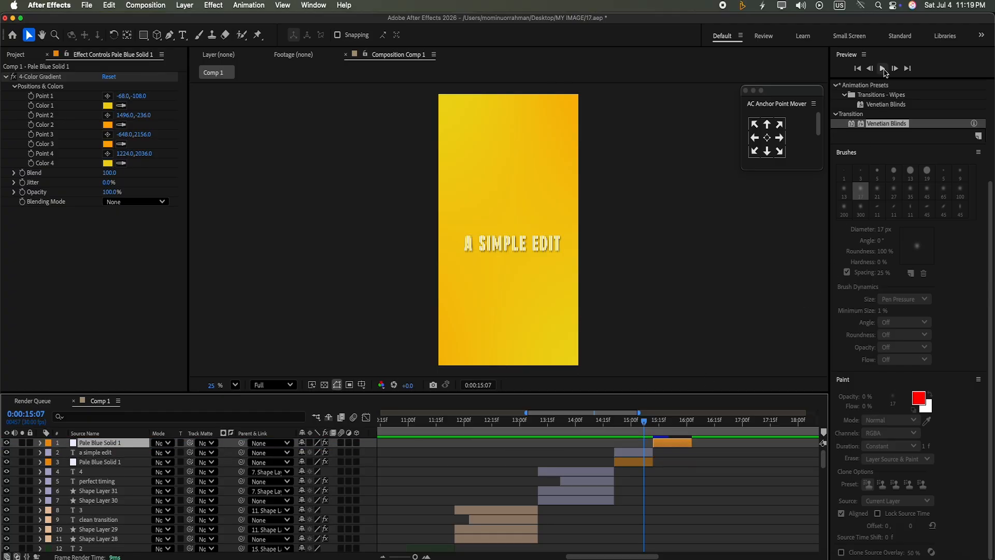
left_click(883, 69)
left_click_drag(691, 443, 637, 438)
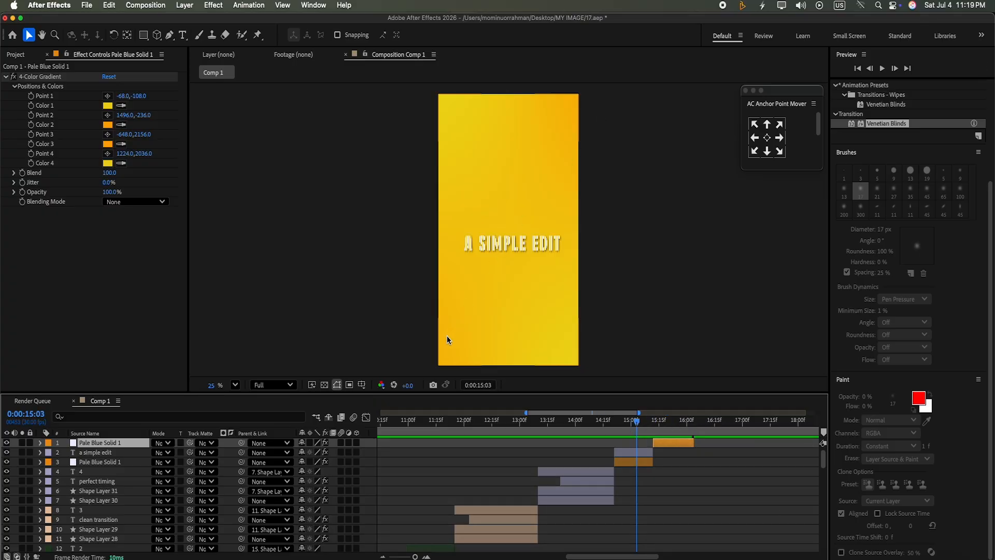
Step: Center the caption's anchor point and align the caption horizontally and vertically to the composition's center
left_click(521, 240)
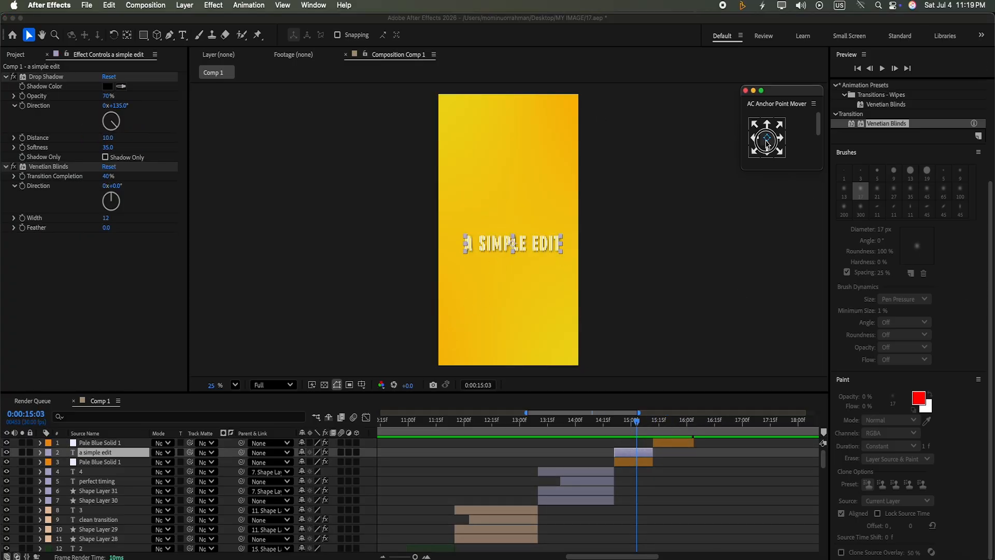
scroll(879, 141, "up", 5)
left_click(863, 152)
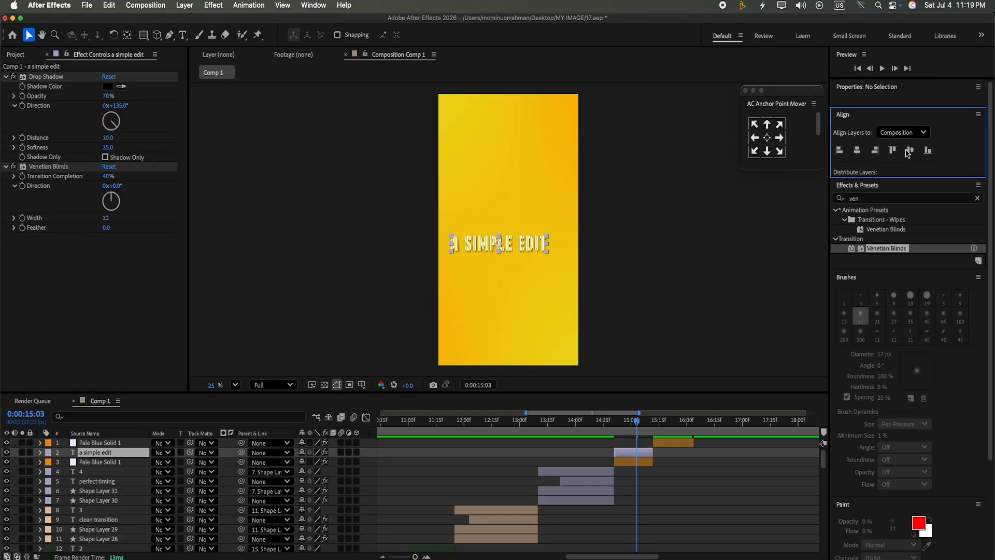
left_click(911, 151)
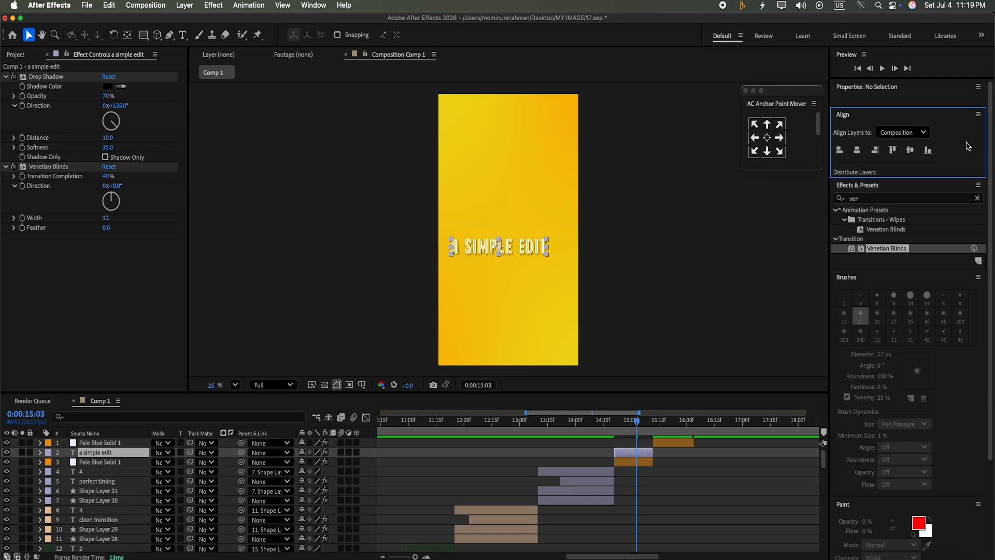
Step: Set the "a simple edit" caption's horizontal position to 528.5 to center it by eye
left_click(862, 86)
left_click(844, 87)
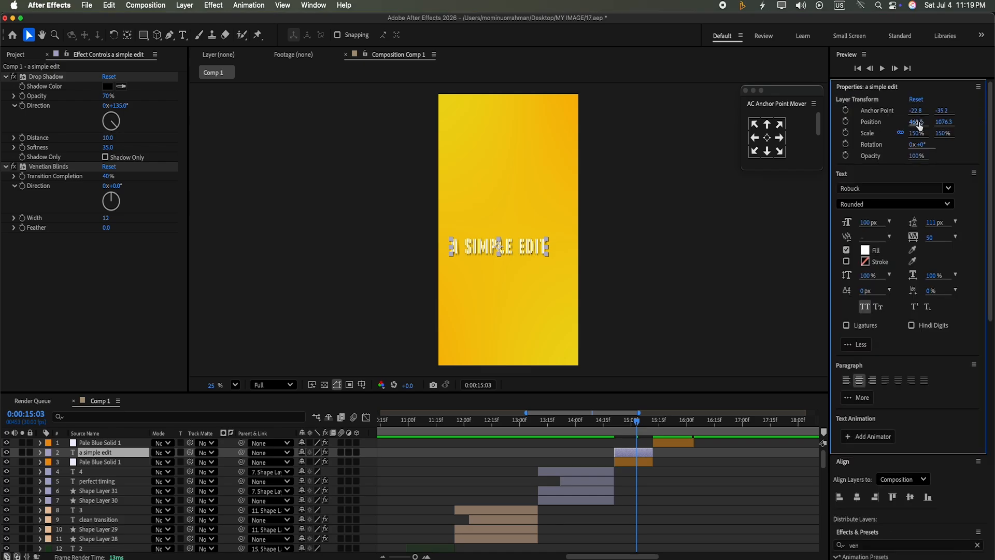
left_click_drag(916, 121, 894, 40)
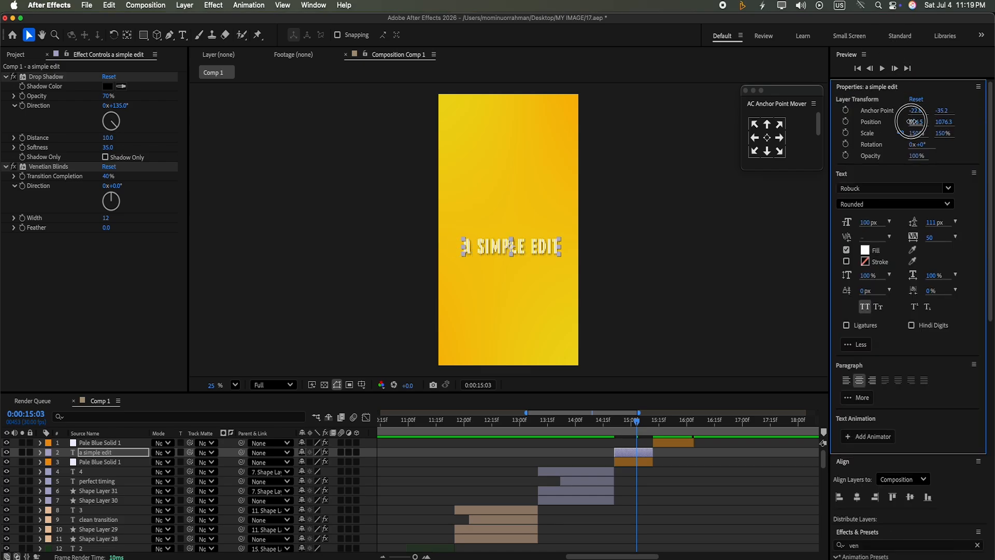
left_click_drag(911, 121, 915, 145)
left_click(373, 491)
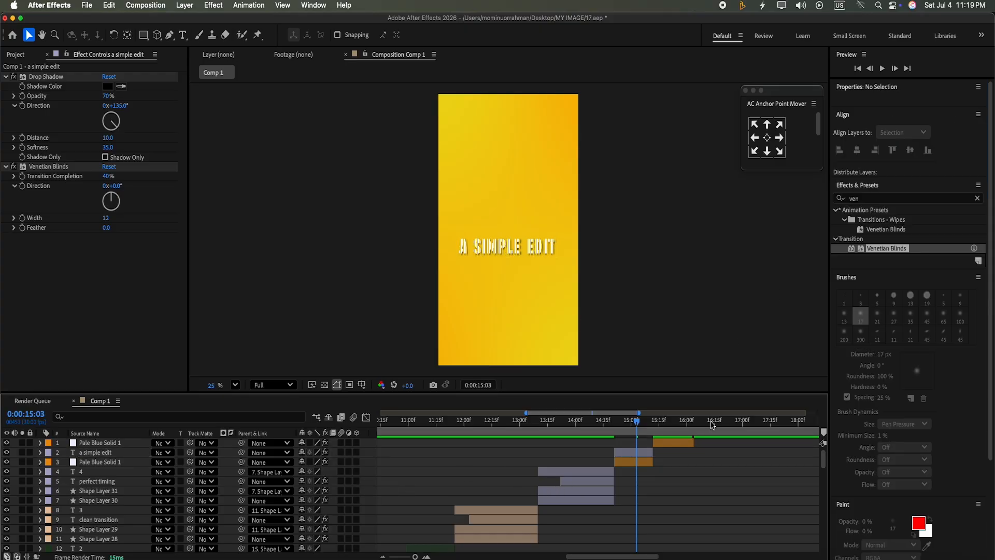
Step: Show the Title/Action Safe guides and raise the caption to a vertical position of 952.3, level with the center marks
left_click(539, 252)
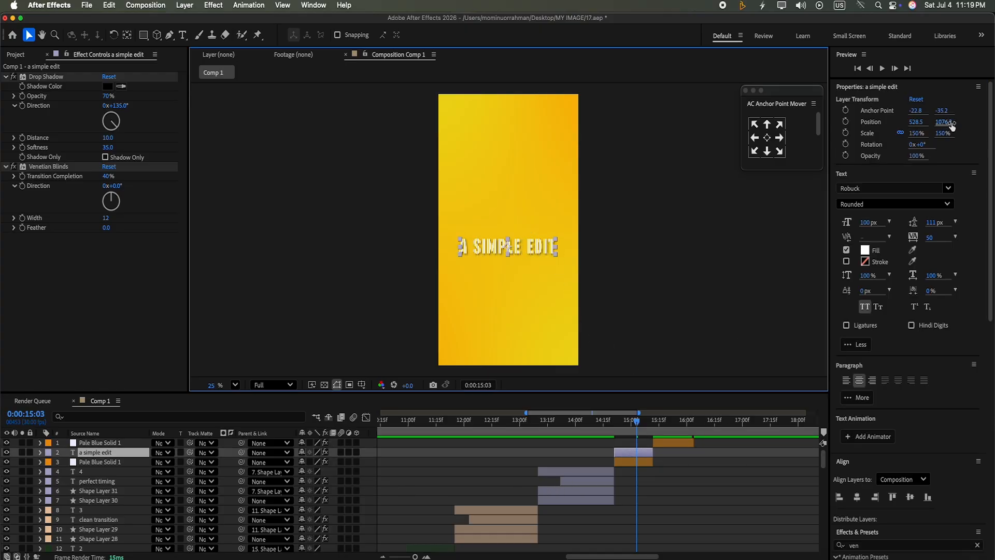
left_click_drag(944, 101, 944, 120)
left_click(362, 385)
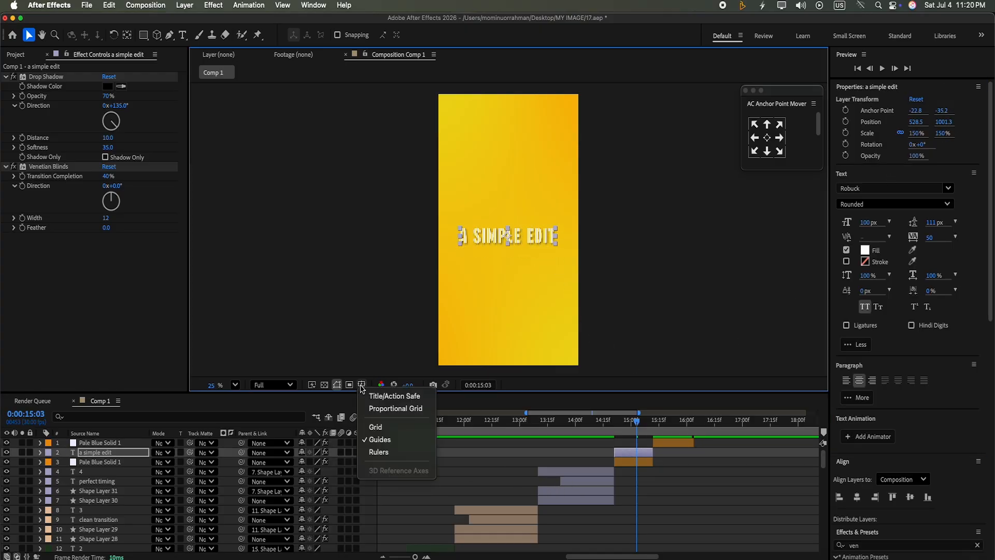
left_click(387, 399)
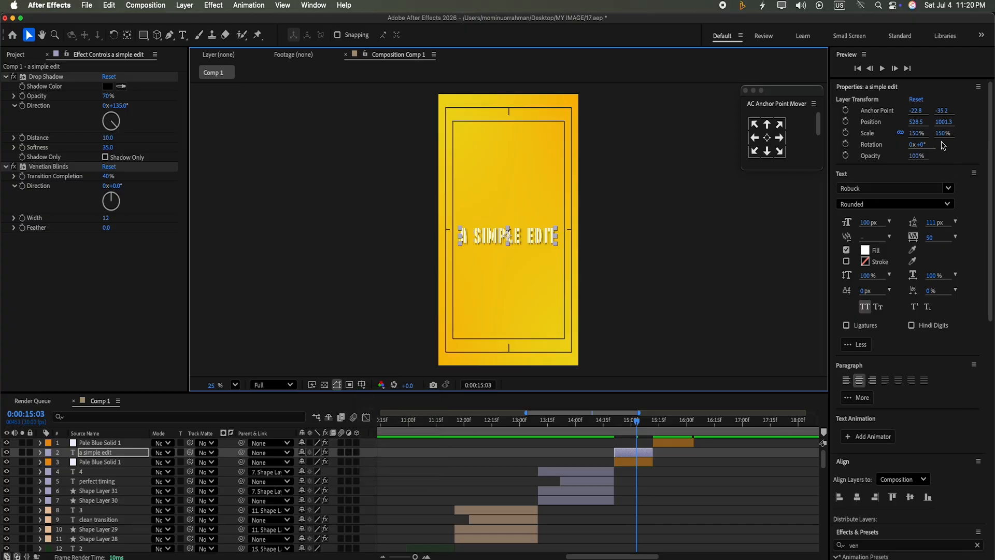
left_click(943, 121)
left_click_drag(944, 119, 940, 102)
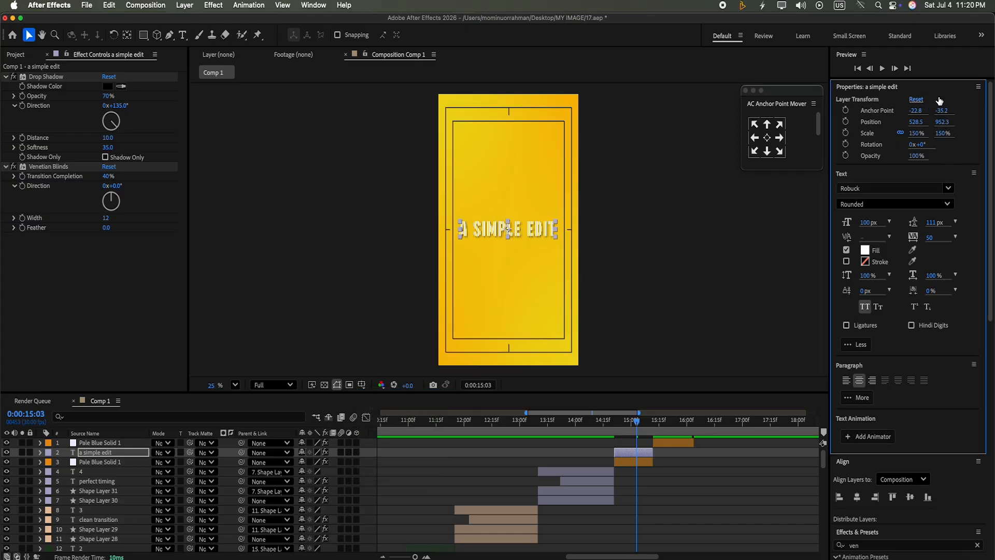
Step: Hide the Title/Action Safe guides and preview the yellow caption scene from its start at 0:00:14:21
left_click(362, 385)
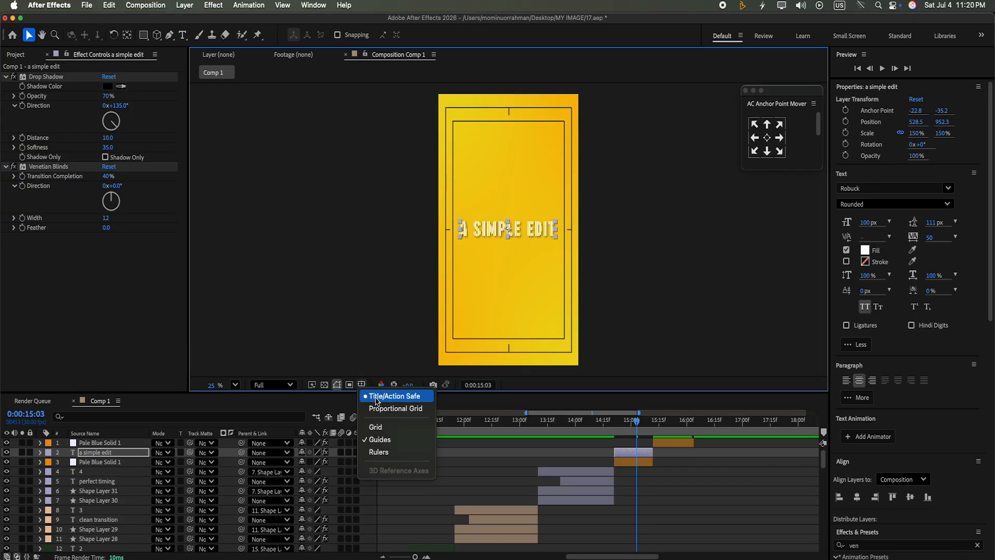
left_click(377, 401)
left_click(542, 485)
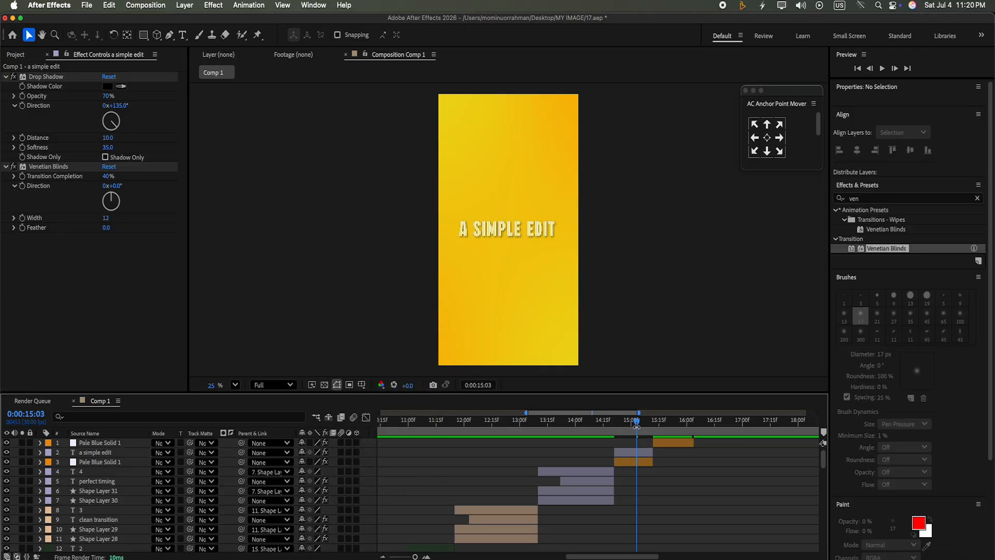
left_click_drag(636, 426, 614, 440)
left_click(882, 69)
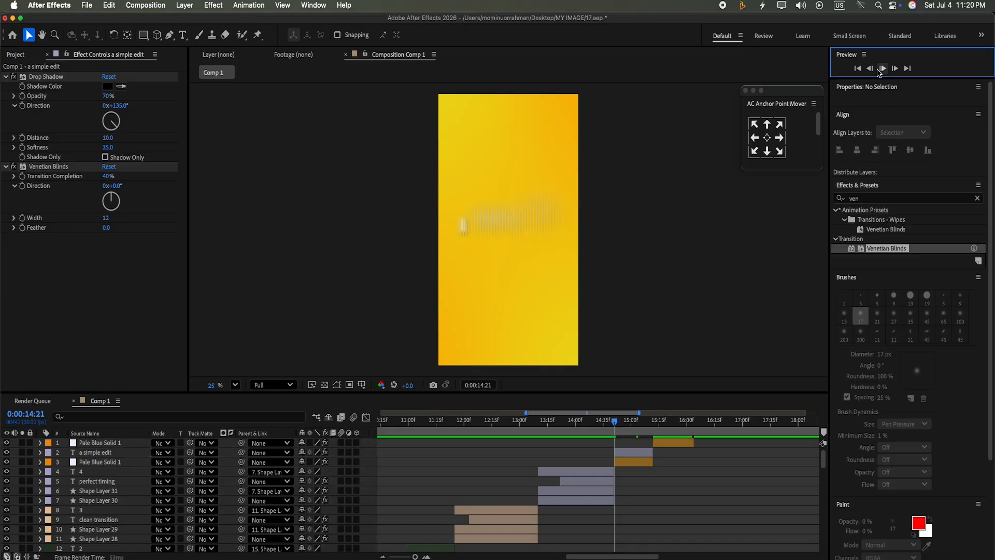
Step: Replace the top Pale Blue Solid's 4-Color Gradient with a Venetian Blinds effect and set its transition completion to 9%
left_click(882, 68)
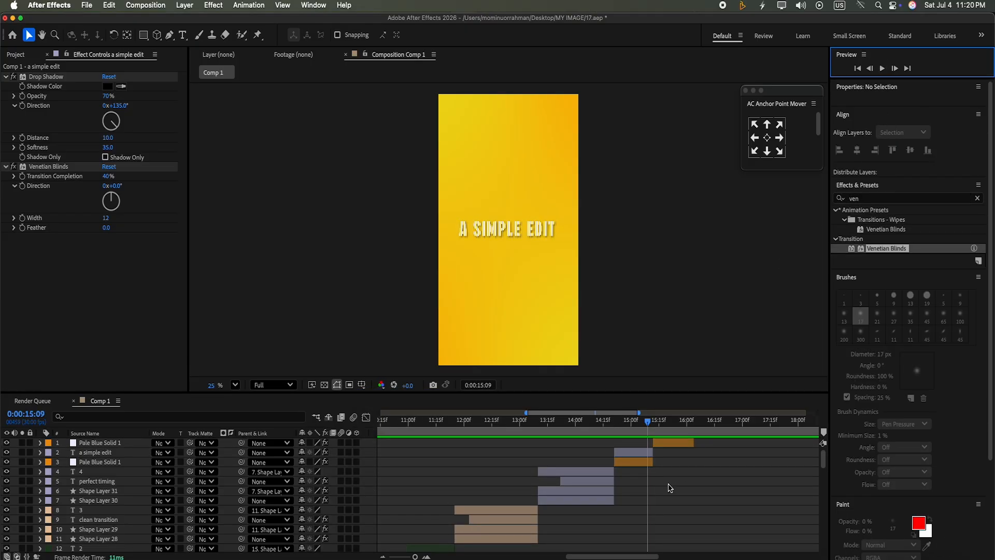
left_click(667, 447)
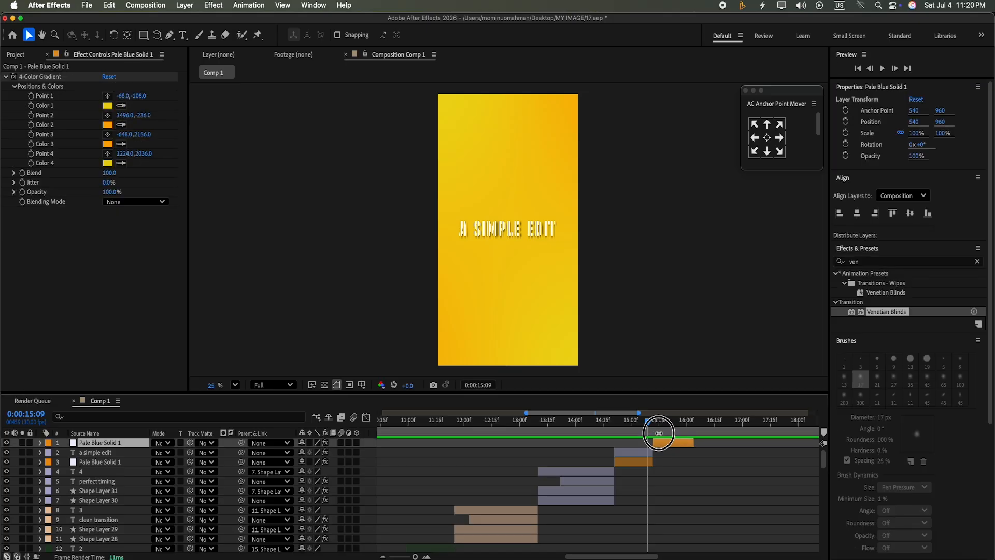
left_click(670, 429)
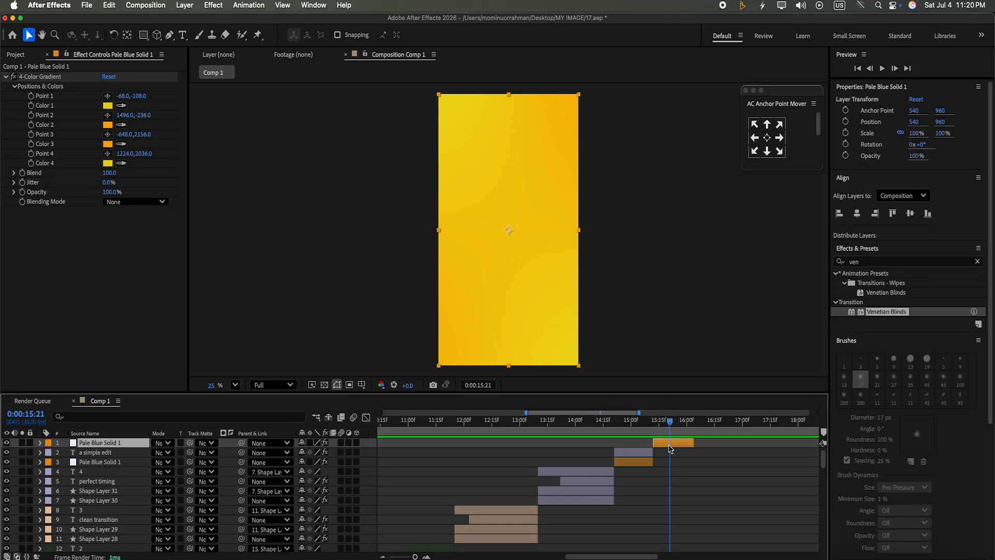
left_click(71, 78)
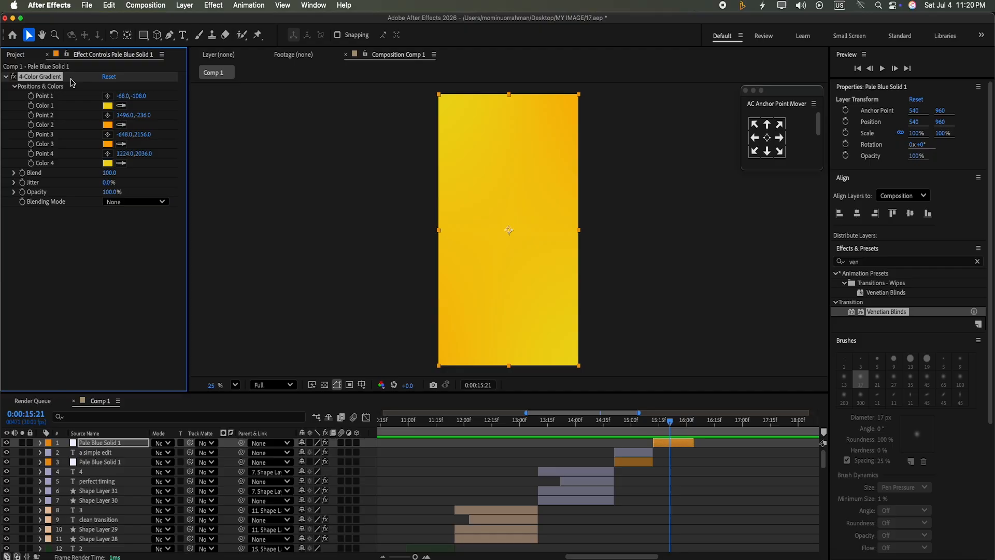
key("Delete")
left_click_drag(884, 313, 679, 448)
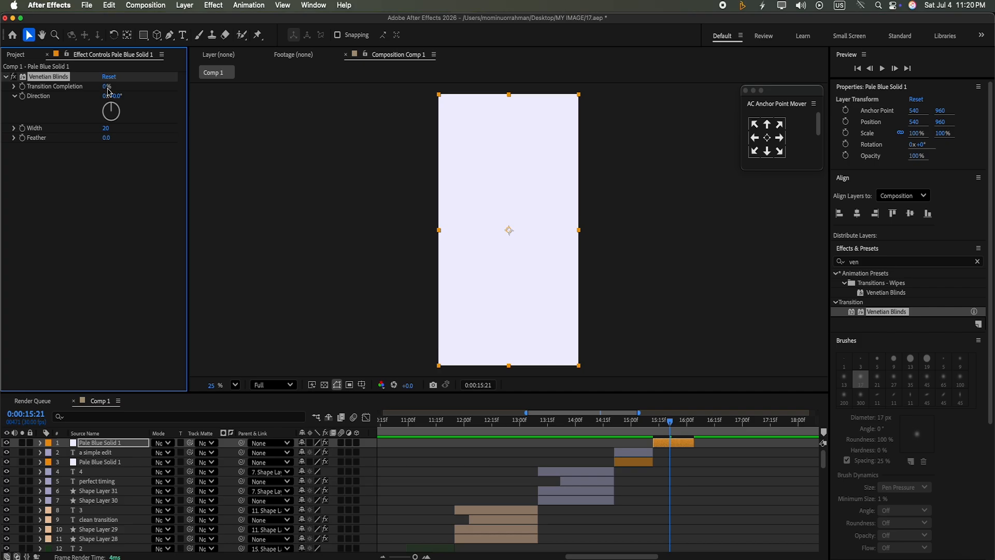
mouse_move(107, 88)
left_mouse_down()
mouse_move(102, 65)
mouse_move(106, 93)
left_mouse_up()
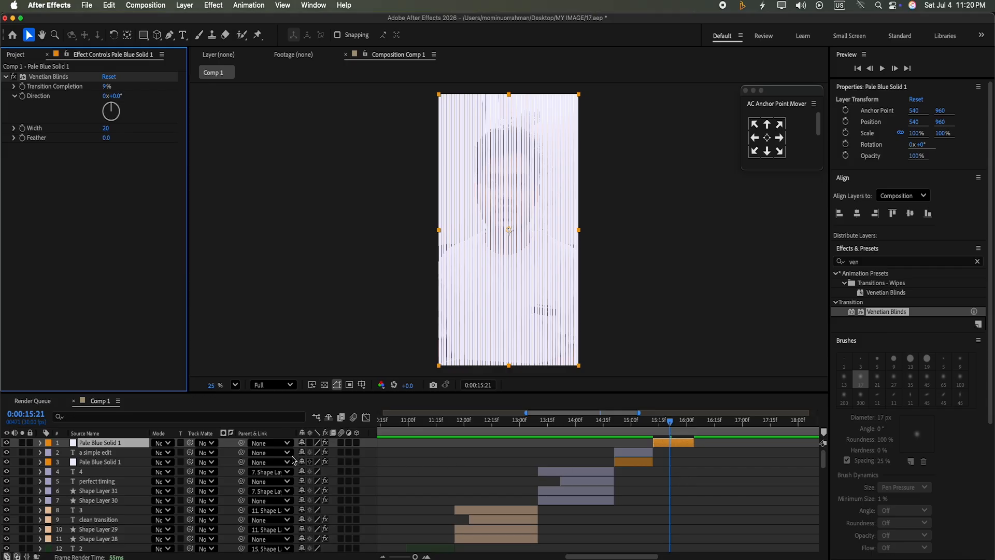
Step: Duplicate the yellow gradient solid, place the copy directly below the striped solid and line it up with that layer's time span
left_click(632, 463)
key("ctrl+d")
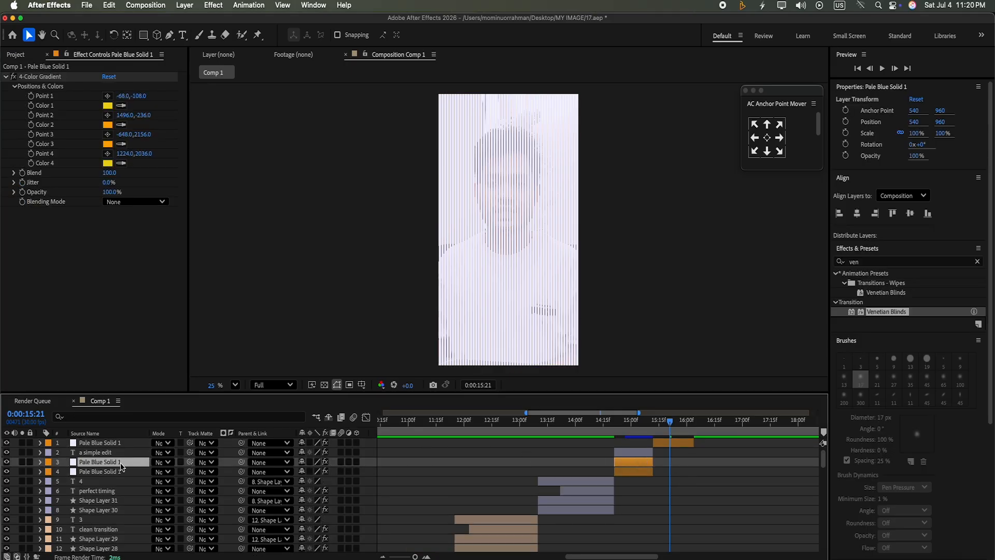
left_click_drag(121, 467, 122, 449)
left_click_drag(630, 453, 696, 454)
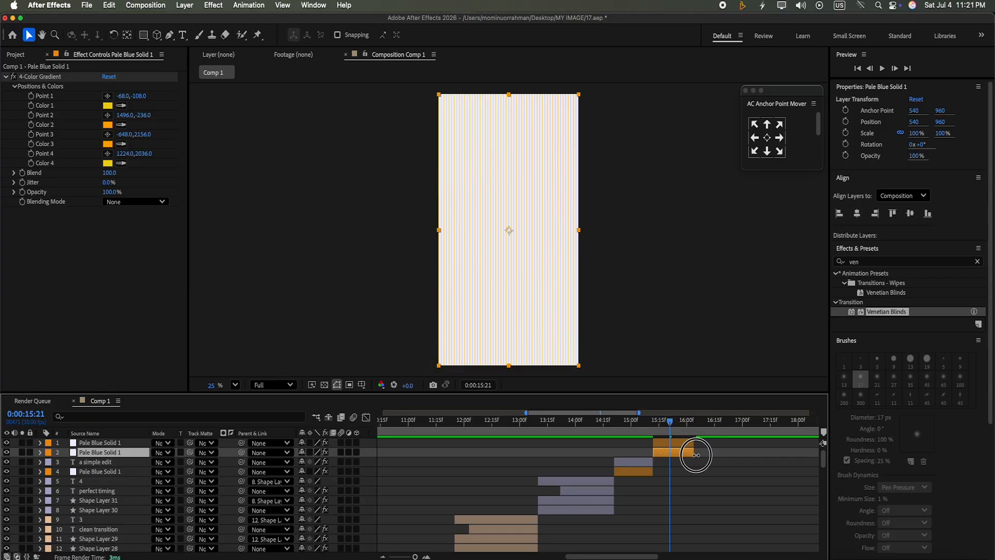
Step: Preview the yellow caption scene and the striped scene following it from 0:00:14:19
left_click_drag(667, 422, 612, 450)
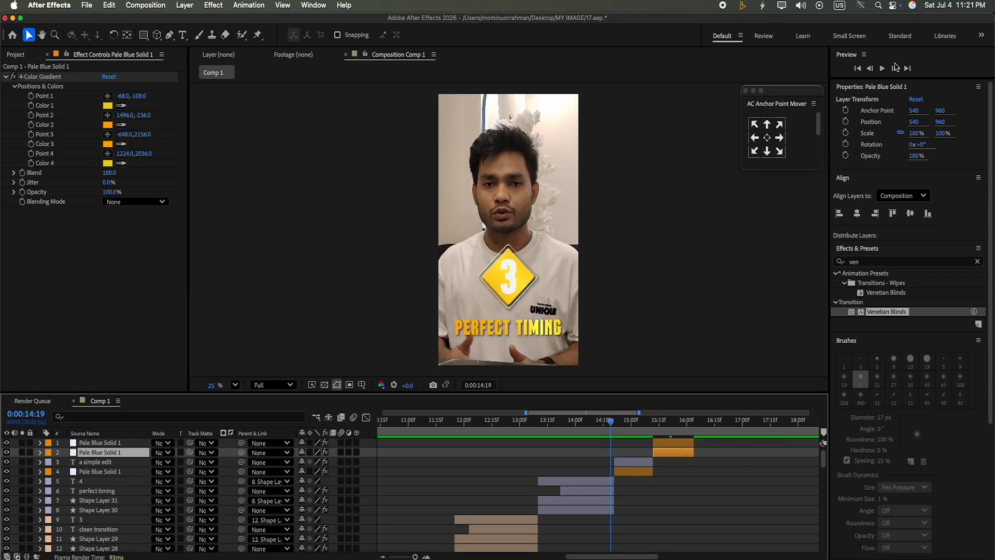
left_click(882, 69)
left_click(882, 68)
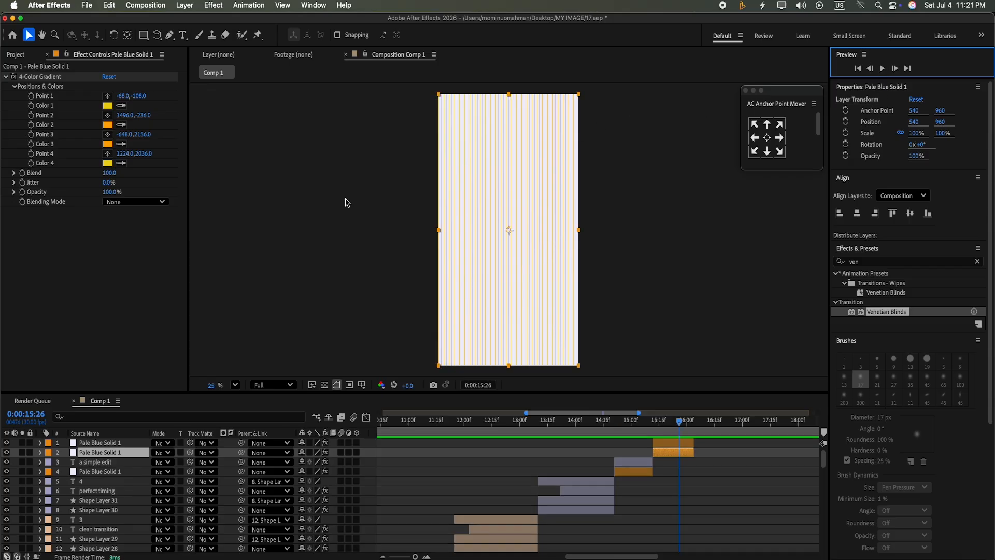
Step: Try a Venetian Blinds transition completion of 30% and a width of 15 on the top striped solid
left_click(668, 444)
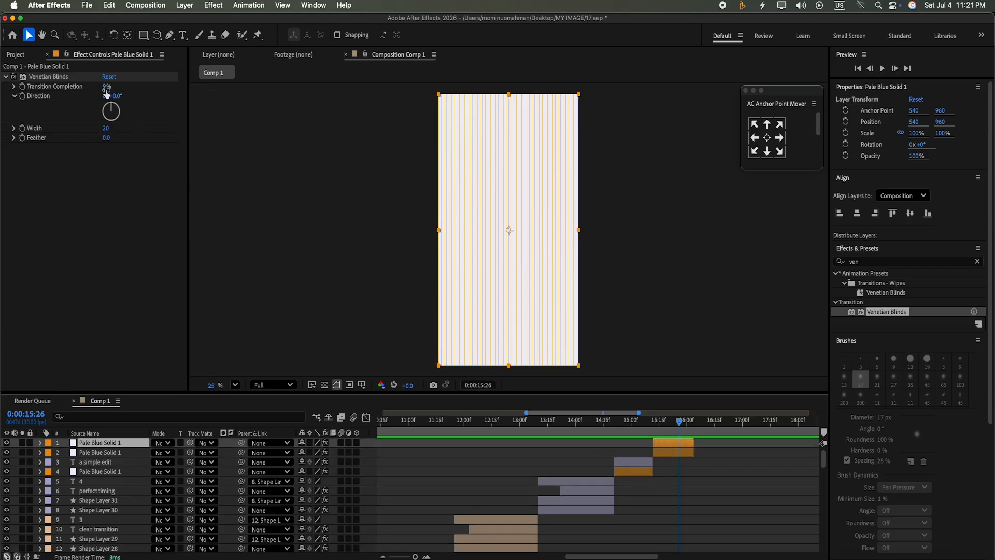
left_click_drag(107, 88, 106, 76)
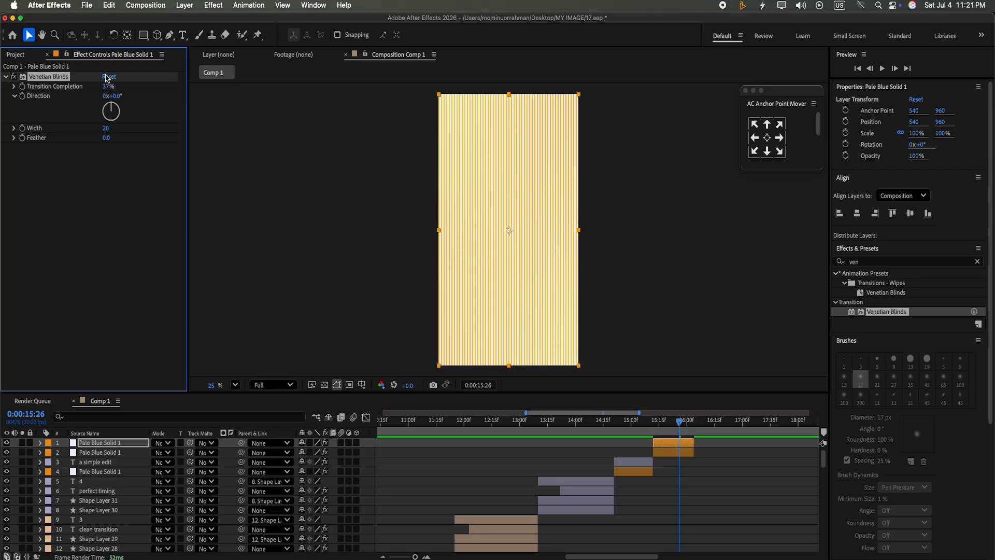
left_click(107, 87)
key("Return")
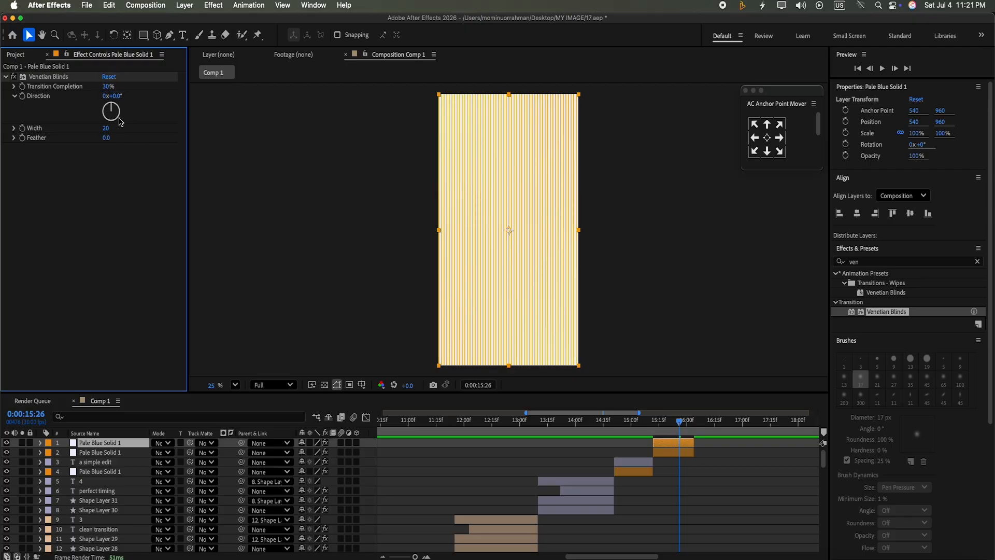
left_click(106, 129)
type("15")
key("Return")
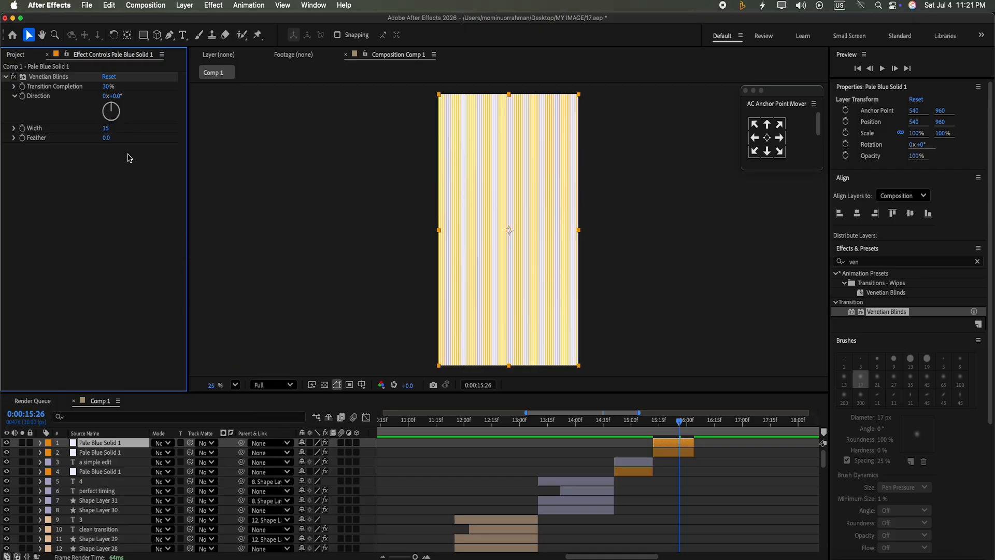
Step: Try Venetian Blinds feather values of 10 and 5 on the striped solid, then set the feather back to 0
left_click(106, 139)
type("10")
key("Return")
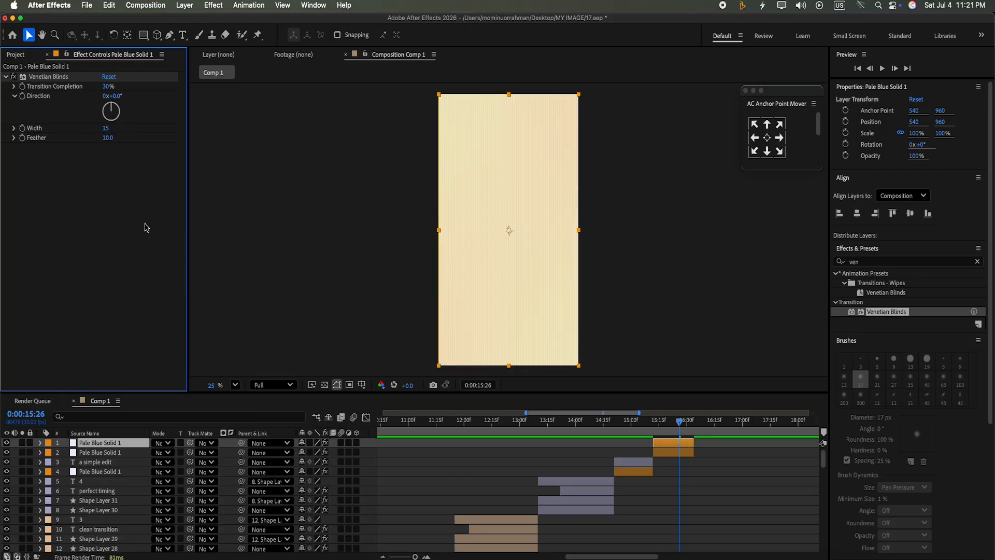
left_click(109, 138)
type("5")
key("Return")
left_click(107, 139)
type("0")
key("Return")
Step: Set the top striped solid's Venetian Blinds width to 10 and its transition completion to 25%
left_click(106, 128)
type("11")
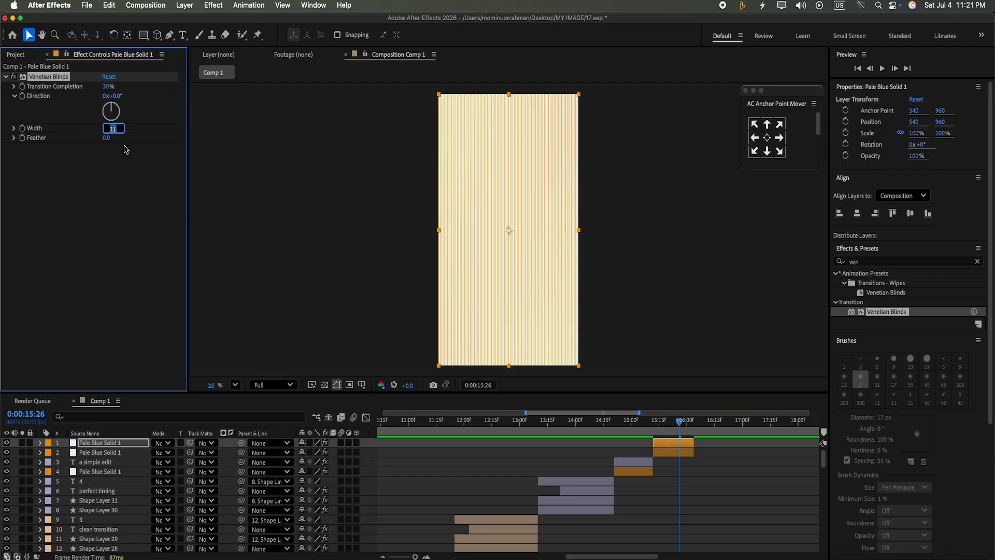
key("Return")
left_click(106, 128)
type("10")
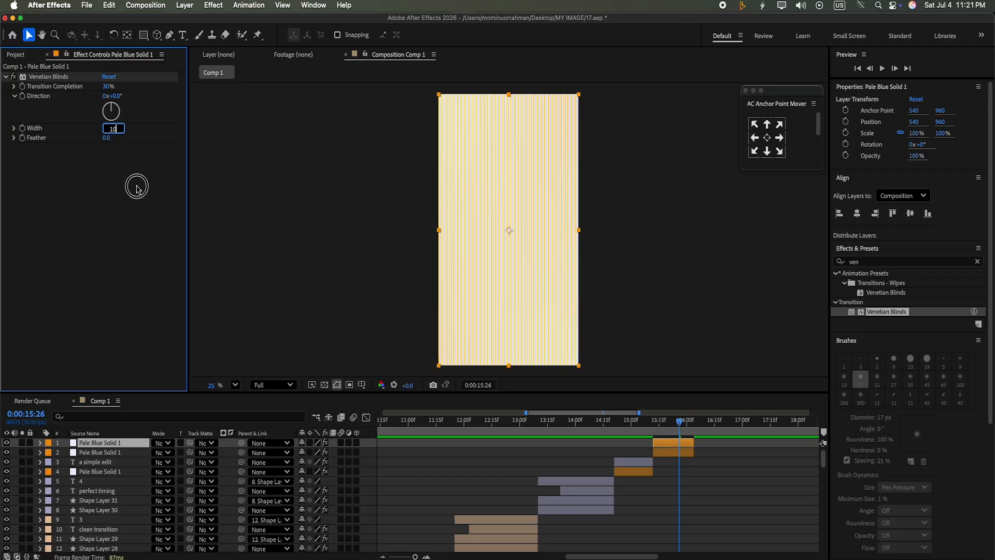
key("Return")
left_click(108, 86)
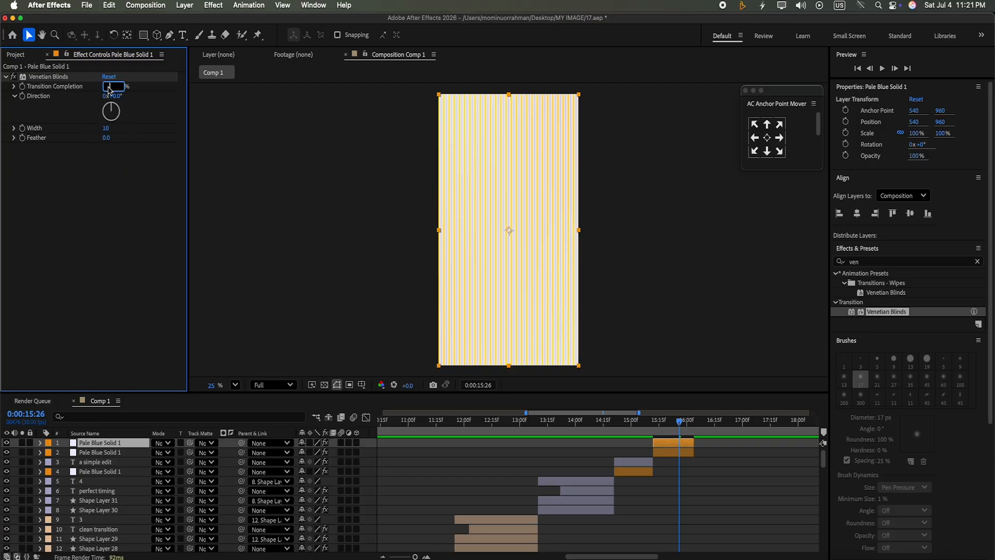
type("25")
key("Return")
Step: Play back the cut from the "a simple edit" scene into the thinner stripes, starting at 0:00:14:19
left_click_drag(681, 421, 612, 458)
left_click(882, 67)
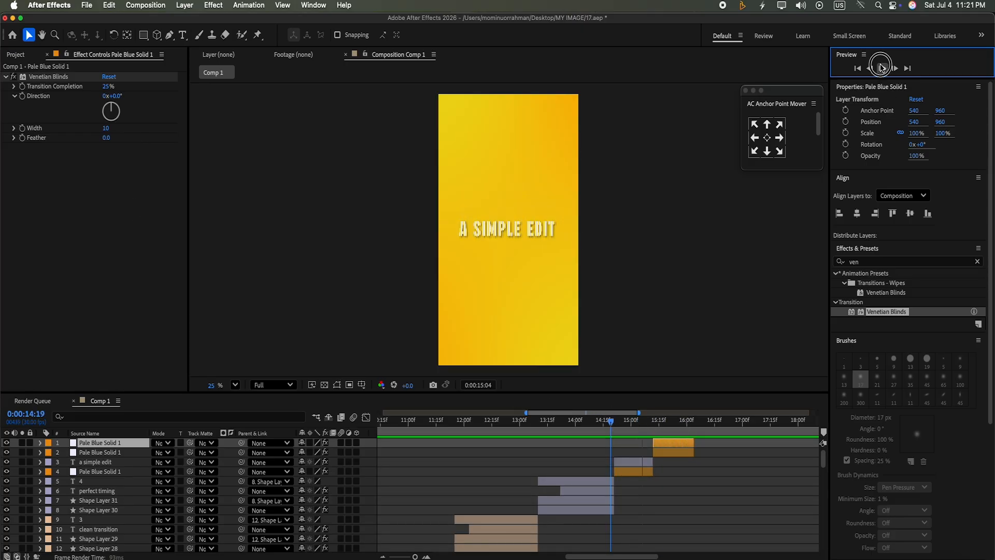
left_click(882, 69)
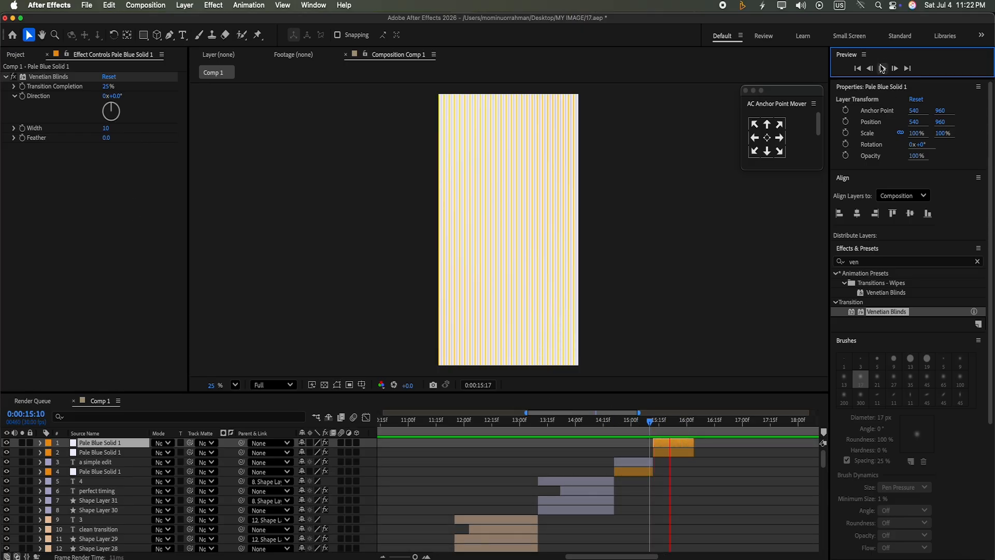
left_click(882, 69)
Step: Duplicate the "clean transition" caption, put the copy on top of the layer stack, time it over the striped scene and preview it
left_click_drag(682, 426, 516, 490)
left_click(517, 528)
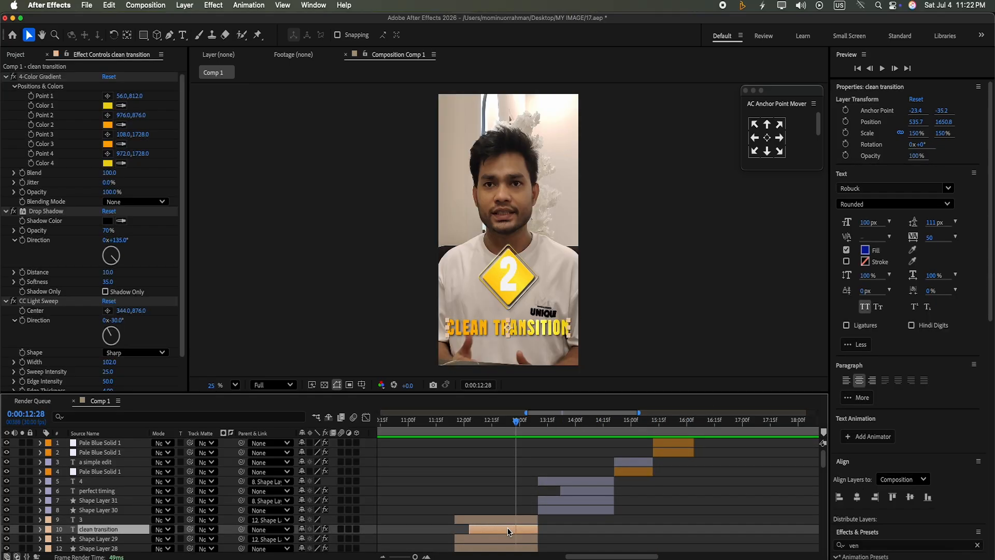
key("super+d")
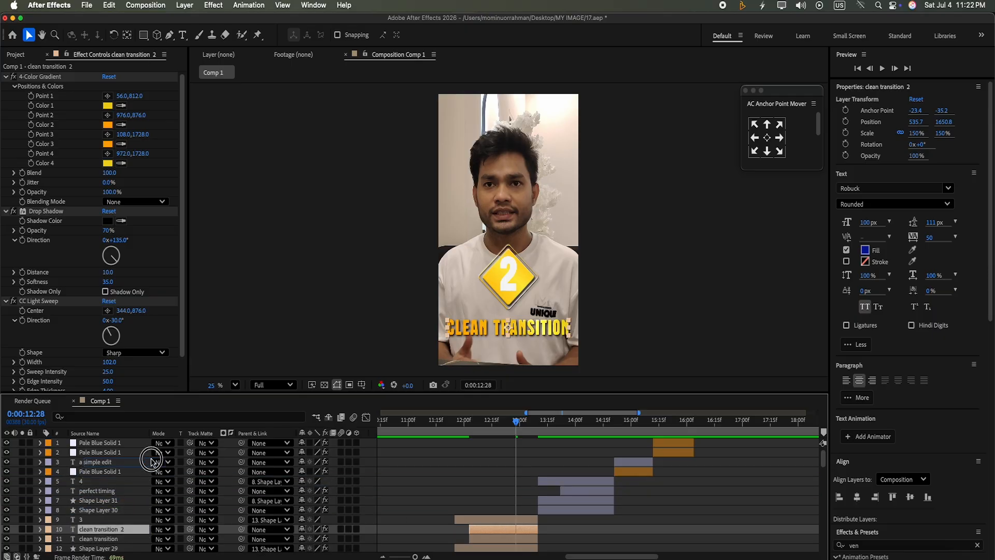
key("super+shift+bracketright")
left_click_drag(517, 443, 698, 453)
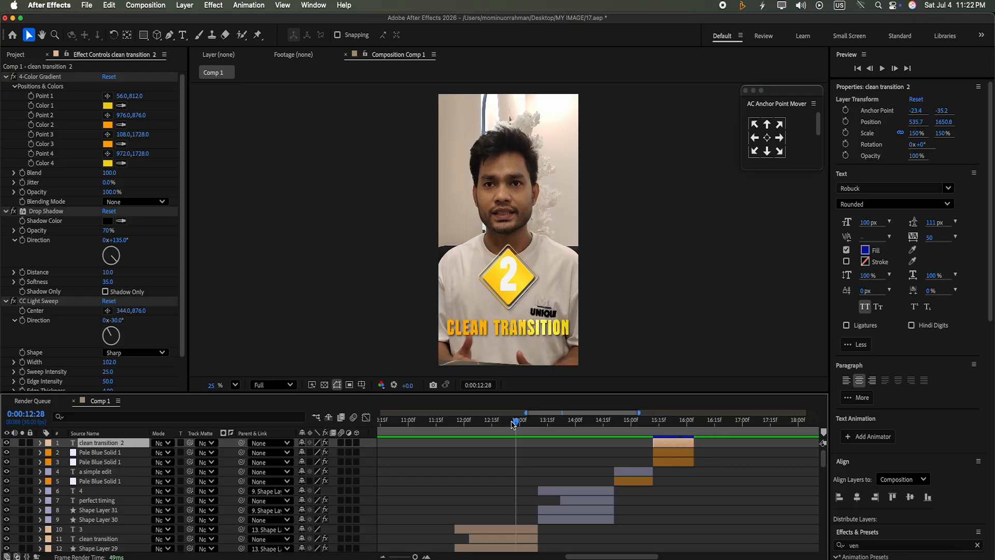
left_click_drag(512, 424, 594, 422)
left_click(883, 69)
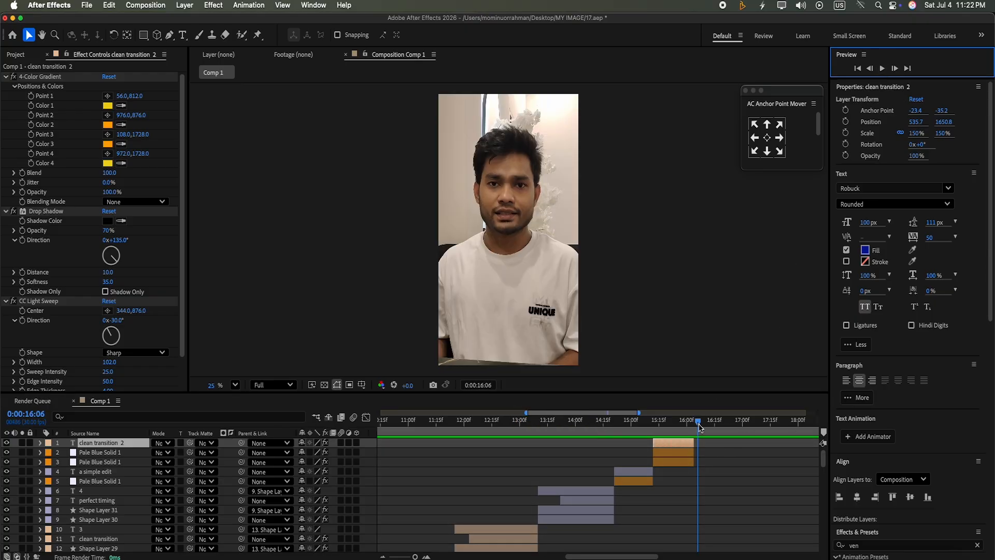
Step: At 0:00:15:23, center the duplicated caption's anchor point and align the caption horizontally and vertically to the composition
left_click_drag(699, 424, 674, 423)
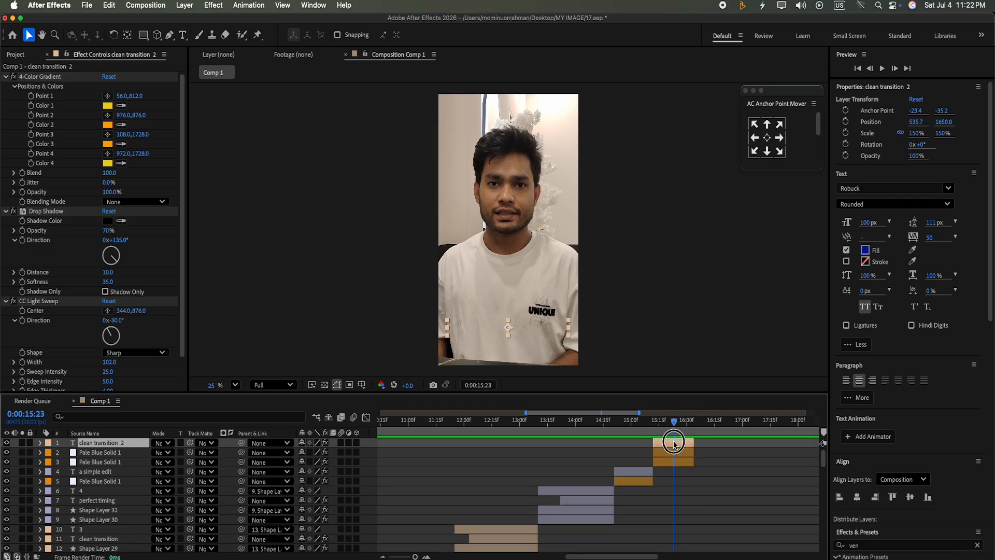
left_click(768, 139)
left_click(858, 498)
left_click(909, 497)
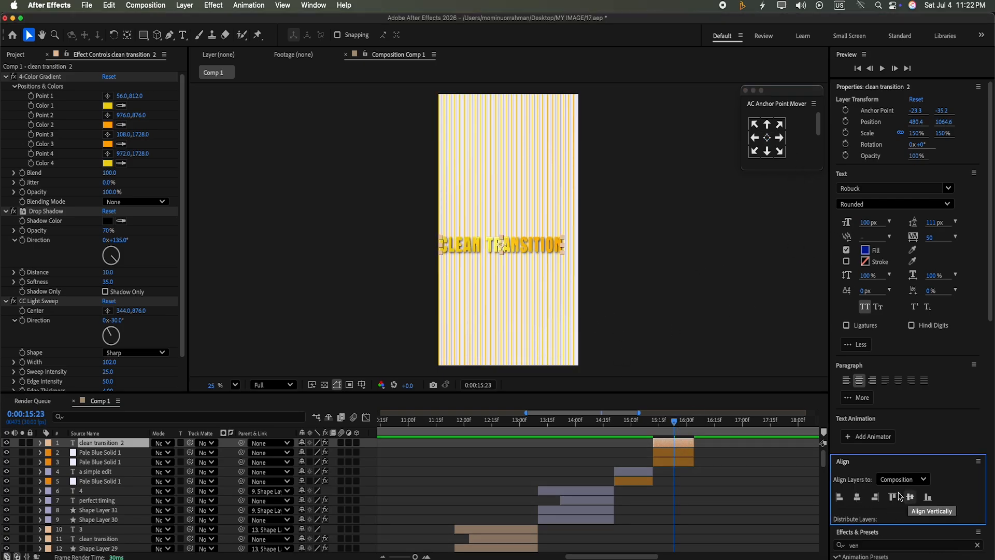
Step: Show the Title/Action Safe guides and move the duplicated caption to position 536.4, 952.6 at the center marks
left_click(361, 388)
left_click(386, 395)
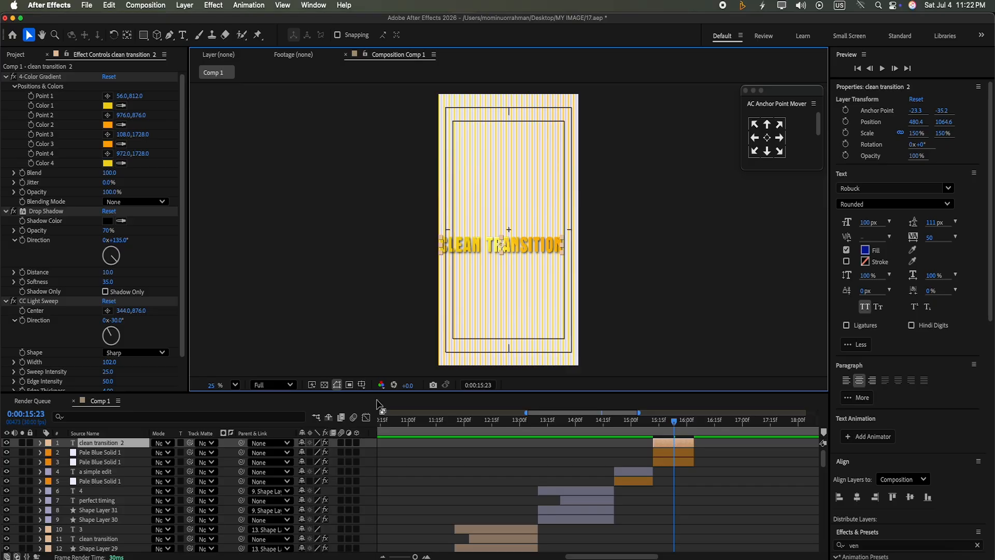
left_click_drag(496, 249, 504, 233)
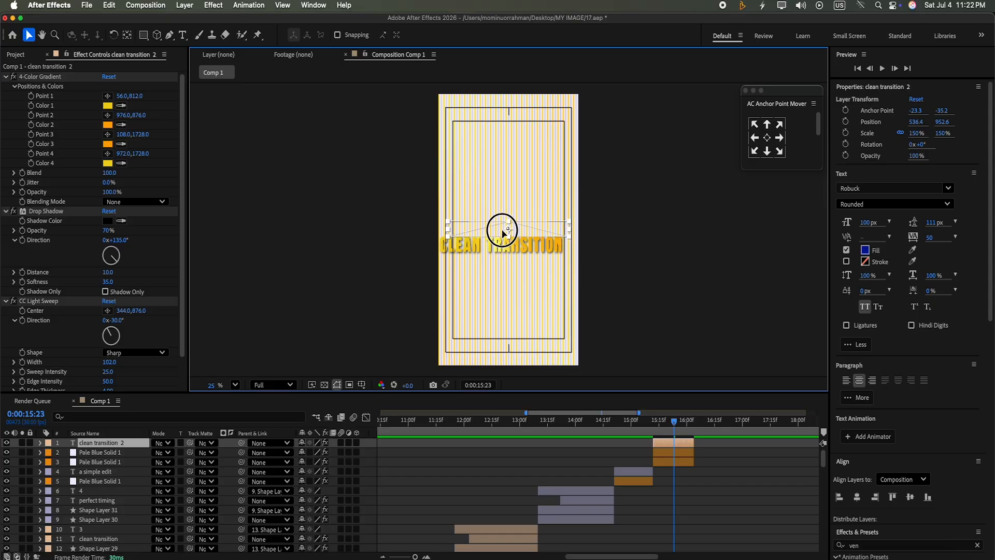
Step: Check the "a simple edit" caption's placement, then select the duplicated caption at 0:00:15:16 and hide the Title/Action Safe guides
left_click_drag(670, 429, 634, 433)
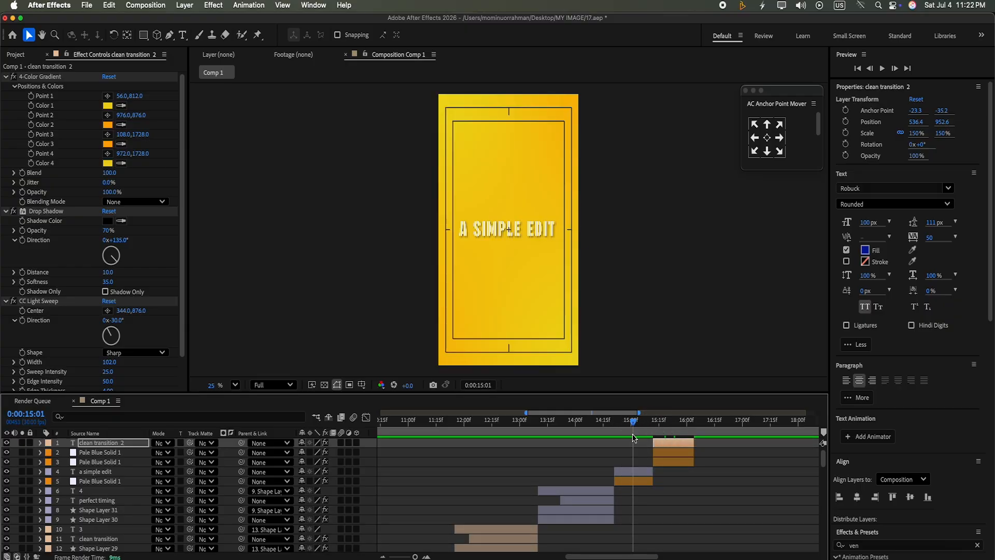
left_click(638, 471)
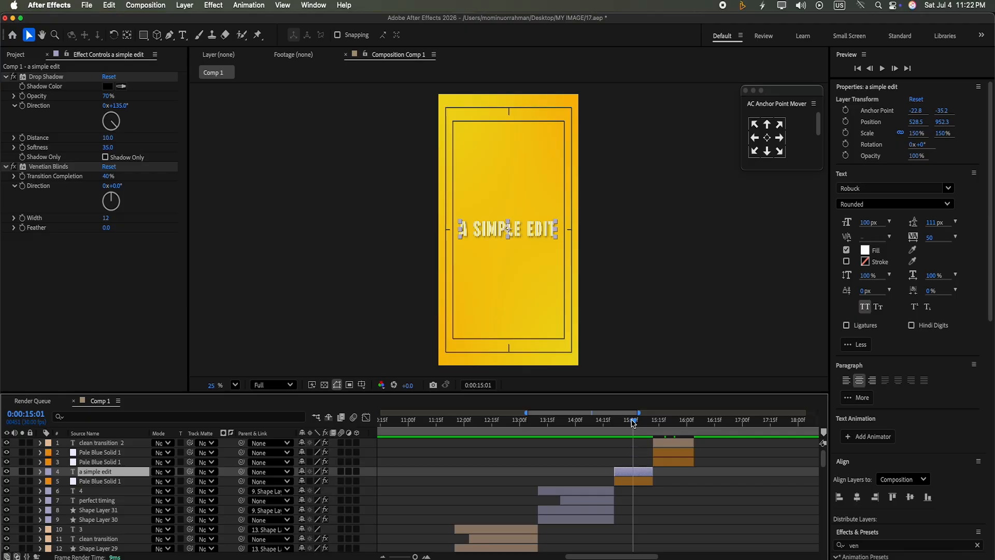
scroll(648, 421, "right", 3)
left_click_drag(542, 425, 568, 423)
left_click(580, 444)
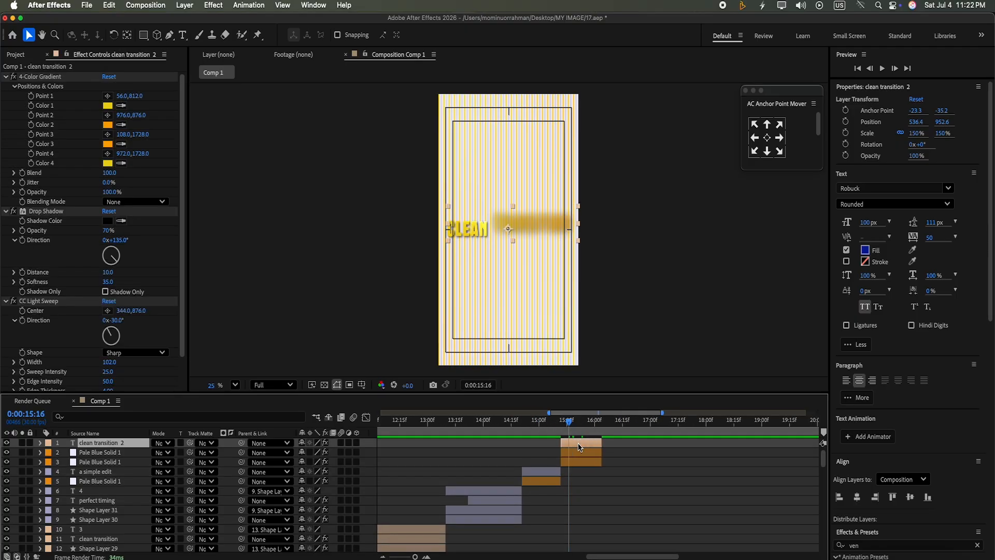
left_click(362, 385)
left_click(386, 407)
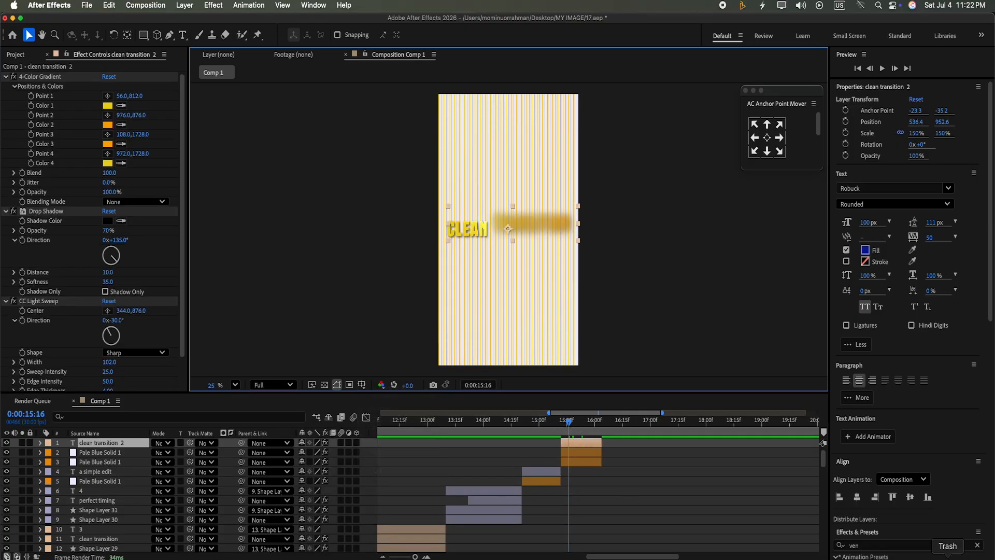
Step: Open the duplicated "clean transition" caption's text for editing with the Type tool
left_click(183, 35)
left_click(574, 226)
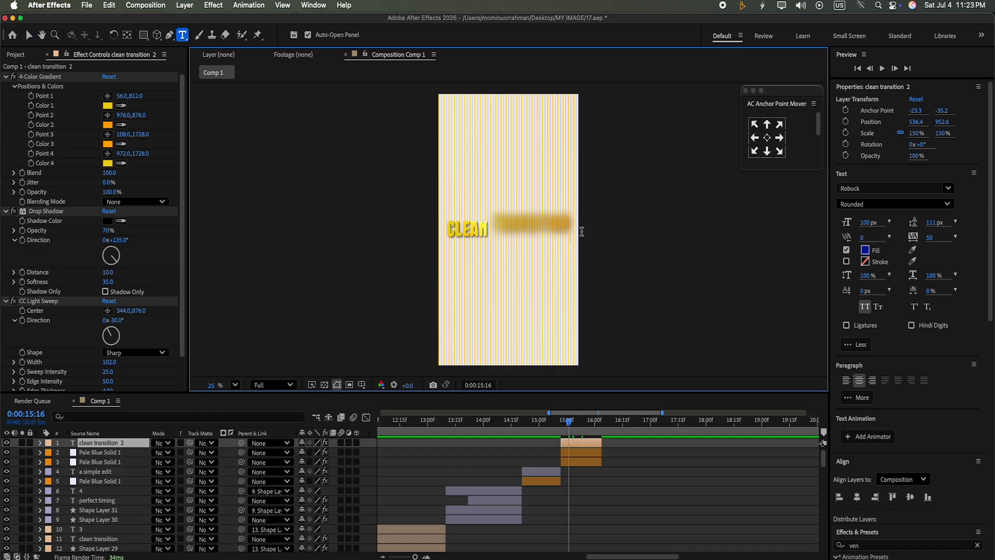
Step: Replace the wording of the top text layer "clean transition 2" with "with good story"
key("BackSpace")
key("BackSpace")
key("BackSpace")
key("BackSpace")
key("BackSpace")
key("BackSpace")
key("BackSpace")
key("BackSpace")
key("BackSpace")
key("BackSpace")
key("BackSpace")
key("BackSpace")
key("BackSpace")
key("BackSpace")
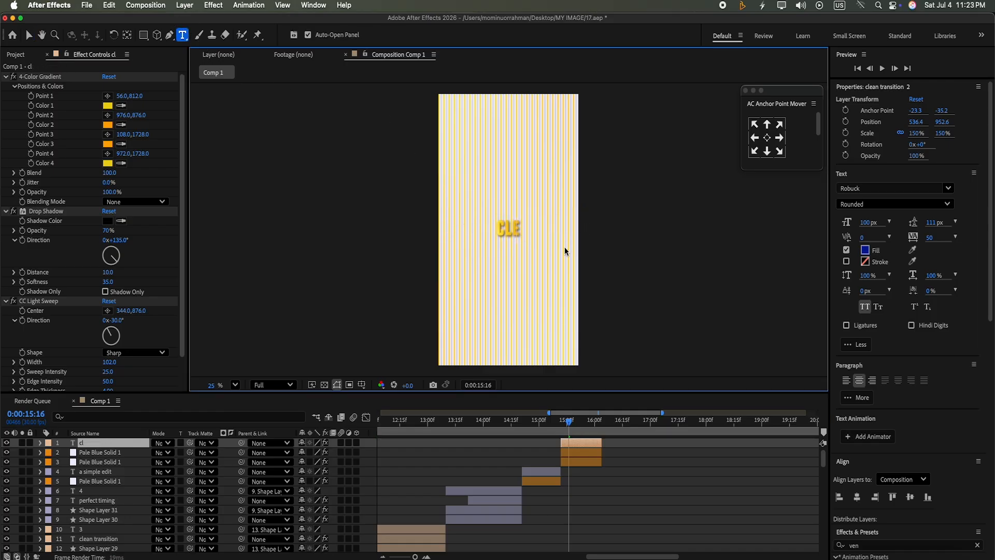
key("BackSpace")
key("BackSpace")
left_click(882, 68)
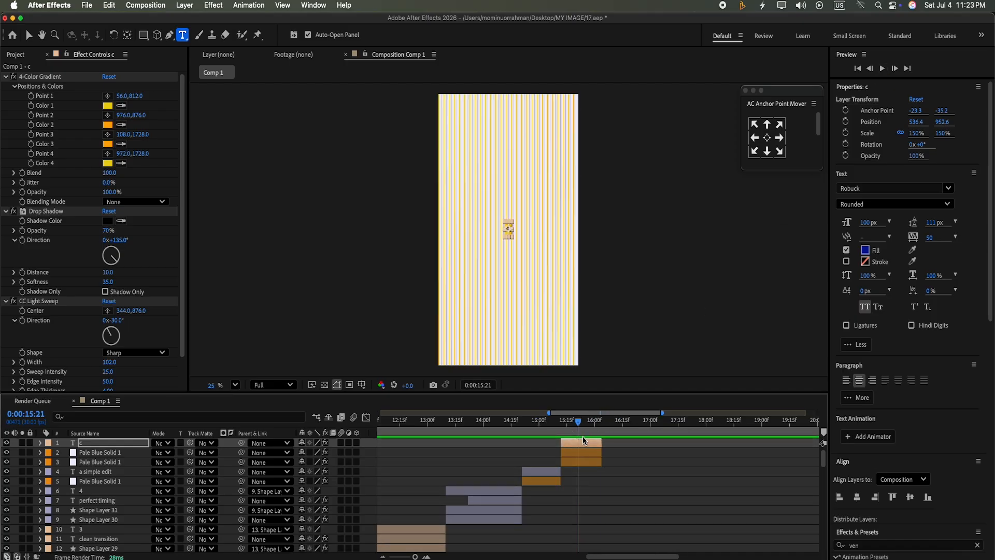
key("BackSpace")
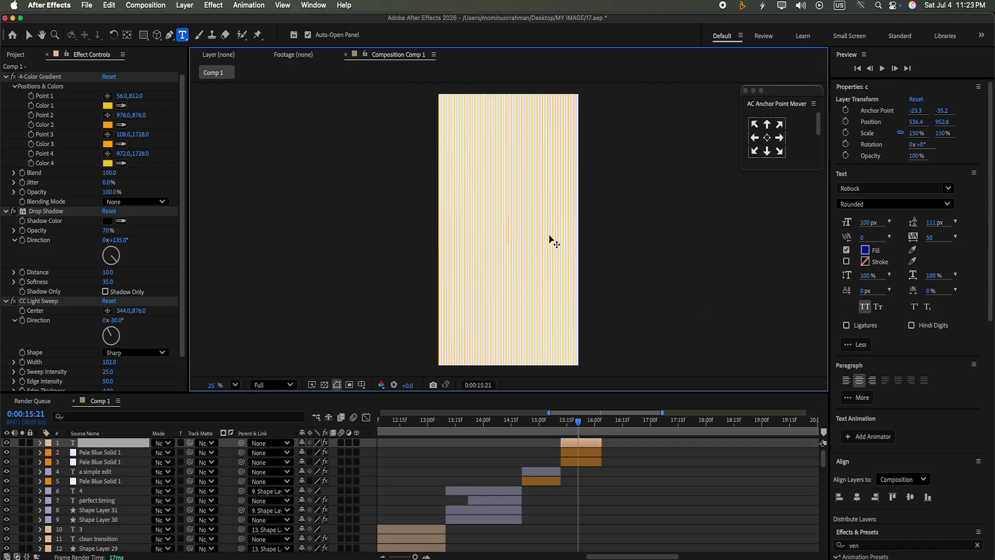
type("witj")
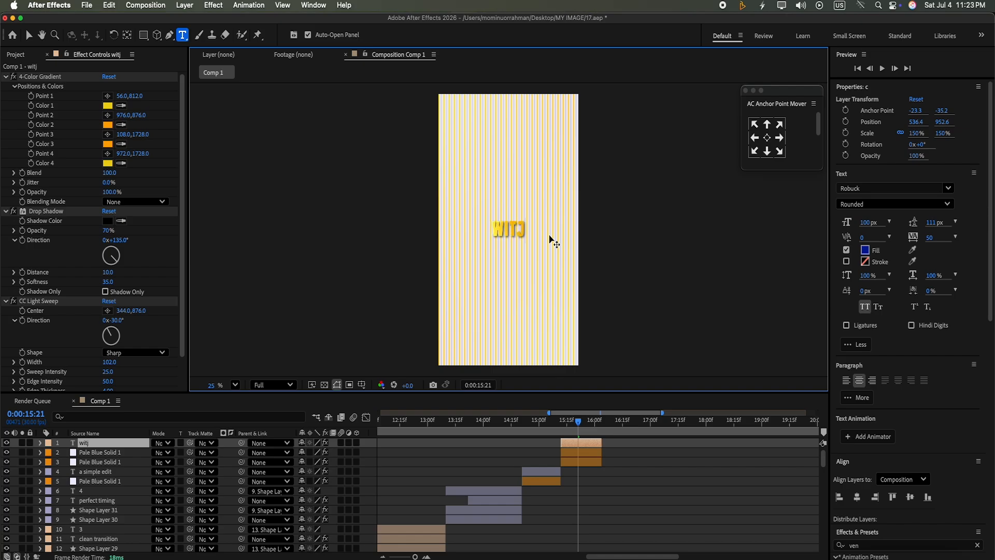
key("BackSpace")
type("h g")
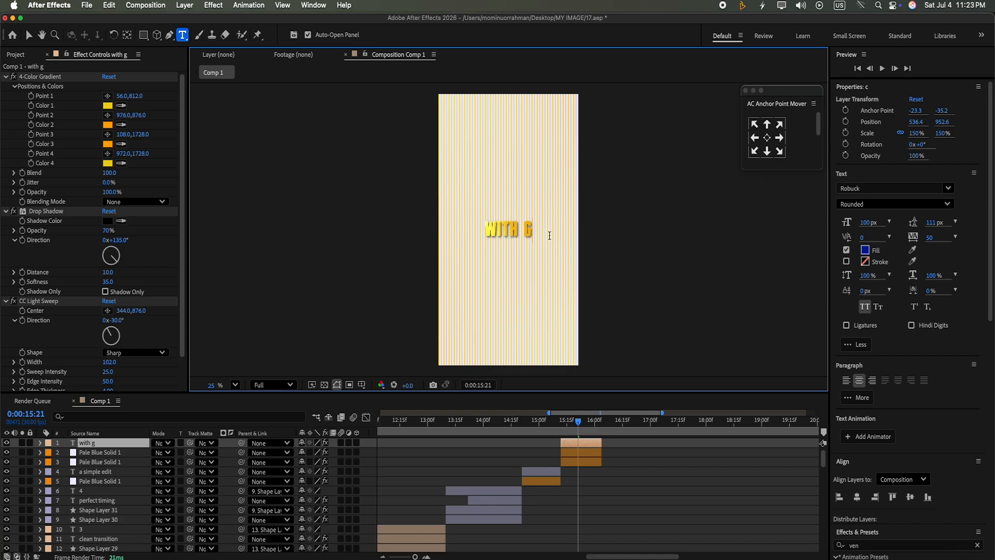
type("ood storyte")
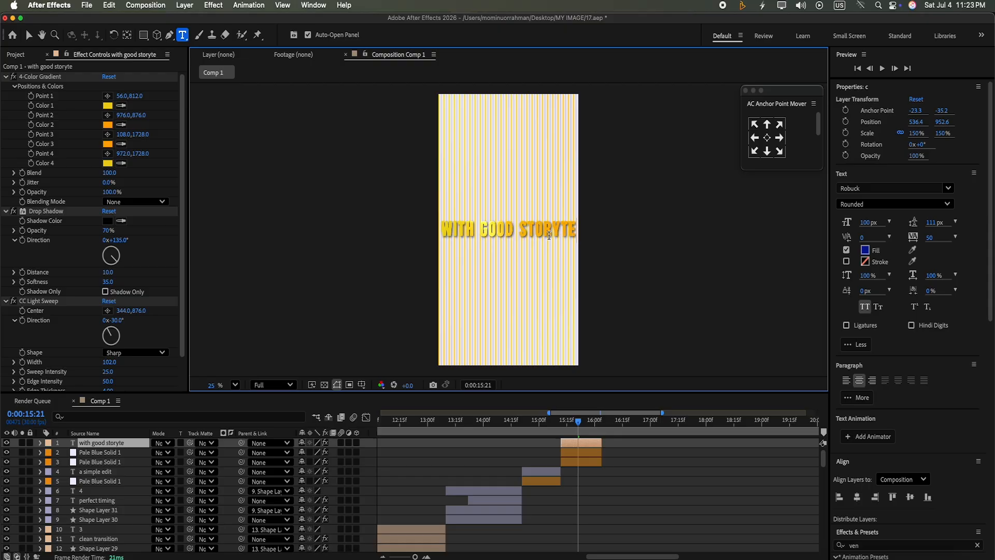
key("BackSpace")
key("BackSpace")
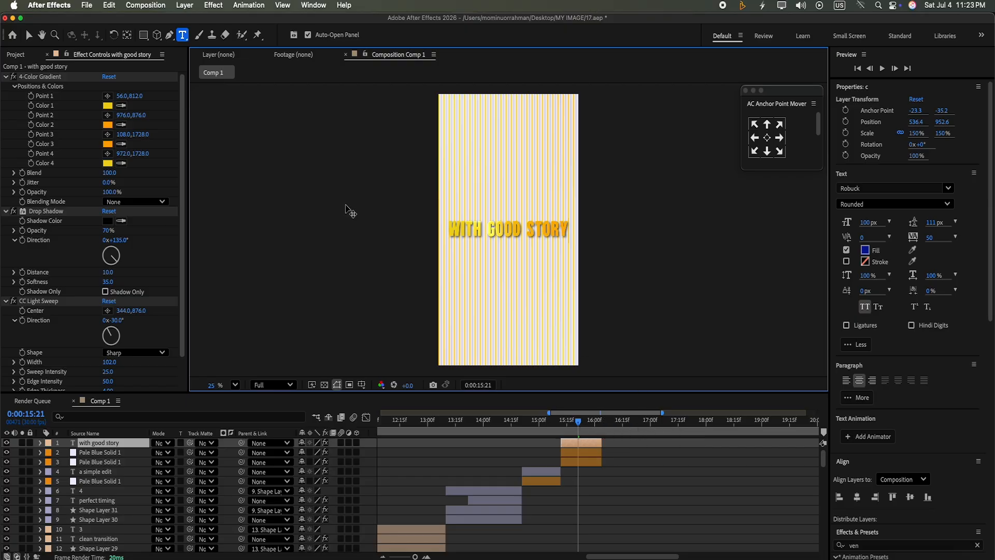
Step: Reposition the text's 4-Color Gradient points 1 to 4 to -4,-12; 1132,0; -88,1844; and 1040,1928 around the frame's corners
left_click(108, 96)
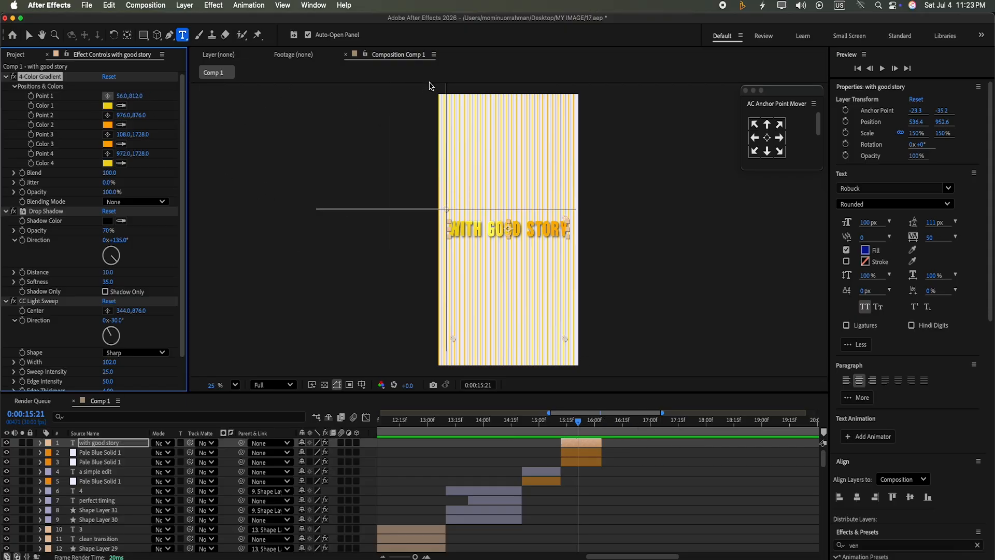
left_click(438, 92)
left_click(107, 115)
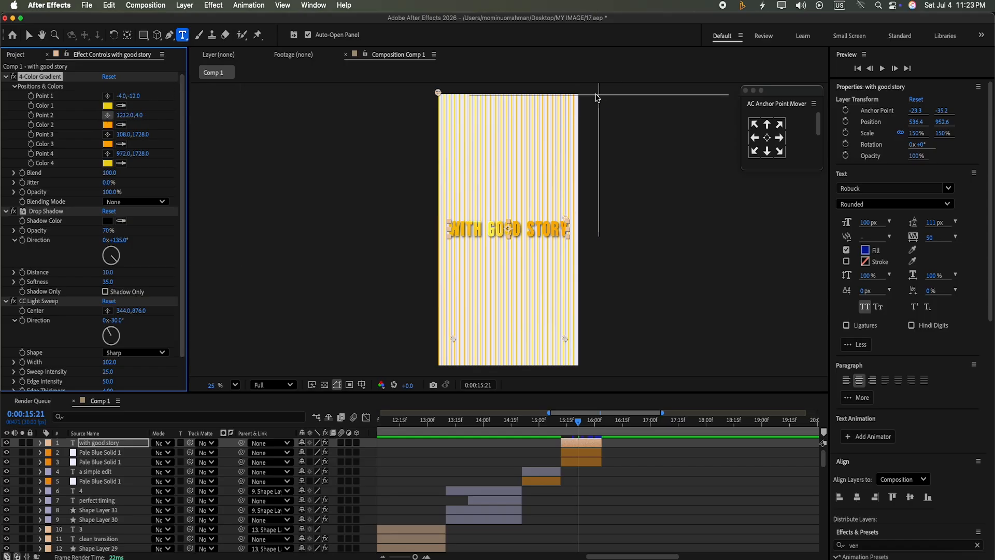
left_click(585, 94)
left_click(108, 134)
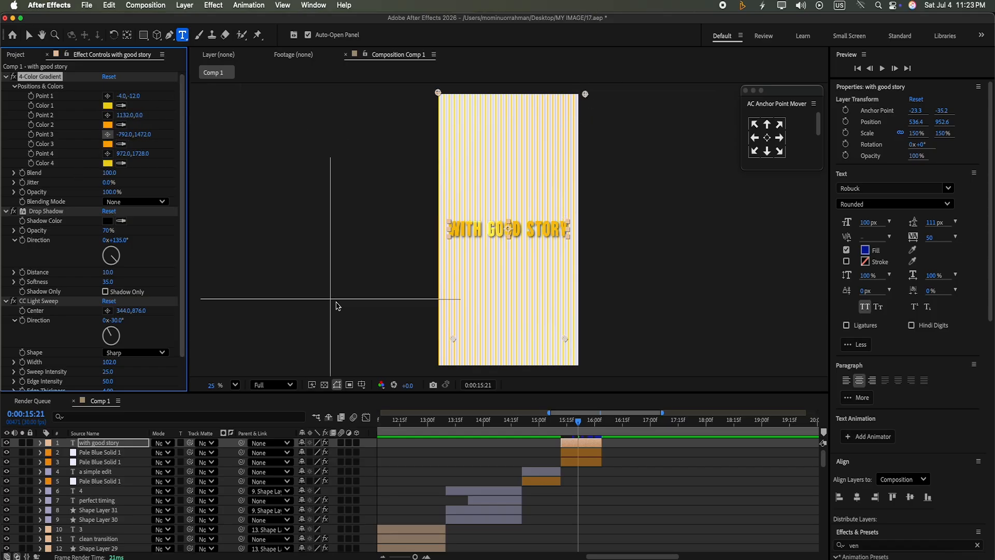
left_click(427, 355)
left_click(108, 153)
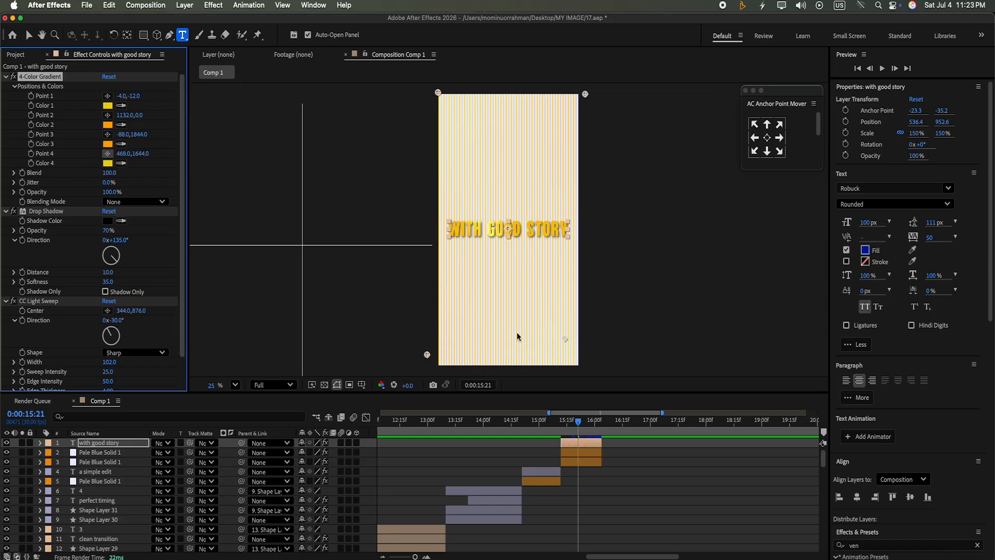
left_click(574, 366)
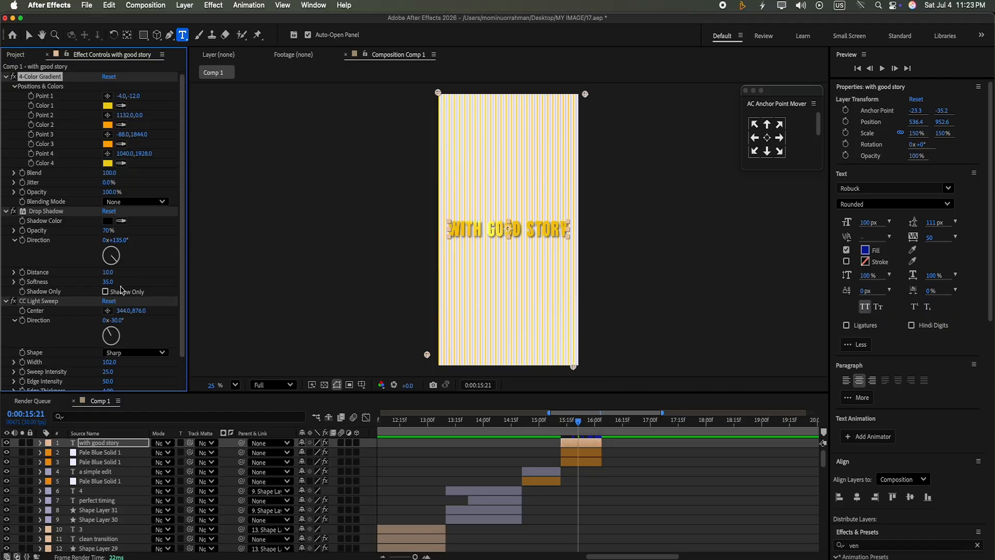
Step: Place the text's CC Light Sweep center at 372,616 above the text and set the sweep width to 161
left_click(108, 310)
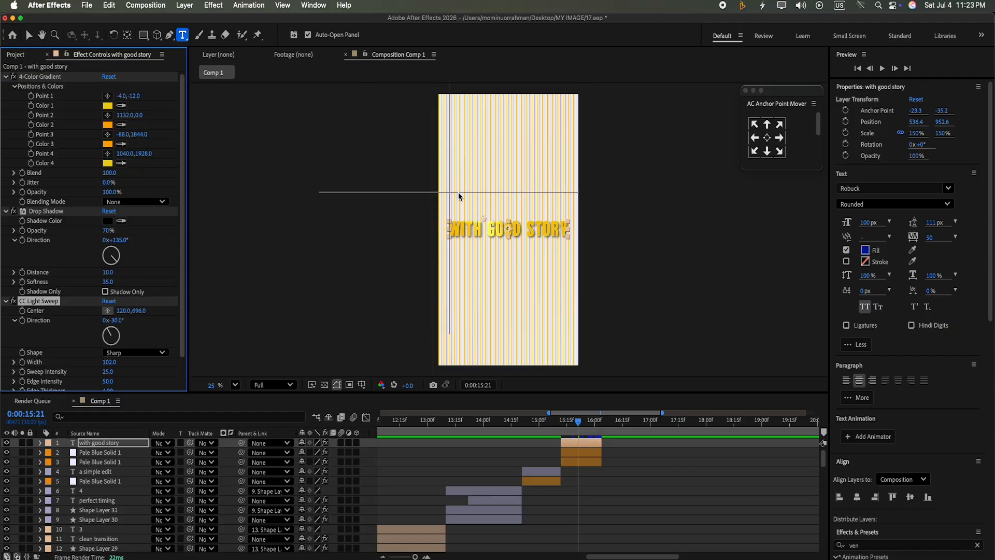
left_click(488, 183)
left_click_drag(111, 362, 85, 309)
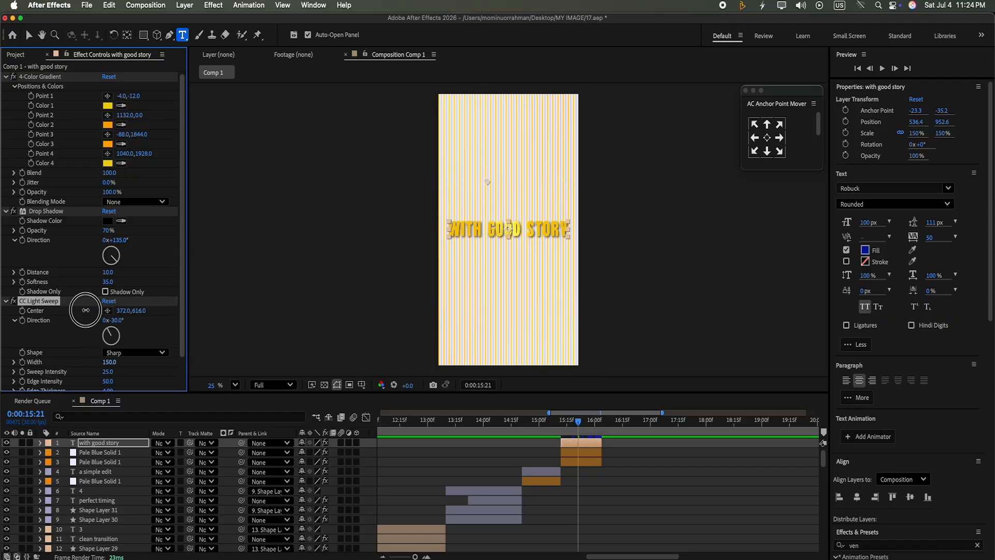
left_click(156, 370)
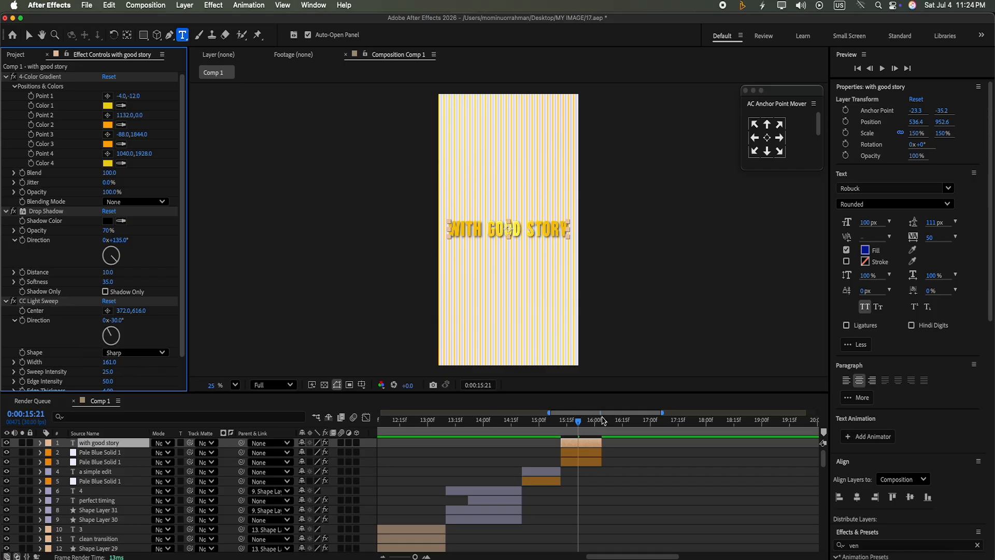
Step: Preview the section's timing and extend the "with good story" text and its two solids to end at about 16:17
left_click(384, 468)
left_click_drag(586, 422, 519, 421)
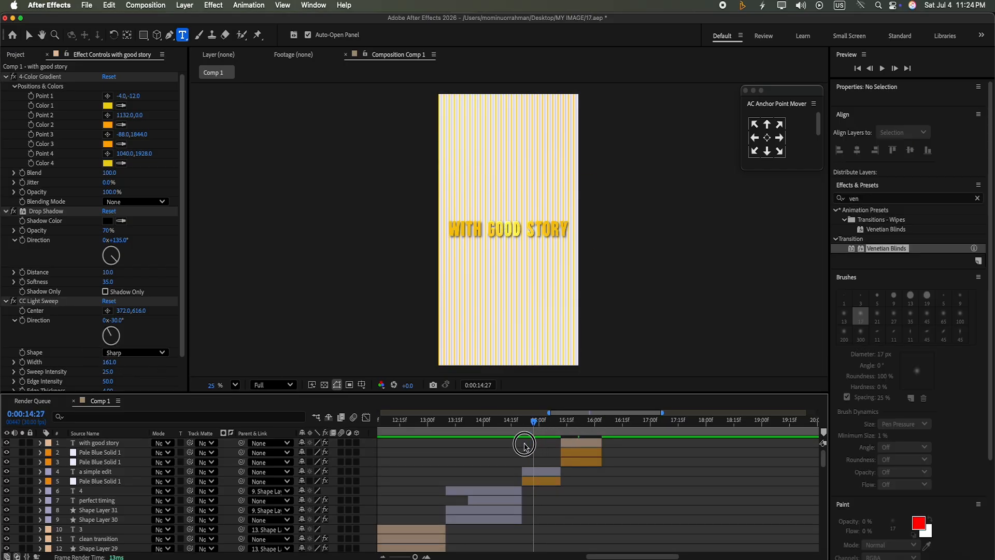
left_click(883, 69)
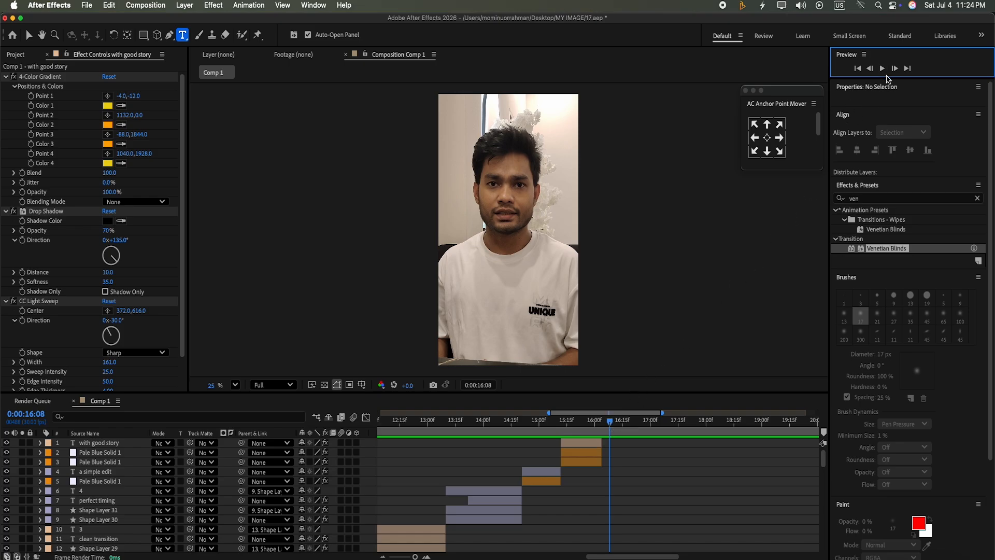
left_click(671, 416)
left_click(883, 69)
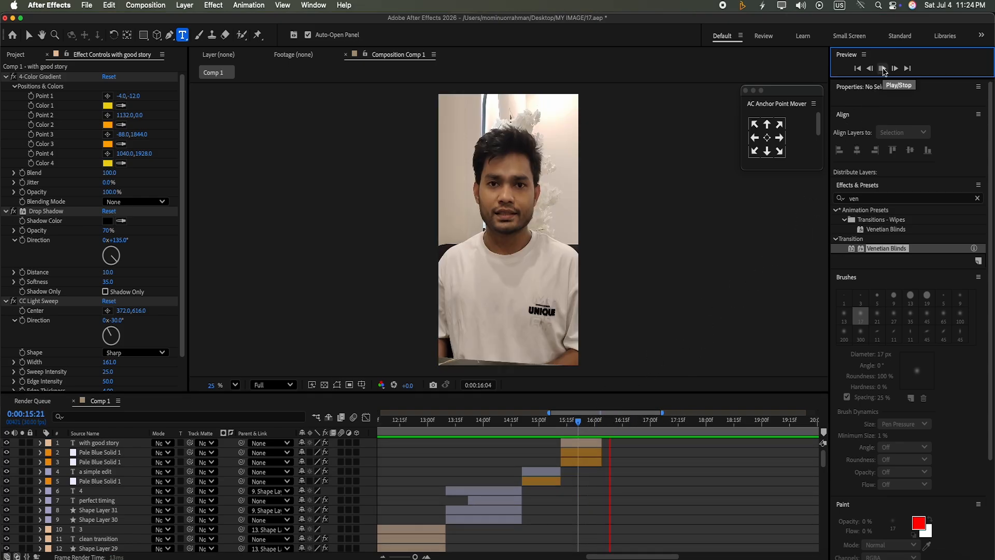
key("space")
left_click_drag(606, 439, 626, 461)
Step: Play back the composition from 14:21 to check the timing of the lengthened "with good story" layers
left_click_drag(626, 415, 522, 420)
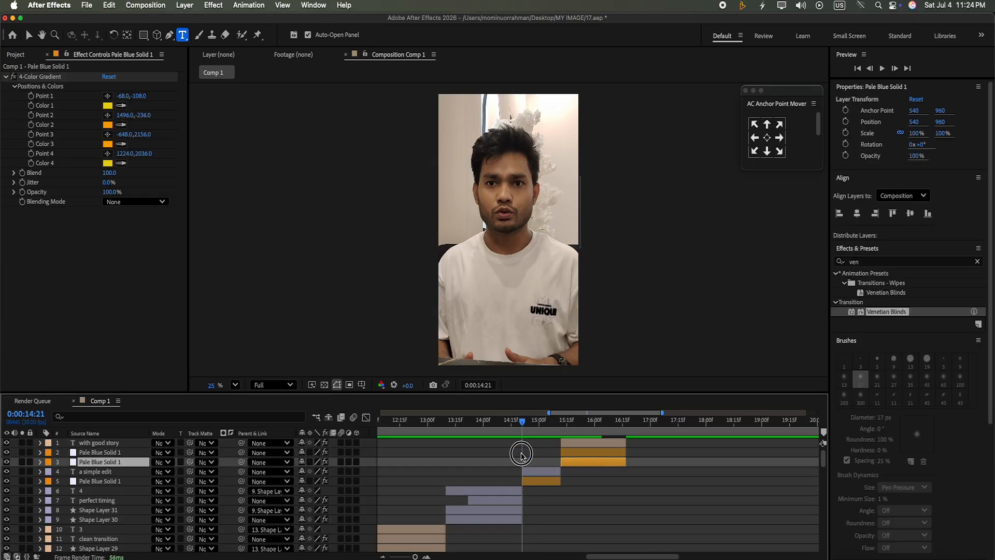
left_click(883, 68)
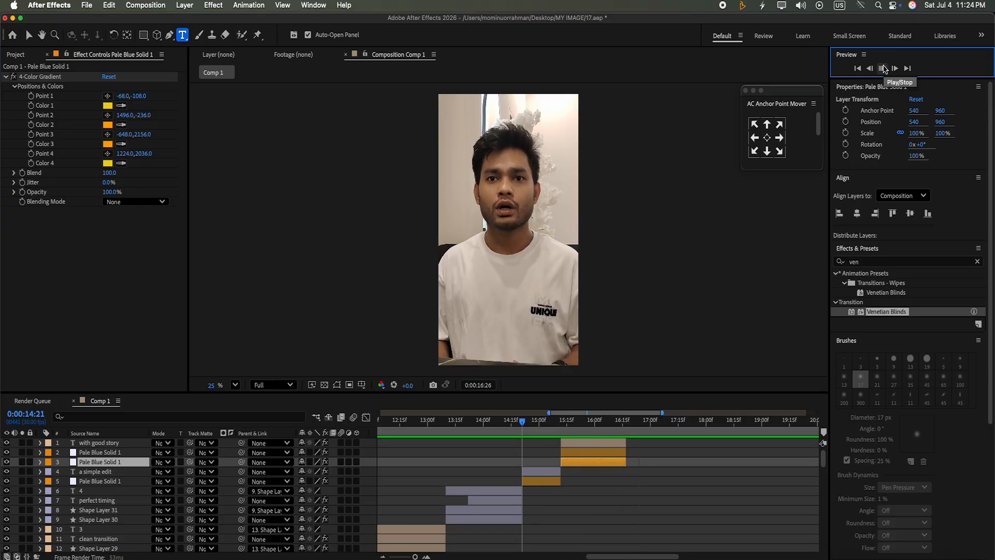
left_click(882, 68)
Step: Duplicate the "a simple edit" text and its solid, placing the copies atop the layer stack and starting where "with good story" ends
left_click(541, 481)
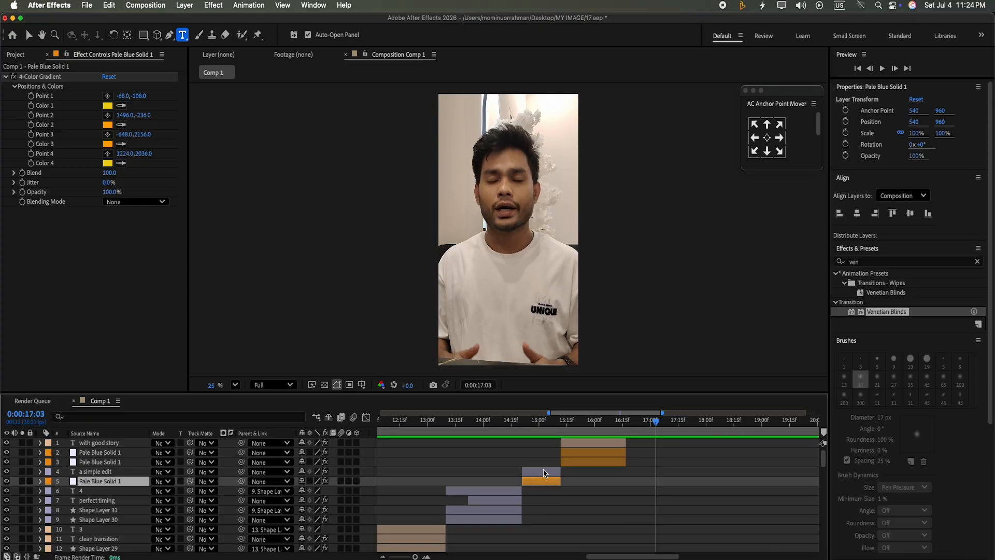
left_click(544, 471, "shift")
key("super+d")
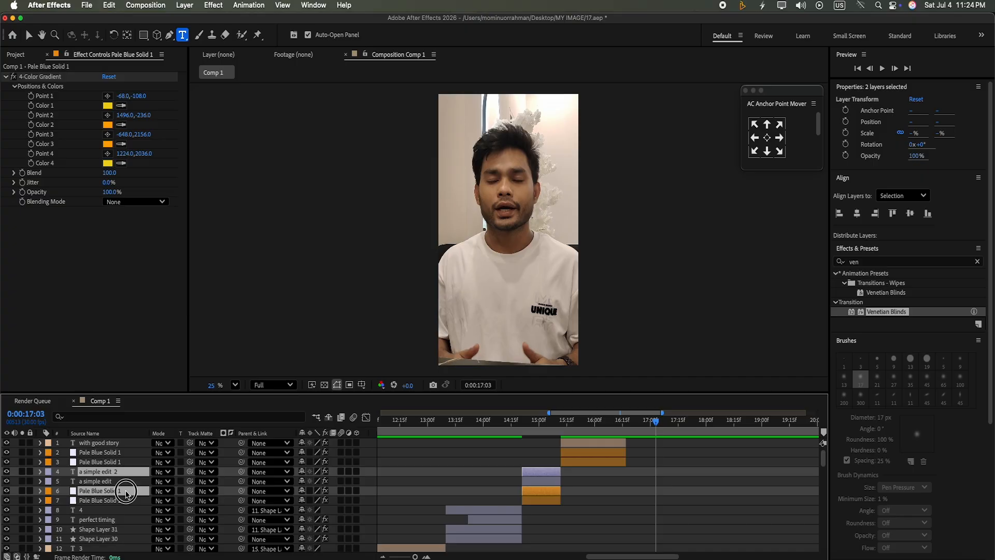
left_click_drag(125, 493, 144, 441)
left_click_drag(511, 445, 629, 438)
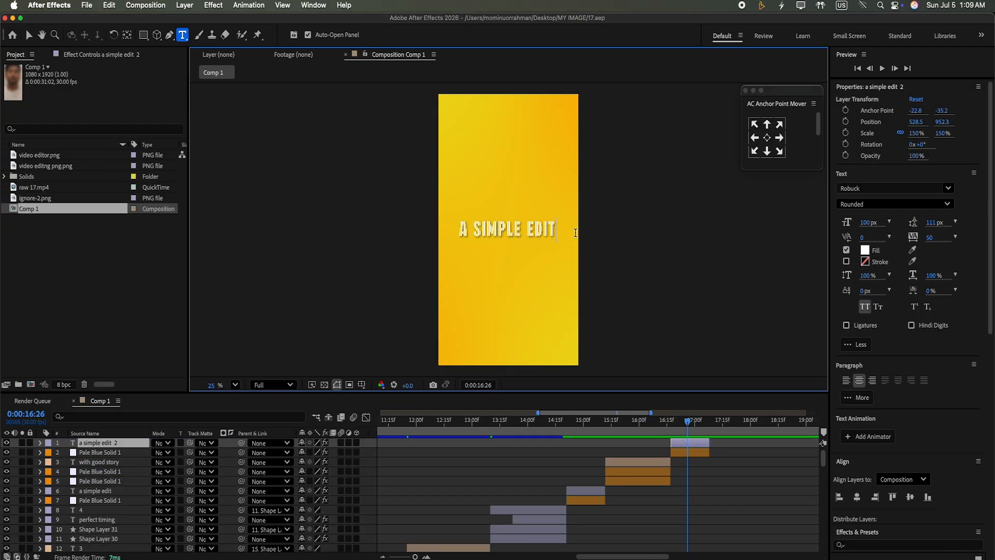
Step: Replace the duplicated "a simple edit" text with "always beat"
key("BackSpace")
key("BackSpace")
key("BackSpace")
key("BackSpace")
key("BackSpace")
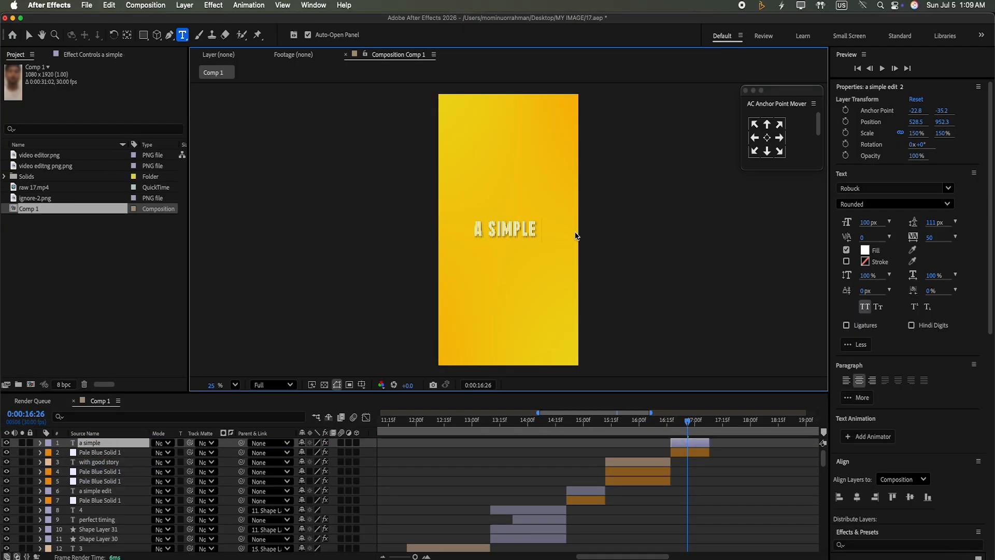
key("BackSpace")
key("BackSpace")
key("BackSpace")
key("BackSpace")
key("BackSpace")
key("BackSpace")
key("BackSpace")
type("l")
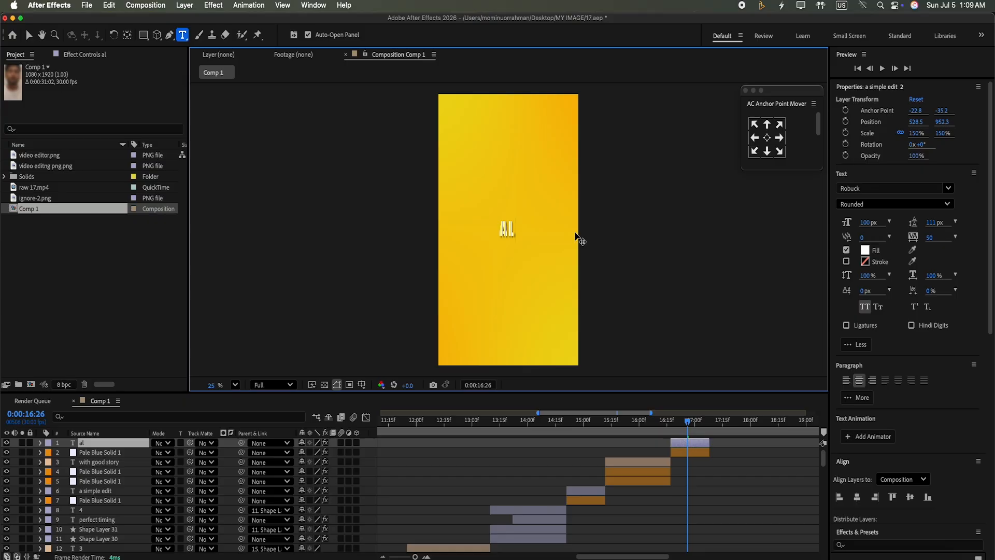
type("ways b")
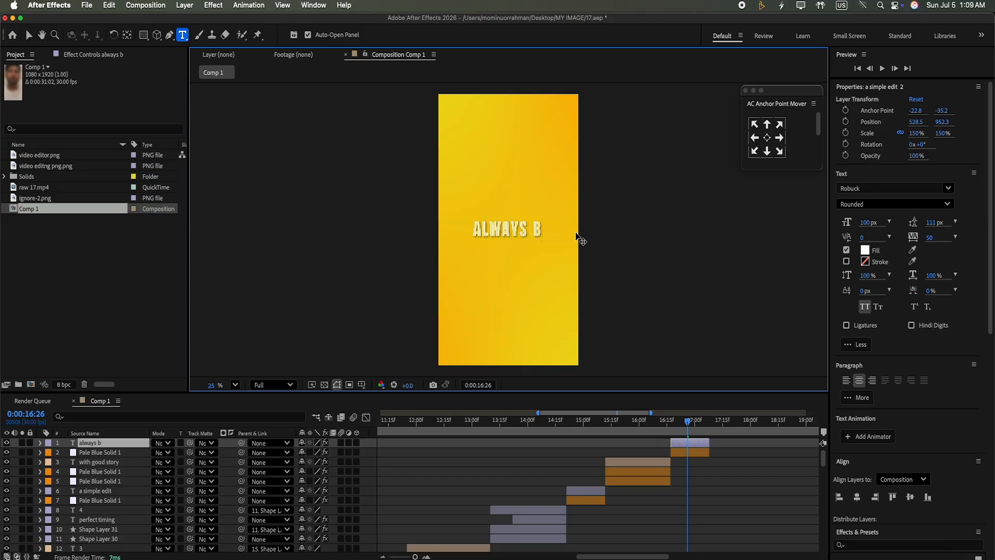
type("eat")
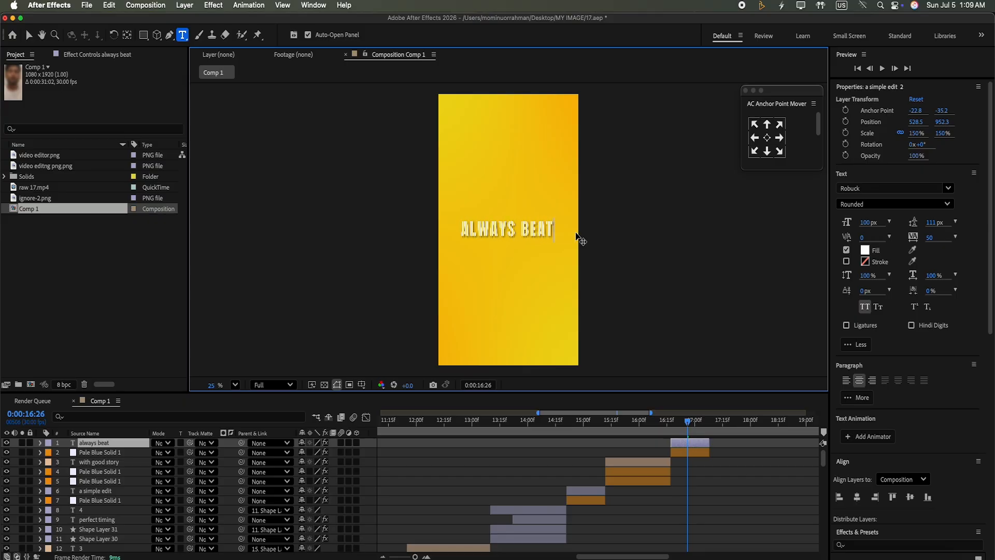
Step: Play back the title sequence from 14:20 through the end of the "always beat" layers
left_click_drag(687, 424, 565, 422)
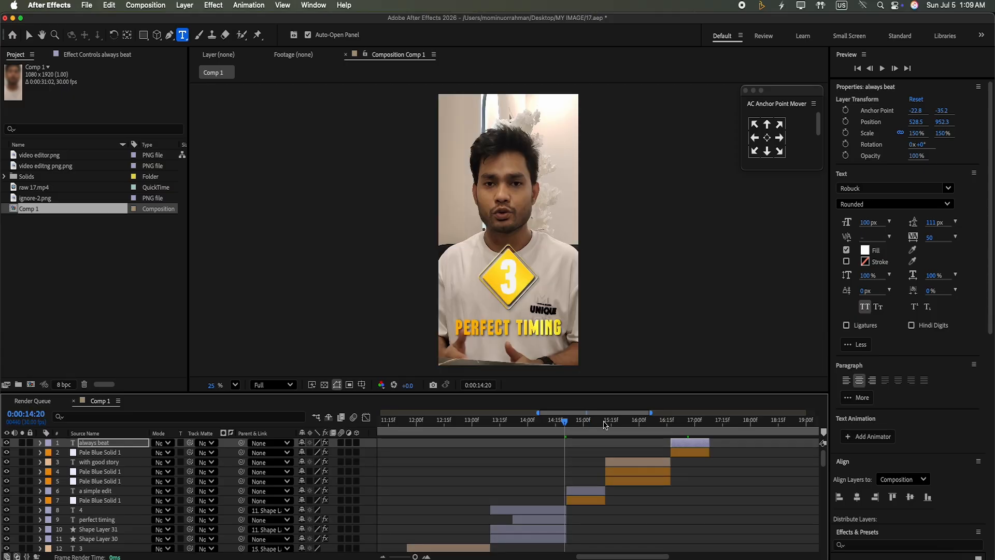
left_click(882, 68)
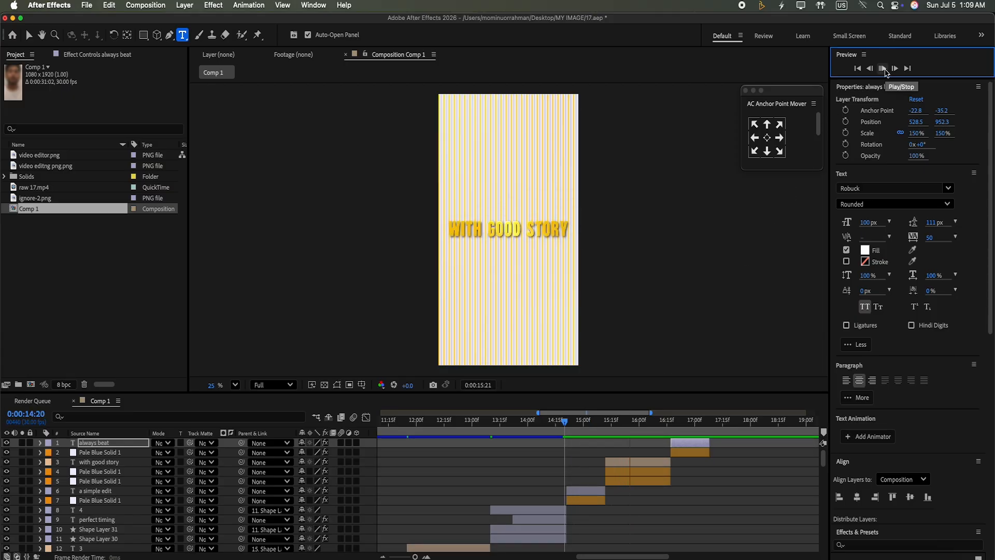
left_click(883, 69)
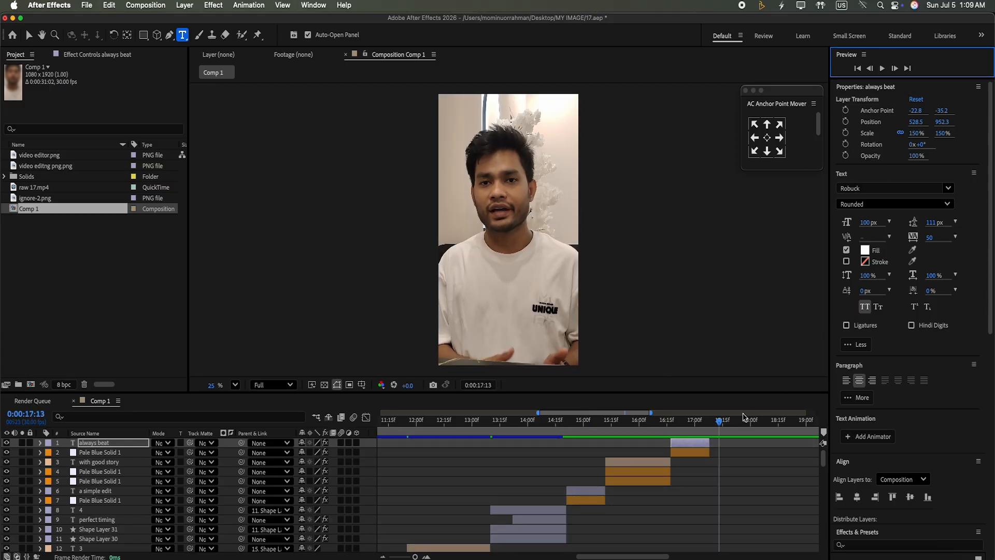
Step: Duplicate the "with good story" text and its two solids, and move the three copies to the top of the layer stack
left_click_drag(637, 492, 638, 461)
key("super+d")
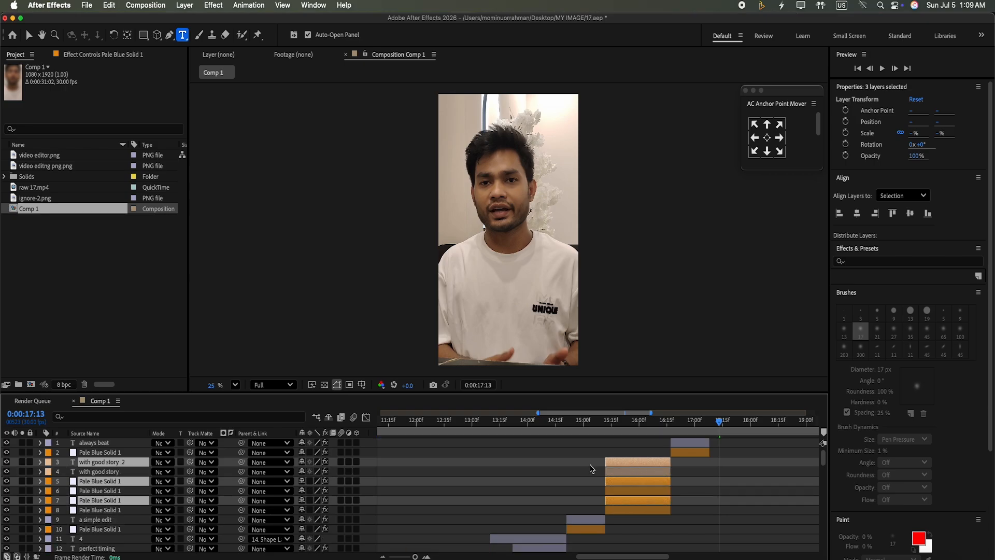
left_click_drag(134, 502, 148, 436)
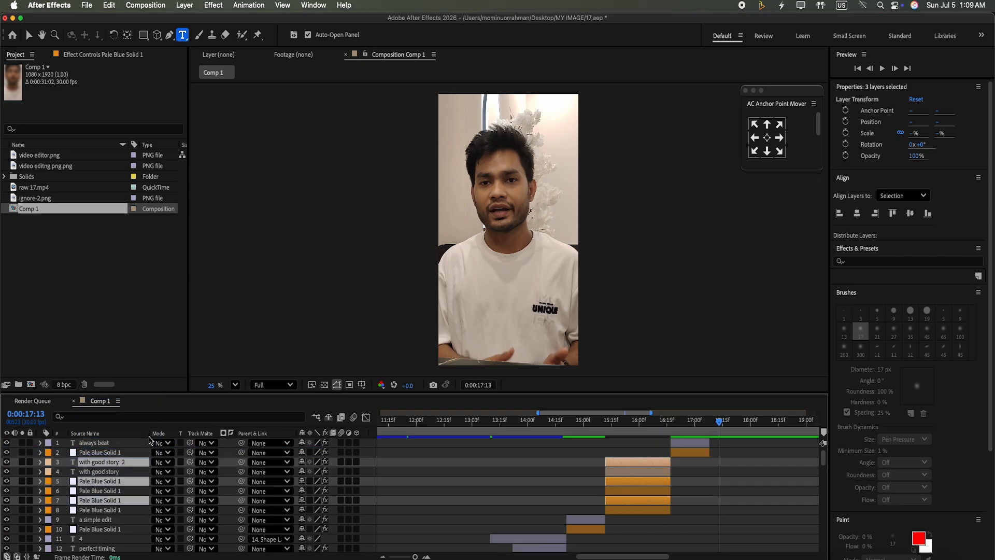
left_click_drag(135, 502, 138, 439)
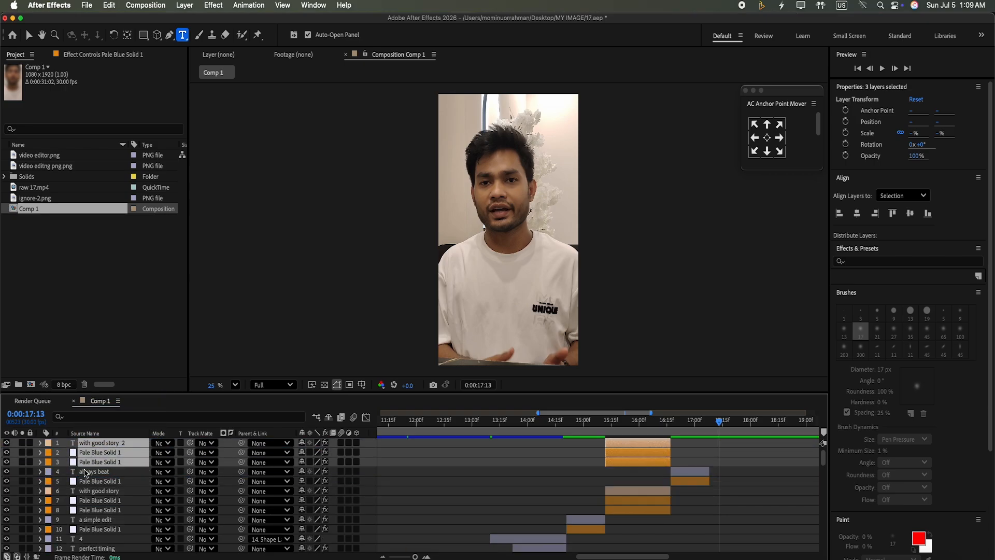
Step: Give the three duplicated layers a blue label and shift them in time to start where "always beat" ends
left_click(50, 443)
left_click(57, 431)
left_click_drag(633, 450, 738, 453)
Step: Play back the composition from 17:04 to check the transition from "always beat" to the blue-labelled copies
left_click(716, 418)
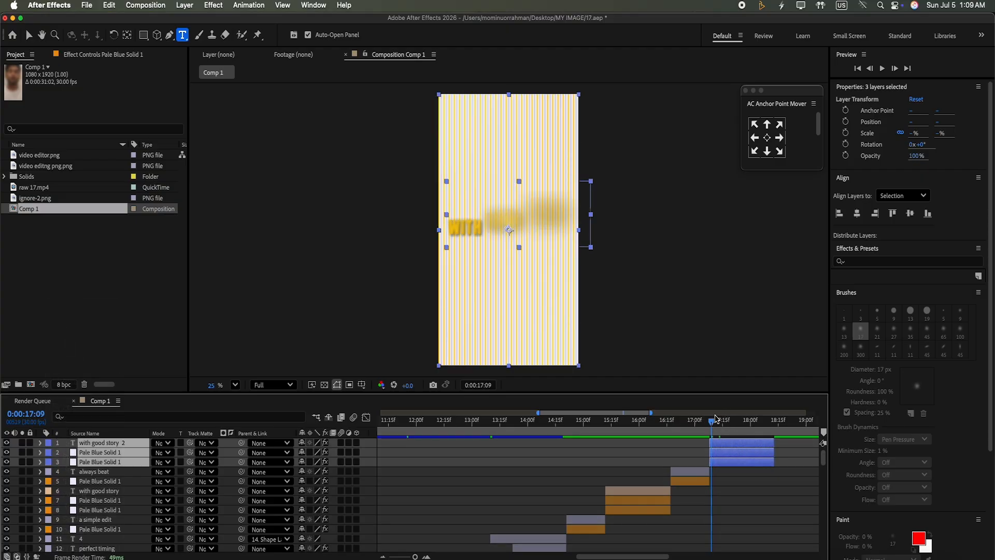
left_click(702, 421)
left_click(883, 69)
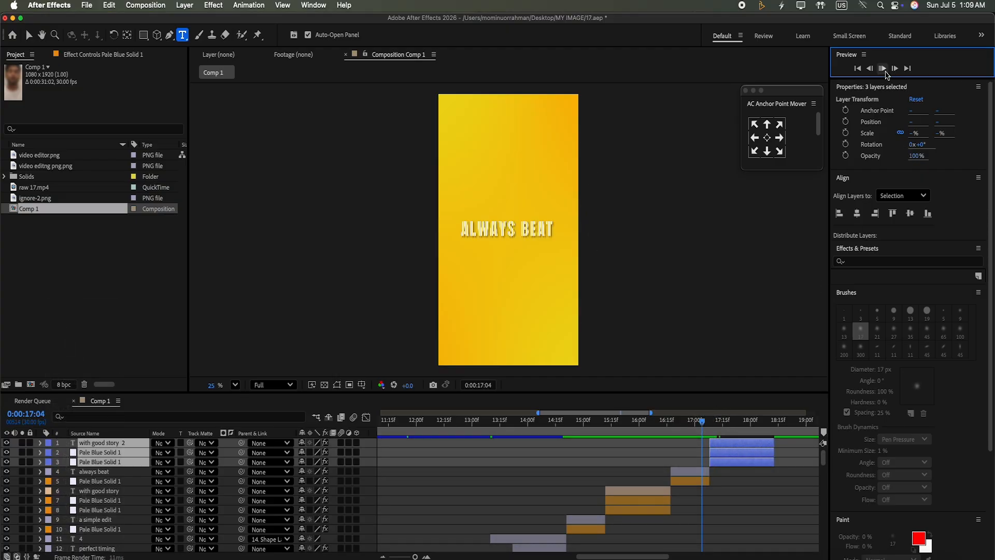
Step: Play back the composition from 16:25 past the end of the blue-labelled layers to check their timing against the speech
left_click(883, 69)
left_click(885, 72)
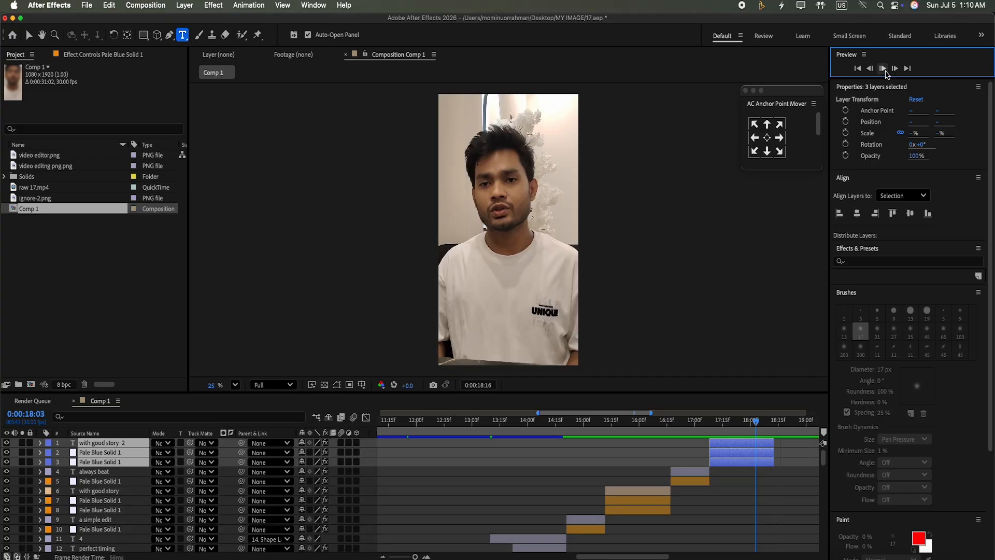
left_click_drag(804, 421, 685, 448)
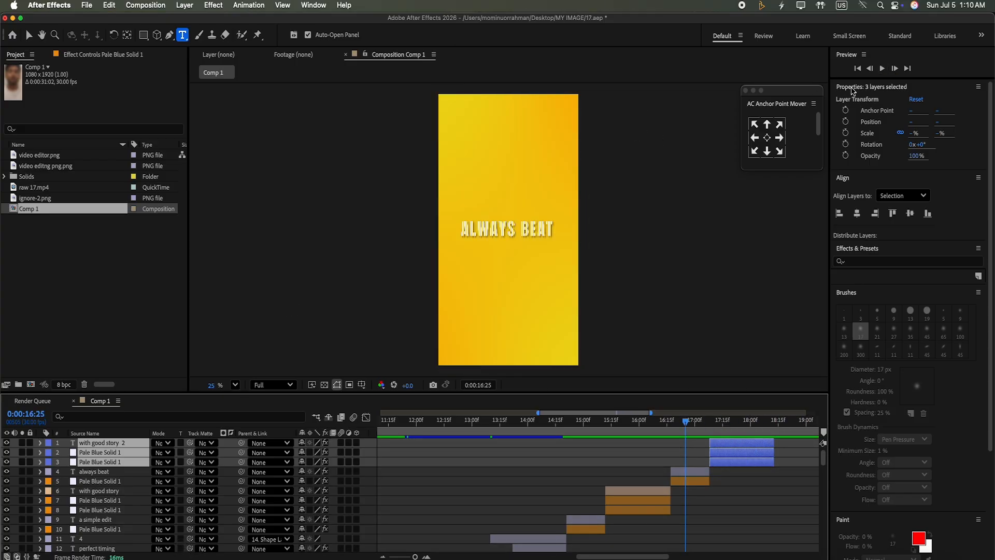
left_click(883, 69)
left_click(885, 72)
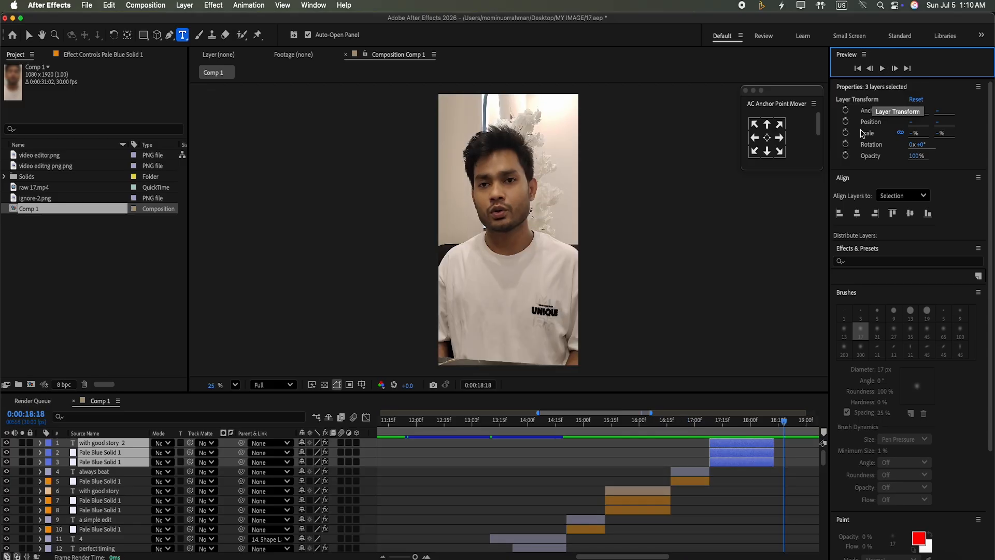
Step: Replace the text of the blue-labelled "with good story" copy with "a flashy edit"
left_click_drag(784, 423, 731, 430)
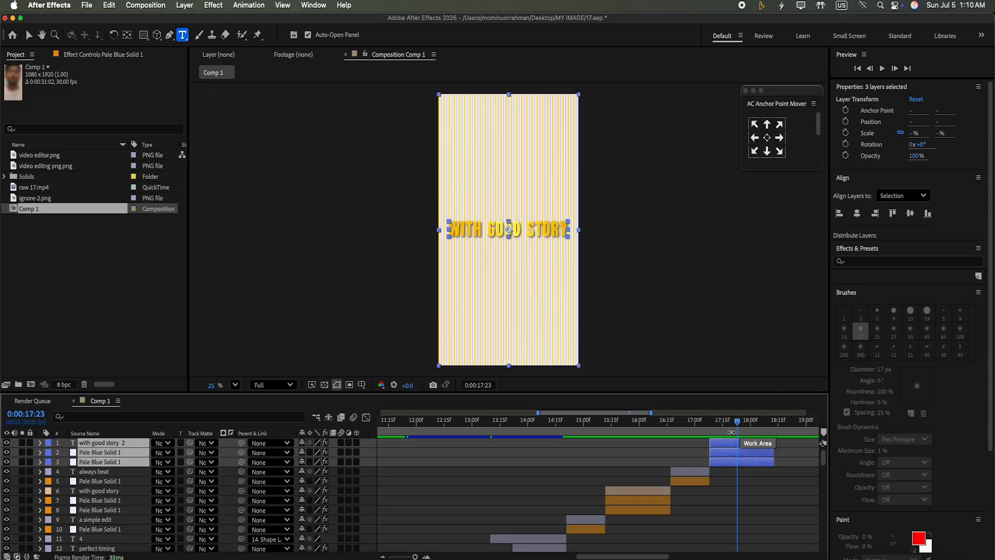
left_click(373, 483)
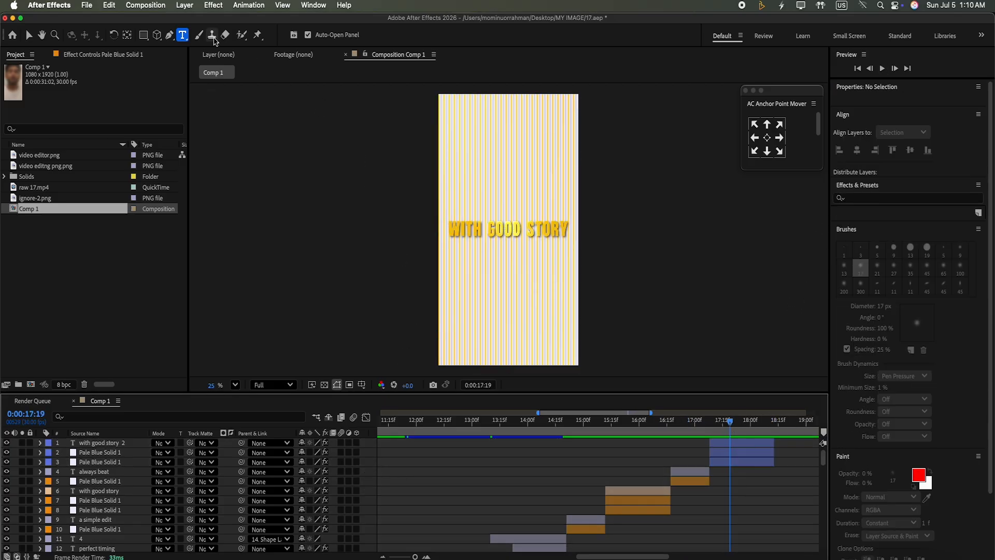
left_click(573, 227)
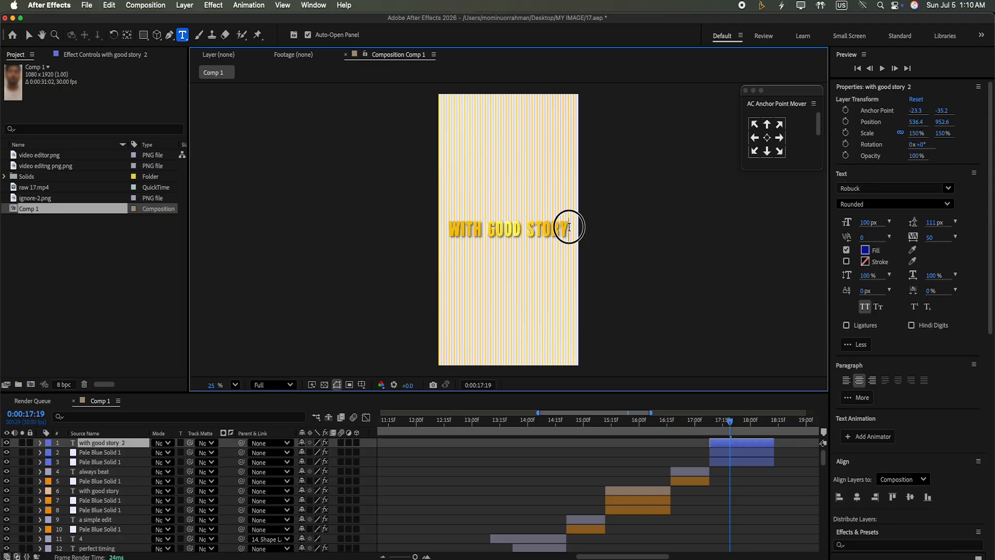
key("BackSpace")
key("BackSpace")
key("BackSpace")
key("BackSpace")
key("BackSpace")
key("BackSpace")
key("BackSpace")
key("BackSpace")
key("BackSpace")
key("BackSpace")
key("BackSpace")
key("BackSpace")
key("BackSpace")
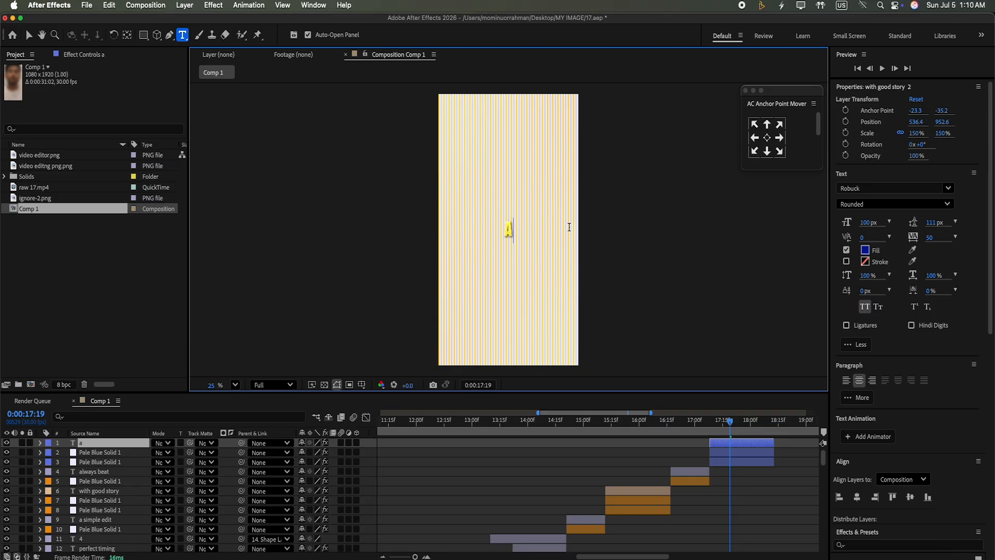
type("a flash")
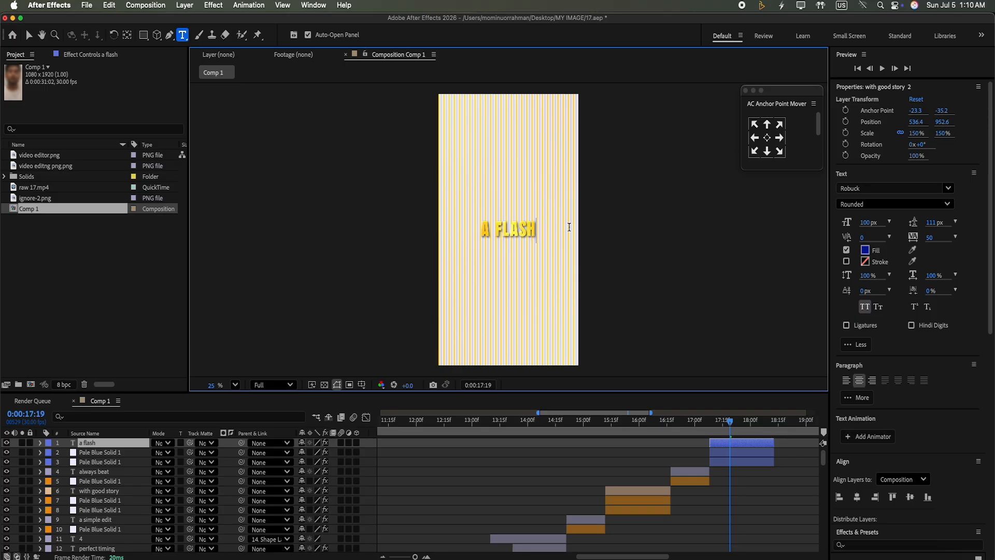
type("y edit")
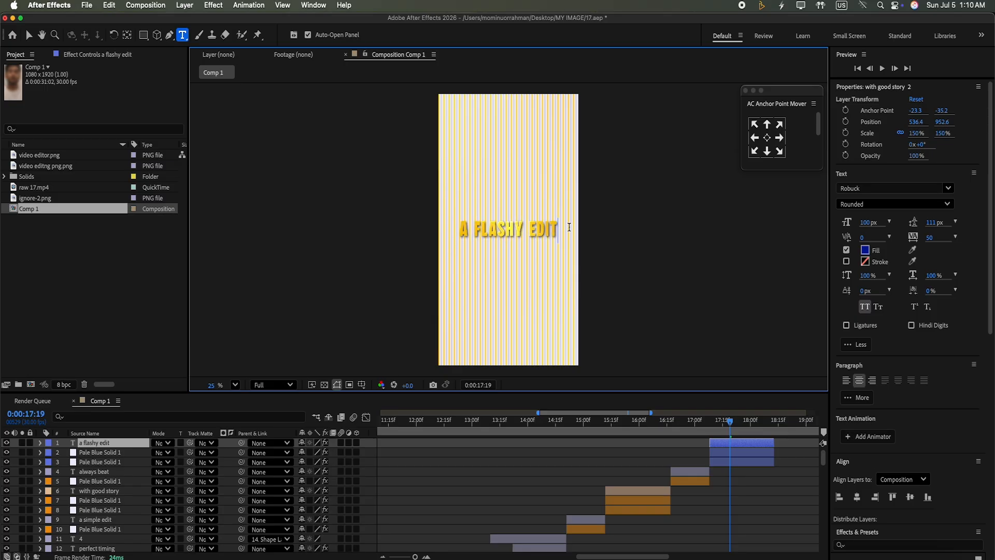
Step: Play back the title sequence from 14:20 to review it with the new "a flashy edit" text
left_click_drag(734, 421, 565, 421)
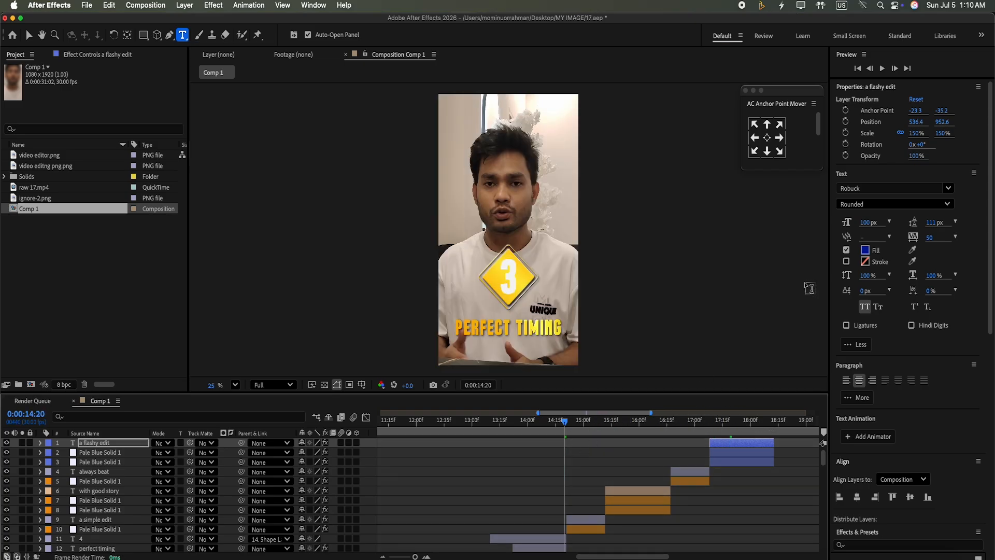
left_click(883, 69)
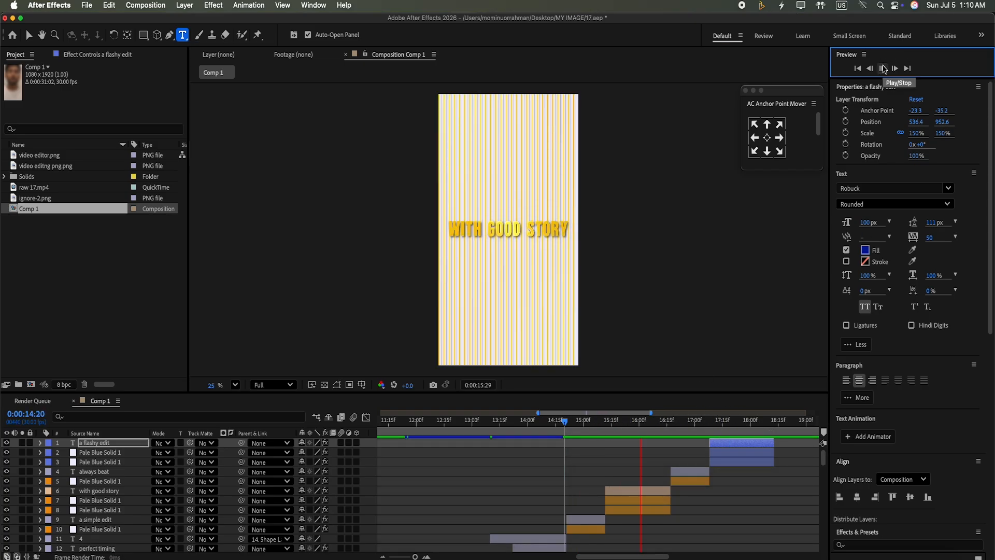
left_click(883, 69)
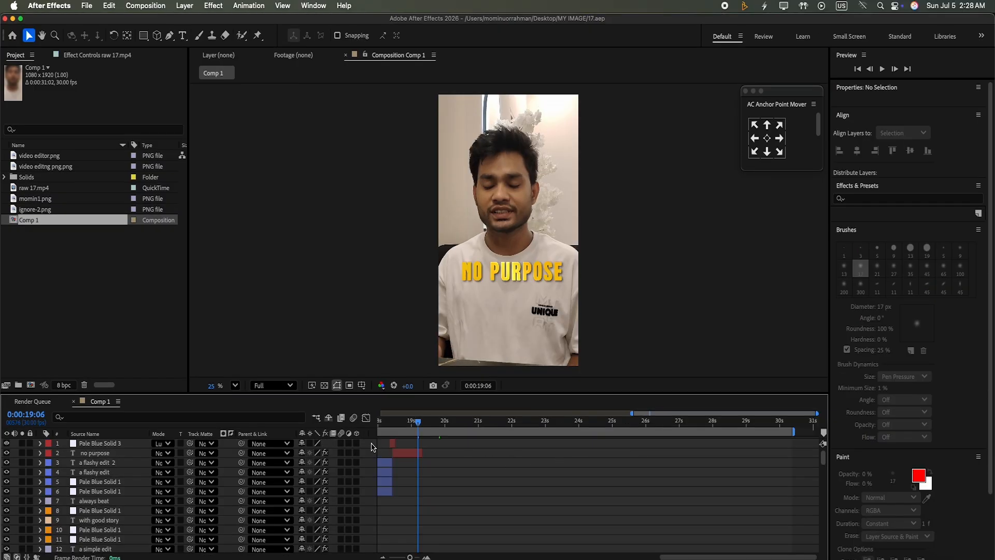
Step: Add a pale orange solid of 1080 × 1920 px as the top layer
right_click(371, 447)
mouse_move(415, 351)
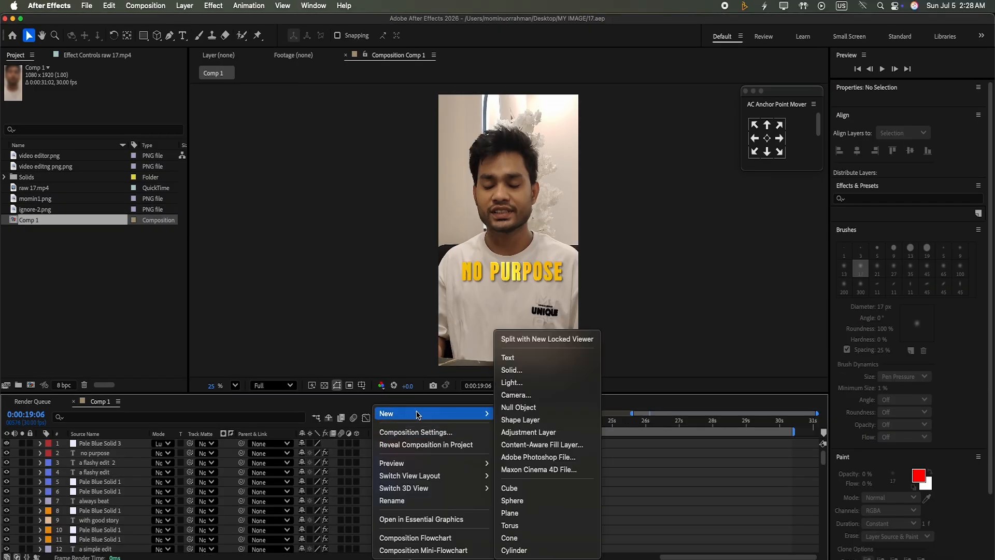
left_click(596, 369)
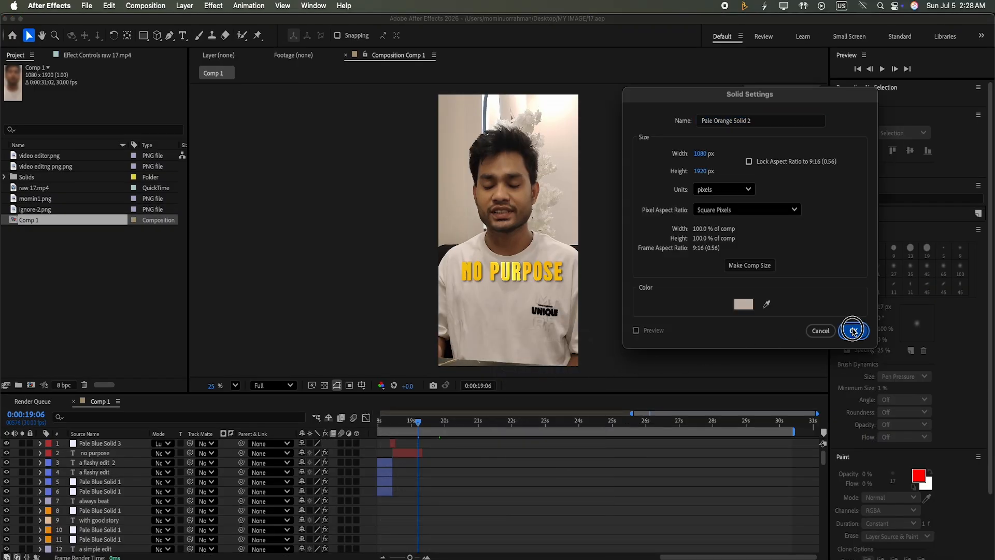
left_click(853, 330)
Step: Split the pale orange solid at 19:09, where "no purpose" ends, and delete the part before it
left_click(423, 423)
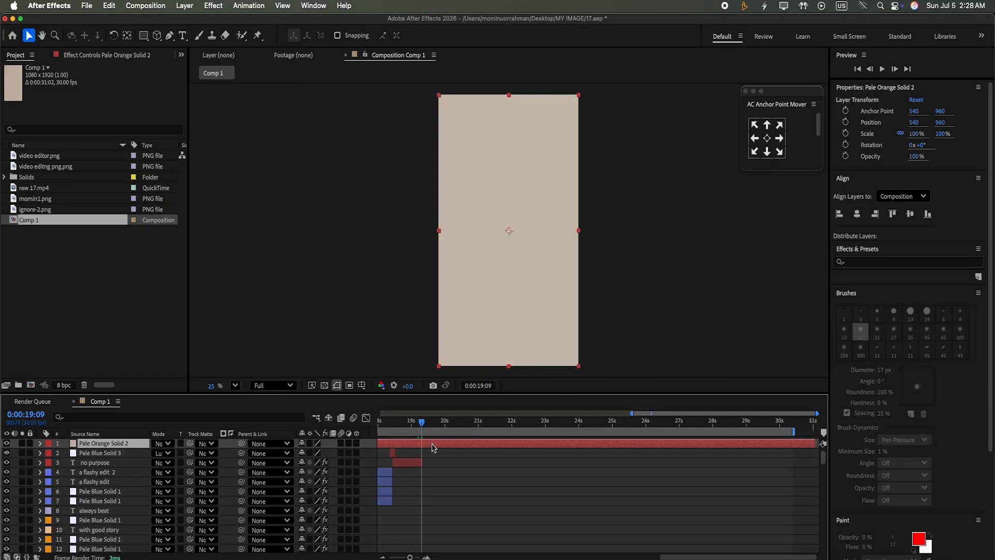
key("super+shift+d")
left_click(409, 456)
key("Delete")
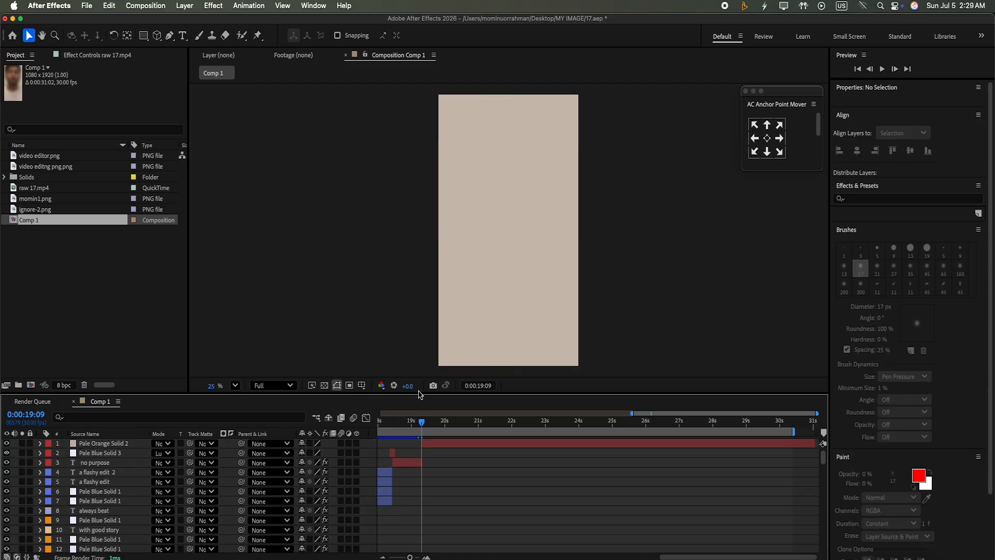
Step: Play back the composition from 11:04 through the titles and into the pale orange solid
left_click_drag(422, 393, 418, 444)
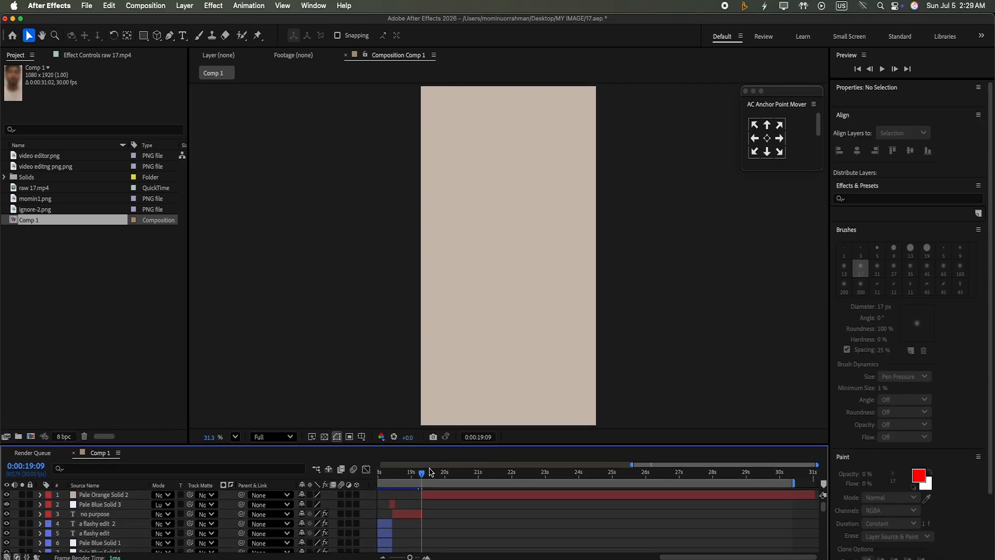
left_click(882, 69)
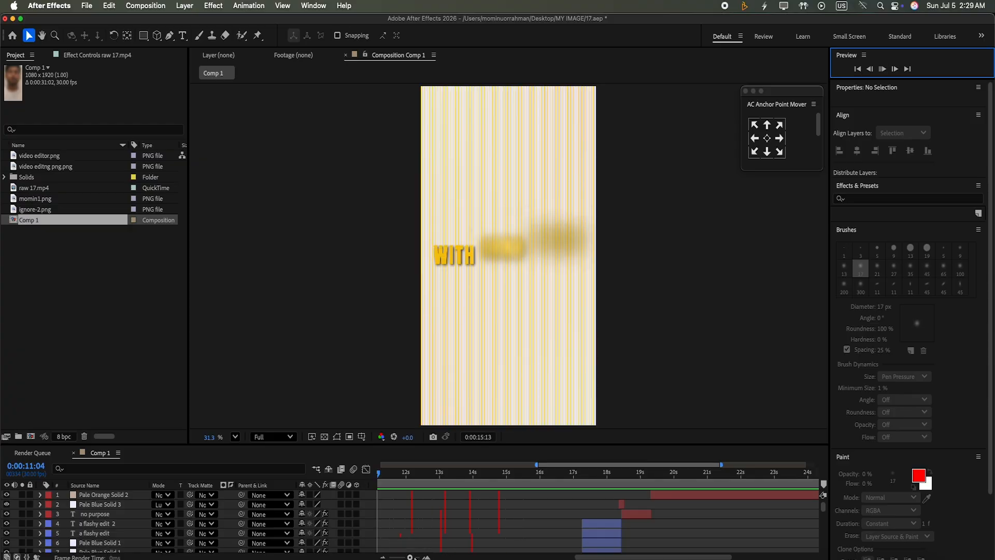
left_click(527, 493)
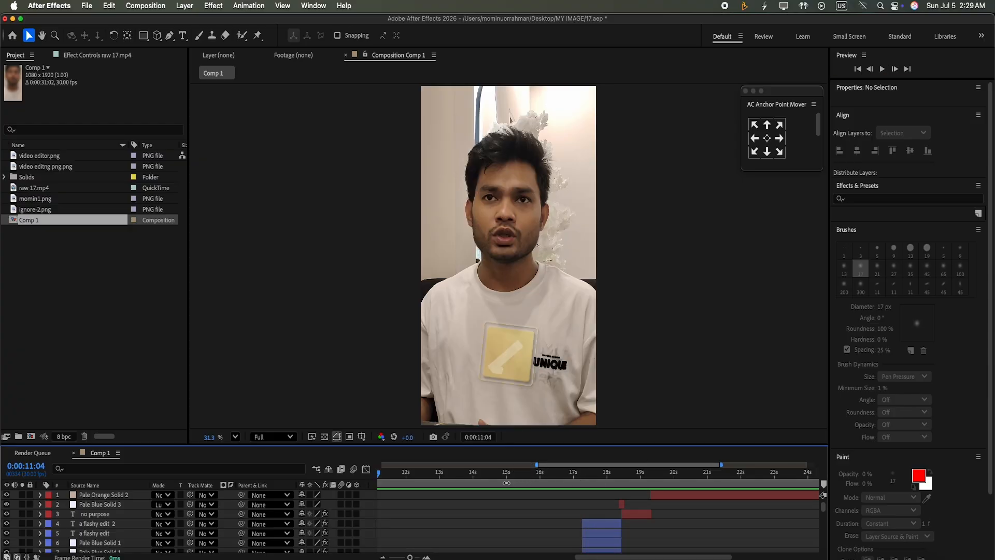
left_click_drag(514, 451, 513, 408)
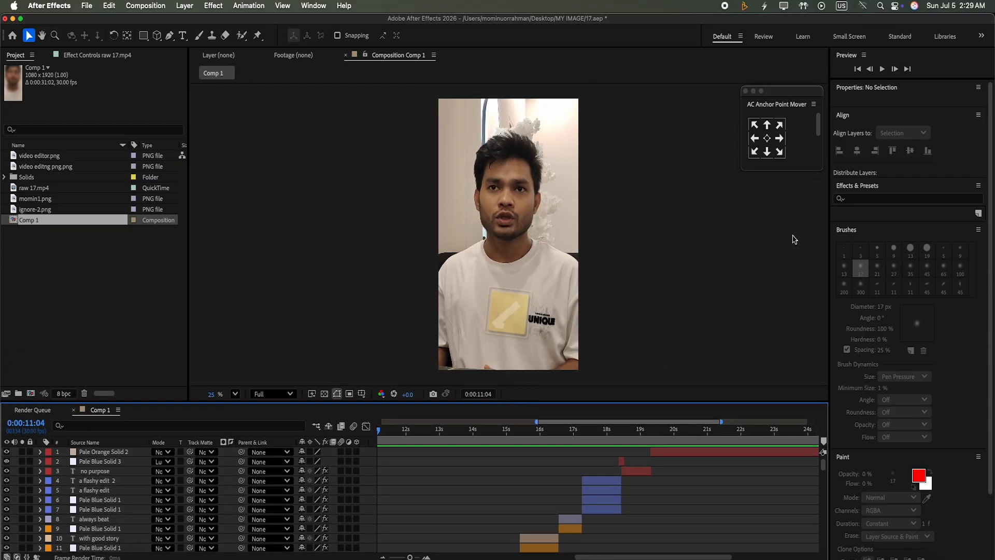
left_click(884, 70)
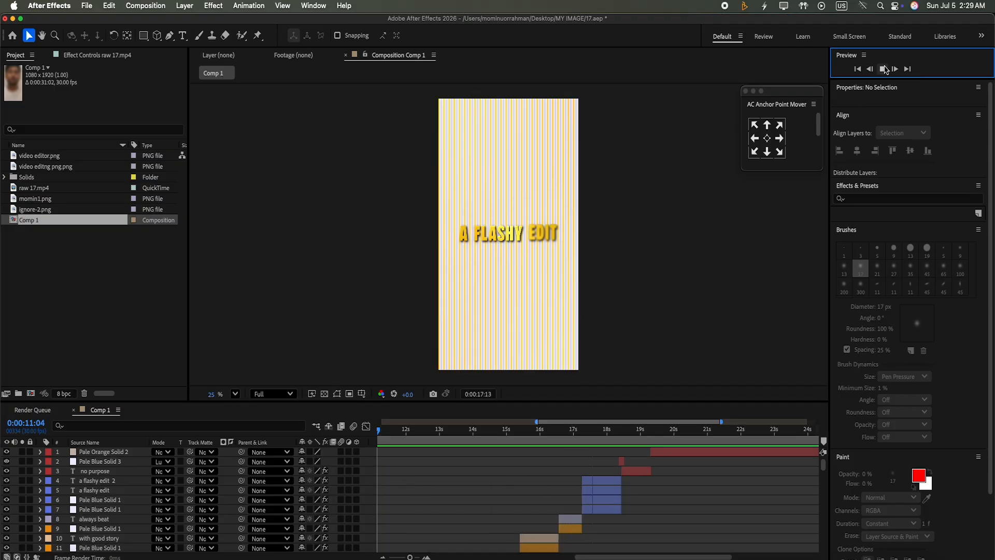
left_click(885, 69)
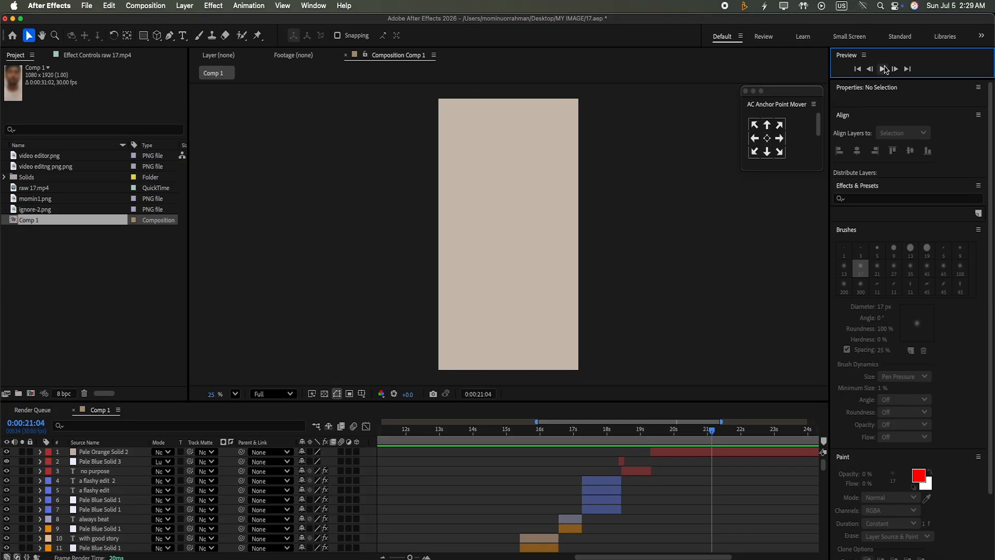
Step: Set the current time to 19:09 and add the suited portrait PNG as the top layer above the pale orange solid
left_click_drag(712, 430, 652, 435)
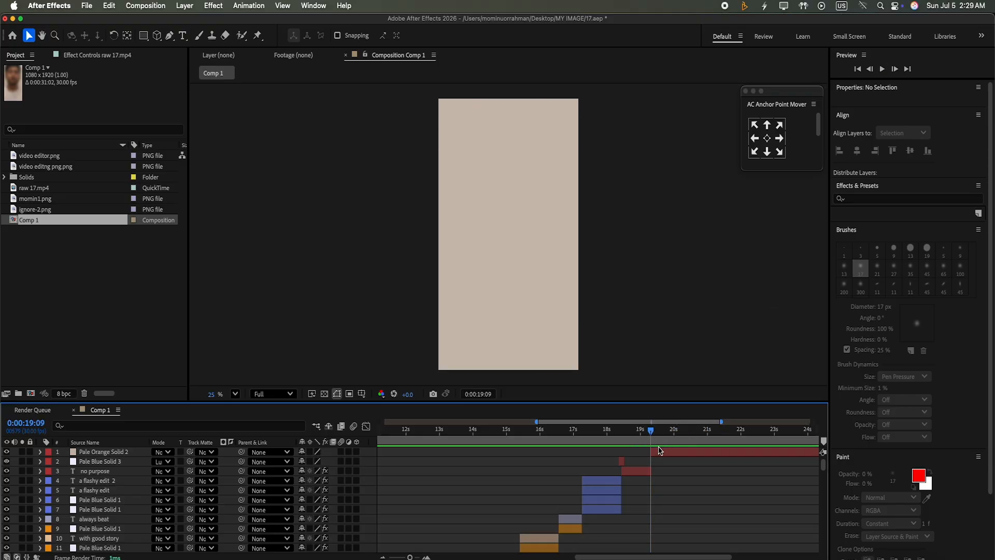
left_click(659, 450)
left_click(369, 472)
left_click_drag(41, 201, 129, 445)
Step: Scale the portrait to 108% and lower it in the frame to about position 504, 1108
left_click_drag(504, 226, 512, 254)
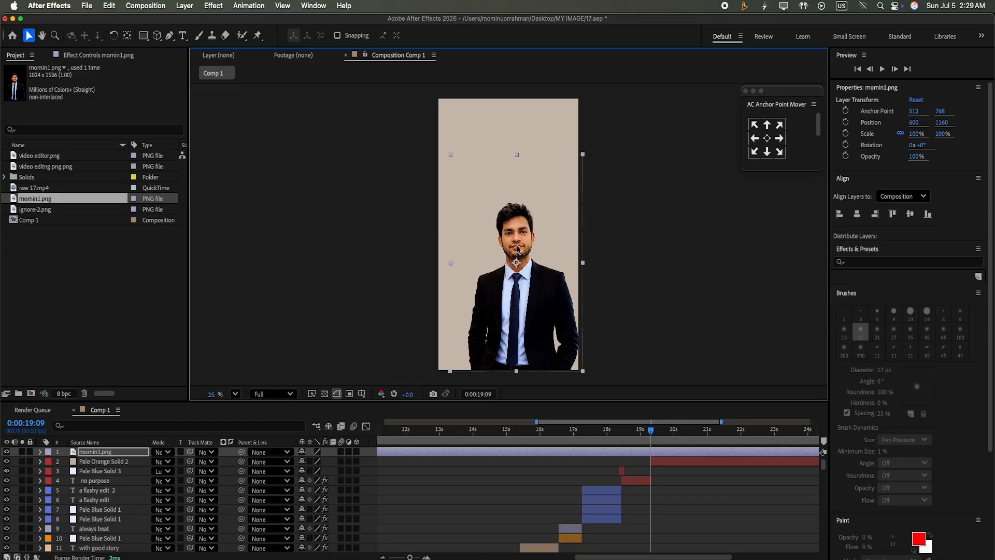
key("super+z")
left_click_drag(942, 133, 947, 133)
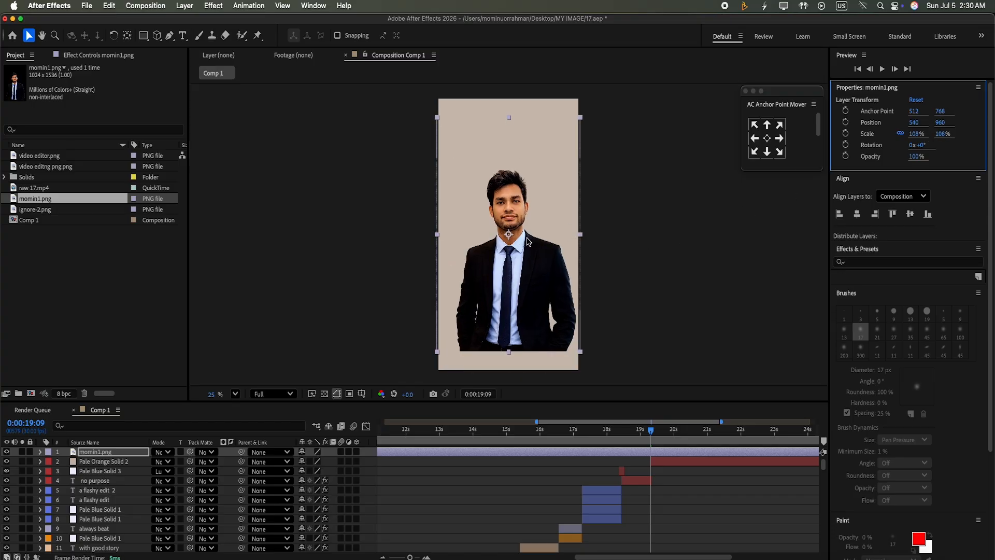
left_click_drag(525, 235, 521, 306)
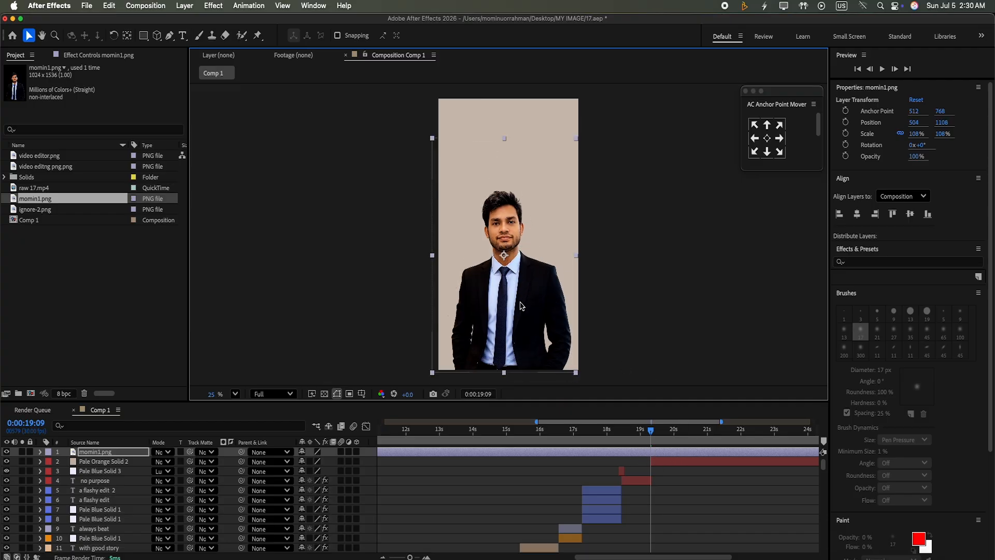
Step: Split the portrait layer at 19:09 and delete the earlier part so it starts together with the pale orange solid
key("super+shift+d")
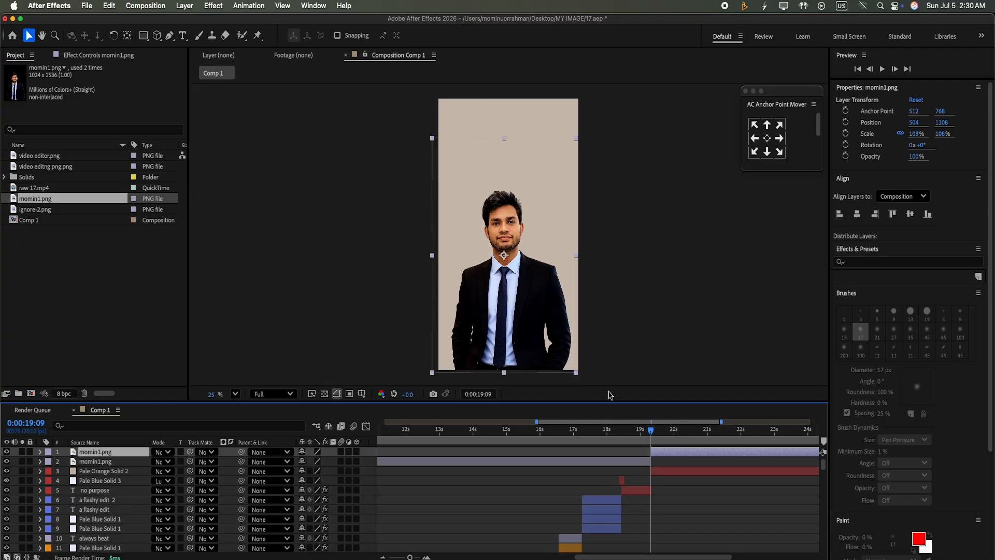
left_click(585, 461)
key("Delete")
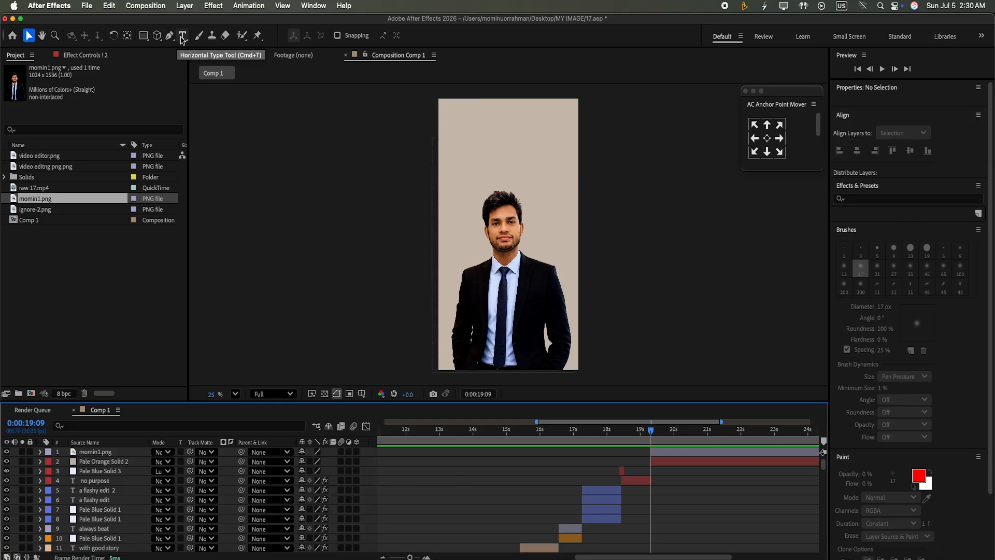
Step: Duplicate the "no purpose" title, move the copy to the top of the layer stack, and shift it to start slightly after the portrait appears
left_click(646, 430)
left_click(638, 482)
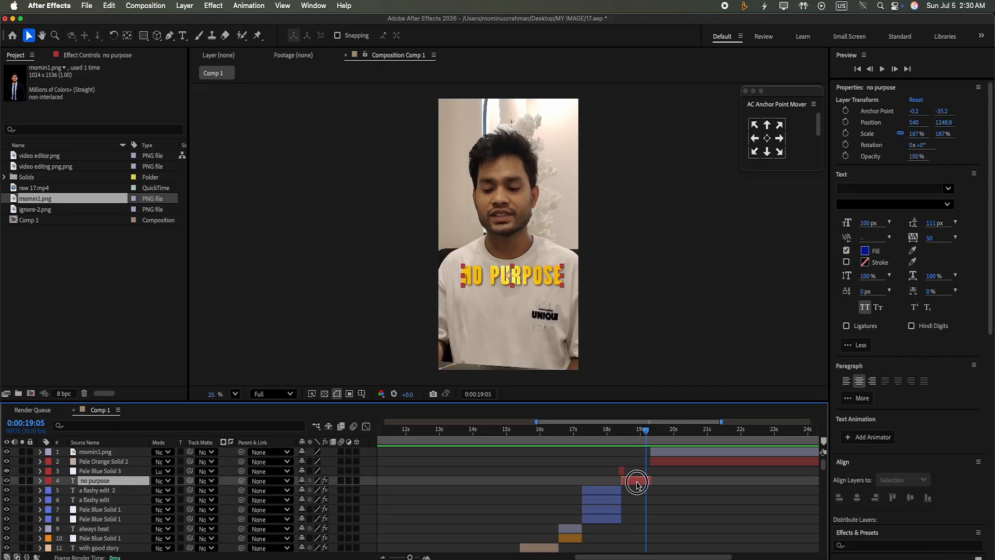
key("super+d")
left_click_drag(146, 485, 179, 456)
left_click_drag(638, 456, 667, 456)
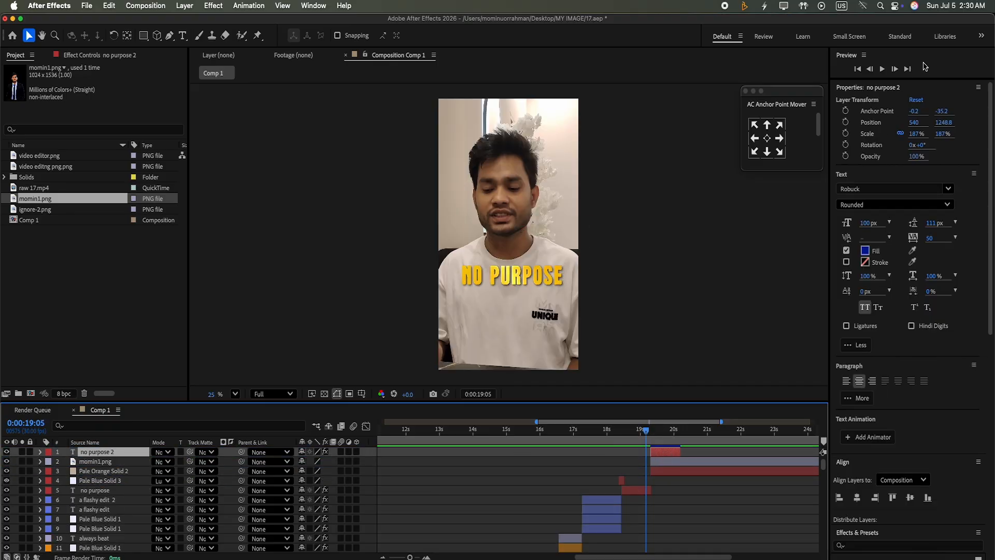
left_click(883, 69)
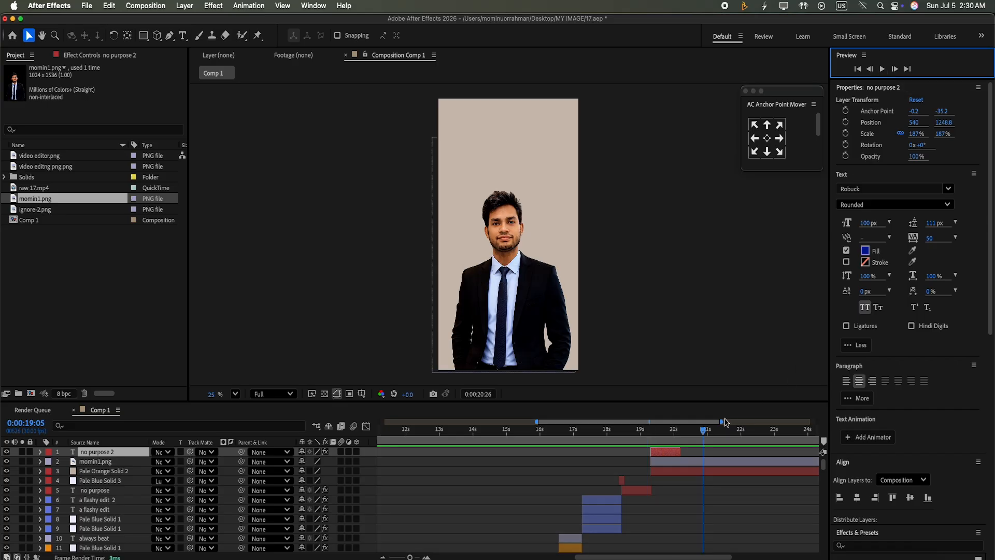
left_click_drag(665, 456, 669, 456)
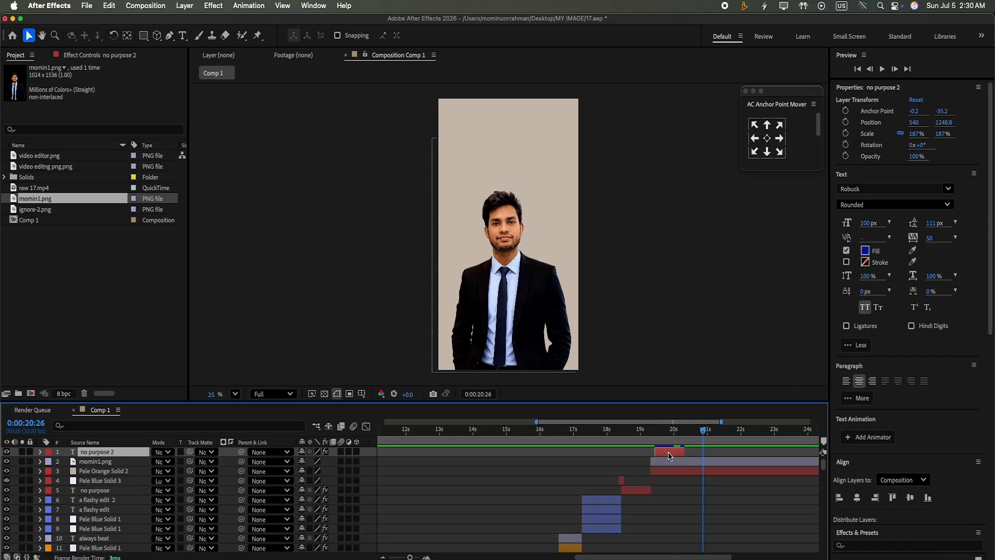
Step: Lower the portrait further in the frame by setting its Y position to 1205
left_click(523, 313)
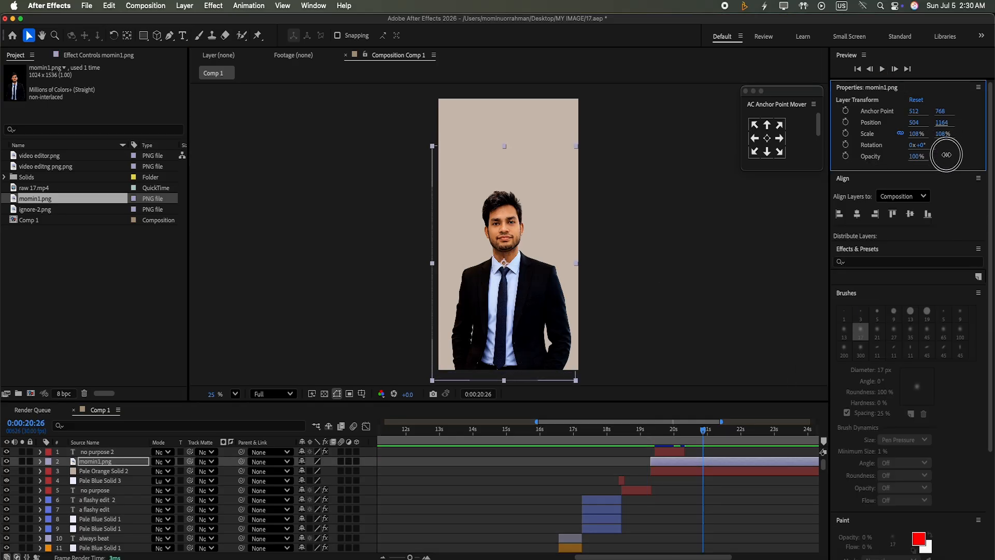
left_click_drag(941, 122, 954, 122)
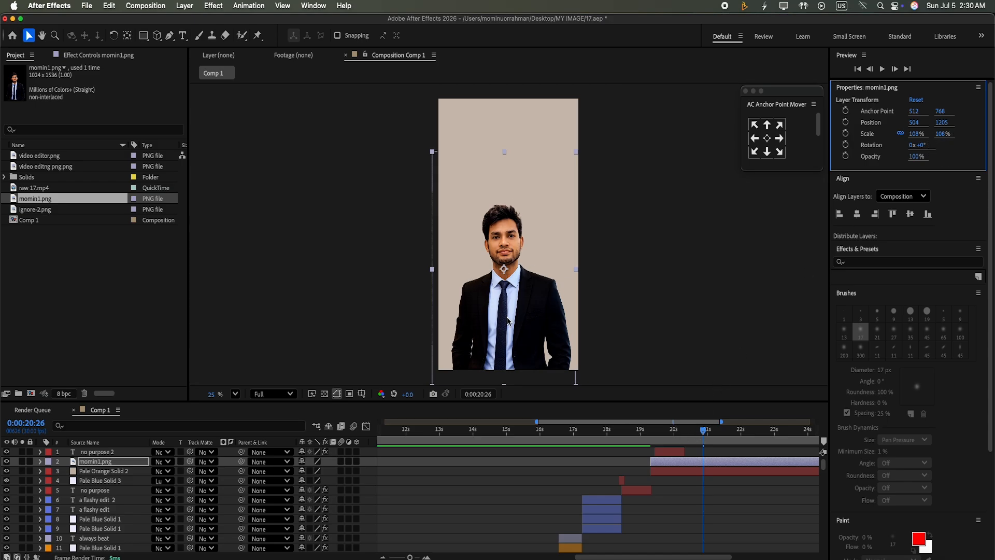
left_click(377, 474)
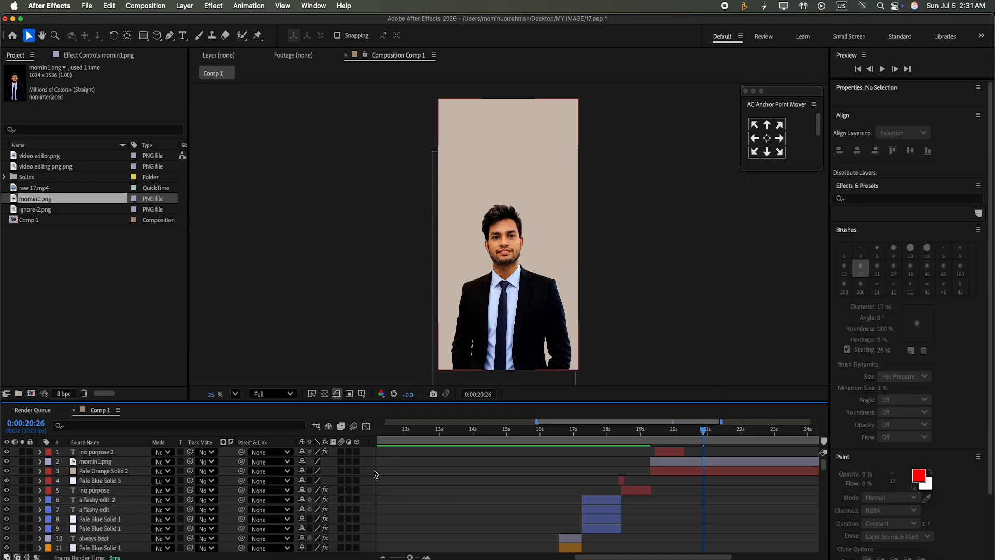
Step: Move the duplicated "no purpose" title above the portrait's head to about position 528, 337 and scale it to 100%
left_click_drag(705, 430, 661, 452)
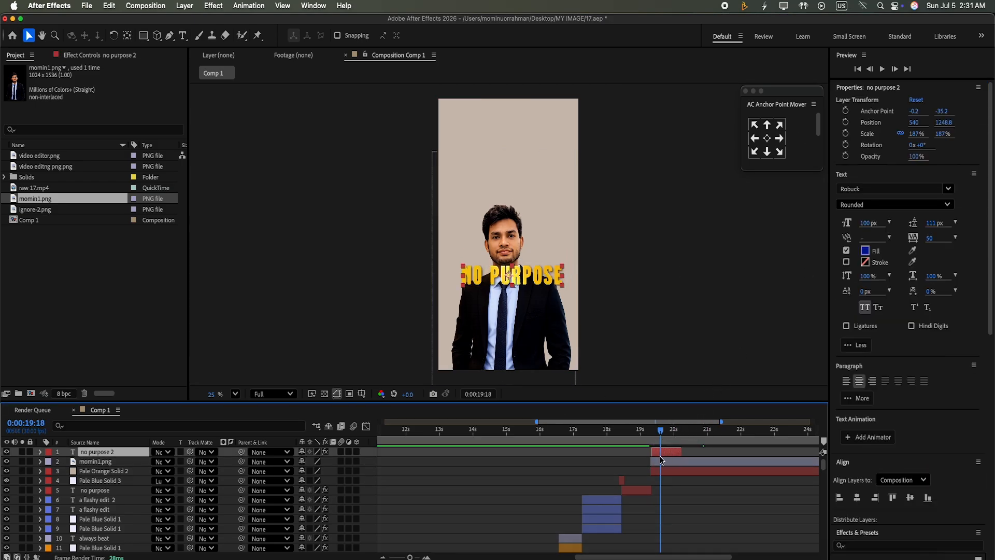
left_click_drag(509, 150, 509, 149)
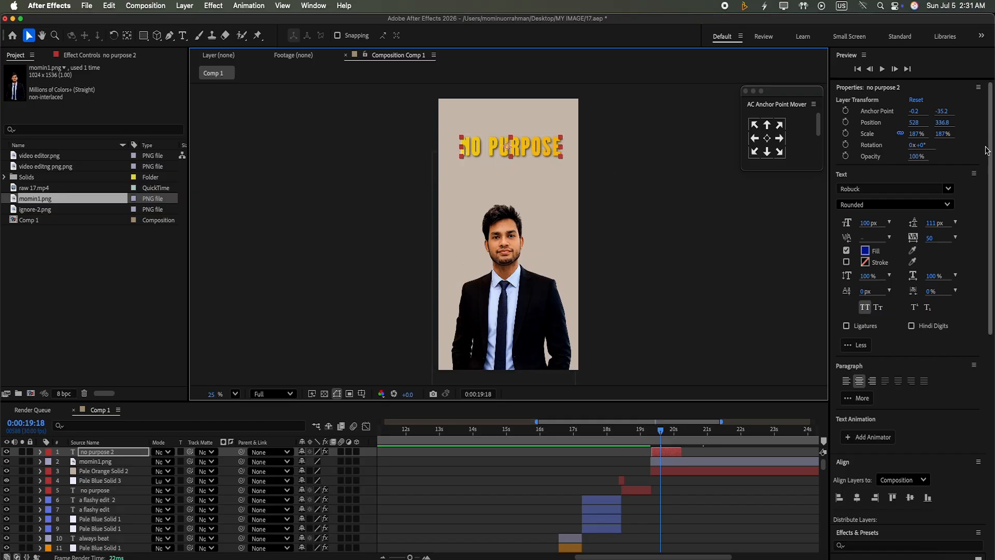
left_click(944, 133)
key("Return")
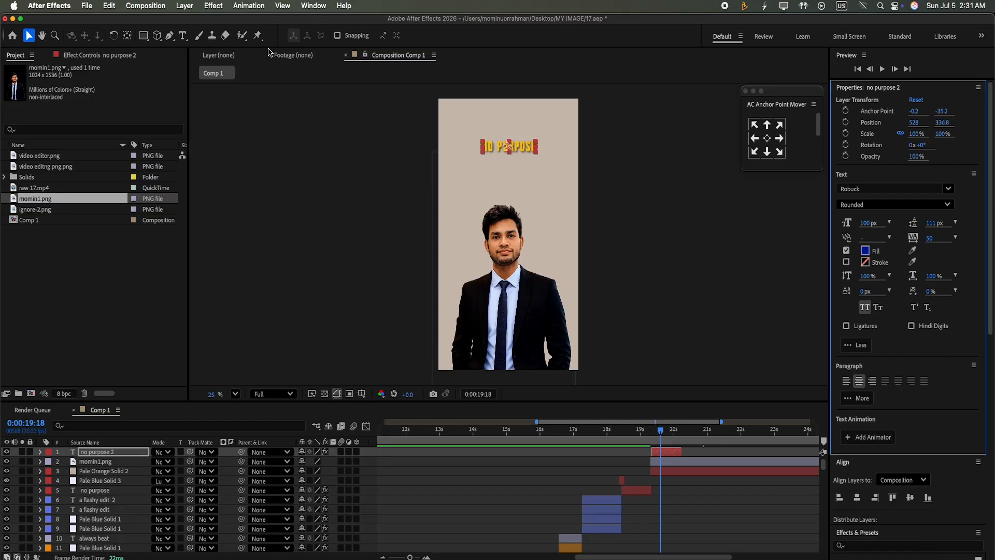
Step: Replace the duplicated title's text with "want to your video look"
left_click(182, 36)
left_click(531, 145)
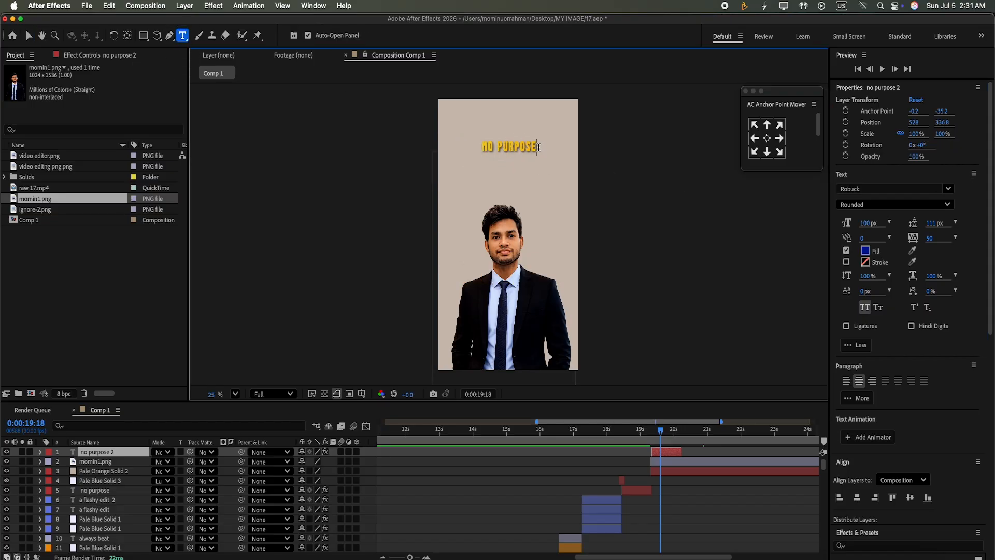
key("BackSpace")
key("BackSpace")
key("BackSpace")
key("BackSpace")
key("BackSpace")
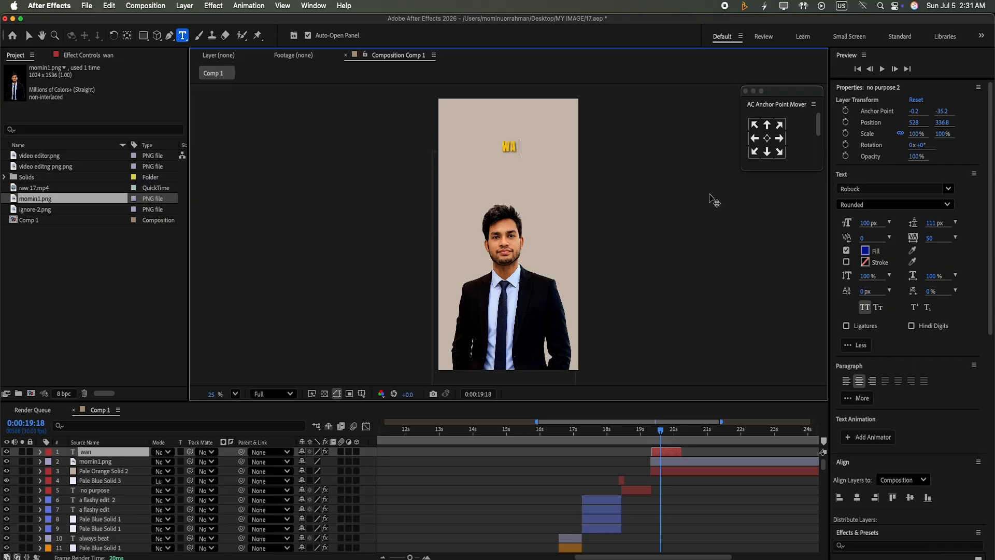
type("want to your")
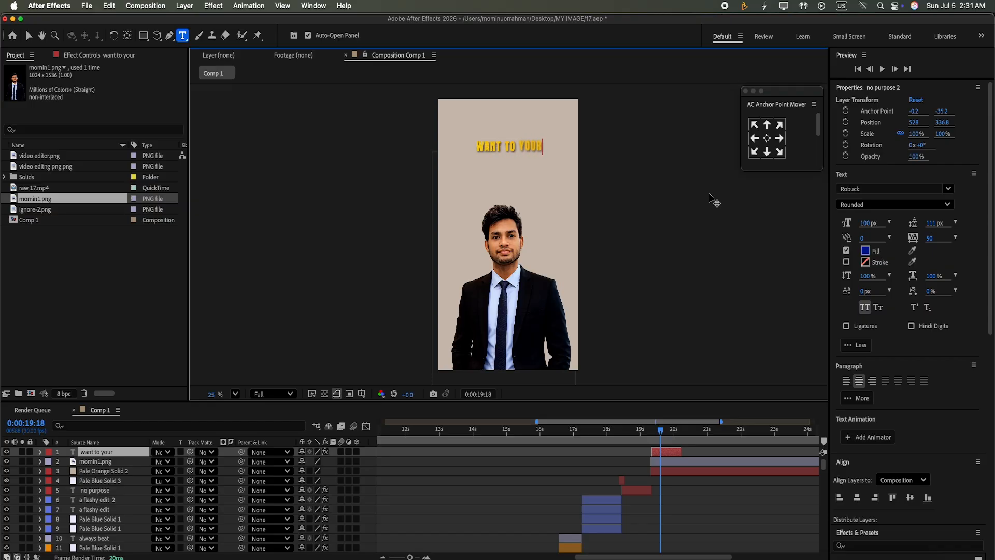
type(" video look")
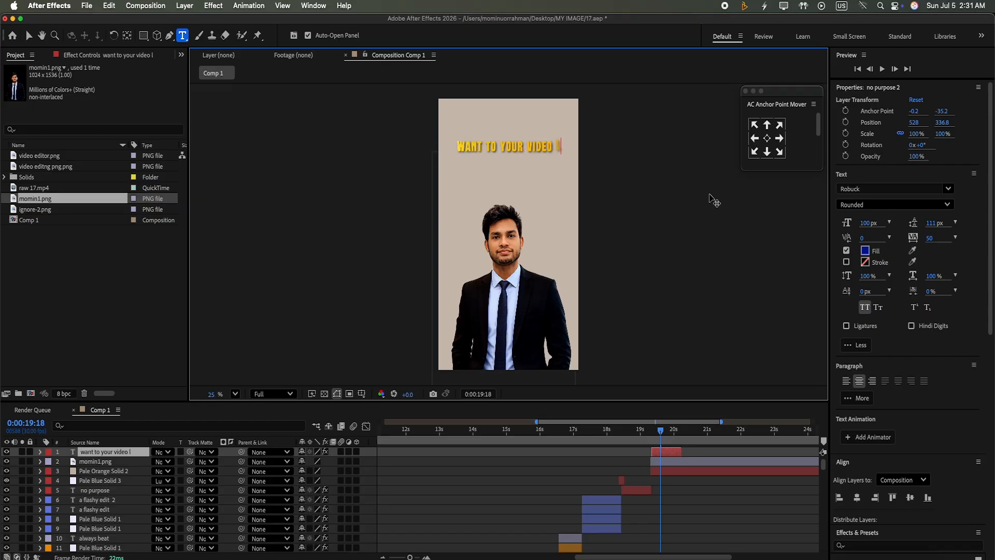
Step: Preview the "want to your video look" title against the speech and extend its layer to end at 21:01
left_click(883, 68)
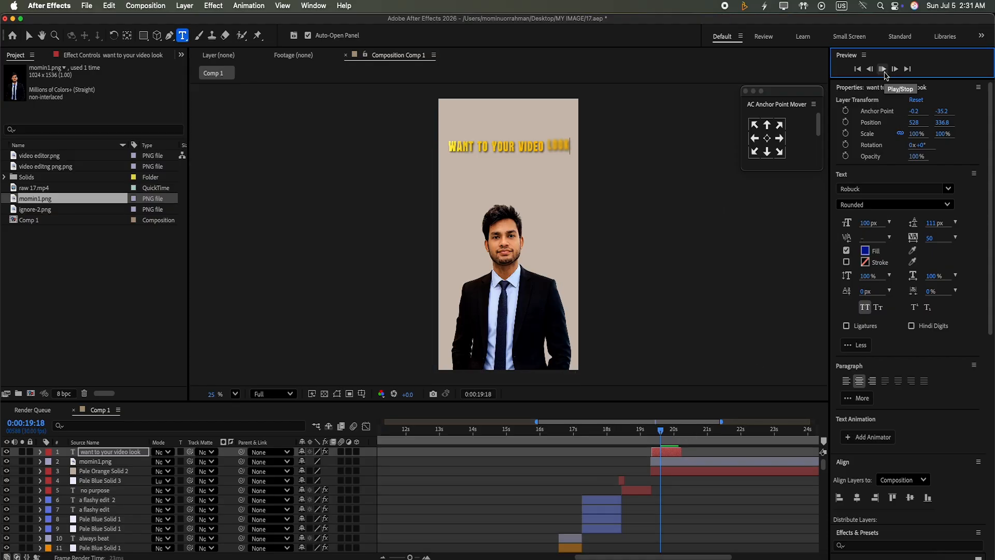
left_click(720, 435)
mouse_move(719, 436)
left_mouse_down()
mouse_move(709, 435)
mouse_move(708, 452)
left_mouse_up()
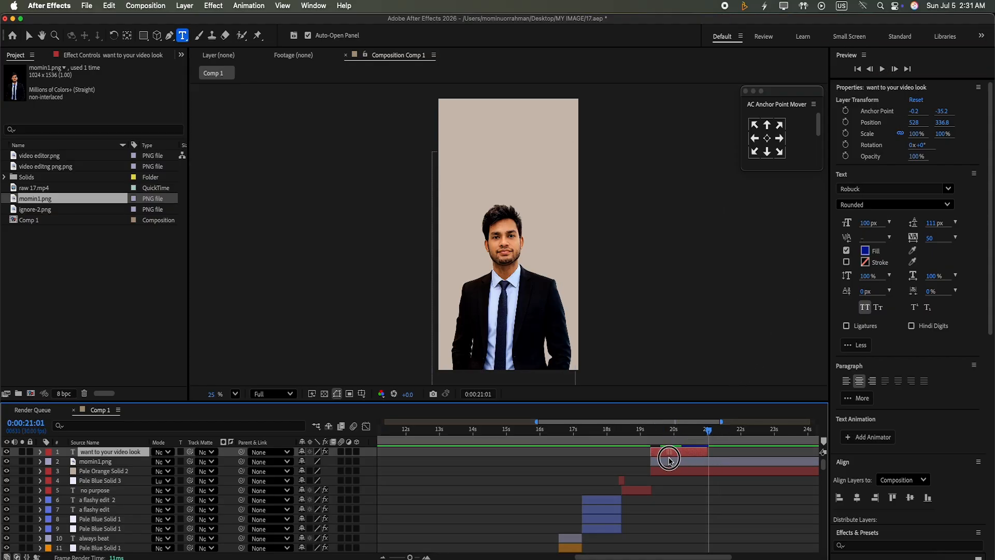
Step: Move the ending range selector Offset keyframe of "want to your video look" to just before the layer's end and preview the slower reveal
left_click(40, 452)
left_click(48, 462)
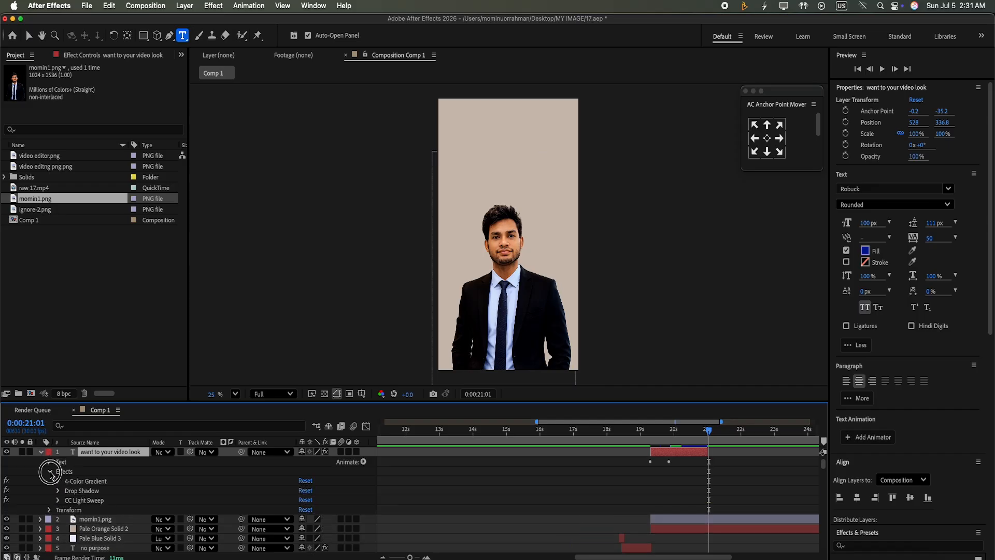
left_click(58, 500)
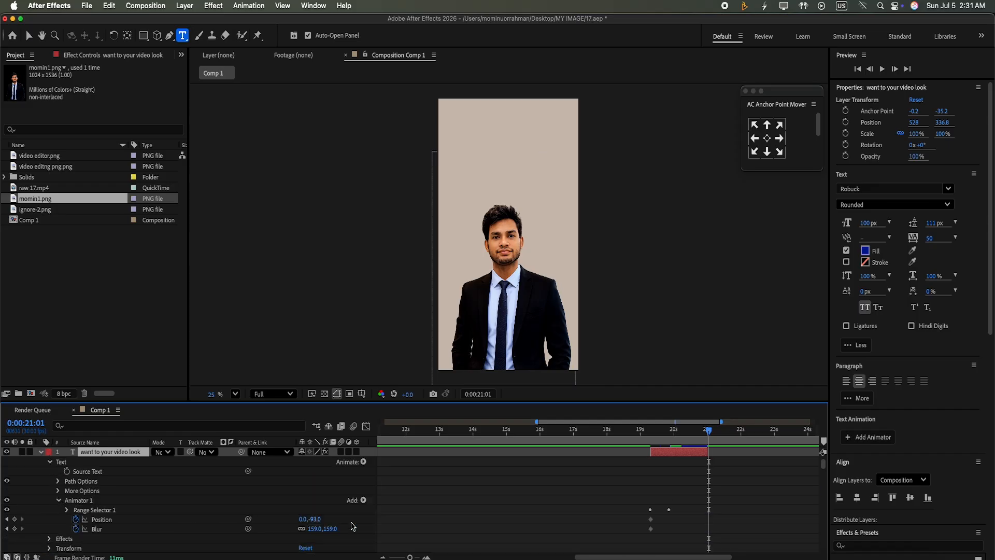
left_click(67, 510)
left_click_drag(669, 538, 702, 538)
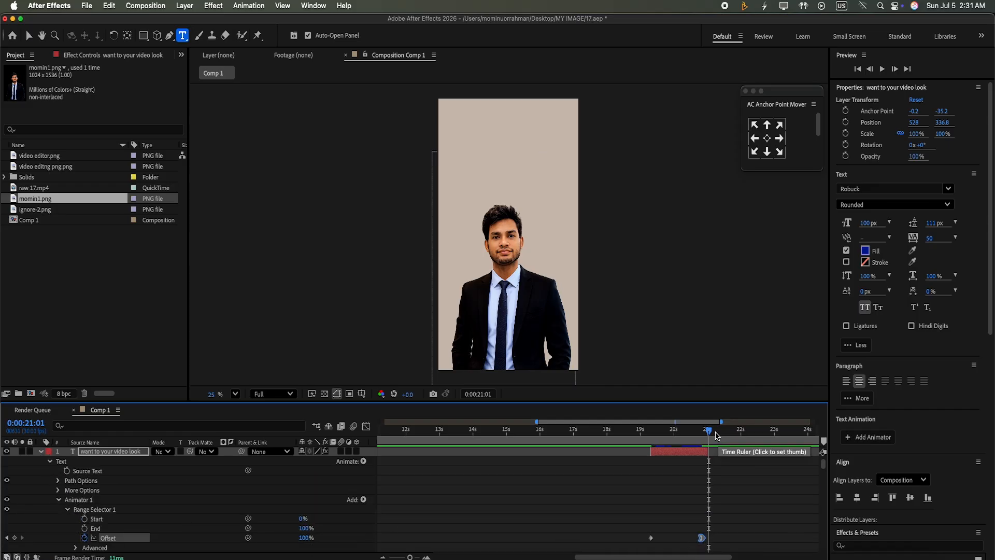
left_click_drag(709, 431, 624, 431)
left_click(882, 69)
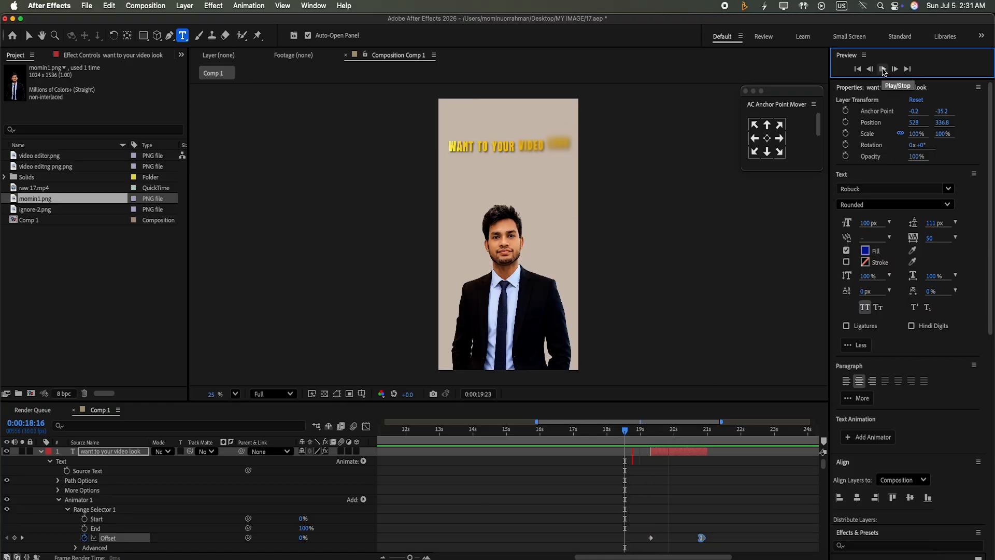
left_click(882, 69)
left_click(41, 452)
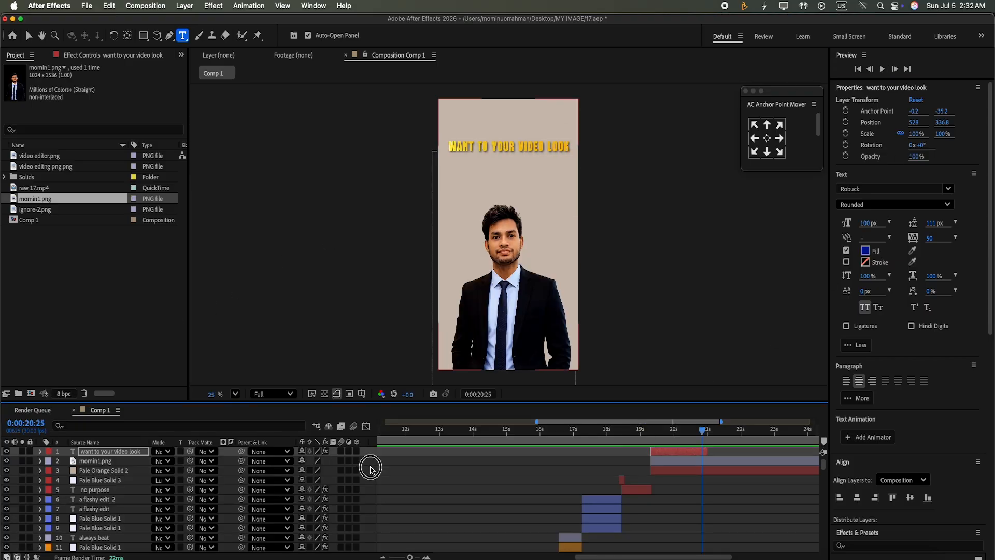
Step: Duplicate the "want to your video look" title, start the copy at about 21:01 and lower it to Y position 553.8
left_click(669, 469)
left_click(670, 454)
key("ctrl+d")
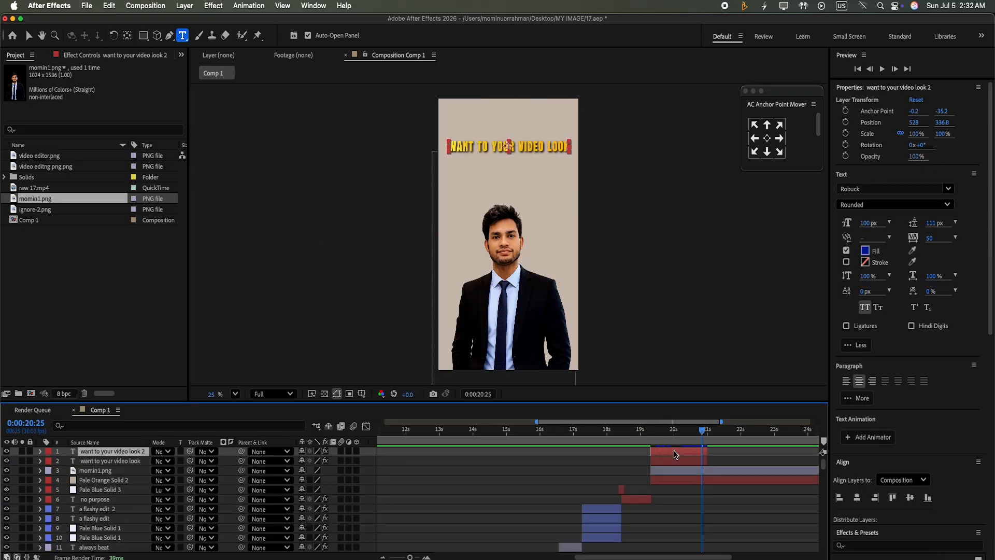
left_click_drag(674, 454, 717, 433)
key("v")
left_click_drag(942, 123, 953, 236)
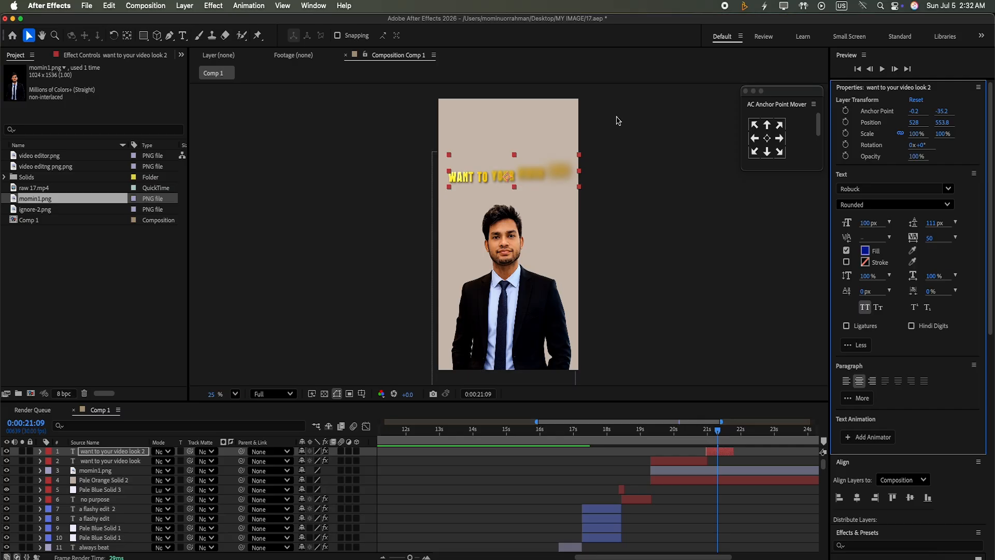
Step: Replace the copied title's text with "professional?"
key("super+t")
left_click(578, 171)
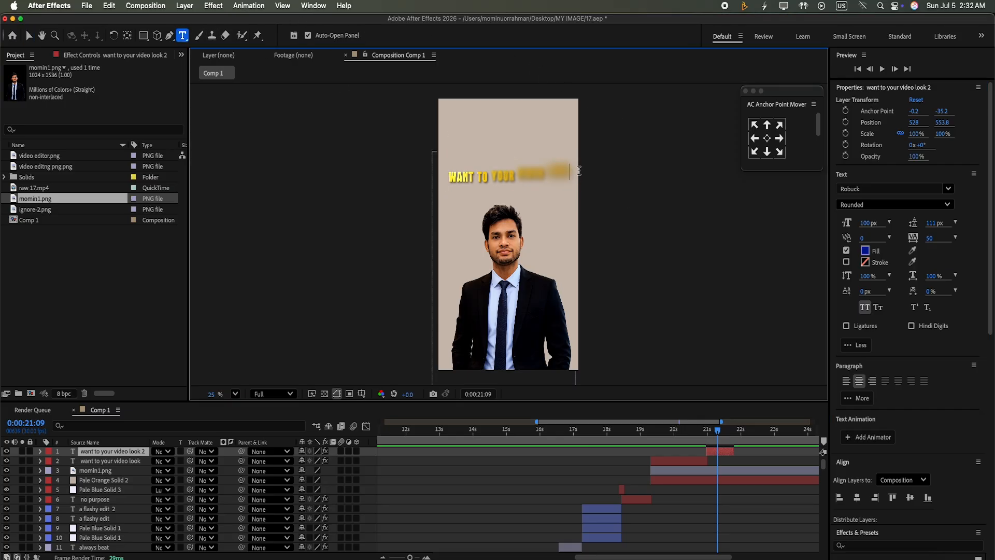
key("BackSpace")
key("BackSpace")
key("BackSpace")
key("BackSpace")
key("BackSpace")
key("BackSpace")
key("BackSpace")
key("BackSpace")
key("BackSpace")
key("BackSpace")
key("BackSpace")
key("BackSpace")
key("BackSpace")
key("BackSpace")
key("BackSpace")
key("BackSpace")
key("BackSpace")
key("BackSpace")
key("BackSpace")
key("BackSpace")
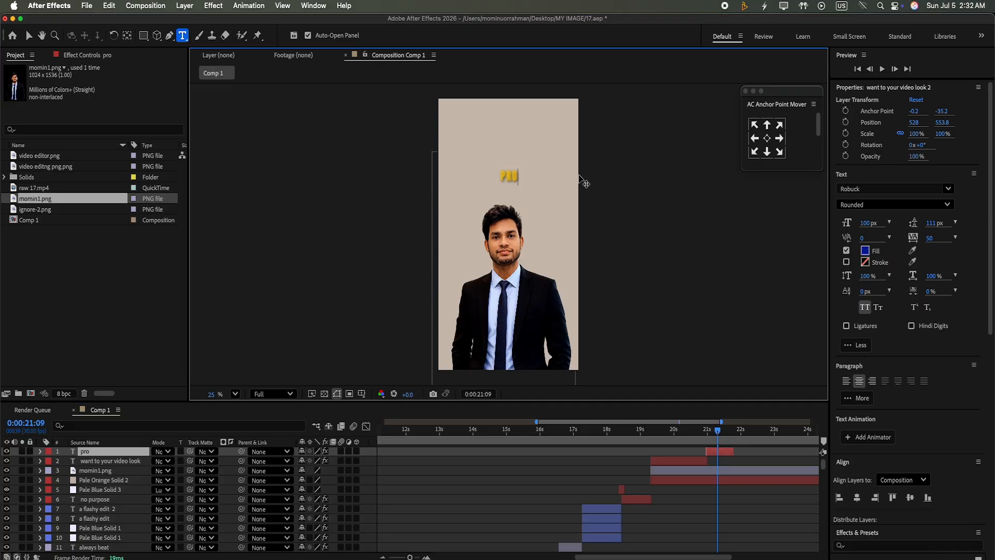
type("professional")
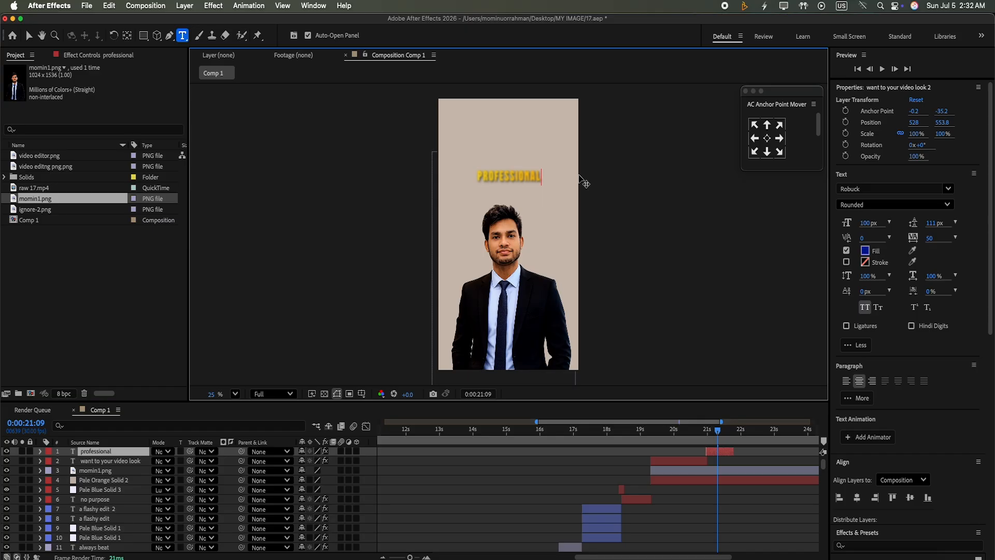
type("?")
Step: Scale the "professional?" title to 164% and preview the sequence from about 18:28
left_click_drag(942, 134, 940, 91)
left_click_drag(717, 430, 638, 431)
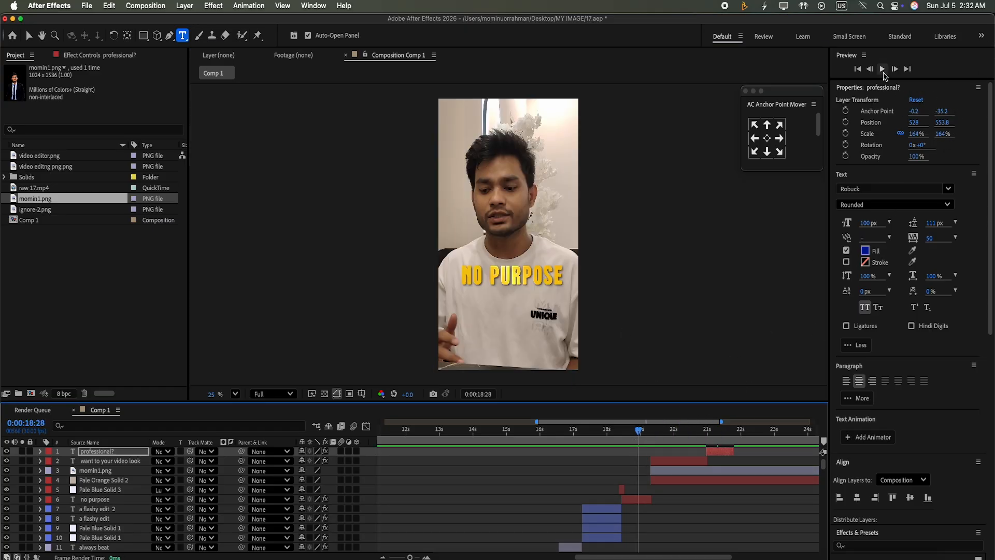
left_click(882, 70)
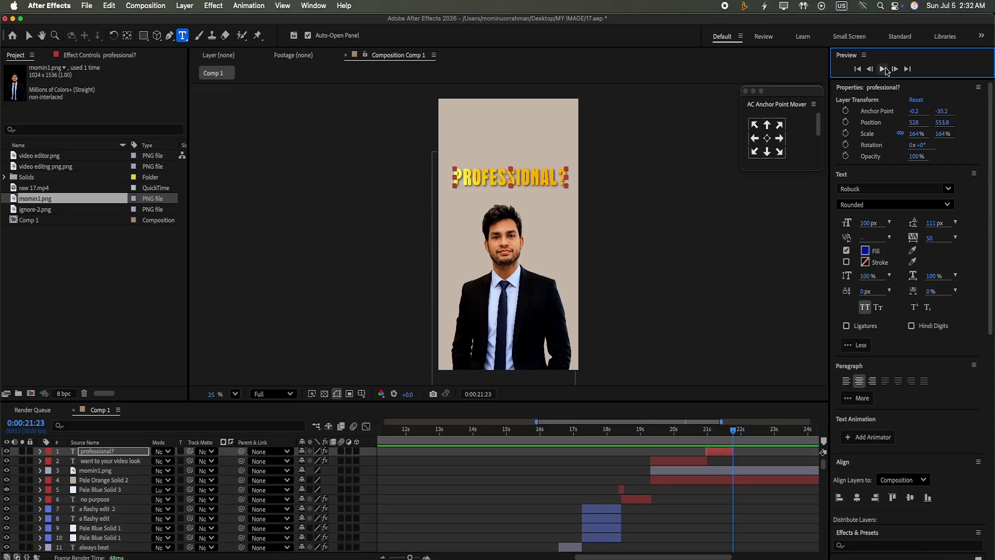
Step: Move the ending range selector Offset keyframe of "professional?" earlier, to just before the layer's end
left_click(41, 451)
left_click(49, 462)
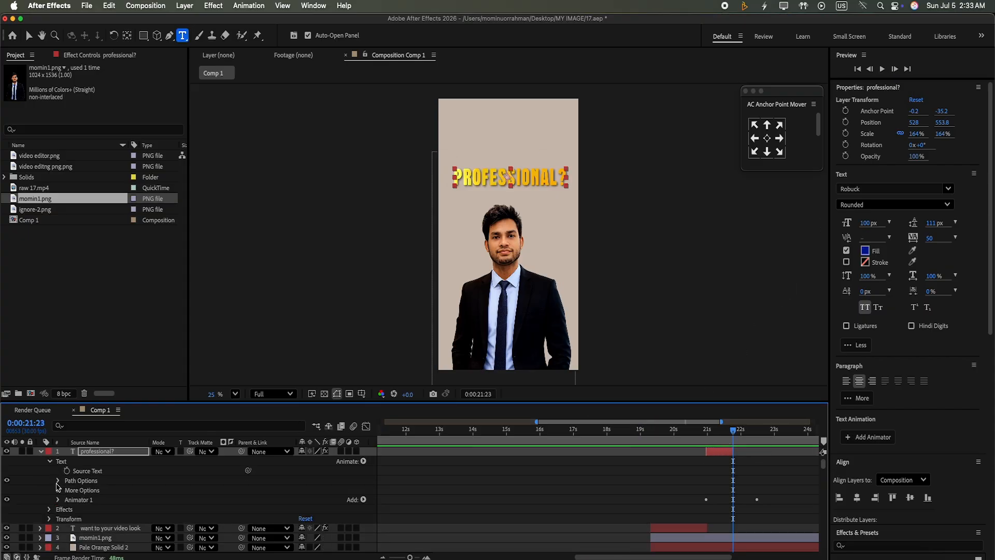
left_click(58, 500)
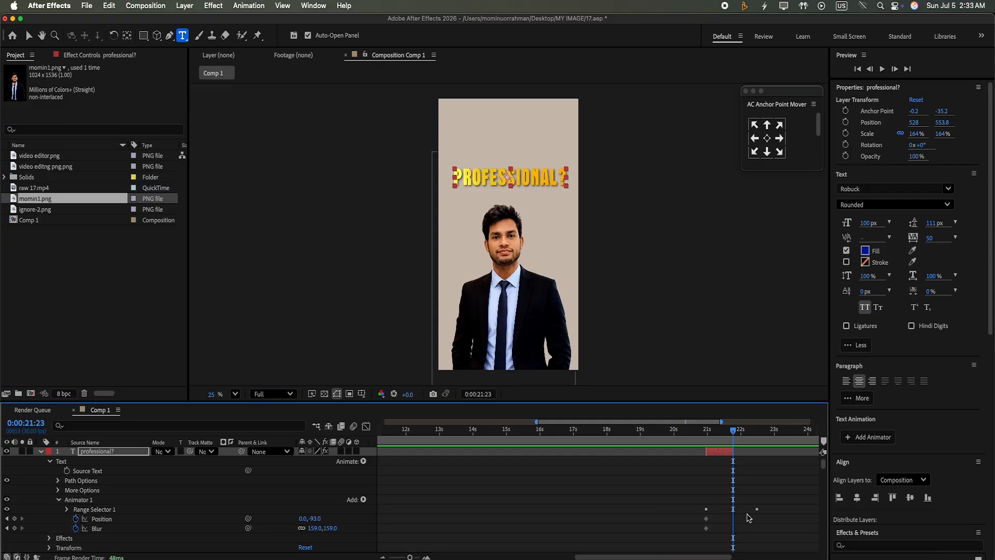
left_click(66, 509)
left_click_drag(756, 537, 727, 537)
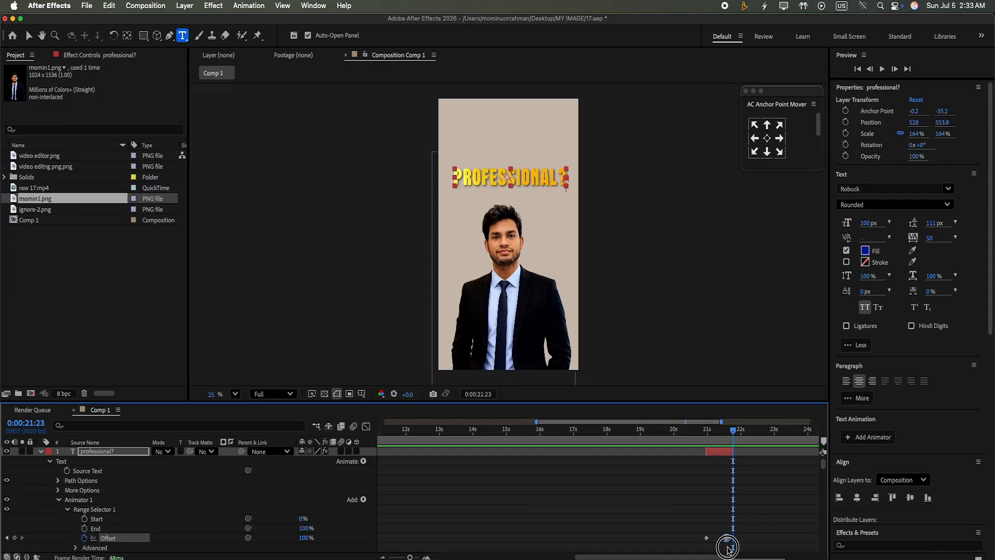
left_click(41, 452)
Step: Preview the two titles from 18:27 and shift the "professional?" layer slightly later
left_click_drag(733, 432, 637, 443)
left_click(882, 68)
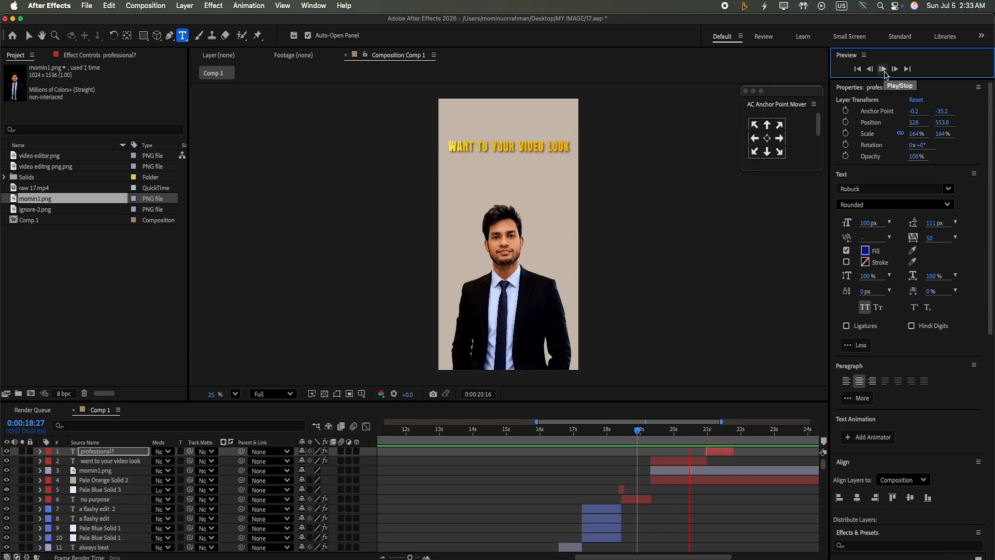
left_click(884, 70)
left_click_drag(731, 452, 735, 453)
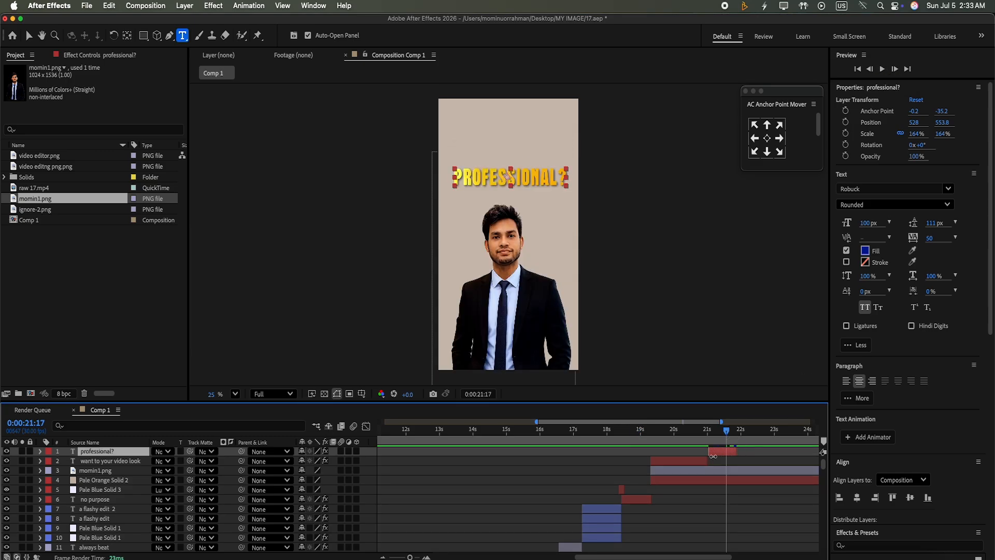
key("Return")
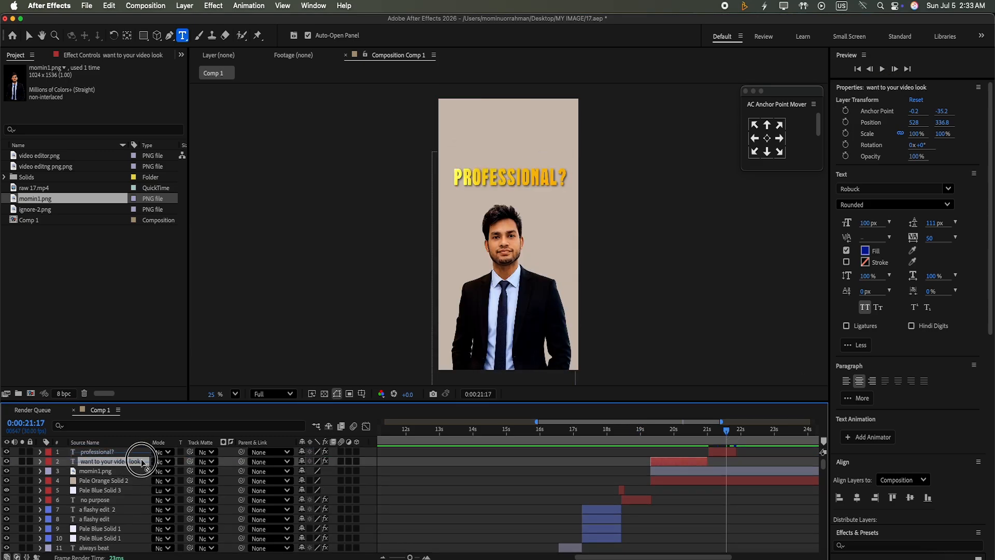
Step: Extend both text titles so they overlap until about 22:00, and raise "professional?" to Y position 491.8
left_click_drag(706, 461, 763, 461)
left_click(734, 453)
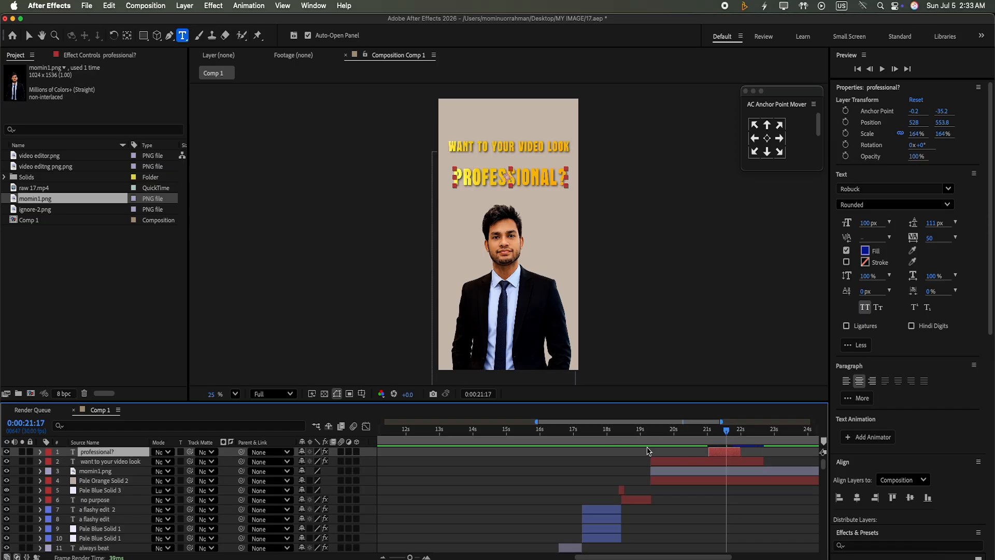
left_click_drag(944, 126, 940, 100)
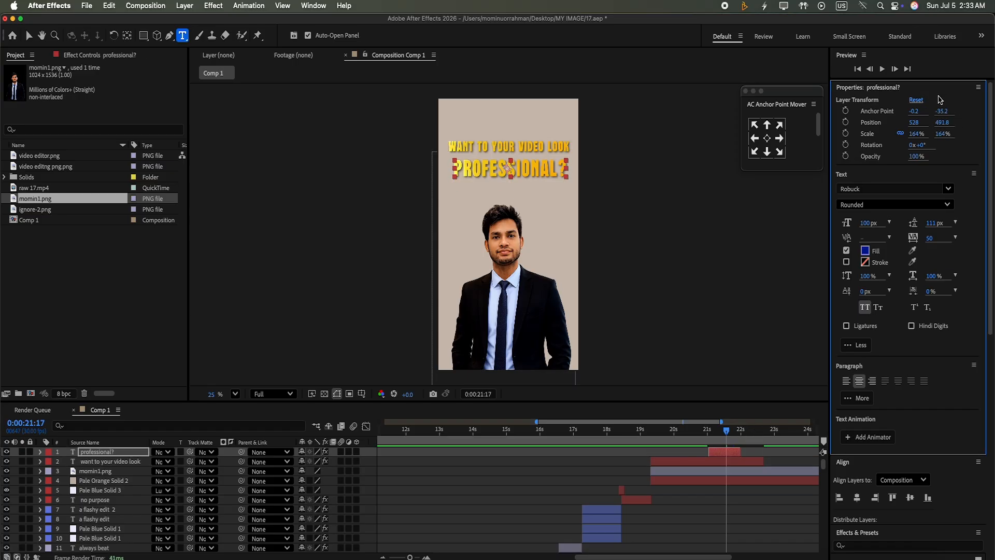
left_click(446, 471)
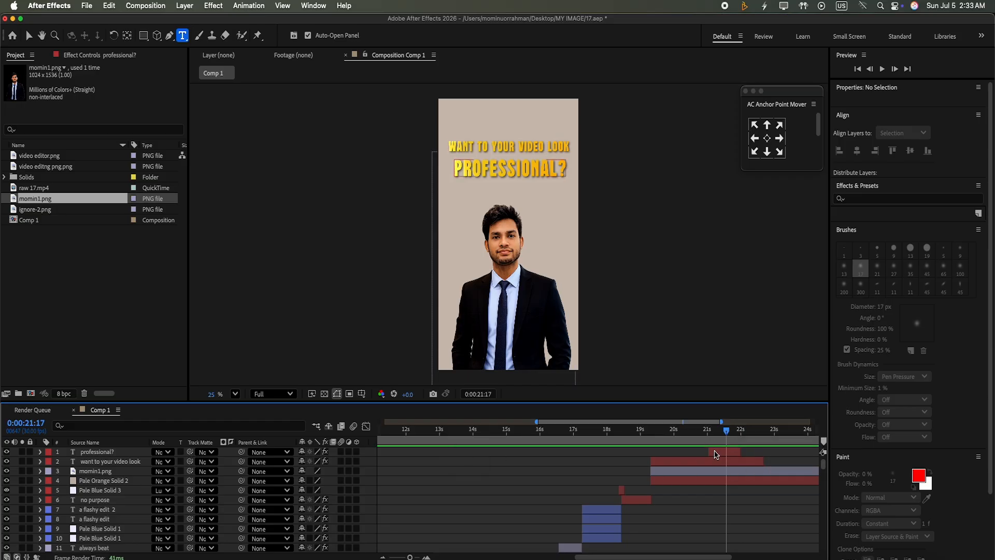
Step: At the "professional?" title's opening keyframes at 21:01, lower the title to Y position 736.8
left_click(717, 452)
left_click(40, 452)
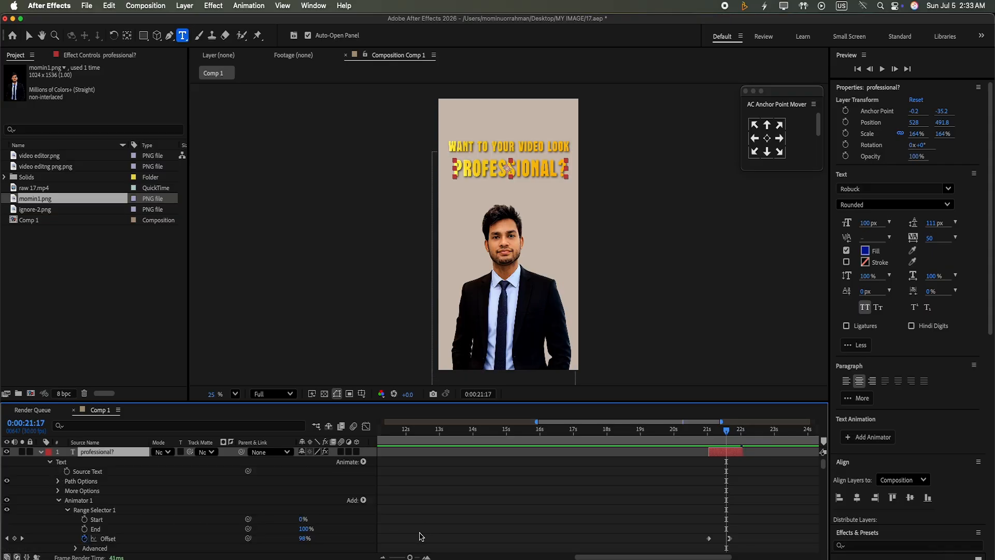
left_click_drag(726, 437, 710, 437)
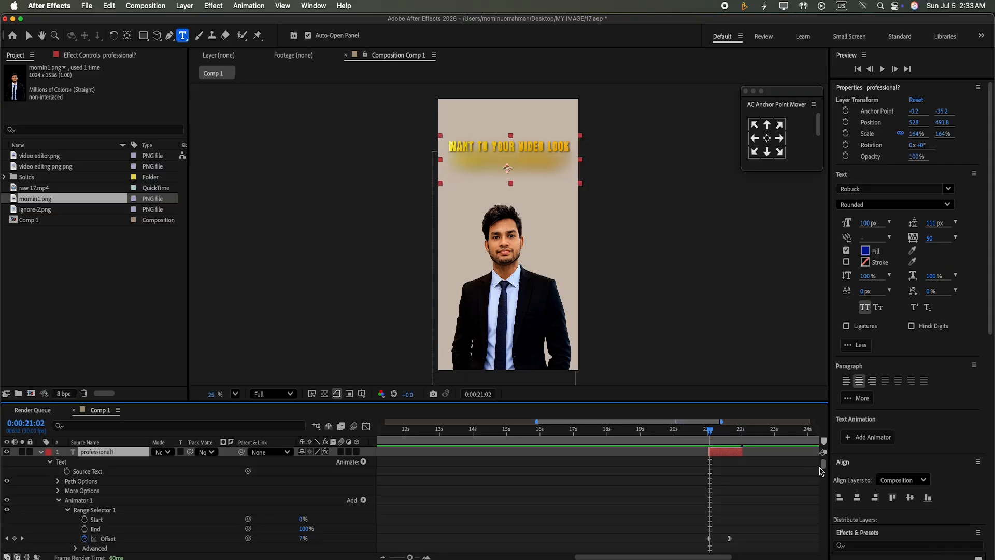
left_click_drag(824, 463, 825, 474)
left_click(709, 484)
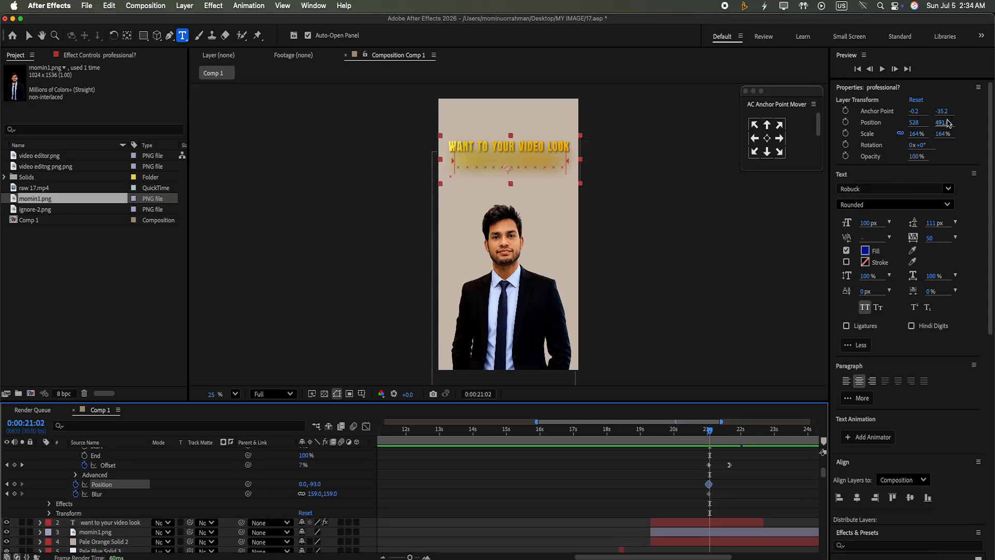
left_click_drag(709, 433, 708, 433)
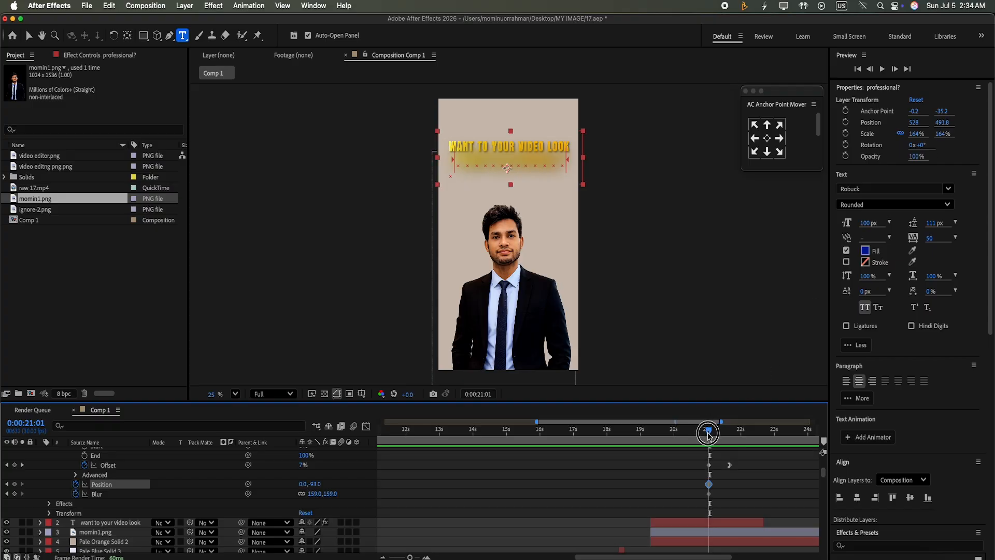
left_click_drag(942, 122, 955, 258)
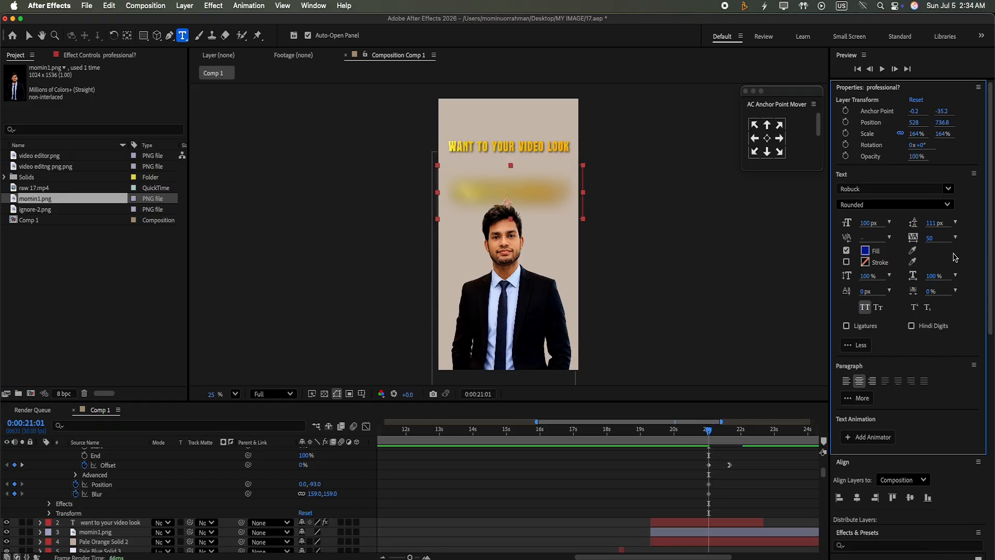
Step: Undo the lowering of the "professional?" title, set its text animator Position to 0.0, 154.0 instead, and preview the entrance
key("super+z")
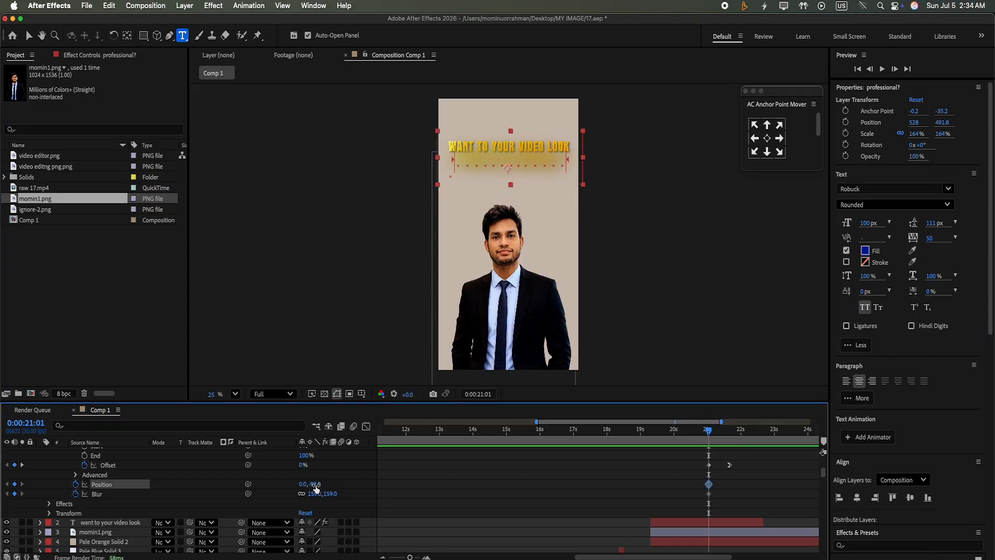
left_click_drag(315, 484, 369, 491)
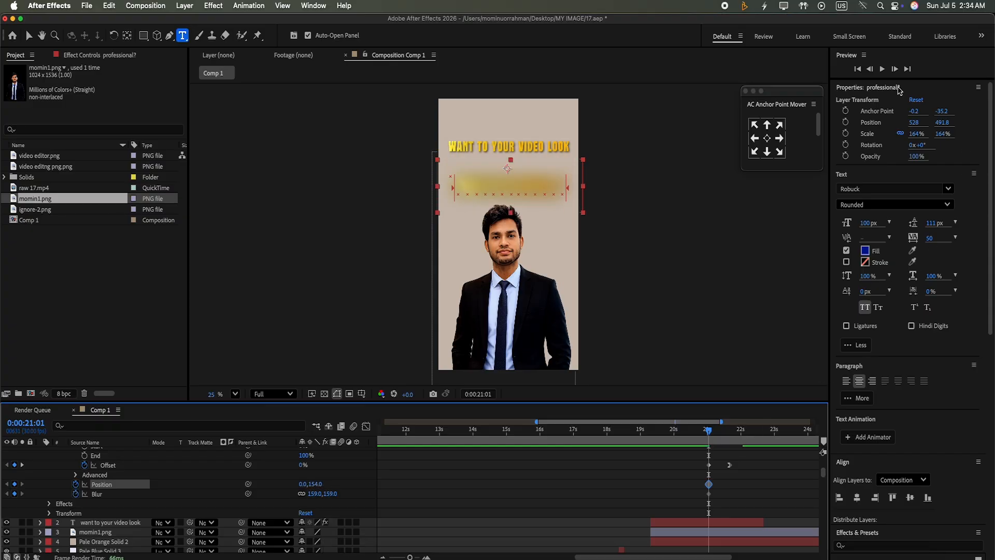
left_click(882, 69)
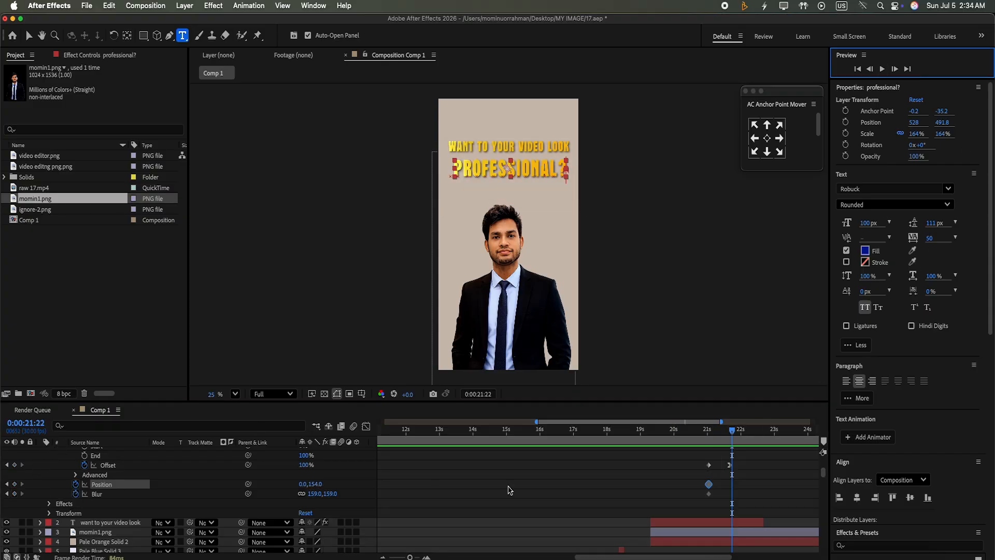
left_click_drag(824, 473, 823, 459)
left_click(42, 452)
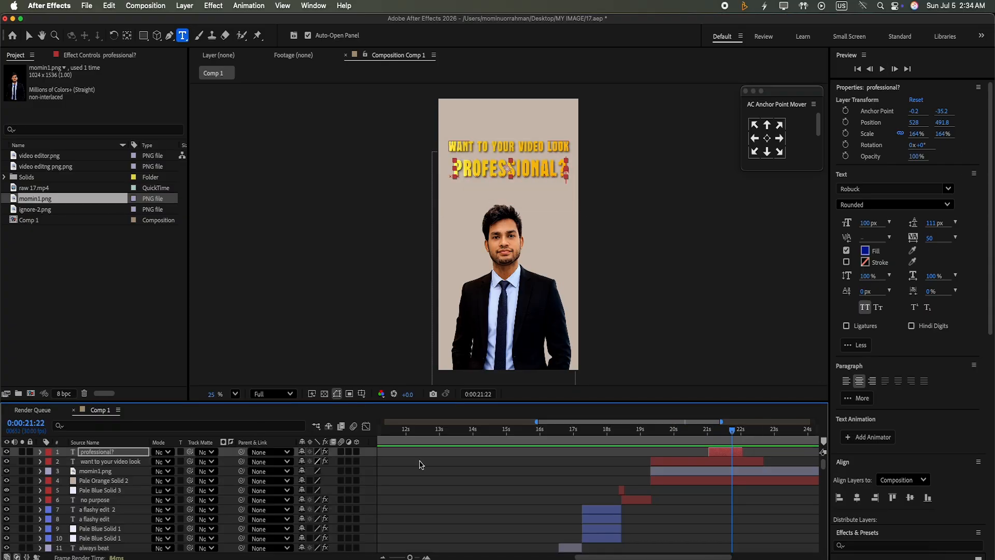
Step: Trim "want to your video look" to end at about 21:22 and shift "professional?" earlier to span about 20:18 to 21:22
left_click(743, 448)
left_click_drag(762, 459, 732, 465)
left_click_drag(734, 452, 641, 430)
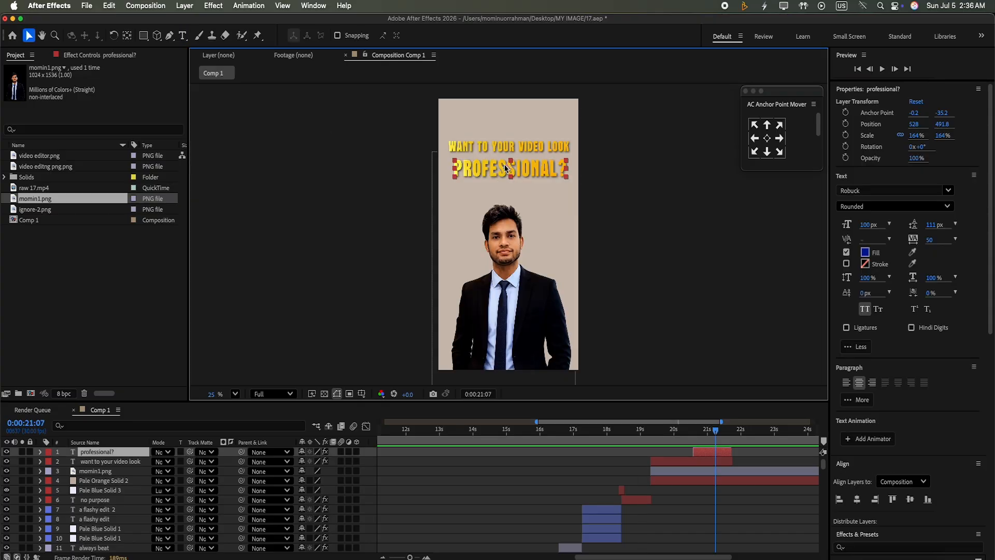
Step: Duplicate the "professional?" title, move the copy down over the portrait's face, and reduce its text to "?"
key("ctrl+d")
left_click_drag(505, 168, 427, 233)
left_click(183, 35)
key("BackSpace")
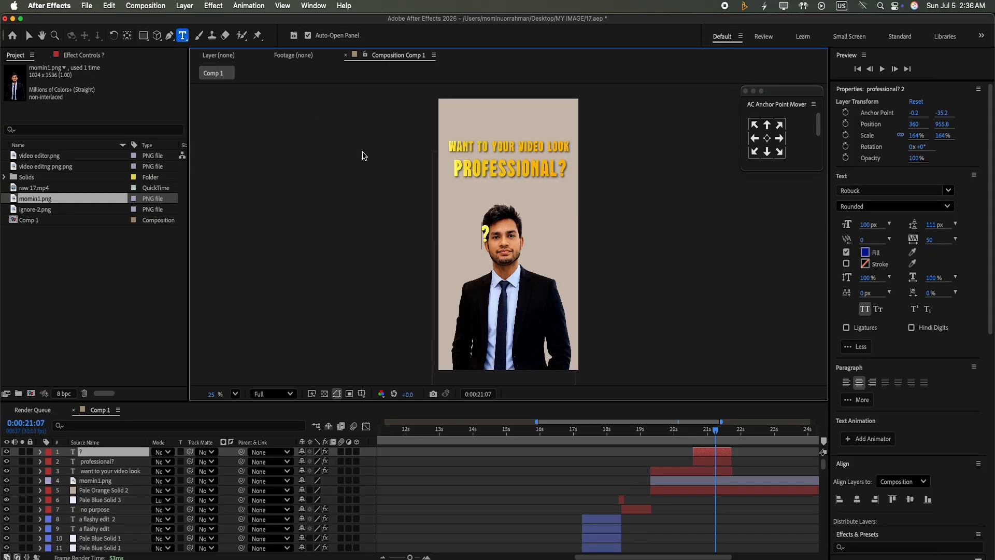
Step: Scale the "?" text to 883% and position it at 252, 1127.8 beside the portrait's face
left_click(29, 35)
left_click_drag(942, 136, 914, 9)
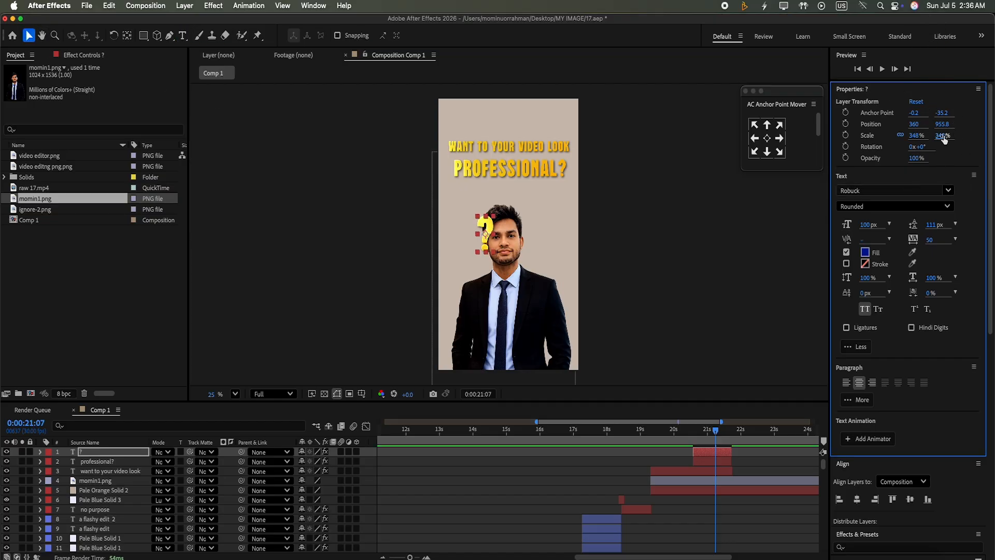
mouse_move(944, 139)
left_mouse_down()
mouse_move(935, 89)
mouse_move(948, 136)
left_mouse_up()
left_click_drag(482, 224, 468, 248)
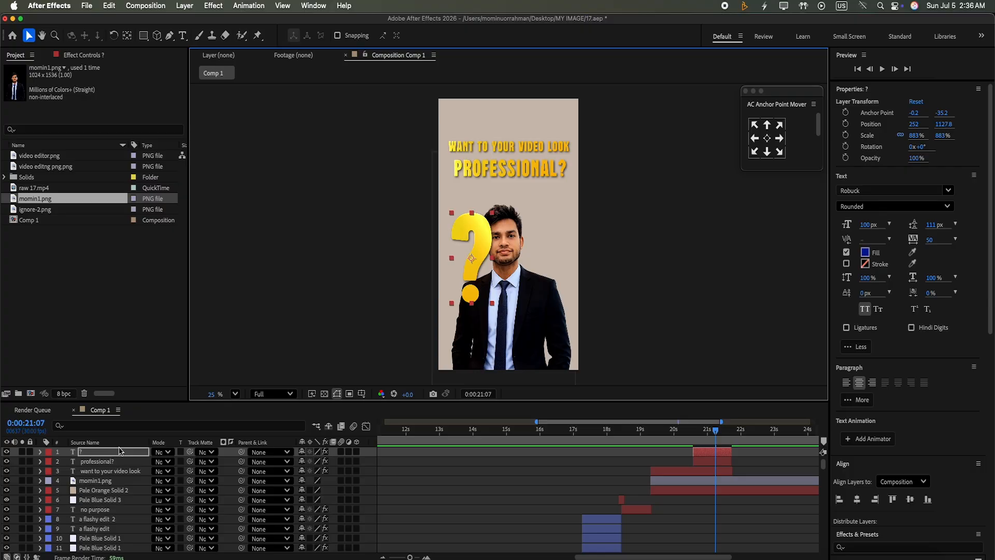
Step: Place the "?" layer directly behind the portrait layer with its start extended to about 19:10, and preview the scene
left_click_drag(120, 451, 147, 482)
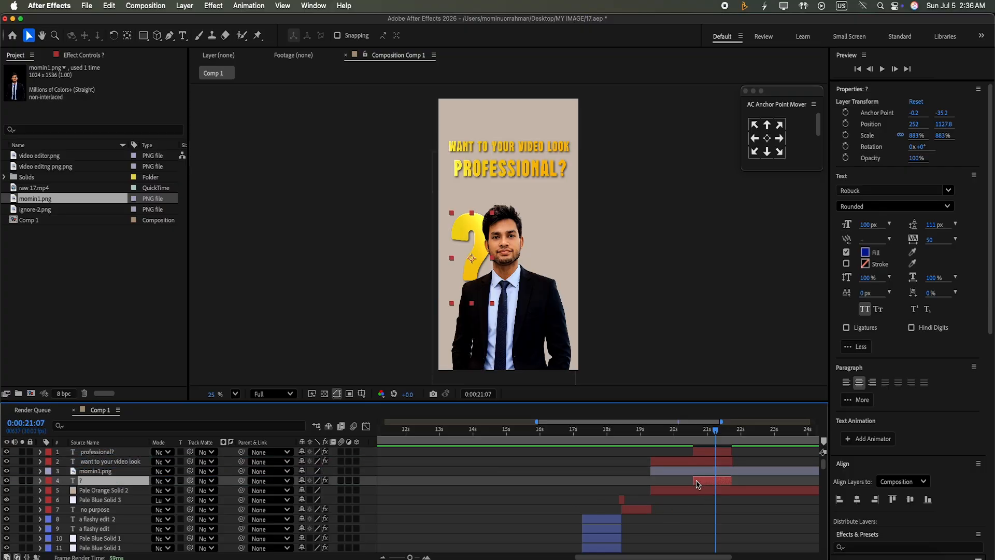
left_click_drag(694, 481, 652, 490)
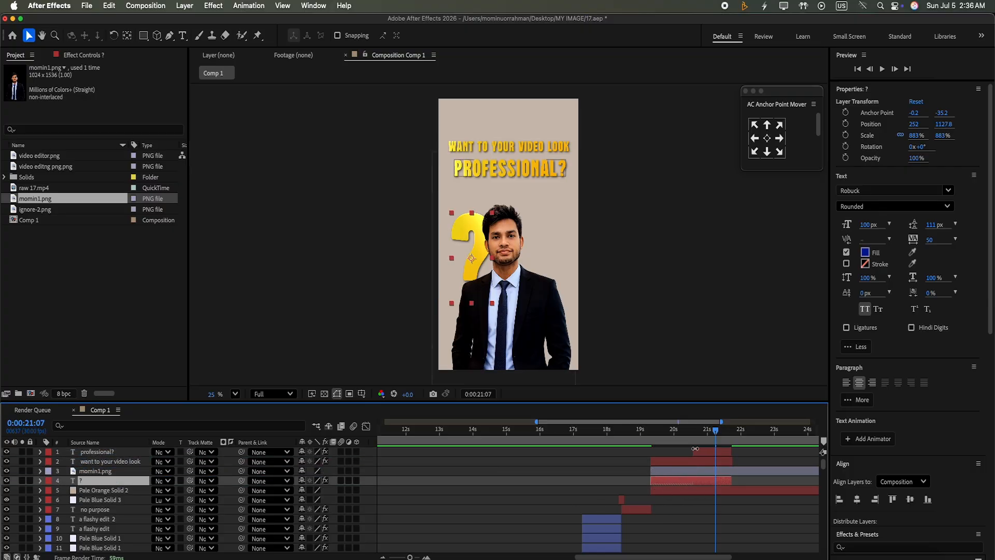
left_click_drag(716, 436, 652, 451)
left_click(882, 69)
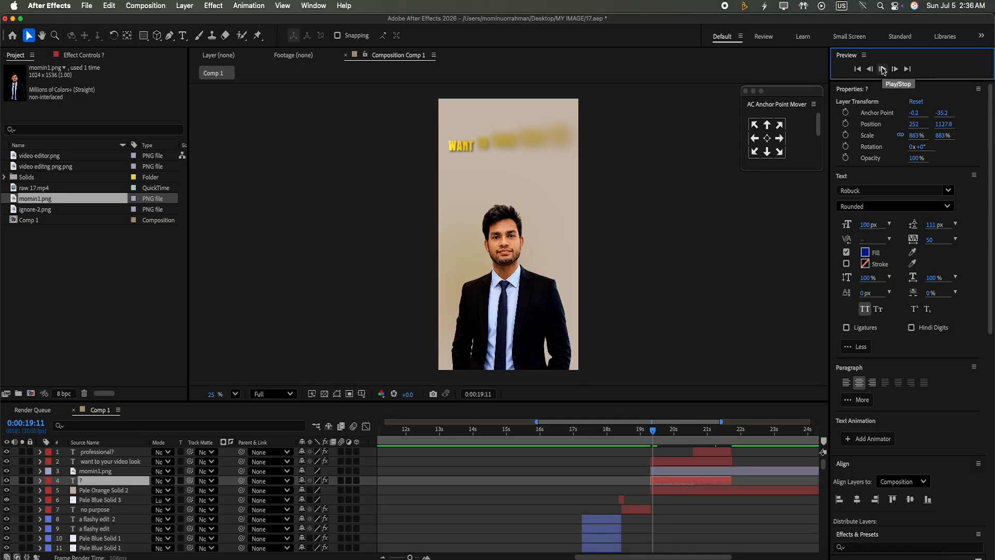
left_click(883, 71)
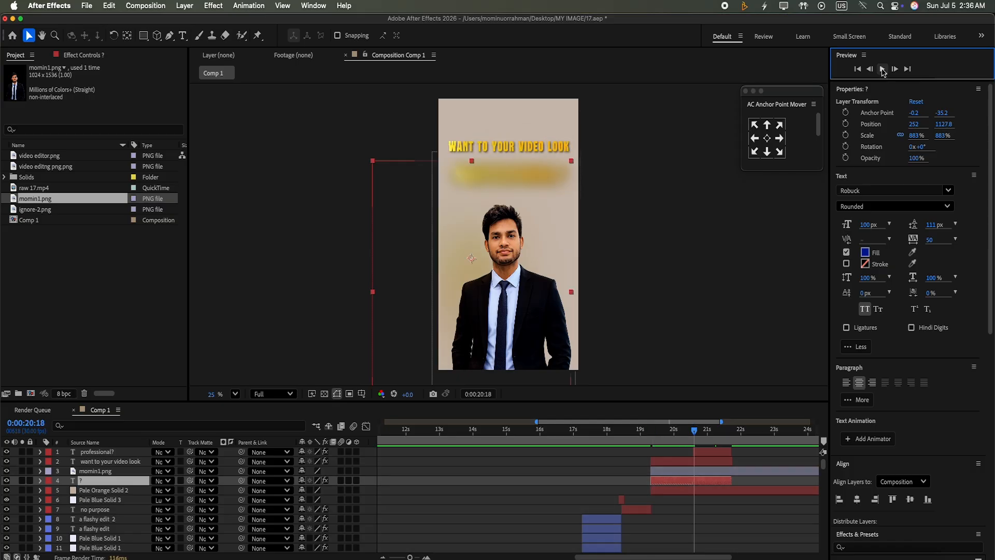
Step: Delete Animator 1 from the "?" text layer
left_click(39, 482)
left_click(50, 491)
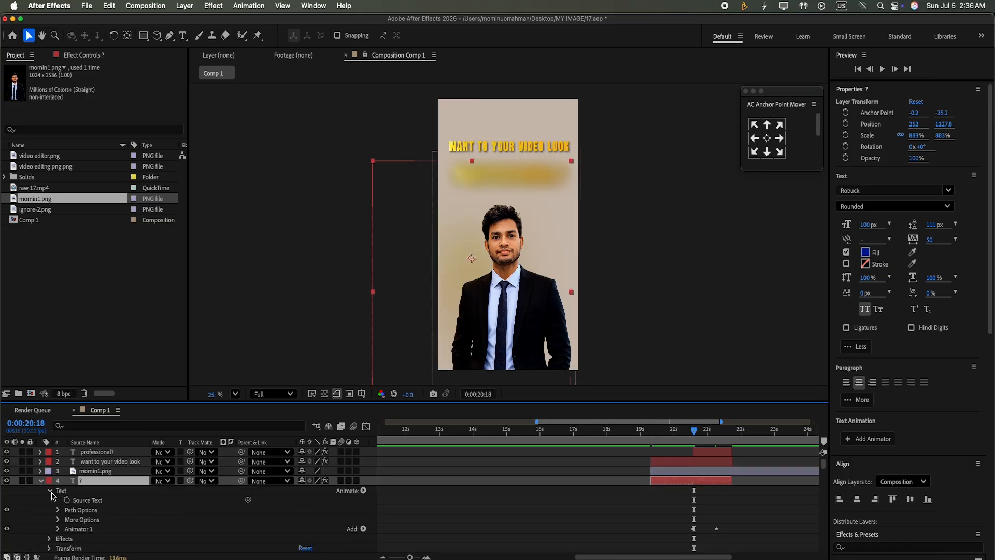
left_click(93, 530)
key("Delete")
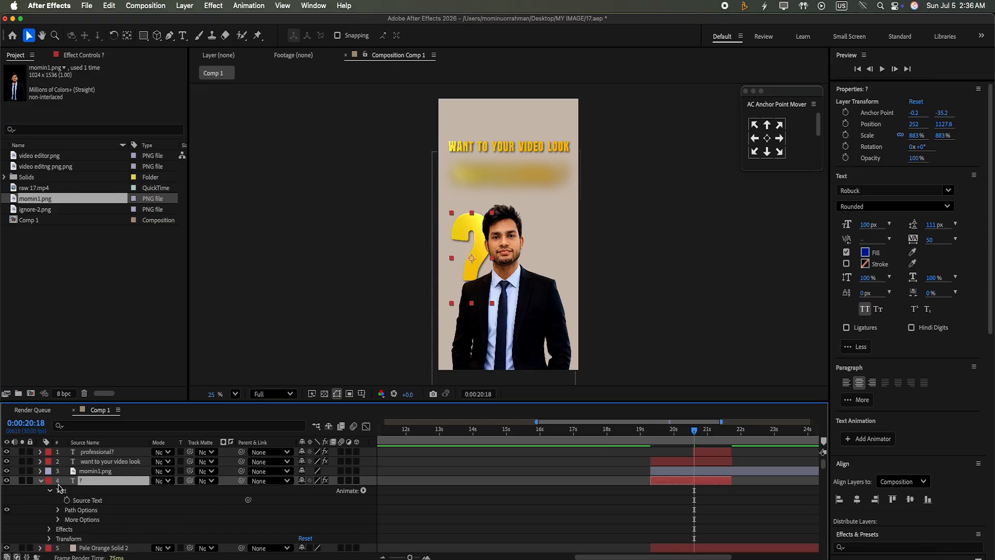
left_click(42, 484)
Step: Apply Gaussian Blur (Legacy) to the "?" layer with a Blurriness of 75
scroll(883, 446, "down", 5)
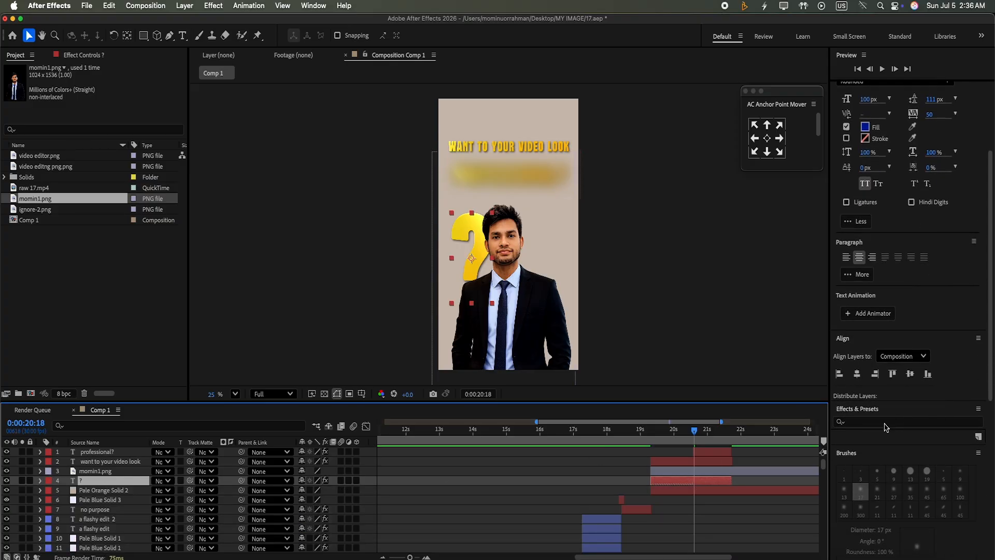
left_click(883, 422)
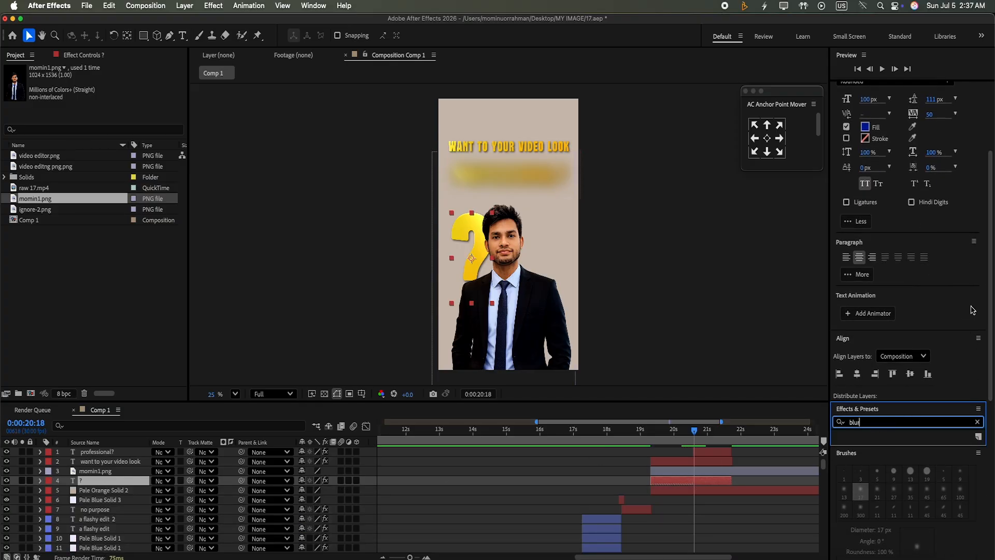
scroll(973, 310, "down", 3)
scroll(883, 371, "down", 5)
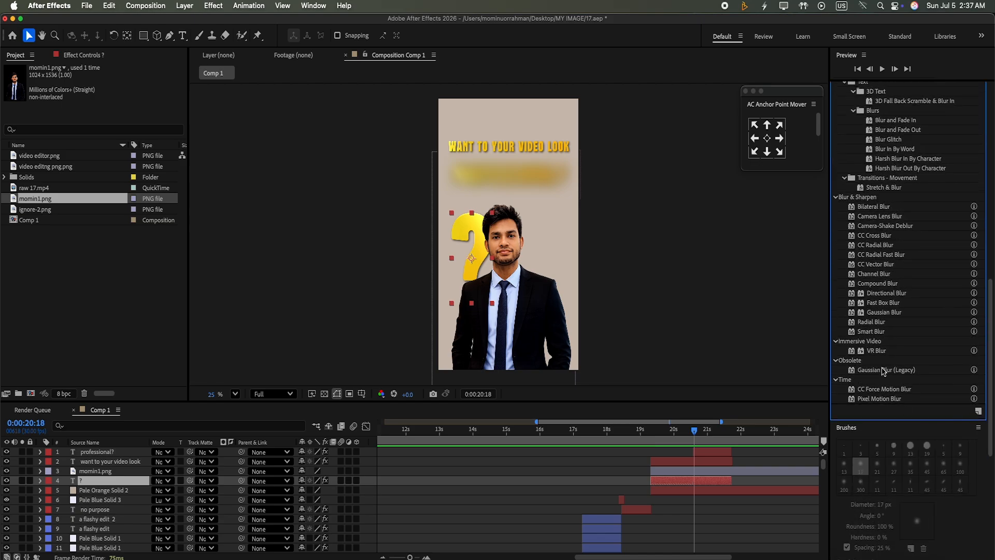
left_click_drag(883, 370, 722, 482)
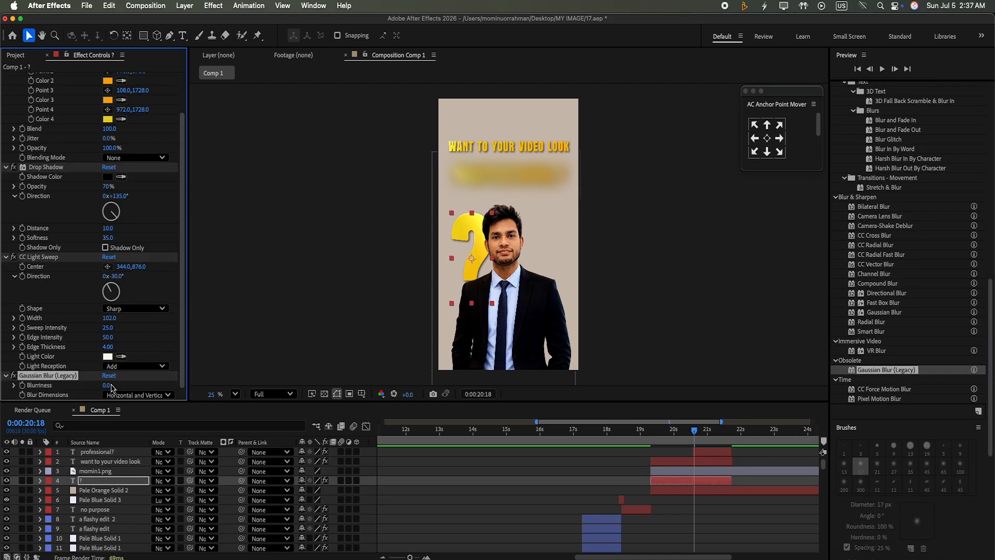
type("75")
left_click(368, 466)
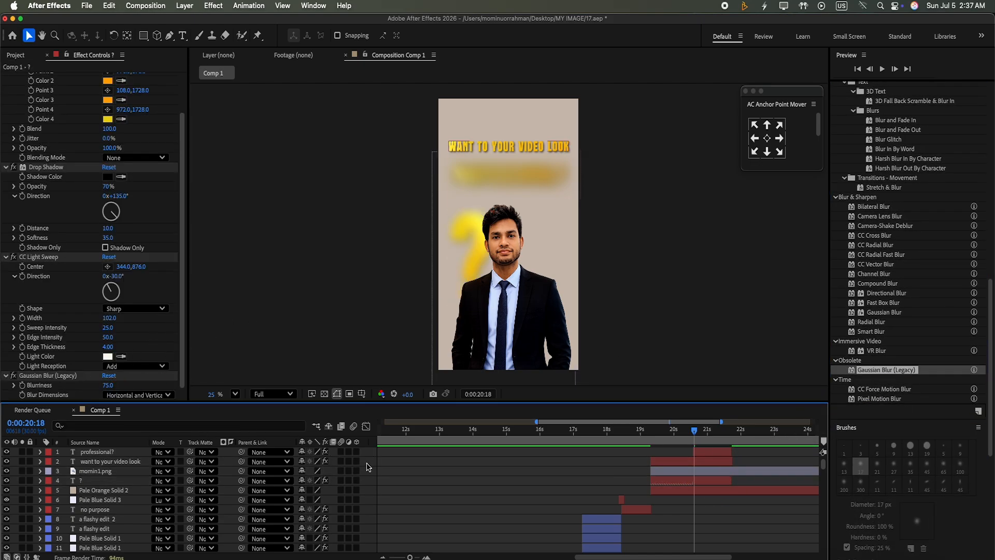
Step: Duplicate the blurred "?" so one stands on each side of the portrait, with the copy at 944, 1127.8
left_click(463, 250)
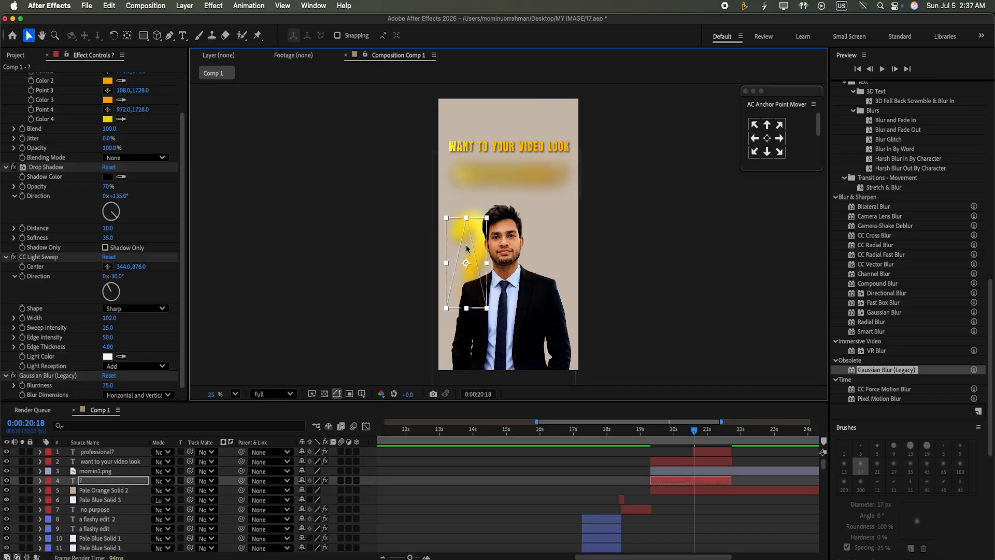
left_click_drag(463, 253, 561, 244)
key("super+d")
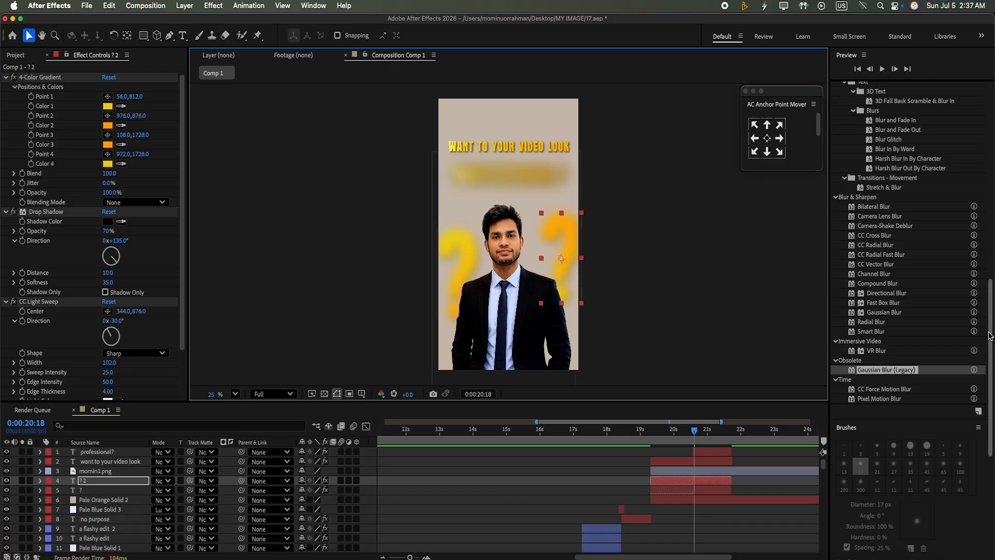
Step: Scale the "? 2" copy to 707%, rotate it to 145°, and move it to 920, 1103.8
scroll(971, 100, "up", 10)
left_click_drag(943, 138, 951, 185)
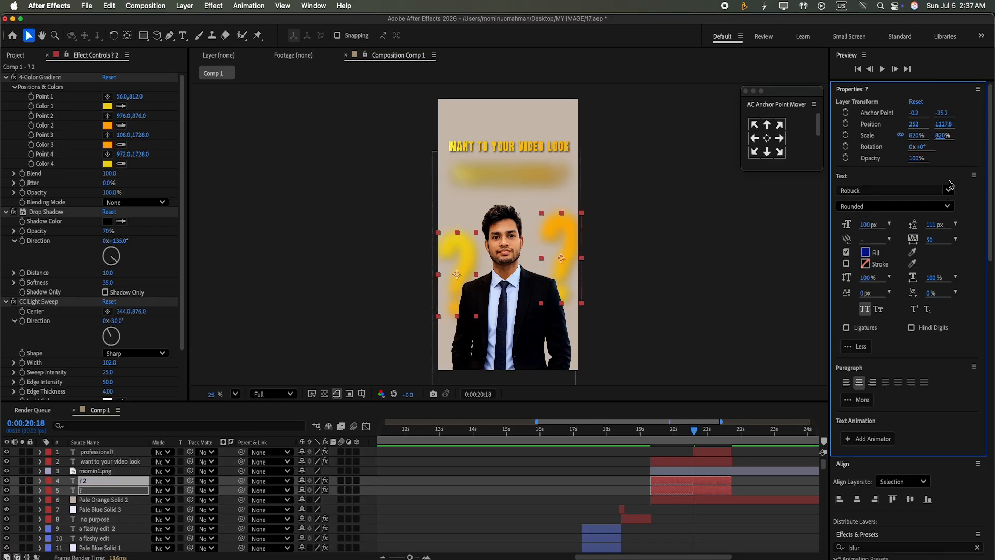
key("super+z")
left_click_drag(952, 135, 951, 245)
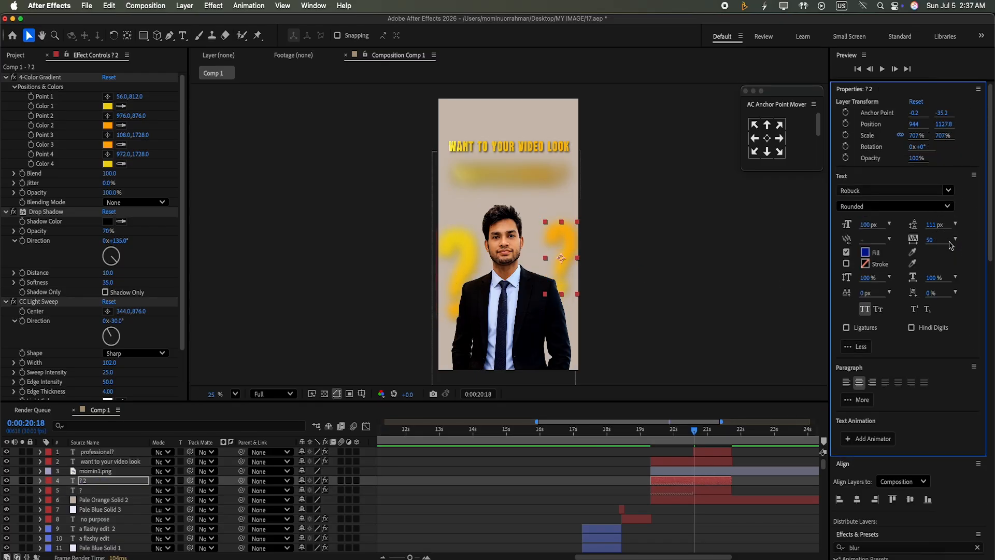
left_click_drag(924, 147, 914, 93)
left_click_drag(565, 261, 561, 258)
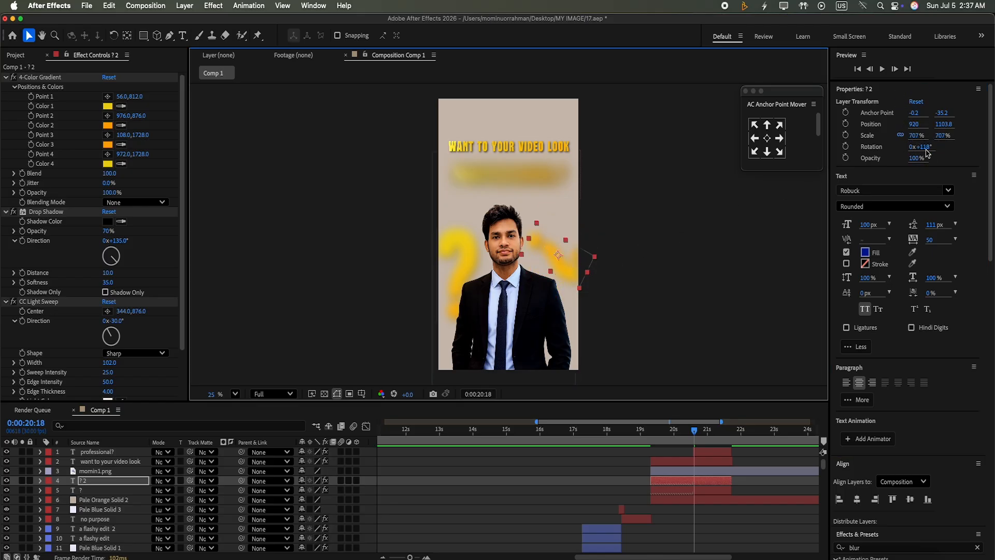
left_click_drag(925, 149, 924, 134)
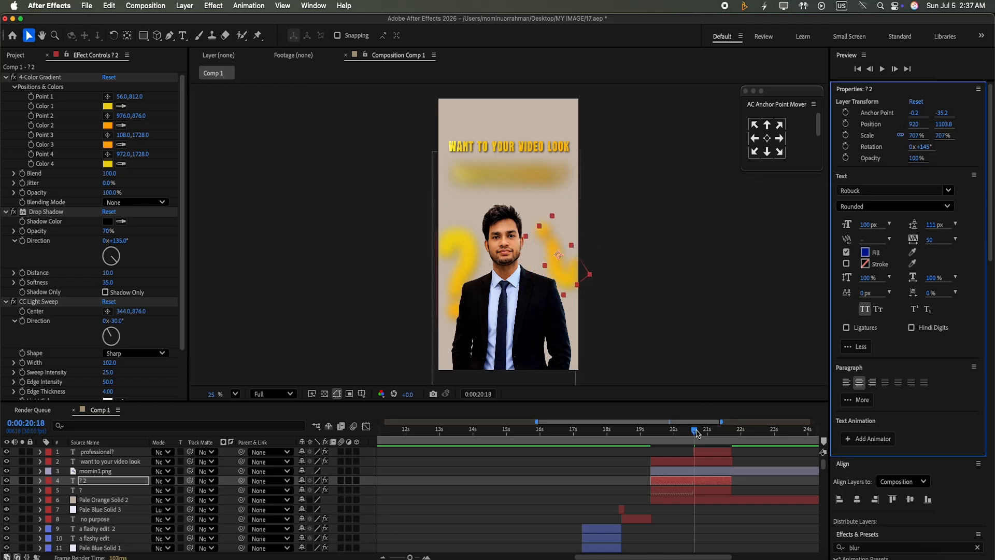
Step: Preview the scene from 18:21, then reposition "? 2" to 968, 1363.8 and the original "?" to 212, 1143.8
left_click_drag(697, 433, 630, 430)
left_click(883, 69)
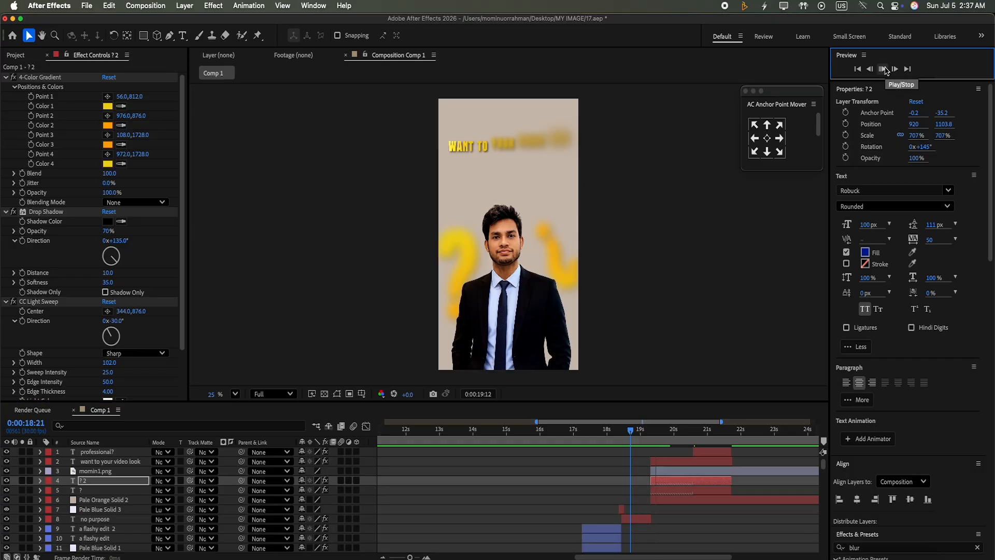
left_click(884, 69)
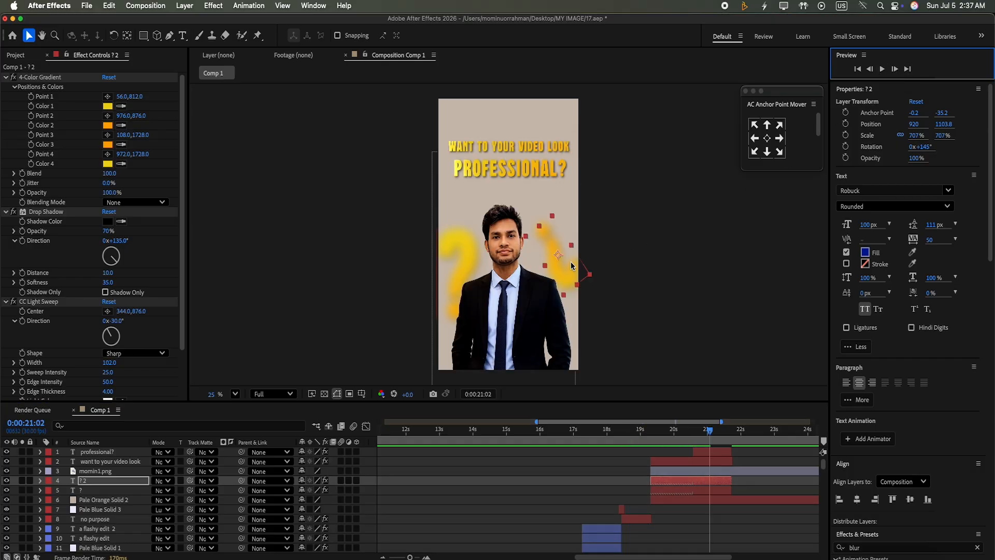
left_click_drag(571, 265, 571, 294)
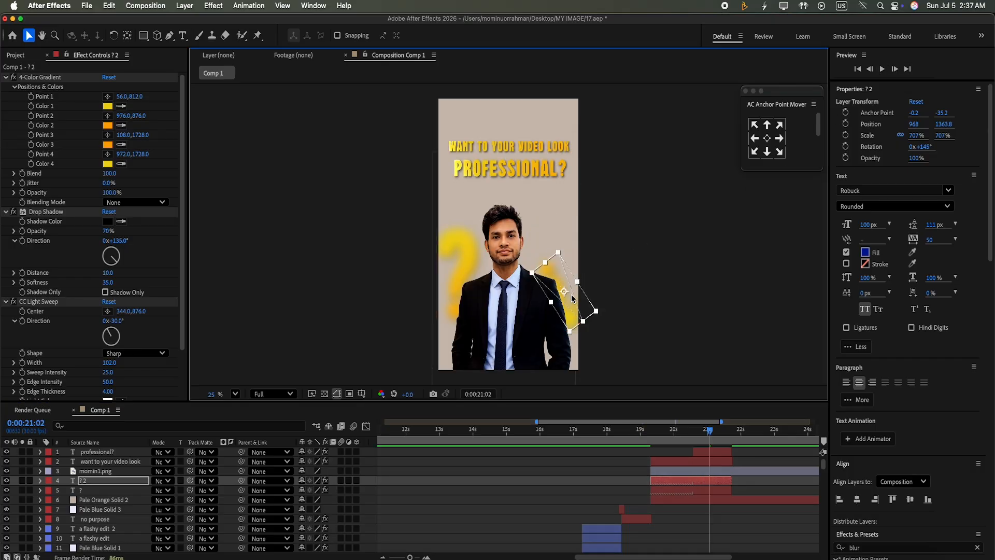
left_click(463, 247)
left_click(670, 489)
left_click_drag(455, 254, 462, 240)
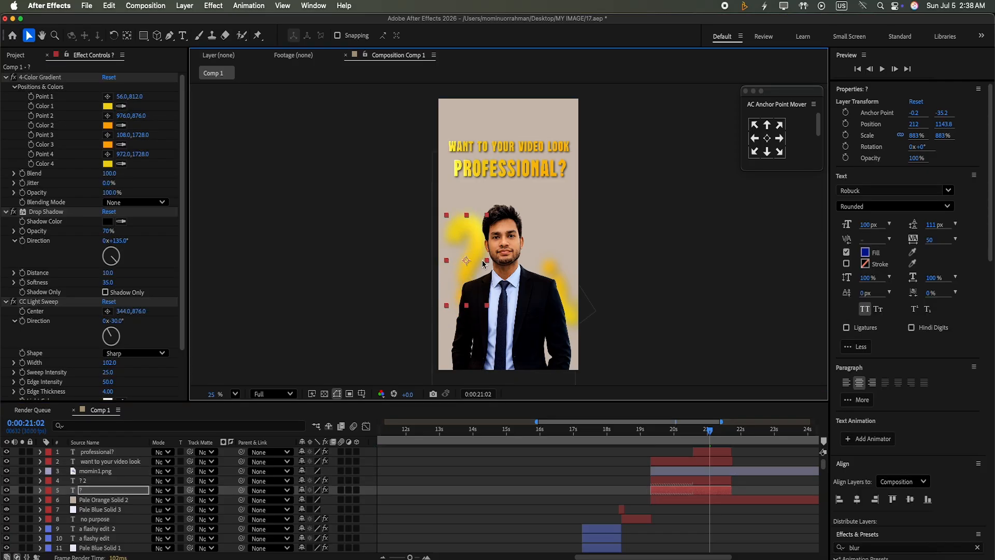
Step: Play the portrait scene repeatedly from about 19:00 to check the timing of the titles and question marks
left_click_drag(709, 430, 640, 429)
left_click(883, 69)
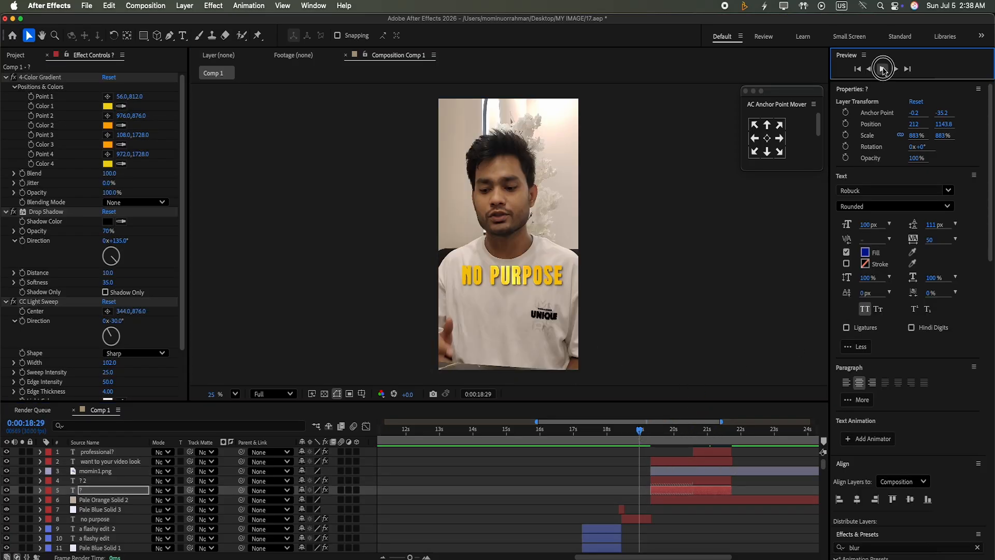
left_click(883, 69)
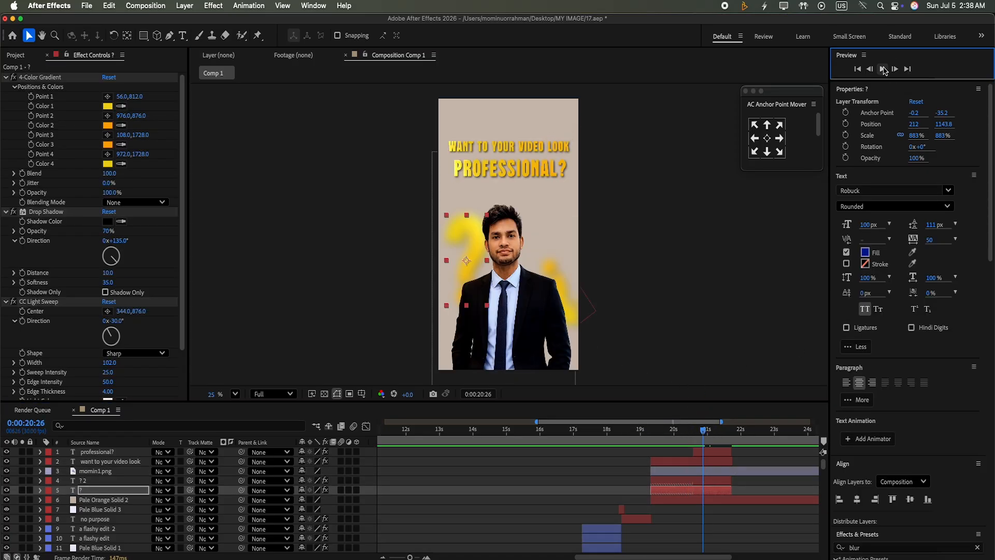
left_click(883, 69)
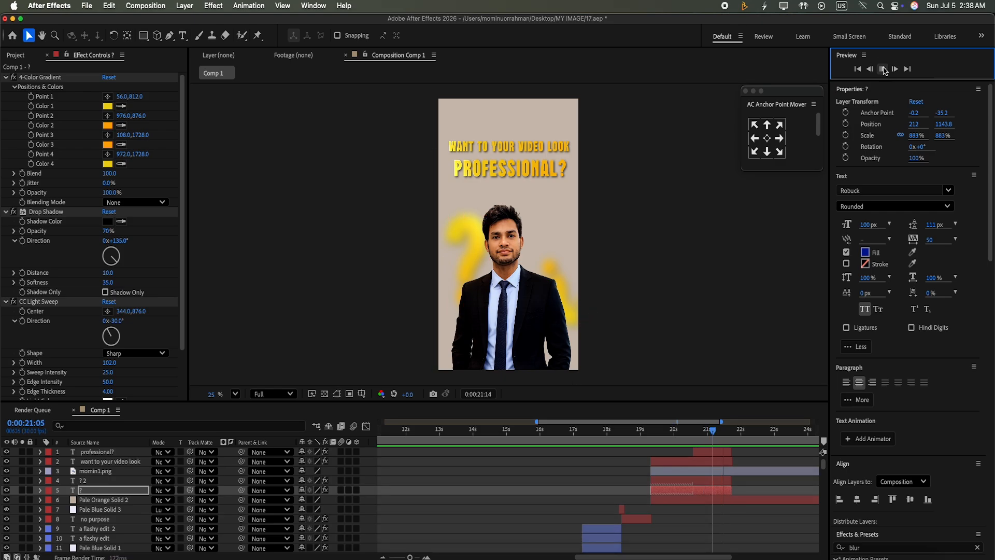
left_click(710, 430)
left_click_drag(709, 431, 645, 430)
left_click(883, 68)
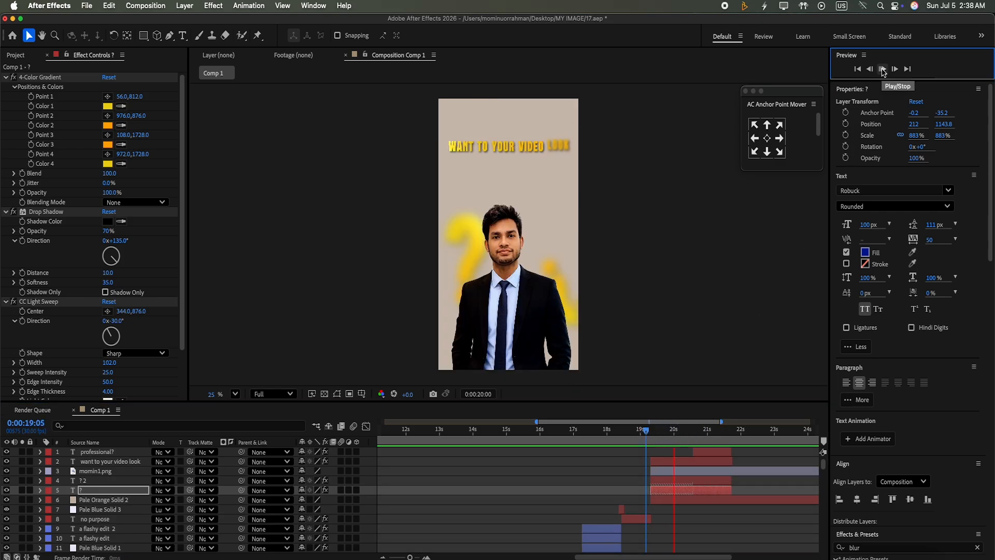
left_click(883, 71)
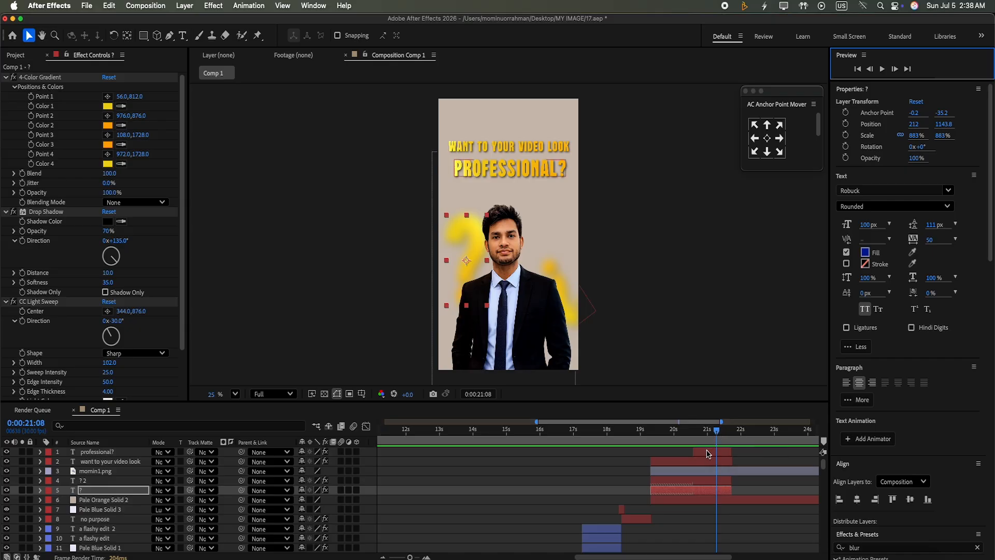
Step: Retime "professional?" to run from 20:04 to about 21:26, move its ending Offset keyframe near the layer's end, and preview it
left_click_drag(716, 431, 736, 454)
left_click(41, 452)
left_click_drag(702, 538, 728, 535)
left_click(883, 72)
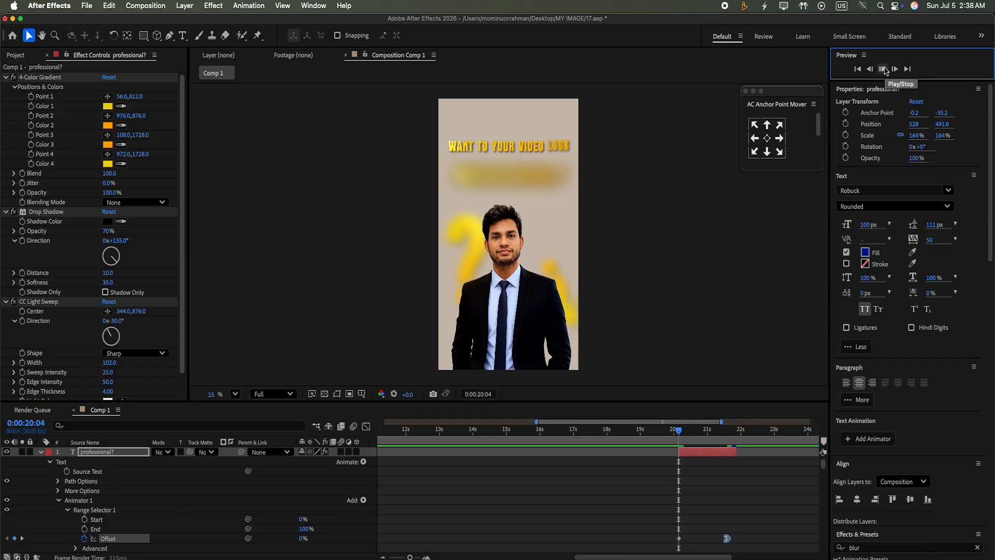
Step: Trim the "professional?" and "want to your video look" layers to end at about 21:15, and preview the scene
left_click(42, 452)
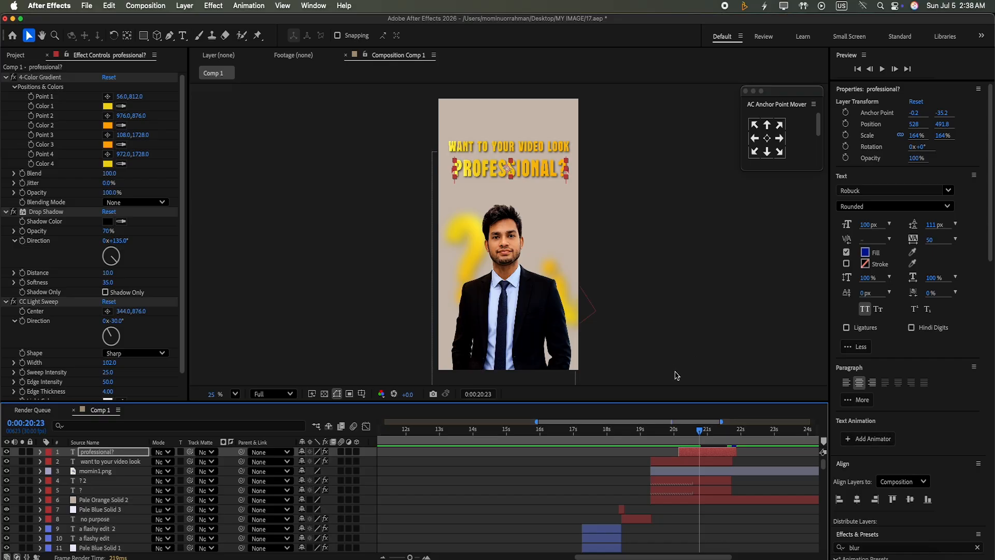
left_click(883, 70)
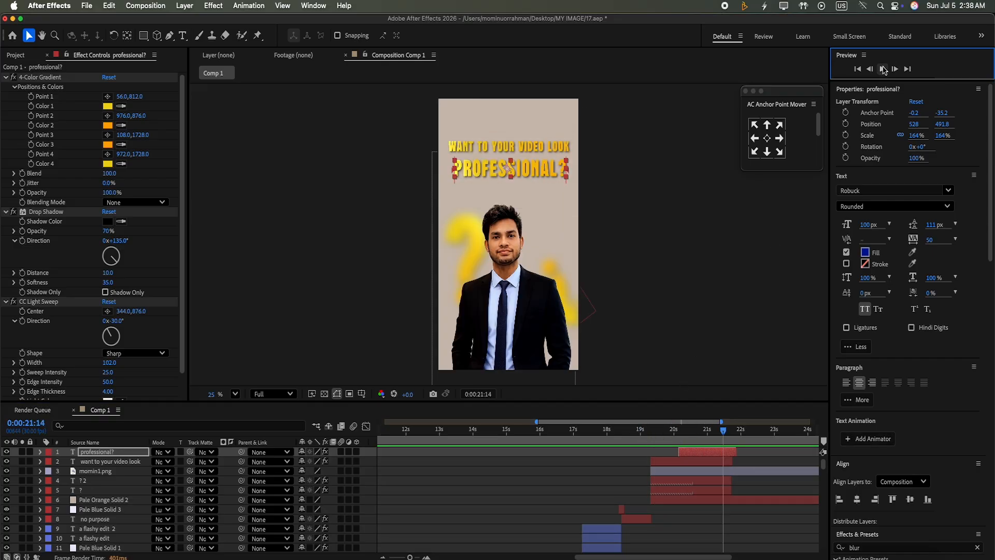
left_click(732, 463)
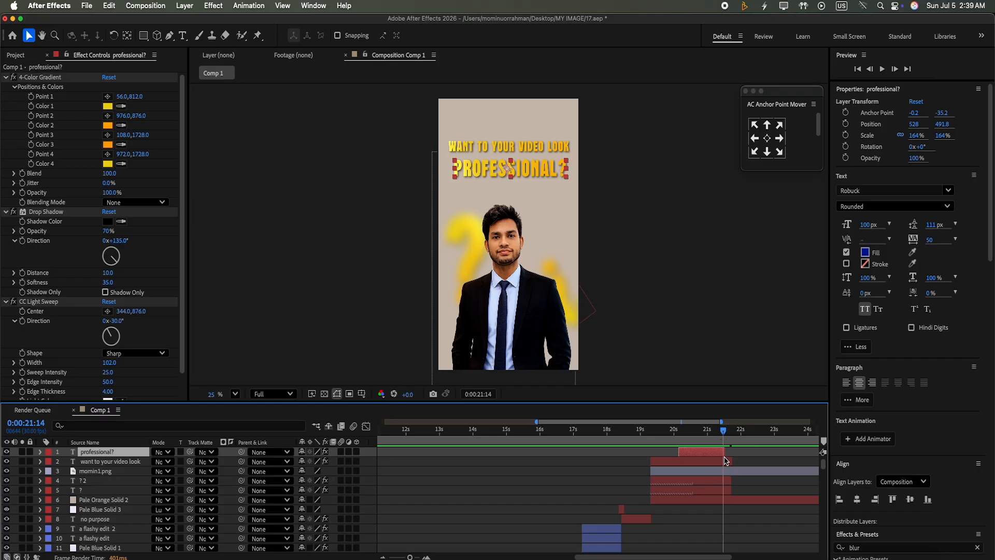
left_click(726, 451)
left_click_drag(727, 433, 623, 433)
left_click(882, 69)
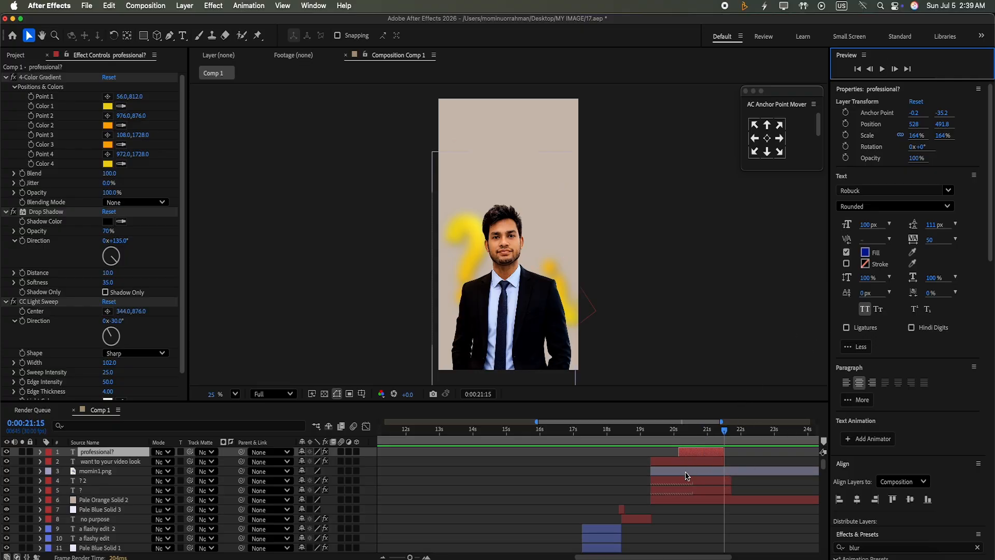
Step: Add a null object, split it at 19:09, and delete the portion before that time
left_click(681, 491)
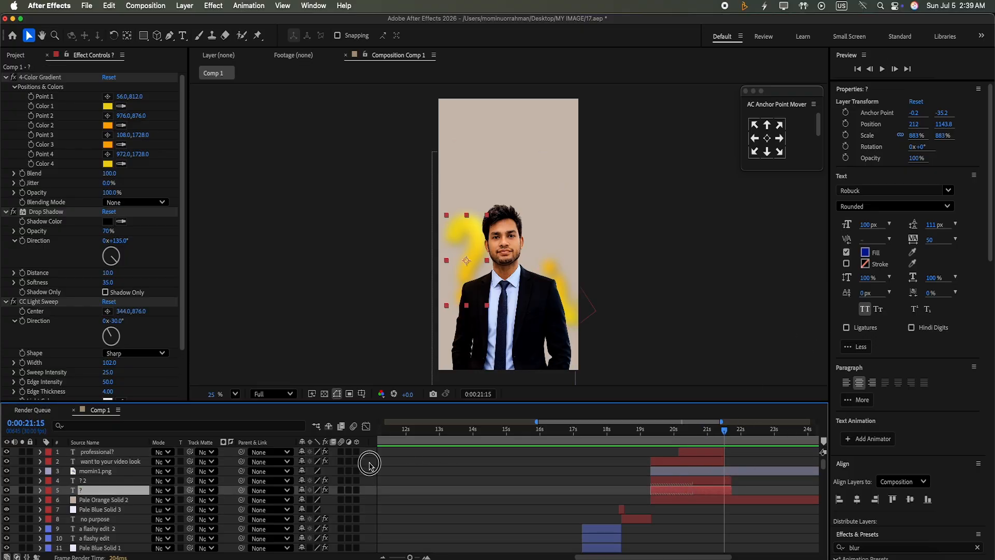
right_click(370, 463)
mouse_move(384, 408)
left_click(542, 407)
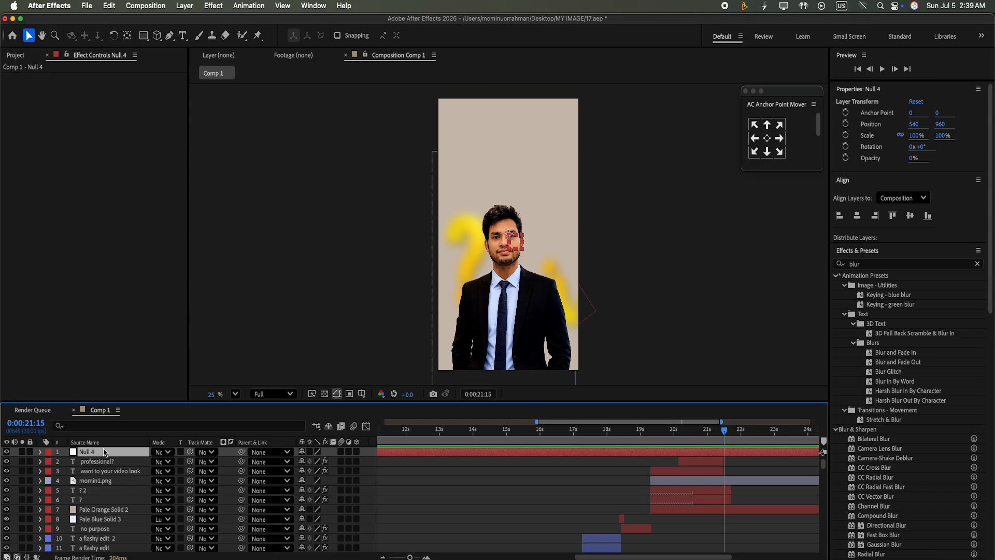
right_click(95, 452)
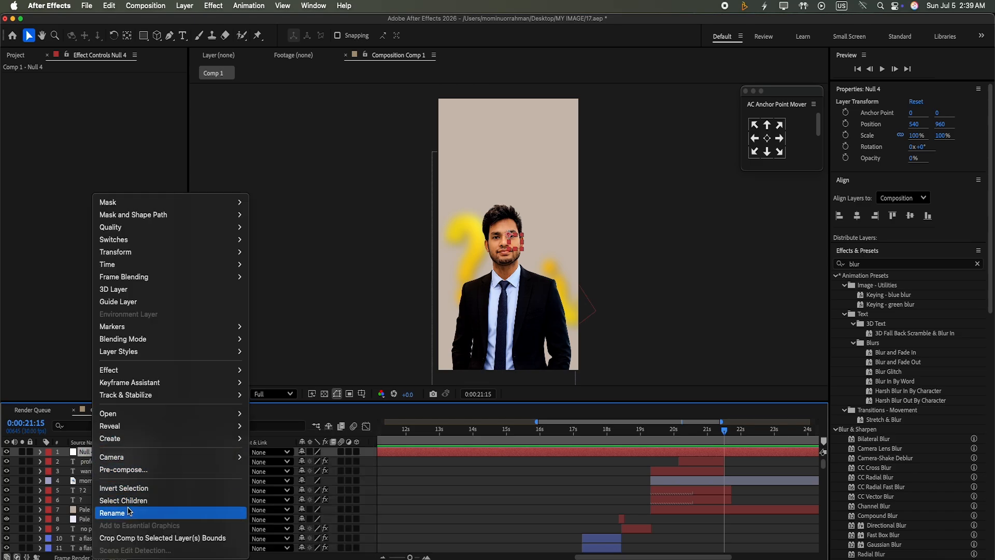
left_click(376, 476)
left_click_drag(724, 430, 651, 457)
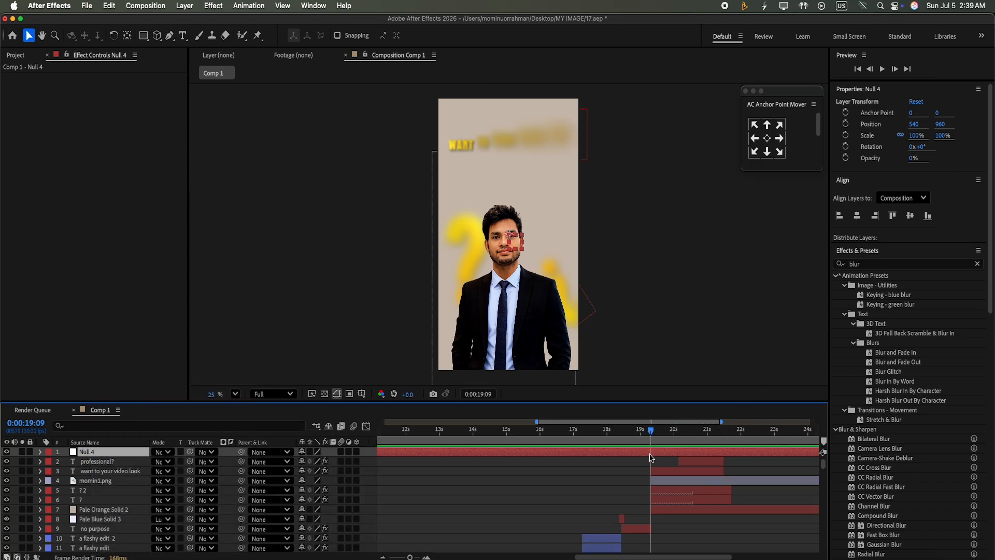
key("super+shift+d")
left_click(629, 462)
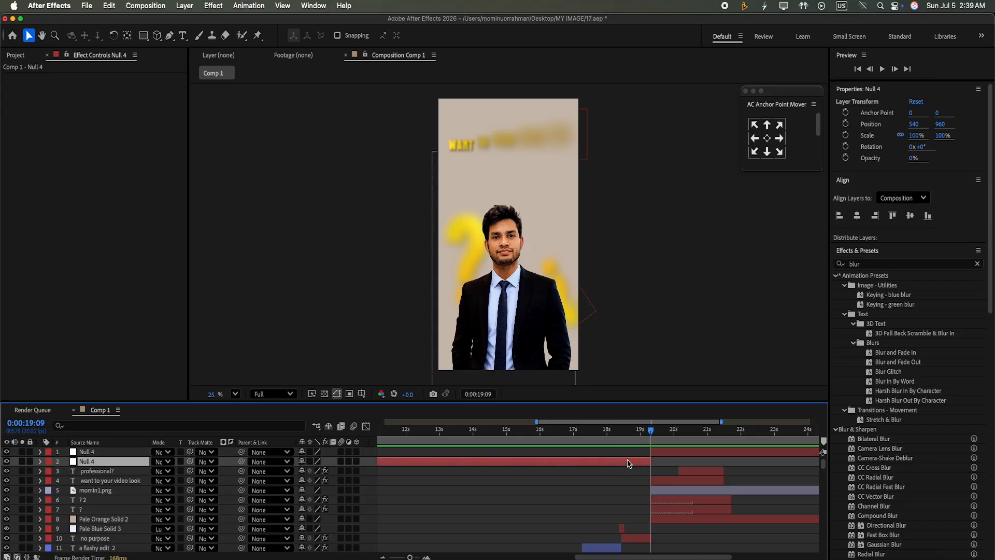
key("Delete")
Step: Parent "professional?", "want to your video look", the portrait image, "? 2" and "?" to the new null, and preview the scene
left_click(667, 453)
left_click(703, 502)
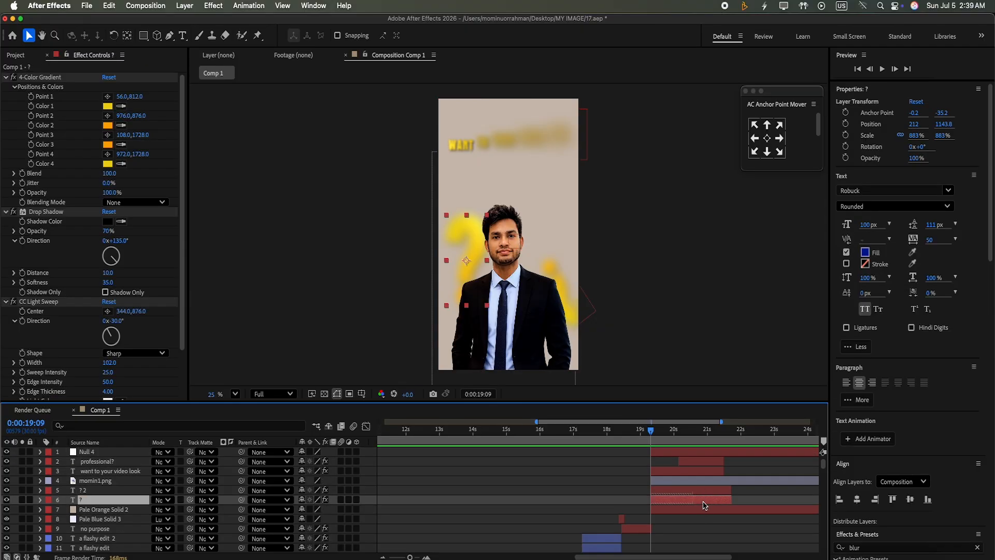
left_click(688, 457, "shift")
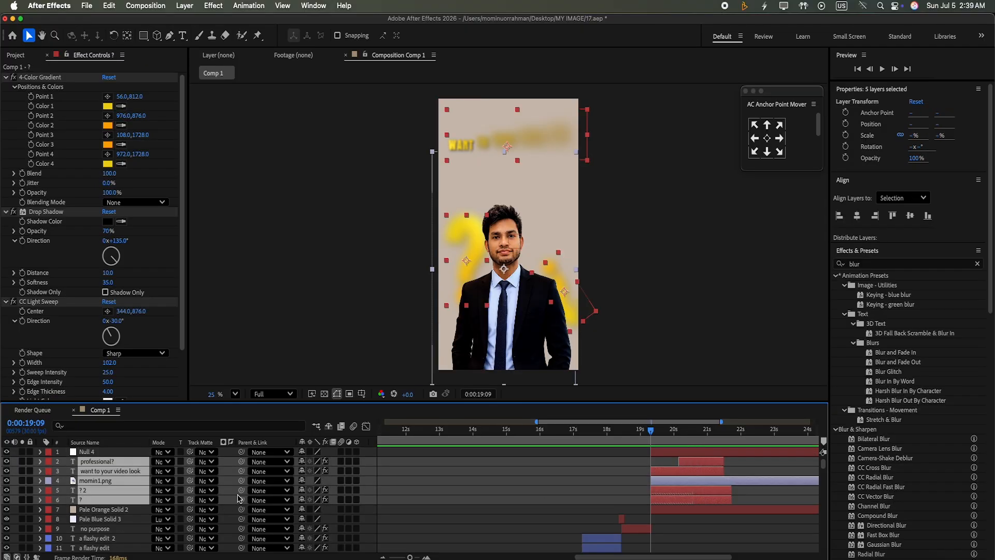
left_click_drag(242, 499, 132, 455)
left_click(883, 70)
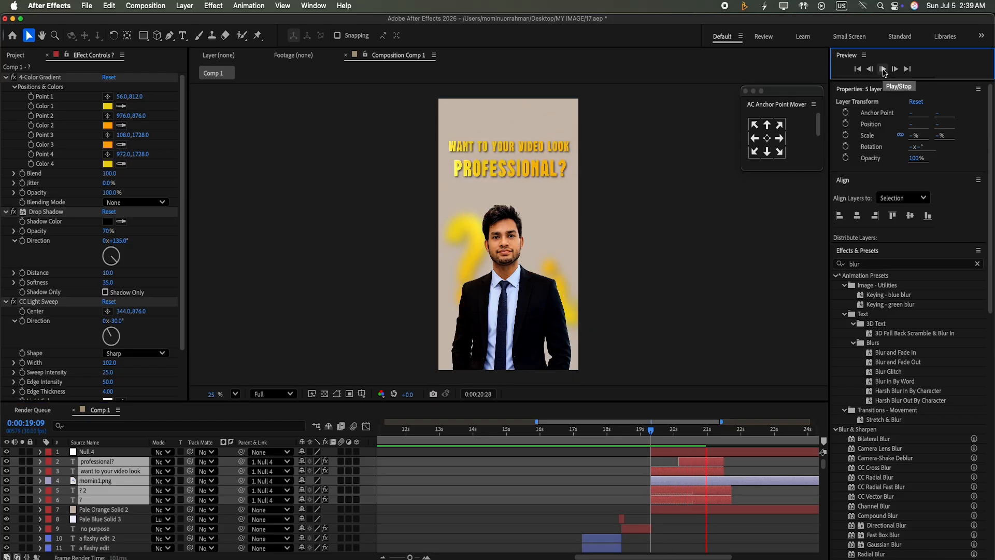
left_click(884, 72)
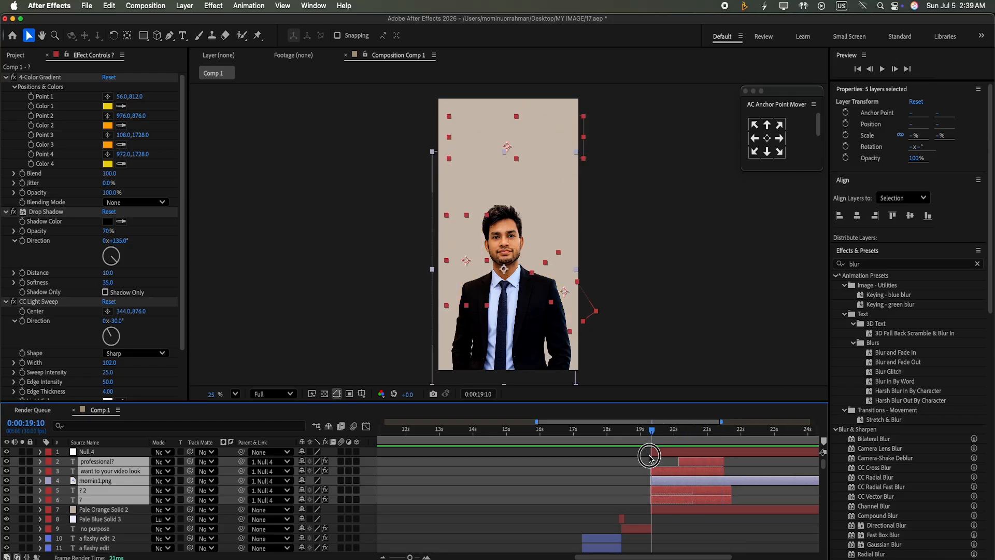
left_click(364, 490)
left_click(883, 69)
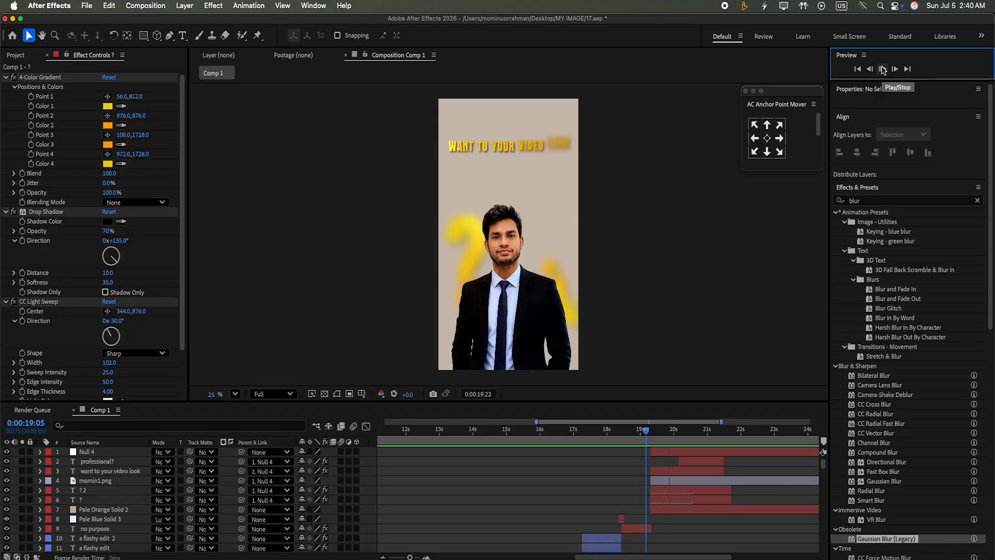
Step: Keyframe the null's Position at 540, 960 at 21:01 and at 540, 1131 at 21:14
left_click(703, 452)
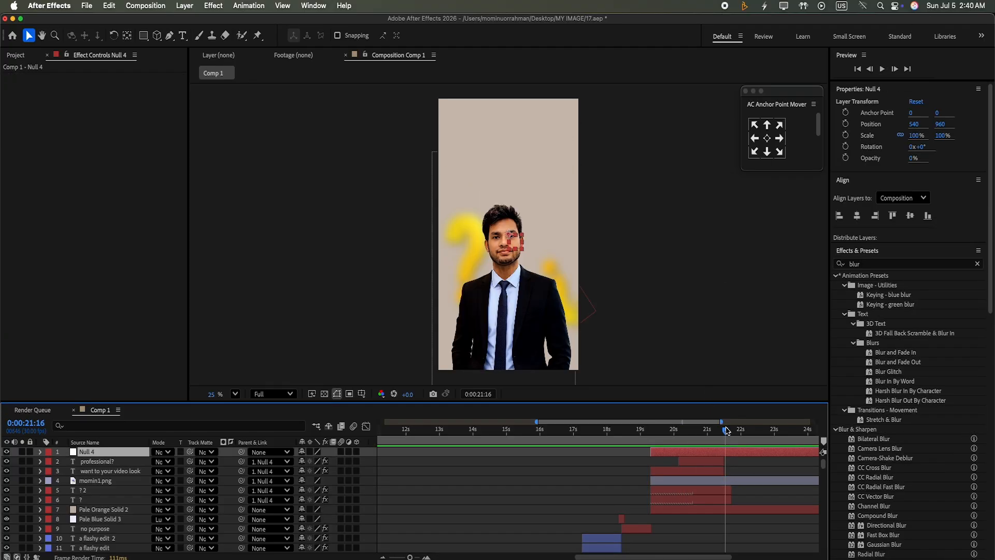
left_click_drag(727, 431, 709, 432)
left_click(40, 452)
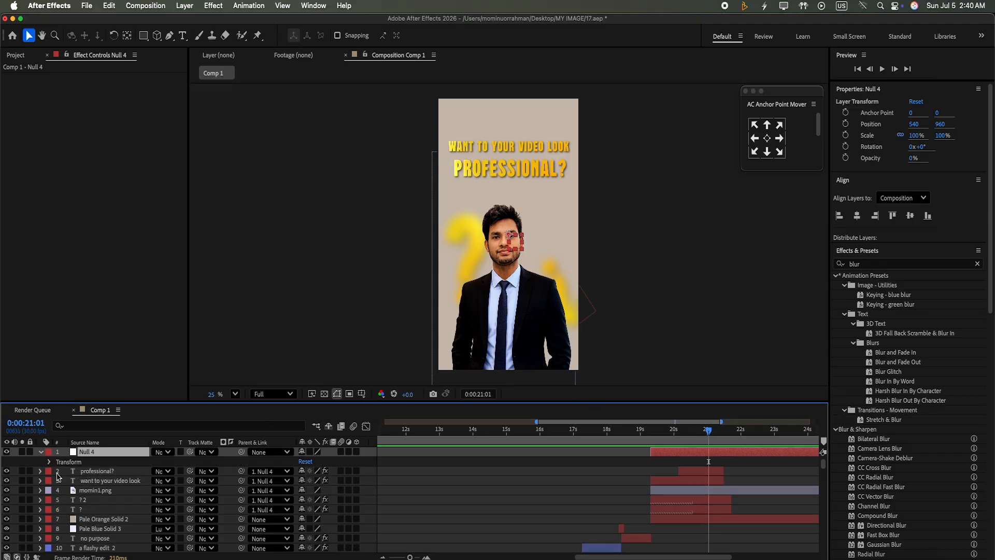
left_click(49, 461)
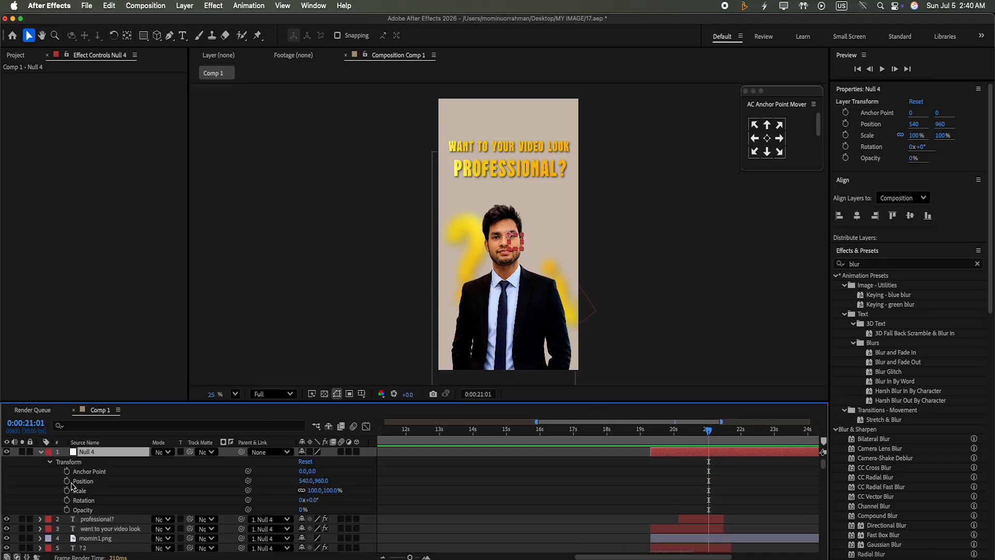
left_click(67, 481)
left_click_drag(708, 431, 722, 442)
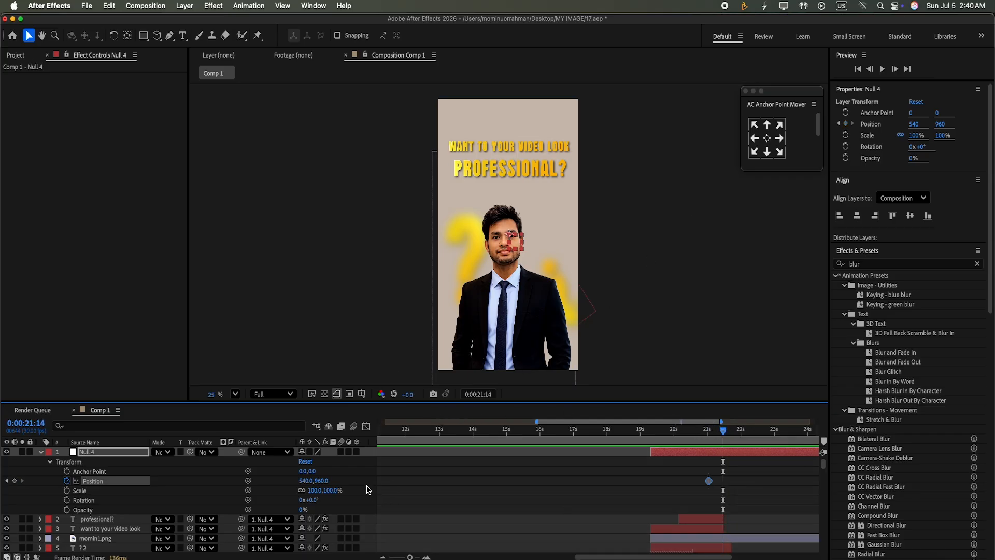
left_click_drag(320, 480, 556, 519)
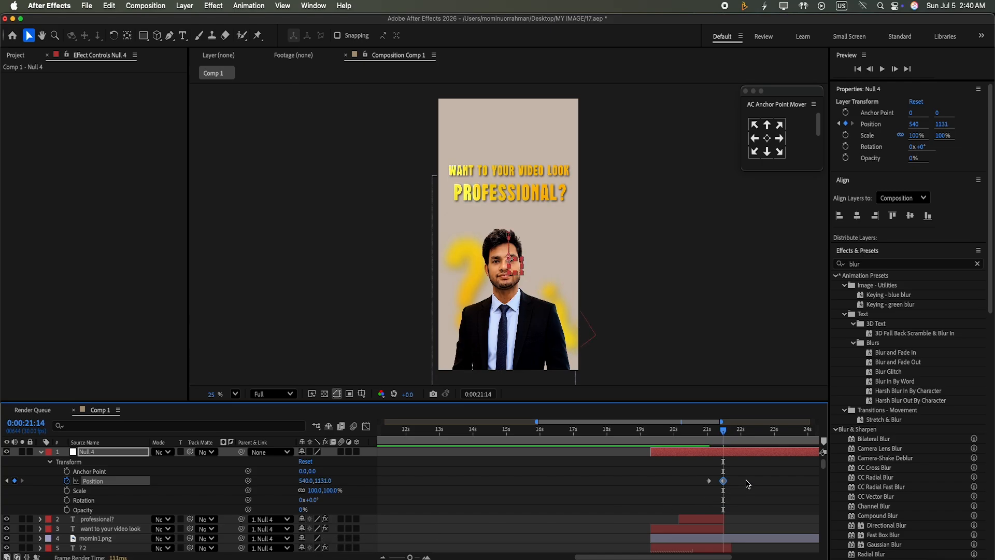
Step: Ease the null's two Position keyframes with 65% incoming and outgoing influence, and preview the movement from 19:07
left_click_drag(748, 476, 687, 497)
double_click(723, 481, "alt")
left_click(414, 279)
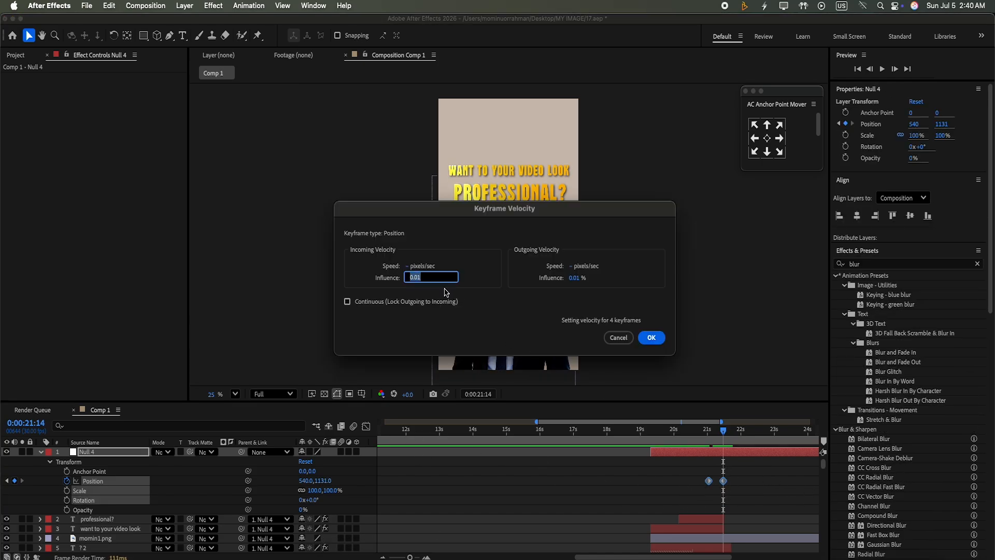
type("65")
left_click(575, 278)
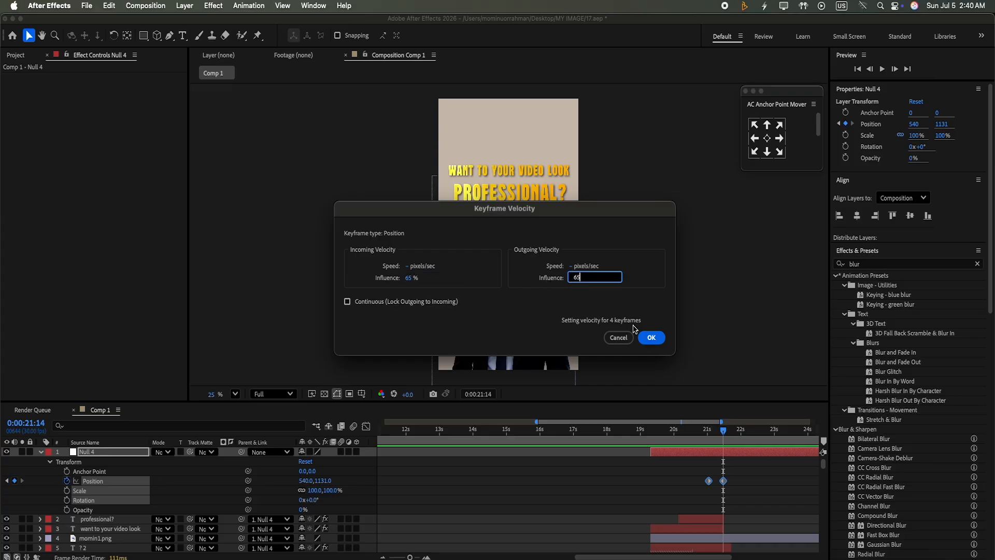
left_click(653, 340)
left_click_drag(722, 430, 649, 456)
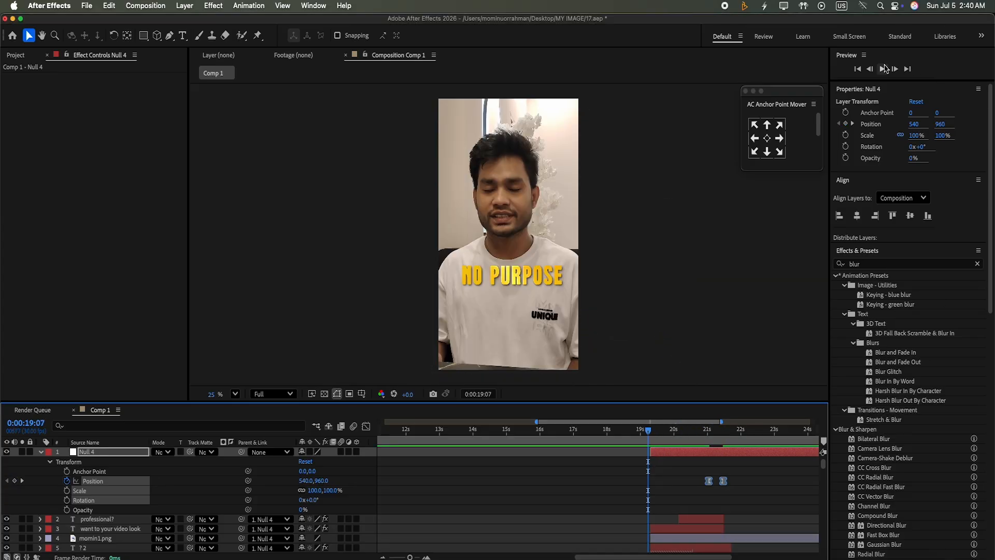
left_click(884, 68)
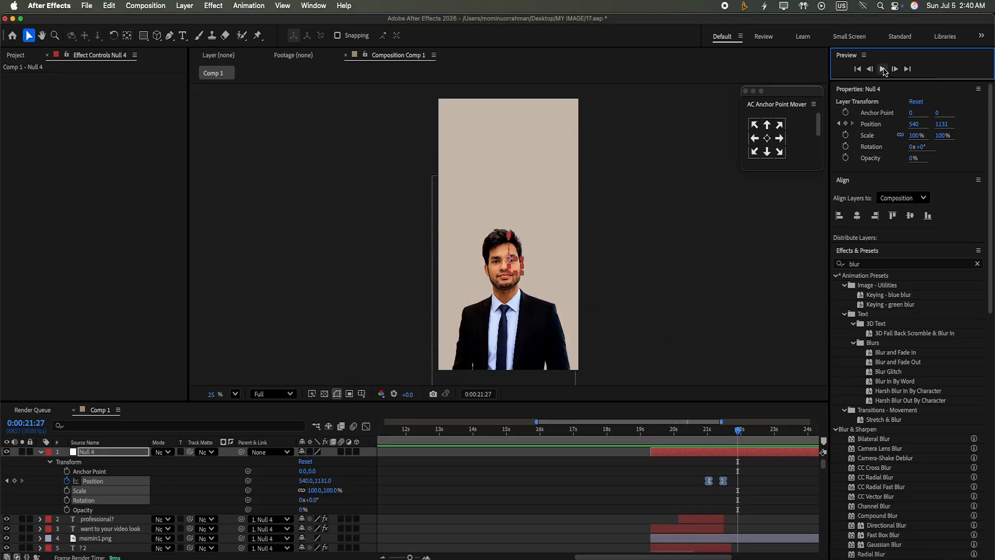
Step: Shift both of the null's Position keyframes so the movement ends at about 21:21, and preview from 19:09
left_click_drag(739, 431, 718, 434)
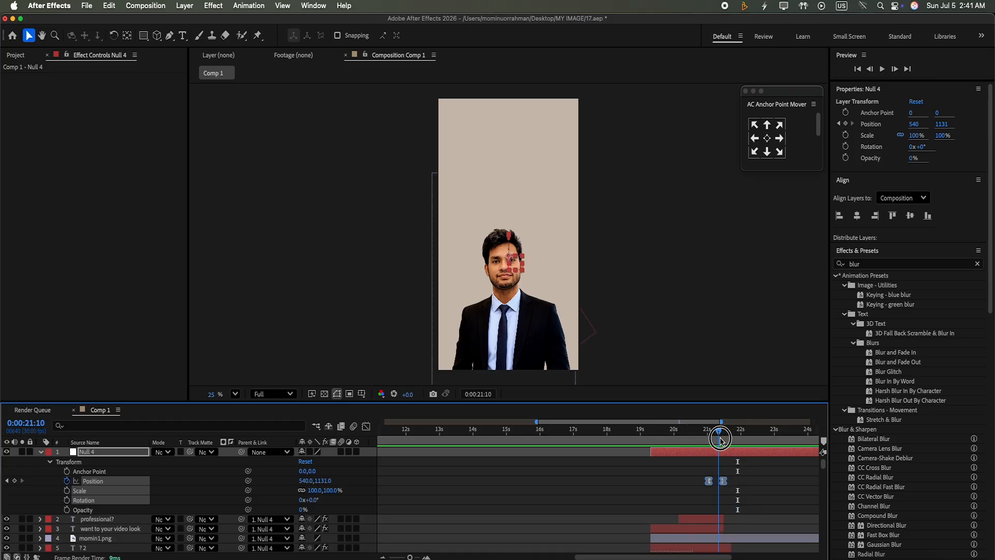
left_click_drag(723, 482, 729, 482)
left_click_drag(718, 430, 651, 429)
left_click(884, 68)
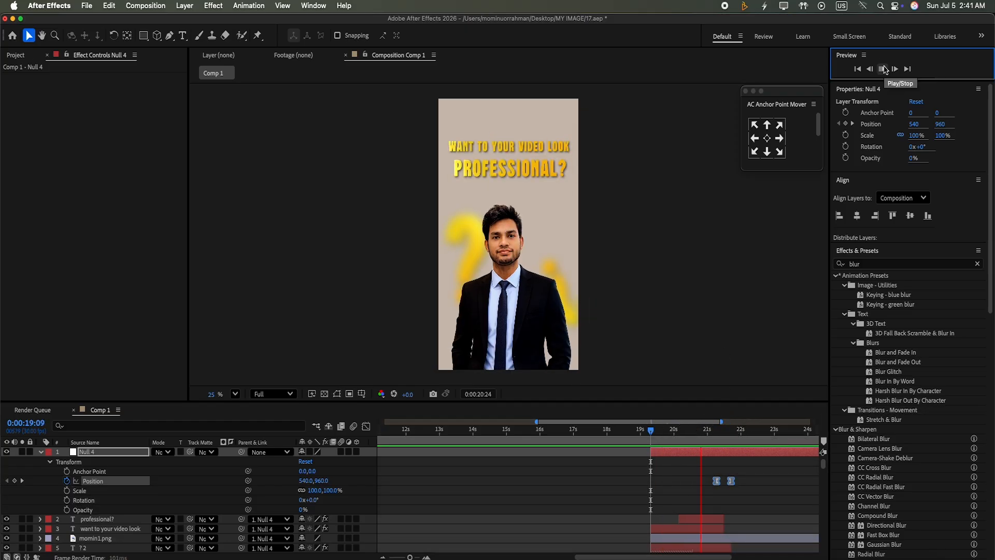
left_click(884, 68)
Step: Extend the "? 2" and "?" layers to about 23:24, and preview the scene from 18:29
scroll(823, 461, "down", 3)
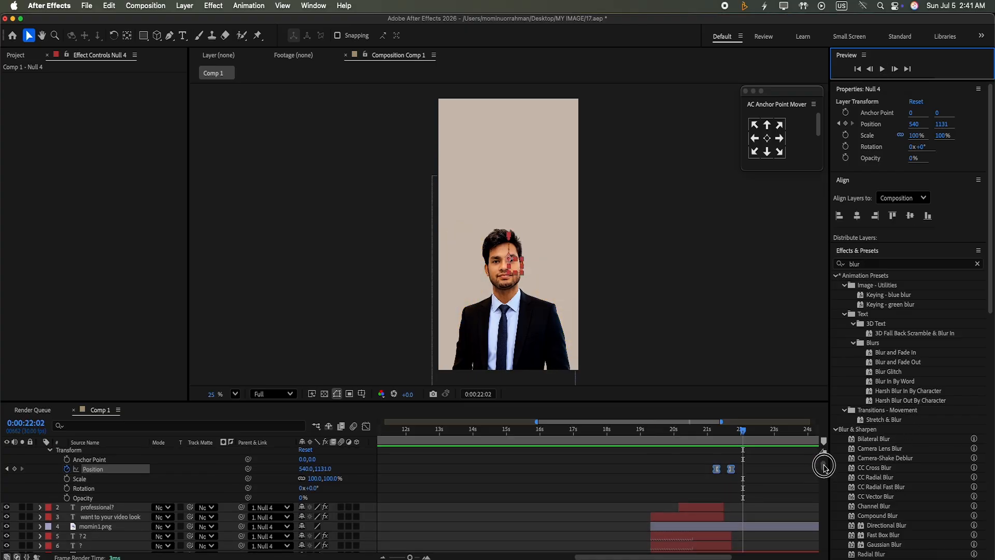
left_click(802, 510)
left_click_drag(801, 510, 803, 510)
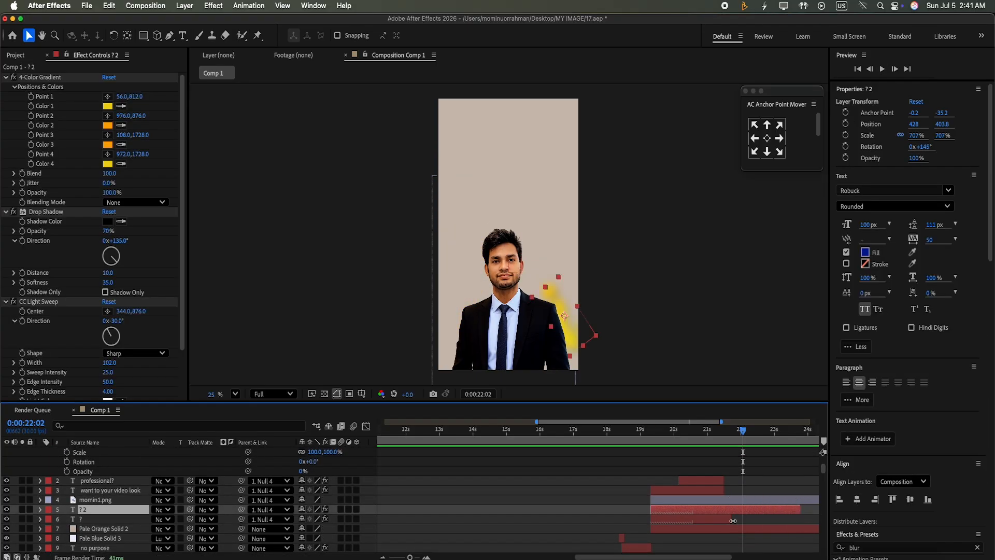
left_click_drag(732, 519, 801, 518)
left_click_drag(743, 430, 639, 430)
left_click(882, 68)
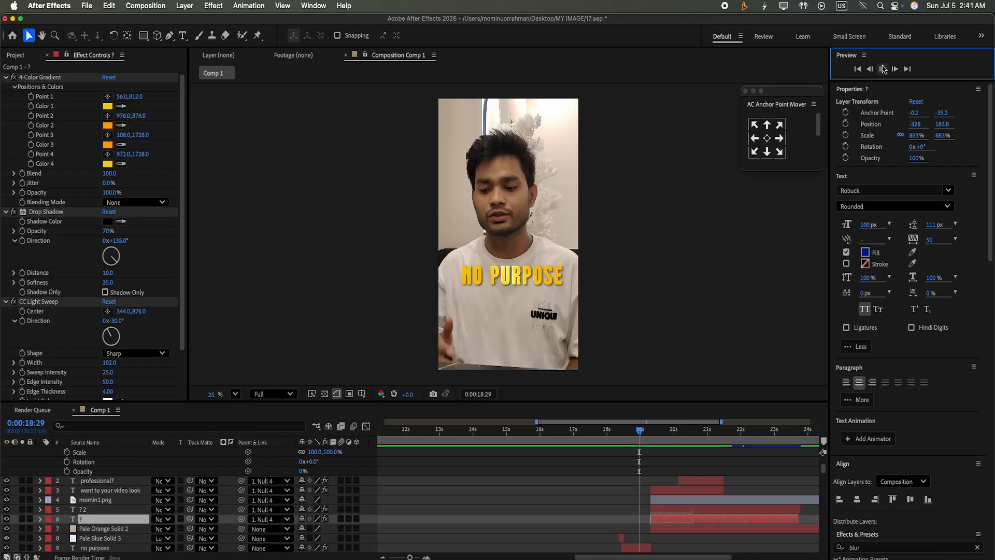
left_click(887, 68)
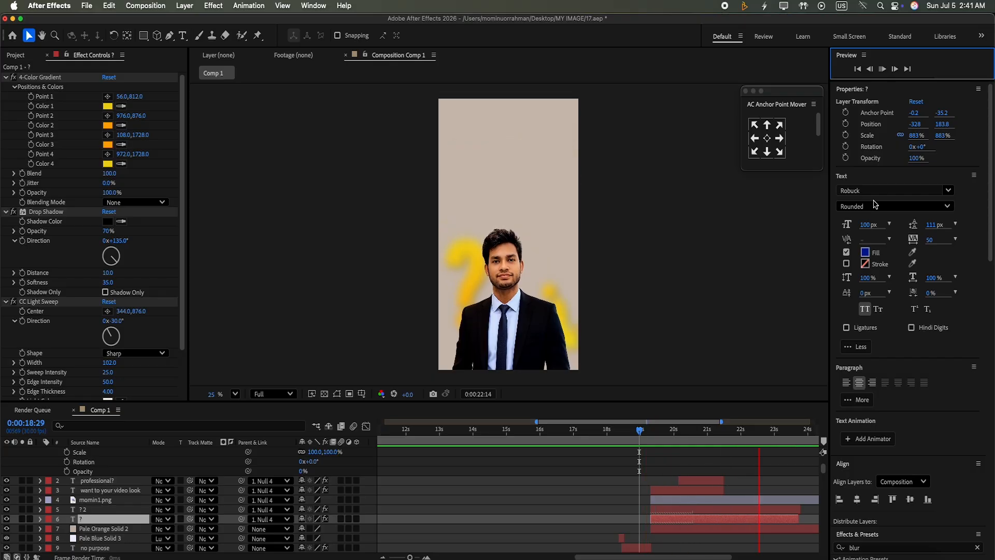
Step: At 21:21, collapse the null and select the CC Light Sweep, Drop Shadow and 4-Color Gradient effects together on the "?" layer
scroll(822, 474, "up", 4)
left_click_drag(789, 431, 731, 430)
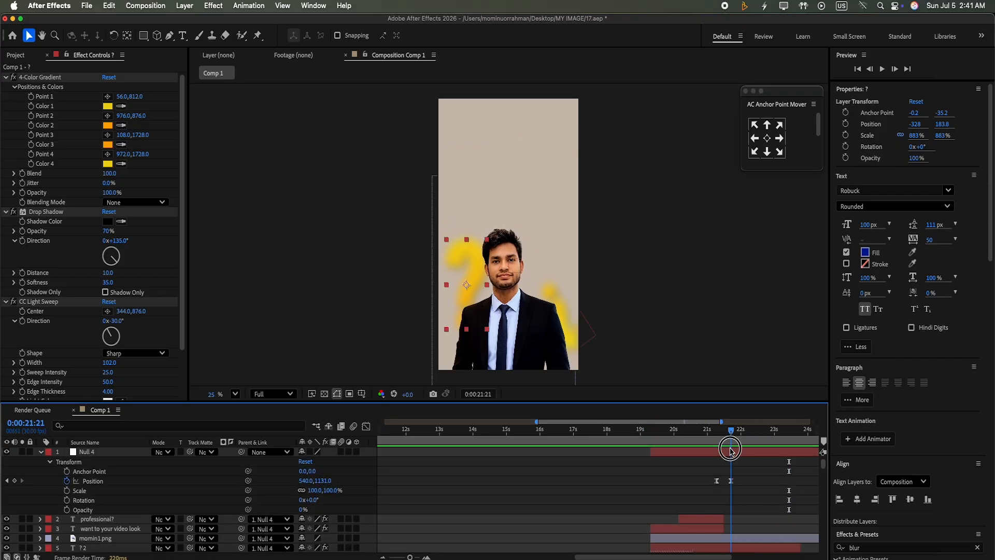
left_click(369, 487)
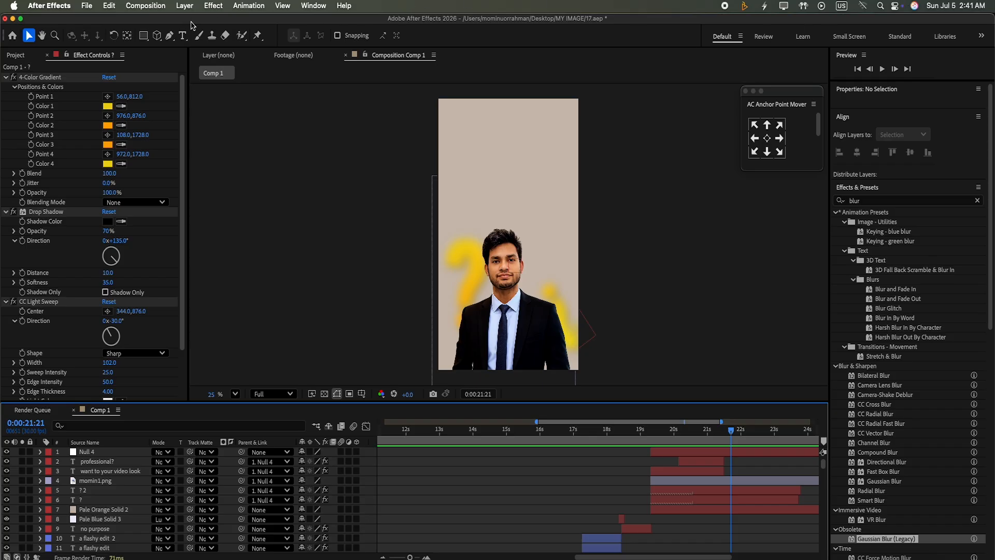
left_click(67, 306)
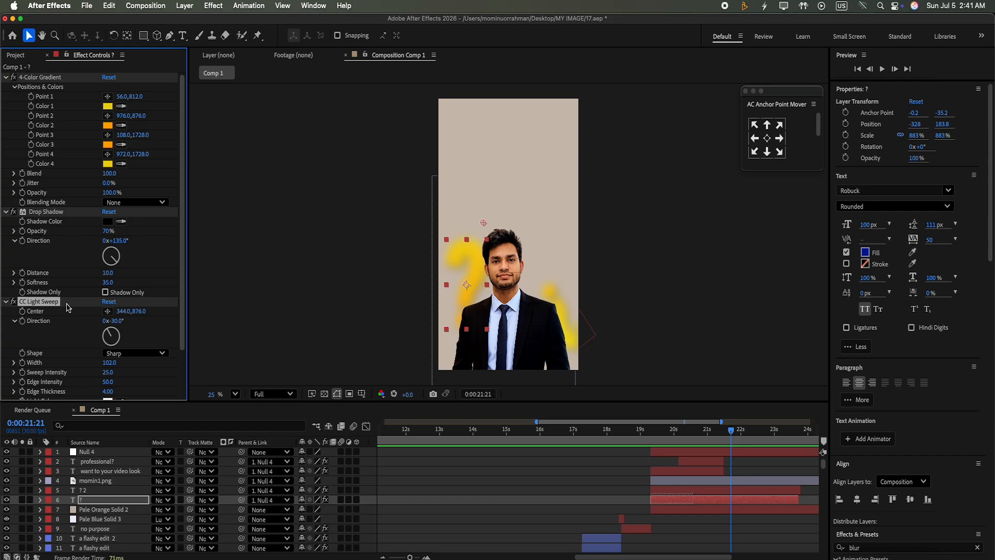
left_click(52, 212, "shift")
left_click(54, 78, "shift")
left_click(369, 456)
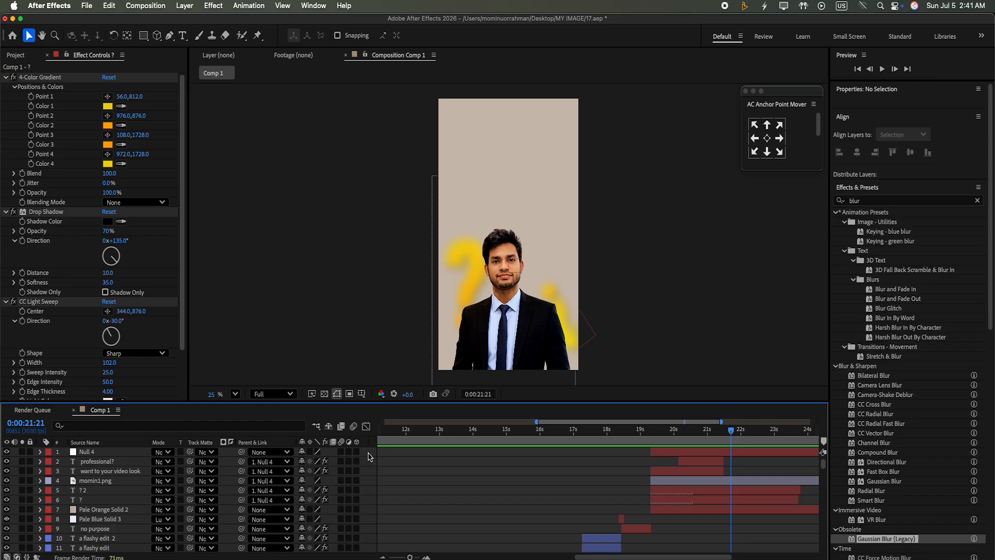
Step: Draw a pink rectangle about 900 × 142 px above the portrait with a centred anchor point, and move the playhead to 21:09
key("q")
left_click_drag(453, 186, 569, 207)
left_click(767, 139)
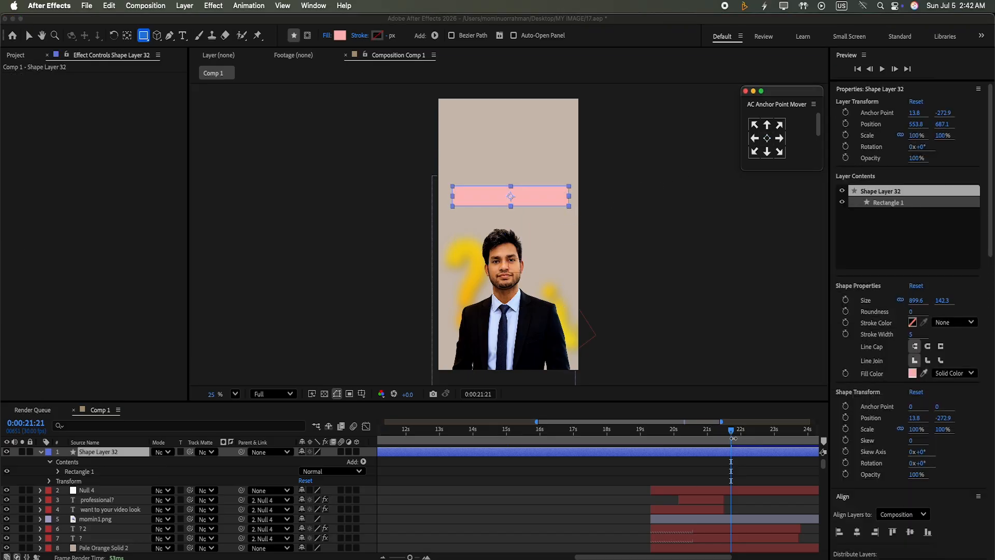
left_click(717, 429)
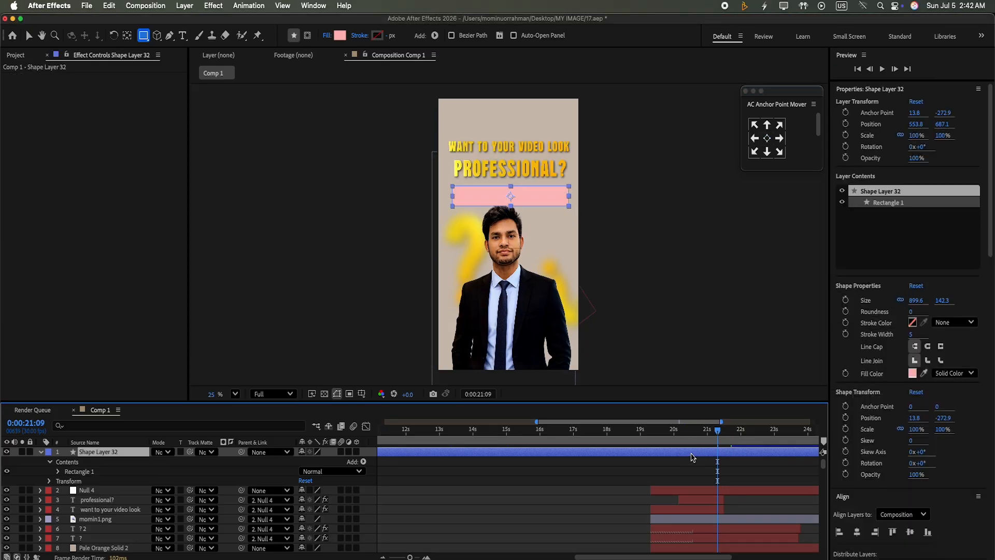
Step: Split the pink rectangle layer at 21:09, delete its earlier part, start the remaining layer at 21:14, and preview it
key("super+shift+d")
left_click(685, 461)
key("Delete")
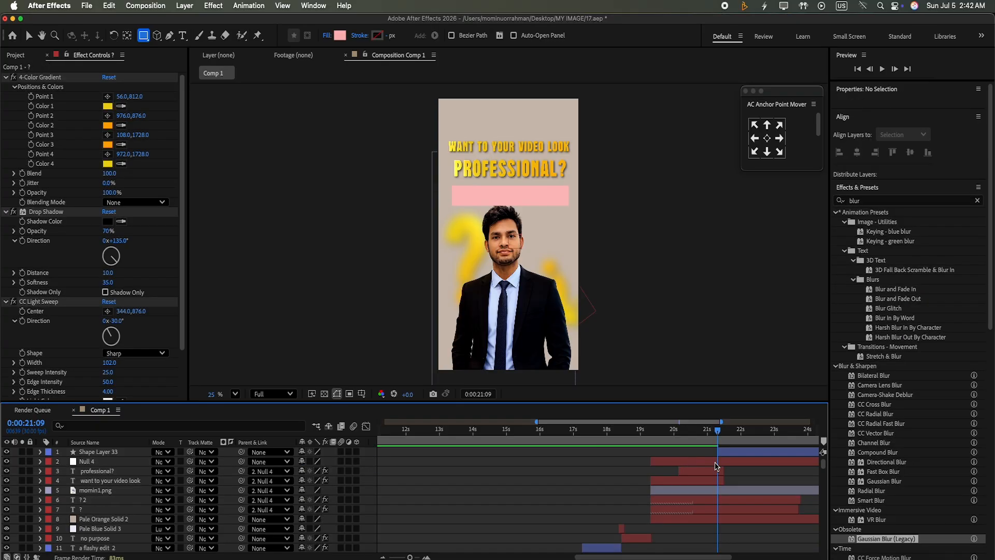
left_click(734, 453)
left_click_drag(734, 453, 739, 469)
left_click_drag(719, 432, 723, 432)
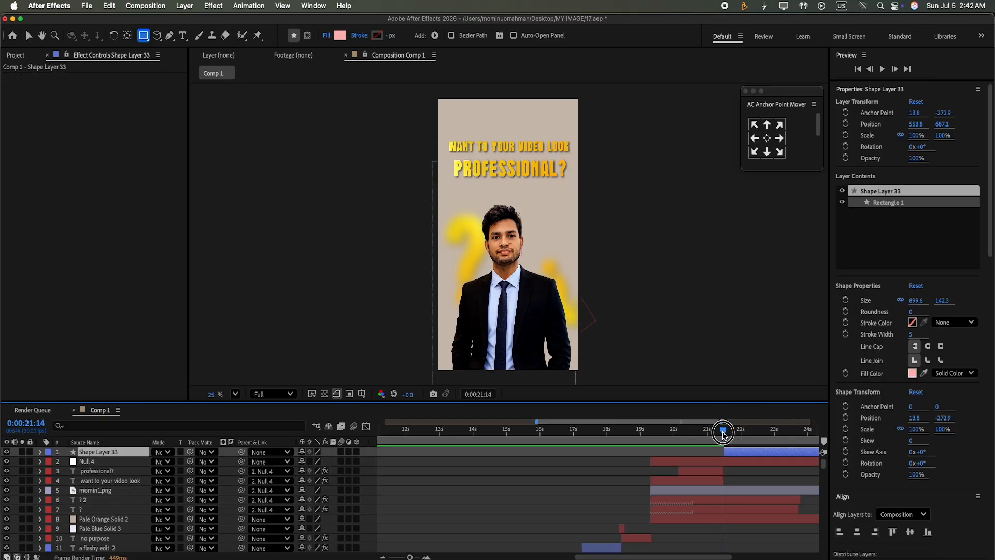
left_click(881, 68)
left_click(881, 68)
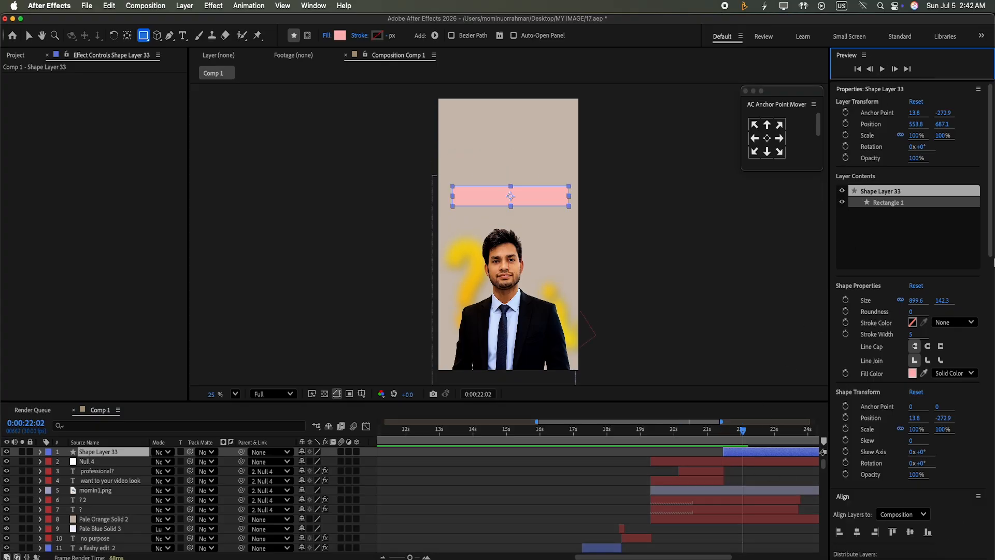
Step: Paste the copied gradient, shadow and light sweep effects onto the rectangle, and add a Bevel and Emboss layer style with size 15
key("super+v")
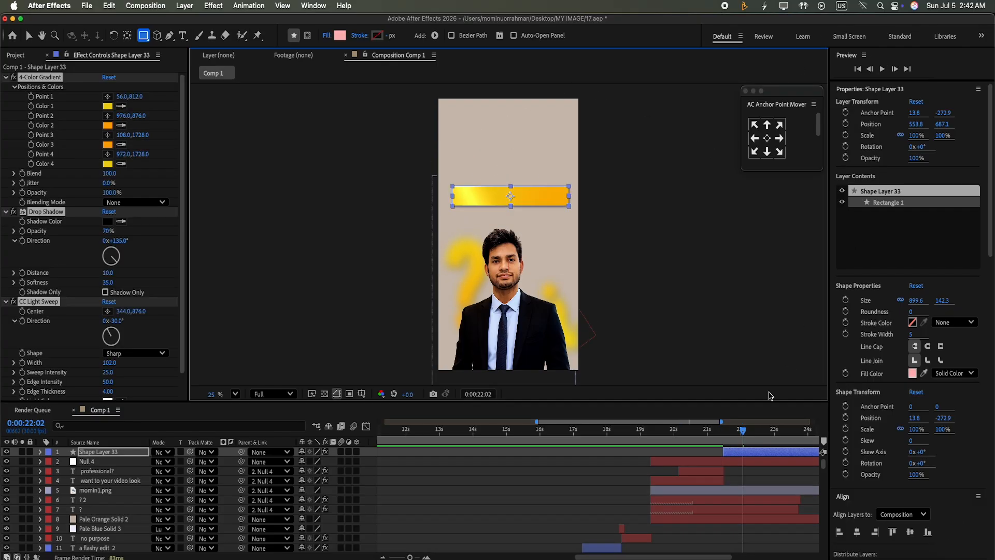
right_click(184, 453)
mouse_move(189, 351)
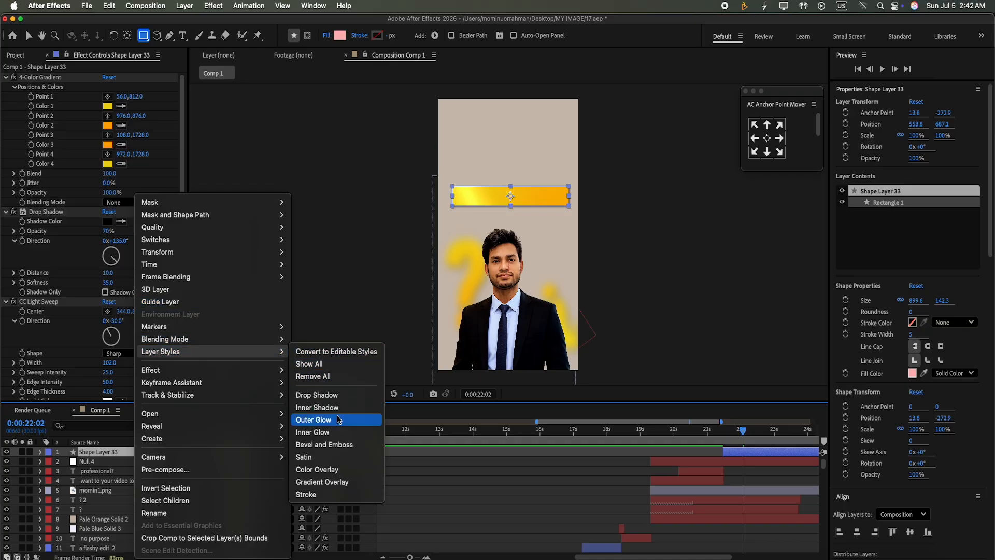
left_click(316, 445)
left_click(59, 510)
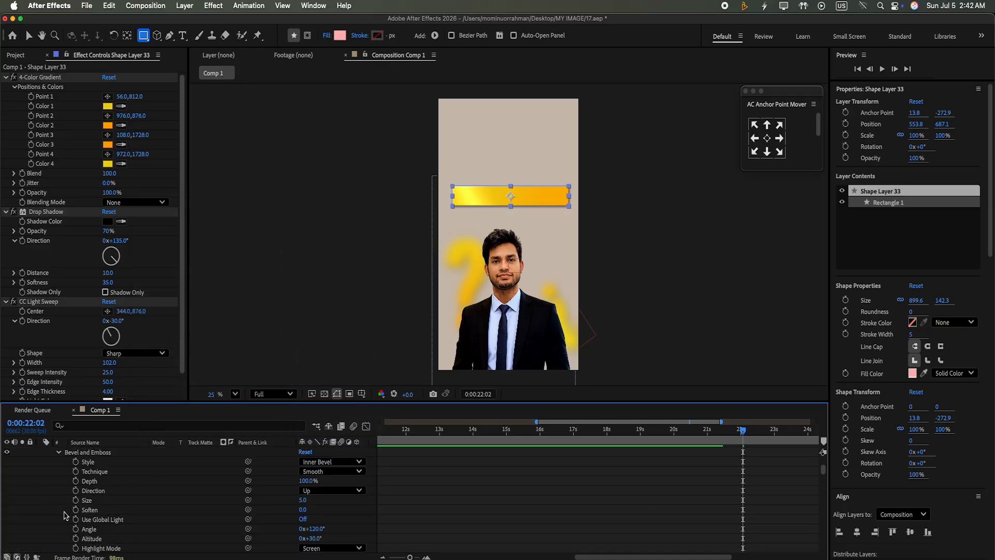
left_click(304, 499)
type("15")
left_click(345, 507)
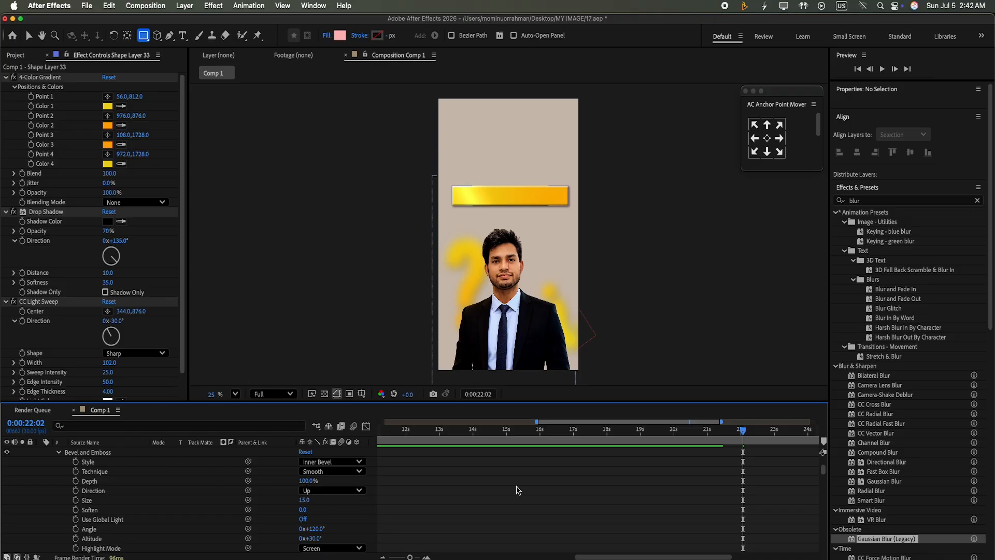
Step: Set the roundness of the bar's rectangle path to 25 and collapse the layer
scroll(824, 469, "up", 5)
left_click(50, 461)
left_click(58, 471)
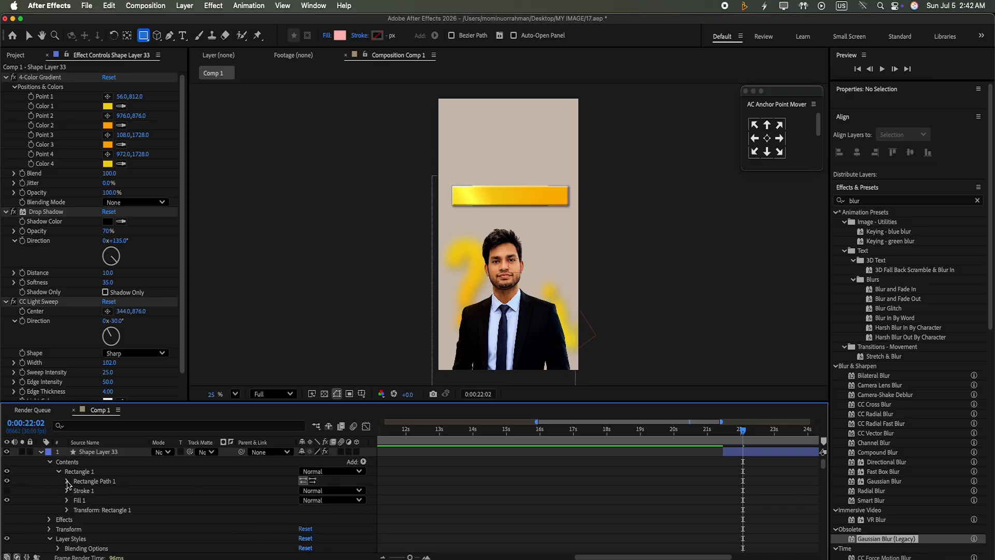
left_click(68, 481)
left_click(302, 511)
type("2")
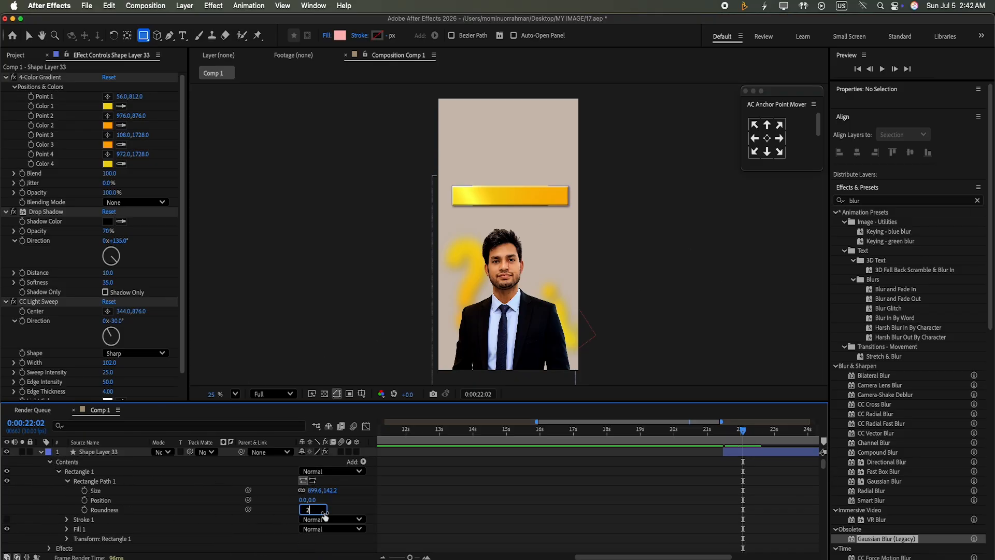
type("5")
key("Return")
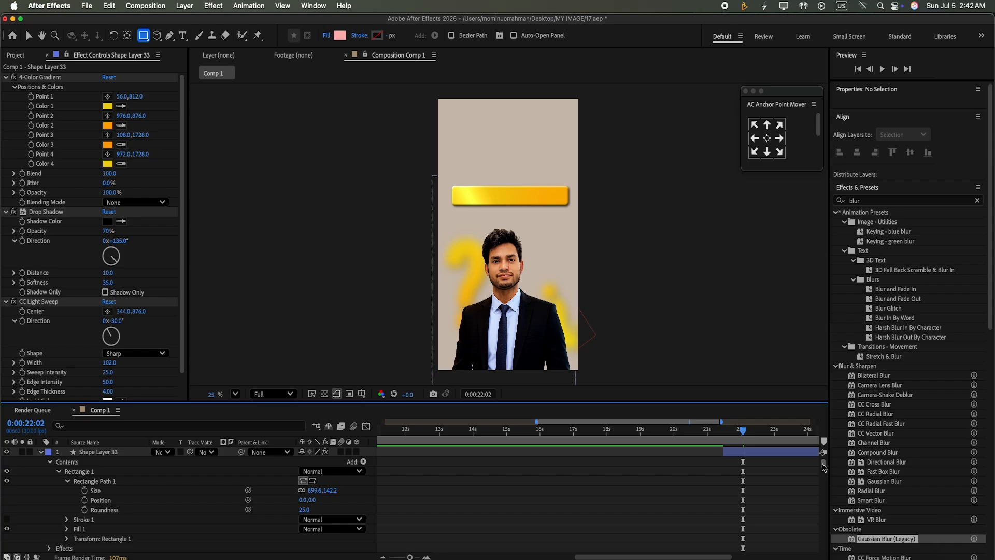
left_click(39, 452)
Step: Place the bar's anchor point at its bottom-left corner and preview the scene from 19:07
left_click(759, 455)
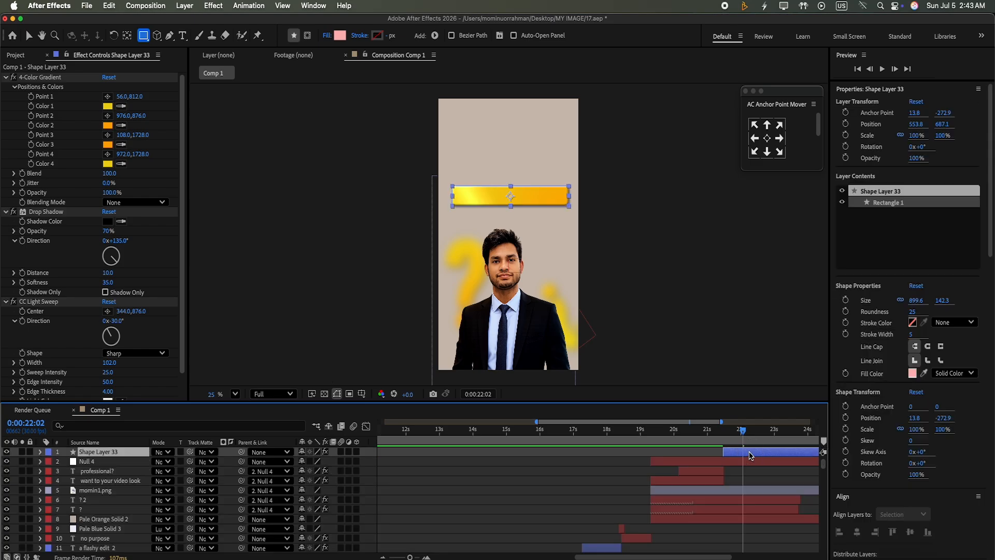
left_click(756, 152)
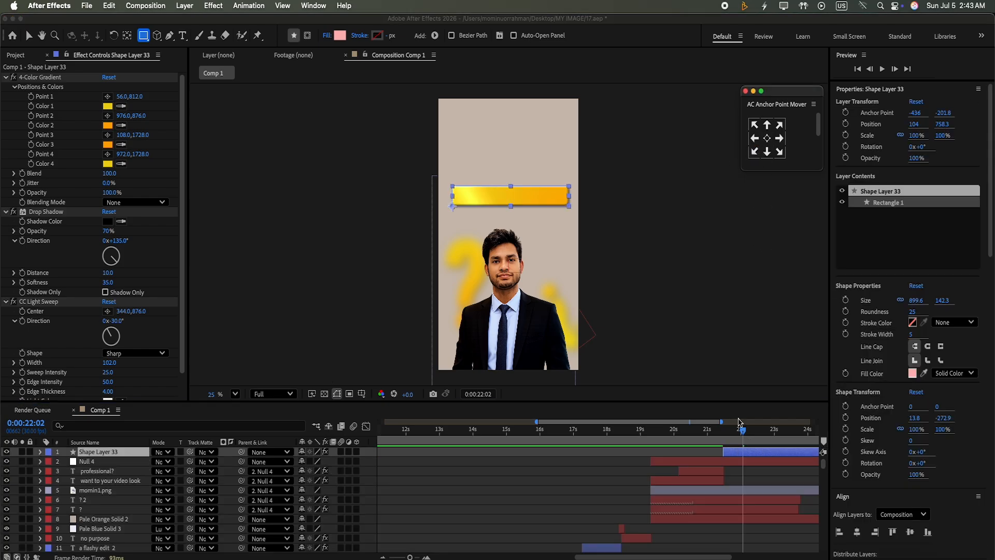
left_click_drag(743, 430, 648, 430)
left_click(880, 69)
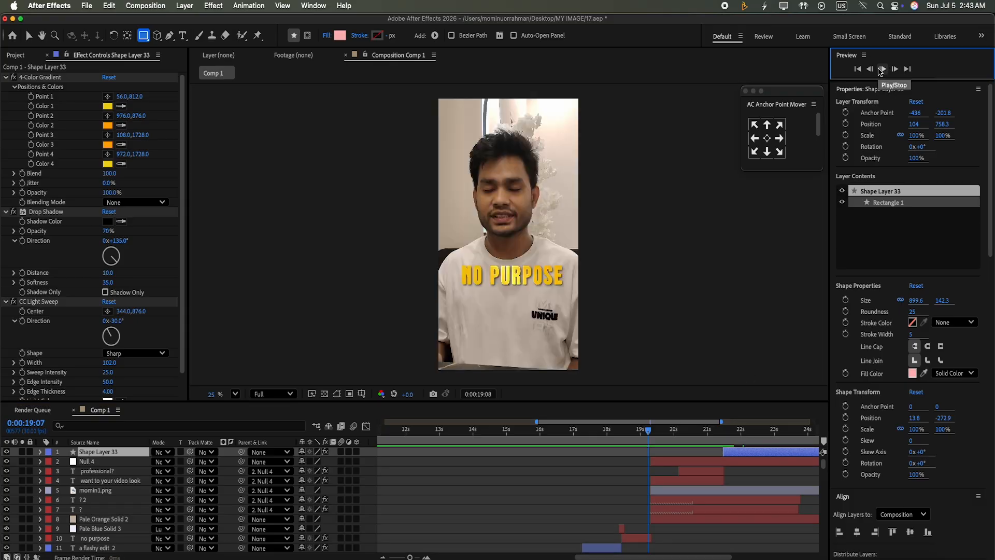
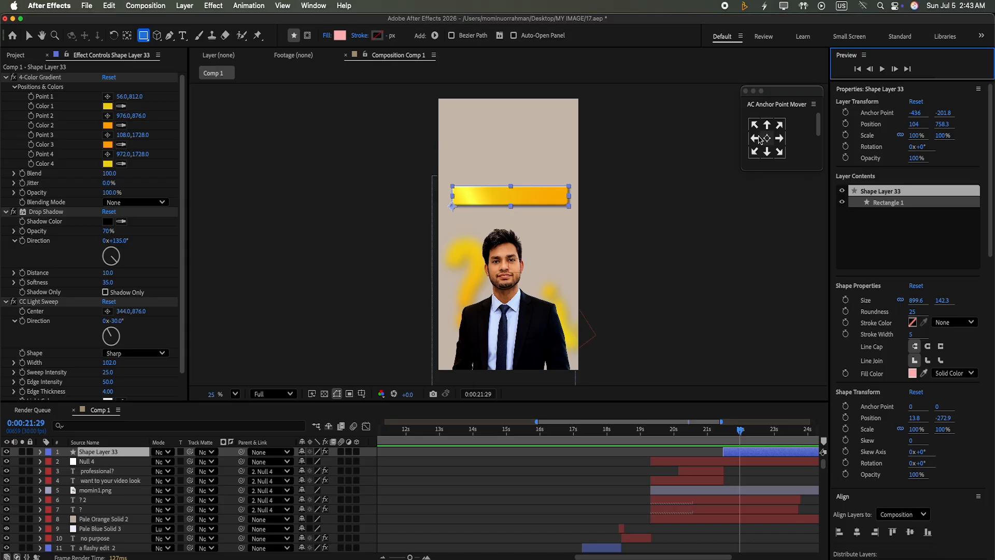
left_click(754, 138)
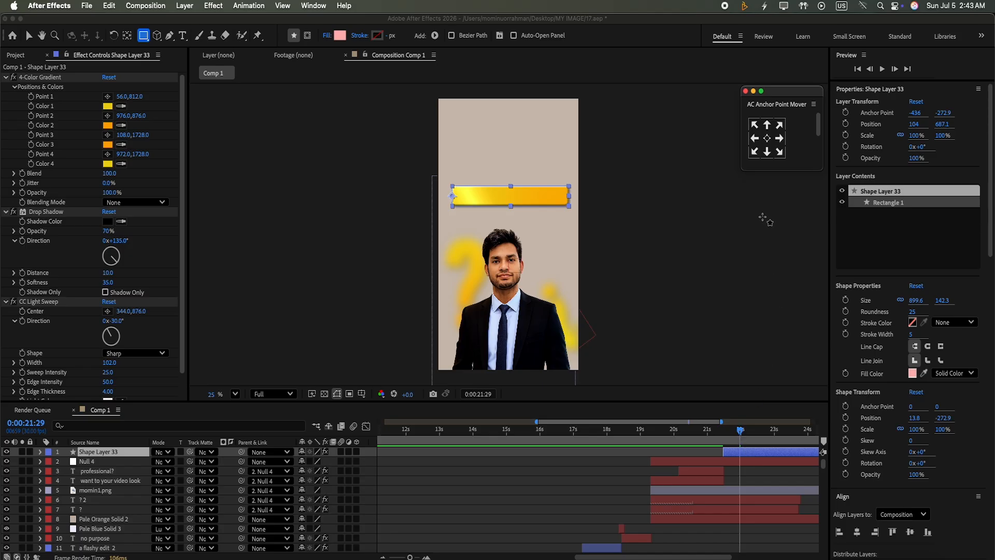
left_click(754, 152)
Step: Keyframe the bar's Rotation at 0° at 21:14 and -12° at 22:03
left_click_drag(735, 445, 723, 446)
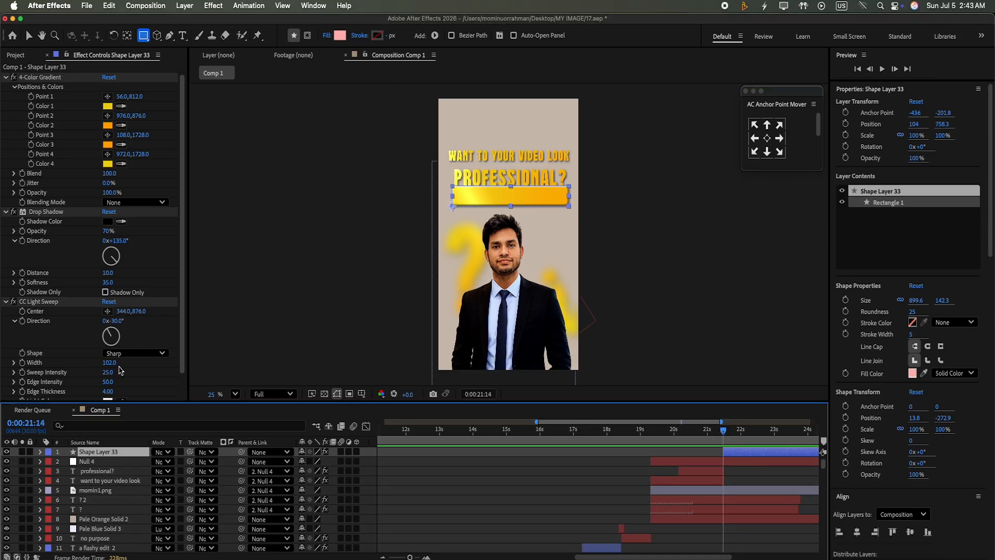
left_click(40, 451)
left_click(57, 471)
left_click(49, 462)
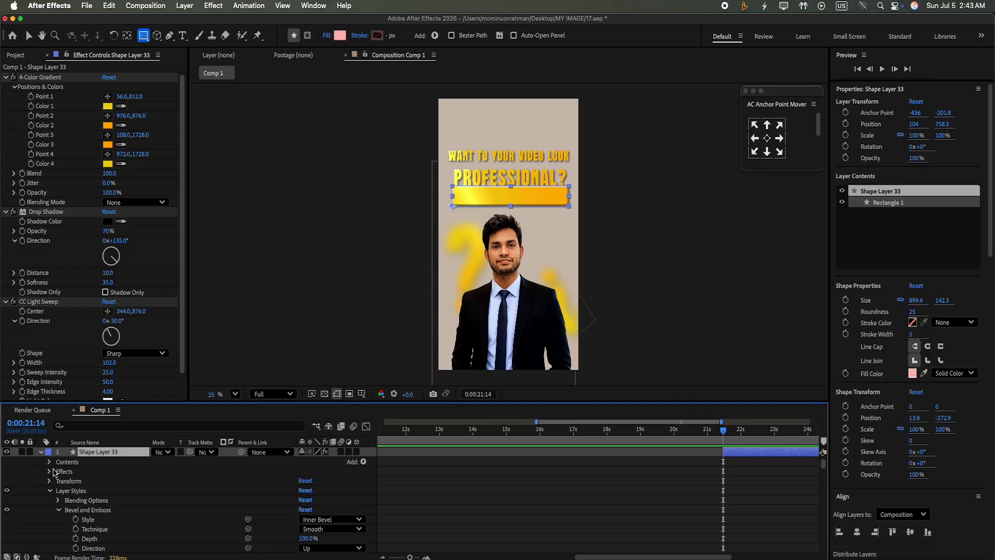
left_click(50, 490)
left_click(49, 481)
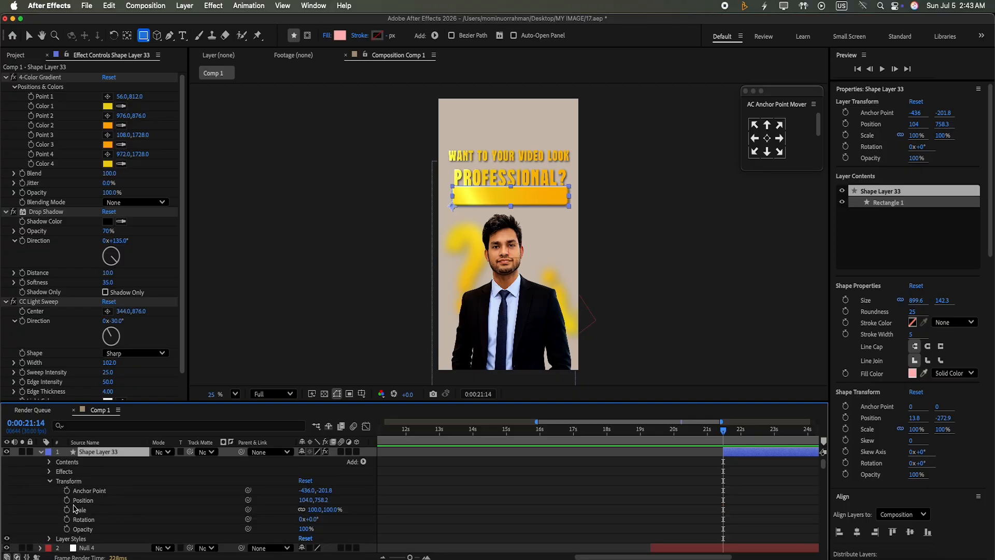
left_click(66, 520)
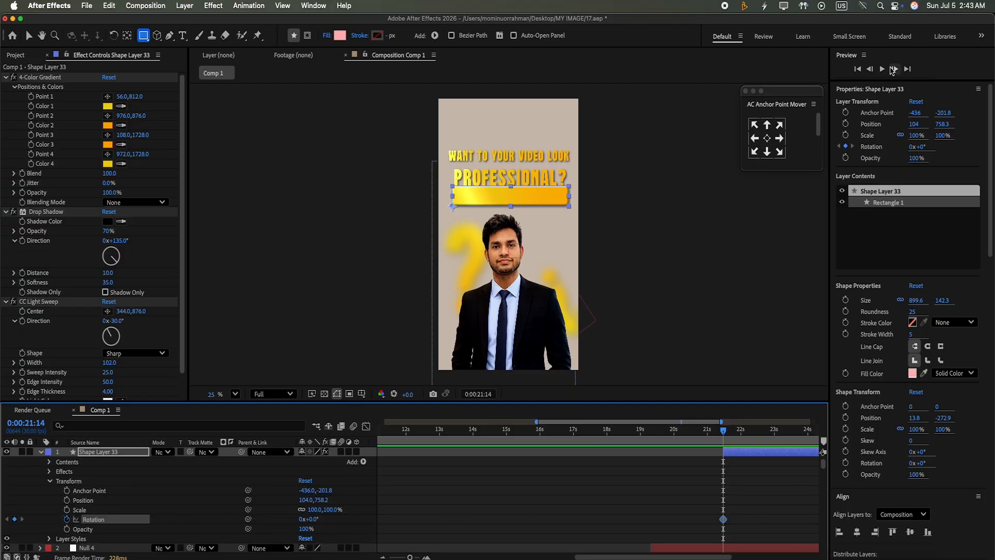
left_click(893, 70)
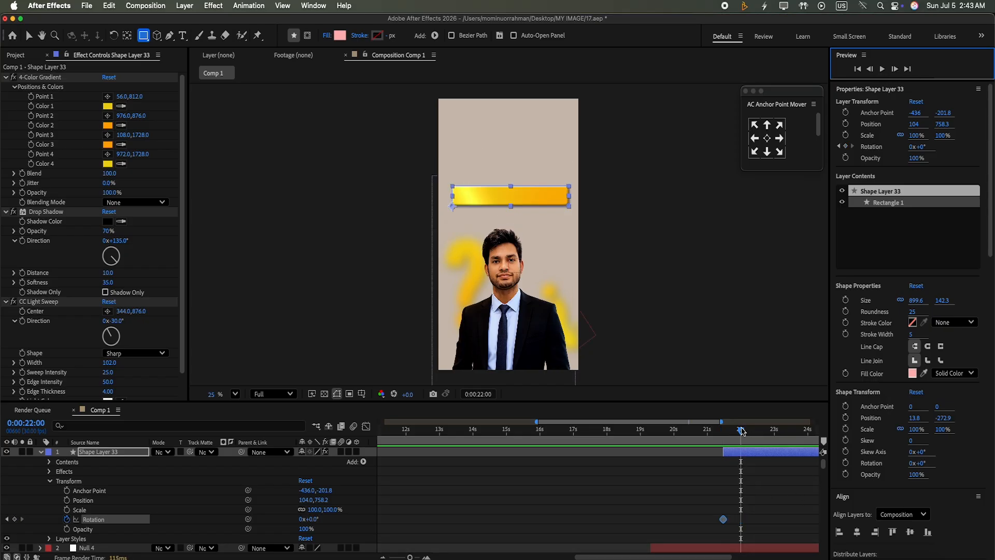
left_click(745, 430)
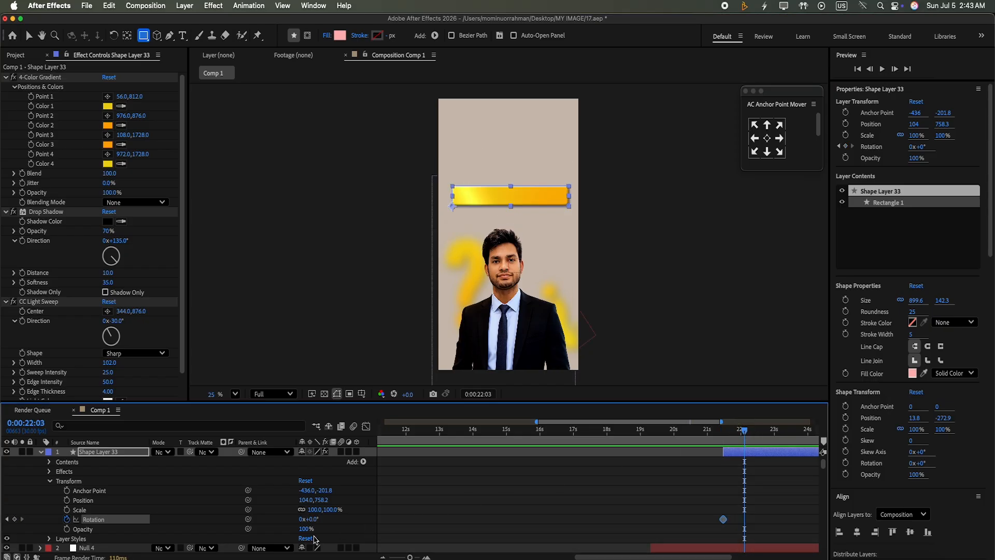
mouse_move(312, 518)
left_mouse_down()
mouse_move(312, 508)
mouse_move(313, 528)
left_mouse_up()
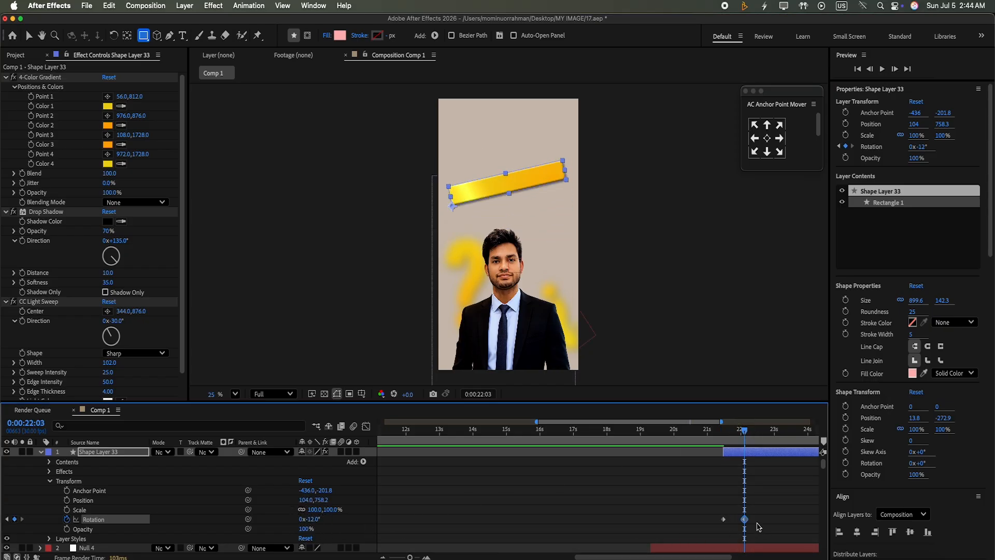
Step: Reverse the bar's Rotation keyframes to run from -12° at 21:14 to 0° at about 22:19, and preview the swing
left_click_drag(415, 557, 415, 556)
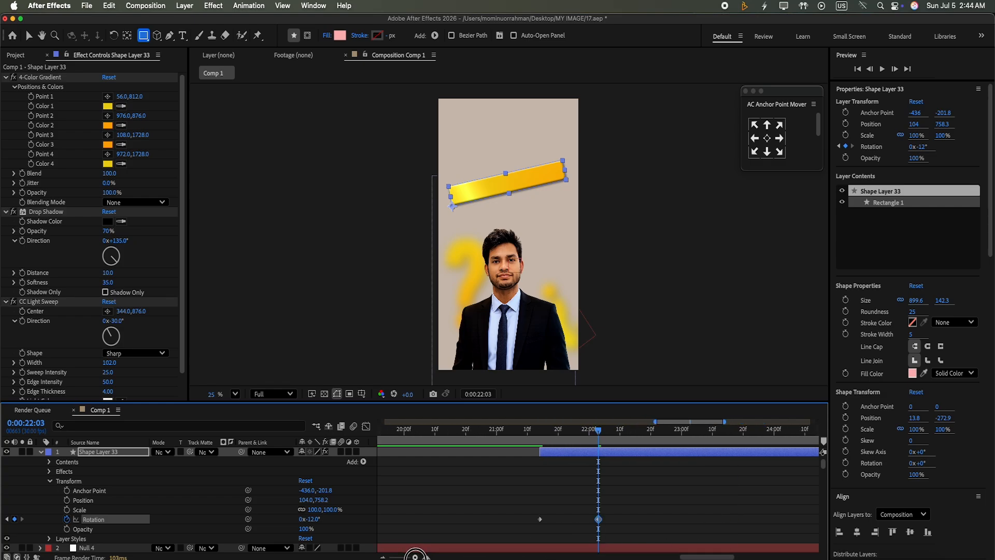
left_click_drag(599, 434, 539, 464)
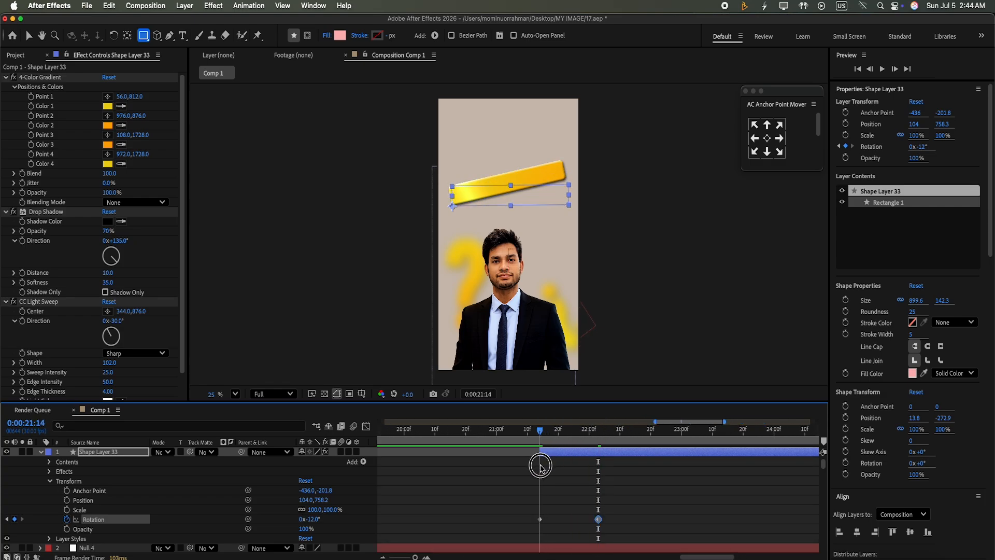
mouse_move(598, 519)
left_mouse_down()
mouse_move(539, 519)
mouse_move(615, 519)
left_mouse_up()
left_click(593, 512)
left_click(885, 71)
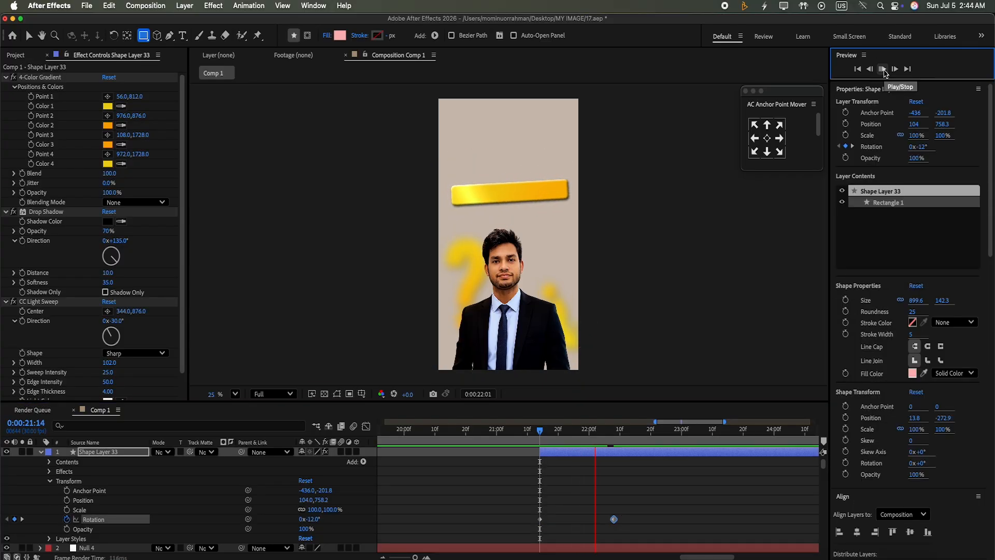
left_click_drag(614, 518, 649, 520)
left_click_drag(648, 432, 540, 465)
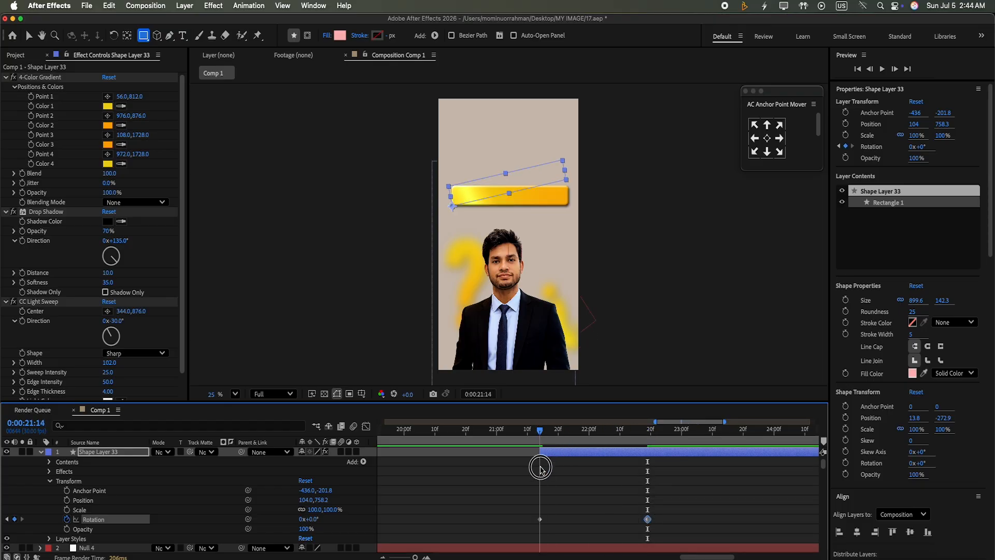
left_click(887, 73)
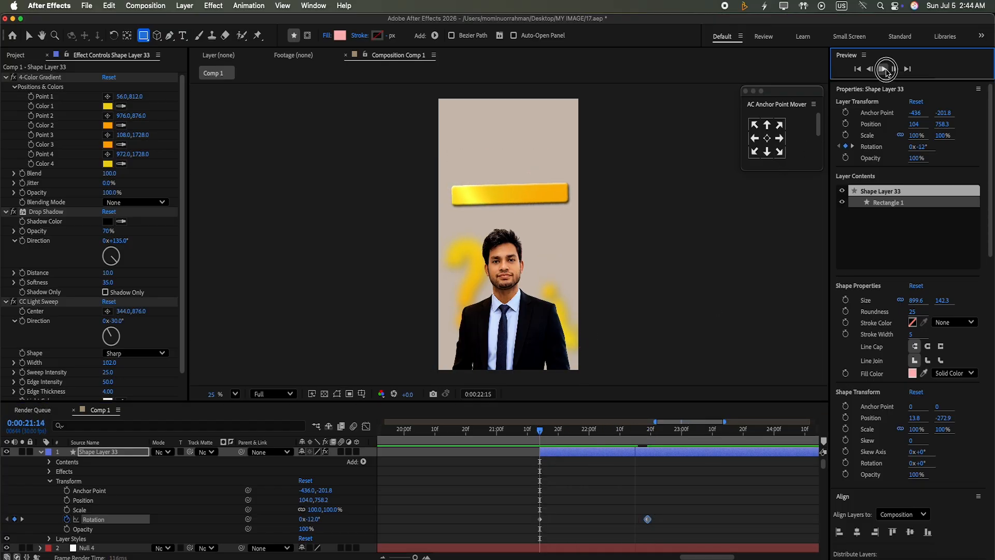
Step: Add a middle Rotation keyframe at 22:00 that tilts the bar downward past horizontal, and preview it from 21:14
left_click(590, 454)
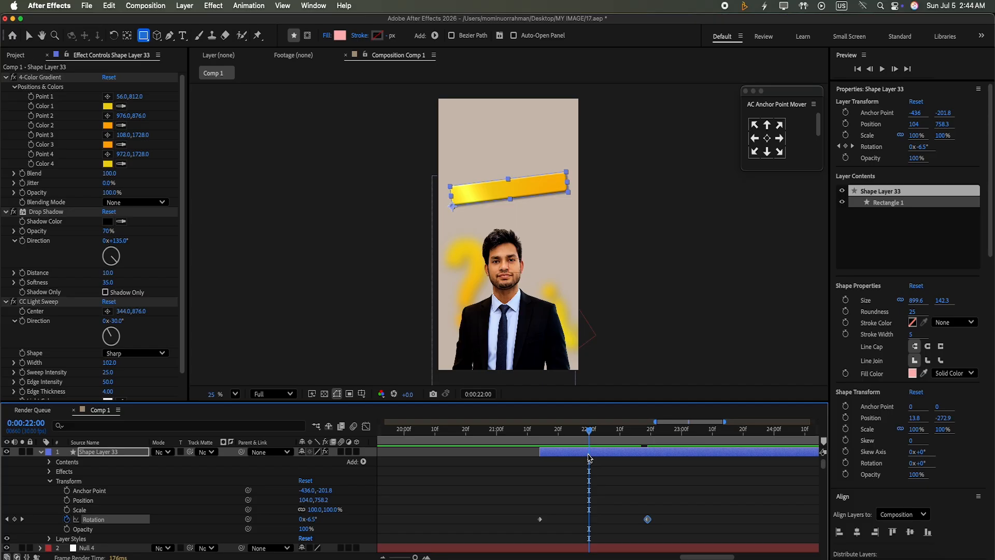
left_click_drag(313, 519, 313, 506)
left_click(591, 430)
key("j")
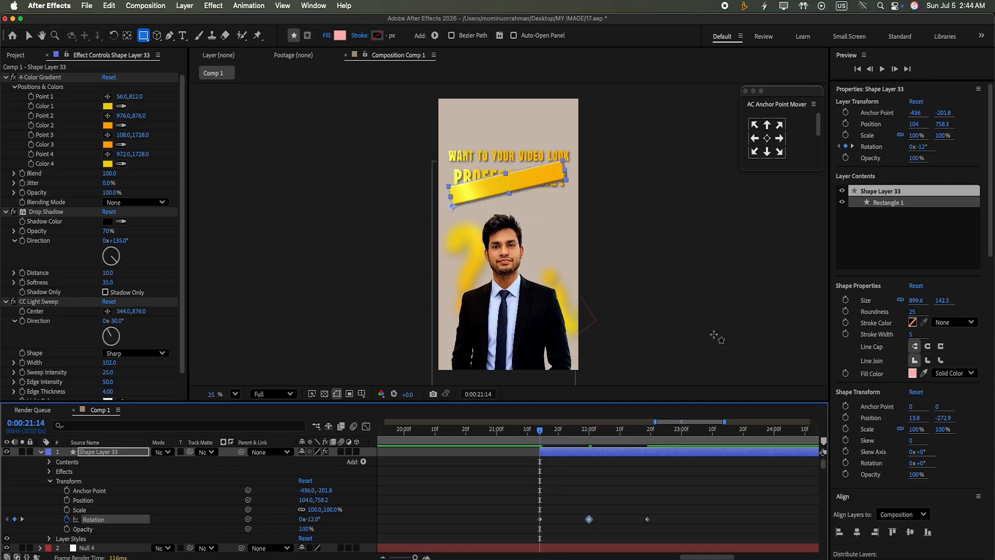
left_click(883, 69)
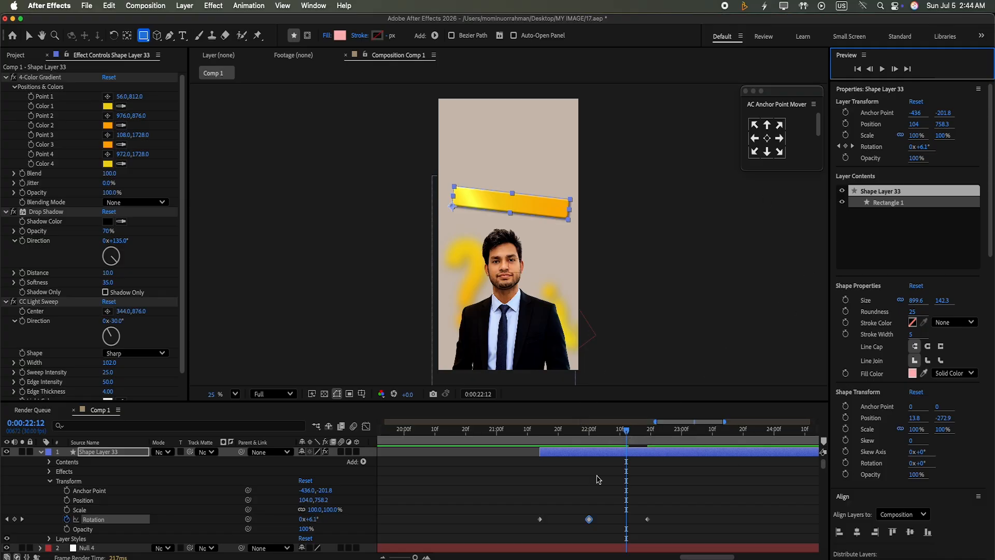
Step: Move the middle Rotation keyframe earlier to about 21:21 and replay the swing from 21:14
left_click_drag(588, 519, 561, 520)
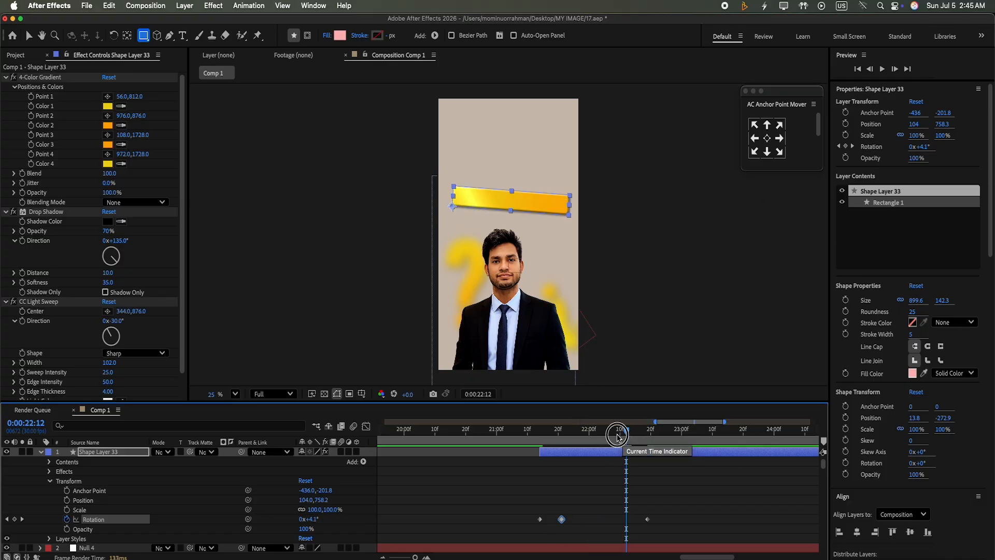
key("j")
key("j")
left_click(881, 68)
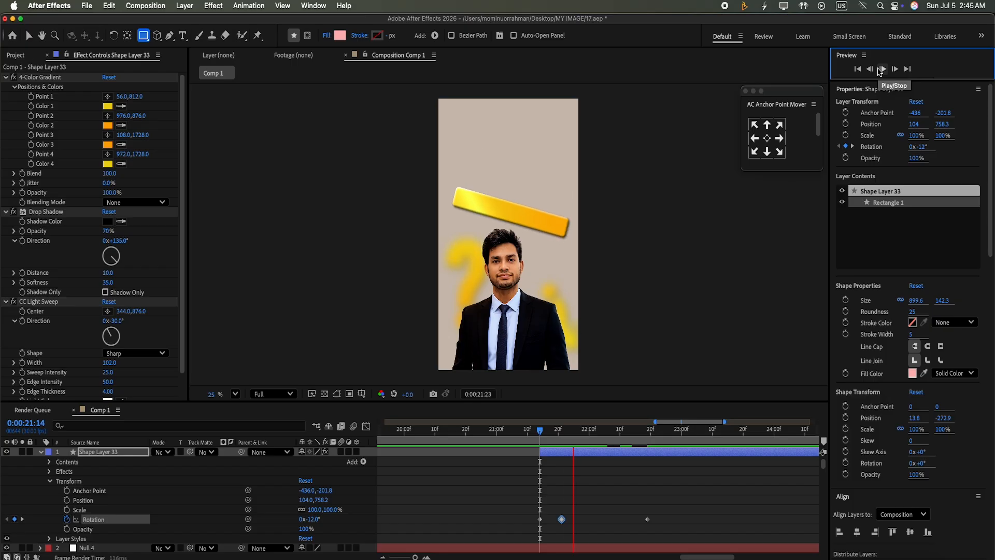
Step: Add a -11.4° Rotation keyframe at about 21:29, move the last one to about 22:07, and select all four Rotation keyframes
left_click_drag(605, 435, 591, 450)
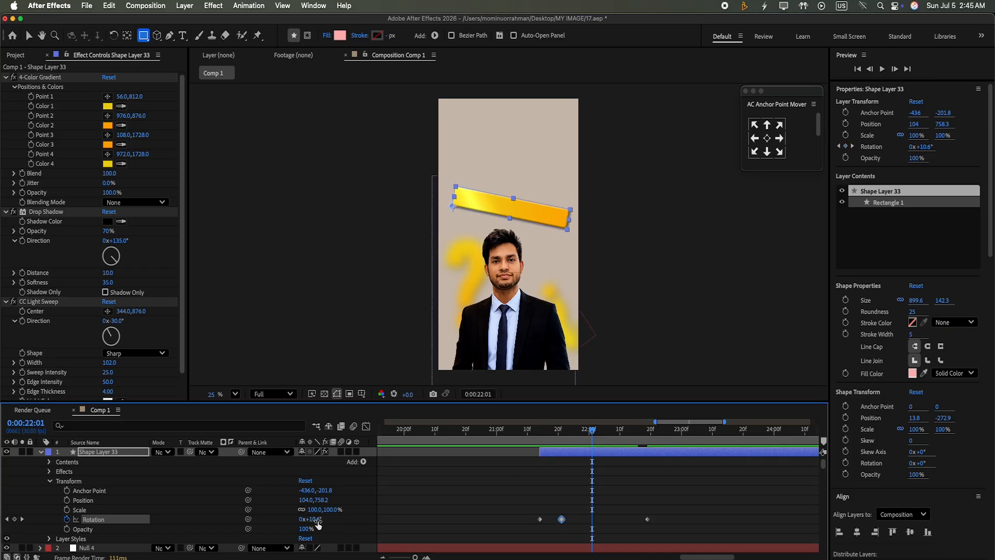
mouse_move(317, 520)
left_mouse_down()
mouse_move(321, 513)
mouse_move(314, 528)
left_mouse_up()
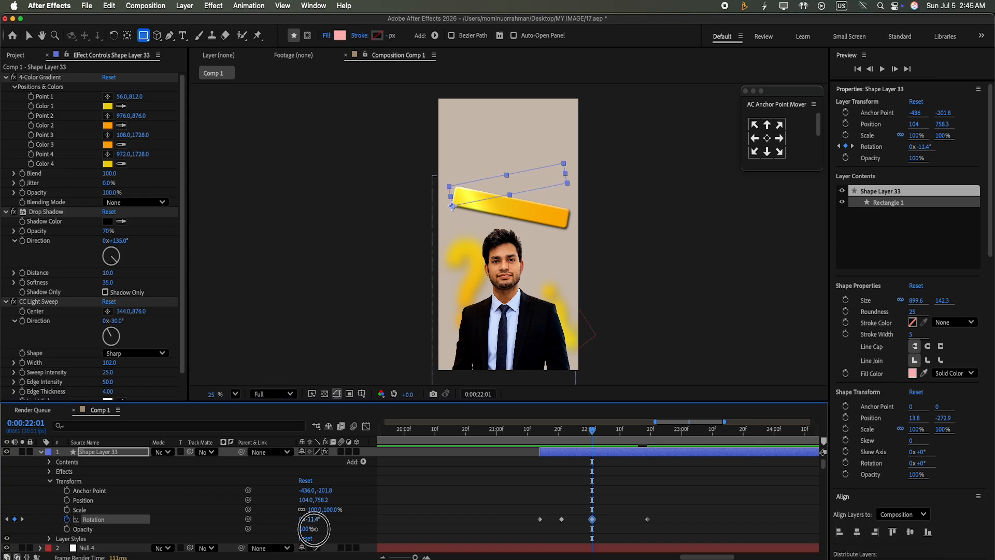
left_click_drag(593, 518, 587, 521)
left_click_drag(647, 519, 524, 548)
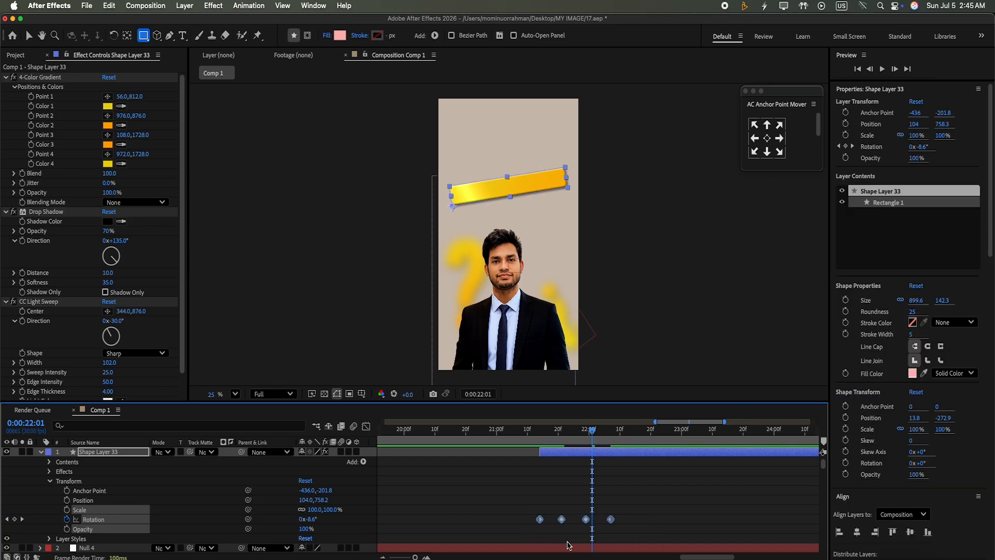
Step: Set incoming and outgoing velocity influence to 65% on the bar's Rotation keyframes, and preview the swing from about 21:14
key("super+shift+k")
left_click(412, 278)
key("BackSpace")
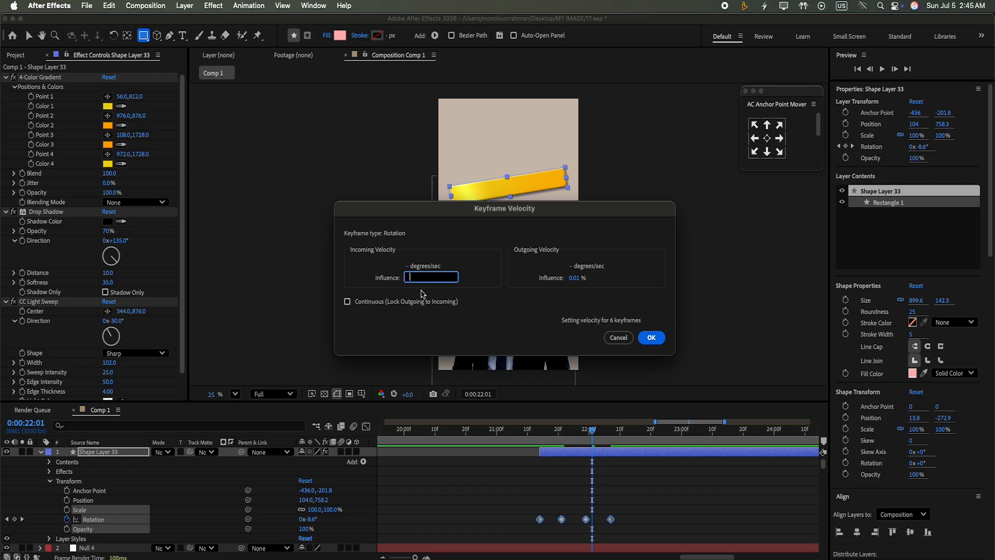
left_click(576, 278)
type("65")
left_click(651, 338)
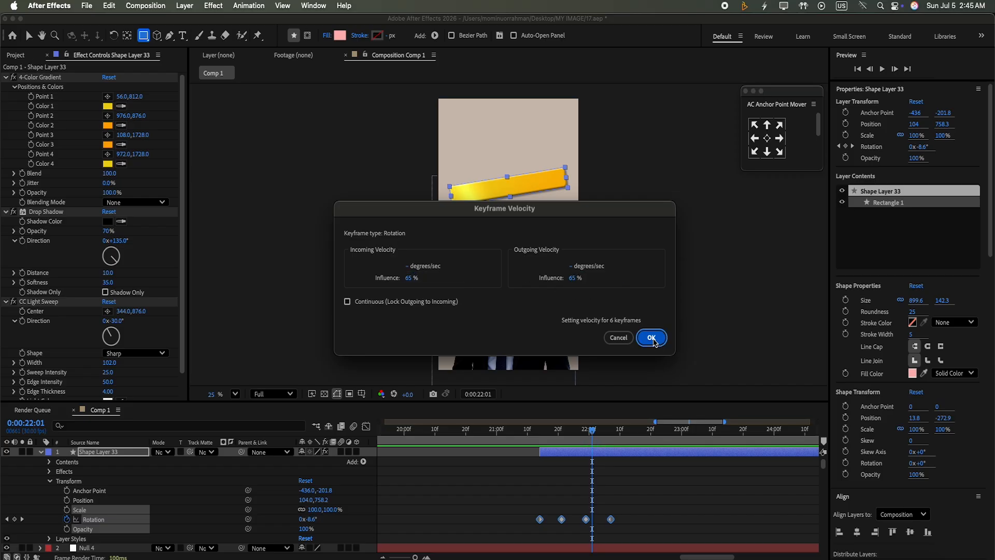
left_click(536, 429)
left_click(883, 69)
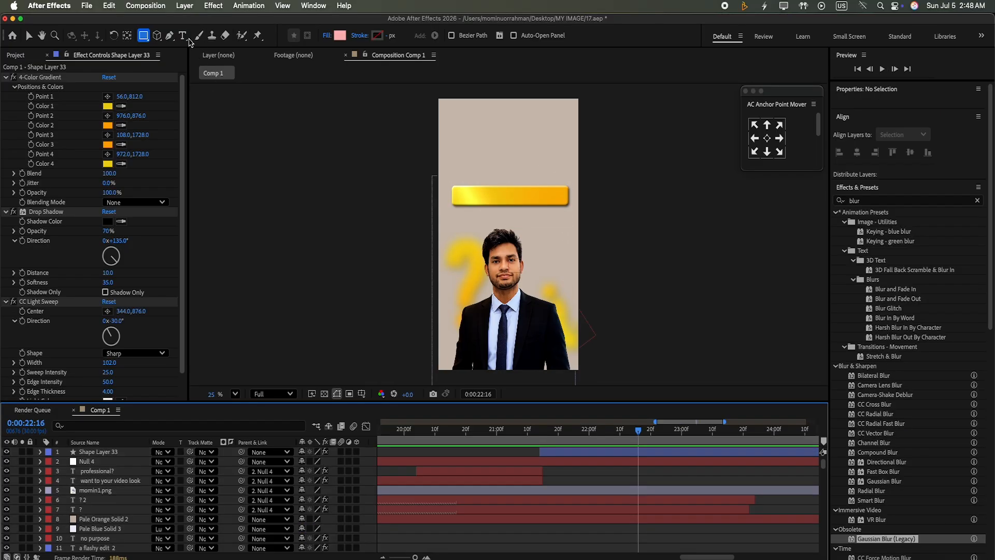
Step: Add the text "stop over editing" and centre it on the golden bar at position 540.1, 680.8
left_click(182, 36)
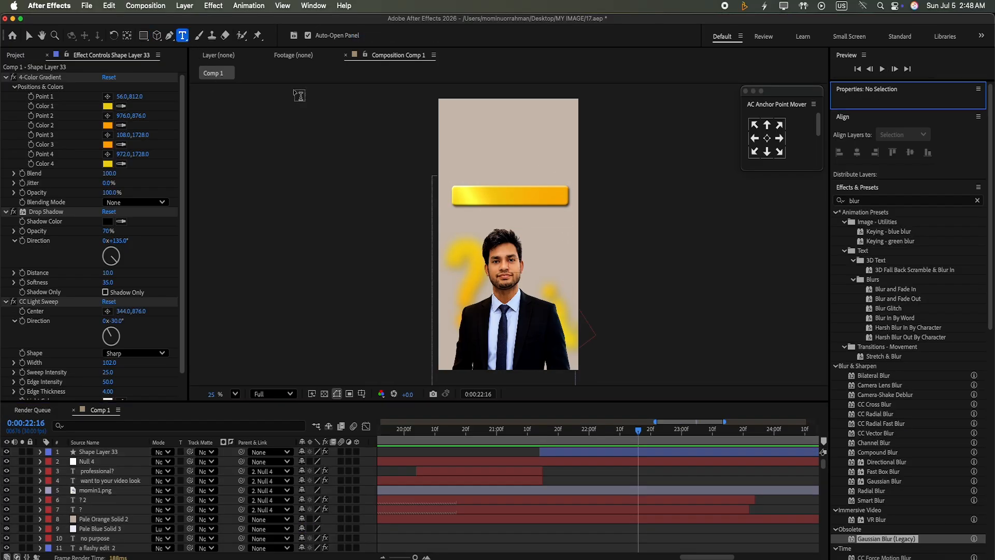
left_click(487, 189)
type("sto")
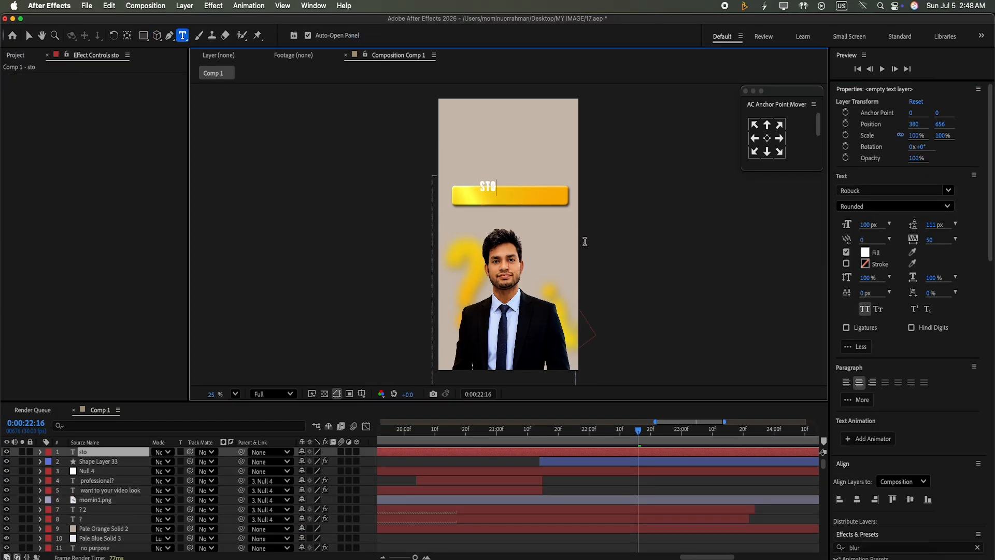
type("p over edit")
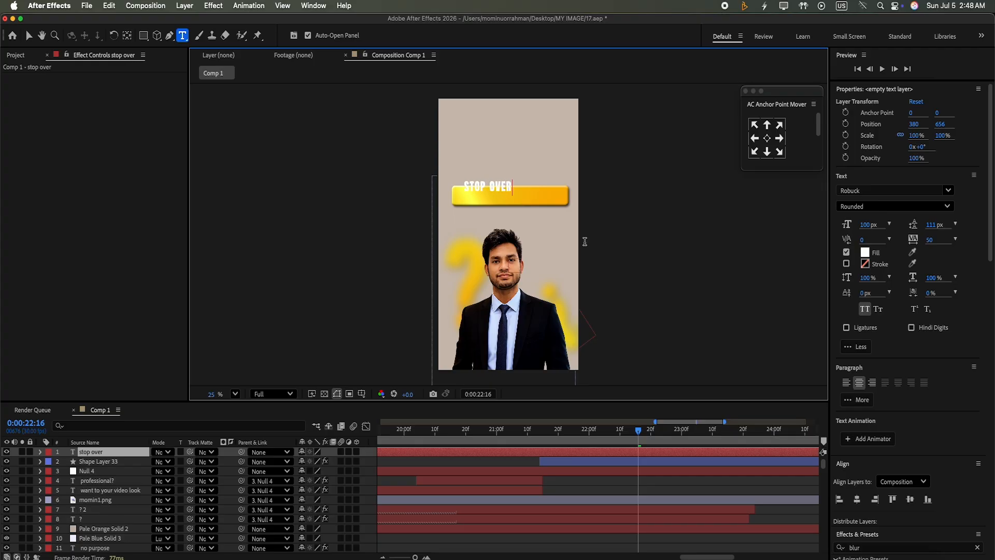
type("ing")
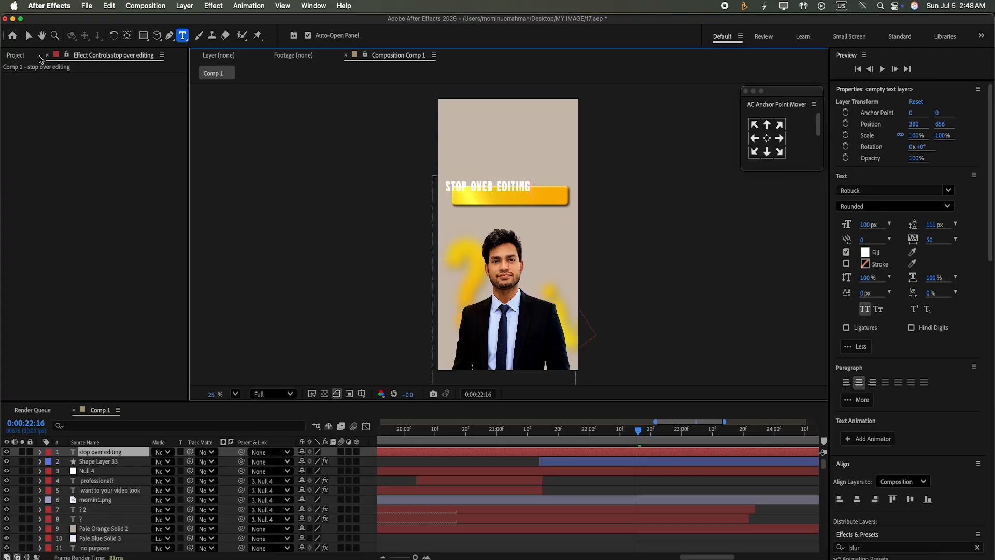
left_click(29, 36)
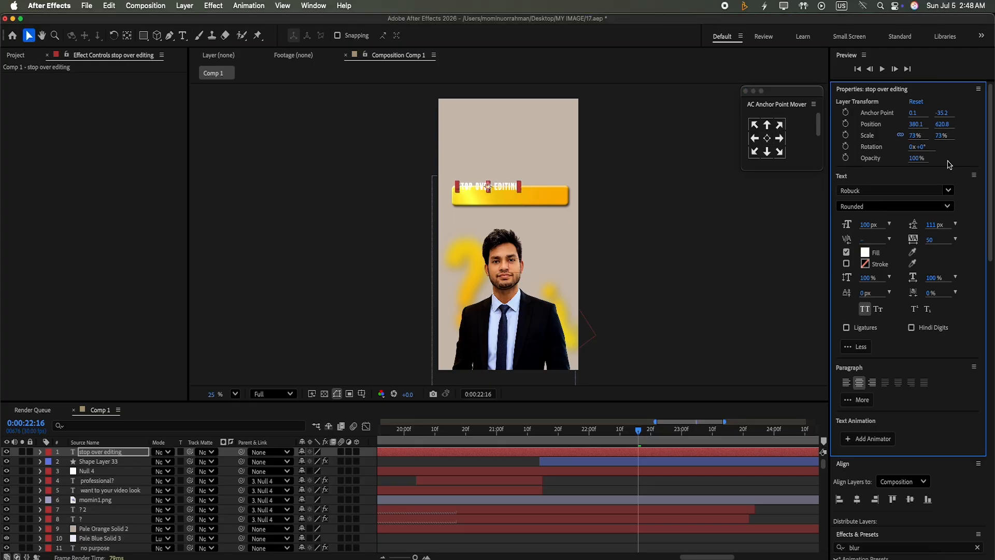
left_click_drag(511, 189, 530, 195)
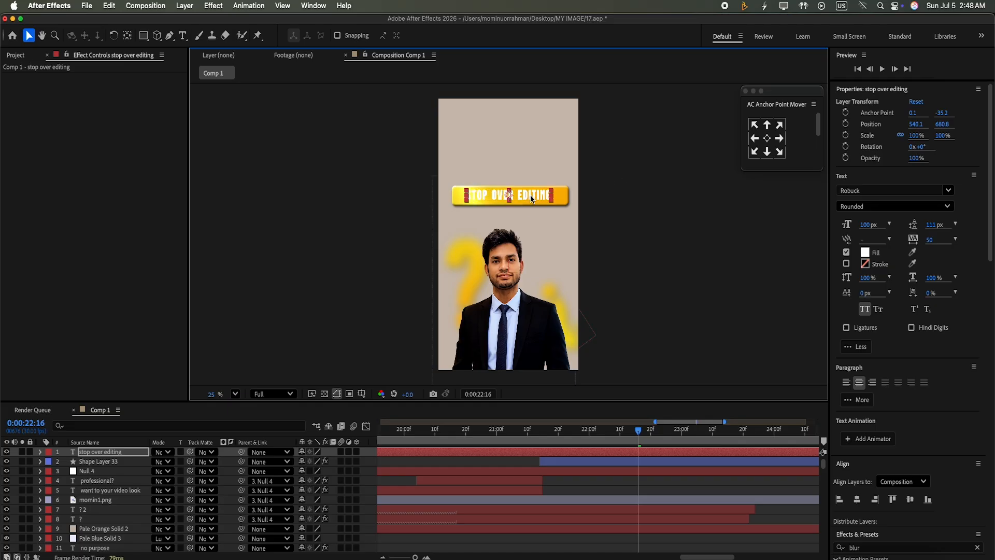
right_click(531, 196)
left_click(426, 497)
Step: Split the "stop over editing" text layer at 21:14 and delete the part before it
left_click(596, 451)
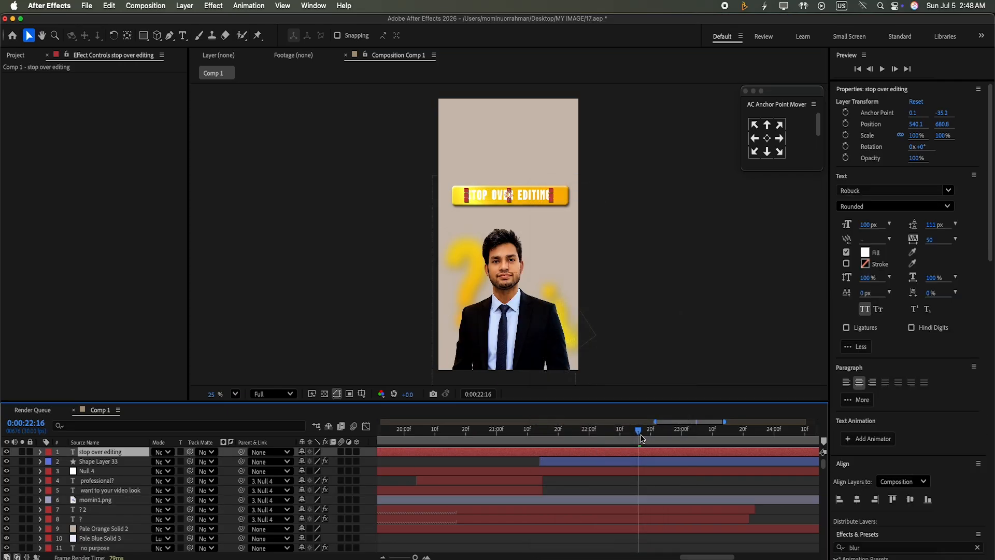
left_click_drag(640, 435, 540, 446)
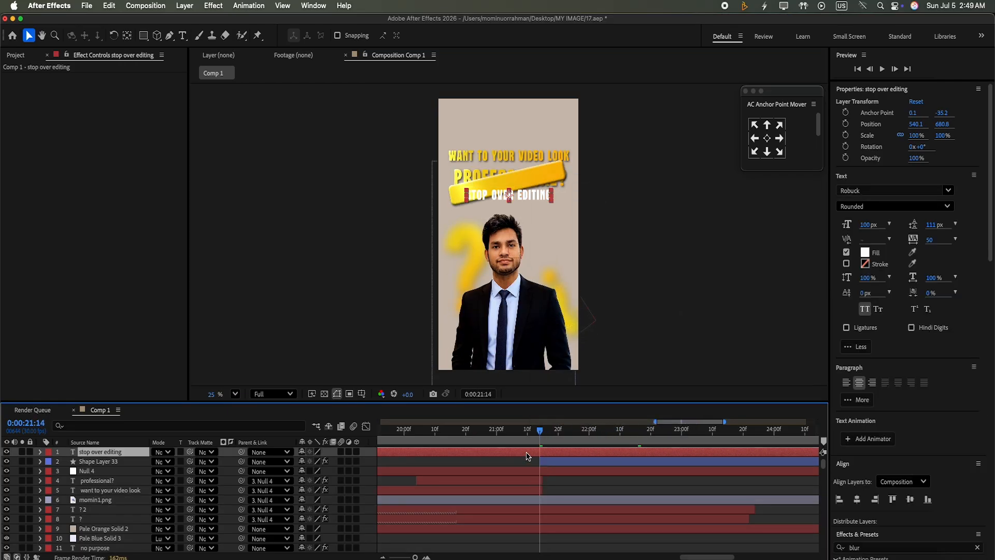
key("super+shift+d")
left_click(505, 465)
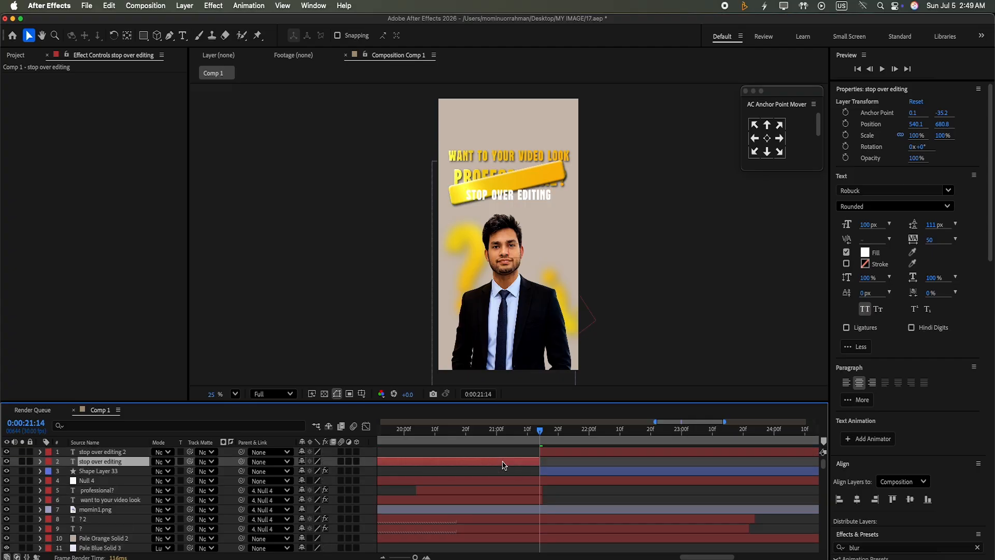
key("Delete")
Step: Parent the "stop over editing" text to the golden bar's Shape Layer 33 and preview their swing from 21:14
left_click(684, 446)
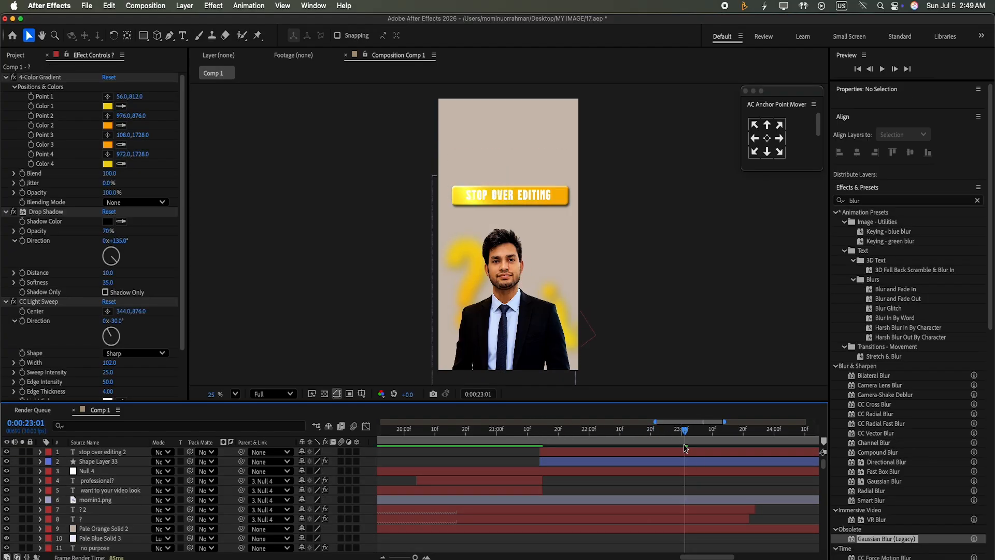
left_click(595, 461)
left_click_drag(241, 451, 139, 464)
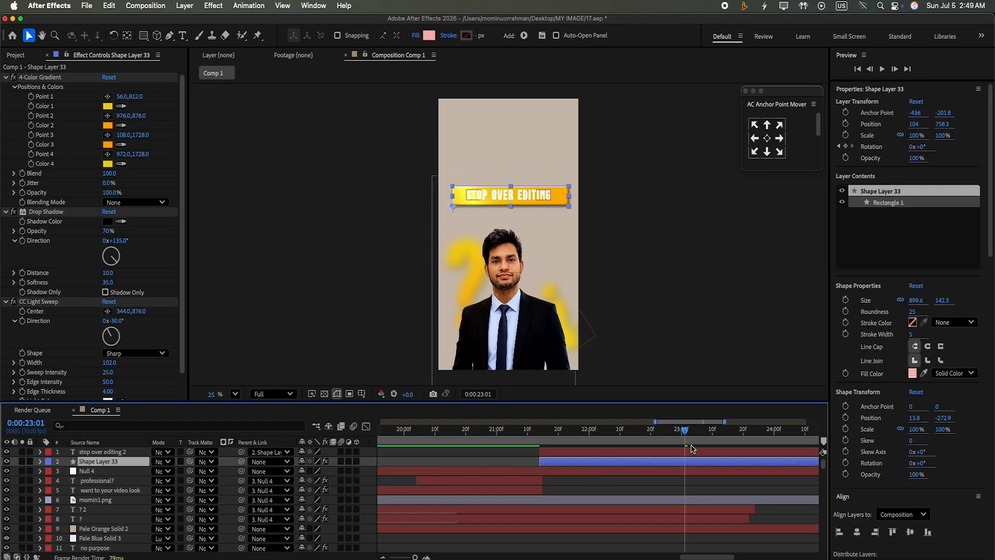
left_click_drag(686, 446, 540, 467)
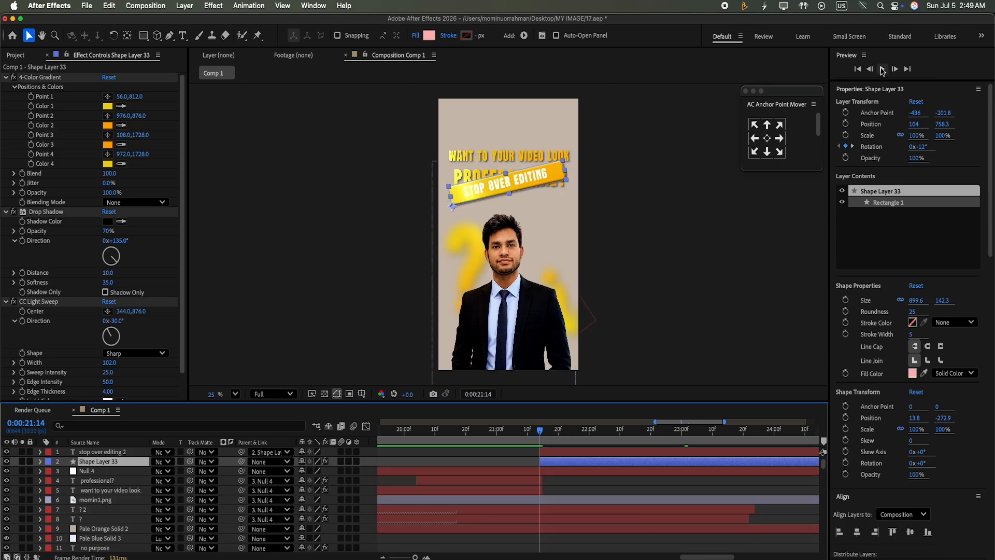
left_click(882, 69)
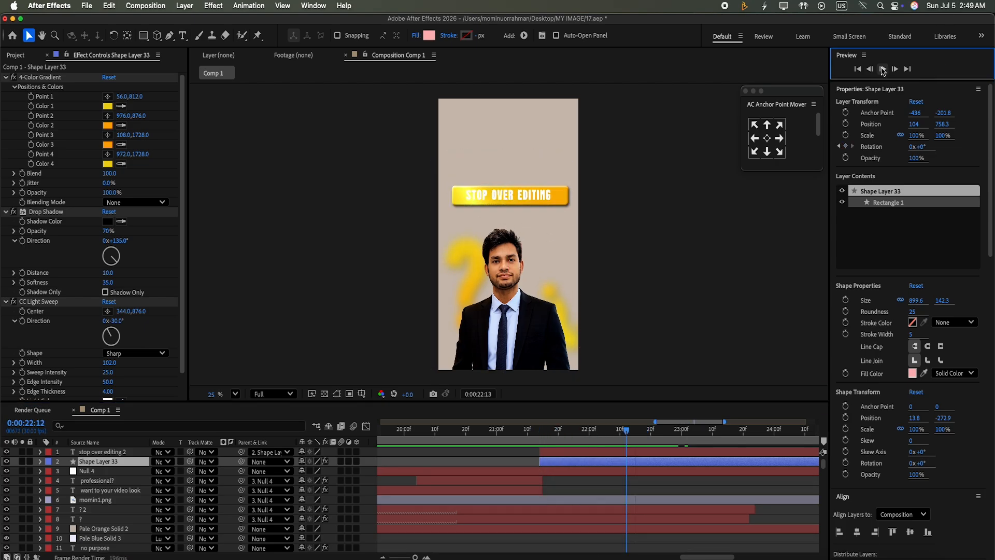
key("space")
left_click_drag(680, 436, 540, 438)
left_click(883, 70)
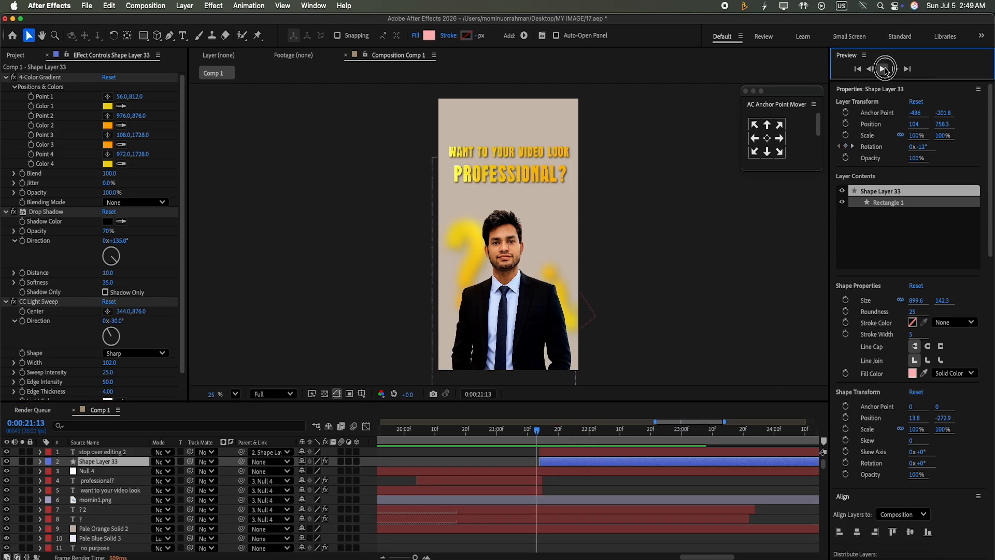
left_click(885, 71)
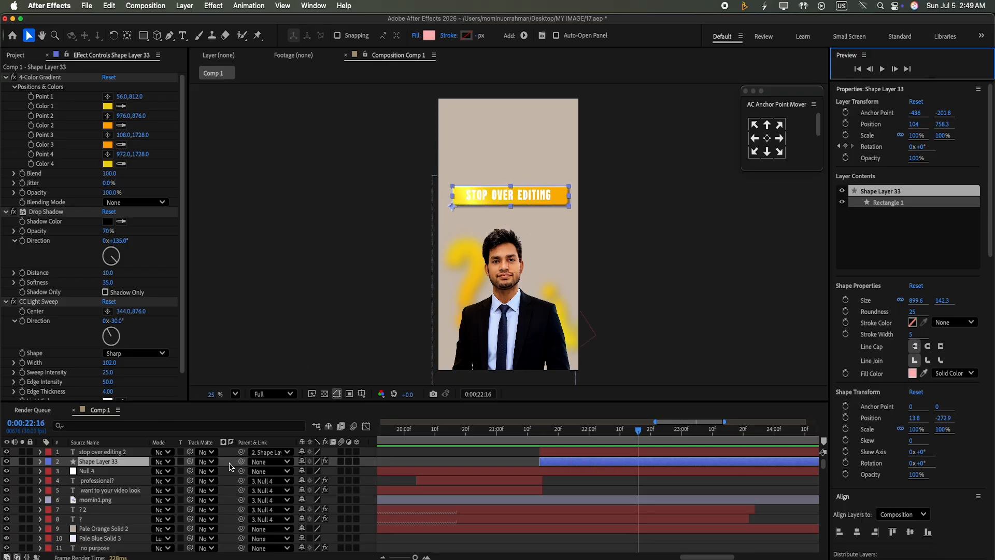
Step: Parent Shape Layer 33 to Null 4 and preview the combined move from about 21:13
left_click_drag(242, 463, 87, 471)
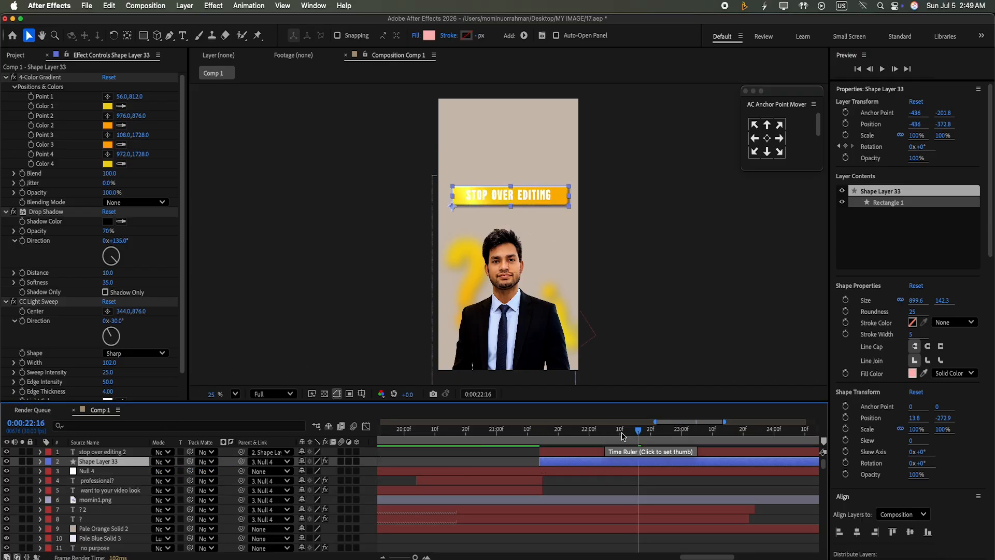
left_click_drag(637, 432, 537, 454)
left_click(884, 70)
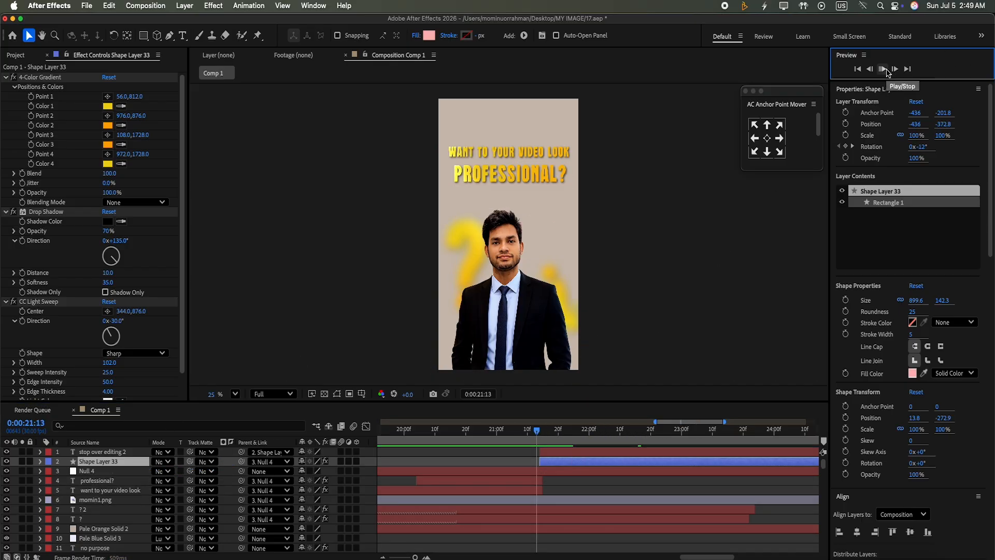
left_click(886, 70)
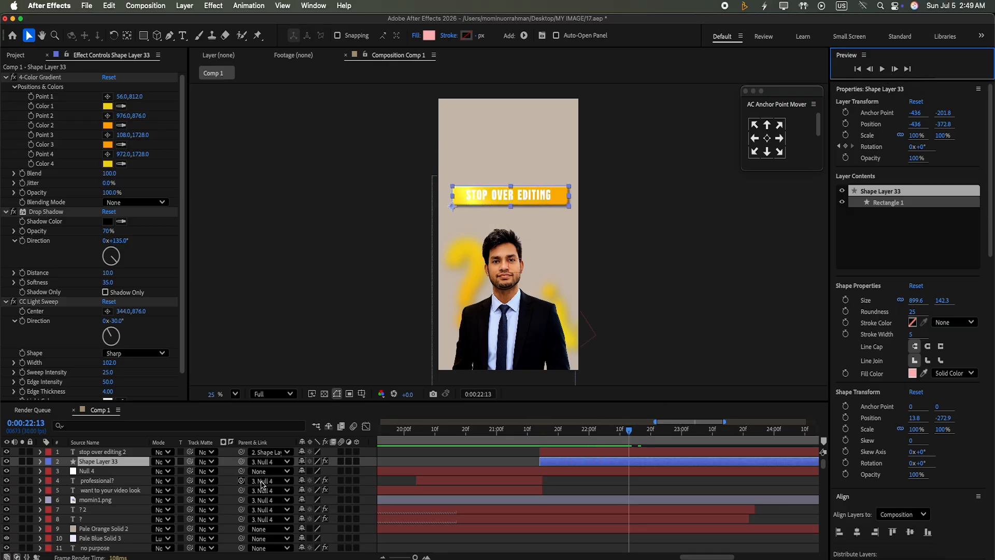
Step: Add Null 4 Position keyframes at 22:13 and 22:23, moving it down to Y 1295 at the second, and preview the move
left_click(110, 473)
left_click(36, 473)
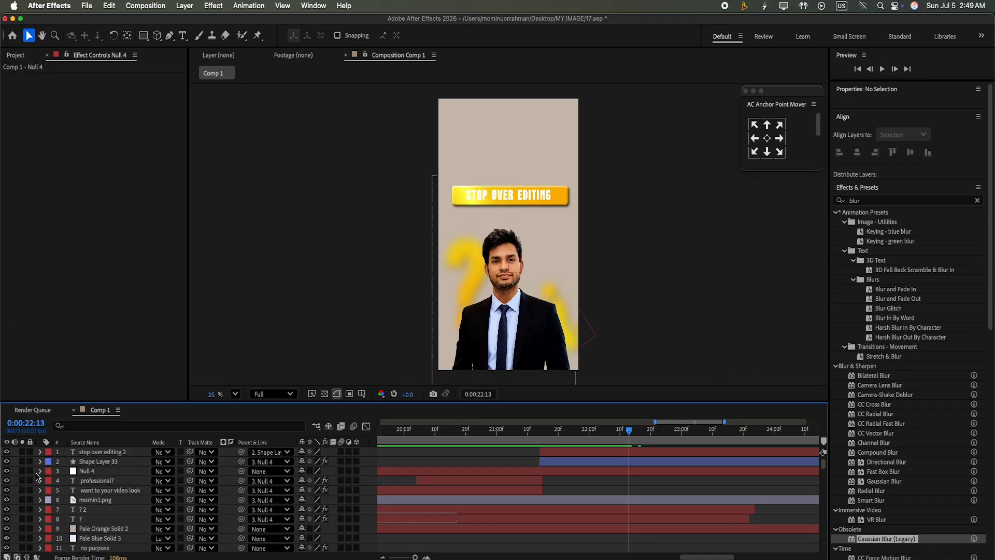
left_click(110, 471)
left_click(40, 470)
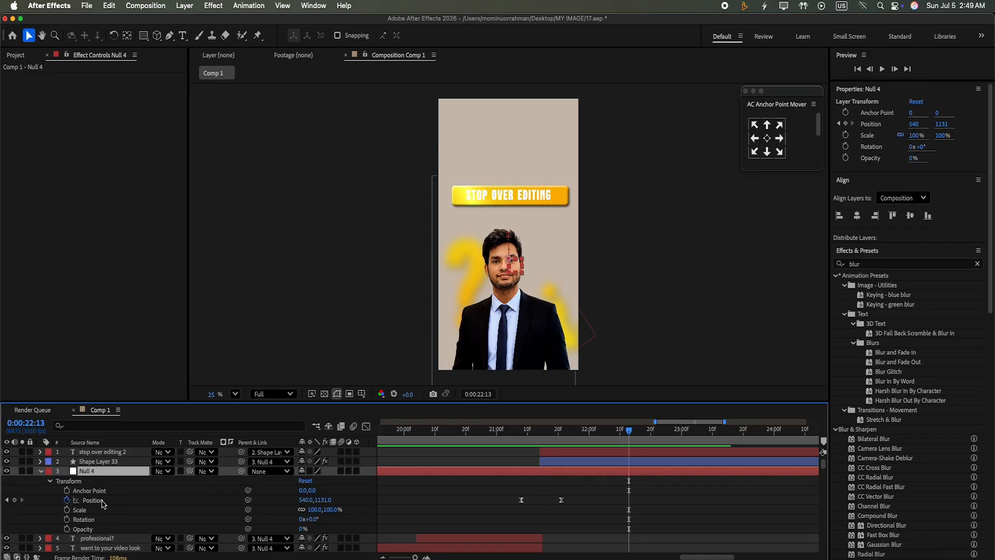
left_click(15, 500)
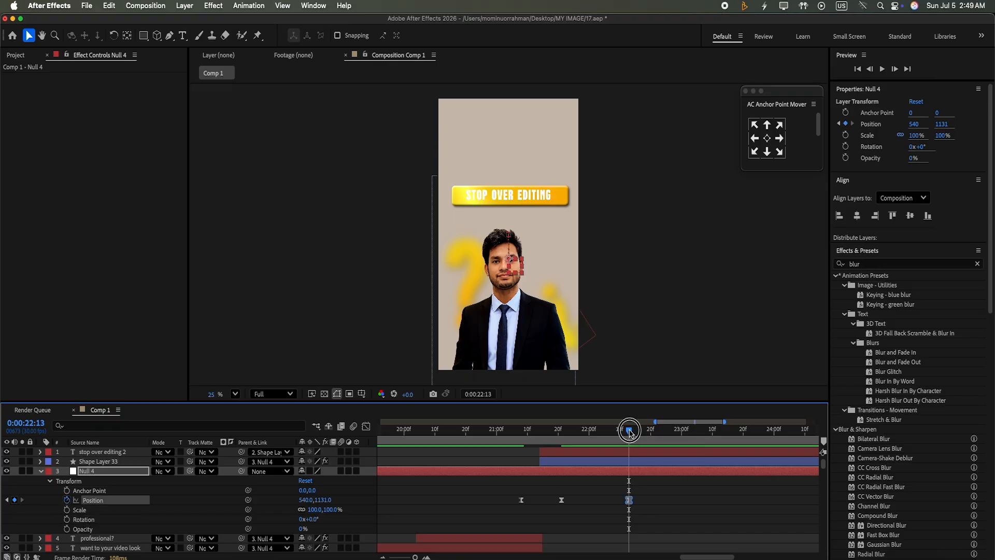
left_click(661, 429)
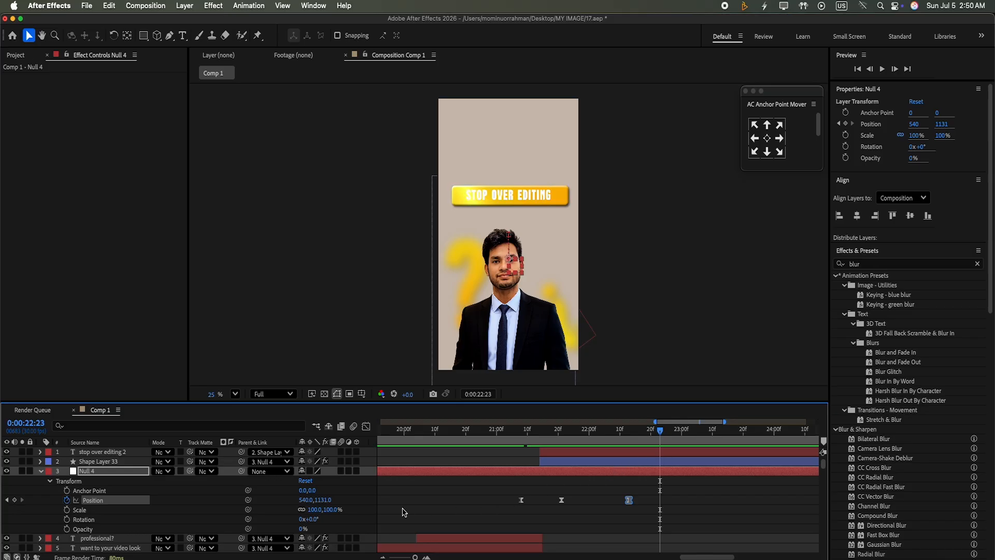
left_click_drag(324, 501, 321, 558)
left_click_drag(660, 430, 629, 431)
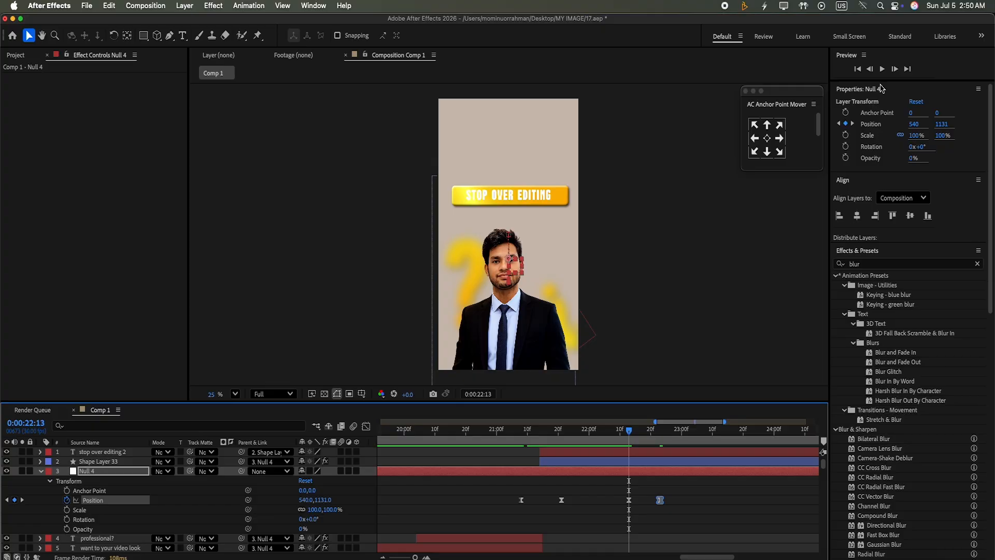
left_click(879, 70)
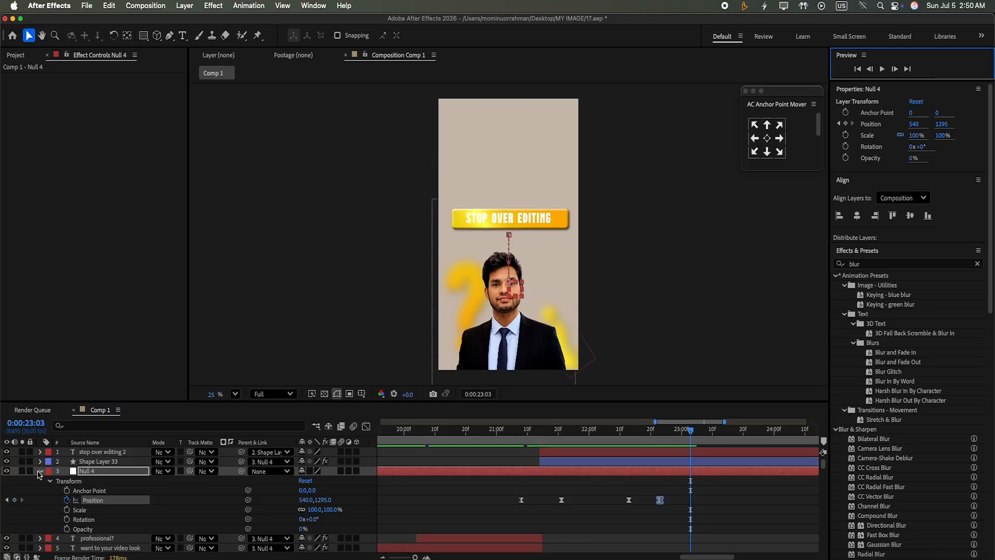
left_click(39, 472)
Step: Duplicate the bar and its text, place the copies above the originals starting at about 22:00, and preview them
left_click(600, 462)
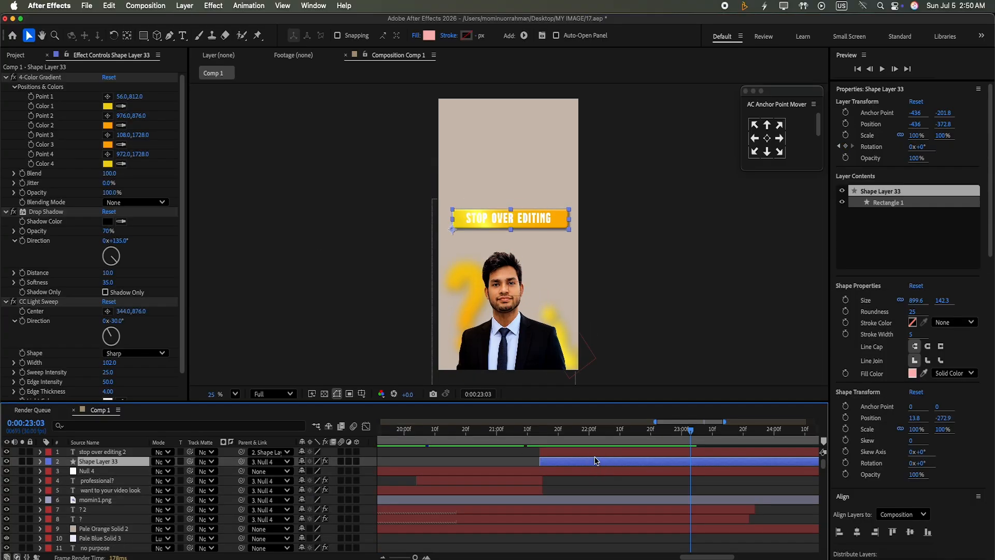
left_click(592, 455, "shift")
key("super+d")
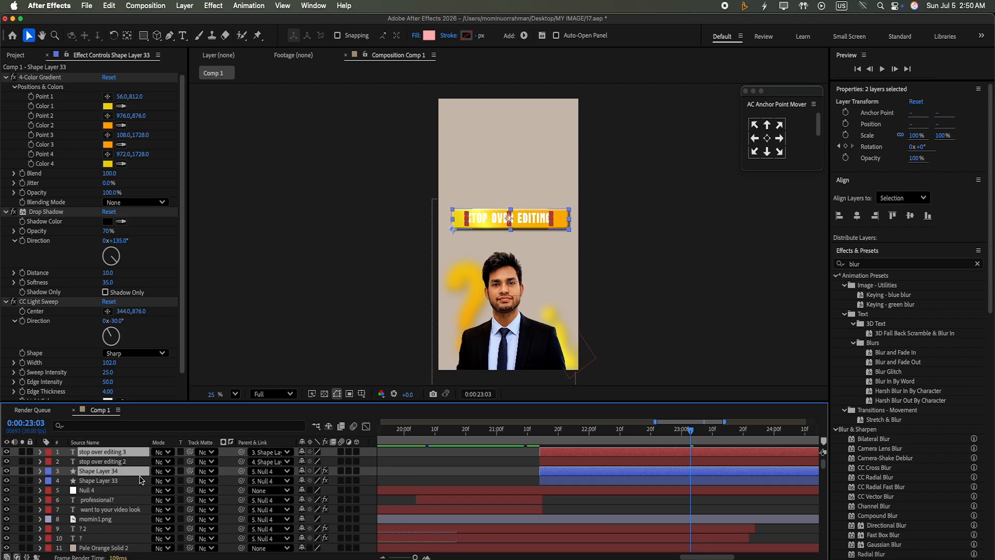
left_click_drag(558, 461, 608, 460)
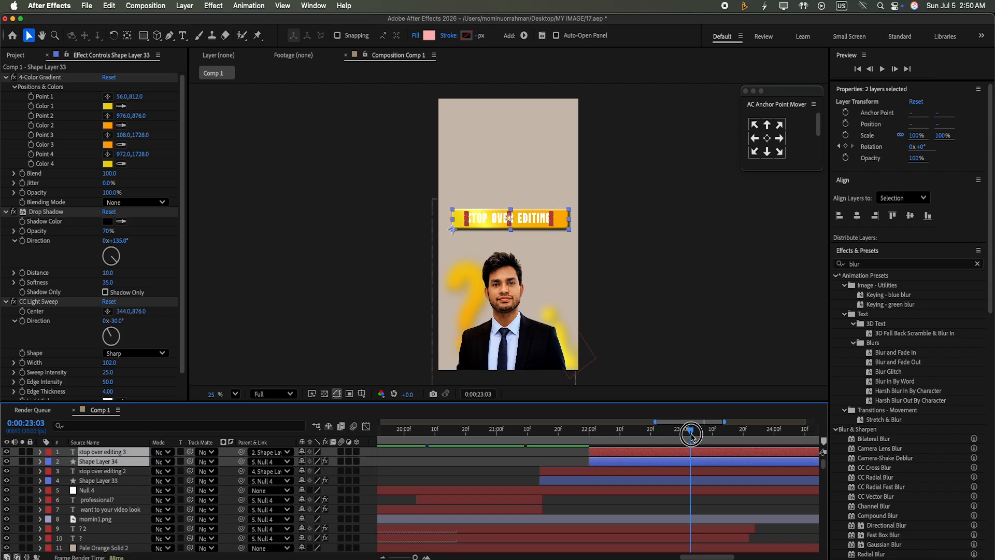
left_click_drag(690, 432, 527, 434)
left_click(882, 69)
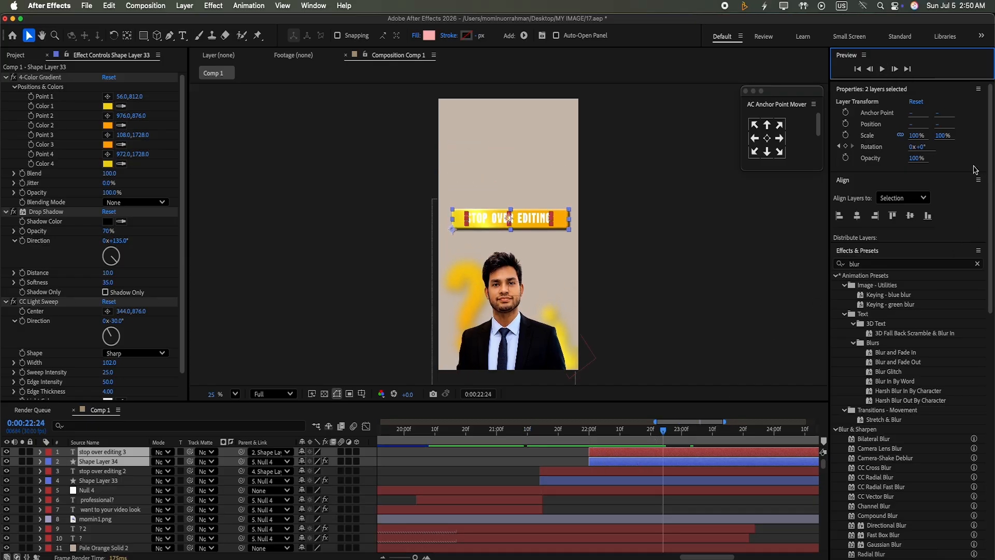
Step: Raise the duplicate bar above the original to Y -608.8, move its anchor point to the lower-right corner, and preview its swing
left_click(601, 462)
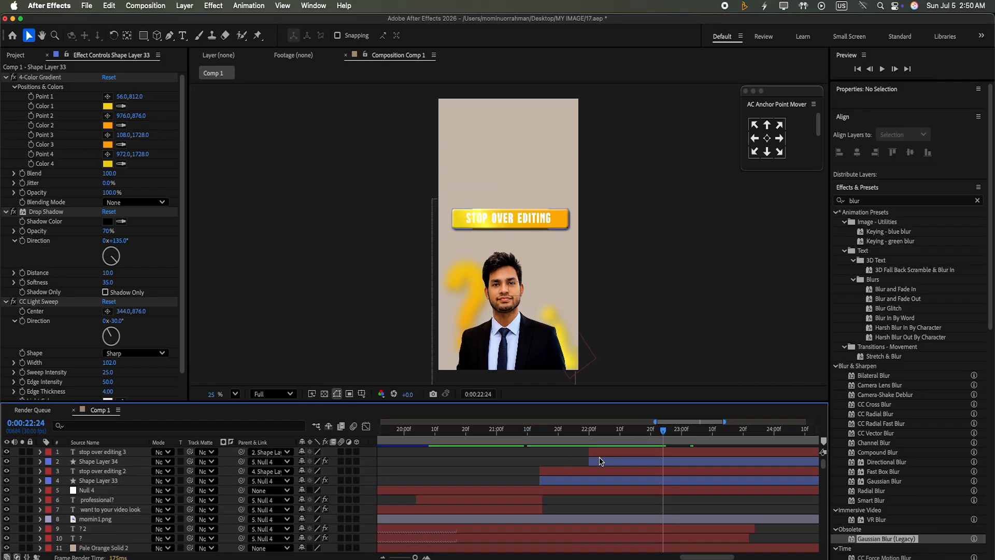
left_click_drag(943, 124, 932, 14)
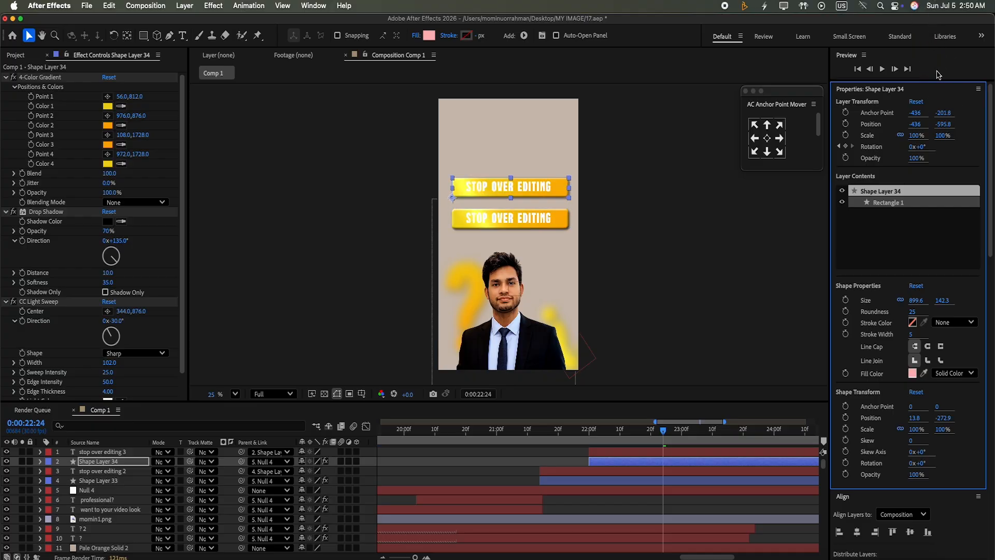
left_click(779, 152)
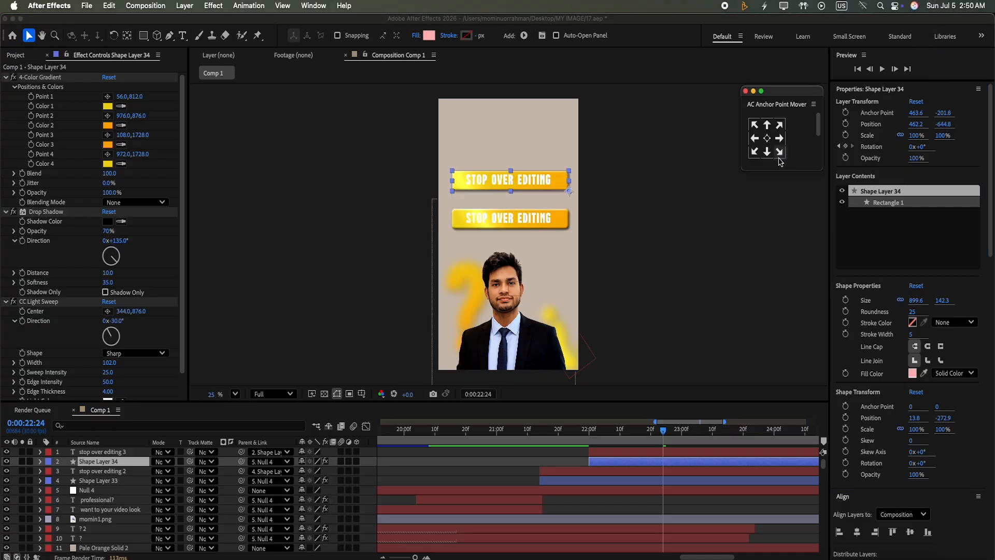
left_click_drag(946, 125, 944, 147)
left_click_drag(663, 432, 570, 432)
left_click(882, 70)
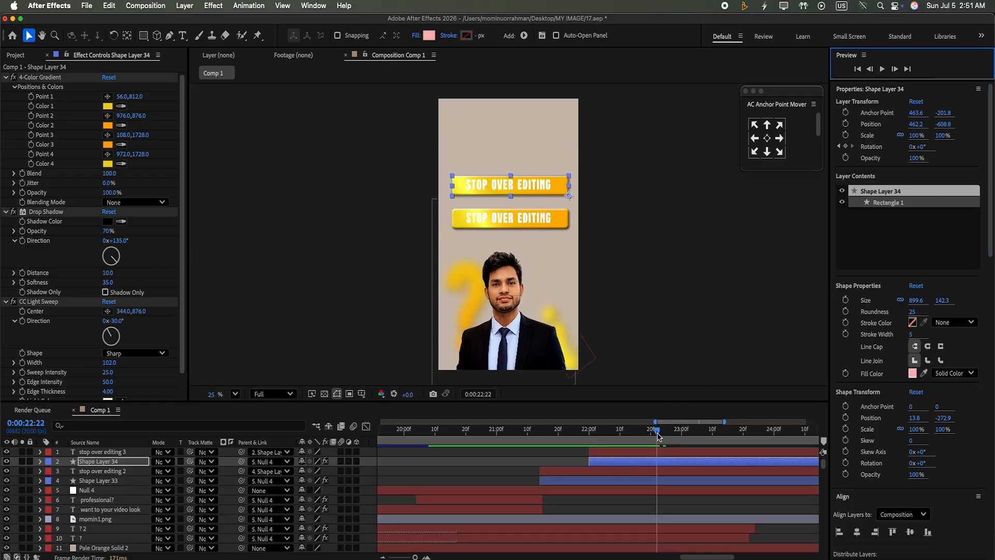
Step: Preview the swing of the two stacked bars from 21:14
left_click(657, 436)
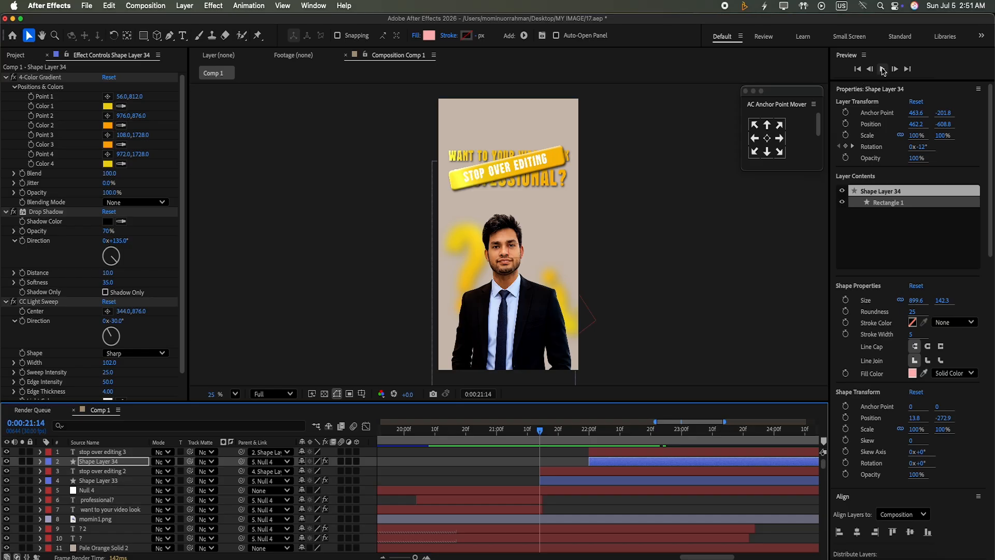
left_click(882, 69)
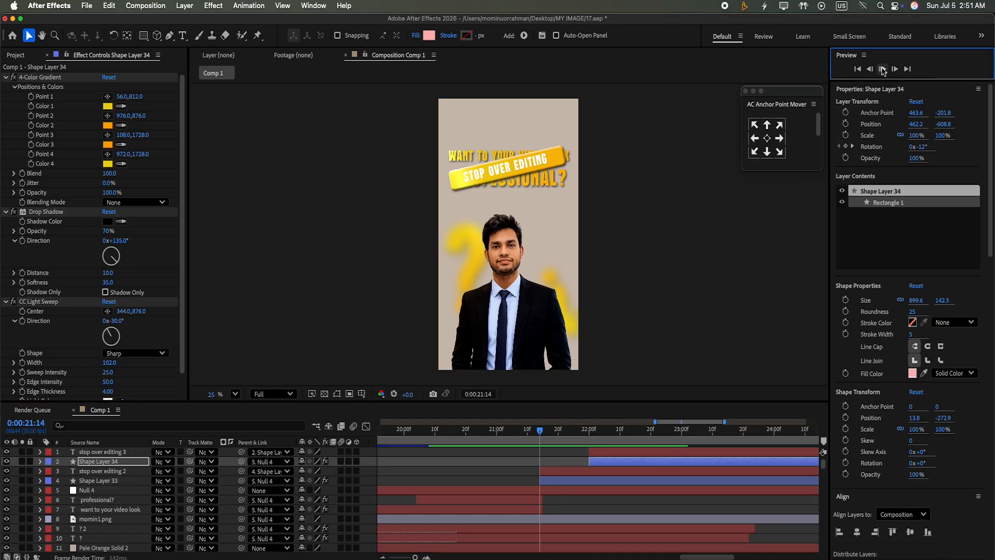
left_click_drag(690, 435, 589, 436)
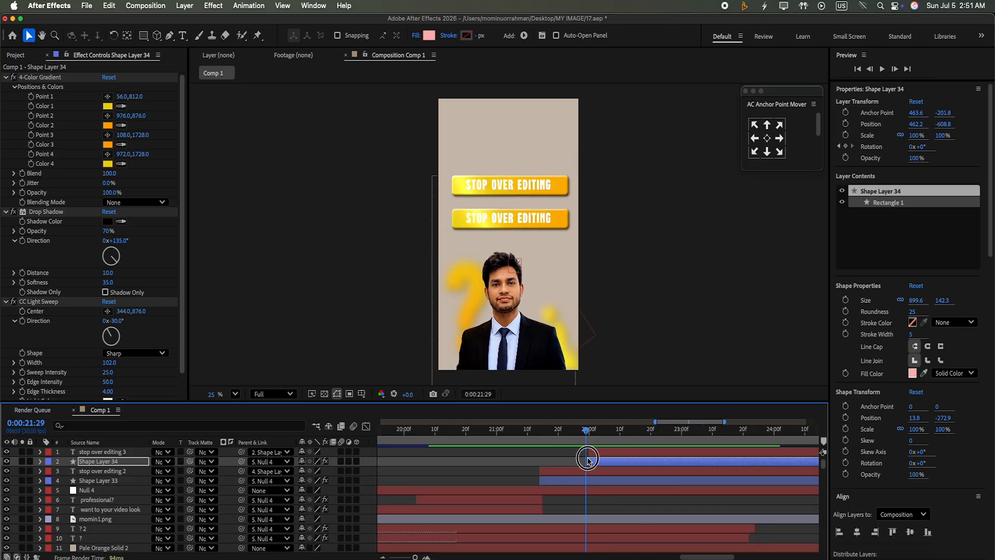
Step: Try starting the duplicate bar and its text at 21:26, against the original bar's rotation keyframes, and preview the timing
left_click(601, 480)
left_click(40, 482)
left_click_drag(589, 431, 605, 459)
scroll(827, 476, "up", 2)
left_click(616, 459)
left_click(617, 454, "shift")
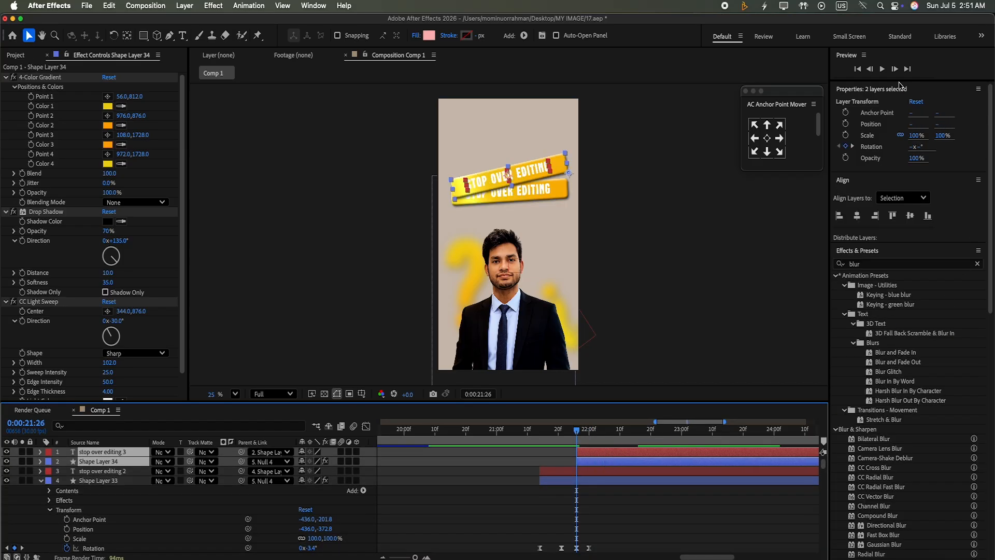
left_click(884, 69)
left_click(883, 69)
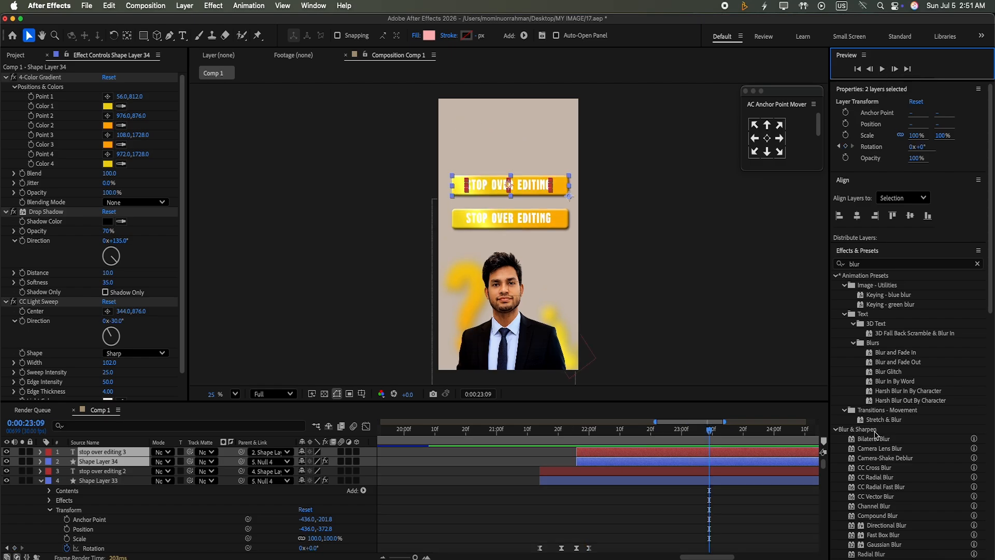
left_click_drag(709, 429, 530, 429)
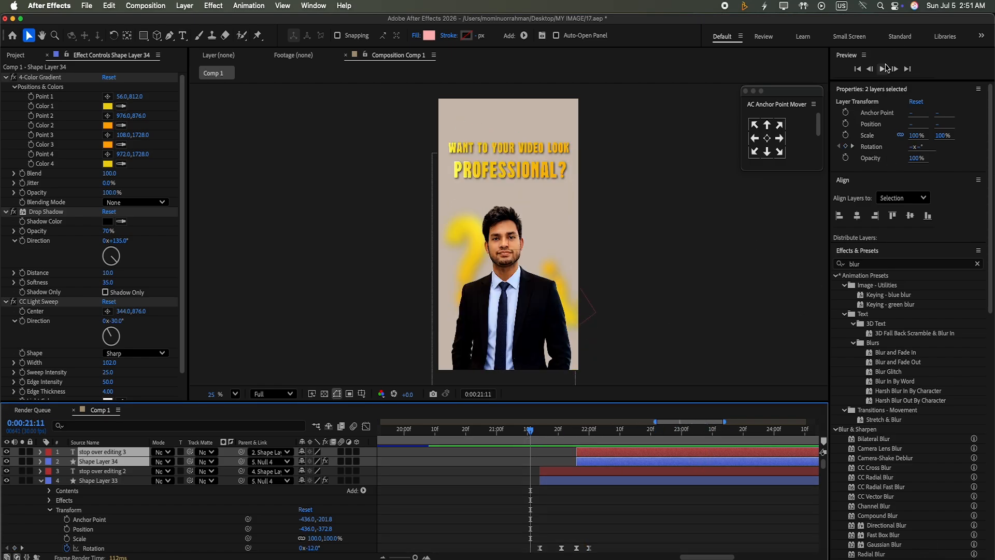
left_click(883, 69)
key("space")
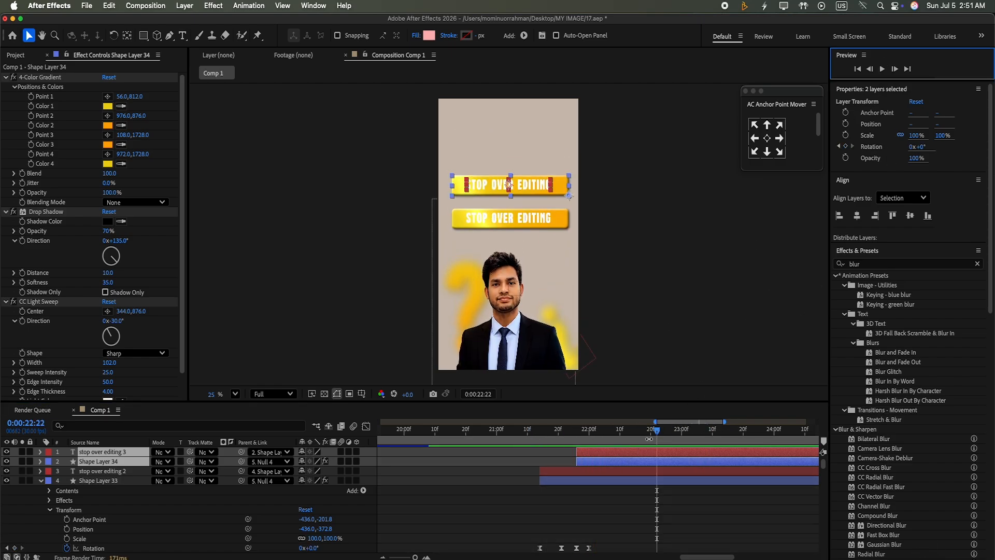
Step: Replay both bars from about 21:13 with the duplicate bar and its text starting at 22:00
left_click_drag(658, 432, 537, 431)
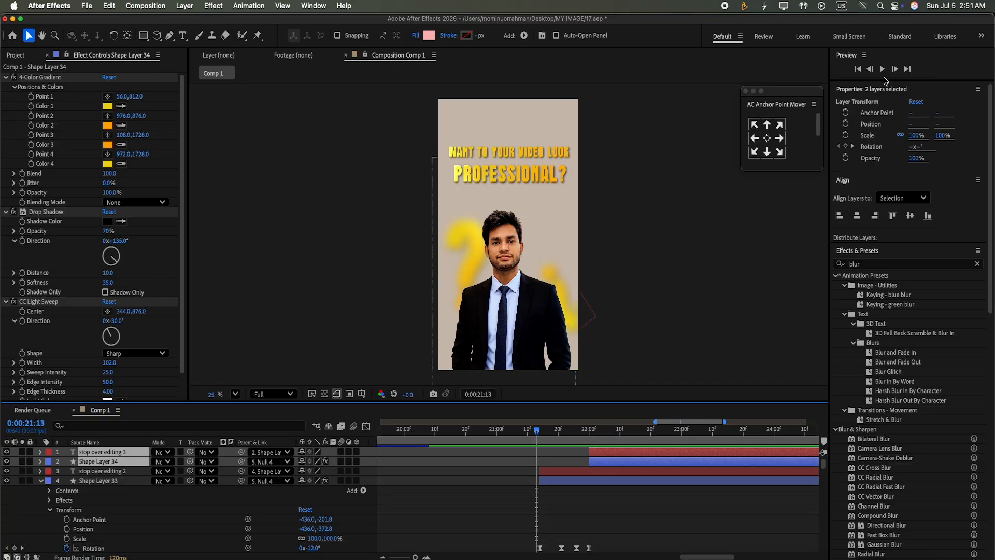
left_click(883, 69)
left_click(884, 70)
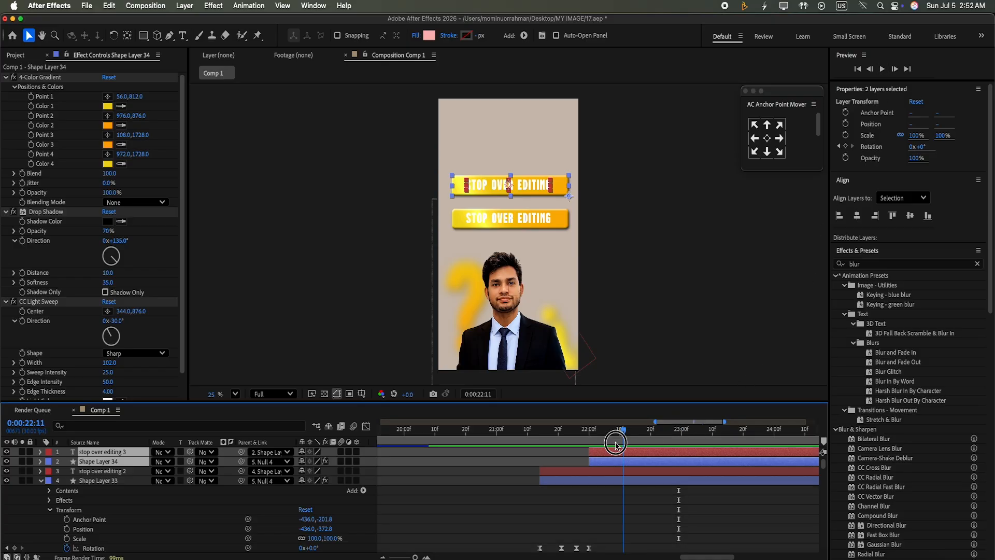
left_click_drag(679, 430, 525, 430)
left_click(883, 69)
left_click(884, 72)
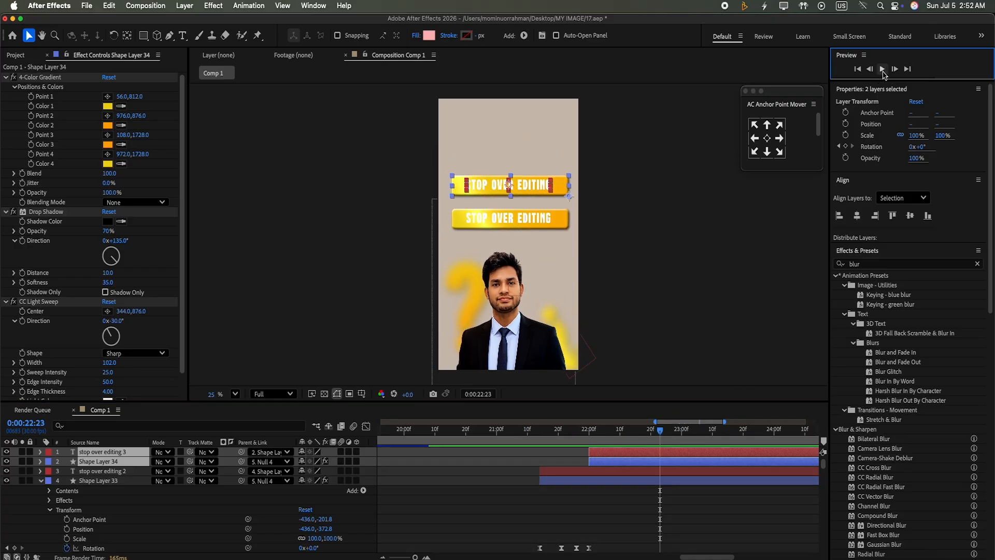
Step: Extend the start of the duplicate bar and its text to 21:28, ahead of the bar's swing keyframes, and preview it
left_click_drag(660, 450, 583, 462)
left_click(41, 481)
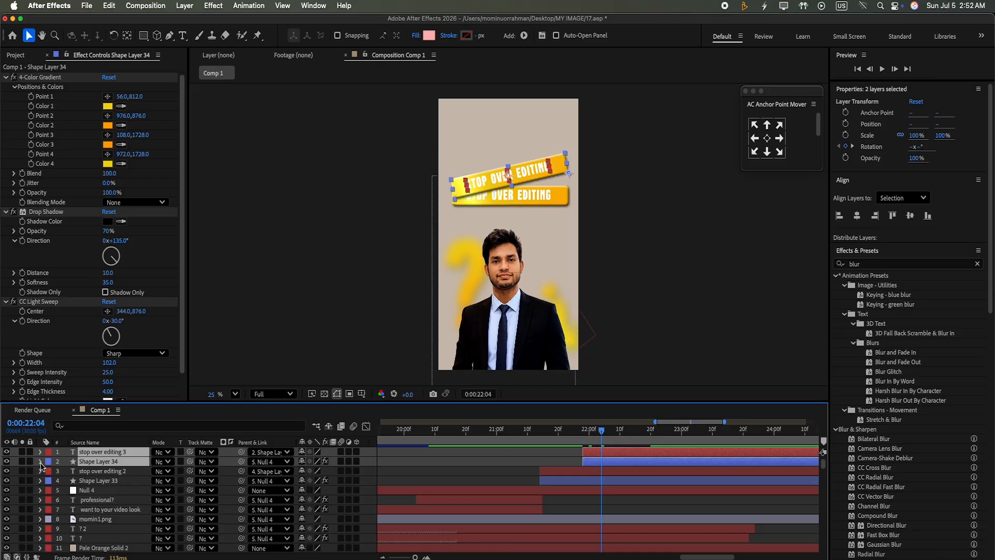
left_click(40, 462)
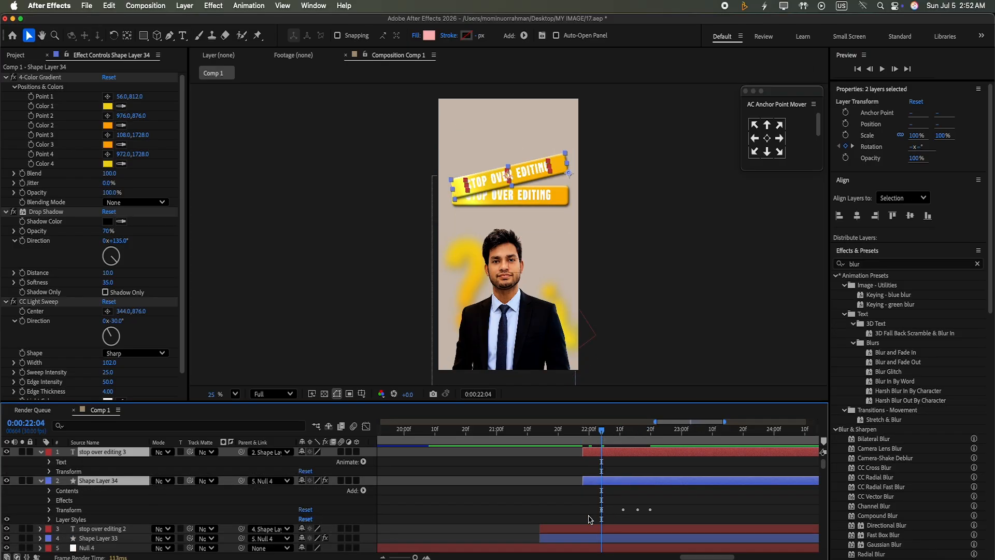
left_click(887, 71)
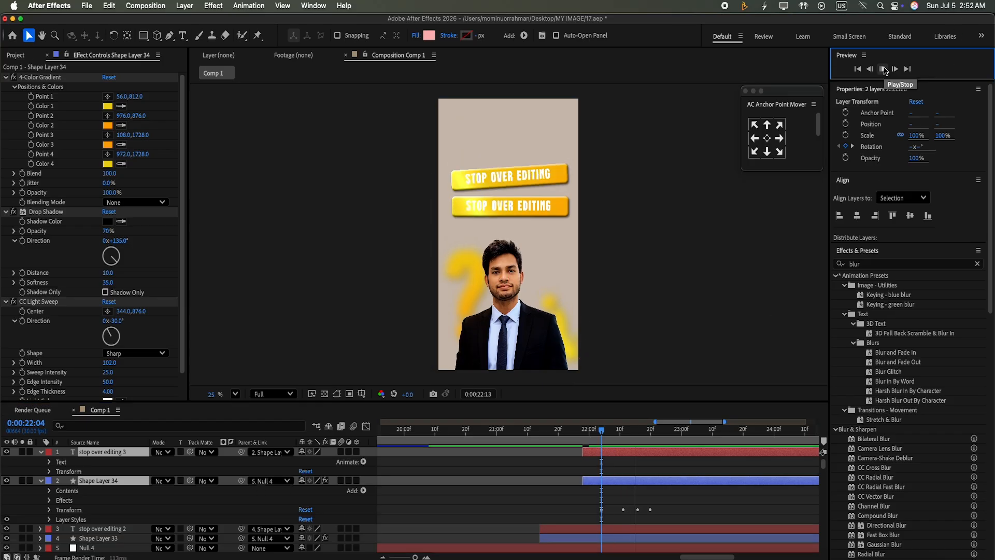
left_click(883, 71)
Step: Animate Shape Layer 34's Position from Y -1362.8 at 21:28 to Y -608.8 at about 22:02 so it drops in from above
left_click_drag(661, 449, 584, 467)
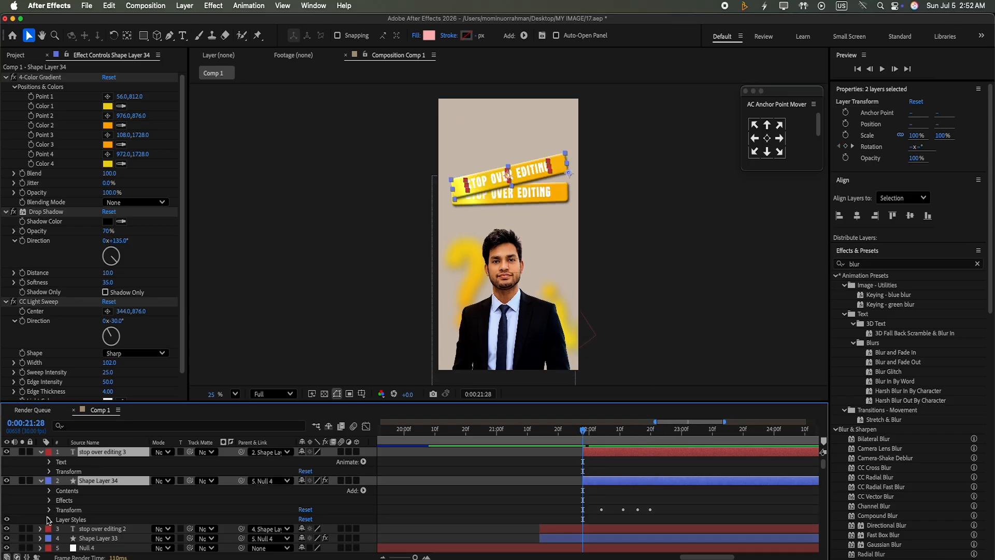
left_click(49, 509)
left_click(68, 519)
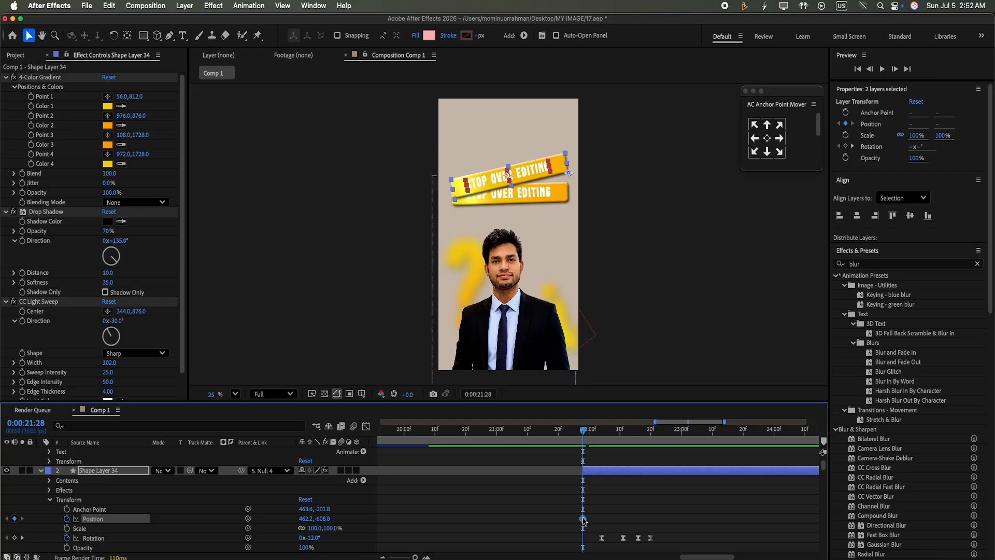
left_click_drag(583, 518, 595, 519)
left_click_drag(309, 519, 318, 88)
Step: Set the incoming and outgoing velocity influence of Shape Layer 34's Position keyframes to 65%
left_click(594, 518)
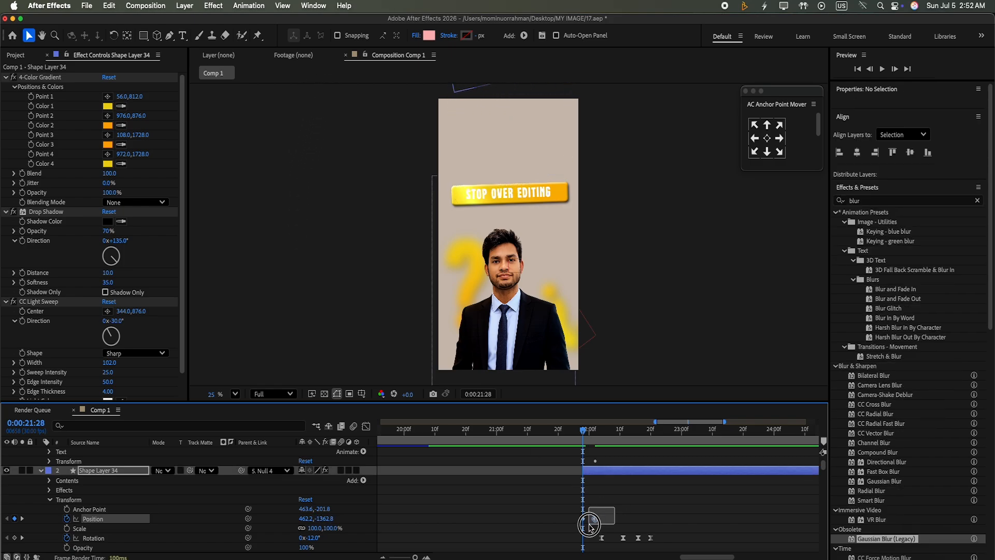
key("super+shift+k")
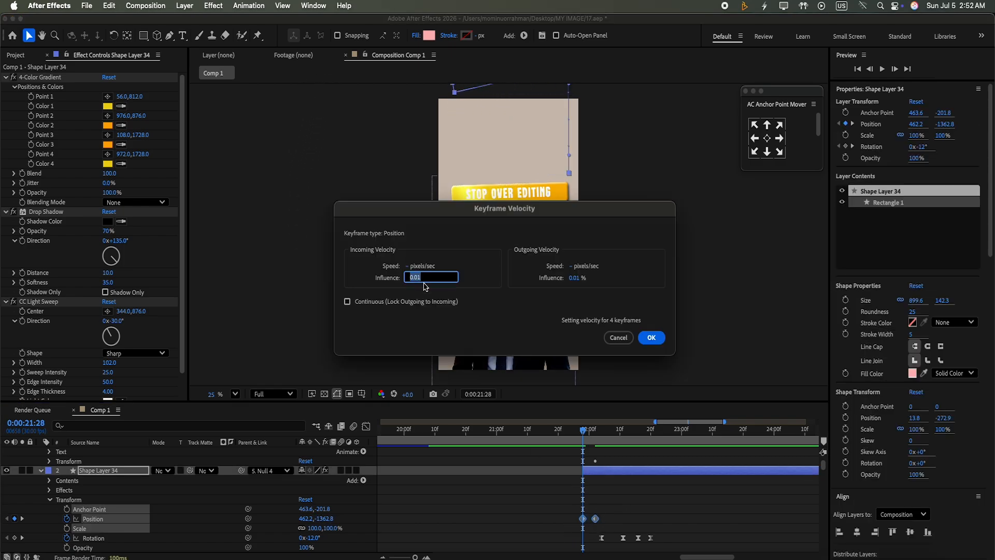
type("65")
left_click(580, 279)
type("6")
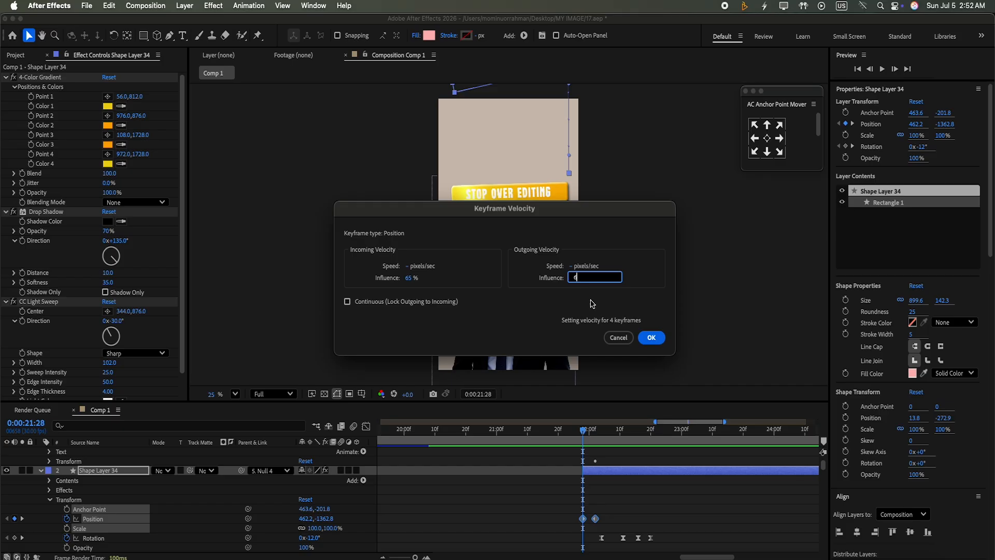
type("5")
key("Return")
Step: Preview the eased drop-in of the upper bar from about 21:25
left_click(882, 69)
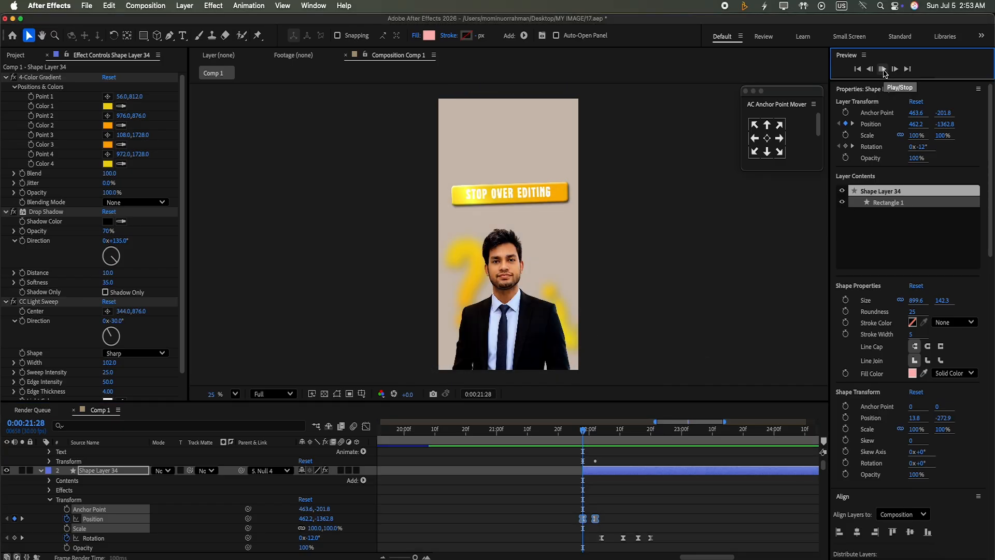
left_click(884, 70)
left_click_drag(714, 435, 573, 435)
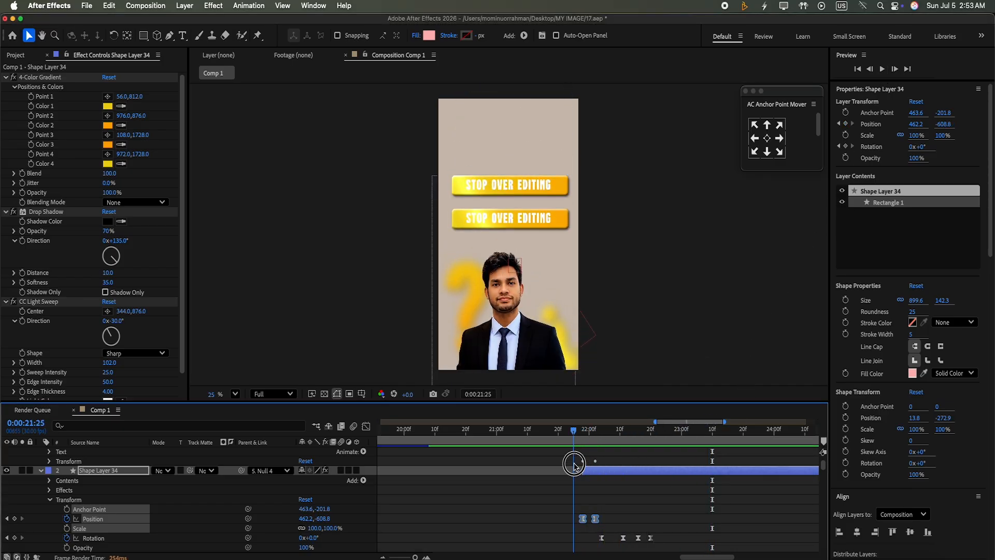
left_click(882, 69)
left_click(882, 70)
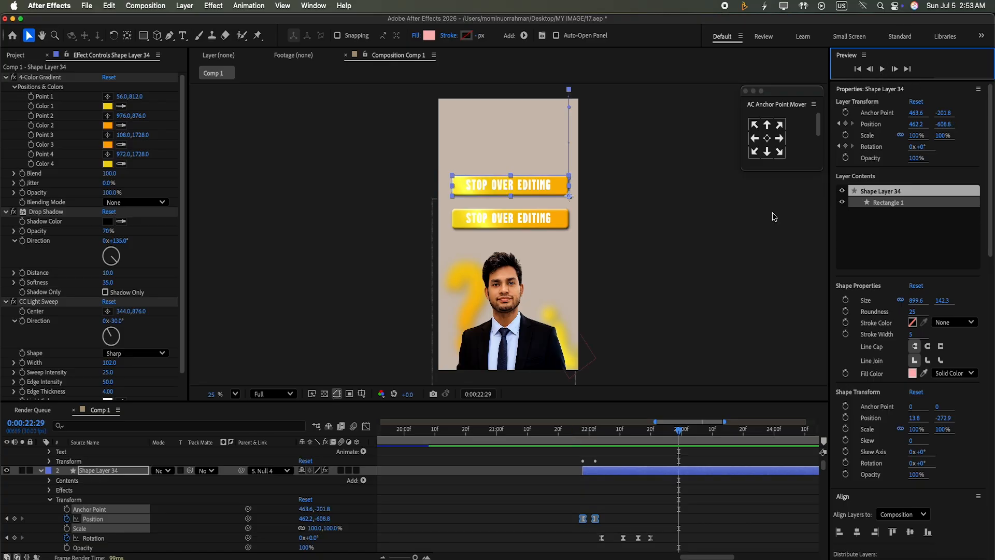
Step: Collapse the properties of the upper bar and its text, and replay the sequence from about 21:12
left_click_drag(683, 434, 651, 451)
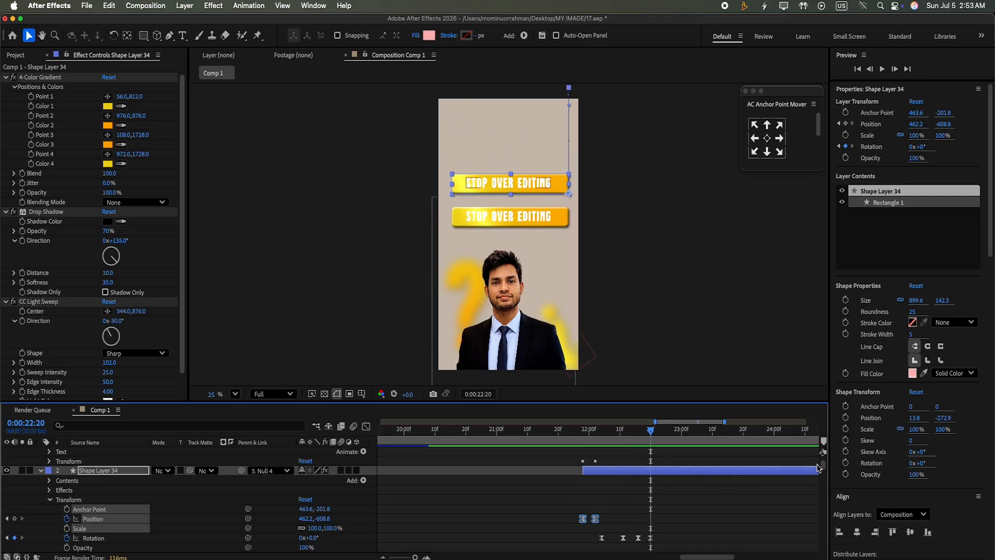
left_click_drag(824, 466, 824, 455)
left_click(44, 480)
left_click(42, 451)
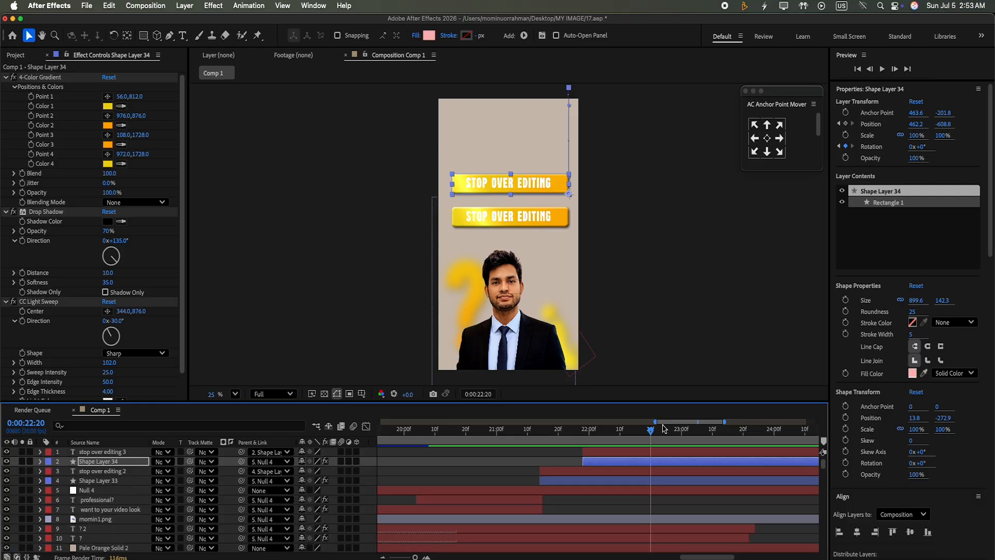
left_click(534, 430)
left_click(883, 69)
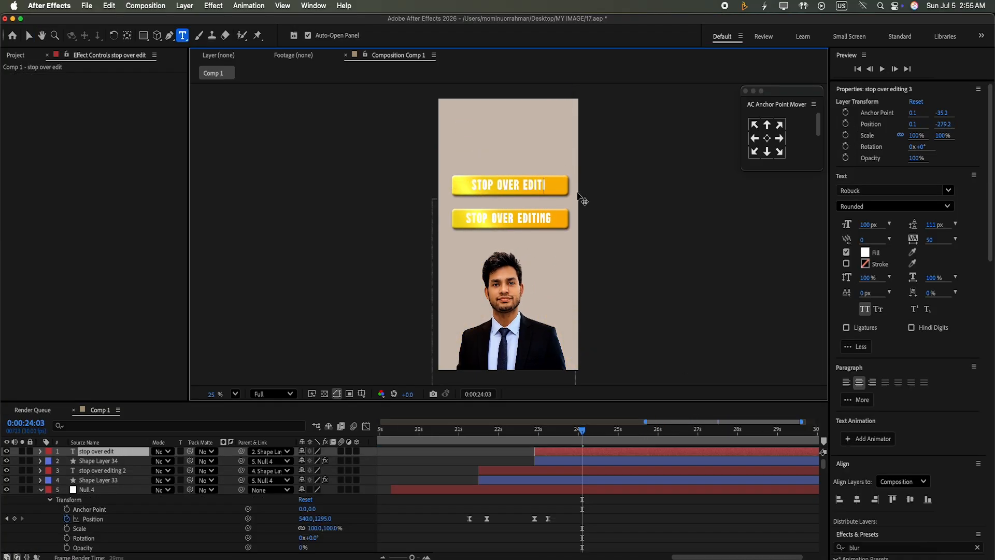
Step: Replace the upper bar's text with "less effect" and preview the bars
key("BackSpace")
key("BackSpace")
key("BackSpace")
key("BackSpace")
key("BackSpace")
key("BackSpace")
key("BackSpace")
key("BackSpace")
key("BackSpace")
key("BackSpace")
key("BackSpace")
key("BackSpace")
key("BackSpace")
key("BackSpace")
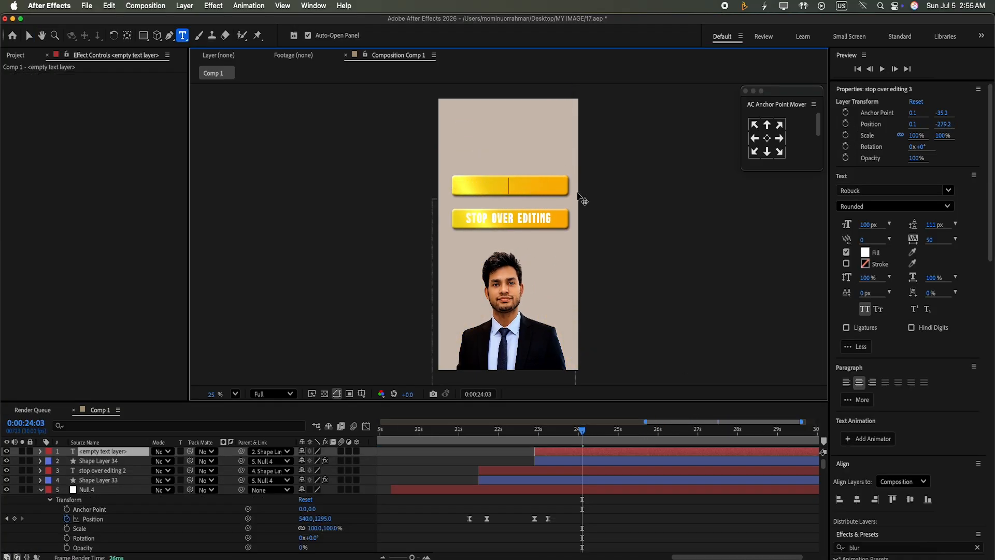
type("less effect")
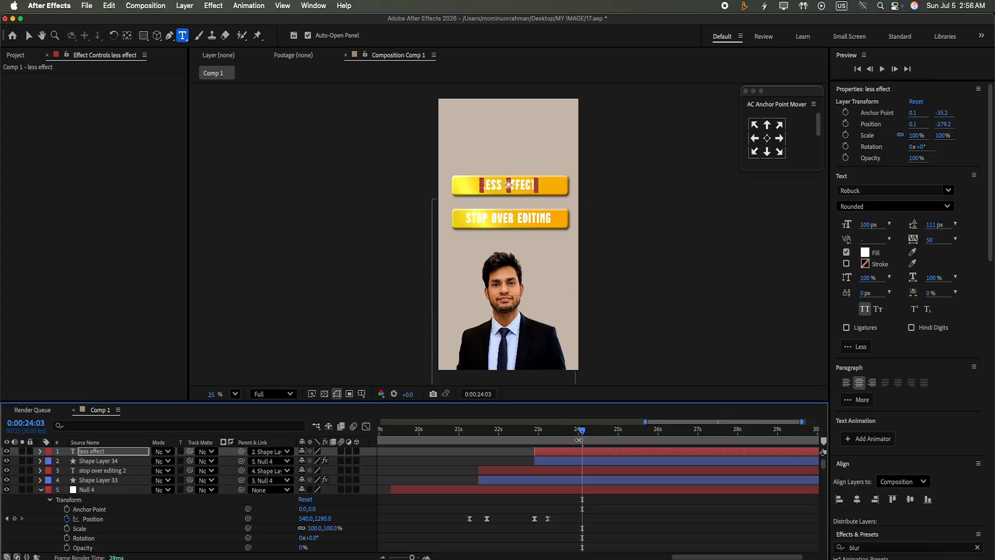
left_click(469, 429)
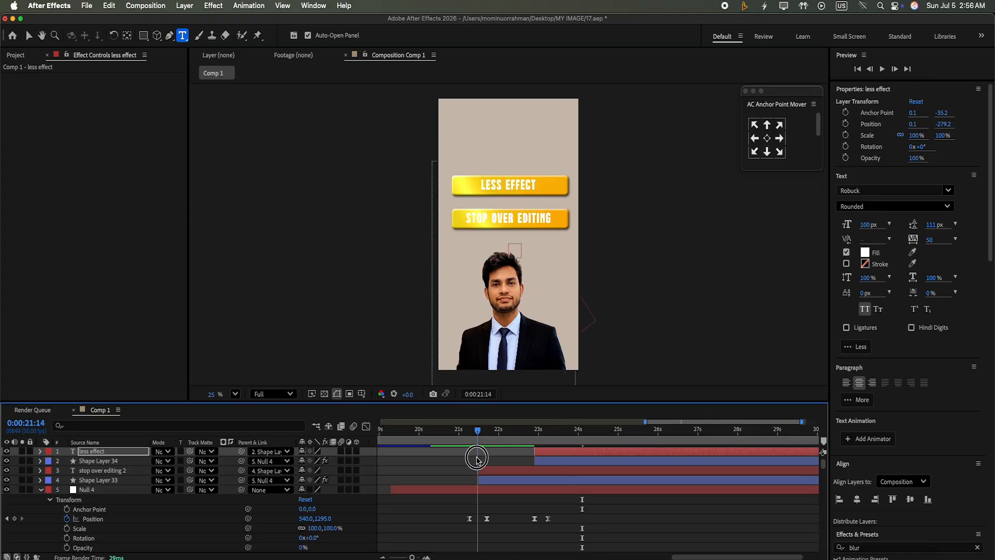
left_click(883, 69)
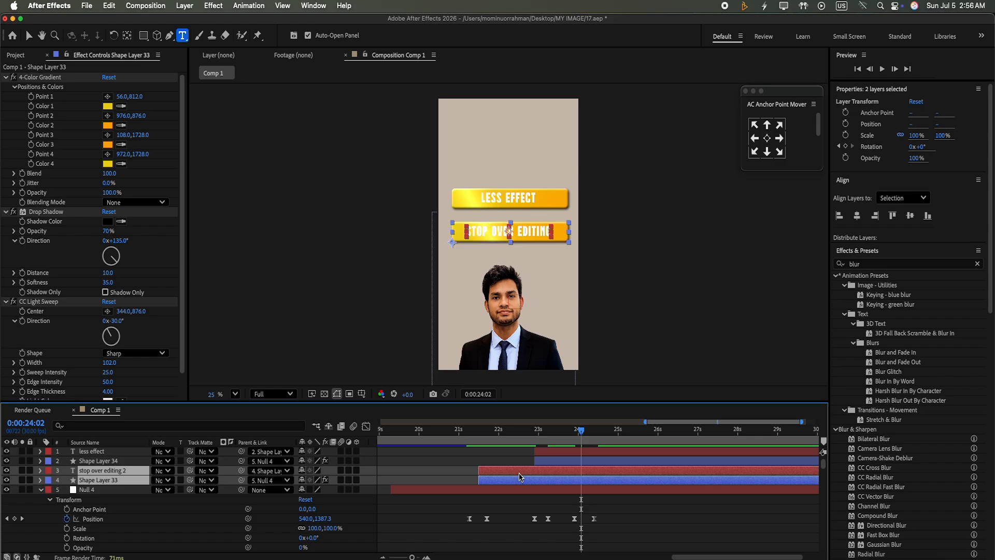
Step: Duplicate Shape Layer 33 and its text, placing the copies at the top of the layer stack starting at about 24:13
key("super+d")
left_click_drag(140, 489, 141, 448)
left_click_drag(505, 456, 612, 459)
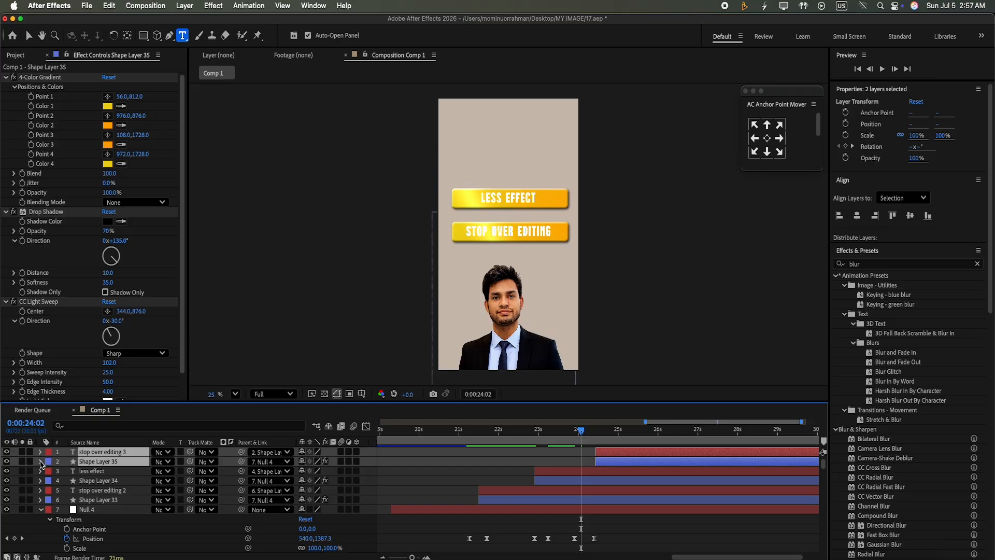
Step: Check the copies against Null 4's keyframe at 24:12 and extend their start to 23:26, ahead of the swing keyframes
left_click(40, 461)
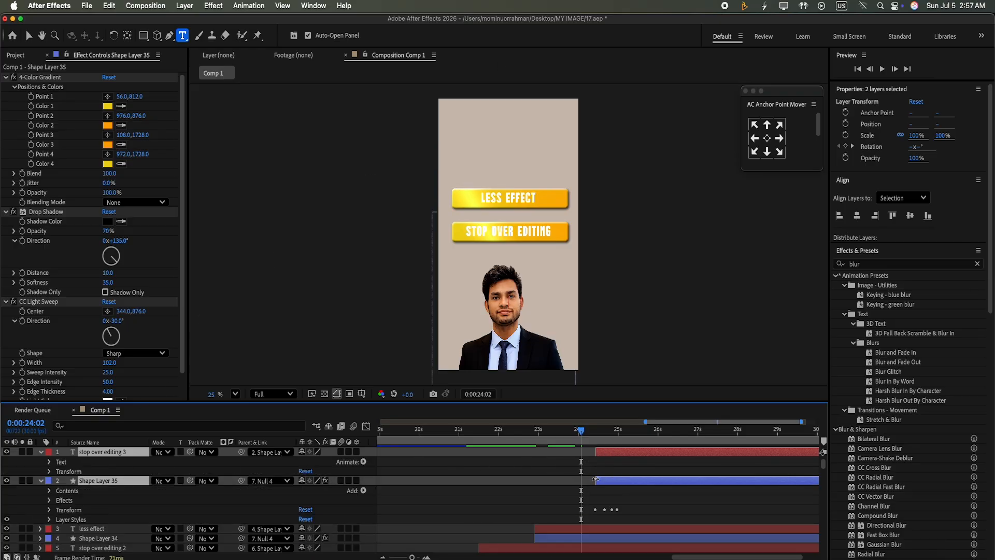
left_click_drag(595, 479, 592, 480)
scroll(825, 462, "down", 5)
left_click(594, 433)
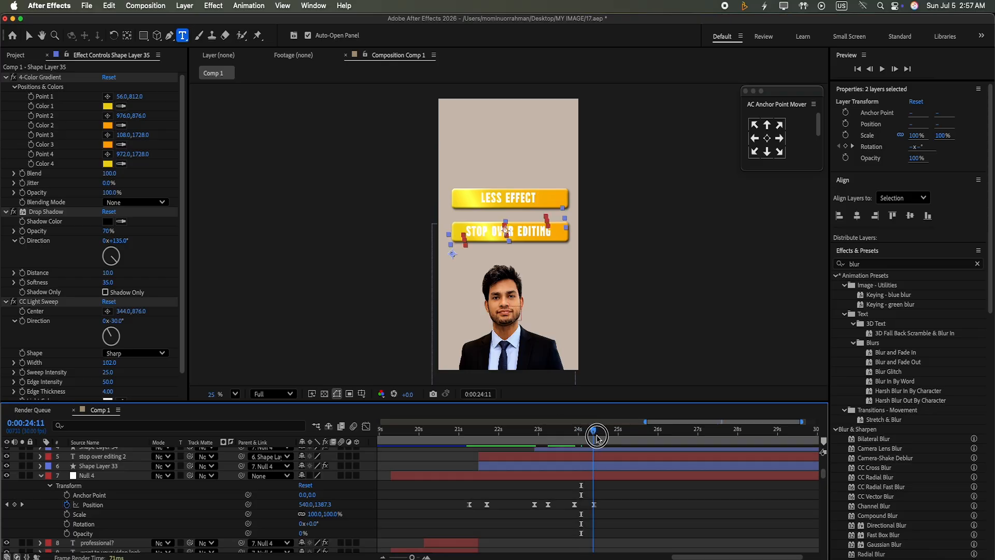
left_click_drag(597, 436, 598, 436)
left_click_drag(825, 474, 838, 317)
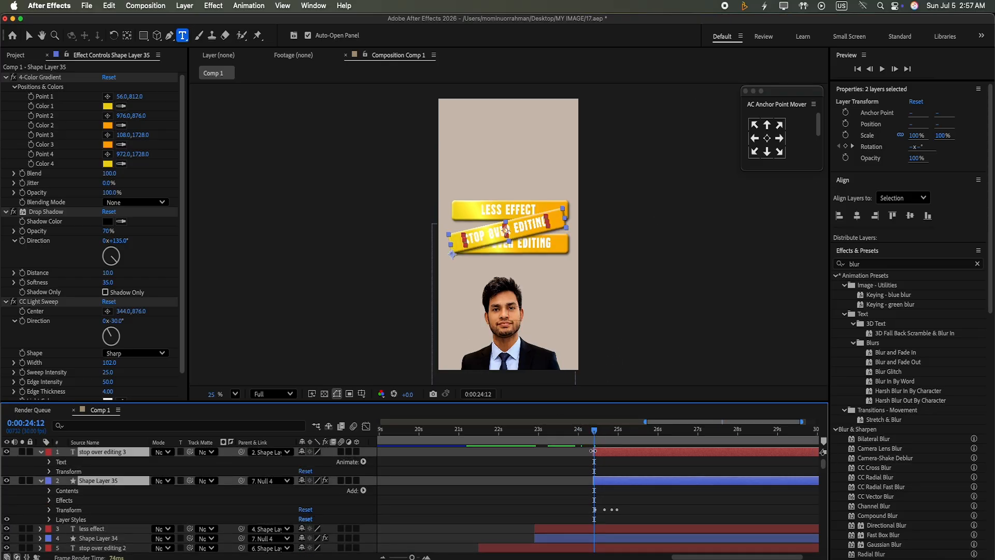
left_click_drag(593, 451, 572, 451)
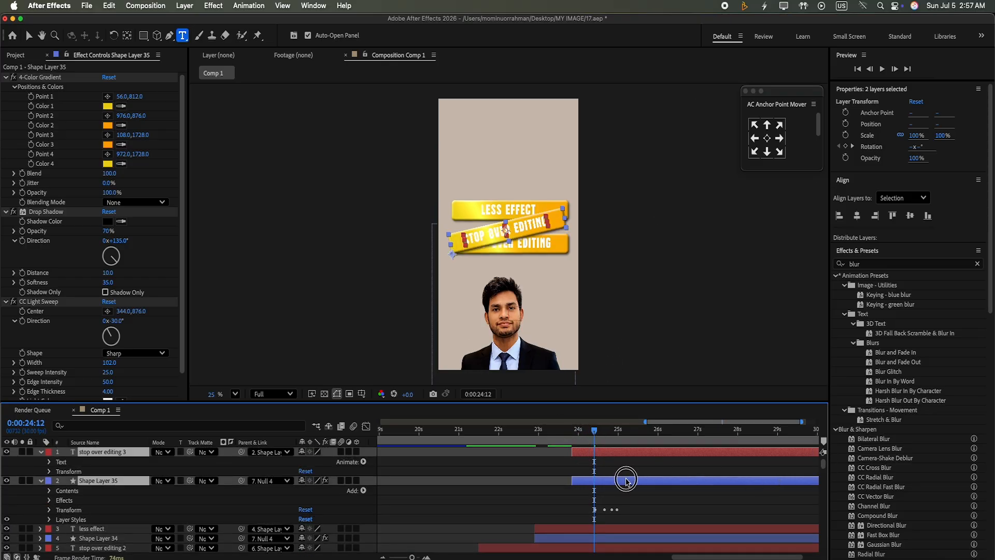
key("i")
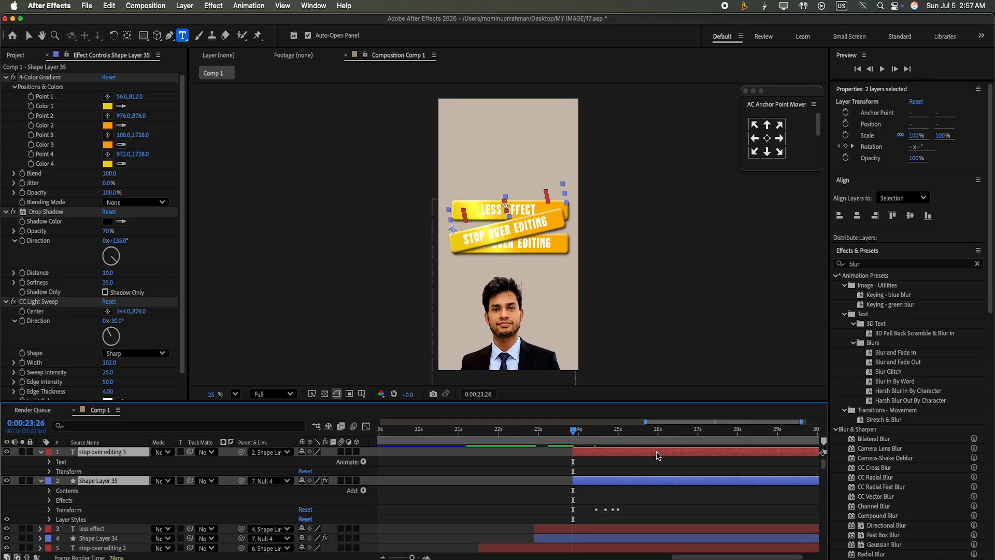
scroll(824, 465, "down", 3)
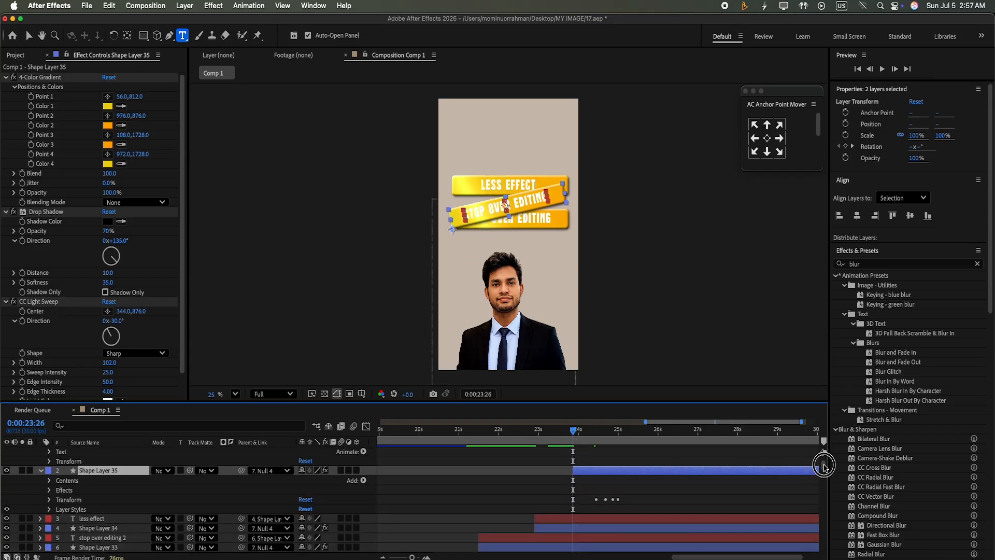
Step: Move Shape Layer 35 and its text up above the frame at 23:27
left_click(576, 430)
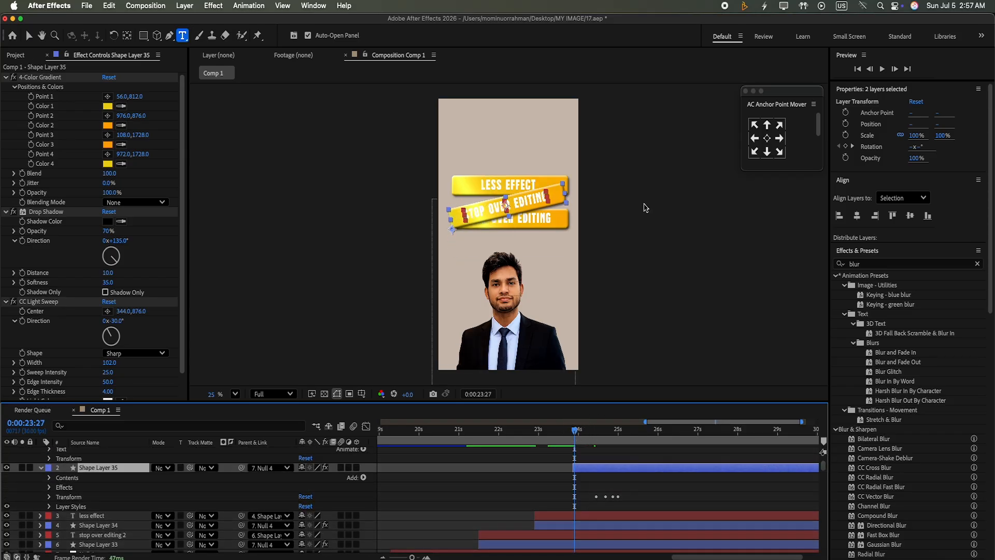
left_click(28, 35)
left_click_drag(524, 151, 519, 66)
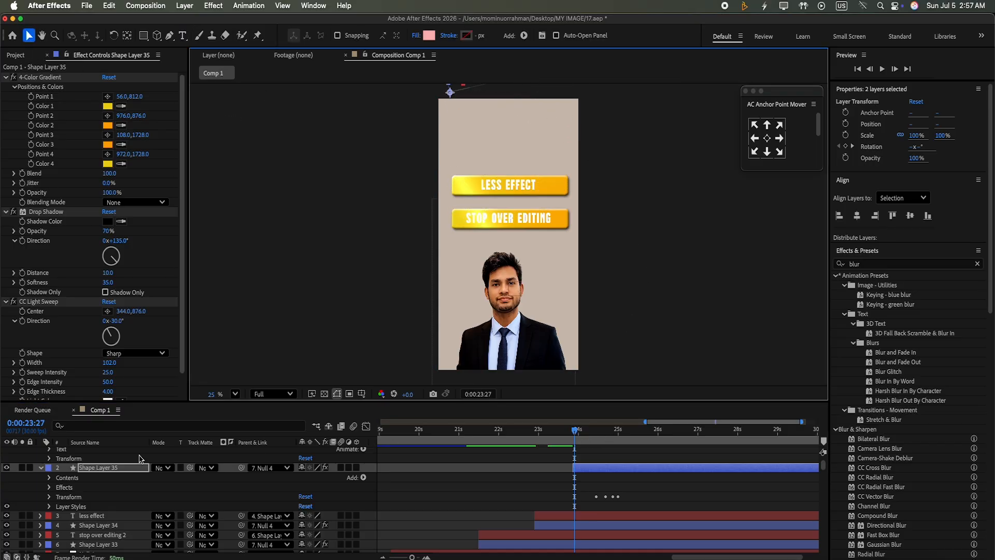
Step: Keyframe Shape Layer 35's position at 23:27 and drop it above the "less effect" bar at 24:13, to about -424, -840.8
scroll(824, 456, "up", 1)
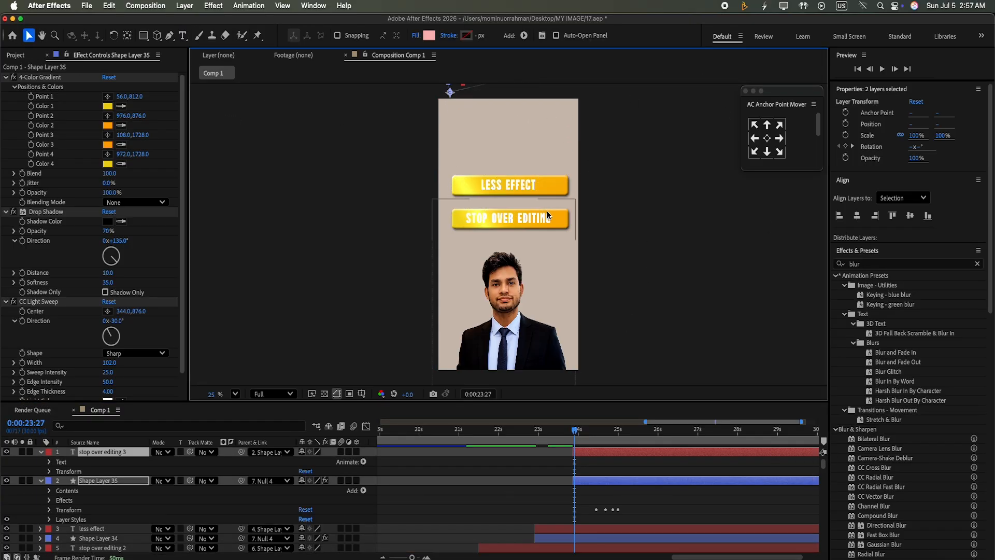
left_click(581, 480)
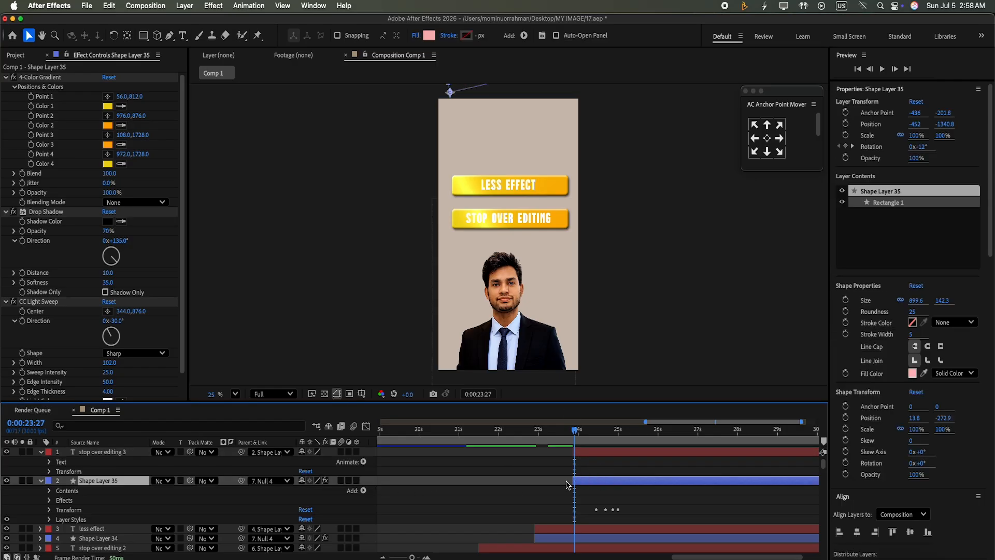
left_click(50, 510)
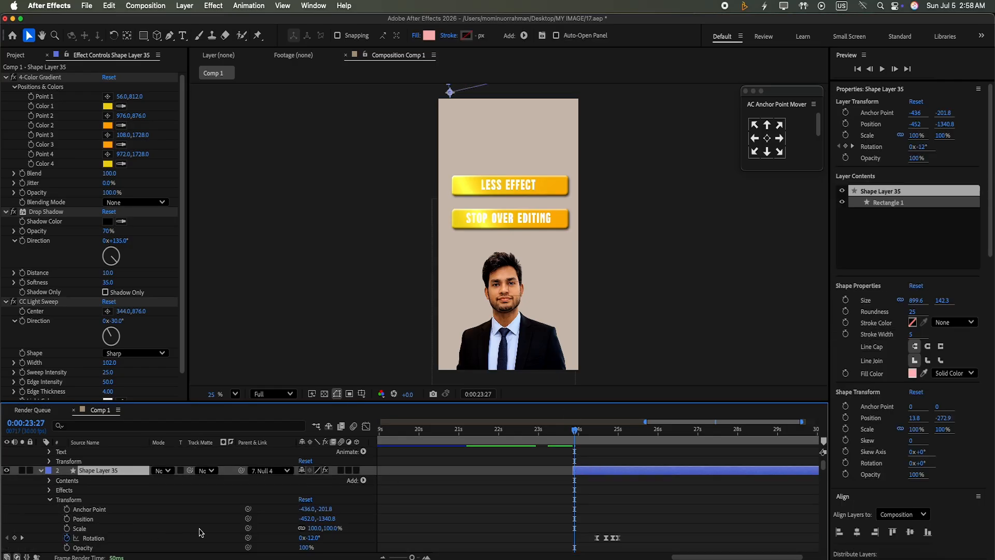
left_click(67, 518)
left_click_drag(576, 429, 596, 428)
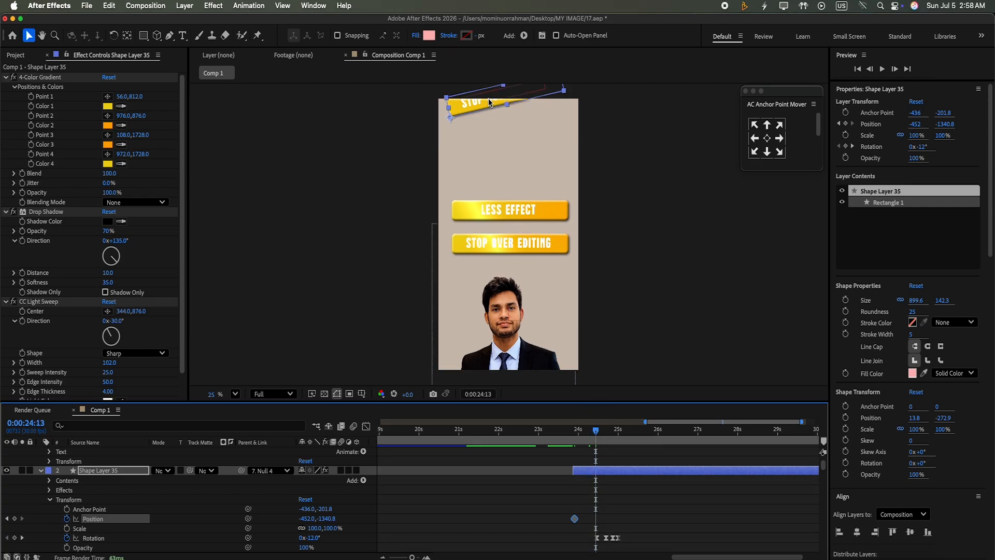
left_click_drag(488, 102, 493, 172)
Step: Set the incoming and outgoing influence of Shape Layer 35's two position keyframes to 65% and preview the drop
left_click(642, 491)
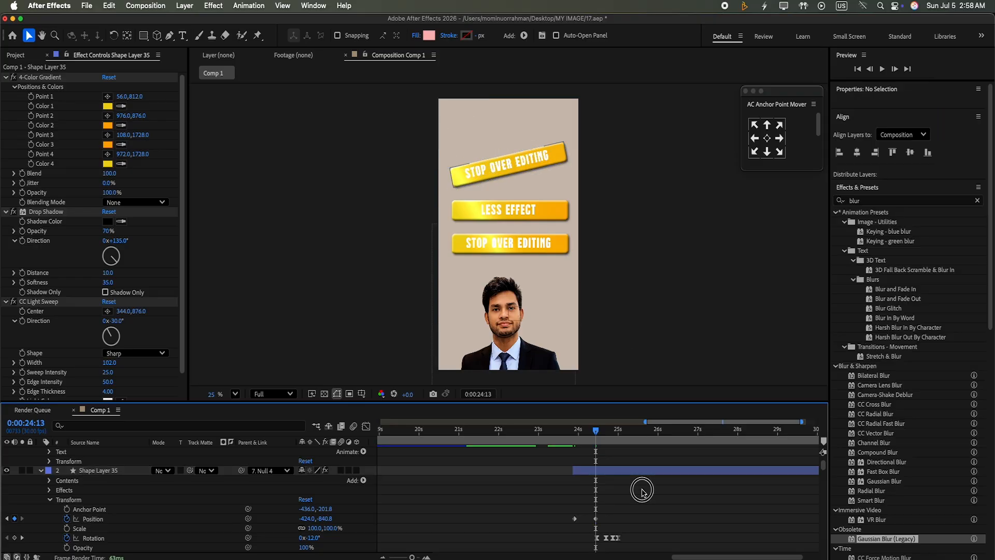
left_click_drag(642, 491, 563, 532)
key("super+shift+k")
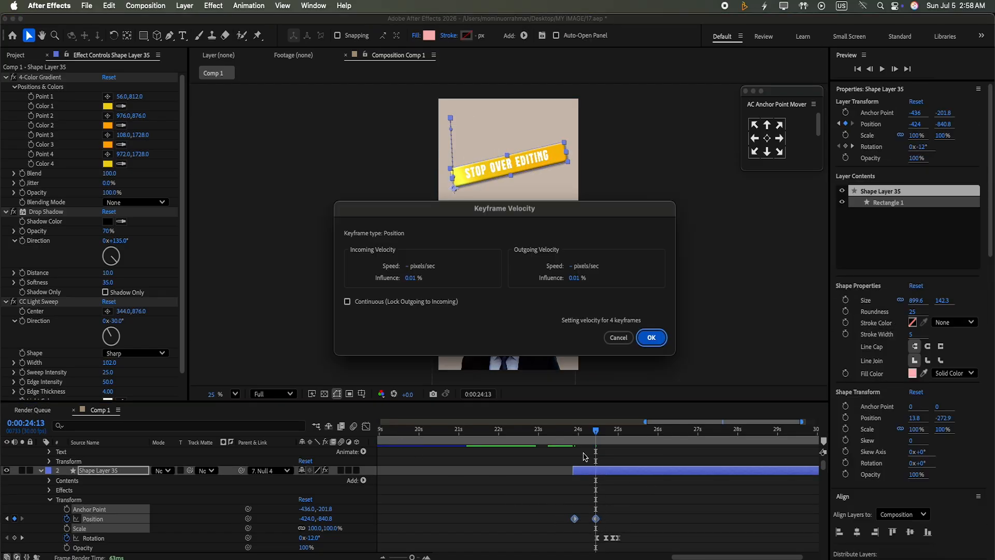
left_click(413, 278)
type("65")
left_click(574, 278)
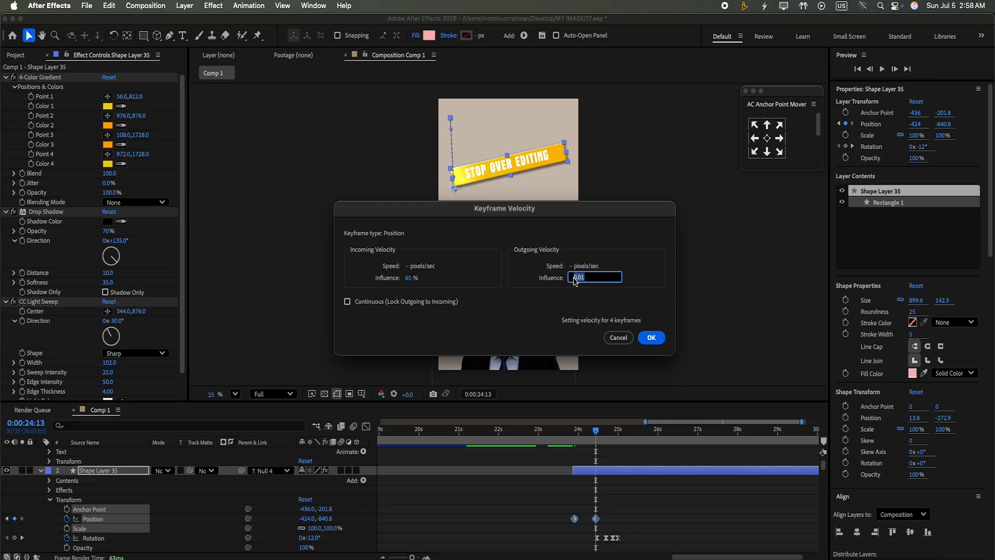
type("65")
left_click(652, 337)
left_click(570, 429)
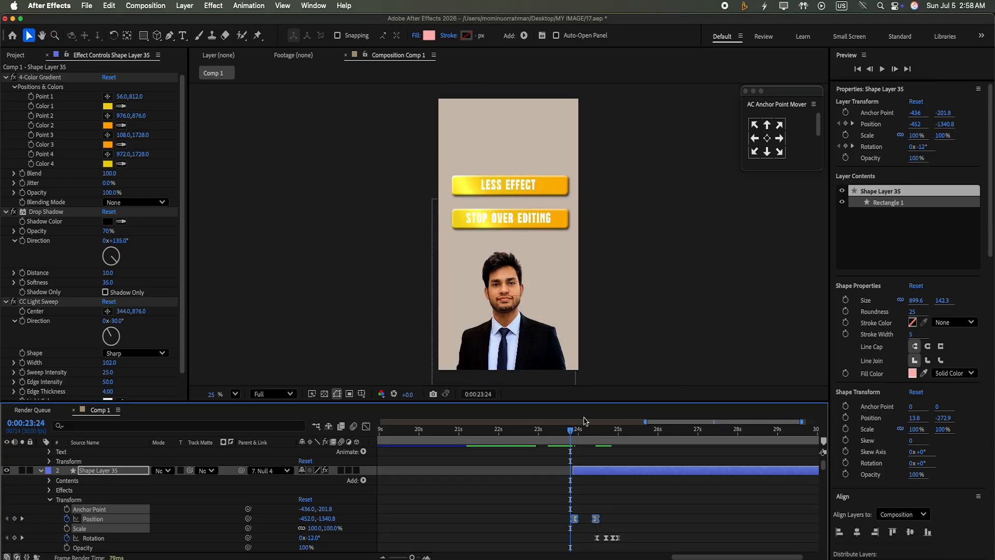
left_click(882, 68)
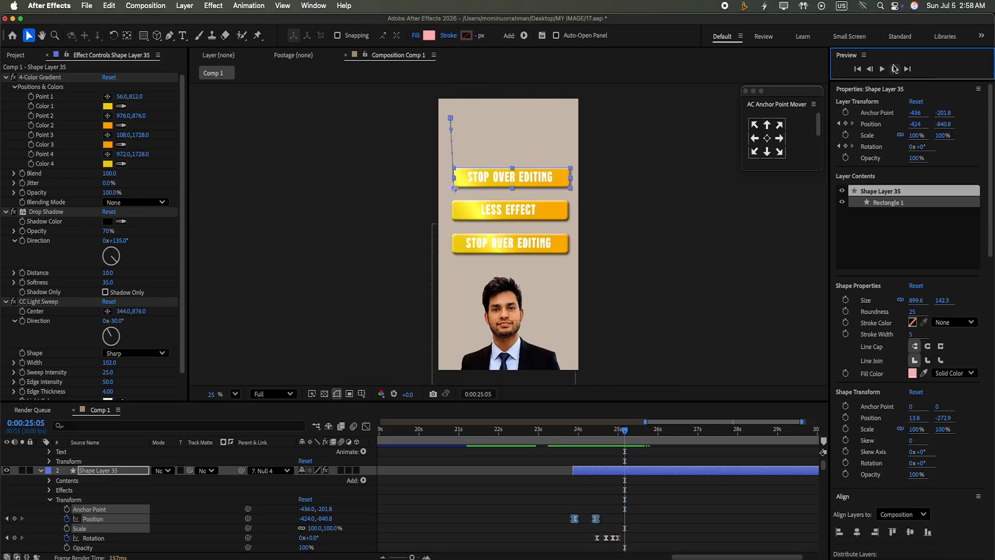
Step: Shift Shape Layer 35's position keyframes slightly earlier so the drop ends at Null 4's 24:12 keyframe, and replay it
left_click_drag(825, 464, 826, 478)
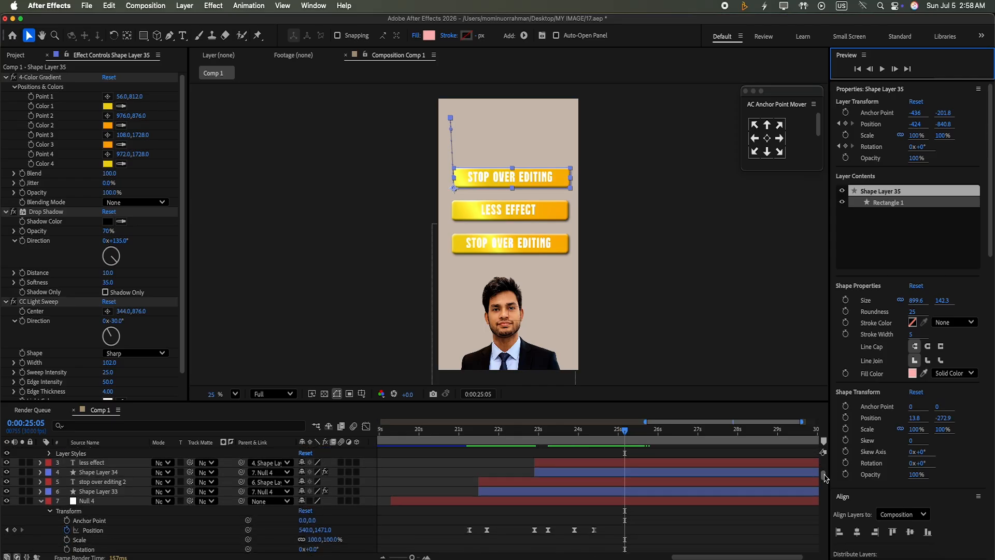
left_click_drag(625, 431, 593, 453)
left_click_drag(823, 477, 822, 473)
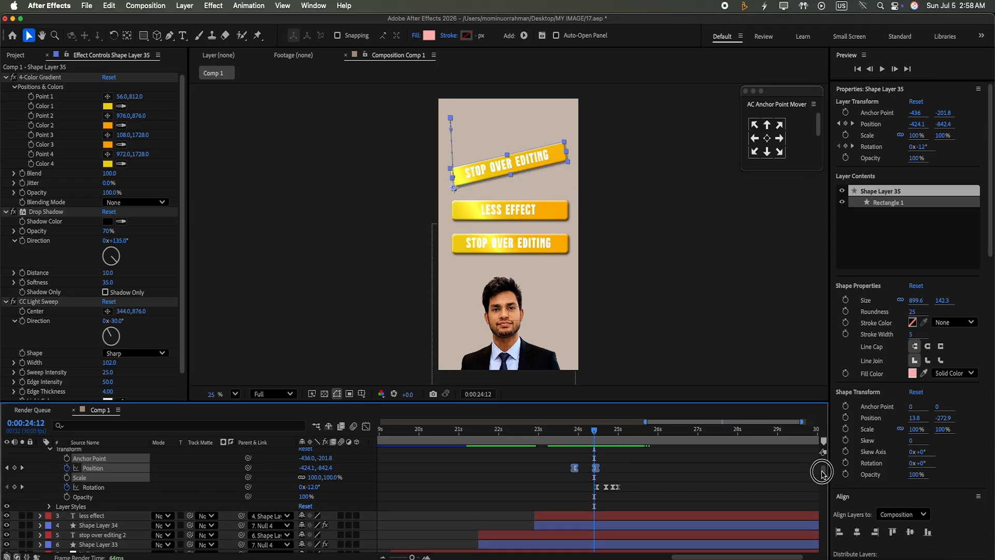
left_click_drag(598, 469, 595, 469)
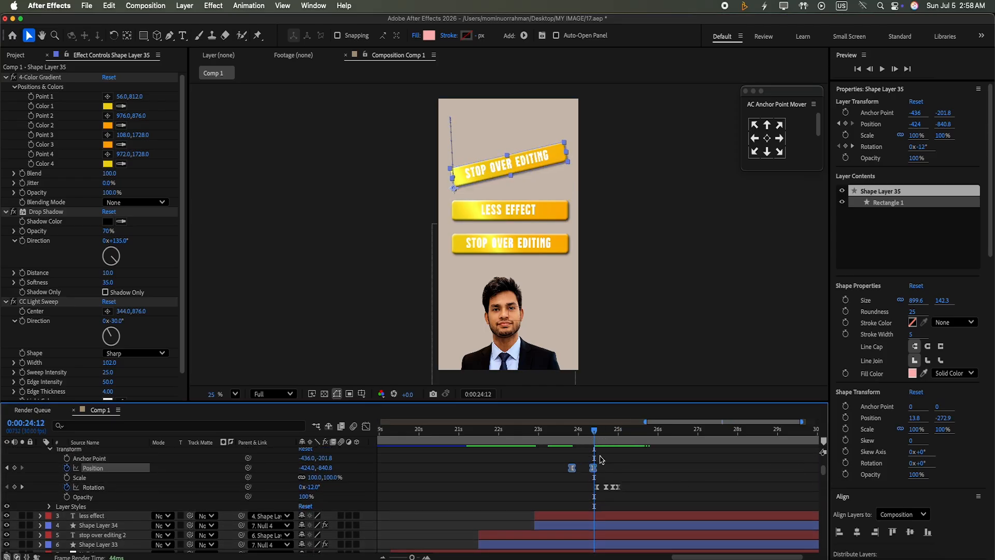
left_click_drag(594, 430, 563, 431)
left_click(882, 68)
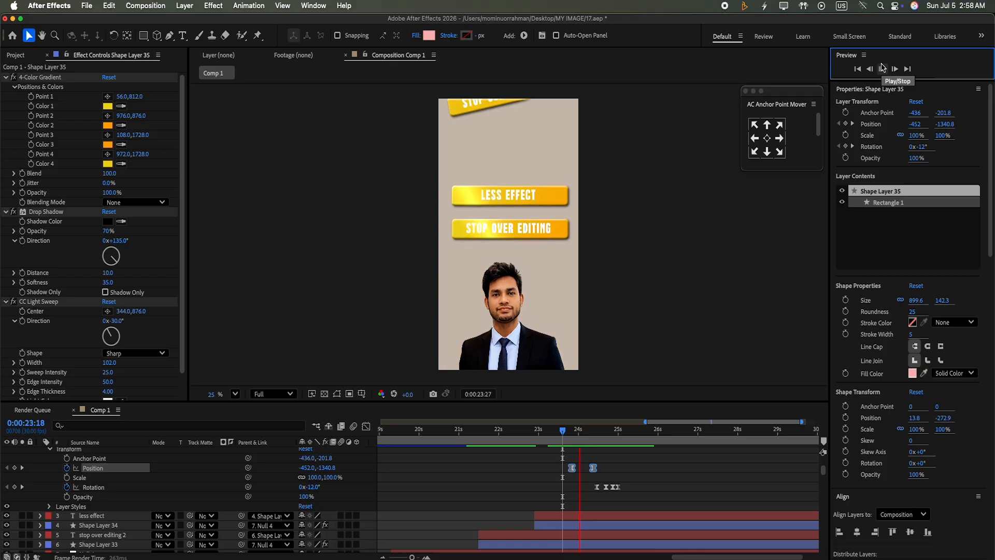
left_click_drag(663, 430, 572, 433)
left_click(880, 74)
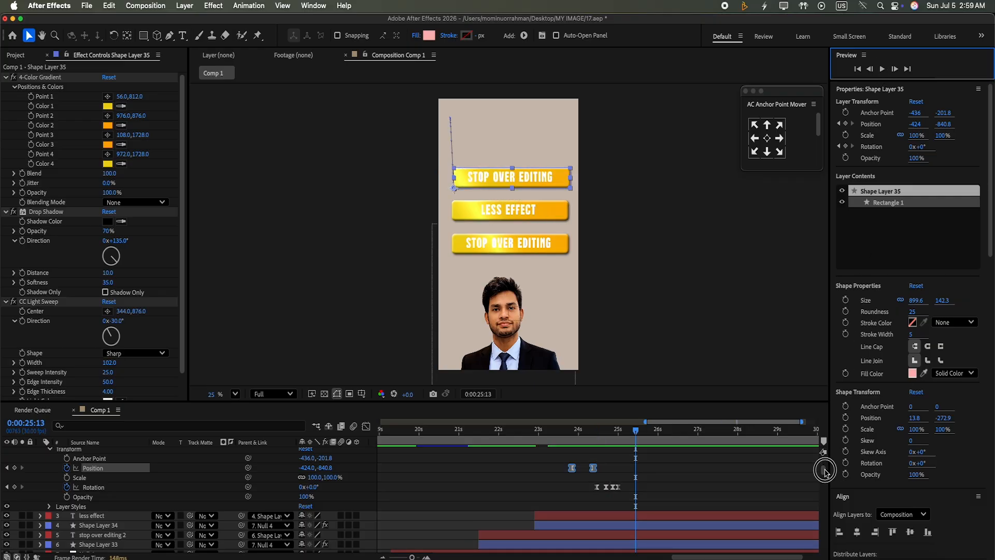
Step: Collapse the properties of the top bar and its text, and replace the text with "better story"
scroll(647, 461, "up", 3)
left_click(41, 481)
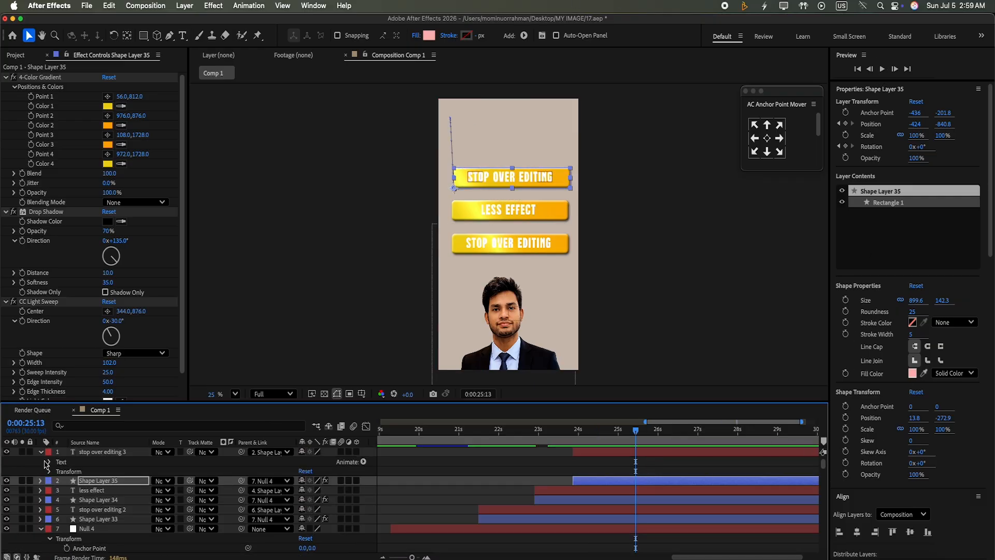
left_click(41, 451)
left_click(583, 453)
left_click(182, 35)
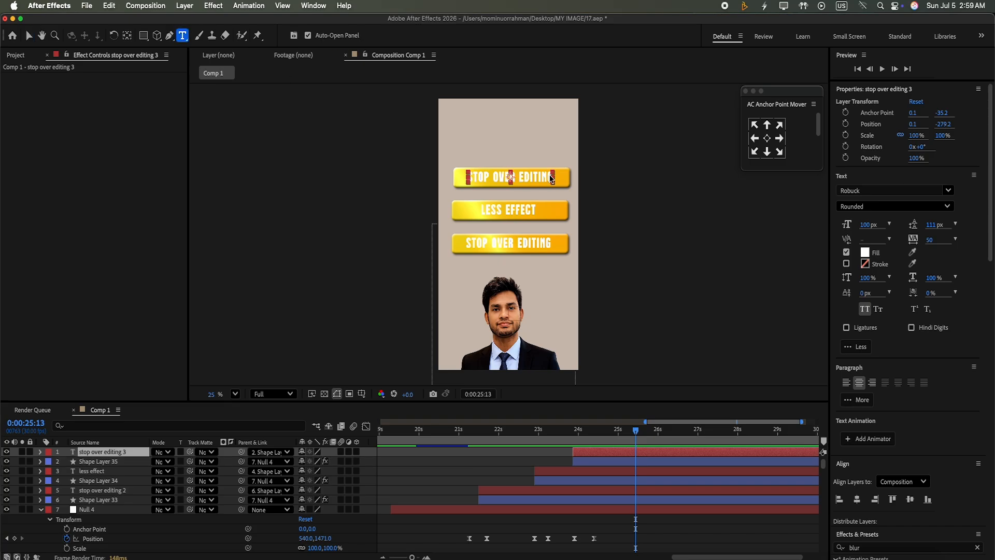
left_click(555, 177)
key("BackSpace")
key("BackSpace")
key("BackSpace")
key("BackSpace")
key("BackSpace")
key("BackSpace")
key("BackSpace")
key("BackSpace")
key("BackSpace")
key("BackSpace")
key("BackSpace")
key("BackSpace")
key("BackSpace")
key("BackSpace")
key("BackSpace")
key("BackSpace")
key("BackSpace")
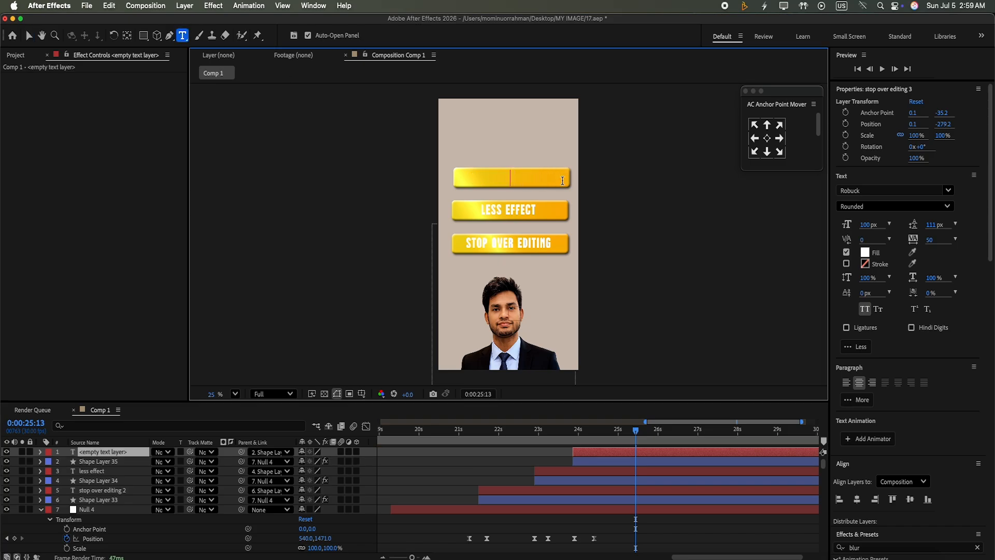
type("better sto")
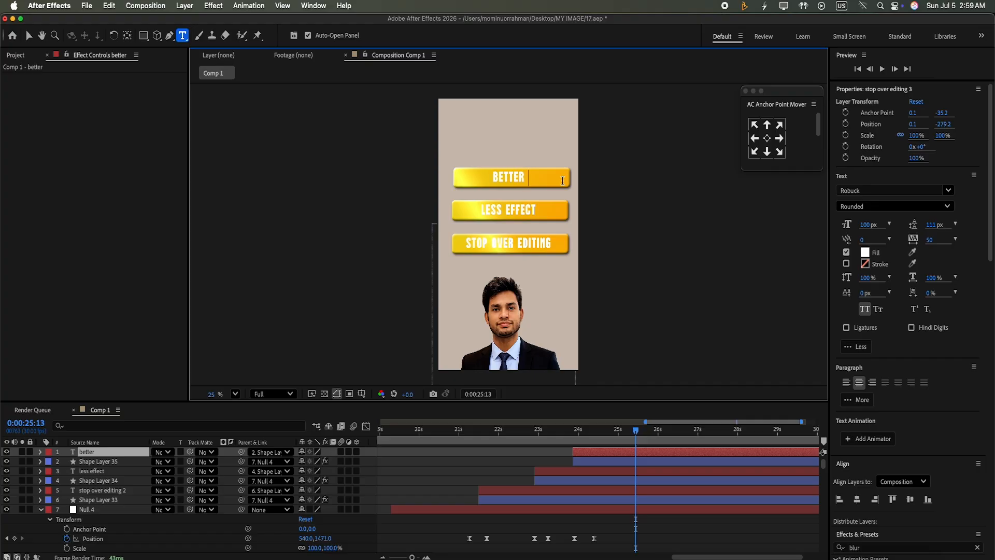
type("ry")
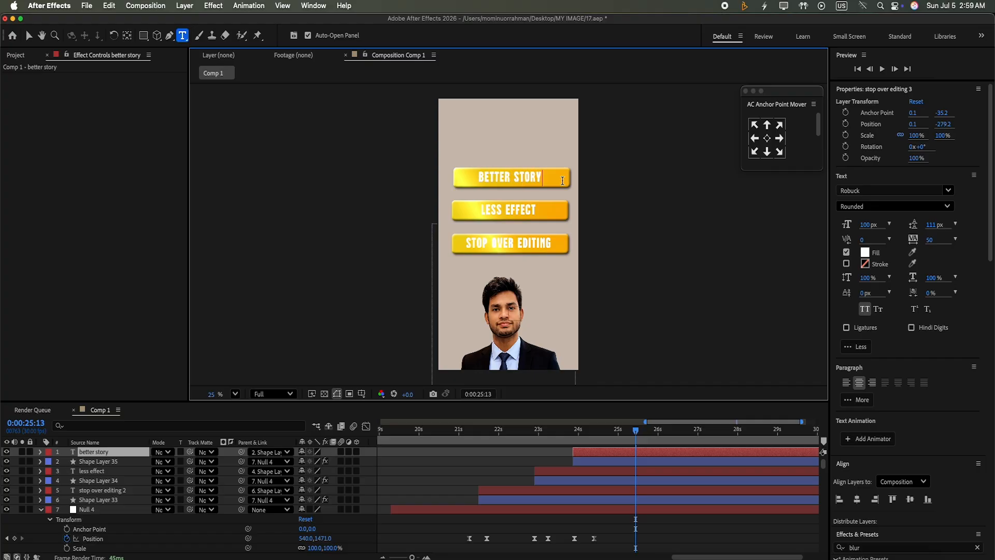
Step: Play back the "better story" bar's drop and swing from about 23:26
left_click_drag(638, 438, 572, 433)
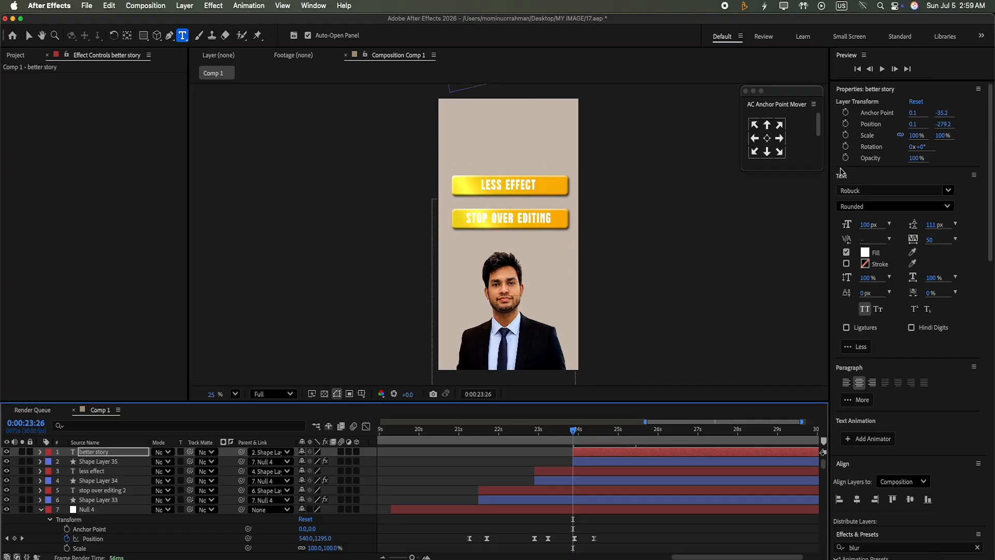
left_click(881, 69)
left_click(882, 69)
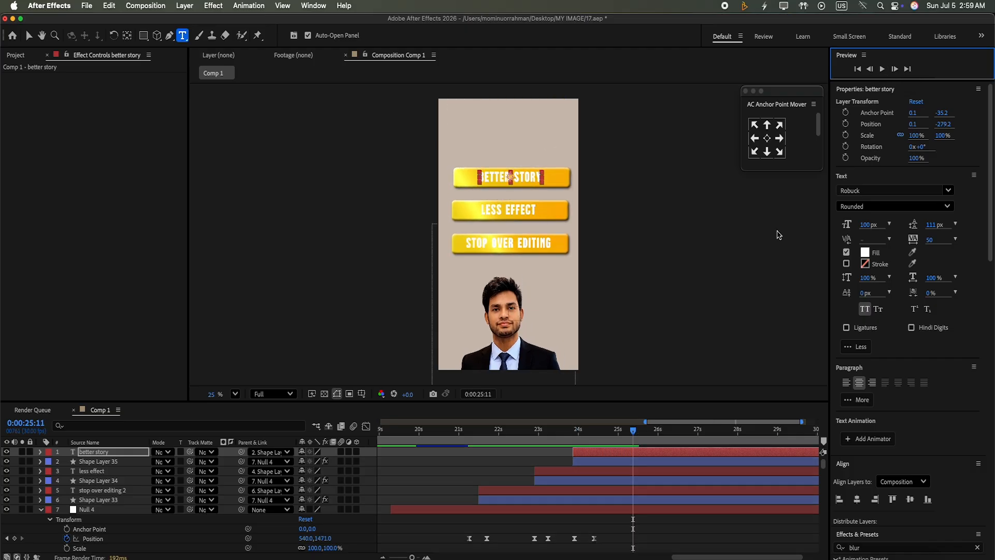
left_click_drag(633, 431, 574, 460)
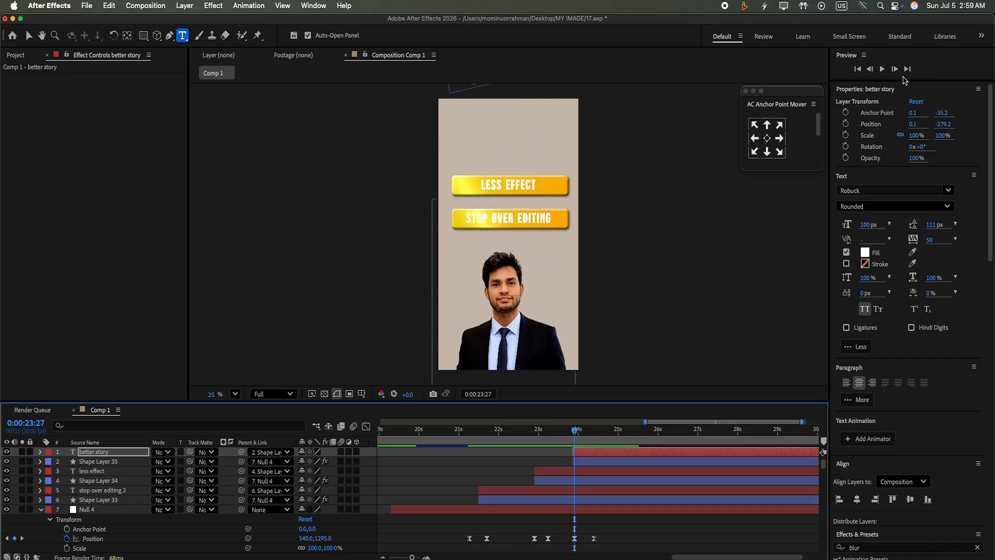
left_click(882, 69)
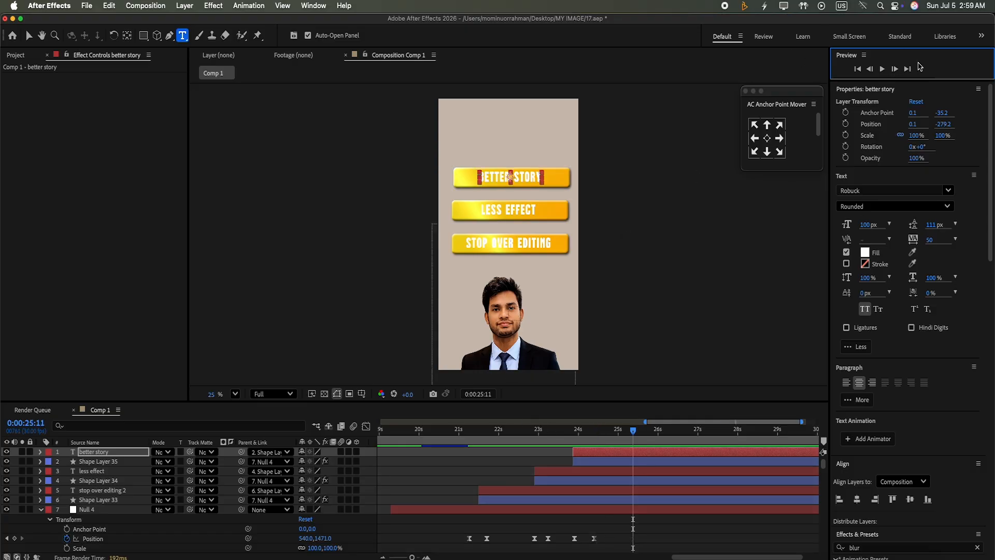
left_click(885, 69)
left_click(886, 70)
Step: Add a Null 4 position keyframe at 25:09, set its Y position to 1652 at 26:17, and preview the downward move
left_click_drag(676, 434, 631, 441)
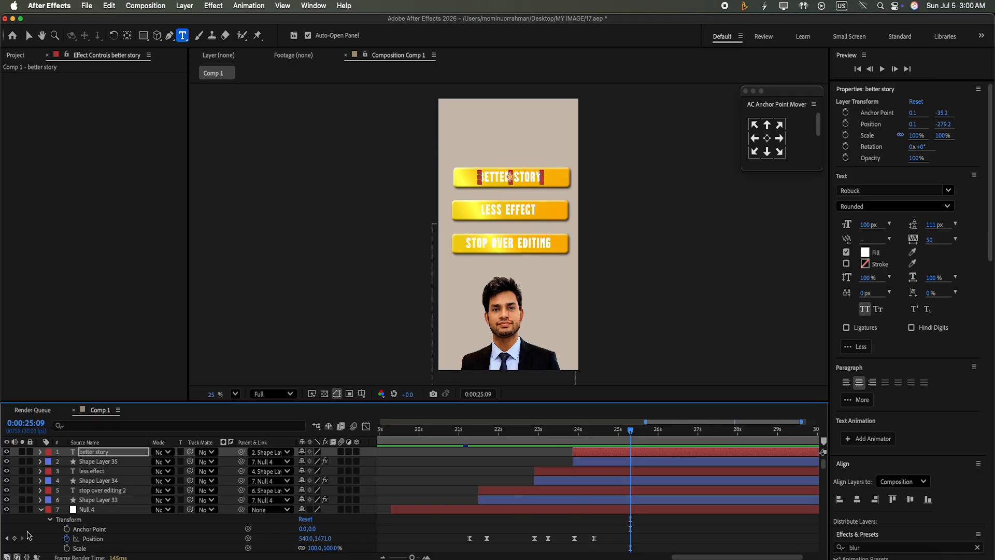
left_click(14, 538)
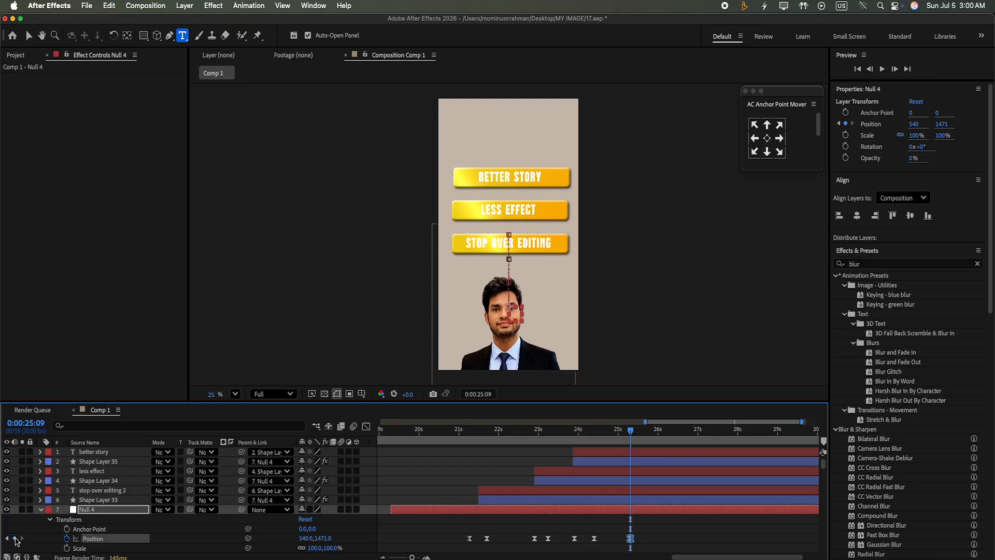
left_click(886, 69)
left_click_drag(941, 124, 955, 223)
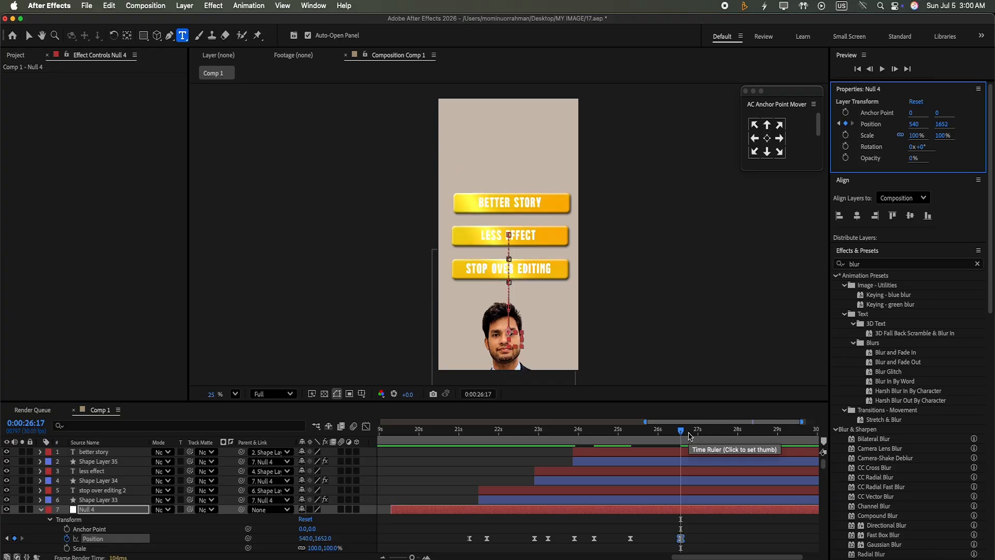
left_click_drag(689, 437, 631, 436)
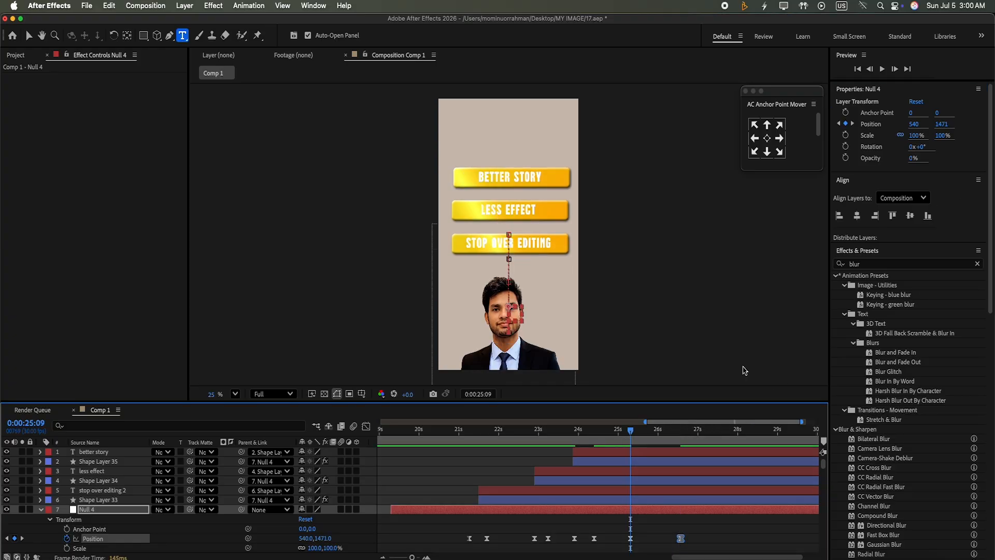
left_click(882, 69)
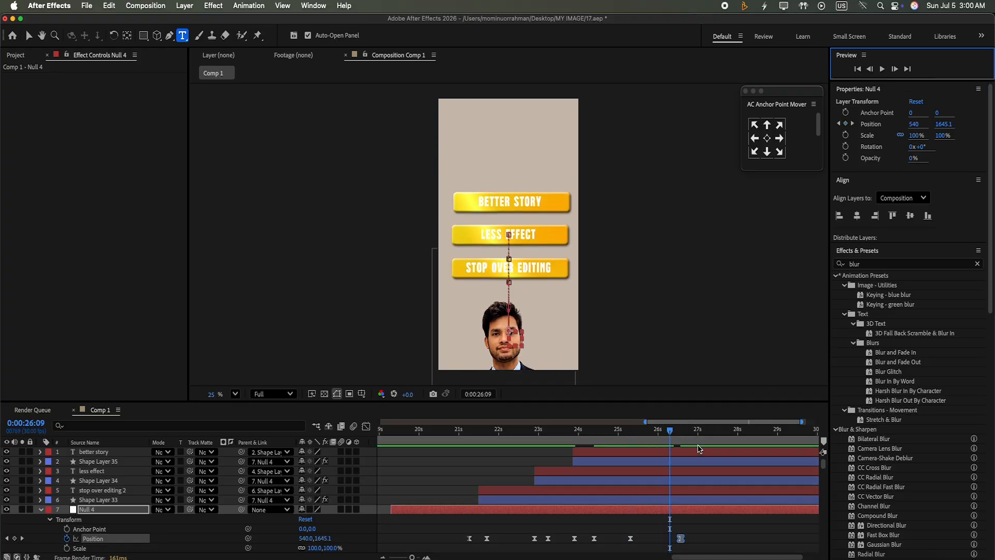
Step: Move Null 4's last position keyframe earlier to about 25:24 and replay the faster downward move
left_click(670, 432)
left_click_drag(672, 433, 651, 433)
left_click_drag(680, 539, 653, 538)
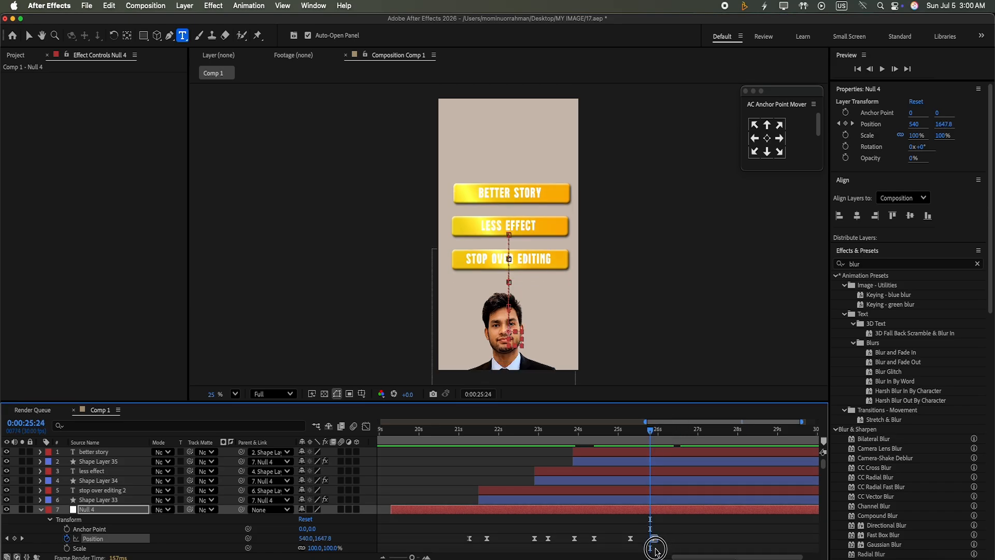
left_click_drag(650, 436, 646, 438)
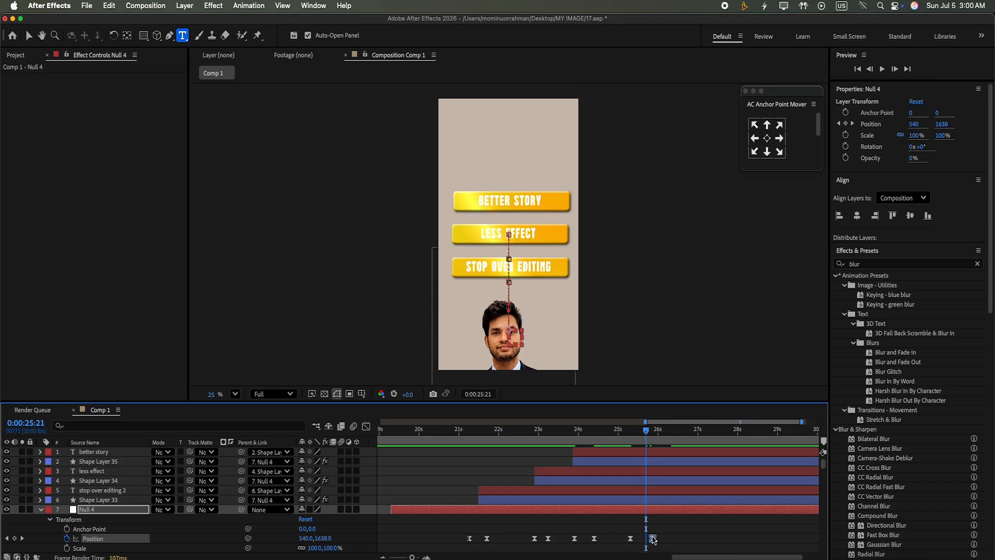
left_click_drag(653, 538, 650, 538)
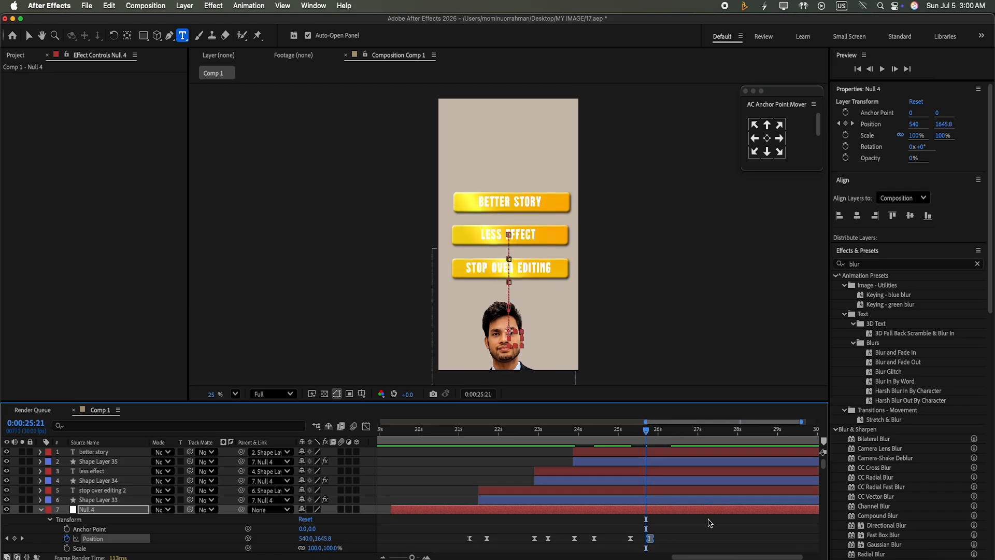
key("j")
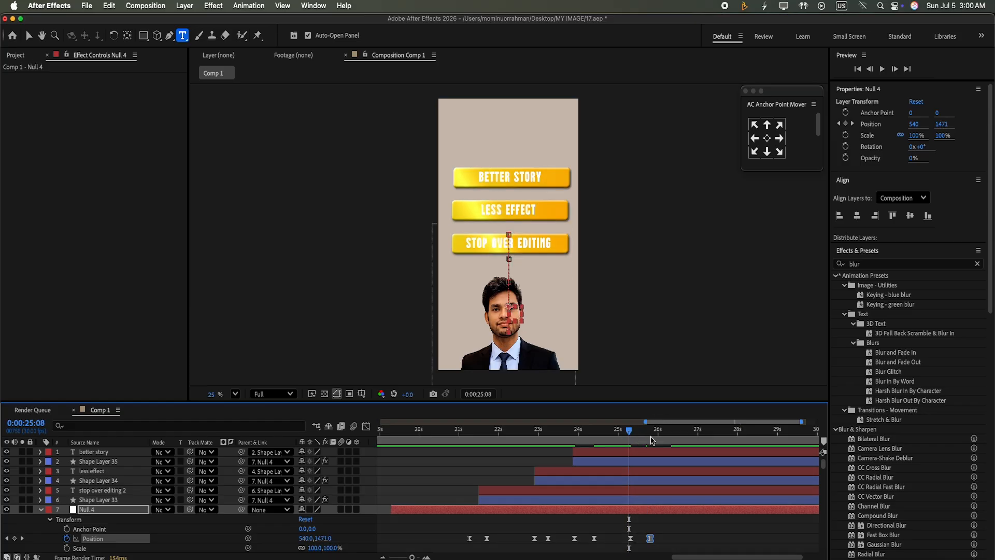
left_click(882, 69)
left_click(613, 481)
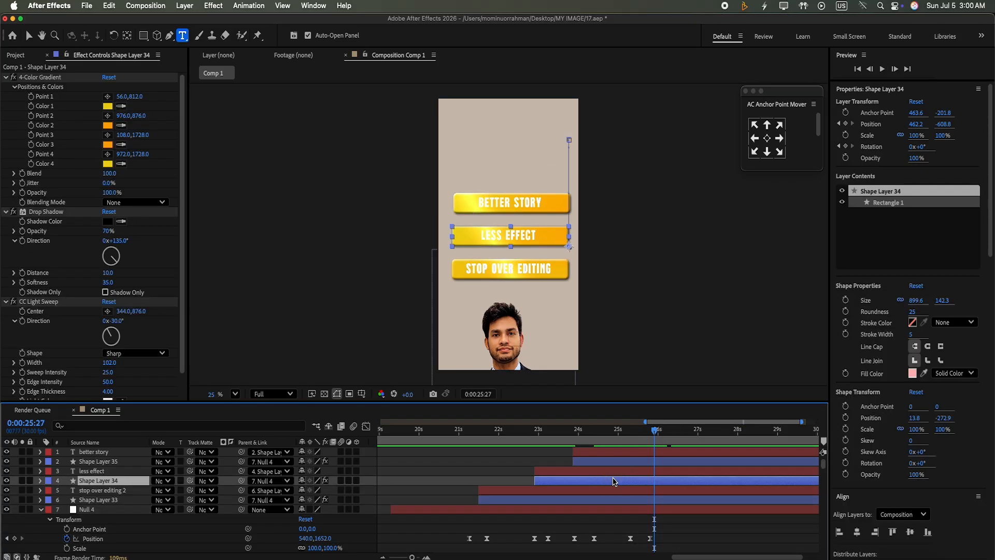
left_click(609, 474, "shift")
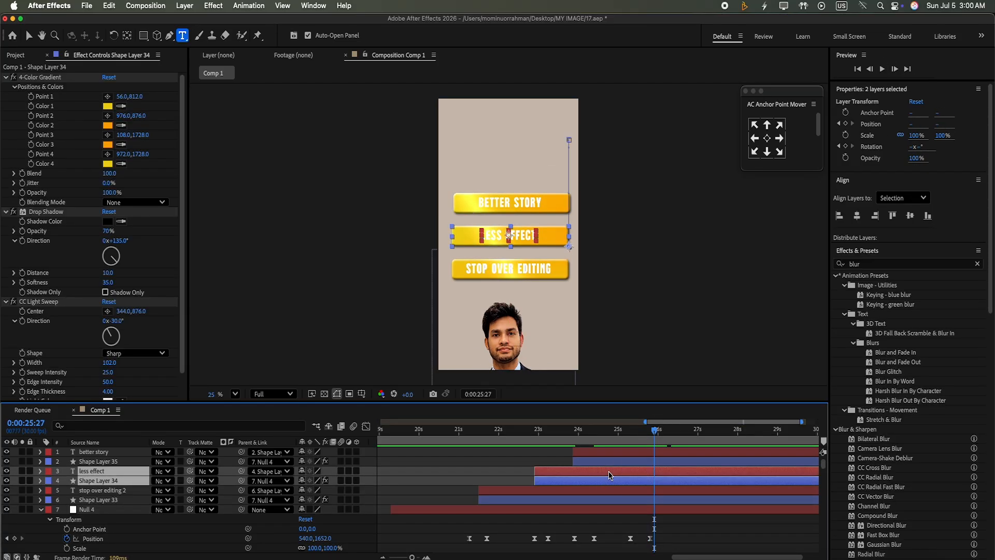
key("super+d")
left_click_drag(139, 499, 141, 454)
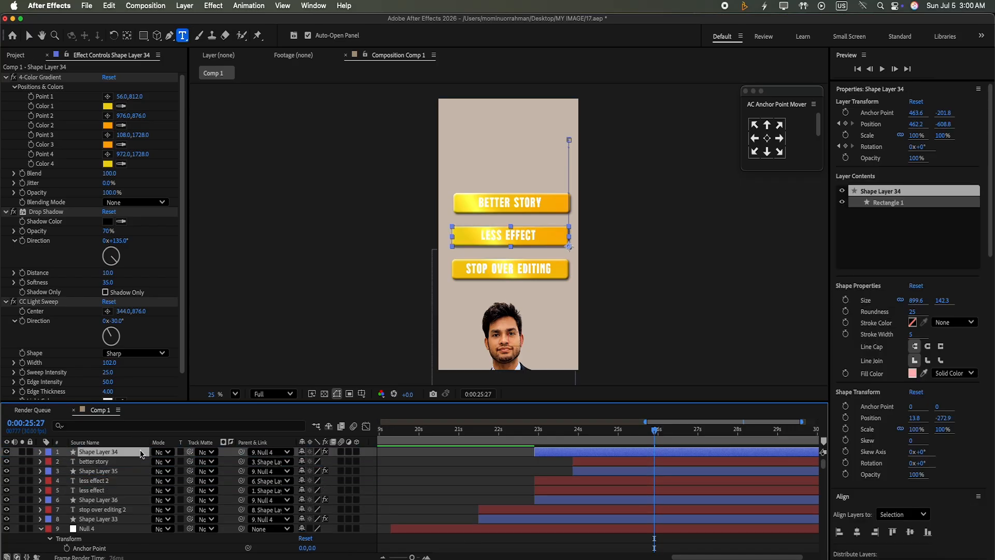
key("super+z")
key("super+z")
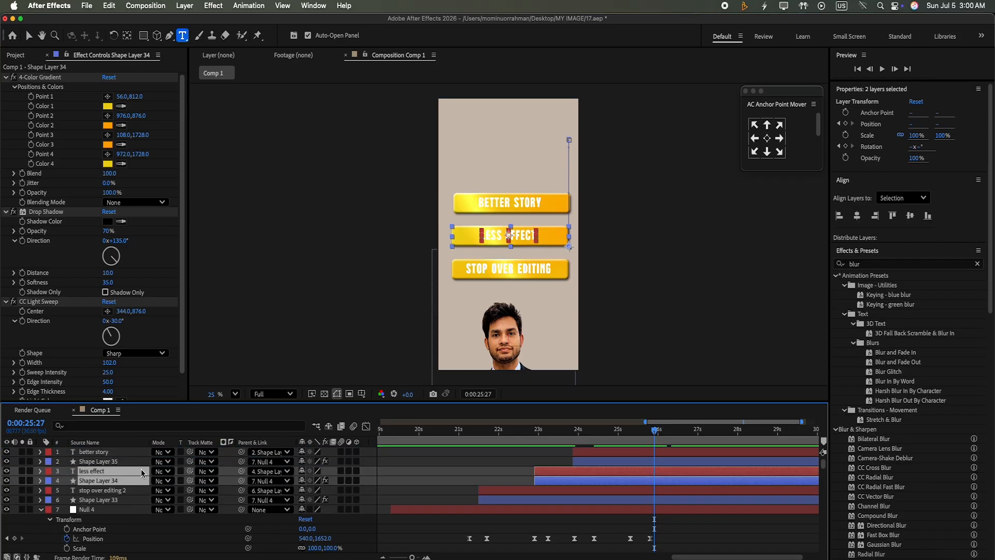
Step: Duplicate the "less effect" text and its bar, and move the copies to the top of the layer stack, starting at about 25:03
key("super+d")
left_click_drag(135, 488, 139, 449)
left_click_drag(558, 463, 648, 462)
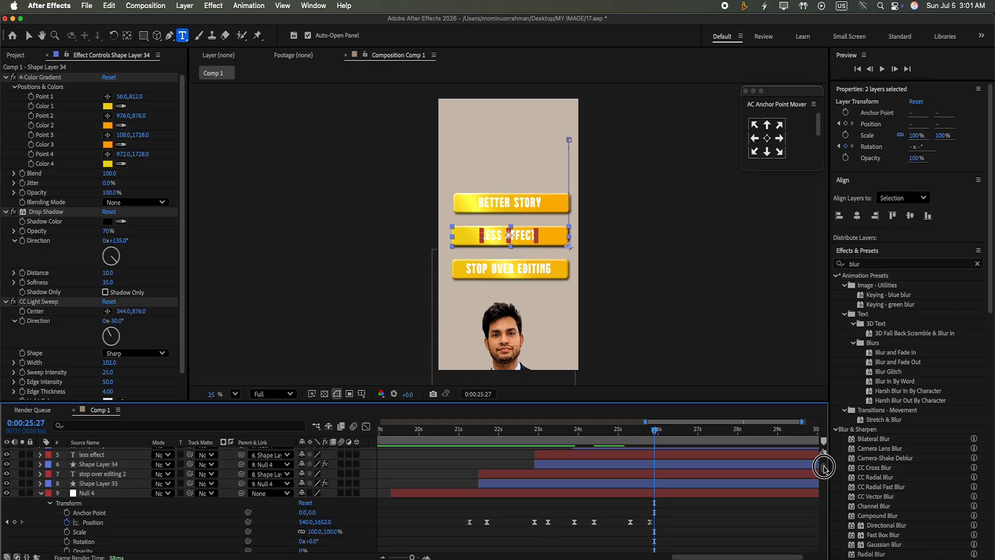
left_click_drag(824, 464, 823, 466)
left_click_drag(656, 434, 630, 434)
left_click_drag(824, 465, 825, 457)
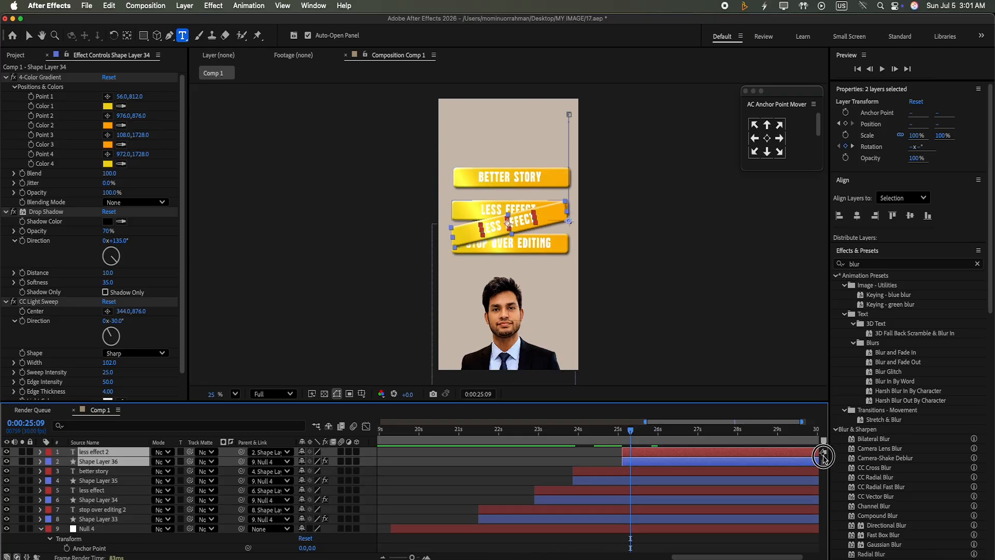
Step: Select only the copied "less effect" bar and expand its Transform properties
left_click(368, 465)
left_click(41, 462)
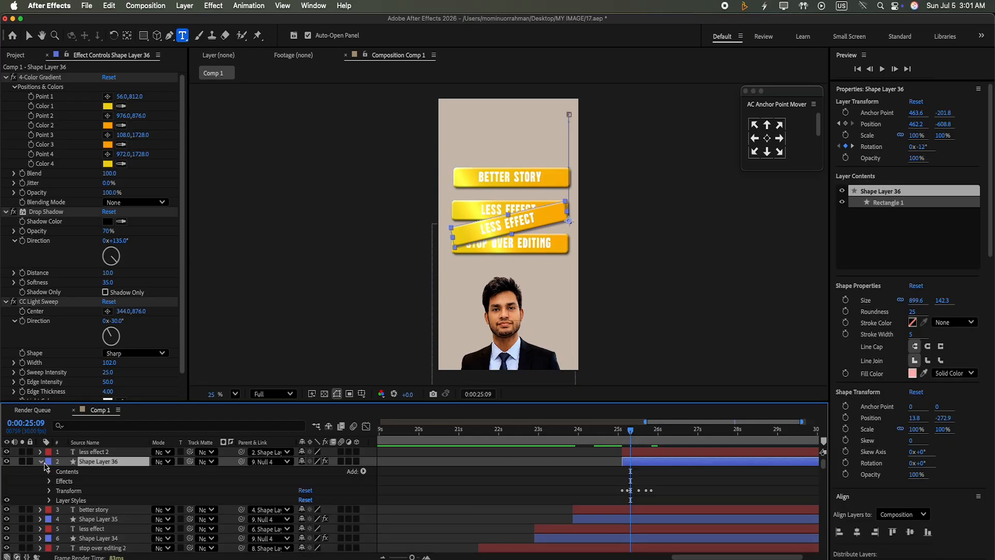
left_click(49, 491)
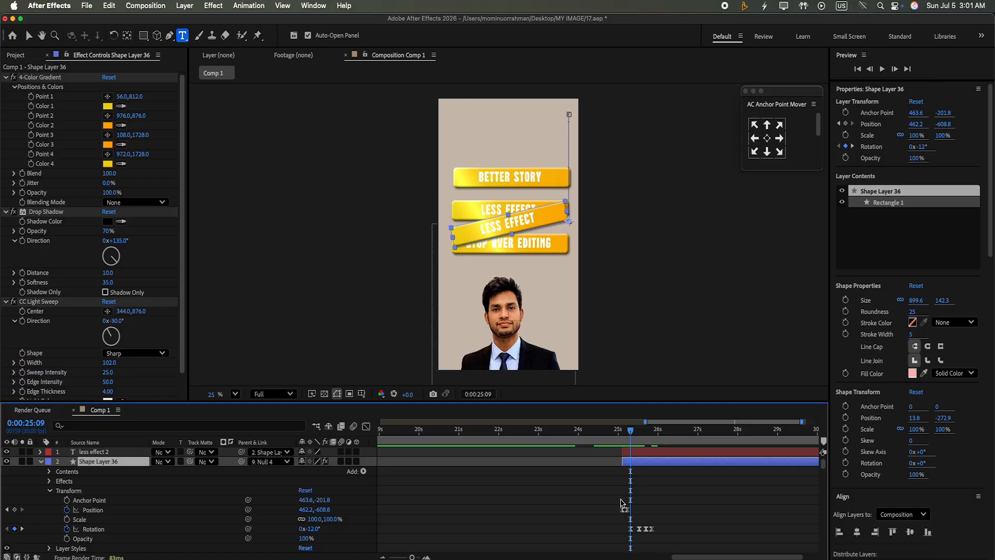
mouse_move(824, 466)
left_mouse_down()
mouse_move(826, 475)
mouse_move(826, 466)
left_mouse_up()
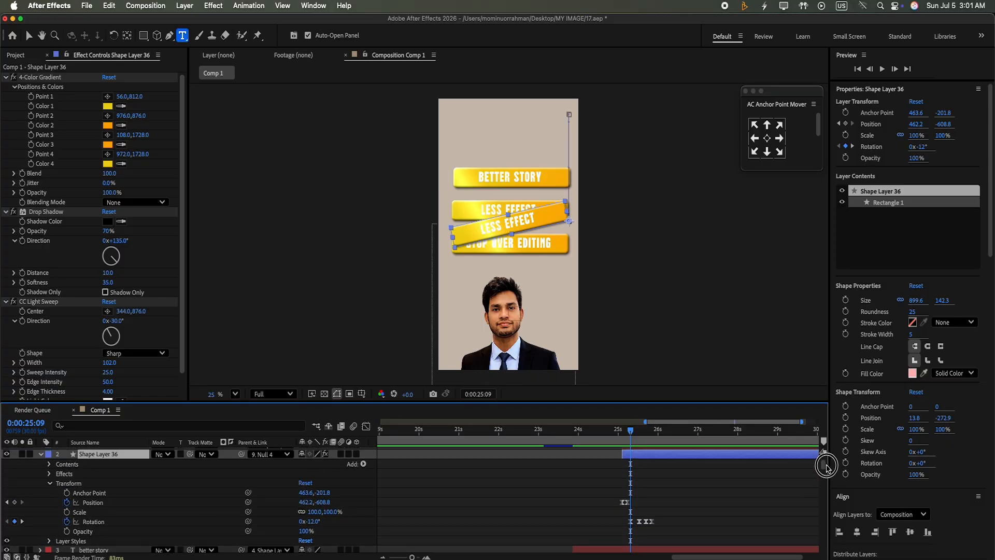
Step: Shift the copied bar and its text together so both layers start at 25:09
scroll(796, 468, "up", 1)
left_click(643, 452, "shift")
left_click_drag(644, 453, 658, 453)
left_click_drag(822, 465, 816, 466)
left_click_drag(637, 458, 631, 459)
left_click_drag(823, 462, 819, 456)
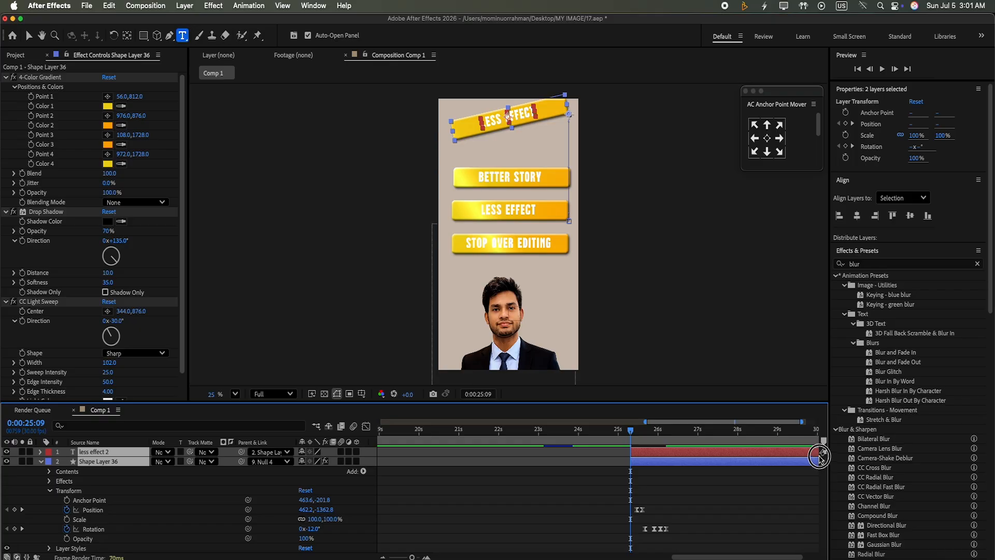
Step: Move the copied bar's first Position keyframe to 25:09 and set its Y position to -1707.8
left_click(713, 498)
left_click_drag(638, 510, 631, 511)
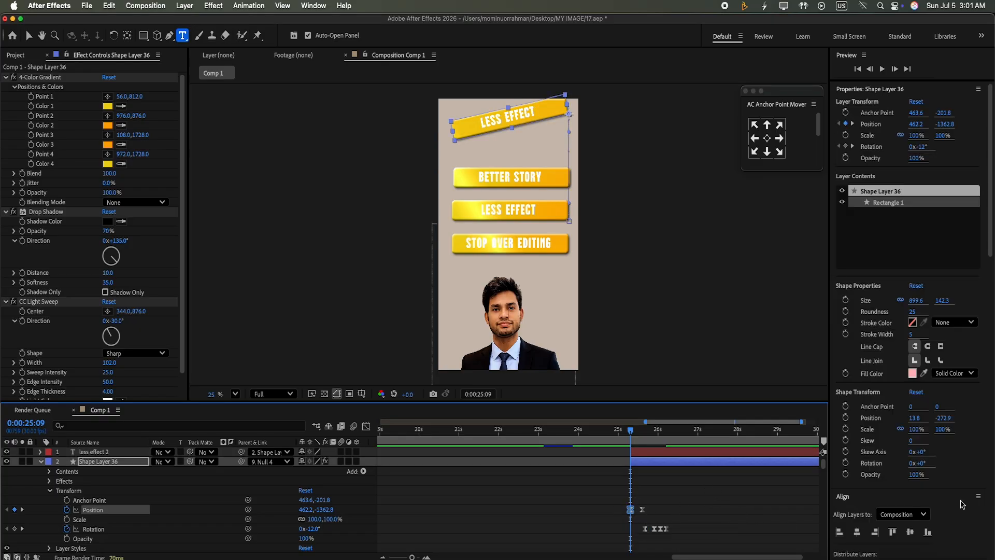
left_click_drag(324, 509, 316, 310)
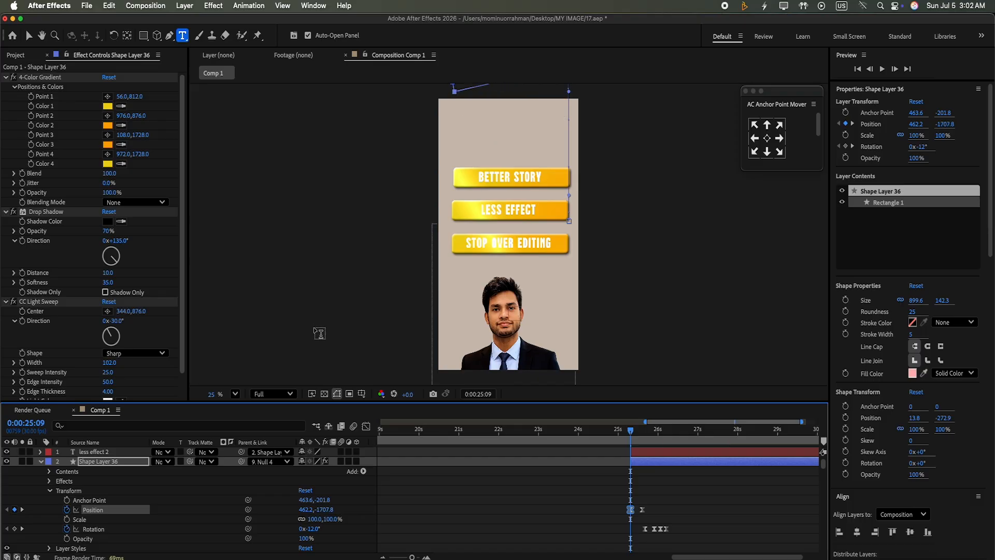
Step: Move the copied bar's second Position keyframe to 25:24 and shift its Rotation keyframes to begin right after it
left_click_drag(824, 466, 824, 475)
left_click_drag(631, 432, 650, 433)
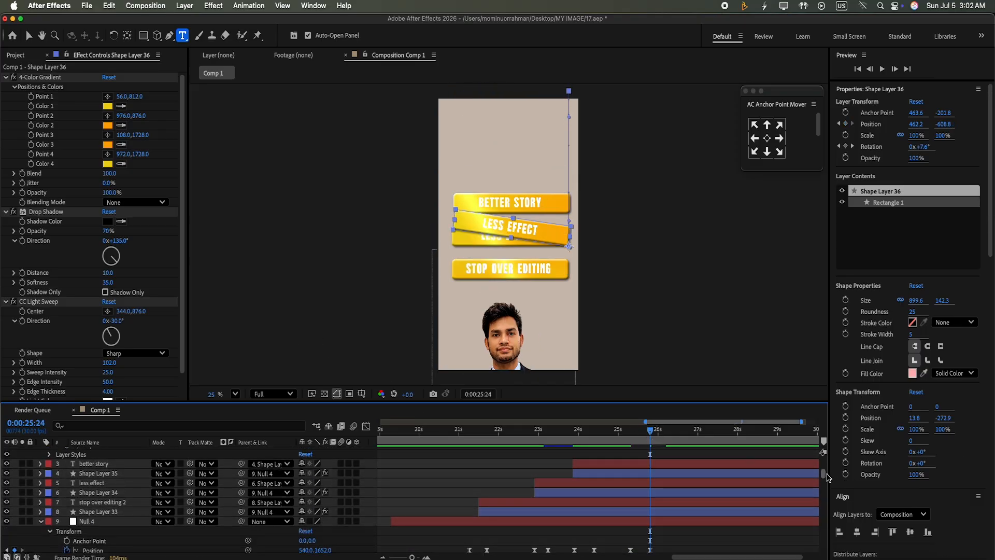
left_click_drag(827, 477, 827, 465)
left_click_drag(678, 522, 641, 532)
mouse_move(653, 529)
left_mouse_down()
mouse_move(665, 530)
mouse_move(650, 513)
mouse_move(649, 536)
left_mouse_up()
left_click_drag(679, 529, 675, 530)
Step: Set the copied bar's Y position to -1103.8 at the 25:24 keyframe, above the "better story" bar, and preview its swing
left_click_drag(651, 432, 418, 511)
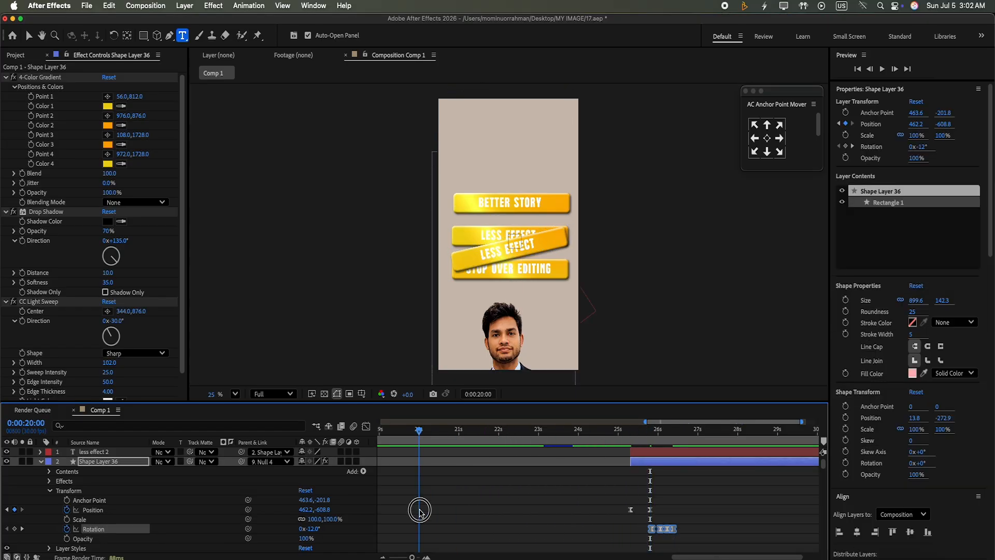
left_click_drag(418, 430, 651, 510)
left_click(650, 511)
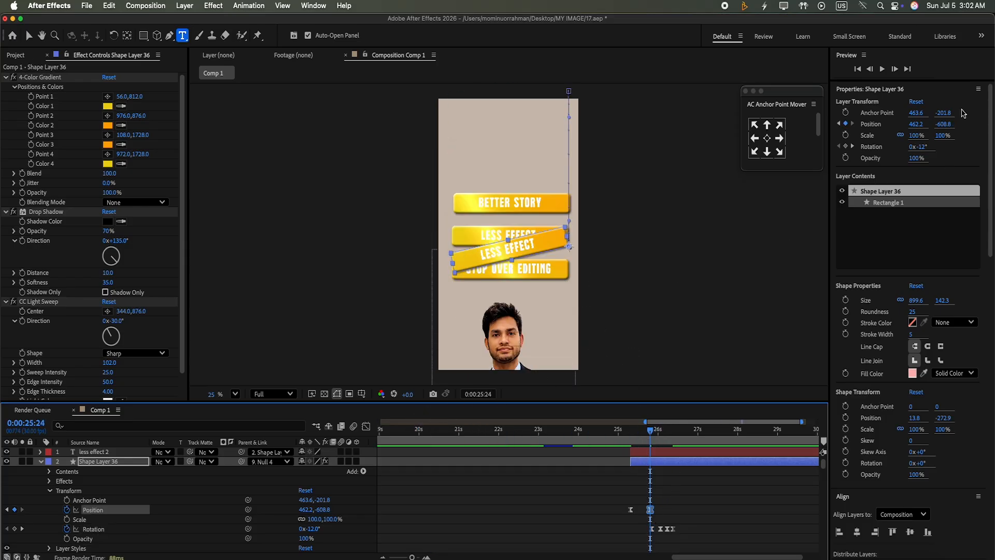
left_click_drag(943, 125, 912, 1)
left_click_drag(944, 135, 931, 41)
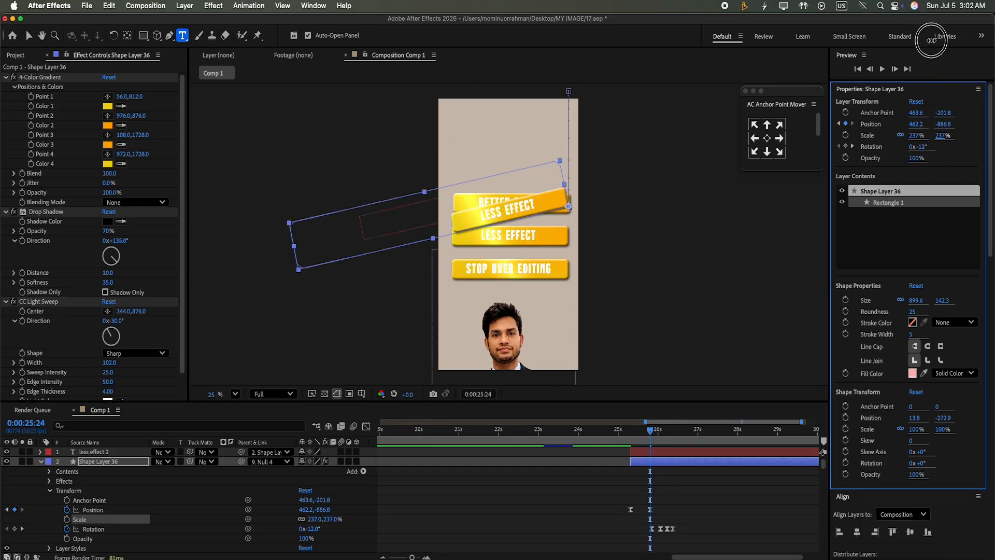
key("super+z")
left_click_drag(944, 125, 934, 16)
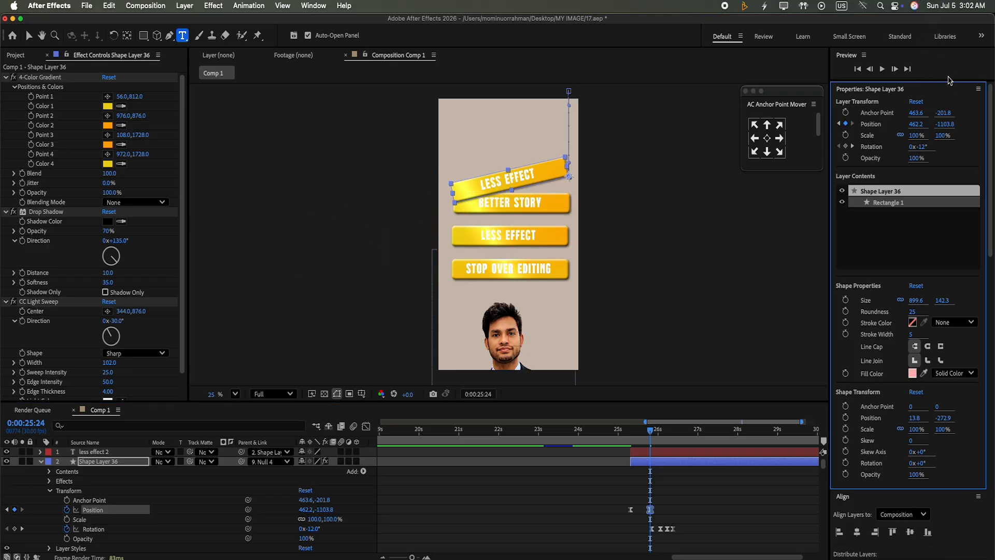
left_click(882, 70)
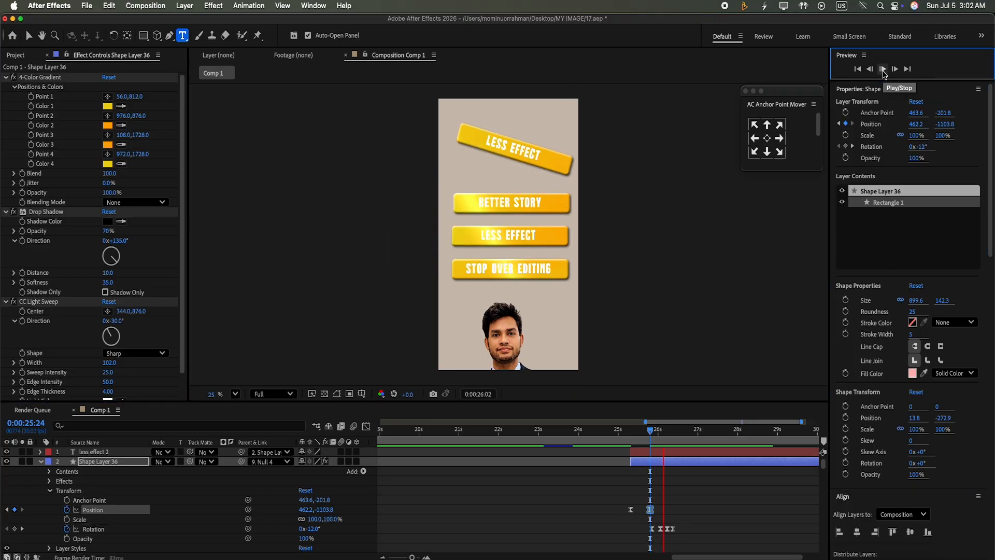
Step: Collapse the copied bar's properties, deselect all layers, and play the composition from the beginning
left_click(41, 461)
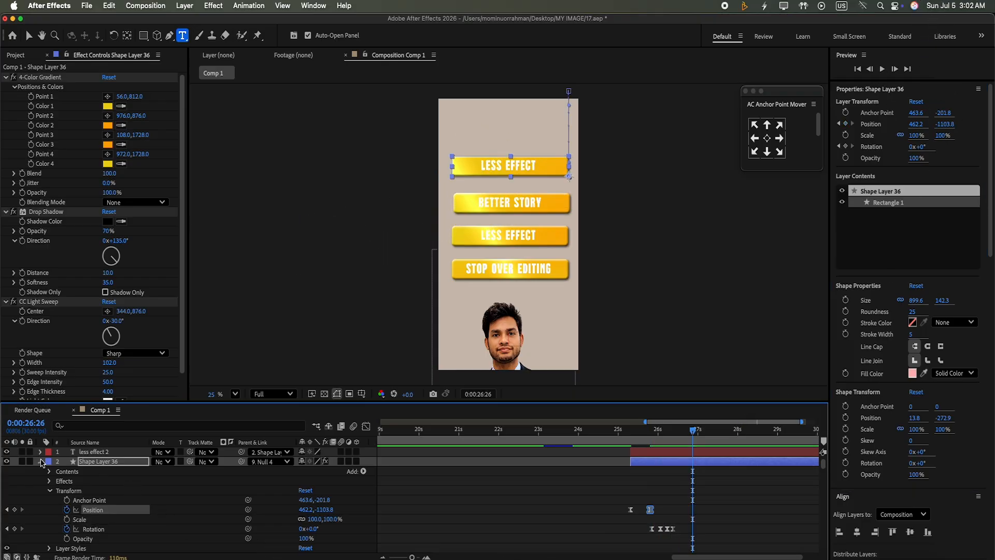
left_click(382, 493)
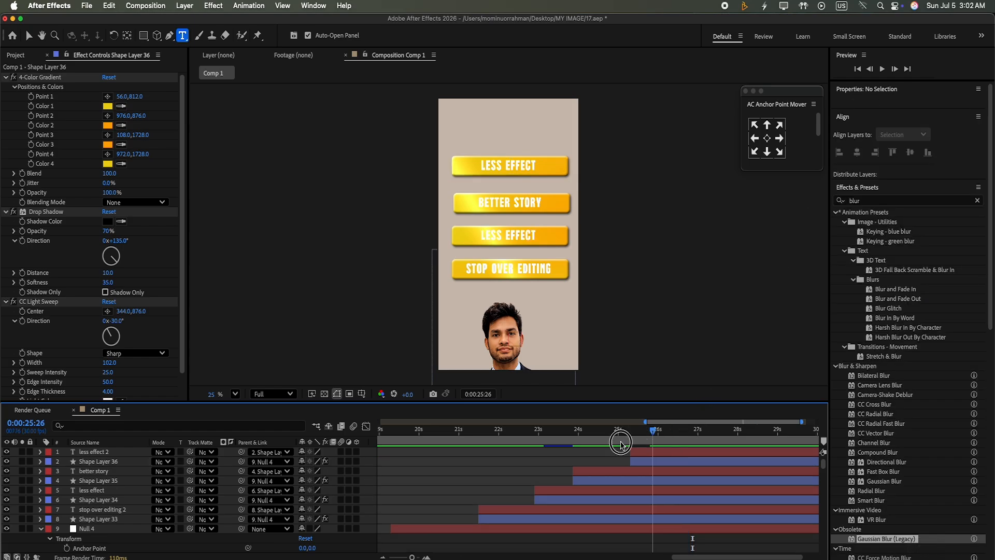
key("Home")
left_click(883, 70)
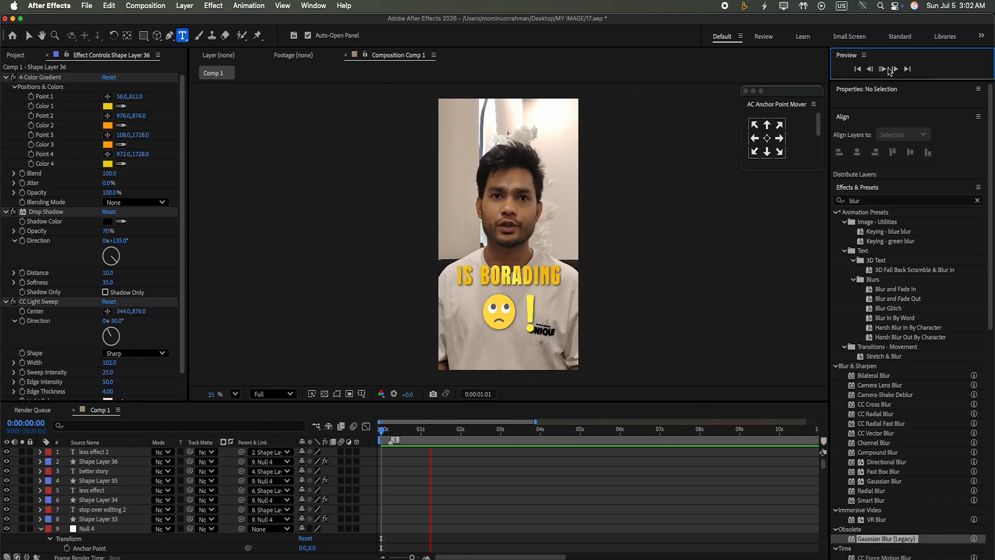